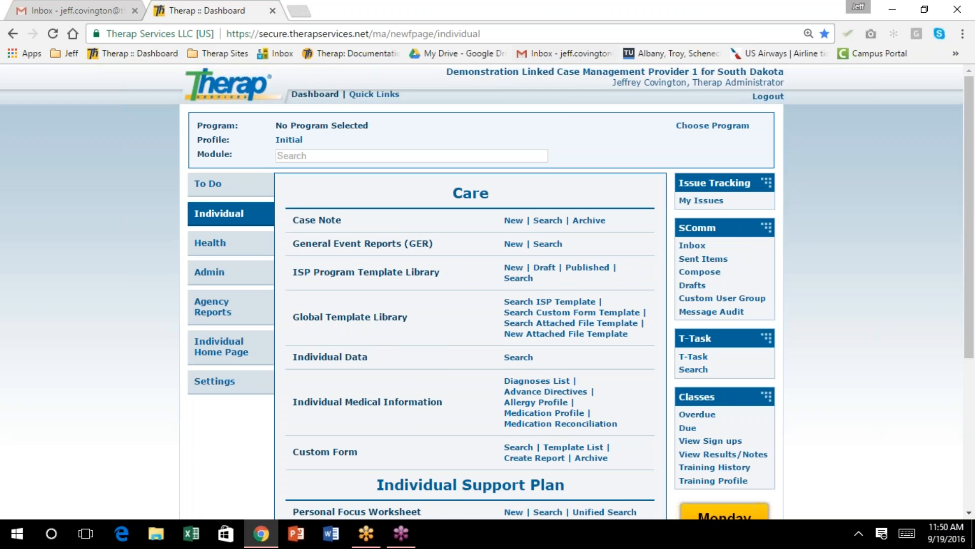
Highlight the Personal Focus Worksheet, ISP Agenda and Individual Support Plan forms, then clear the highlight
{"action": "left_click_drag", "start_coordinate": [422, 297], "coordinate": [292, 297]}
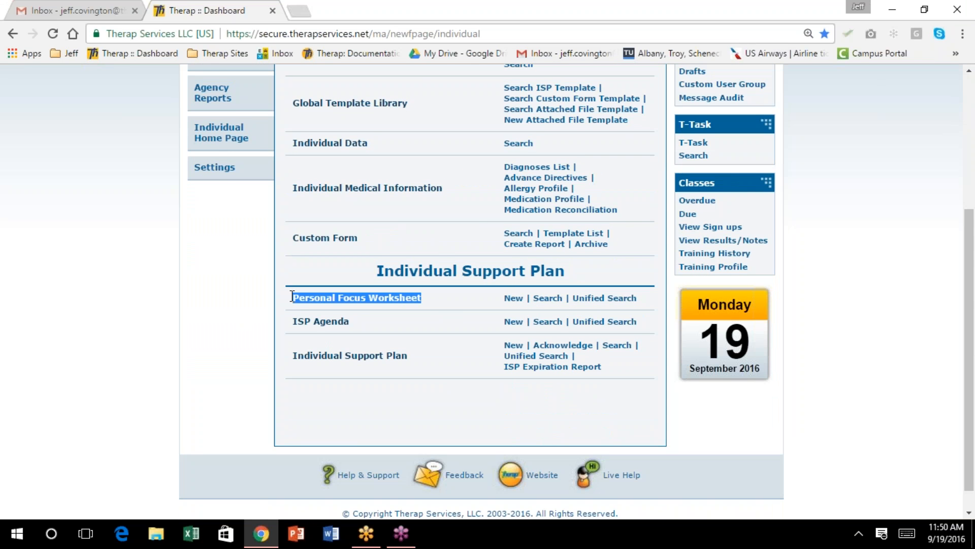
{"action": "left_click_drag", "start_coordinate": [351, 321], "coordinate": [294, 322]}
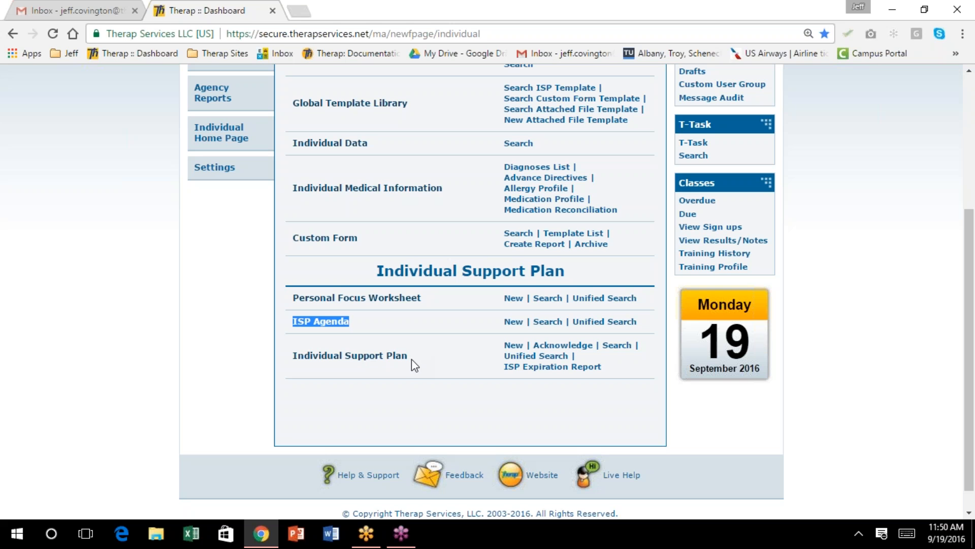
{"action": "left_click_drag", "start_coordinate": [412, 358], "coordinate": [285, 358]}
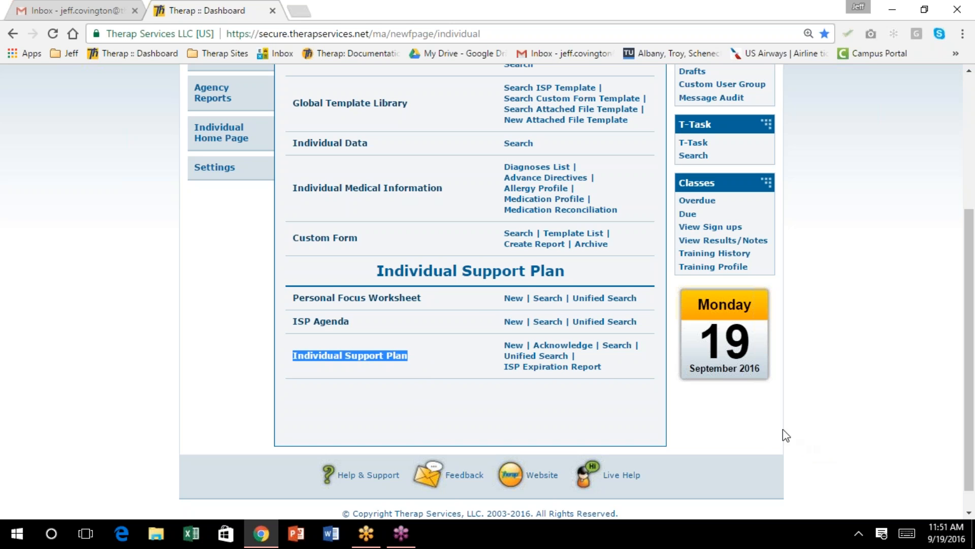
{"action": "left_click", "coordinate": [759, 441]}
Turn Test Mode on under My Settings on the Settings tab
{"action": "scroll", "coordinate": [570, 293], "scroll_direction": "up", "scroll_amount": 3}
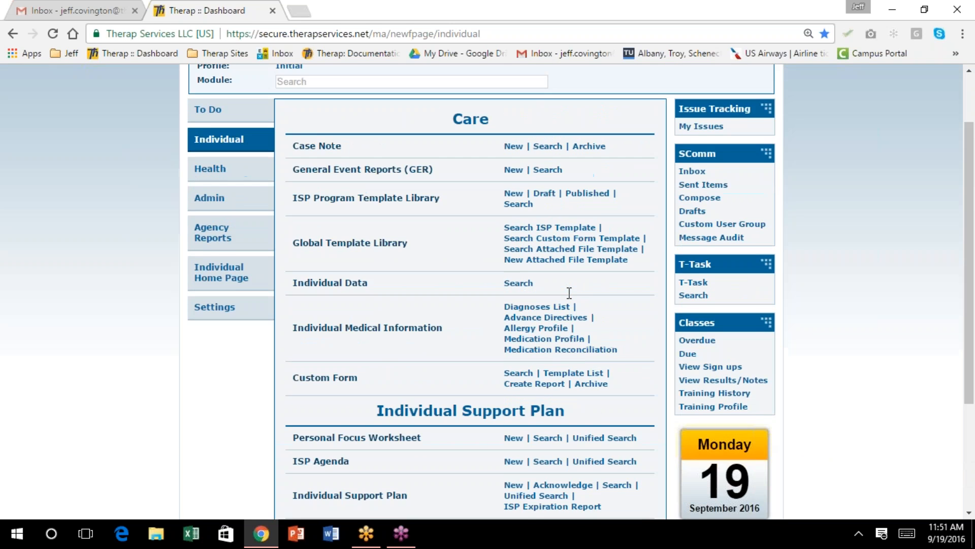
{"action": "scroll", "coordinate": [548, 267], "scroll_direction": "up", "scroll_amount": 2}
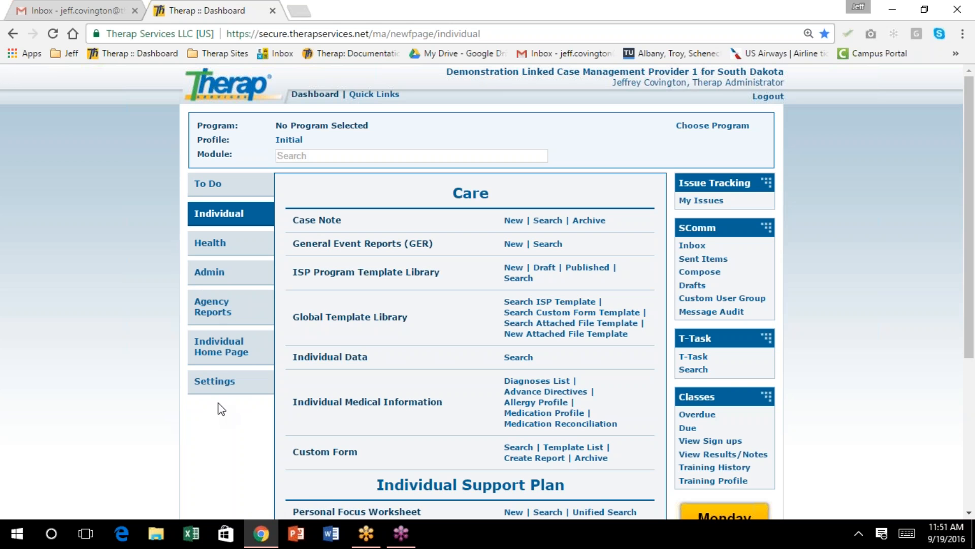
{"action": "left_click", "coordinate": [214, 381]}
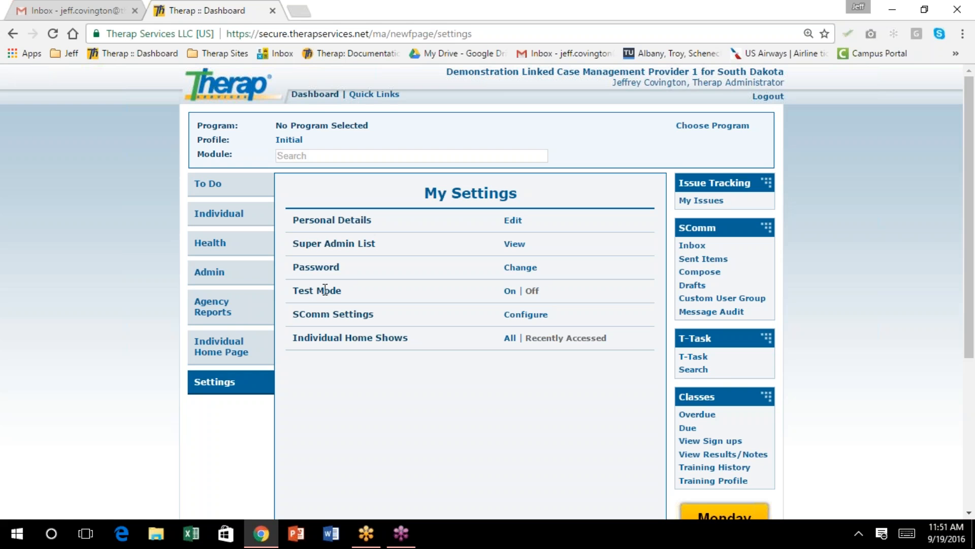
{"action": "left_click", "coordinate": [510, 292]}
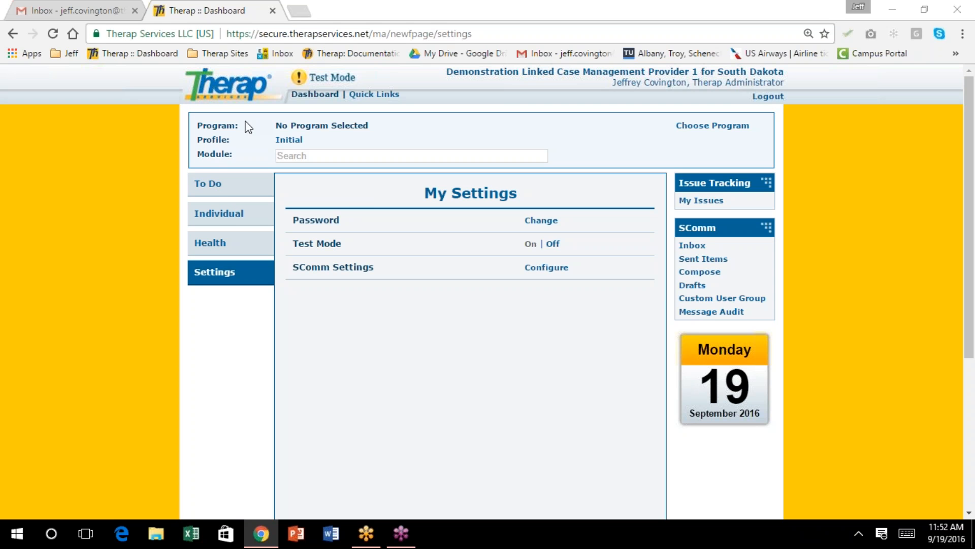
Return to the Individual tab and choose New beside Personal Focus Worksheet
{"action": "left_click", "coordinate": [230, 217]}
{"action": "left_click", "coordinate": [504, 334]}
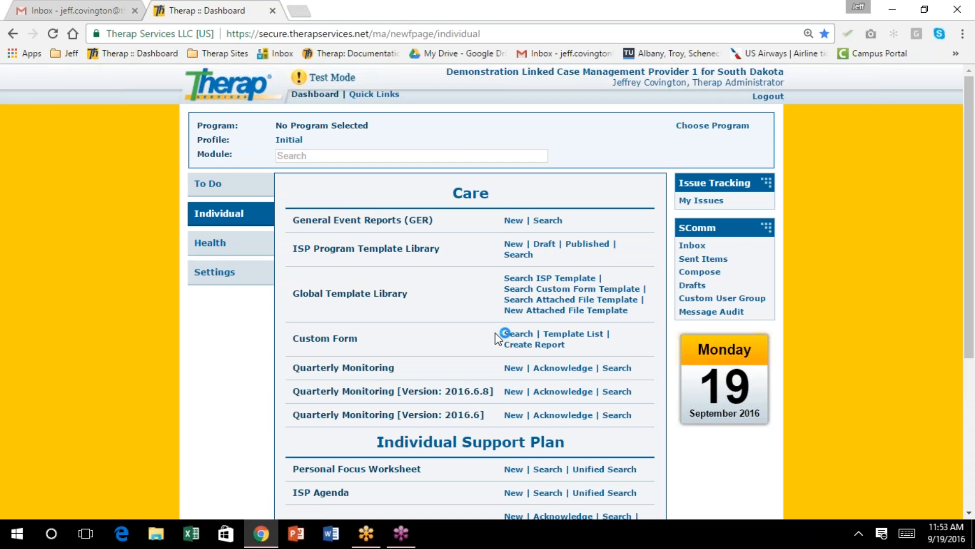
{"action": "scroll", "coordinate": [465, 338], "scroll_direction": "down", "scroll_amount": 1}
{"action": "scroll", "coordinate": [454, 348], "scroll_direction": "down", "scroll_amount": 1}
{"action": "scroll", "coordinate": [447, 355], "scroll_direction": "up", "scroll_amount": 1}
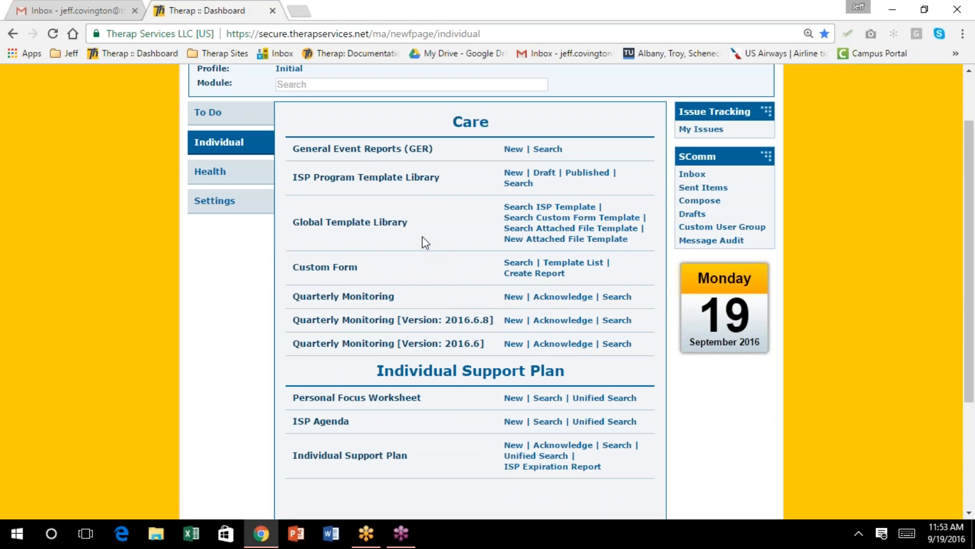
{"action": "scroll", "coordinate": [423, 240], "scroll_direction": "down", "scroll_amount": 1}
{"action": "scroll", "coordinate": [424, 242], "scroll_direction": "down", "scroll_amount": 1}
{"action": "scroll", "coordinate": [419, 238], "scroll_direction": "up", "scroll_amount": 1}
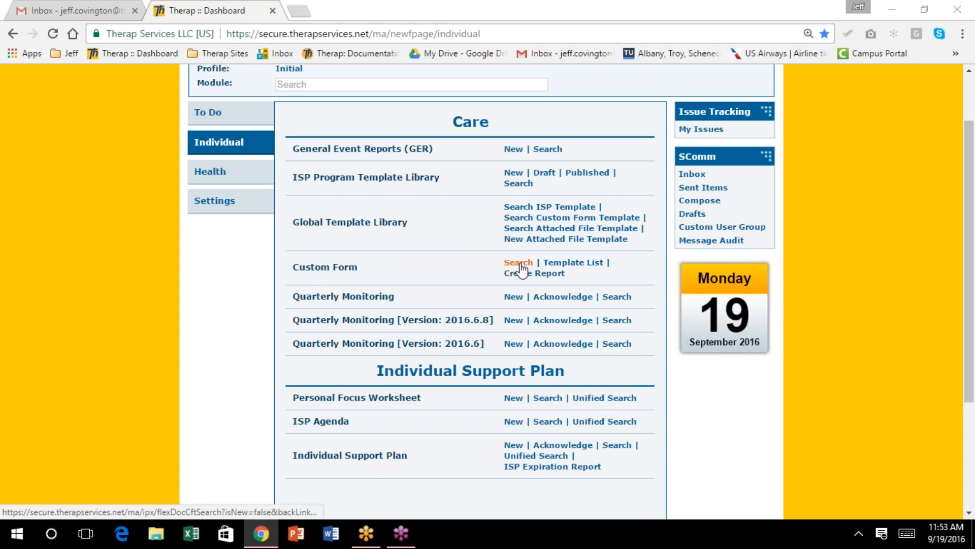
{"action": "scroll", "coordinate": [522, 270], "scroll_direction": "down", "scroll_amount": 1}
{"action": "scroll", "coordinate": [488, 261], "scroll_direction": "up", "scroll_amount": 1}
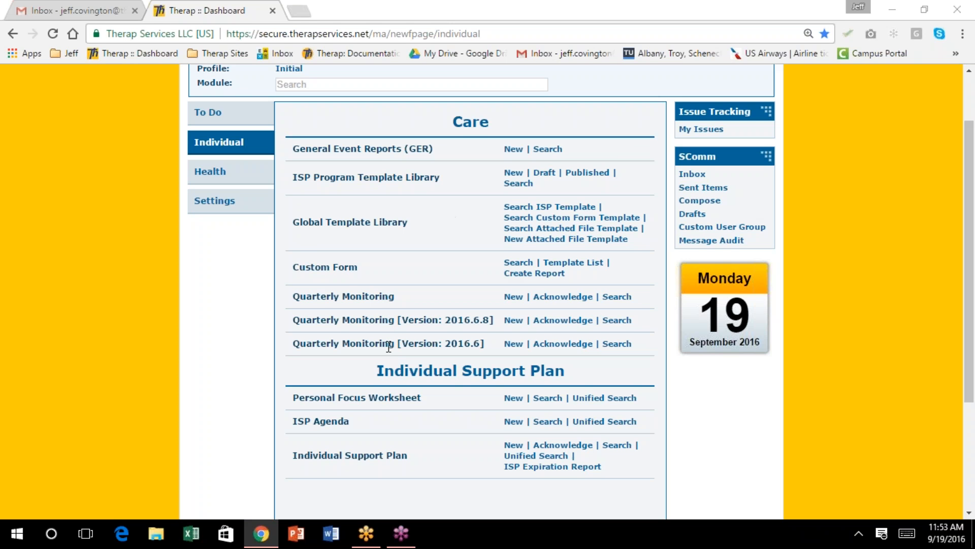
{"action": "scroll", "coordinate": [388, 347], "scroll_direction": "down", "scroll_amount": 2}
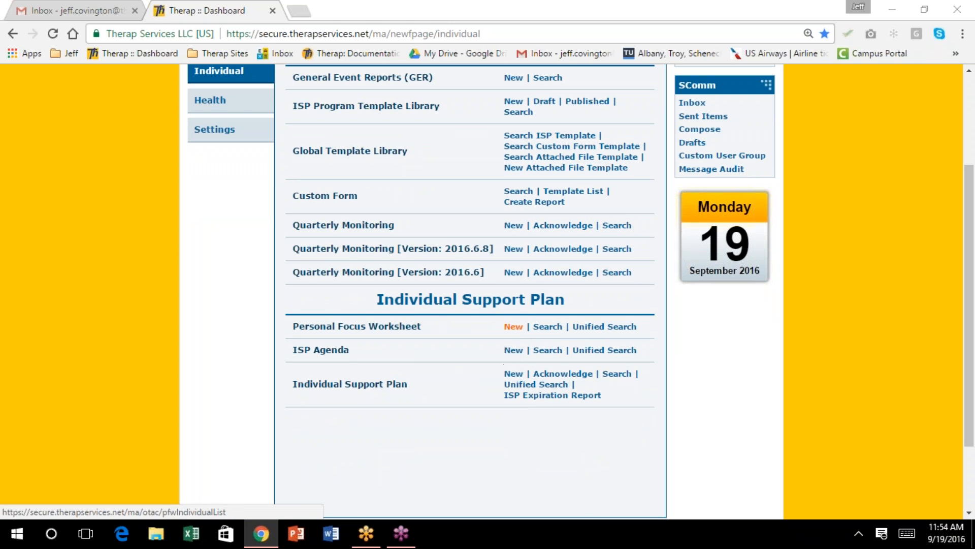
{"action": "left_click", "coordinate": [513, 326]}
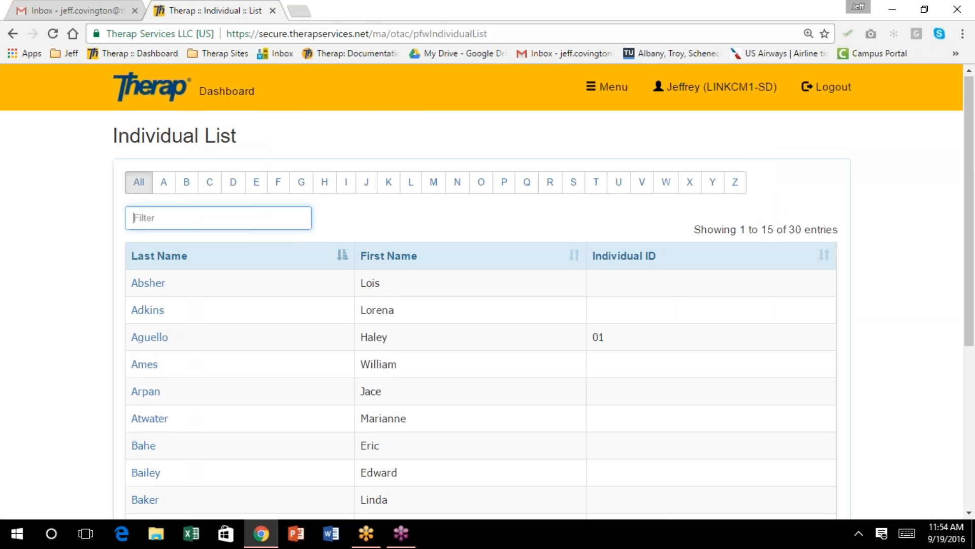
Choose the third individual's last name in the Individual List to open a blank worksheet
{"action": "scroll", "coordinate": [488, 290], "scroll_direction": "down", "scroll_amount": 2}
{"action": "scroll", "coordinate": [488, 289], "scroll_direction": "down", "scroll_amount": 4}
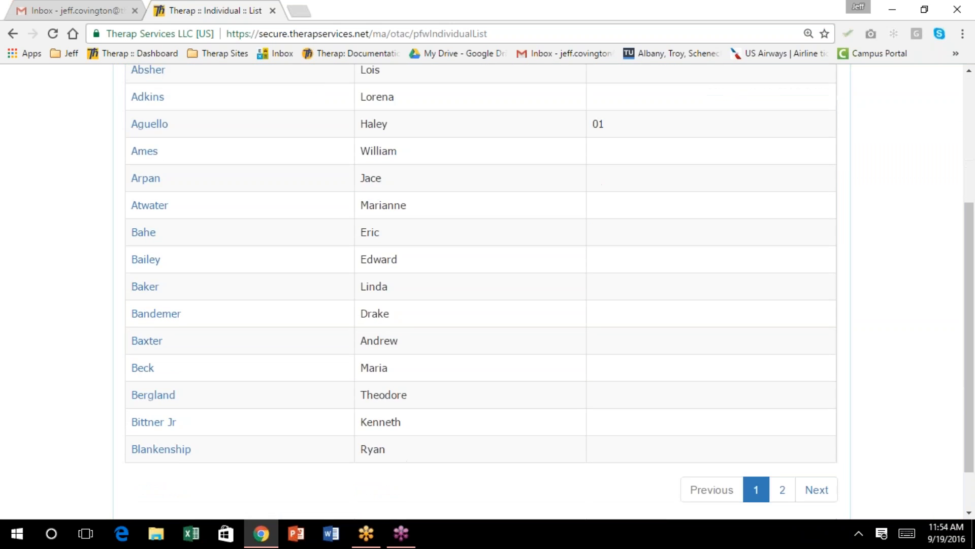
{"action": "scroll", "coordinate": [488, 289], "scroll_direction": "up", "scroll_amount": 4}
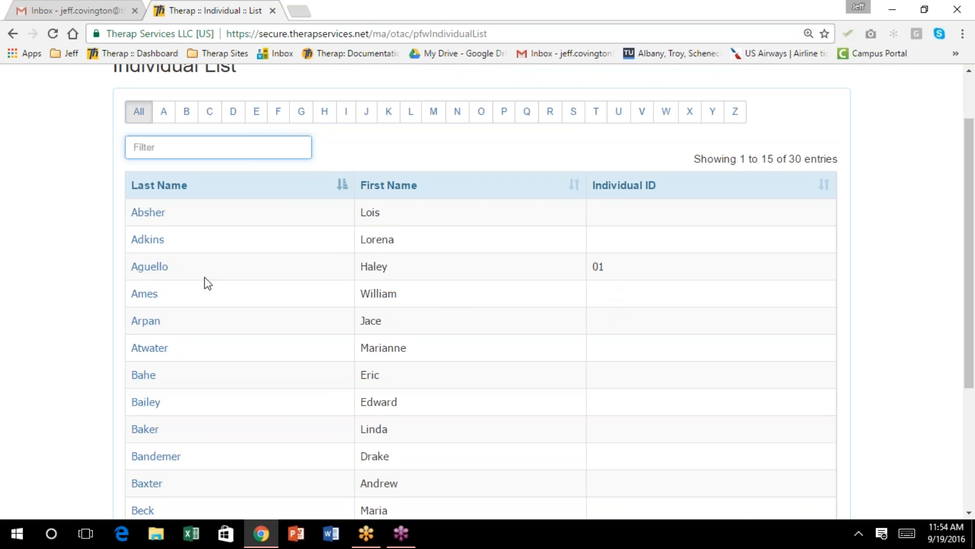
{"action": "left_click", "coordinate": [150, 268]}
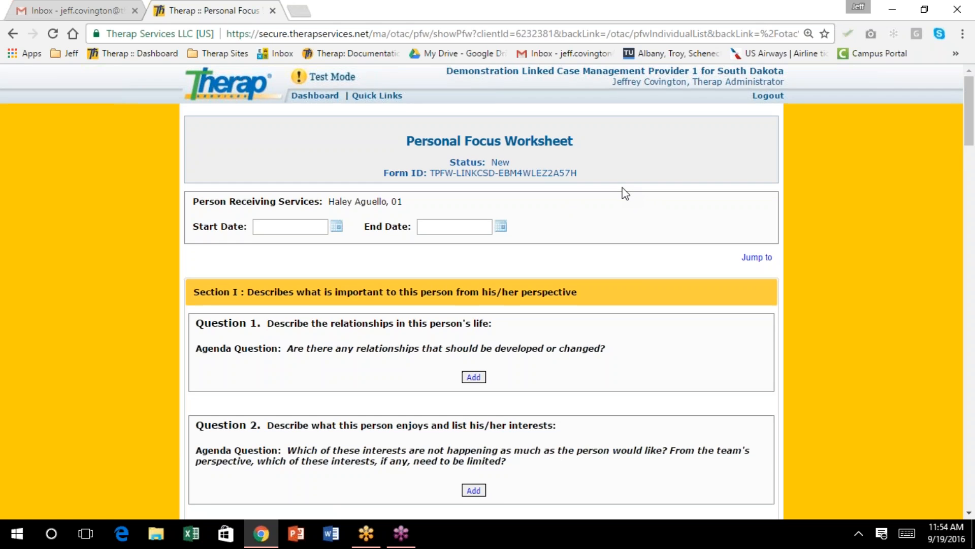
{"action": "scroll", "coordinate": [625, 193], "scroll_direction": "down", "scroll_amount": 1}
{"action": "scroll", "coordinate": [625, 193], "scroll_direction": "down", "scroll_amount": 4}
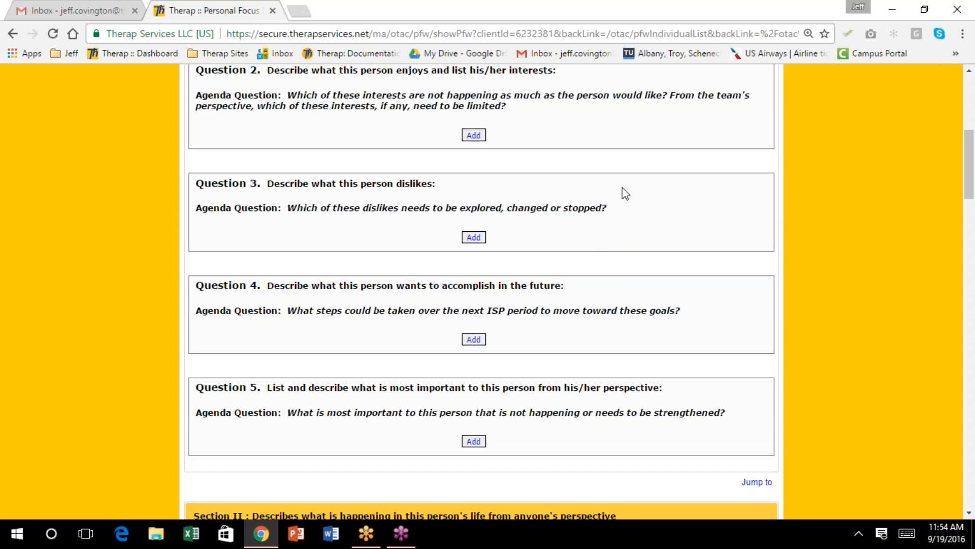
{"action": "scroll", "coordinate": [626, 194], "scroll_direction": "up", "scroll_amount": 4}
{"action": "scroll", "coordinate": [625, 193], "scroll_direction": "up", "scroll_amount": 1}
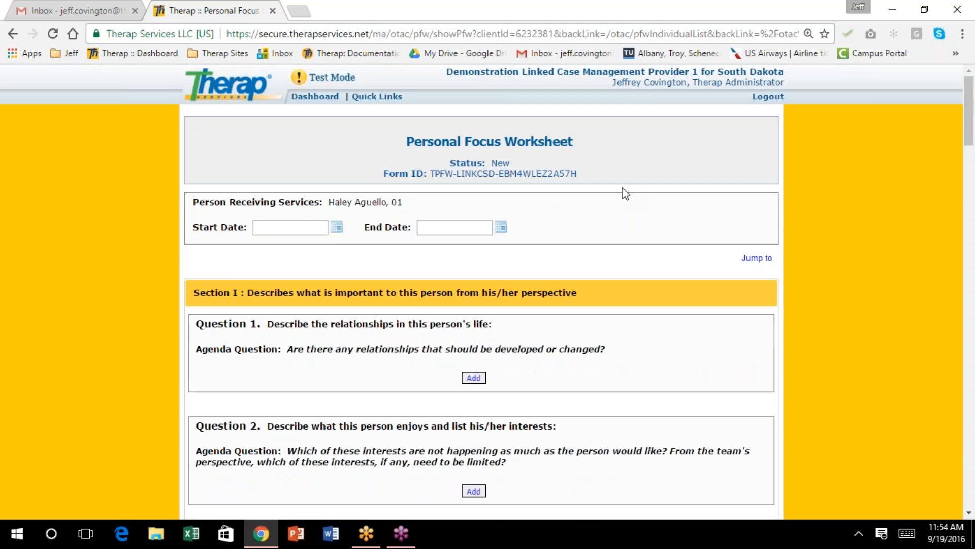
{"action": "left_click", "coordinate": [337, 228]}
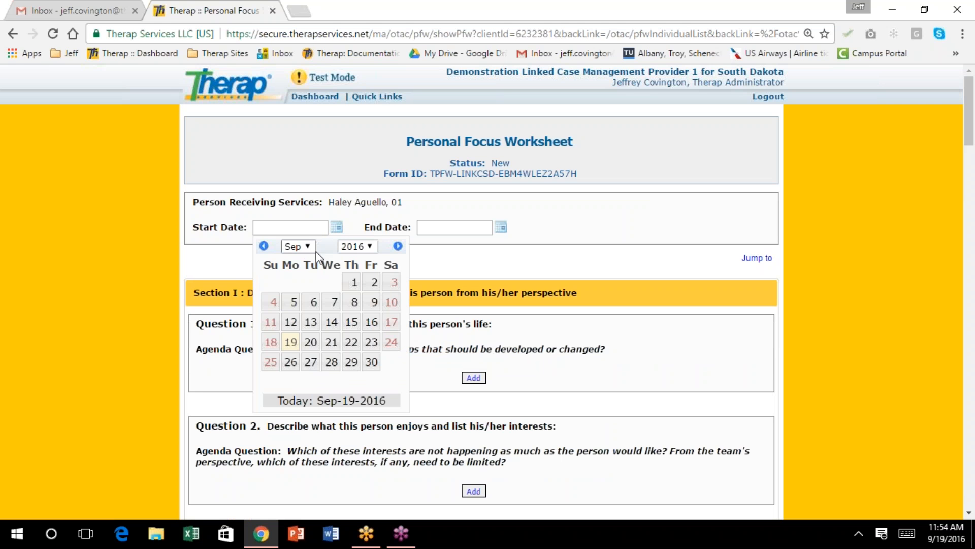
Set the Start Date to September 1, 2016 and the End Date to August 31, 2017
{"action": "left_click", "coordinate": [355, 282]}
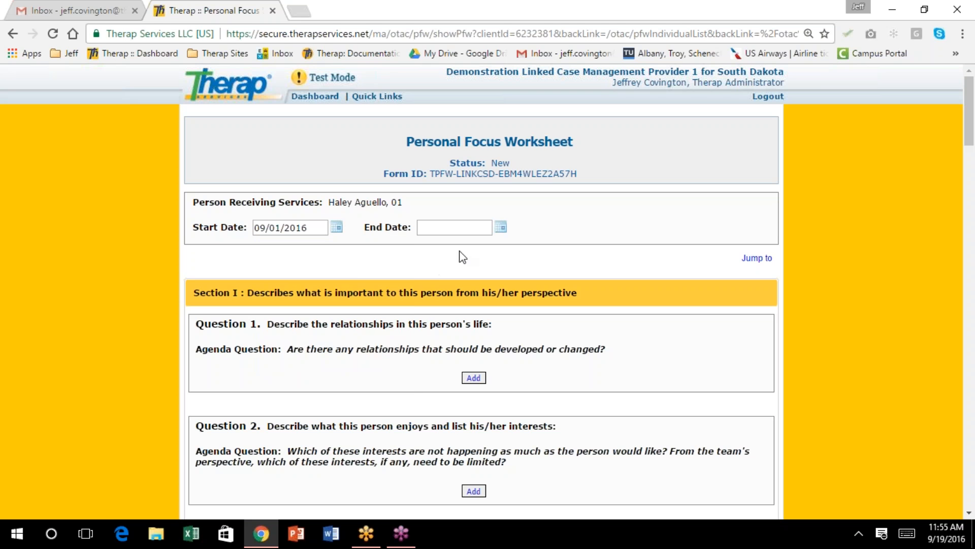
{"action": "left_click", "coordinate": [500, 228]}
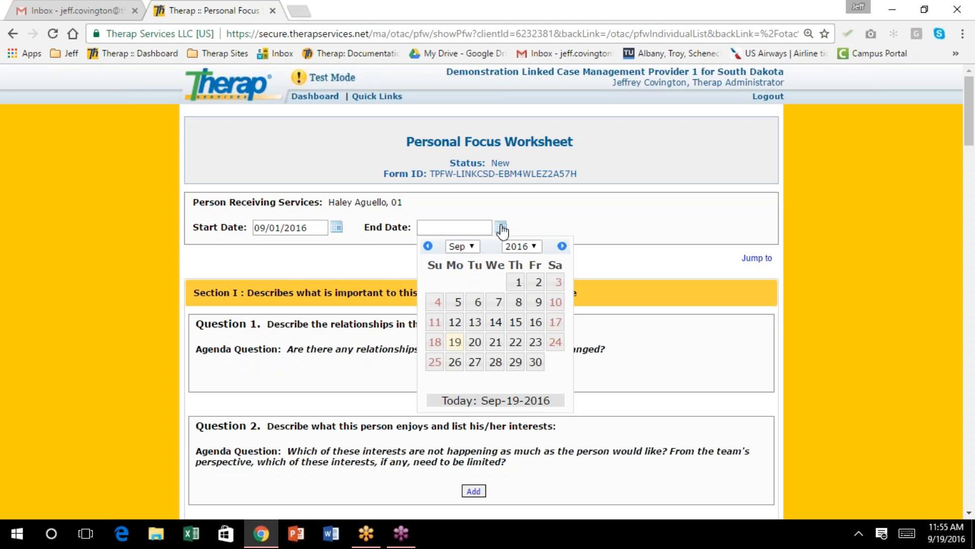
{"action": "left_click", "coordinate": [538, 249]}
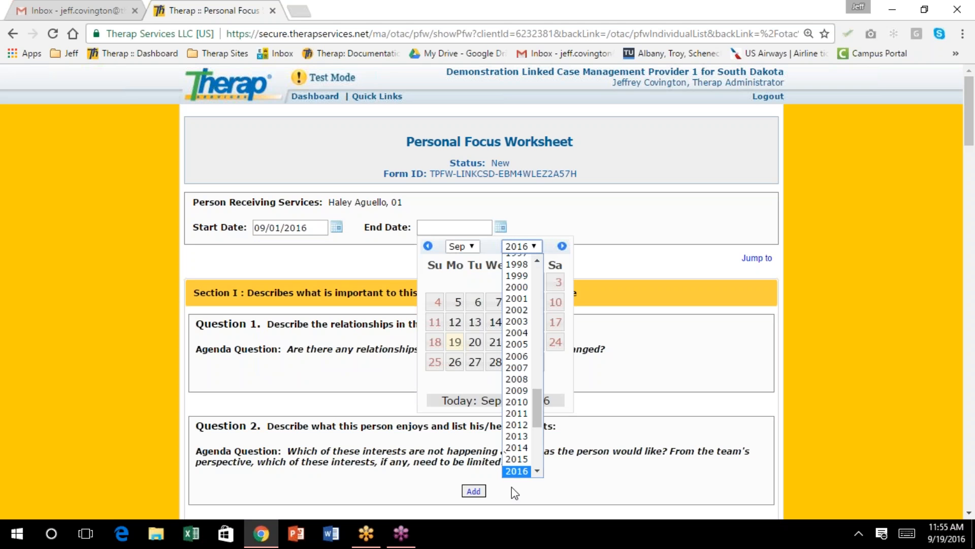
{"action": "left_click", "coordinate": [538, 471]}
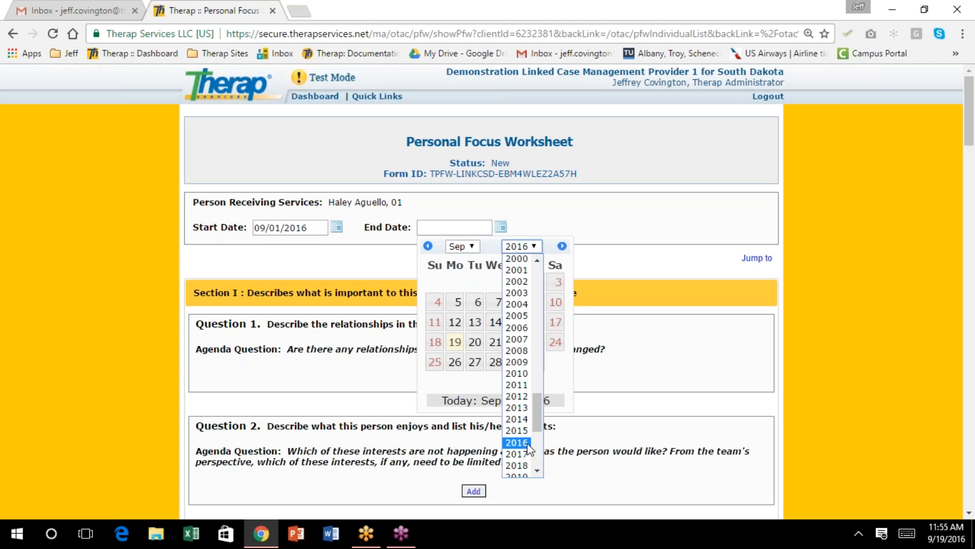
{"action": "left_click", "coordinate": [527, 453]}
{"action": "left_click", "coordinate": [472, 245]}
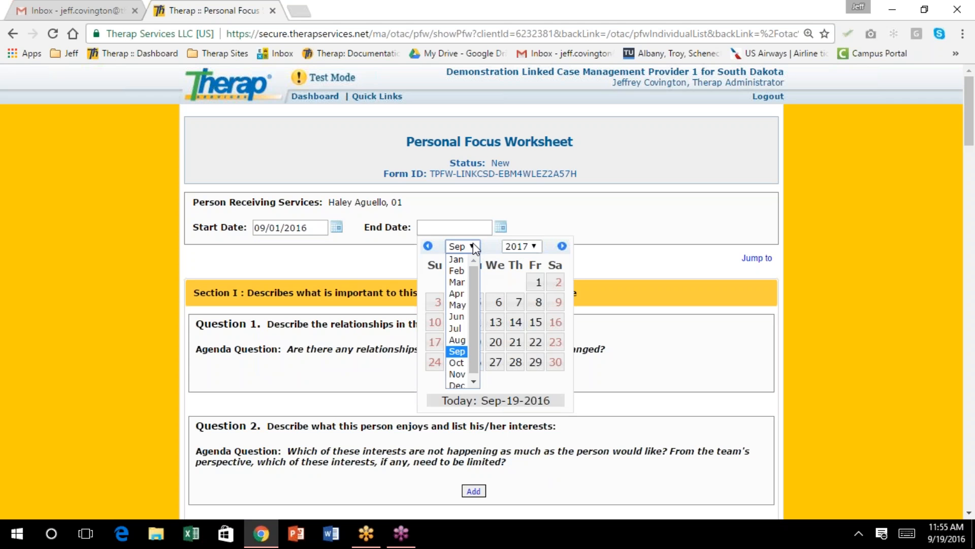
{"action": "left_click", "coordinate": [457, 341]}
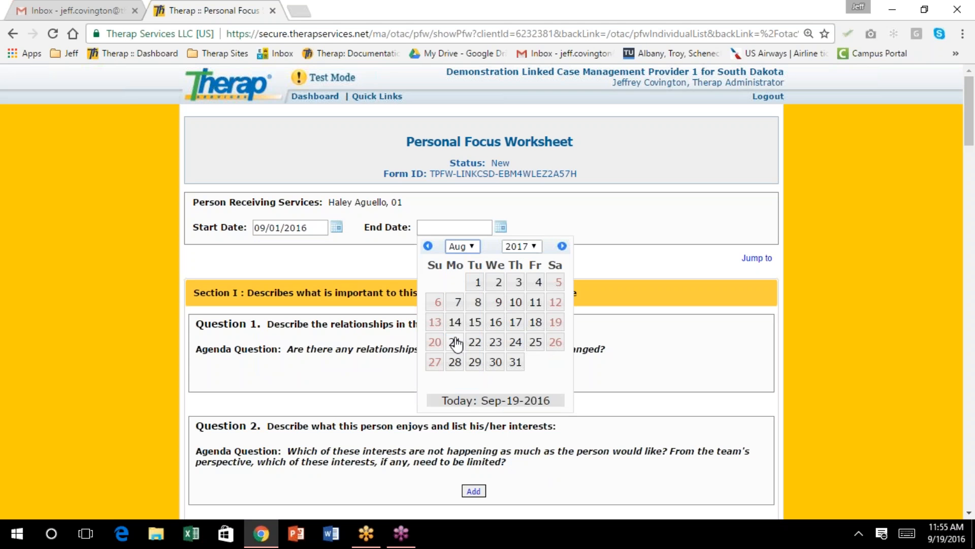
{"action": "left_click", "coordinate": [516, 364]}
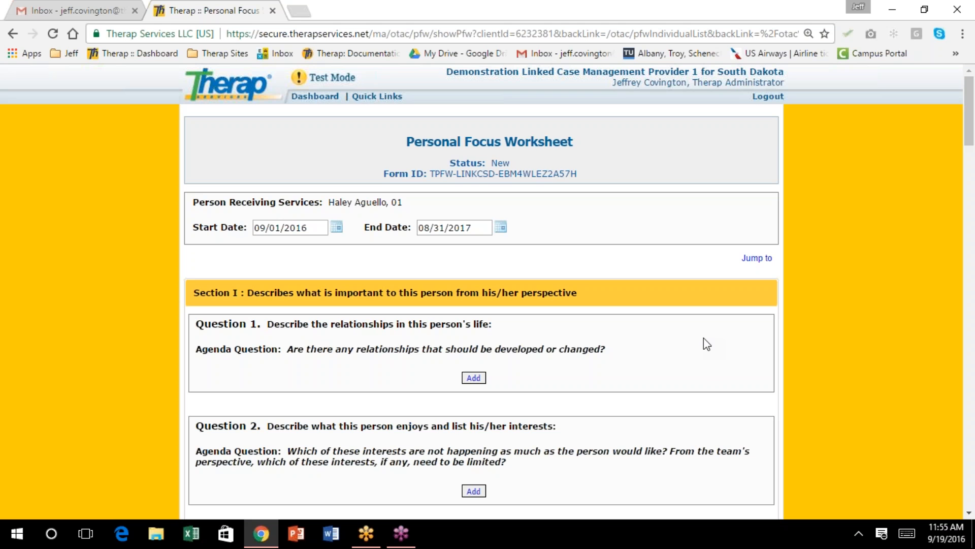
{"action": "scroll", "coordinate": [574, 318], "scroll_direction": "down", "scroll_amount": 1}
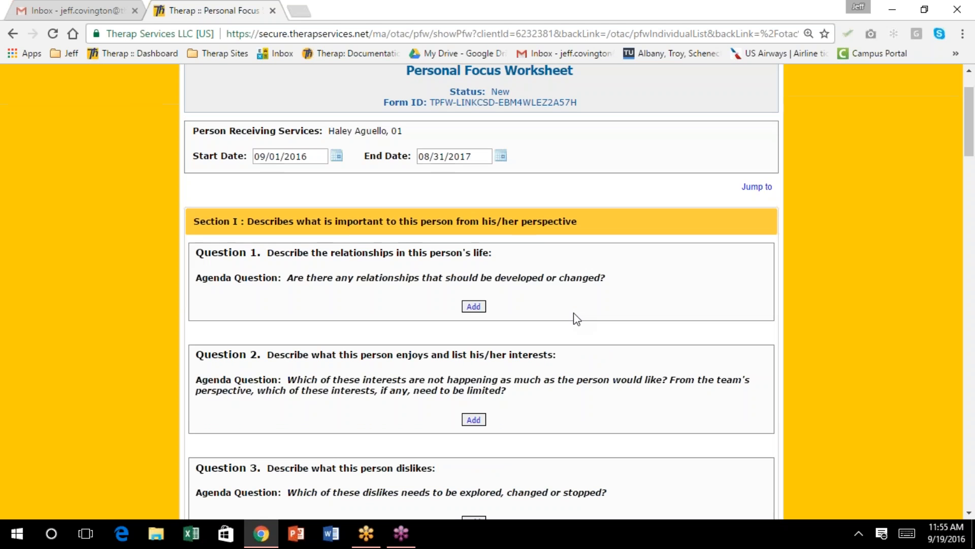
{"action": "scroll", "coordinate": [575, 320], "scroll_direction": "down", "scroll_amount": 4}
{"action": "scroll", "coordinate": [574, 323], "scroll_direction": "up", "scroll_amount": 4}
Begin the Question 1 answer: Haley is very close to her family and enjoys visiting their home
{"action": "left_click", "coordinate": [474, 306]}
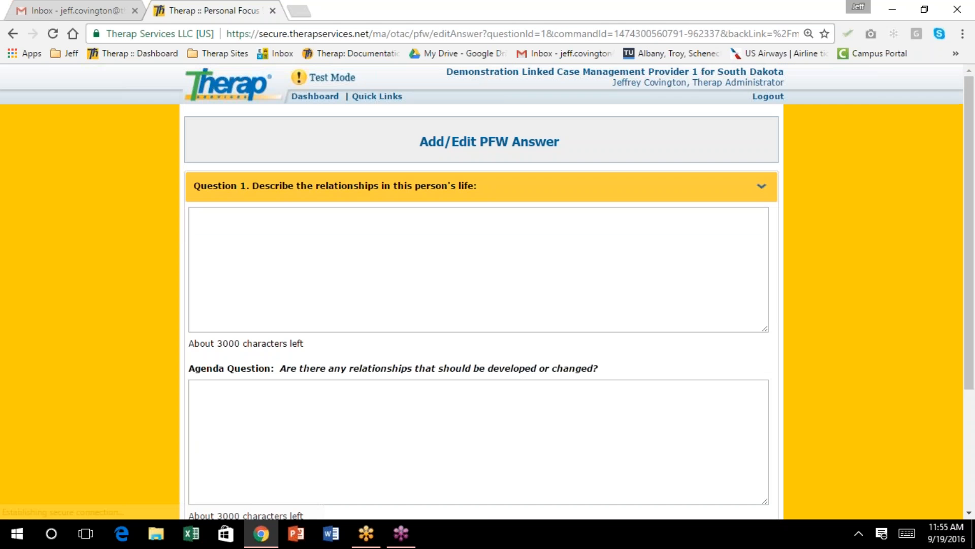
{"action": "scroll", "coordinate": [483, 305], "scroll_direction": "down", "scroll_amount": 2}
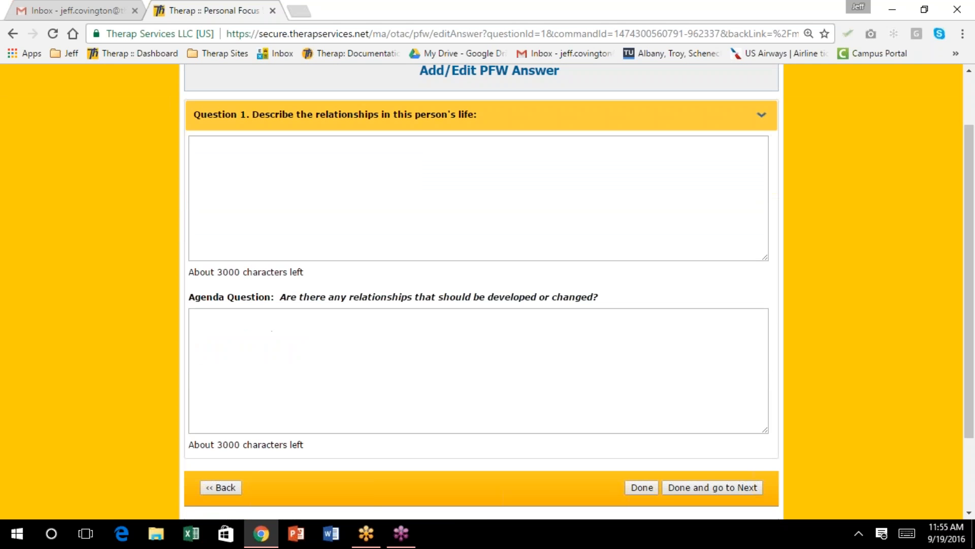
{"action": "scroll", "coordinate": [461, 298], "scroll_direction": "up", "scroll_amount": 2}
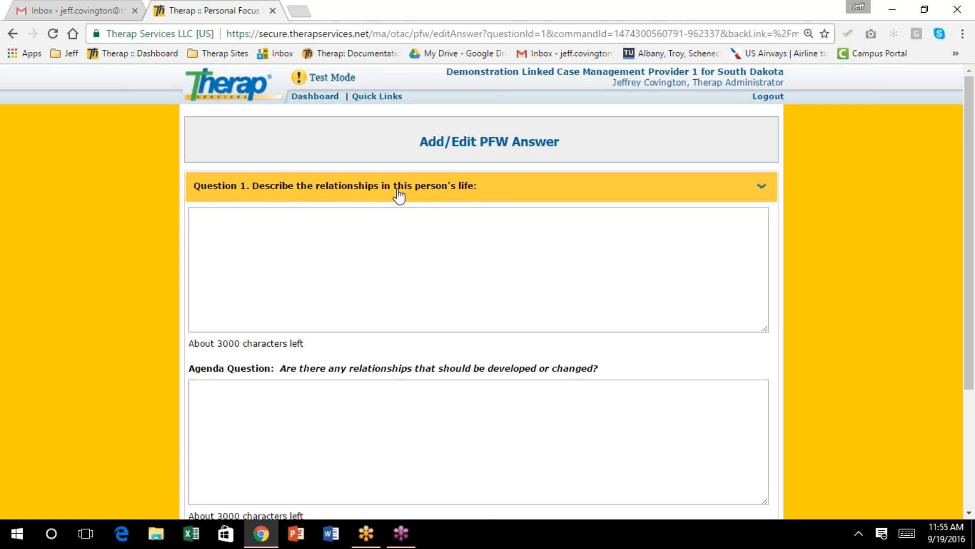
{"action": "left_click", "coordinate": [232, 216]}
{"action": "type", "text": "Haley is "}
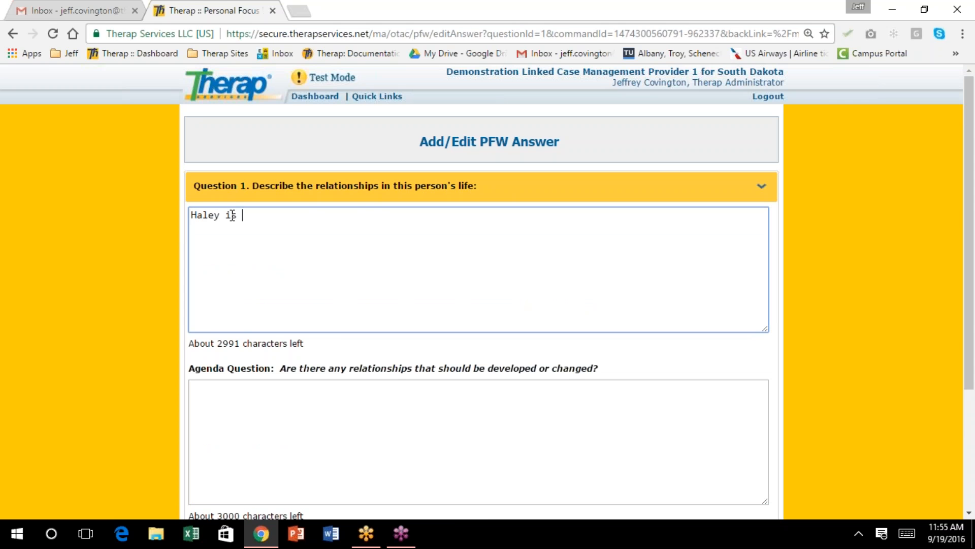
{"action": "type", "text": "very close to her family."}
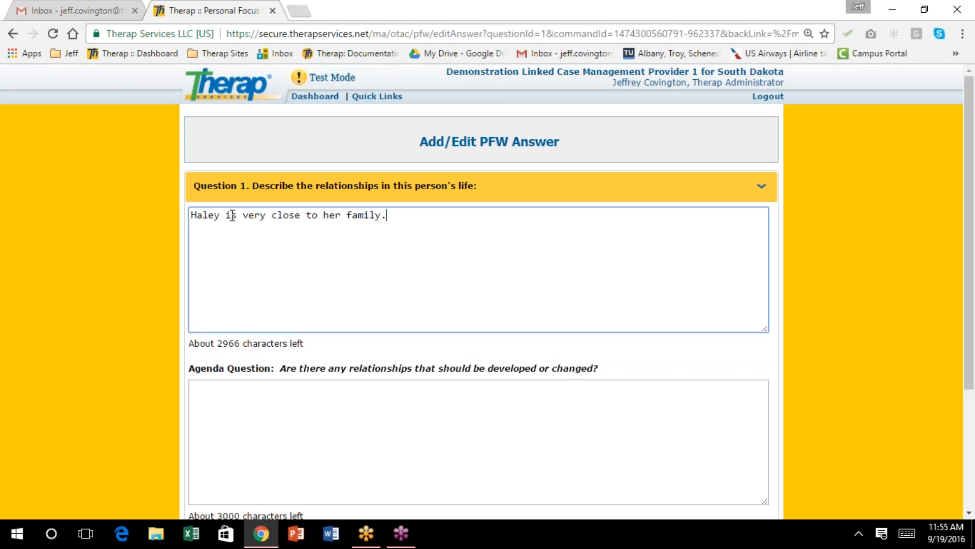
{"action": "type", "text": "  They e"}
{"action": "key", "text": "BackSpace"}
{"action": "key", "text": "BackSpace"}
{"action": "key", "text": "BackSpace"}
{"action": "key", "text": "BackSpace"}
{"action": "key", "text": "BackSpace"}
{"action": "key", "text": "BackSpace"}
{"action": "type", "text": "She enjoys going to thier"}
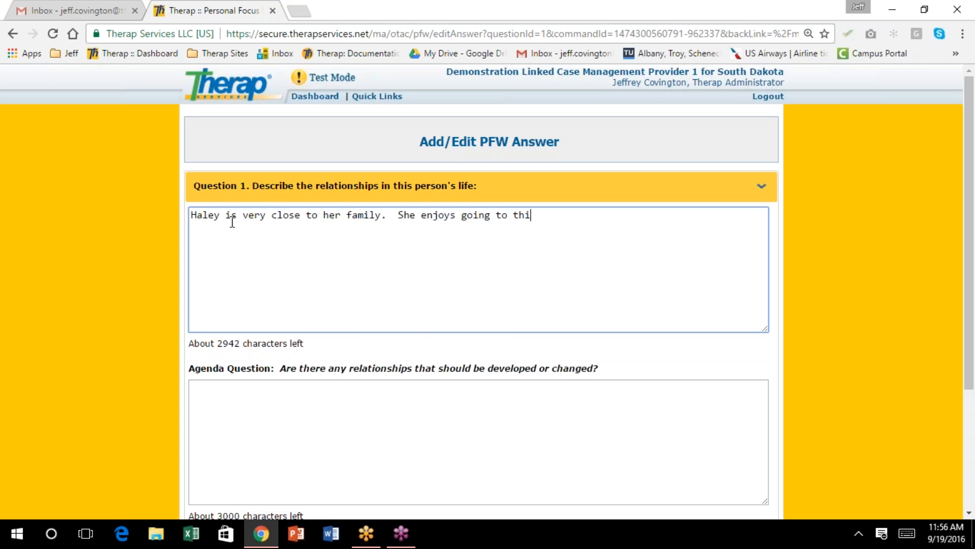
{"action": "key", "text": "BackSpace"}
{"action": "key", "text": "BackSpace"}
{"action": "key", "text": "BackSpace"}
{"action": "key", "text": "BackSpace"}
{"action": "type", "text": "eir home every w"}
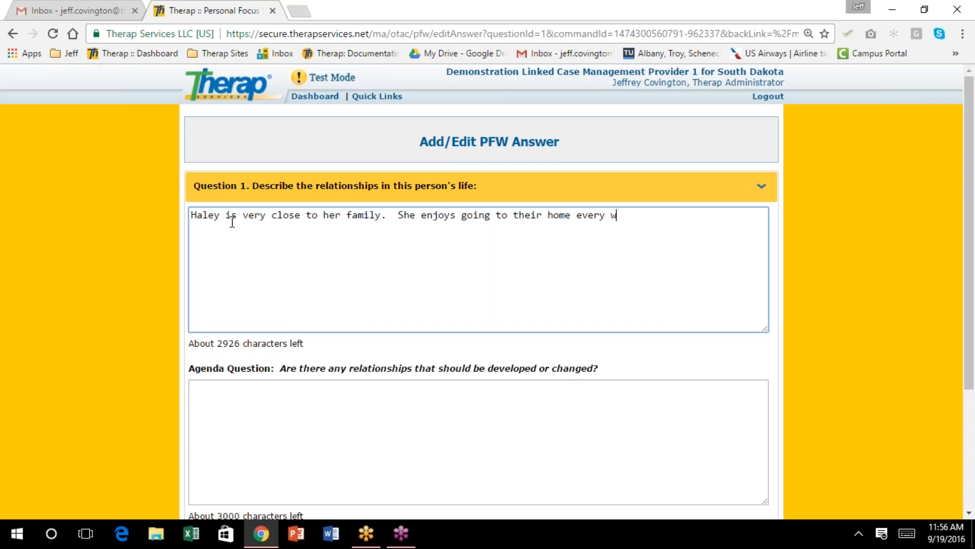
Add that she visits every other weekend, prefers mom to dad, and has strained ties with two younger siblings
{"action": "key", "text": "BackSpace"}
{"action": "type", "text": "other weekend.  "}
{"action": "type", "text": "Haley is closer to her"}
{"action": "key", "text": "BackSpace"}
{"action": "type", "text": "er mom than her"}
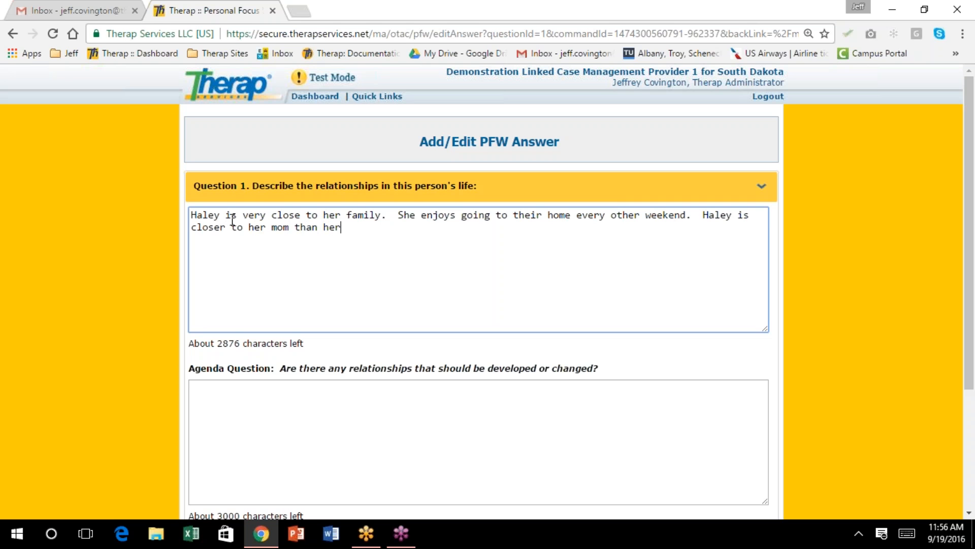
{"action": "type", "text": " dad."}
{"action": "type", "text": "  She has two"}
{"action": "type", "text": " y"}
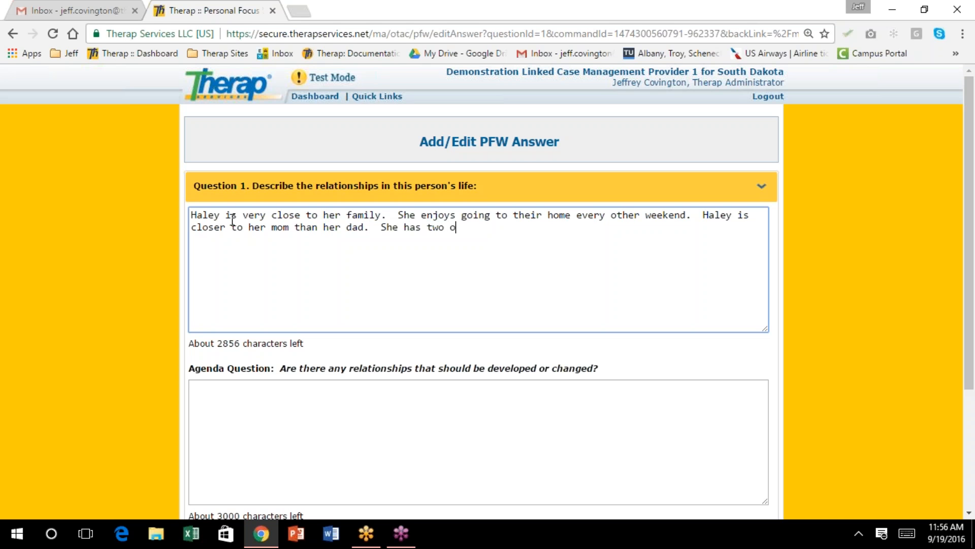
{"action": "type", "text": "ounger siblings and their relationships are strained at times."}
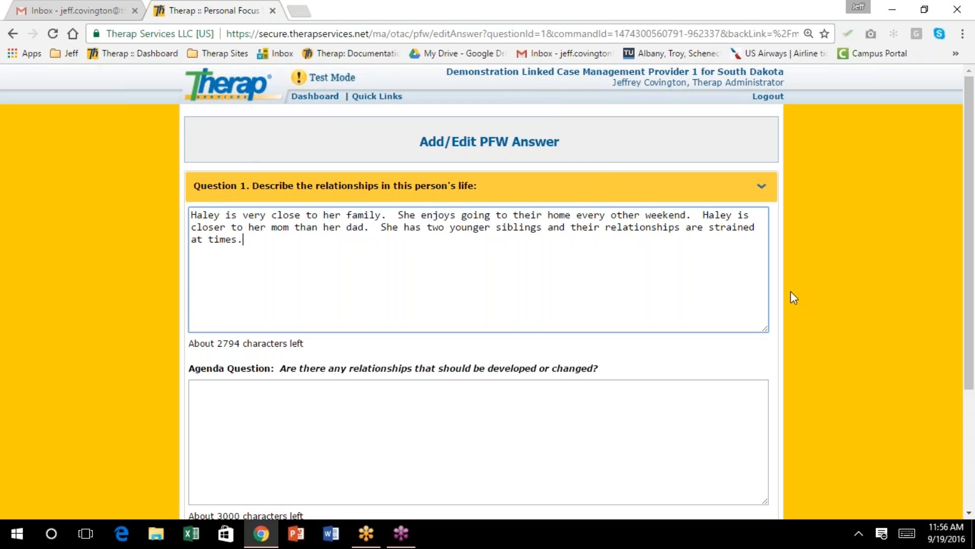
{"action": "scroll", "coordinate": [601, 172], "scroll_direction": "down", "scroll_amount": 3}
{"action": "scroll", "coordinate": [580, 171], "scroll_direction": "up", "scroll_amount": 3}
{"action": "scroll", "coordinate": [257, 246], "scroll_direction": "down", "scroll_amount": 2}
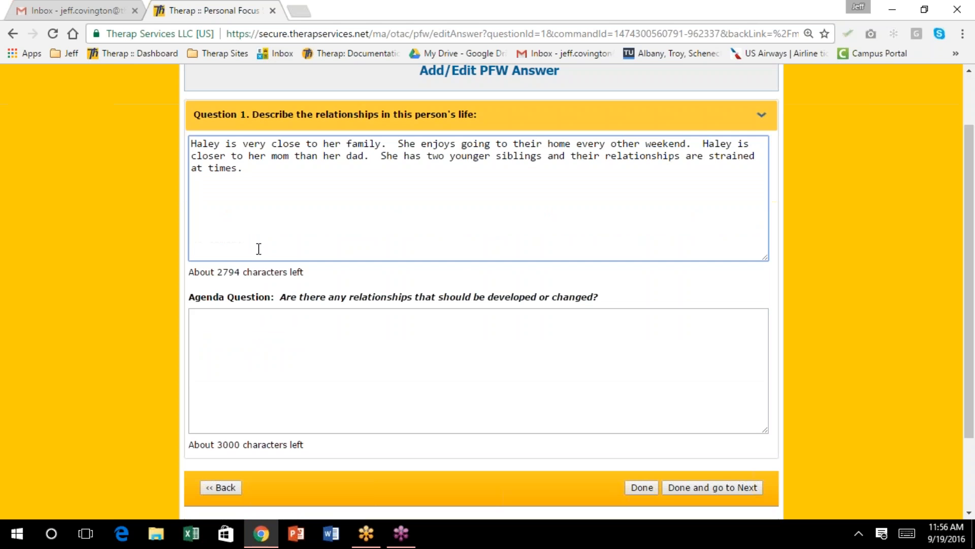
Answer the agenda question: Haley currently does not have a boyfriend and would like to have one
{"action": "left_click", "coordinate": [225, 320]}
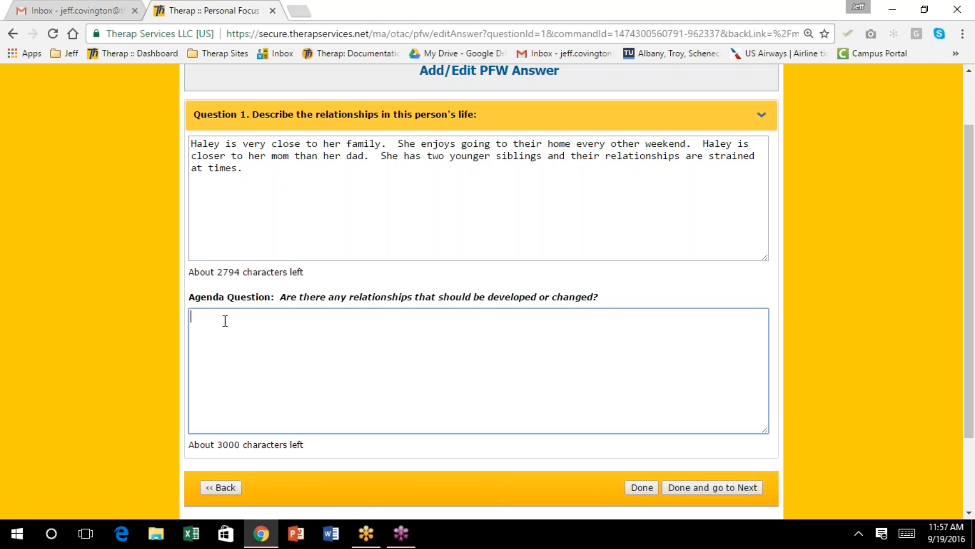
{"action": "type", "text": "Haley currently does not have a boyfriend and would like to ha"}
{"action": "type", "text": "ve one."}
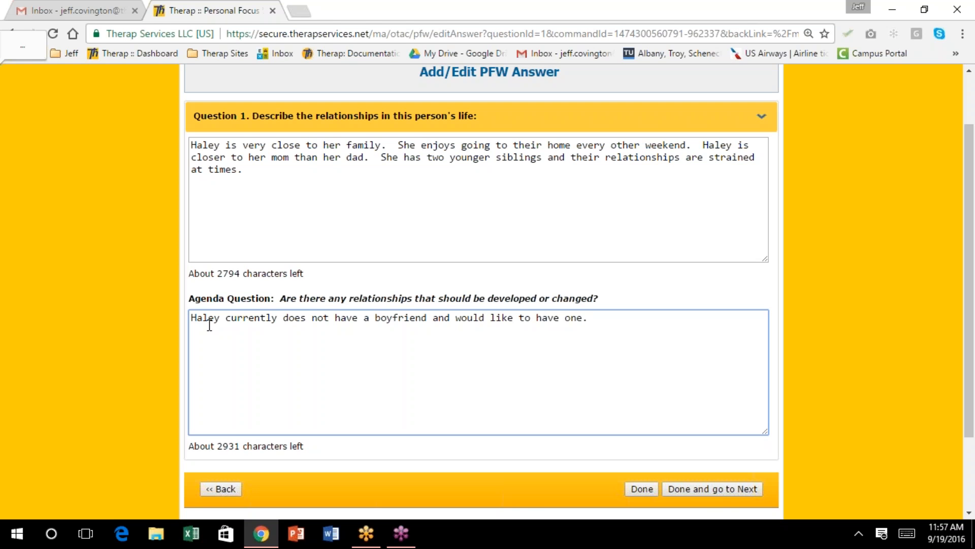
{"action": "scroll", "coordinate": [209, 325], "scroll_direction": "down", "scroll_amount": 1}
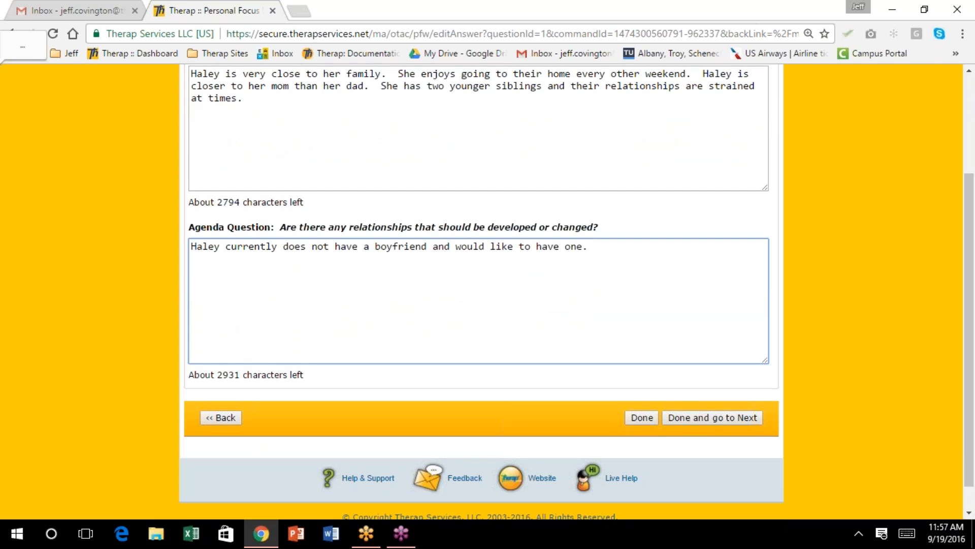
Save Question 1 and begin Question 2's answer: Haley enjoys music and movies
{"action": "left_click", "coordinate": [700, 419]}
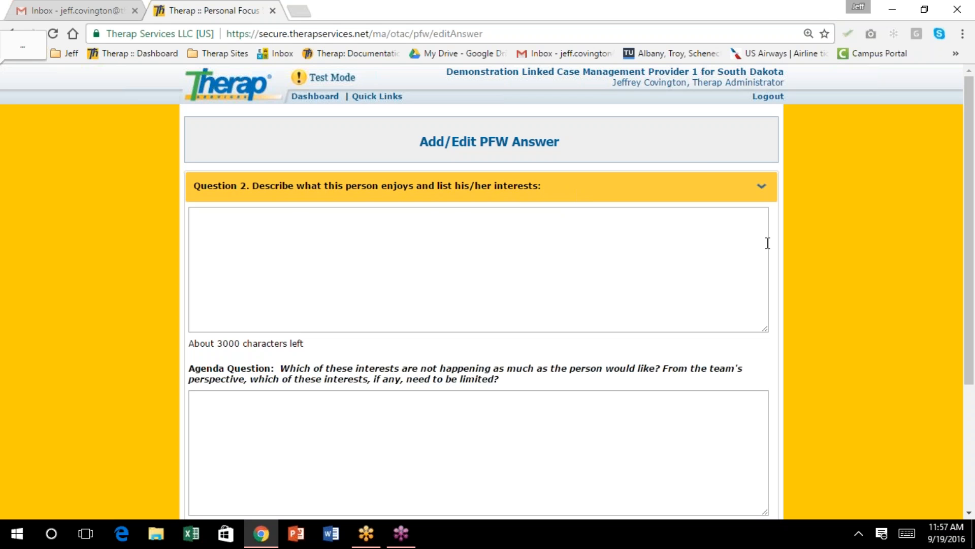
{"action": "left_click", "coordinate": [232, 220]}
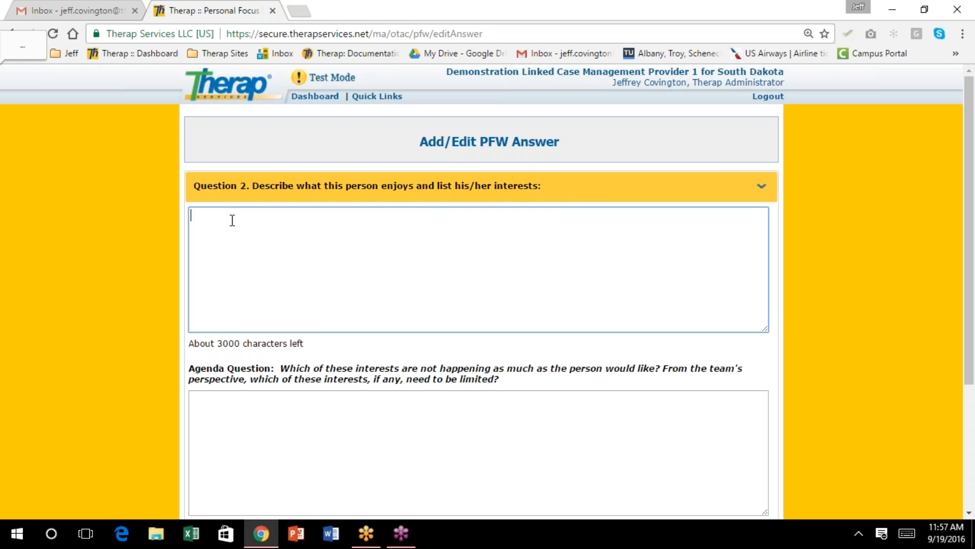
{"action": "type", "text": "Haley eno"}
{"action": "key", "text": "BackSpace"}
{"action": "type", "text": "joys music"}
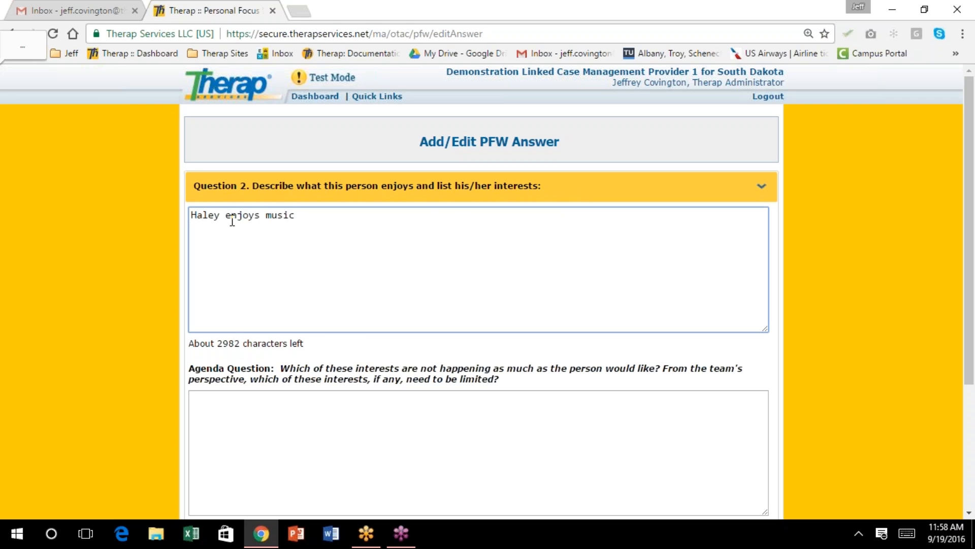
{"action": "type", "text": " and movies."}
{"action": "type", "text": "  He fa"}
Add her favorite movie "Frozen", tacos, wrestling matches, basketball games and snowmobiling
{"action": "key", "text": "BackSpace"}
{"action": "key", "text": "BackSpace"}
{"action": "key", "text": "BackSpace"}
{"action": "type", "text": "r f"}
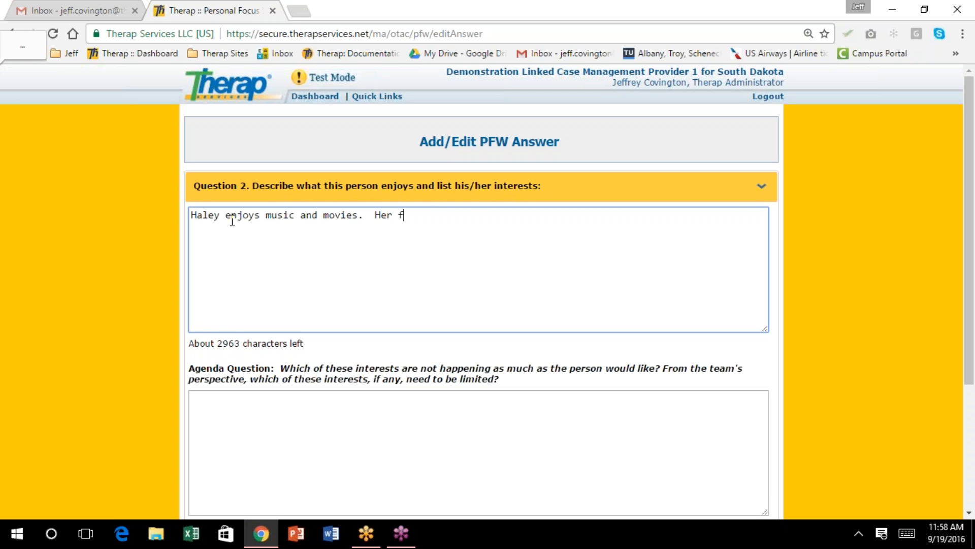
{"action": "type", "text": "avorite movie is \"Fr"}
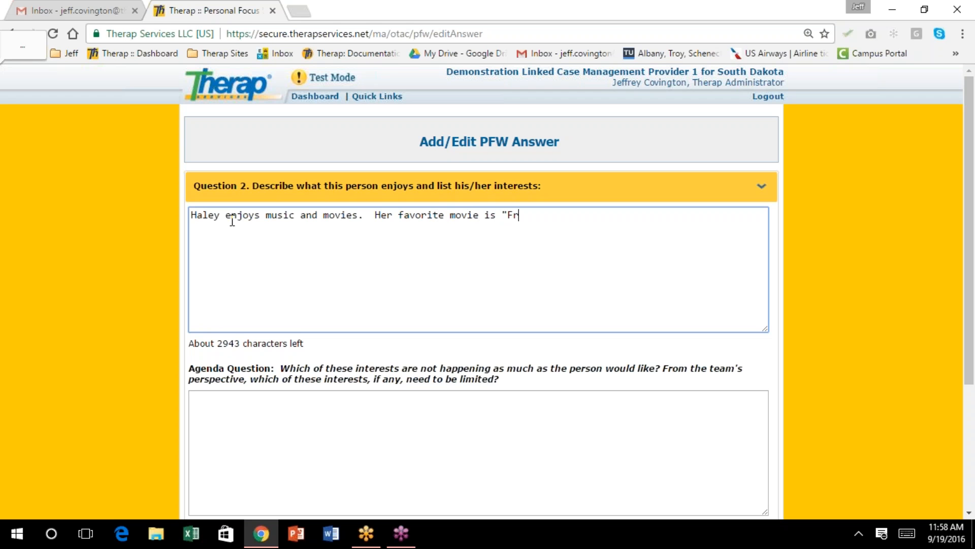
{"action": "type", "text": "ozen\" she can sing all the s"}
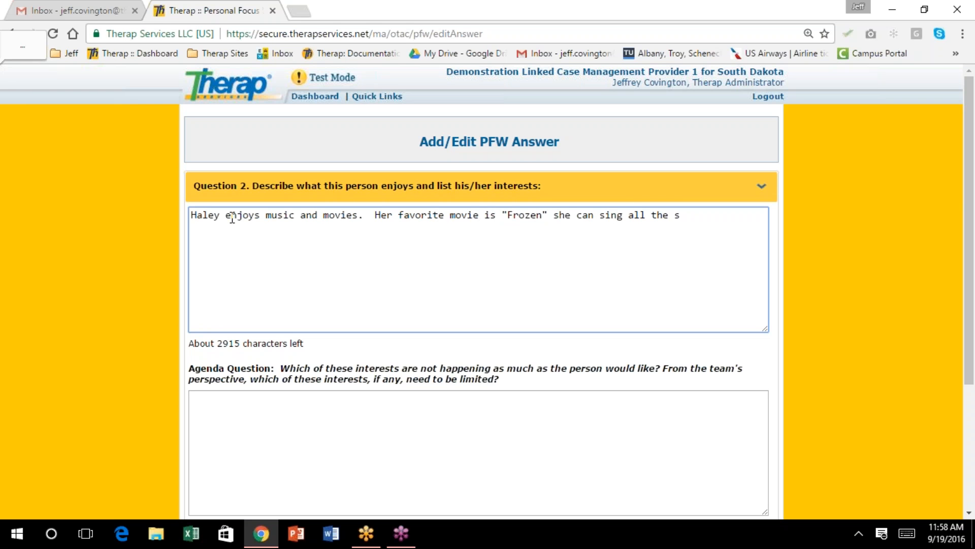
{"action": "type", "text": "ongs by"}
{"action": "type", "text": " hea"}
{"action": "type", "text": "r"}
{"action": "type", "text": "t. "}
{"action": "type", "text": "Her favorit"}
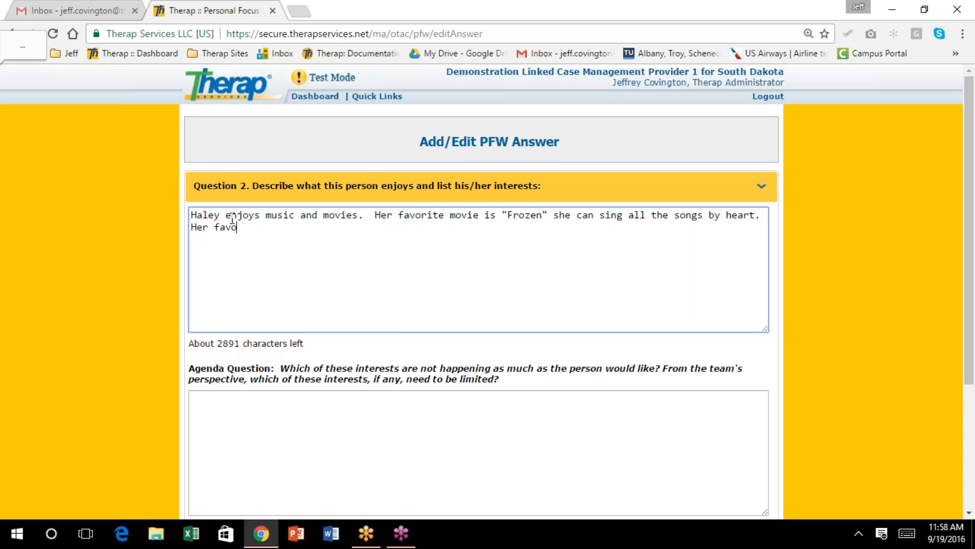
{"action": "type", "text": "e food is tocos.  She likes "}
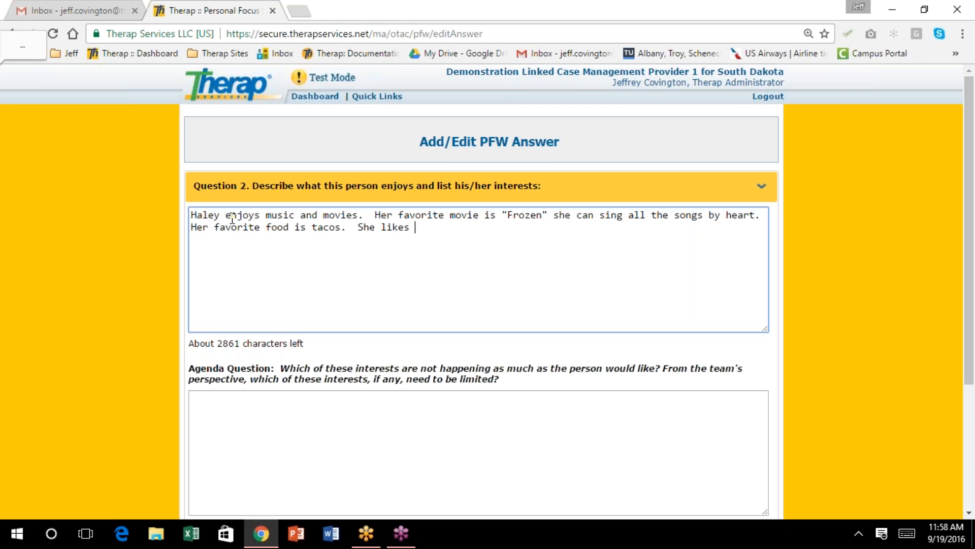
{"action": "type", "text": "going to the m"}
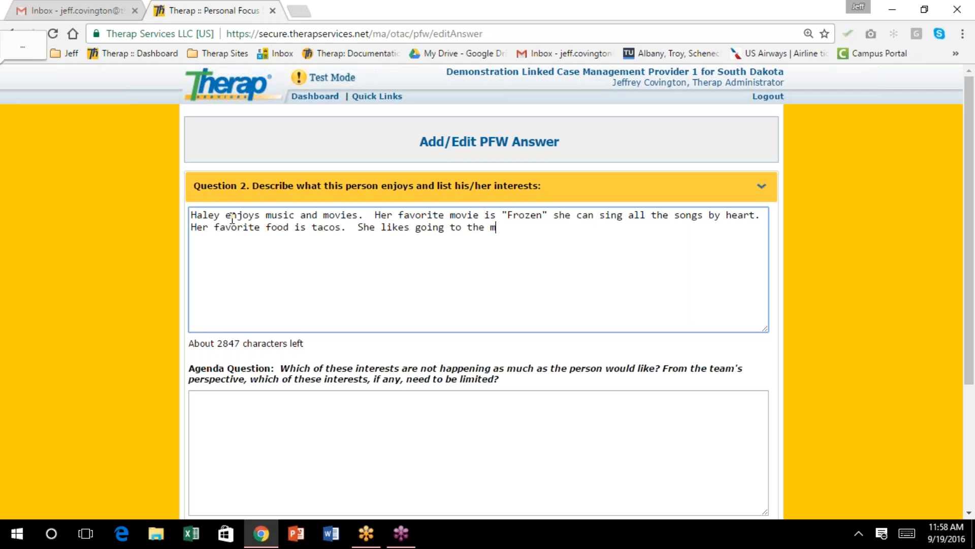
{"action": "type", "text": "ovies, wrestling ma"}
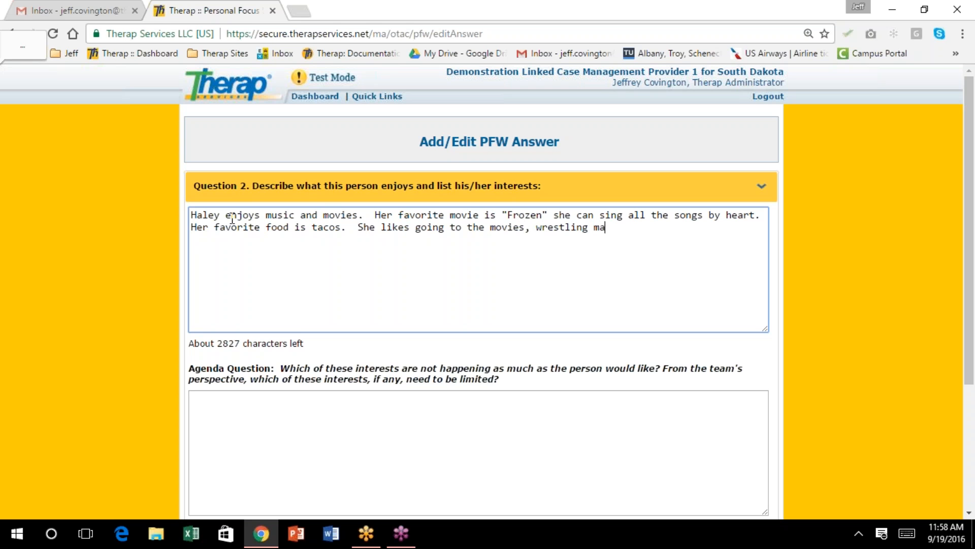
{"action": "type", "text": "tches, basek"}
{"action": "key", "text": "BackSpace"}
{"action": "key", "text": "BackSpace"}
{"action": "type", "text": "ketball"}
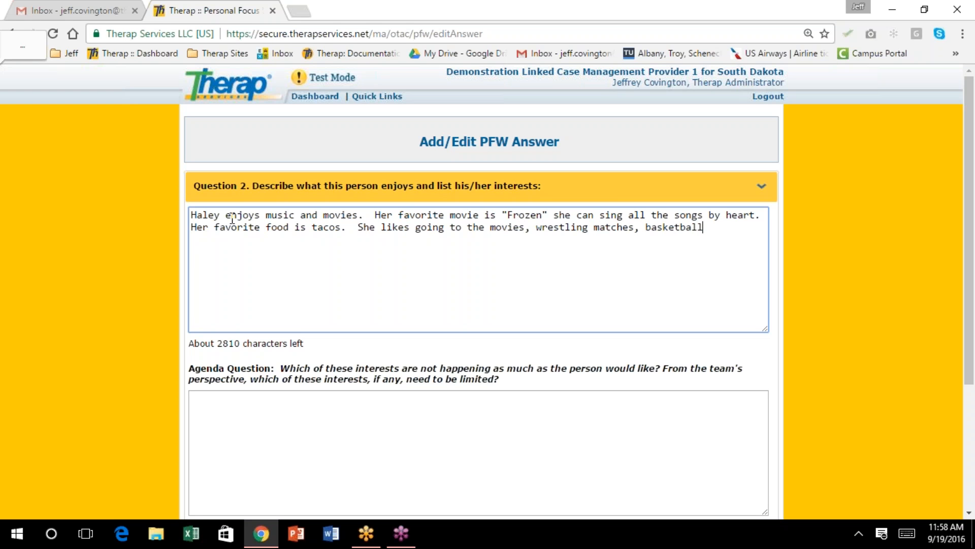
{"action": "type", "text": " fam"}
{"action": "key", "text": "BackSpace"}
{"action": "key", "text": "BackSpace"}
{"action": "key", "text": "BackSpace"}
{"action": "type", "text": "games, and snowmobiling."}
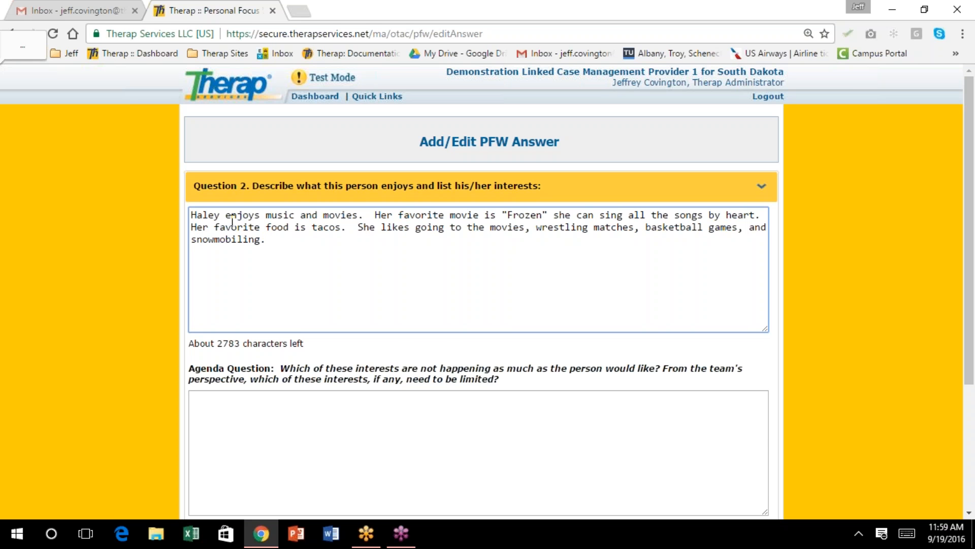
{"action": "scroll", "coordinate": [233, 220], "scroll_direction": "down", "scroll_amount": 2}
{"action": "scroll", "coordinate": [232, 221], "scroll_direction": "down", "scroll_amount": 2}
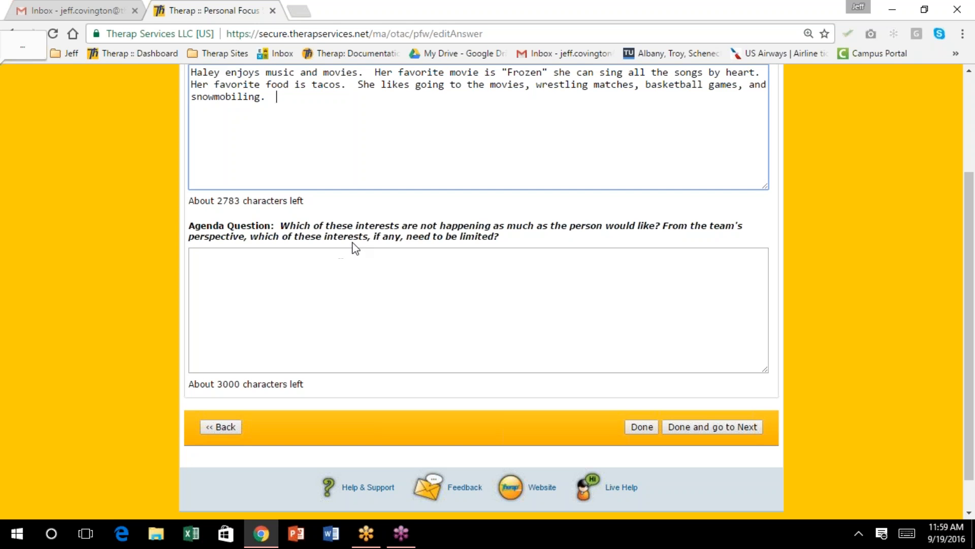
{"action": "left_click", "coordinate": [335, 269]}
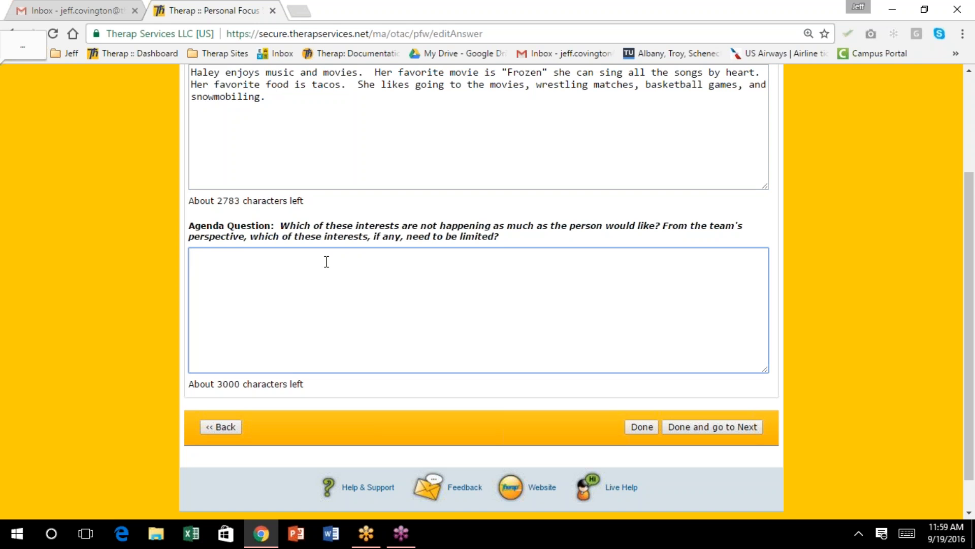
{"action": "scroll", "coordinate": [356, 269], "scroll_direction": "up", "scroll_amount": 3}
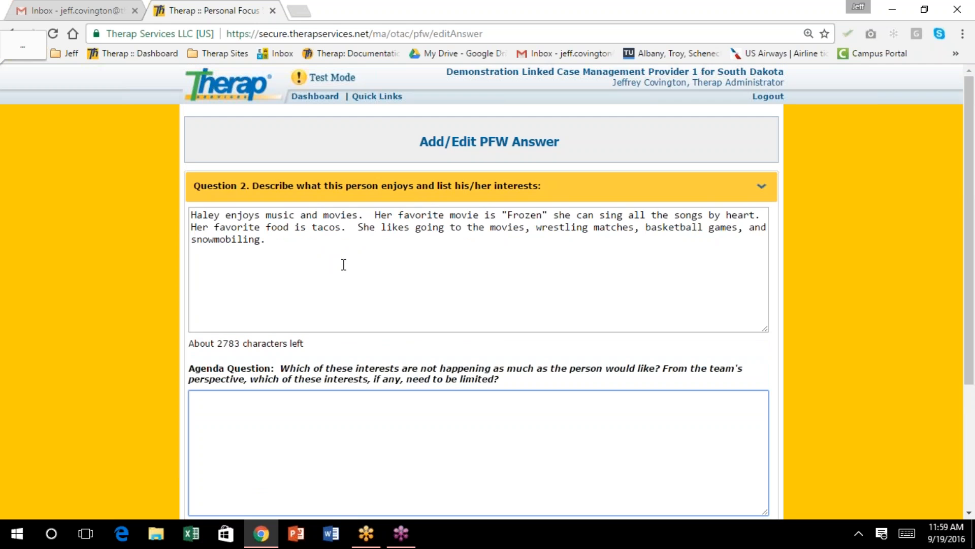
{"action": "scroll", "coordinate": [344, 264], "scroll_direction": "down", "scroll_amount": 2}
{"action": "scroll", "coordinate": [343, 264], "scroll_direction": "up", "scroll_amount": 2}
{"action": "left_click", "coordinate": [307, 238]}
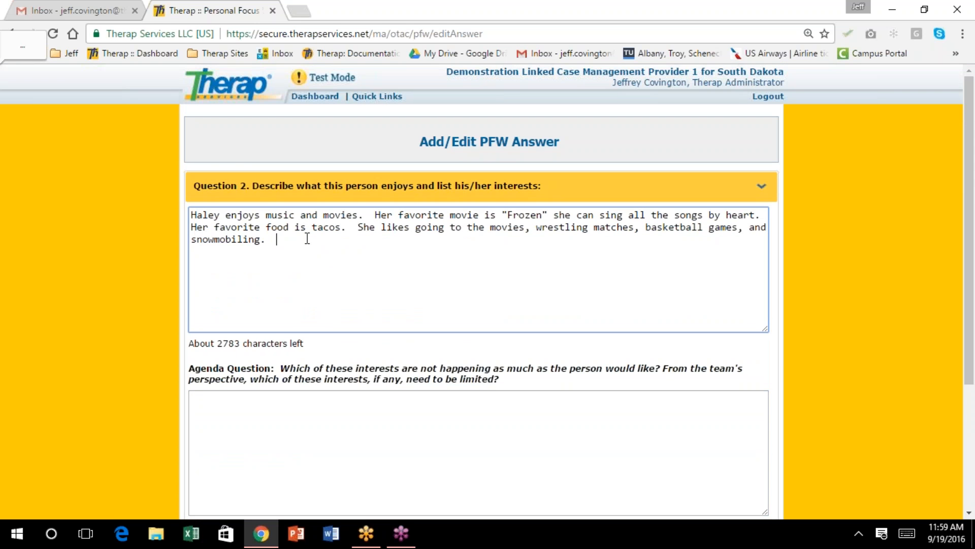
{"action": "scroll", "coordinate": [307, 238], "scroll_direction": "down", "scroll_amount": 2}
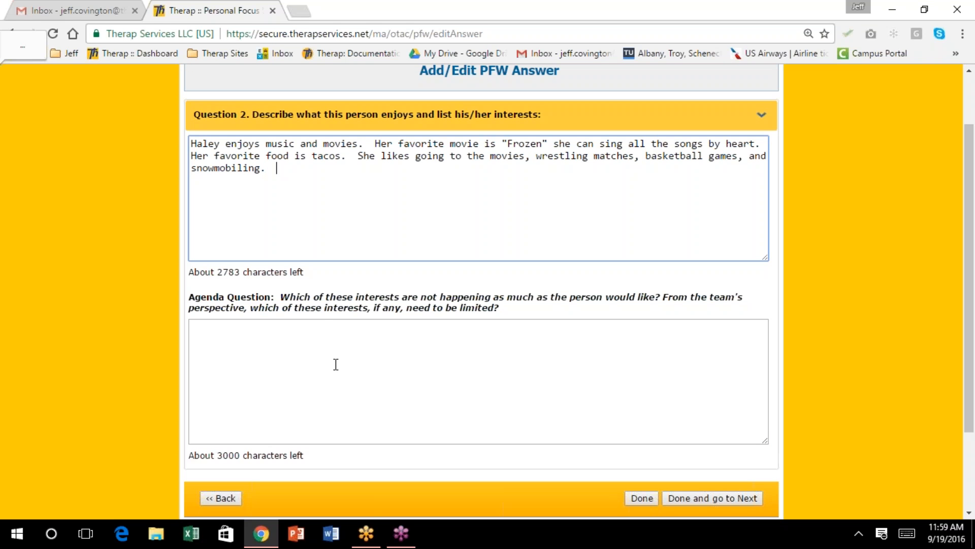
{"action": "left_click", "coordinate": [345, 349]}
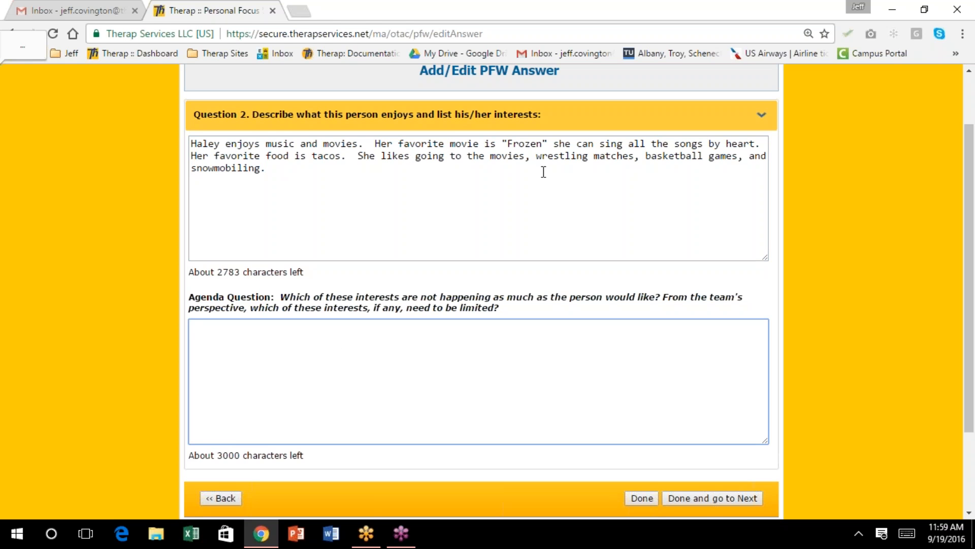
{"action": "left_click_drag", "start_coordinate": [359, 150], "coordinate": [407, 171]}
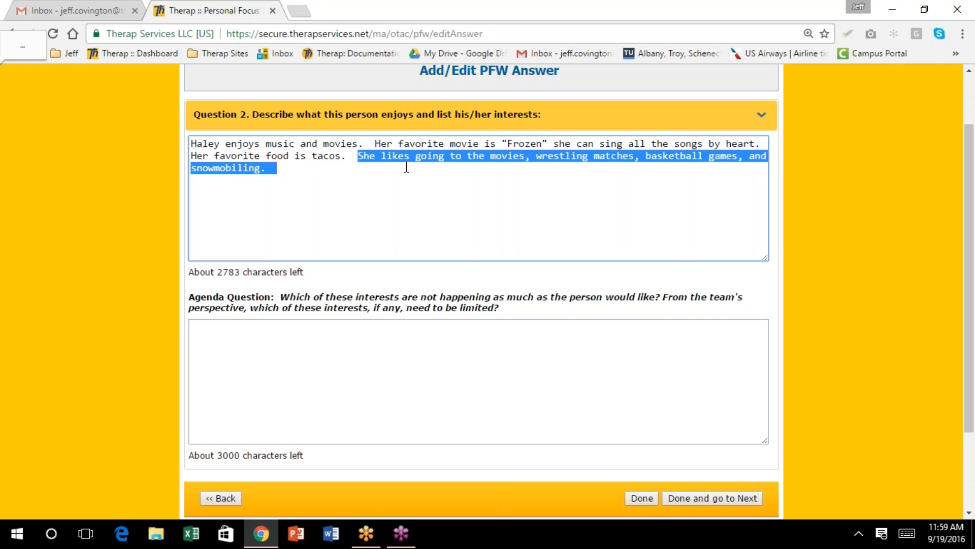
{"action": "left_click", "coordinate": [253, 342]}
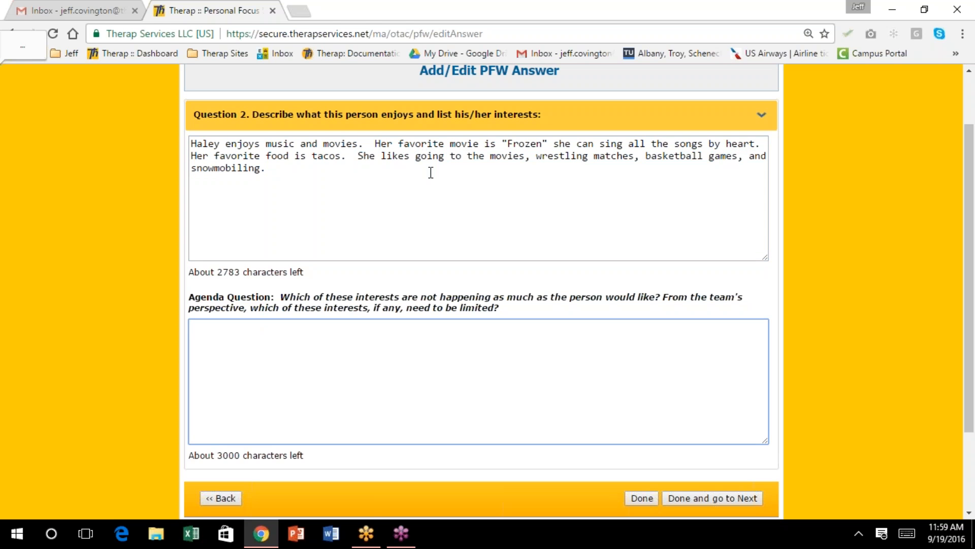
Enter the agenda answer: she rarely snowmobiles since it's kept at the family farm, then save
{"action": "type", "text": "Haley feels that "}
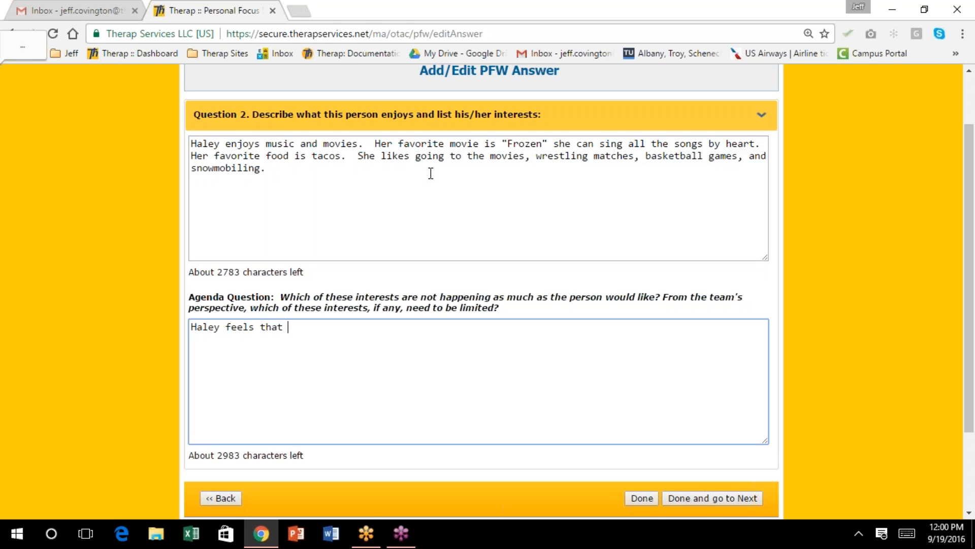
{"action": "type", "text": "she doesn't"}
{"action": "key", "text": "BackSpace"}
{"action": "key", "text": "BackSpace"}
{"action": "key", "text": "BackSpace"}
{"action": "key", "text": "BackSpace"}
{"action": "type", "text": "sn't get"}
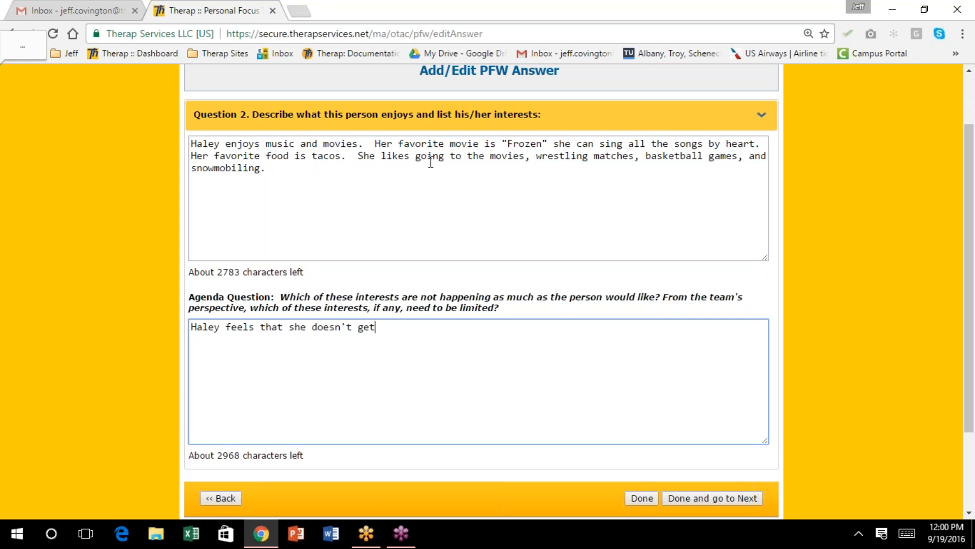
{"action": "type", "text": " to go snowmobili"}
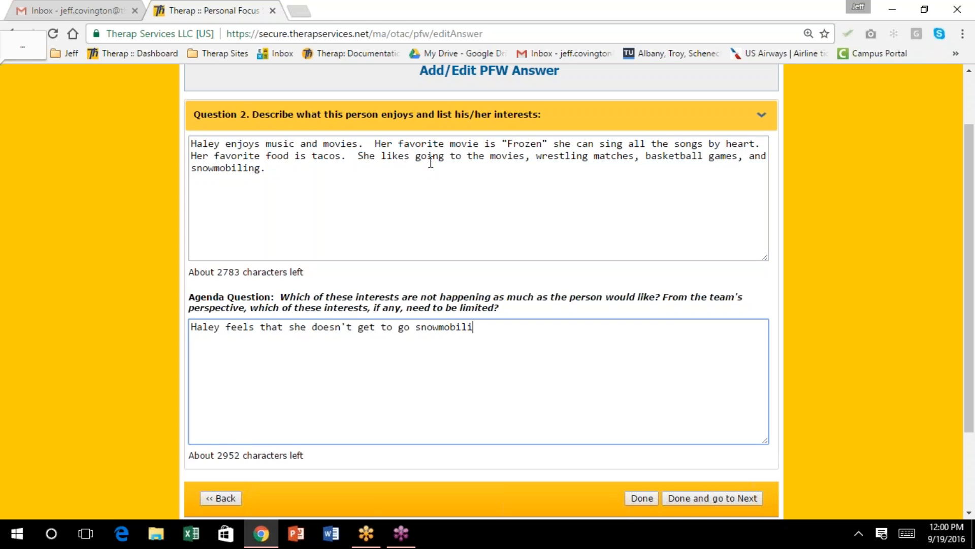
{"action": "type", "text": "ng as often as she likes."}
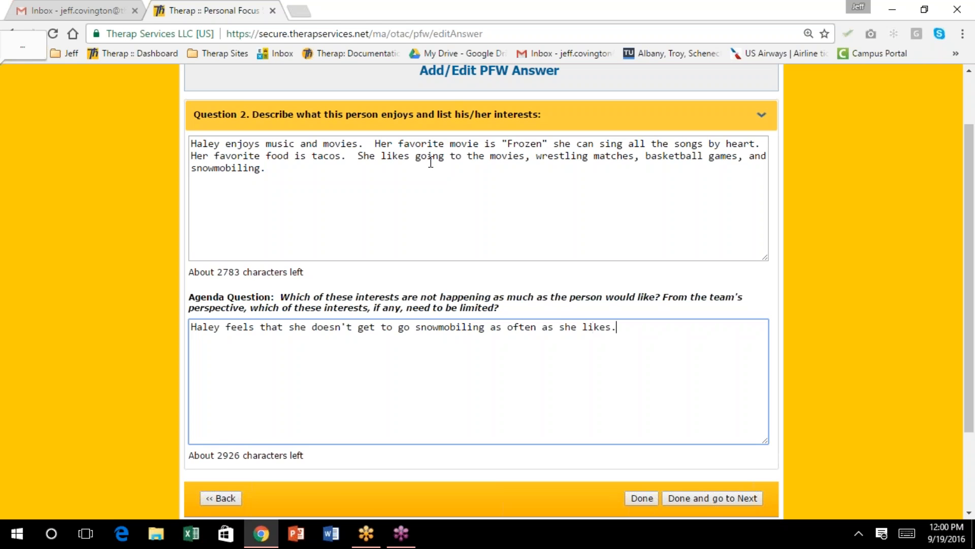
{"action": "type", "text": "  Her "}
{"action": "type", "text": "snowmobi"}
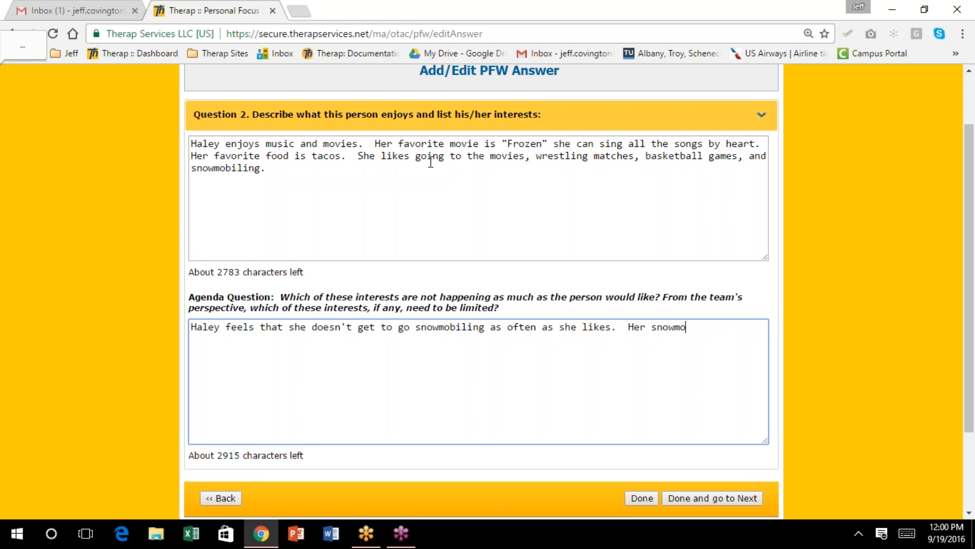
{"action": "type", "text": "le is kept at her "}
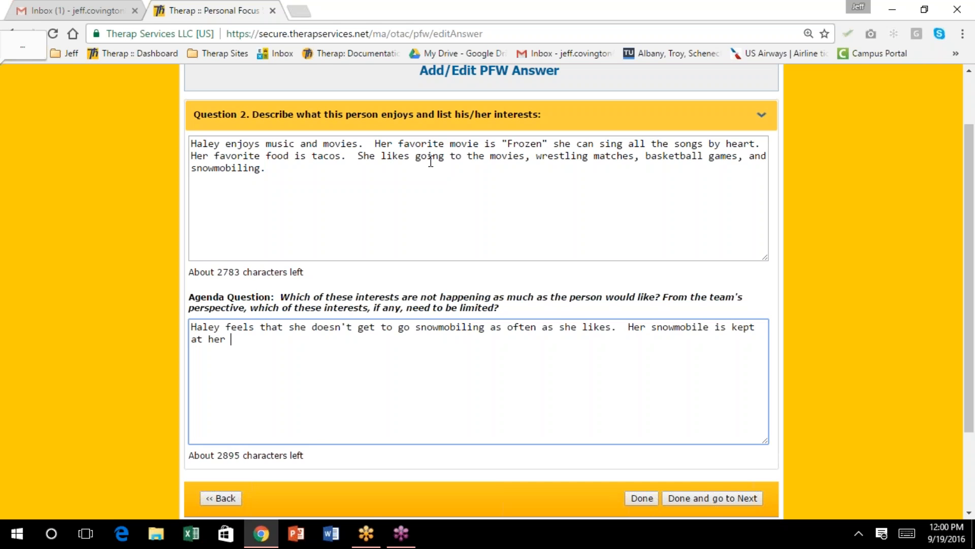
{"action": "type", "text": "family's farm, which is"}
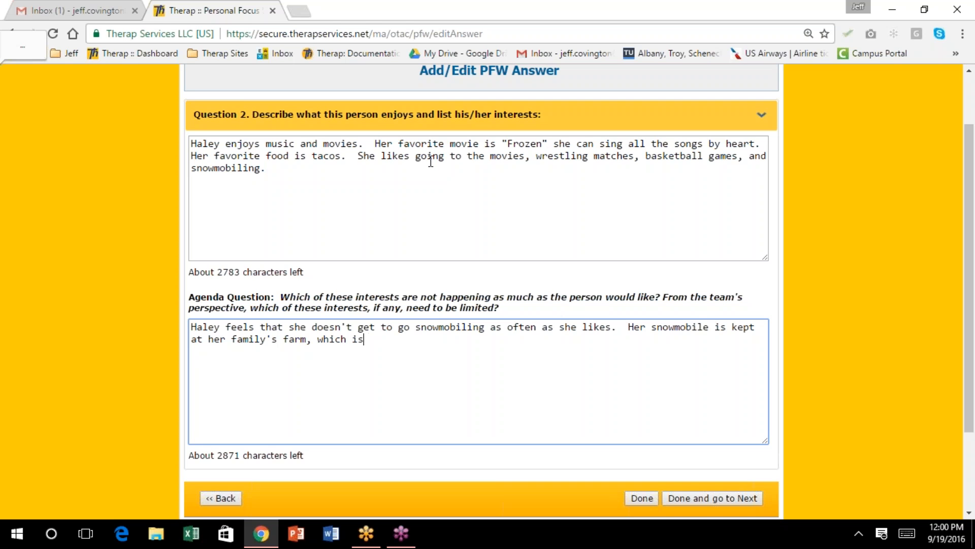
{"action": "type", "text": " an hour from her resi"}
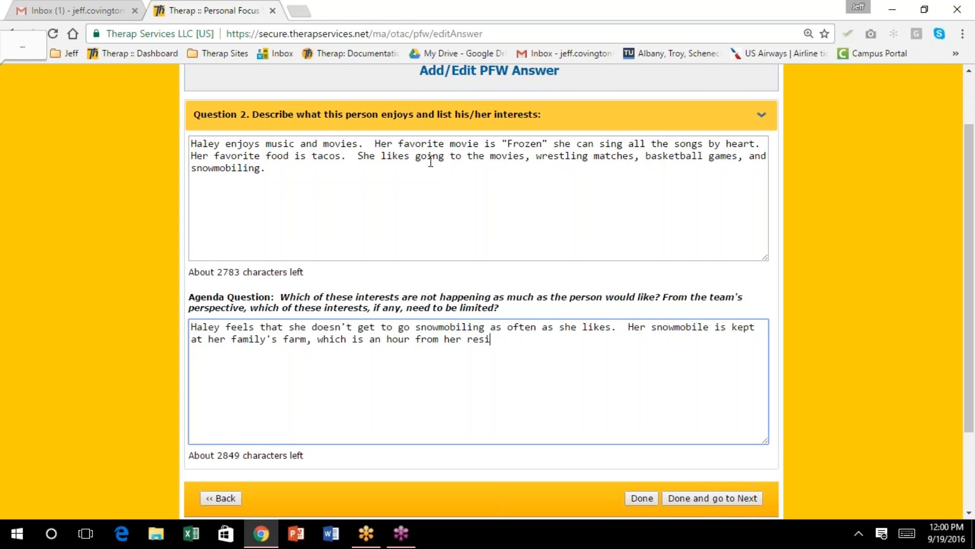
{"action": "type", "text": "dence.  Haley would like to mov"}
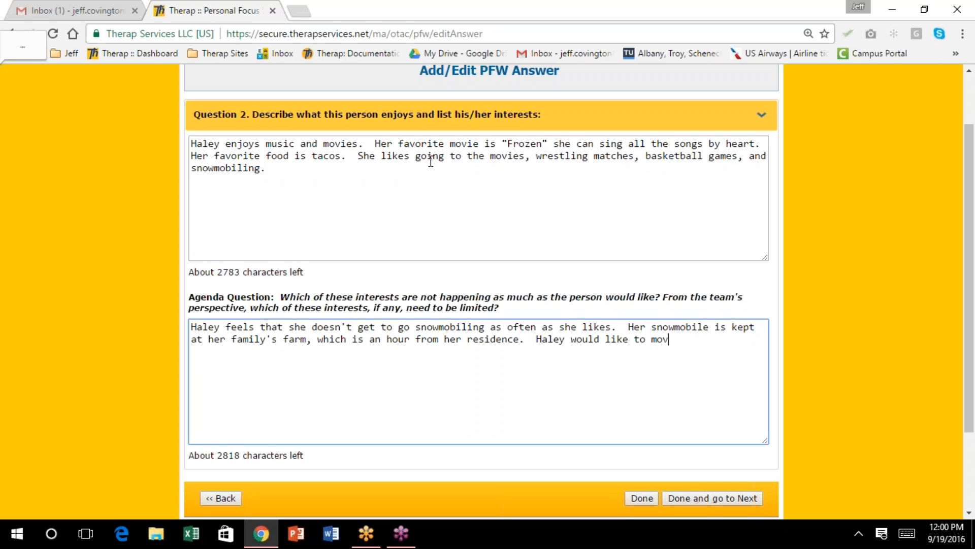
{"action": "type", "text": "e the snowmobile"}
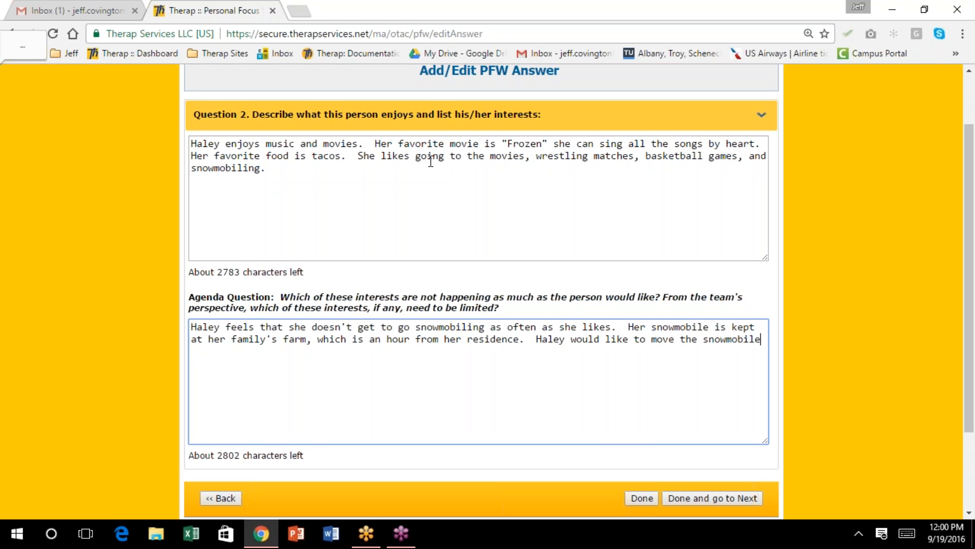
{"action": "type", "text": " closer to her in Mitchell."}
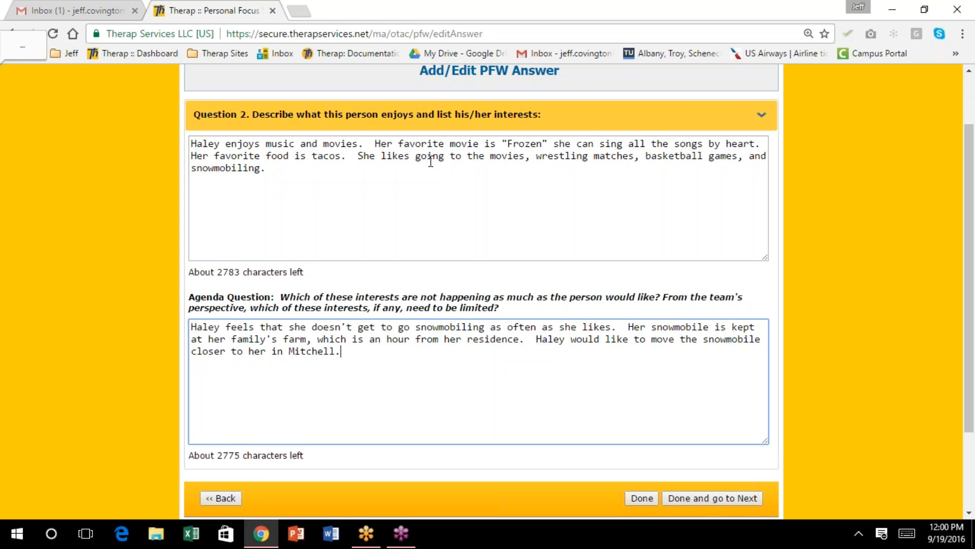
{"action": "scroll", "coordinate": [570, 152], "scroll_direction": "down", "scroll_amount": 1}
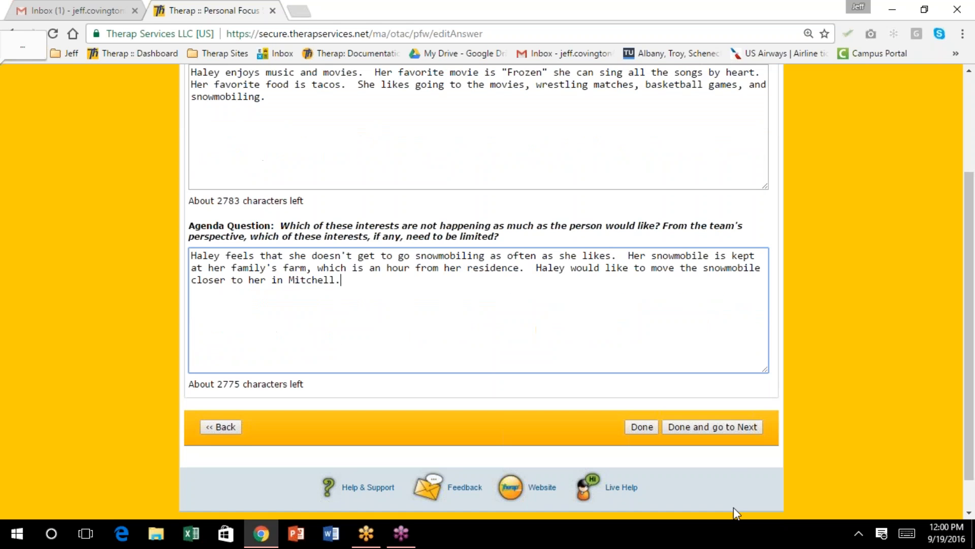
{"action": "left_click", "coordinate": [703, 426]}
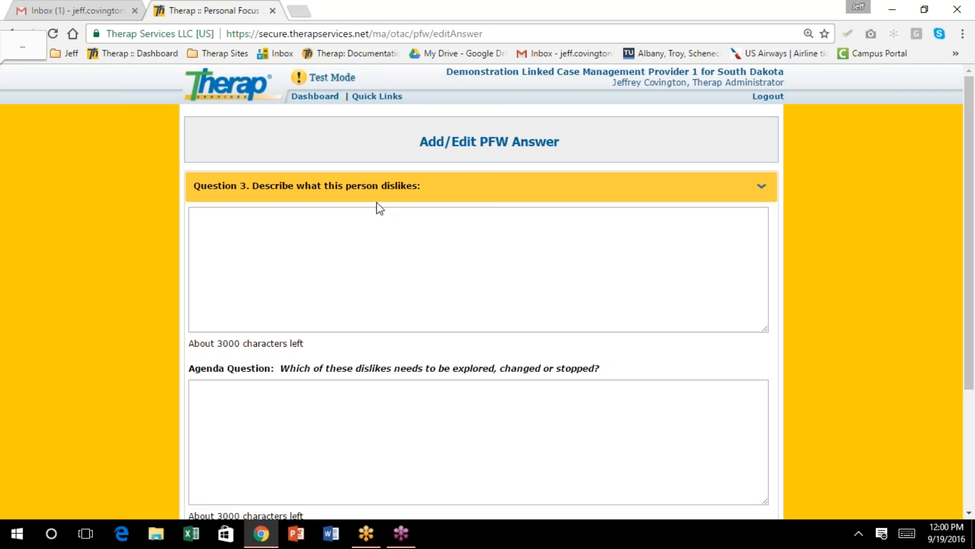
Start the Question 3 answer with "Haley dislikes"
{"action": "left_click", "coordinate": [303, 242]}
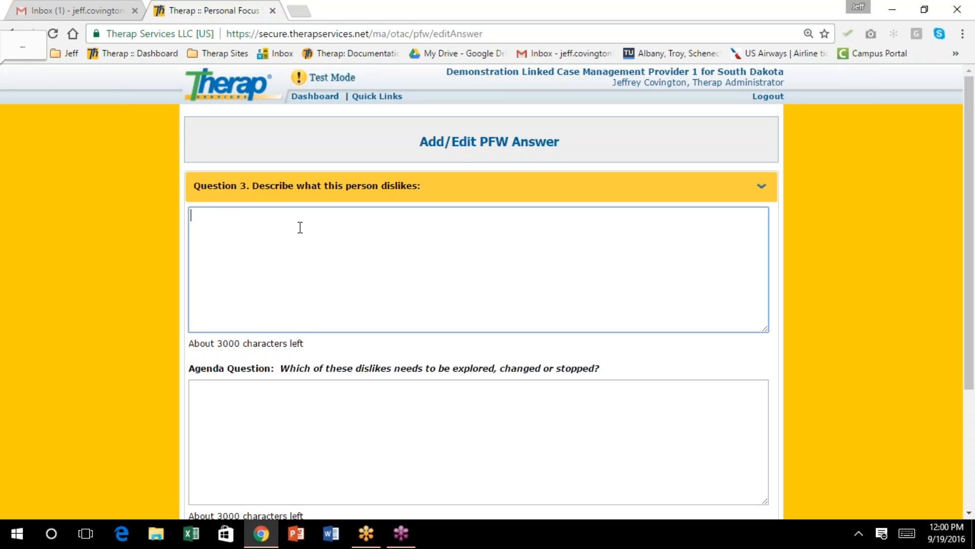
{"action": "type", "text": "Halye Al"}
{"action": "key", "text": "BackSpace"}
{"action": "key", "text": "BackSpace"}
{"action": "key", "text": "BackSpace"}
{"action": "key", "text": "BackSpace"}
{"action": "type", "text": "ey dislikes"}
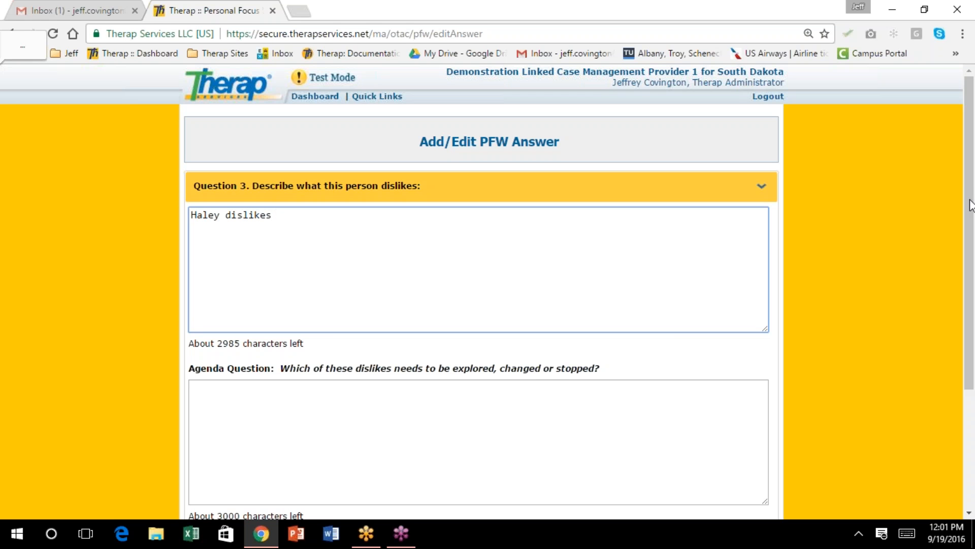
{"action": "left_click", "coordinate": [964, 33]}
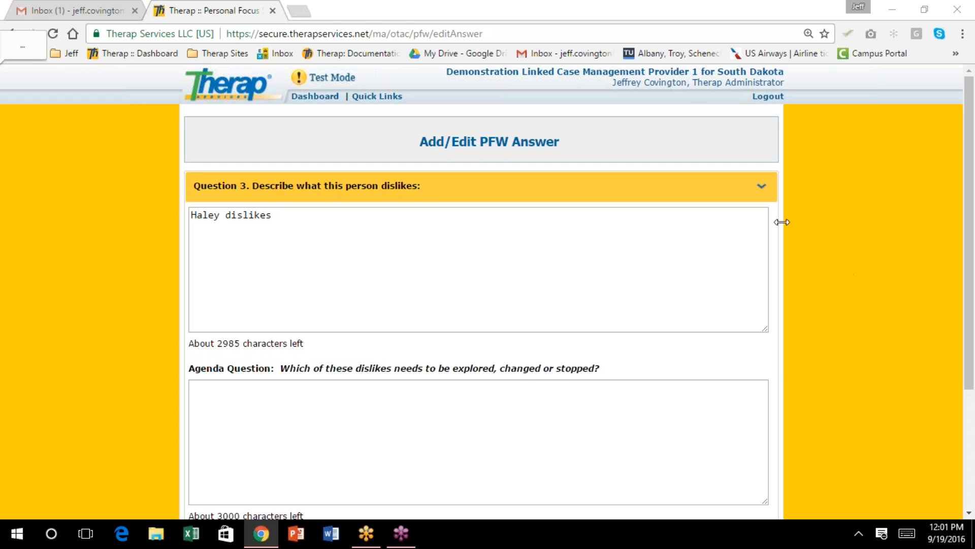
{"action": "scroll", "coordinate": [781, 229], "scroll_direction": "down", "scroll_amount": 2}
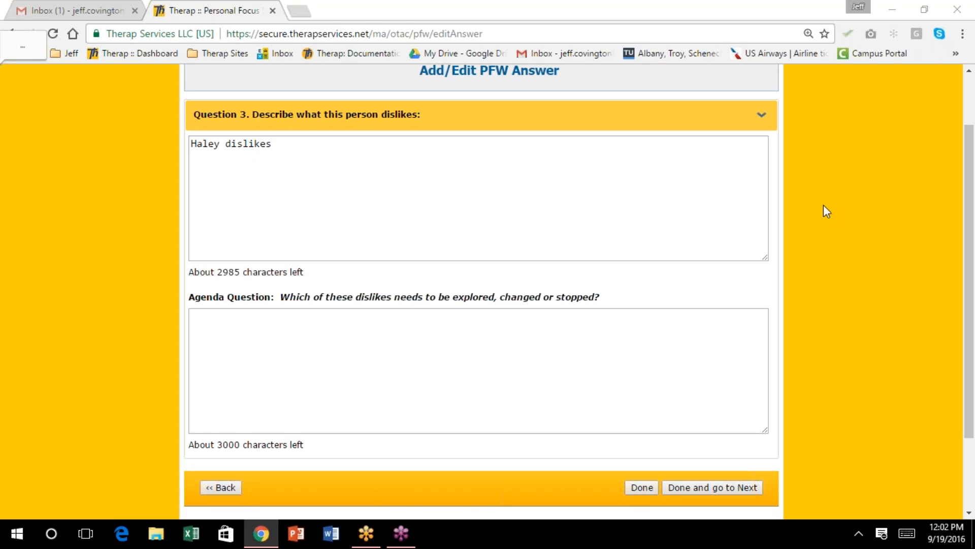
{"action": "left_click", "coordinate": [294, 144]}
Finish the dislikes sentence with "seafood and dogs." and continue to Question 4
{"action": "type", "text": "seafood and "}
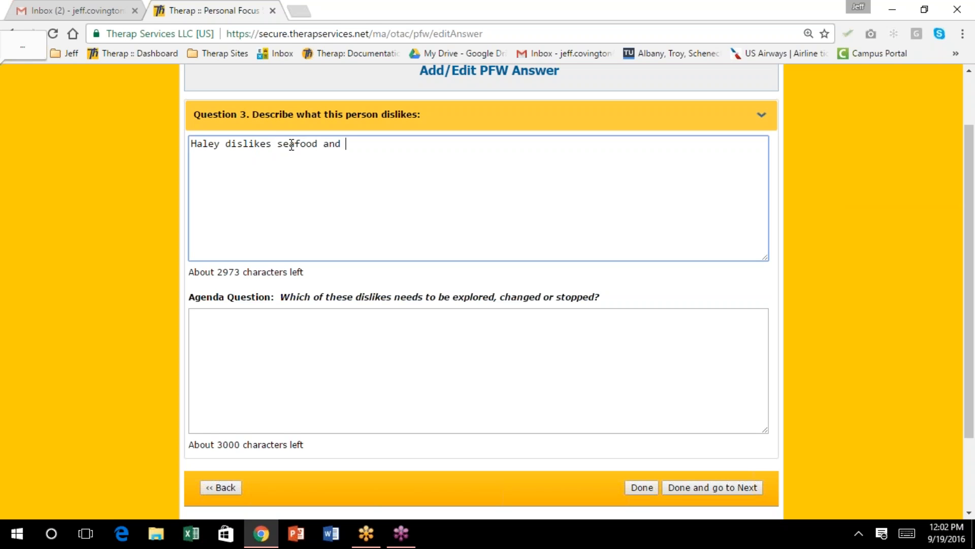
{"action": "type", "text": "dogs."}
{"action": "scroll", "coordinate": [373, 193], "scroll_direction": "down", "scroll_amount": 2}
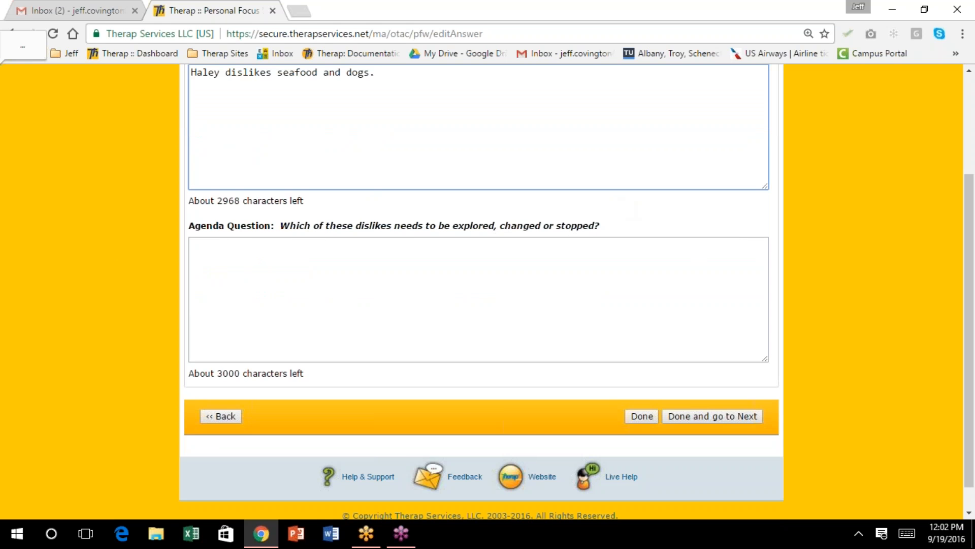
{"action": "scroll", "coordinate": [312, 169], "scroll_direction": "up", "scroll_amount": 1}
{"action": "scroll", "coordinate": [311, 168], "scroll_direction": "up", "scroll_amount": 2}
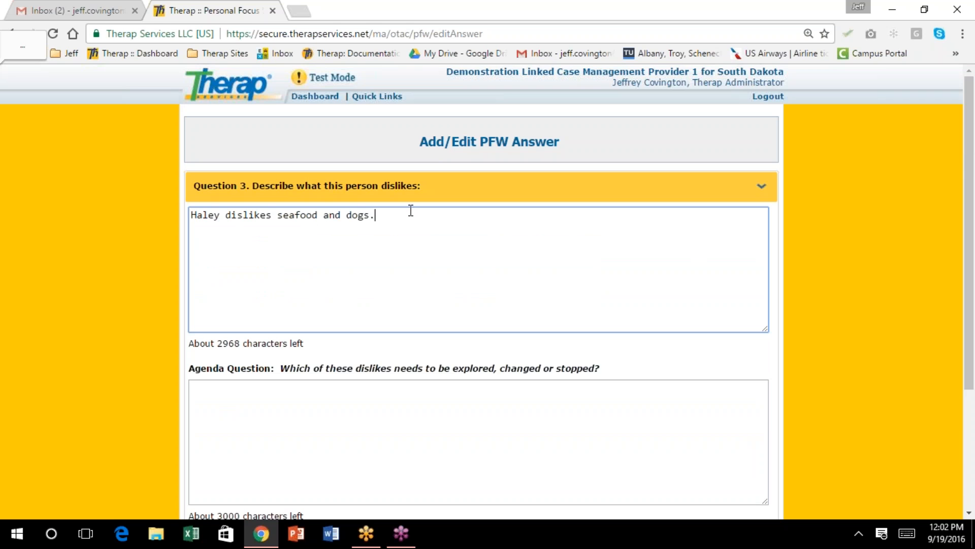
{"action": "scroll", "coordinate": [406, 211], "scroll_direction": "down", "scroll_amount": 1}
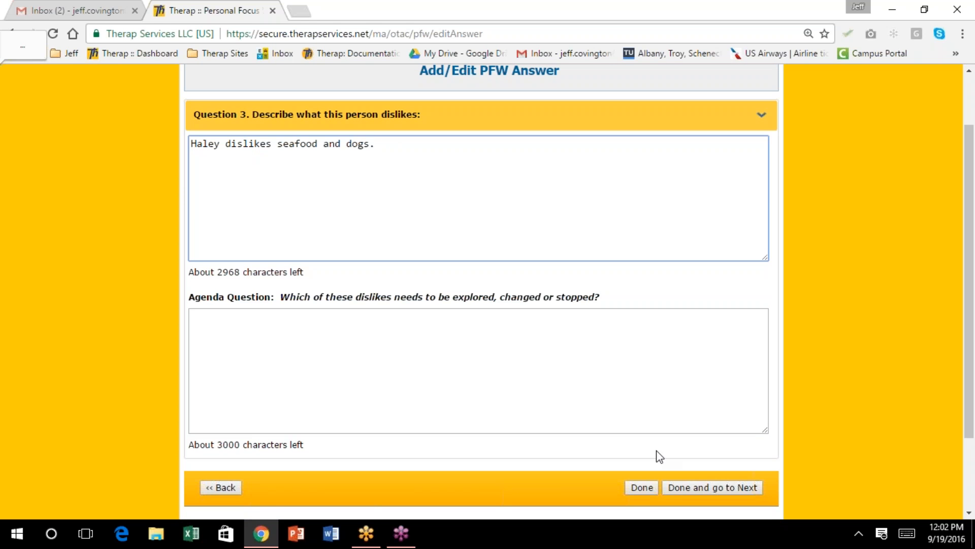
{"action": "left_click", "coordinate": [714, 489]}
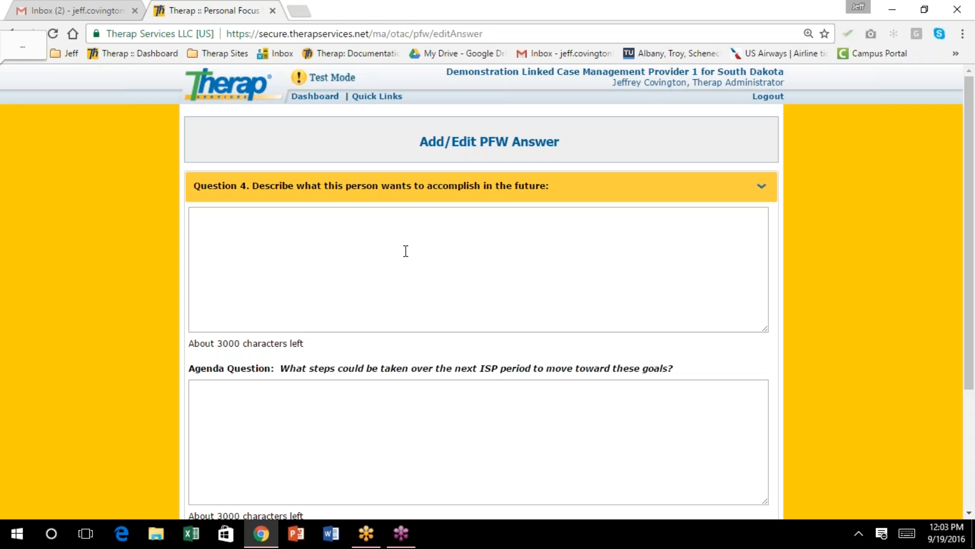
Write that Haley wants a boyfriend and a part-time job as a waitress at the Pizza Ranch
{"action": "left_click", "coordinate": [252, 223]}
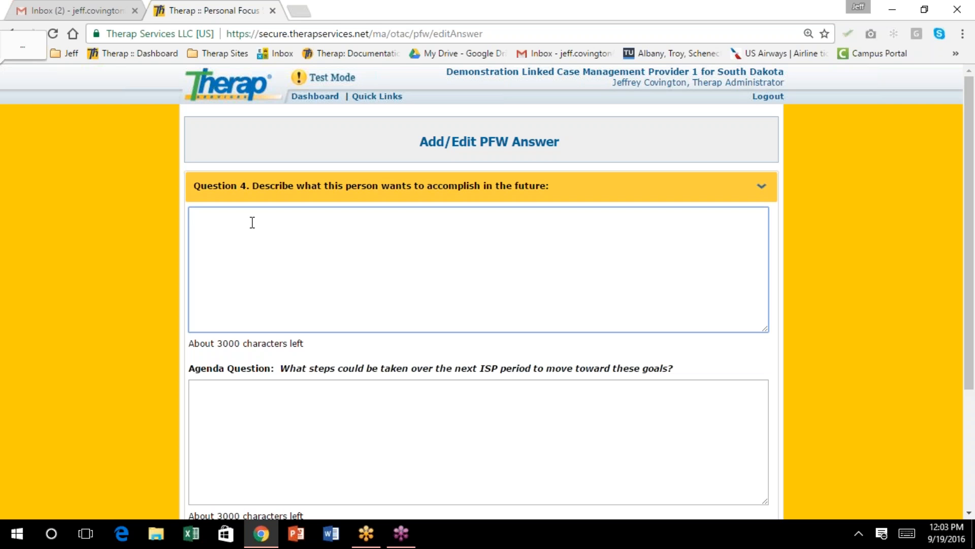
{"action": "type", "text": "Haley would like to "}
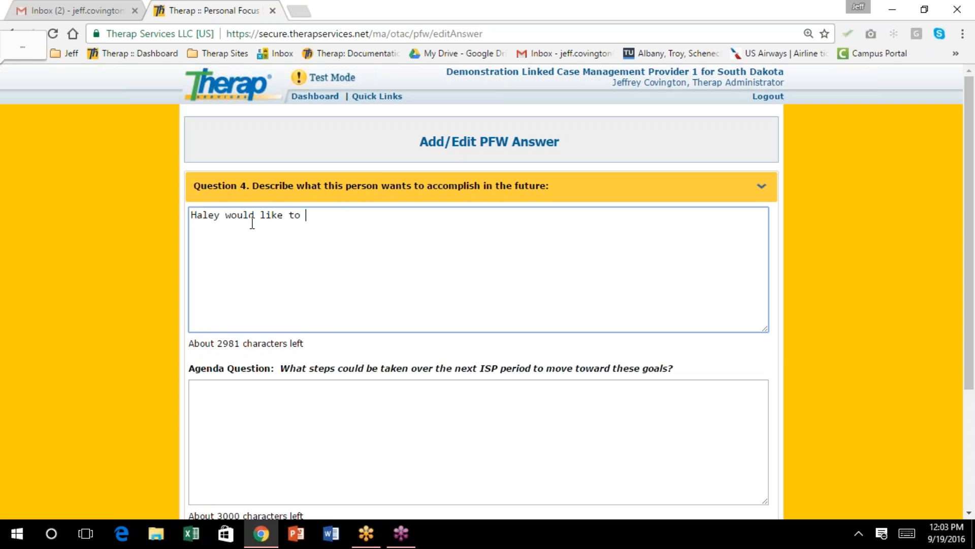
{"action": "type", "text": "have a boyfriend and "}
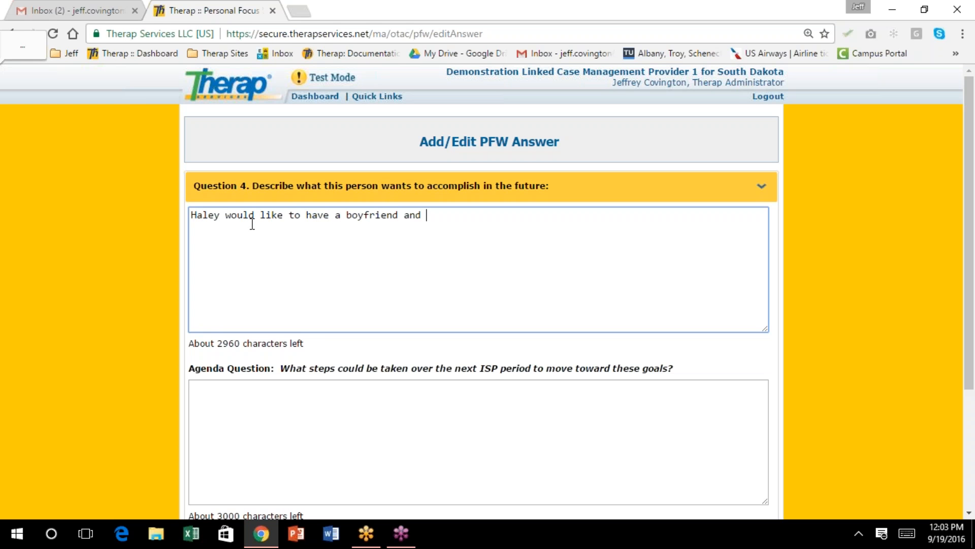
{"action": "type", "text": "get a part-time job waitressing at"}
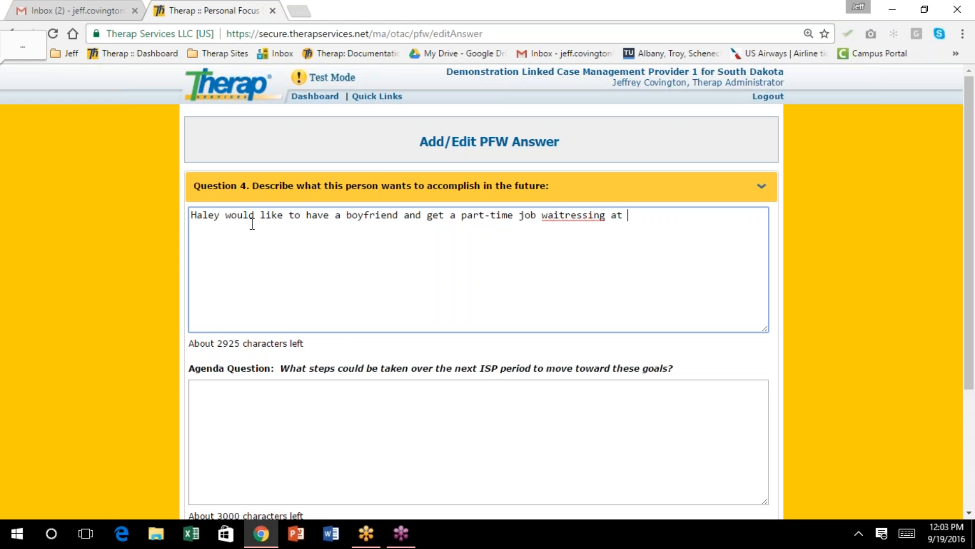
{"action": "key", "text": "BackSpace"}
{"action": "key", "text": "BackSpace"}
{"action": "key", "text": "BackSpace"}
{"action": "key", "text": "BackSpace"}
{"action": "key", "text": "BackSpace"}
{"action": "key", "text": "BackSpace"}
{"action": "key", "text": "BackSpace"}
{"action": "key", "text": "BackSpace"}
{"action": "key", "text": "BackSpace"}
{"action": "key", "text": "BackSpace"}
{"action": "key", "text": "BackSpace"}
{"action": "key", "text": "BackSpace"}
{"action": "key", "text": "BackSpace"}
{"action": "key", "text": "BackSpace"}
{"action": "key", "text": "BackSpace"}
{"action": "type", "text": "as a waitr"}
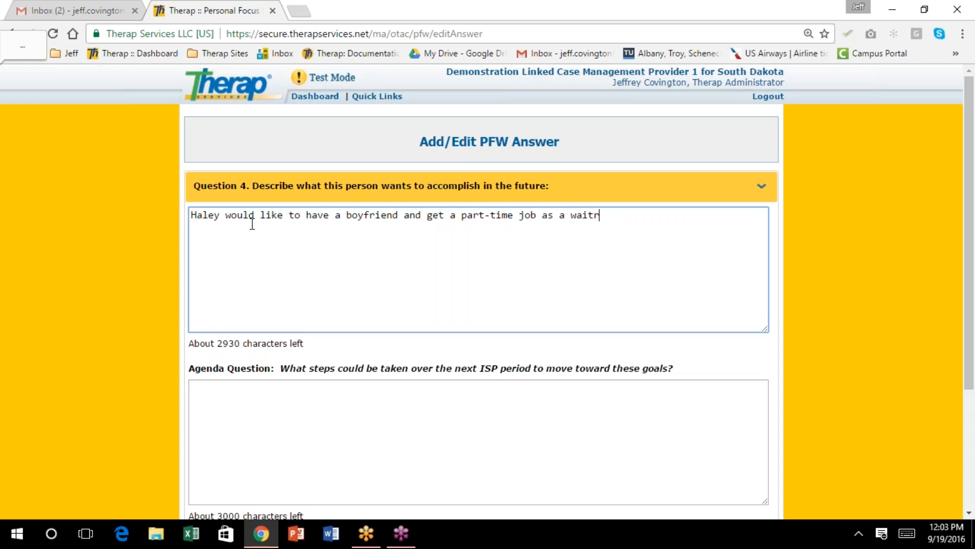
{"action": "type", "text": "ess at the Pizza Ranch"}
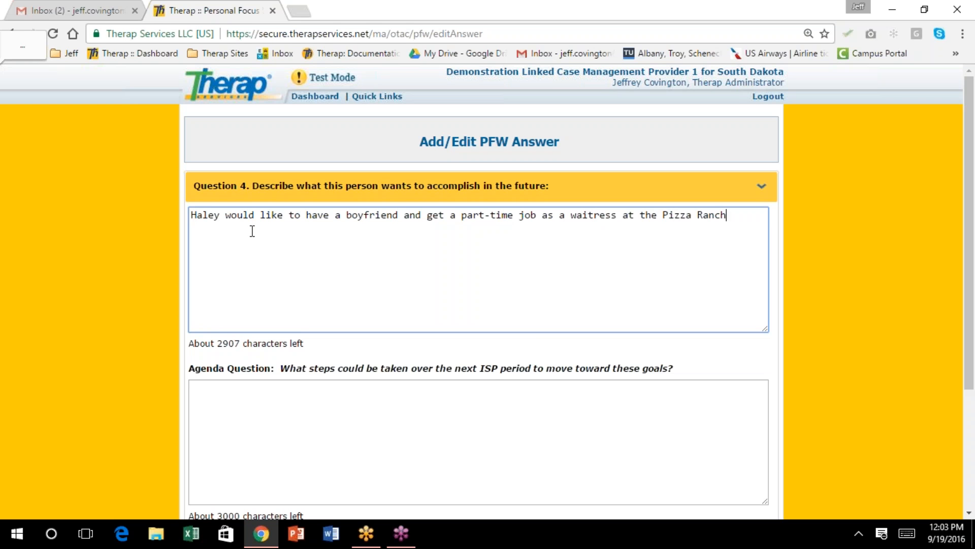
{"action": "type", "text": "."}
{"action": "scroll", "coordinate": [257, 238], "scroll_direction": "down", "scroll_amount": 3}
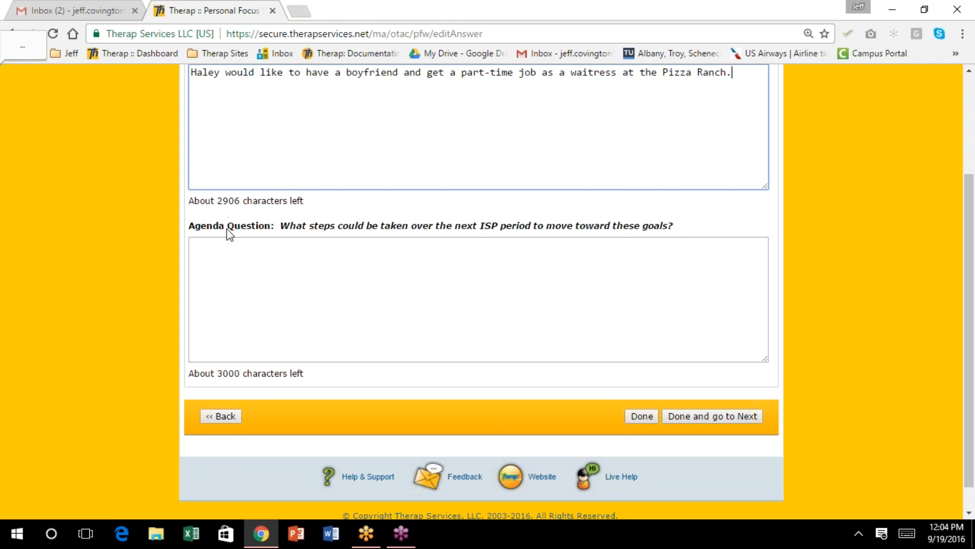
{"action": "left_click", "coordinate": [219, 251]}
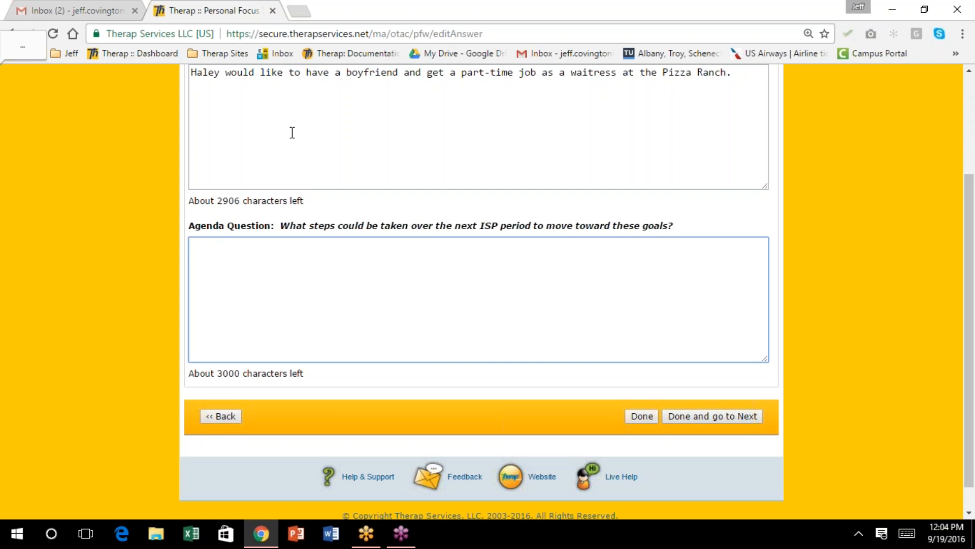
Enter the agenda answer: Haley has never worked and needs resume writing, interviewing and social skills; save it
{"action": "type", "text": "Haley has never had a job.  S"}
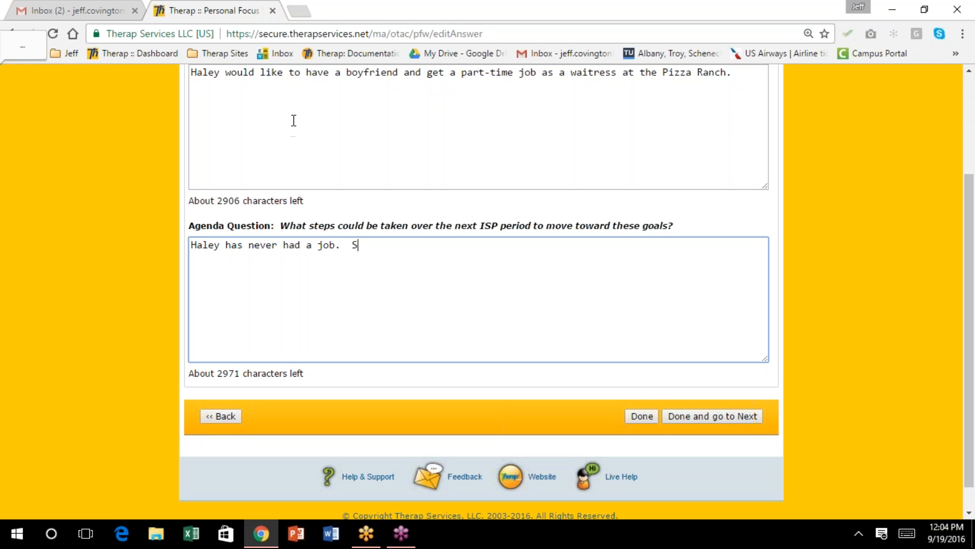
{"action": "type", "text": "he needs to develop skill"}
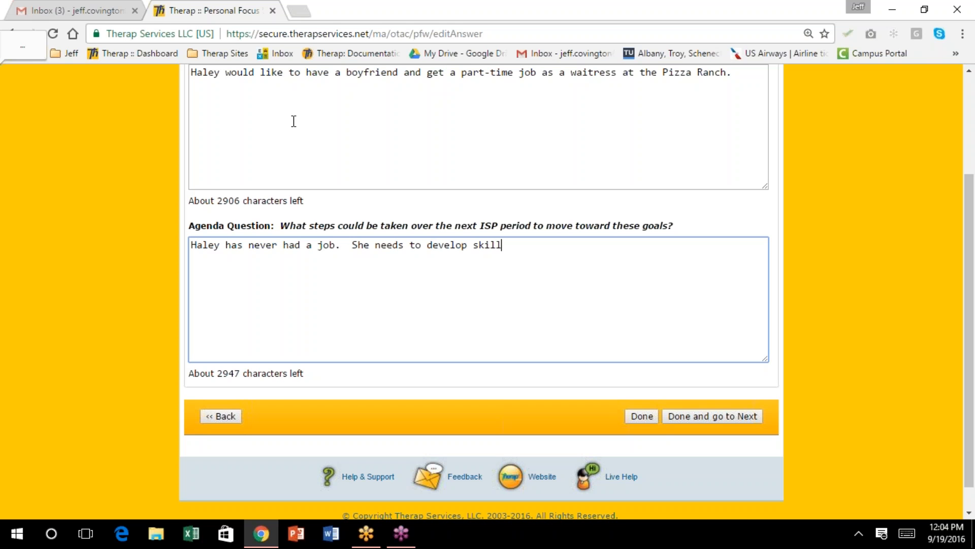
{"action": "type", "text": "s that will allow"}
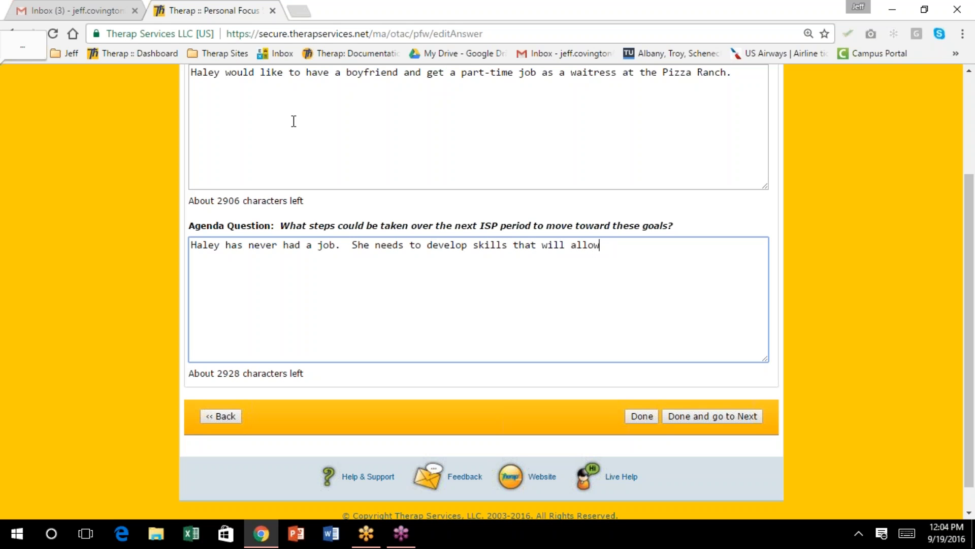
{"action": "type", "text": " her to do so.  These would in"}
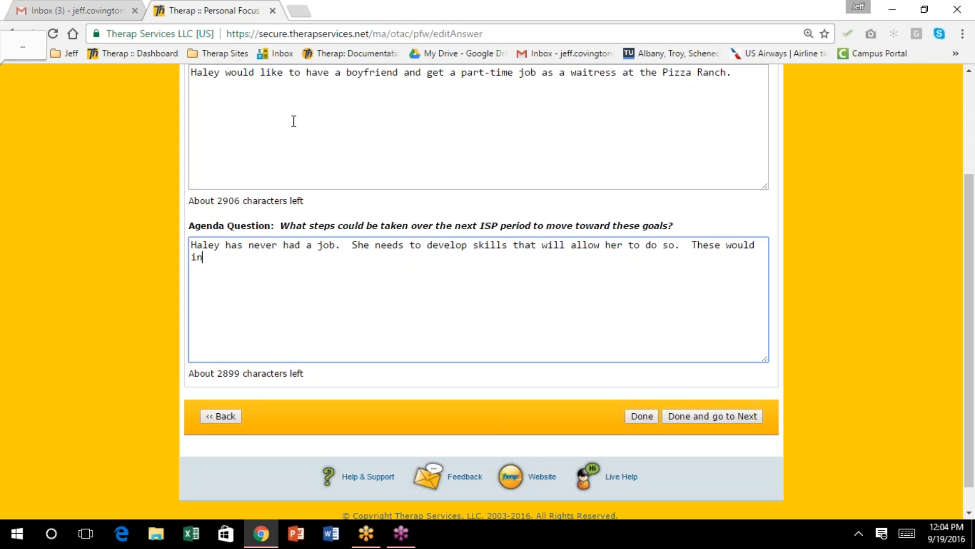
{"action": "type", "text": "clude interviewing,"}
{"action": "key", "text": "BackSpace"}
{"action": "key", "text": "BackSpace"}
{"action": "key", "text": "BackSpace"}
{"action": "key", "text": "BackSpace"}
{"action": "key", "text": "BackSpace"}
{"action": "key", "text": "BackSpace"}
{"action": "key", "text": "BackSpace"}
{"action": "key", "text": "BackSpace"}
{"action": "key", "text": "BackSpace"}
{"action": "key", "text": "BackSpace"}
{"action": "key", "text": "BackSpace"}
{"action": "key", "text": "BackSpace"}
{"action": "key", "text": "BackSpace"}
{"action": "type", "text": "writing a"}
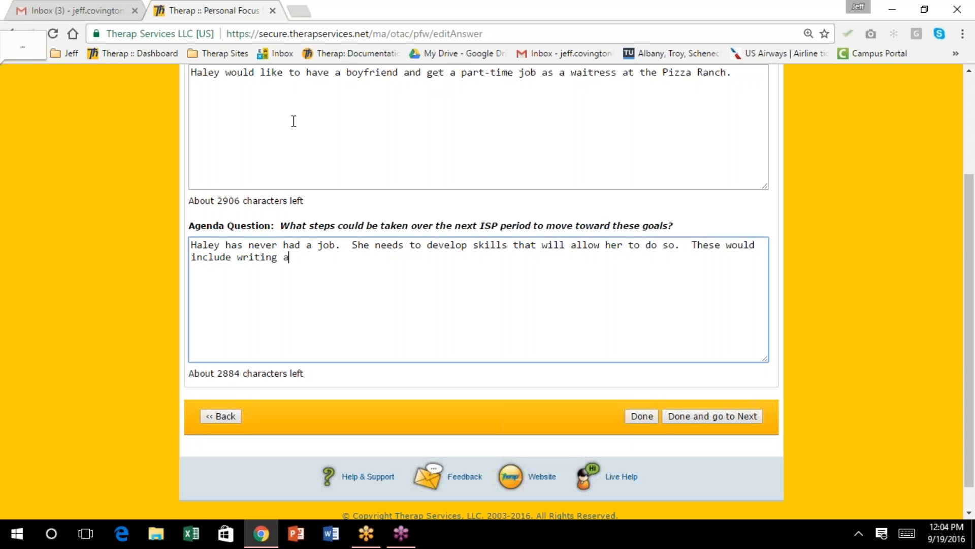
{"action": "type", "text": " resume, interviewing, and"}
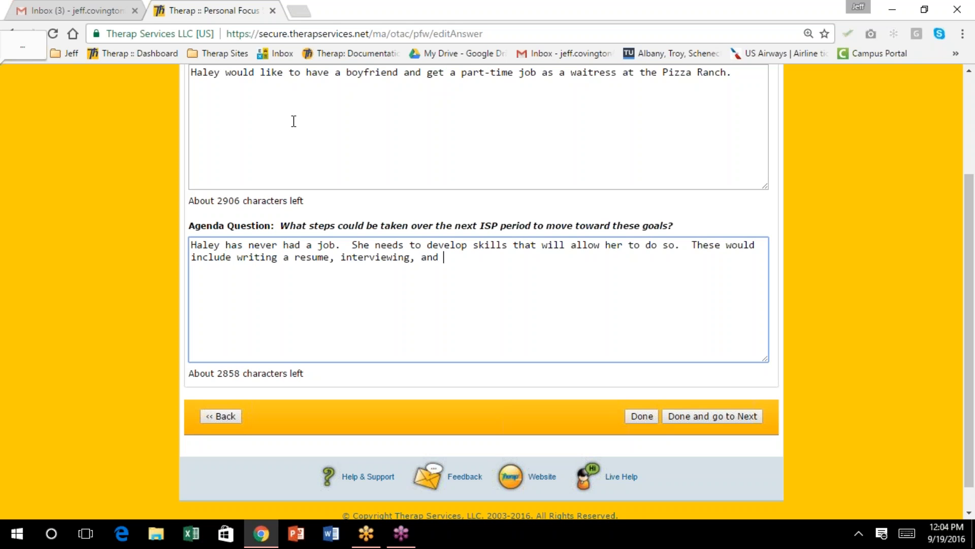
{"action": "scroll", "coordinate": [294, 121], "scroll_direction": "down", "scroll_amount": 1}
{"action": "type", "text": "so"}
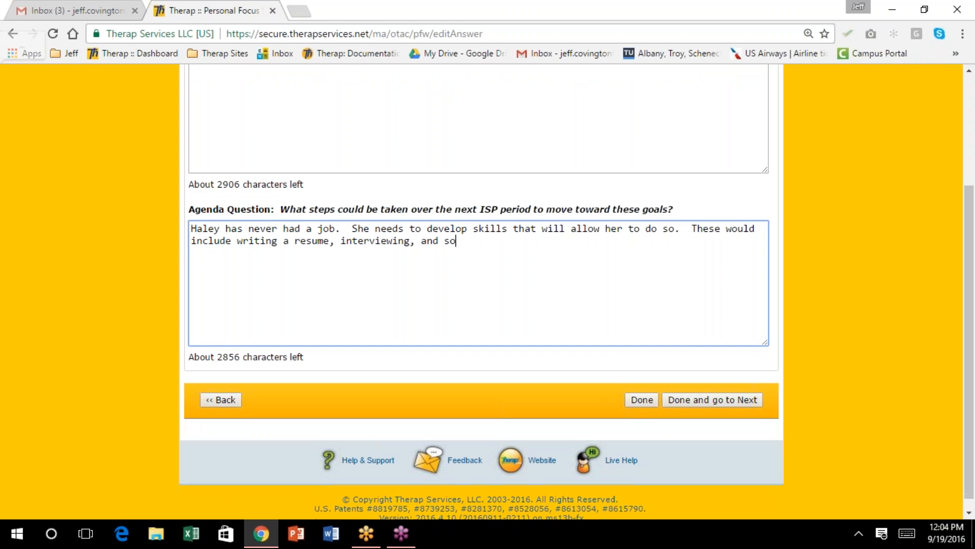
{"action": "type", "text": "cials"}
{"action": "key", "text": "BackSpace"}
{"action": "type", "text": "skills."}
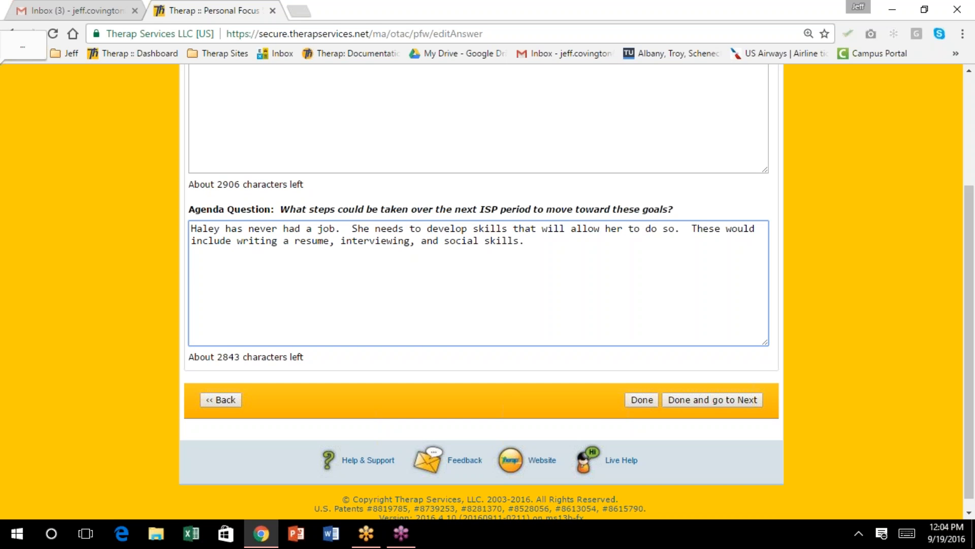
{"action": "left_click", "coordinate": [719, 401]}
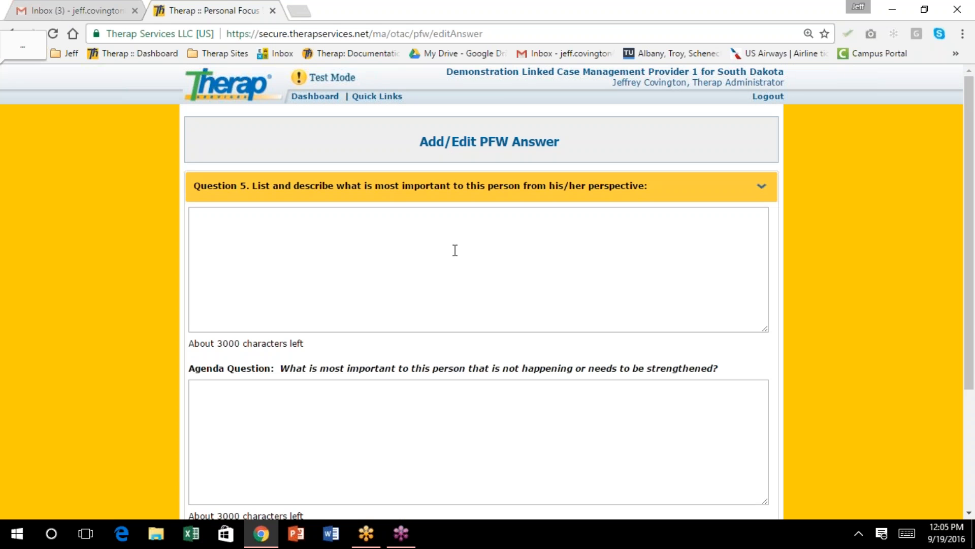
Close the email Inbox browser tab, leaving the Question 5 worksheet page open
{"action": "scroll", "coordinate": [455, 250], "scroll_direction": "down", "scroll_amount": 1}
{"action": "left_click", "coordinate": [245, 149]}
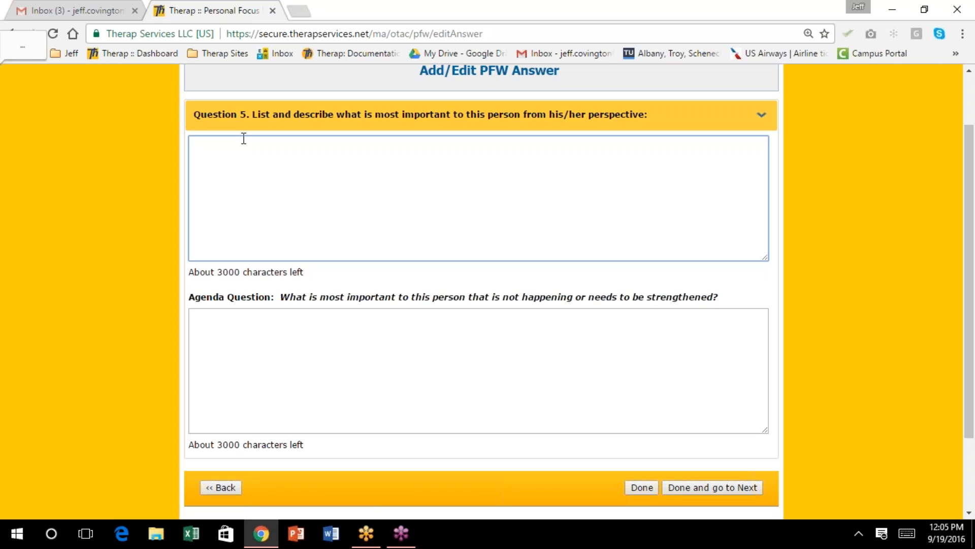
{"action": "left_click", "coordinate": [135, 10]}
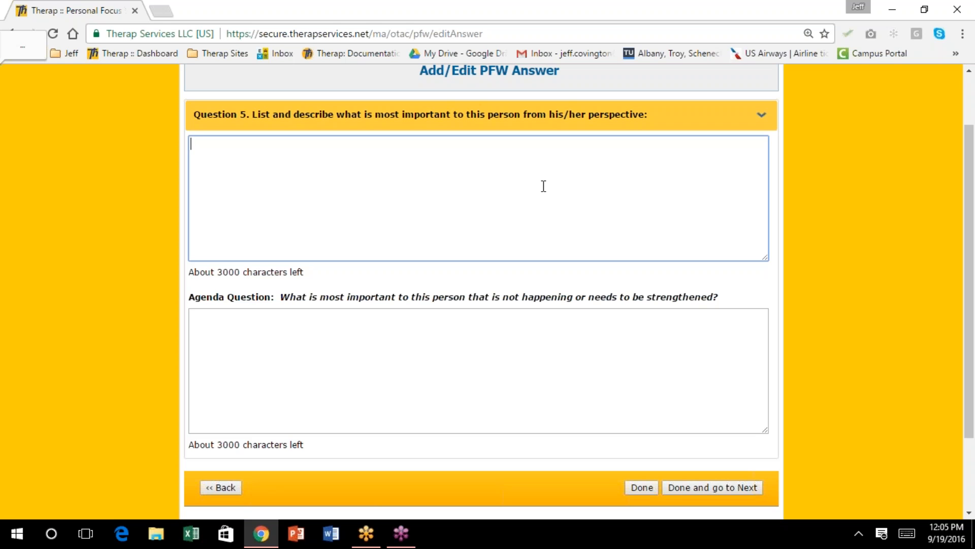
Write that family matters greatly to Haley and she grew up snowshoeing, snowmobiling and fishing
{"action": "type", "text": "Family si"}
{"action": "key", "text": "BackSpace"}
{"action": "key", "text": "BackSpace"}
{"action": "type", "text": "is very important "}
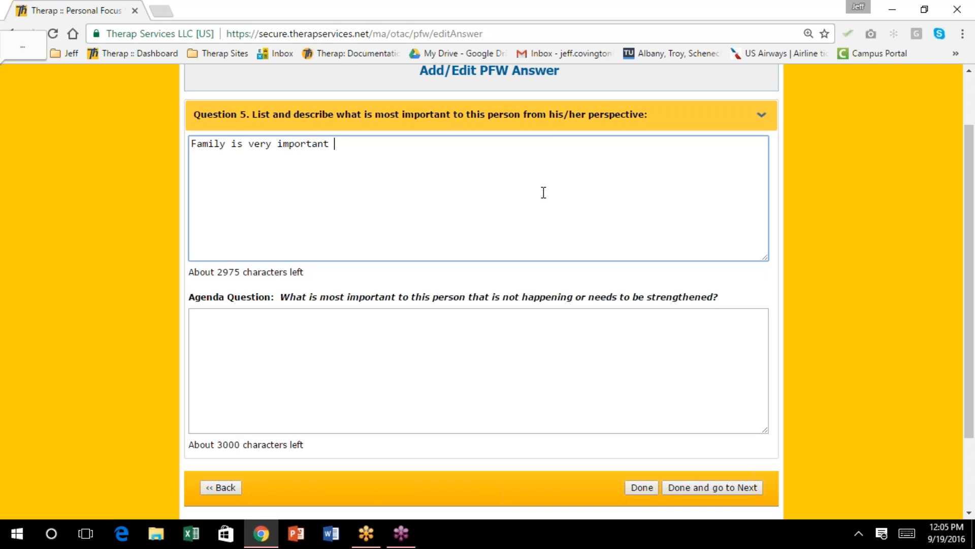
{"action": "type", "text": "to Haley, she likes to vis"}
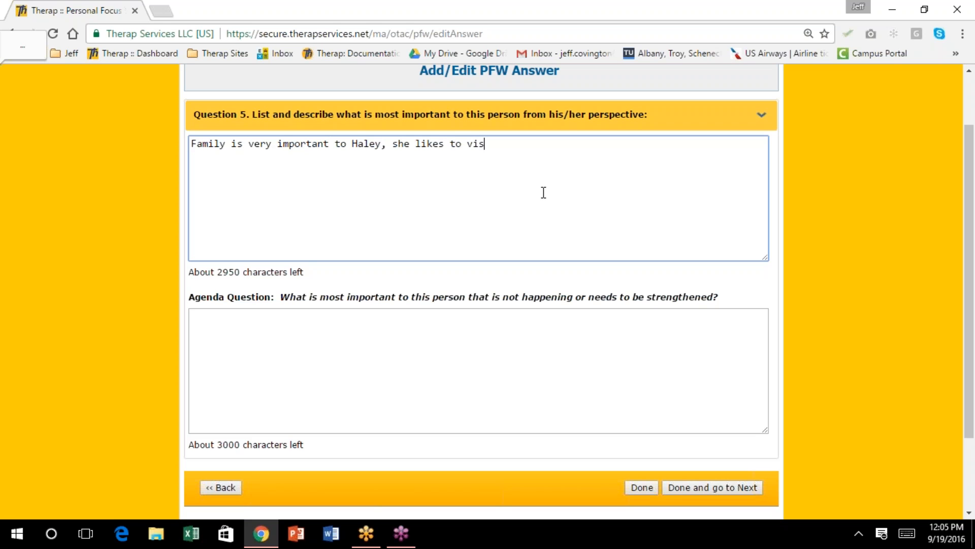
{"action": "type", "text": "it with them, "}
{"action": "type", "text": "especial"}
{"action": "key", "text": "BackSpace"}
{"action": "key", "text": "BackSpace"}
{"action": "key", "text": "BackSpace"}
{"action": "key", "text": "BackSpace"}
{"action": "key", "text": "BackSpace"}
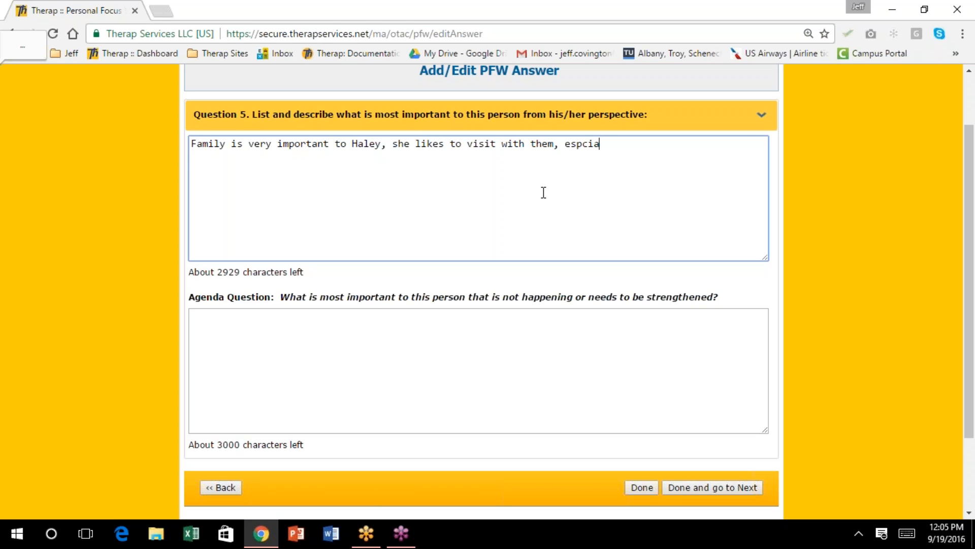
{"action": "type", "text": "eca"}
{"action": "key", "text": "BackSpace"}
{"action": "type", "text": "ially for special occa"}
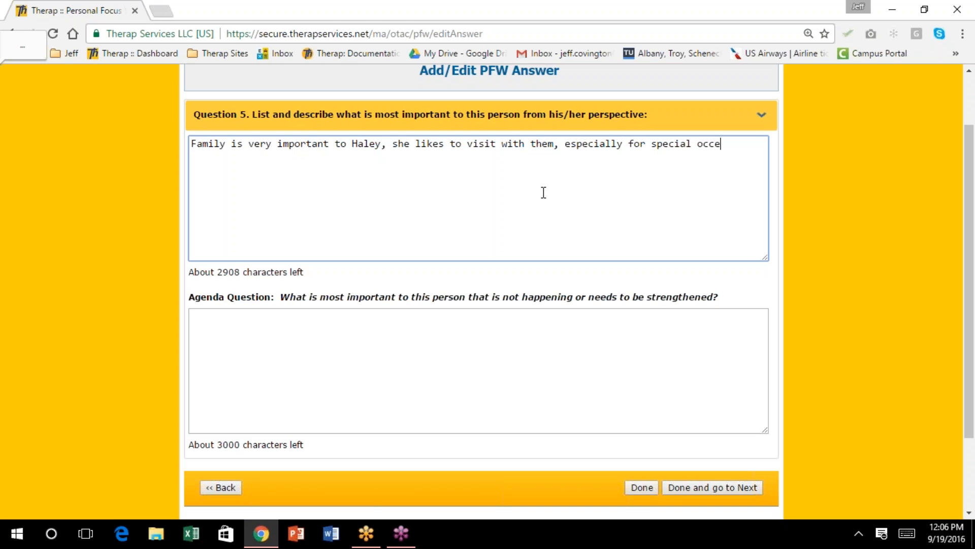
{"action": "type", "text": "ssions and holid"}
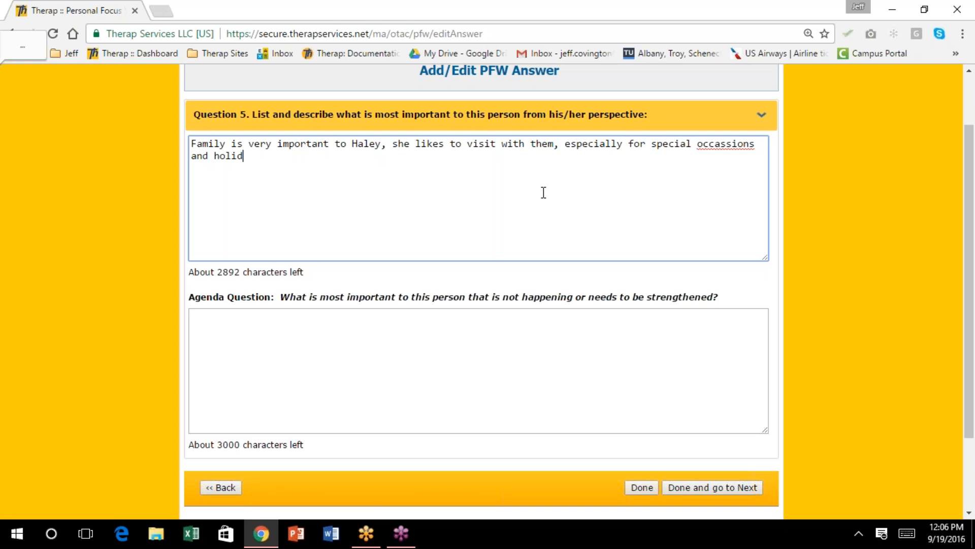
{"action": "type", "text": "ays.  Haley grew up in"}
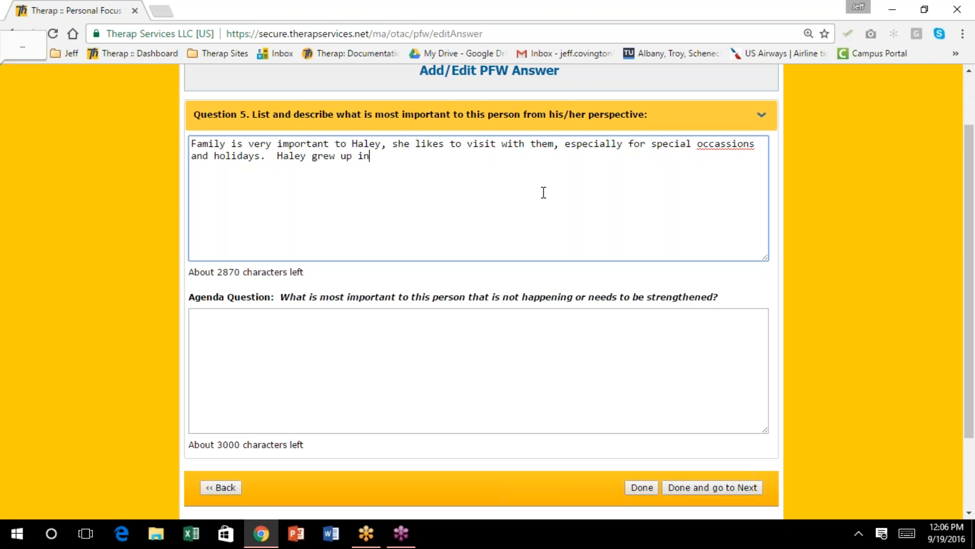
{"action": "type", "text": " a family that was active"}
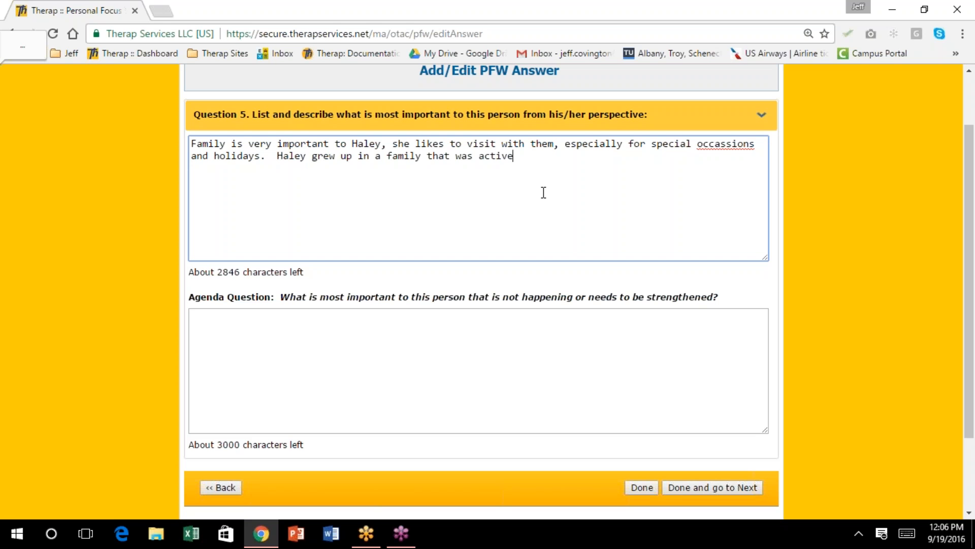
{"action": "type", "text": " in the outdoors she enjoys:  hiking, snow"}
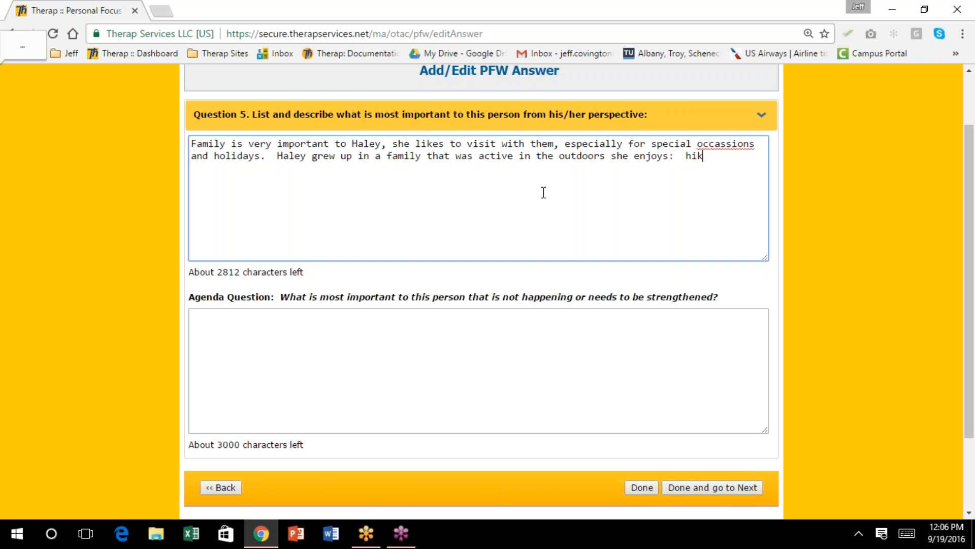
{"action": "key", "text": "BackSpace"}
{"action": "type", "text": "wshoe"}
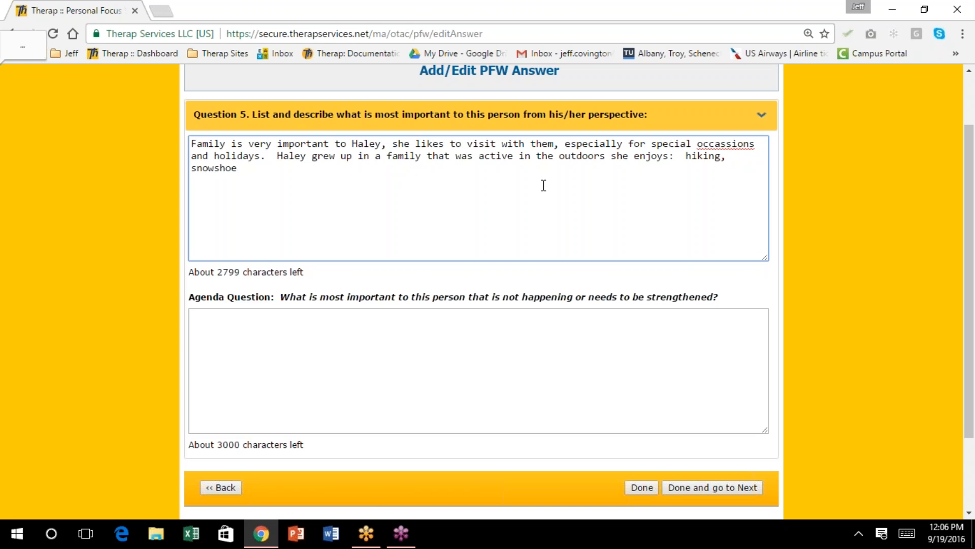
{"action": "type", "text": "ing, snowmobiling, and fishing."}
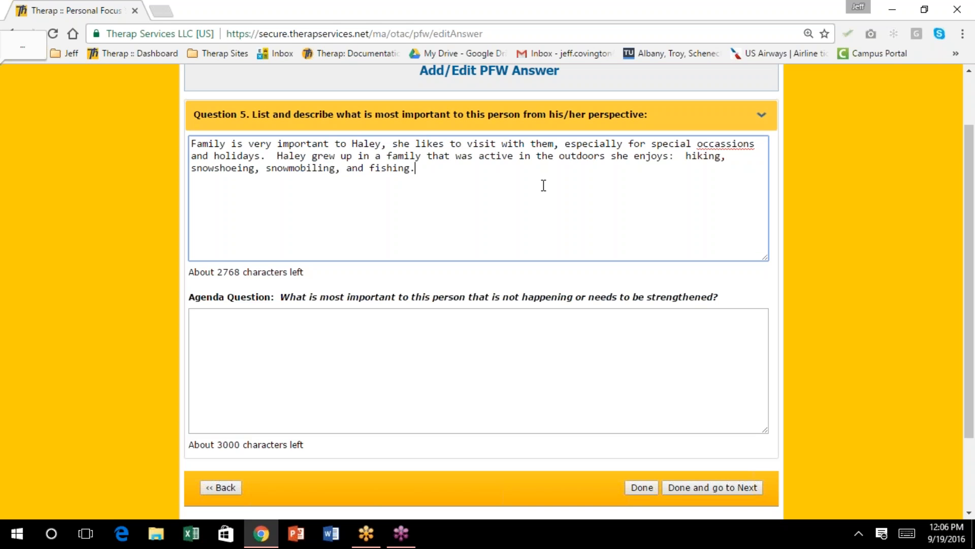
Add a new paragraph saying Haley enjoys Disney movies, especially ones with a strong female lead
{"action": "key", "text": "Return"}
{"action": "type", "text": "Haley enjoys Di"}
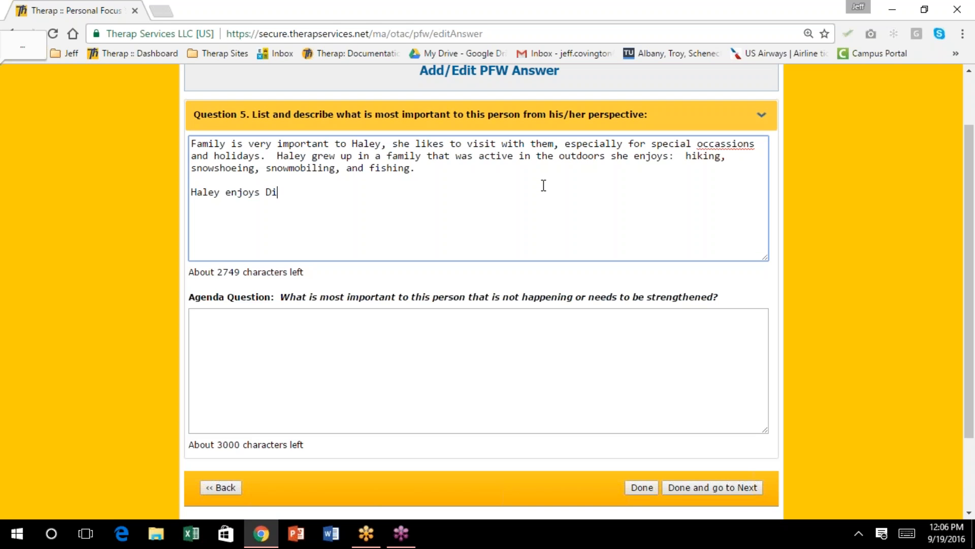
{"action": "type", "text": "sney movies"}
{"action": "type", "text": ", e"}
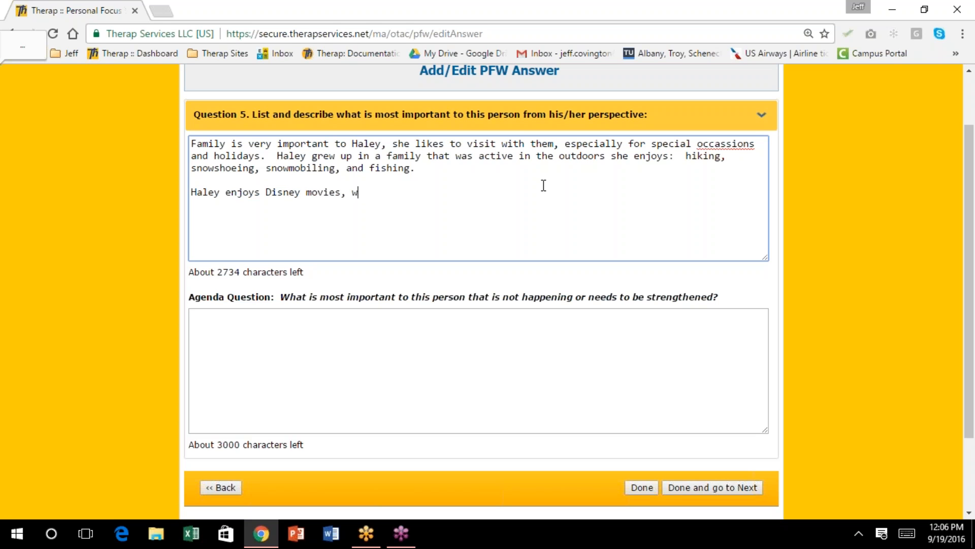
{"action": "type", "text": "speca"}
{"action": "key", "text": "BackSpace"}
{"action": "type", "text": "ially ones with a stront"}
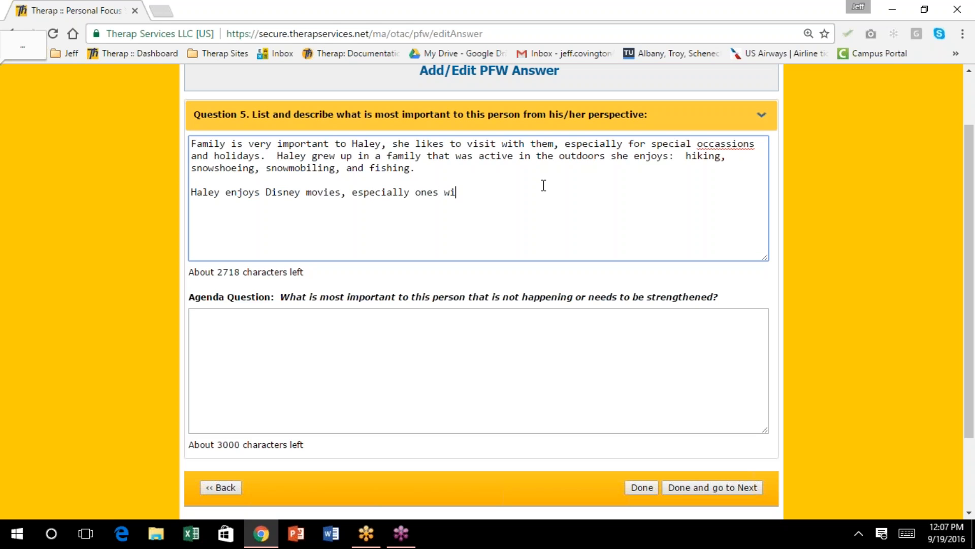
{"action": "key", "text": "BackSpace"}
{"action": "key", "text": "BackSpace"}
{"action": "type", "text": "g a"}
{"action": "key", "text": "BackSpace"}
{"action": "type", "text": "female lead."}
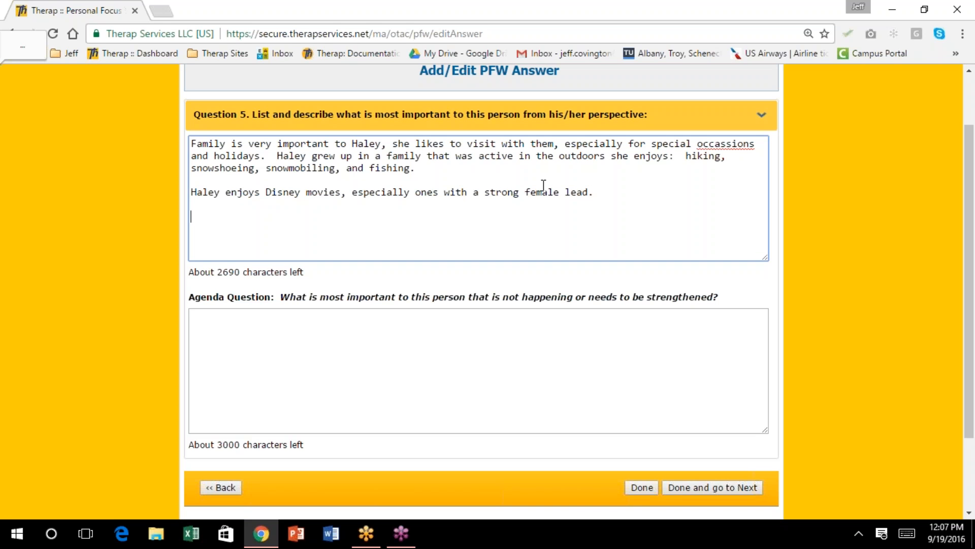
Add that people have underestimated Haley over her life and she does not like that
{"action": "type", "text": "Over the course of"}
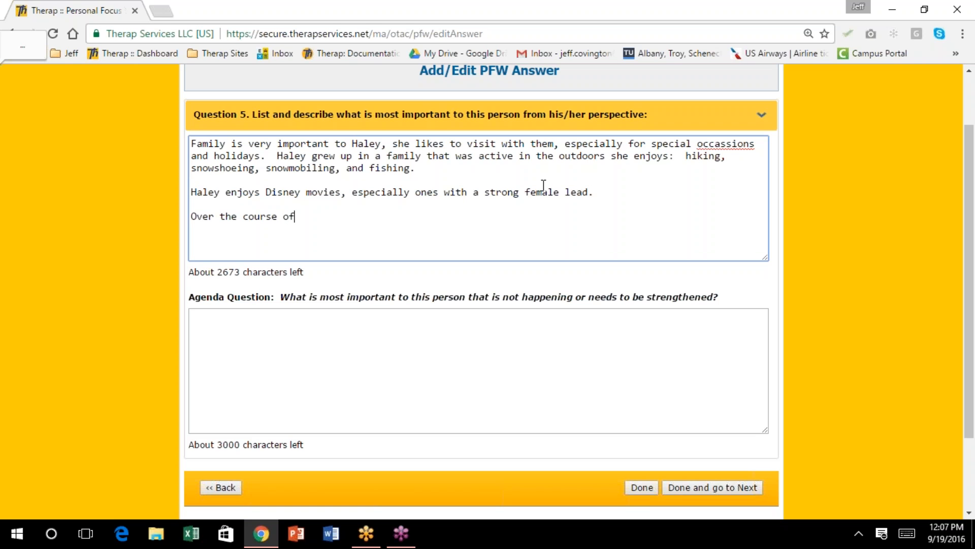
{"action": "type", "text": " her life, Haley has "}
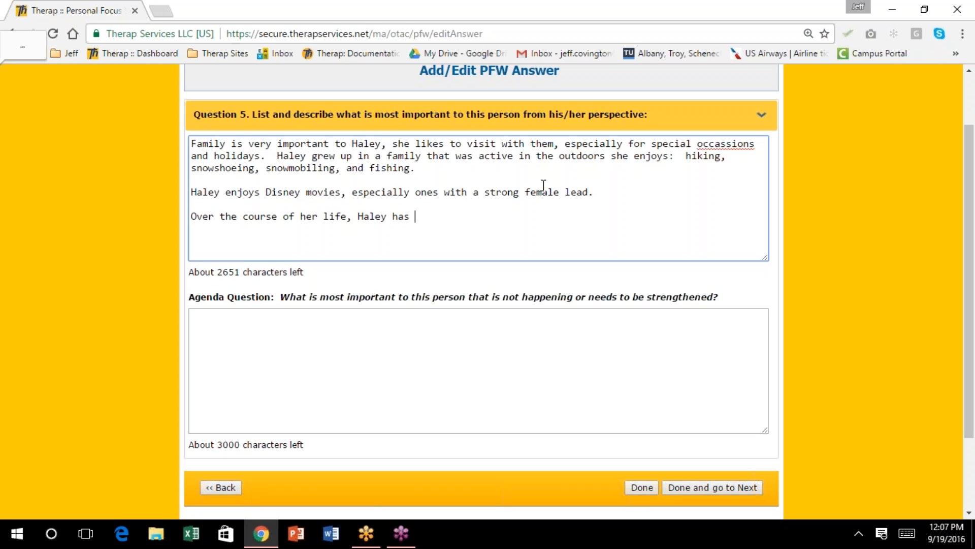
{"action": "type", "text": "felt that people u"}
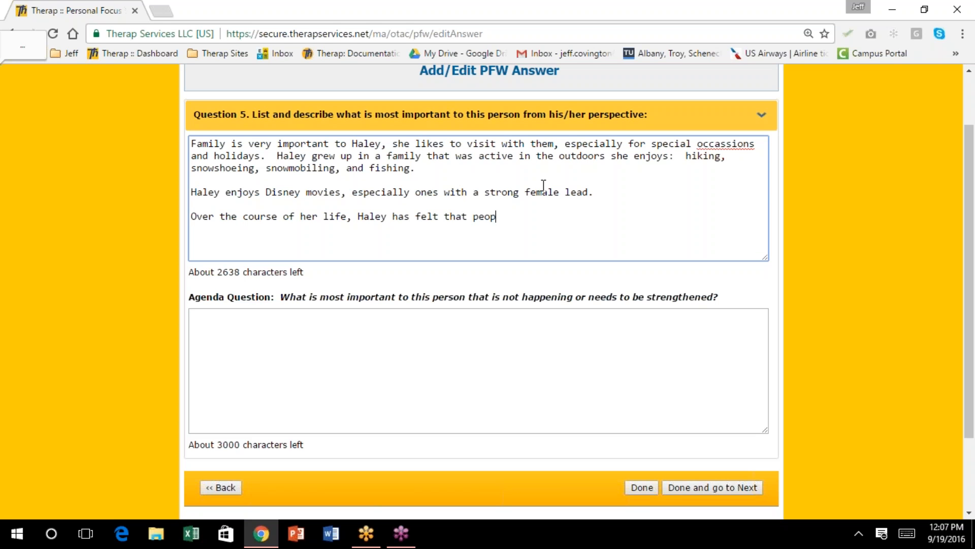
{"action": "type", "text": "estimated he"}
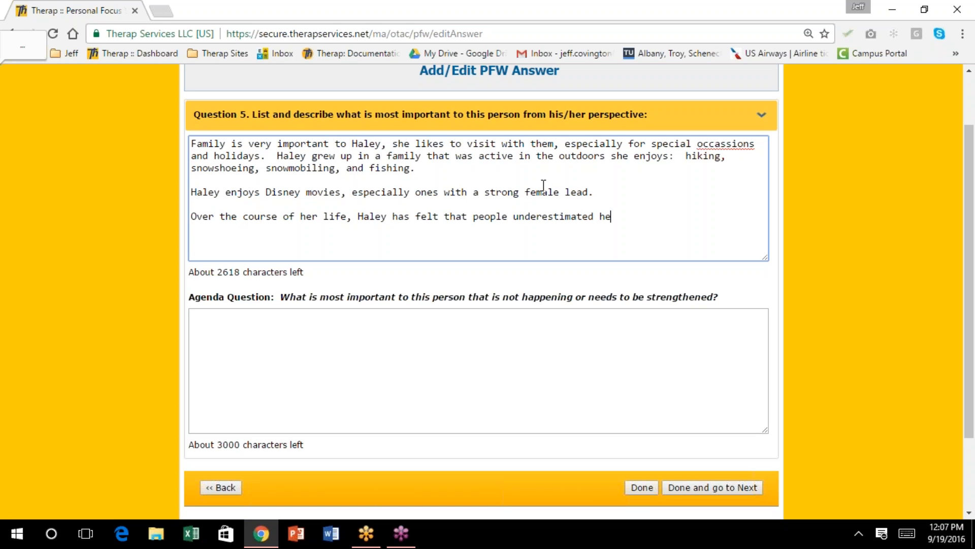
{"action": "type", "text": "r and she does not like t"}
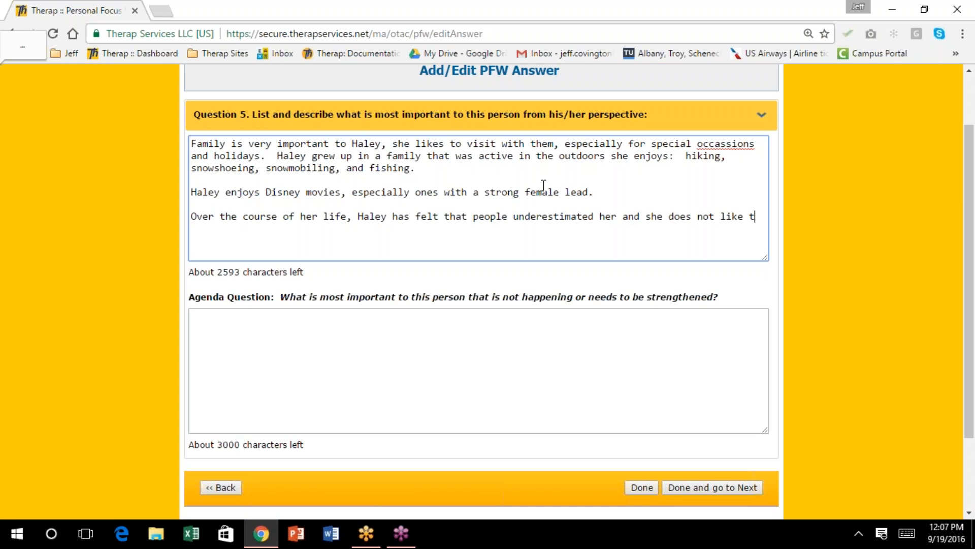
{"action": "type", "text": "hat."}
{"action": "scroll", "coordinate": [546, 224], "scroll_direction": "down", "scroll_amount": 1}
{"action": "scroll", "coordinate": [546, 224], "scroll_direction": "down", "scroll_amount": 1}
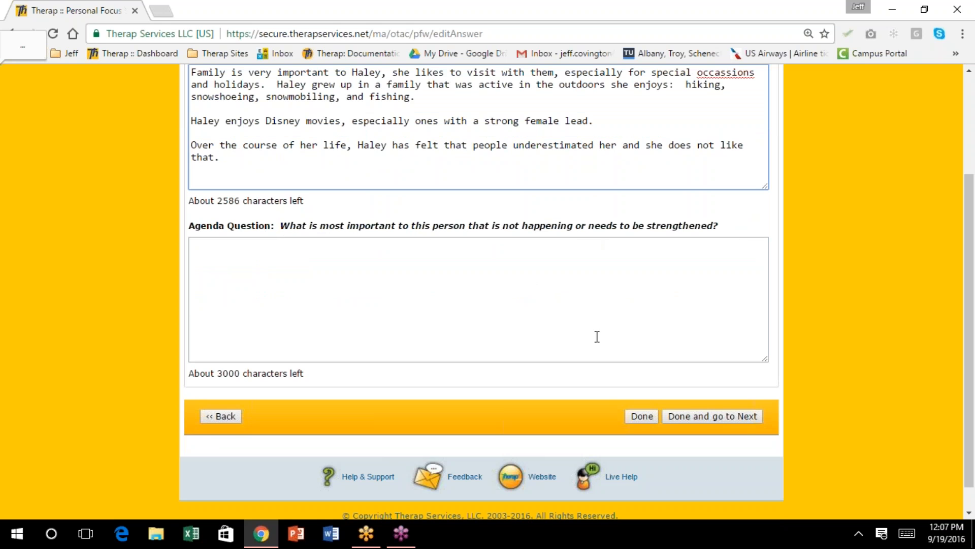
{"action": "scroll", "coordinate": [616, 161], "scroll_direction": "up", "scroll_amount": 2}
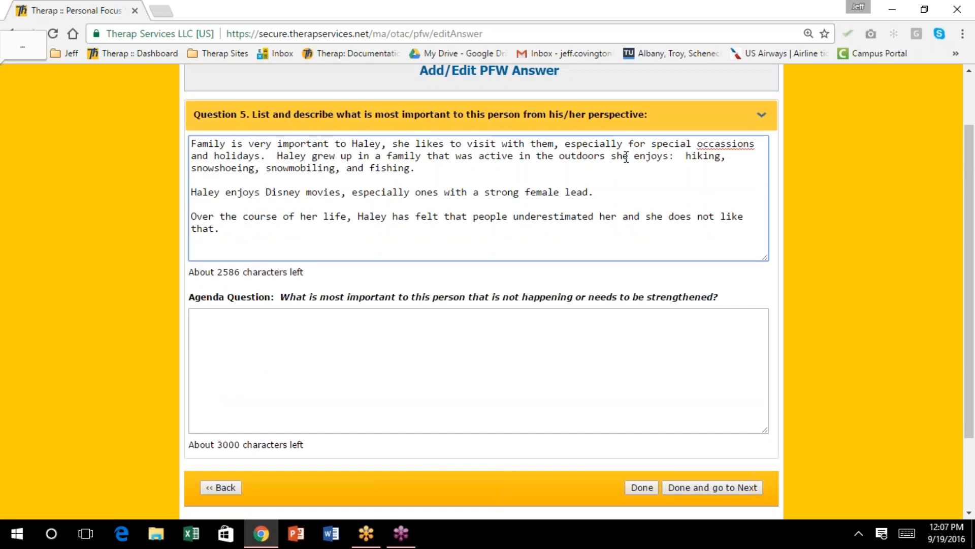
Correct 'occassions' to 'occasions' in the Question 5 answer text
{"action": "left_click", "coordinate": [708, 143]}
{"action": "key", "text": "BackSpace"}
{"action": "left_click", "coordinate": [479, 375]}
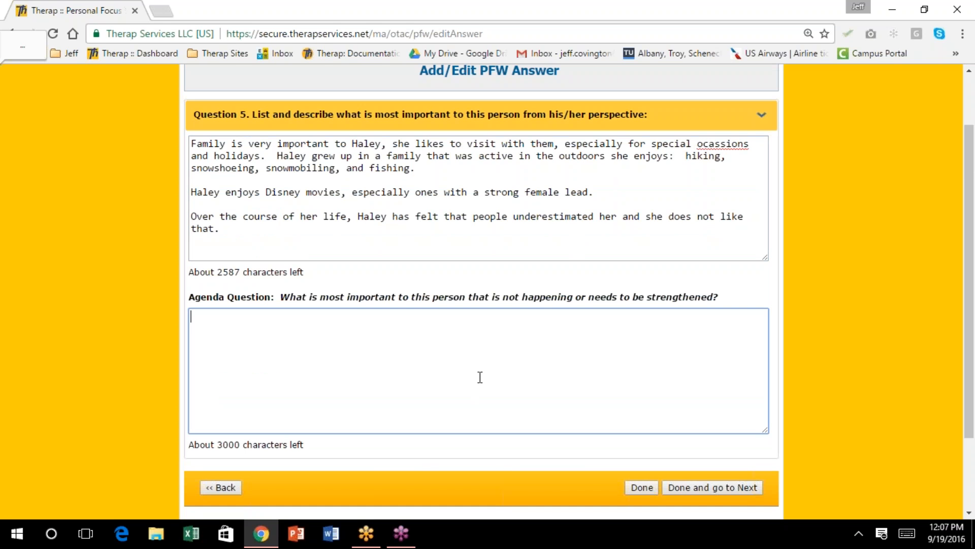
{"action": "left_click_drag", "start_coordinate": [750, 144], "coordinate": [710, 143]}
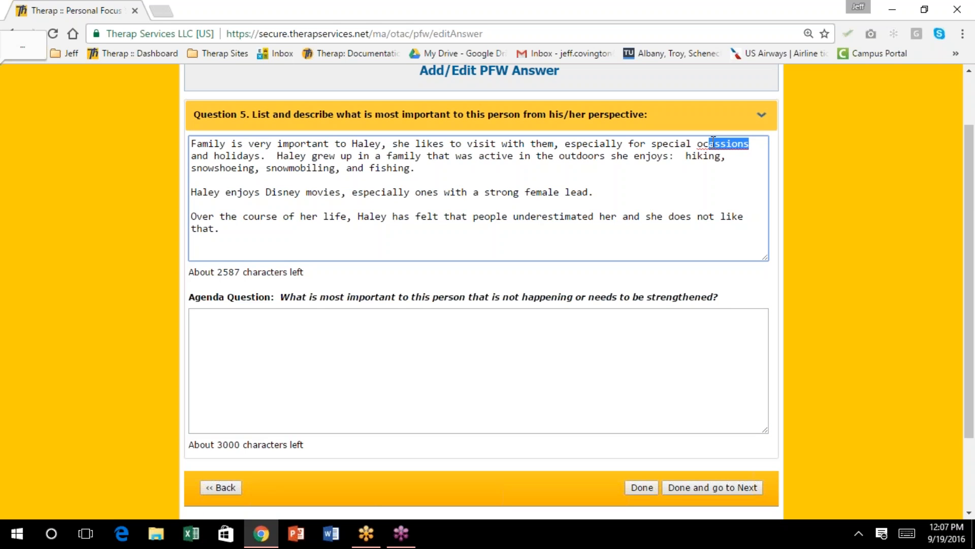
{"action": "type", "text": "casi"}
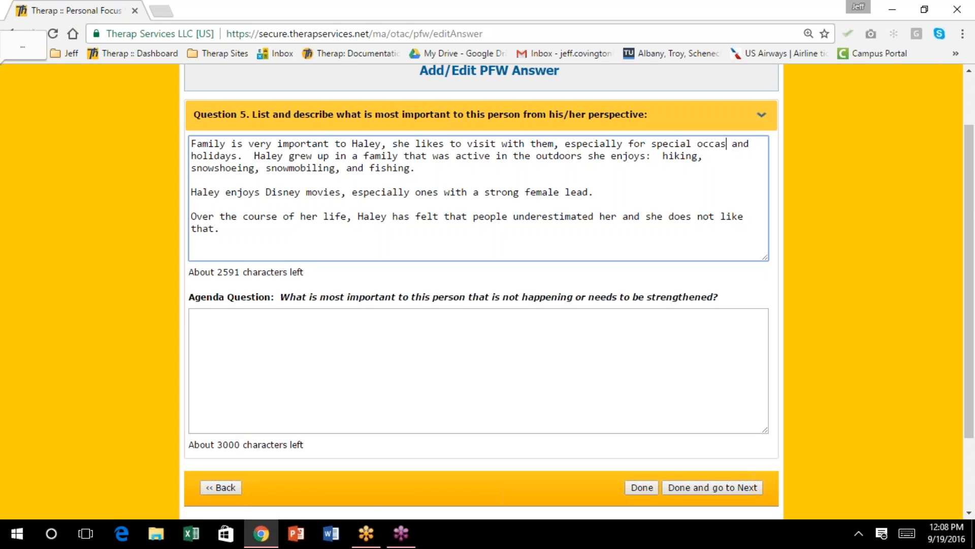
{"action": "type", "text": "ons"}
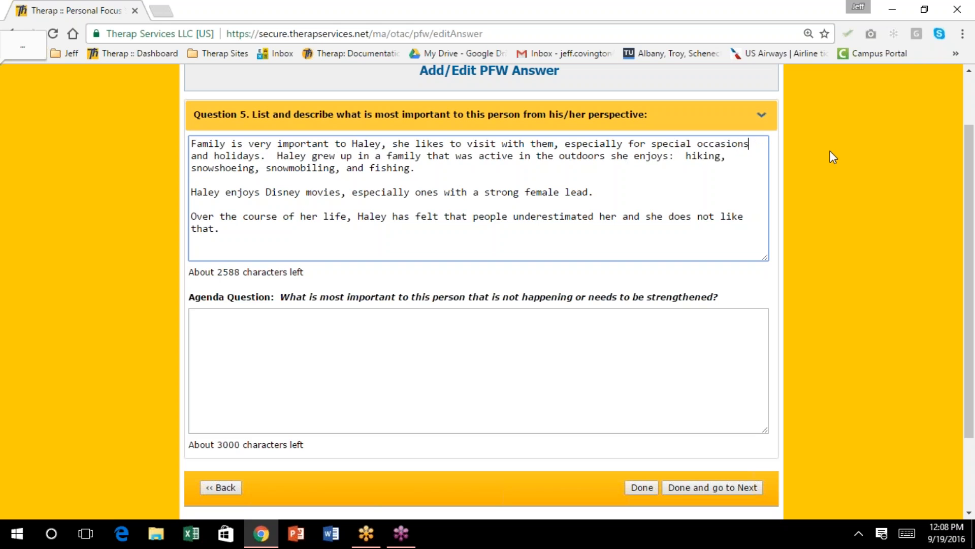
{"action": "left_click", "coordinate": [523, 344]}
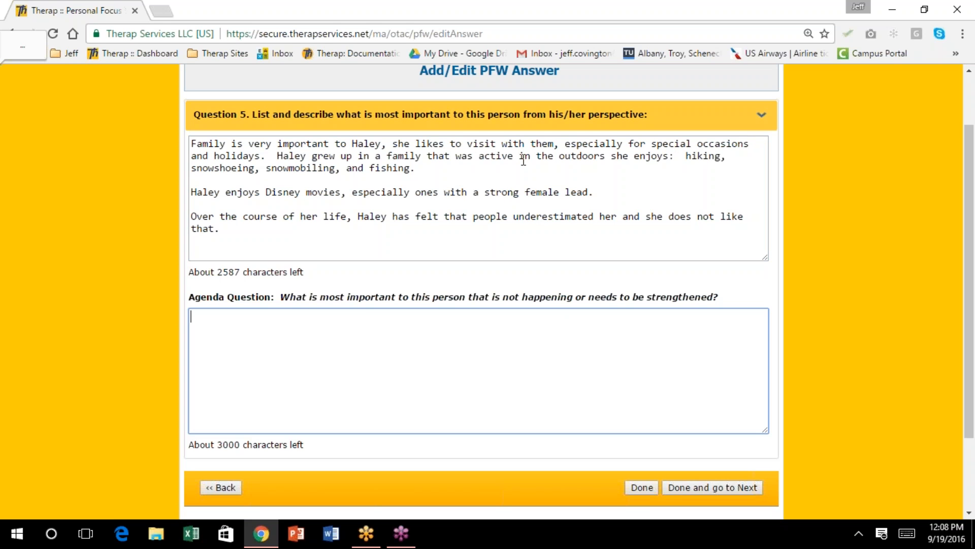
Enter the agenda answer: Haley rarely fishes since her father's heart attack in April 2016; save it
{"action": "type", "text": "Haley does n"}
{"action": "key", "text": "BackSpace"}
{"action": "type", "text": "not get to go fishing as often as she likes.  Histro"}
{"action": "key", "text": "BackSpace"}
{"action": "key", "text": "BackSpace"}
{"action": "type", "text": "orically she only "}
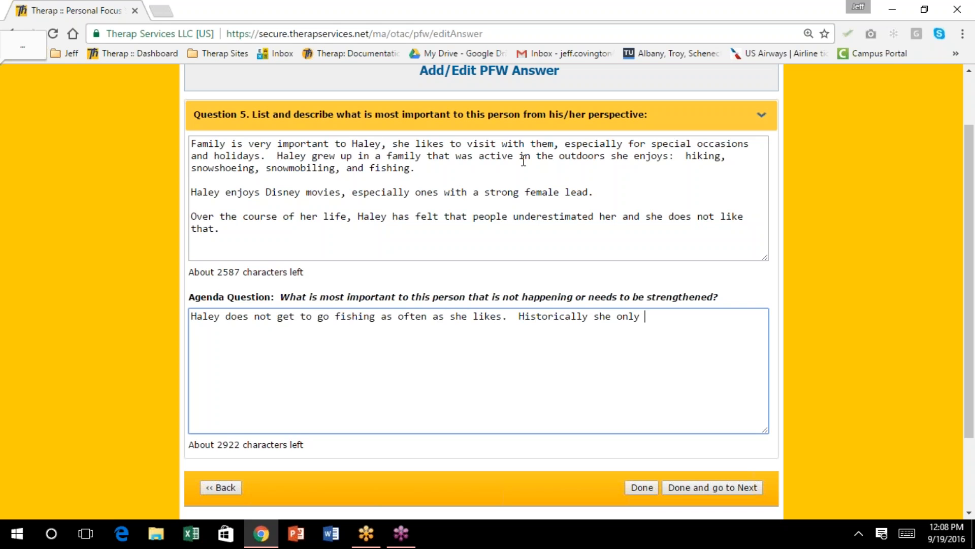
{"action": "type", "text": "went with her father,"}
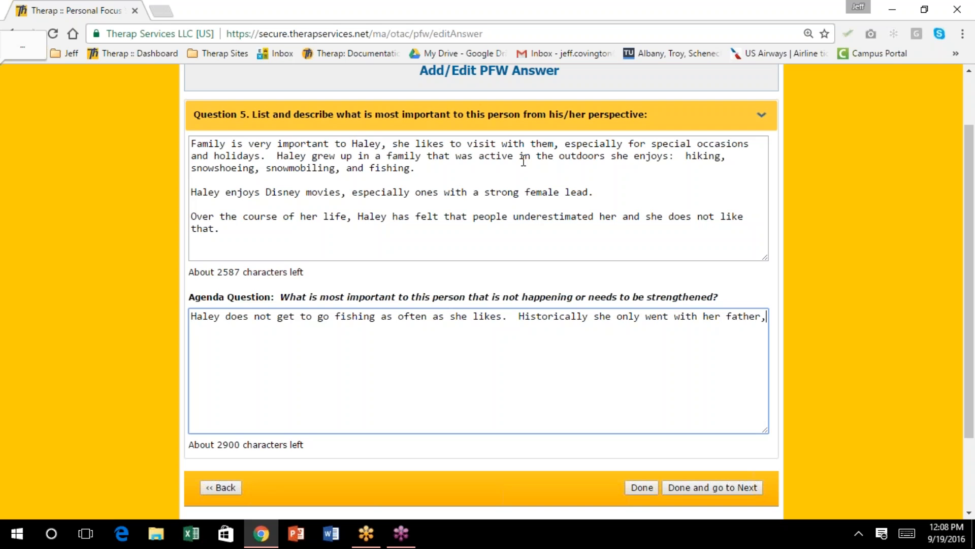
{"action": "type", "text": " in April of 201"}
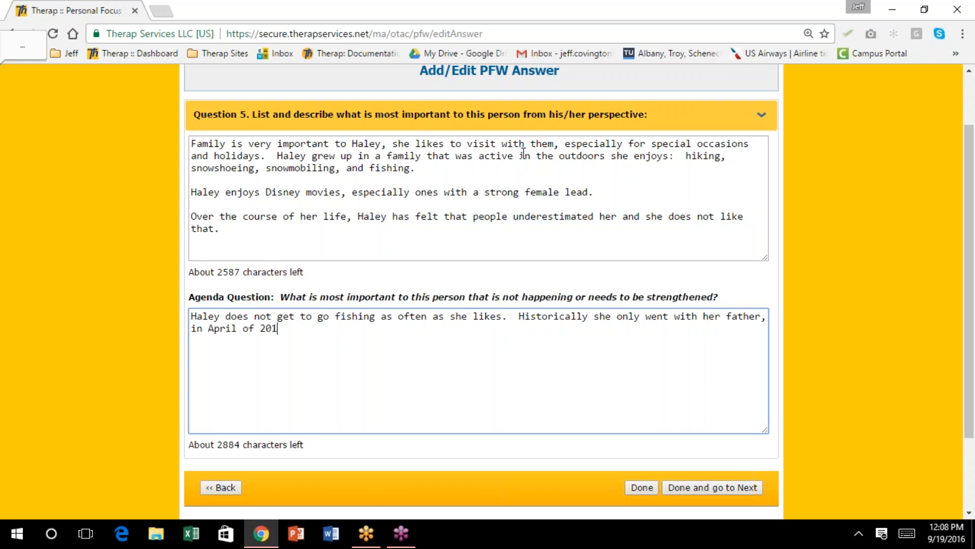
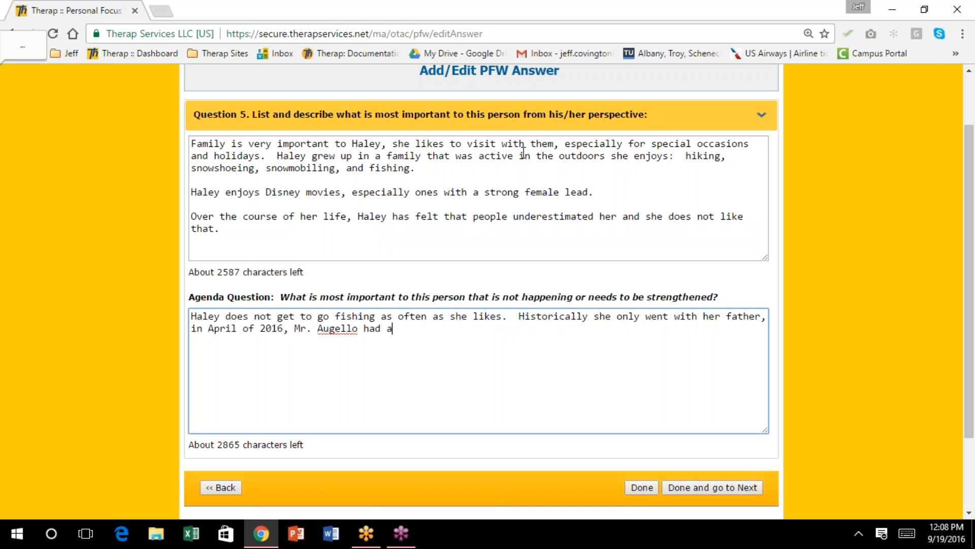
{"action": "type", "text": " heart attack and is not as ac"}
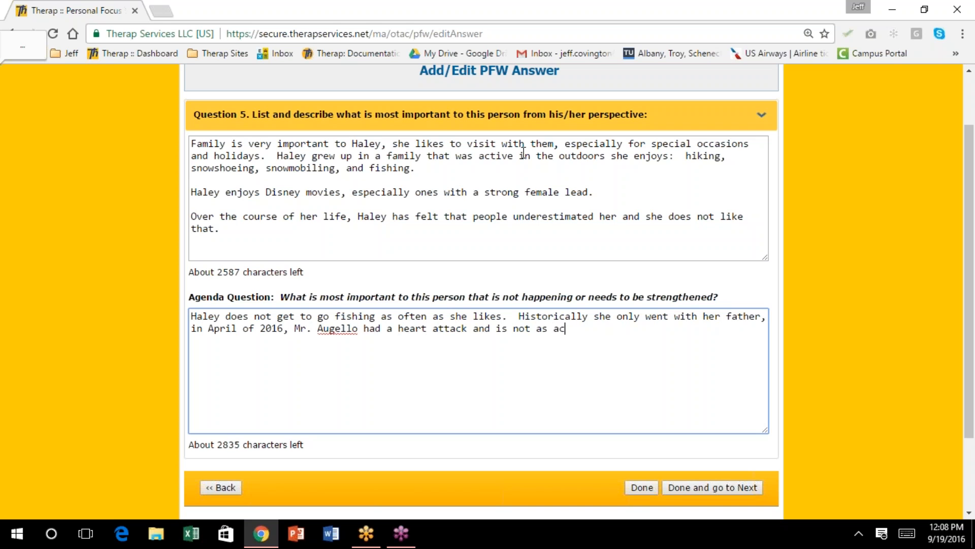
{"action": "type", "text": "tive as he or Haley would like."}
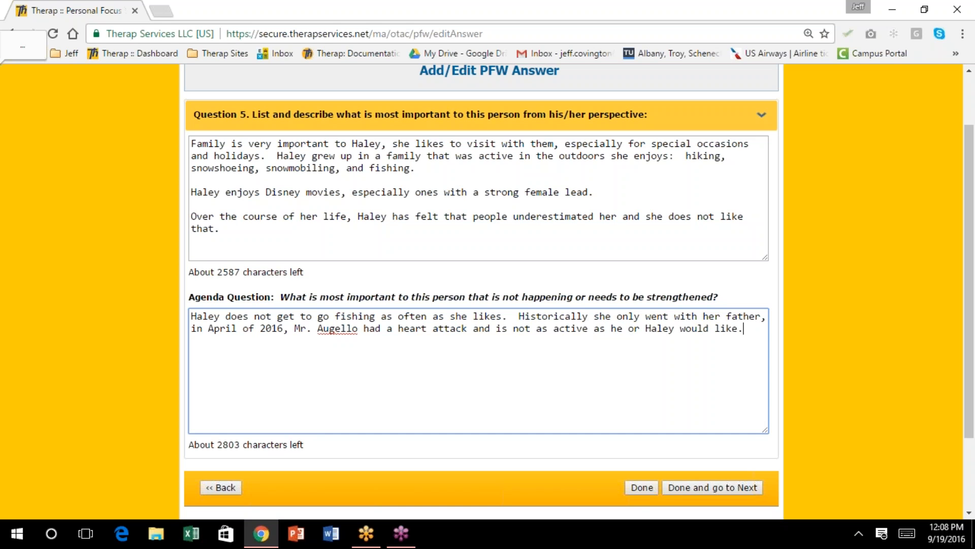
{"action": "left_click", "coordinate": [637, 485]}
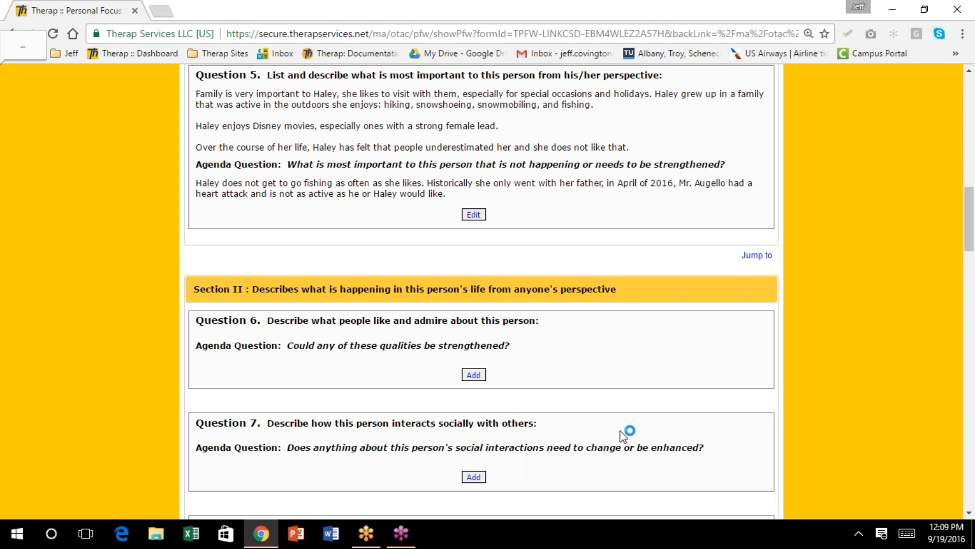
Scroll through the saved Question 1–5 answers, then add a new answer for Question 6
{"action": "scroll", "coordinate": [624, 435], "scroll_direction": "down", "scroll_amount": 2}
{"action": "scroll", "coordinate": [574, 293], "scroll_direction": "up", "scroll_amount": 4}
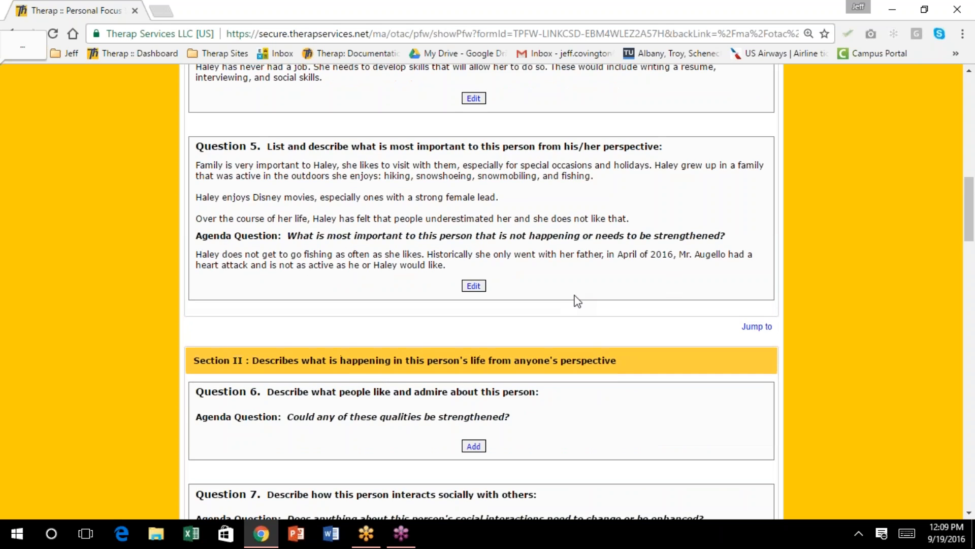
{"action": "scroll", "coordinate": [574, 311], "scroll_direction": "up", "scroll_amount": 15}
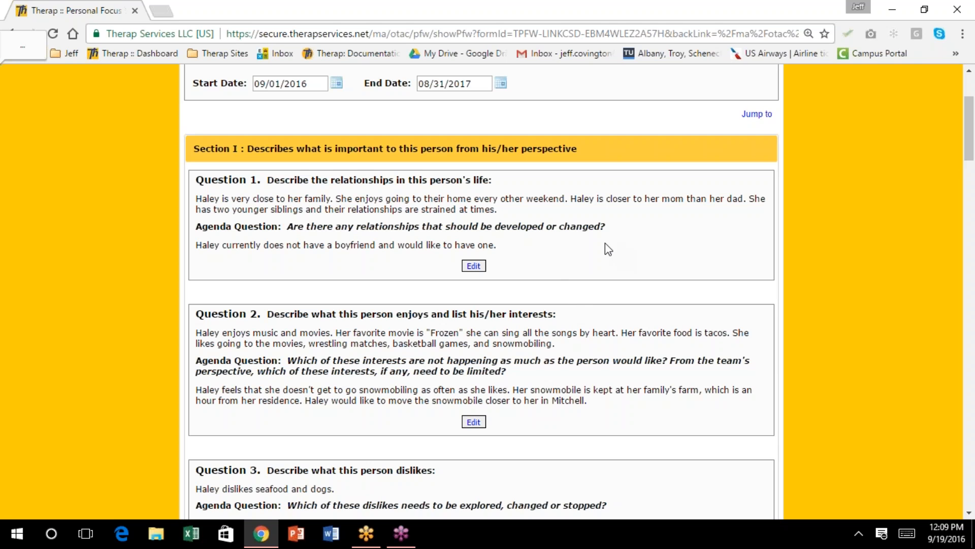
{"action": "scroll", "coordinate": [600, 245], "scroll_direction": "down", "scroll_amount": 2}
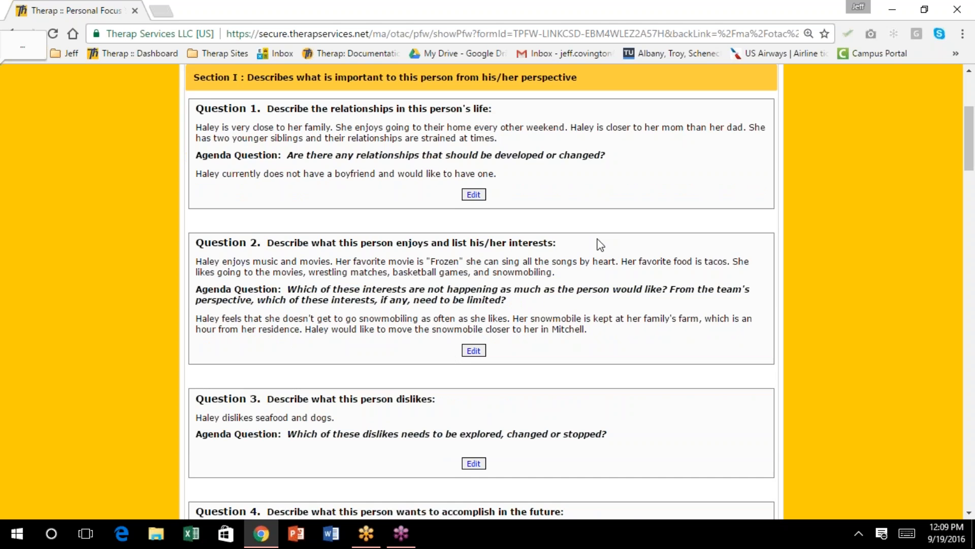
{"action": "scroll", "coordinate": [601, 245], "scroll_direction": "down", "scroll_amount": 4}
{"action": "scroll", "coordinate": [596, 246], "scroll_direction": "down", "scroll_amount": 3}
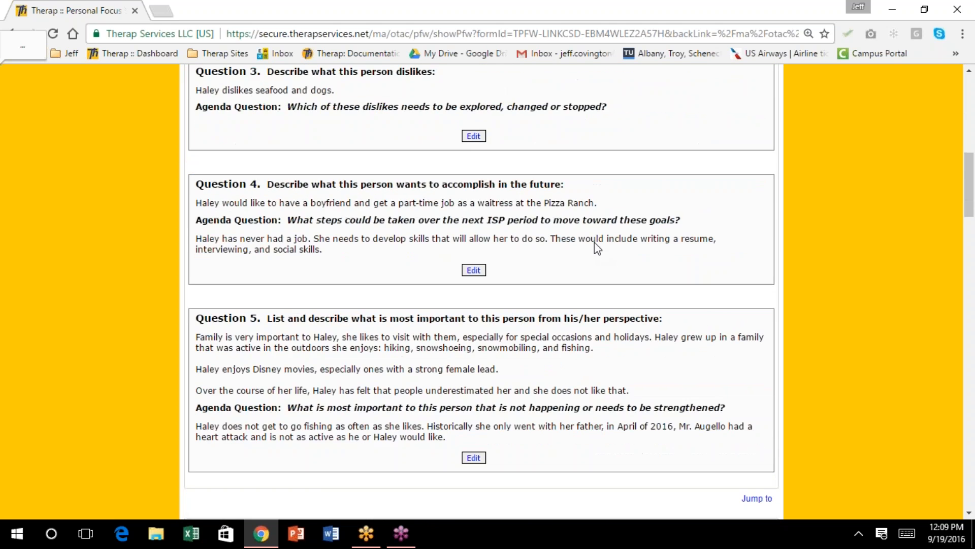
{"action": "scroll", "coordinate": [593, 241], "scroll_direction": "down", "scroll_amount": 6}
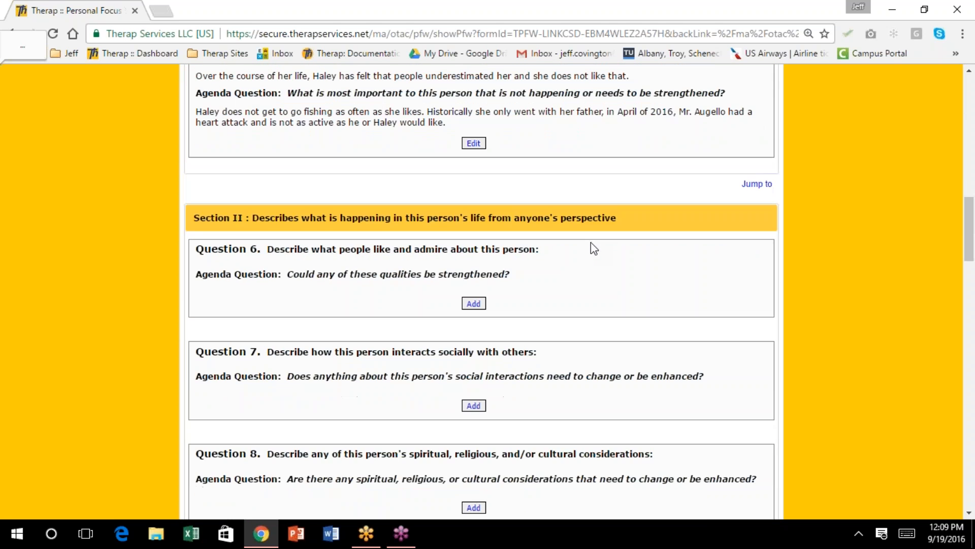
{"action": "scroll", "coordinate": [594, 248], "scroll_direction": "down", "scroll_amount": 4}
{"action": "scroll", "coordinate": [592, 248], "scroll_direction": "down", "scroll_amount": 4}
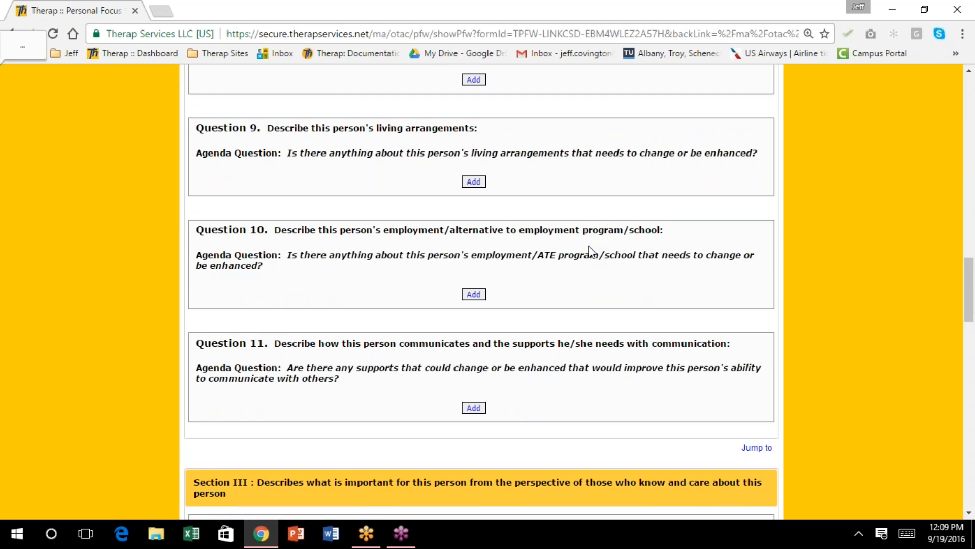
{"action": "scroll", "coordinate": [590, 249], "scroll_direction": "up", "scroll_amount": 10}
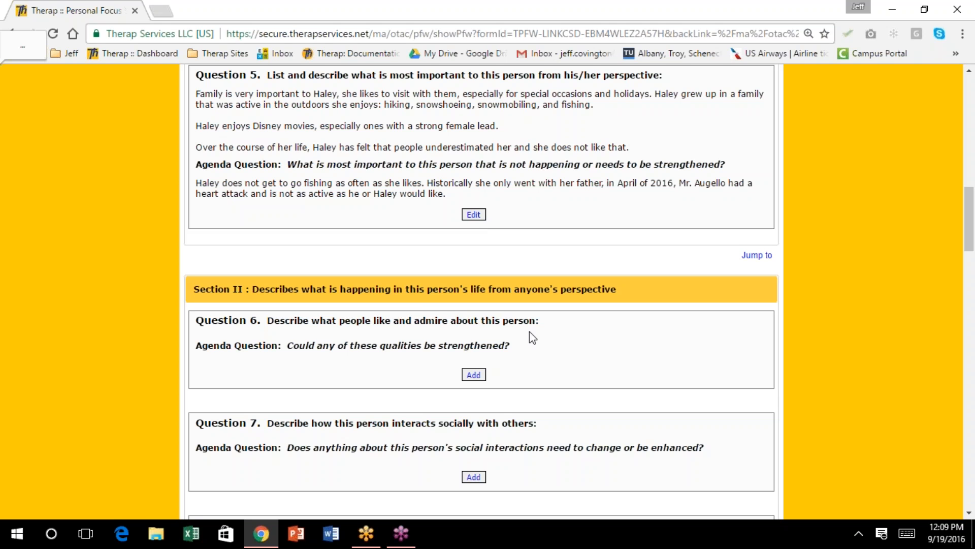
{"action": "left_click", "coordinate": [473, 374]}
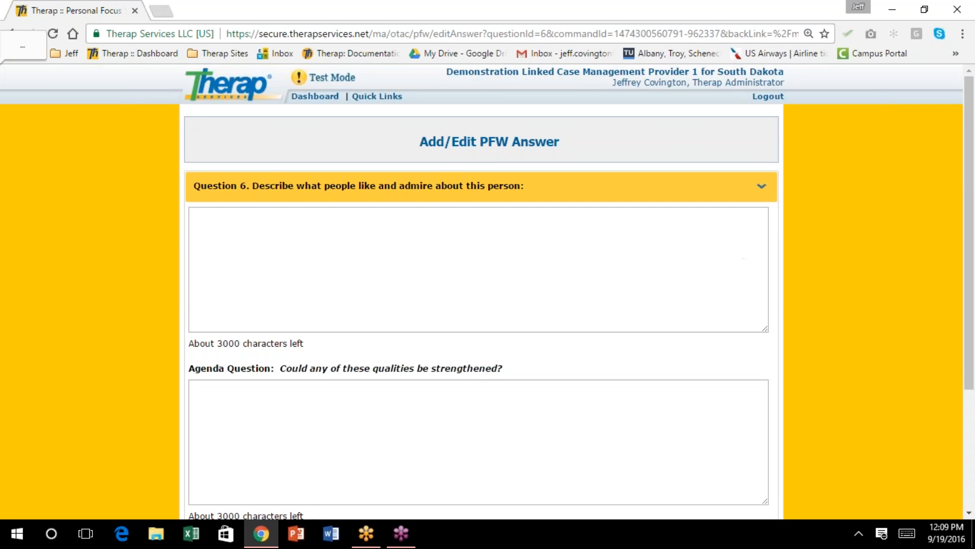
Answer Question 6 with Haley's humor, empathy, care for animals and wish to be trusted with independence; save
{"action": "scroll", "coordinate": [476, 371], "scroll_direction": "down", "scroll_amount": 1}
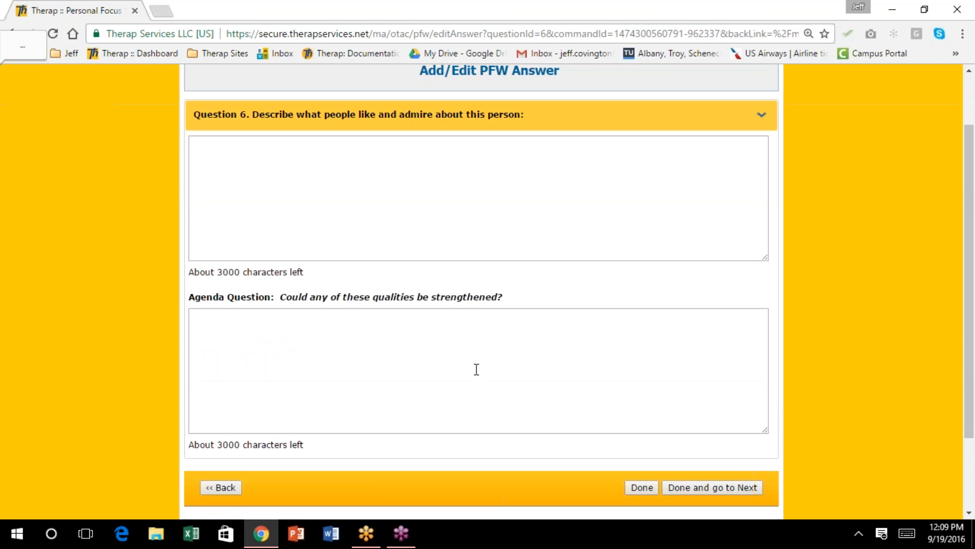
{"action": "left_click", "coordinate": [367, 170]}
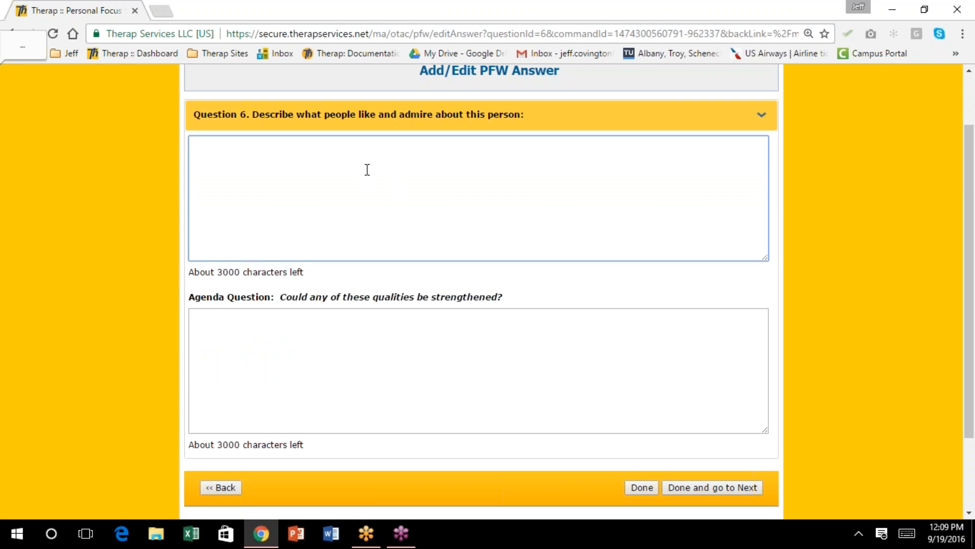
{"action": "type", "text": "Haley has a great sense of humor and is very emp"}
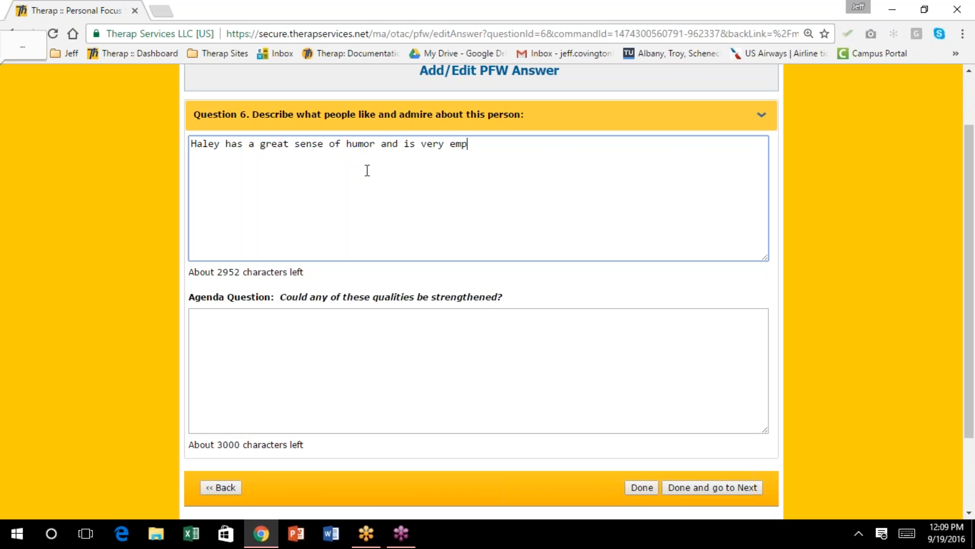
{"action": "type", "text": "athetic towards others. "}
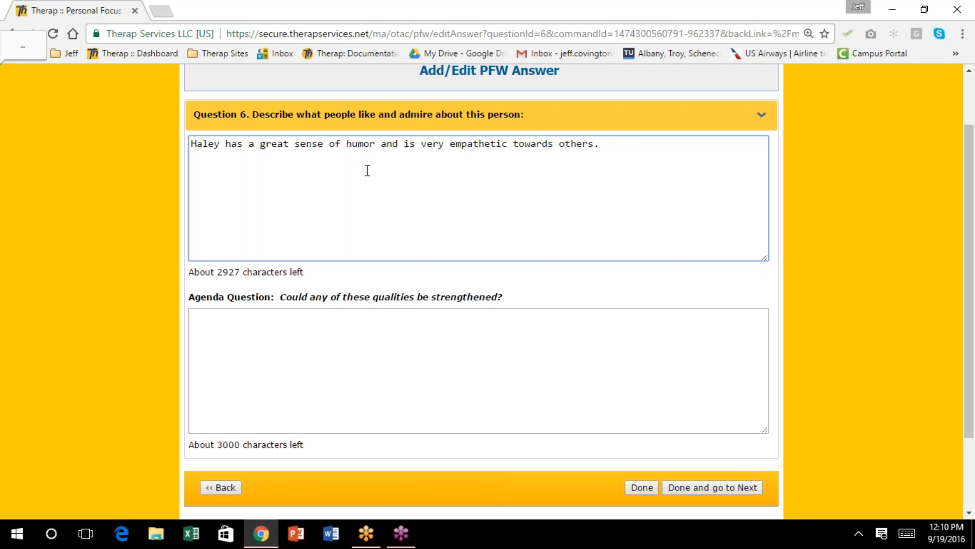
{"action": "type", "text": " She cares a great deal "}
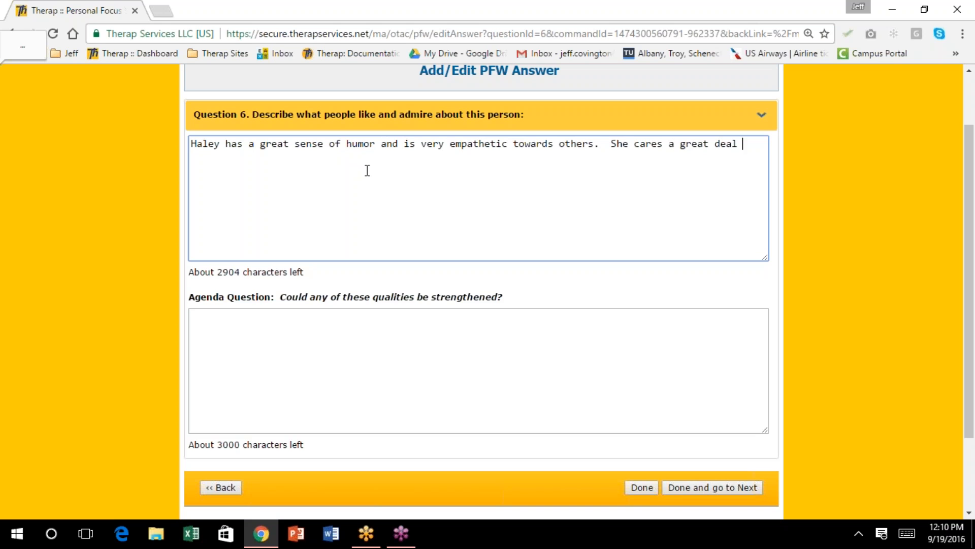
{"action": "type", "text": "about animals, althou"}
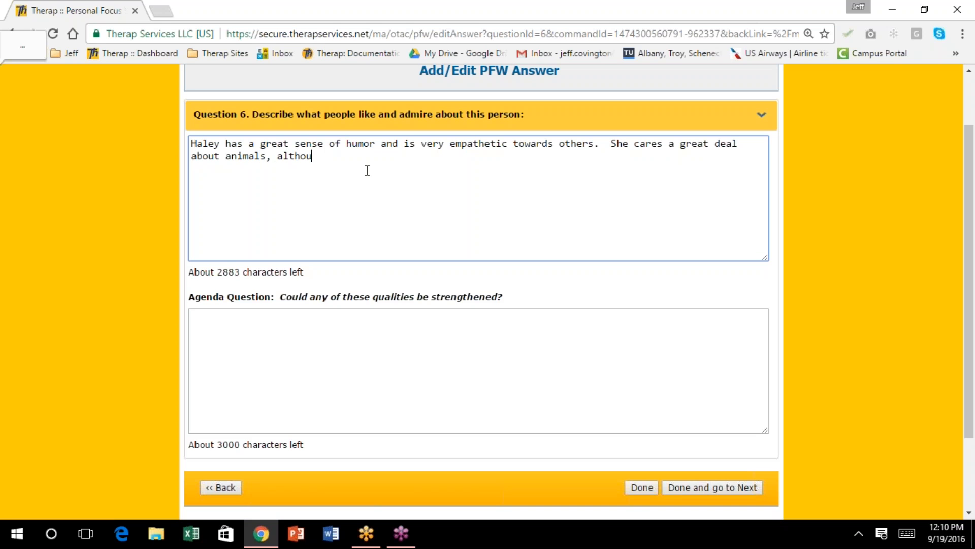
{"action": "type", "text": "gh, she doesn't care for dogs. "}
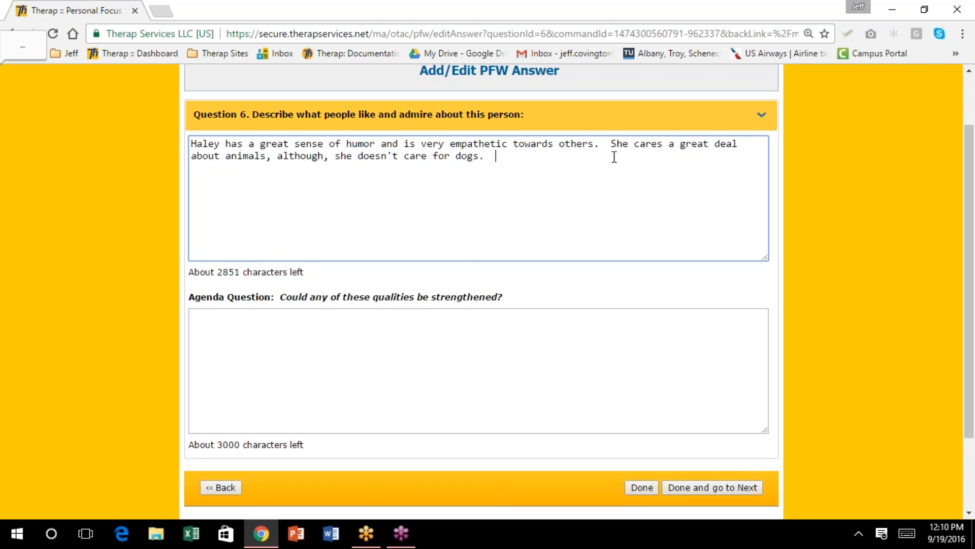
{"action": "type", "text": " Haley likes to be independen"}
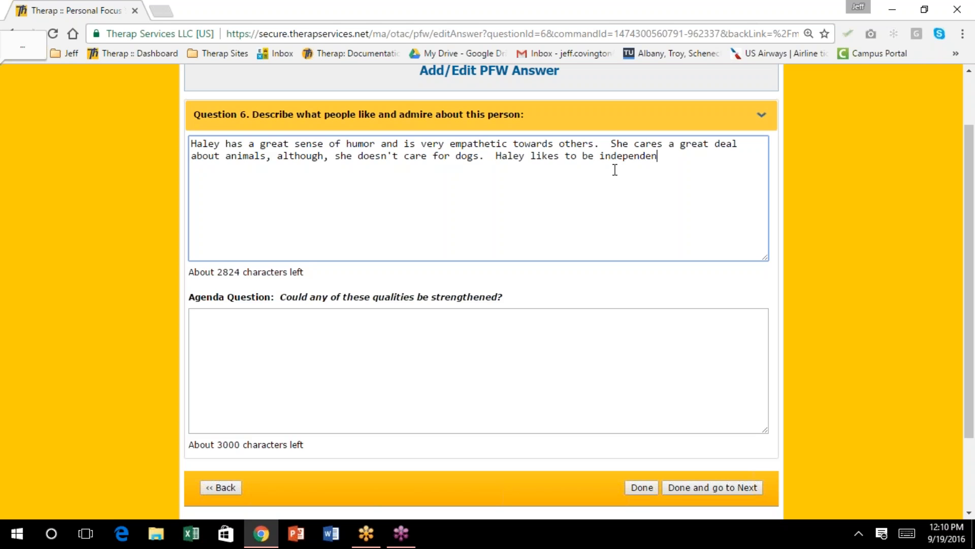
{"action": "type", "text": "t and likes to be t"}
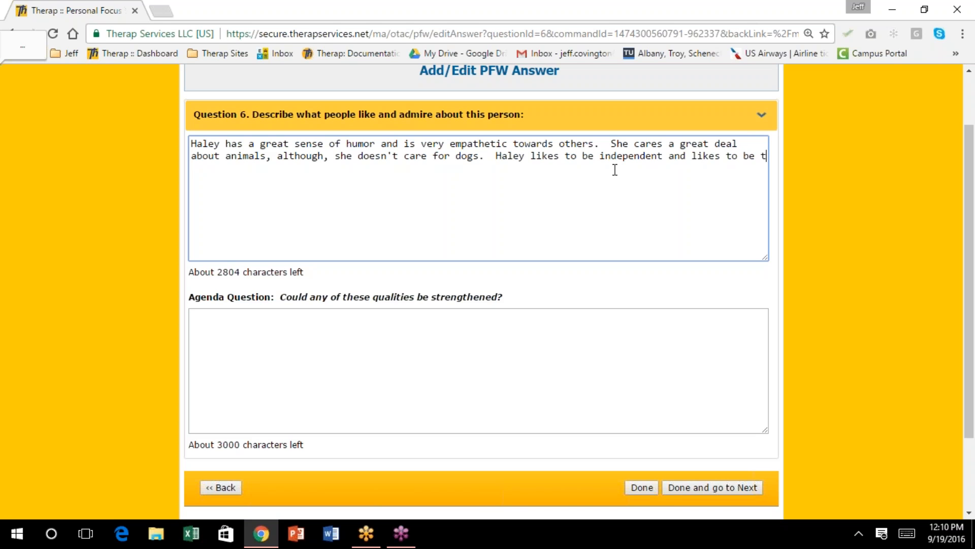
{"action": "type", "text": "r"}
{"action": "key", "text": "BackSpace"}
{"action": "type", "text": "rusted with that ind"}
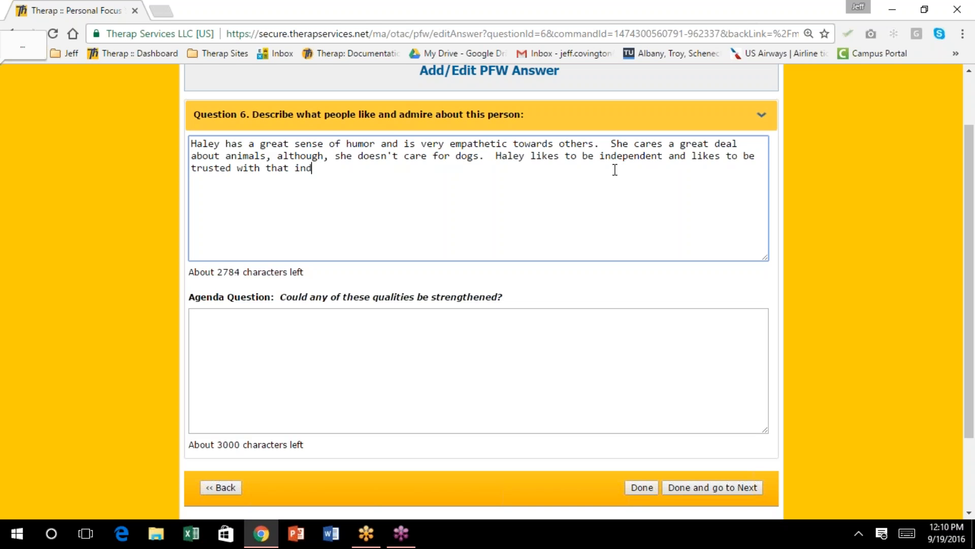
{"action": "type", "text": "ependence."}
{"action": "scroll", "coordinate": [475, 257], "scroll_direction": "down", "scroll_amount": 2}
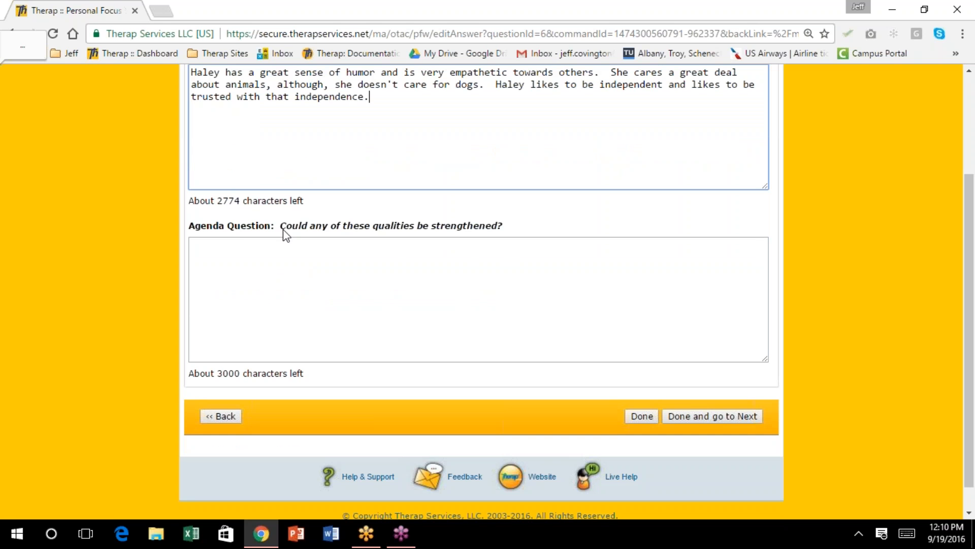
{"action": "scroll", "coordinate": [511, 237], "scroll_direction": "up", "scroll_amount": 3}
{"action": "scroll", "coordinate": [455, 304], "scroll_direction": "down", "scroll_amount": 3}
{"action": "left_click", "coordinate": [687, 415]}
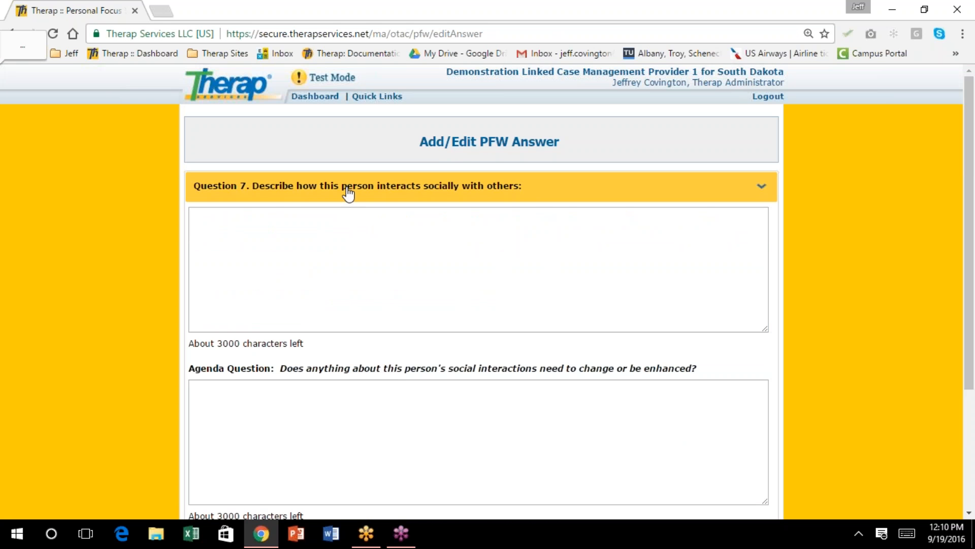
Describe Haley finding crowds and new people awkward, and making inappropriate jokes she later feels bad about
{"action": "left_click", "coordinate": [229, 226]}
{"action": "type", "text": "H"}
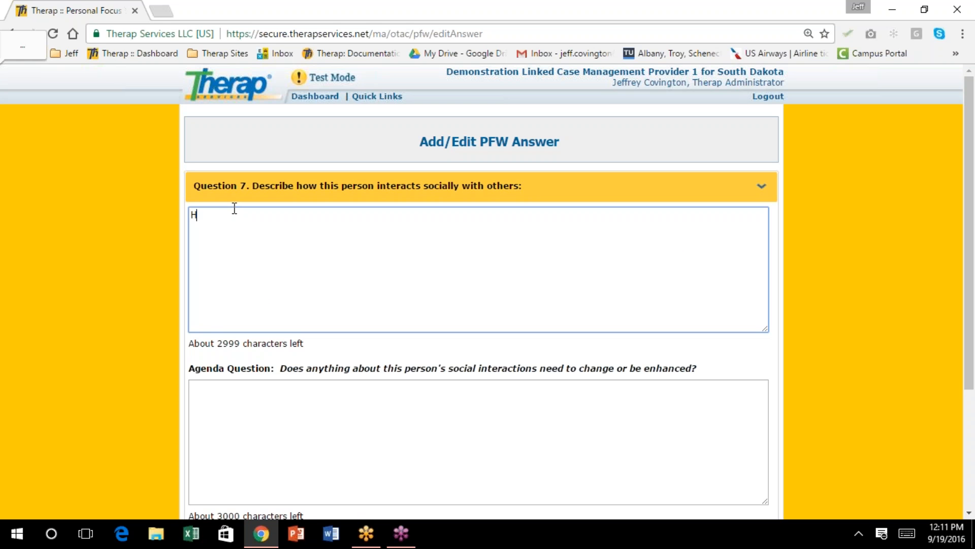
{"action": "type", "text": "aley can be"}
{"action": "key", "text": "BackSpace"}
{"action": "key", "text": "BackSpace"}
{"action": "key", "text": "BackSpace"}
{"action": "key", "text": "BackSpace"}
{"action": "key", "text": "BackSpace"}
{"action": "key", "text": "BackSpace"}
{"action": "key", "text": "BackSpace"}
{"action": "type", "text": "finds situations t"}
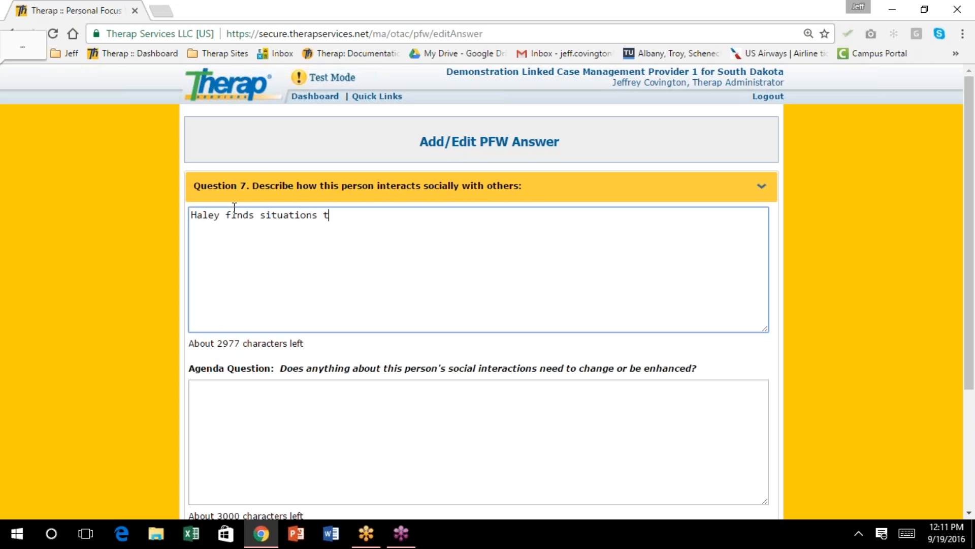
{"action": "type", "text": "hat are crowded"}
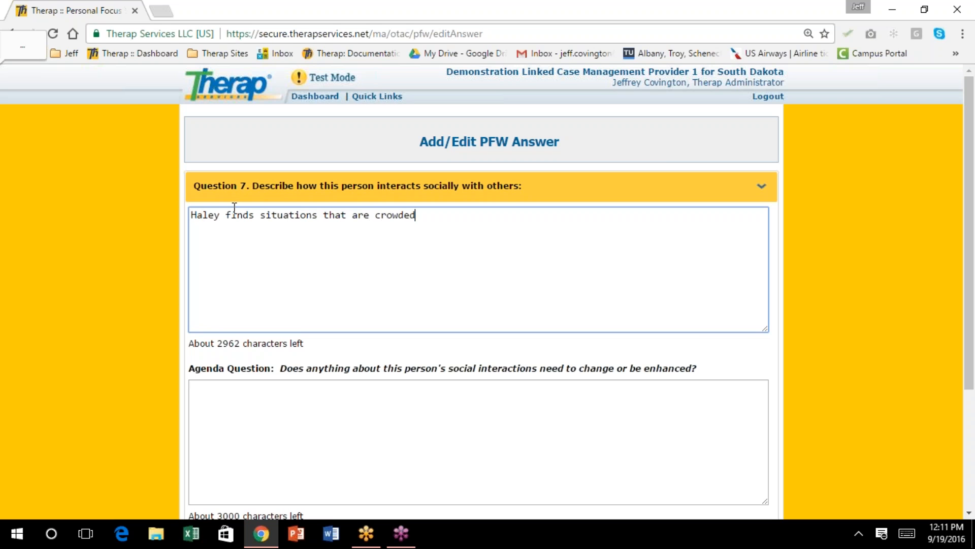
{"action": "type", "text": " or meeting new peop"}
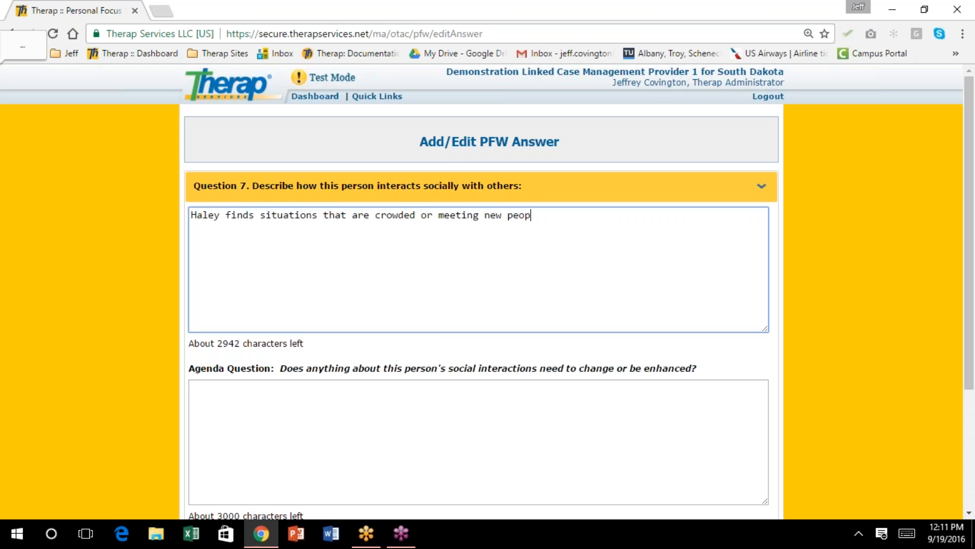
{"action": "type", "text": "le to be awkward, "}
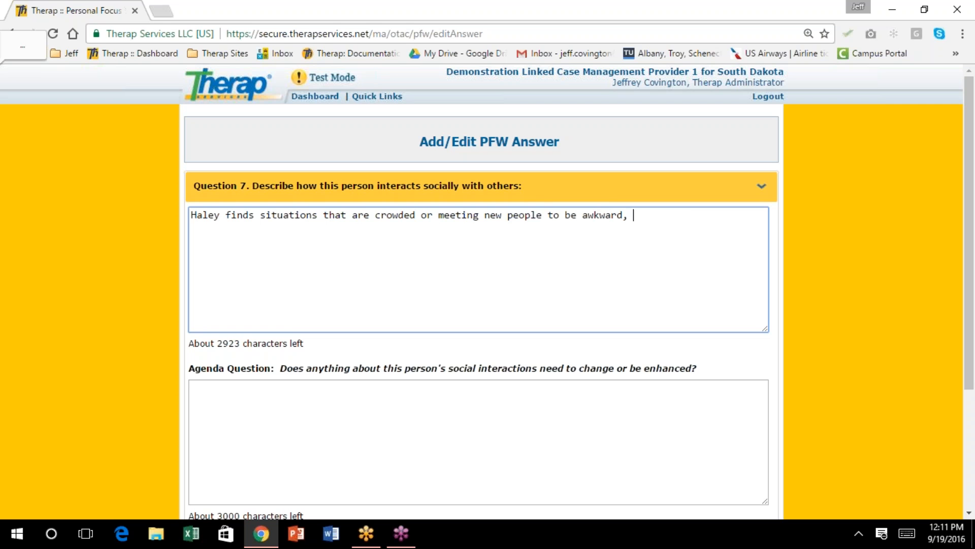
{"action": "type", "text": "she can be ver"}
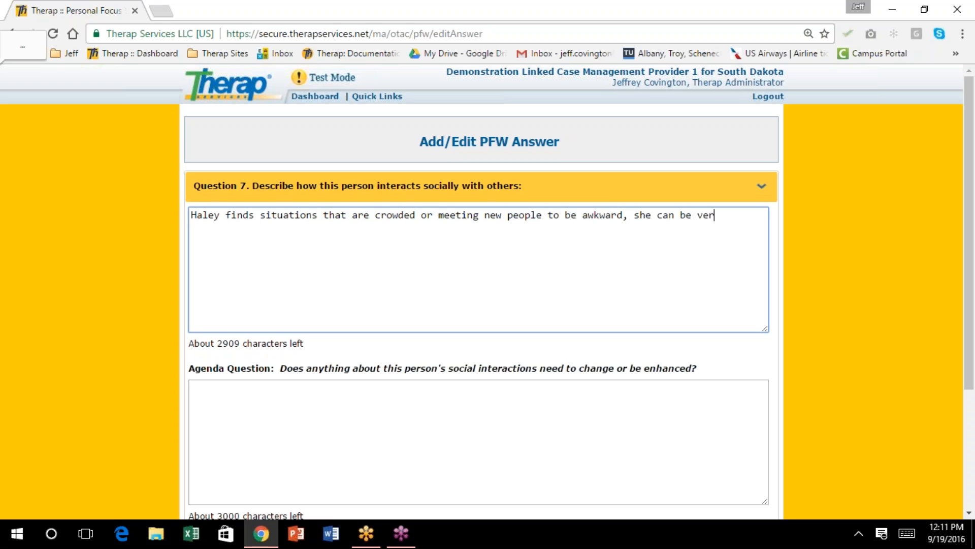
{"action": "type", "text": "y shy in these situations."}
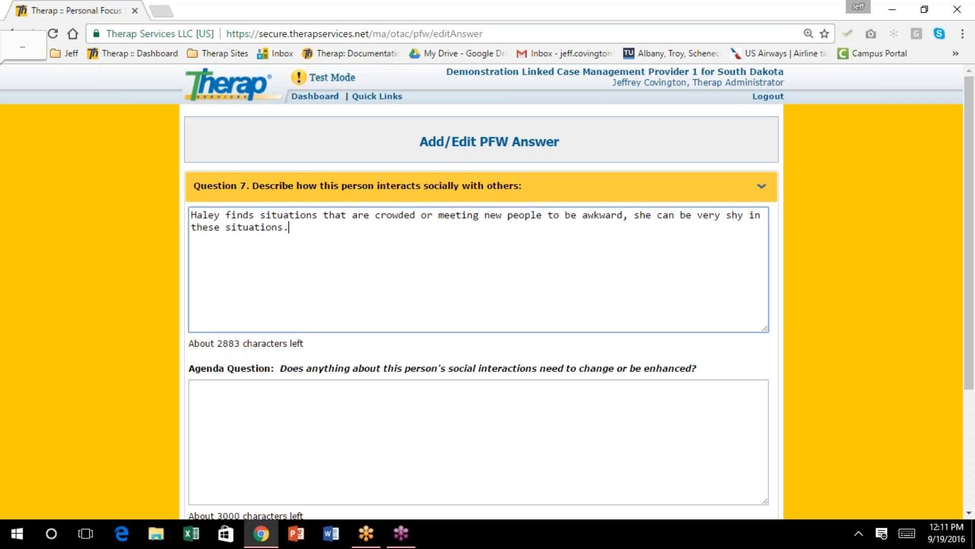
{"action": "scroll", "coordinate": [414, 250], "scroll_direction": "down", "scroll_amount": 2}
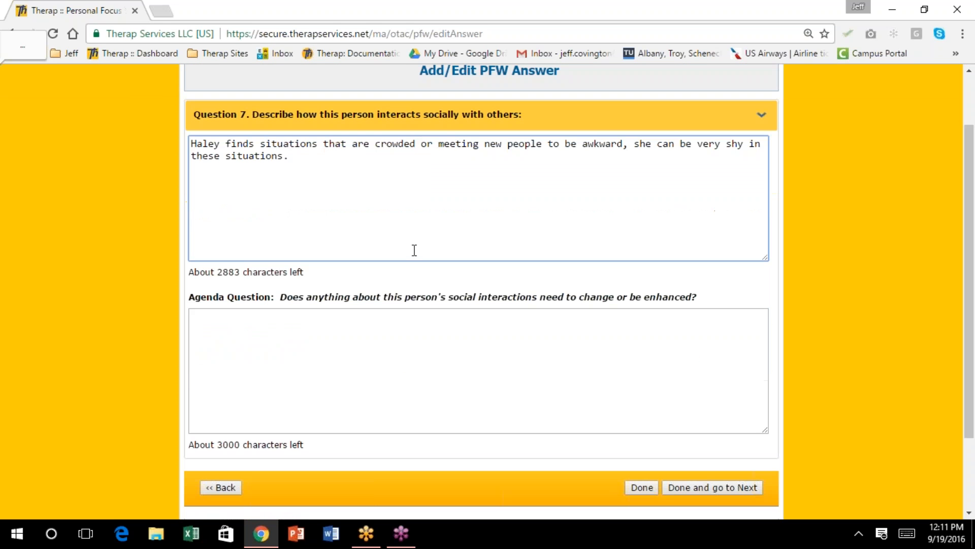
{"action": "type", "text": "She often may make light or jokes in situations that are not appropriate"}
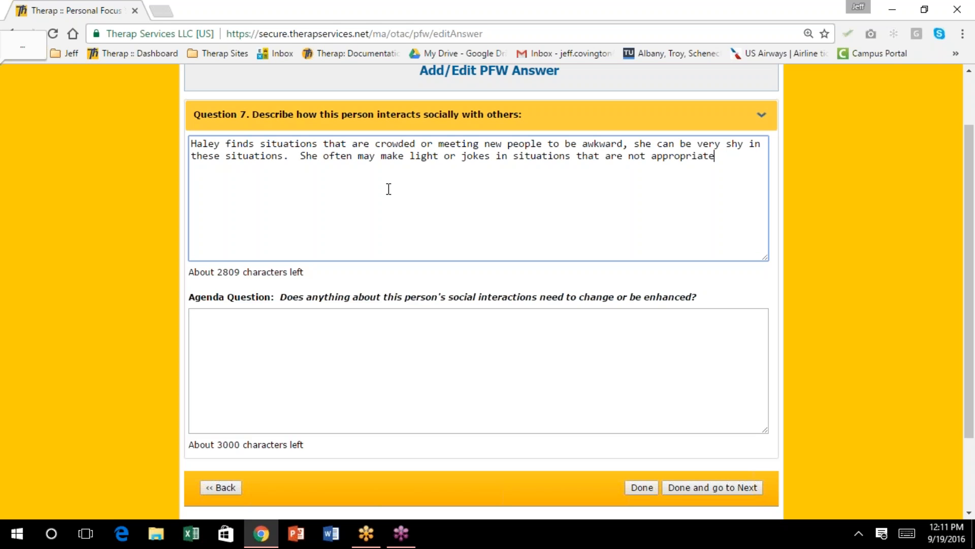
{"action": "type", "text": " and then feel bad."}
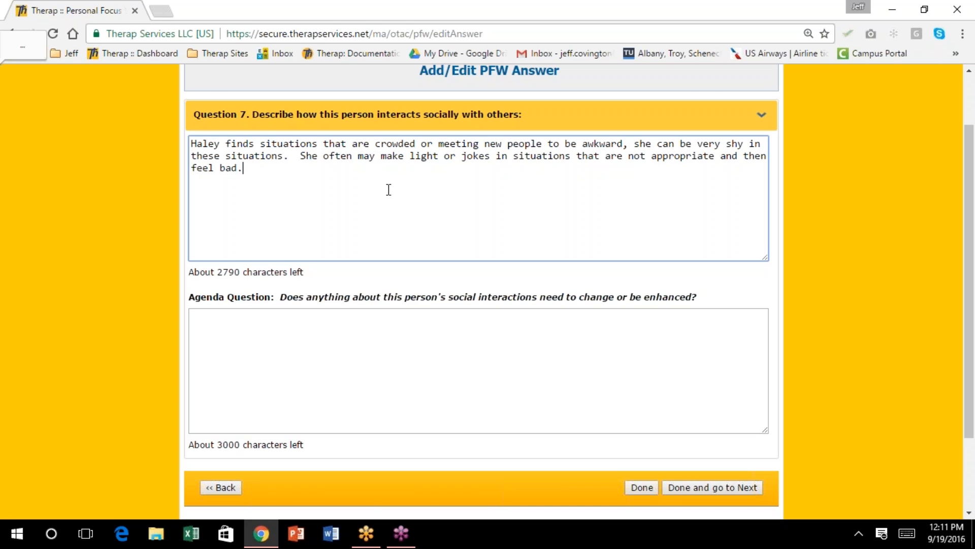
{"action": "scroll", "coordinate": [397, 212], "scroll_direction": "down", "scroll_amount": 2}
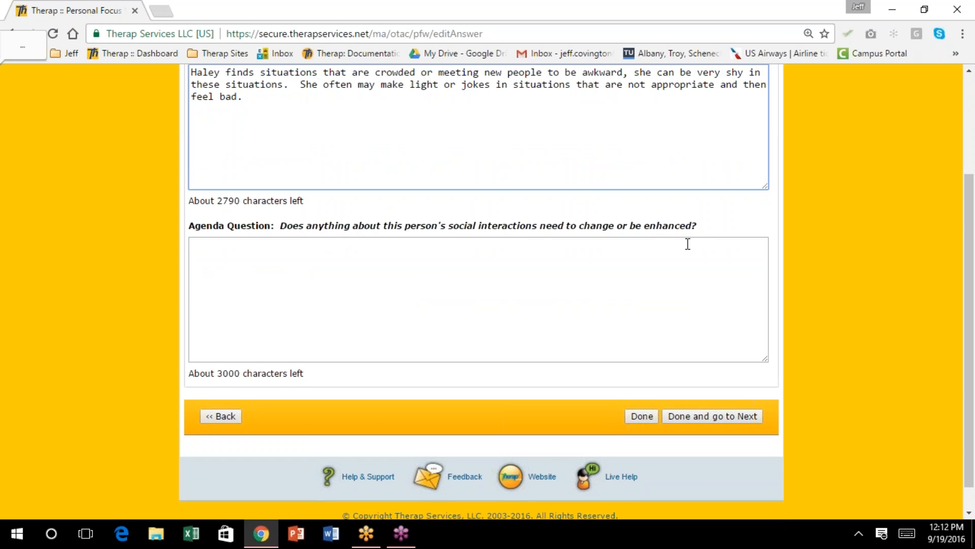
Enter the agenda answer 'Yes, Haley could use skill development on not making inappropriate jokes' and save
{"action": "left_click", "coordinate": [245, 257]}
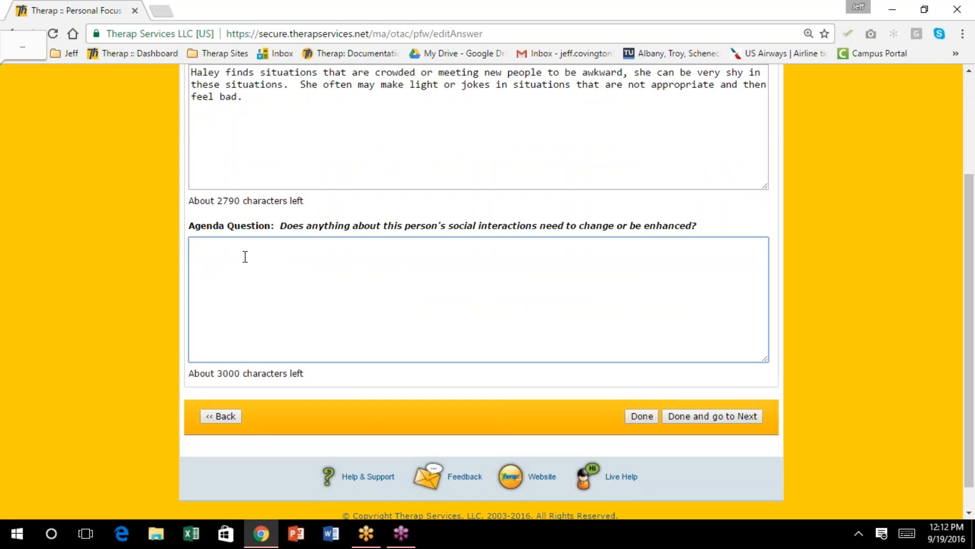
{"action": "type", "text": "Yes, Haley could use skill "}
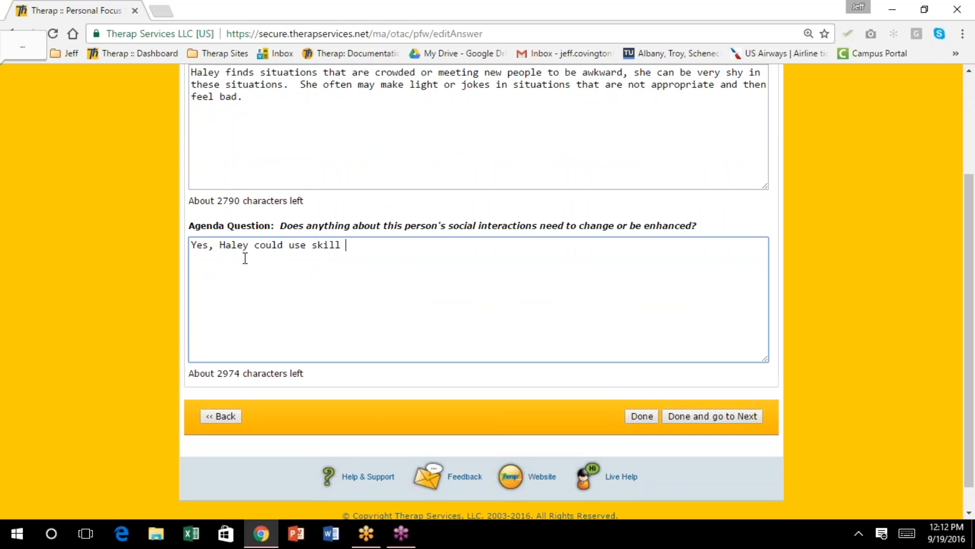
{"action": "type", "text": "development"}
{"action": "type", "text": "on "}
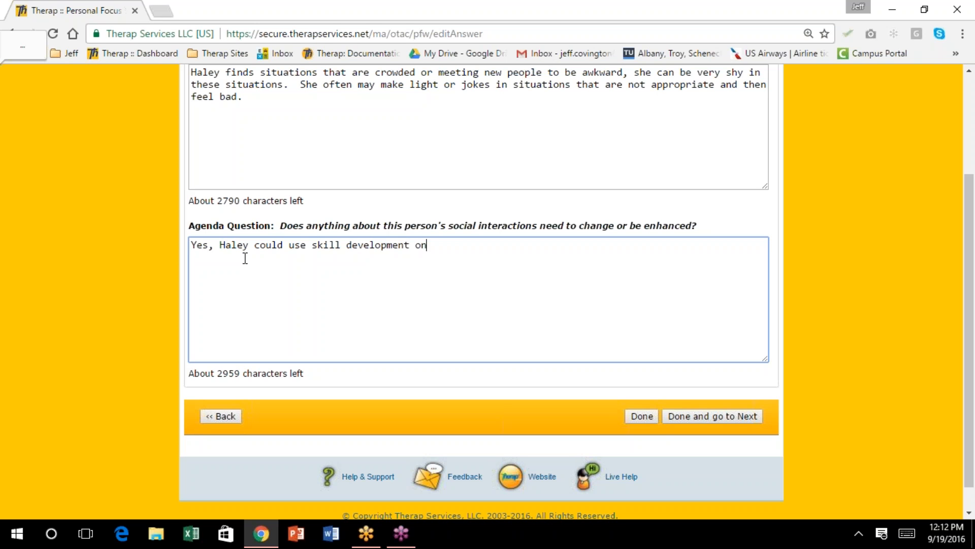
{"action": "type", "text": "not making ina"}
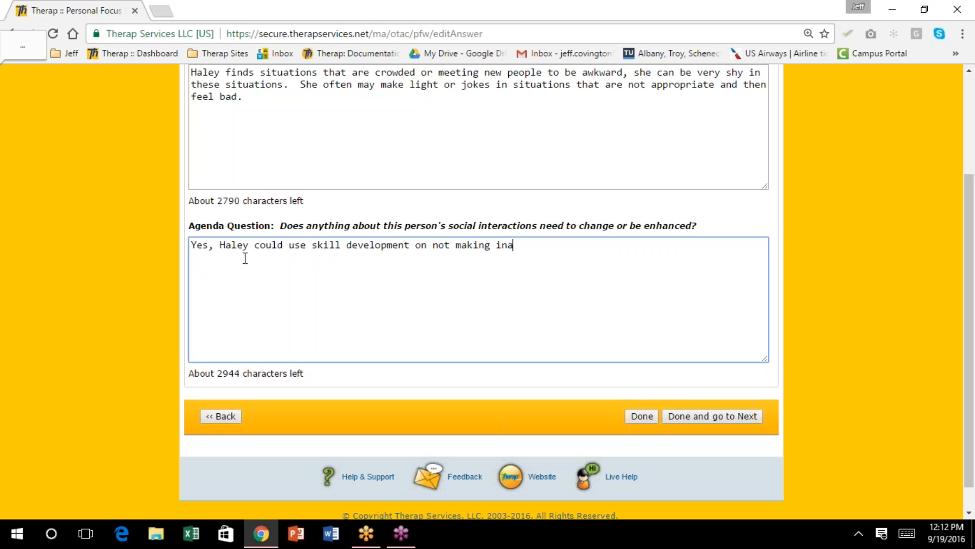
{"action": "type", "text": "ppropriate jokes."}
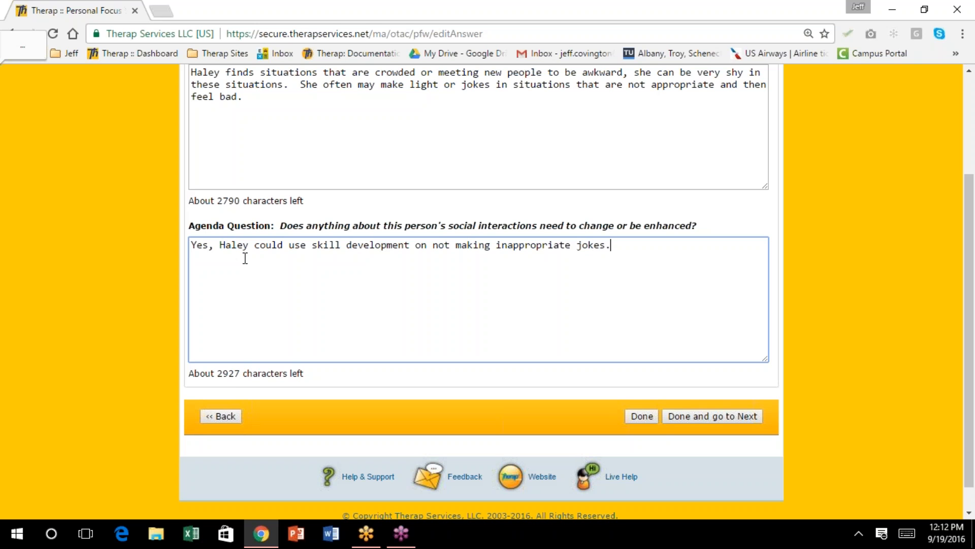
{"action": "left_click", "coordinate": [688, 414]}
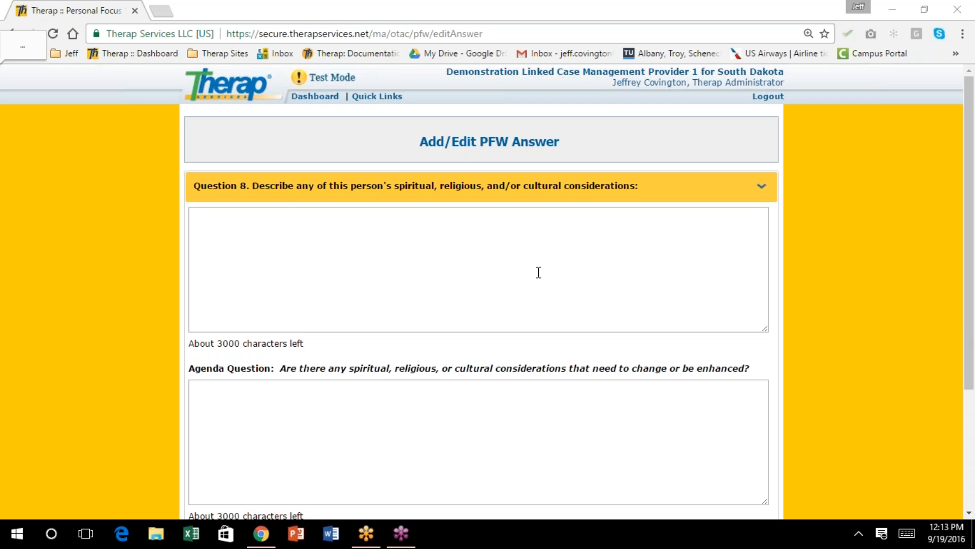
Scroll down the Question 8 page, leaving both answer boxes empty
{"action": "scroll", "coordinate": [361, 368], "scroll_direction": "down", "scroll_amount": 3}
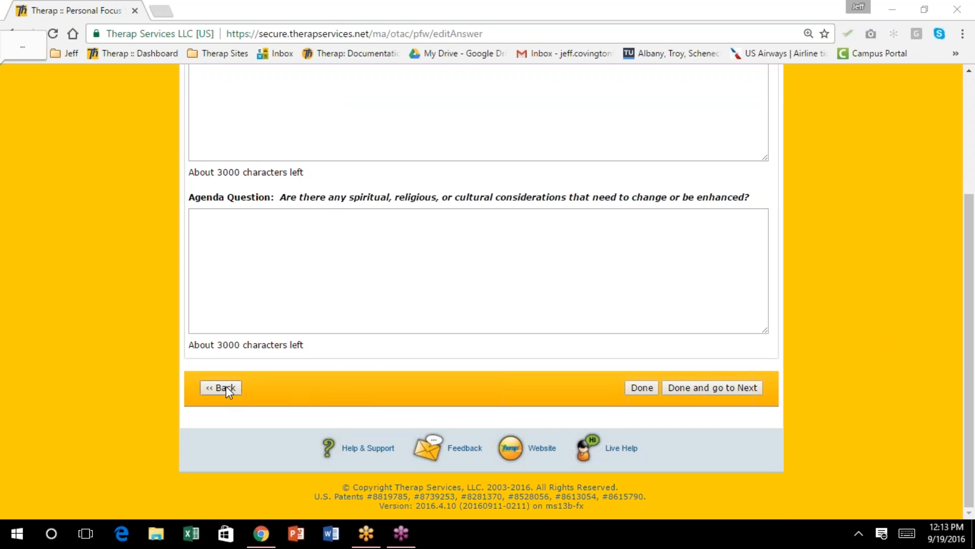
Return to the worksheet overview and scroll down to Section II's saved answers
{"action": "left_click", "coordinate": [225, 388]}
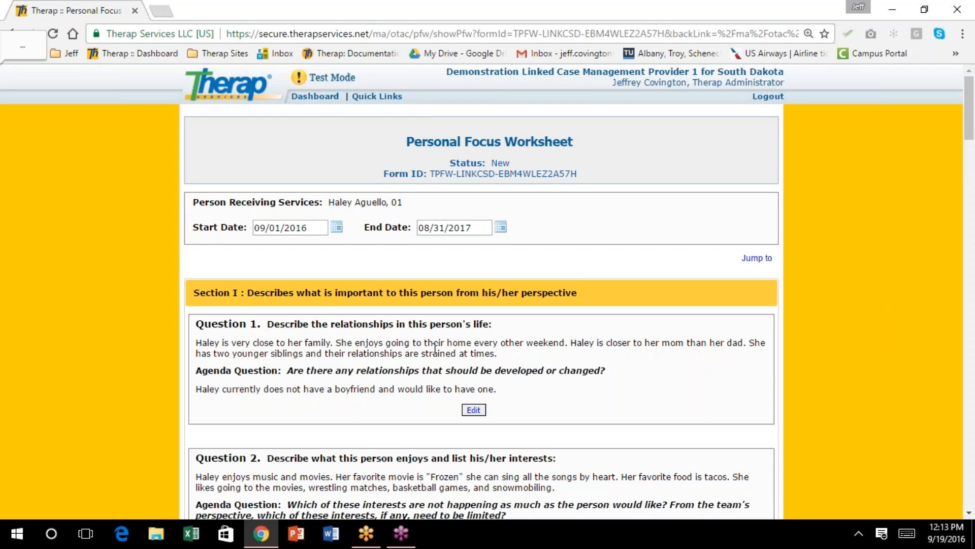
{"action": "scroll", "coordinate": [436, 349], "scroll_direction": "down", "scroll_amount": 7}
{"action": "scroll", "coordinate": [483, 289], "scroll_direction": "down", "scroll_amount": 9}
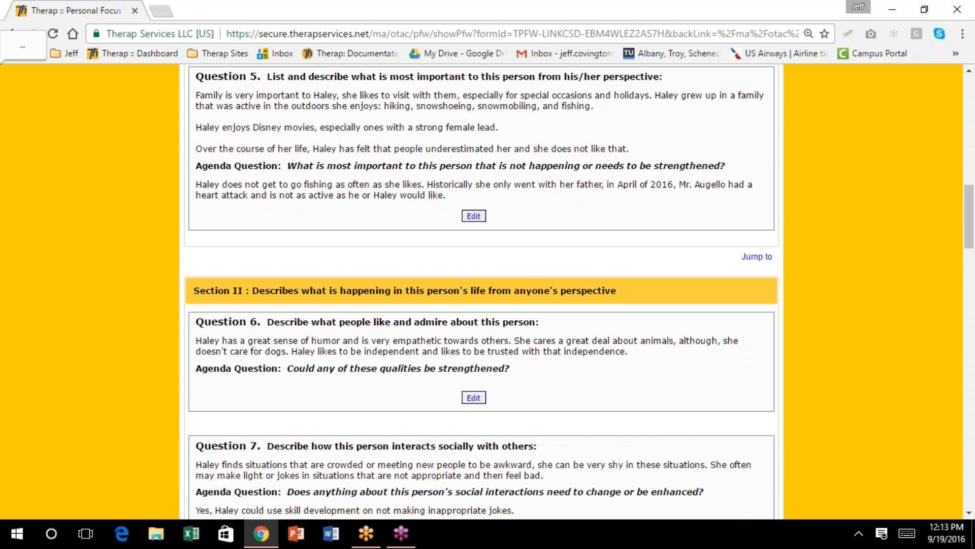
{"action": "scroll", "coordinate": [434, 355], "scroll_direction": "down", "scroll_amount": 3}
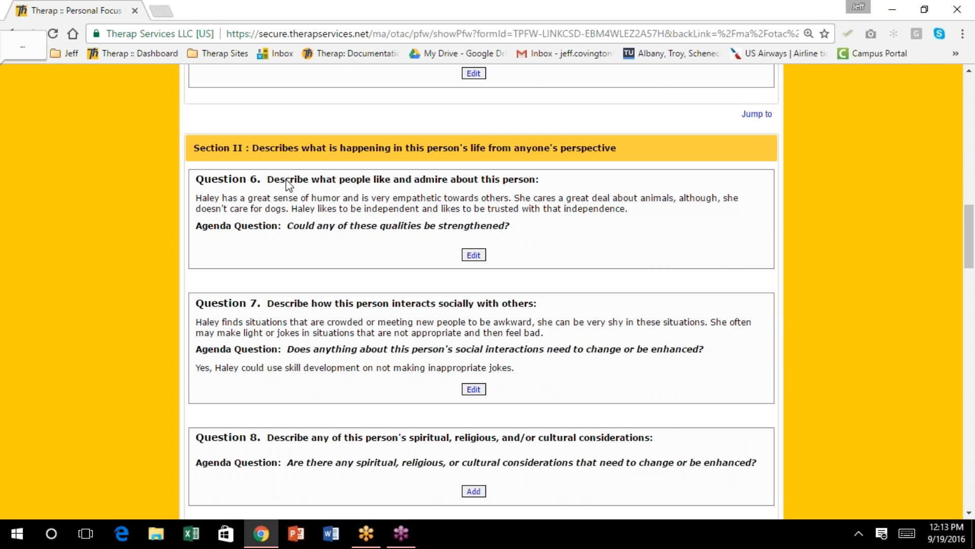
Edit Question 6's saved humor-and-independence answer and scroll down to its empty agenda box
{"action": "left_click", "coordinate": [474, 255]}
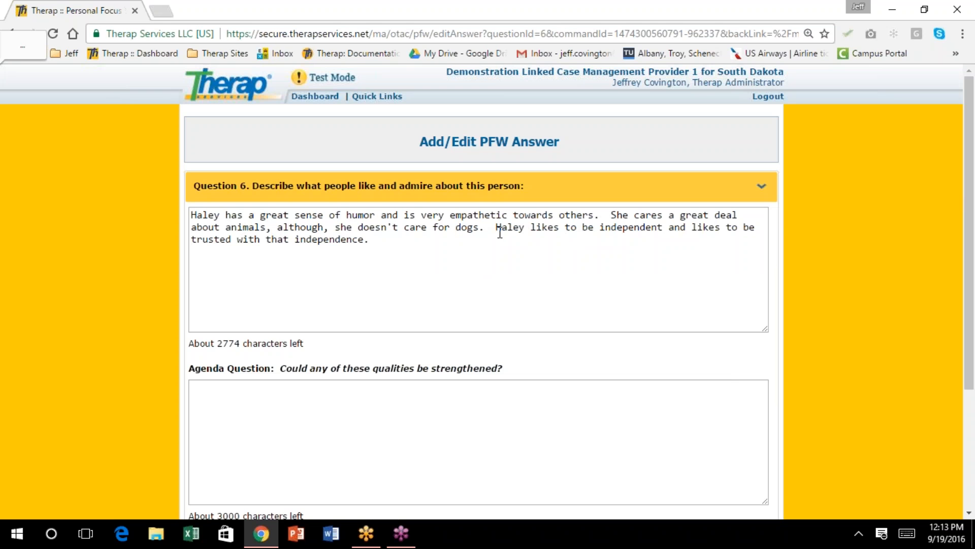
{"action": "scroll", "coordinate": [427, 302], "scroll_direction": "down", "scroll_amount": 2}
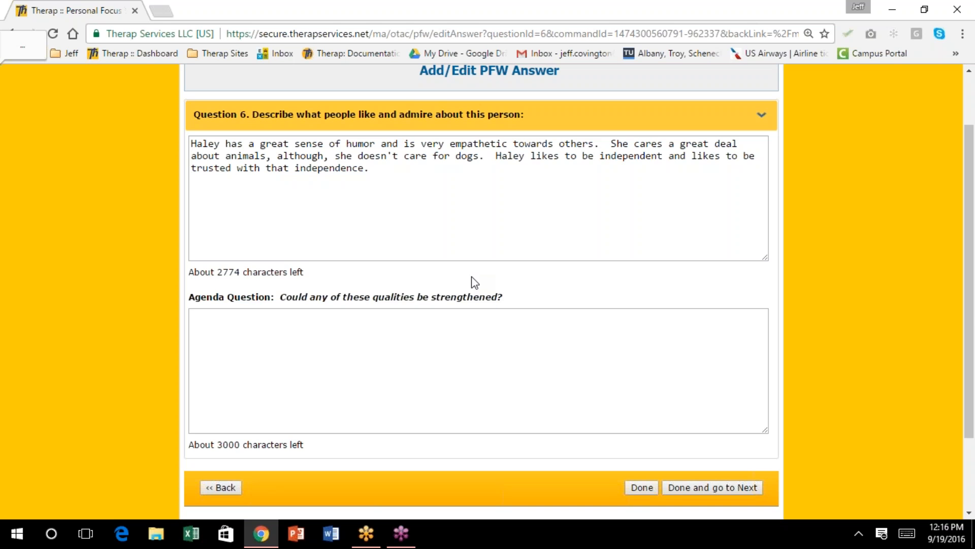
Highlight 'great deal about animals' in the Question 6 answer and save it to the worksheet
{"action": "left_click", "coordinate": [963, 305]}
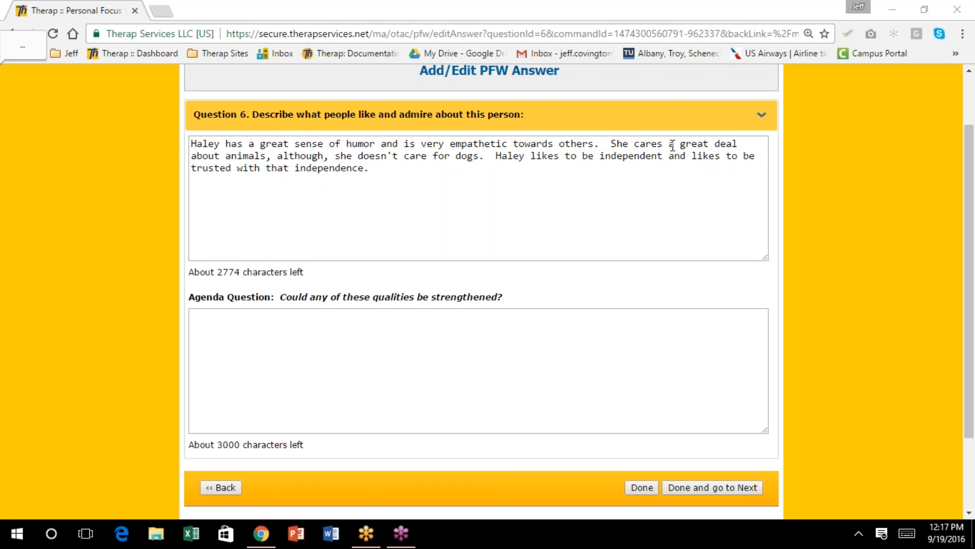
{"action": "left_click_drag", "start_coordinate": [681, 144], "coordinate": [266, 151]}
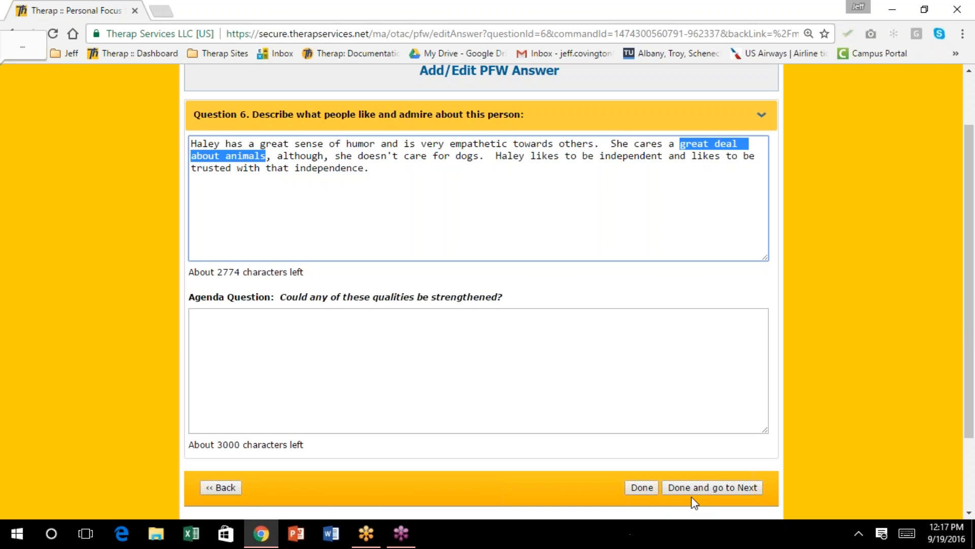
{"action": "left_click", "coordinate": [646, 487]}
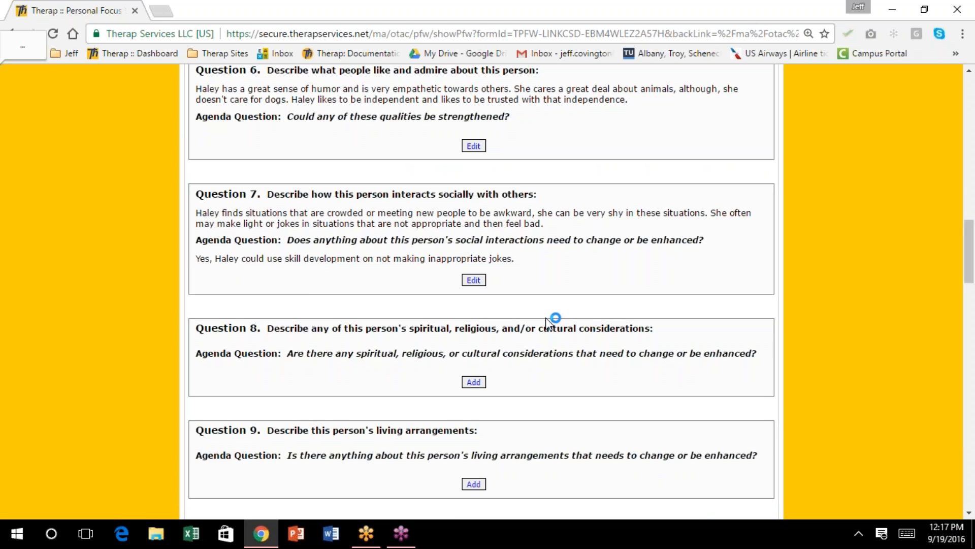
{"action": "scroll", "coordinate": [546, 318], "scroll_direction": "down", "scroll_amount": 1}
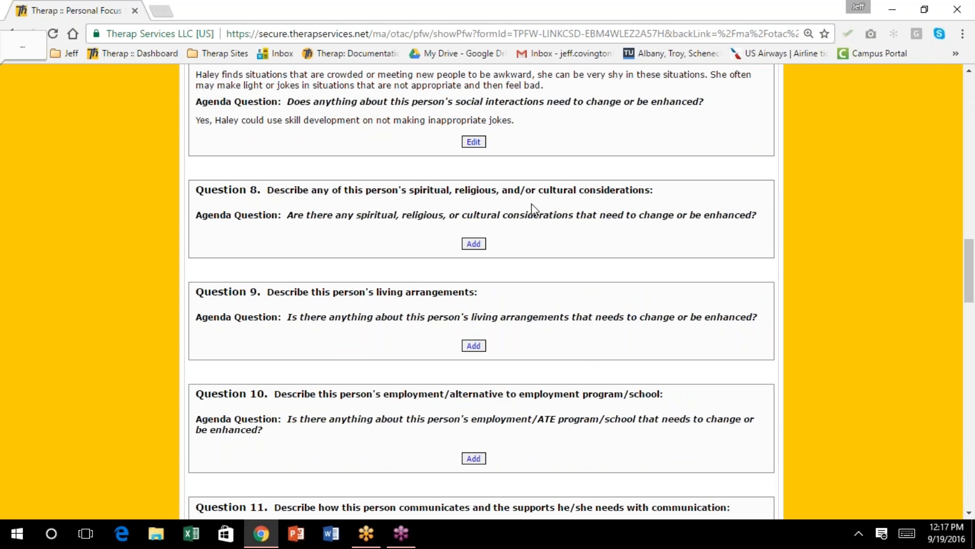
{"action": "scroll", "coordinate": [520, 192], "scroll_direction": "down", "scroll_amount": 2}
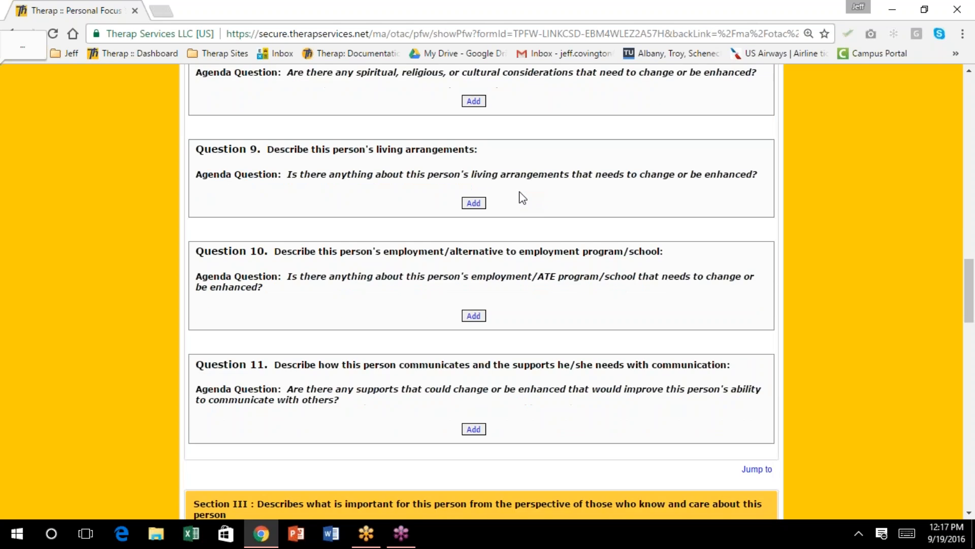
{"action": "scroll", "coordinate": [519, 192], "scroll_direction": "up", "scroll_amount": 4}
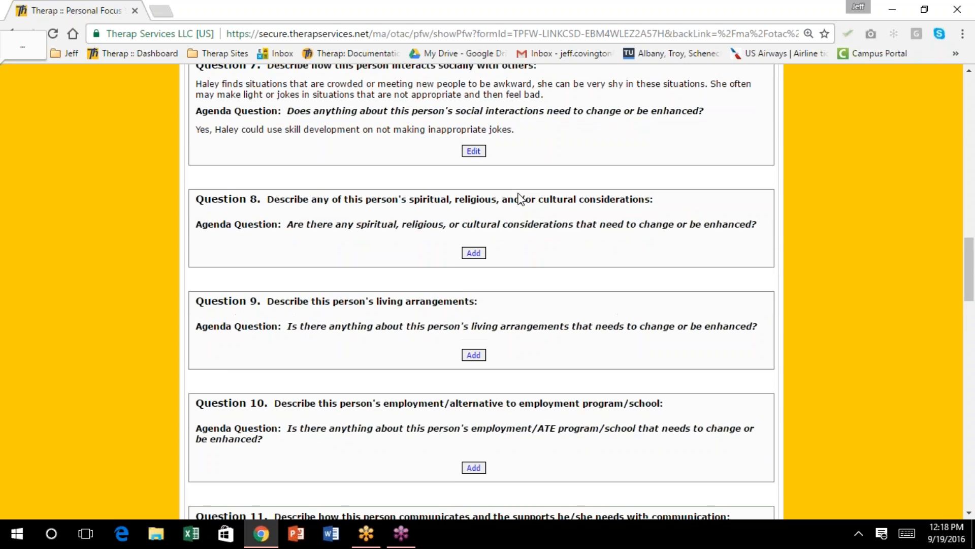
{"action": "scroll", "coordinate": [521, 198], "scroll_direction": "down", "scroll_amount": 1}
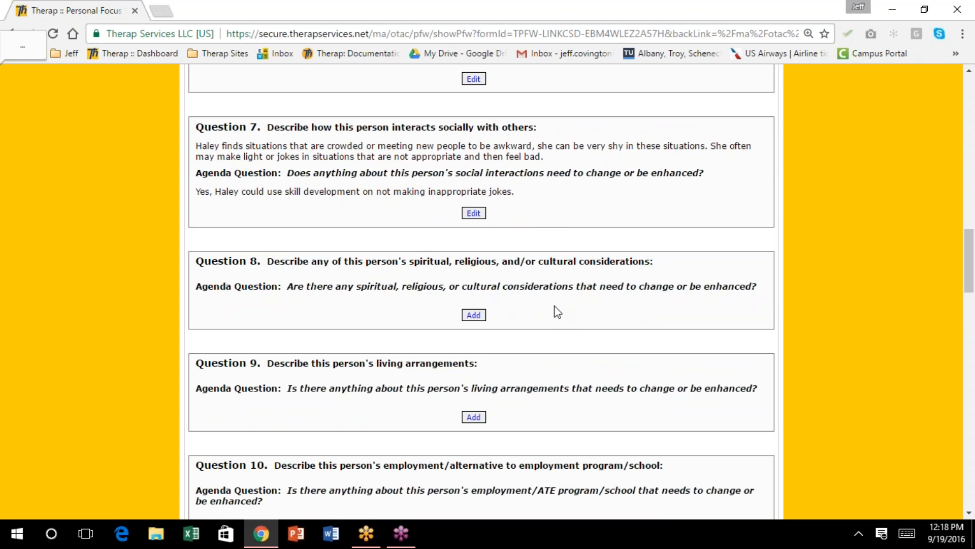
{"action": "scroll", "coordinate": [558, 312], "scroll_direction": "down", "scroll_amount": 1}
{"action": "scroll", "coordinate": [553, 305], "scroll_direction": "down", "scroll_amount": 1}
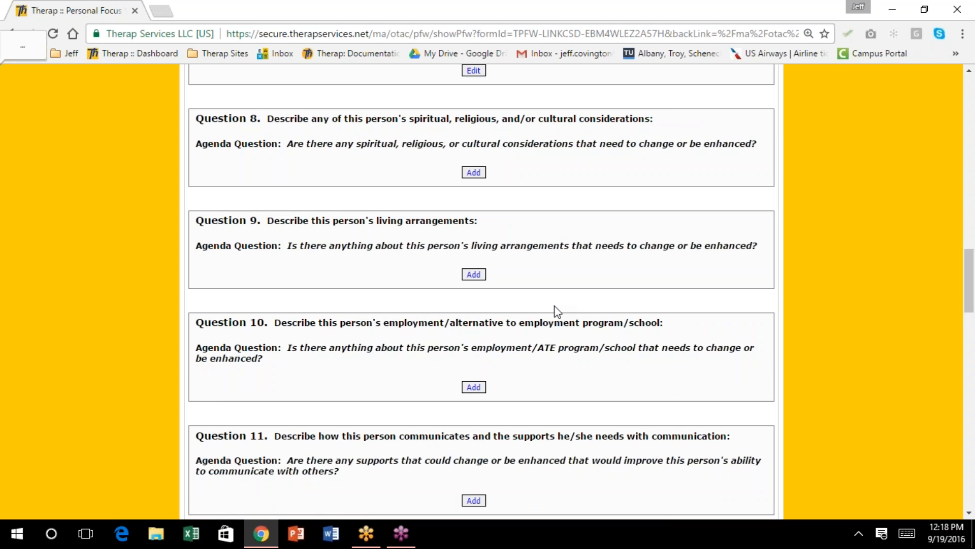
{"action": "scroll", "coordinate": [554, 307], "scroll_direction": "down", "scroll_amount": 1}
{"action": "scroll", "coordinate": [553, 308], "scroll_direction": "down", "scroll_amount": 1}
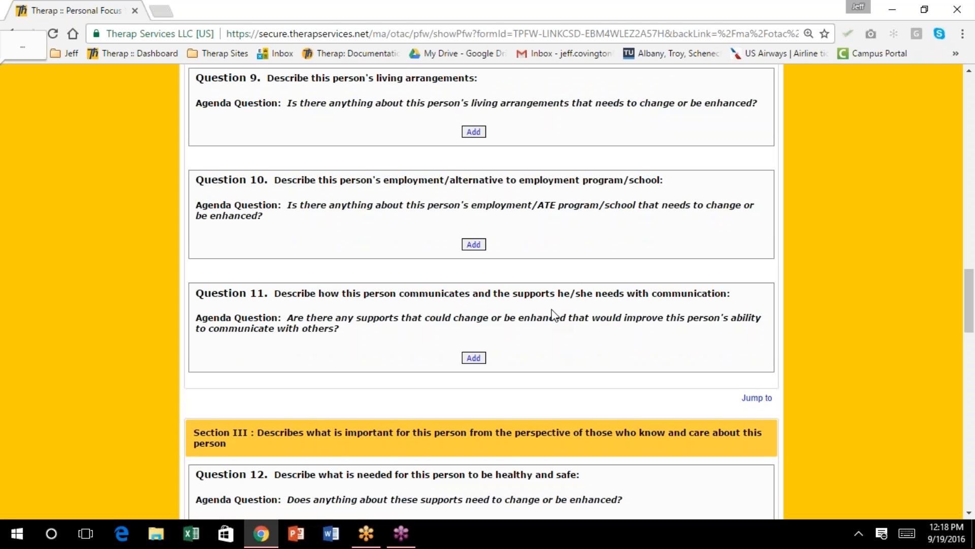
{"action": "scroll", "coordinate": [554, 315], "scroll_direction": "down", "scroll_amount": 1}
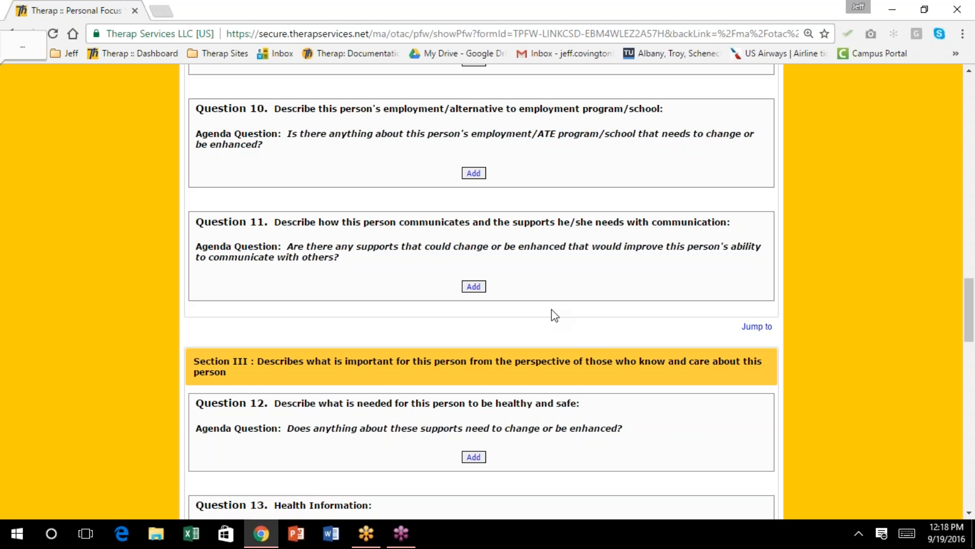
{"action": "scroll", "coordinate": [553, 315], "scroll_direction": "down", "scroll_amount": 1}
{"action": "scroll", "coordinate": [554, 315], "scroll_direction": "up", "scroll_amount": 4}
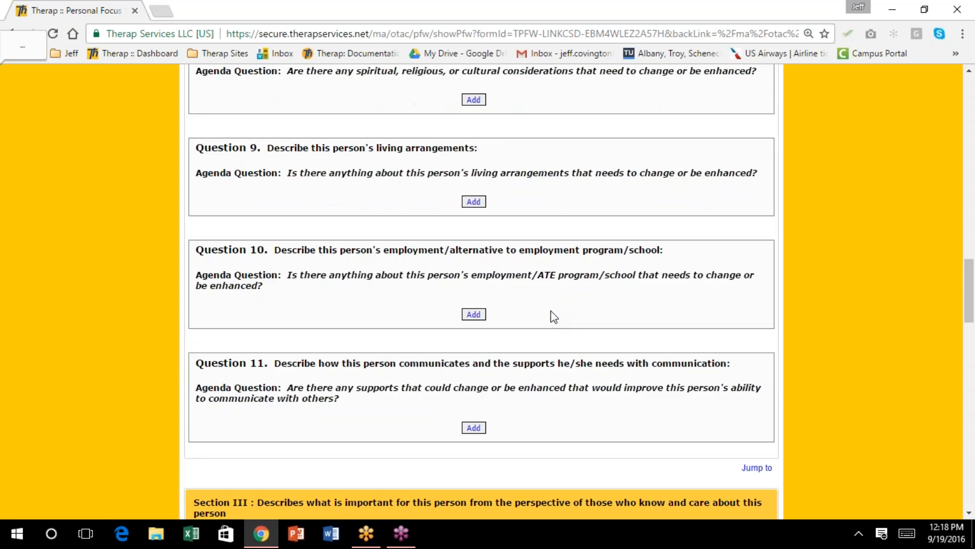
{"action": "scroll", "coordinate": [551, 310], "scroll_direction": "up", "scroll_amount": 2}
{"action": "scroll", "coordinate": [551, 310], "scroll_direction": "up", "scroll_amount": 1}
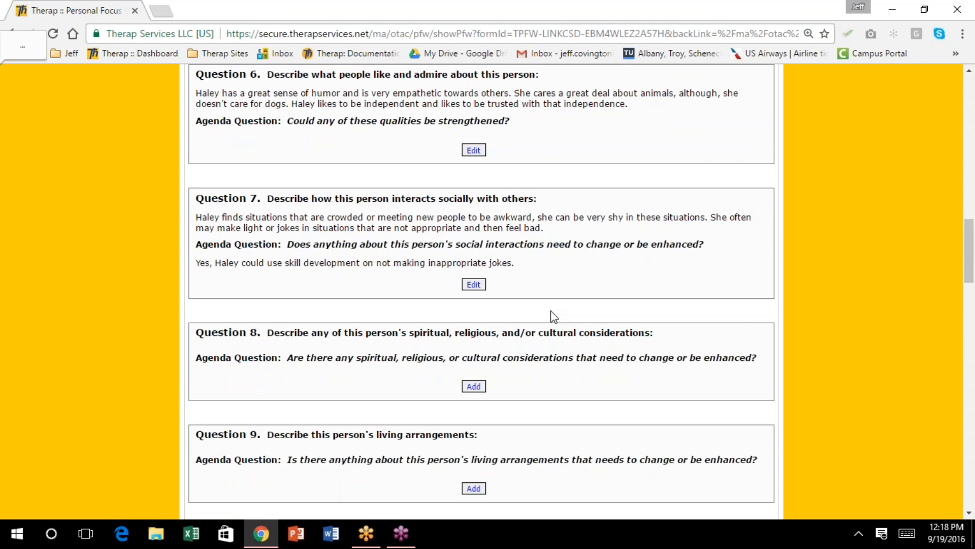
{"action": "scroll", "coordinate": [551, 312], "scroll_direction": "down", "scroll_amount": 3}
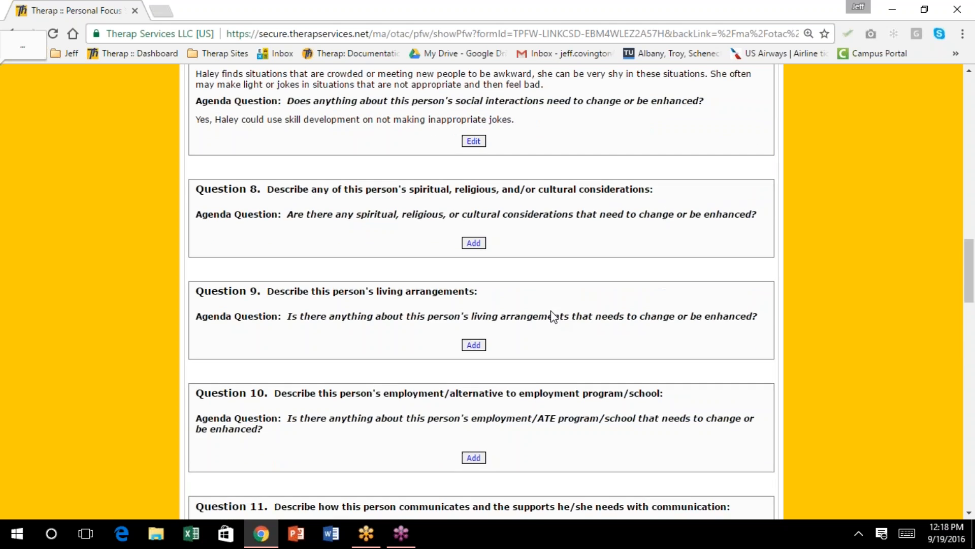
{"action": "scroll", "coordinate": [551, 315], "scroll_direction": "down", "scroll_amount": 3}
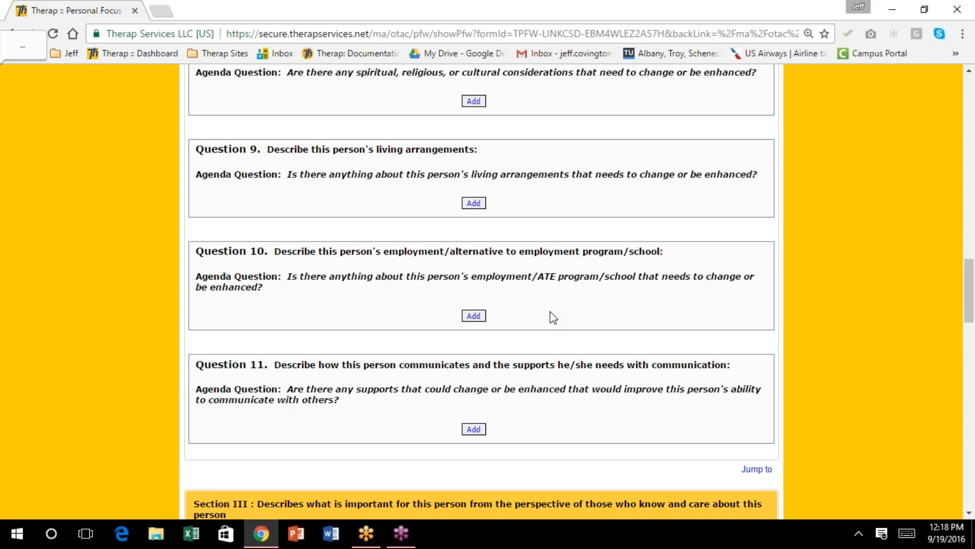
{"action": "scroll", "coordinate": [553, 318], "scroll_direction": "down", "scroll_amount": 1}
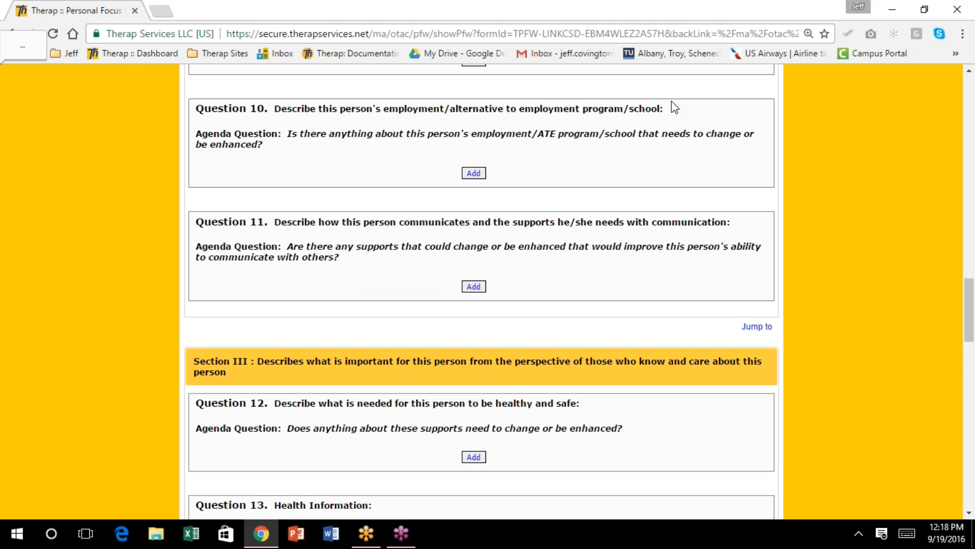
Answer Question 10: she attends a disliked day program; agenda response says she'd like employment
{"action": "left_click", "coordinate": [477, 174]}
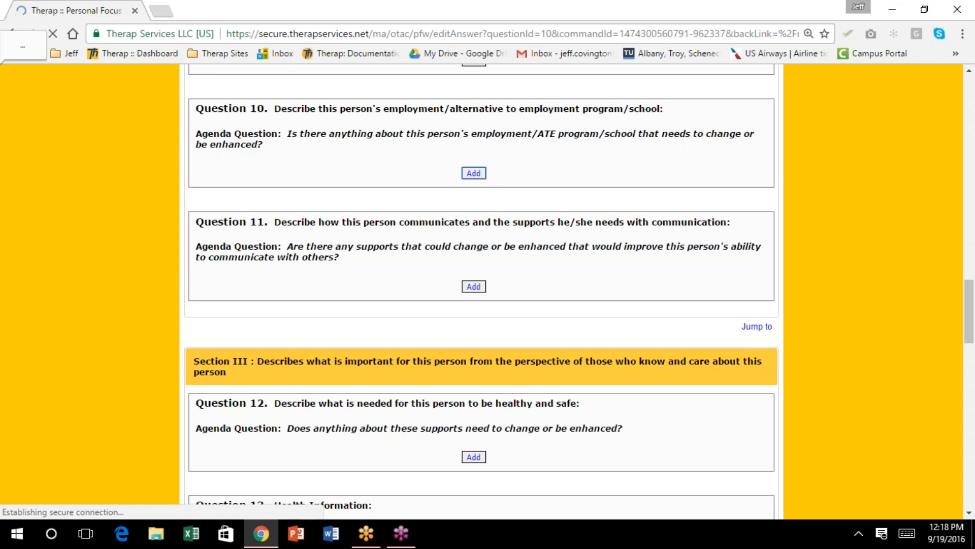
{"action": "left_click", "coordinate": [225, 231]}
{"action": "type", "text": "H"}
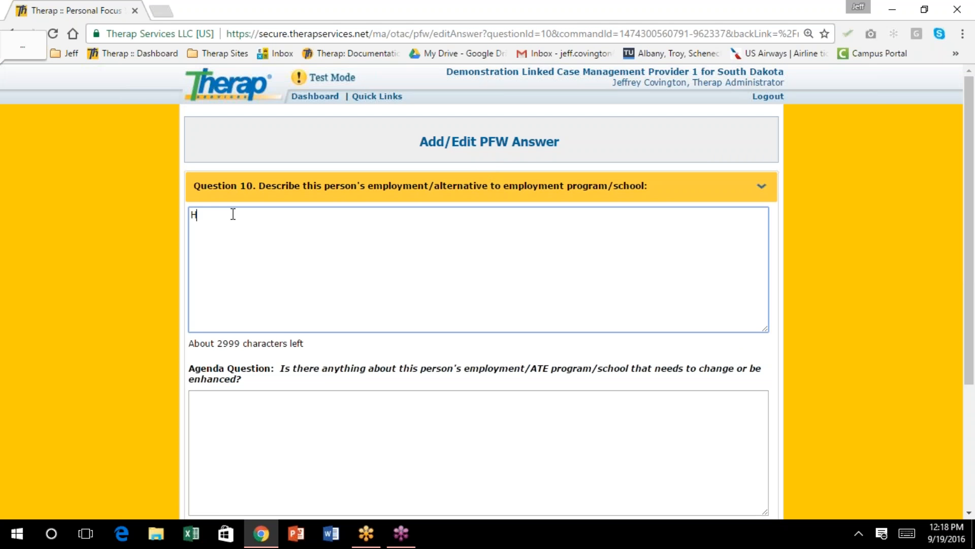
{"action": "type", "text": "aley goes to a traditi"}
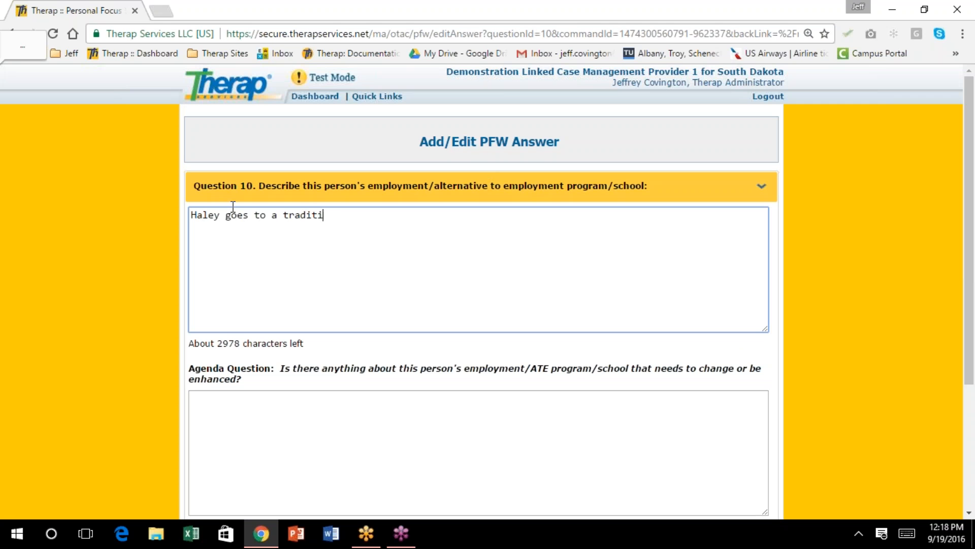
{"action": "type", "text": "onal day progra"}
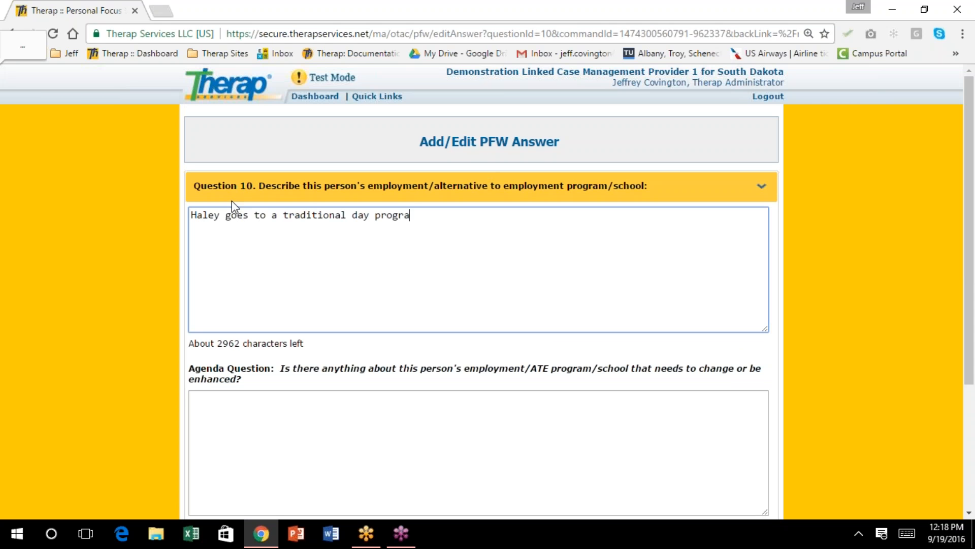
{"action": "type", "text": "m.  She doesn't particularly e"}
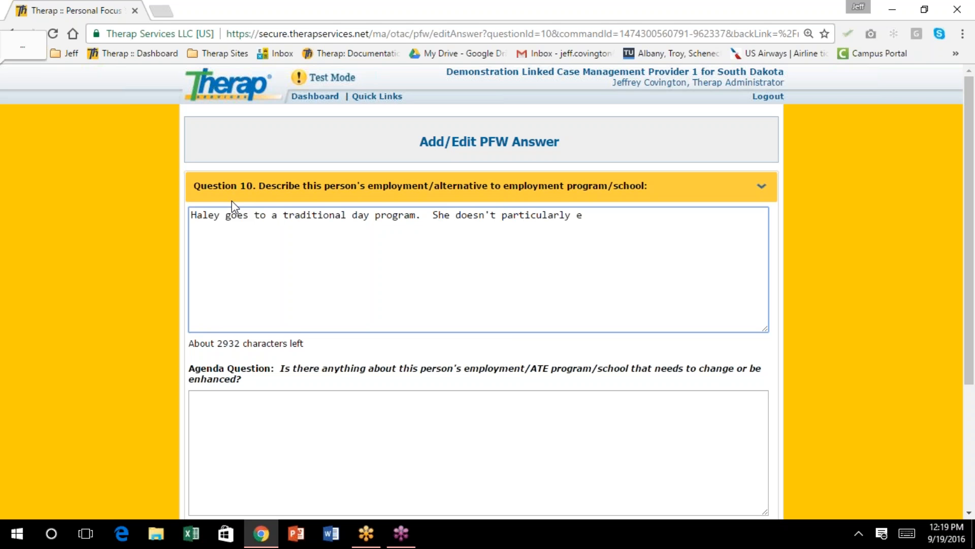
{"action": "type", "text": "njoy it.  She is interested "}
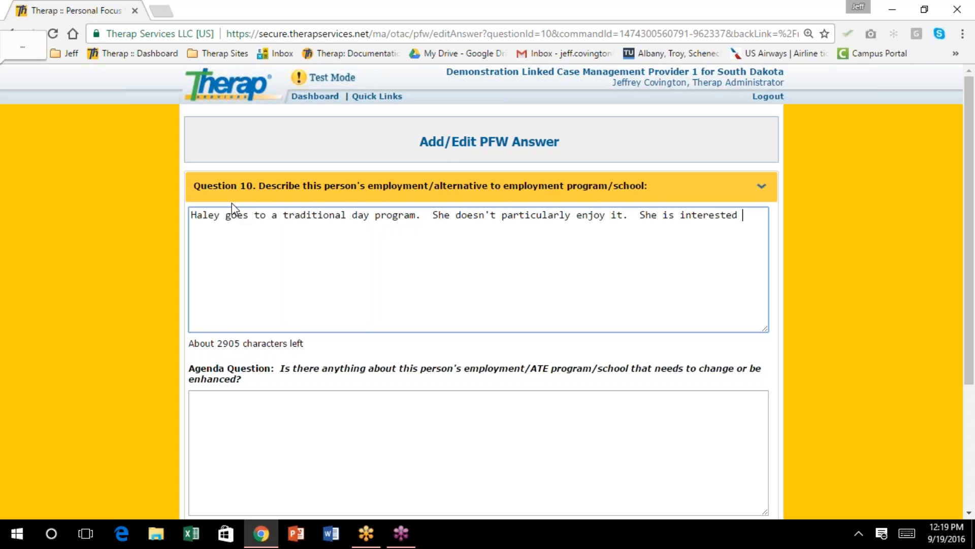
{"action": "type", "text": "in employment."}
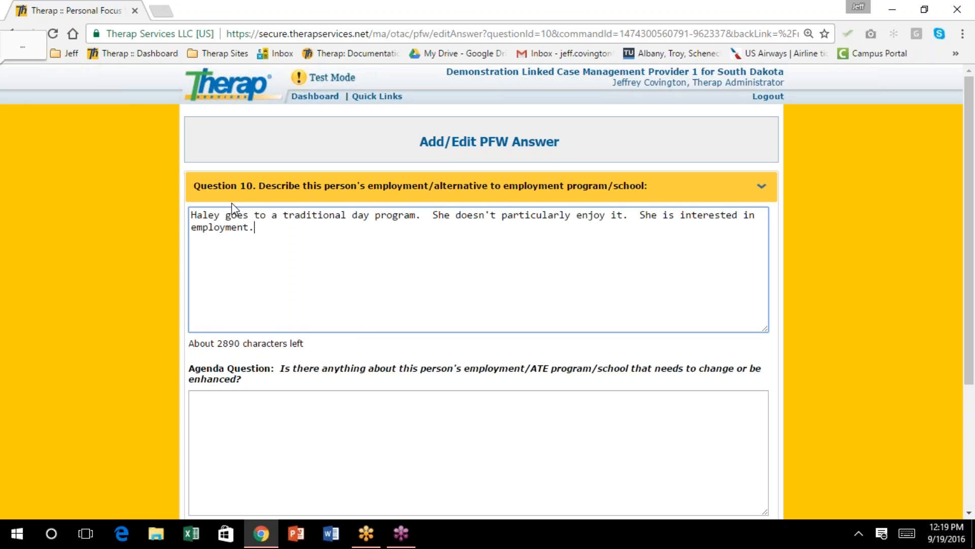
{"action": "scroll", "coordinate": [380, 293], "scroll_direction": "down", "scroll_amount": 2}
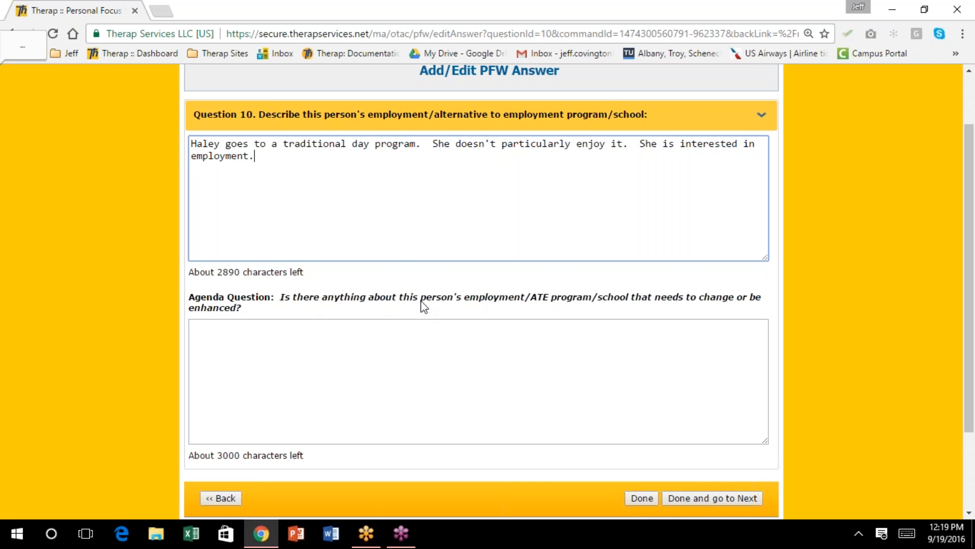
{"action": "left_click", "coordinate": [268, 349]}
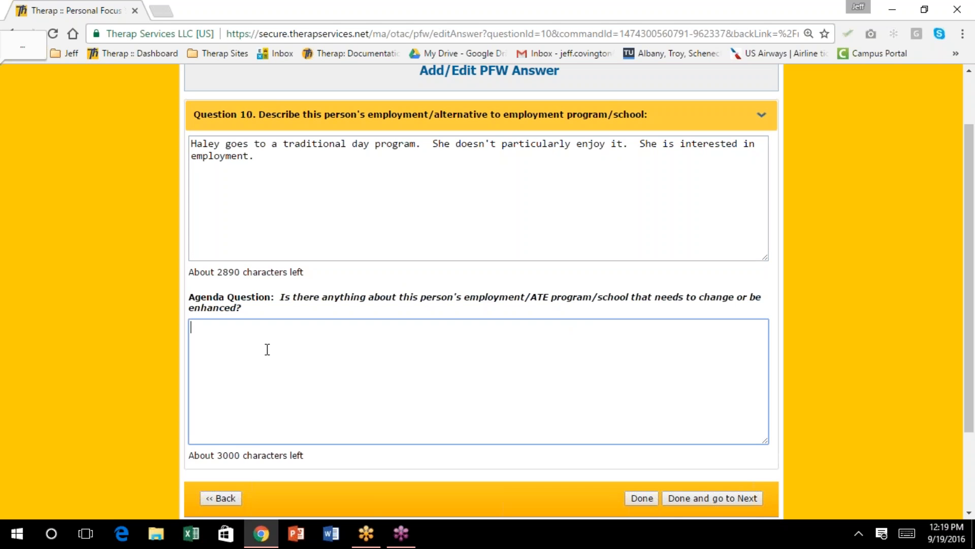
{"action": "type", "text": "Hale"}
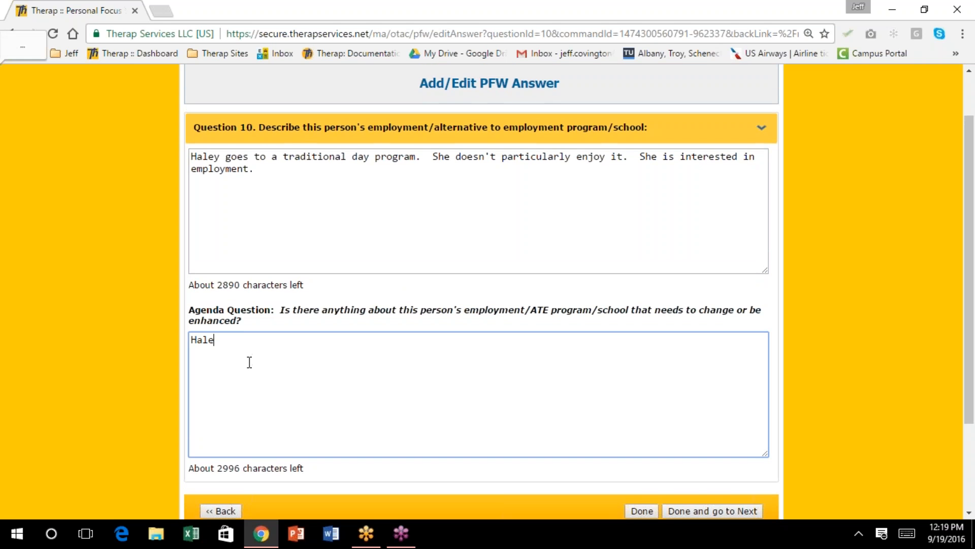
{"action": "type", "text": "y would like to be"}
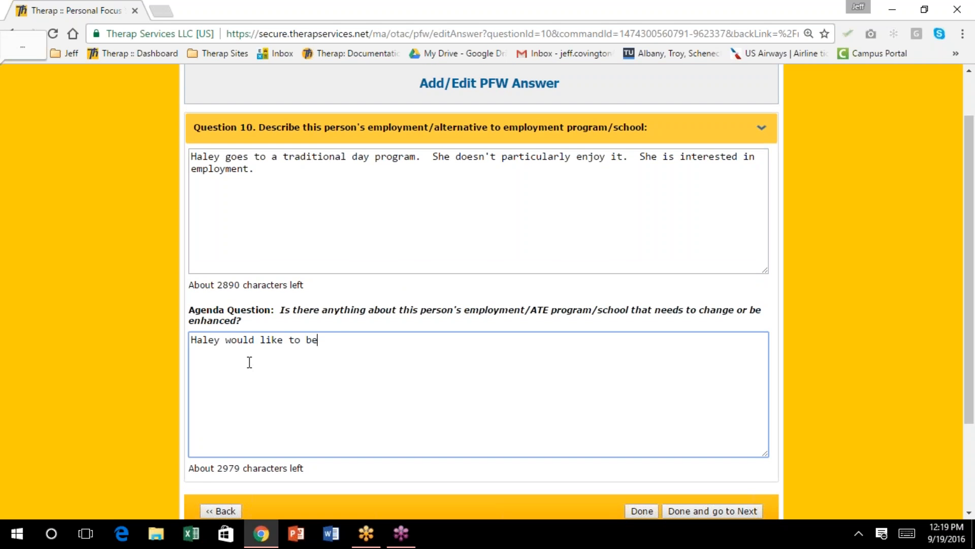
{"action": "type", "text": " employed."}
{"action": "scroll", "coordinate": [249, 362], "scroll_direction": "down", "scroll_amount": 3}
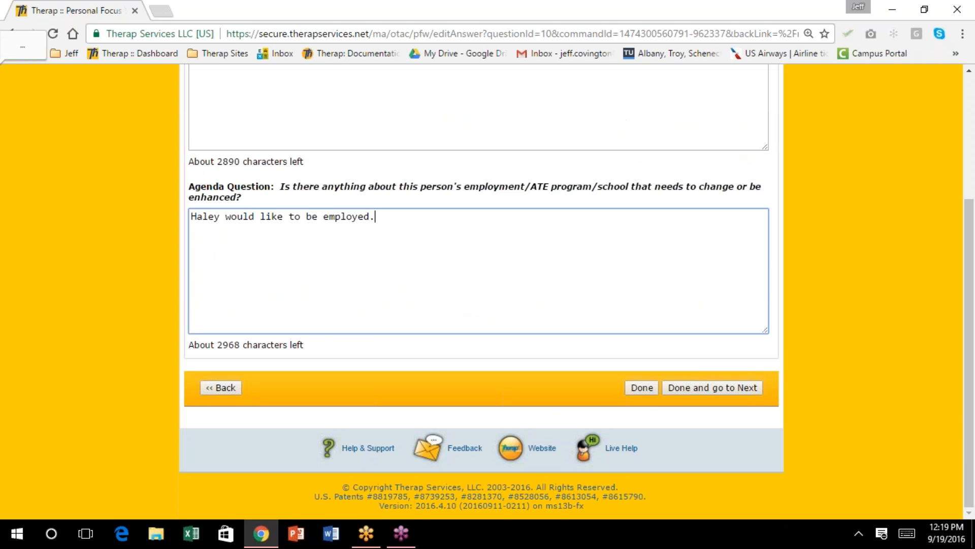
{"action": "left_click", "coordinate": [636, 389]}
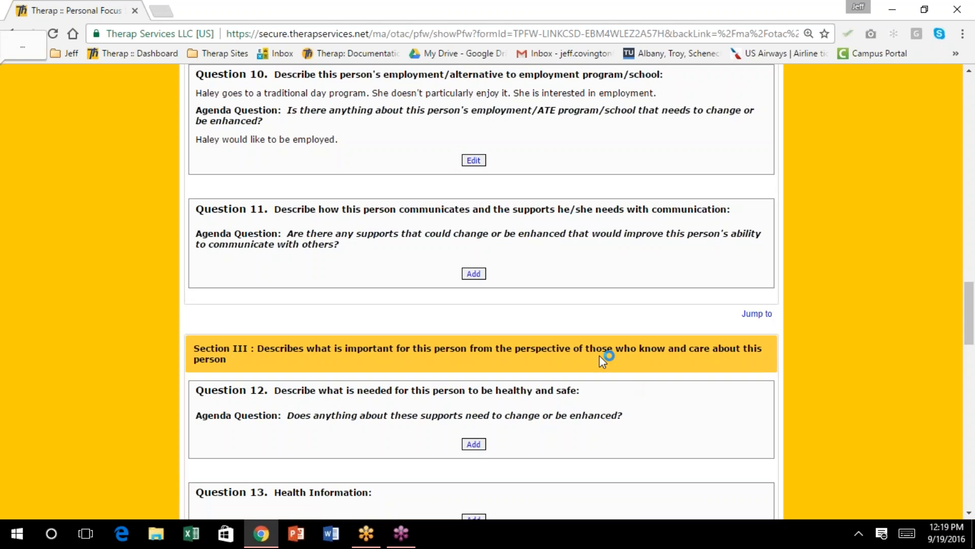
Scroll down the worksheet and open the empty answer page for Question 13, Health Information
{"action": "scroll", "coordinate": [541, 325], "scroll_direction": "down", "scroll_amount": 3}
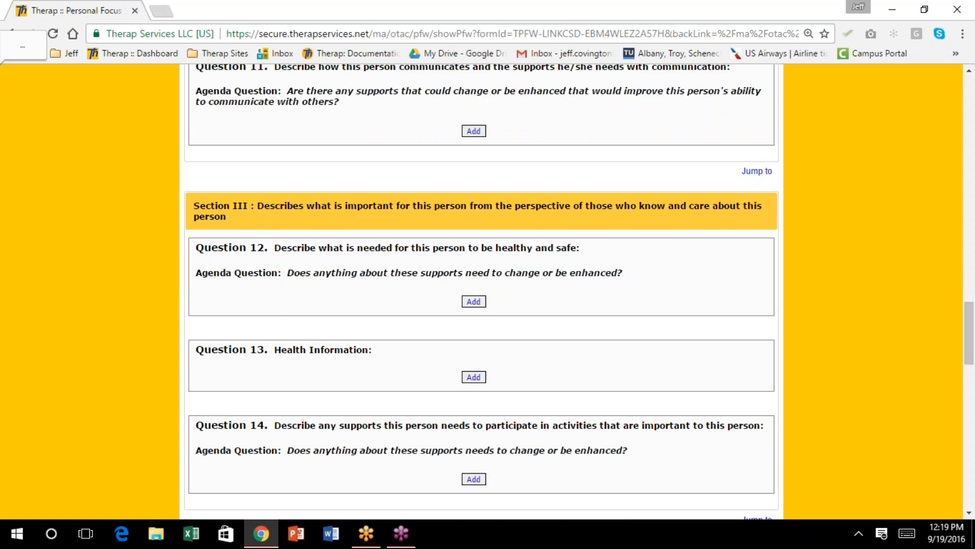
{"action": "scroll", "coordinate": [540, 333], "scroll_direction": "down", "scroll_amount": 3}
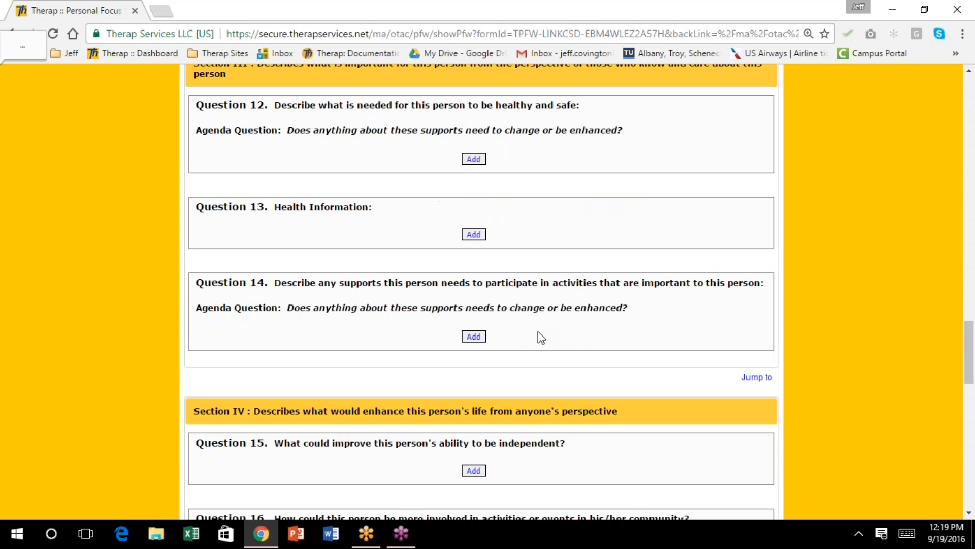
{"action": "scroll", "coordinate": [539, 338], "scroll_direction": "down", "scroll_amount": 2}
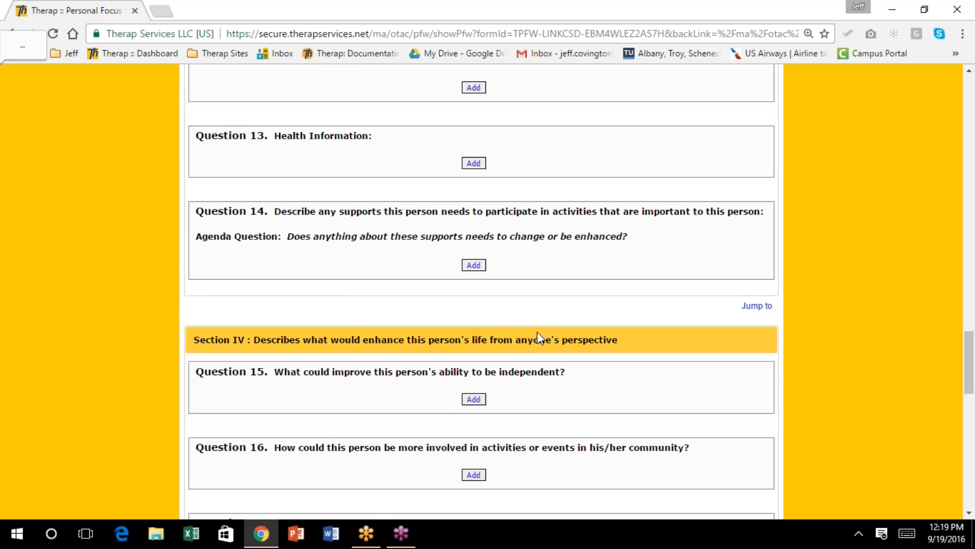
{"action": "scroll", "coordinate": [537, 333], "scroll_direction": "down", "scroll_amount": 5}
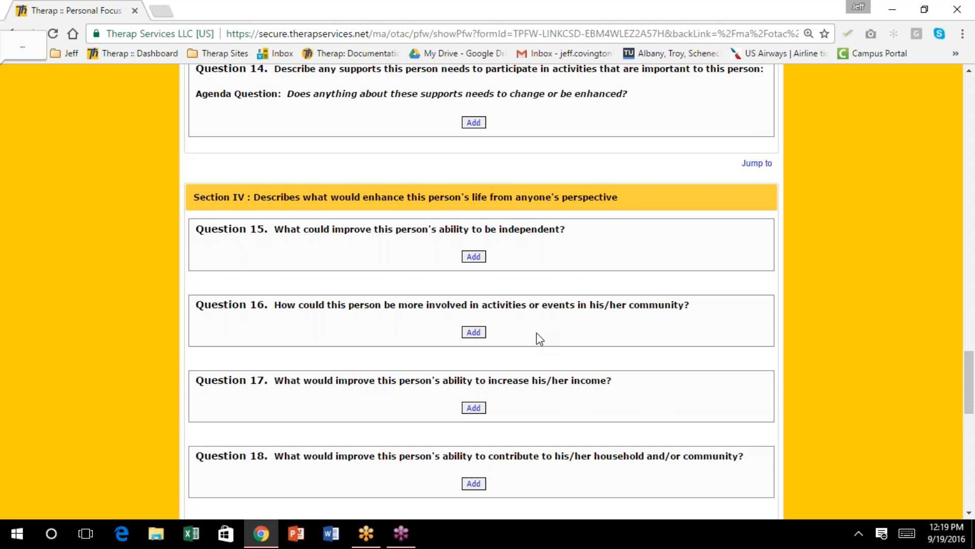
{"action": "scroll", "coordinate": [540, 339], "scroll_direction": "down", "scroll_amount": 5}
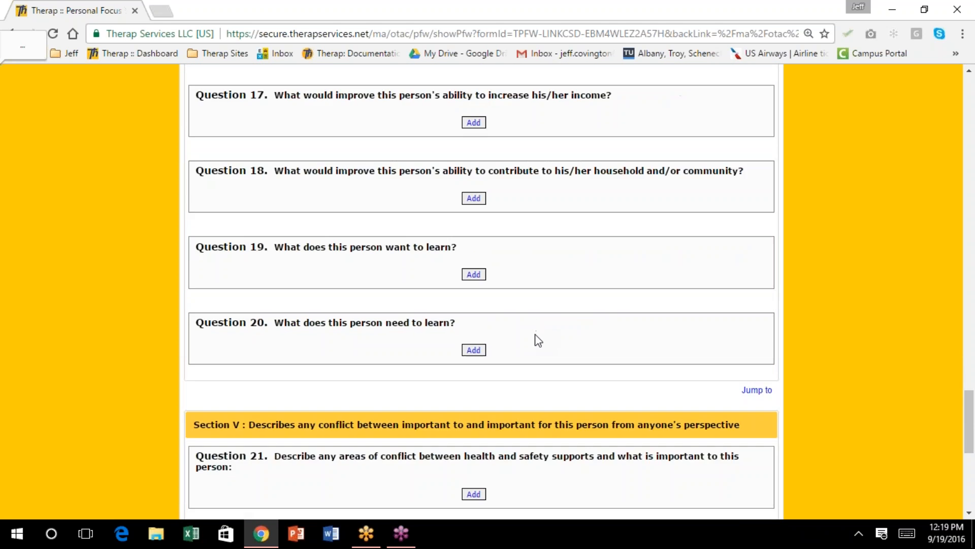
{"action": "scroll", "coordinate": [538, 340], "scroll_direction": "up", "scroll_amount": 9}
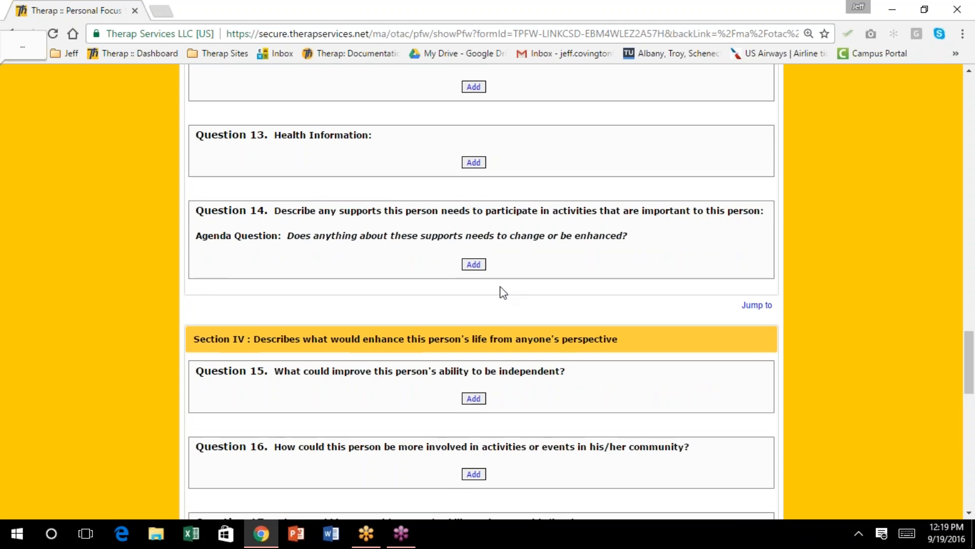
{"action": "scroll", "coordinate": [503, 324], "scroll_direction": "down", "scroll_amount": 2}
{"action": "scroll", "coordinate": [487, 342], "scroll_direction": "up", "scroll_amount": 3}
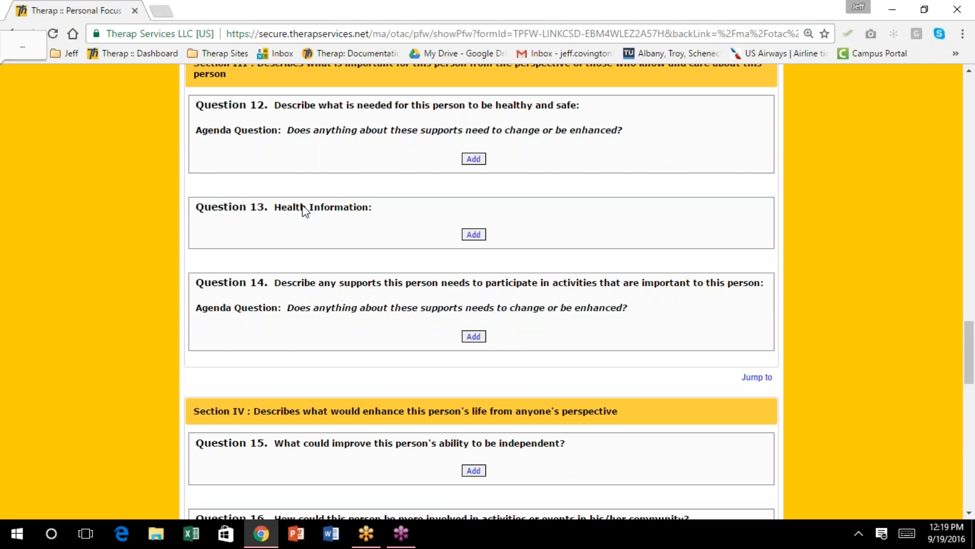
{"action": "left_click", "coordinate": [474, 236]}
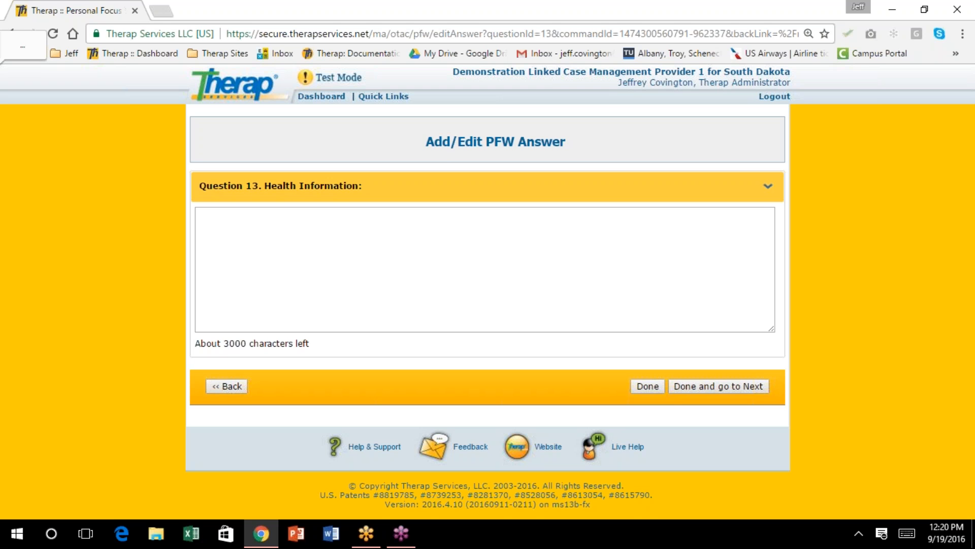
Enter her Autism and Borderline Personality Disorder diagnoses and diet-related chronic constipation as the Health Information answer
{"action": "left_click", "coordinate": [247, 221]}
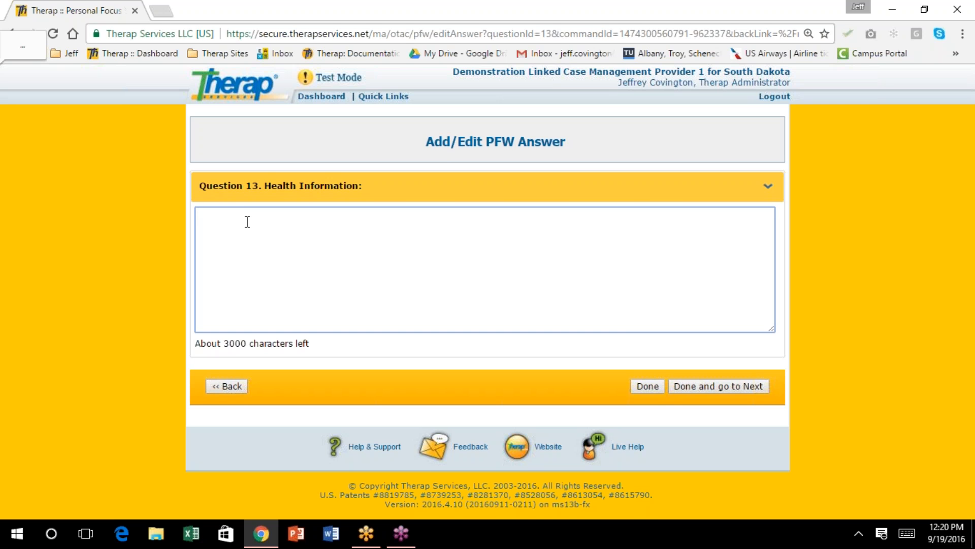
{"action": "type", "text": "Haley has a diagnosis of"}
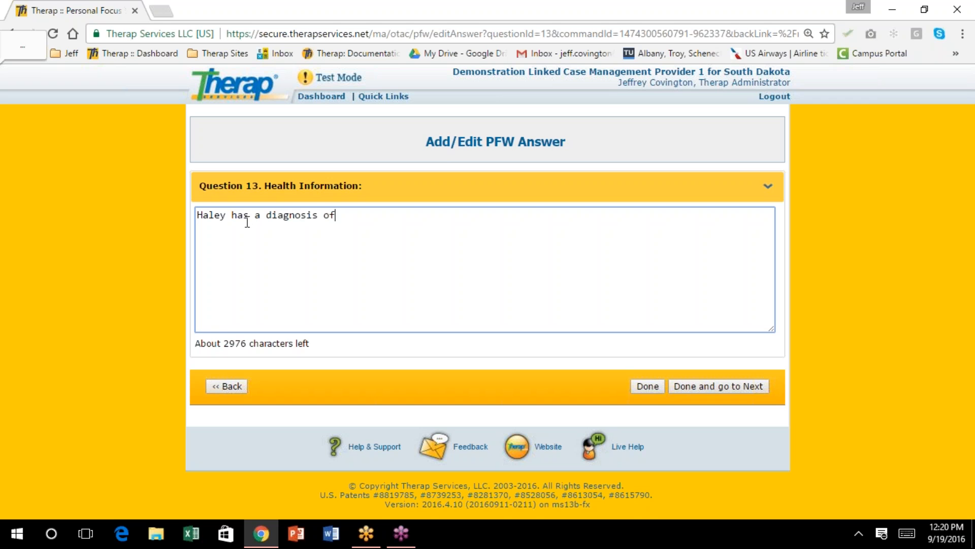
{"action": "type", "text": " Autism and Bord"}
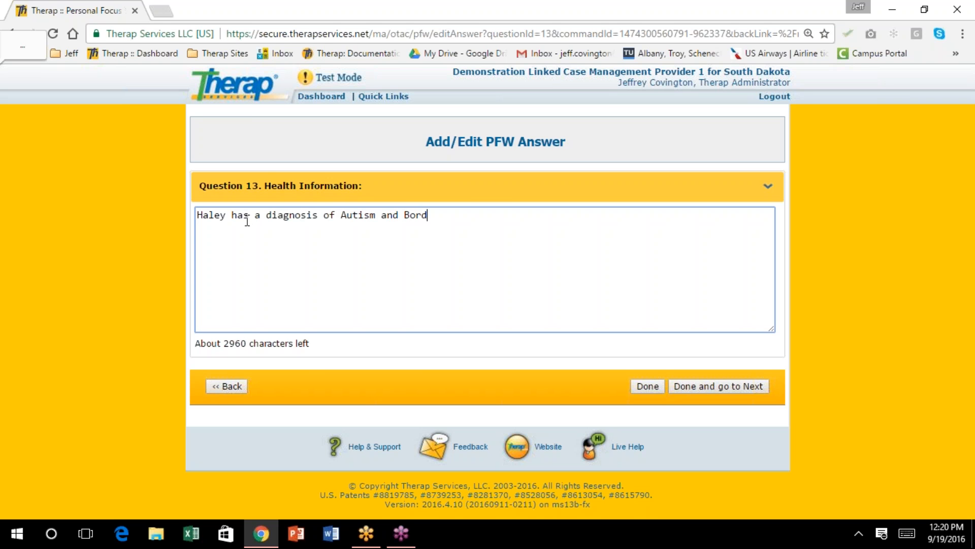
{"action": "type", "text": "erline Personality D"}
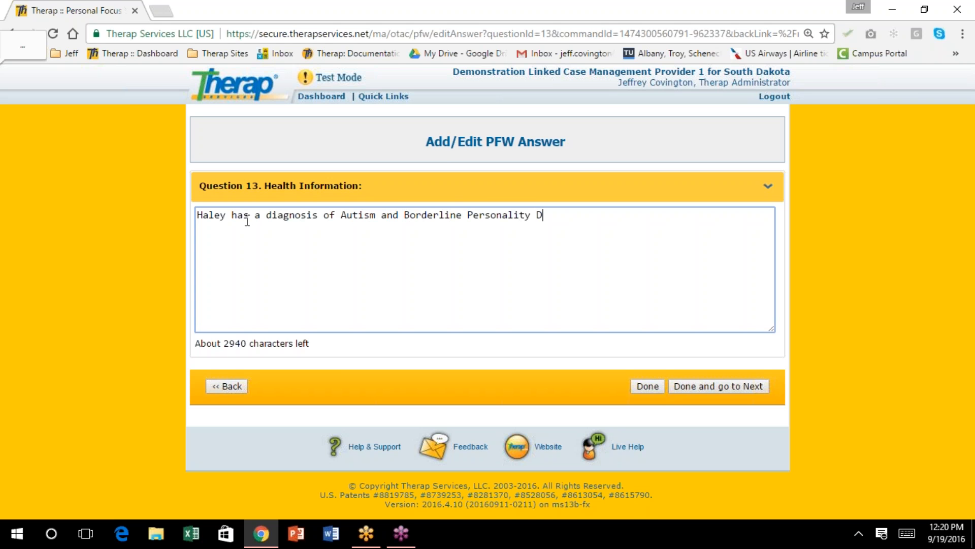
{"action": "type", "text": "isorder.  Due to her diet, she s"}
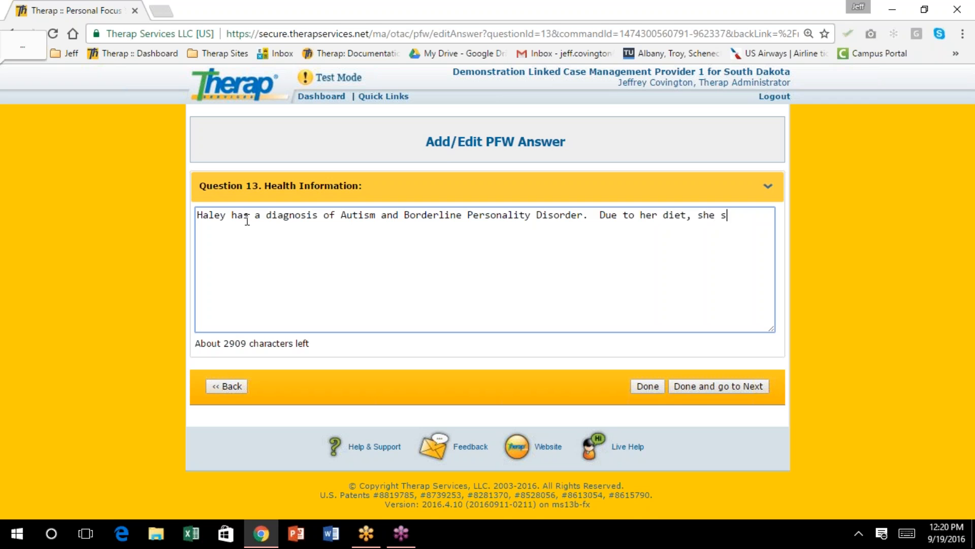
{"action": "type", "text": "uffers from chronic co"}
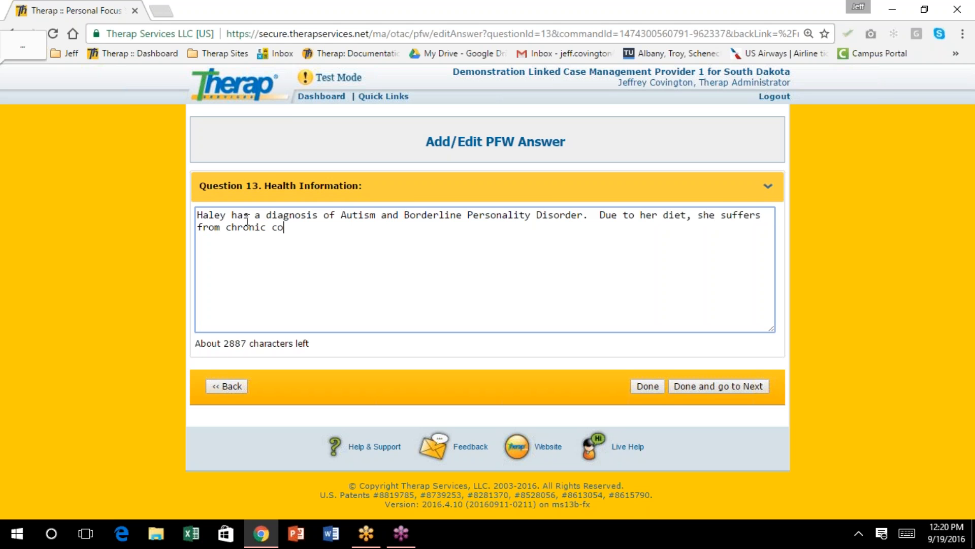
{"action": "type", "text": "nstipation."}
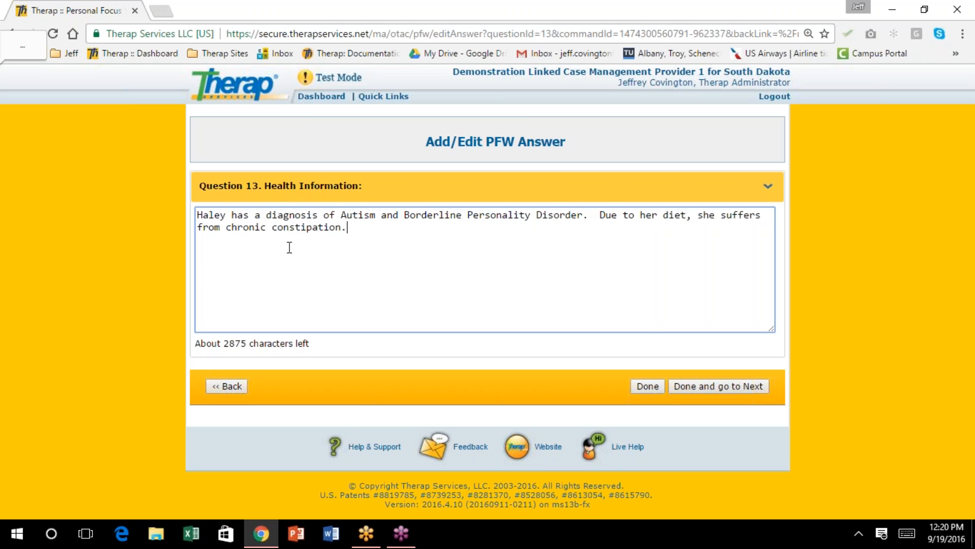
Save the Question 13 answer and open the empty Question 15 answer page on independence
{"action": "left_click", "coordinate": [645, 387]}
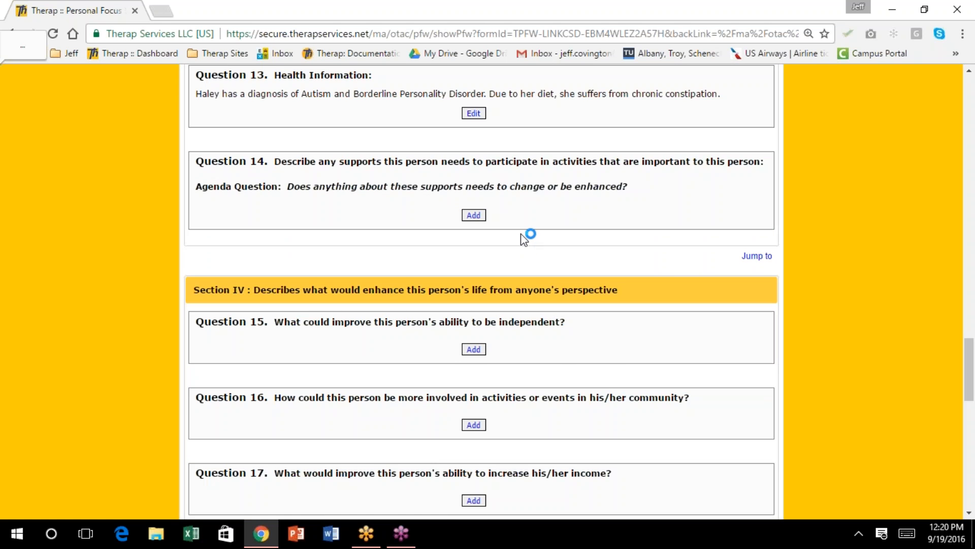
{"action": "scroll", "coordinate": [524, 239], "scroll_direction": "down", "scroll_amount": 2}
{"action": "scroll", "coordinate": [523, 240], "scroll_direction": "down", "scroll_amount": 2}
{"action": "scroll", "coordinate": [523, 241], "scroll_direction": "down", "scroll_amount": 6}
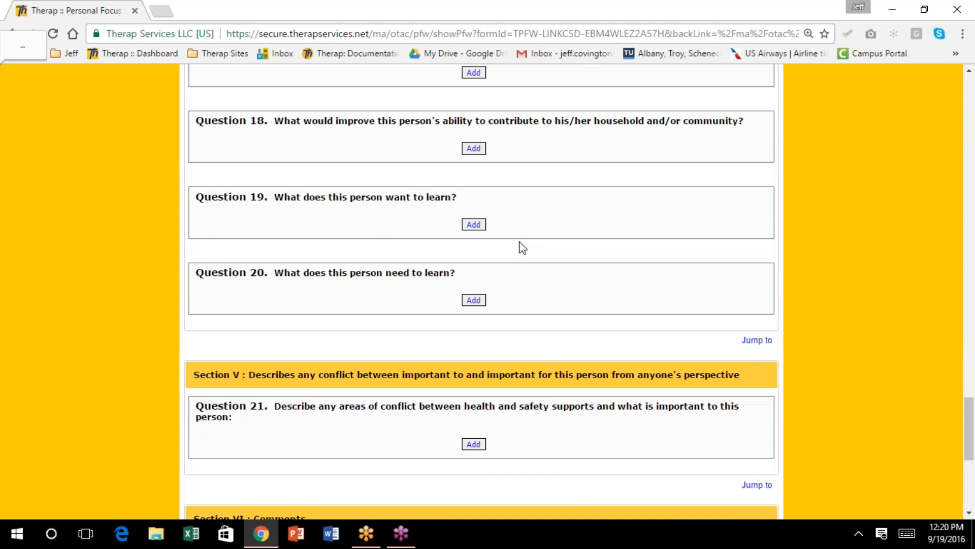
{"action": "scroll", "coordinate": [523, 247], "scroll_direction": "up", "scroll_amount": 10}
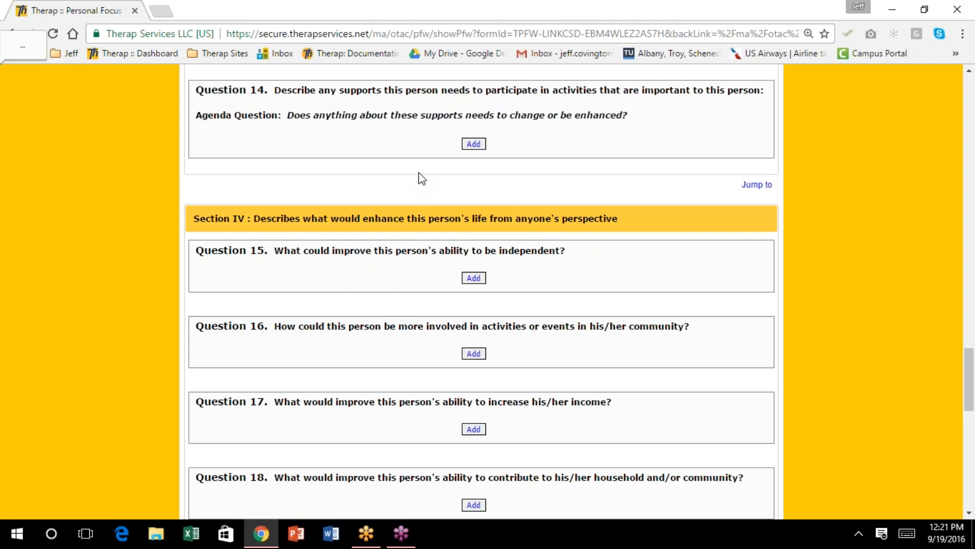
{"action": "scroll", "coordinate": [420, 177], "scroll_direction": "down", "scroll_amount": 1}
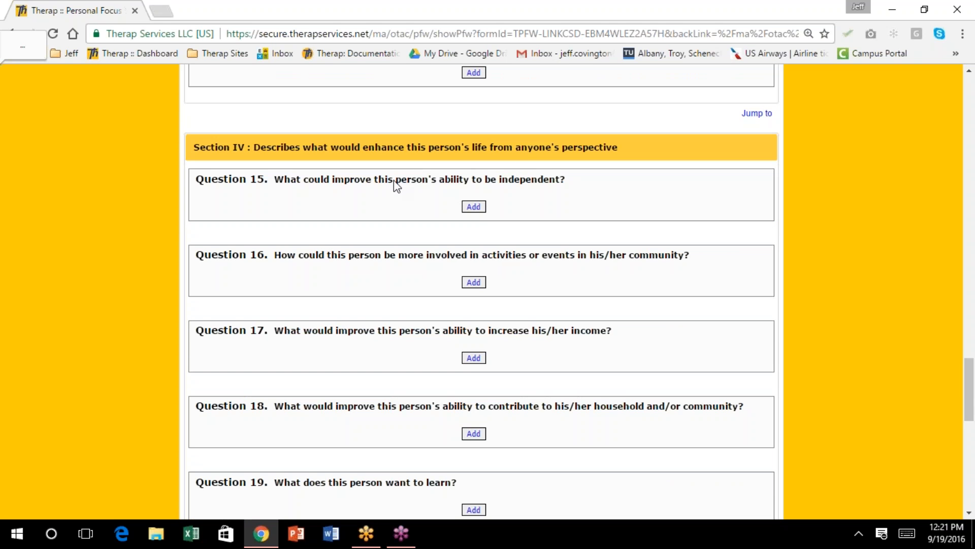
{"action": "left_click", "coordinate": [473, 207]}
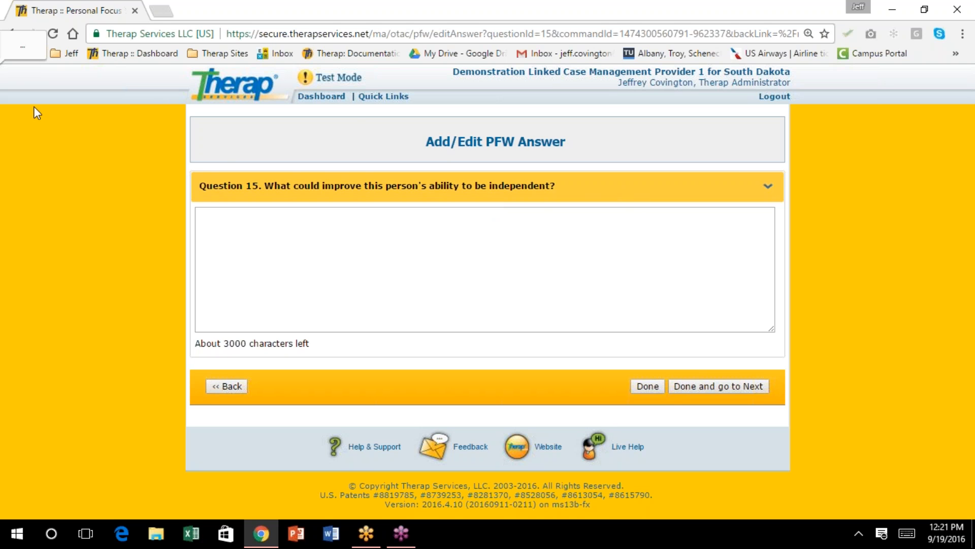
Start a new Personal Focus Worksheet from the Dashboard for the same individual
{"action": "left_click", "coordinate": [321, 97]}
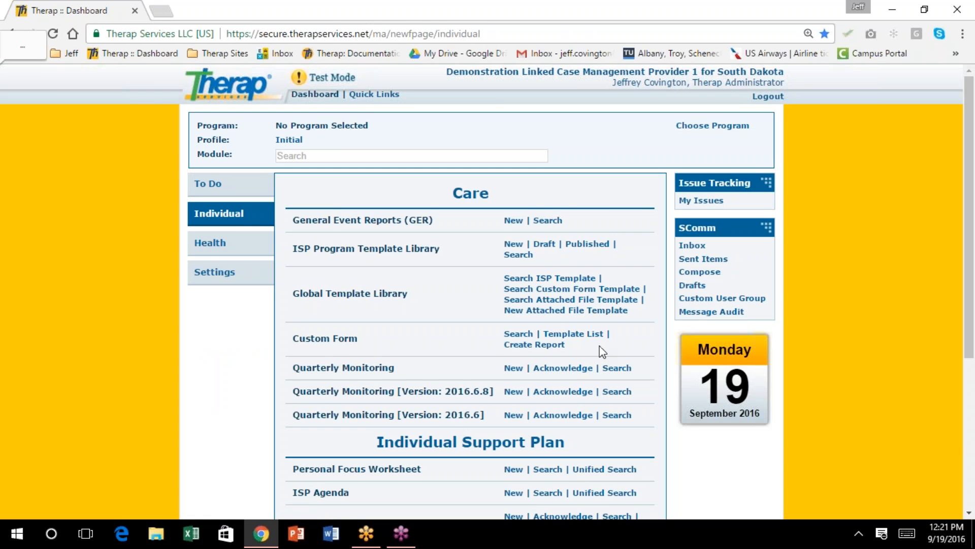
{"action": "scroll", "coordinate": [602, 350], "scroll_direction": "down", "scroll_amount": 3}
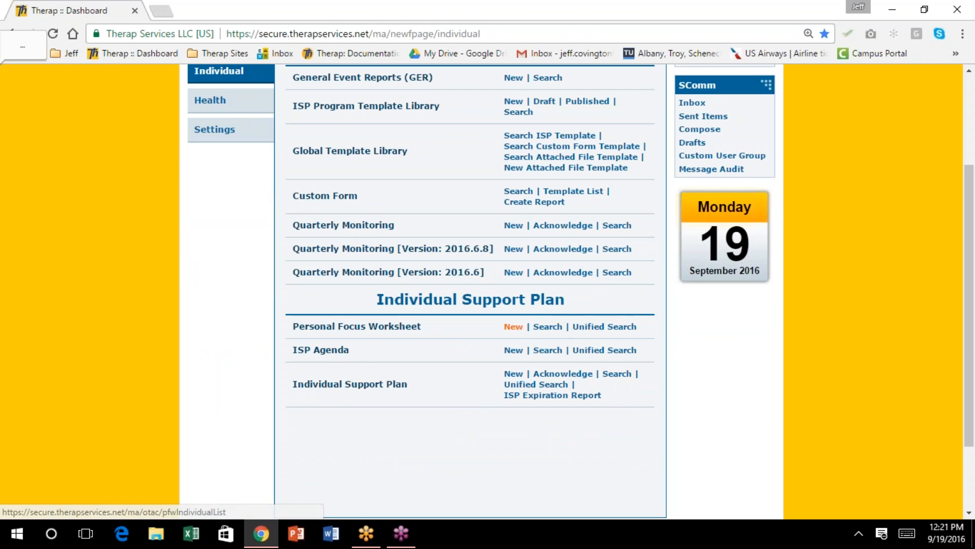
{"action": "left_click", "coordinate": [514, 330]}
{"action": "scroll", "coordinate": [443, 282], "scroll_direction": "down", "scroll_amount": 3}
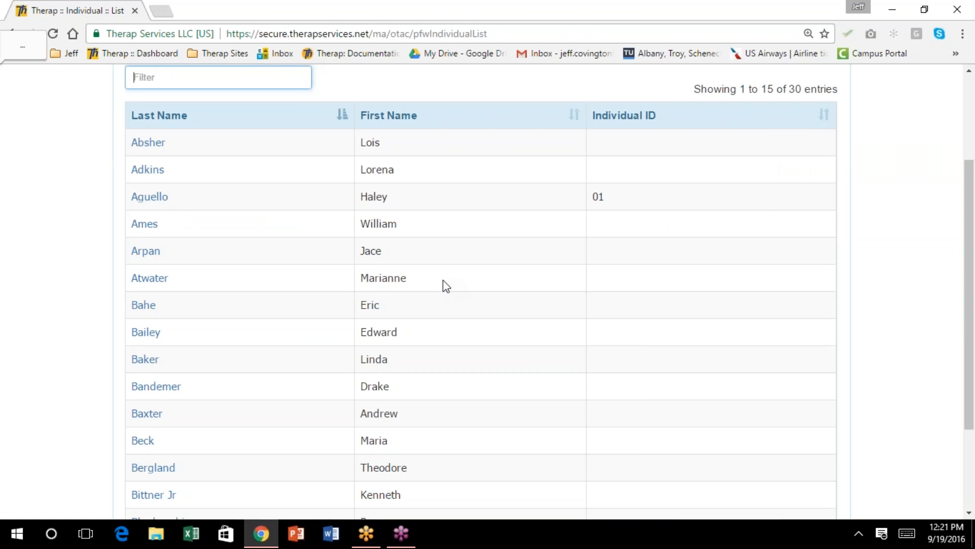
{"action": "left_click", "coordinate": [147, 197]}
Open the empty answer page for Question 5 on the new worksheet
{"action": "scroll", "coordinate": [519, 266], "scroll_direction": "down", "scroll_amount": 5}
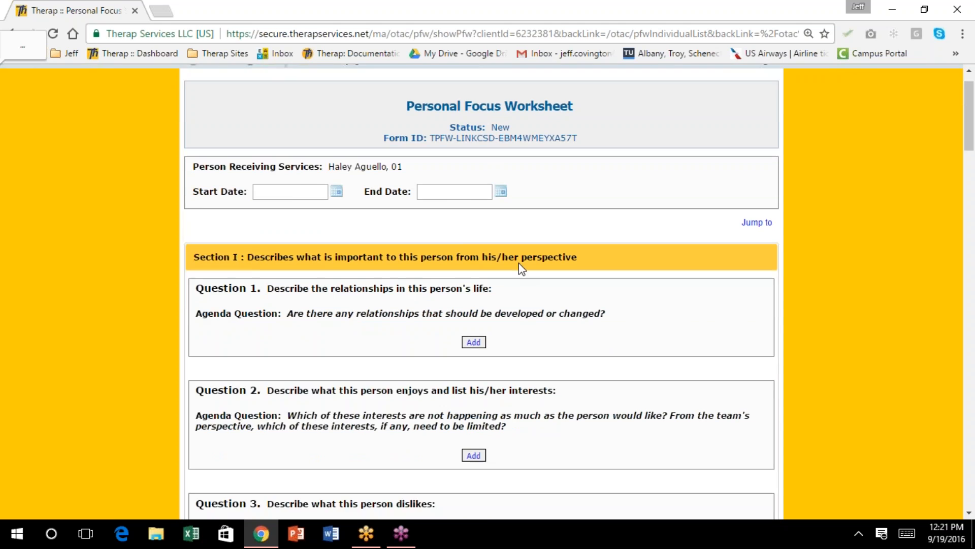
{"action": "scroll", "coordinate": [516, 272], "scroll_direction": "down", "scroll_amount": 10}
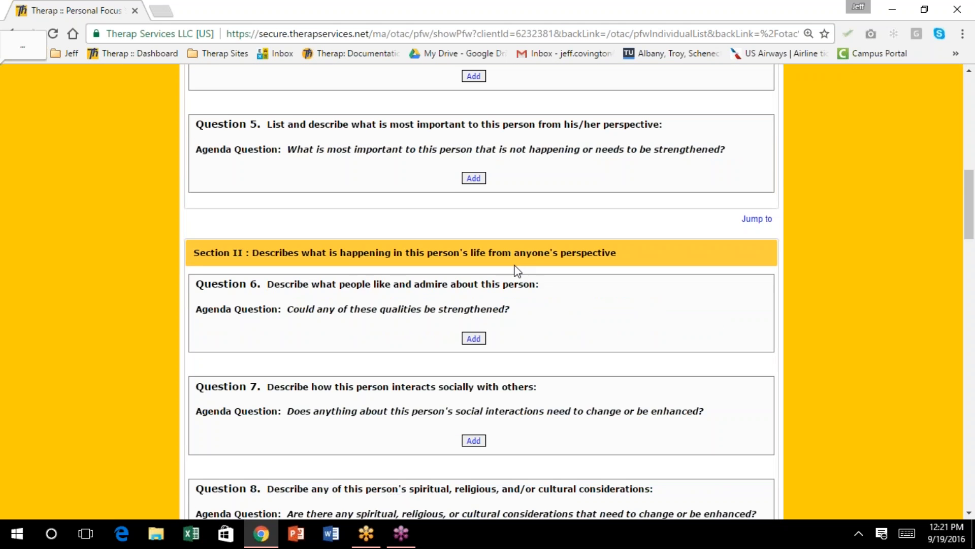
{"action": "scroll", "coordinate": [516, 269], "scroll_direction": "down", "scroll_amount": 5}
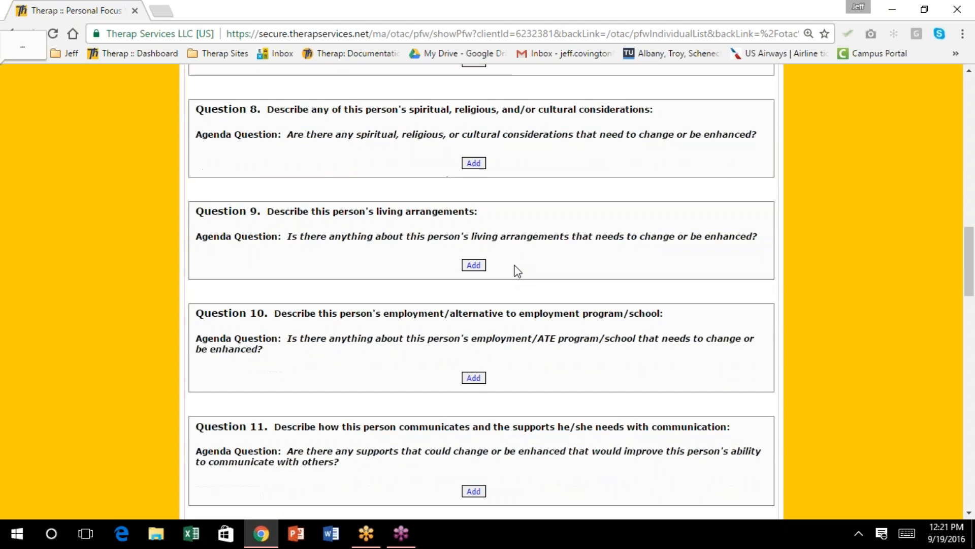
{"action": "scroll", "coordinate": [517, 269], "scroll_direction": "up", "scroll_amount": 13}
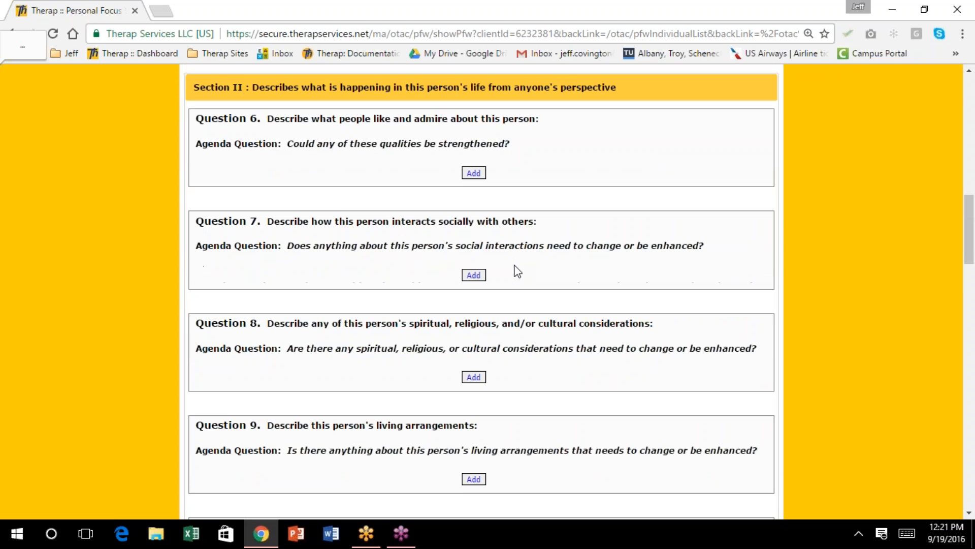
{"action": "scroll", "coordinate": [517, 270], "scroll_direction": "down", "scroll_amount": 3}
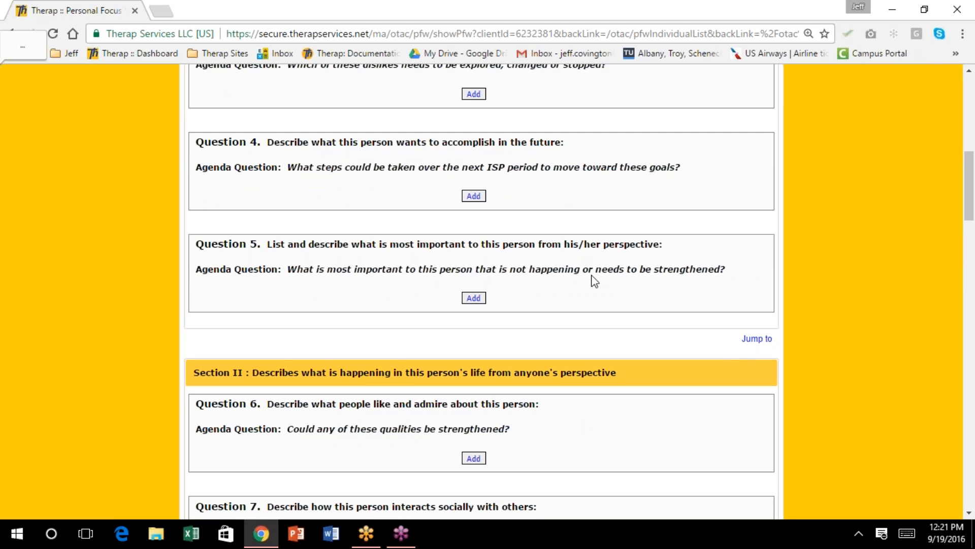
{"action": "left_click", "coordinate": [474, 297]}
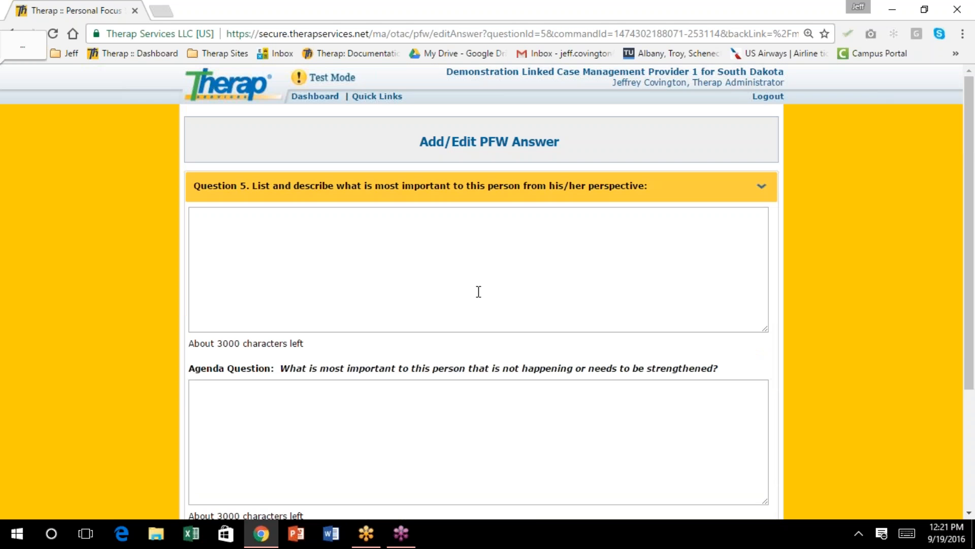
Answer Question 5 that family matters most and she sees them every other weekend
{"action": "left_click", "coordinate": [272, 222]}
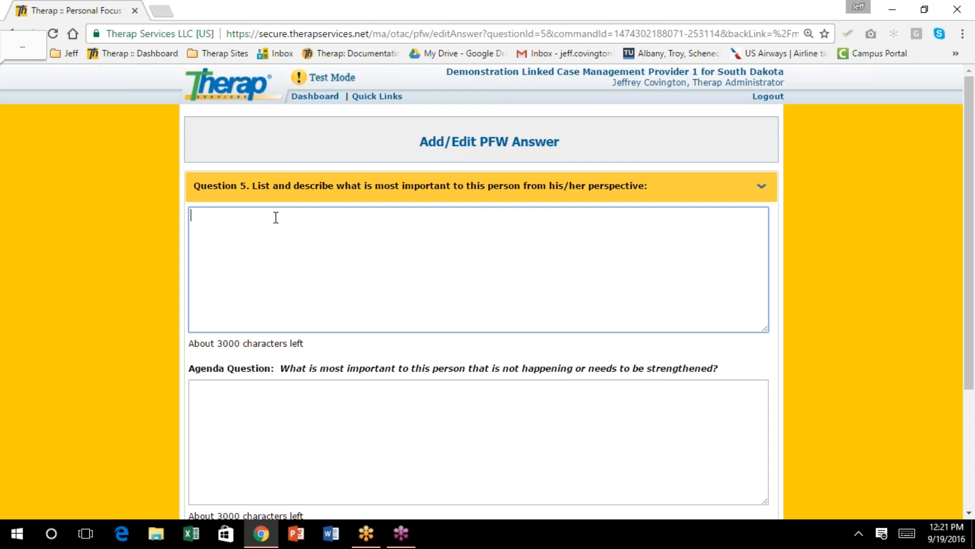
{"action": "type", "text": "Haley's family"}
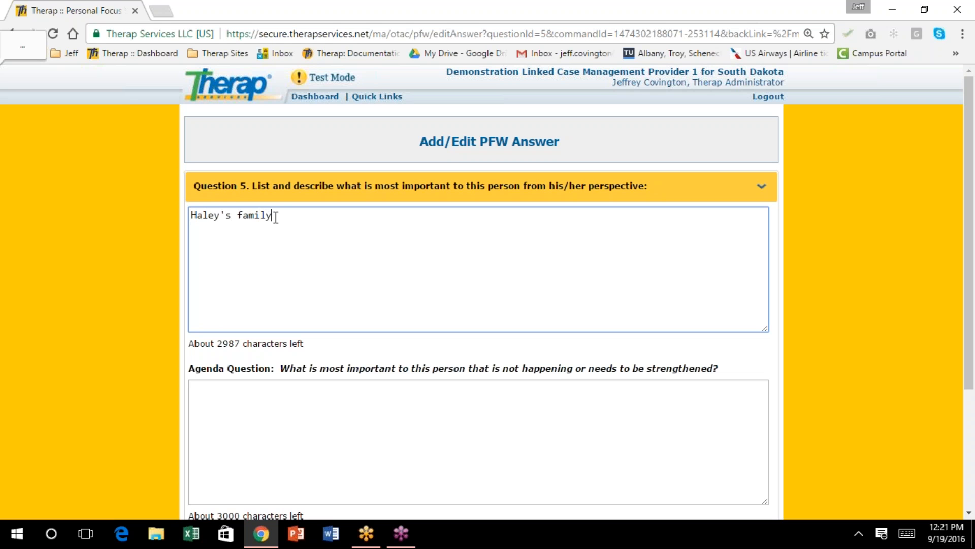
{"action": "type", "text": " is most important to her and seeing them"}
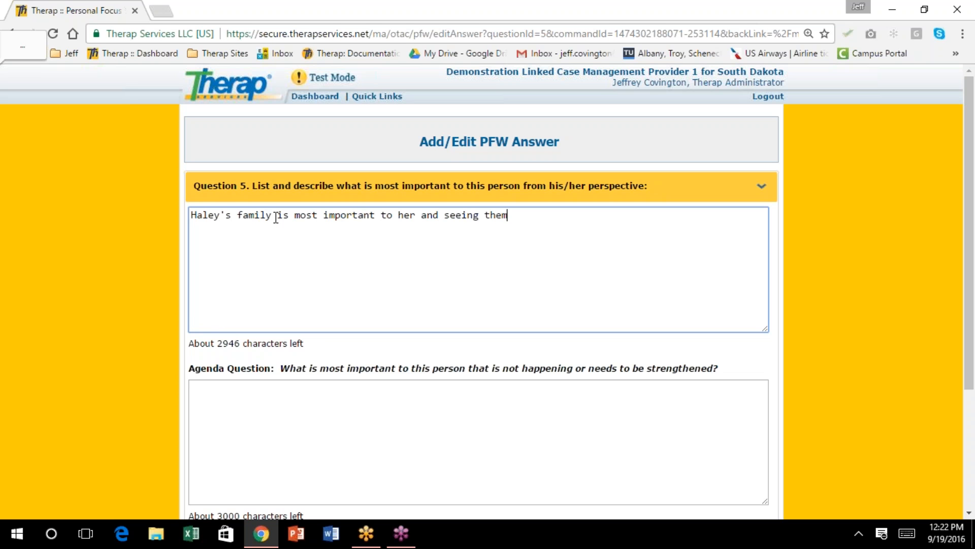
{"action": "type", "text": " every other weekend."}
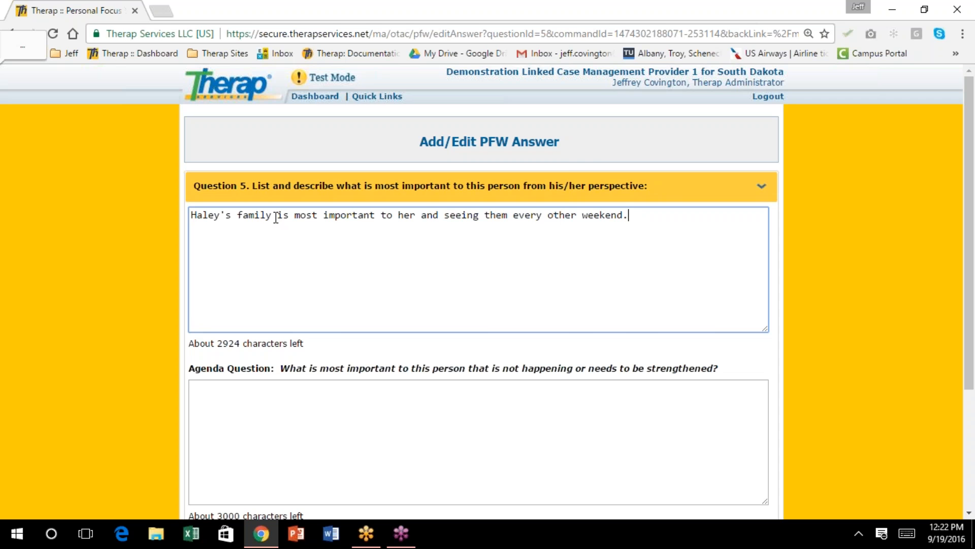
{"action": "scroll", "coordinate": [192, 322], "scroll_direction": "down", "scroll_amount": 3}
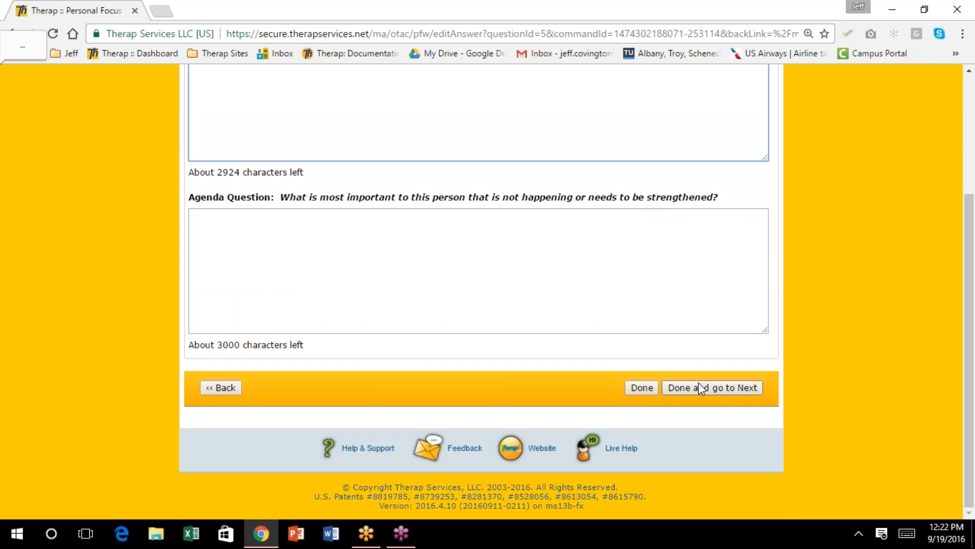
{"action": "left_click", "coordinate": [705, 395]}
{"action": "scroll", "coordinate": [529, 287], "scroll_direction": "down", "scroll_amount": 3}
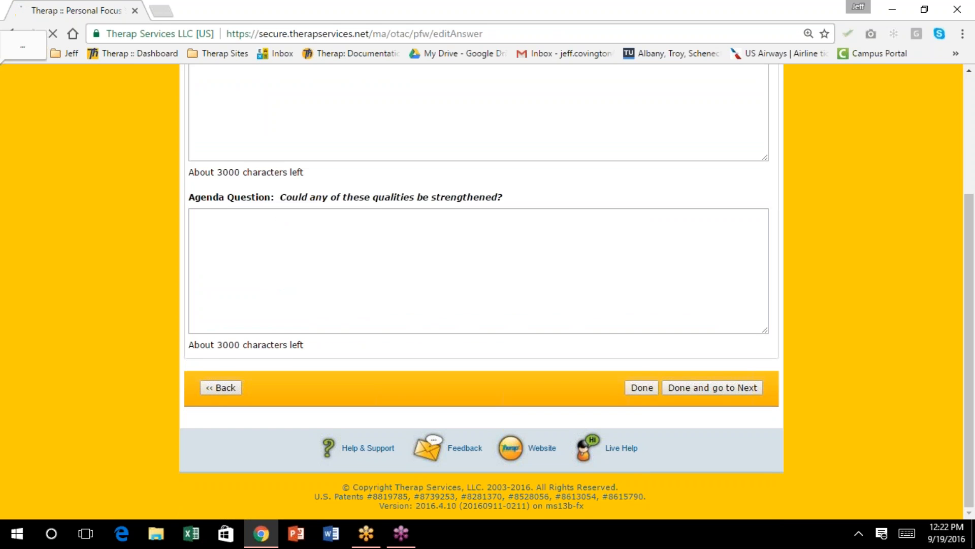
{"action": "scroll", "coordinate": [382, 184], "scroll_direction": "up", "scroll_amount": 7}
{"action": "scroll", "coordinate": [377, 244], "scroll_direction": "up", "scroll_amount": 8}
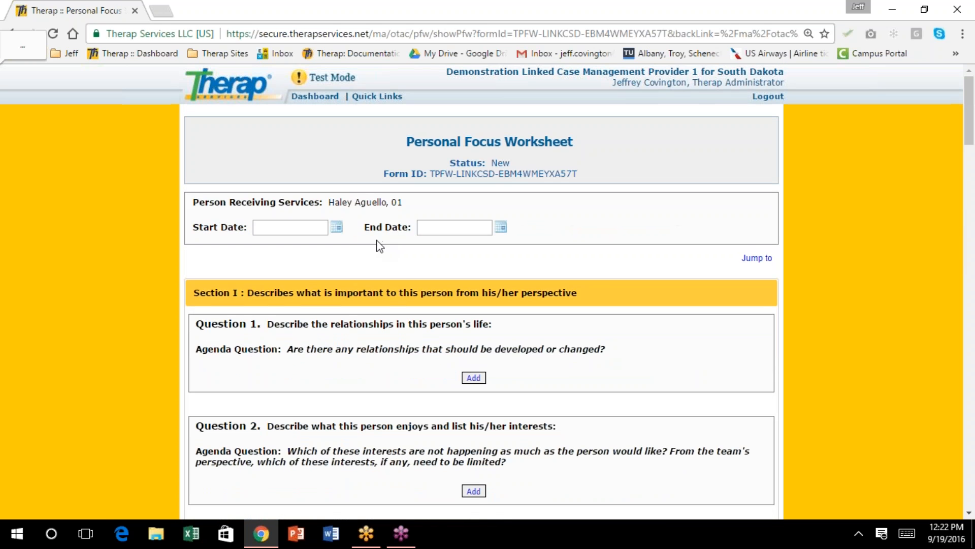
Set the Start Date to 09/01/2016 and pick August 31 for the End Date
{"action": "left_click", "coordinate": [337, 228]}
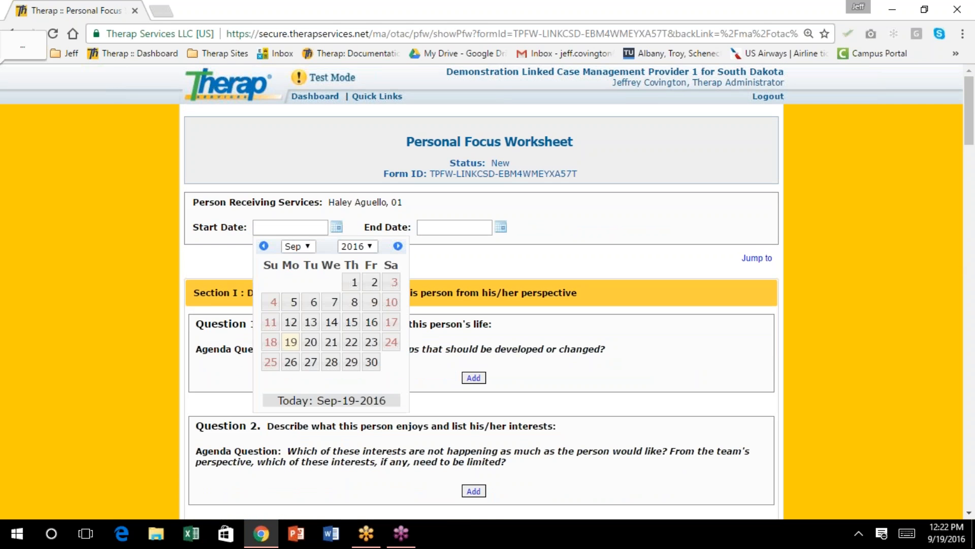
{"action": "left_click", "coordinate": [355, 281]}
{"action": "left_click", "coordinate": [500, 228]}
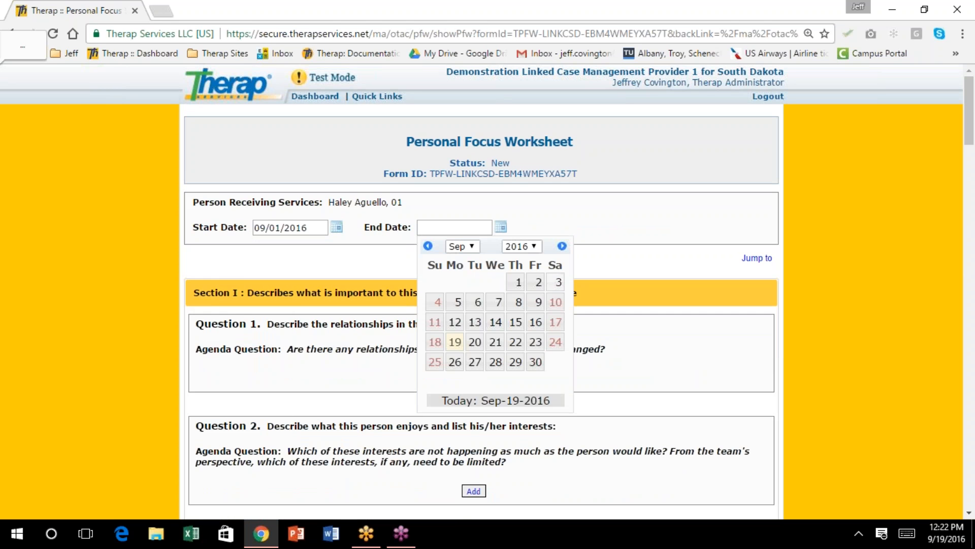
{"action": "left_click", "coordinate": [473, 246]}
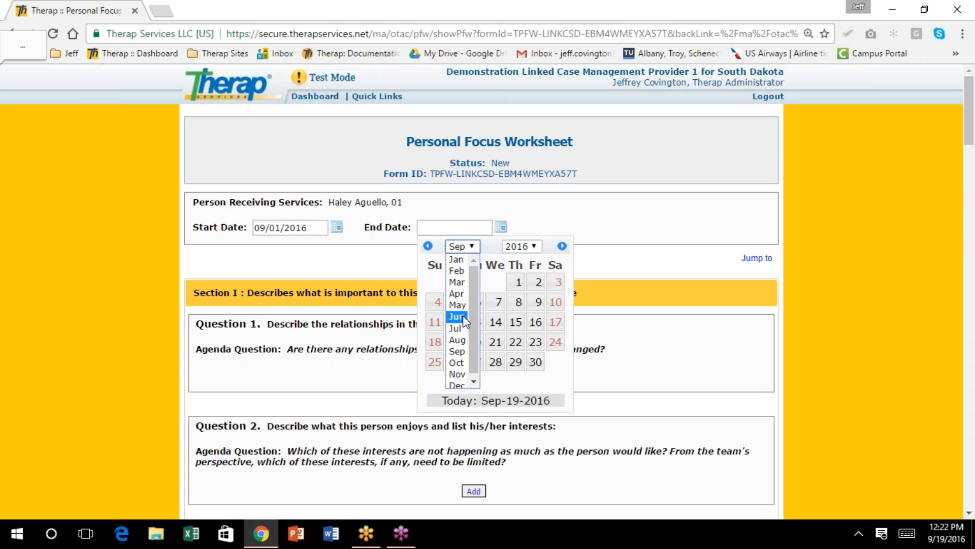
{"action": "left_click", "coordinate": [457, 339]}
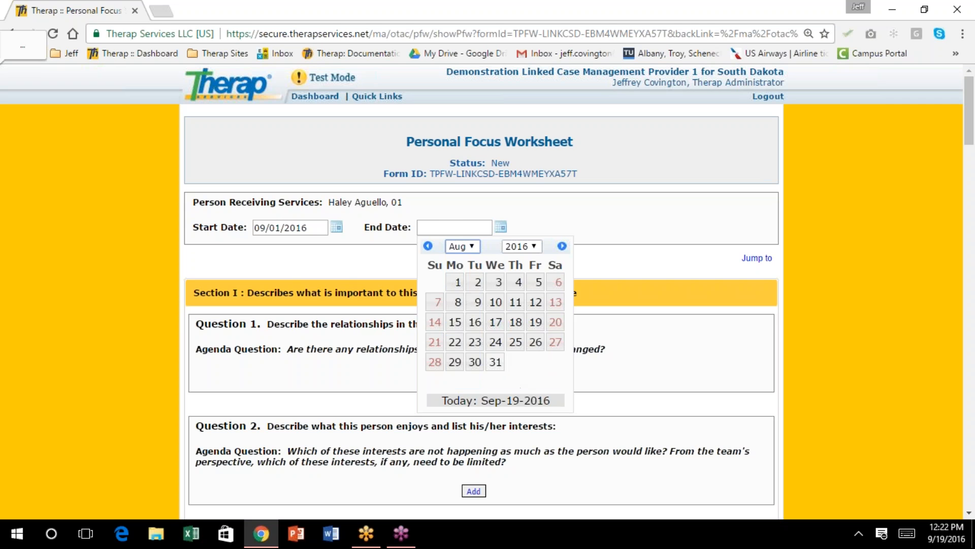
{"action": "left_click", "coordinate": [496, 362]}
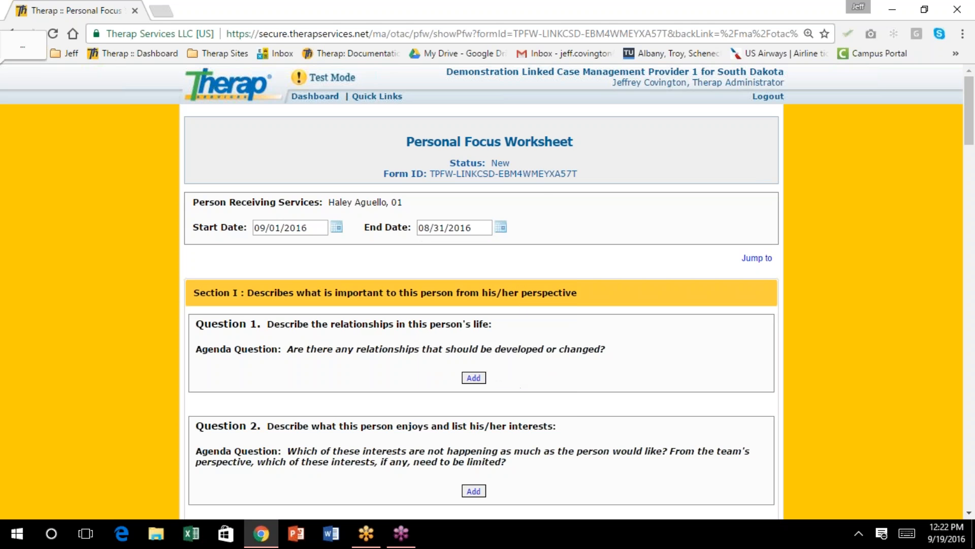
Correct the End Date year so it reads 08/31/2017
{"action": "left_click", "coordinate": [500, 228]}
{"action": "left_click", "coordinate": [535, 247]}
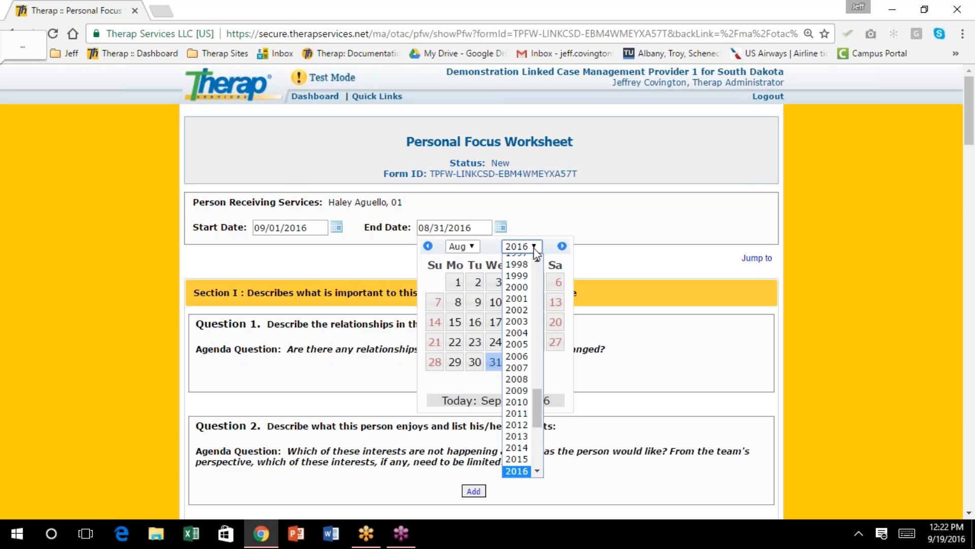
{"action": "left_click", "coordinate": [536, 472]}
{"action": "scroll", "coordinate": [537, 473], "scroll_direction": "down", "scroll_amount": 2}
{"action": "left_click", "coordinate": [523, 450]}
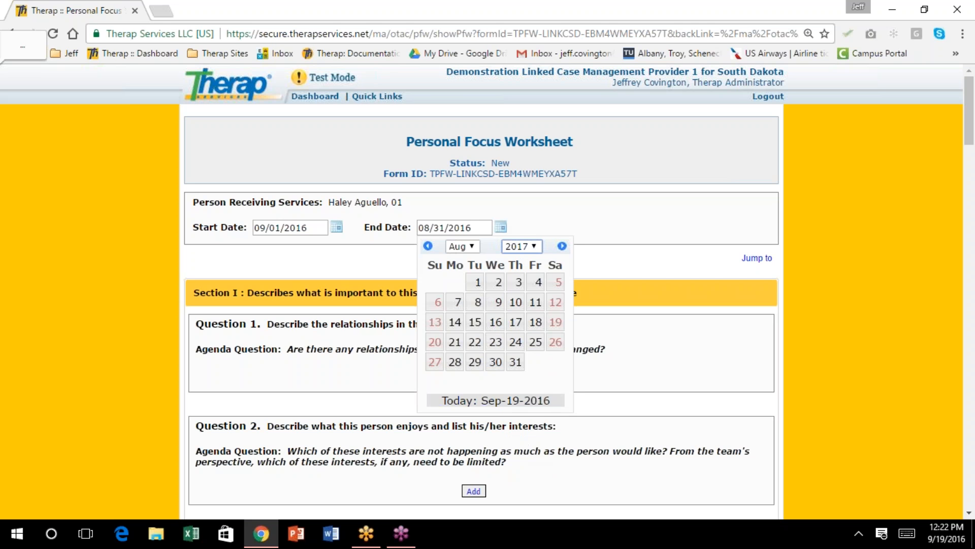
{"action": "left_click", "coordinate": [510, 362]}
{"action": "scroll", "coordinate": [508, 371], "scroll_direction": "down", "scroll_amount": 10}
{"action": "scroll", "coordinate": [505, 379], "scroll_direction": "down", "scroll_amount": 12}
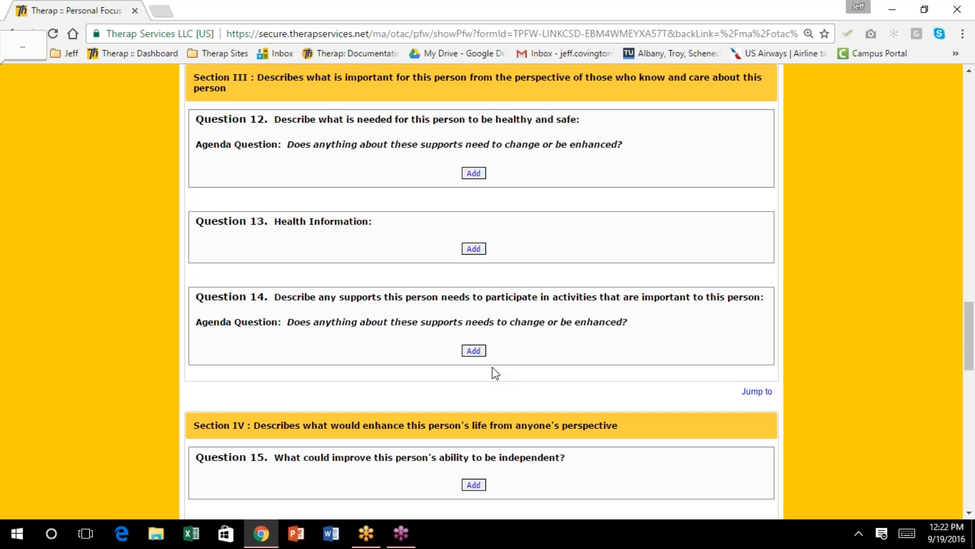
Scroll to Section IV and open the Question 15 answer page on improving independence
{"action": "scroll", "coordinate": [495, 373], "scroll_direction": "down", "scroll_amount": 4}
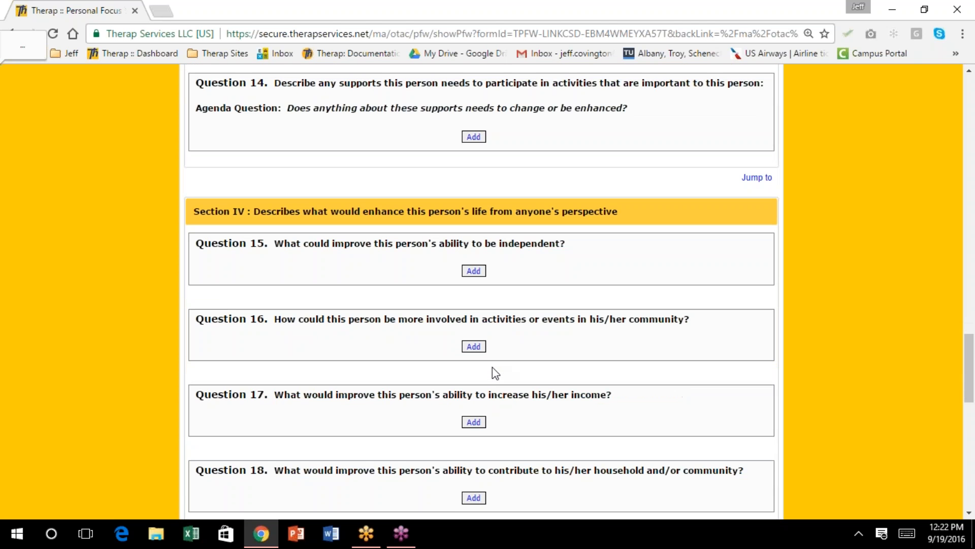
{"action": "scroll", "coordinate": [492, 368], "scroll_direction": "down", "scroll_amount": 2}
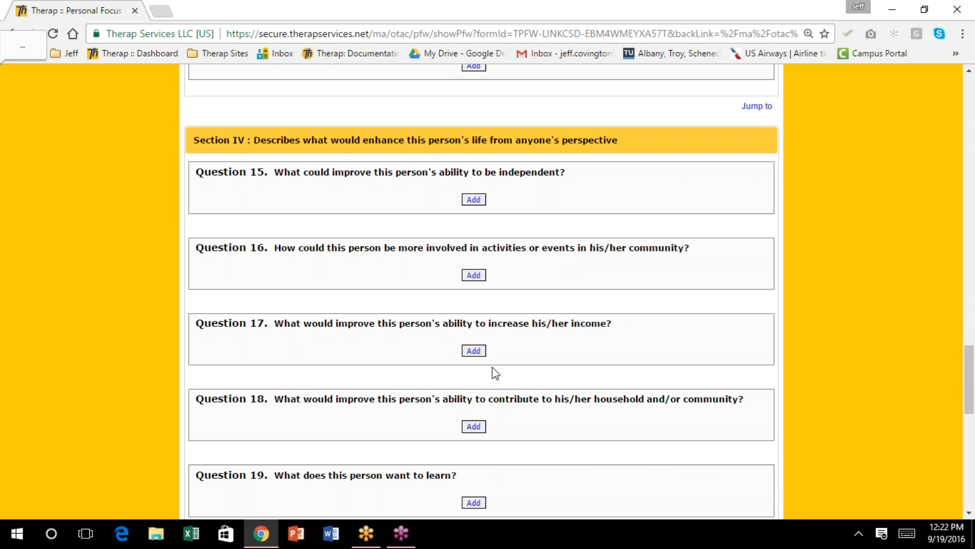
{"action": "scroll", "coordinate": [489, 371], "scroll_direction": "down", "scroll_amount": 1}
{"action": "scroll", "coordinate": [489, 371], "scroll_direction": "up", "scroll_amount": 1}
{"action": "left_click", "coordinate": [474, 201]}
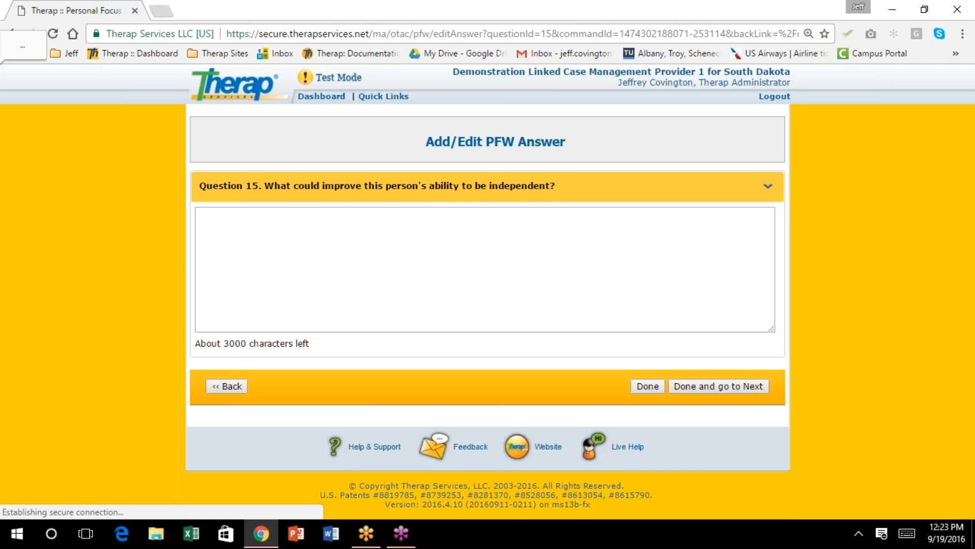
Answer Question 15 that she needs to work on decision making, and save it
{"action": "left_click", "coordinate": [326, 234]}
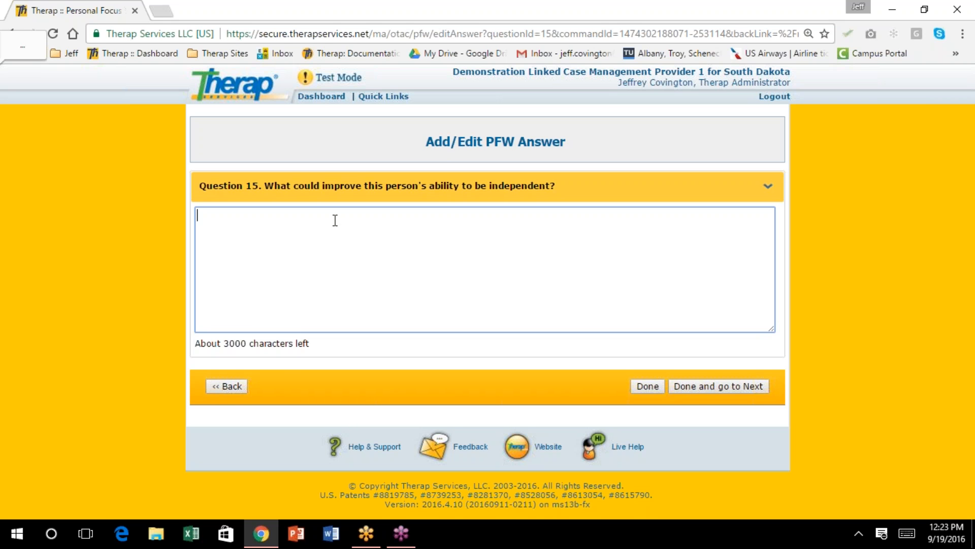
{"action": "type", "text": "Haley needs to work"}
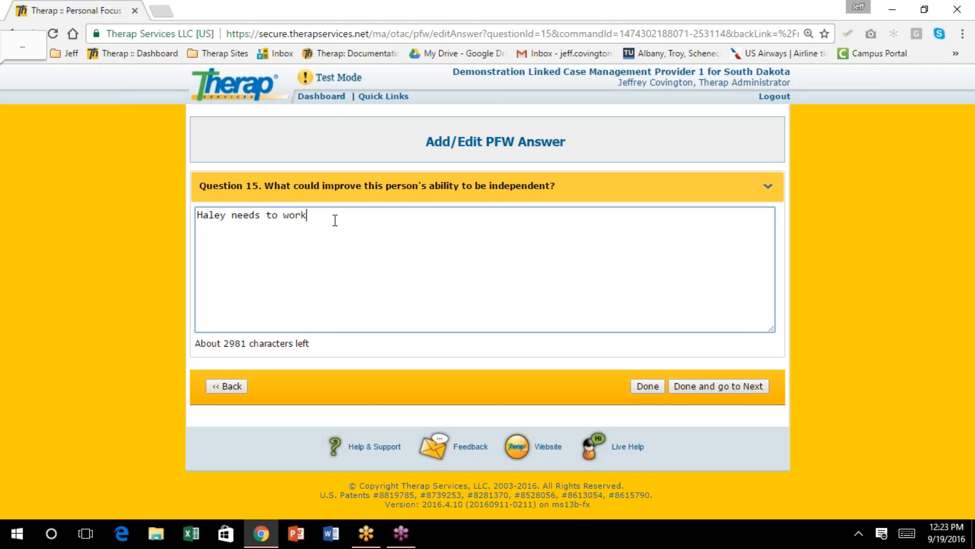
{"action": "type", "text": " on decision making."}
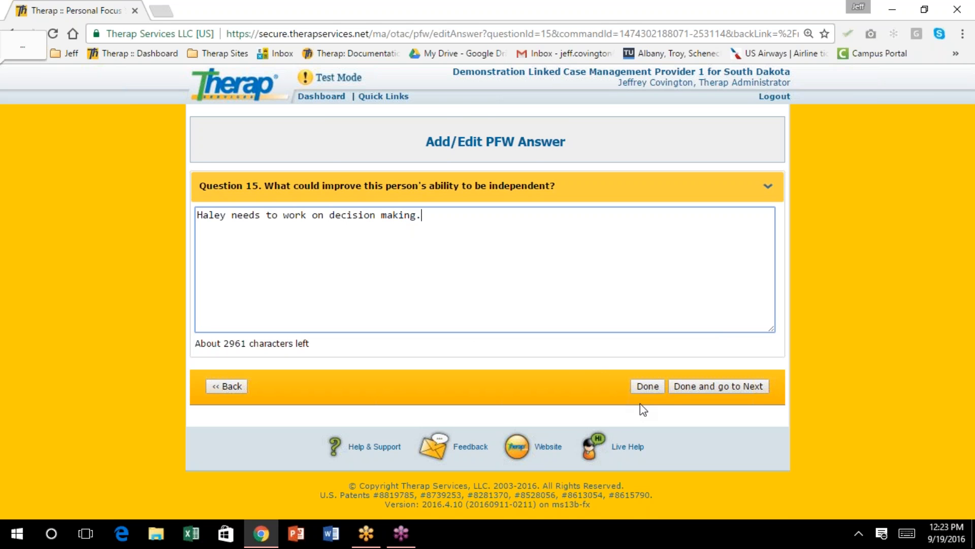
{"action": "left_click", "coordinate": [648, 386]}
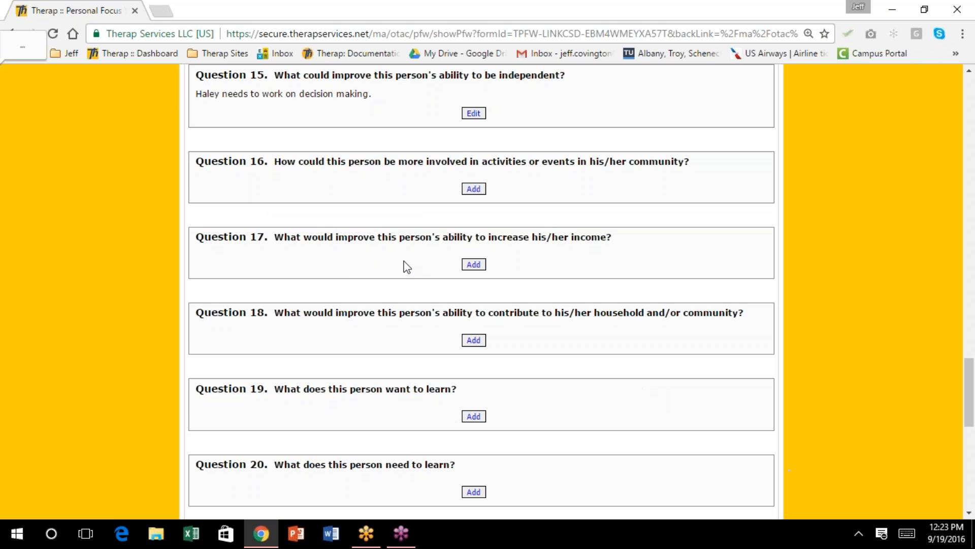
Scroll the worksheet to Section V, Question 21 on health and safety conflicts
{"action": "scroll", "coordinate": [445, 261], "scroll_direction": "up", "scroll_amount": 3}
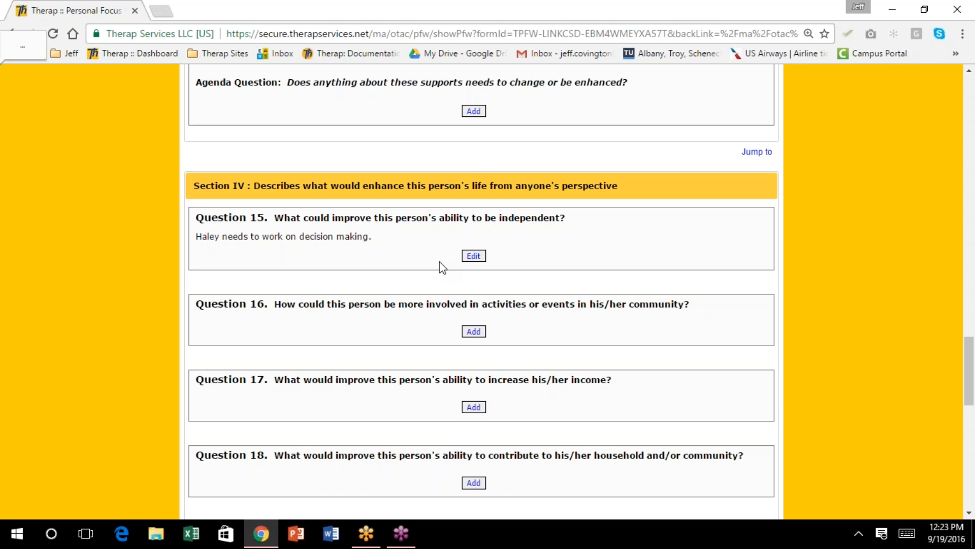
{"action": "scroll", "coordinate": [440, 268], "scroll_direction": "down", "scroll_amount": 2}
{"action": "scroll", "coordinate": [439, 269], "scroll_direction": "up", "scroll_amount": 5}
{"action": "scroll", "coordinate": [438, 264], "scroll_direction": "up", "scroll_amount": 15}
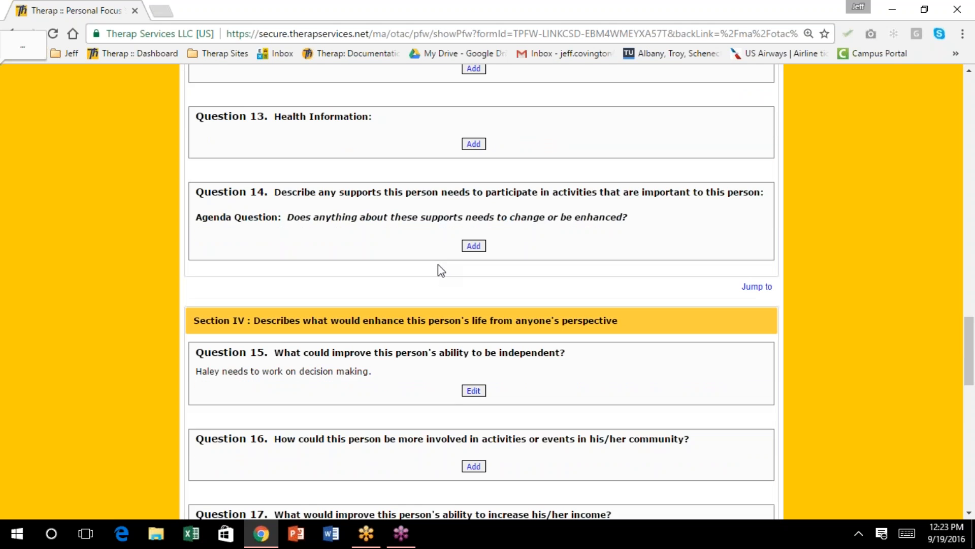
{"action": "scroll", "coordinate": [483, 292], "scroll_direction": "up", "scroll_amount": 10}
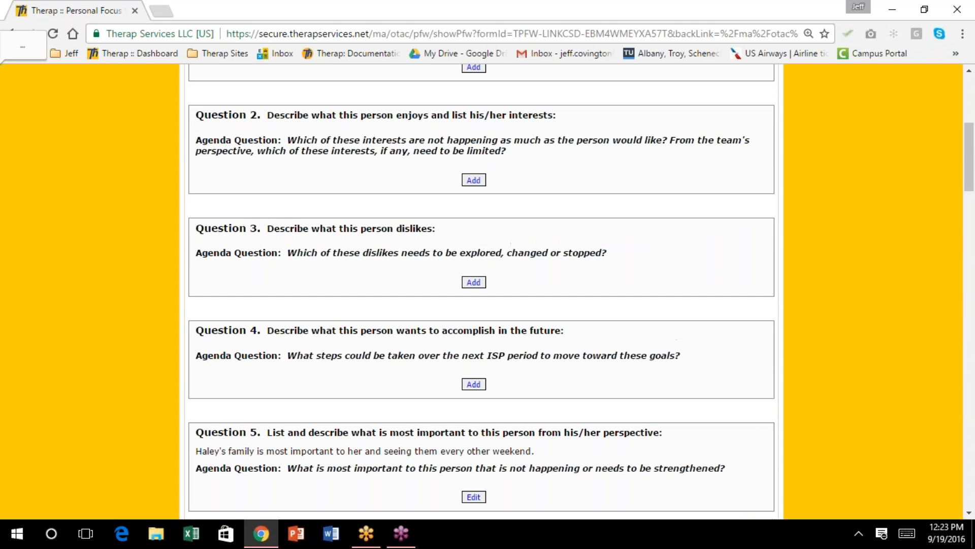
{"action": "scroll", "coordinate": [482, 289], "scroll_direction": "up", "scroll_amount": 3}
{"action": "scroll", "coordinate": [481, 290], "scroll_direction": "down", "scroll_amount": 6}
{"action": "scroll", "coordinate": [482, 289], "scroll_direction": "down", "scroll_amount": 7}
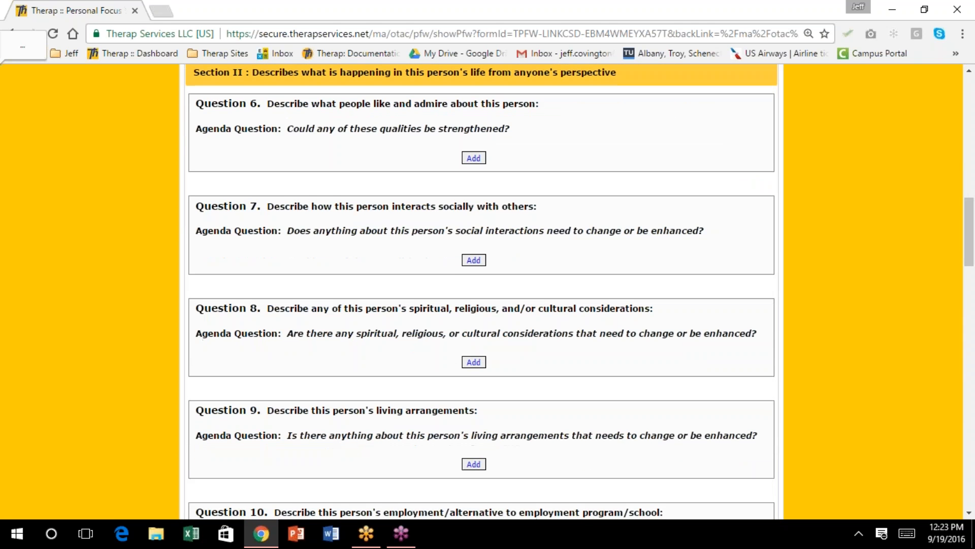
{"action": "scroll", "coordinate": [482, 292], "scroll_direction": "up", "scroll_amount": 3}
{"action": "scroll", "coordinate": [482, 292], "scroll_direction": "down", "scroll_amount": 12}
{"action": "scroll", "coordinate": [482, 292], "scroll_direction": "down", "scroll_amount": 1}
{"action": "scroll", "coordinate": [482, 292], "scroll_direction": "down", "scroll_amount": 7}
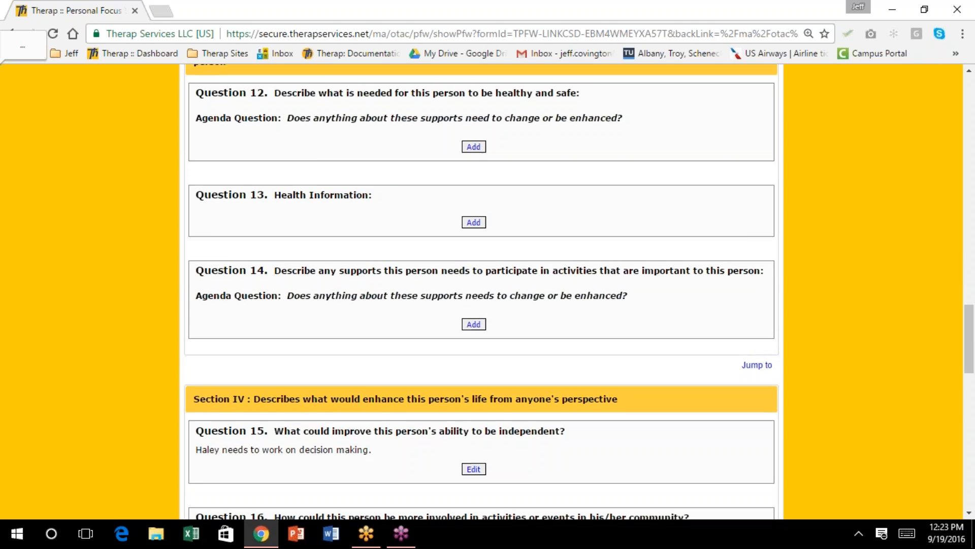
{"action": "scroll", "coordinate": [481, 292], "scroll_direction": "down", "scroll_amount": 2}
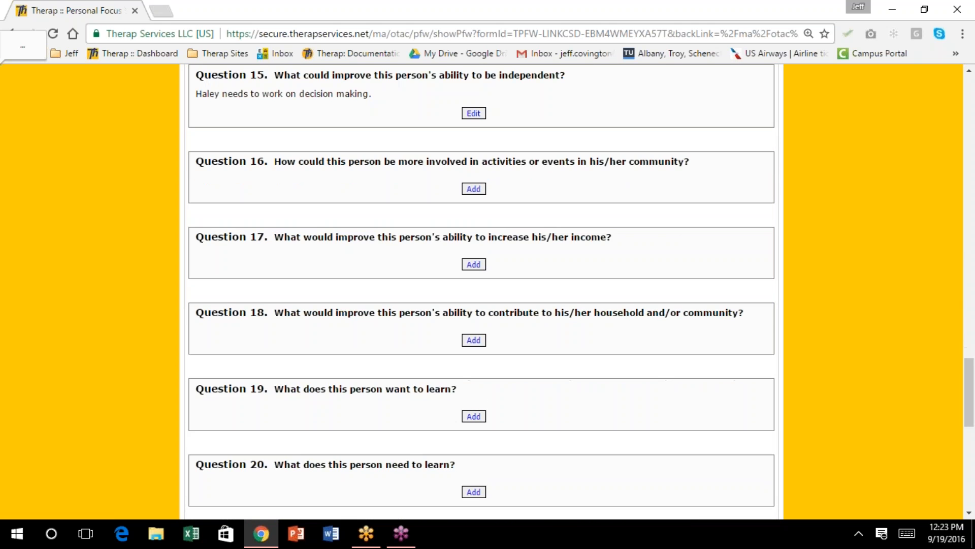
{"action": "scroll", "coordinate": [454, 277], "scroll_direction": "up", "scroll_amount": 7}
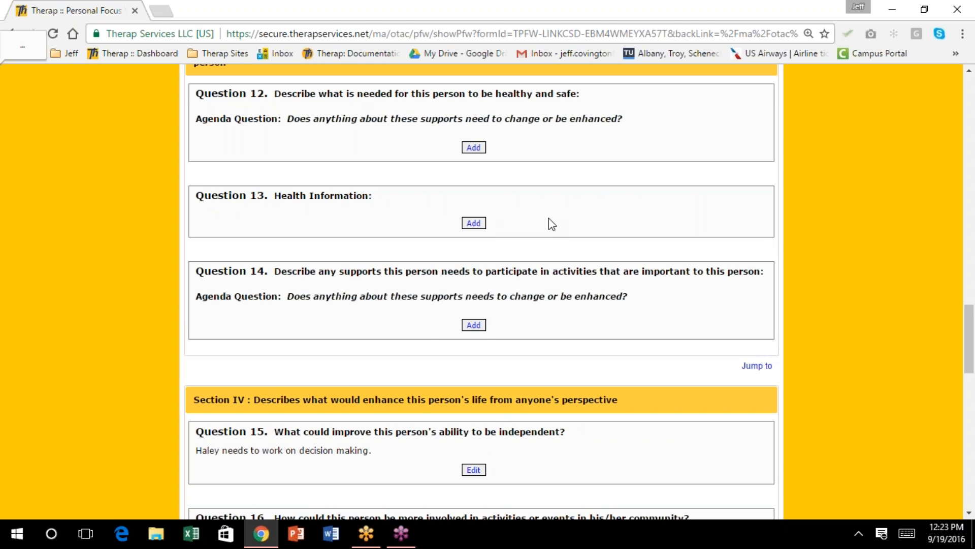
{"action": "scroll", "coordinate": [551, 223], "scroll_direction": "down", "scroll_amount": 3}
{"action": "scroll", "coordinate": [553, 231], "scroll_direction": "down", "scroll_amount": 4}
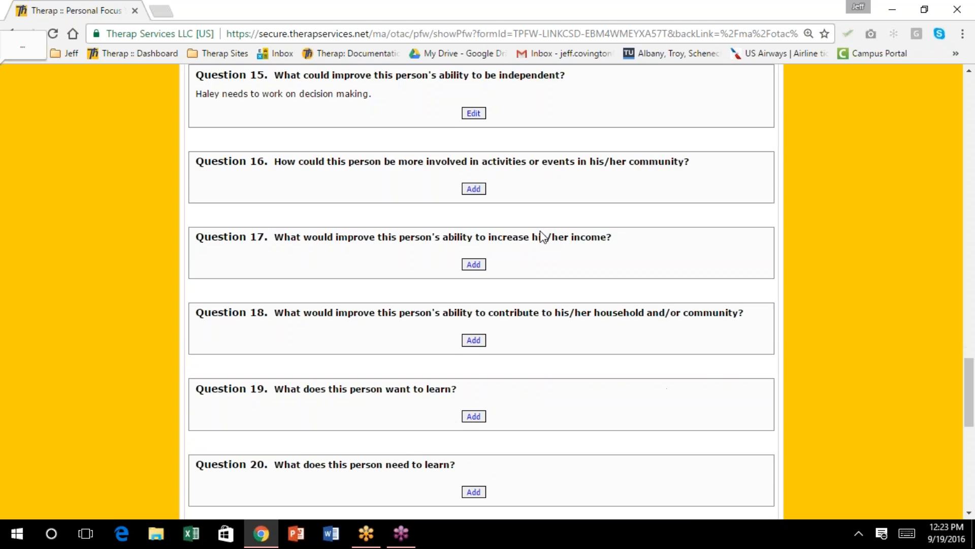
{"action": "scroll", "coordinate": [543, 236], "scroll_direction": "down", "scroll_amount": 3}
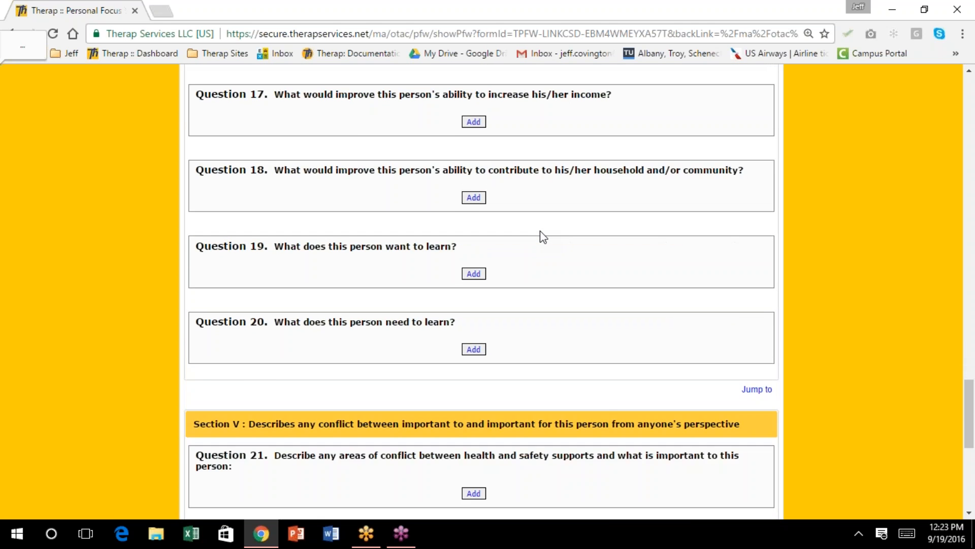
{"action": "scroll", "coordinate": [540, 230], "scroll_direction": "down", "scroll_amount": 1}
{"action": "scroll", "coordinate": [541, 231], "scroll_direction": "down", "scroll_amount": 1}
{"action": "scroll", "coordinate": [541, 231], "scroll_direction": "down", "scroll_amount": 1}
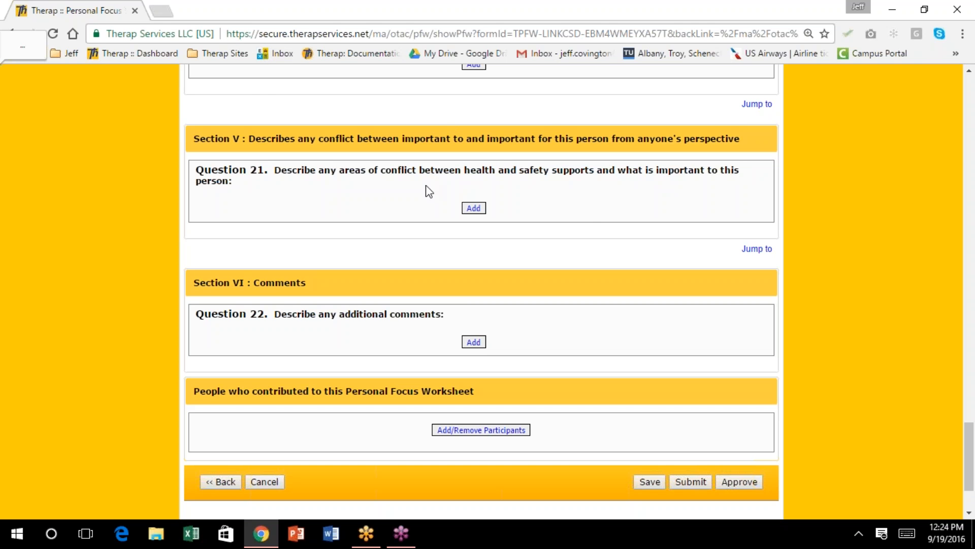
Answer Question 21: she wants her snowmobile at her residence, not family's Mitchell home, but rides recklessly alone
{"action": "left_click", "coordinate": [484, 211]}
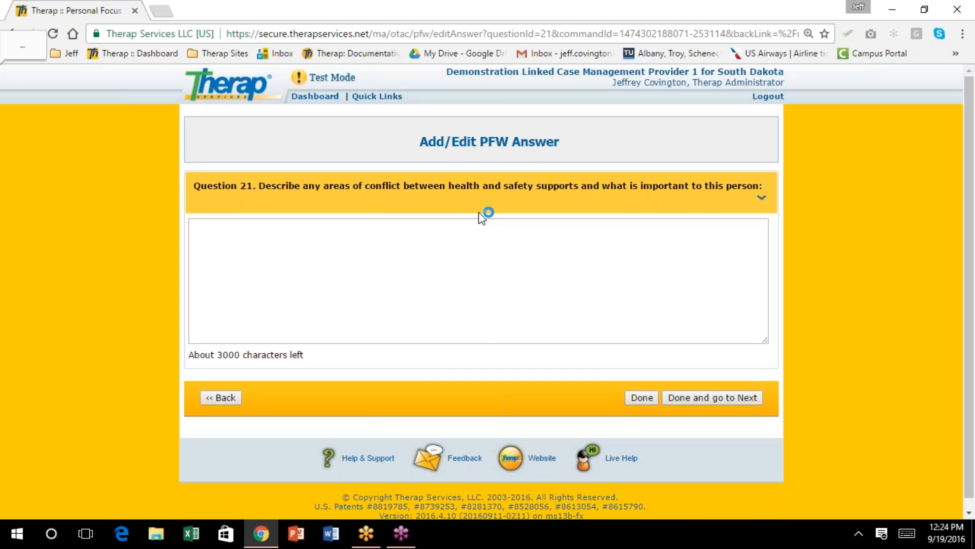
{"action": "left_click", "coordinate": [237, 239]}
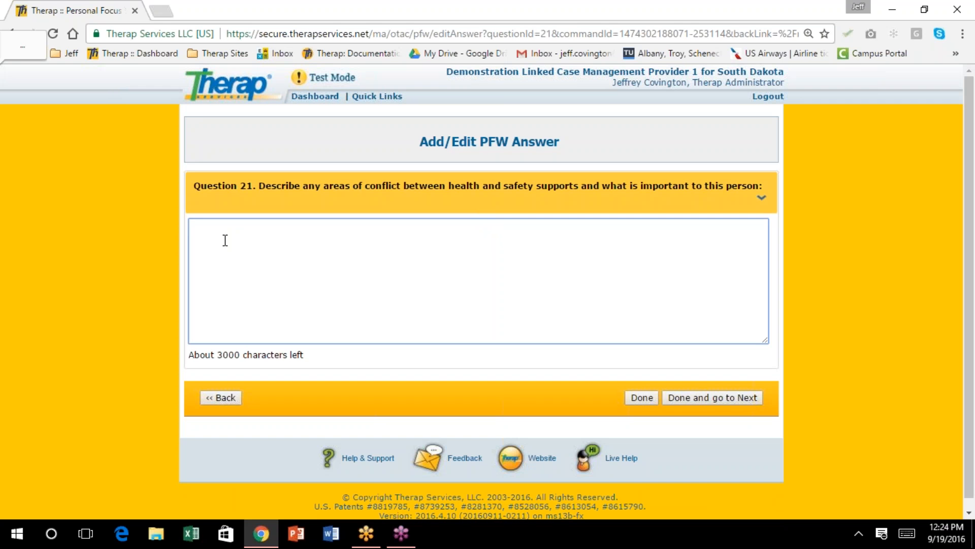
{"action": "type", "text": "Haley wants to keep "}
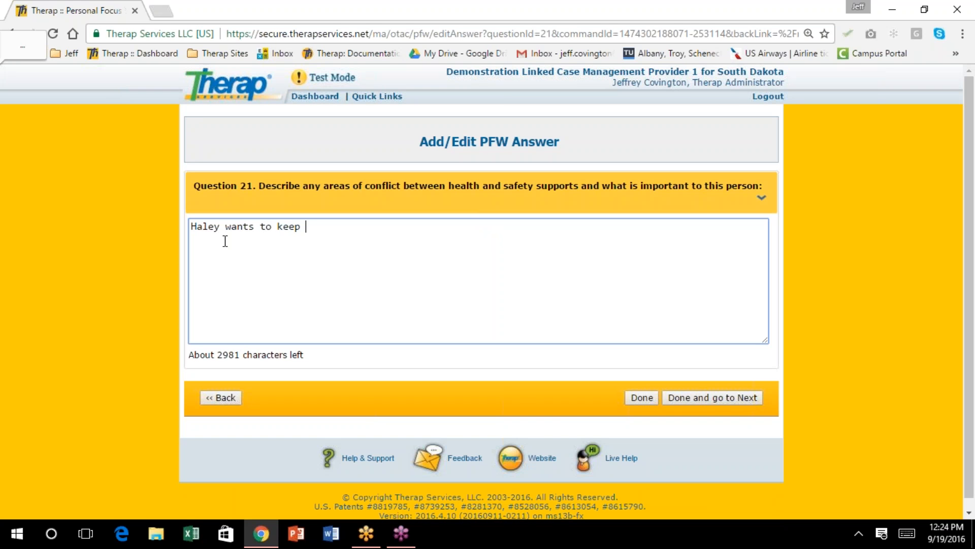
{"action": "type", "text": "her son"}
{"action": "key", "text": "BackSpace"}
{"action": "key", "text": "BackSpace"}
{"action": "type", "text": "nowmobile at"}
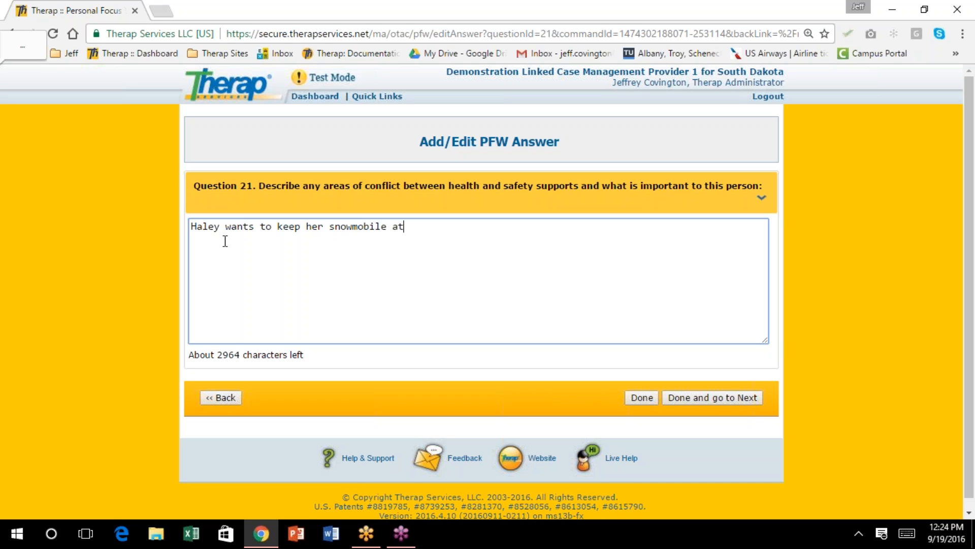
{"action": "type", "text": " her residence as opposed "}
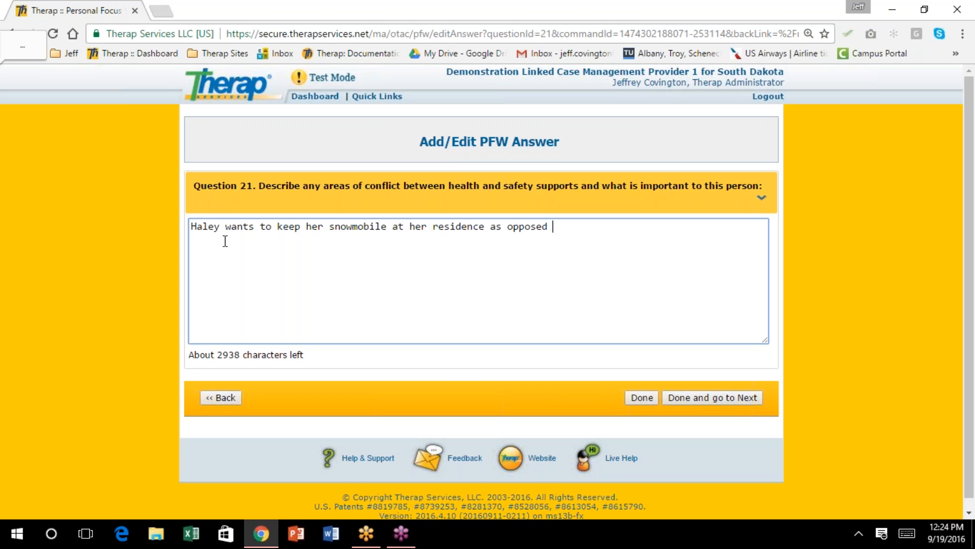
{"action": "type", "text": "to her family's hom"}
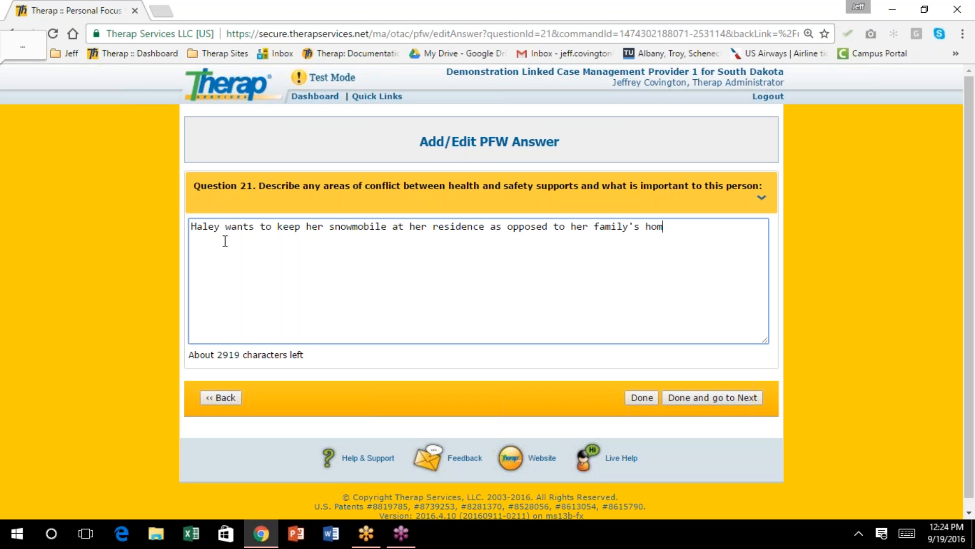
{"action": "type", "text": "e in mit"}
{"action": "key", "text": "BackSpace"}
{"action": "key", "text": "BackSpace"}
{"action": "key", "text": "BackSpace"}
{"action": "type", "text": "Mitchell.  howe"}
{"action": "key", "text": "BackSpace"}
{"action": "key", "text": "BackSpace"}
{"action": "key", "text": "BackSpace"}
{"action": "key", "text": "BackSpace"}
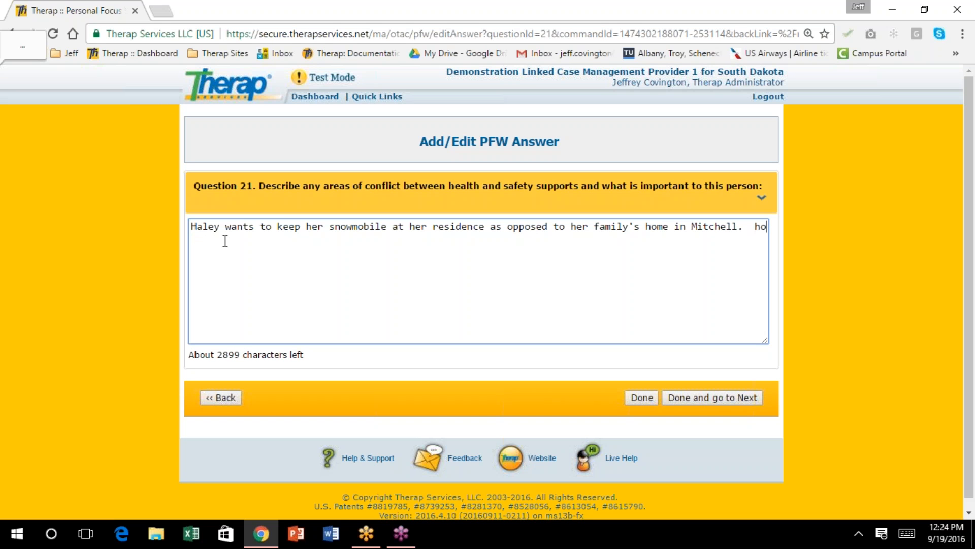
{"action": "type", "text": "However, Haley tend"}
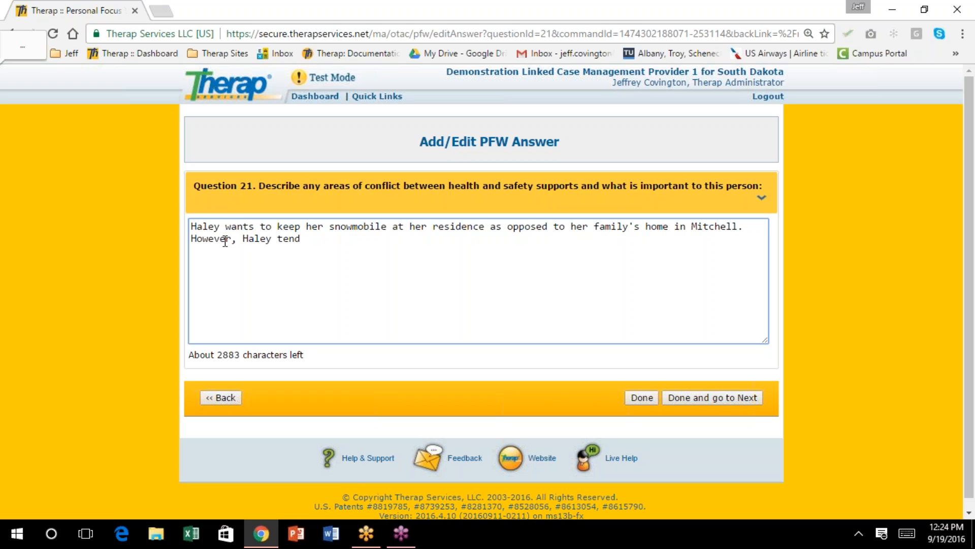
{"action": "type", "text": "s to be reckless wi"}
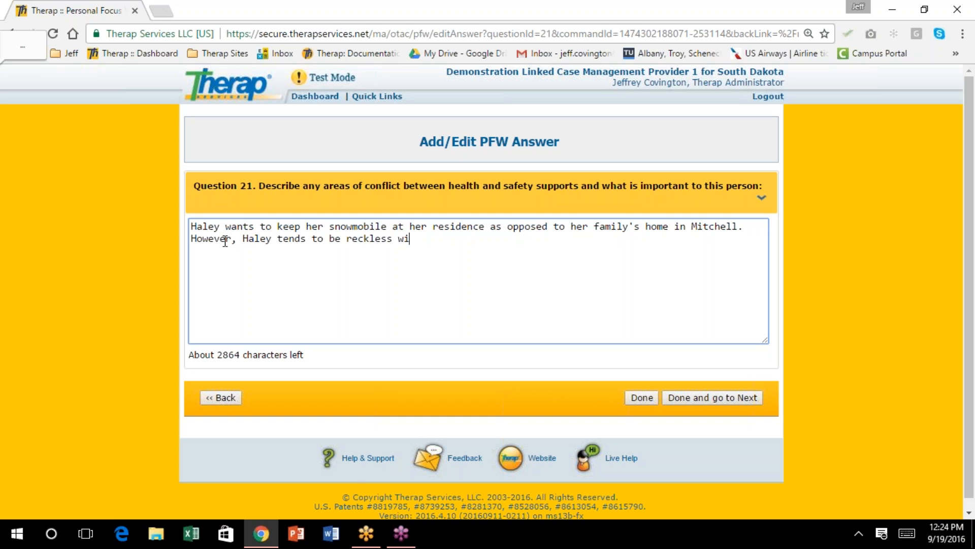
{"action": "type", "text": "th her snowmobile w"}
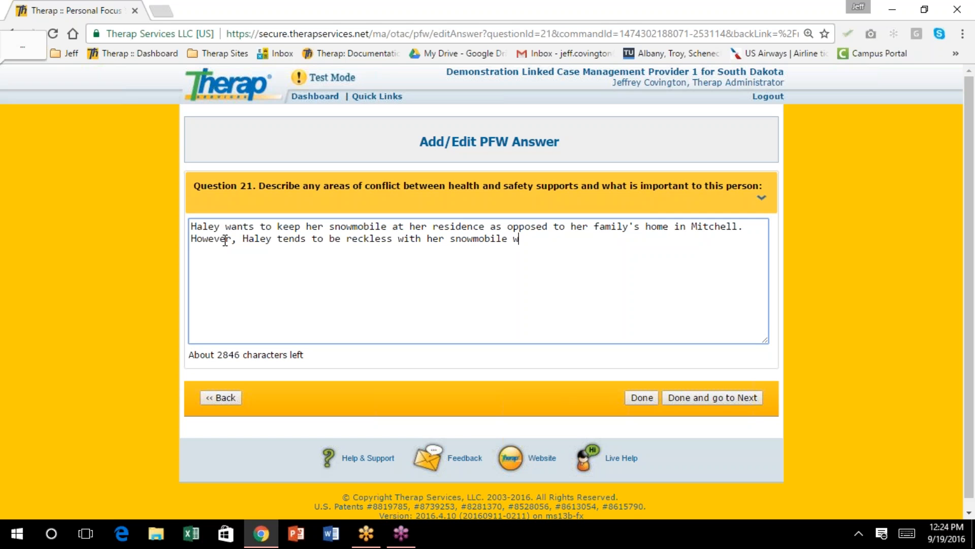
{"action": "type", "text": "hen not riding with her "}
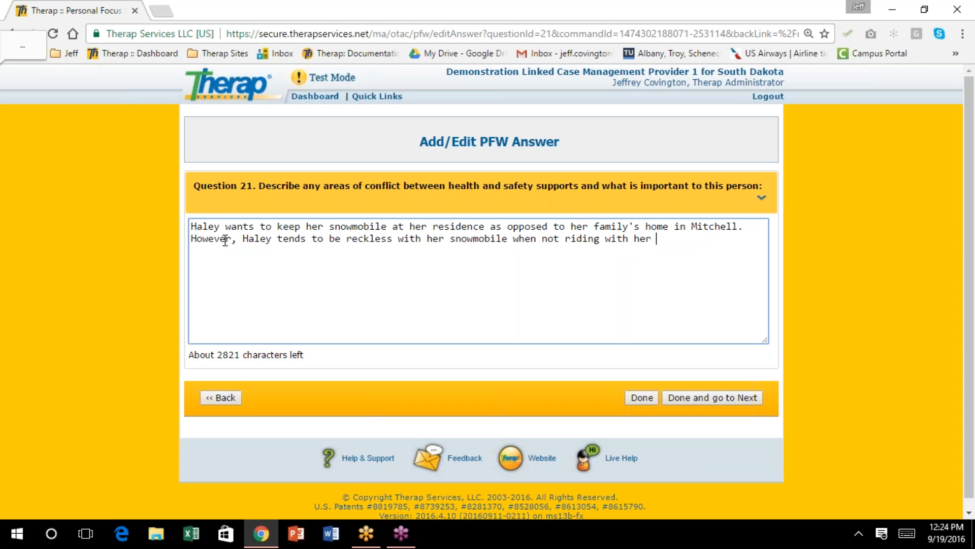
{"action": "type", "text": "family."}
Save the Question 21 answer on the worksheet, then reopen it for editing
{"action": "left_click", "coordinate": [644, 397]}
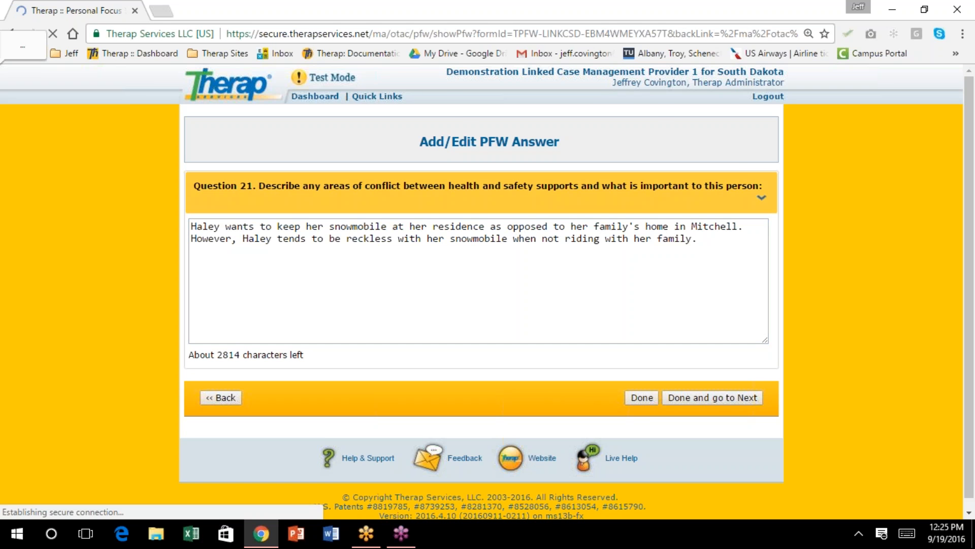
{"action": "scroll", "coordinate": [564, 257], "scroll_direction": "up", "scroll_amount": 3}
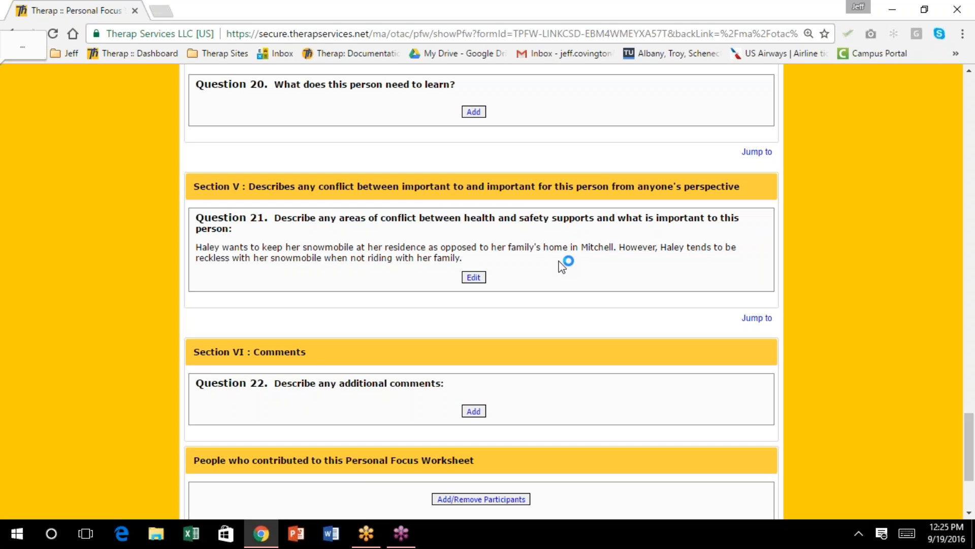
{"action": "scroll", "coordinate": [474, 321], "scroll_direction": "down", "scroll_amount": 1}
{"action": "scroll", "coordinate": [473, 321], "scroll_direction": "down", "scroll_amount": 3}
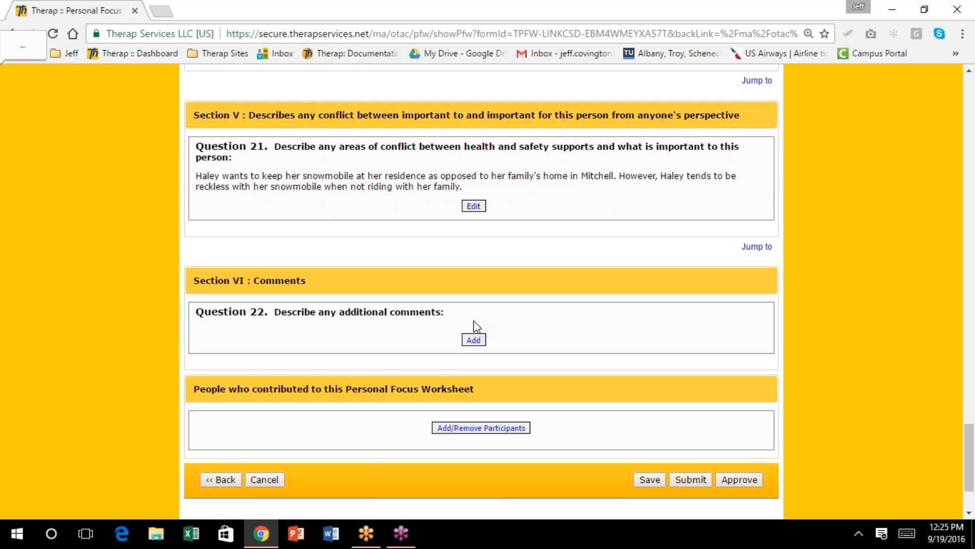
{"action": "scroll", "coordinate": [474, 325], "scroll_direction": "down", "scroll_amount": 1}
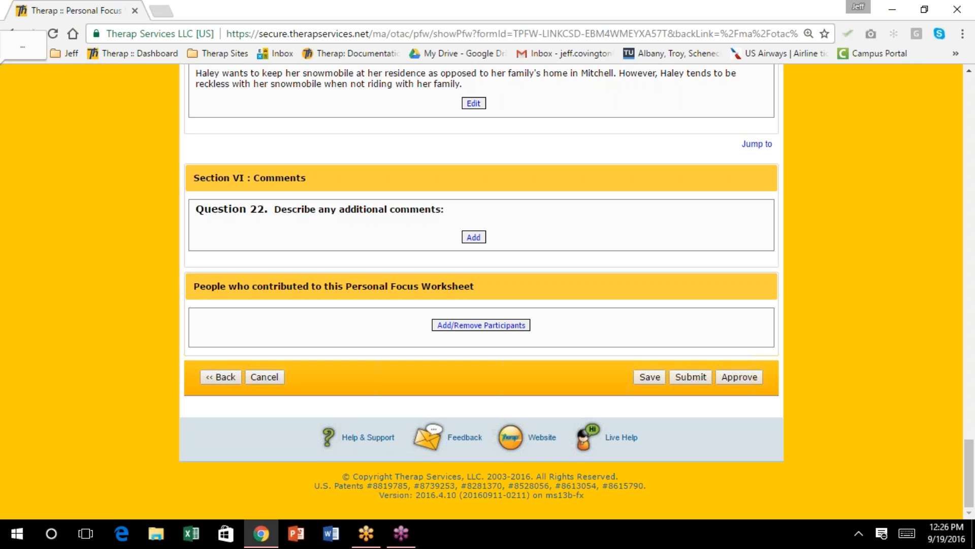
{"action": "scroll", "coordinate": [559, 399], "scroll_direction": "up", "scroll_amount": 4}
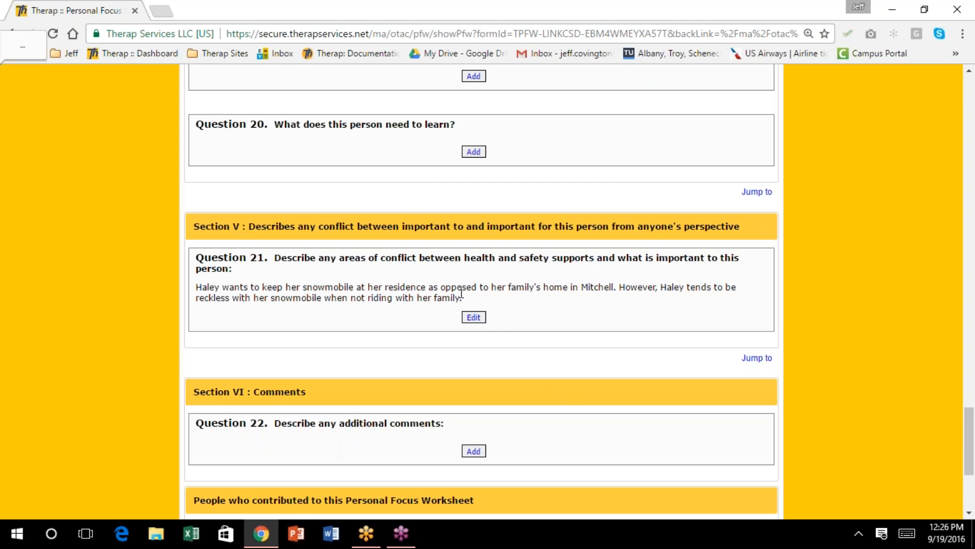
{"action": "left_click", "coordinate": [473, 316]}
Append a paragraph: she enjoys time without staff but has made risky unsupervised decisions, then save
{"action": "left_click", "coordinate": [285, 272]}
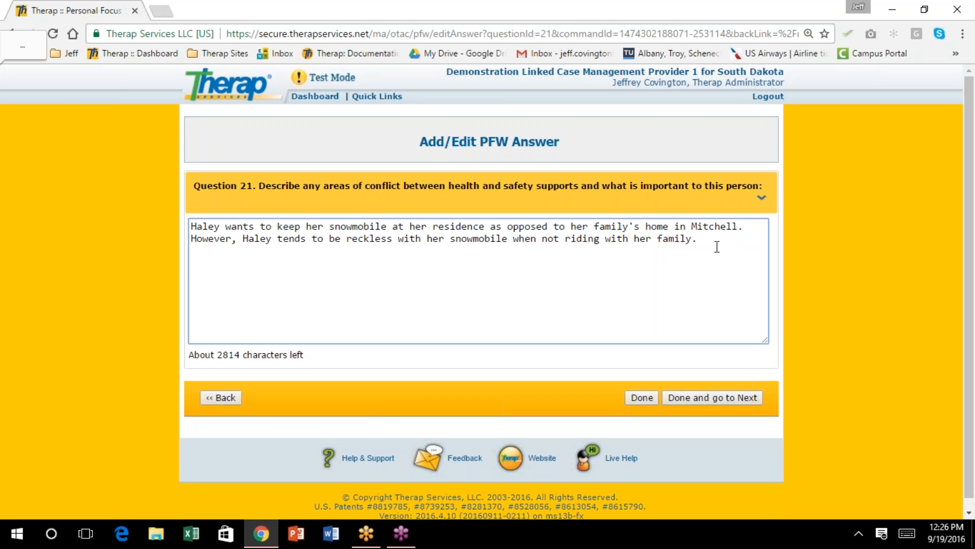
{"action": "key", "text": "Return"}
{"action": "key", "text": "Return"}
{"action": "type", "text": "Haley enjoys ha"}
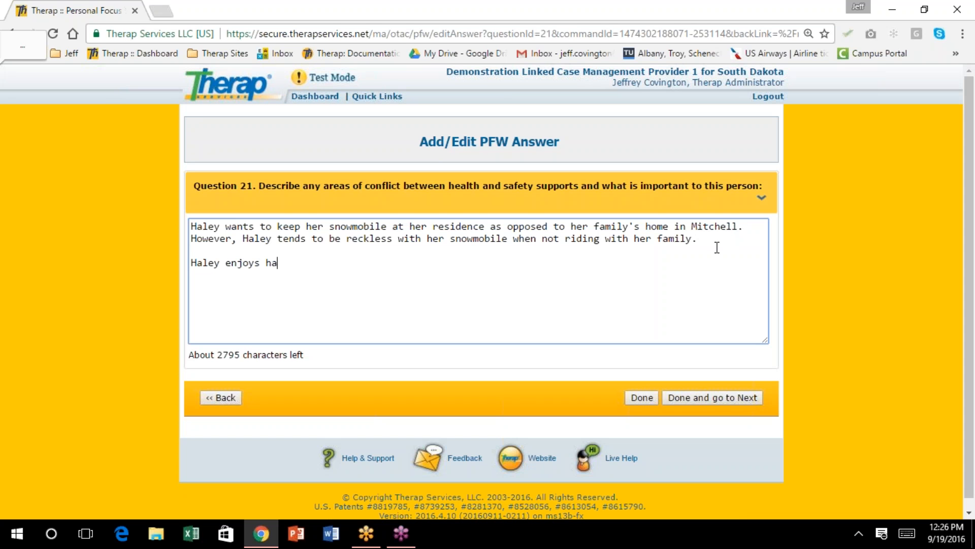
{"action": "type", "text": "ving time to herself wi"}
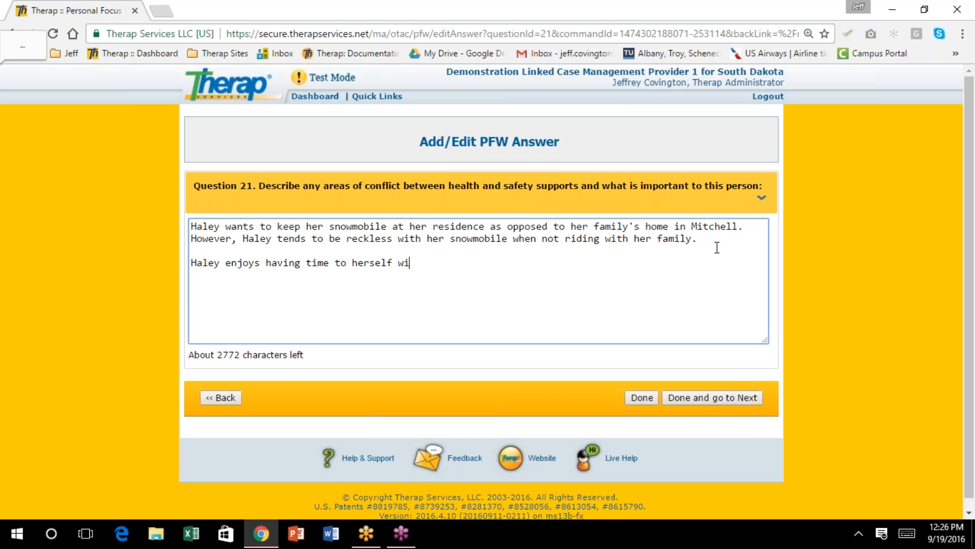
{"action": "type", "text": "thout staff.  How"}
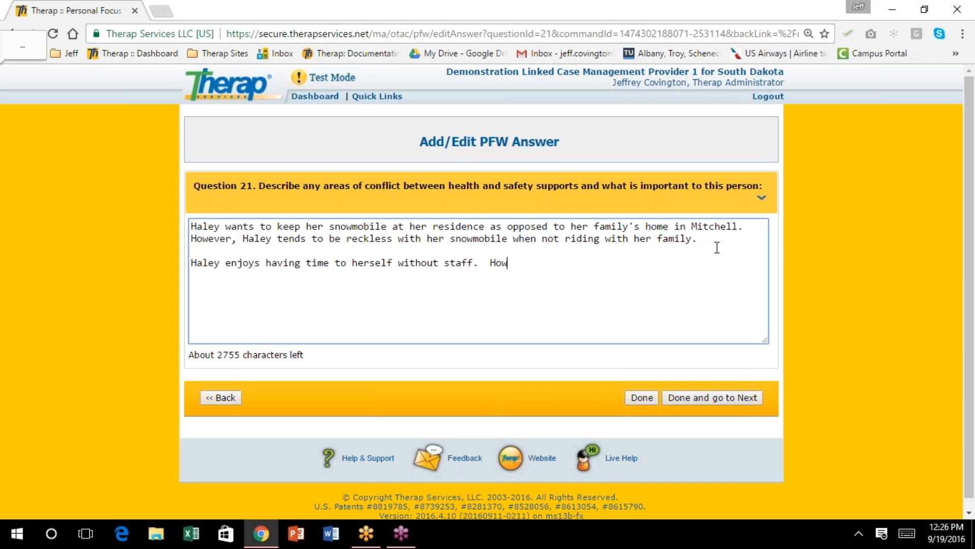
{"action": "type", "text": "ever, in the past she ha"}
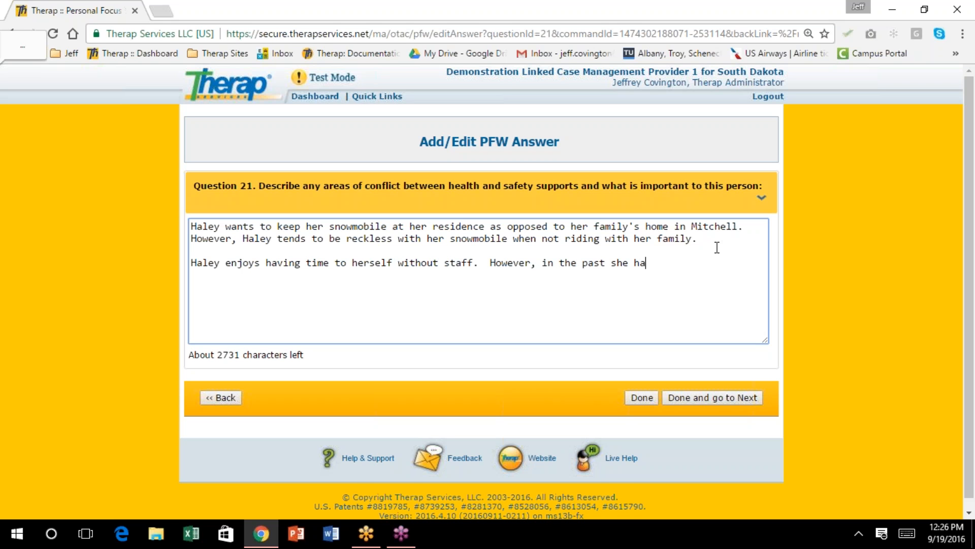
{"action": "type", "text": "s made decisions that put her at risk during times without staff supervision."}
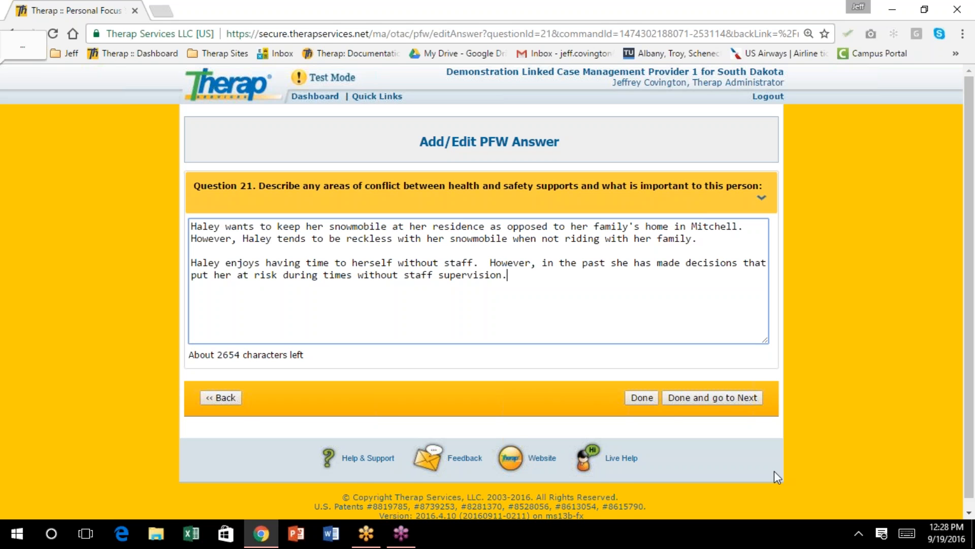
{"action": "left_click", "coordinate": [644, 399]}
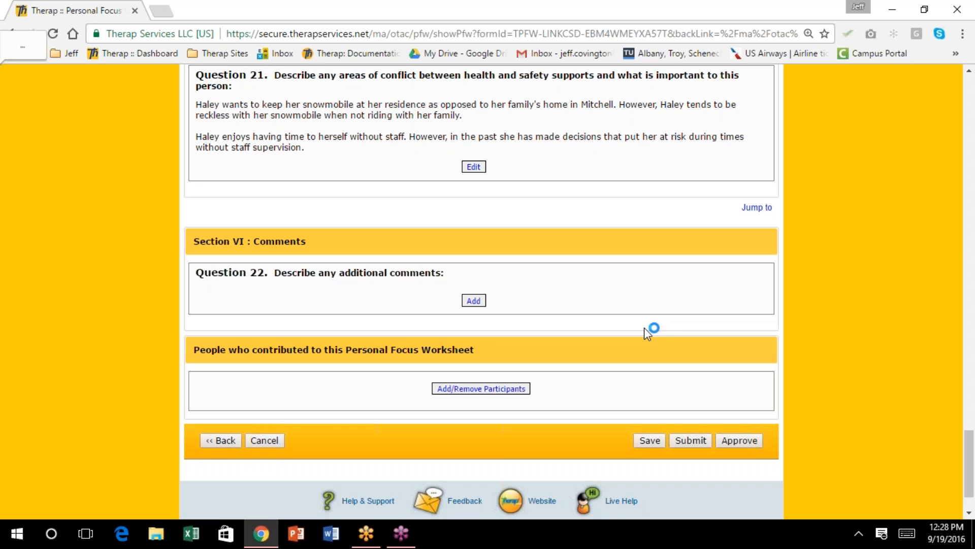
Approve the Personal Focus Worksheet
{"action": "left_click", "coordinate": [968, 301]}
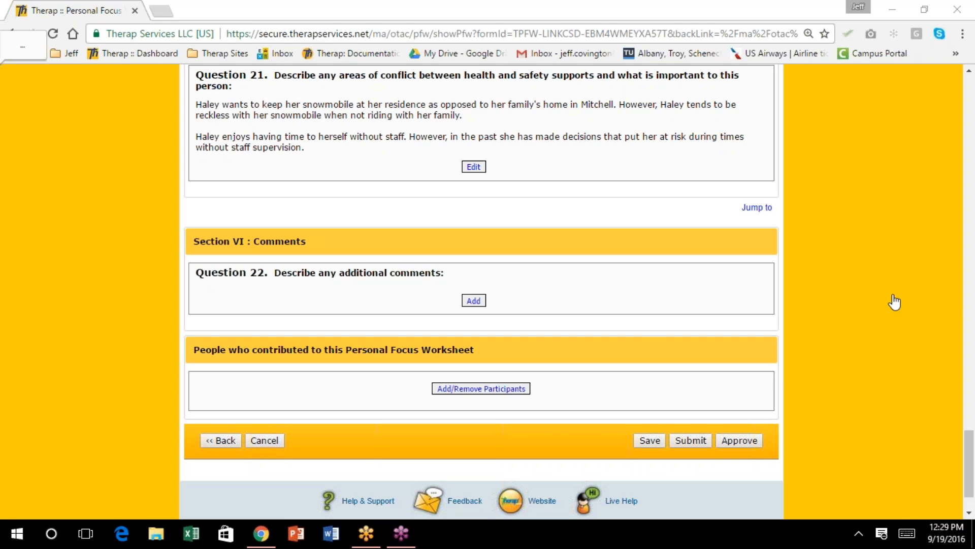
{"action": "left_click", "coordinate": [745, 440]}
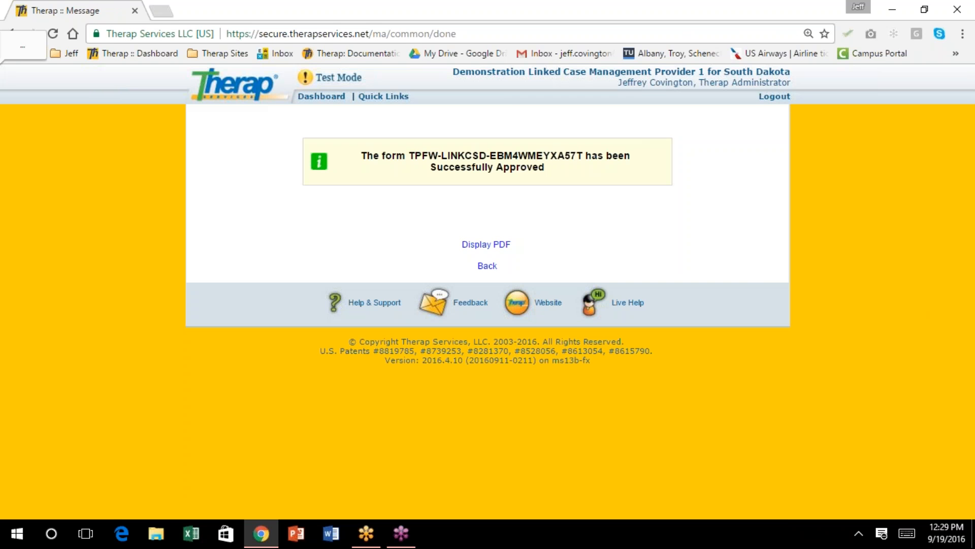
{"action": "left_click", "coordinate": [966, 325]}
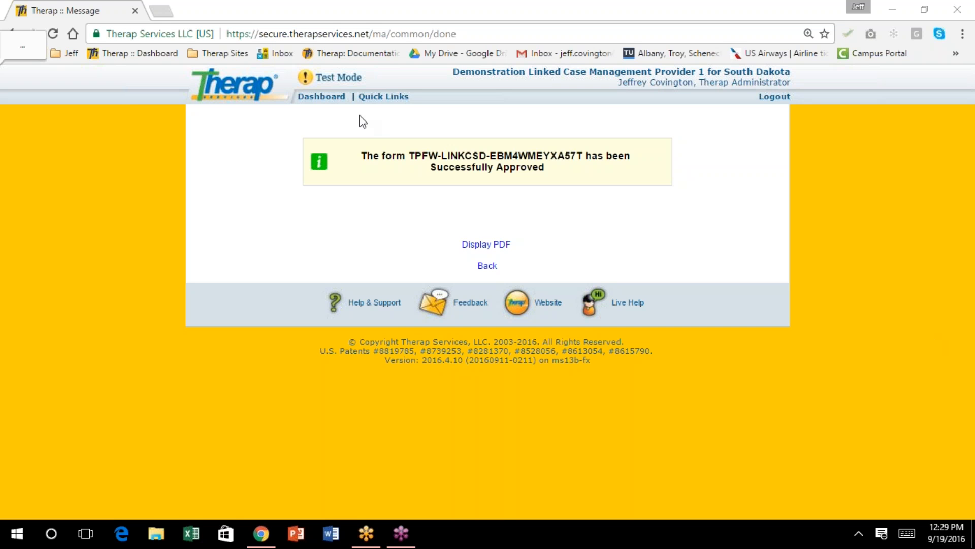
From the Dashboard, start a new ISP Agenda under Individual Support Plan and browse the individuals list
{"action": "left_click", "coordinate": [321, 96]}
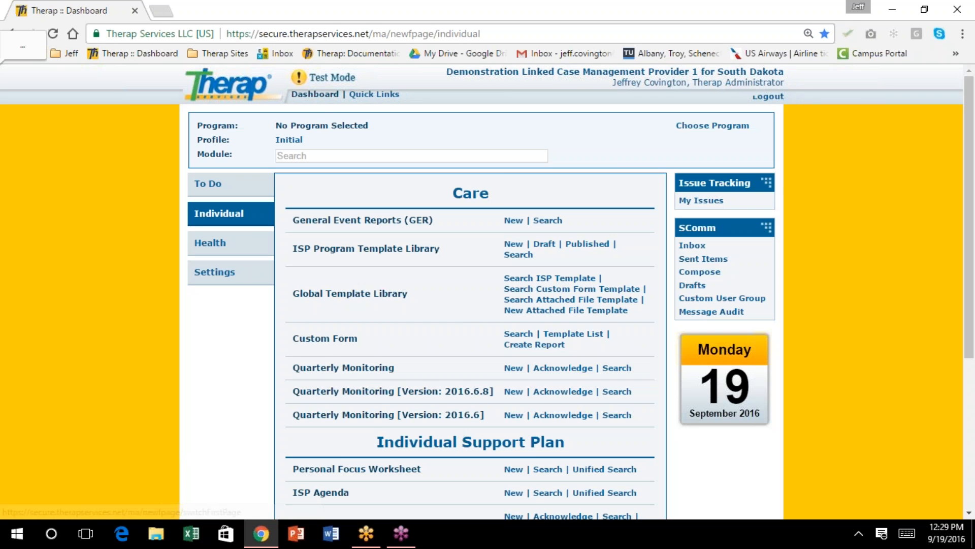
{"action": "scroll", "coordinate": [450, 328], "scroll_direction": "down", "scroll_amount": 3}
{"action": "scroll", "coordinate": [450, 330], "scroll_direction": "down", "scroll_amount": 1}
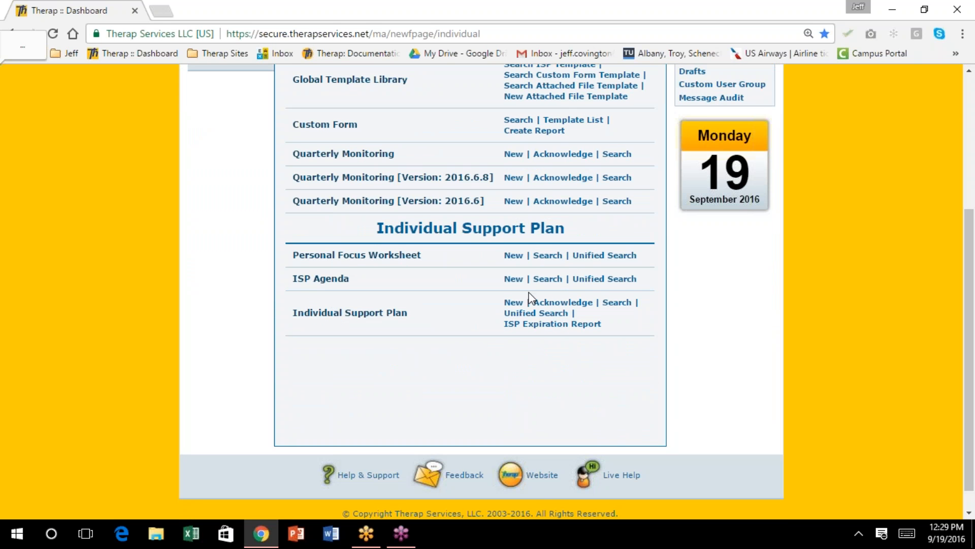
{"action": "left_click", "coordinate": [513, 280]}
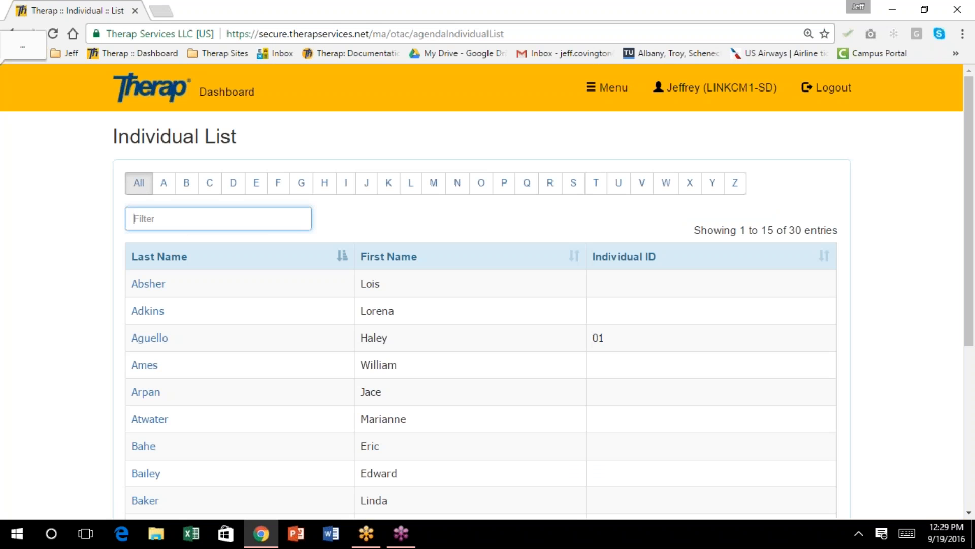
{"action": "scroll", "coordinate": [487, 305], "scroll_direction": "down", "scroll_amount": 1}
{"action": "scroll", "coordinate": [488, 304], "scroll_direction": "down", "scroll_amount": 1}
{"action": "scroll", "coordinate": [487, 304], "scroll_direction": "down", "scroll_amount": 1}
{"action": "scroll", "coordinate": [514, 280], "scroll_direction": "up", "scroll_amount": 3}
{"action": "scroll", "coordinate": [514, 279], "scroll_direction": "down", "scroll_amount": 2}
{"action": "scroll", "coordinate": [516, 281], "scroll_direction": "down", "scroll_amount": 1}
{"action": "scroll", "coordinate": [517, 281], "scroll_direction": "up", "scroll_amount": 2}
{"action": "left_click", "coordinate": [227, 91]}
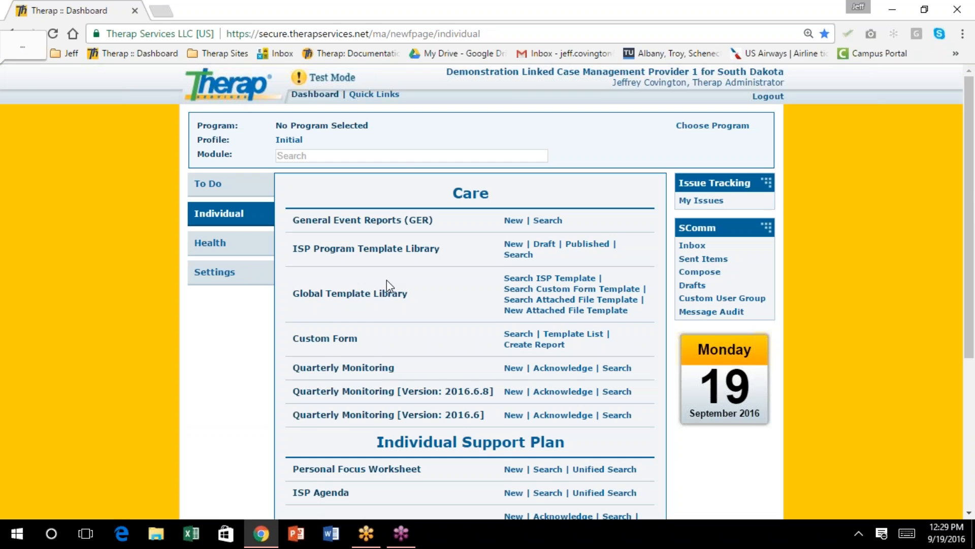
{"action": "scroll", "coordinate": [387, 282], "scroll_direction": "down", "scroll_amount": 4}
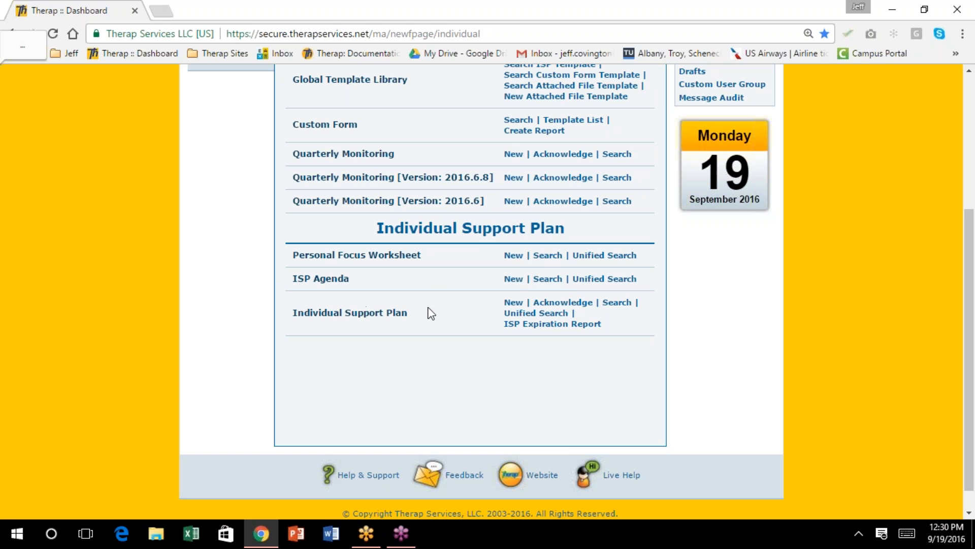
{"action": "left_click_drag", "start_coordinate": [498, 278], "coordinate": [582, 279]}
{"action": "left_click", "coordinate": [605, 289]}
{"action": "triple_click", "coordinate": [605, 289]}
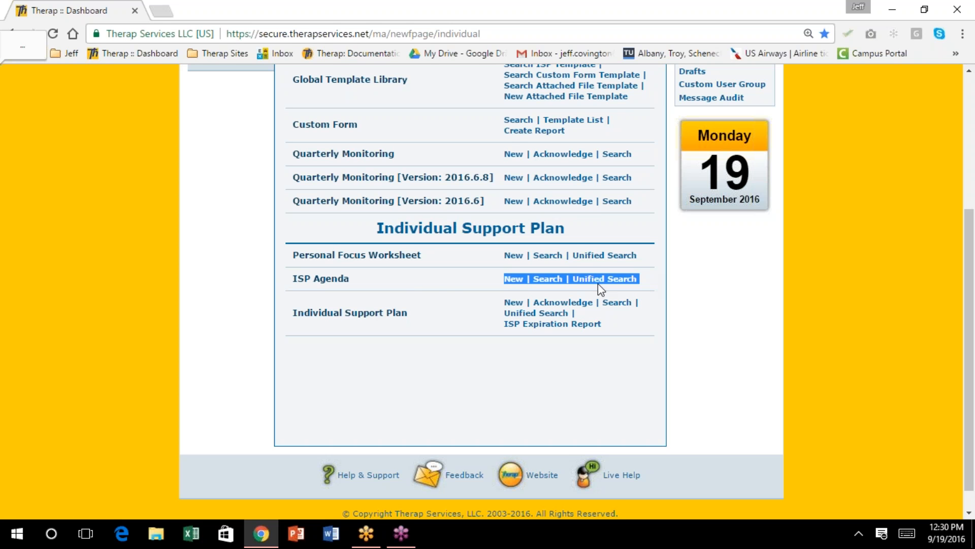
{"action": "left_click", "coordinate": [432, 281]}
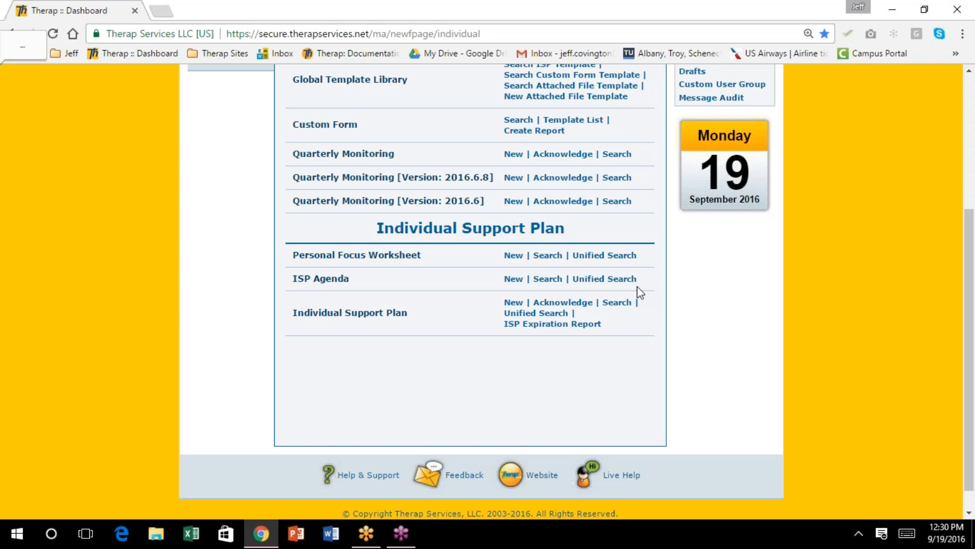
{"action": "scroll", "coordinate": [611, 377], "scroll_direction": "up", "scroll_amount": 4}
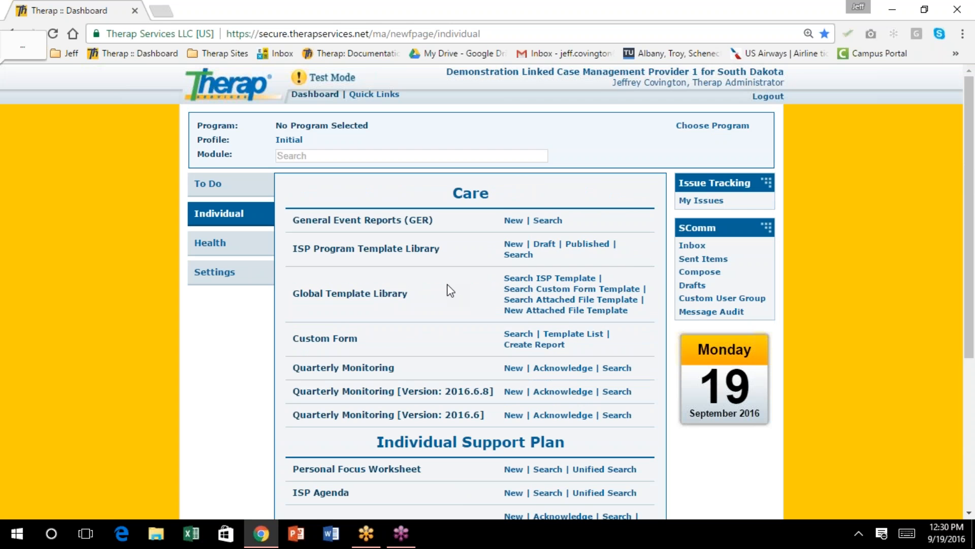
{"action": "scroll", "coordinate": [449, 290], "scroll_direction": "down", "scroll_amount": 4}
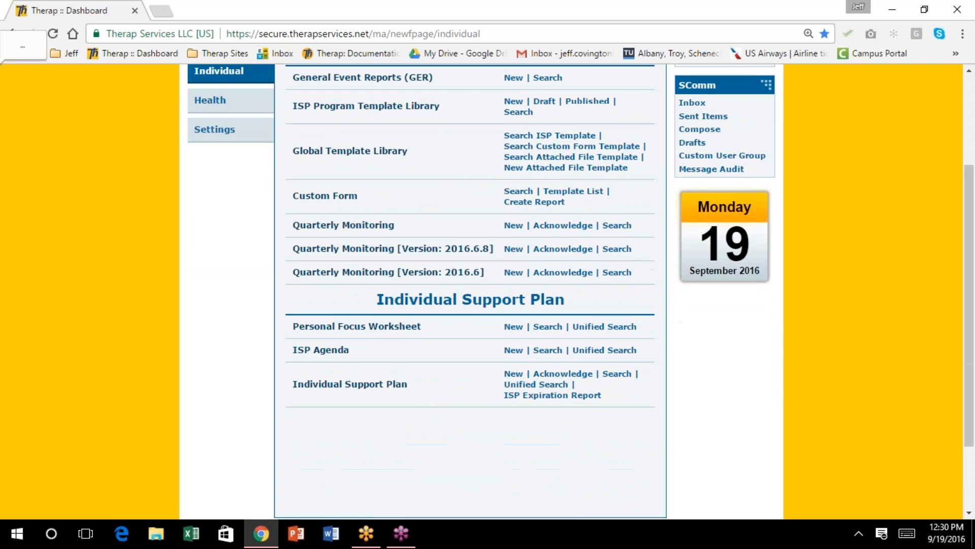
{"action": "scroll", "coordinate": [449, 291], "scroll_direction": "down", "scroll_amount": 1}
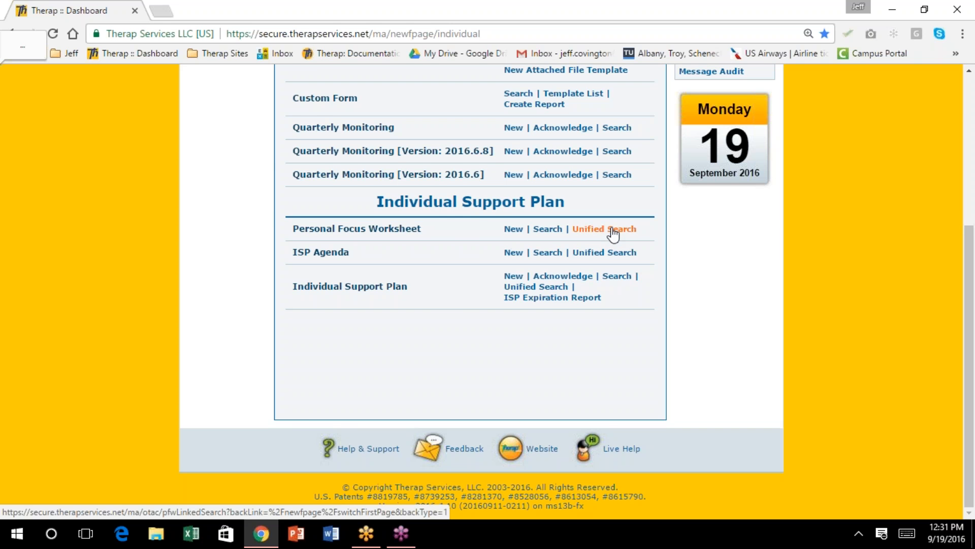
{"action": "scroll", "coordinate": [594, 231], "scroll_direction": "up", "scroll_amount": 4}
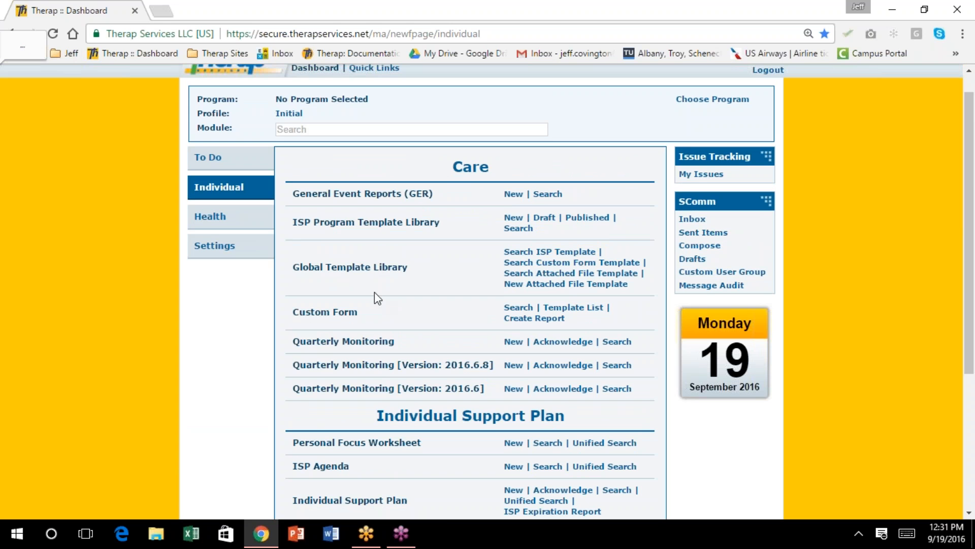
{"action": "scroll", "coordinate": [343, 263], "scroll_direction": "down", "scroll_amount": 1}
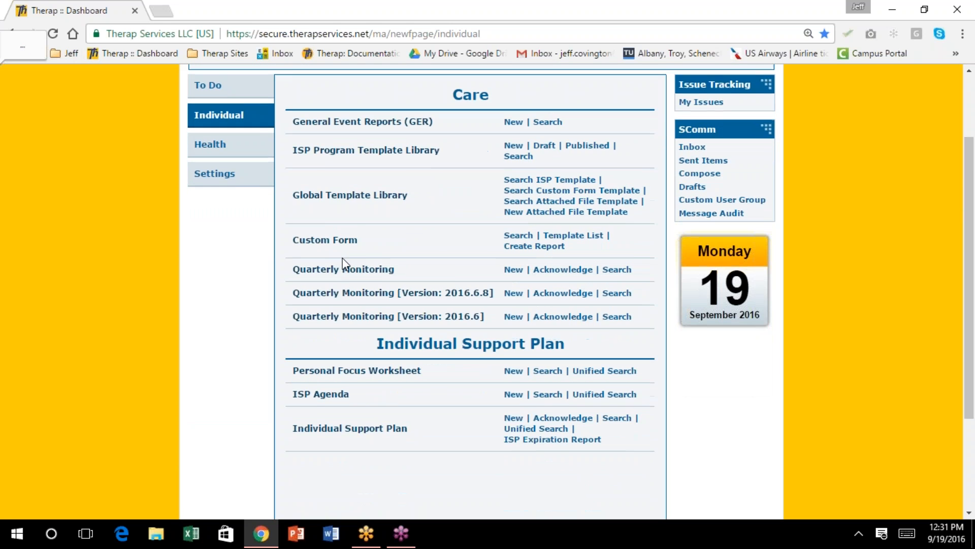
{"action": "scroll", "coordinate": [346, 264], "scroll_direction": "down", "scroll_amount": 1}
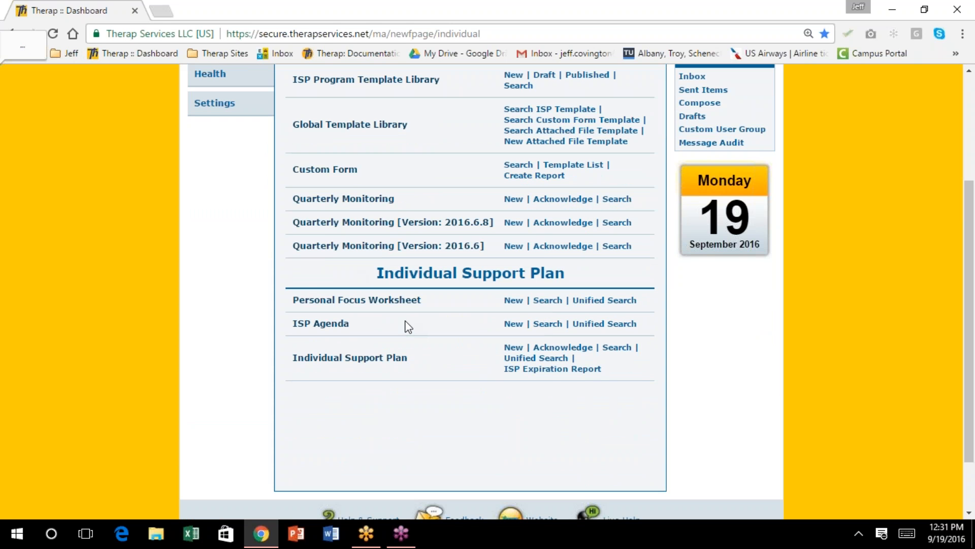
{"action": "scroll", "coordinate": [389, 300], "scroll_direction": "up", "scroll_amount": 2}
{"action": "scroll", "coordinate": [488, 293], "scroll_direction": "up", "scroll_amount": 1}
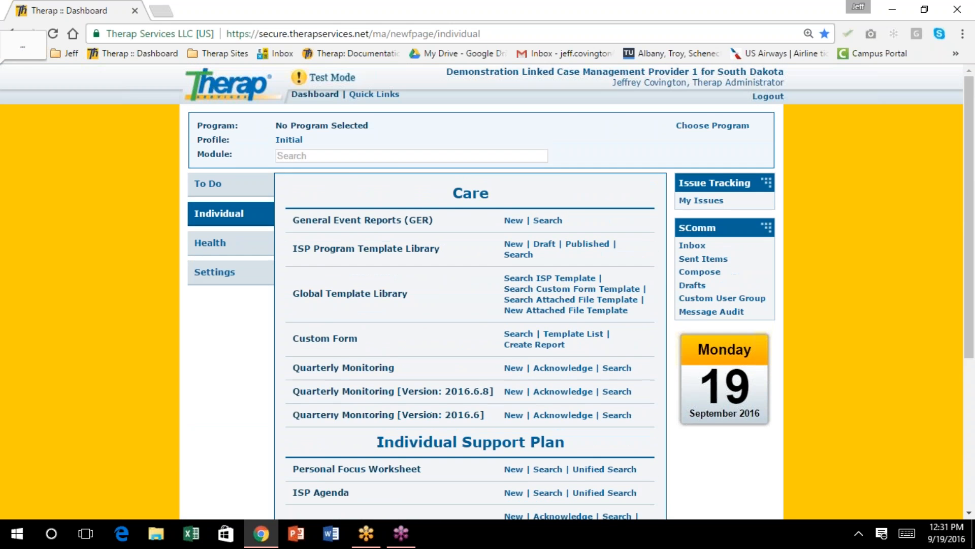
{"action": "scroll", "coordinate": [389, 278], "scroll_direction": "down", "scroll_amount": 4}
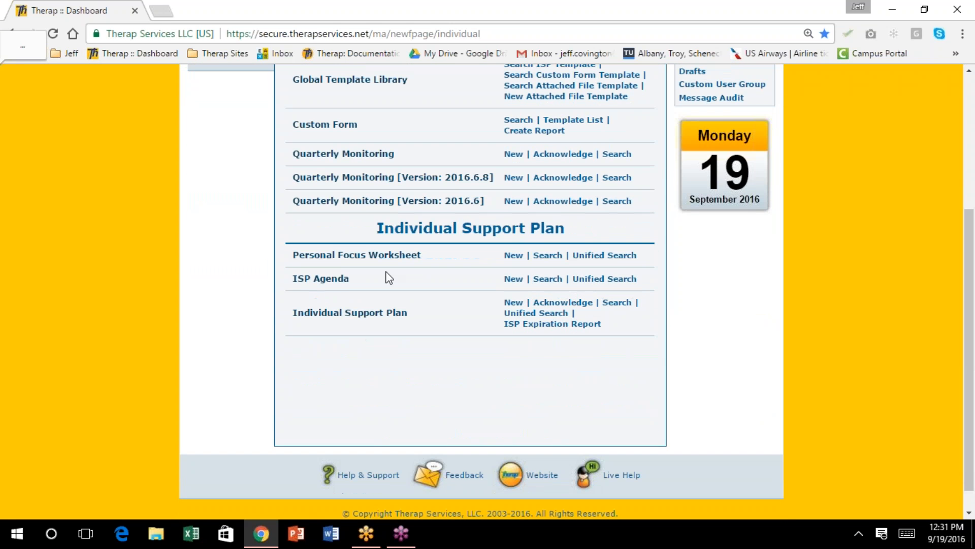
Start a new ISP Agenda for individual 01 with meeting date 09/19/2016
{"action": "left_click", "coordinate": [513, 279]}
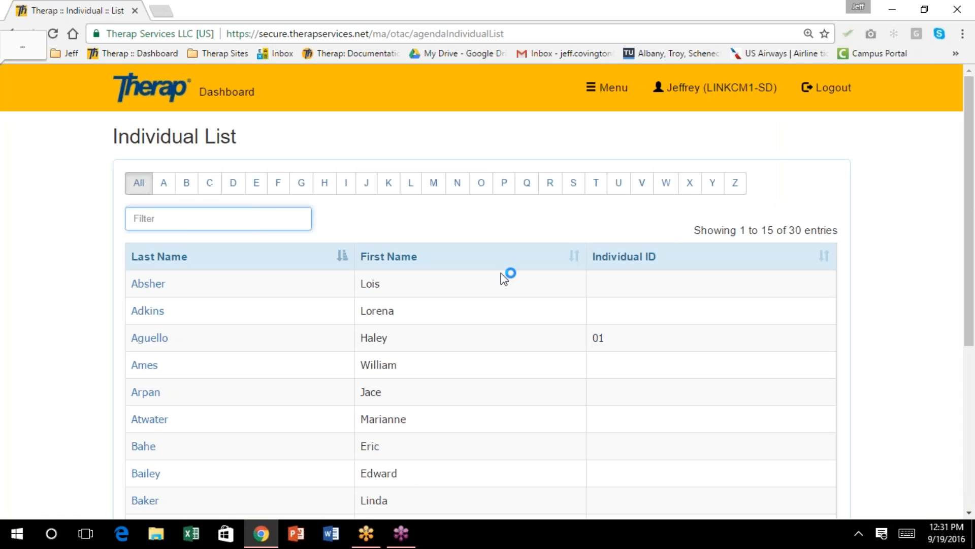
{"action": "scroll", "coordinate": [402, 249], "scroll_direction": "down", "scroll_amount": 1}
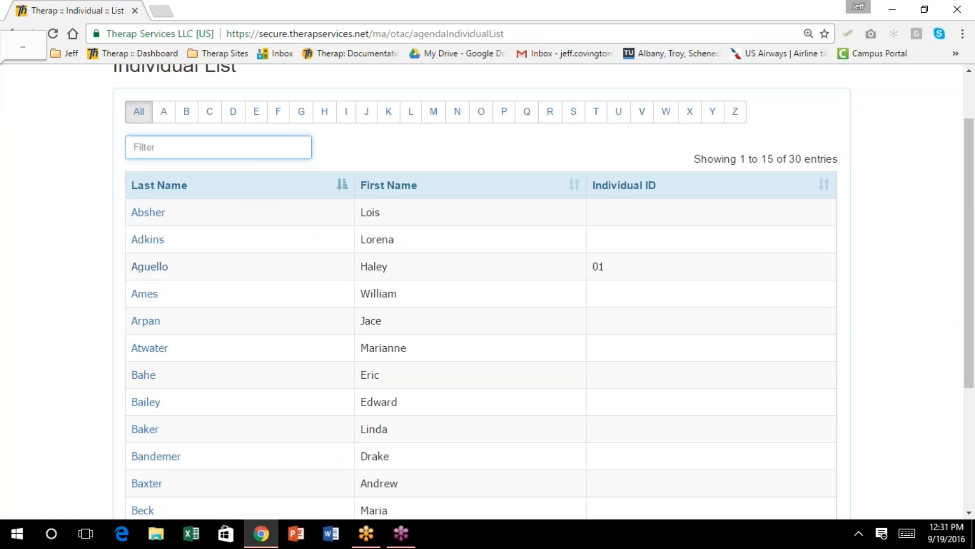
{"action": "left_click", "coordinate": [152, 272]}
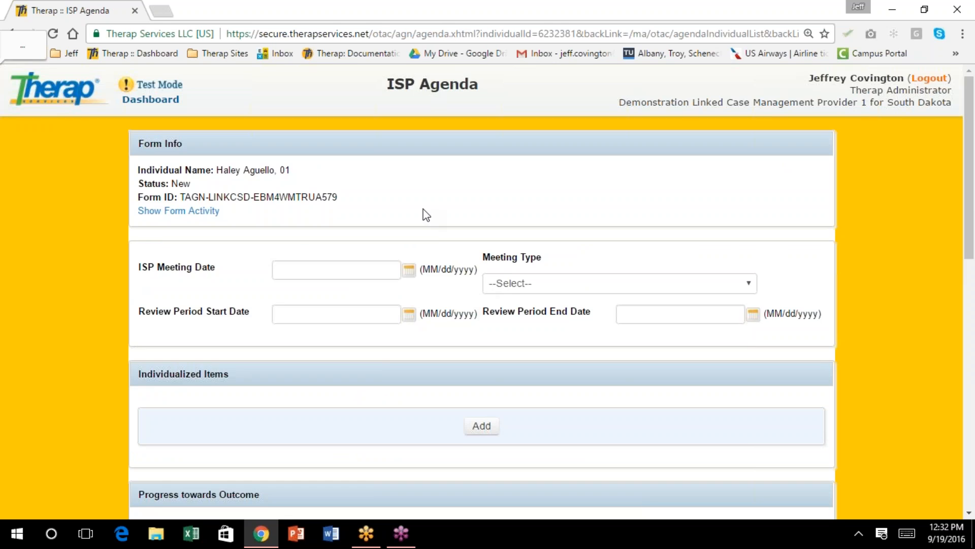
{"action": "scroll", "coordinate": [424, 214], "scroll_direction": "down", "scroll_amount": 1}
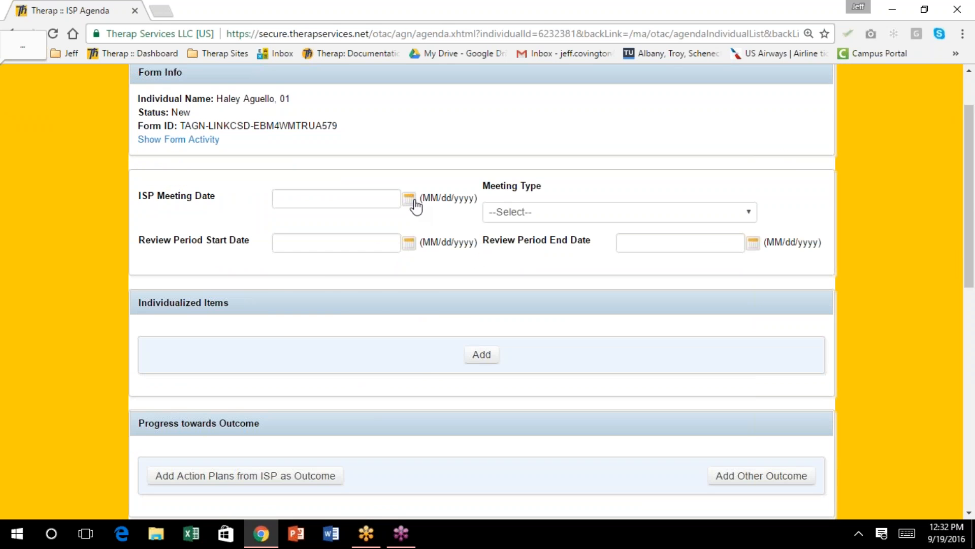
{"action": "left_click", "coordinate": [409, 199]}
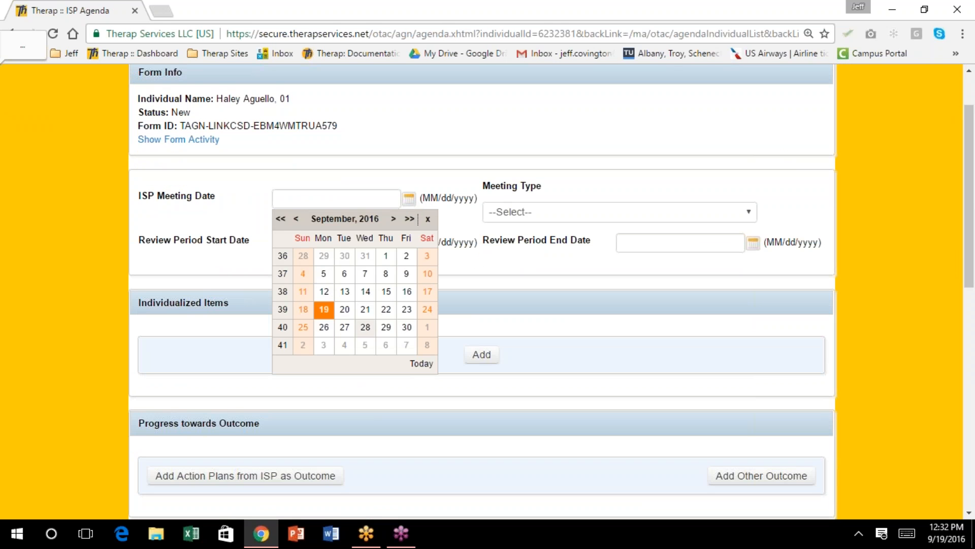
{"action": "left_click", "coordinate": [324, 309]}
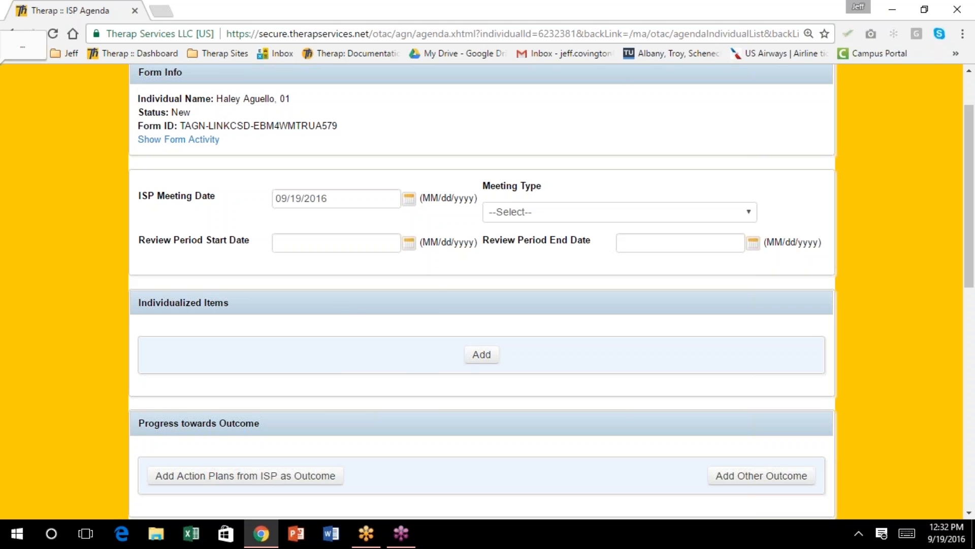
Set the review period to 09/01/2016–08/31/2017 and the meeting type to Annual
{"action": "left_click", "coordinate": [410, 242]}
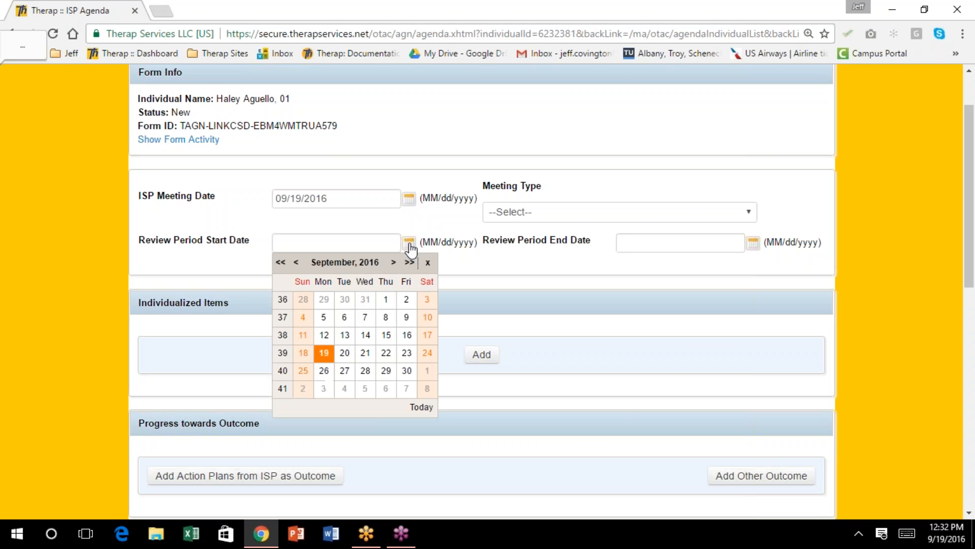
{"action": "left_click", "coordinate": [387, 301]}
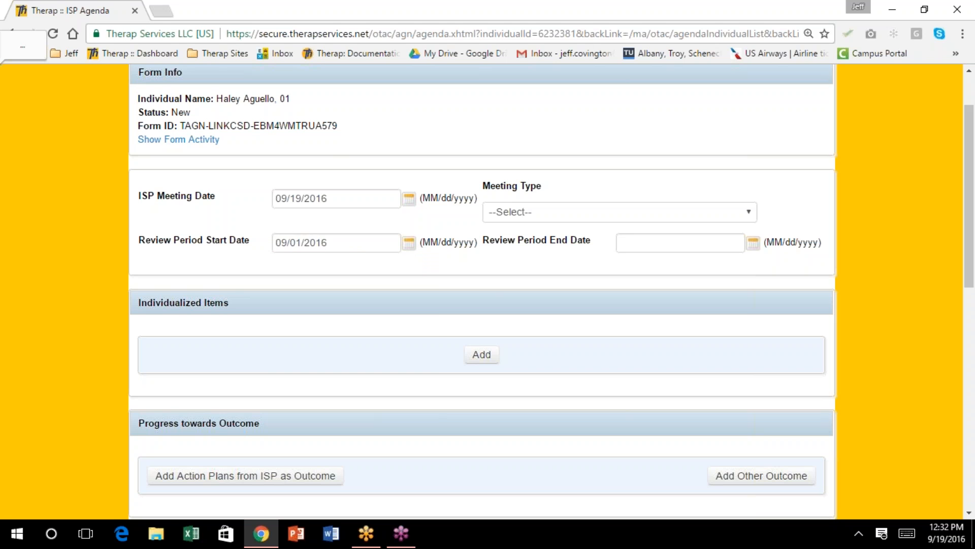
{"action": "left_click", "coordinate": [755, 246]}
{"action": "left_click", "coordinate": [753, 262]}
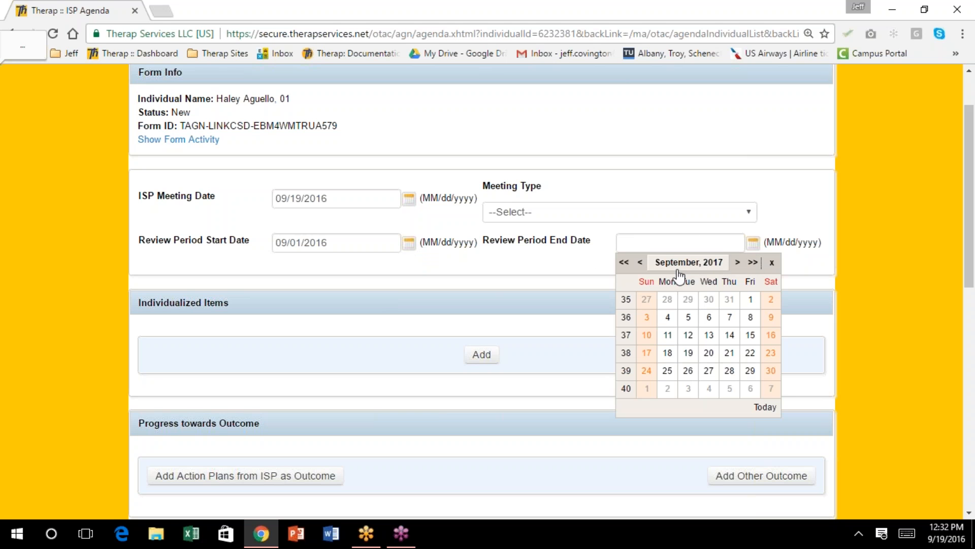
{"action": "left_click", "coordinate": [640, 262]}
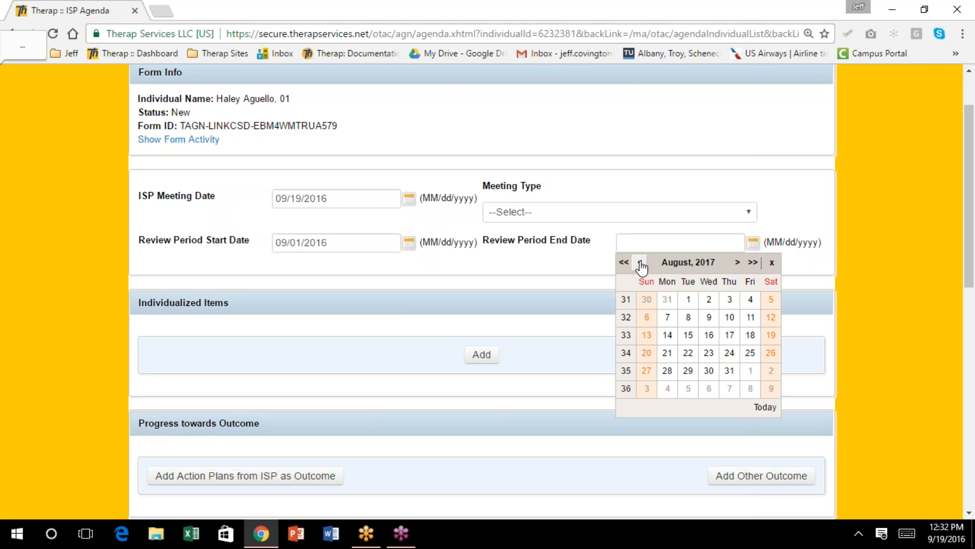
{"action": "left_click", "coordinate": [728, 372]}
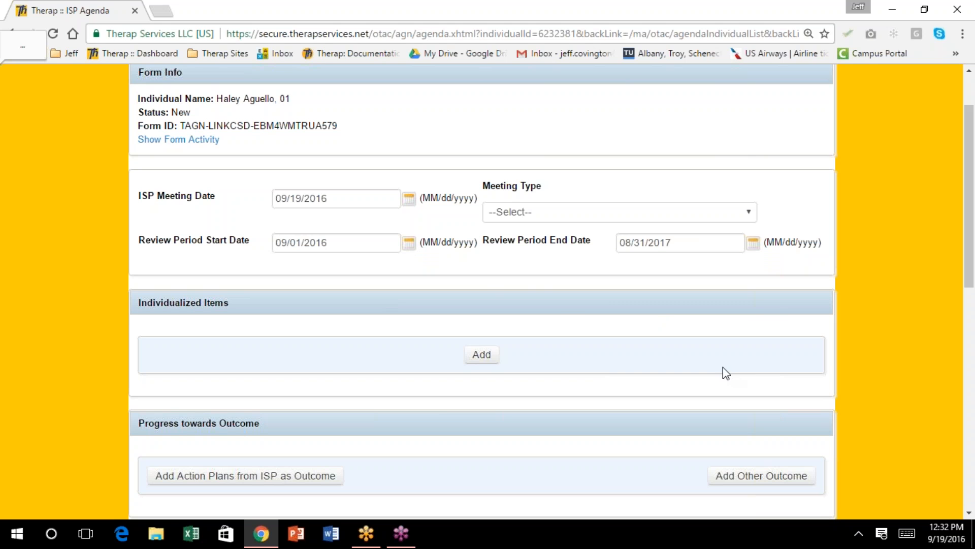
{"action": "left_click", "coordinate": [748, 215]}
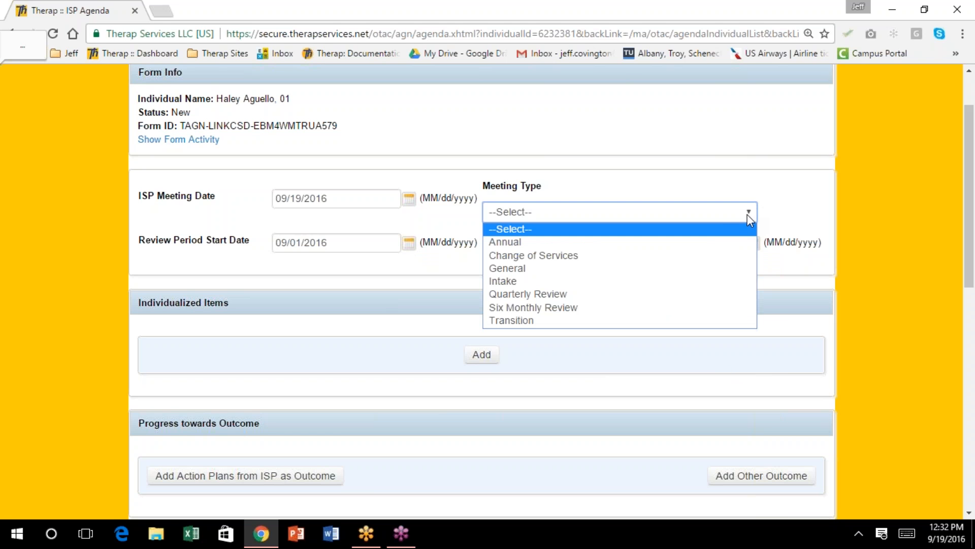
{"action": "left_click", "coordinate": [708, 243]}
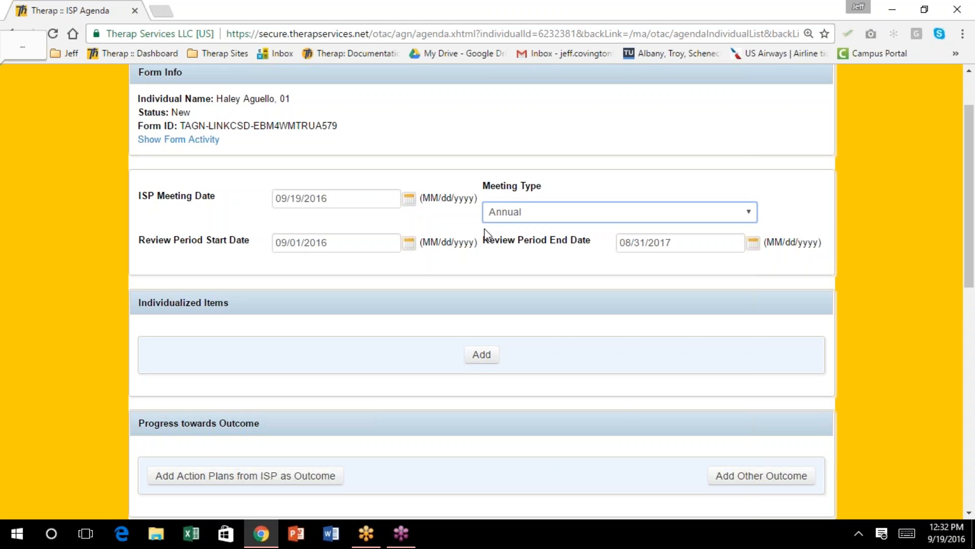
Link the approved Personal Focus Worksheet for 09/01/2016–08/31/2017 to the agenda
{"action": "scroll", "coordinate": [484, 228], "scroll_direction": "down", "scroll_amount": 4}
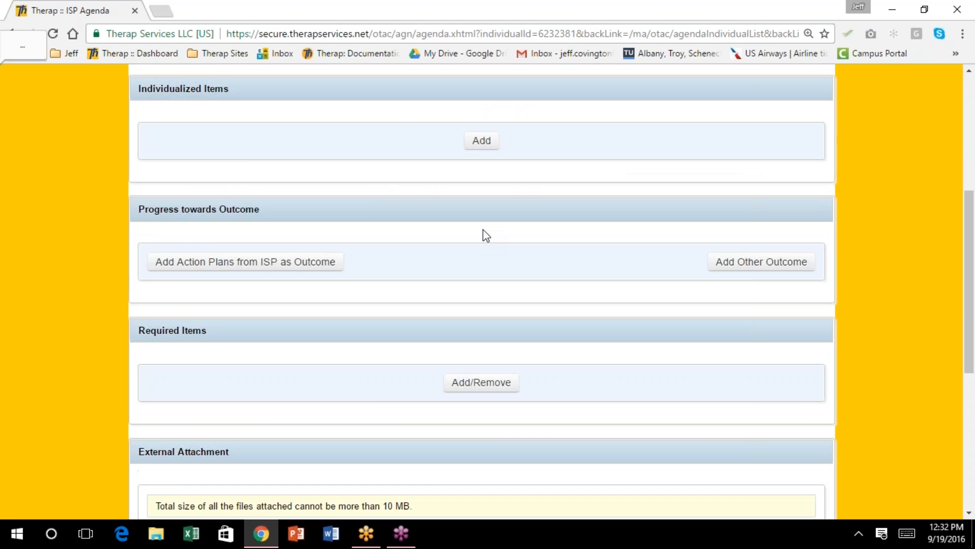
{"action": "scroll", "coordinate": [483, 233], "scroll_direction": "down", "scroll_amount": 5}
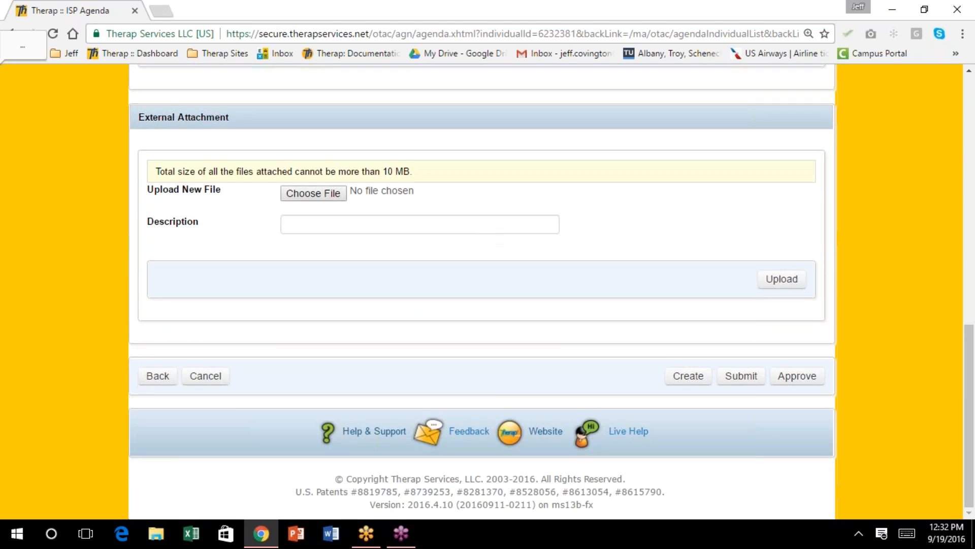
{"action": "scroll", "coordinate": [483, 234], "scroll_direction": "up", "scroll_amount": 4}
{"action": "scroll", "coordinate": [483, 233], "scroll_direction": "up", "scroll_amount": 6}
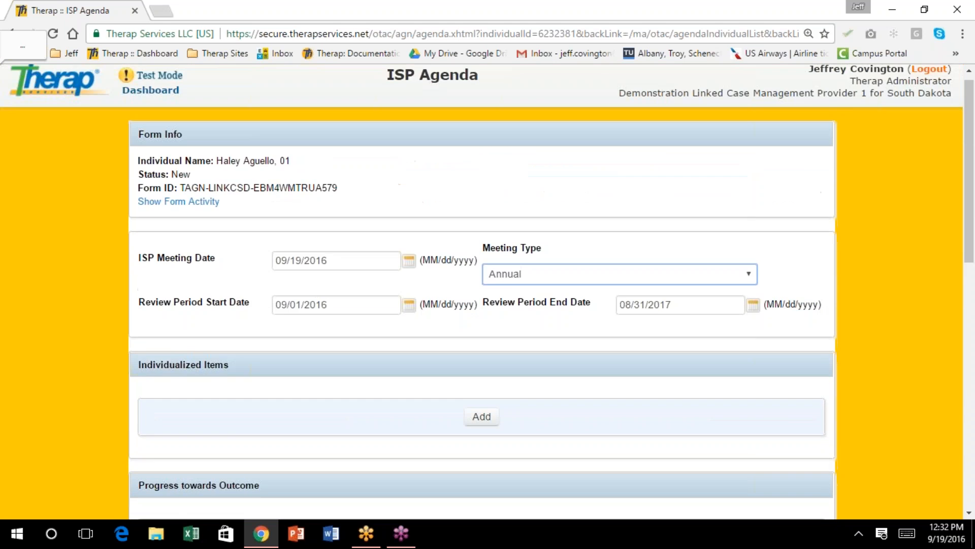
{"action": "scroll", "coordinate": [483, 233], "scroll_direction": "down", "scroll_amount": 5}
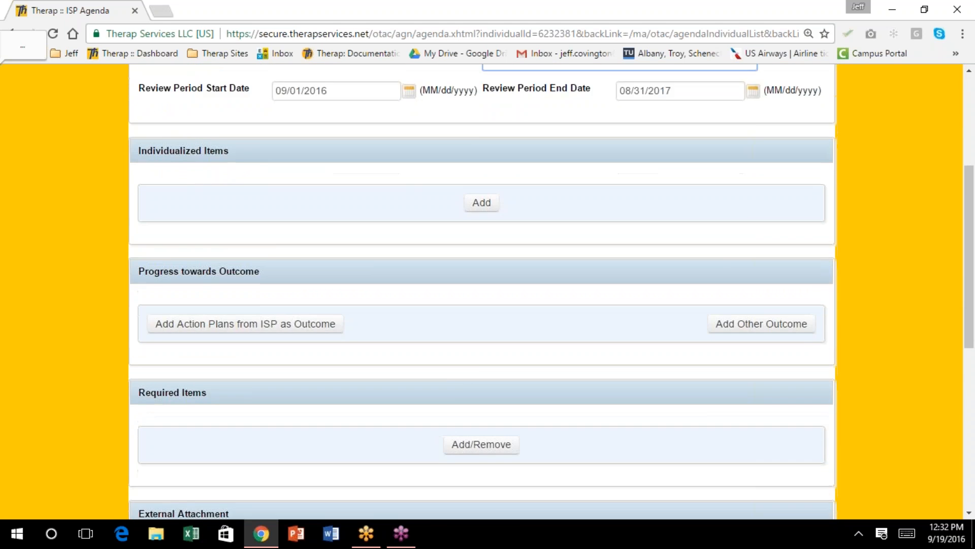
{"action": "scroll", "coordinate": [133, 162], "scroll_direction": "down", "scroll_amount": 1}
{"action": "scroll", "coordinate": [133, 162], "scroll_direction": "up", "scroll_amount": 3}
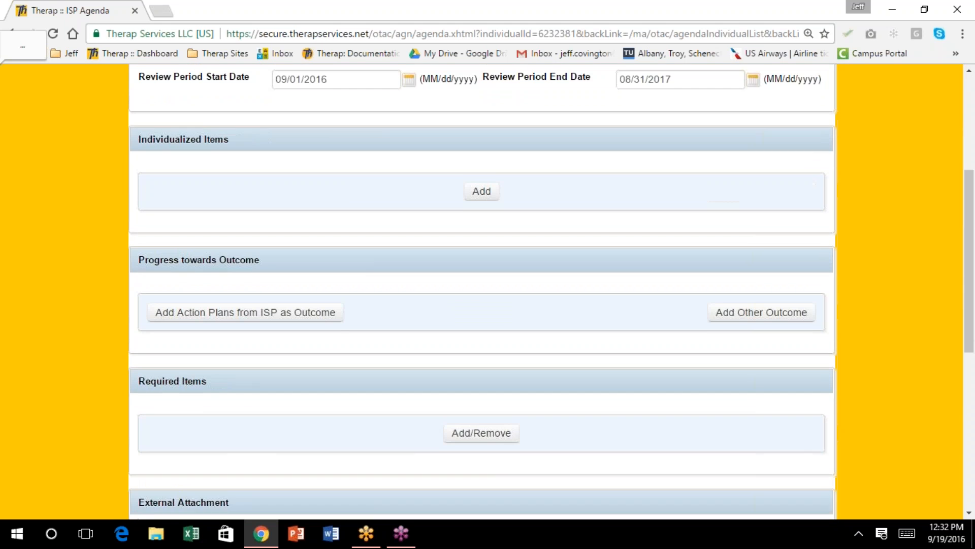
{"action": "left_click", "coordinate": [481, 212]}
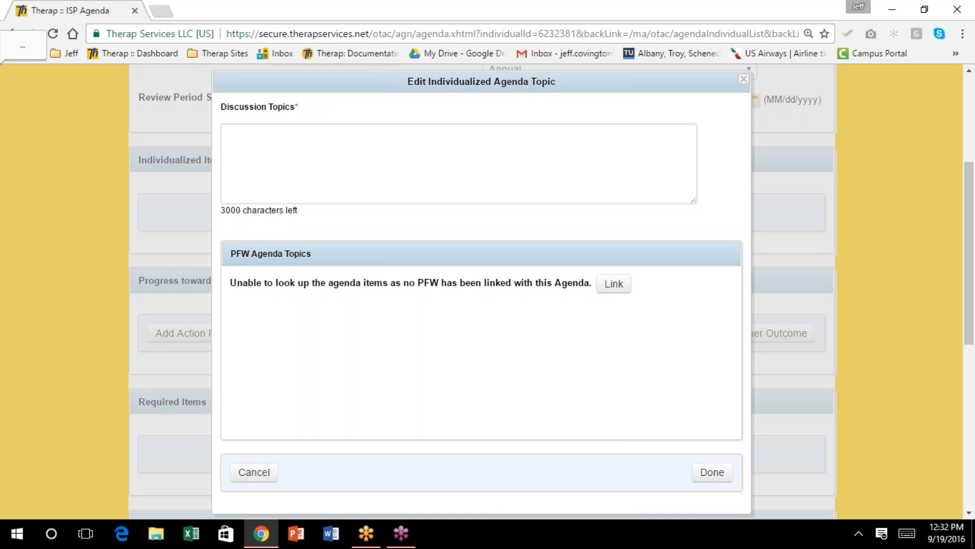
{"action": "left_click", "coordinate": [615, 283]}
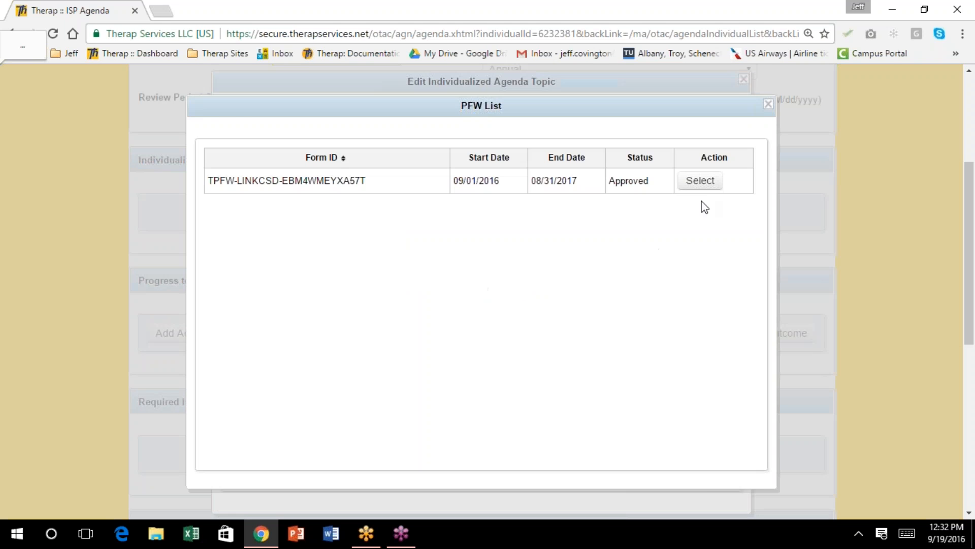
{"action": "left_click", "coordinate": [699, 181]}
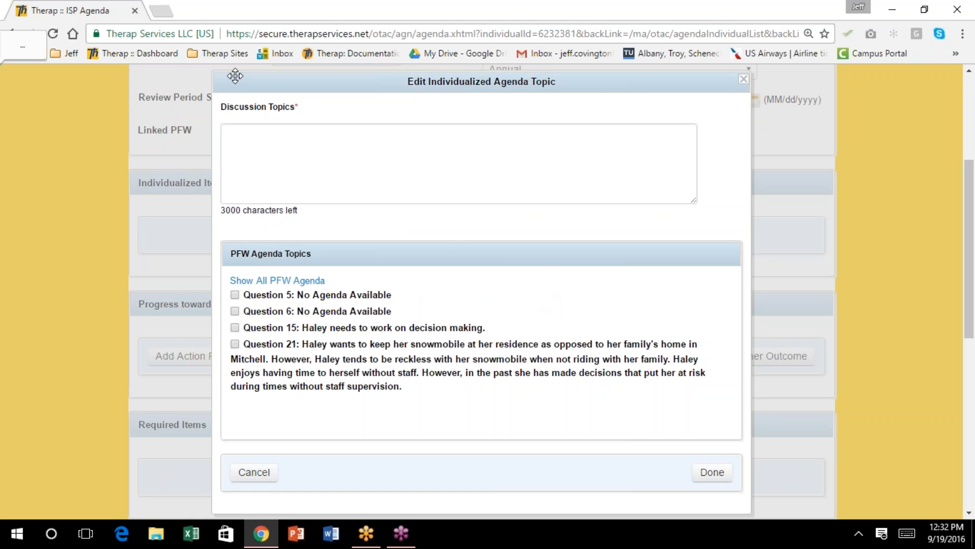
{"action": "left_click", "coordinate": [743, 80]}
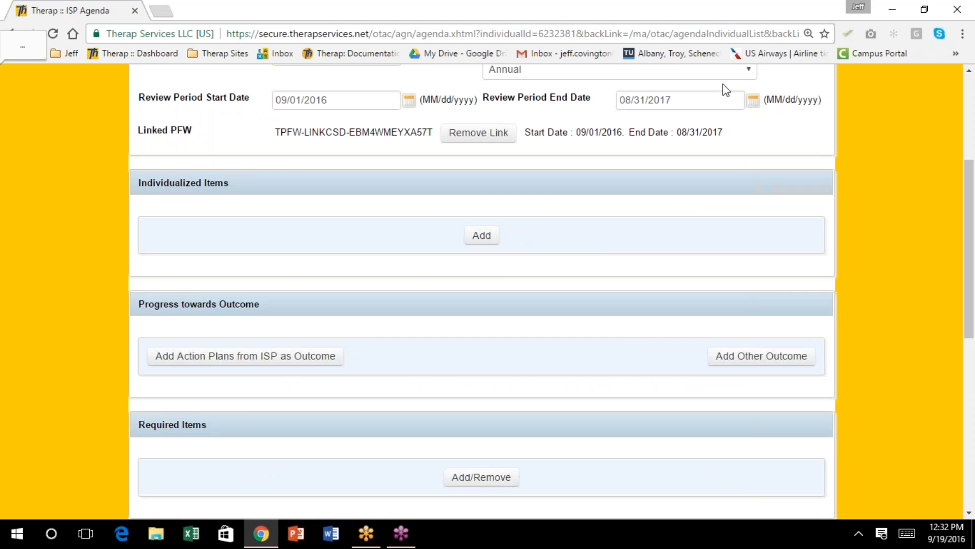
Add an individualized agenda item, showing PFW topics from Questions 5, 6, 15 and 21
{"action": "scroll", "coordinate": [593, 253], "scroll_direction": "up", "scroll_amount": 3}
{"action": "scroll", "coordinate": [595, 257], "scroll_direction": "down", "scroll_amount": 2}
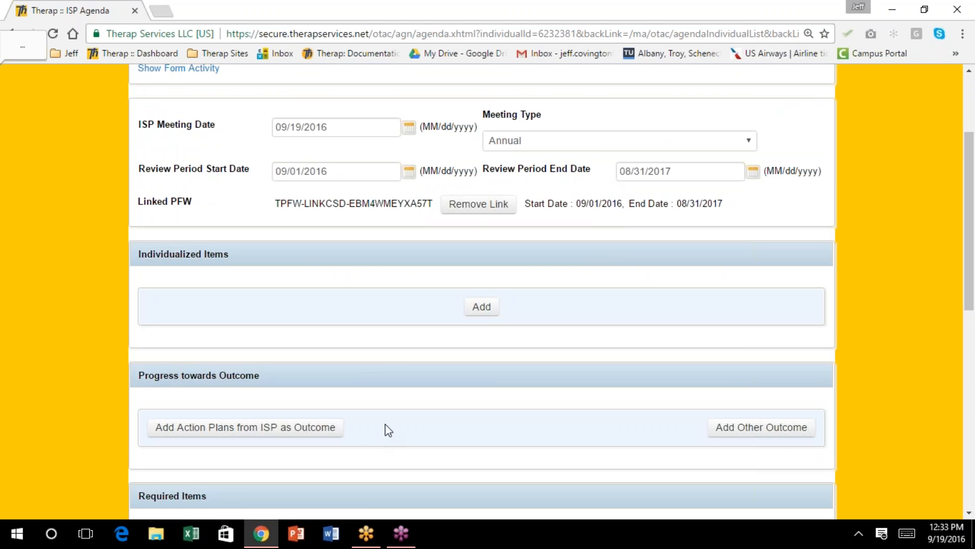
{"action": "left_click", "coordinate": [481, 308]}
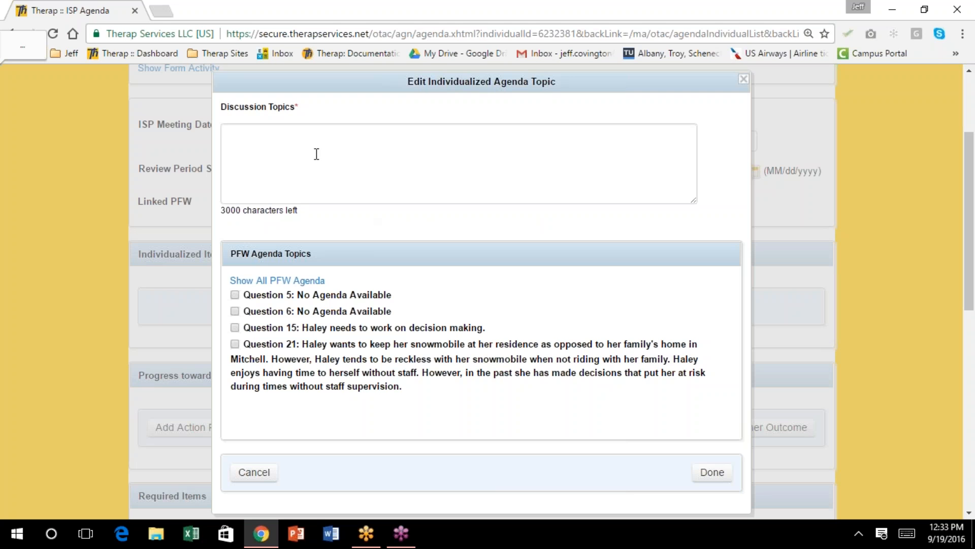
Create a topic titled with the individual's name plus 'desires', linked to PFW Questions 15 and 21
{"action": "left_click", "coordinate": [259, 134]}
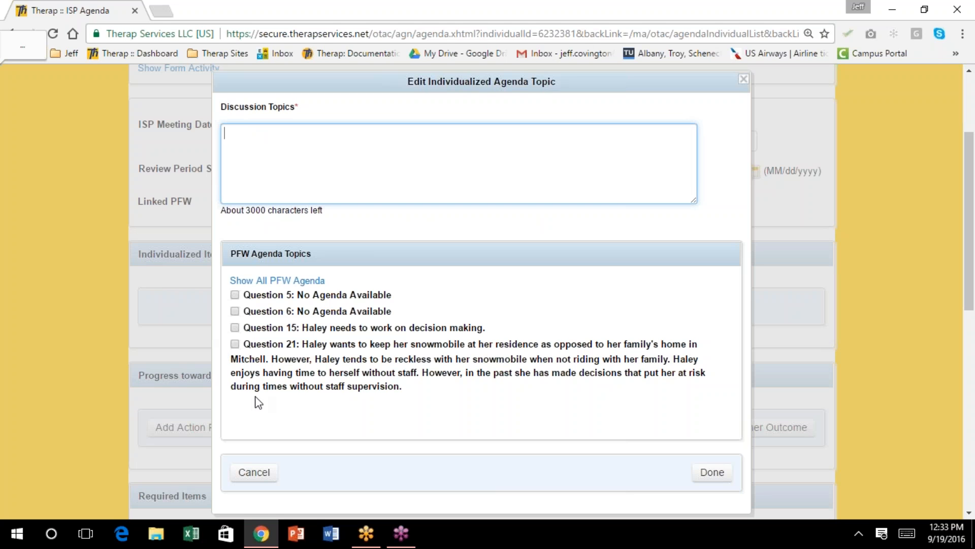
{"action": "left_click", "coordinate": [235, 328]}
{"action": "left_click", "coordinate": [235, 344]}
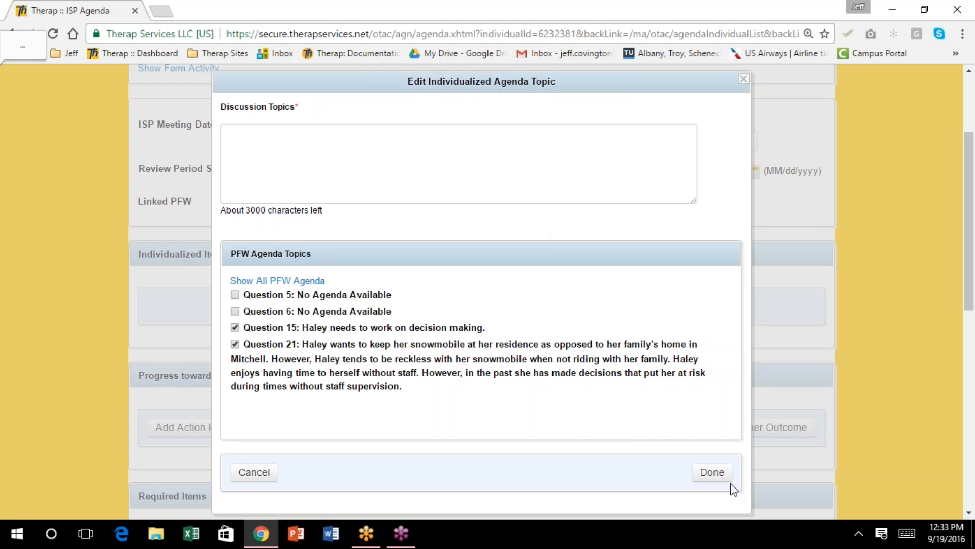
{"action": "left_click", "coordinate": [712, 472]}
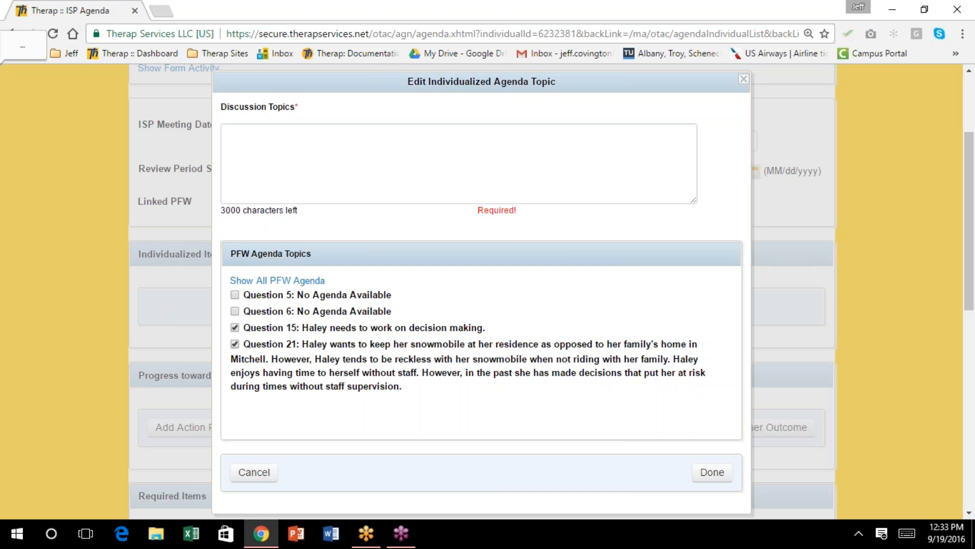
{"action": "left_click", "coordinate": [268, 128]}
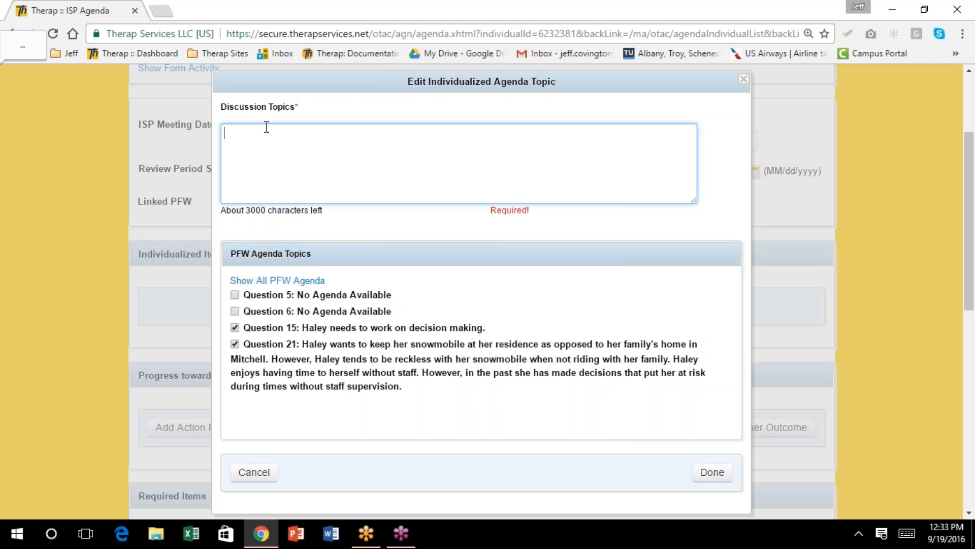
{"action": "type", "text": "What H"}
{"action": "key", "text": "BackSpace"}
{"action": "key", "text": "BackSpace"}
{"action": "key", "text": "BackSpace"}
{"action": "key", "text": "BackSpace"}
{"action": "key", "text": "BackSpace"}
{"action": "key", "text": "BackSpace"}
{"action": "type", "text": "Haley's desires"}
{"action": "left_click", "coordinate": [716, 472]}
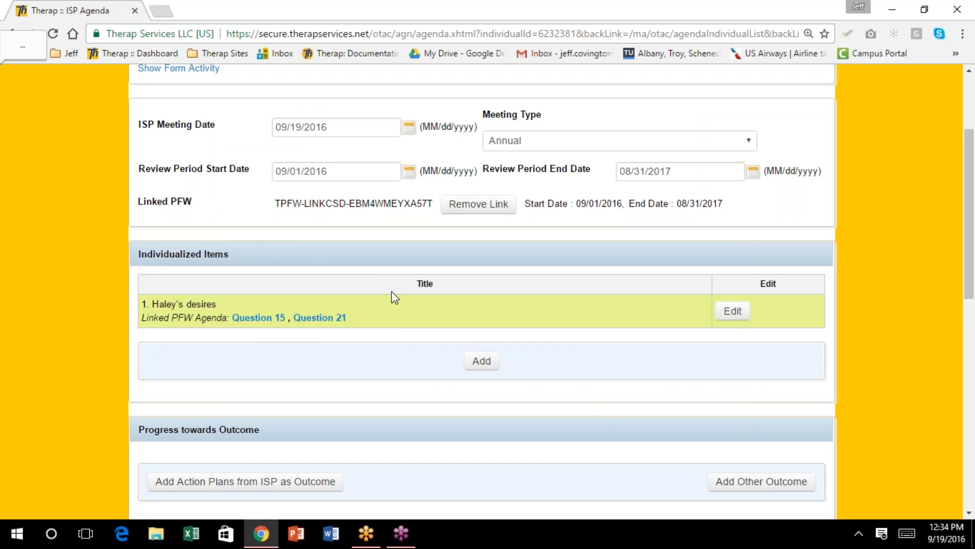
{"action": "scroll", "coordinate": [366, 274], "scroll_direction": "down", "scroll_amount": 3}
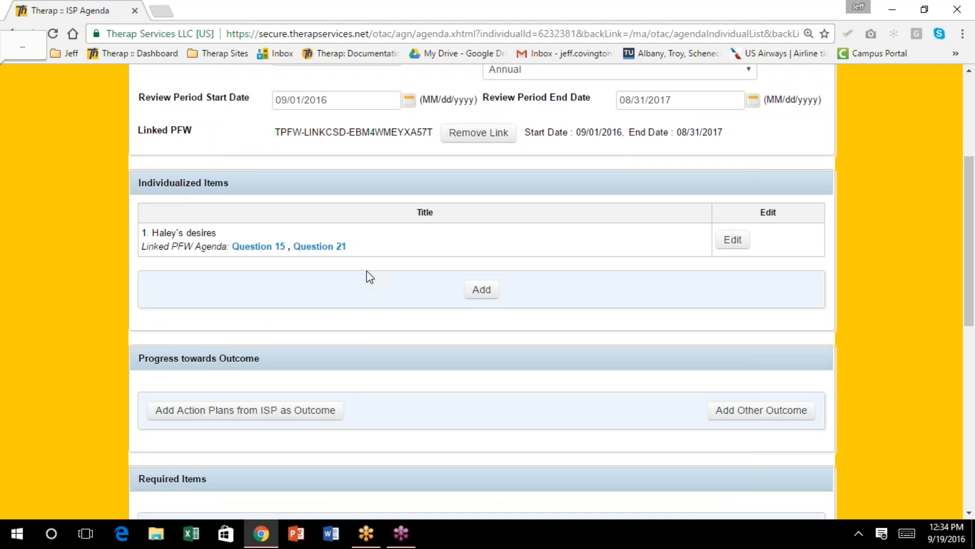
{"action": "left_click", "coordinate": [259, 175]}
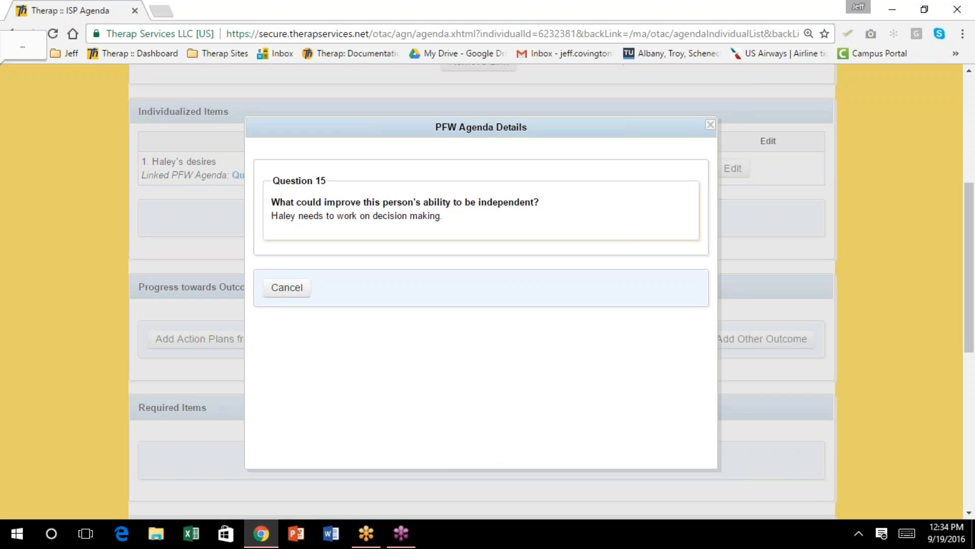
{"action": "left_click", "coordinate": [293, 291]}
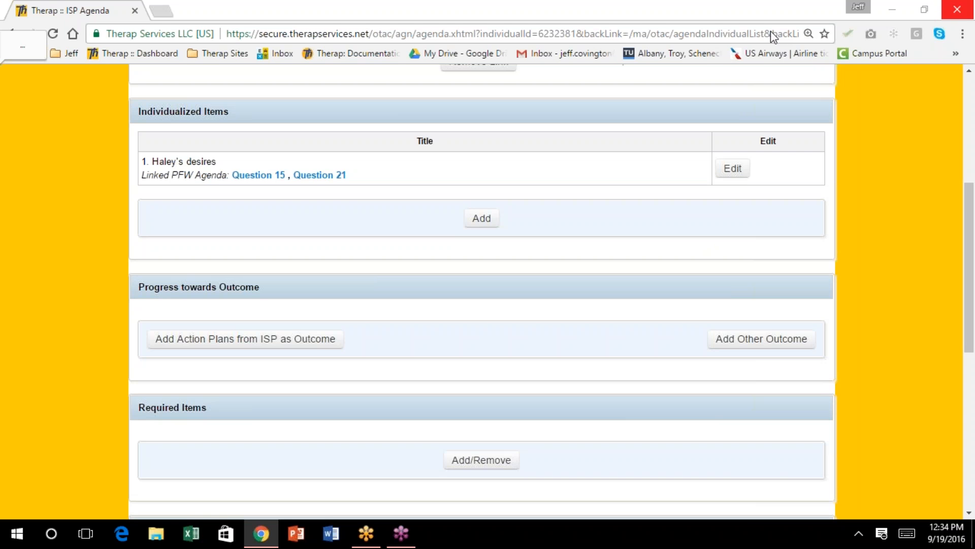
{"action": "scroll", "coordinate": [520, 369], "scroll_direction": "down", "scroll_amount": 1}
{"action": "scroll", "coordinate": [518, 369], "scroll_direction": "down", "scroll_amount": 2}
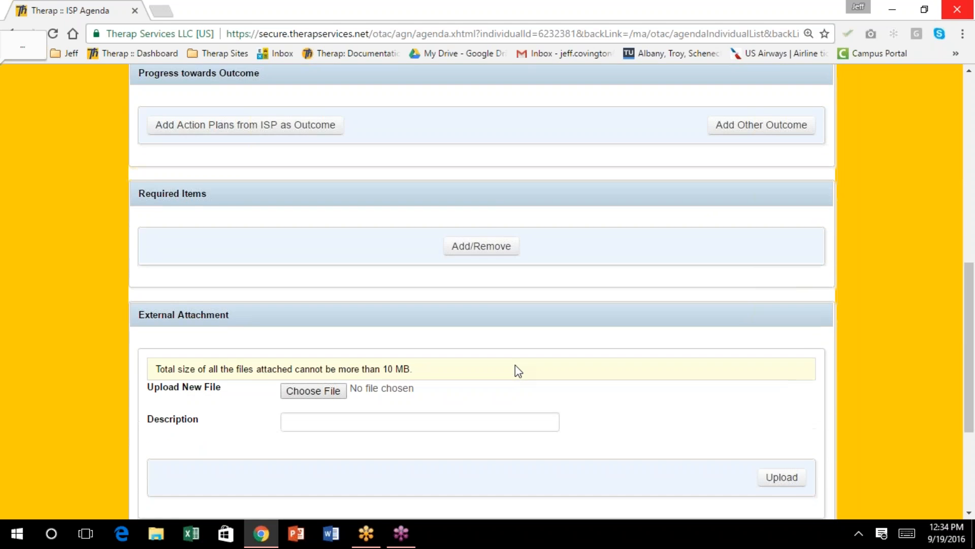
{"action": "scroll", "coordinate": [517, 370], "scroll_direction": "up", "scroll_amount": 1}
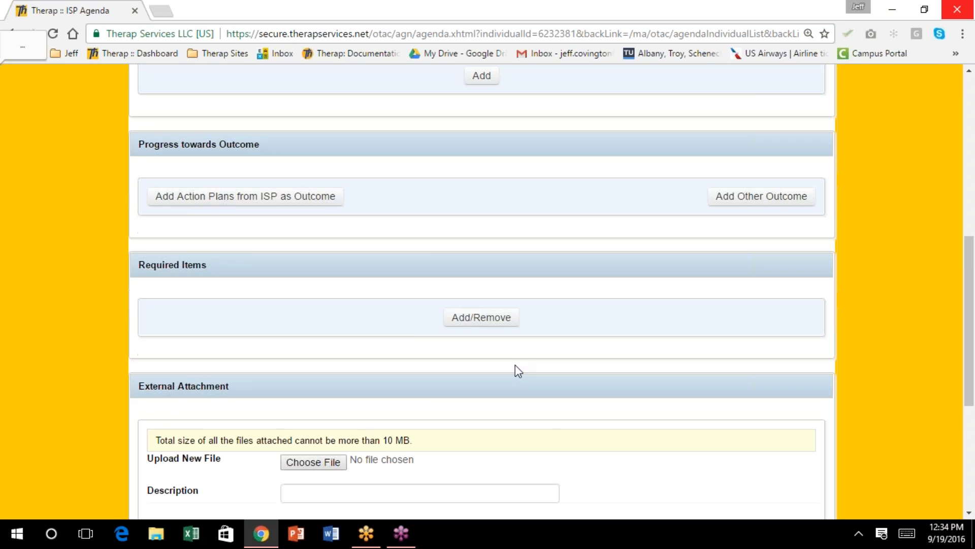
Finding no ISP action plans to use, open a blank Add Other Outcome progress entry instead
{"action": "left_click", "coordinate": [202, 206]}
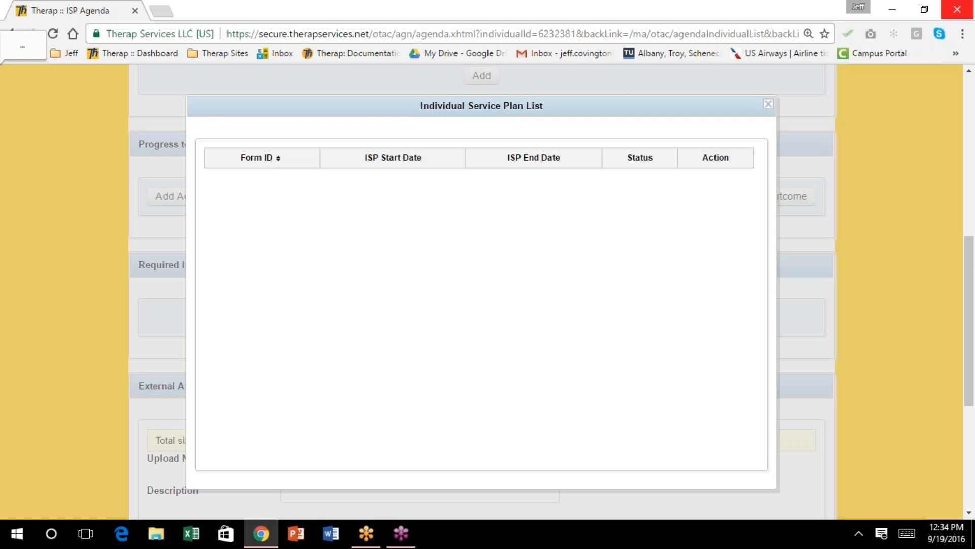
{"action": "left_click", "coordinate": [768, 104]}
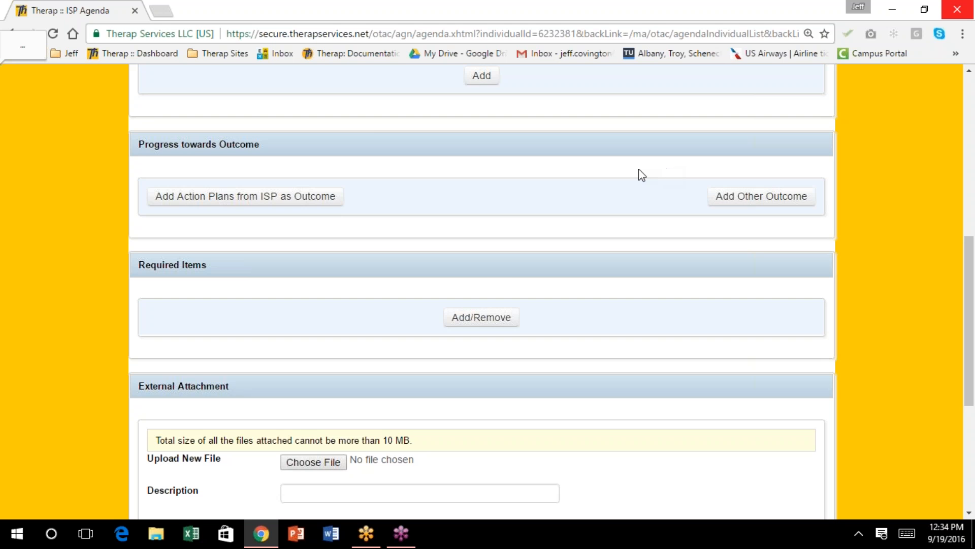
{"action": "scroll", "coordinate": [491, 277], "scroll_direction": "up", "scroll_amount": 1}
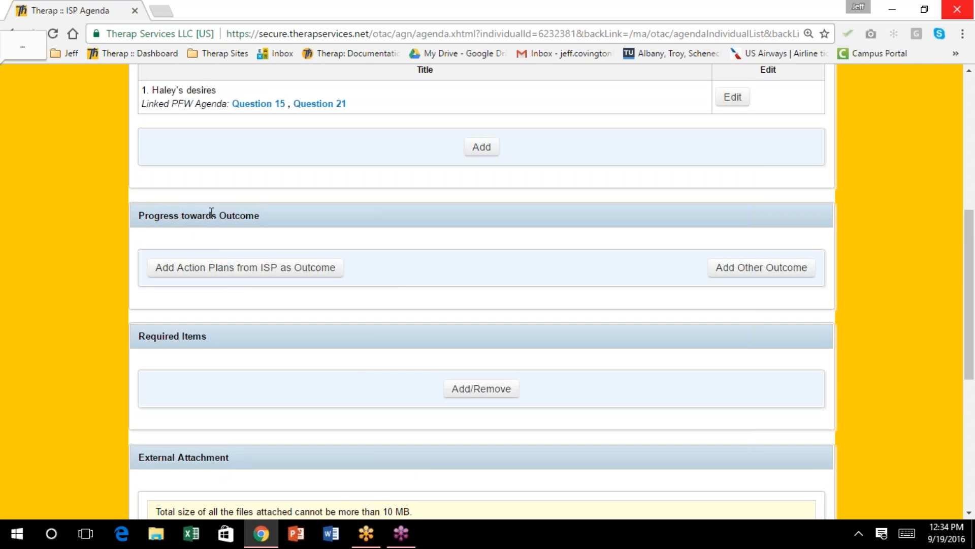
{"action": "left_click", "coordinate": [774, 269]}
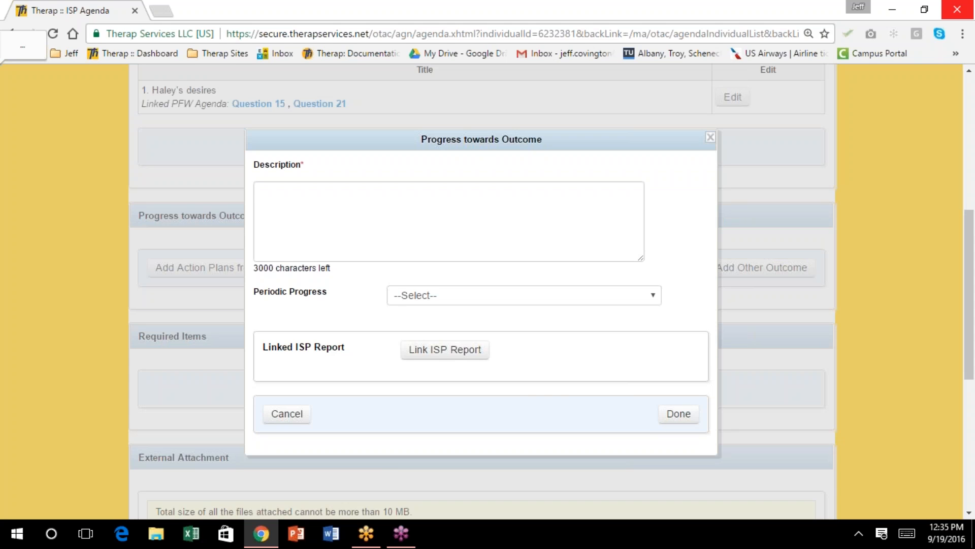
Add the outcome 'goal to increase her independence by doing a household chore daily', marked Making Progress
{"action": "left_click", "coordinate": [301, 201]}
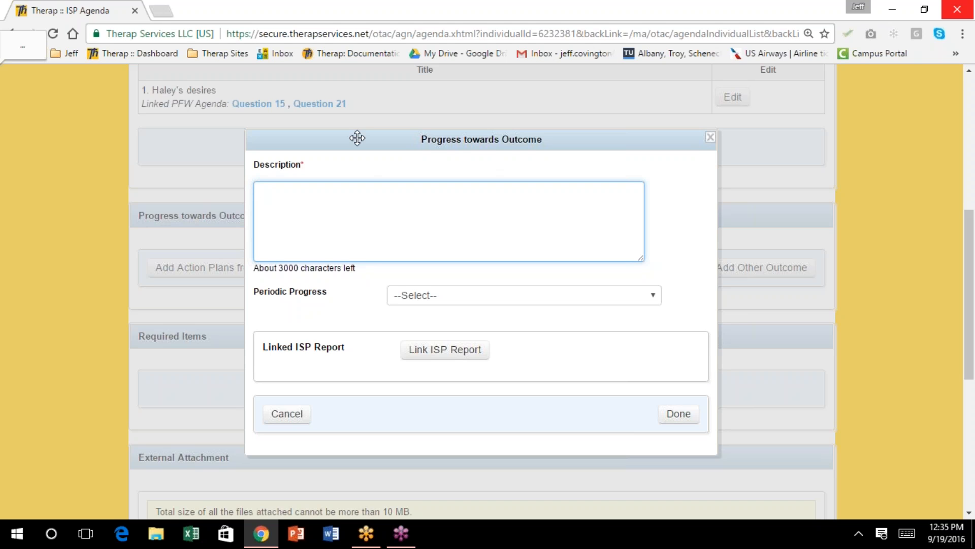
{"action": "type", "text": "Haley has a goal"}
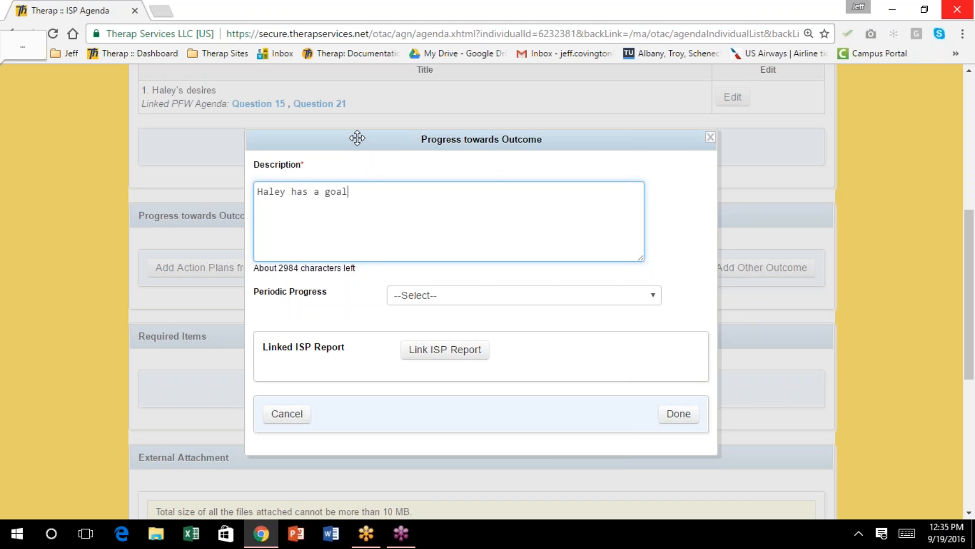
{"action": "type", "text": " to increase her independence"}
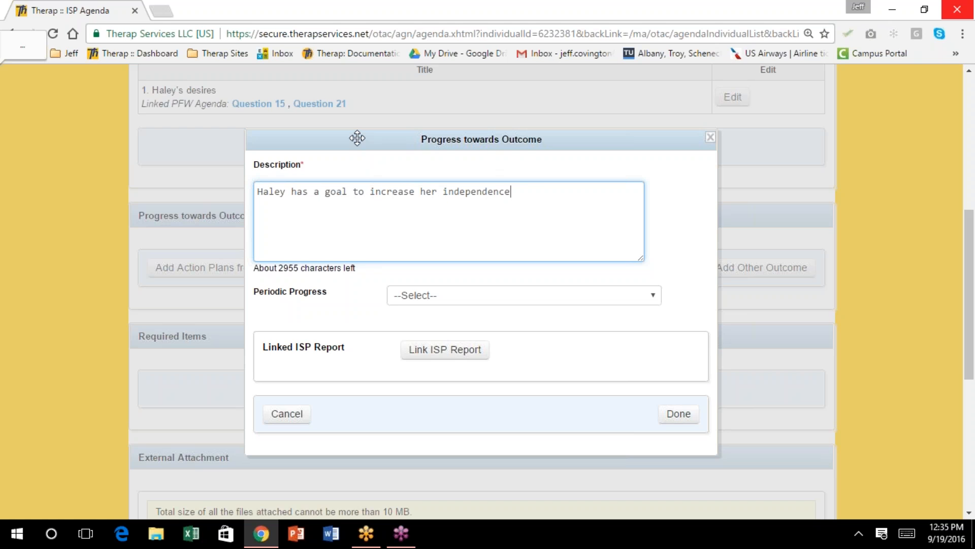
{"action": "type", "text": " by doing a househld"}
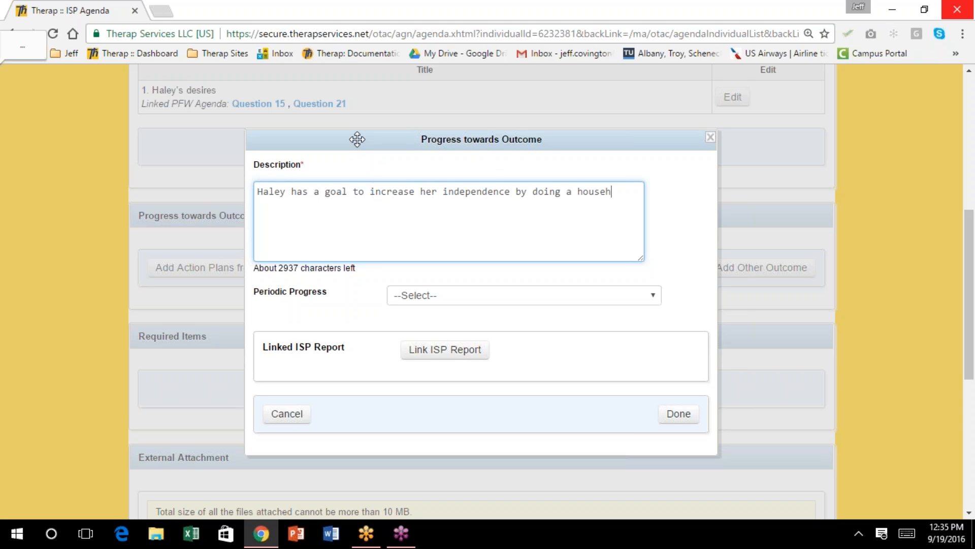
{"action": "key", "text": "BackSpace"}
{"action": "key", "text": "BackSpace"}
{"action": "type", "text": "old chore daily"}
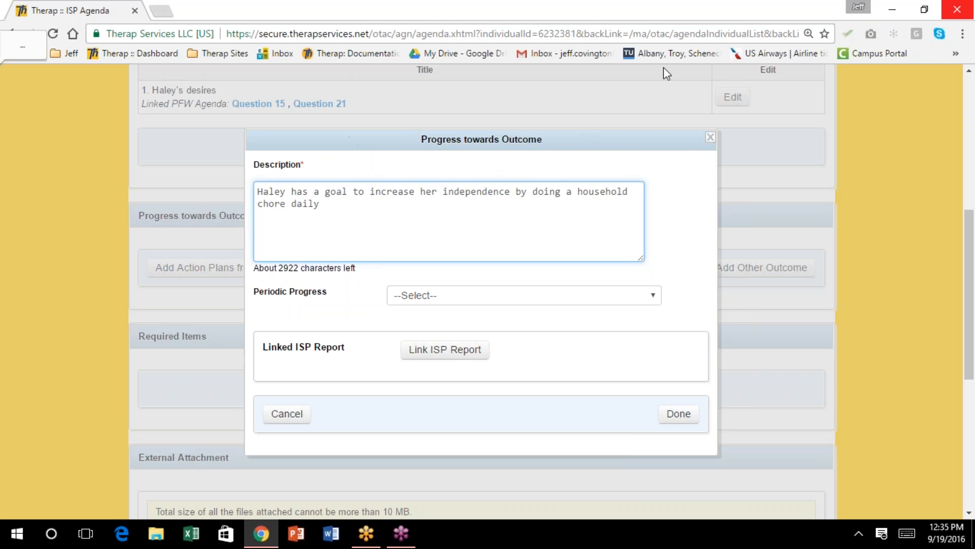
{"action": "left_click", "coordinate": [656, 296]}
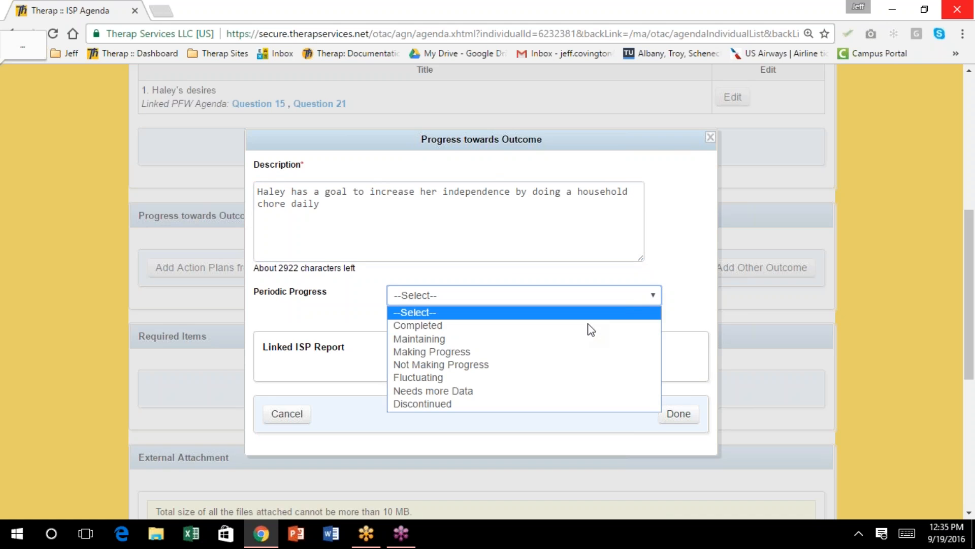
{"action": "left_click", "coordinate": [584, 352]}
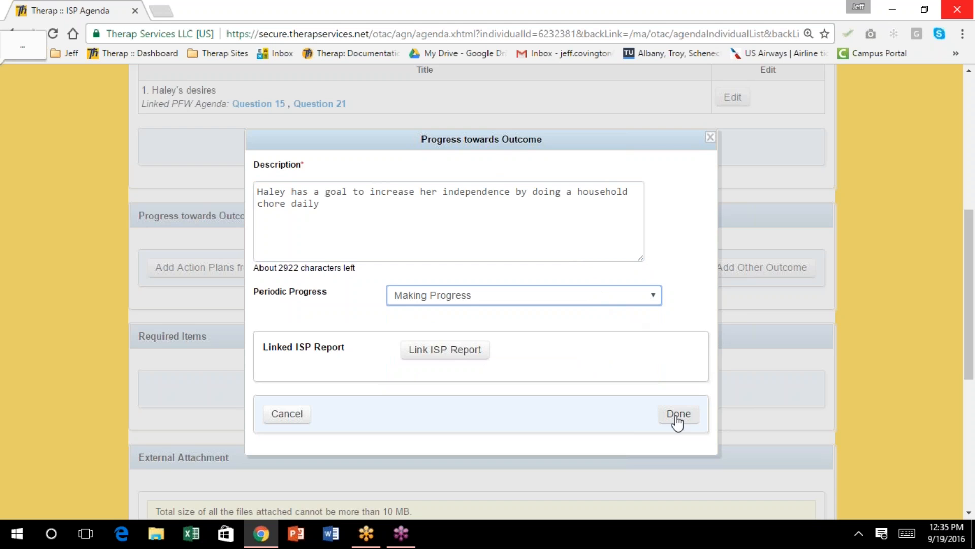
{"action": "left_click", "coordinate": [677, 418]}
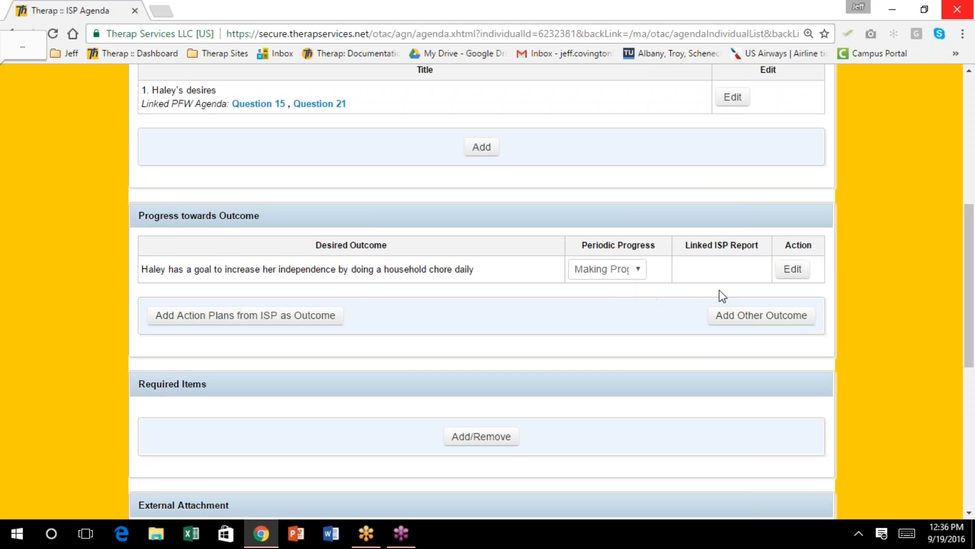
{"action": "scroll", "coordinate": [735, 201], "scroll_direction": "up", "scroll_amount": 1}
Add a second outcome, 'working on her decision making skills', marked Needs more Data, then open a blank third entry
{"action": "scroll", "coordinate": [729, 203], "scroll_direction": "down", "scroll_amount": 2}
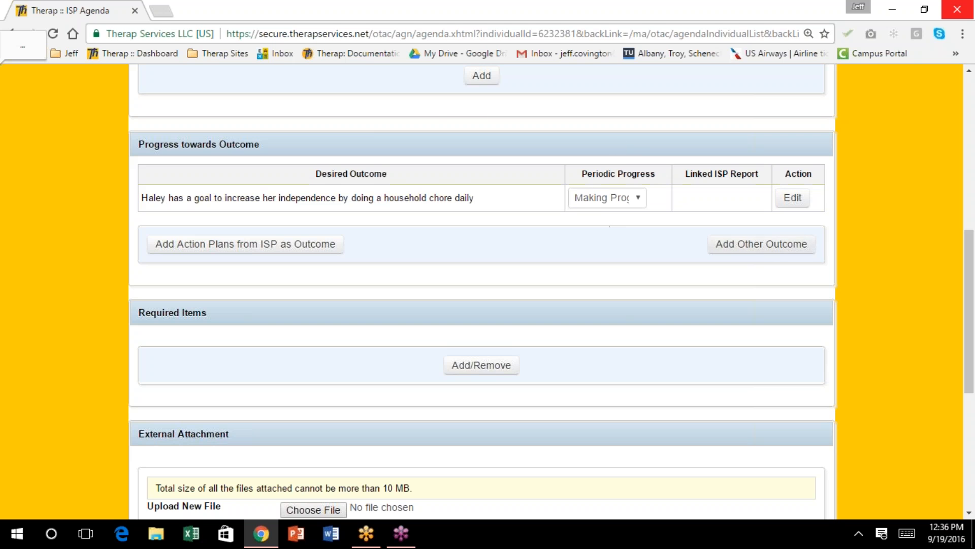
{"action": "left_click", "coordinate": [762, 249]}
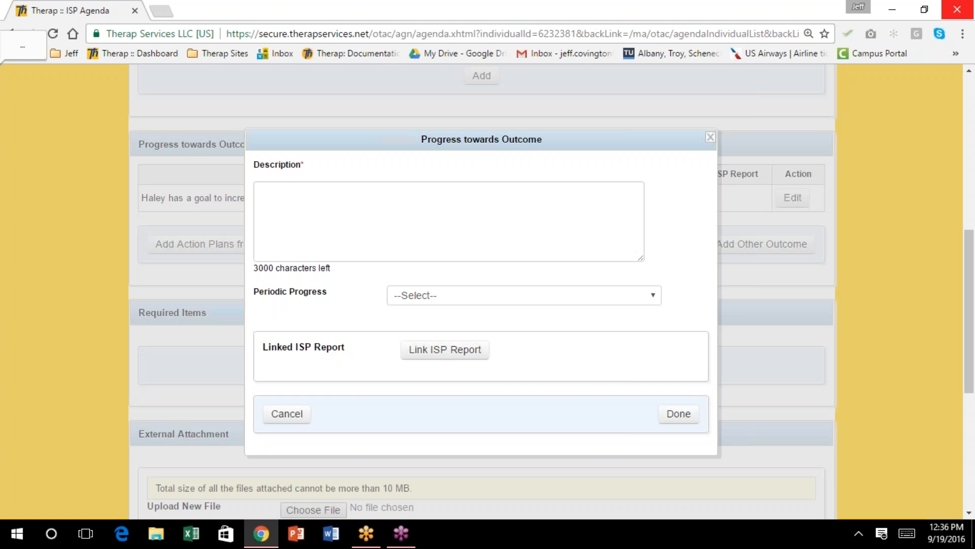
{"action": "left_click", "coordinate": [329, 198]}
{"action": "type", "text": "Haley "}
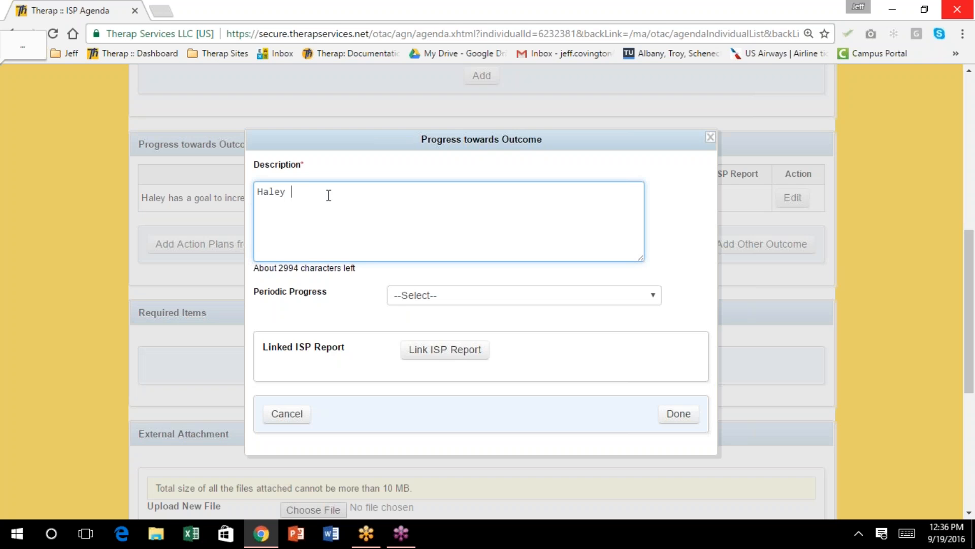
{"action": "type", "text": "is working on her decision maki"}
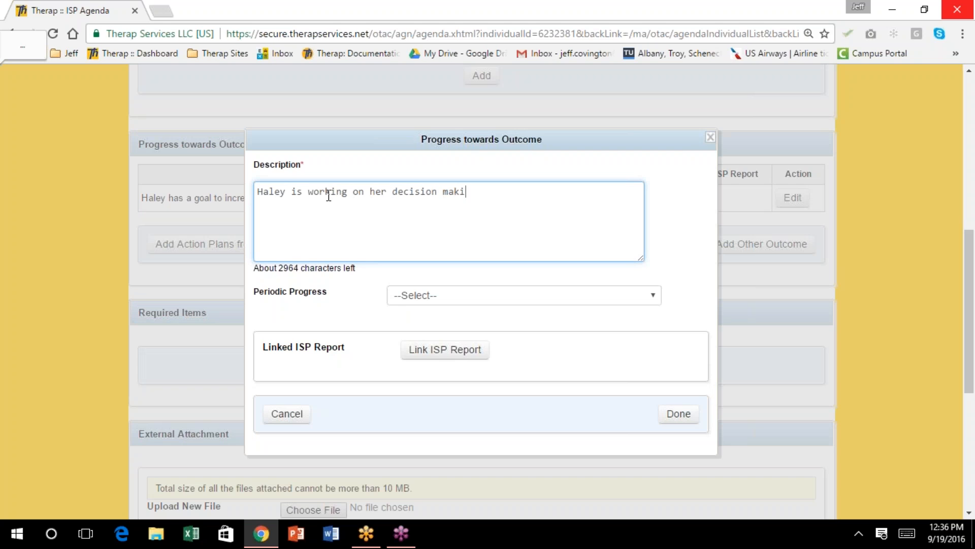
{"action": "type", "text": "ng skills"}
{"action": "left_click", "coordinate": [659, 297]}
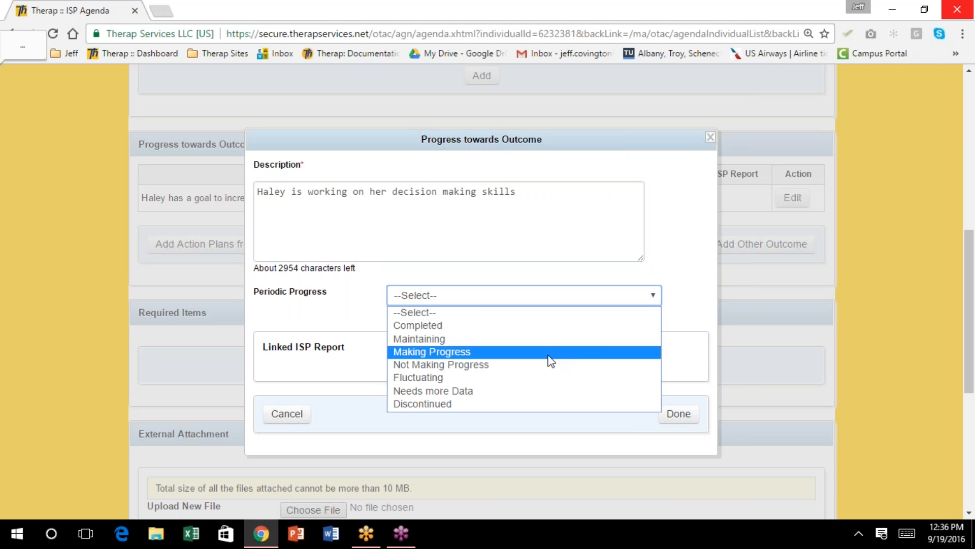
{"action": "left_click", "coordinate": [547, 391]}
{"action": "left_click", "coordinate": [684, 416]}
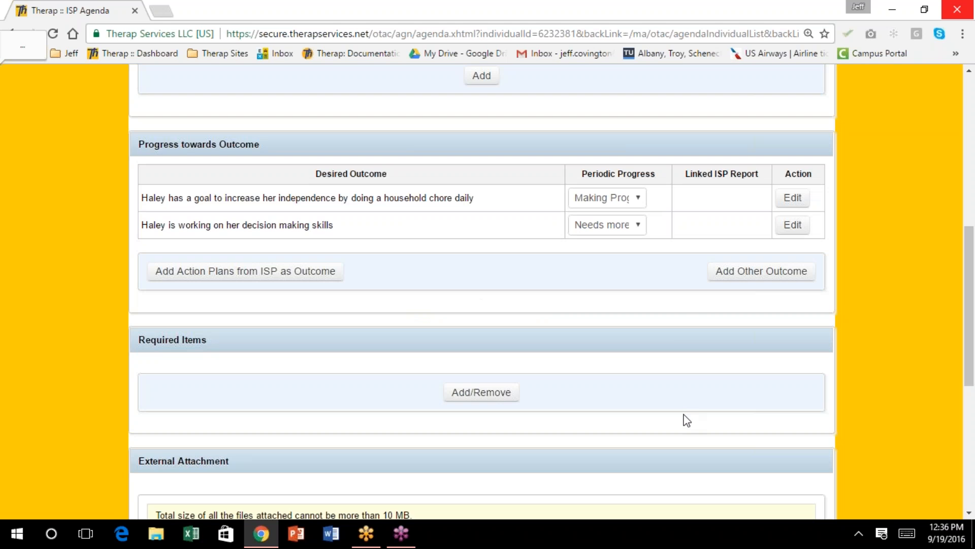
{"action": "scroll", "coordinate": [651, 227], "scroll_direction": "down", "scroll_amount": 1}
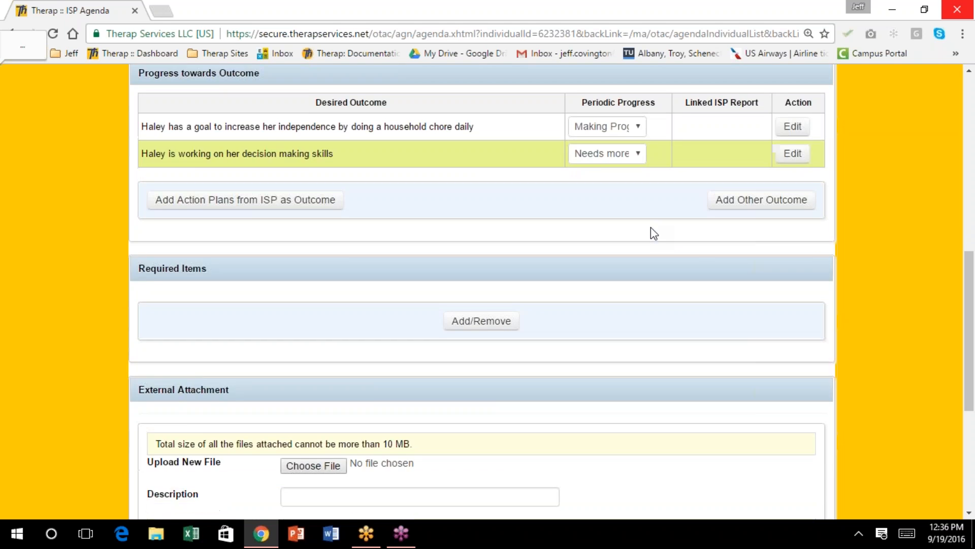
{"action": "scroll", "coordinate": [651, 227], "scroll_direction": "up", "scroll_amount": 1}
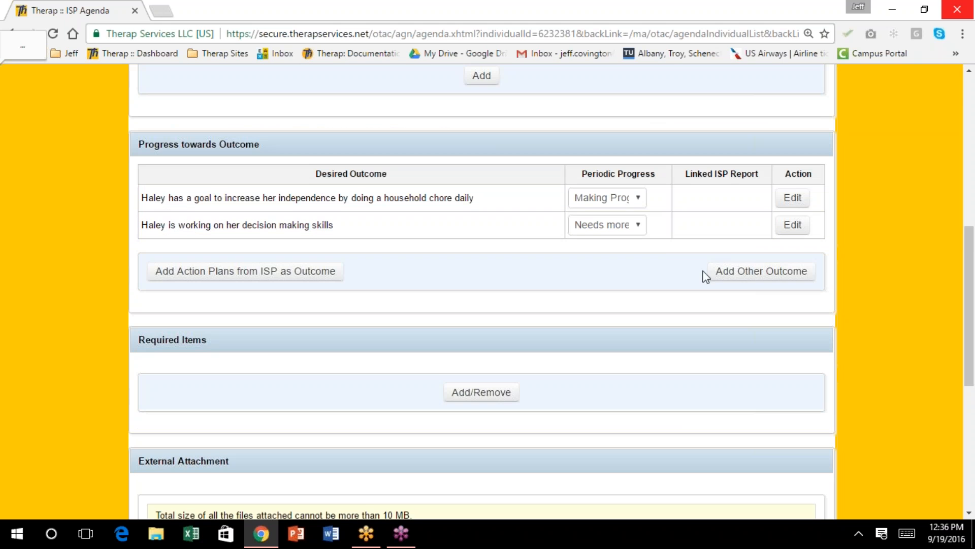
{"action": "left_click", "coordinate": [746, 274]}
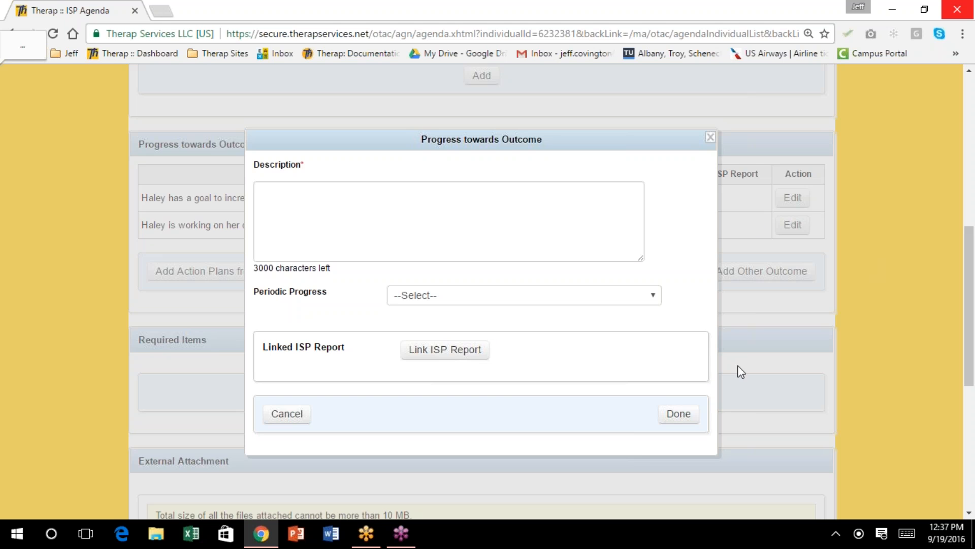
Add the outcome 'has a goal to exercise 30 minutes daily, Monday - Friday', rated Maintaining
{"action": "left_click", "coordinate": [681, 418]}
{"action": "left_click", "coordinate": [394, 194]}
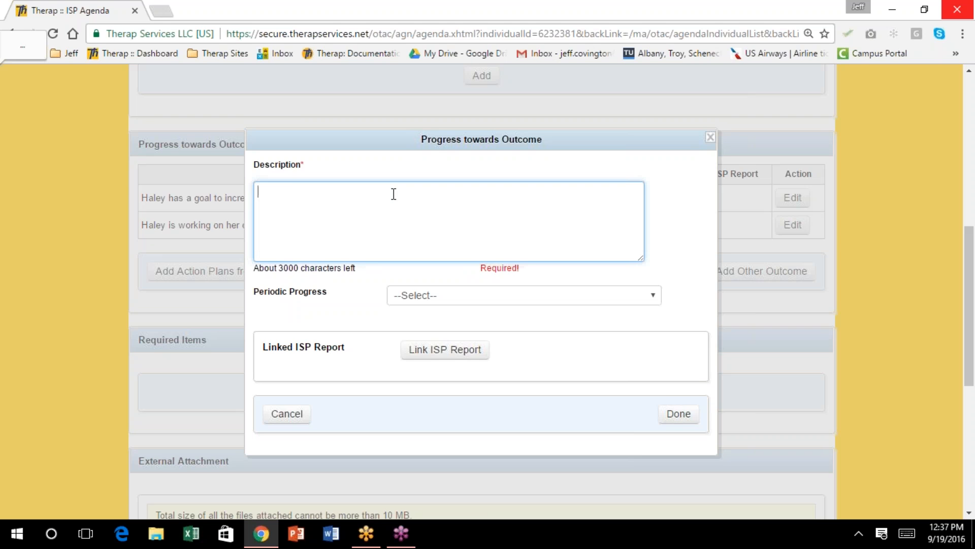
{"action": "type", "text": "Haley would lik"}
{"action": "key", "text": "BackSpace"}
{"action": "key", "text": "BackSpace"}
{"action": "key", "text": "BackSpace"}
{"action": "key", "text": "BackSpace"}
{"action": "key", "text": "BackSpace"}
{"action": "key", "text": "BackSpace"}
{"action": "key", "text": "BackSpace"}
{"action": "key", "text": "BackSpace"}
{"action": "key", "text": "BackSpace"}
{"action": "type", "text": "g"}
{"action": "key", "text": "BackSpace"}
{"action": "type", "text": "has a gaol t"}
{"action": "key", "text": "BackSpace"}
{"action": "key", "text": "BackSpace"}
{"action": "key", "text": "BackSpace"}
{"action": "key", "text": "BackSpace"}
{"action": "key", "text": "BackSpace"}
{"action": "type", "text": "oal to exercise 30 minutes daily, Monday "}
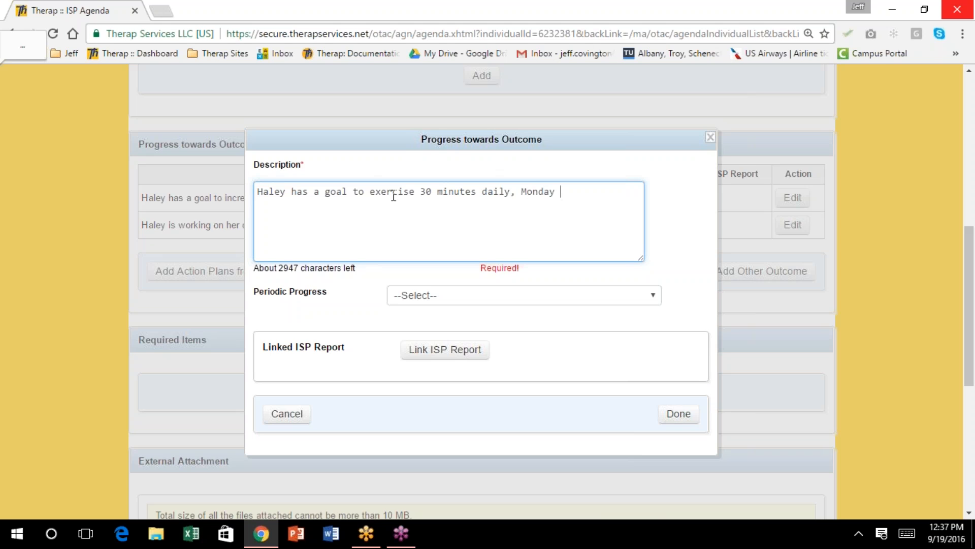
{"action": "type", "text": "- Friday"}
{"action": "left_click", "coordinate": [653, 296]}
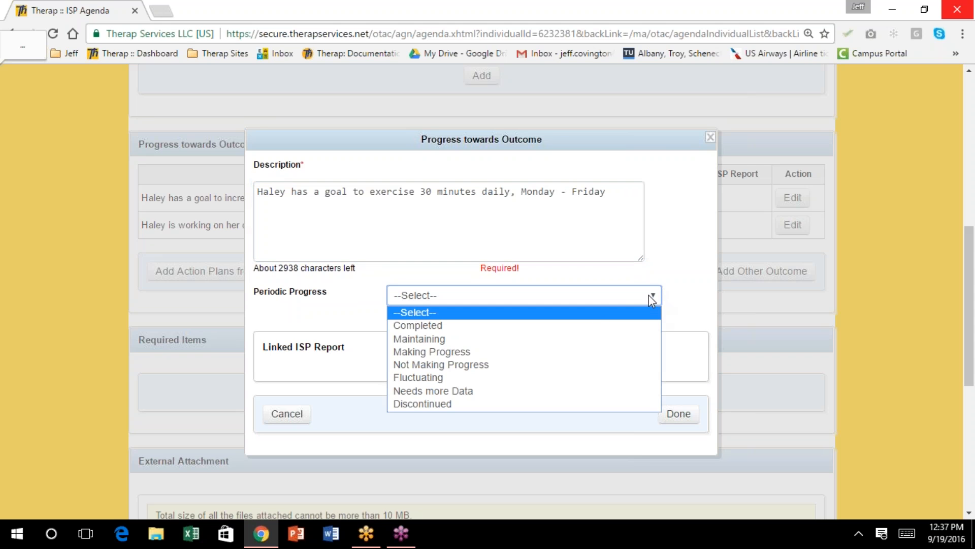
{"action": "left_click", "coordinate": [542, 339]}
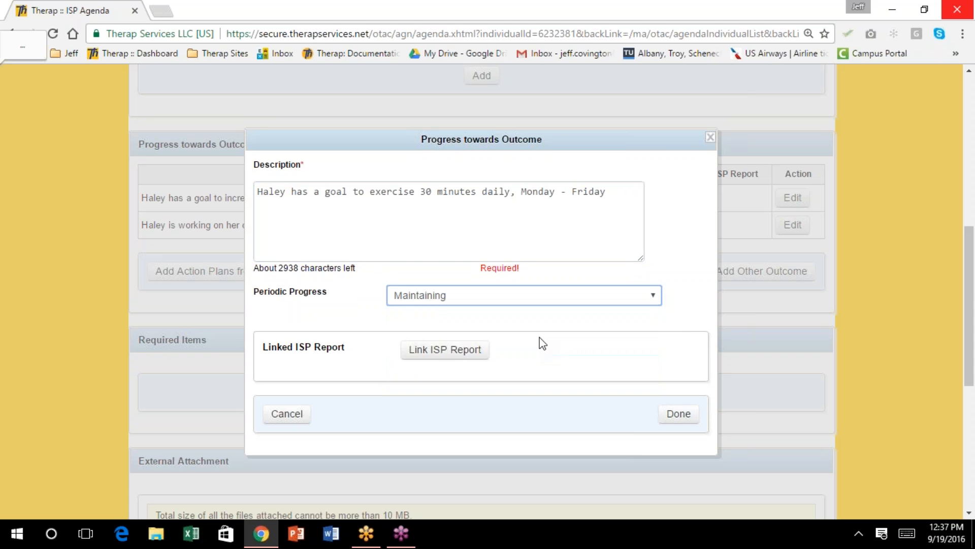
{"action": "left_click", "coordinate": [675, 415]}
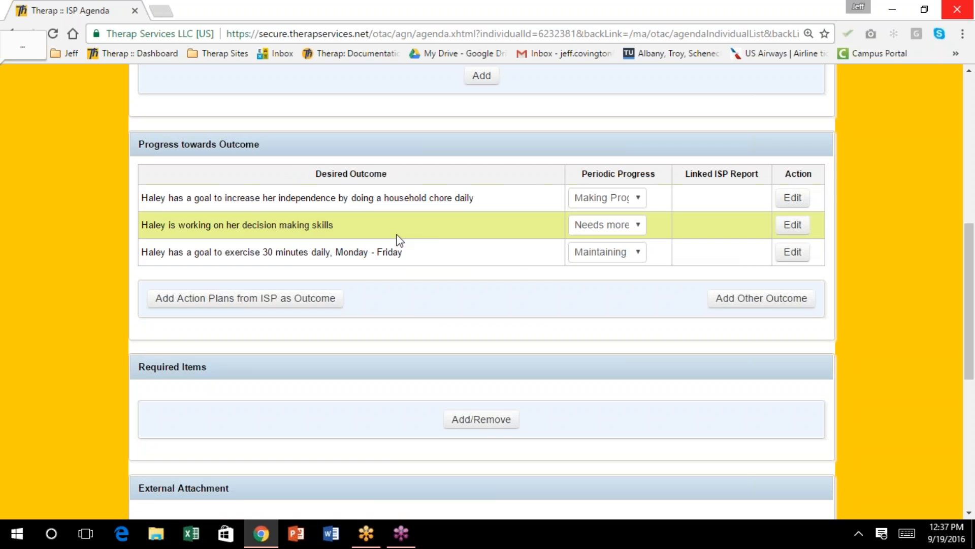
Use Select All in the Required Items checklist to add all 13 required questions to the agenda
{"action": "scroll", "coordinate": [442, 237], "scroll_direction": "down", "scroll_amount": 3}
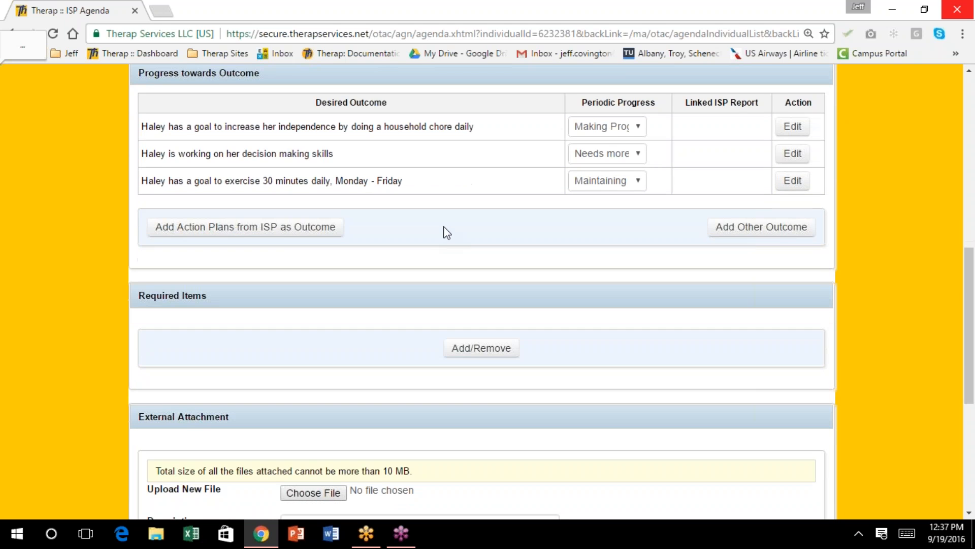
{"action": "scroll", "coordinate": [447, 233], "scroll_direction": "down", "scroll_amount": 2}
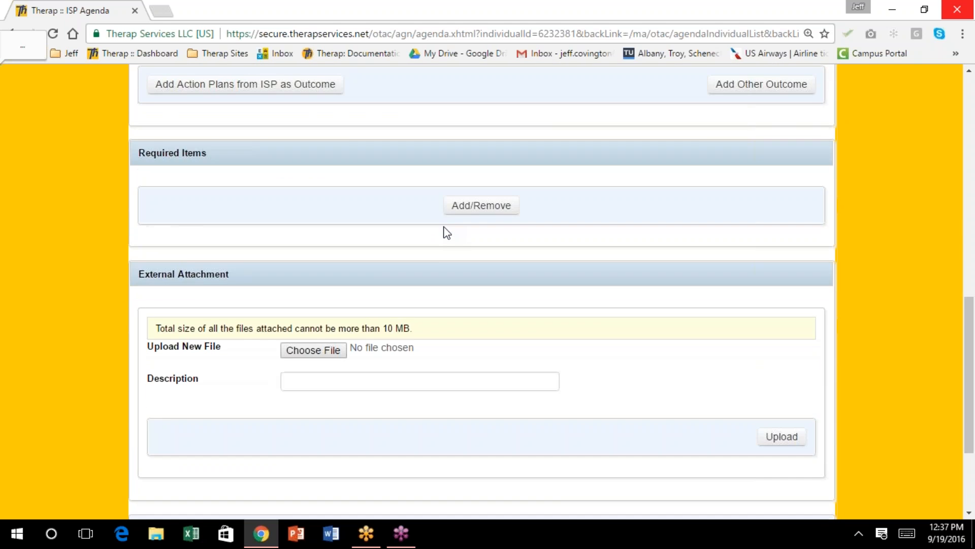
{"action": "scroll", "coordinate": [446, 232], "scroll_direction": "down", "scroll_amount": 1}
{"action": "scroll", "coordinate": [446, 232], "scroll_direction": "up", "scroll_amount": 3}
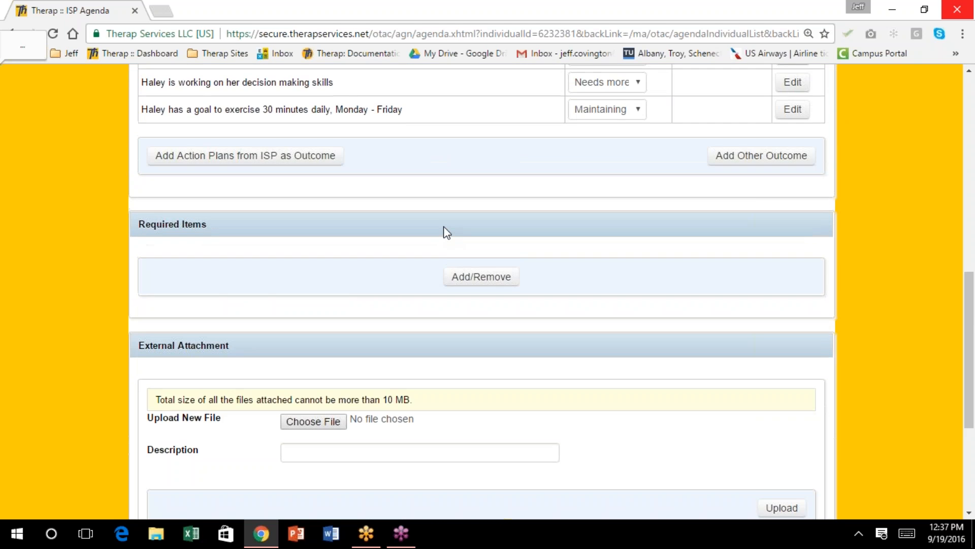
{"action": "scroll", "coordinate": [446, 233], "scroll_direction": "up", "scroll_amount": 2}
{"action": "scroll", "coordinate": [446, 232], "scroll_direction": "up", "scroll_amount": 3}
{"action": "scroll", "coordinate": [446, 232], "scroll_direction": "down", "scroll_amount": 4}
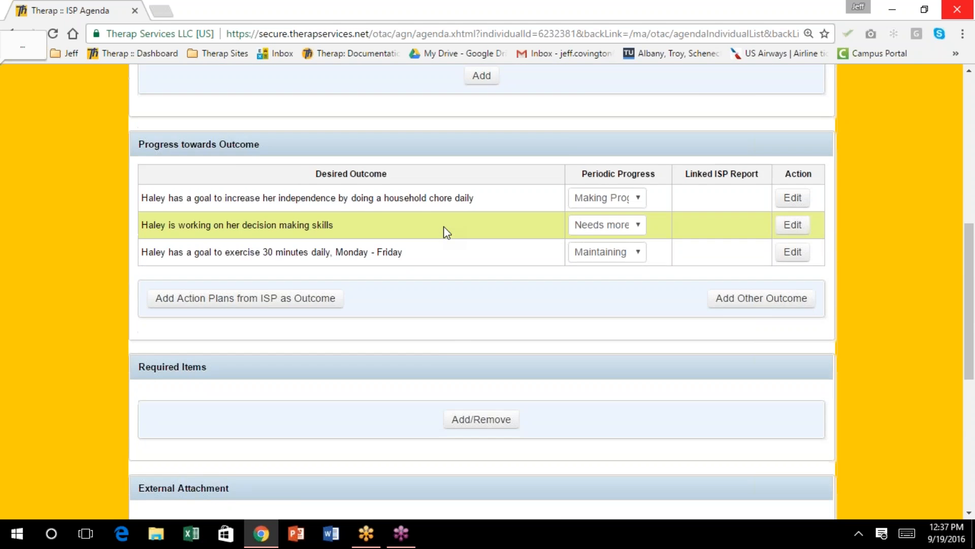
{"action": "scroll", "coordinate": [446, 232], "scroll_direction": "down", "scroll_amount": 2}
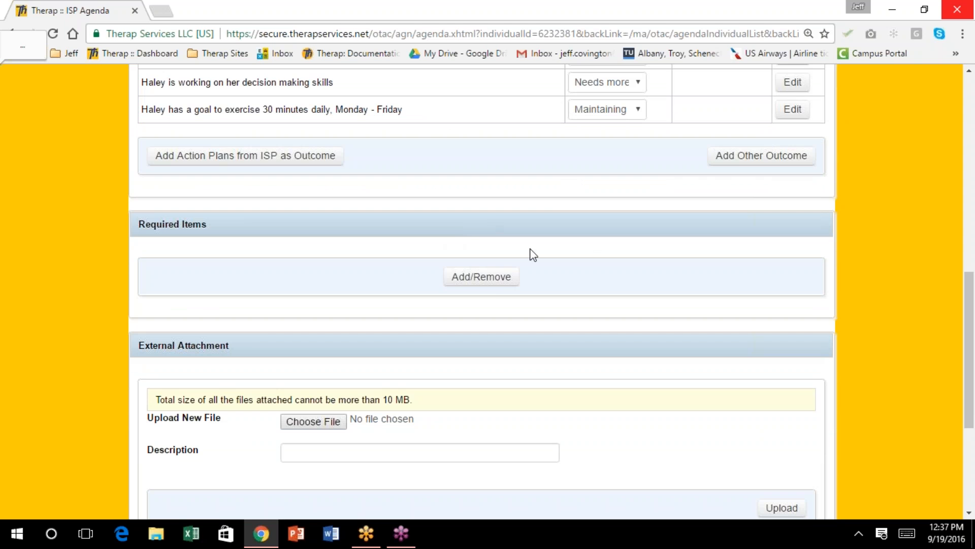
{"action": "left_click", "coordinate": [489, 282]}
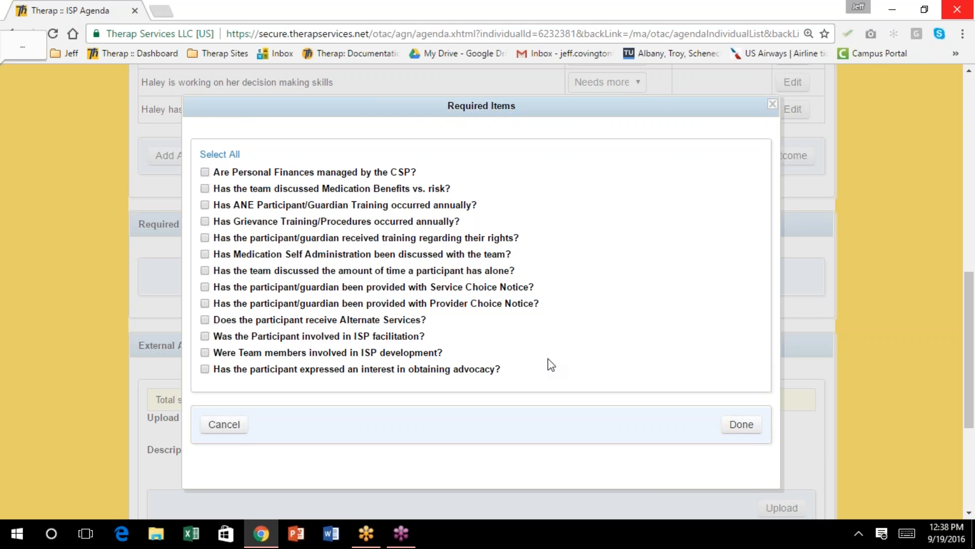
{"action": "left_click", "coordinate": [219, 154]}
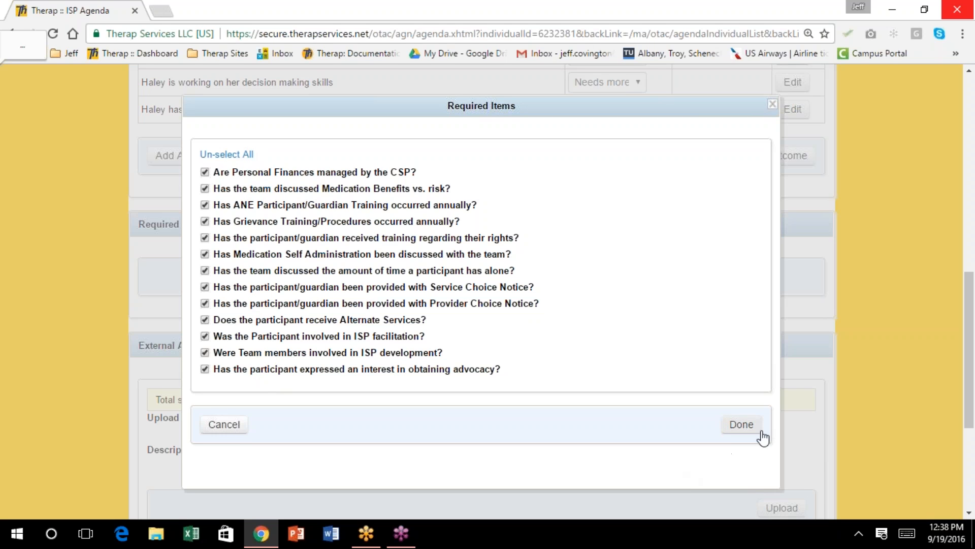
{"action": "left_click", "coordinate": [742, 426]}
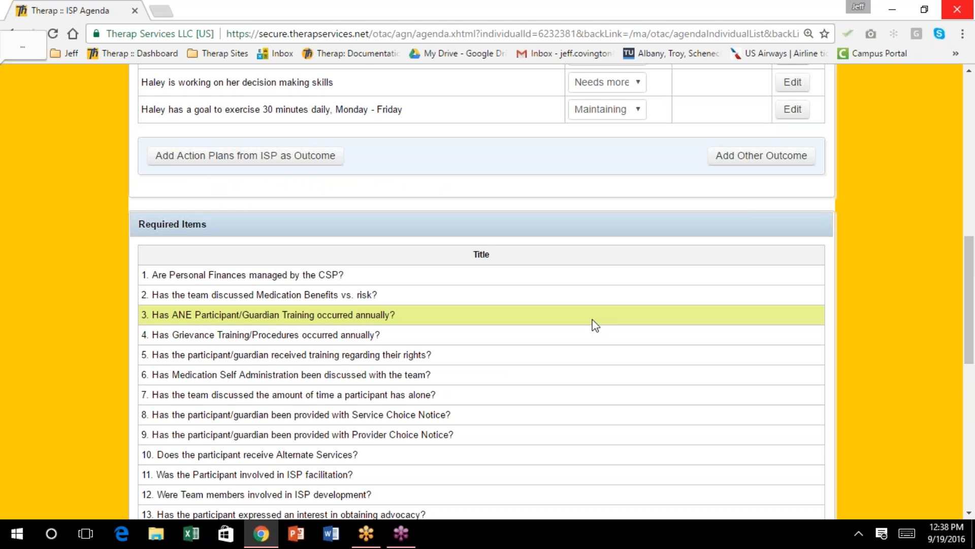
{"action": "scroll", "coordinate": [592, 325], "scroll_direction": "down", "scroll_amount": 1}
{"action": "scroll", "coordinate": [589, 325], "scroll_direction": "down", "scroll_amount": 1}
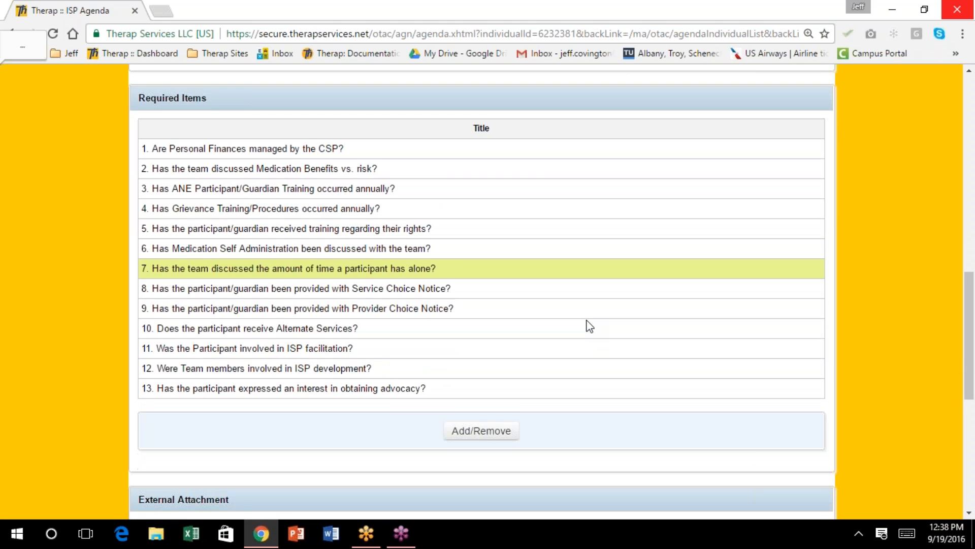
{"action": "scroll", "coordinate": [590, 325], "scroll_direction": "down", "scroll_amount": 1}
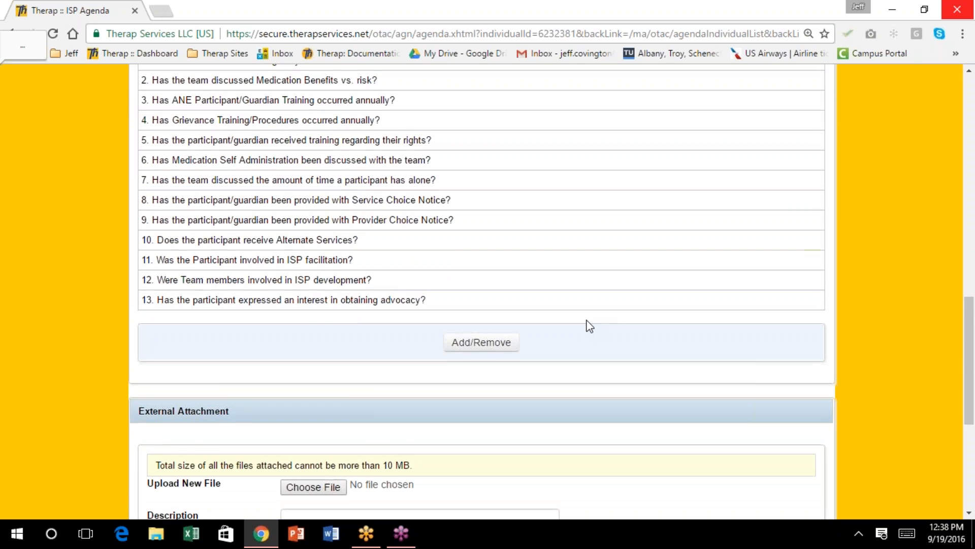
{"action": "scroll", "coordinate": [589, 325], "scroll_direction": "down", "scroll_amount": 1}
{"action": "scroll", "coordinate": [589, 325], "scroll_direction": "down", "scroll_amount": 1}
{"action": "scroll", "coordinate": [589, 326], "scroll_direction": "down", "scroll_amount": 1}
{"action": "scroll", "coordinate": [589, 326], "scroll_direction": "up", "scroll_amount": 5}
{"action": "scroll", "coordinate": [589, 325], "scroll_direction": "up", "scroll_amount": 3}
{"action": "scroll", "coordinate": [589, 326], "scroll_direction": "up", "scroll_amount": 5}
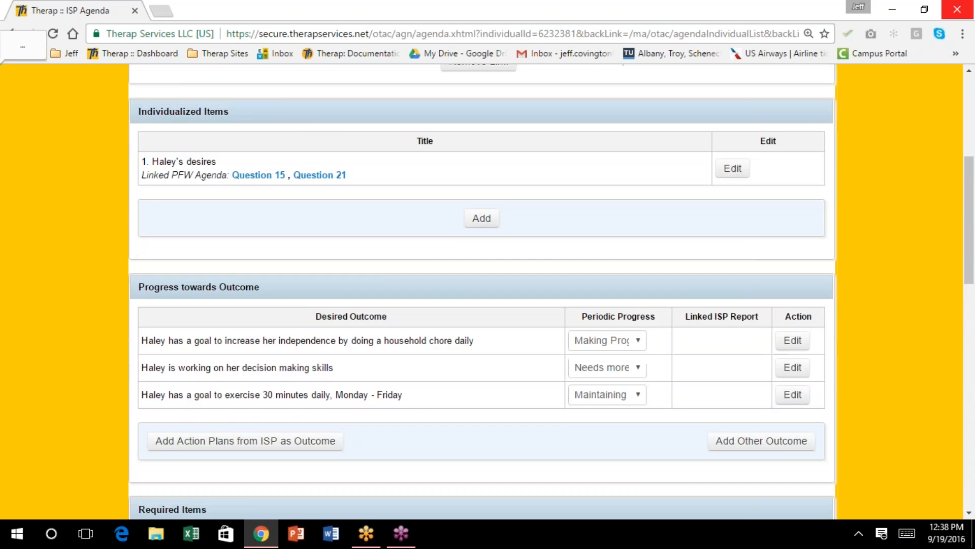
{"action": "scroll", "coordinate": [589, 326], "scroll_direction": "up", "scroll_amount": 3}
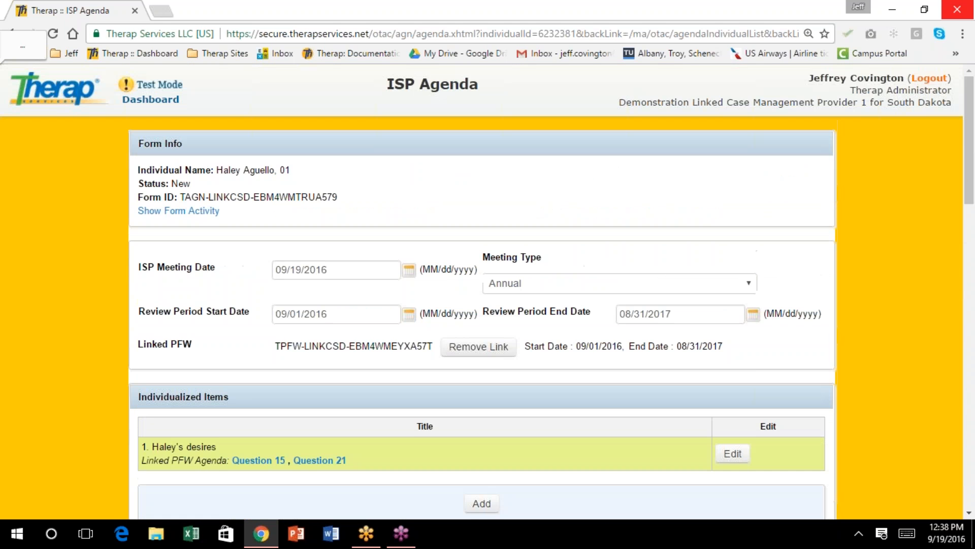
{"action": "scroll", "coordinate": [550, 291], "scroll_direction": "down", "scroll_amount": 5}
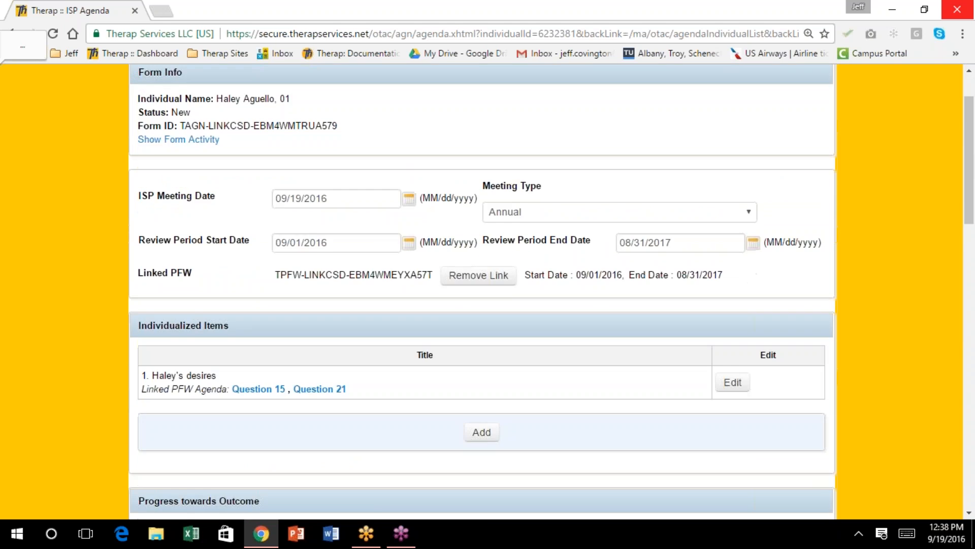
{"action": "scroll", "coordinate": [592, 252], "scroll_direction": "down", "scroll_amount": 3}
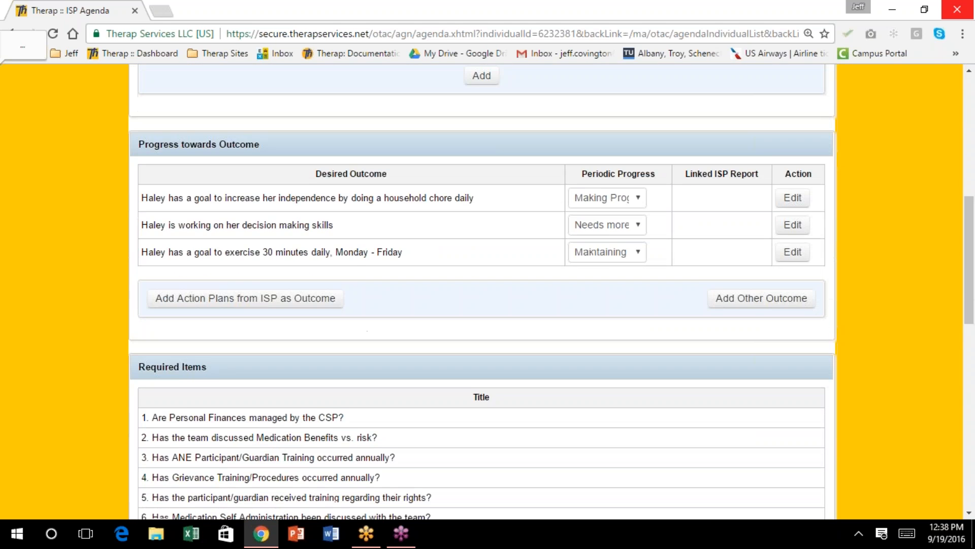
{"action": "scroll", "coordinate": [559, 323], "scroll_direction": "down", "scroll_amount": 3}
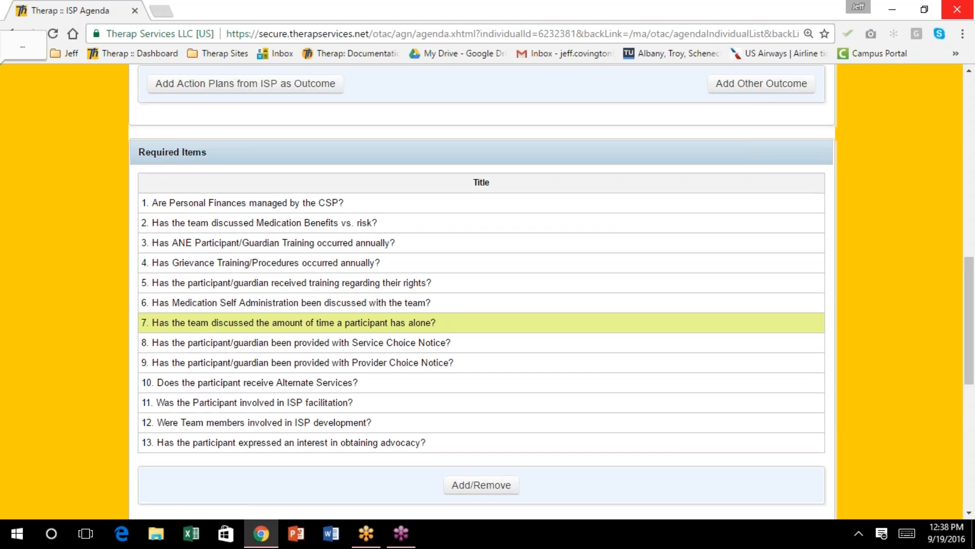
{"action": "scroll", "coordinate": [559, 323], "scroll_direction": "down", "scroll_amount": 3}
{"action": "scroll", "coordinate": [481, 293], "scroll_direction": "down", "scroll_amount": 3}
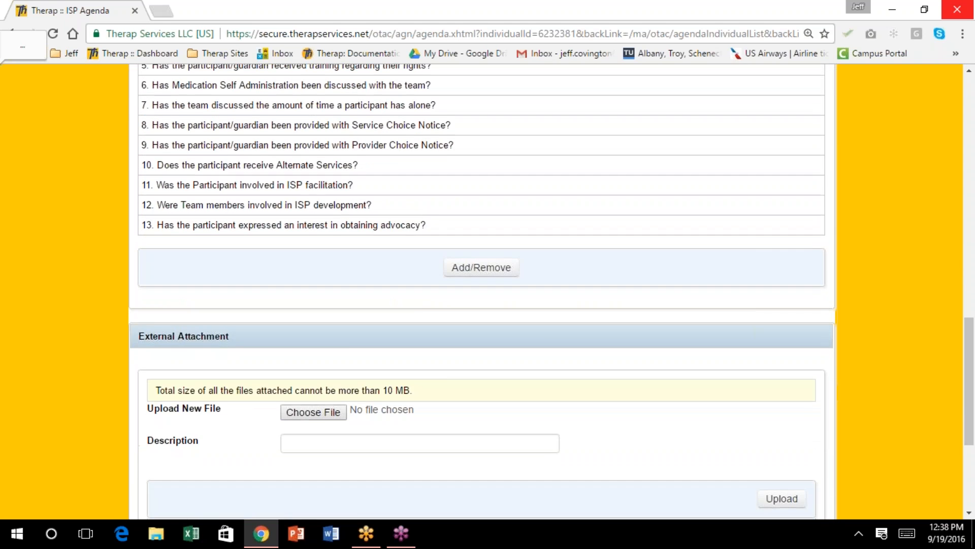
{"action": "scroll", "coordinate": [481, 292], "scroll_direction": "down", "scroll_amount": 2}
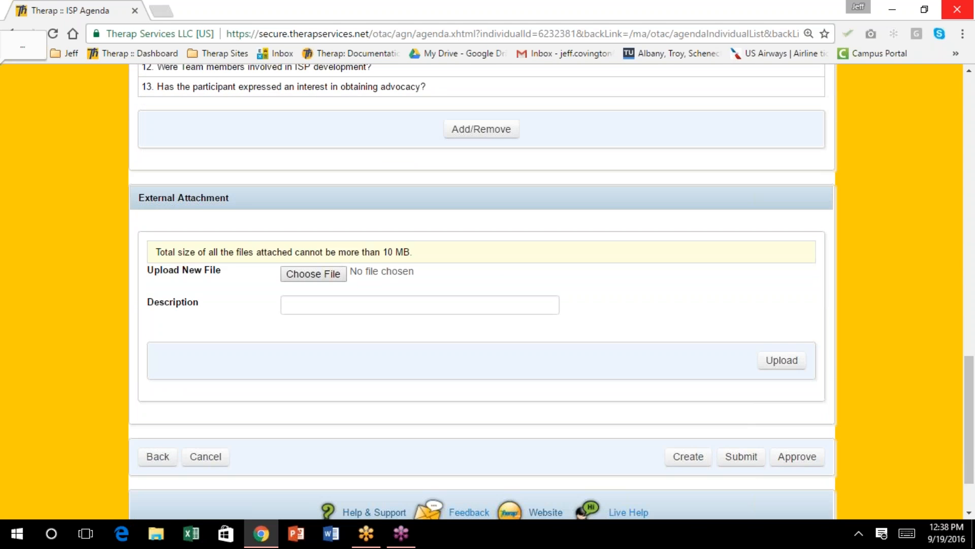
{"action": "scroll", "coordinate": [482, 292], "scroll_direction": "down", "scroll_amount": 2}
{"action": "scroll", "coordinate": [481, 293], "scroll_direction": "down", "scroll_amount": 1}
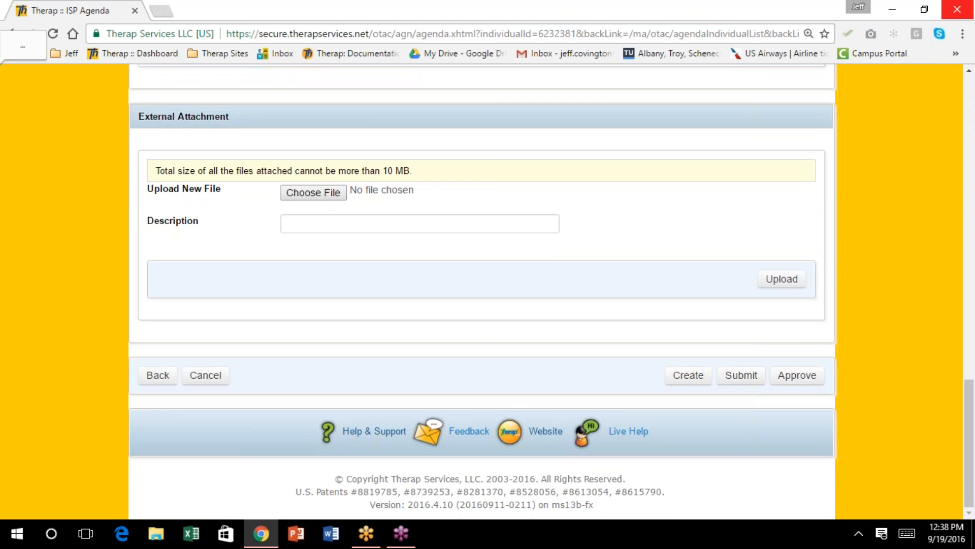
Upload SD ISP Plan Guide with Comments.docx as an attachment described as the individual's Annual Report
{"action": "left_click", "coordinate": [302, 193]}
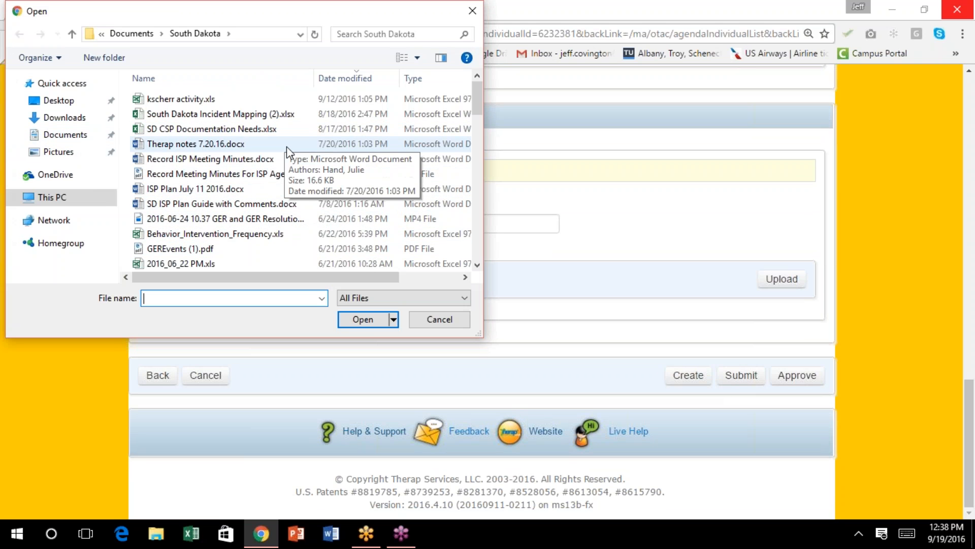
{"action": "scroll", "coordinate": [286, 146], "scroll_direction": "down", "scroll_amount": 3}
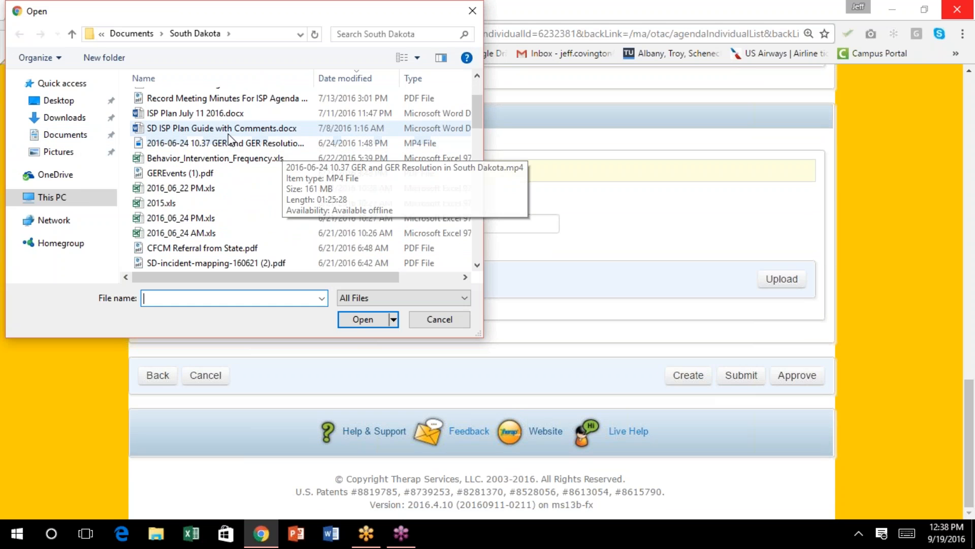
{"action": "left_click", "coordinate": [448, 320]}
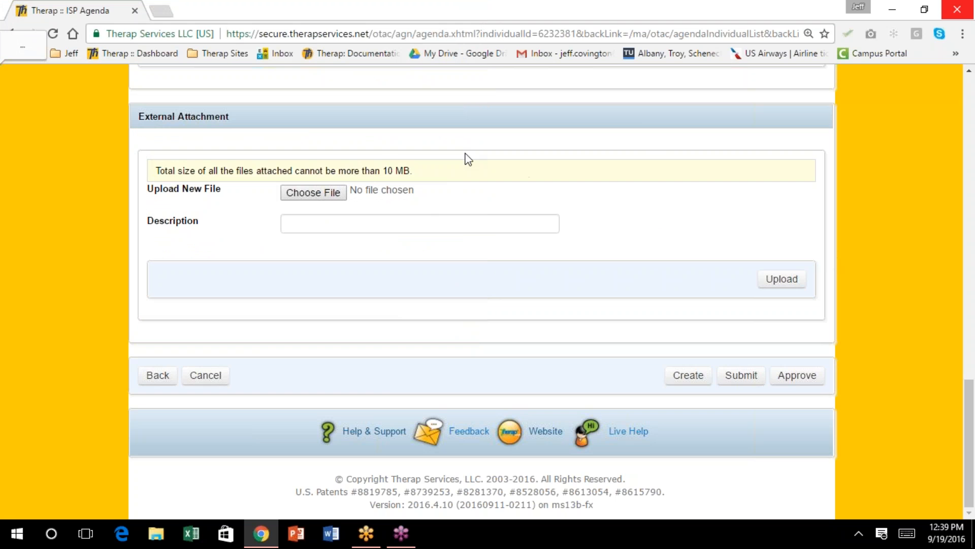
{"action": "scroll", "coordinate": [398, 209], "scroll_direction": "up", "scroll_amount": 5}
{"action": "scroll", "coordinate": [332, 277], "scroll_direction": "down", "scroll_amount": 4}
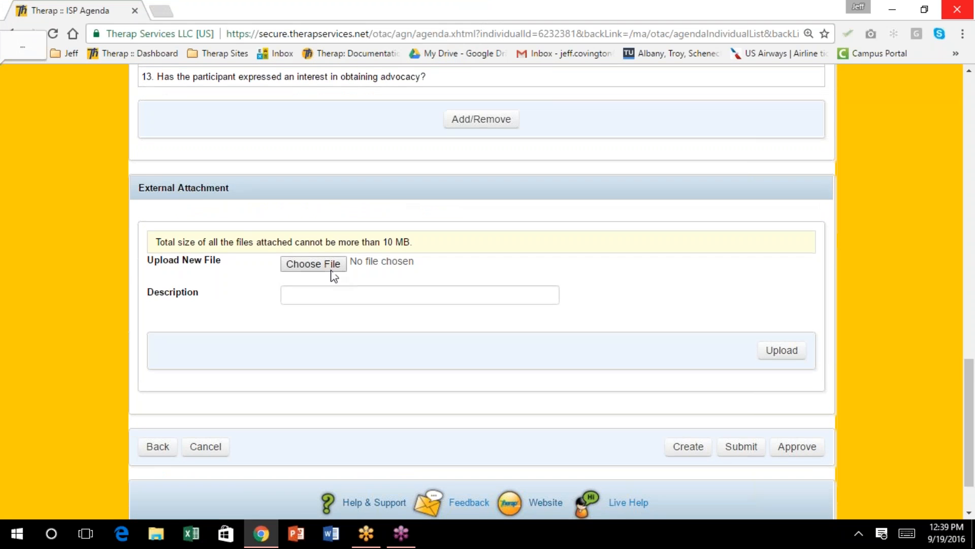
{"action": "left_click", "coordinate": [324, 294]}
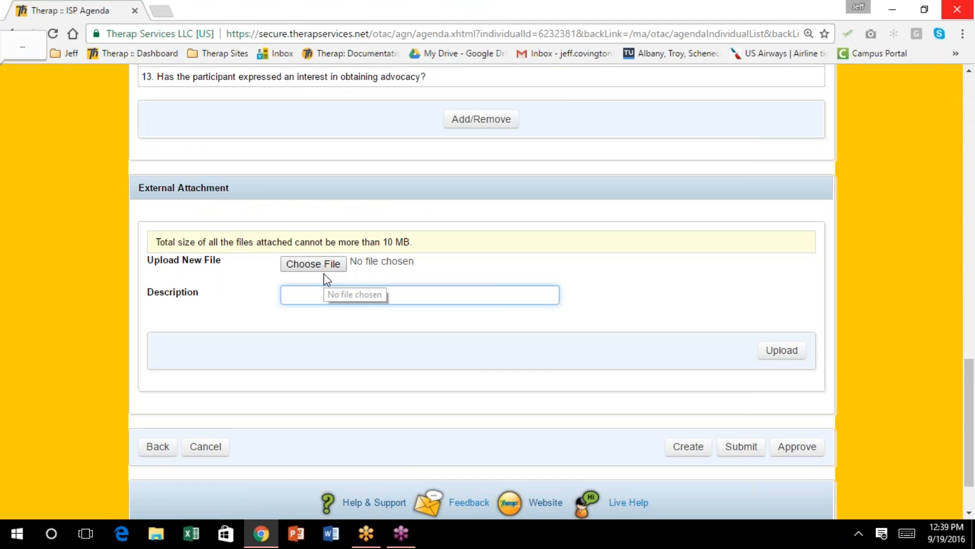
{"action": "type", "text": "Haley's "}
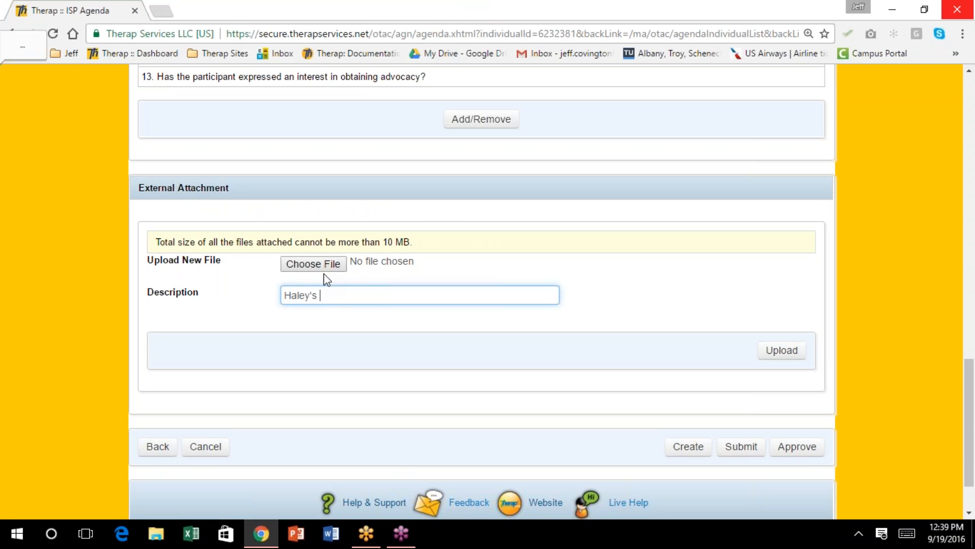
{"action": "type", "text": "Annual Report"}
{"action": "left_click", "coordinate": [337, 263]}
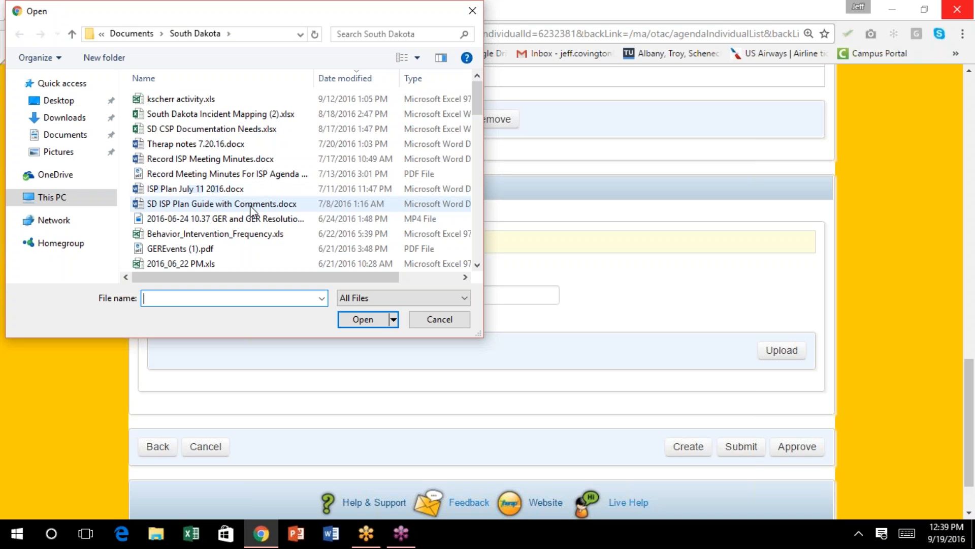
{"action": "left_click", "coordinate": [253, 204]}
{"action": "left_click", "coordinate": [351, 319]}
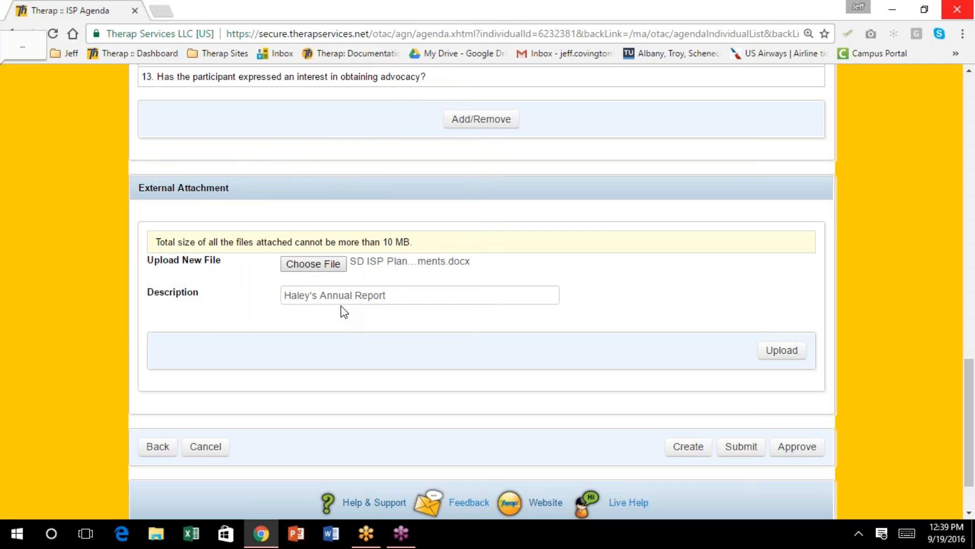
{"action": "left_click", "coordinate": [782, 350]}
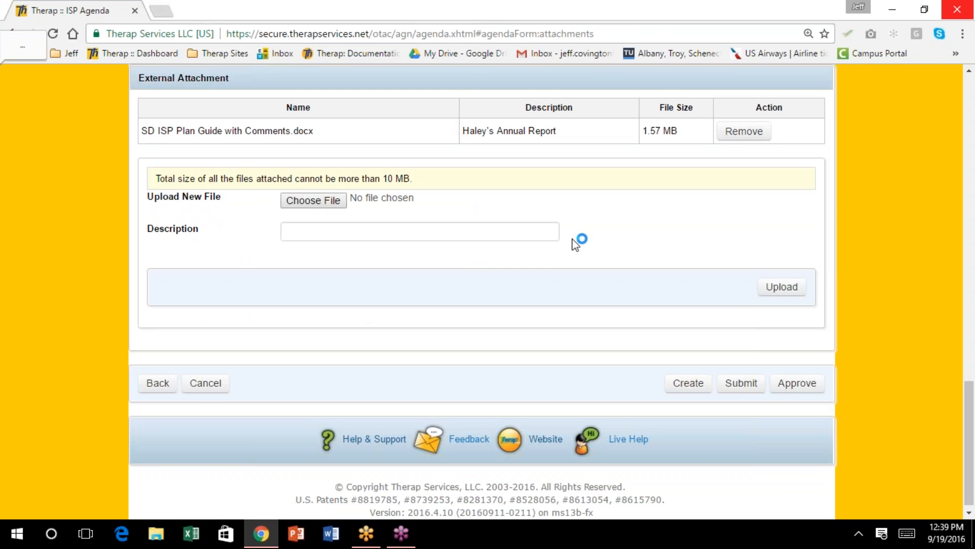
Review the completed ISP Agenda from top to bottom, then approve it
{"action": "scroll", "coordinate": [576, 244], "scroll_direction": "up", "scroll_amount": 4}
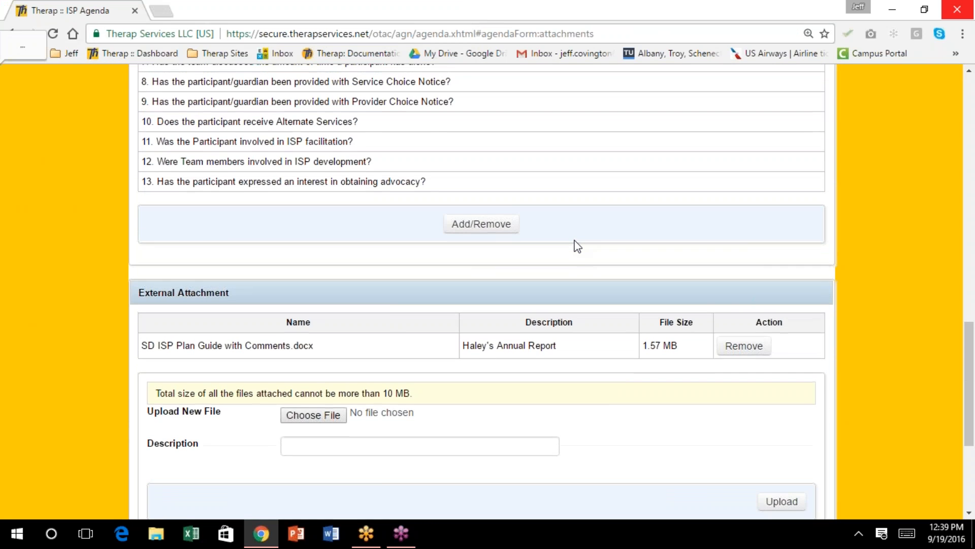
{"action": "scroll", "coordinate": [577, 246], "scroll_direction": "up", "scroll_amount": 4}
{"action": "scroll", "coordinate": [577, 246], "scroll_direction": "up", "scroll_amount": 6}
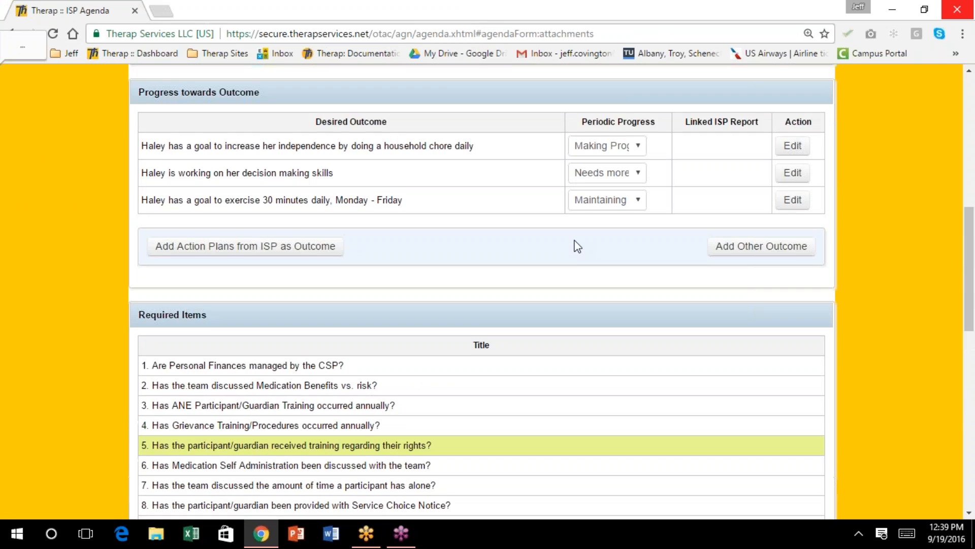
{"action": "scroll", "coordinate": [577, 246], "scroll_direction": "up", "scroll_amount": 8}
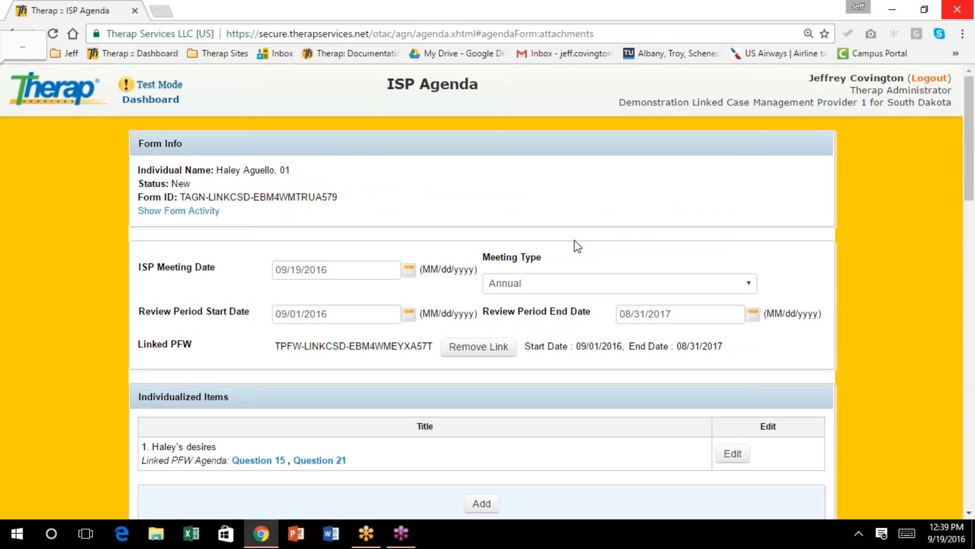
{"action": "scroll", "coordinate": [577, 247], "scroll_direction": "down", "scroll_amount": 7}
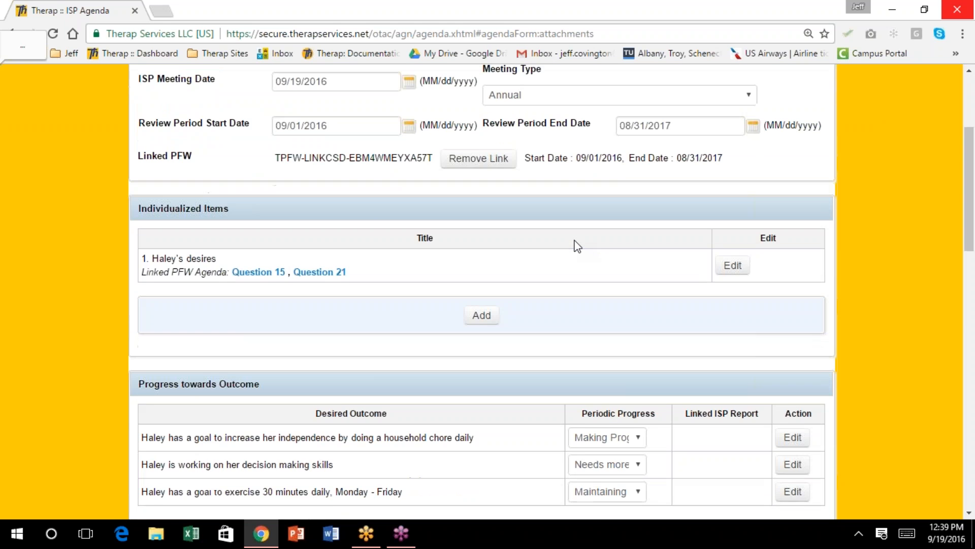
{"action": "scroll", "coordinate": [577, 247], "scroll_direction": "down", "scroll_amount": 6}
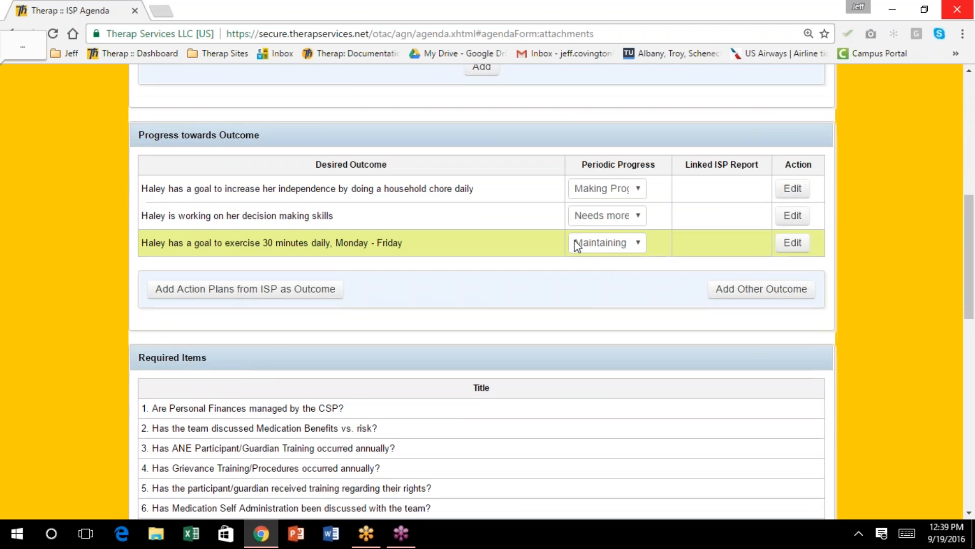
{"action": "scroll", "coordinate": [578, 246], "scroll_direction": "down", "scroll_amount": 1}
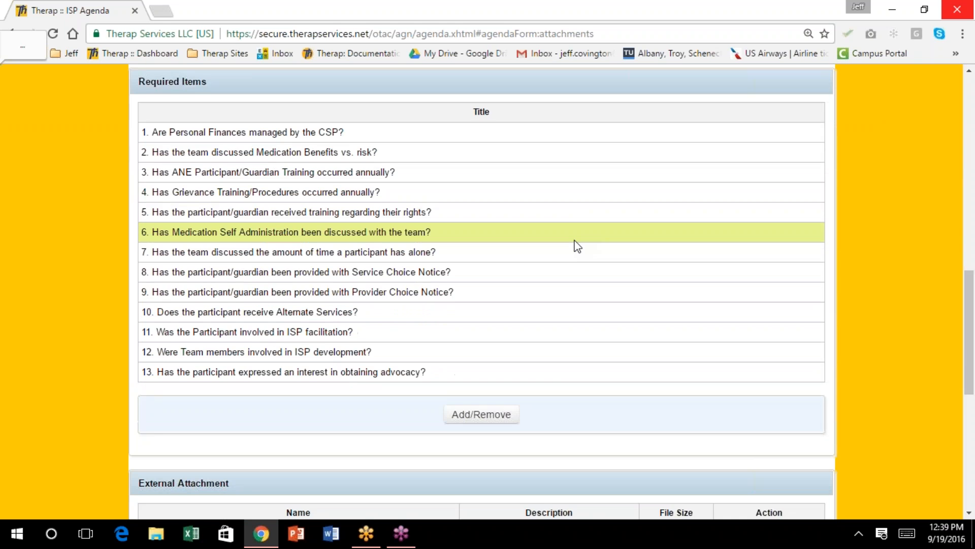
{"action": "scroll", "coordinate": [578, 246], "scroll_direction": "down", "scroll_amount": 3}
{"action": "scroll", "coordinate": [577, 247], "scroll_direction": "down", "scroll_amount": 2}
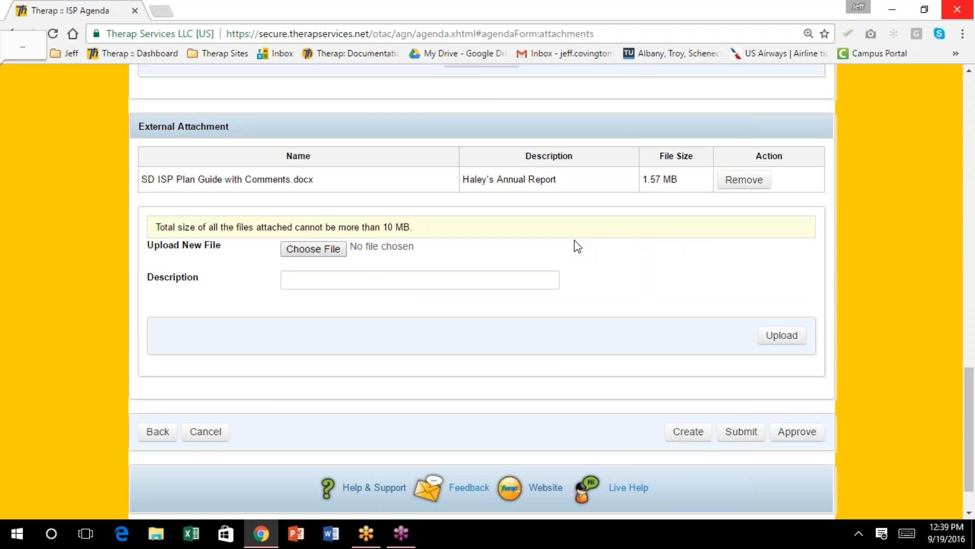
{"action": "scroll", "coordinate": [577, 246], "scroll_direction": "down", "scroll_amount": 1}
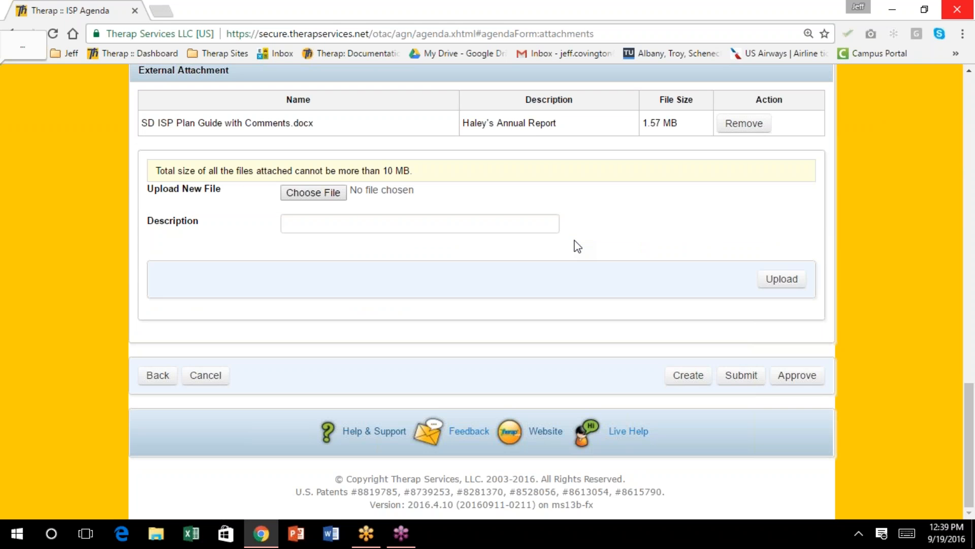
{"action": "scroll", "coordinate": [578, 247], "scroll_direction": "up", "scroll_amount": 1}
{"action": "scroll", "coordinate": [578, 246], "scroll_direction": "down", "scroll_amount": 1}
{"action": "scroll", "coordinate": [676, 233], "scroll_direction": "up", "scroll_amount": 3}
{"action": "scroll", "coordinate": [670, 232], "scroll_direction": "up", "scroll_amount": 3}
{"action": "scroll", "coordinate": [666, 234], "scroll_direction": "up", "scroll_amount": 3}
{"action": "scroll", "coordinate": [665, 235], "scroll_direction": "up", "scroll_amount": 1}
{"action": "scroll", "coordinate": [666, 234], "scroll_direction": "up", "scroll_amount": 3}
{"action": "scroll", "coordinate": [666, 236], "scroll_direction": "up", "scroll_amount": 1}
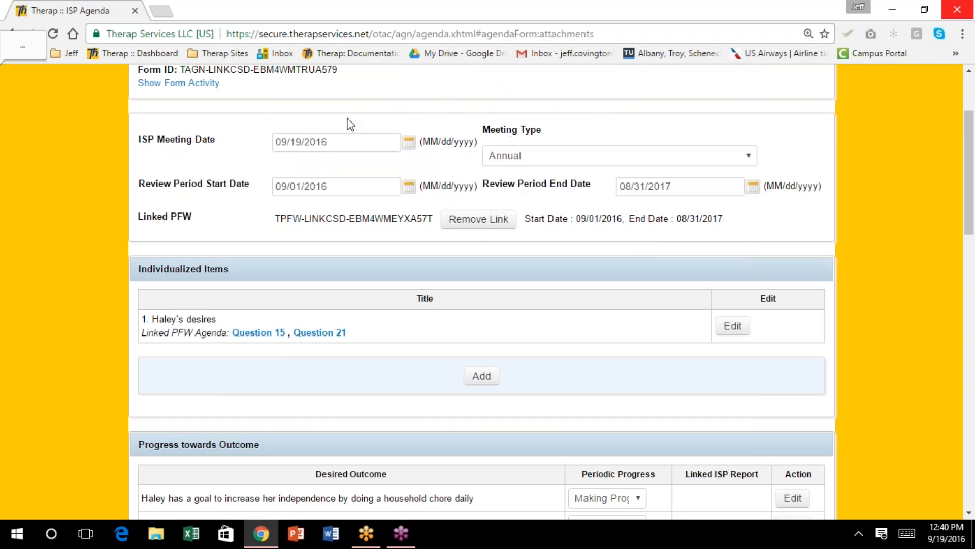
{"action": "scroll", "coordinate": [477, 158], "scroll_direction": "up", "scroll_amount": 3}
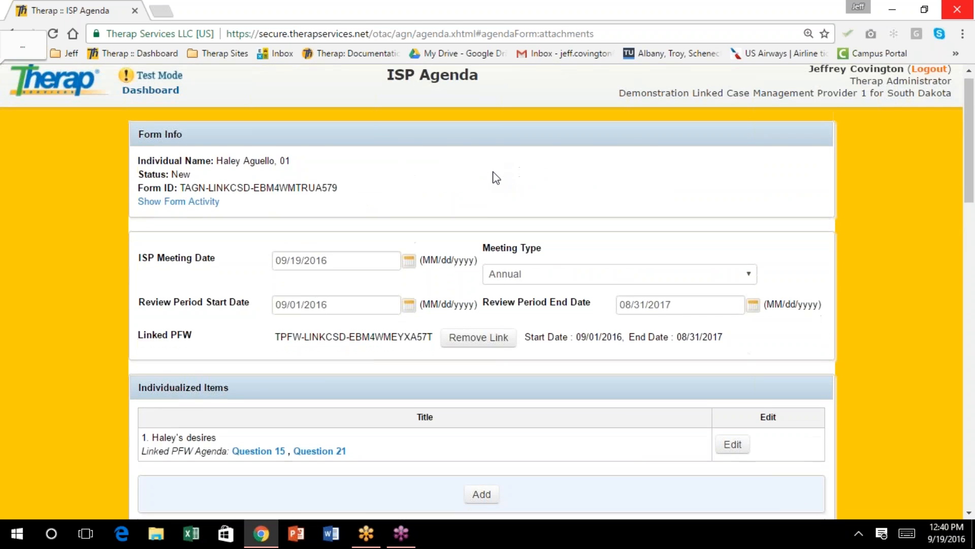
{"action": "scroll", "coordinate": [492, 178], "scroll_direction": "down", "scroll_amount": 9}
{"action": "scroll", "coordinate": [492, 183], "scroll_direction": "down", "scroll_amount": 11}
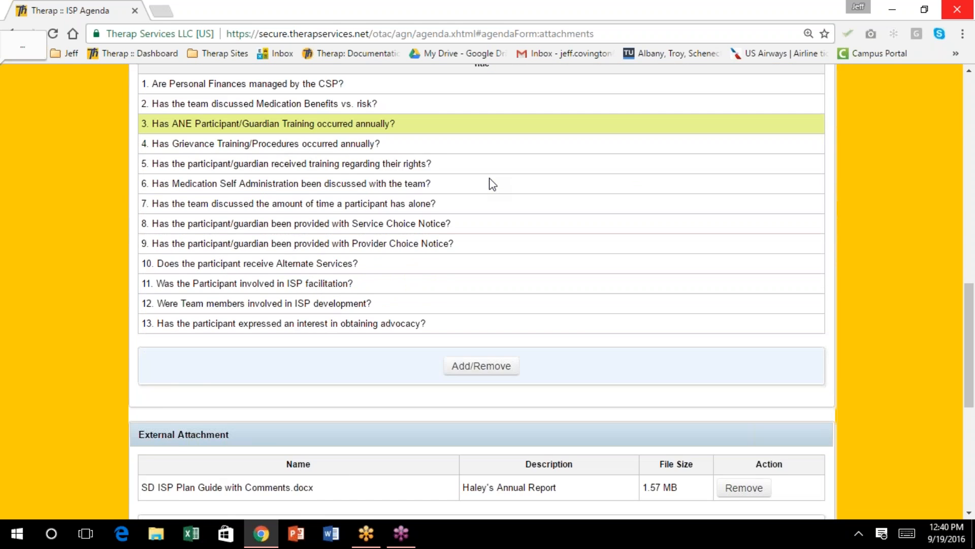
{"action": "scroll", "coordinate": [492, 183], "scroll_direction": "down", "scroll_amount": 1}
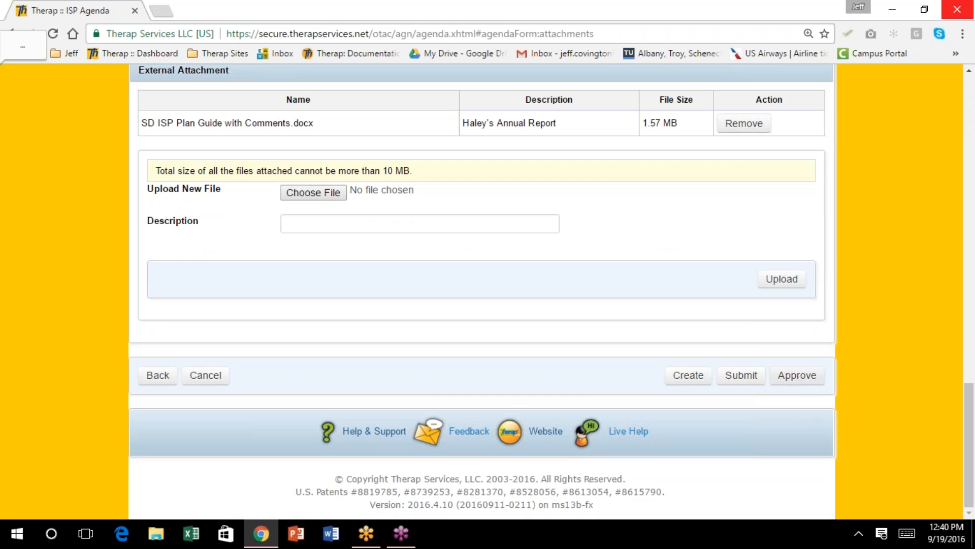
{"action": "left_click", "coordinate": [798, 375]}
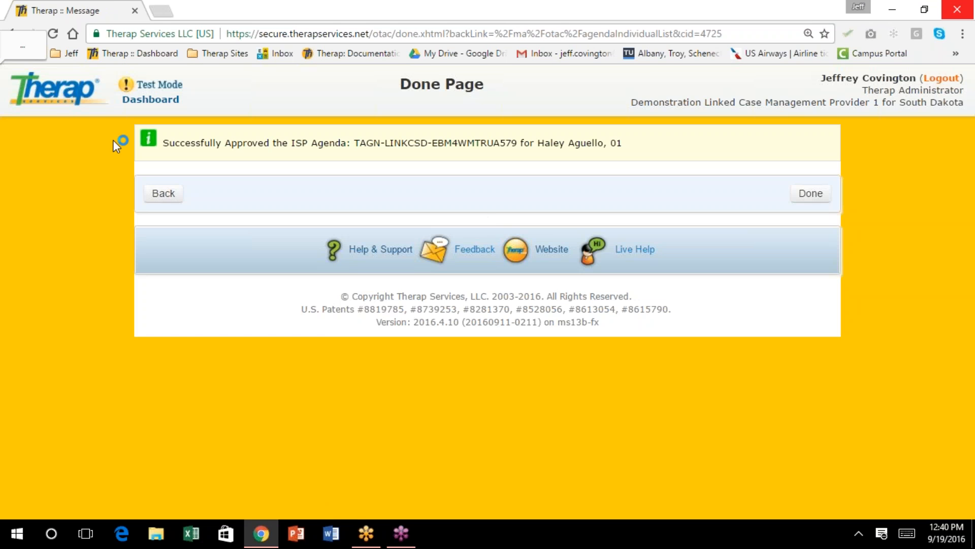
Go back to the Individual List and open the third participant's ISP Agenda list
{"action": "left_click", "coordinate": [162, 193]}
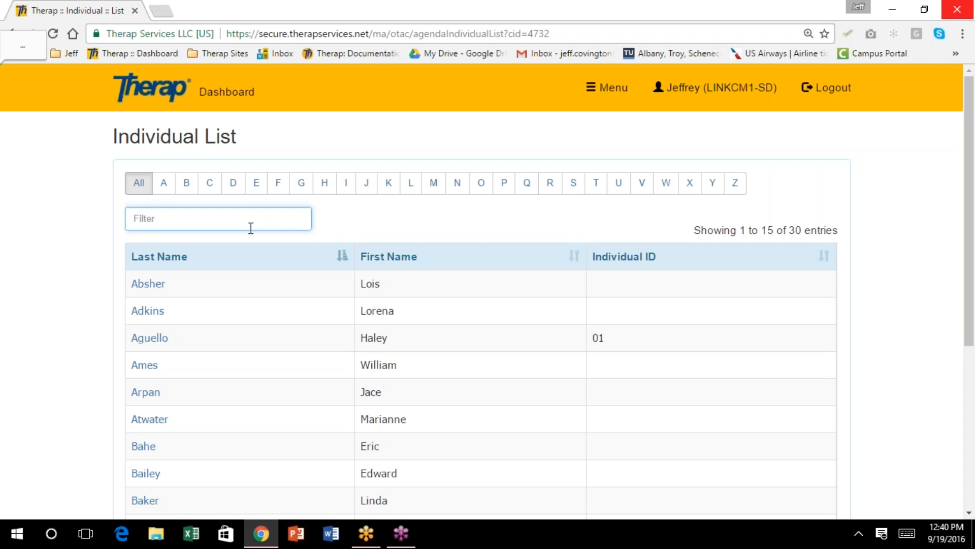
{"action": "scroll", "coordinate": [251, 227], "scroll_direction": "down", "scroll_amount": 2}
{"action": "scroll", "coordinate": [481, 289], "scroll_direction": "down", "scroll_amount": 2}
{"action": "scroll", "coordinate": [481, 289], "scroll_direction": "down", "scroll_amount": 2}
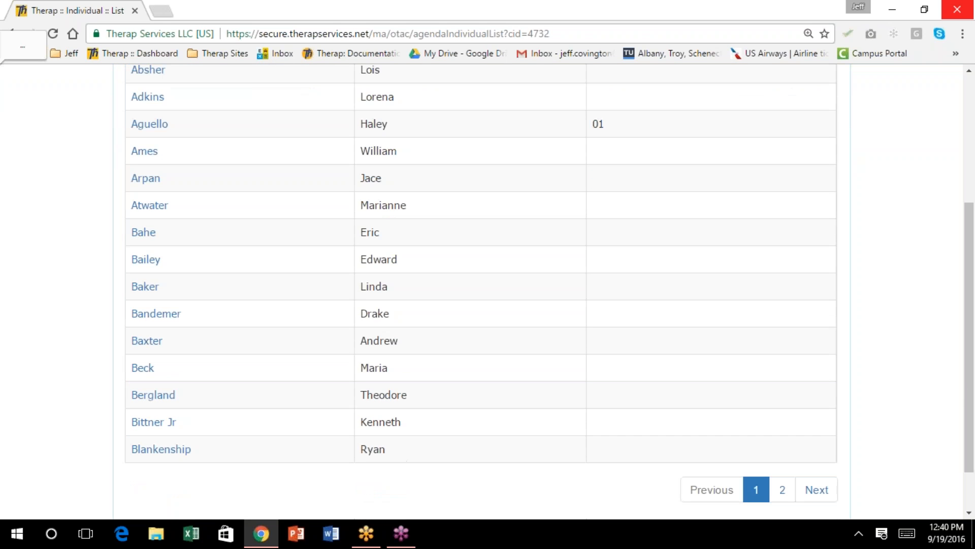
{"action": "scroll", "coordinate": [481, 290], "scroll_direction": "down", "scroll_amount": 2}
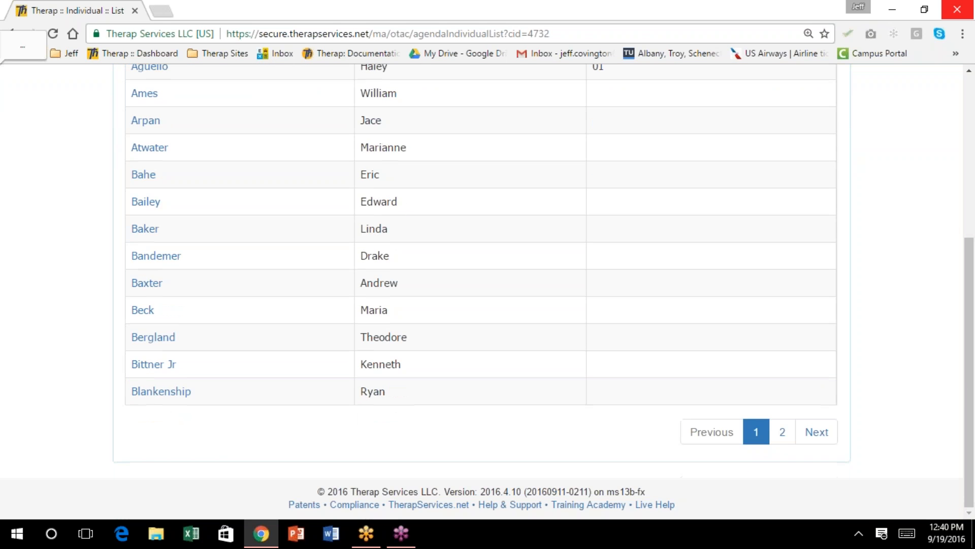
{"action": "scroll", "coordinate": [481, 289], "scroll_direction": "up", "scroll_amount": 8}
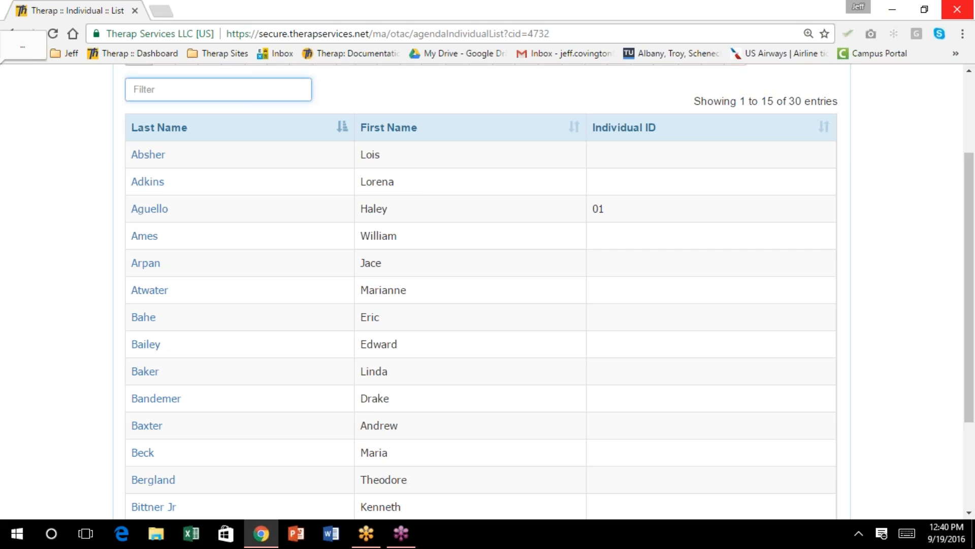
{"action": "scroll", "coordinate": [481, 289], "scroll_direction": "down", "scroll_amount": 6}
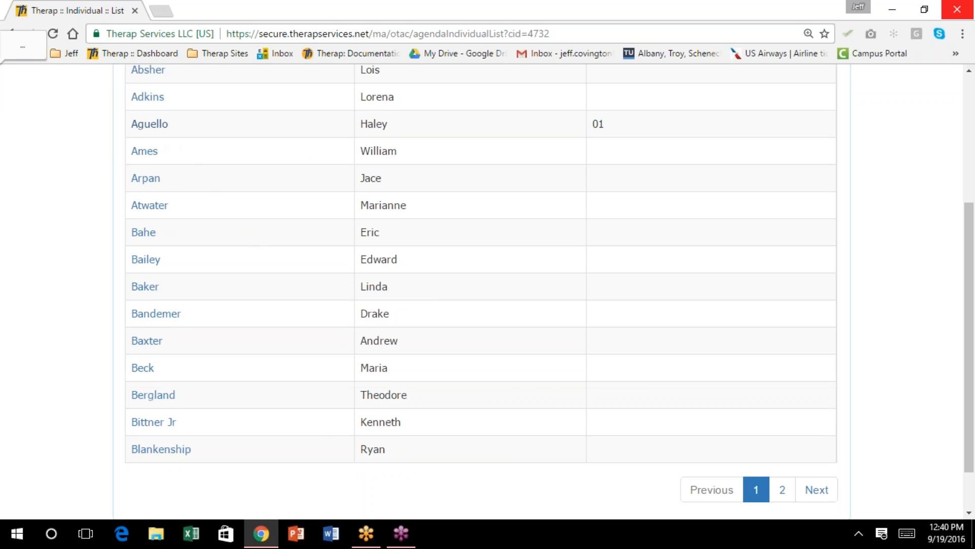
{"action": "left_click", "coordinate": [159, 127]}
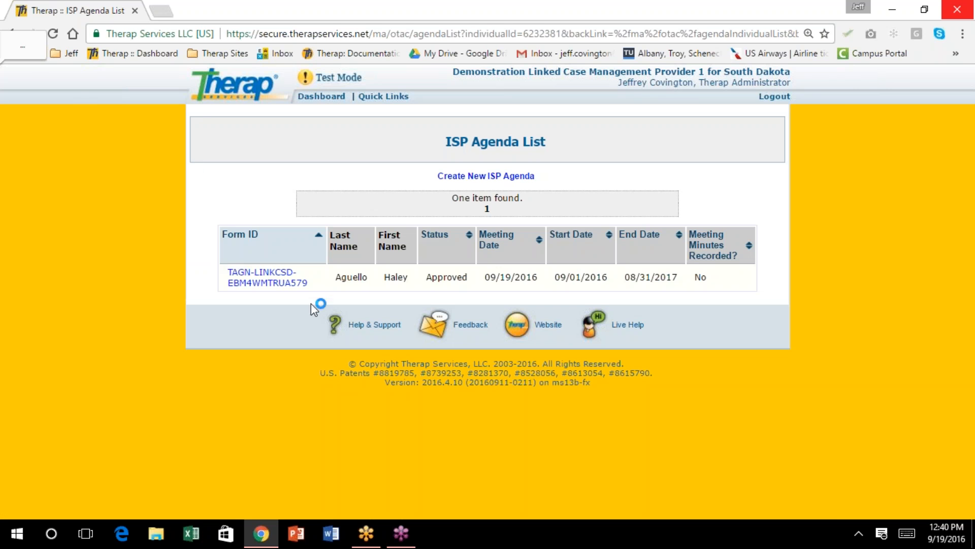
Open the approved agenda and start recording ISP meeting minutes, accepting it becomes uneditable
{"action": "left_click", "coordinate": [269, 280]}
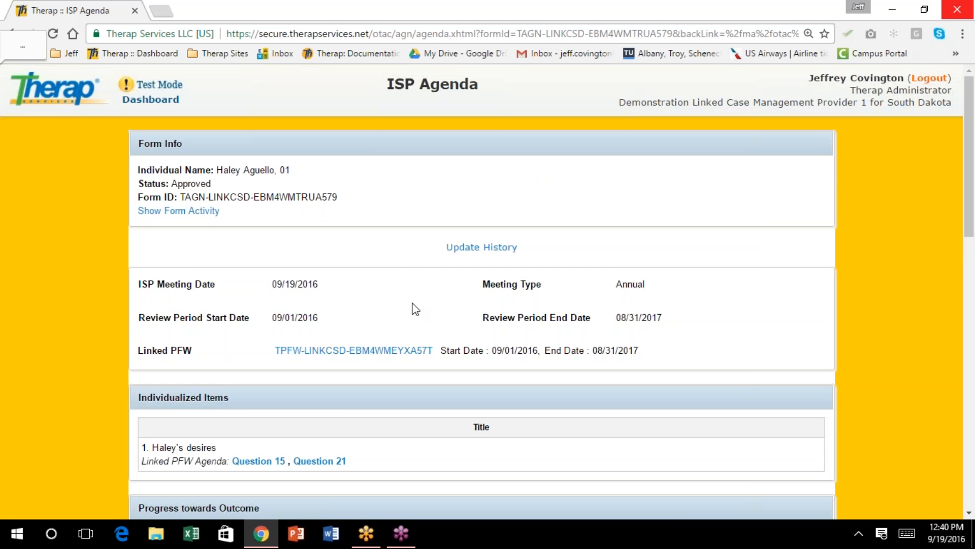
{"action": "scroll", "coordinate": [446, 312], "scroll_direction": "down", "scroll_amount": 1}
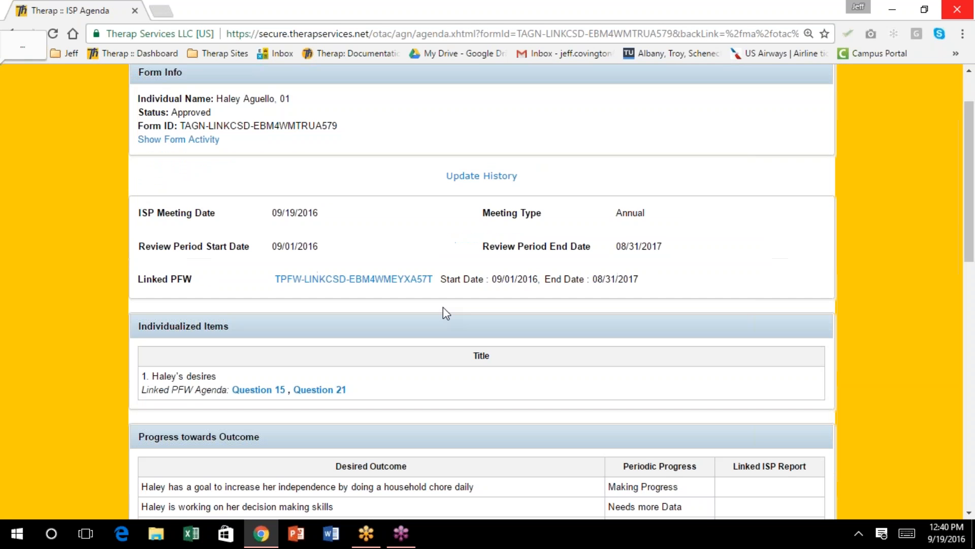
{"action": "scroll", "coordinate": [443, 308], "scroll_direction": "down", "scroll_amount": 9}
{"action": "scroll", "coordinate": [443, 308], "scroll_direction": "down", "scroll_amount": 1}
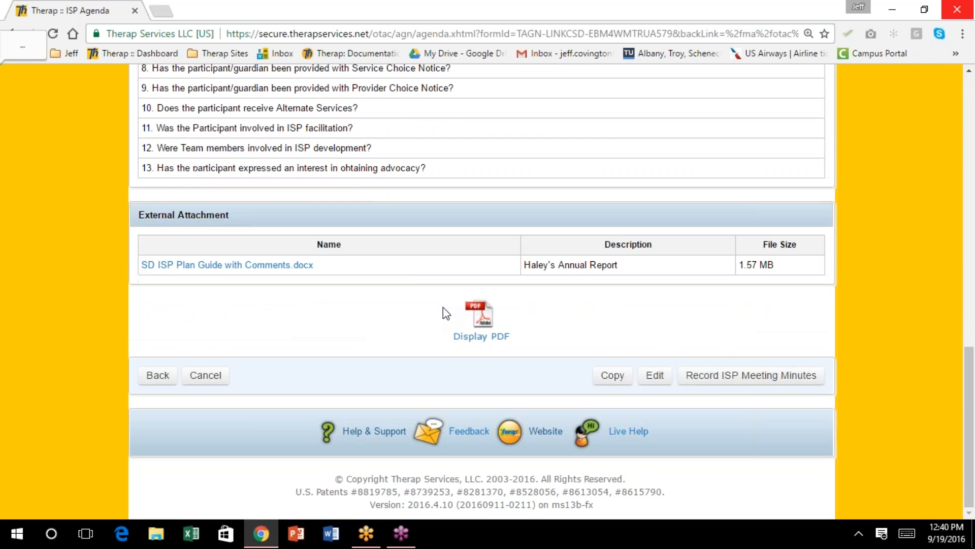
{"action": "left_click", "coordinate": [722, 377]}
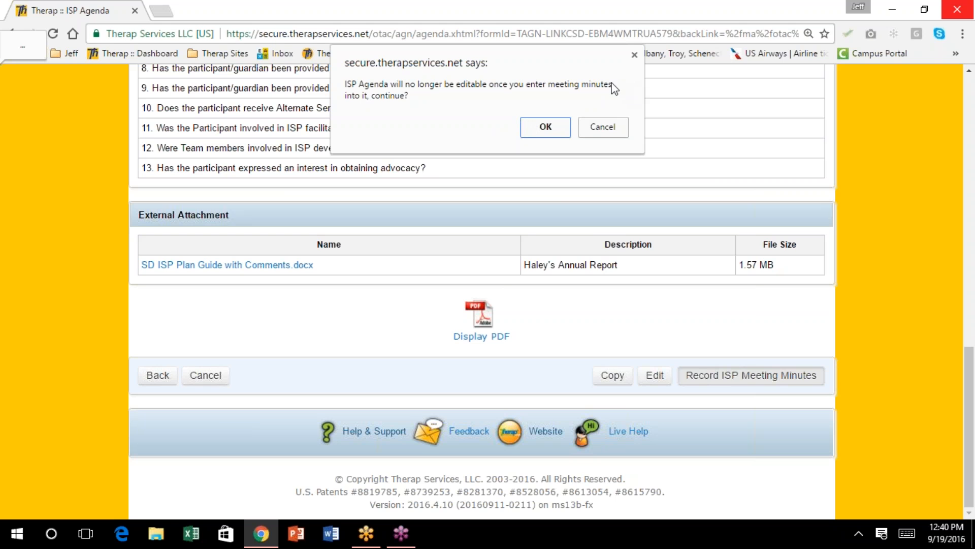
{"action": "left_click", "coordinate": [546, 130]}
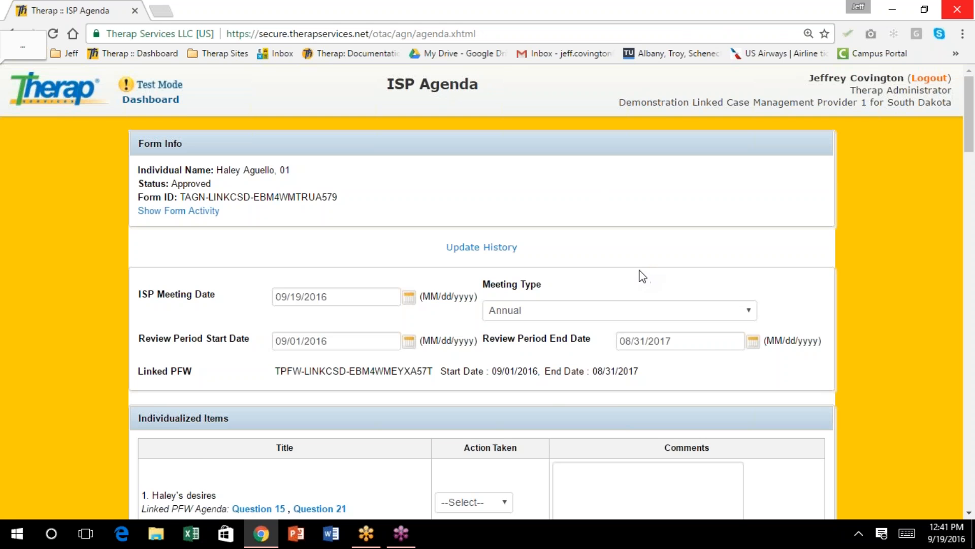
Set Action Plan as the action taken for the individual's desires item, after checking the Question 15 answer
{"action": "scroll", "coordinate": [635, 274], "scroll_direction": "down", "scroll_amount": 1}
{"action": "scroll", "coordinate": [637, 274], "scroll_direction": "down", "scroll_amount": 1}
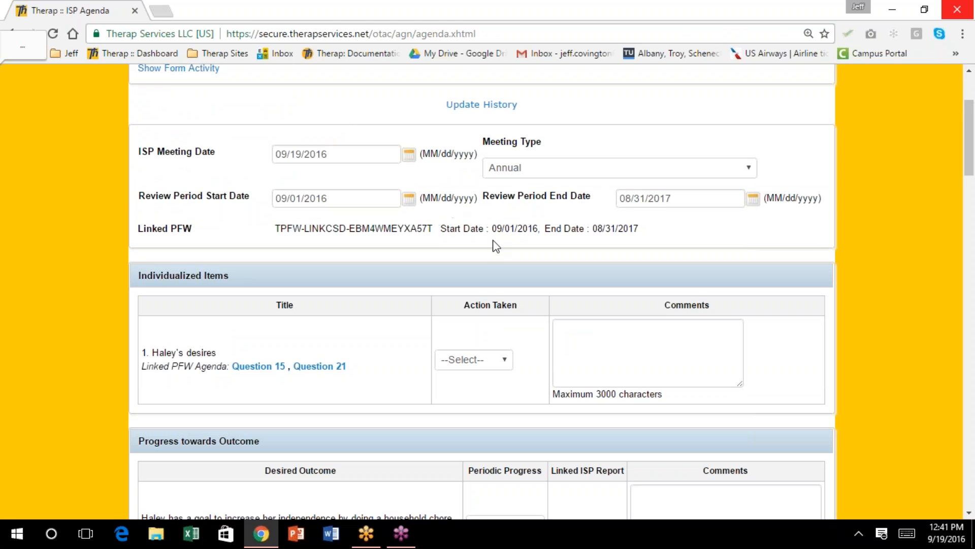
{"action": "scroll", "coordinate": [487, 222], "scroll_direction": "down", "scroll_amount": 2}
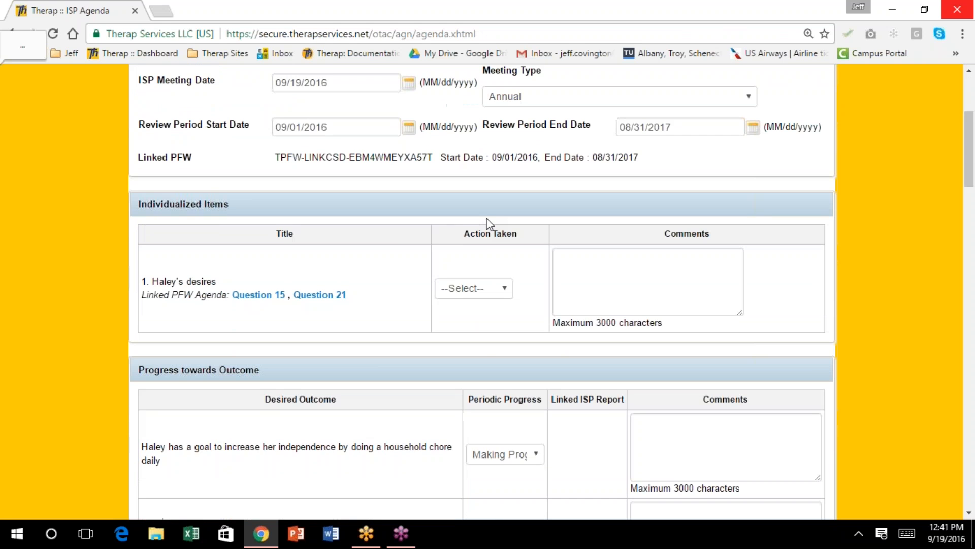
{"action": "scroll", "coordinate": [487, 222], "scroll_direction": "down", "scroll_amount": 1}
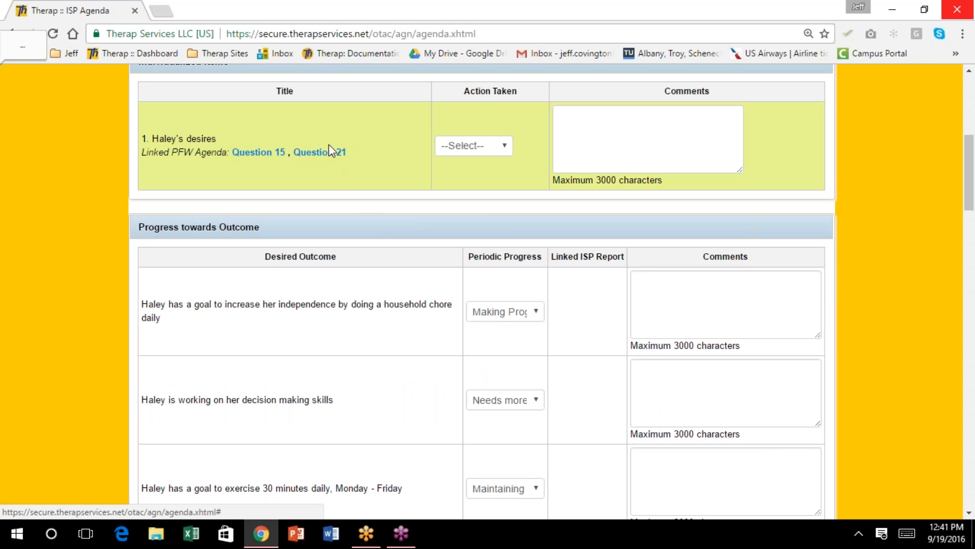
{"action": "left_click", "coordinate": [507, 147]}
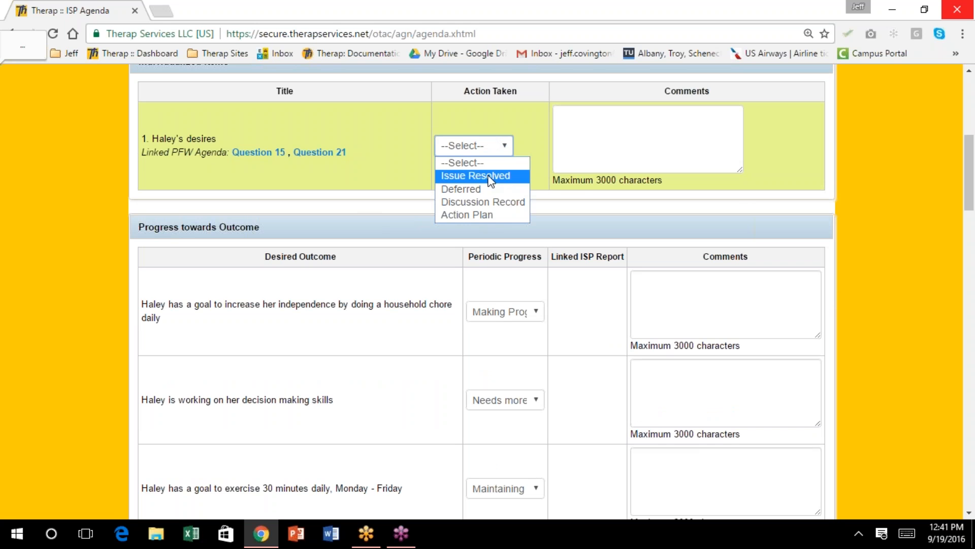
{"action": "left_click", "coordinate": [491, 213]}
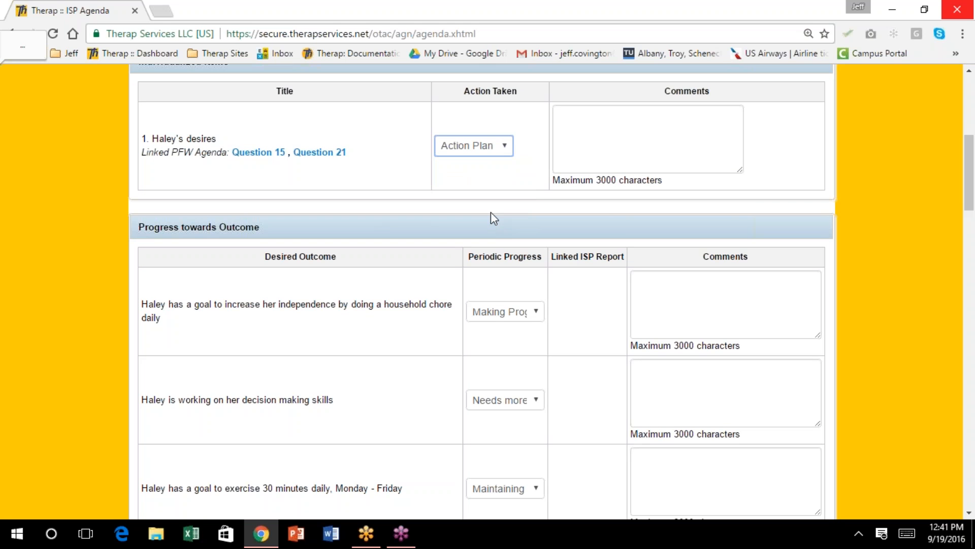
{"action": "scroll", "coordinate": [514, 215], "scroll_direction": "up", "scroll_amount": 3}
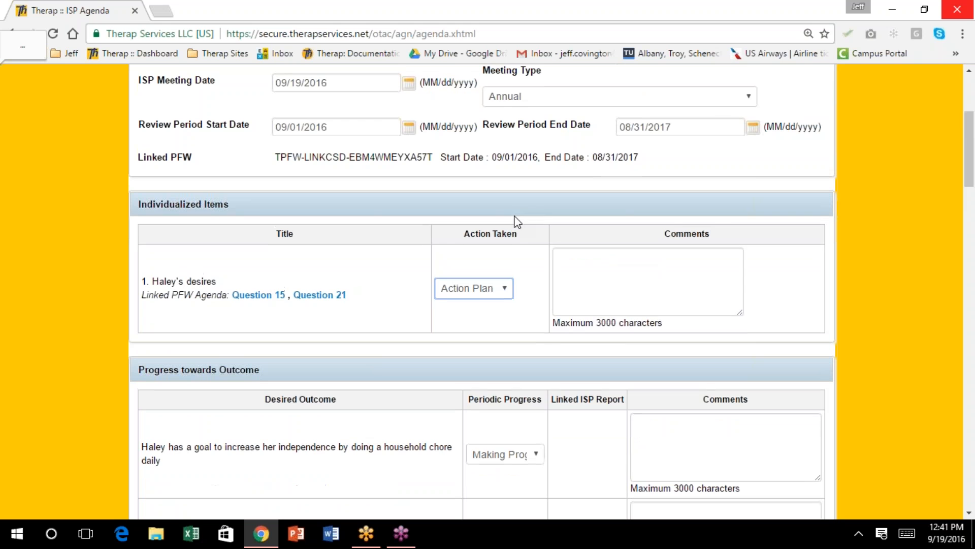
{"action": "left_click", "coordinate": [567, 262]}
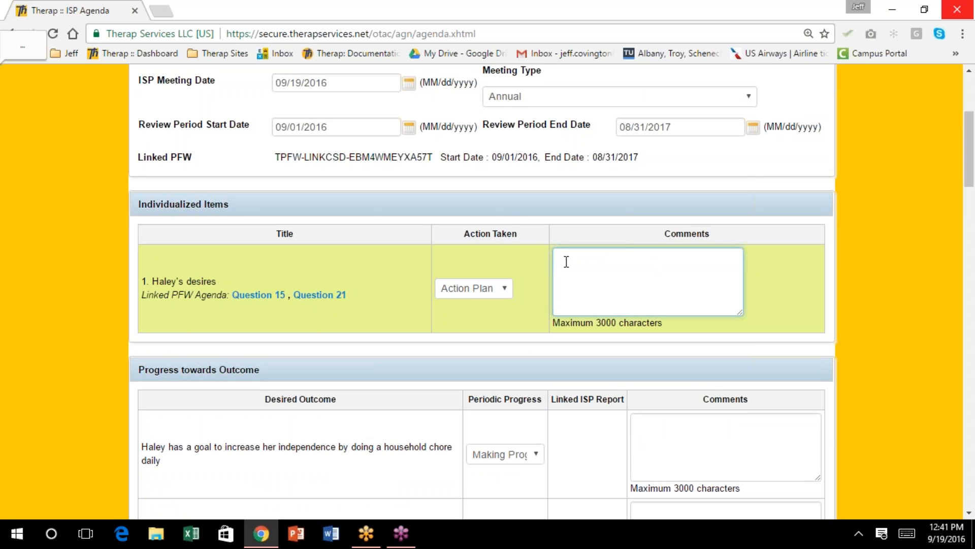
{"action": "left_click", "coordinate": [259, 296]}
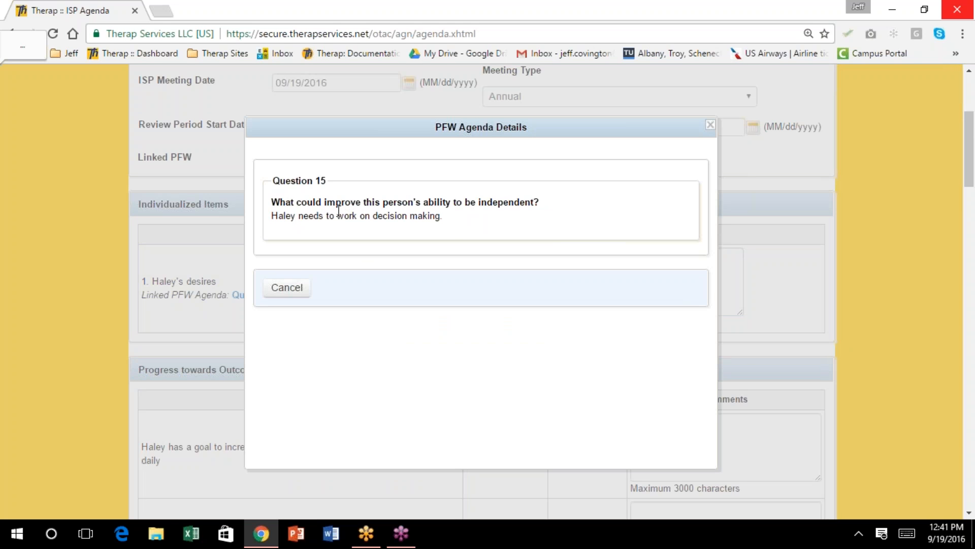
{"action": "left_click", "coordinate": [286, 292]}
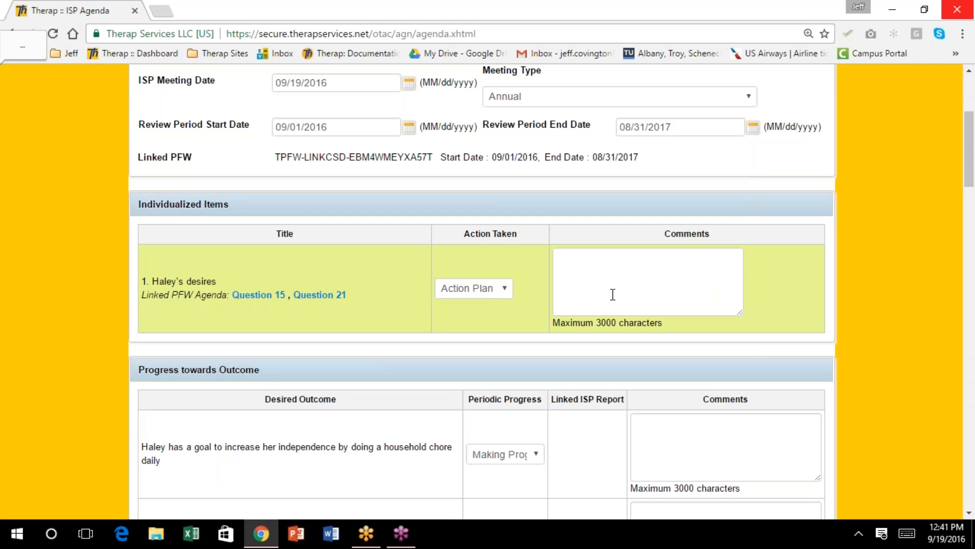
Comment on the desires item: a goal will be developed to improve decision making and move her snowmobile to Pierre
{"action": "left_click", "coordinate": [584, 260]}
{"action": "type", "text": "W"}
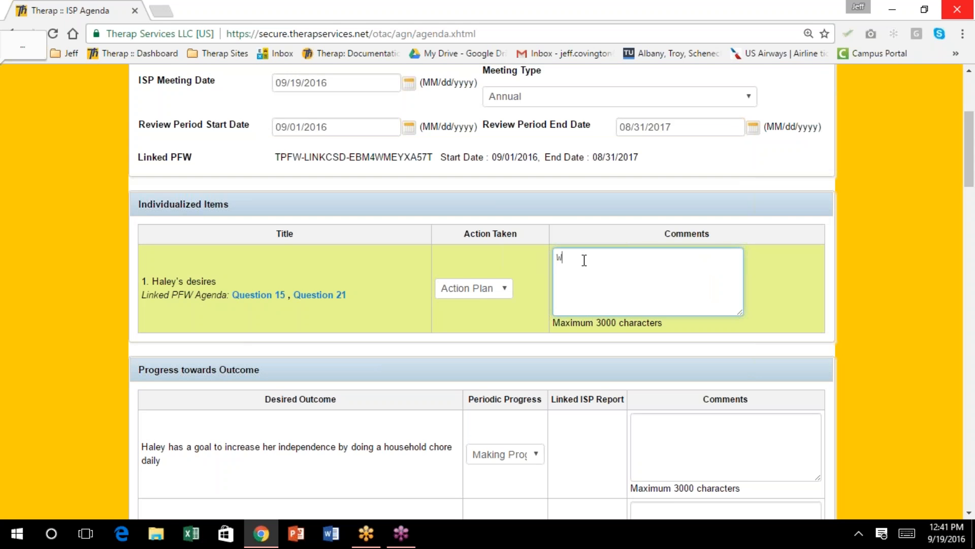
{"action": "type", "text": "e are going to developea ga"}
{"action": "key", "text": "BackSpace"}
{"action": "type", "text": "a"}
{"action": "key", "text": "BackSpace"}
{"action": "type", "text": "oa"}
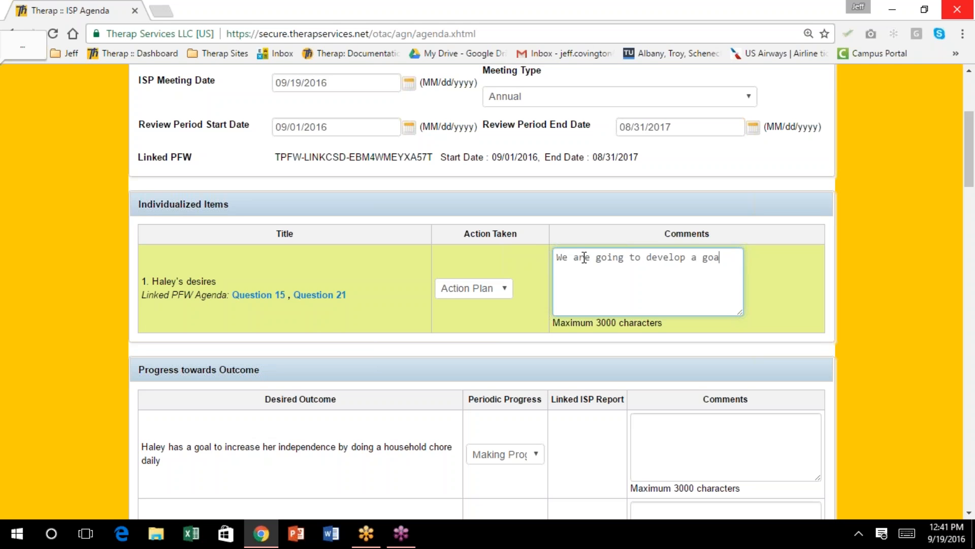
{"action": "type", "text": "l for Hal"}
{"action": "key", "text": "BackSpace"}
{"action": "key", "text": "BackSpace"}
{"action": "type", "text": "aley to imp"}
{"action": "key", "text": "BackSpace"}
{"action": "key", "text": "BackSpace"}
{"action": "type", "text": "mprove decision making and moe"}
{"action": "key", "text": "BackSpace"}
{"action": "type", "text": "e h"}
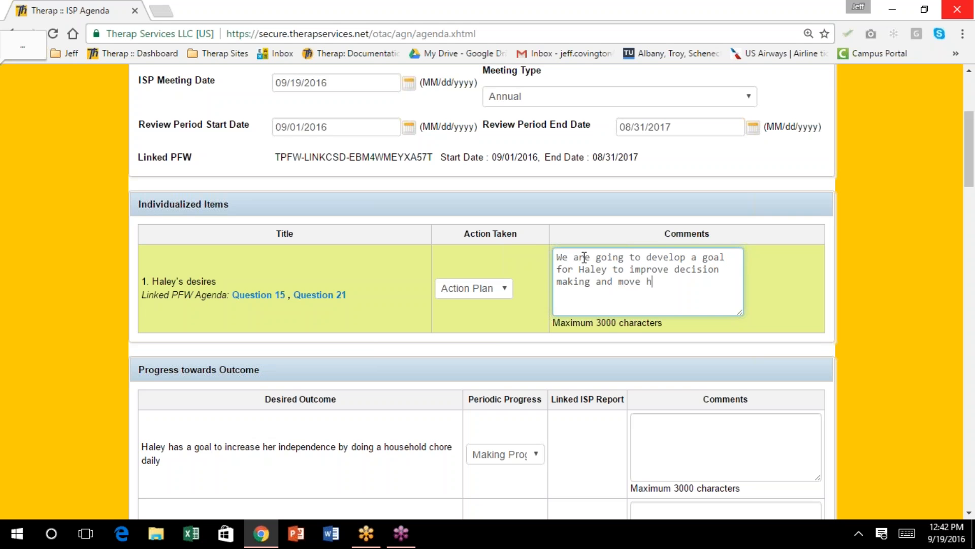
{"action": "type", "text": "er snowmobile to Pierre."}
{"action": "scroll", "coordinate": [585, 274], "scroll_direction": "down", "scroll_amount": 1}
{"action": "scroll", "coordinate": [586, 279], "scroll_direction": "down", "scroll_amount": 3}
{"action": "scroll", "coordinate": [584, 270], "scroll_direction": "down", "scroll_amount": 2}
{"action": "scroll", "coordinate": [583, 267], "scroll_direction": "up", "scroll_amount": 6}
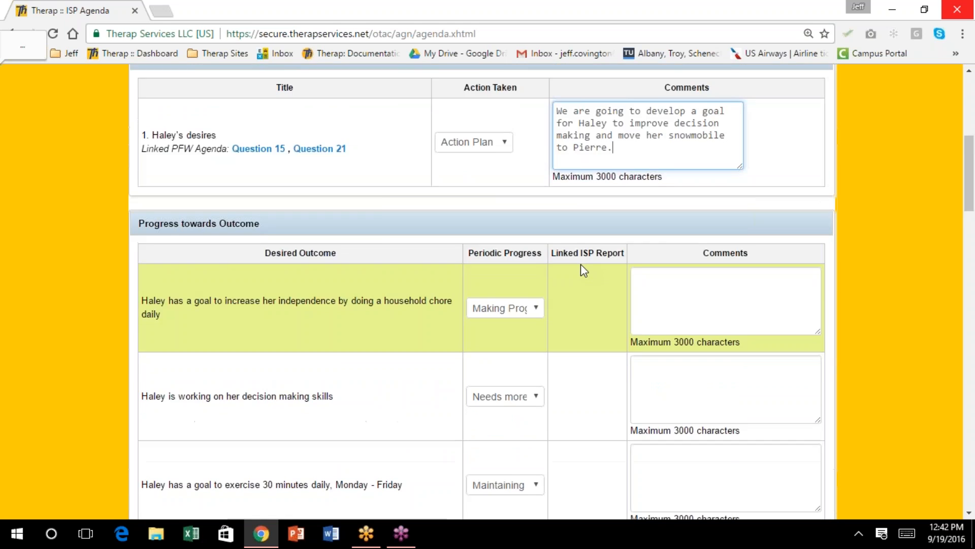
{"action": "scroll", "coordinate": [555, 207], "scroll_direction": "down", "scroll_amount": 2}
{"action": "scroll", "coordinate": [555, 207], "scroll_direction": "down", "scroll_amount": 4}
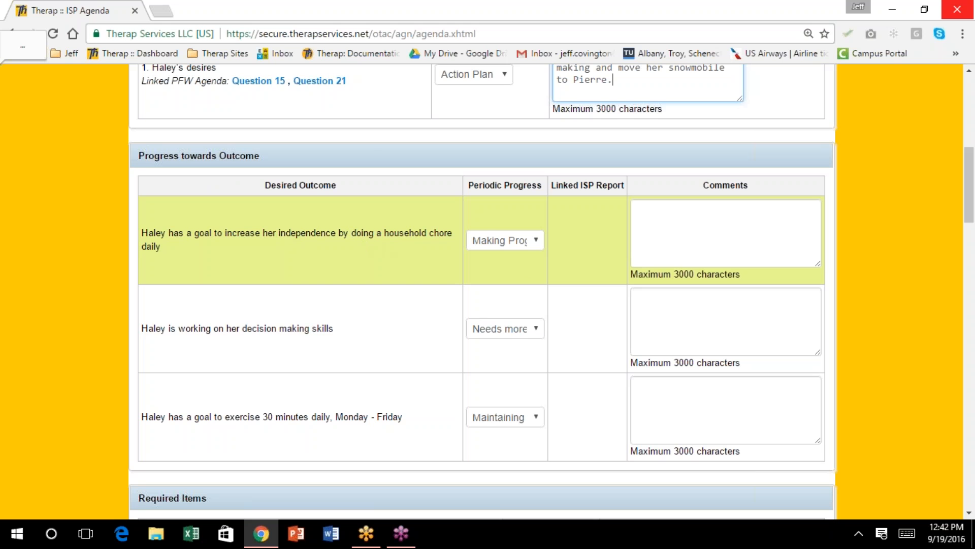
Comment on the household chore outcome that she is doing fairly well but tends to choose washing dishes
{"action": "left_click", "coordinate": [654, 216]}
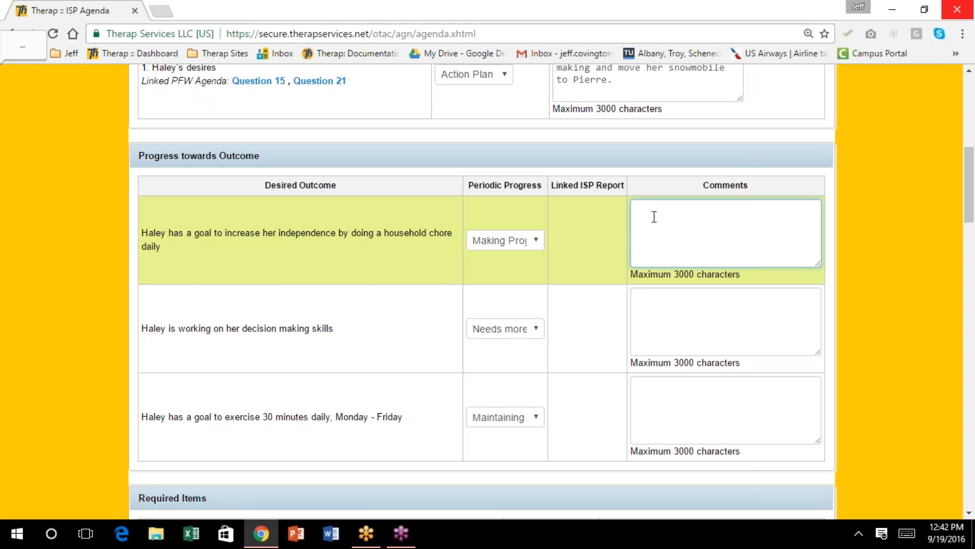
{"action": "type", "text": "Haley is doing fairly well on this goal.  She "}
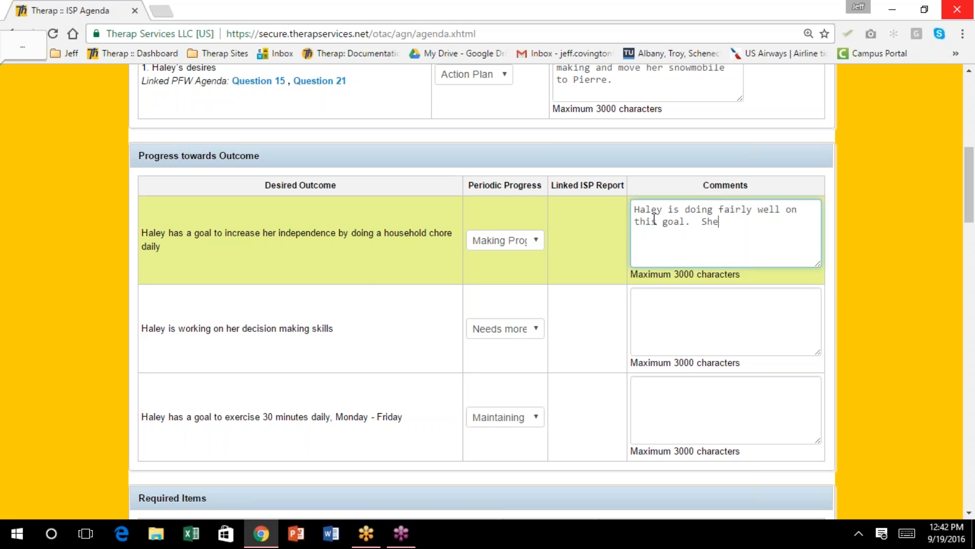
{"action": "type", "text": "tends to choose the same chor"}
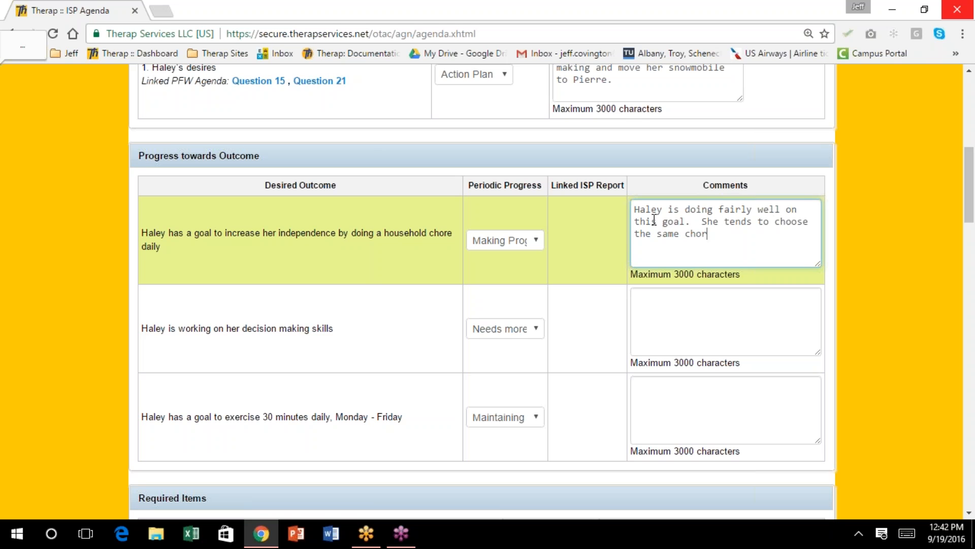
{"action": "type", "text": "e 9"}
{"action": "type", "text": "(washing dishe"}
{"action": "type", "text": "s"}
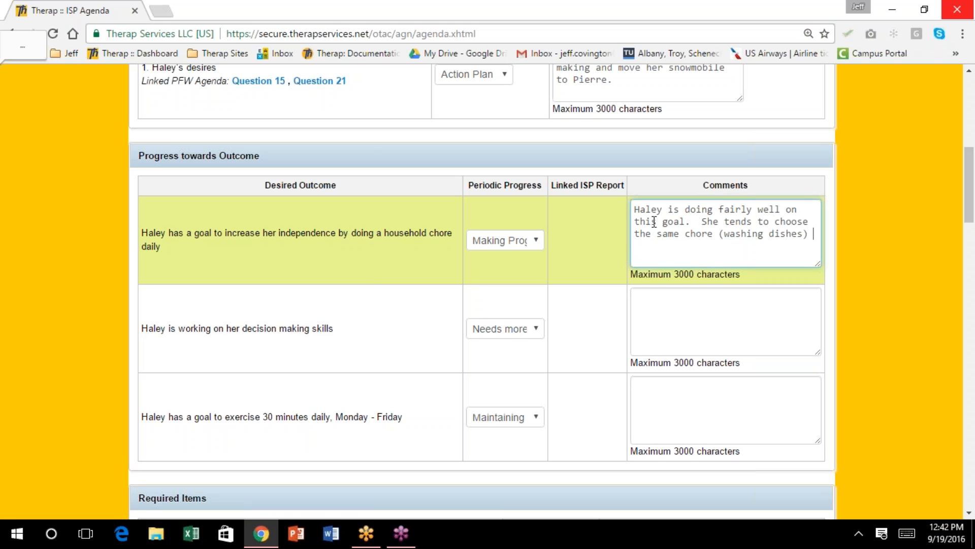
{"action": "type", "text": ") all the time.  We need to work"}
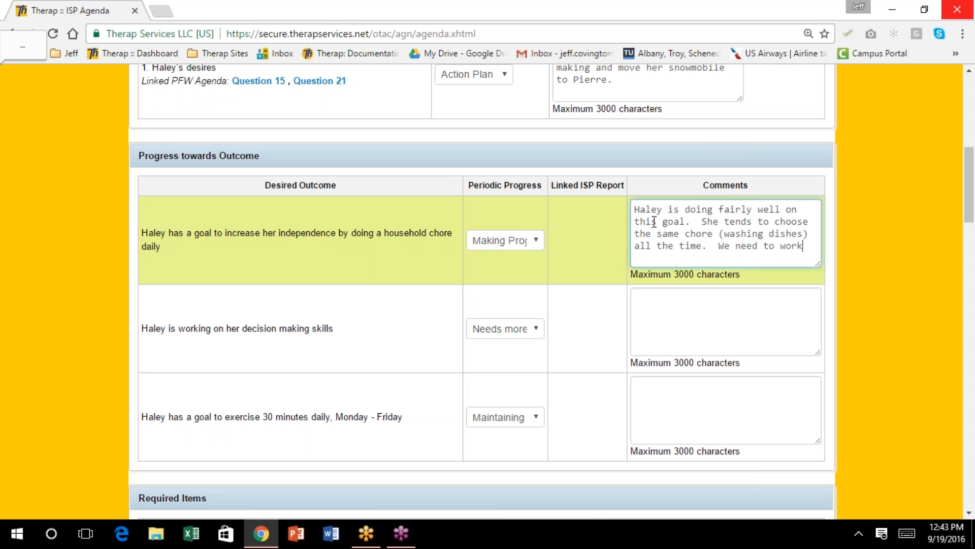
{"action": "type", "text": " on eepanding her choices."}
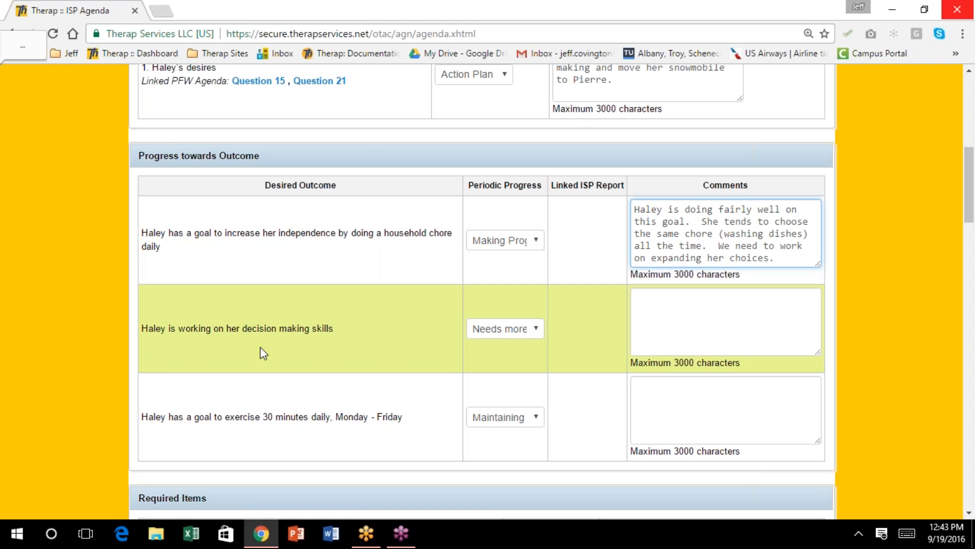
Rate decision making Not Making Progress, commenting that she continues to struggle with making appropriate choices
{"action": "left_click", "coordinate": [647, 309]}
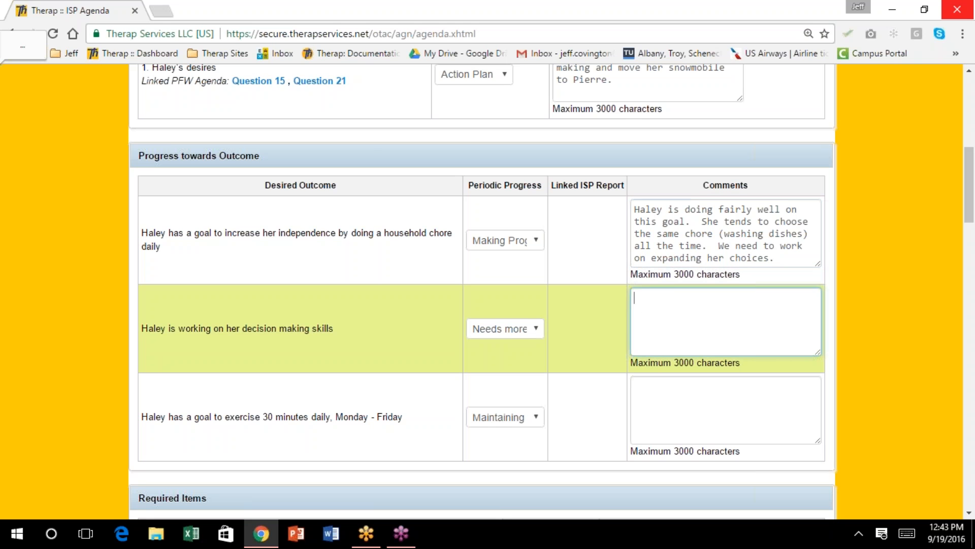
{"action": "left_click", "coordinate": [540, 328]}
{"action": "left_click", "coordinate": [540, 331]}
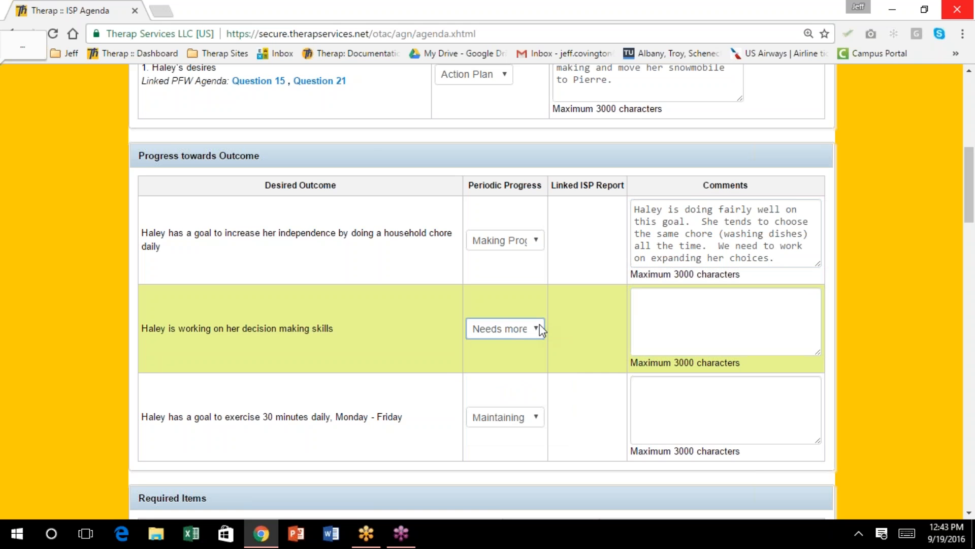
{"action": "left_click", "coordinate": [687, 297]}
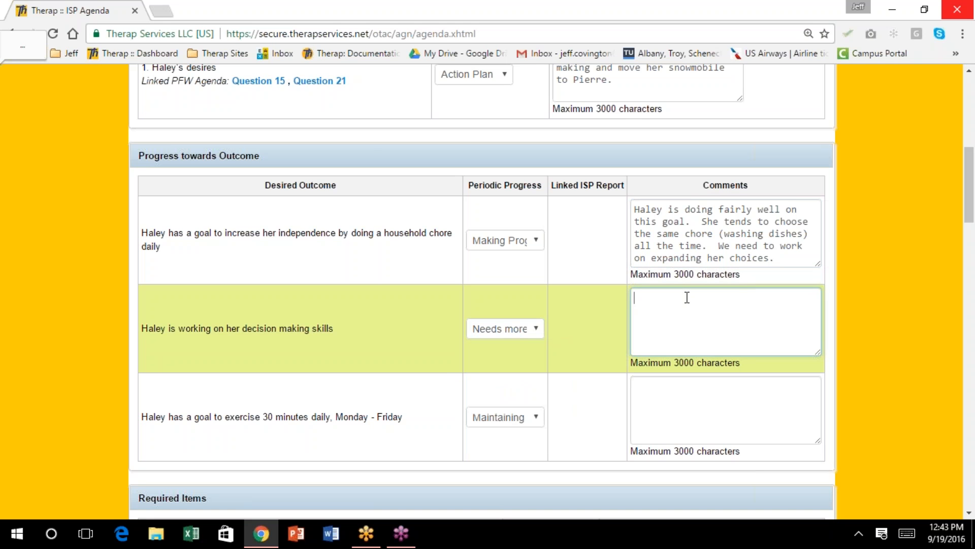
{"action": "left_click", "coordinate": [540, 330]}
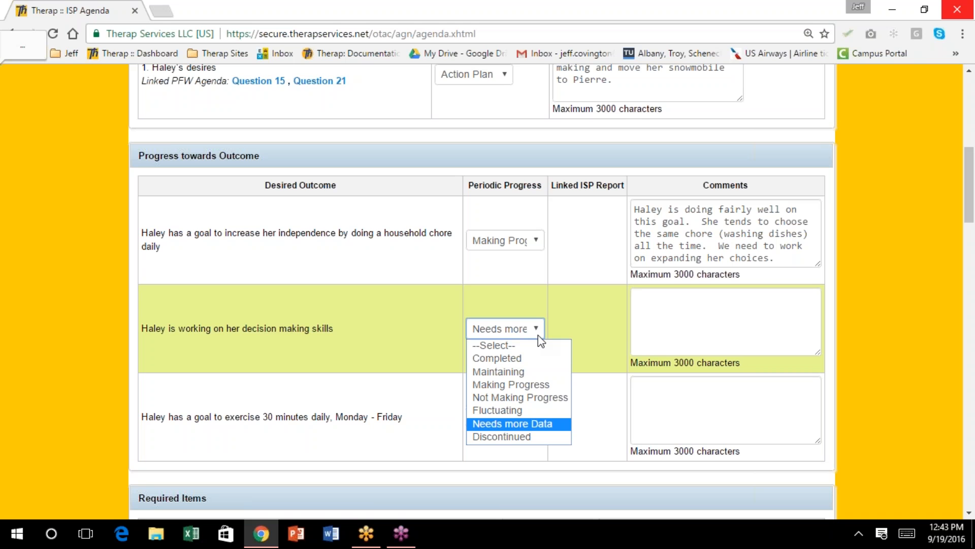
{"action": "left_click", "coordinate": [520, 395]}
{"action": "left_click", "coordinate": [647, 298]}
{"action": "type", "text": "Hale"}
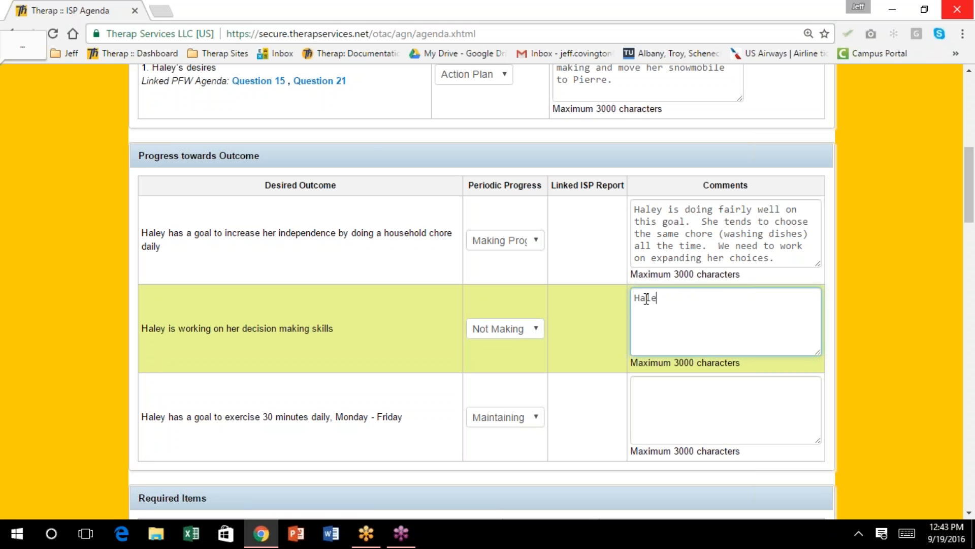
{"action": "type", "text": "y continues to struggle with making"}
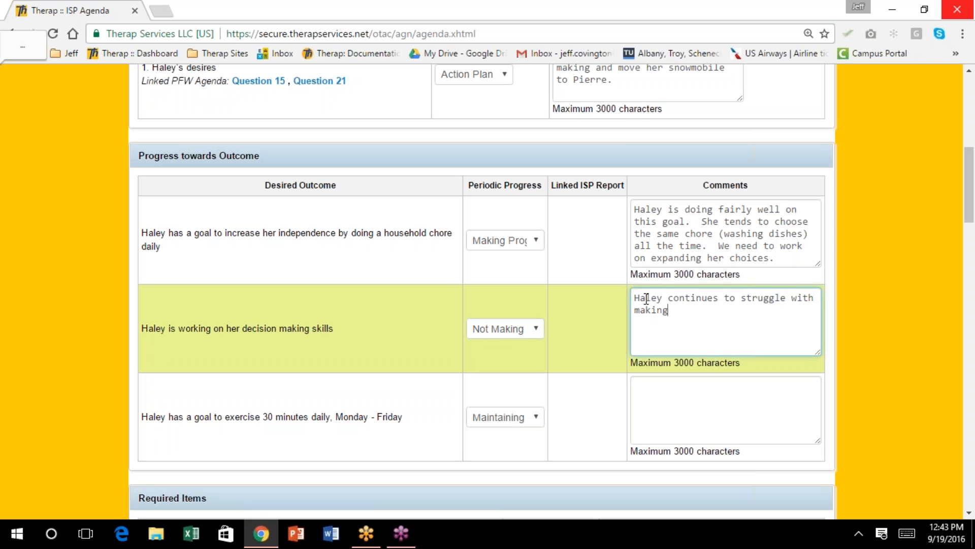
{"action": "type", "text": " appropriate choices."}
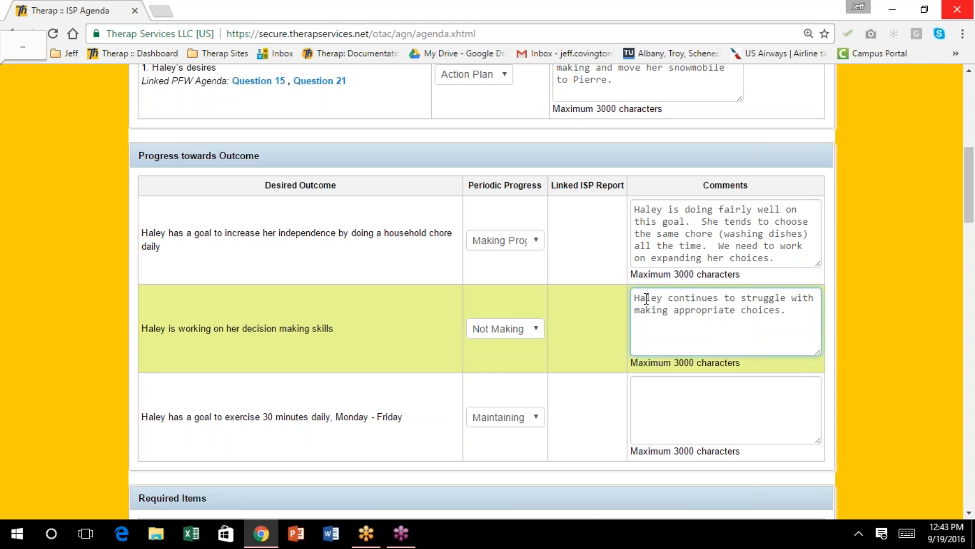
{"action": "scroll", "coordinate": [581, 360], "scroll_direction": "down", "scroll_amount": 3}
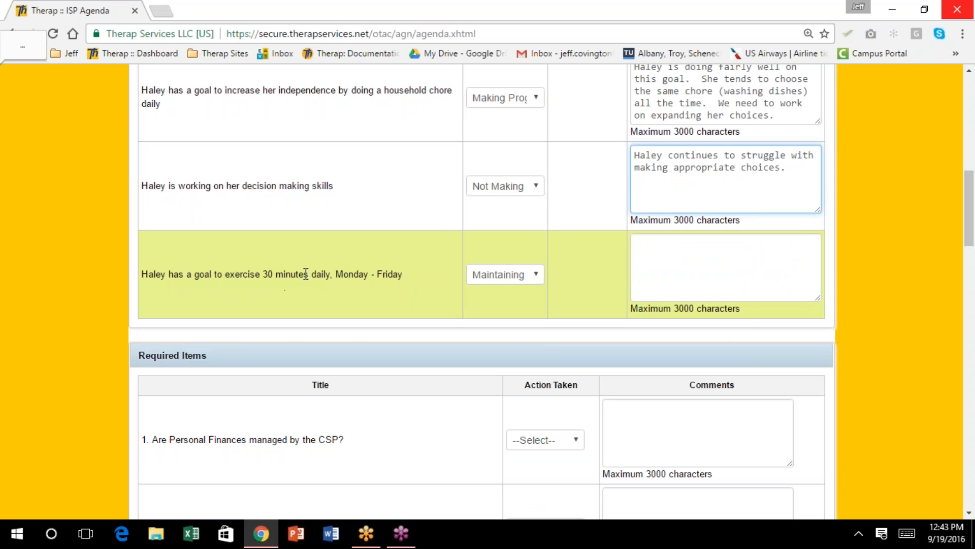
Comment on the exercise outcome that the individual exercises 30 minutes at least 3x/week
{"action": "left_click", "coordinate": [685, 254]}
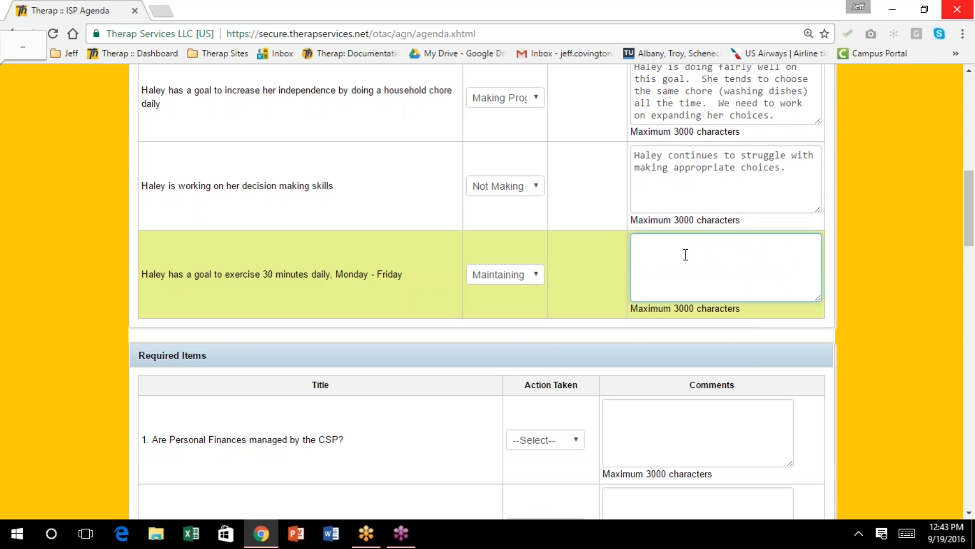
{"action": "type", "text": "Y"}
{"action": "type", "text": "Haley ex"}
{"action": "type", "text": "erci"}
{"action": "type", "text": "ses 3"}
{"action": "type", "text": "0 "}
{"action": "type", "text": "minutes a"}
{"action": "type", "text": "t least 3"}
{"action": "type", "text": "x/week"}
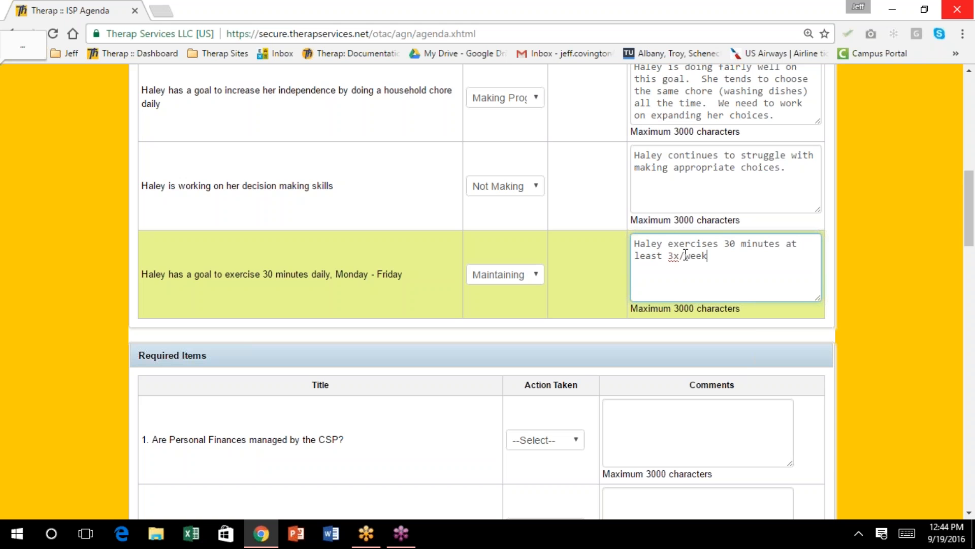
{"action": "scroll", "coordinate": [686, 254], "scroll_direction": "up", "scroll_amount": 3}
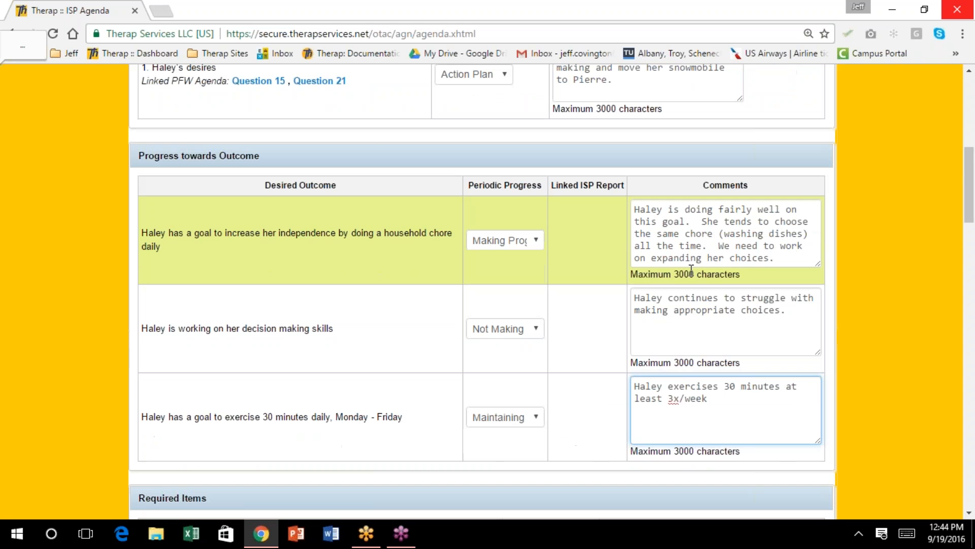
{"action": "left_click", "coordinate": [964, 204]}
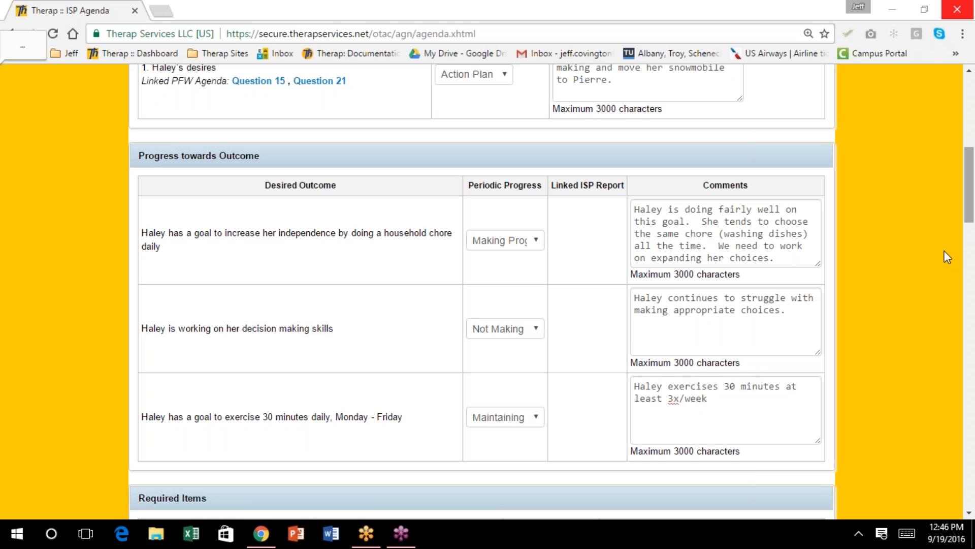
{"action": "scroll", "coordinate": [675, 334], "scroll_direction": "down", "scroll_amount": 1}
{"action": "scroll", "coordinate": [675, 336], "scroll_direction": "down", "scroll_amount": 1}
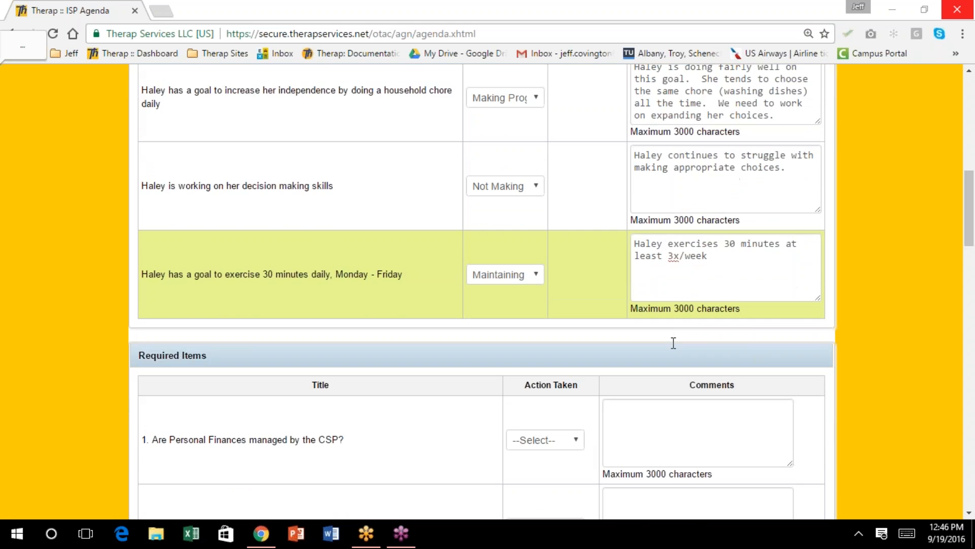
{"action": "scroll", "coordinate": [674, 342], "scroll_direction": "down", "scroll_amount": 1}
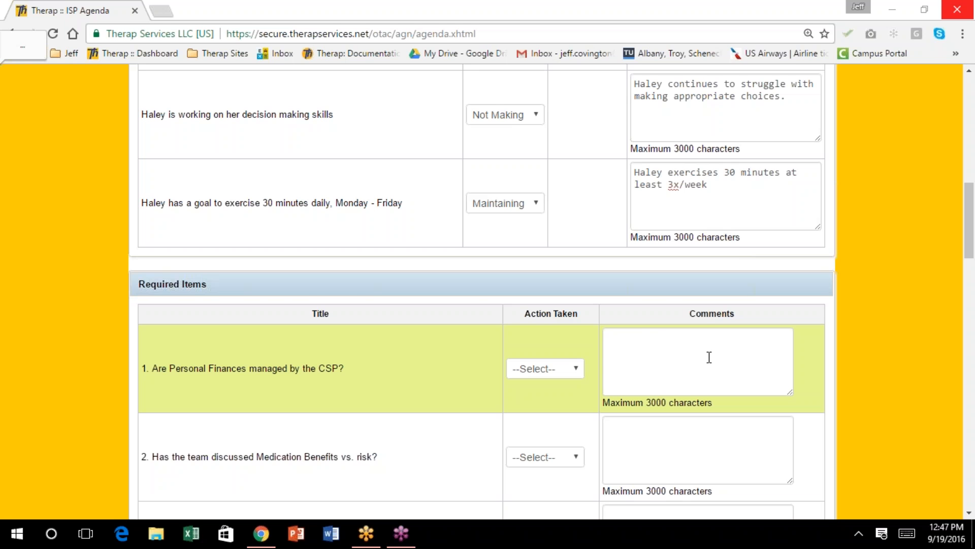
{"action": "scroll", "coordinate": [638, 340], "scroll_direction": "up", "scroll_amount": 4}
{"action": "scroll", "coordinate": [637, 340], "scroll_direction": "up", "scroll_amount": 3}
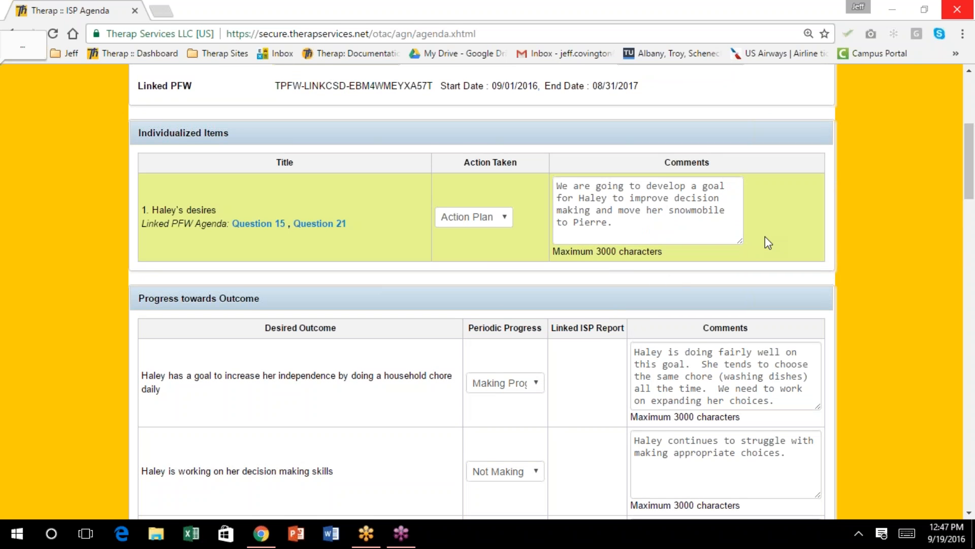
{"action": "scroll", "coordinate": [757, 233], "scroll_direction": "up", "scroll_amount": 2}
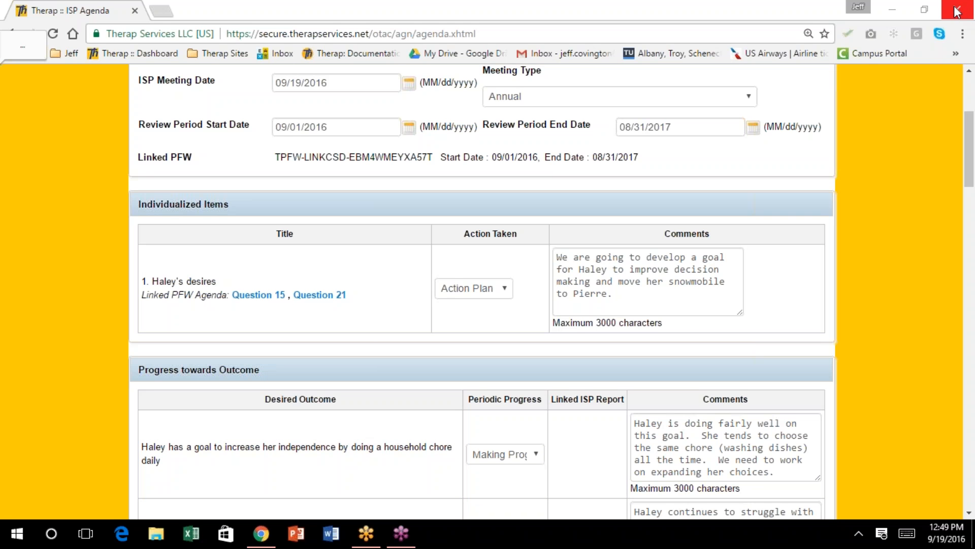
{"action": "scroll", "coordinate": [856, 196], "scroll_direction": "down", "scroll_amount": 2}
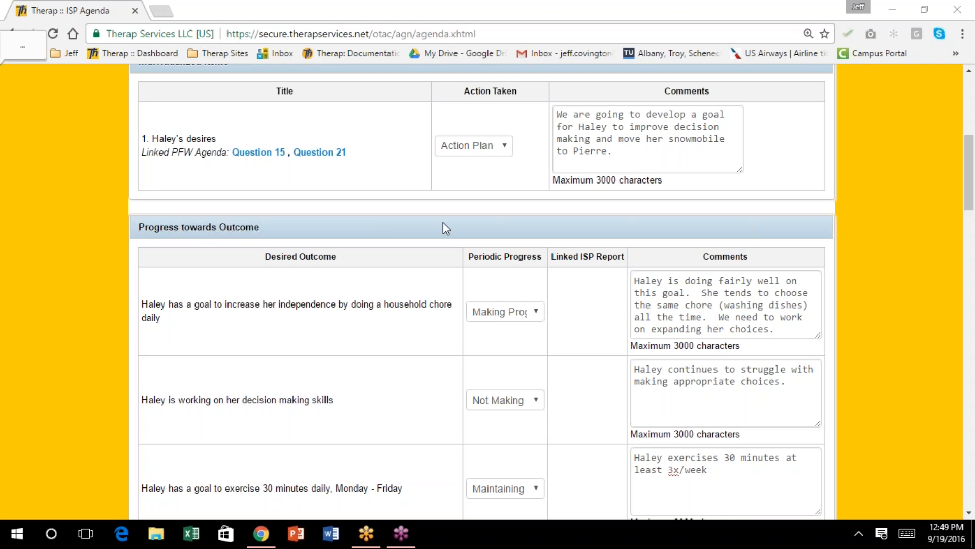
{"action": "scroll", "coordinate": [446, 224], "scroll_direction": "down", "scroll_amount": 3}
{"action": "scroll", "coordinate": [446, 224], "scroll_direction": "down", "scroll_amount": 5}
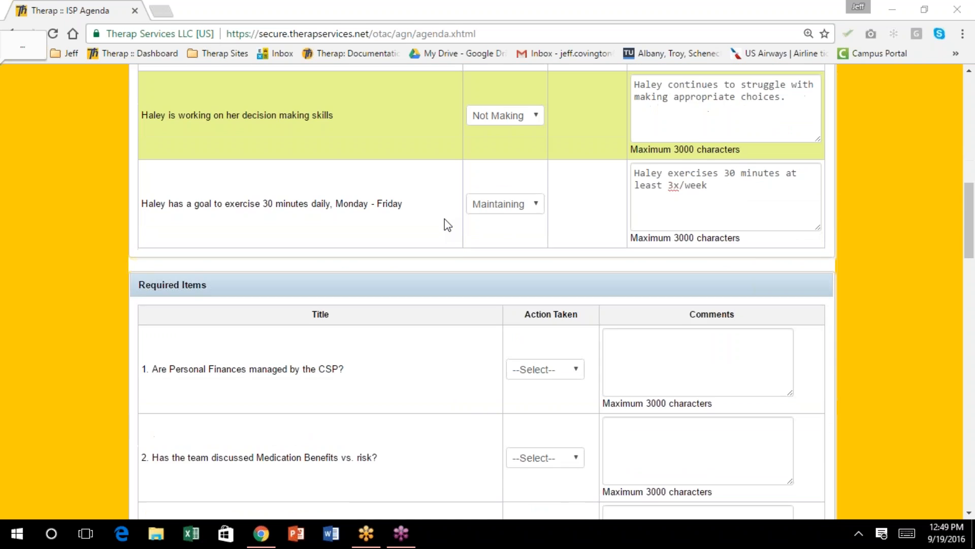
{"action": "scroll", "coordinate": [446, 224], "scroll_direction": "down", "scroll_amount": 4}
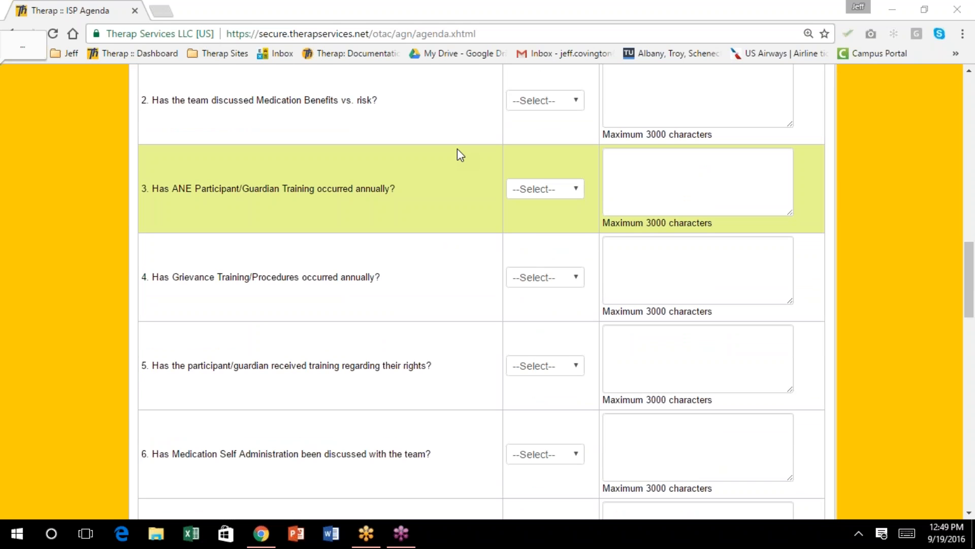
{"action": "scroll", "coordinate": [457, 149], "scroll_direction": "down", "scroll_amount": 4}
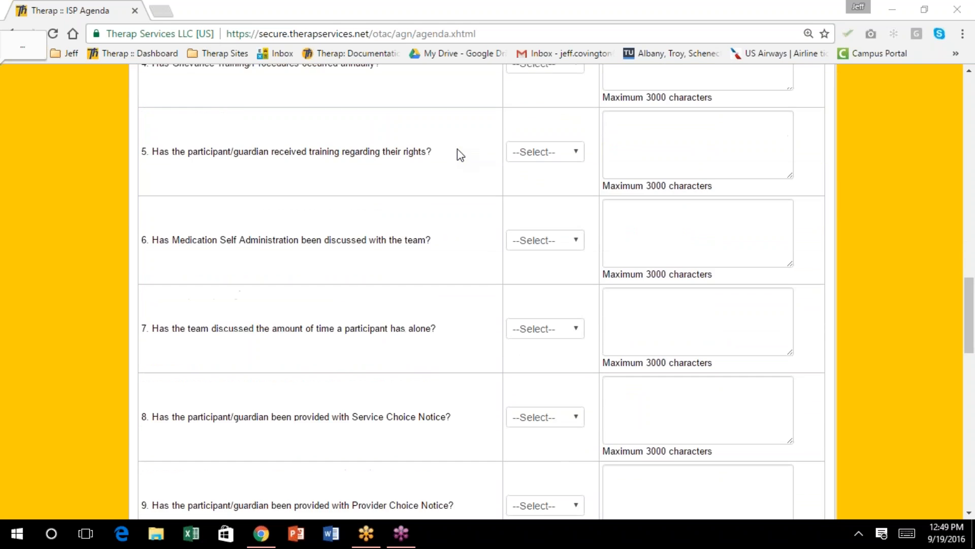
{"action": "scroll", "coordinate": [457, 152], "scroll_direction": "up", "scroll_amount": 7}
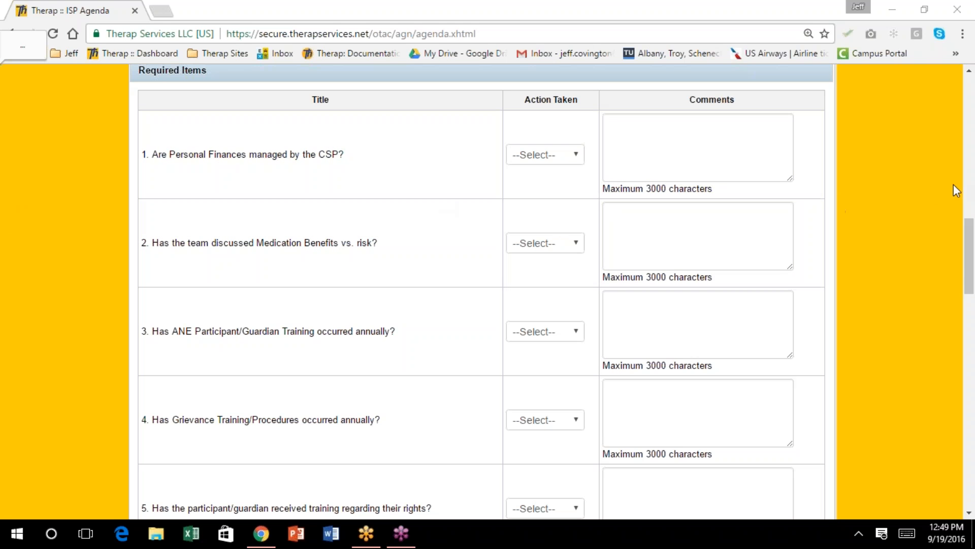
{"action": "left_click", "coordinate": [932, 189]}
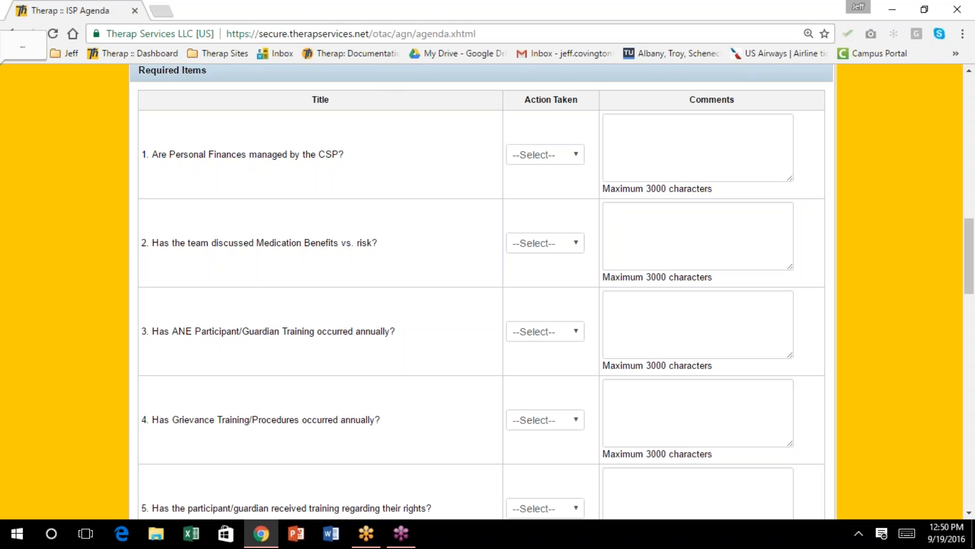
{"action": "left_click", "coordinate": [202, 29]}
{"action": "left_click", "coordinate": [261, 1]}
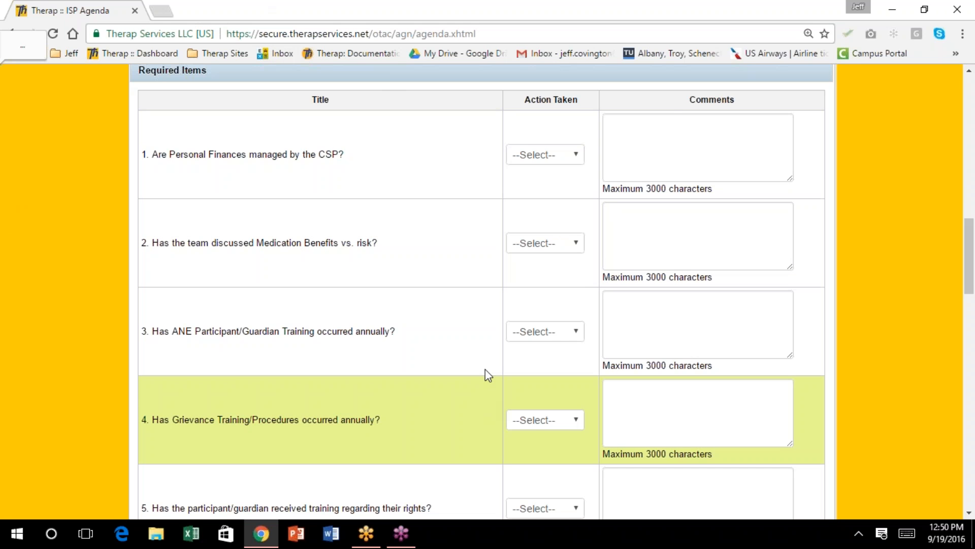
{"action": "scroll", "coordinate": [480, 353], "scroll_direction": "up", "scroll_amount": 1}
{"action": "scroll", "coordinate": [494, 329], "scroll_direction": "down", "scroll_amount": 6}
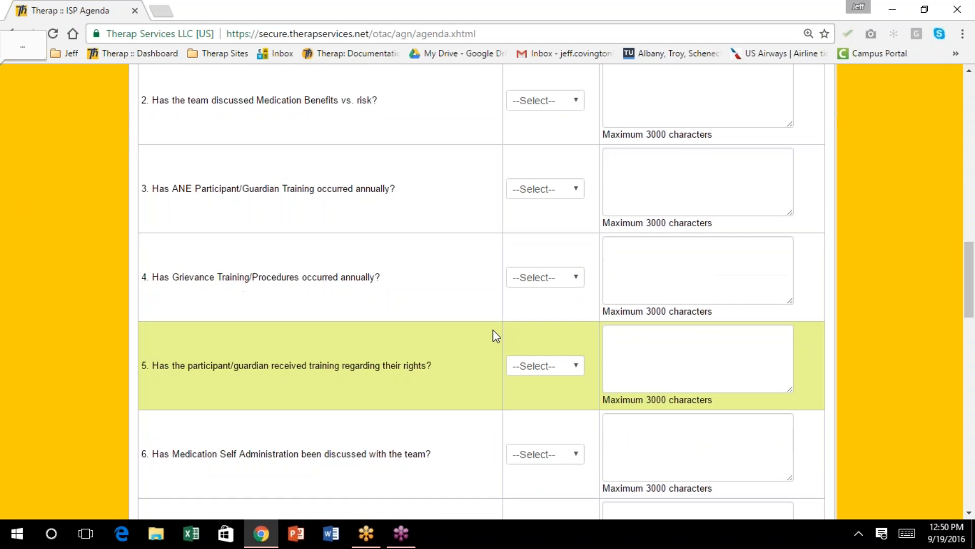
{"action": "scroll", "coordinate": [493, 330], "scroll_direction": "down", "scroll_amount": 10}
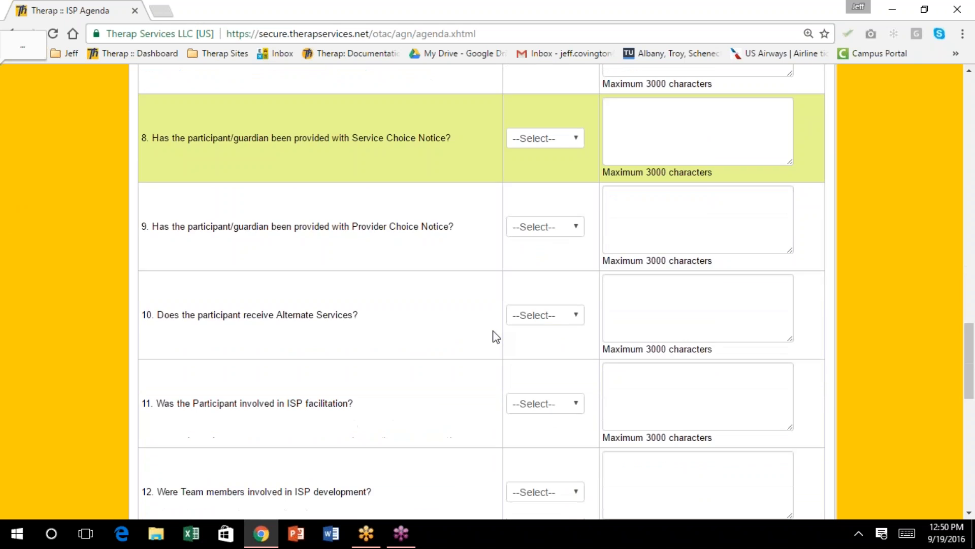
{"action": "scroll", "coordinate": [493, 330], "scroll_direction": "down", "scroll_amount": 5}
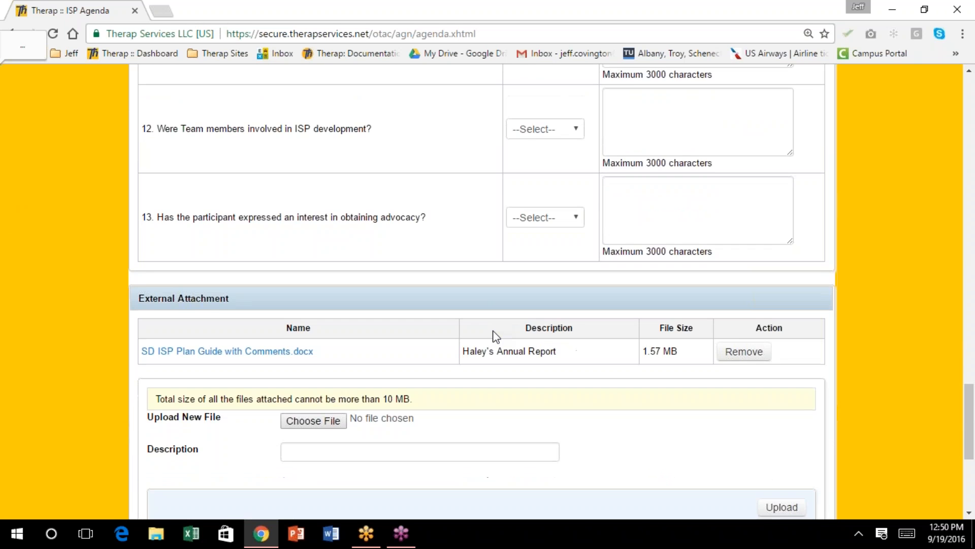
{"action": "scroll", "coordinate": [496, 333], "scroll_direction": "down", "scroll_amount": 2}
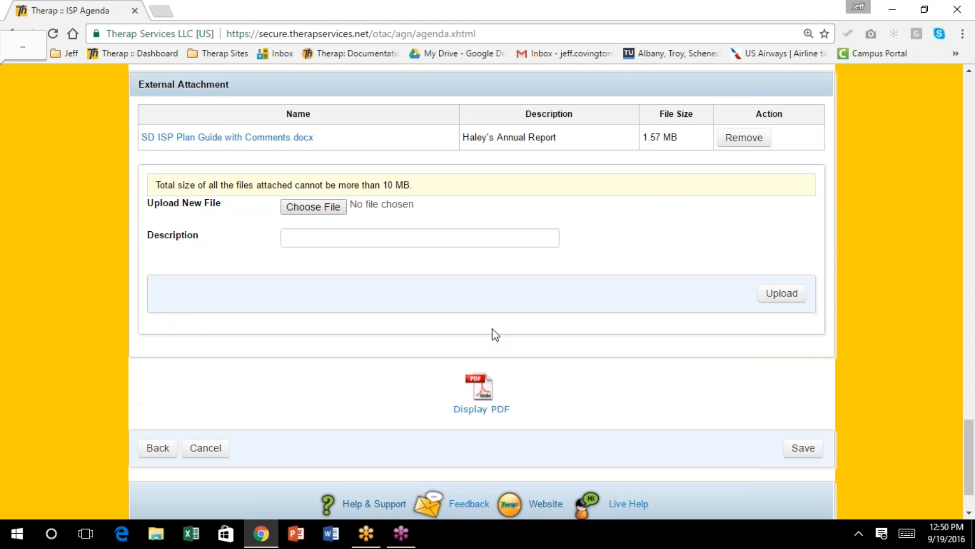
{"action": "scroll", "coordinate": [493, 332], "scroll_direction": "down", "scroll_amount": 1}
{"action": "scroll", "coordinate": [481, 338], "scroll_direction": "up", "scroll_amount": 20}
{"action": "scroll", "coordinate": [492, 330], "scroll_direction": "up", "scroll_amount": 20}
{"action": "scroll", "coordinate": [493, 332], "scroll_direction": "up", "scroll_amount": 2}
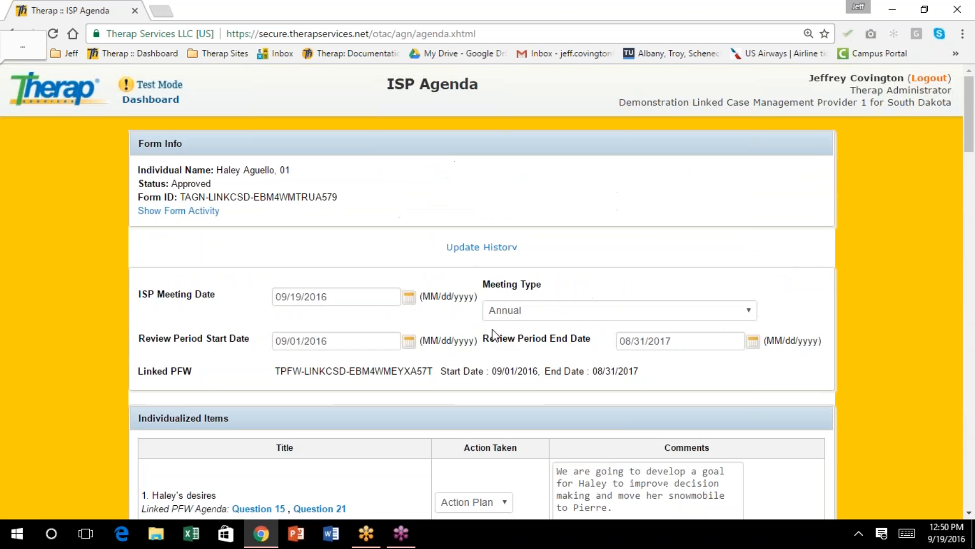
{"action": "scroll", "coordinate": [492, 333], "scroll_direction": "down", "scroll_amount": 3}
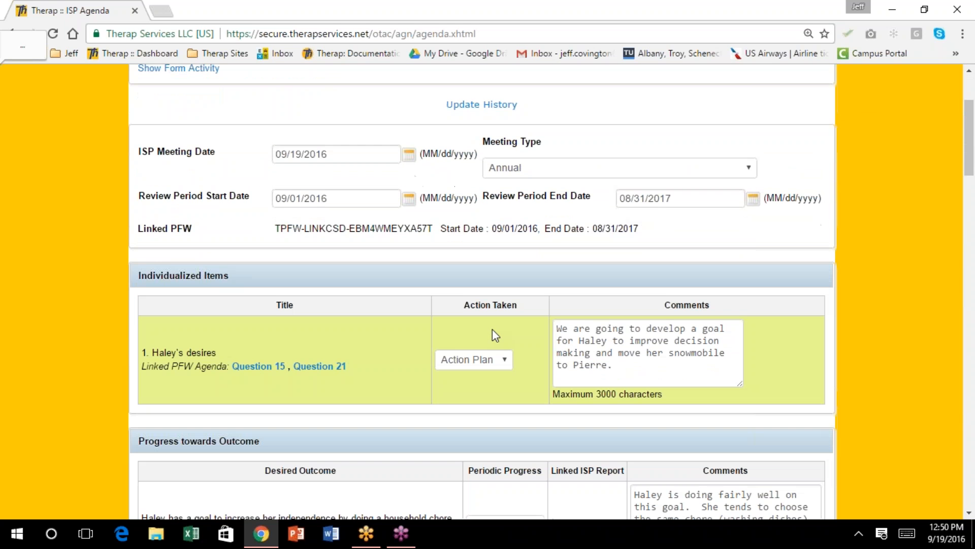
{"action": "scroll", "coordinate": [493, 328], "scroll_direction": "up", "scroll_amount": 3}
{"action": "scroll", "coordinate": [493, 329], "scroll_direction": "down", "scroll_amount": 8}
{"action": "scroll", "coordinate": [492, 330], "scroll_direction": "down", "scroll_amount": 20}
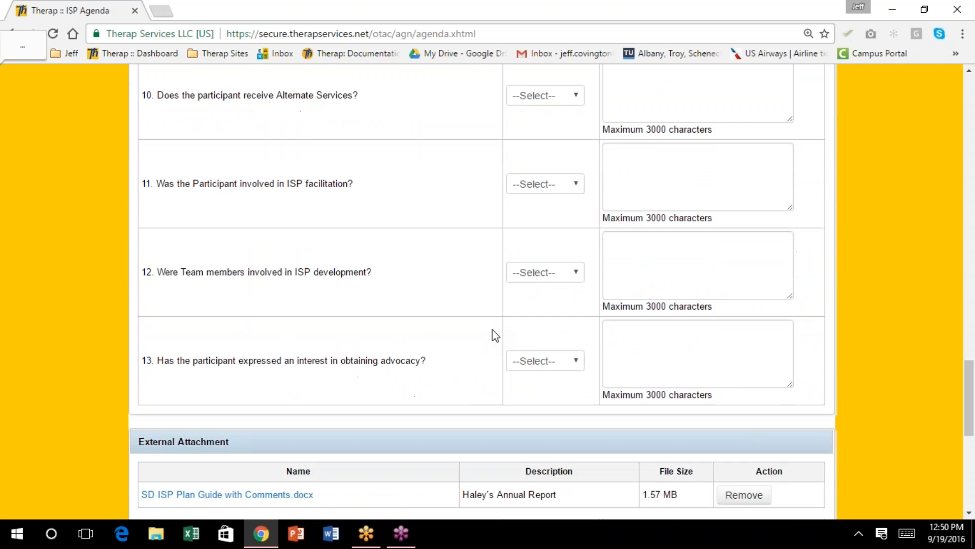
{"action": "scroll", "coordinate": [492, 329], "scroll_direction": "down", "scroll_amount": 3}
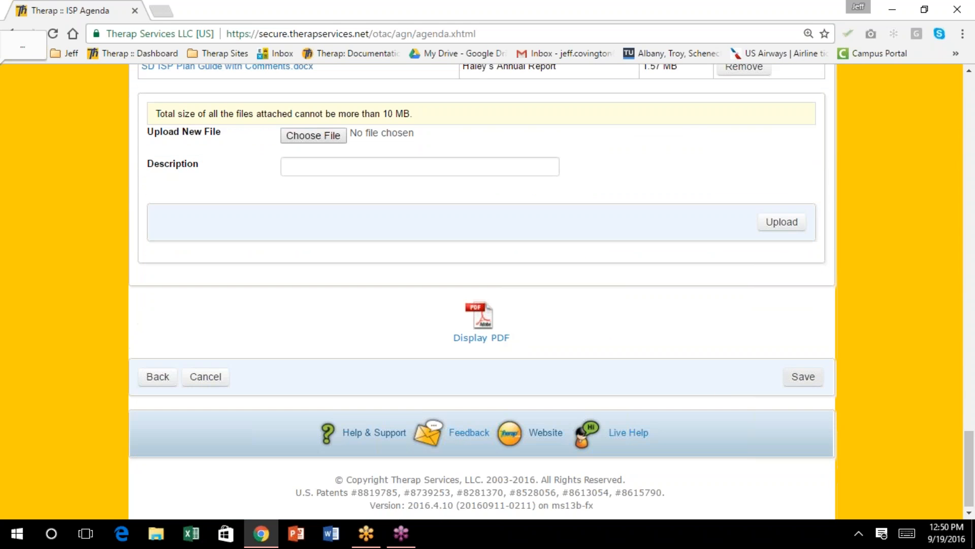
Save the meeting minutes, then reopen the saved agenda from the individual's ISP Agenda List
{"action": "left_click", "coordinate": [803, 377]}
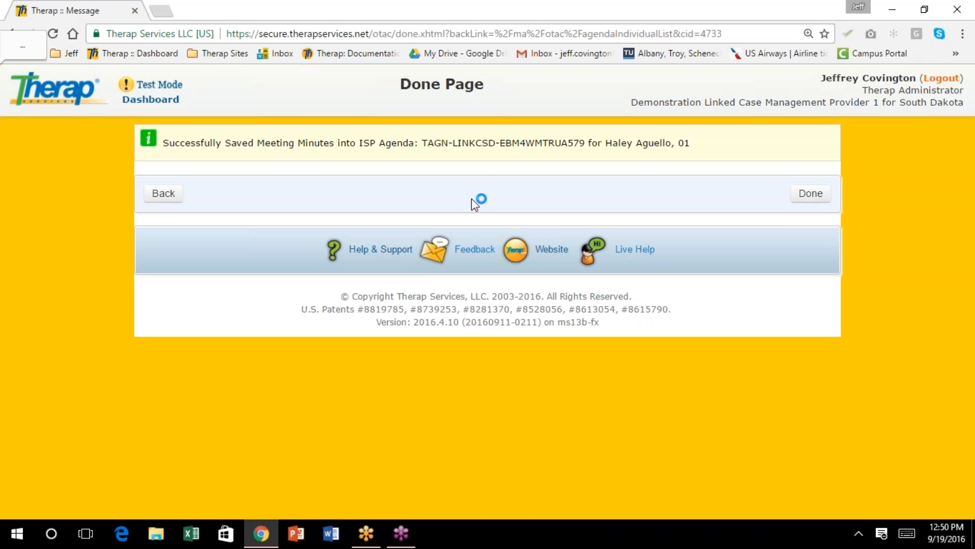
{"action": "left_click", "coordinate": [163, 195]}
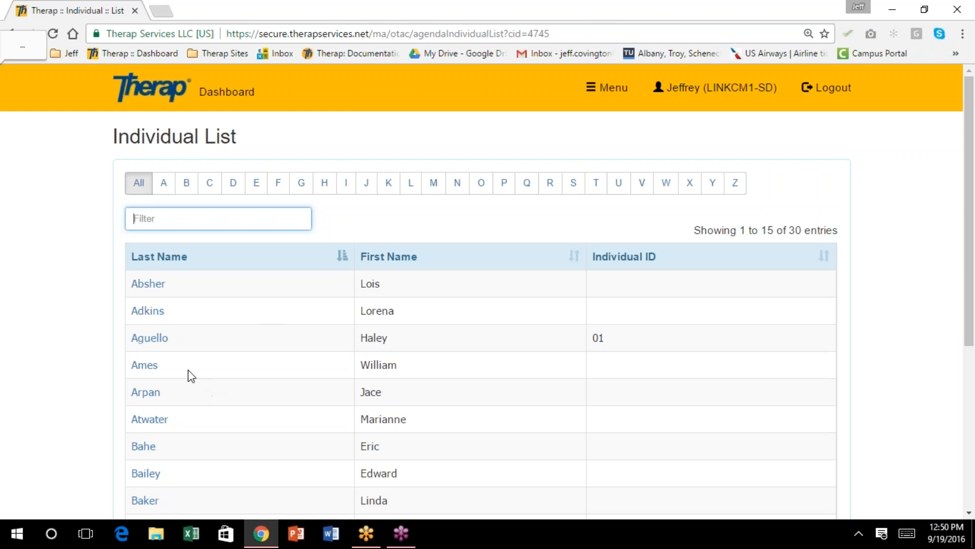
{"action": "left_click", "coordinate": [149, 337]}
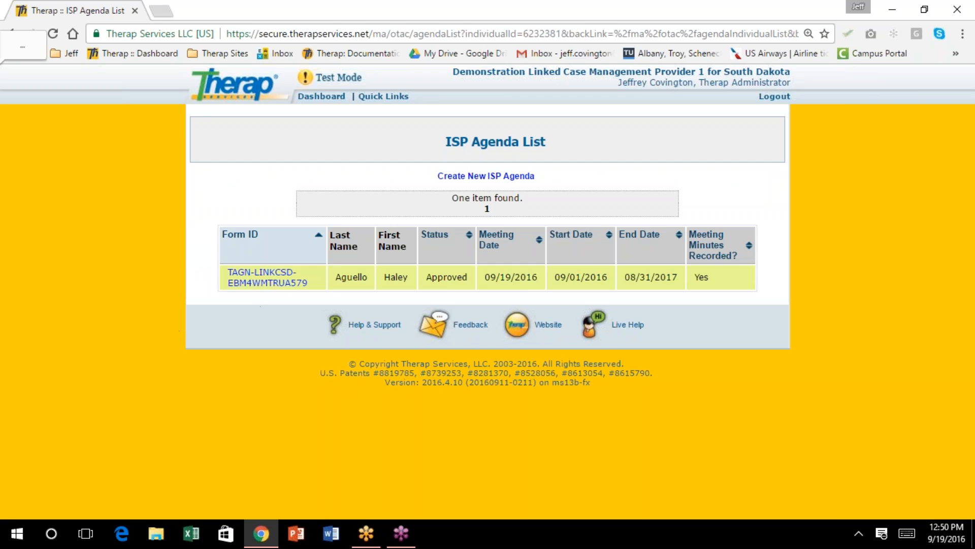
{"action": "left_click", "coordinate": [263, 284]}
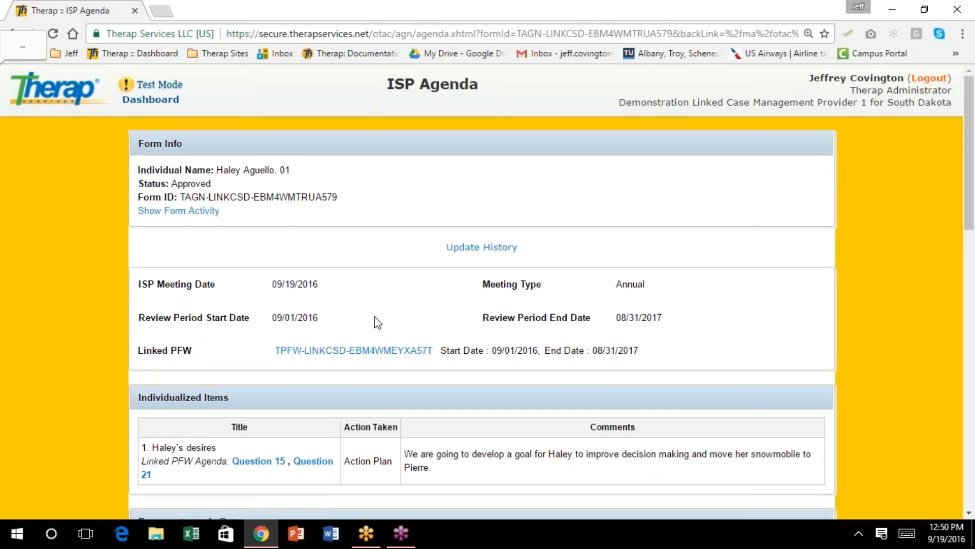
Review the saved ISP Agenda and generate its PDF copy, ISPAgenda (1)
{"action": "scroll", "coordinate": [384, 318], "scroll_direction": "down", "scroll_amount": 5}
{"action": "scroll", "coordinate": [384, 318], "scroll_direction": "down", "scroll_amount": 3}
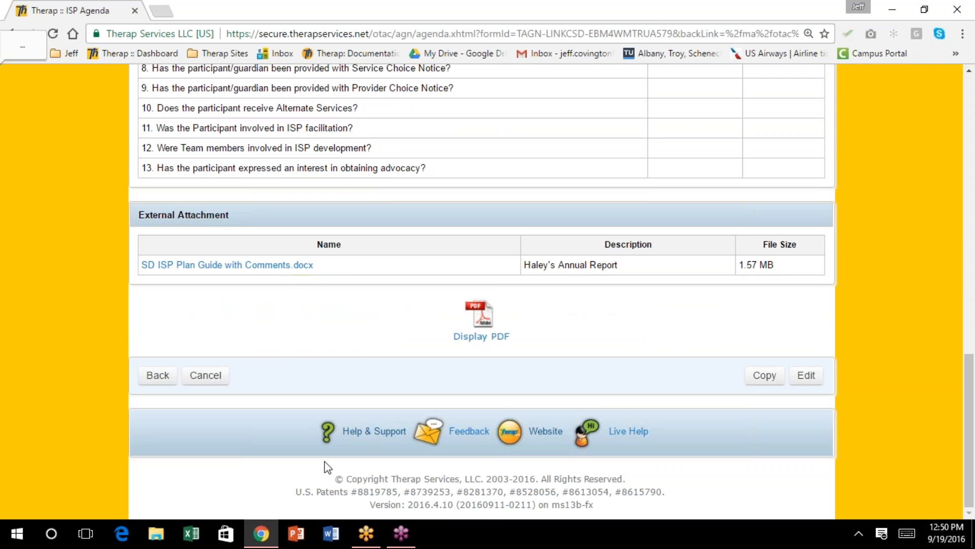
{"action": "scroll", "coordinate": [349, 406], "scroll_direction": "up", "scroll_amount": 2}
{"action": "scroll", "coordinate": [349, 407], "scroll_direction": "down", "scroll_amount": 2}
{"action": "scroll", "coordinate": [349, 402], "scroll_direction": "up", "scroll_amount": 10}
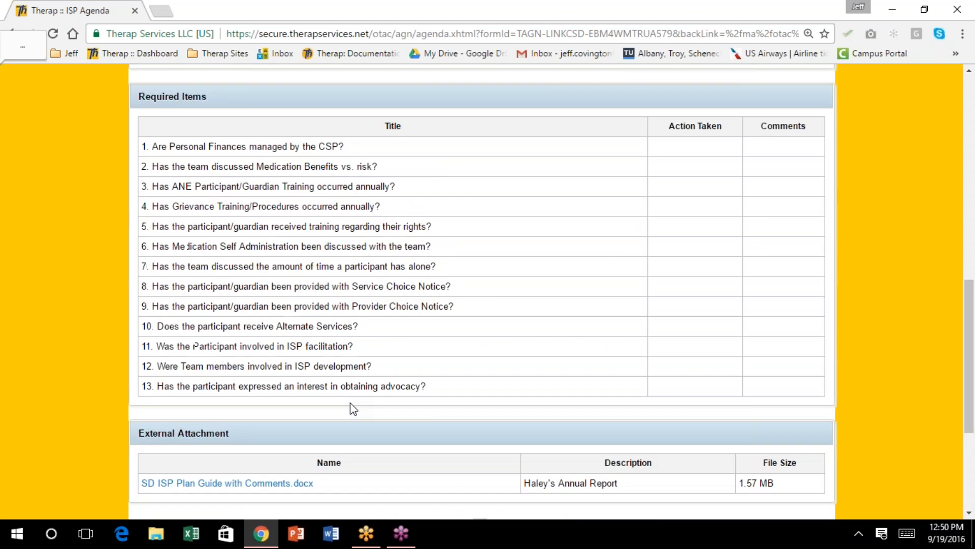
{"action": "scroll", "coordinate": [353, 408], "scroll_direction": "up", "scroll_amount": 1}
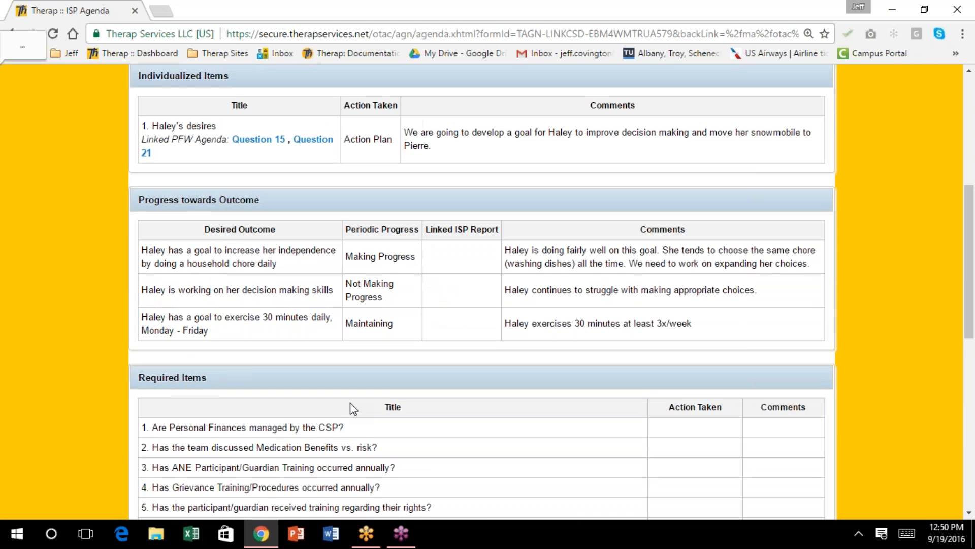
{"action": "scroll", "coordinate": [352, 407], "scroll_direction": "up", "scroll_amount": 6}
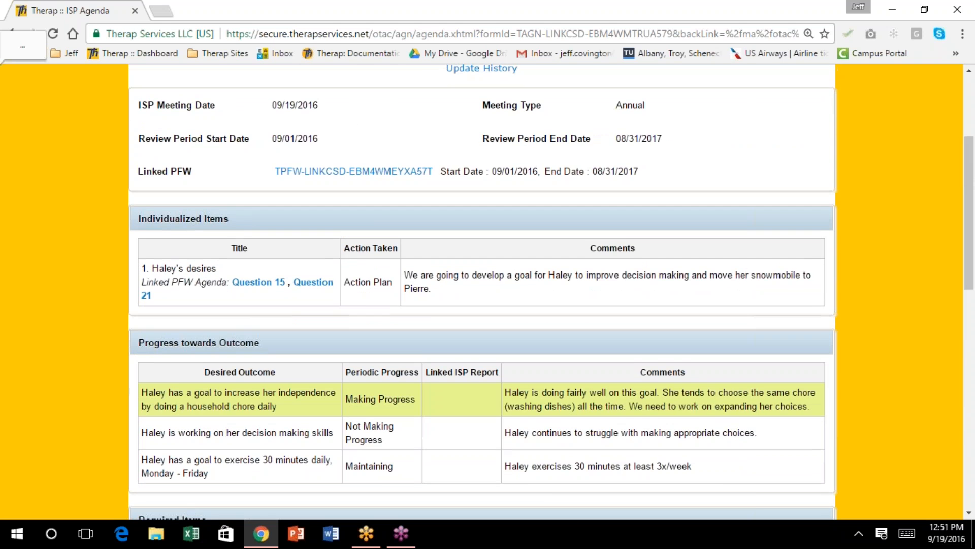
{"action": "scroll", "coordinate": [352, 407], "scroll_direction": "down", "scroll_amount": 9}
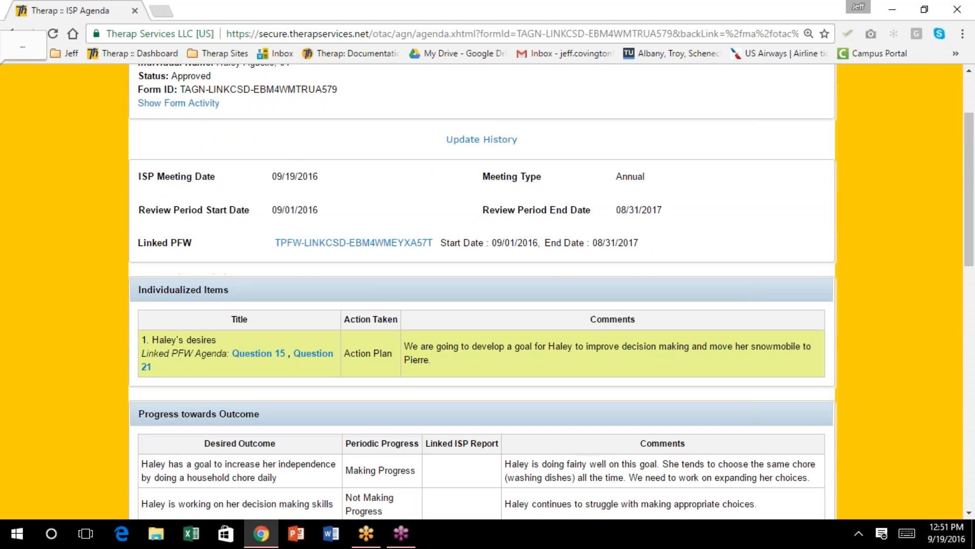
{"action": "scroll", "coordinate": [352, 406], "scroll_direction": "down", "scroll_amount": 7}
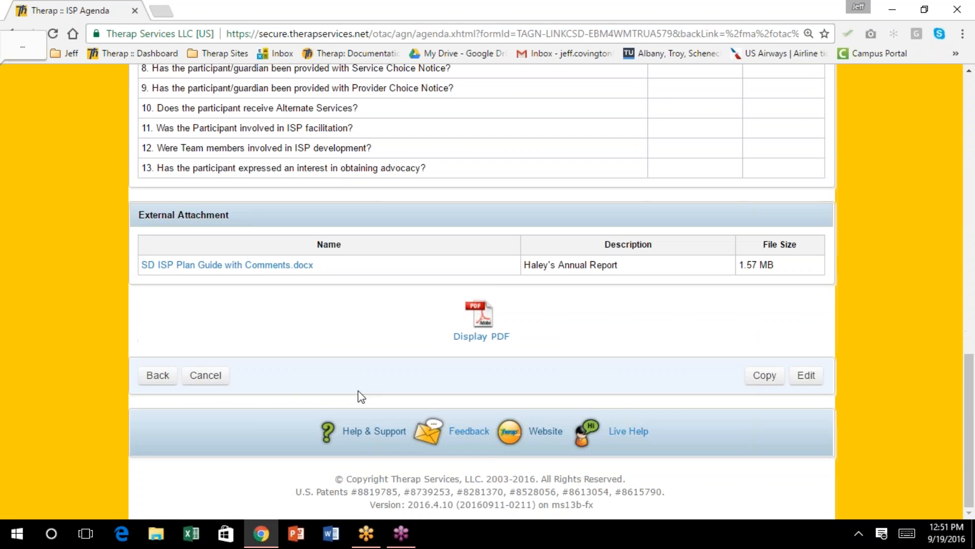
{"action": "left_click", "coordinate": [483, 321]}
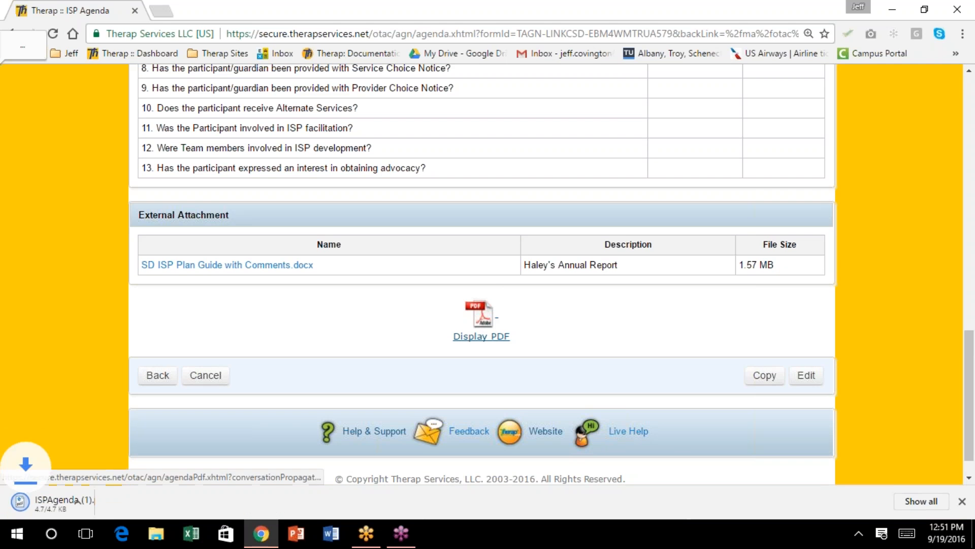
{"action": "left_click", "coordinate": [95, 505]}
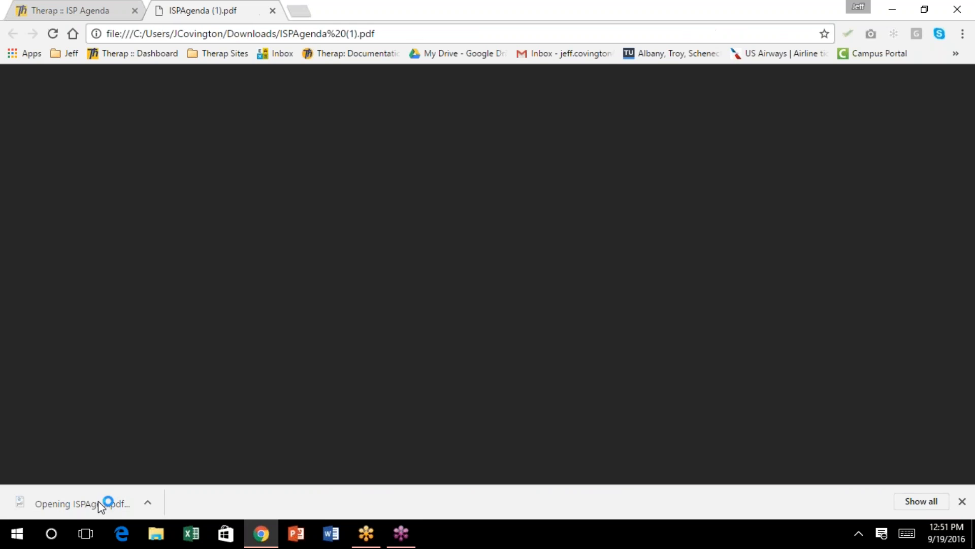
{"action": "scroll", "coordinate": [415, 279], "scroll_direction": "down", "scroll_amount": 3}
{"action": "scroll", "coordinate": [418, 285], "scroll_direction": "down", "scroll_amount": 2}
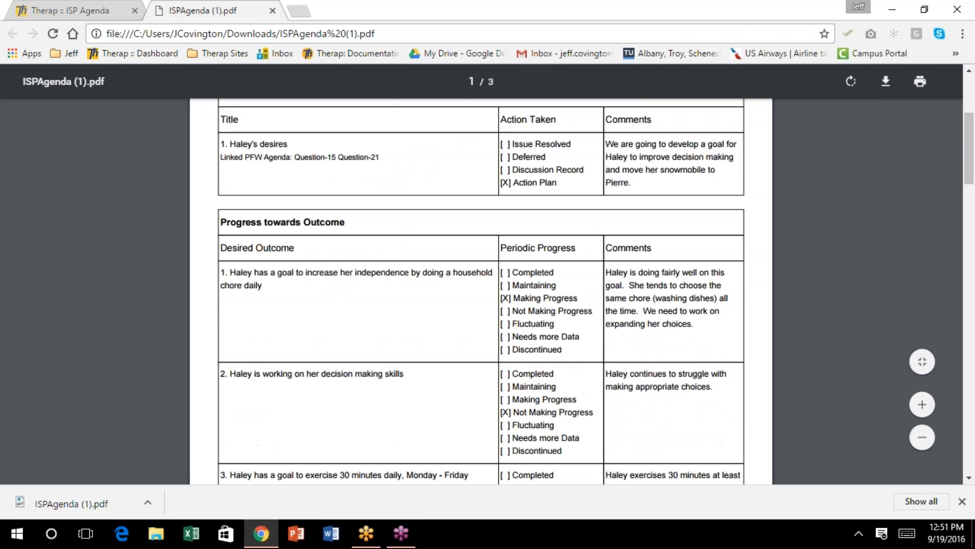
{"action": "scroll", "coordinate": [418, 285], "scroll_direction": "down", "scroll_amount": 7}
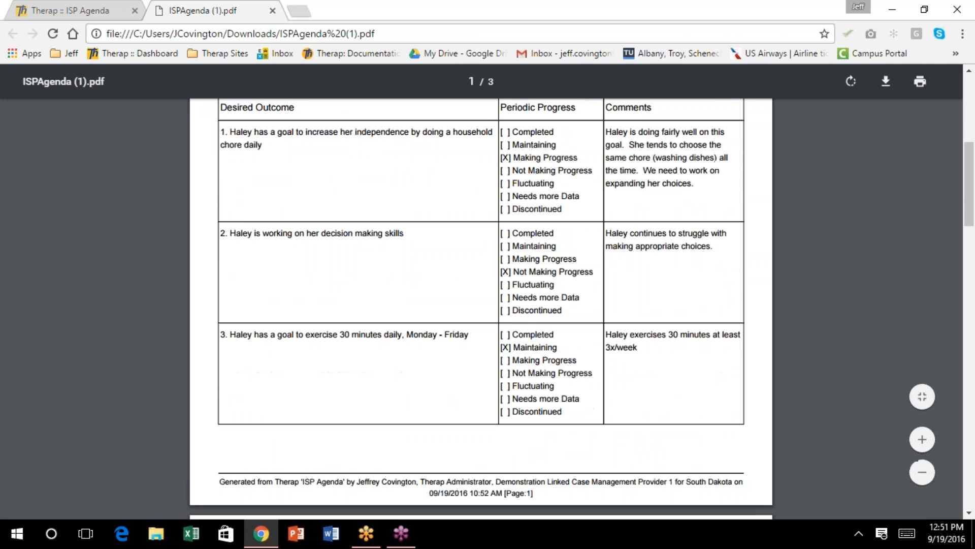
{"action": "scroll", "coordinate": [416, 281], "scroll_direction": "down", "scroll_amount": 3}
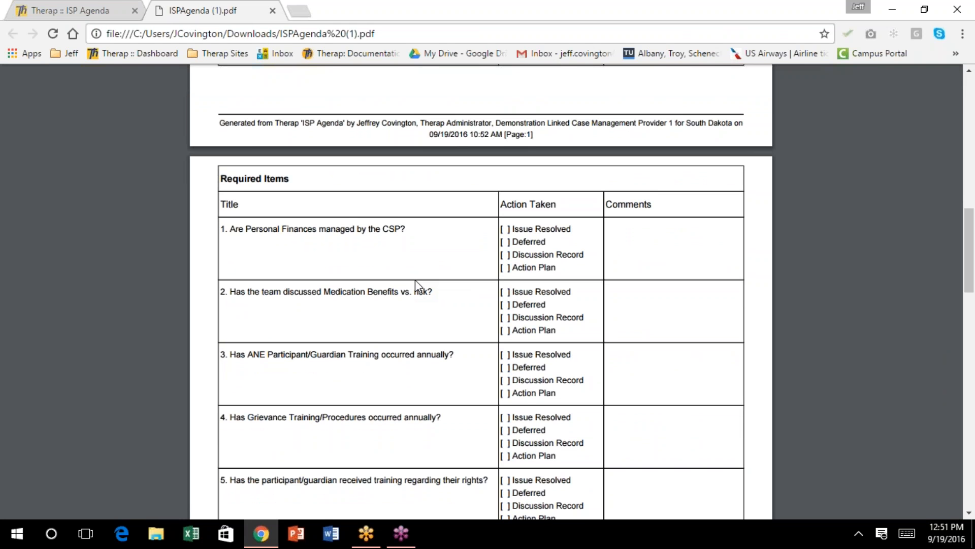
{"action": "scroll", "coordinate": [440, 233], "scroll_direction": "down", "scroll_amount": 4}
{"action": "scroll", "coordinate": [422, 252], "scroll_direction": "down", "scroll_amount": 14}
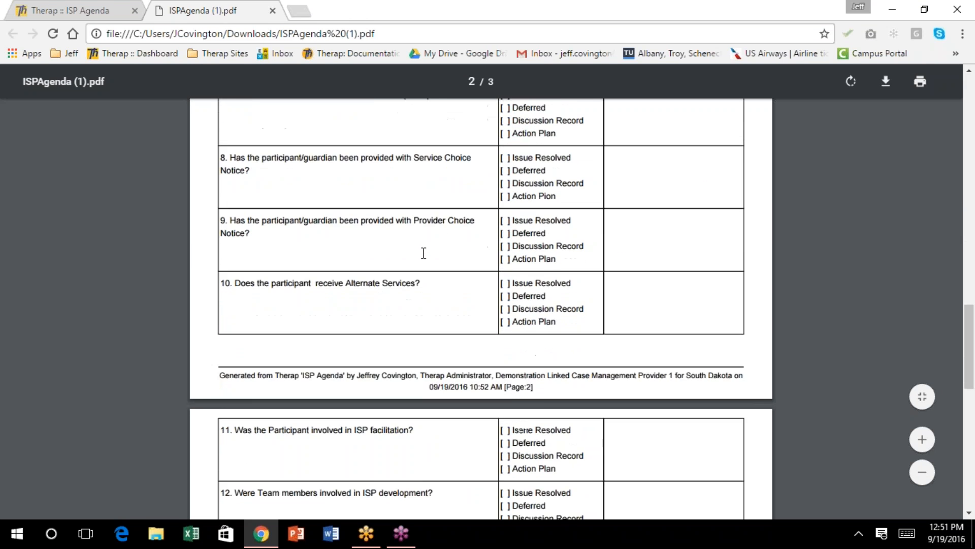
{"action": "scroll", "coordinate": [423, 252], "scroll_direction": "down", "scroll_amount": 8}
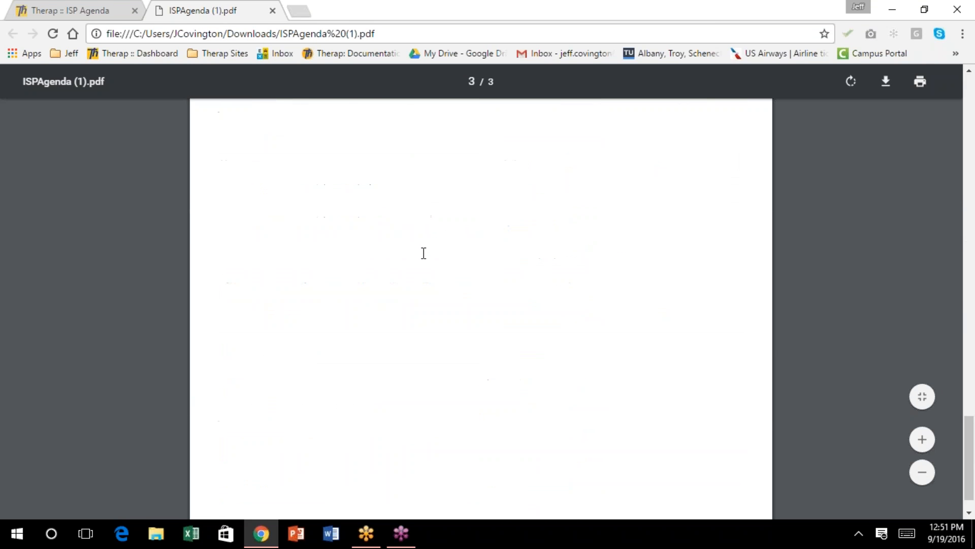
{"action": "scroll", "coordinate": [423, 253], "scroll_direction": "up", "scroll_amount": 11}
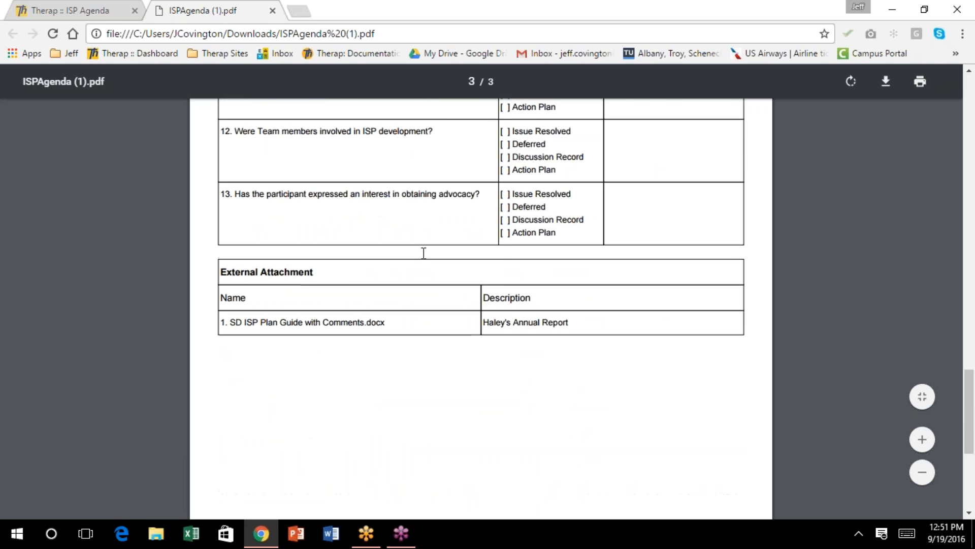
{"action": "scroll", "coordinate": [423, 253], "scroll_direction": "up", "scroll_amount": 12}
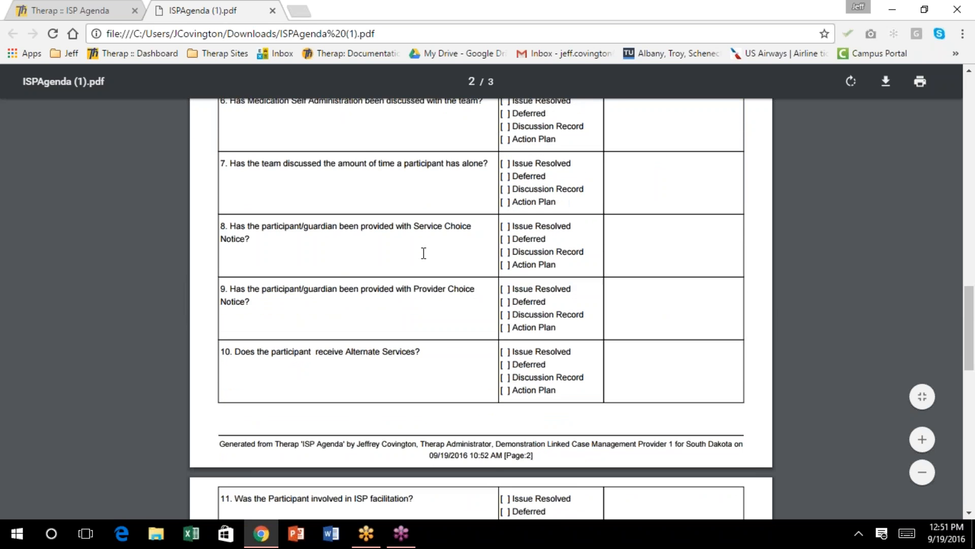
{"action": "scroll", "coordinate": [424, 252], "scroll_direction": "up", "scroll_amount": 12}
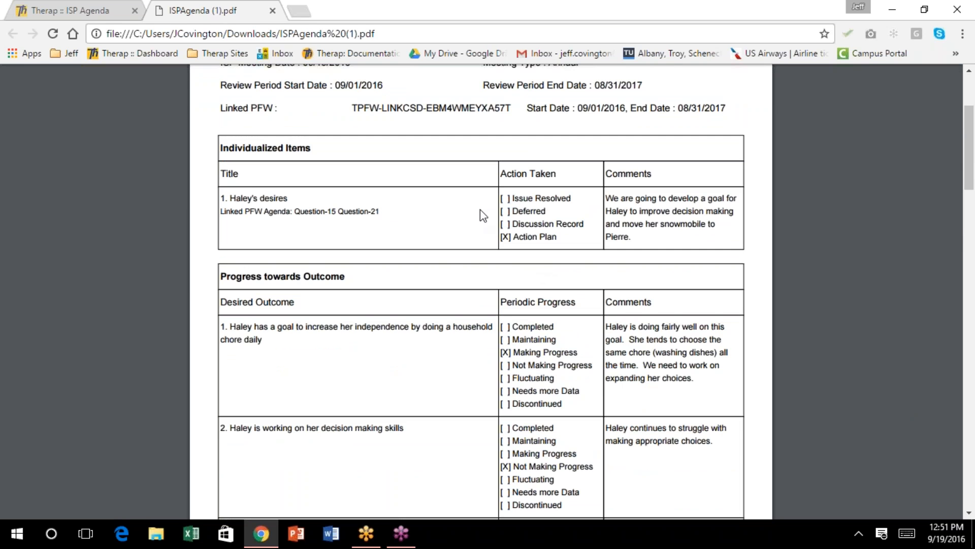
{"action": "scroll", "coordinate": [514, 277], "scroll_direction": "up", "scroll_amount": 3}
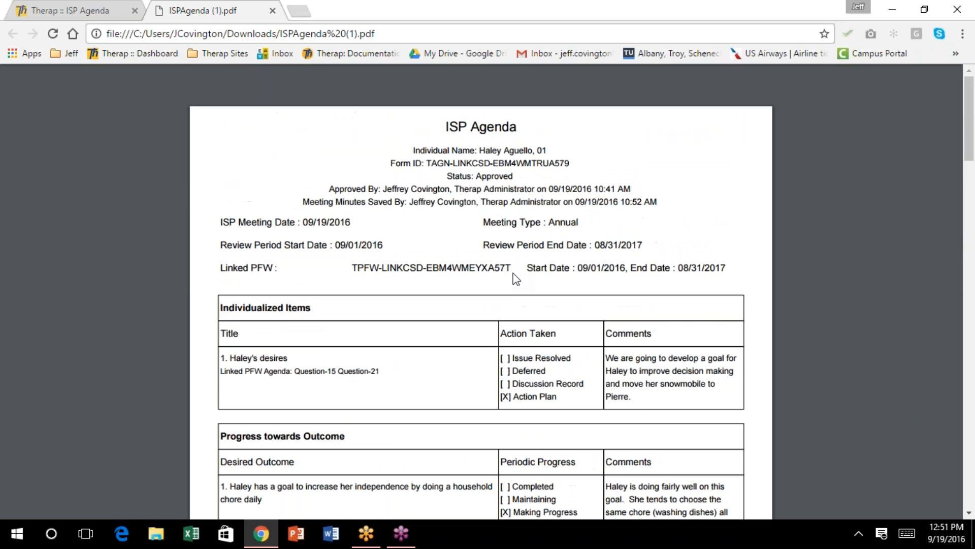
{"action": "scroll", "coordinate": [515, 278], "scroll_direction": "down", "scroll_amount": 4}
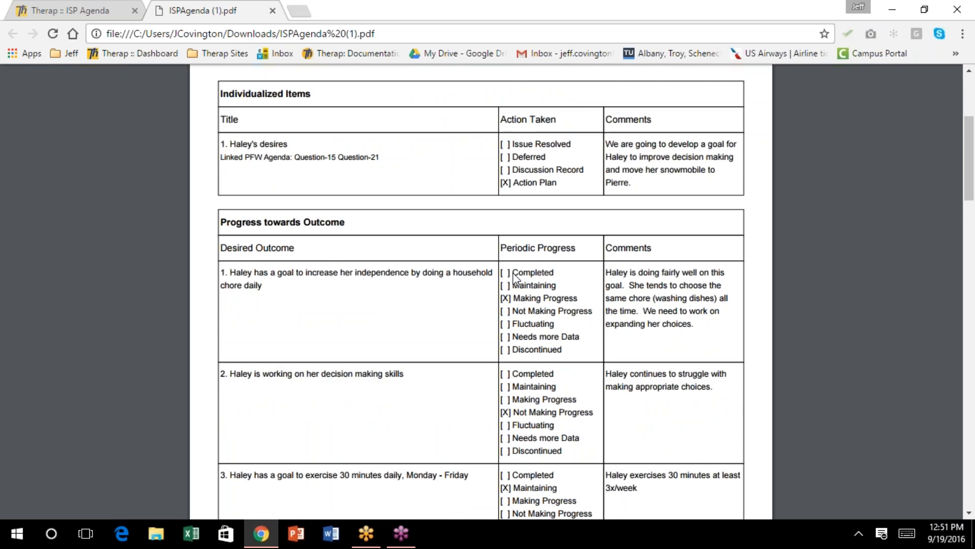
{"action": "scroll", "coordinate": [516, 278], "scroll_direction": "down", "scroll_amount": 3}
{"action": "scroll", "coordinate": [516, 278], "scroll_direction": "down", "scroll_amount": 5}
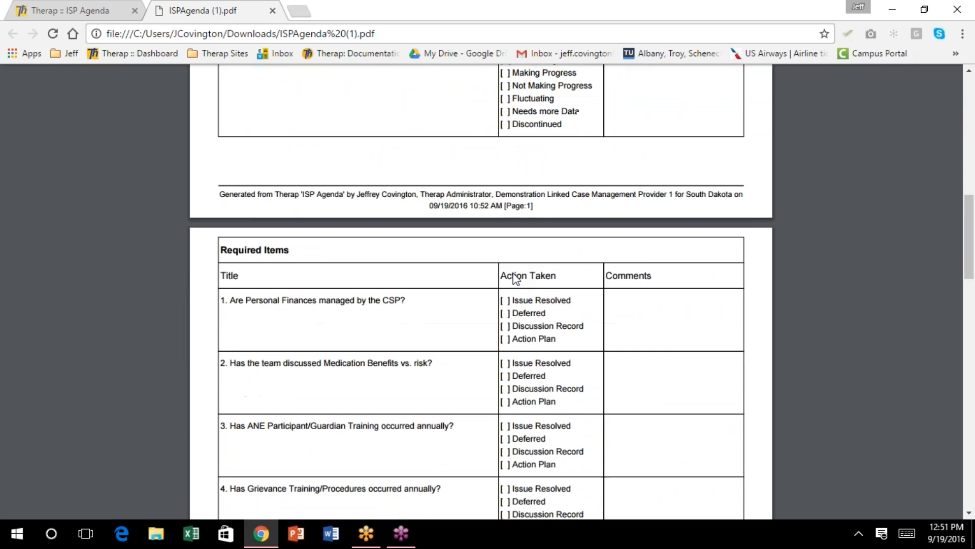
{"action": "scroll", "coordinate": [516, 278], "scroll_direction": "down", "scroll_amount": 1}
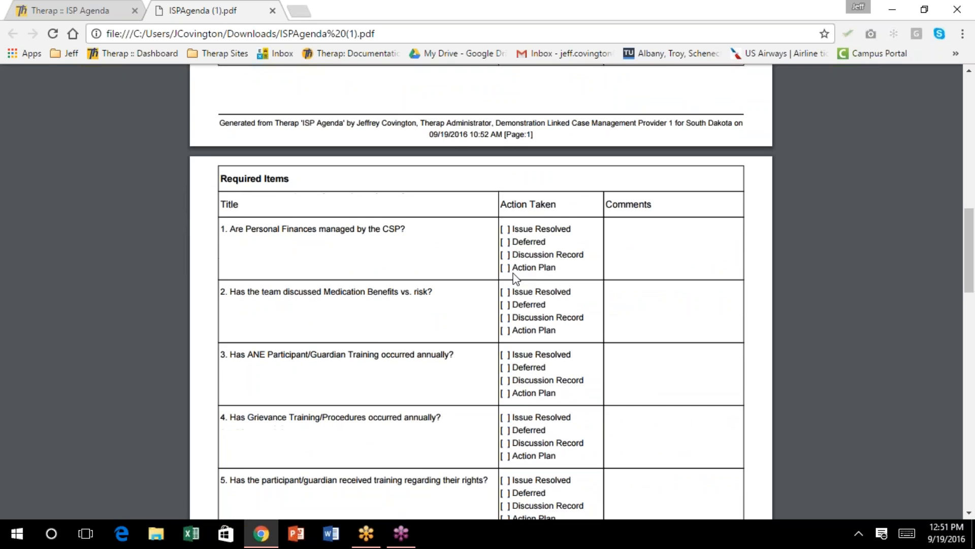
{"action": "scroll", "coordinate": [516, 278], "scroll_direction": "down", "scroll_amount": 2}
{"action": "scroll", "coordinate": [515, 278], "scroll_direction": "up", "scroll_amount": 4}
{"action": "scroll", "coordinate": [516, 279], "scroll_direction": "up", "scroll_amount": 8}
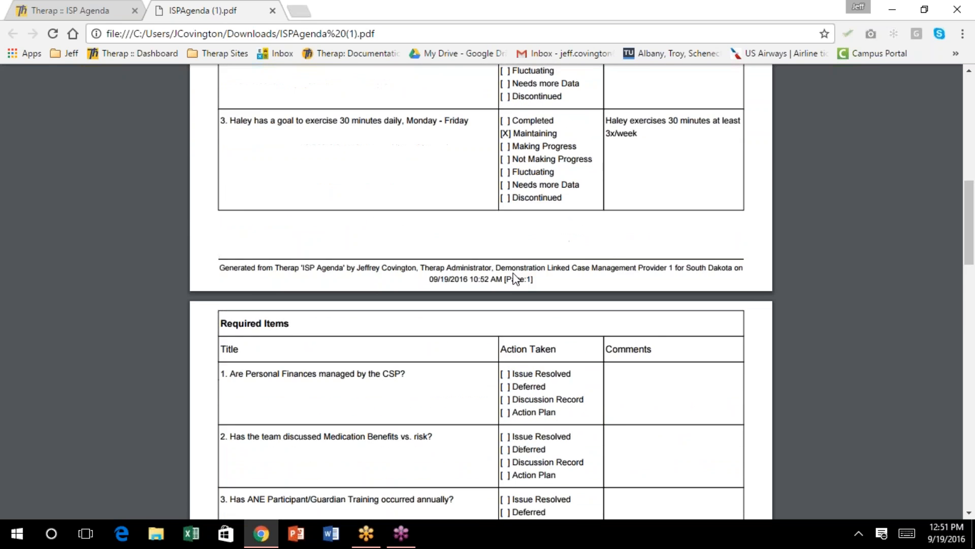
Return from the ISP Agenda to the Individual List and open the individual's ISP Agenda List
{"action": "left_click", "coordinate": [69, 10]}
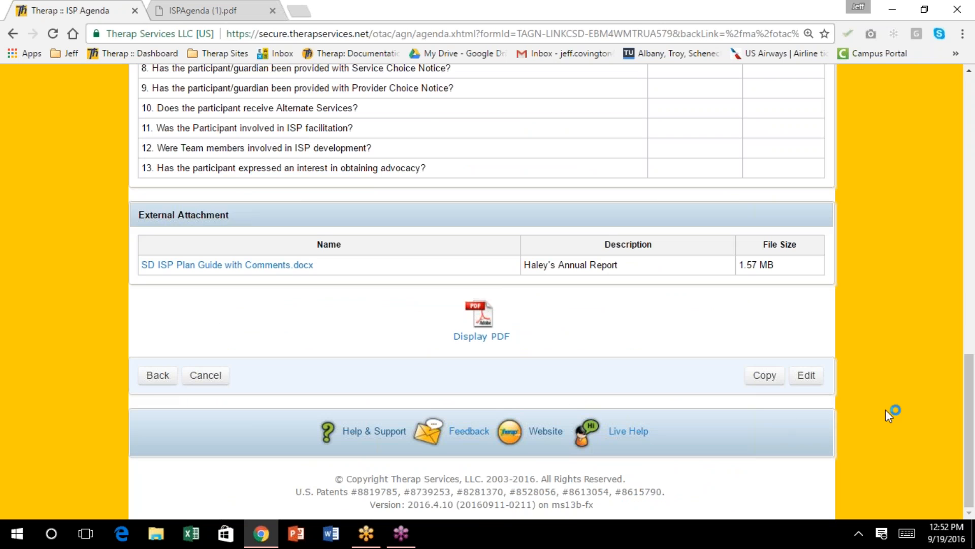
{"action": "left_click", "coordinate": [154, 376]}
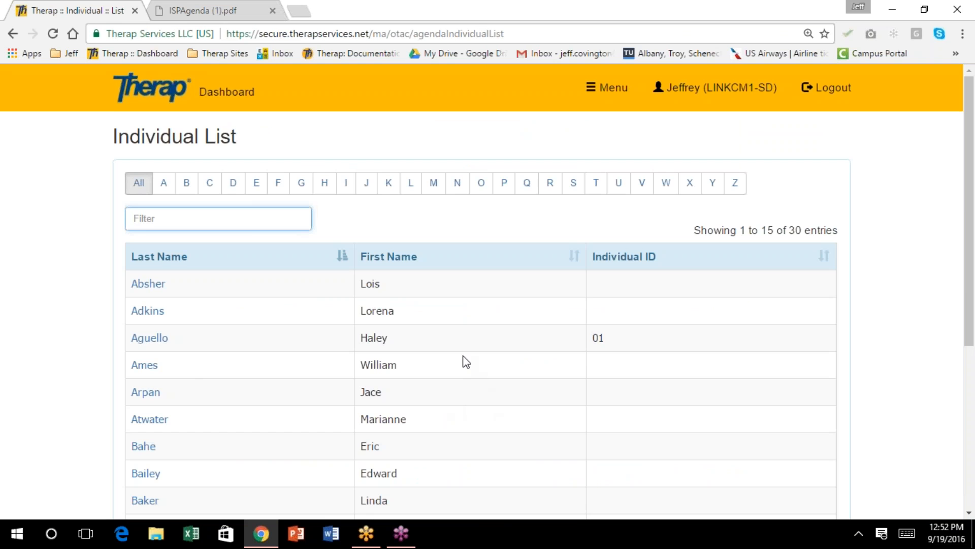
{"action": "scroll", "coordinate": [466, 361], "scroll_direction": "down", "scroll_amount": 3}
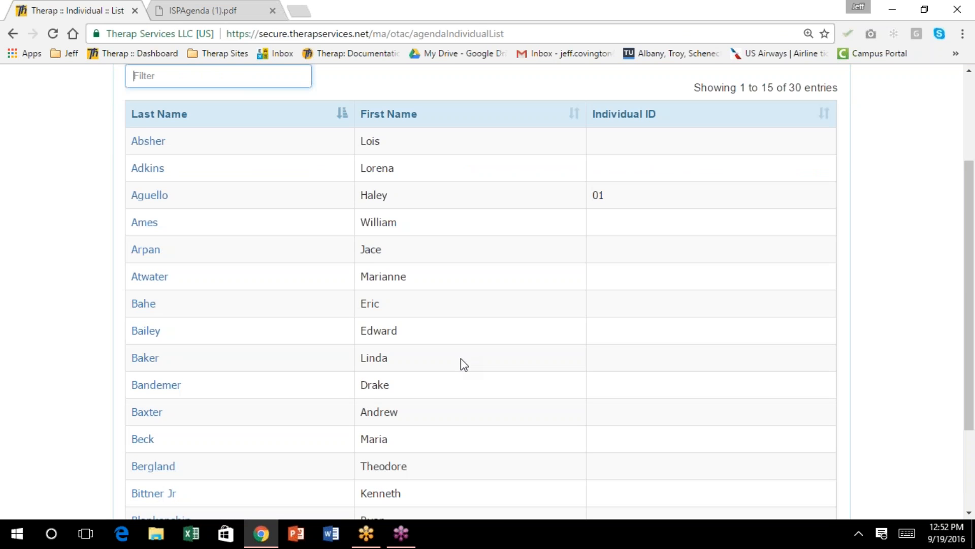
{"action": "scroll", "coordinate": [463, 365], "scroll_direction": "up", "scroll_amount": 3}
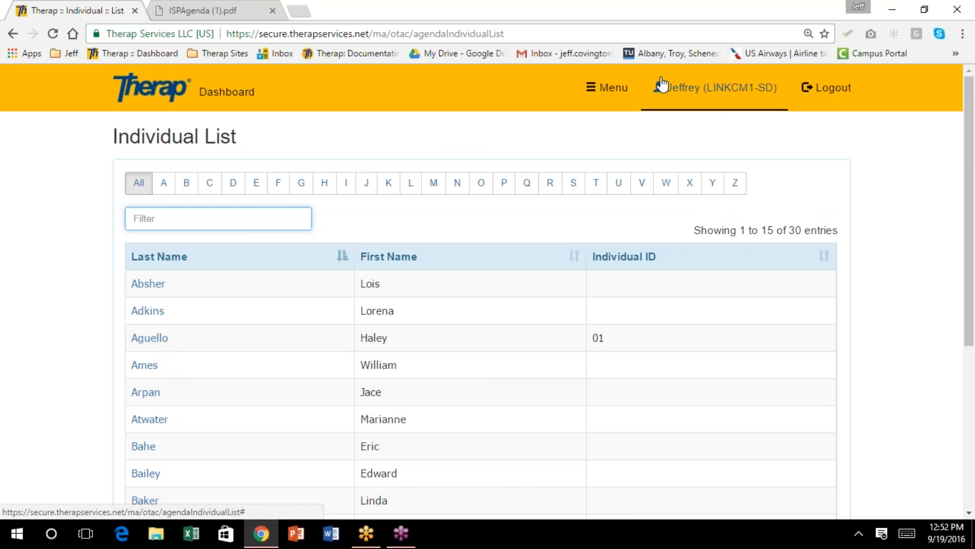
{"action": "left_click", "coordinate": [157, 339]}
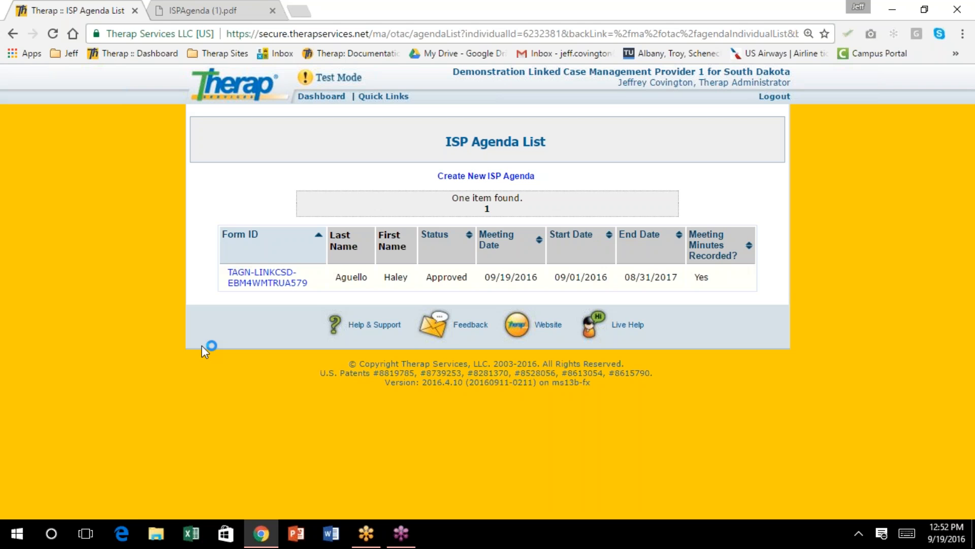
Create a new blank ISP Agenda form for the same individual
{"action": "left_click", "coordinate": [495, 178]}
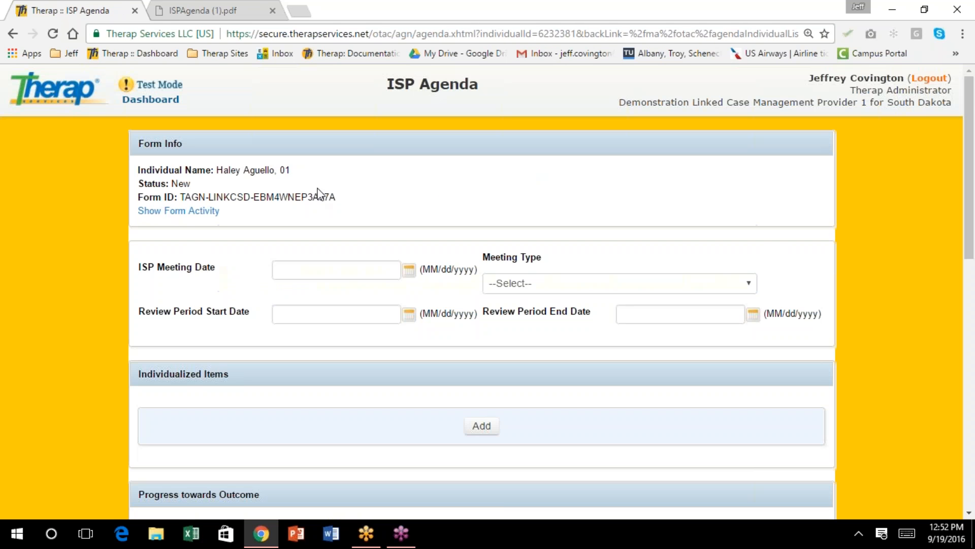
{"action": "scroll", "coordinate": [421, 338], "scroll_direction": "down", "scroll_amount": 2}
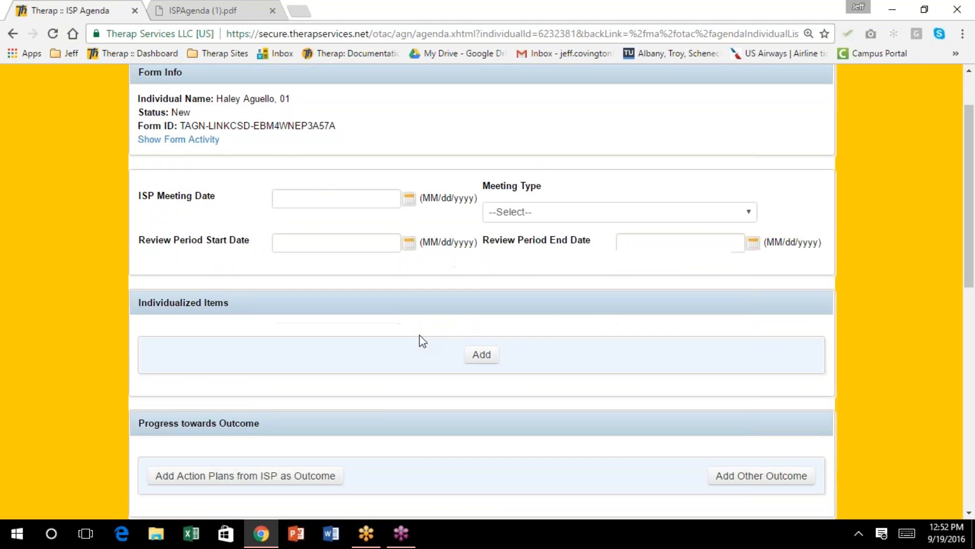
{"action": "scroll", "coordinate": [421, 341], "scroll_direction": "down", "scroll_amount": 1}
{"action": "scroll", "coordinate": [421, 340], "scroll_direction": "up", "scroll_amount": 4}
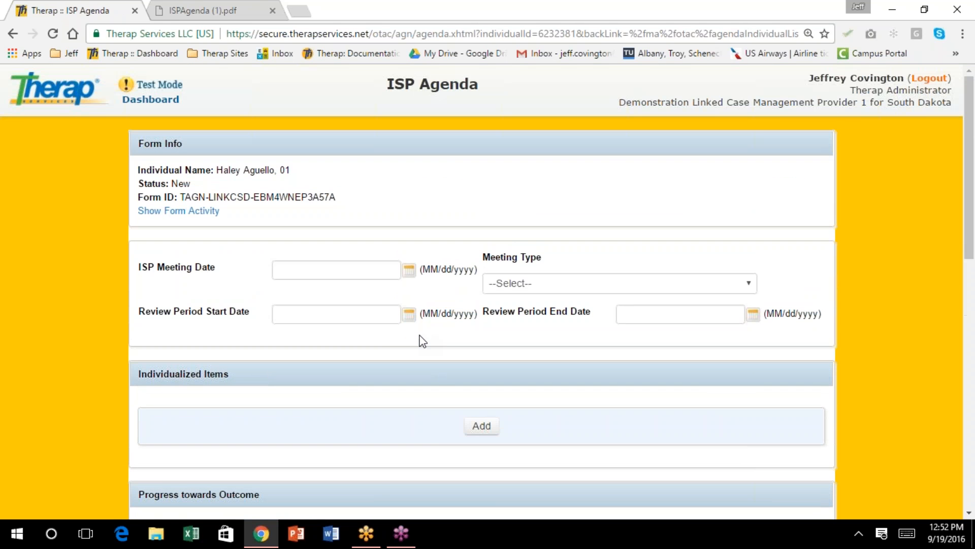
{"action": "left_click", "coordinate": [409, 270]}
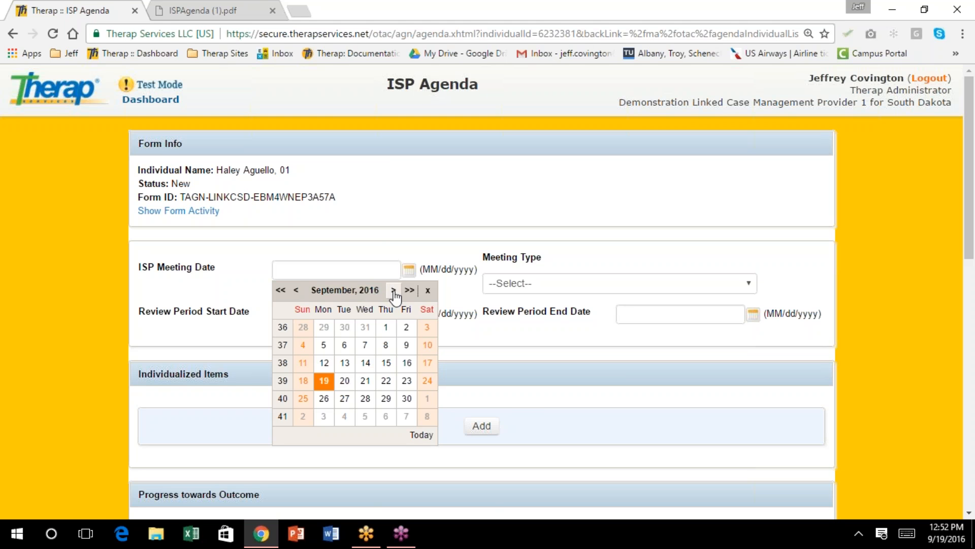
Set meeting date and review start to 08/01/2016 and review end to 08/31/2016
{"action": "left_click", "coordinate": [299, 291]}
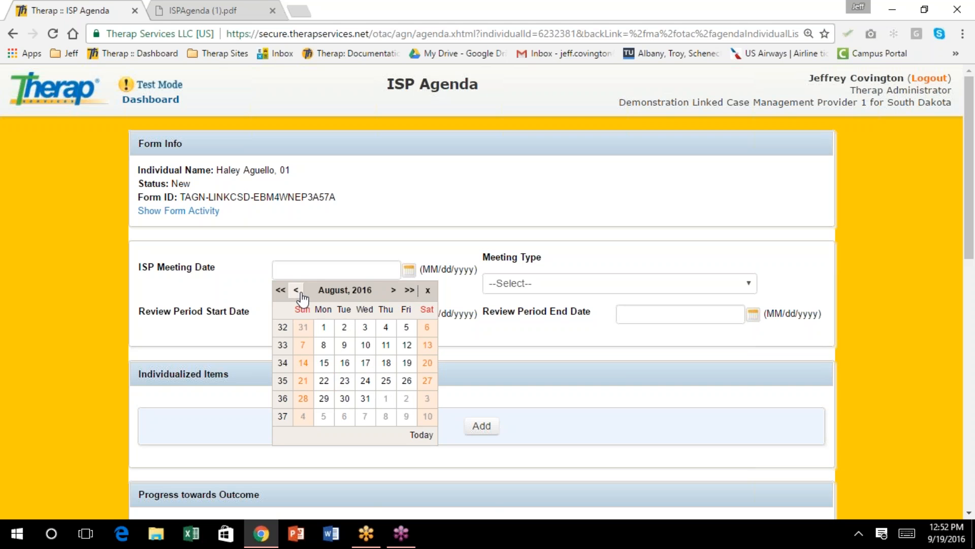
{"action": "left_click", "coordinate": [322, 330]}
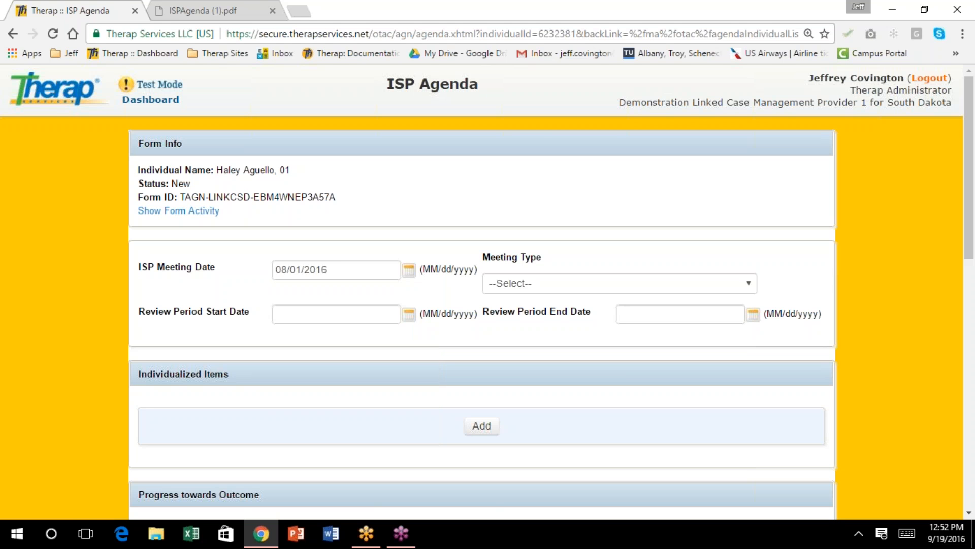
{"action": "left_click", "coordinate": [409, 314]}
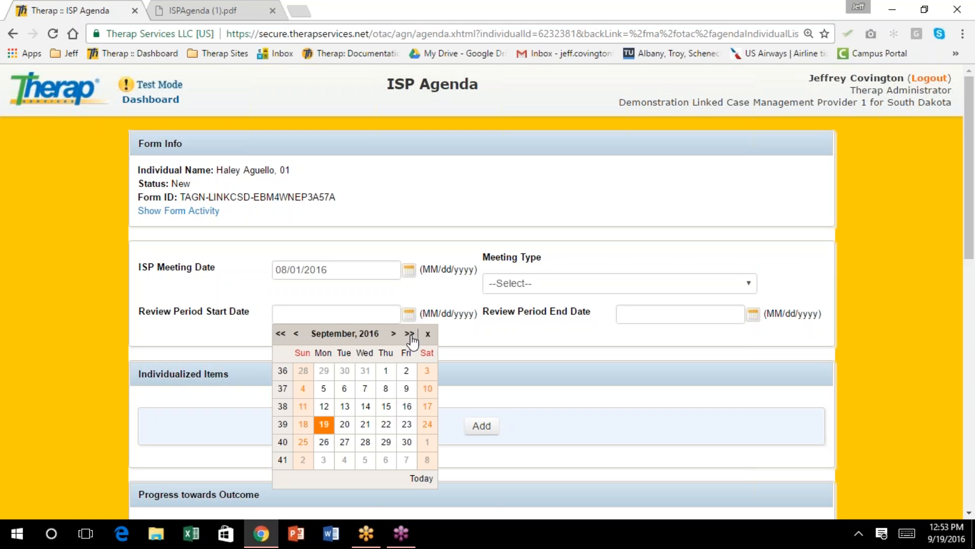
{"action": "left_click", "coordinate": [294, 334]}
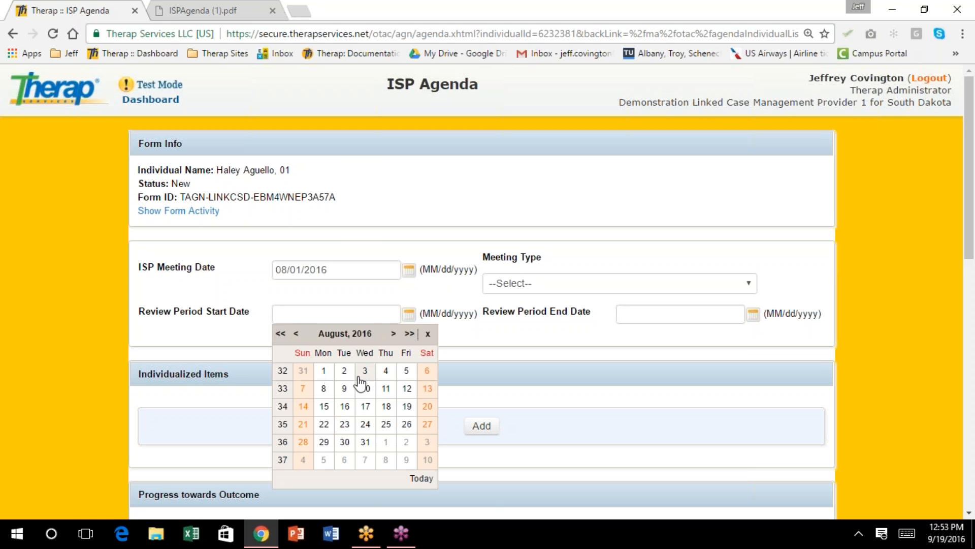
{"action": "left_click", "coordinate": [323, 372]}
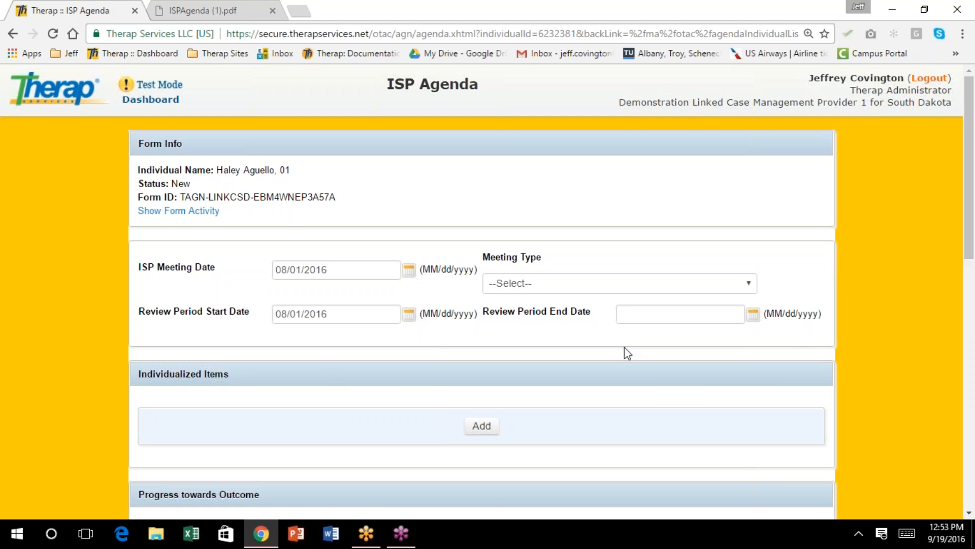
{"action": "left_click", "coordinate": [754, 313]}
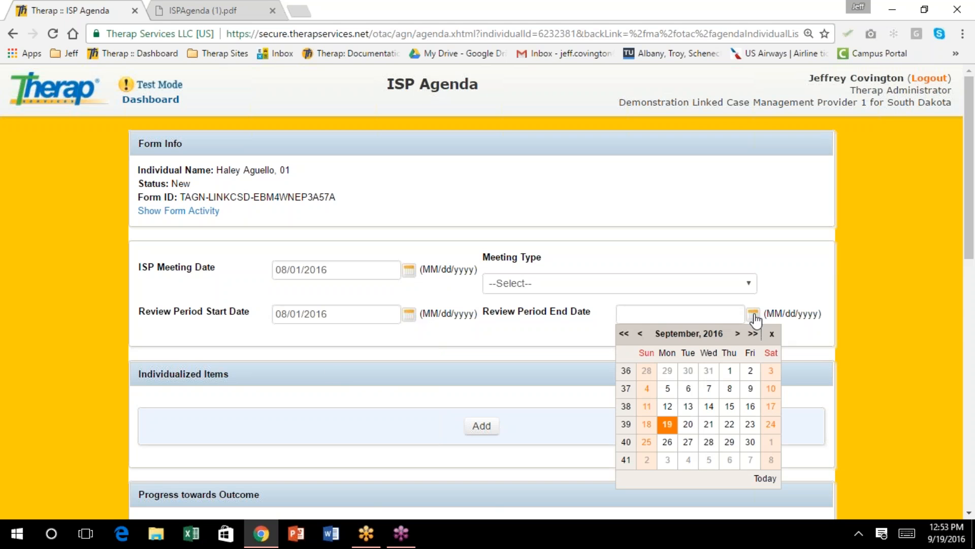
{"action": "left_click", "coordinate": [641, 334]}
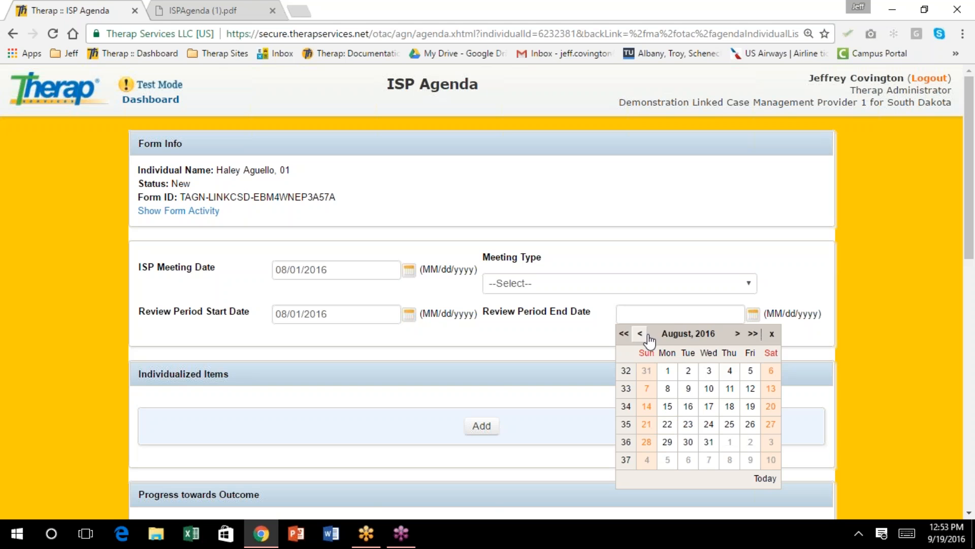
{"action": "left_click", "coordinate": [709, 442]}
Choose Annual as the meeting type
{"action": "left_click", "coordinate": [747, 283]}
{"action": "left_click", "coordinate": [652, 312]}
{"action": "scroll", "coordinate": [635, 307], "scroll_direction": "down", "scroll_amount": 4}
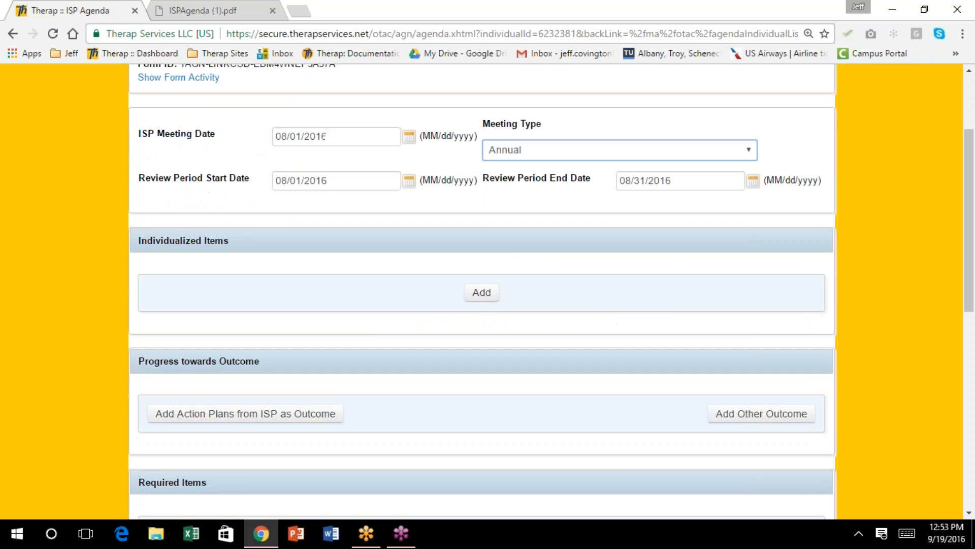
Link the approved PFW and add an individualized agenda topic about the individual's desires
{"action": "left_click", "coordinate": [481, 212]}
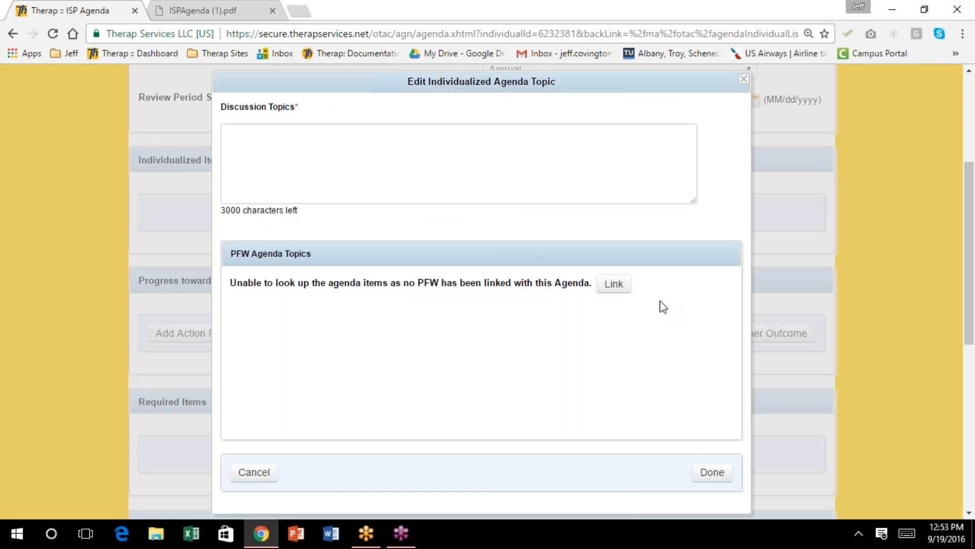
{"action": "left_click", "coordinate": [616, 283]}
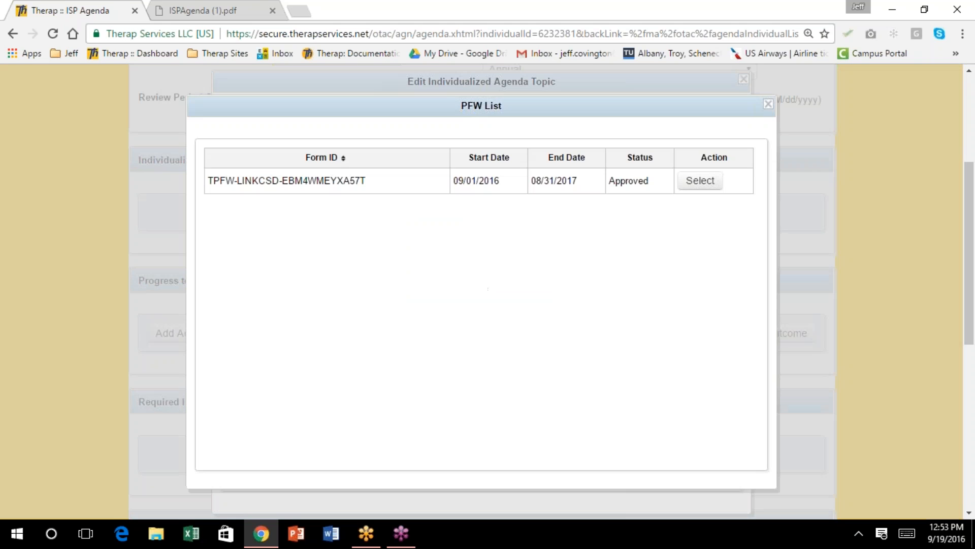
{"action": "left_click", "coordinate": [695, 184]}
{"action": "scroll", "coordinate": [631, 300], "scroll_direction": "down", "scroll_amount": 3}
{"action": "left_click", "coordinate": [713, 472]}
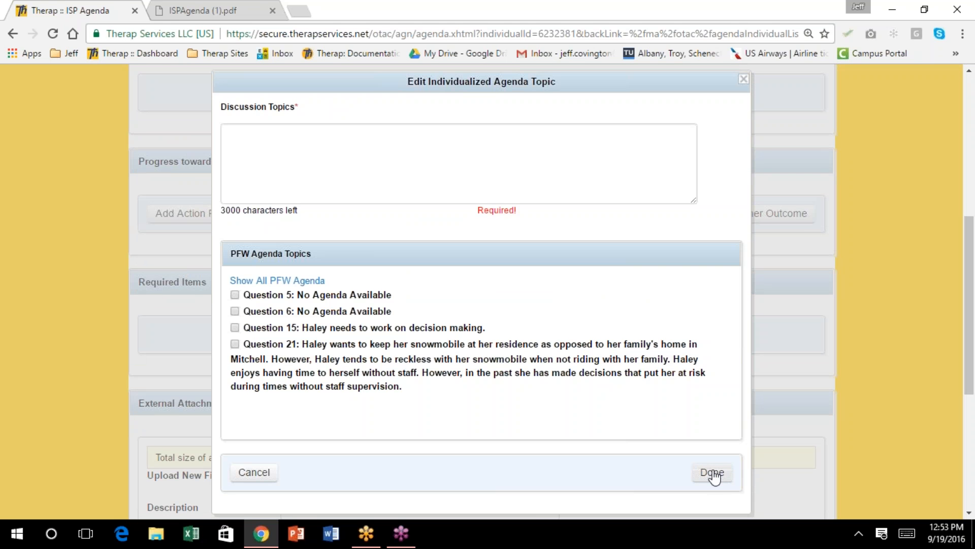
{"action": "left_click", "coordinate": [241, 144]}
{"action": "type", "text": "H"}
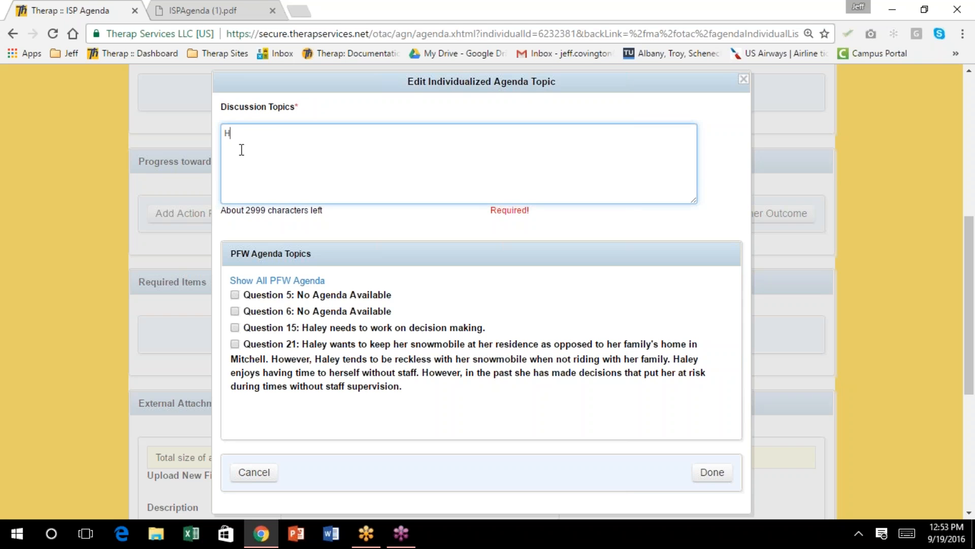
{"action": "type", "text": "aley's desires"}
{"action": "left_click", "coordinate": [711, 472]}
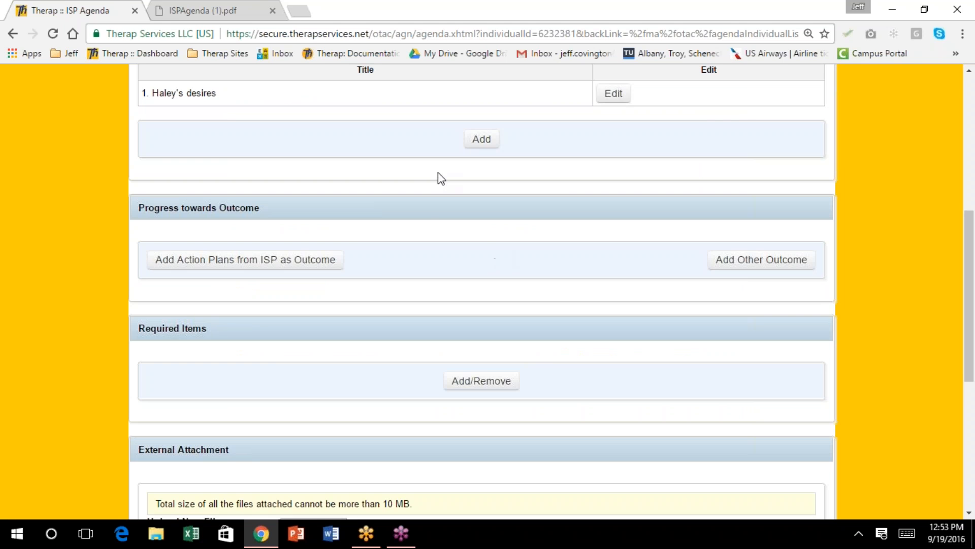
{"action": "scroll", "coordinate": [438, 172], "scroll_direction": "down", "scroll_amount": 1}
{"action": "scroll", "coordinate": [438, 172], "scroll_direction": "up", "scroll_amount": 4}
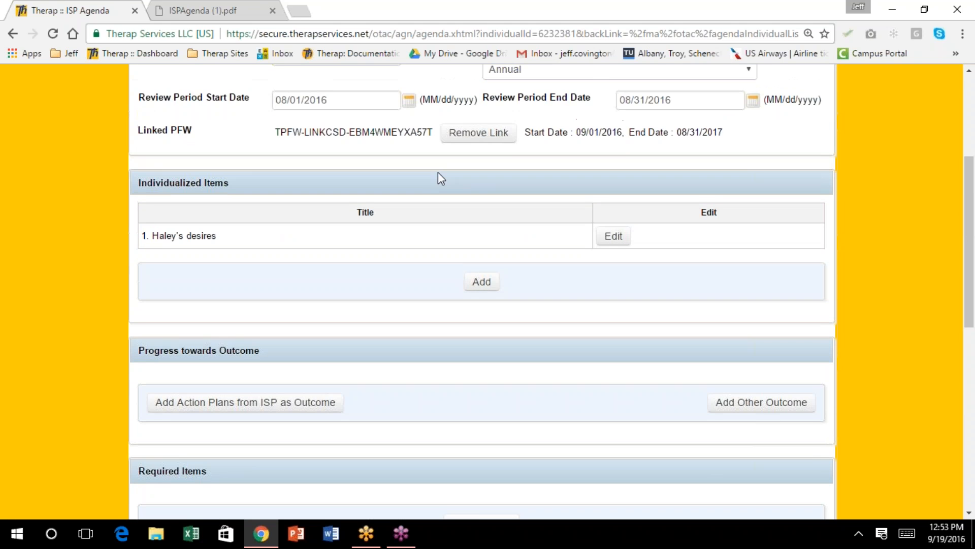
{"action": "scroll", "coordinate": [437, 172], "scroll_direction": "down", "scroll_amount": 1}
{"action": "scroll", "coordinate": [438, 173], "scroll_direction": "down", "scroll_amount": 1}
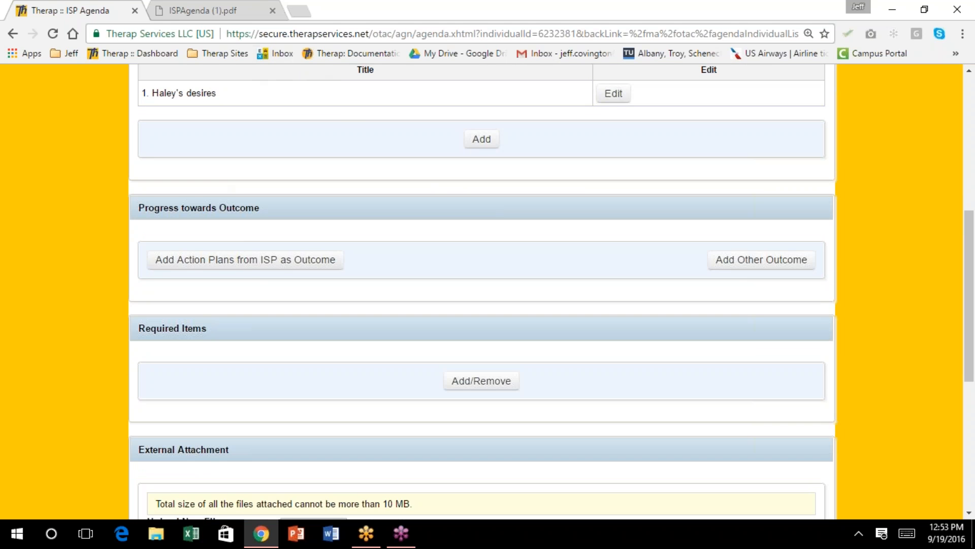
{"action": "left_click", "coordinate": [248, 267]}
{"action": "scroll", "coordinate": [420, 219], "scroll_direction": "down", "scroll_amount": 2}
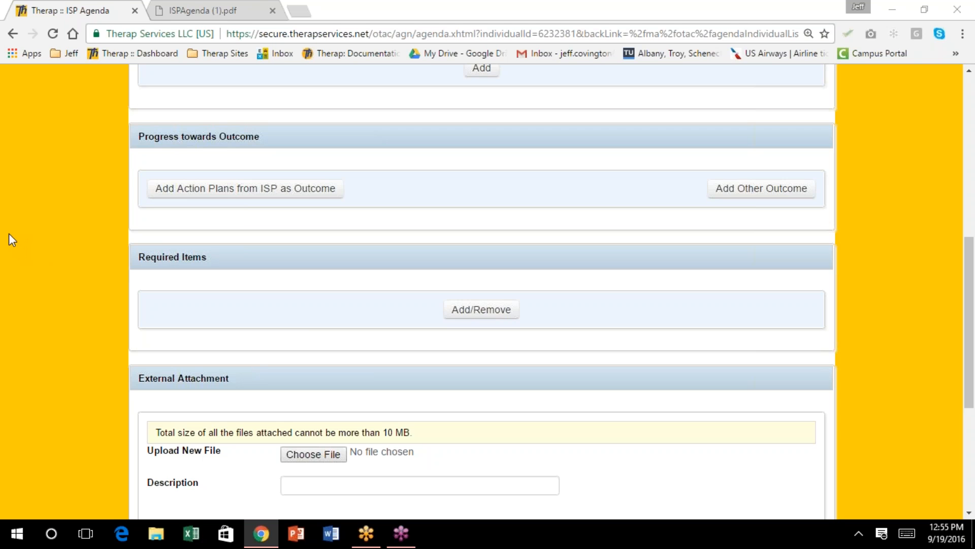
{"action": "scroll", "coordinate": [305, 285], "scroll_direction": "down", "scroll_amount": 1}
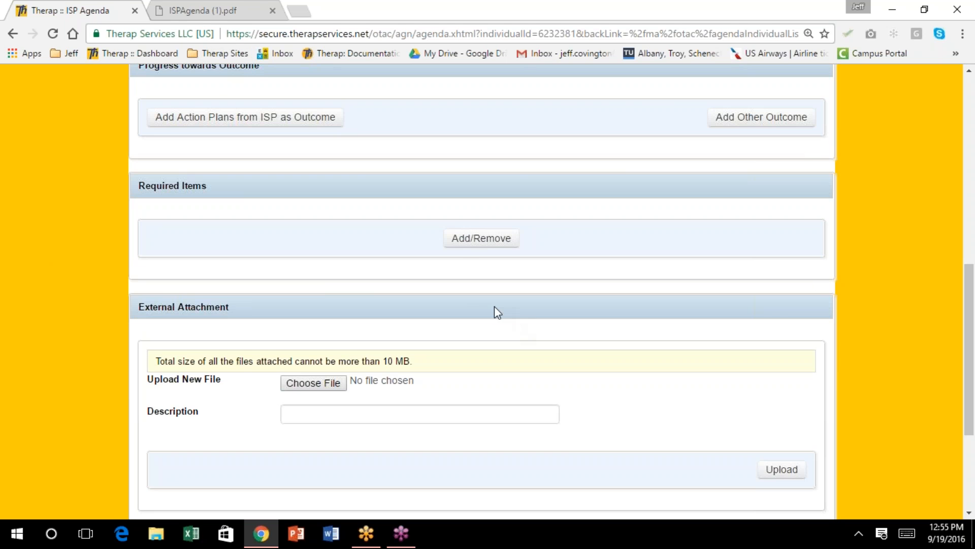
{"action": "scroll", "coordinate": [494, 311], "scroll_direction": "up", "scroll_amount": 3}
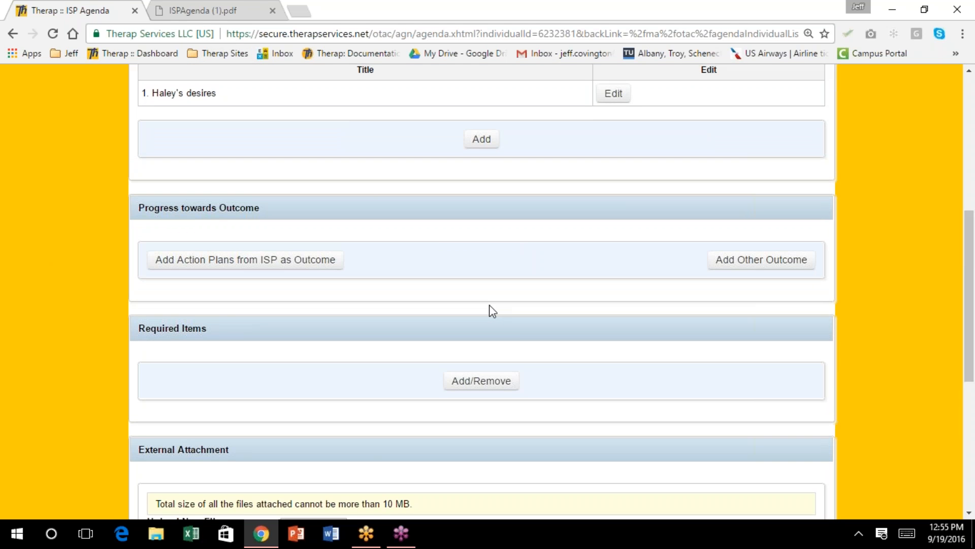
{"action": "scroll", "coordinate": [493, 311], "scroll_direction": "up", "scroll_amount": 3}
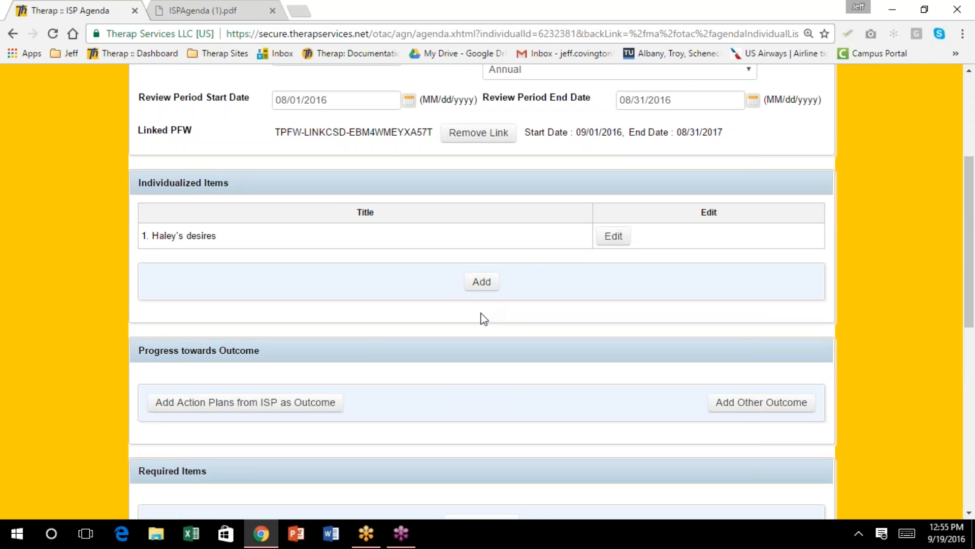
{"action": "scroll", "coordinate": [485, 322], "scroll_direction": "down", "scroll_amount": 2}
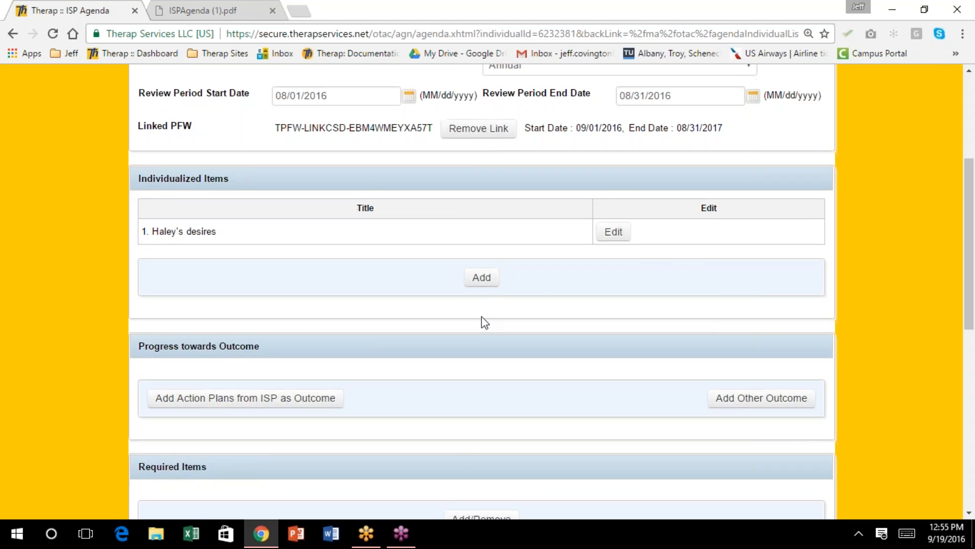
{"action": "scroll", "coordinate": [486, 323], "scroll_direction": "down", "scroll_amount": 2}
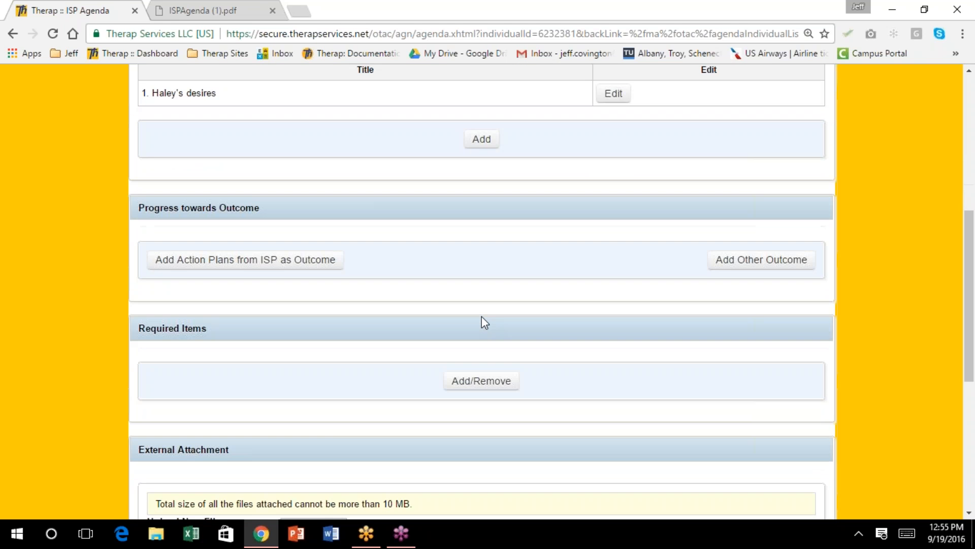
{"action": "scroll", "coordinate": [482, 321], "scroll_direction": "down", "scroll_amount": 2}
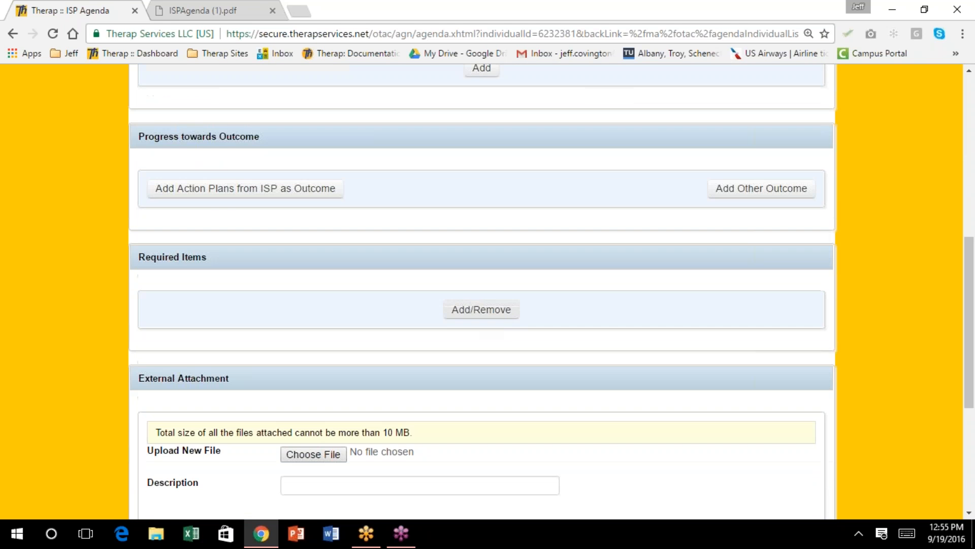
{"action": "scroll", "coordinate": [483, 321], "scroll_direction": "down", "scroll_amount": 2}
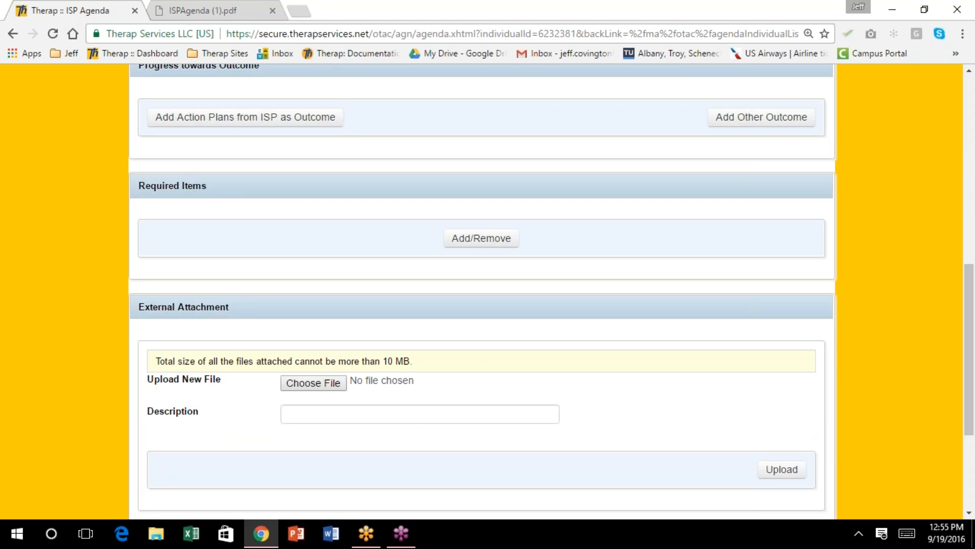
{"action": "scroll", "coordinate": [483, 321], "scroll_direction": "down", "scroll_amount": 2}
{"action": "scroll", "coordinate": [482, 321], "scroll_direction": "down", "scroll_amount": 2}
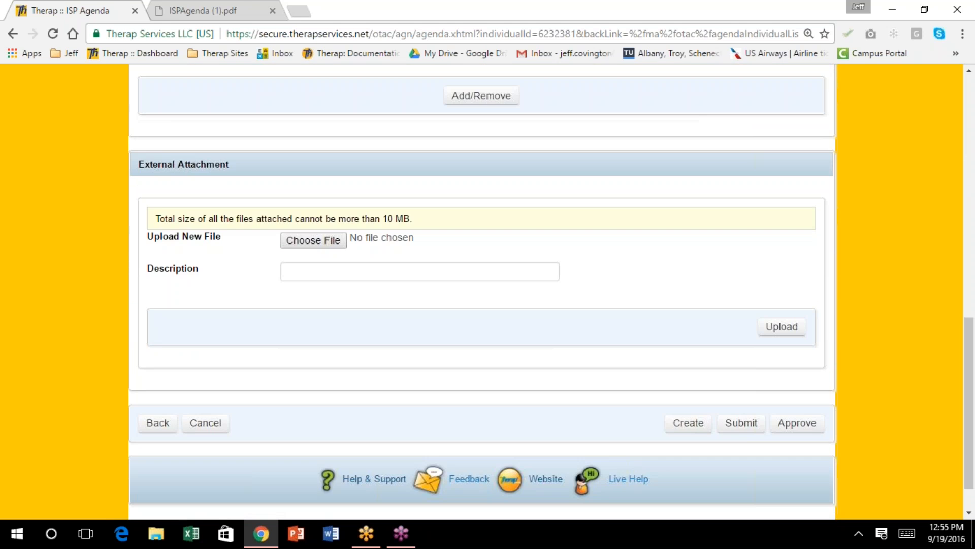
{"action": "scroll", "coordinate": [483, 292], "scroll_direction": "up", "scroll_amount": 10}
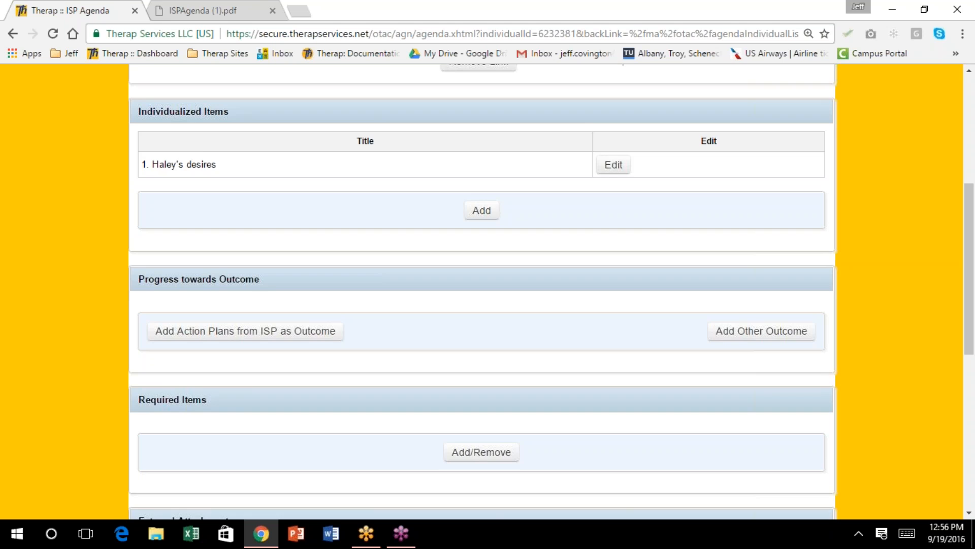
{"action": "scroll", "coordinate": [431, 205], "scroll_direction": "up", "scroll_amount": 1}
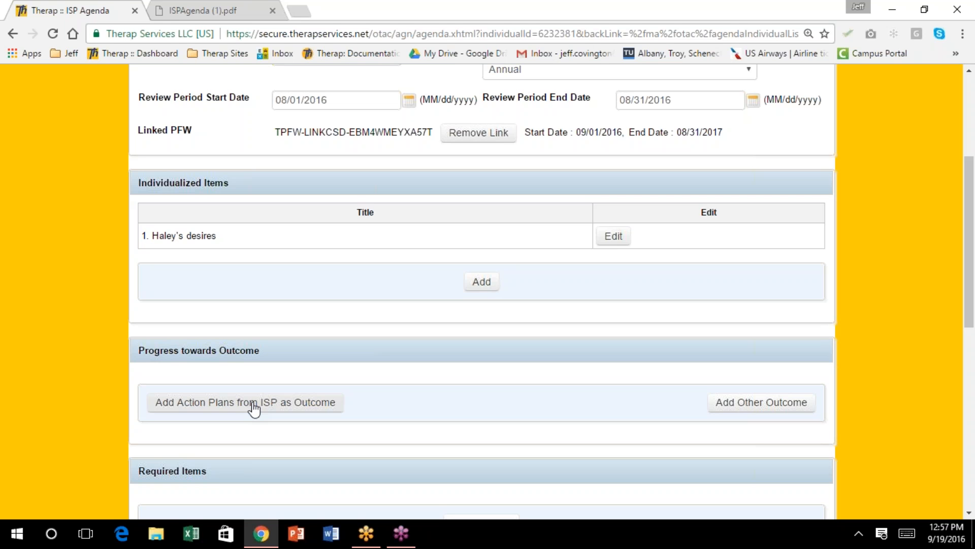
{"action": "scroll", "coordinate": [502, 384], "scroll_direction": "up", "scroll_amount": 1}
{"action": "scroll", "coordinate": [459, 320], "scroll_direction": "down", "scroll_amount": 1}
{"action": "scroll", "coordinate": [459, 321], "scroll_direction": "down", "scroll_amount": 1}
{"action": "scroll", "coordinate": [459, 320], "scroll_direction": "down", "scroll_amount": 1}
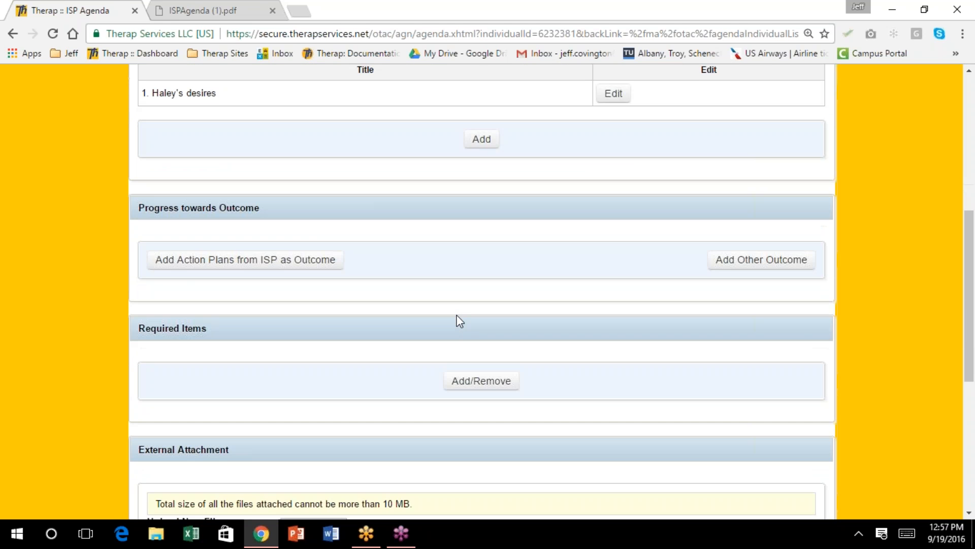
{"action": "scroll", "coordinate": [459, 320], "scroll_direction": "up", "scroll_amount": 2}
{"action": "scroll", "coordinate": [459, 321], "scroll_direction": "up", "scroll_amount": 1}
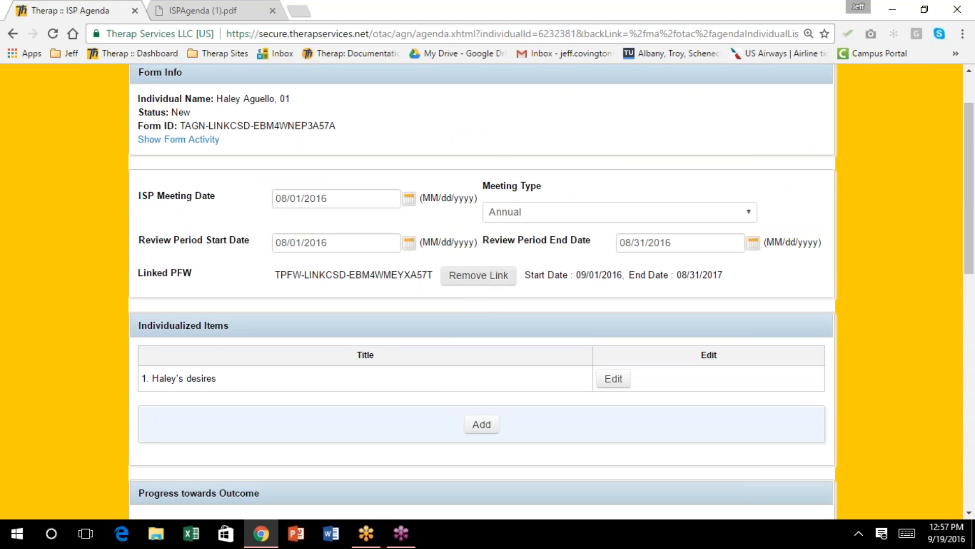
{"action": "scroll", "coordinate": [479, 290], "scroll_direction": "down", "scroll_amount": 8}
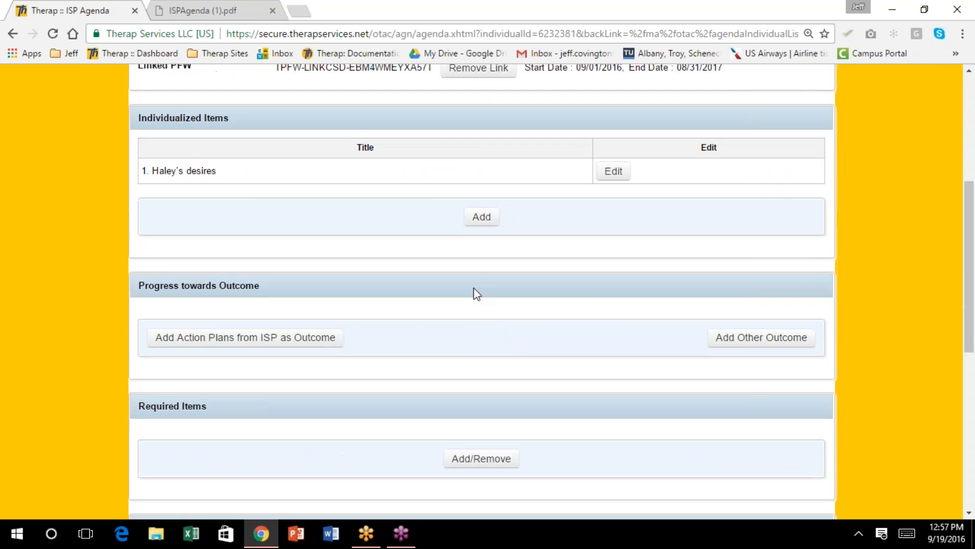
{"action": "scroll", "coordinate": [474, 296], "scroll_direction": "down", "scroll_amount": 3}
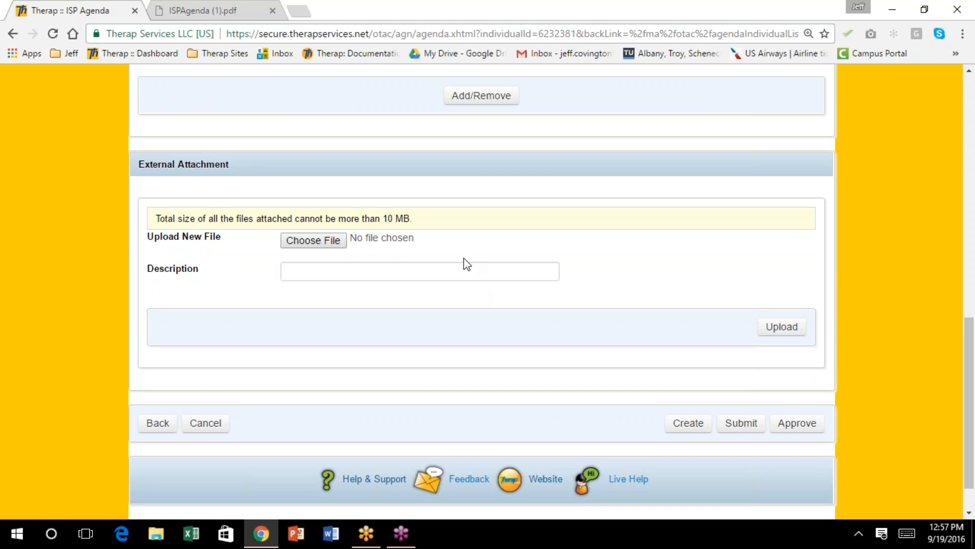
{"action": "scroll", "coordinate": [466, 264], "scroll_direction": "down", "scroll_amount": 1}
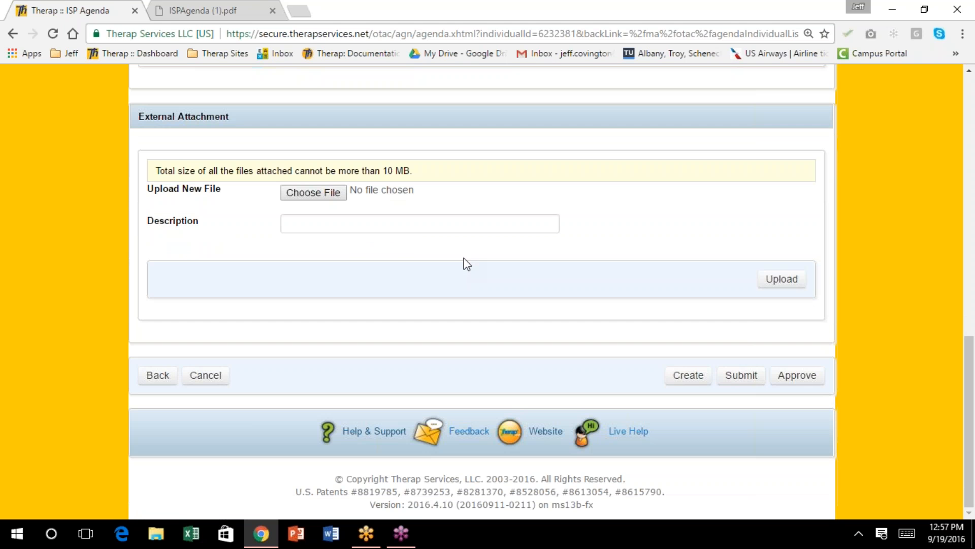
{"action": "scroll", "coordinate": [465, 262], "scroll_direction": "up", "scroll_amount": 10}
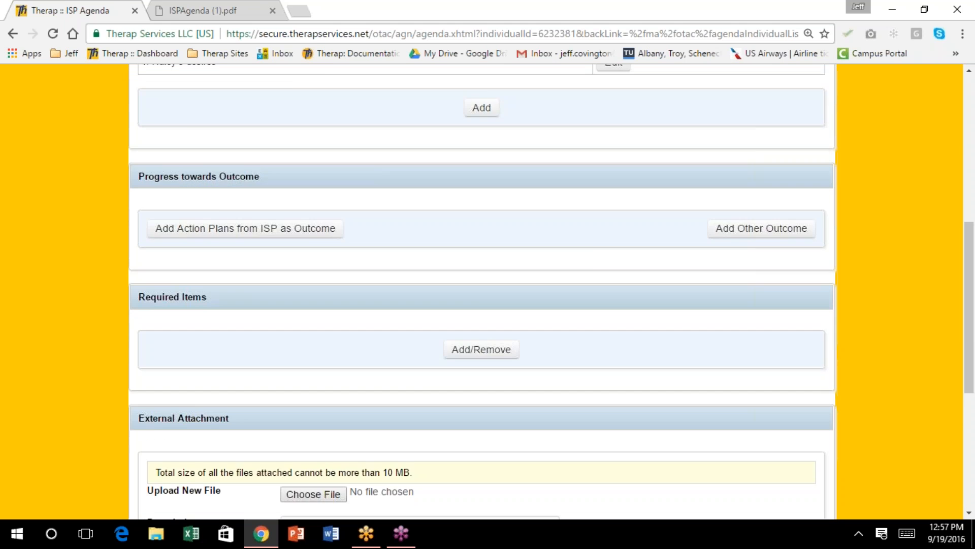
{"action": "scroll", "coordinate": [462, 260], "scroll_direction": "down", "scroll_amount": 1}
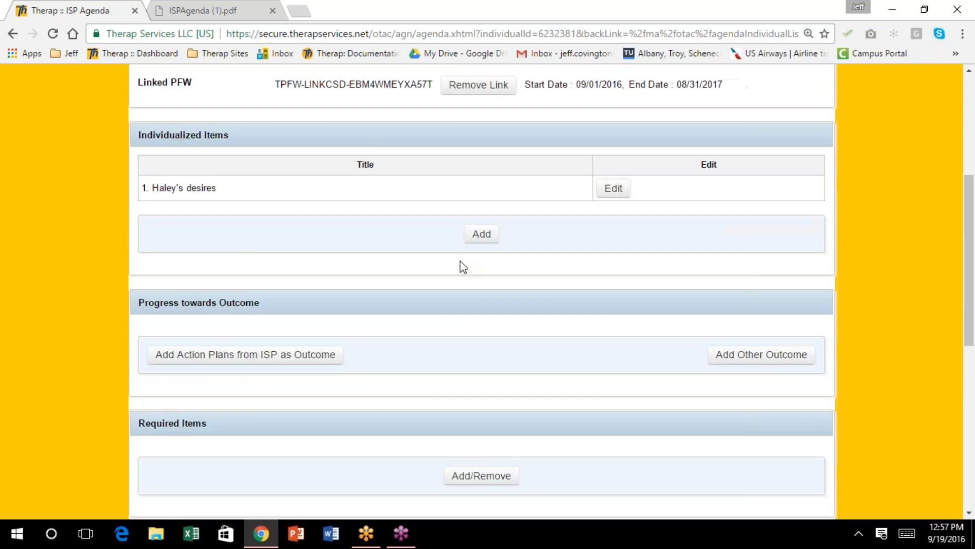
{"action": "scroll", "coordinate": [463, 267], "scroll_direction": "down", "scroll_amount": 1}
{"action": "scroll", "coordinate": [463, 267], "scroll_direction": "down", "scroll_amount": 1}
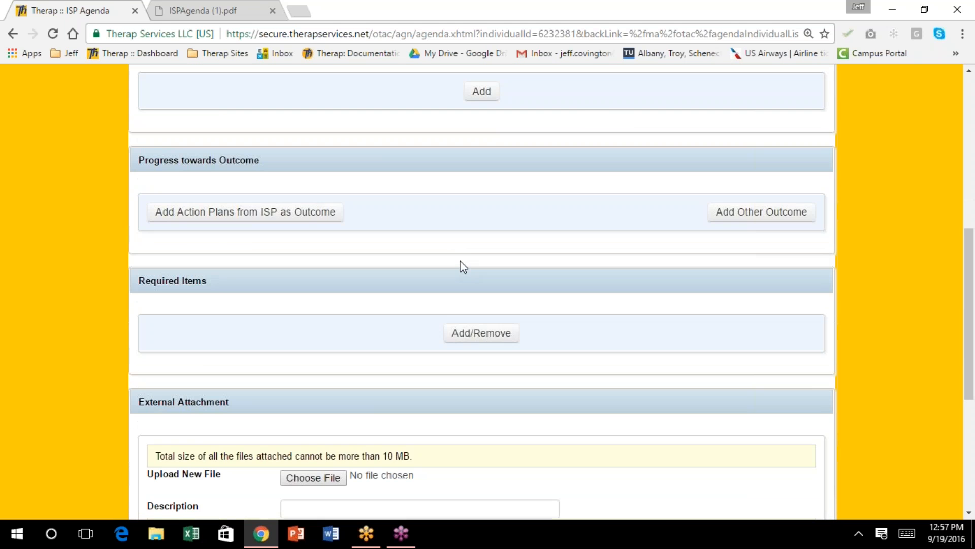
{"action": "scroll", "coordinate": [463, 267], "scroll_direction": "up", "scroll_amount": 2}
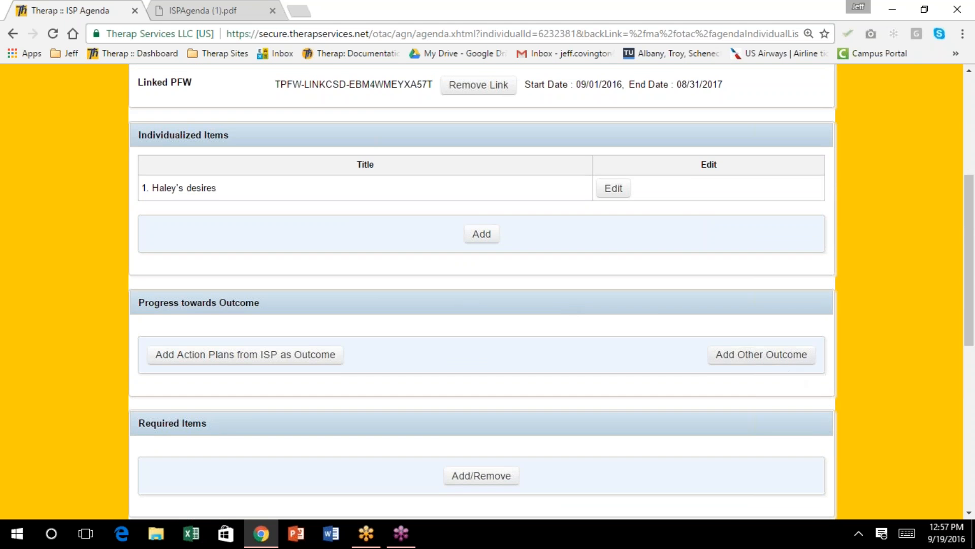
Add the outcome that the individual will exercise 5x/day, with progress Maintaining
{"action": "left_click", "coordinate": [782, 366]}
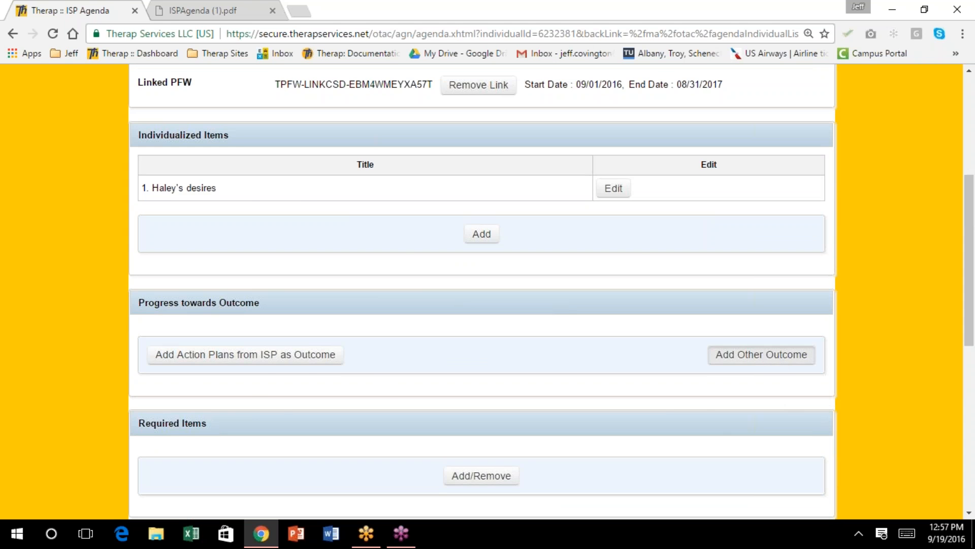
{"action": "left_click", "coordinate": [294, 205]}
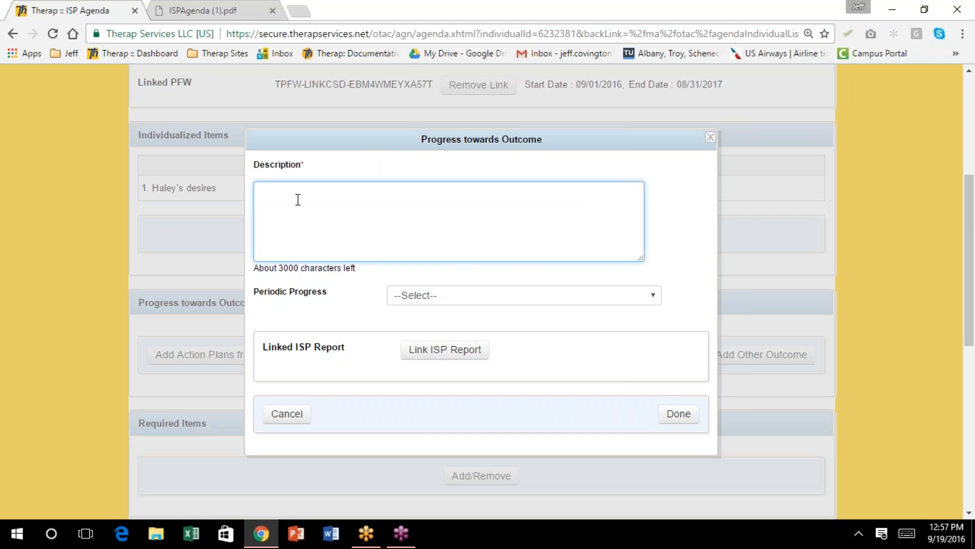
{"action": "type", "text": "Hey"}
{"action": "key", "text": "BackSpace"}
{"action": "key", "text": "BackSpace"}
{"action": "type", "text": "alye wi"}
{"action": "key", "text": "BackSpace"}
{"action": "key", "text": "BackSpace"}
{"action": "key", "text": "BackSpace"}
{"action": "key", "text": "BackSpace"}
{"action": "key", "text": "BackSpace"}
{"action": "key", "text": "BackSpace"}
{"action": "type", "text": "ley will exercixe "}
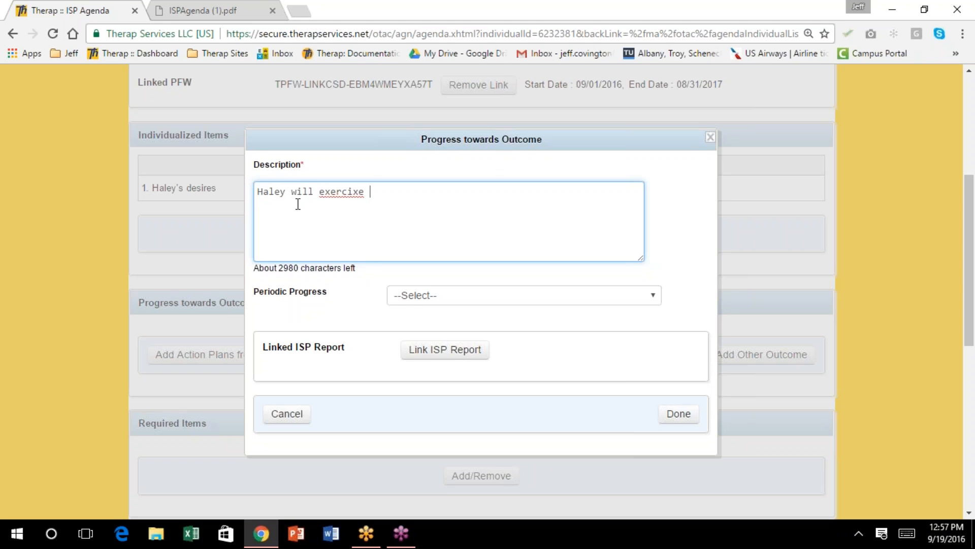
{"action": "type", "text": "5x/day"}
{"action": "left_click", "coordinate": [649, 297]}
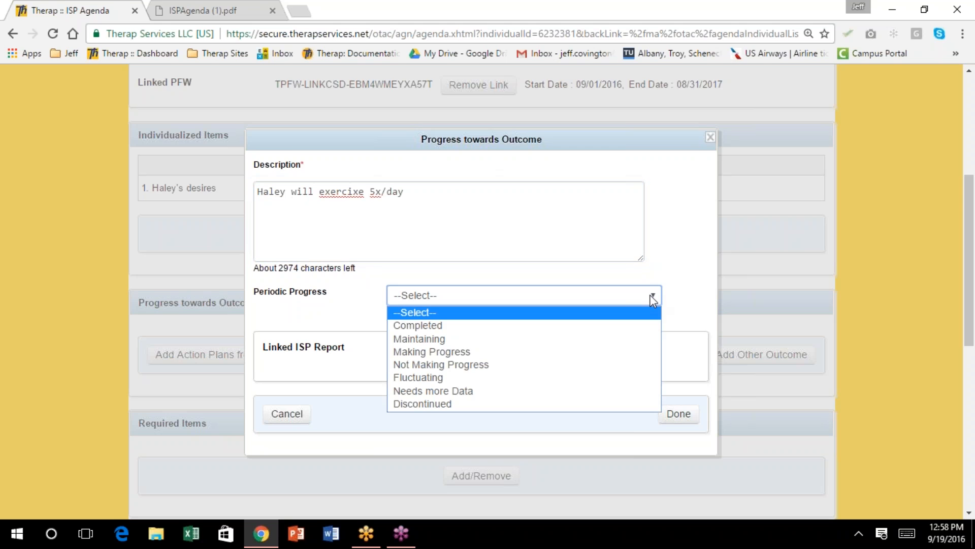
{"action": "left_click", "coordinate": [572, 338]}
{"action": "left_click", "coordinate": [675, 416]}
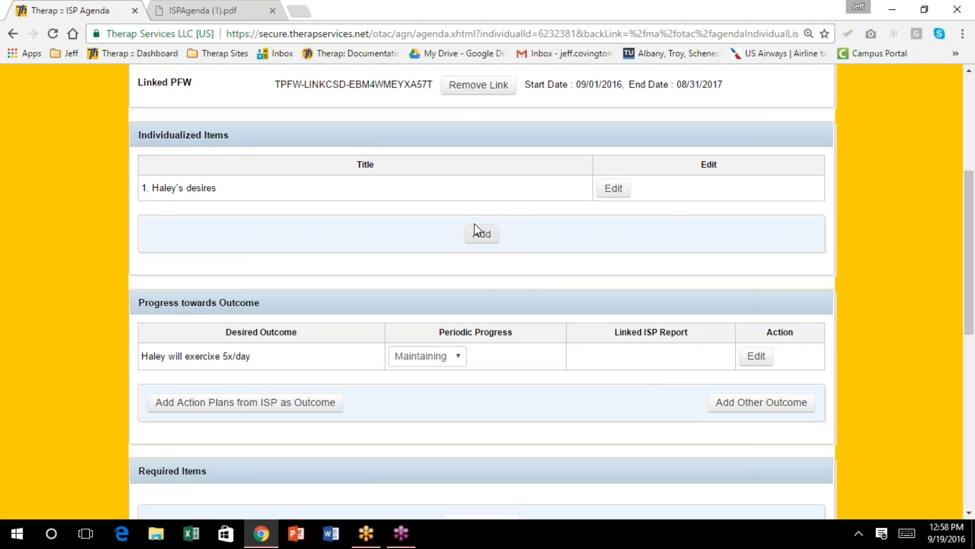
Add the outcome that the individual will do a household chore, marked Not Making Progress
{"action": "left_click", "coordinate": [474, 232]}
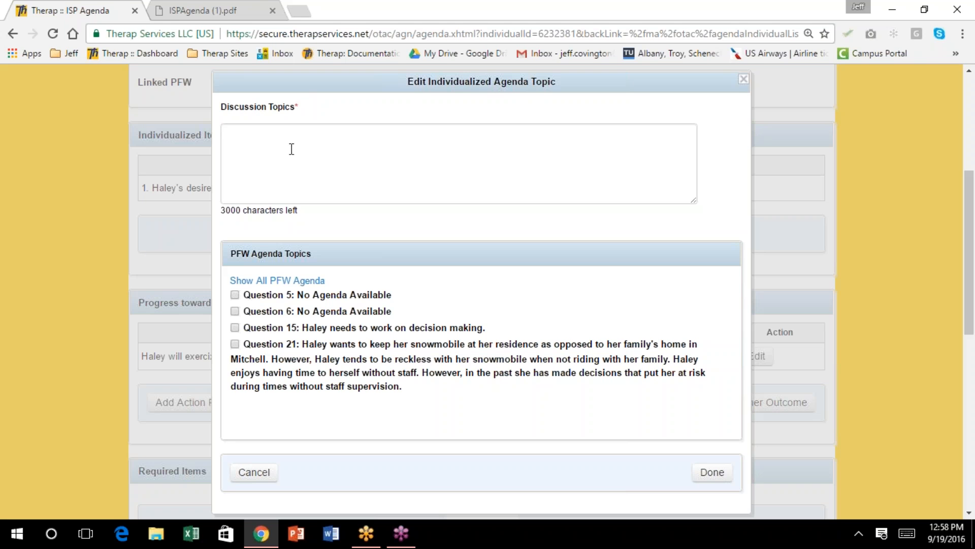
{"action": "left_click", "coordinate": [743, 80]}
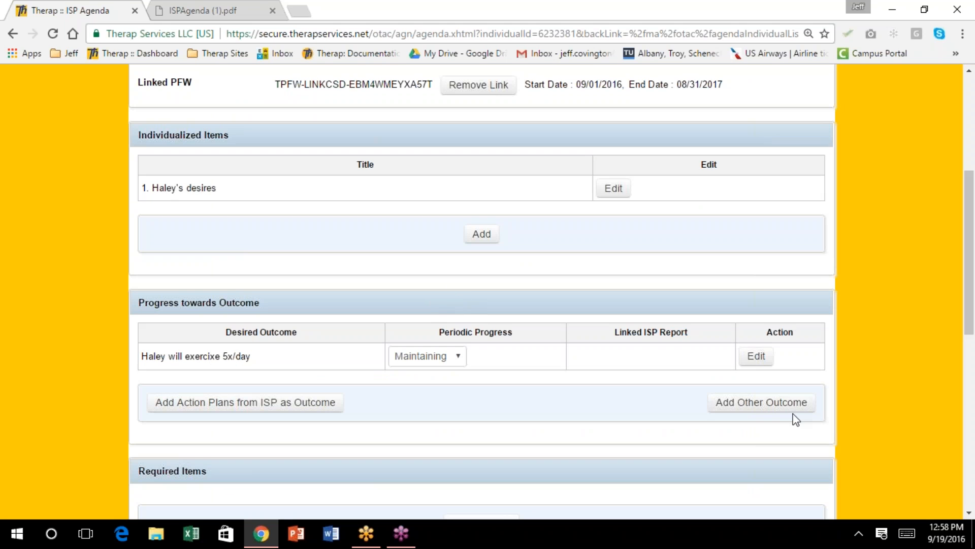
{"action": "left_click", "coordinate": [772, 402]}
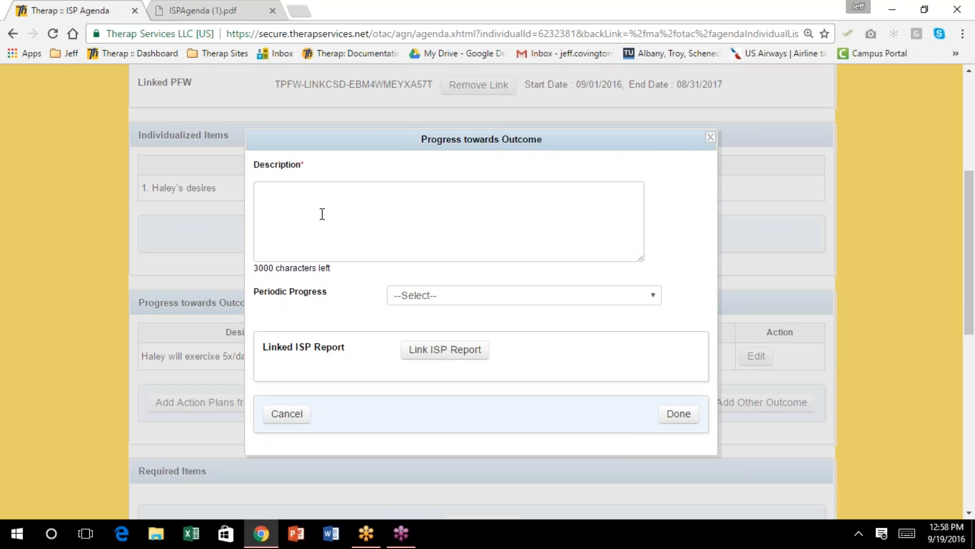
{"action": "left_click", "coordinate": [341, 186]}
{"action": "type", "text": "Halye wi"}
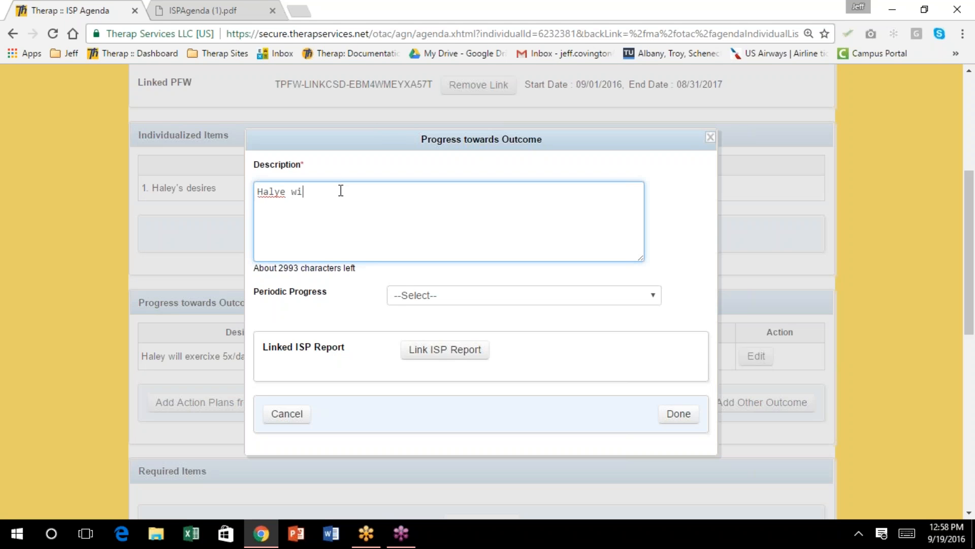
{"action": "key", "text": "BackSpace"}
{"action": "key", "text": "BackSpace"}
{"action": "key", "text": "BackSpace"}
{"action": "key", "text": "BackSpace"}
{"action": "key", "text": "BackSpace"}
{"action": "type", "text": "ey will do a household "}
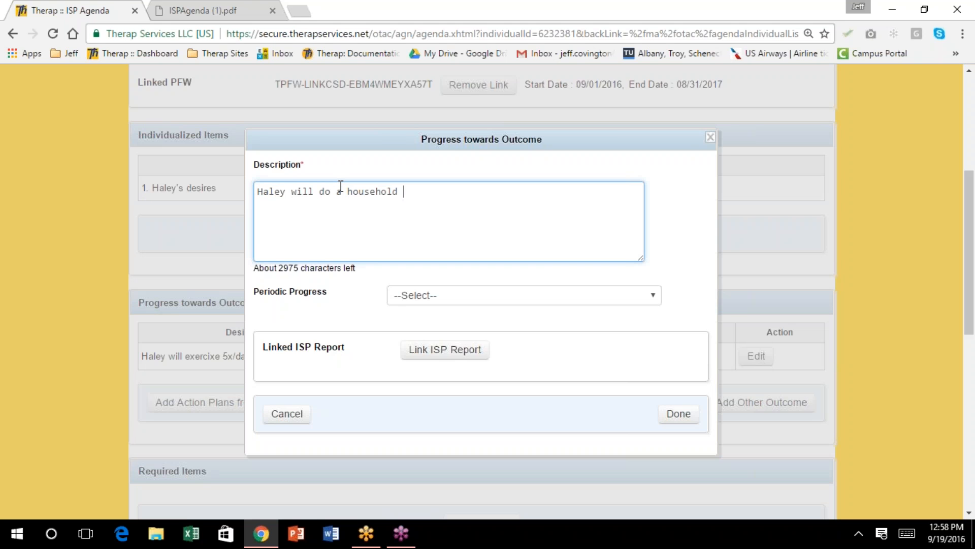
{"action": "type", "text": "chore"}
{"action": "left_click", "coordinate": [656, 297]}
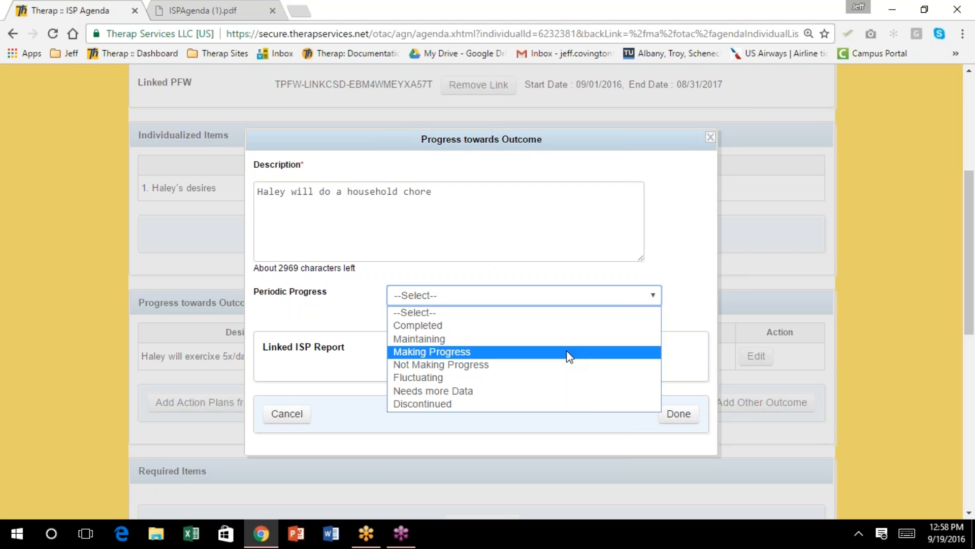
{"action": "left_click", "coordinate": [571, 371]}
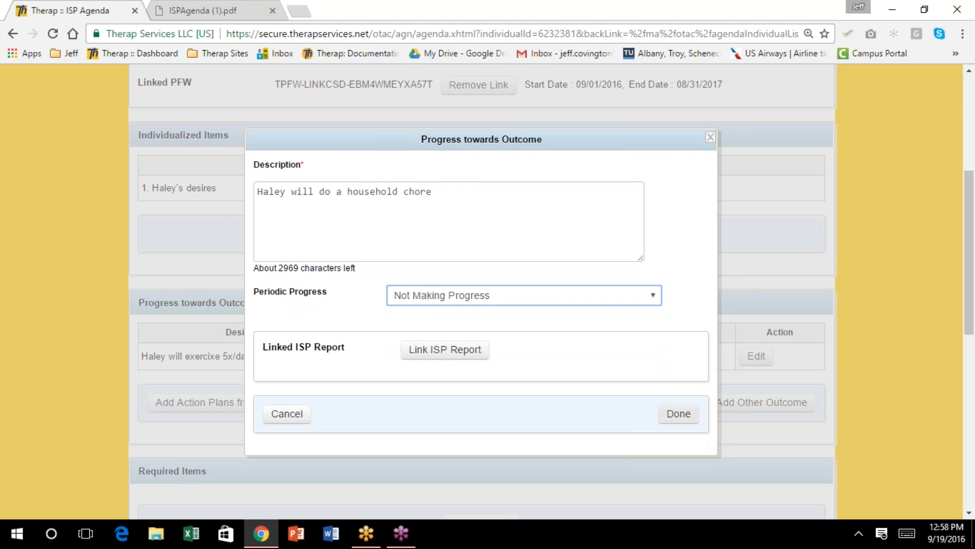
{"action": "left_click", "coordinate": [679, 414]}
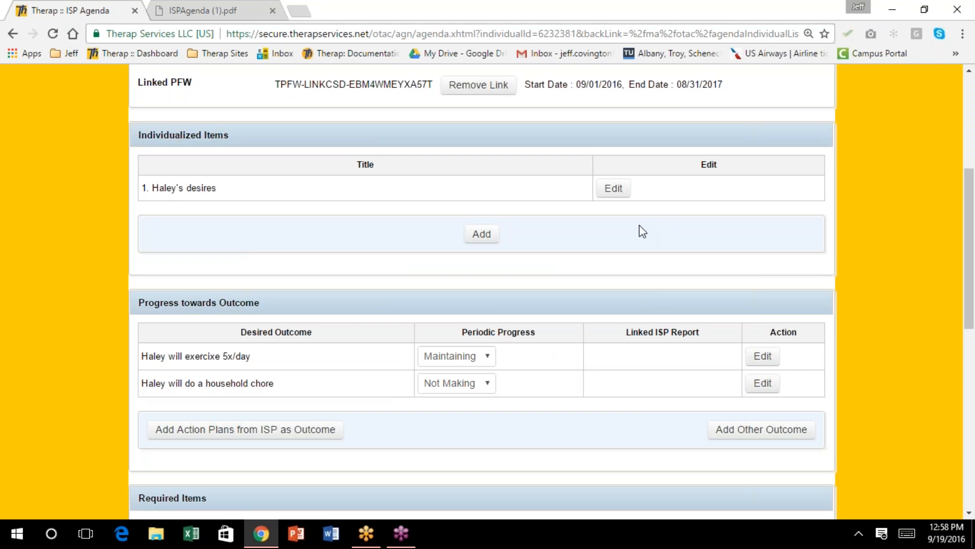
Select all 13 required items for the agenda and create the new ISP Agenda
{"action": "scroll", "coordinate": [642, 231], "scroll_direction": "down", "scroll_amount": 1}
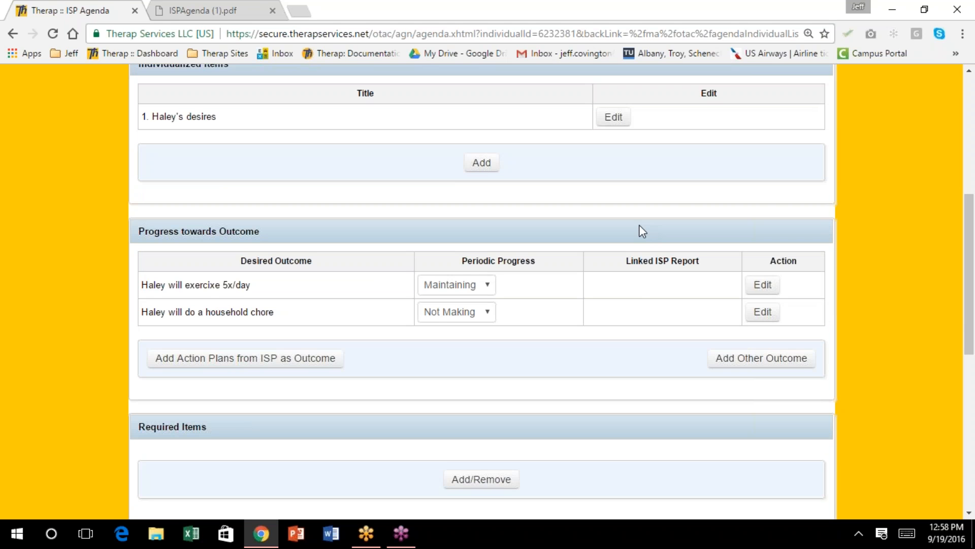
{"action": "scroll", "coordinate": [642, 231], "scroll_direction": "down", "scroll_amount": 1}
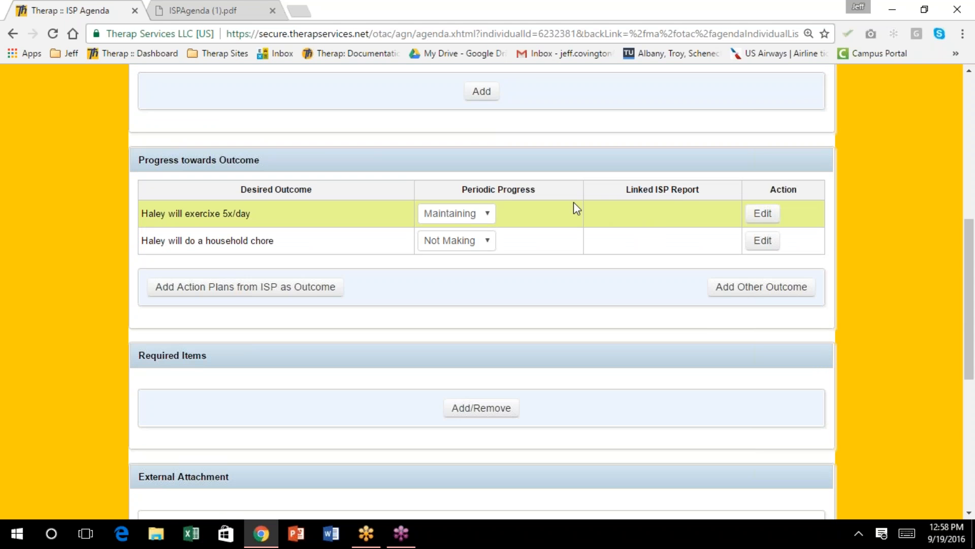
{"action": "scroll", "coordinate": [574, 203], "scroll_direction": "down", "scroll_amount": 2}
{"action": "left_click", "coordinate": [475, 264]}
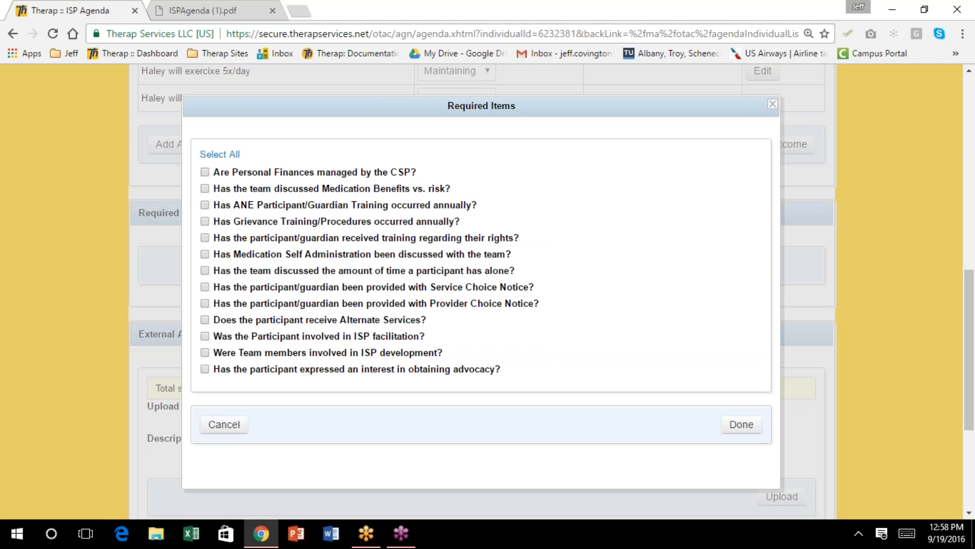
{"action": "left_click", "coordinate": [224, 155]}
{"action": "left_click", "coordinate": [741, 425]}
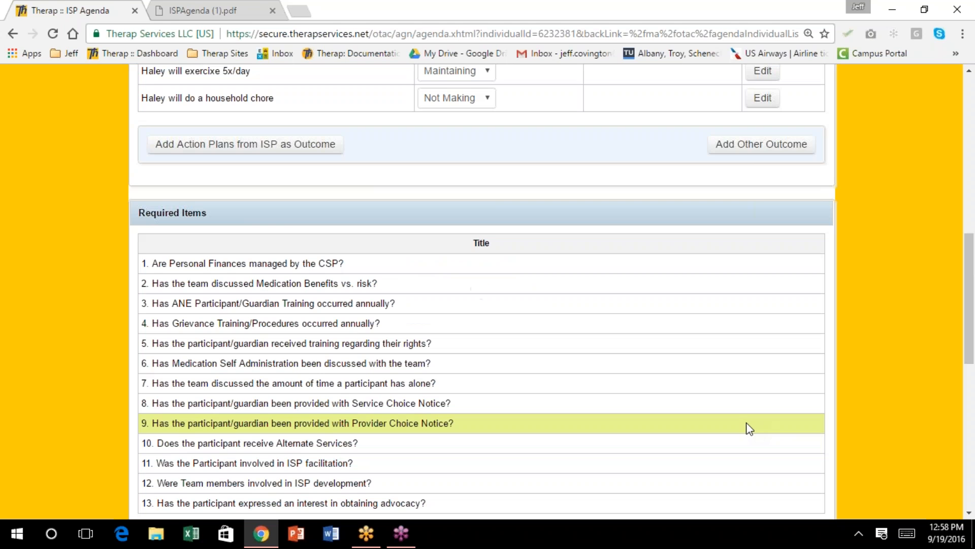
{"action": "scroll", "coordinate": [642, 319], "scroll_direction": "down", "scroll_amount": 4}
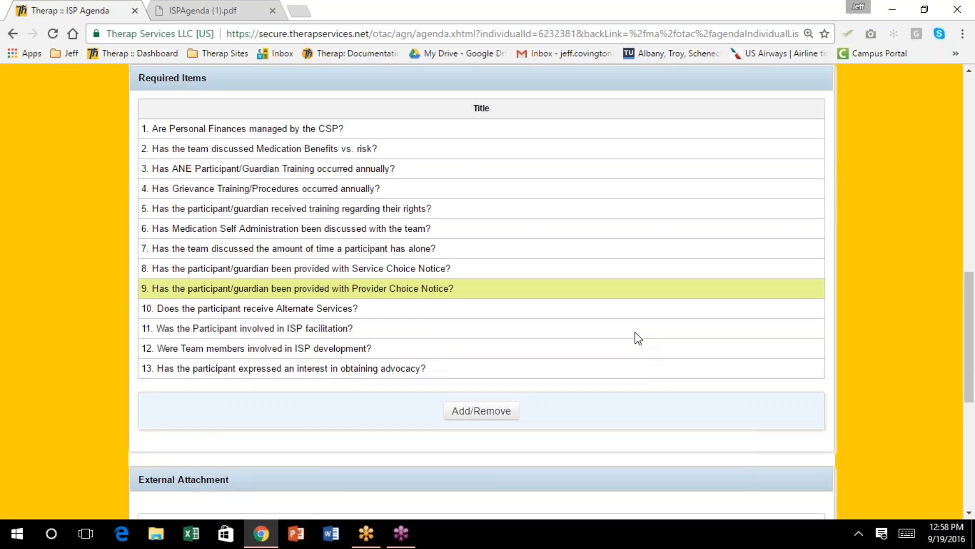
{"action": "scroll", "coordinate": [638, 339], "scroll_direction": "down", "scroll_amount": 5}
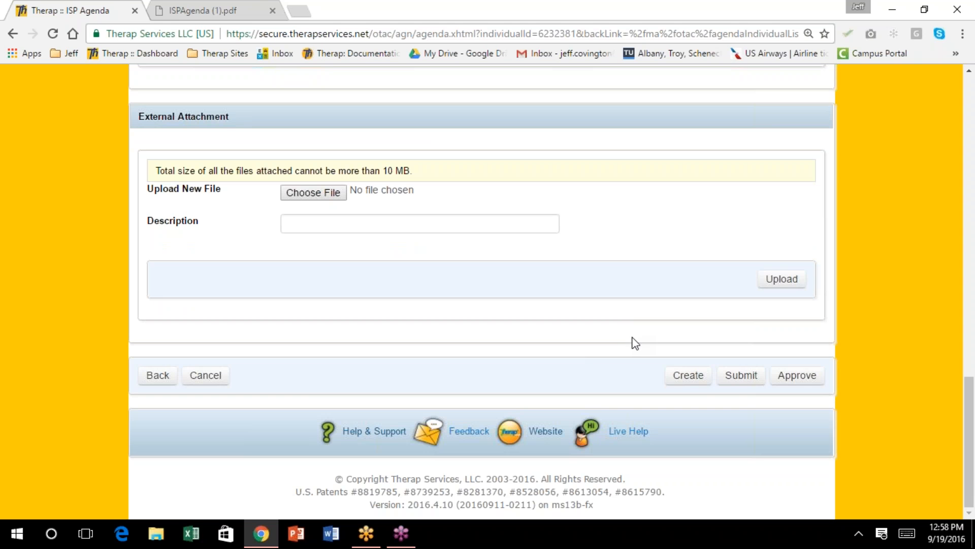
{"action": "left_click", "coordinate": [688, 375]}
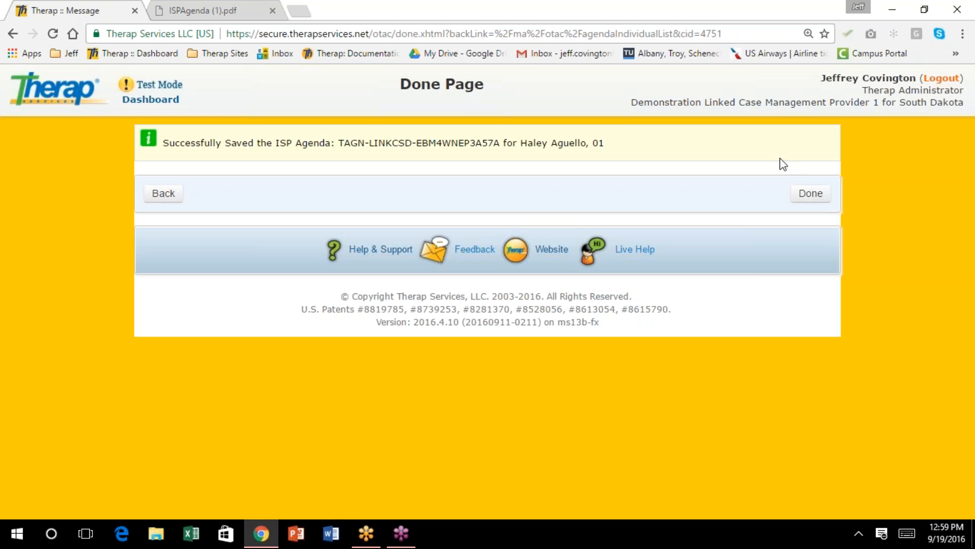
Open the draft ISP Agenda from the individual's agenda list and download it as ISPAgenda (2).pdf
{"action": "left_click", "coordinate": [163, 193]}
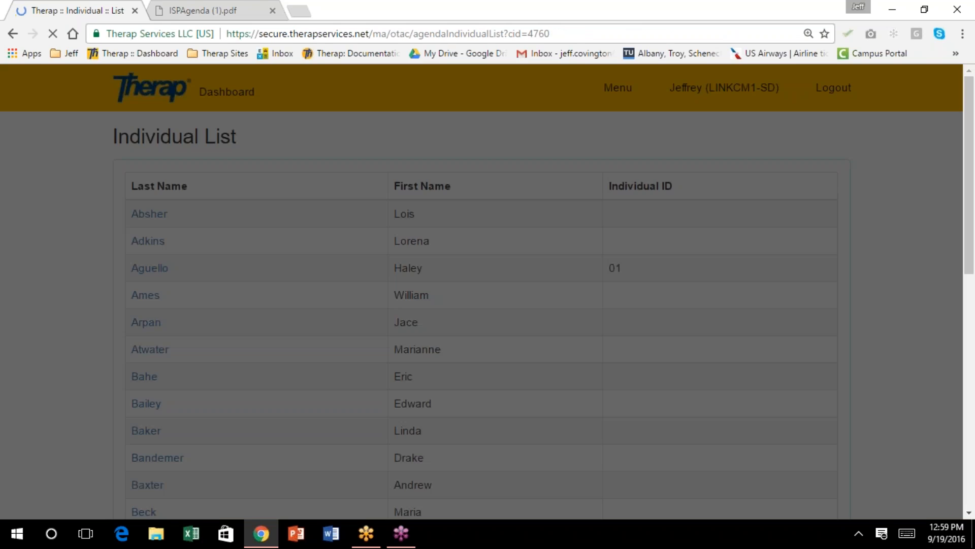
{"action": "left_click", "coordinate": [147, 338]}
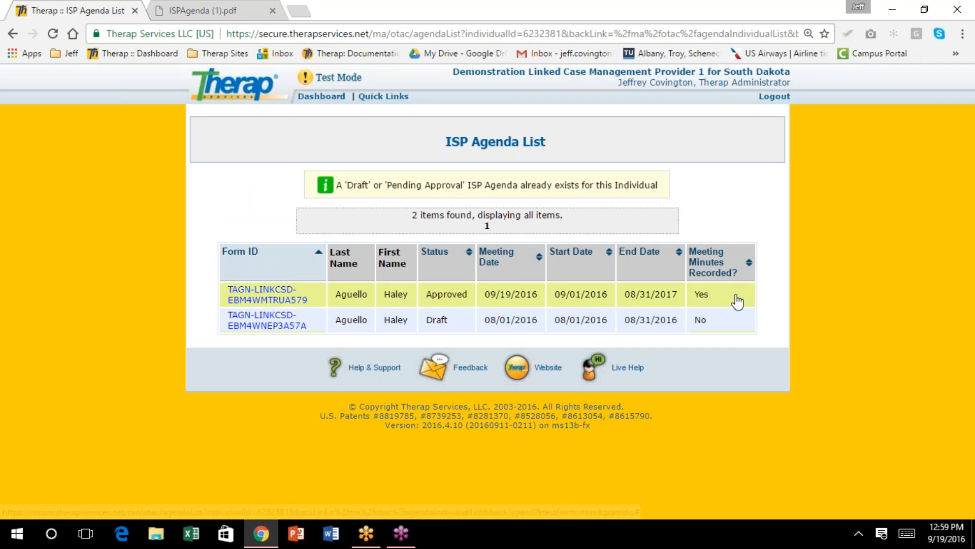
{"action": "left_click", "coordinate": [262, 323]}
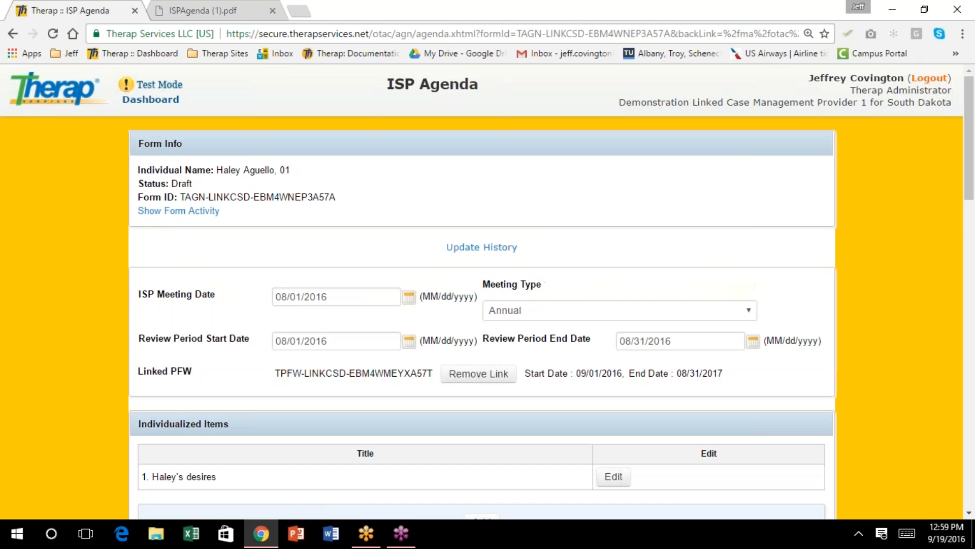
{"action": "scroll", "coordinate": [420, 325], "scroll_direction": "down", "scroll_amount": 8}
{"action": "scroll", "coordinate": [420, 329], "scroll_direction": "down", "scroll_amount": 15}
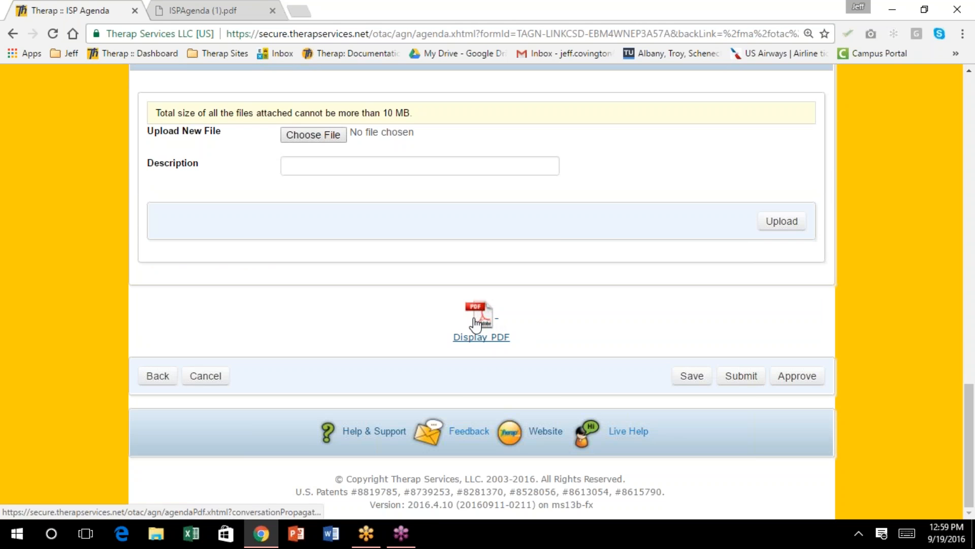
{"action": "left_click", "coordinate": [478, 321]}
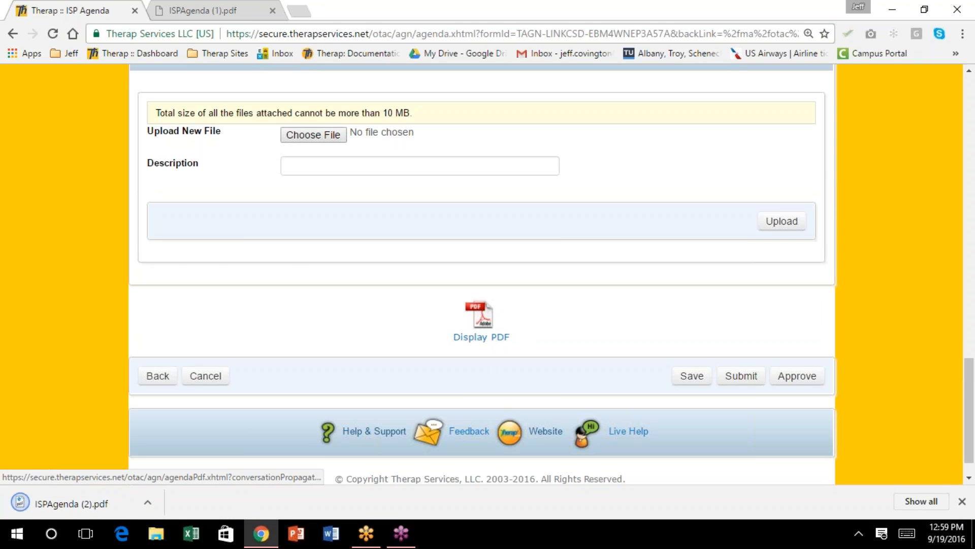
Review ISPAgenda (2).pdf: two rated outcomes, 13 required items, and an empty External Attachment table
{"action": "left_click", "coordinate": [78, 498]}
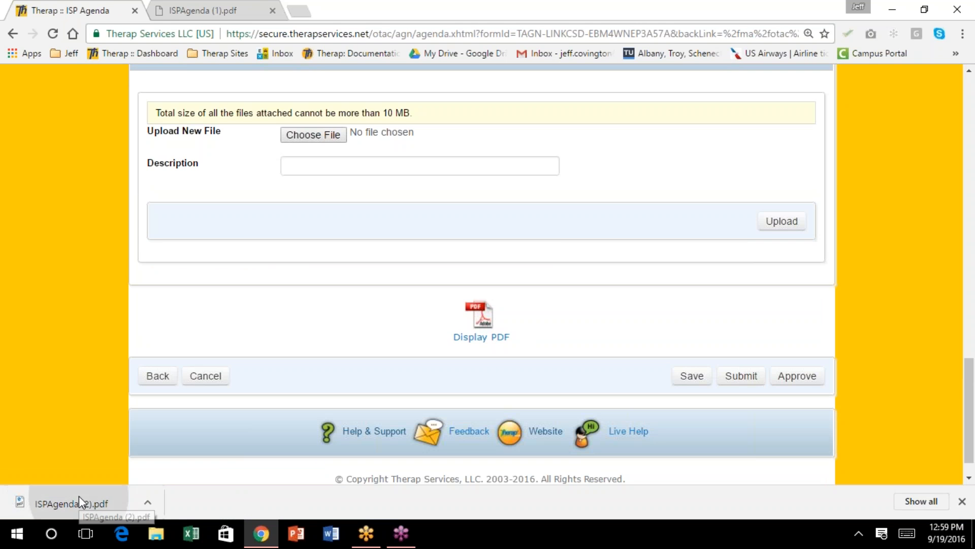
{"action": "scroll", "coordinate": [452, 299], "scroll_direction": "down", "scroll_amount": 3}
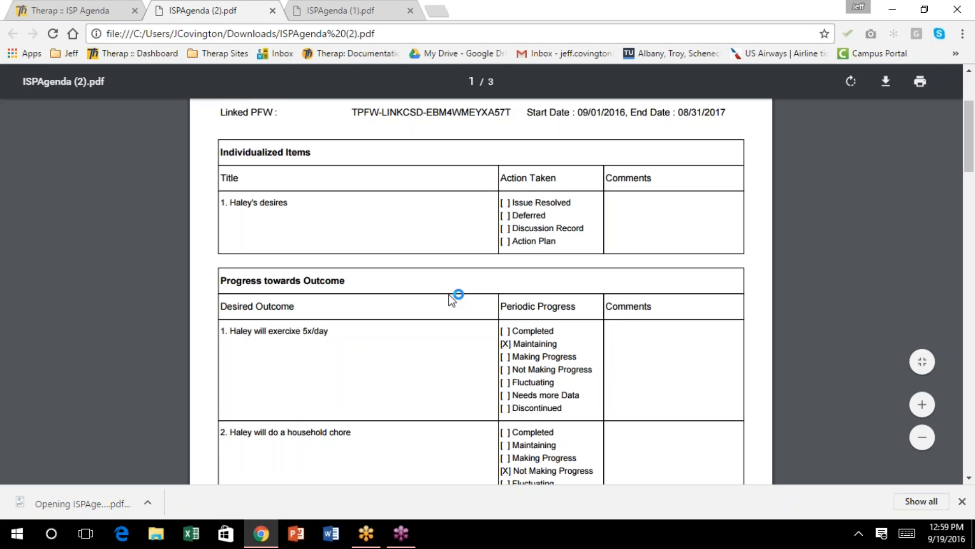
{"action": "scroll", "coordinate": [451, 302], "scroll_direction": "down", "scroll_amount": 4}
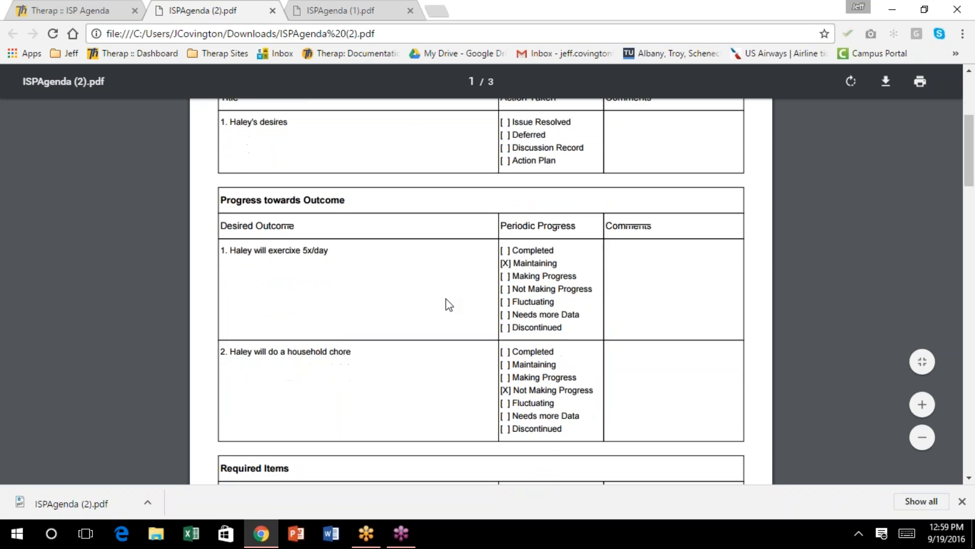
{"action": "scroll", "coordinate": [450, 305], "scroll_direction": "down", "scroll_amount": 2}
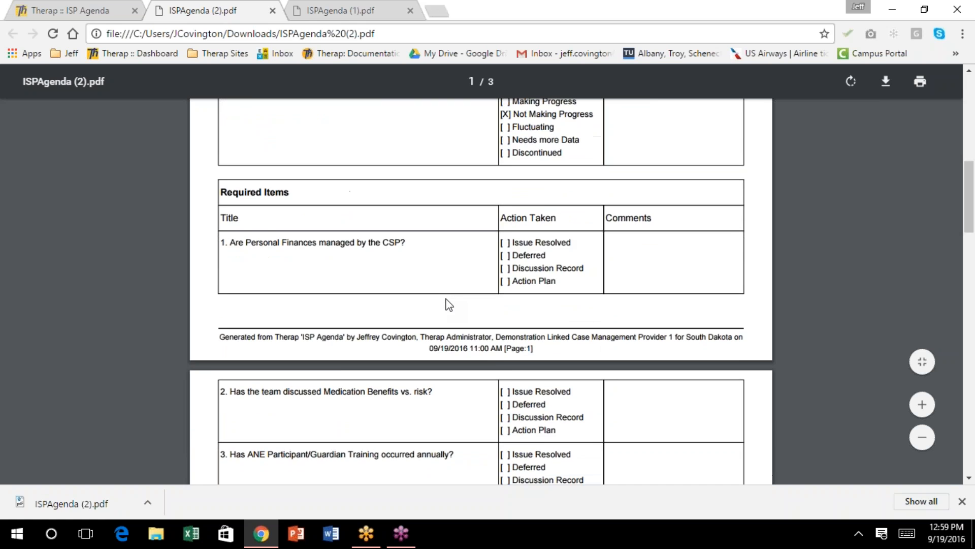
{"action": "scroll", "coordinate": [450, 305], "scroll_direction": "down", "scroll_amount": 2}
{"action": "scroll", "coordinate": [449, 305], "scroll_direction": "down", "scroll_amount": 2}
{"action": "scroll", "coordinate": [449, 305], "scroll_direction": "down", "scroll_amount": 2}
{"action": "scroll", "coordinate": [447, 303], "scroll_direction": "down", "scroll_amount": 1}
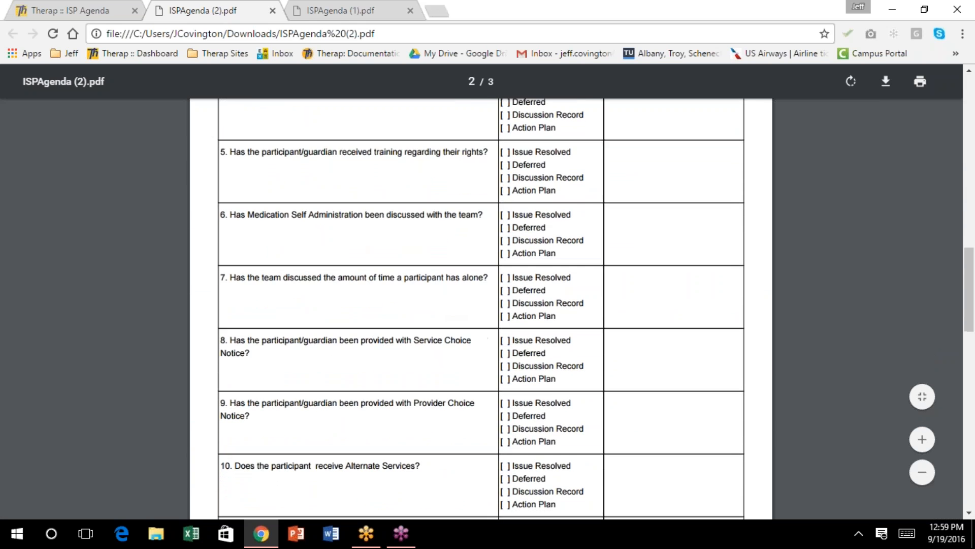
{"action": "scroll", "coordinate": [449, 305], "scroll_direction": "down", "scroll_amount": 3}
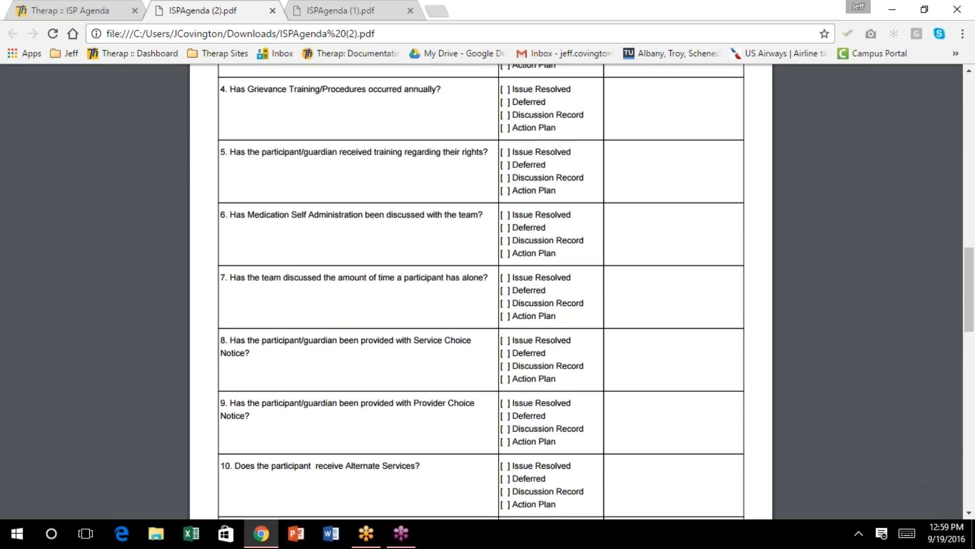
{"action": "scroll", "coordinate": [449, 305], "scroll_direction": "down", "scroll_amount": 2}
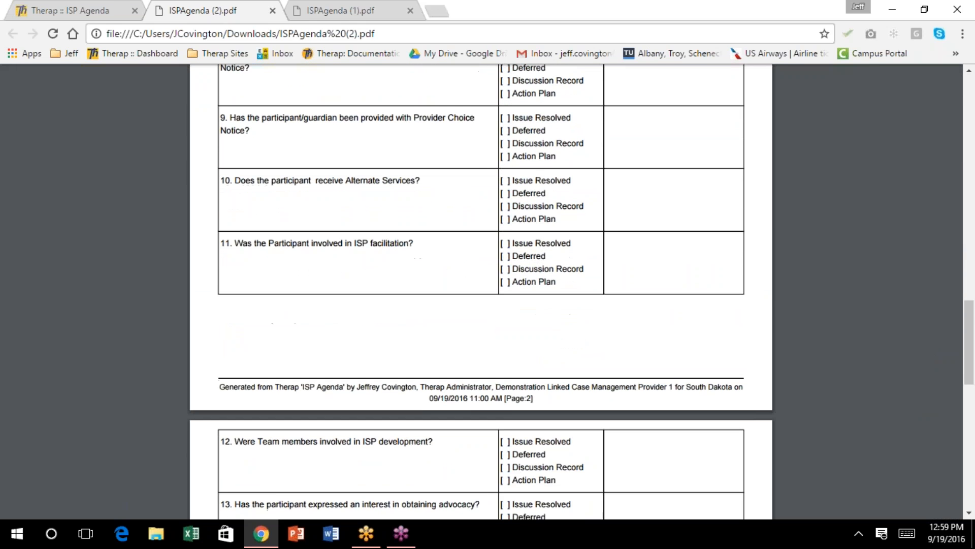
{"action": "scroll", "coordinate": [383, 323], "scroll_direction": "down", "scroll_amount": 5}
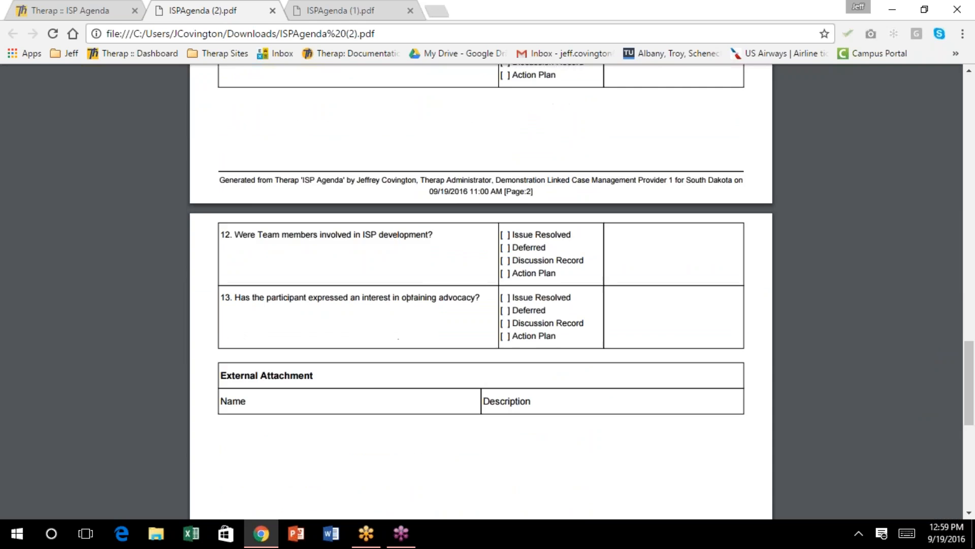
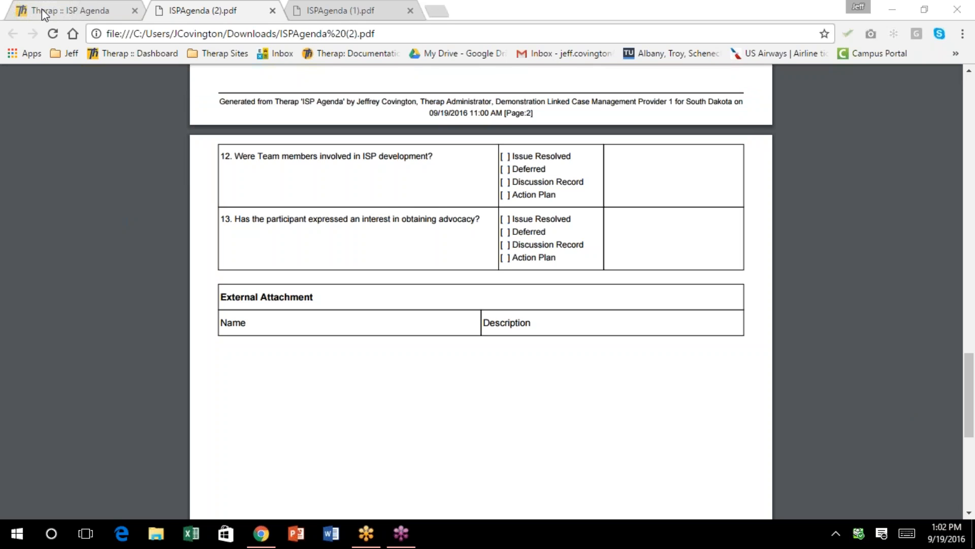
Close the downloaded ISPAgenda (2).pdf and ISPAgenda (1).pdf tabs to return to the ISP Agenda form
{"action": "left_click", "coordinate": [272, 11]}
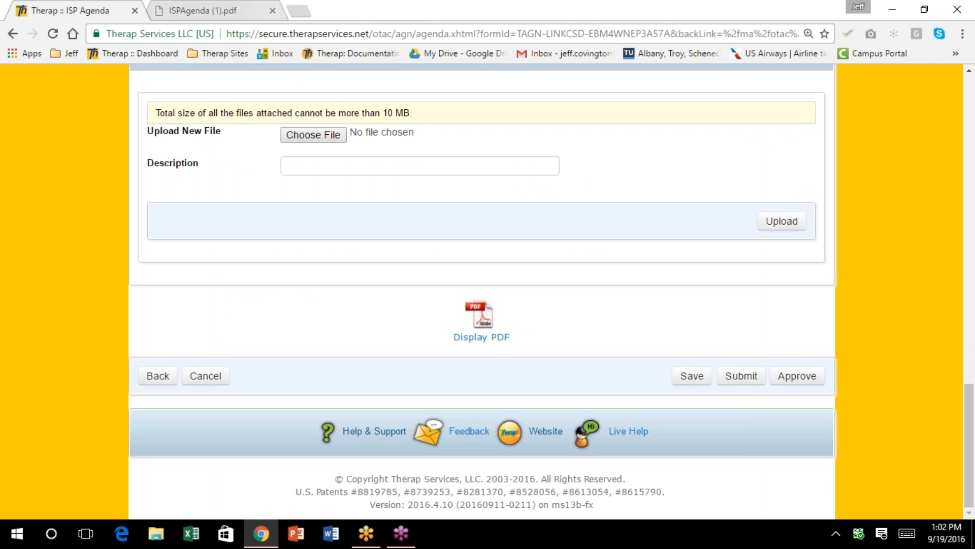
{"action": "left_click", "coordinate": [273, 10]}
{"action": "scroll", "coordinate": [355, 178], "scroll_direction": "up", "scroll_amount": 4}
{"action": "scroll", "coordinate": [351, 176], "scroll_direction": "up", "scroll_amount": 5}
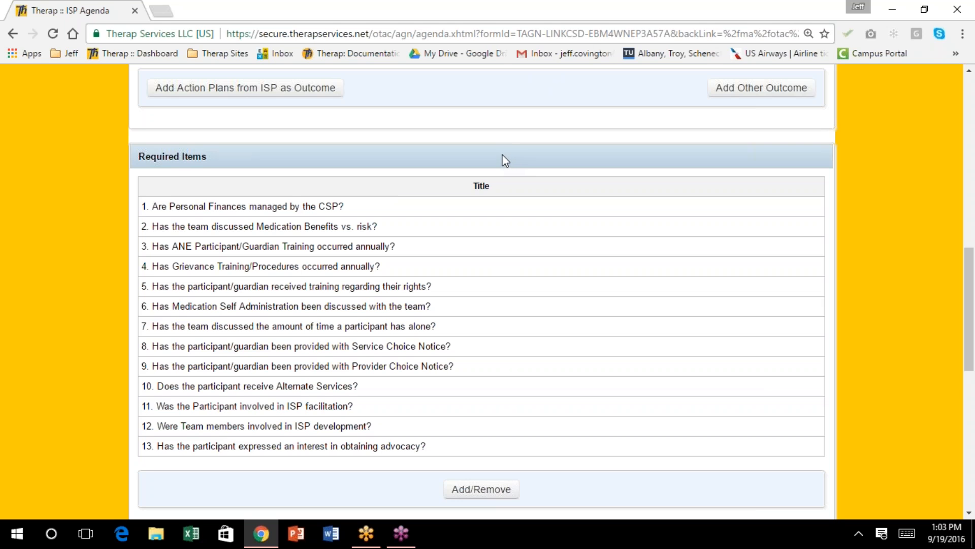
{"action": "scroll", "coordinate": [502, 155], "scroll_direction": "down", "scroll_amount": 1}
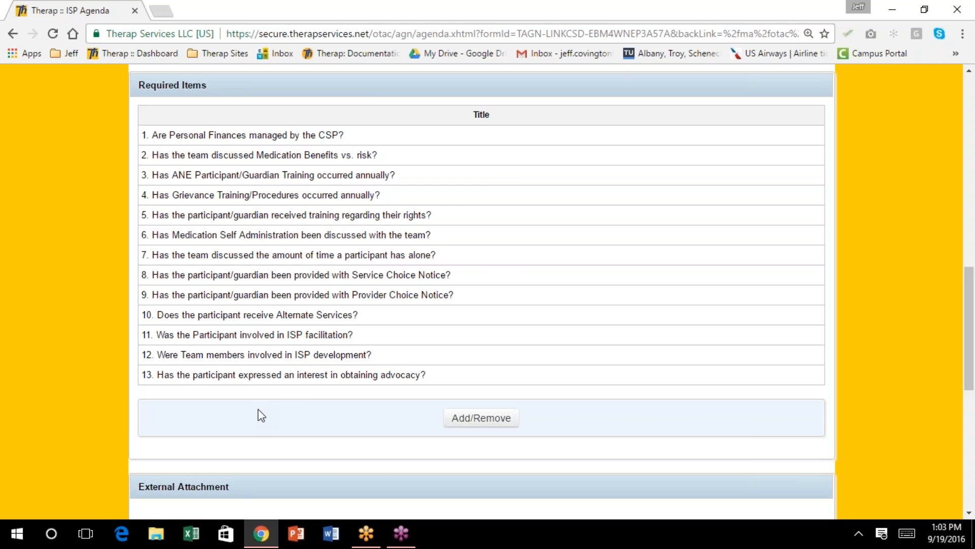
{"action": "scroll", "coordinate": [258, 411], "scroll_direction": "down", "scroll_amount": 5}
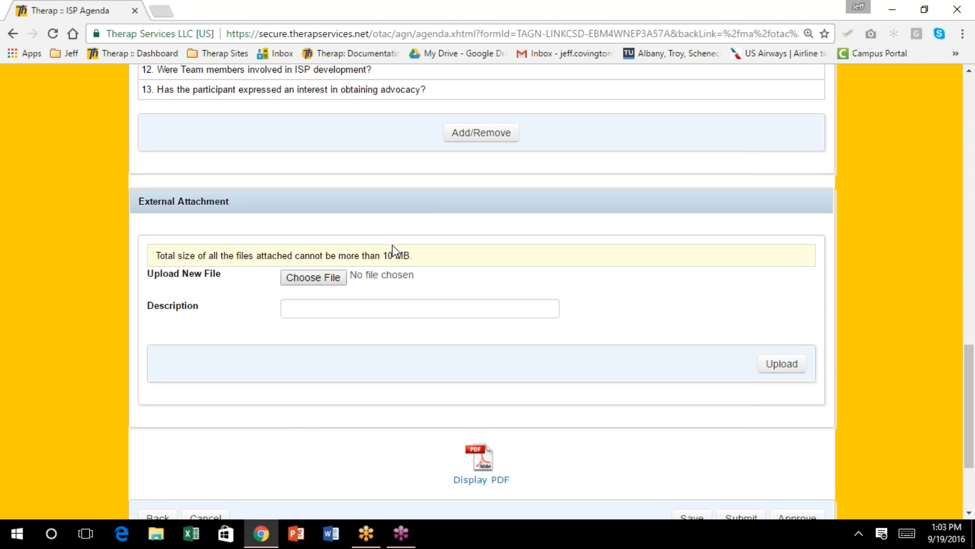
{"action": "scroll", "coordinate": [399, 264], "scroll_direction": "down", "scroll_amount": 3}
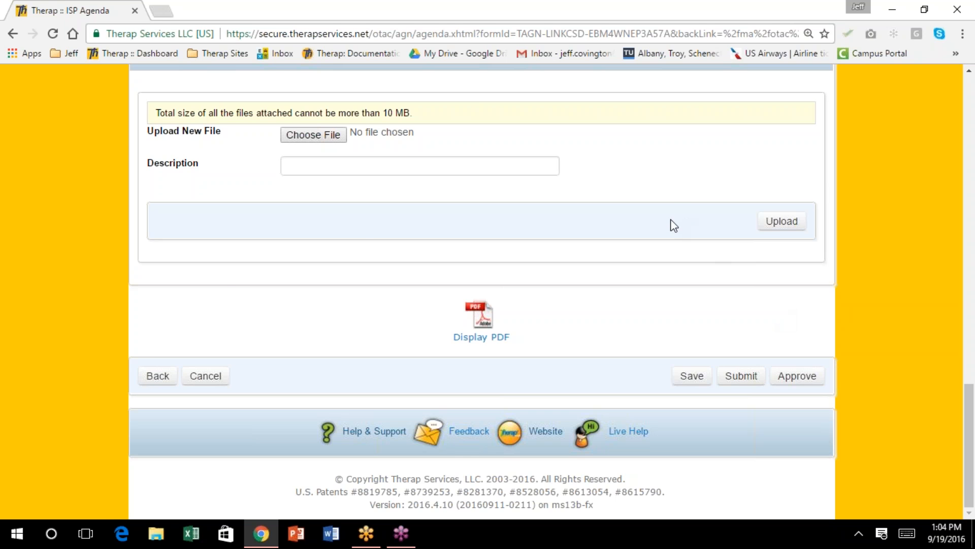
{"action": "scroll", "coordinate": [649, 256], "scroll_direction": "up", "scroll_amount": 2}
{"action": "scroll", "coordinate": [649, 255], "scroll_direction": "up", "scroll_amount": 12}
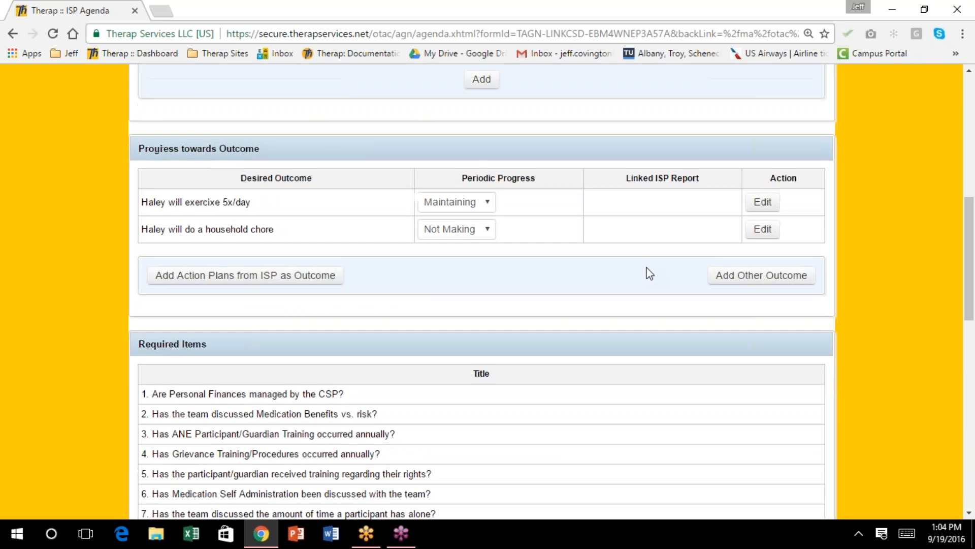
{"action": "scroll", "coordinate": [649, 273], "scroll_direction": "down", "scroll_amount": 14}
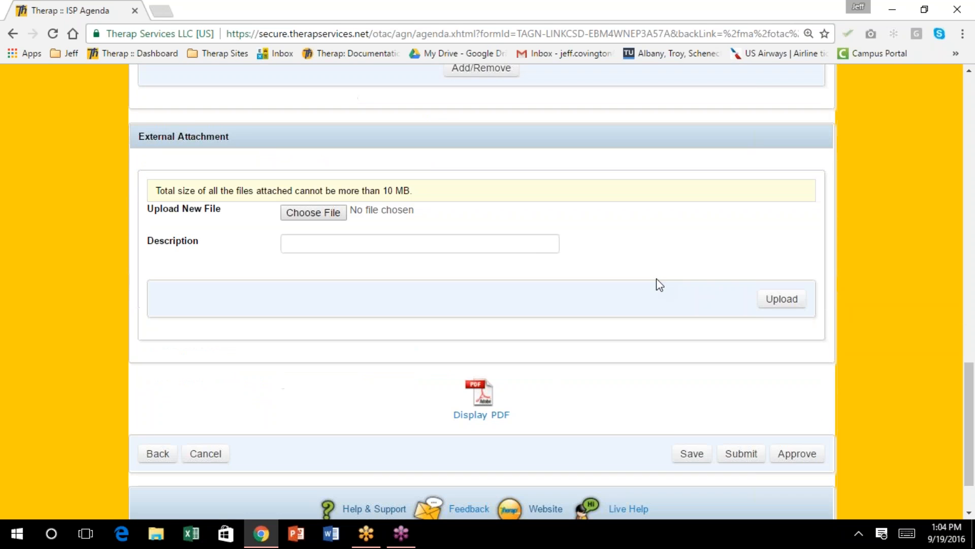
Approve the new ISP Agenda, then open the 08/01/2016 agenda from the individual's agenda list
{"action": "left_click", "coordinate": [801, 450]}
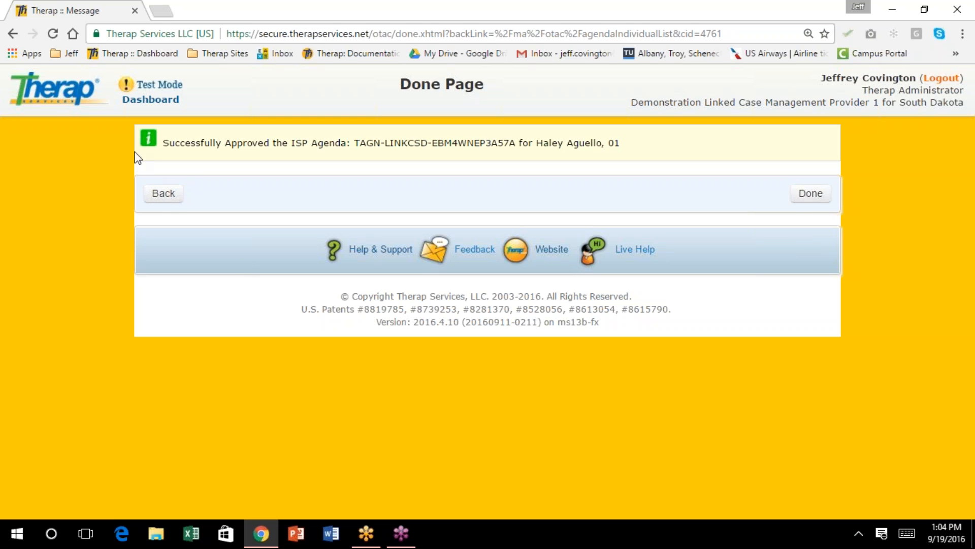
{"action": "left_click", "coordinate": [164, 195]}
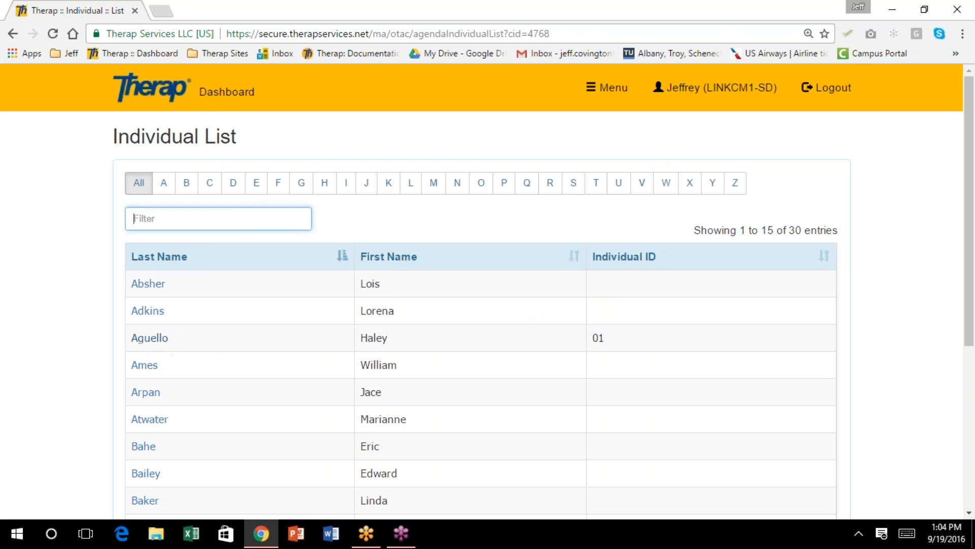
{"action": "left_click", "coordinate": [149, 340]}
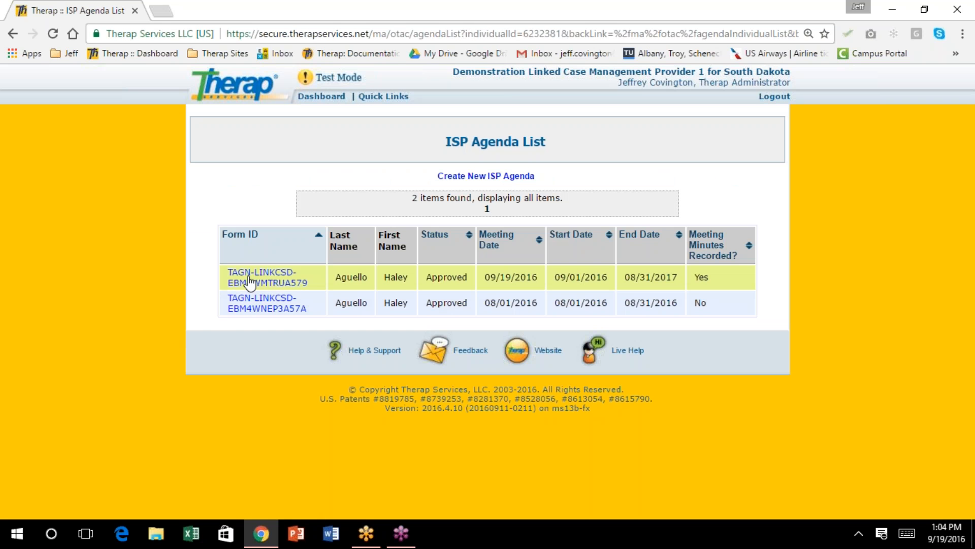
{"action": "left_click", "coordinate": [258, 307]}
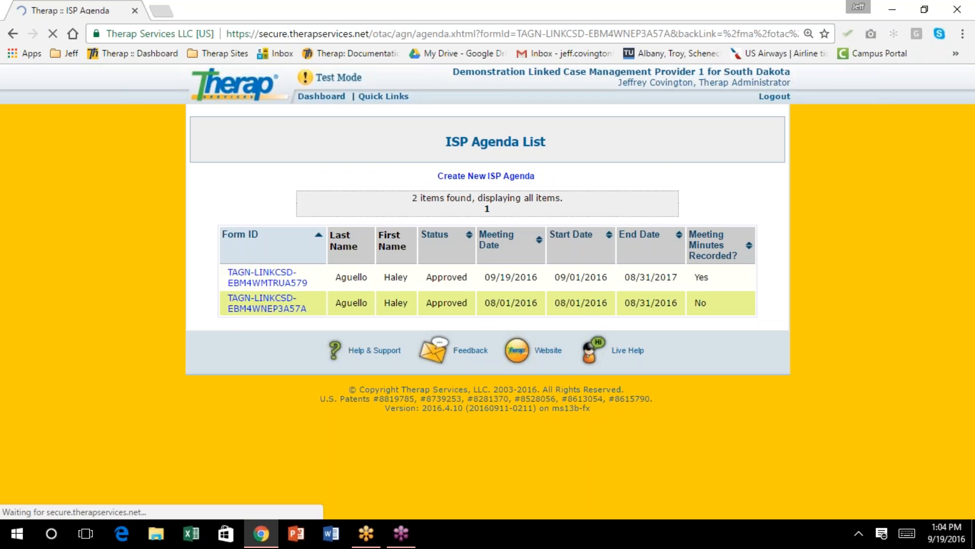
{"action": "scroll", "coordinate": [542, 307], "scroll_direction": "down", "scroll_amount": 5}
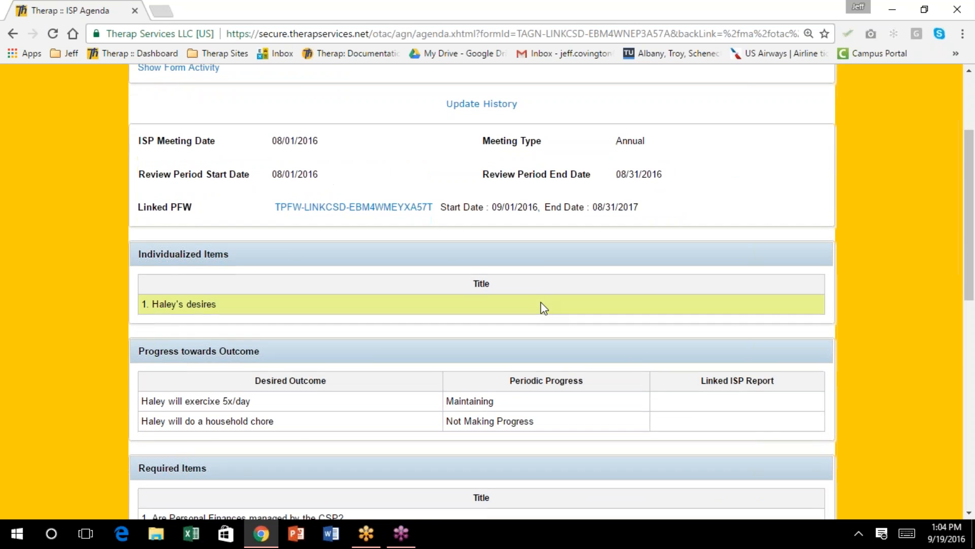
{"action": "scroll", "coordinate": [544, 308], "scroll_direction": "down", "scroll_amount": 5}
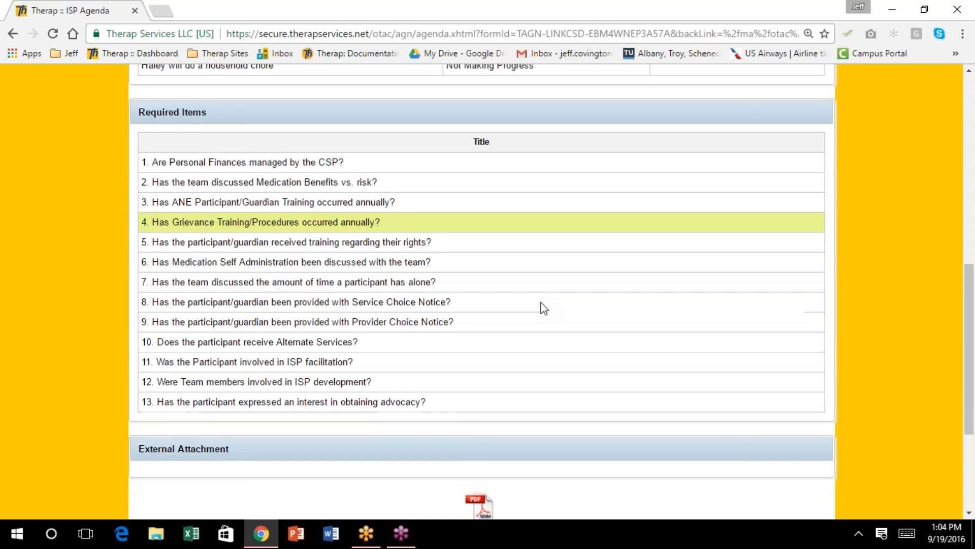
{"action": "scroll", "coordinate": [542, 307], "scroll_direction": "down", "scroll_amount": 2}
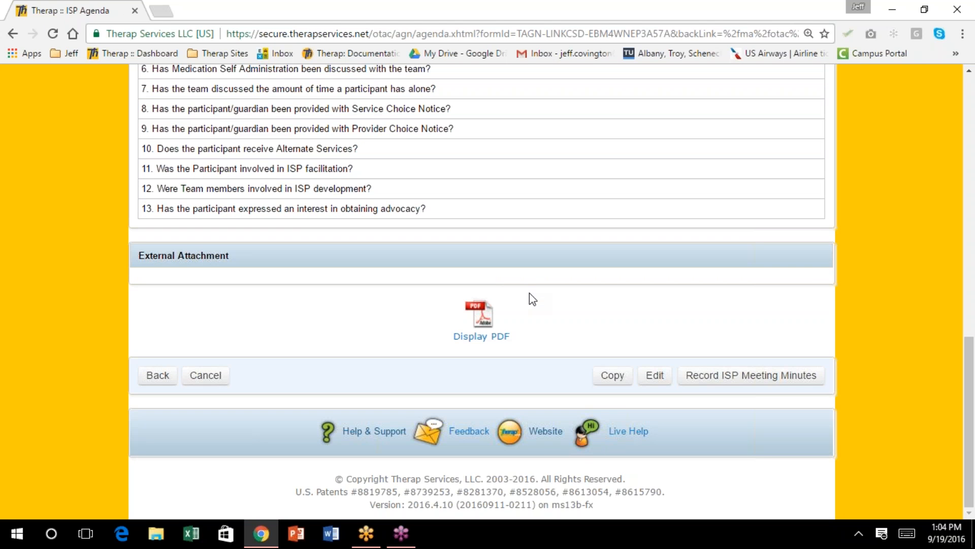
Edit the approved 08/01/2016 ISP Agenda and save it again with Update
{"action": "left_click", "coordinate": [654, 376]}
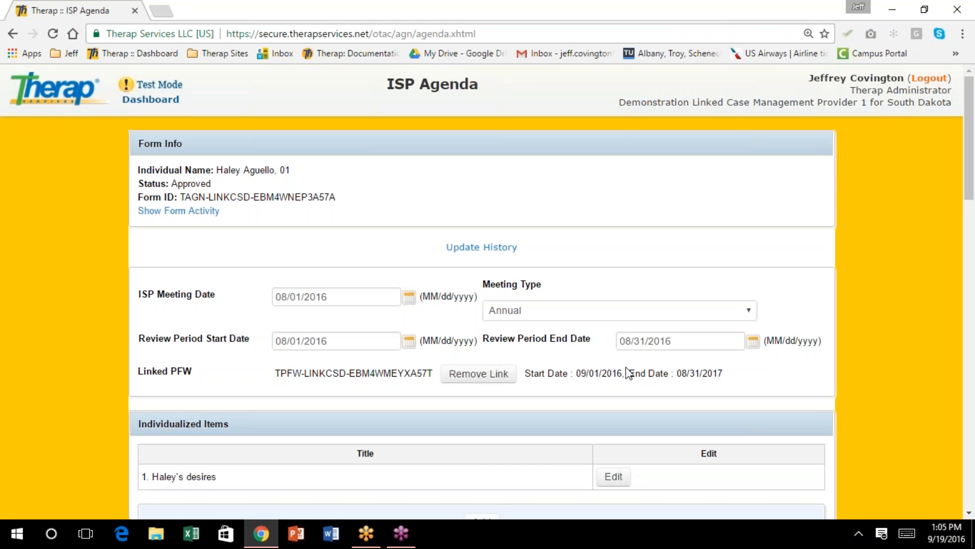
{"action": "scroll", "coordinate": [599, 358], "scroll_direction": "down", "scroll_amount": 1}
{"action": "scroll", "coordinate": [604, 365], "scroll_direction": "down", "scroll_amount": 3}
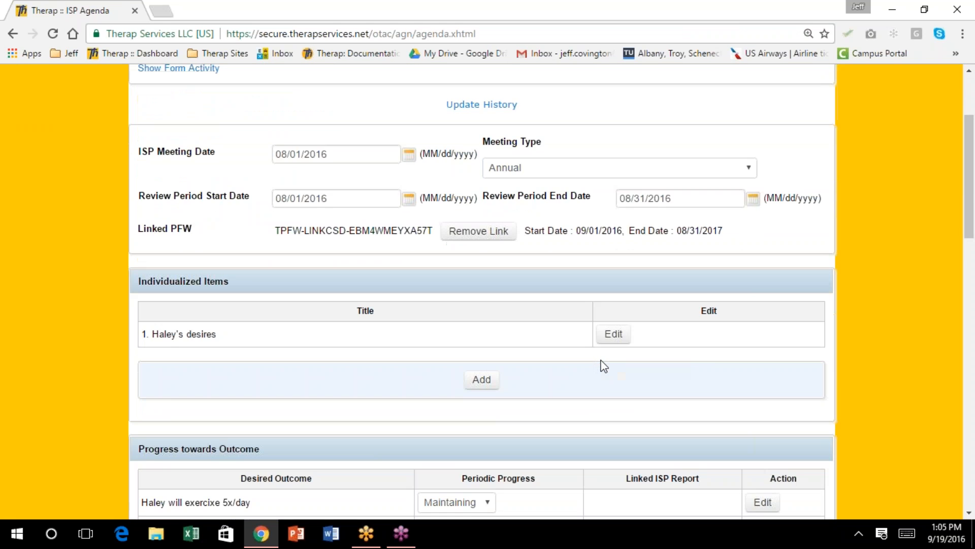
{"action": "scroll", "coordinate": [599, 363], "scroll_direction": "down", "scroll_amount": 1}
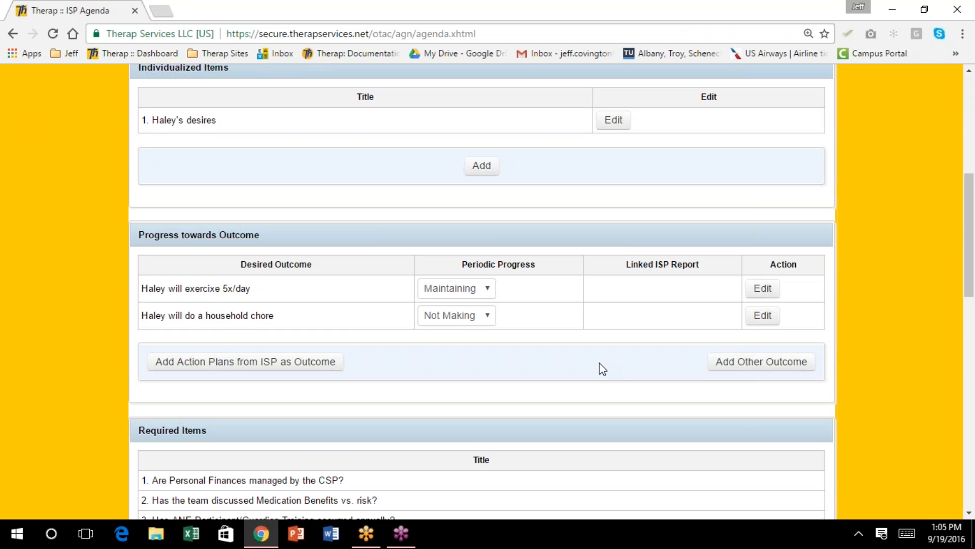
{"action": "scroll", "coordinate": [599, 362], "scroll_direction": "down", "scroll_amount": 2}
{"action": "scroll", "coordinate": [599, 363], "scroll_direction": "down", "scroll_amount": 7}
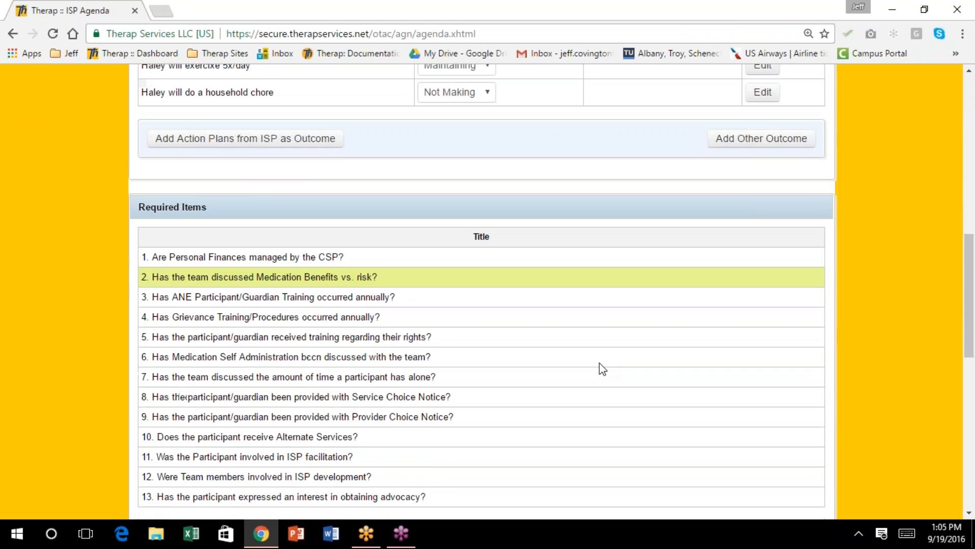
{"action": "scroll", "coordinate": [602, 367], "scroll_direction": "down", "scroll_amount": 4}
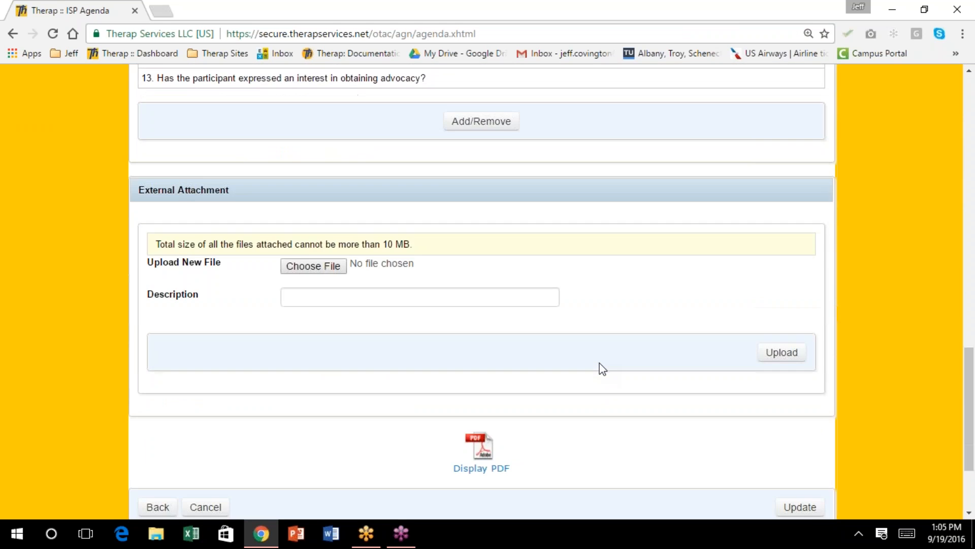
{"action": "scroll", "coordinate": [603, 368], "scroll_direction": "down", "scroll_amount": 3}
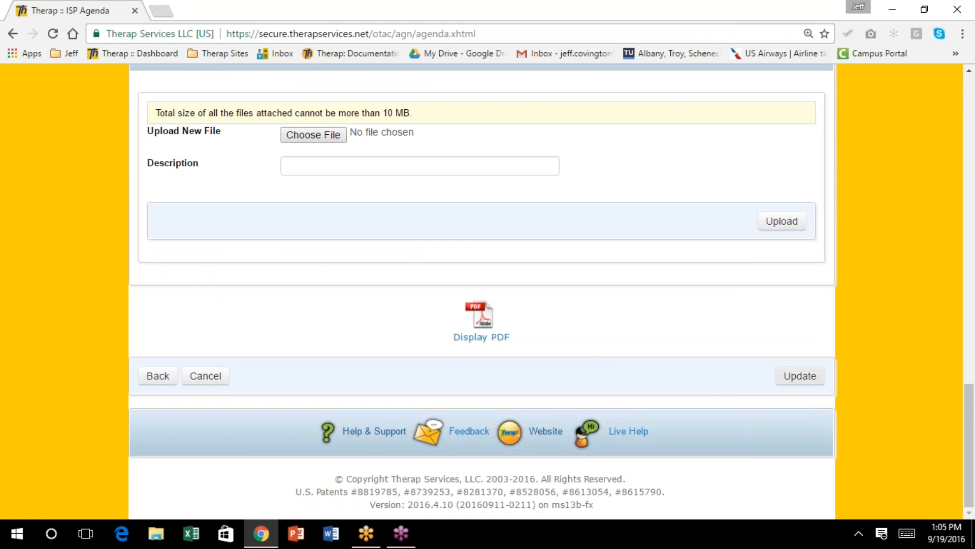
{"action": "left_click", "coordinate": [798, 378]}
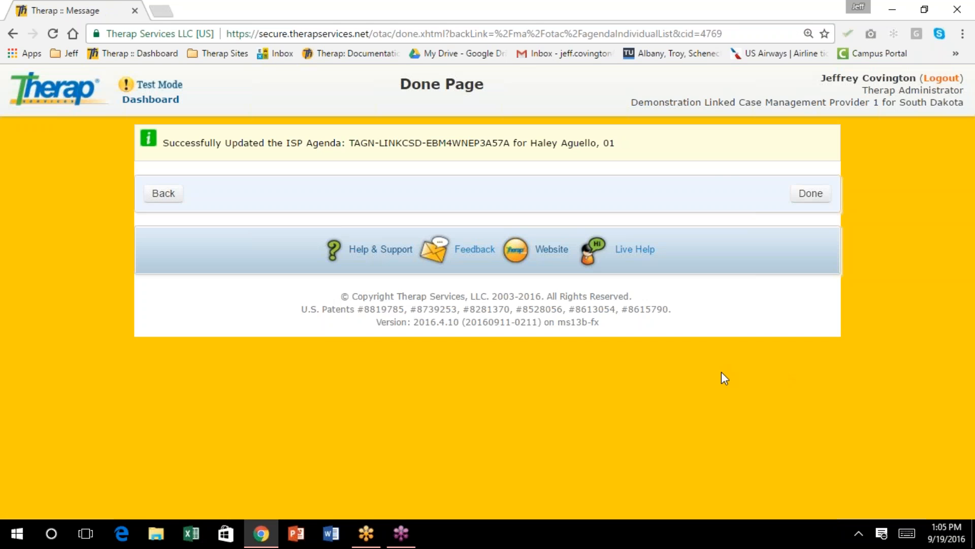
{"action": "left_click", "coordinate": [163, 194]}
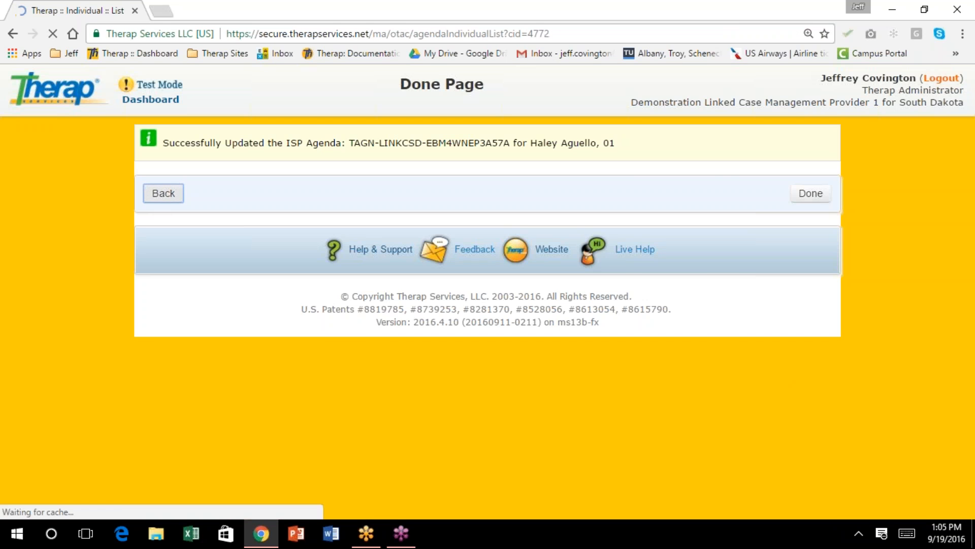
Reopen the 08/01/2016 agenda, review its 13 required items, and choose Record ISP Meeting Minutes
{"action": "scroll", "coordinate": [209, 441], "scroll_direction": "down", "scroll_amount": 4}
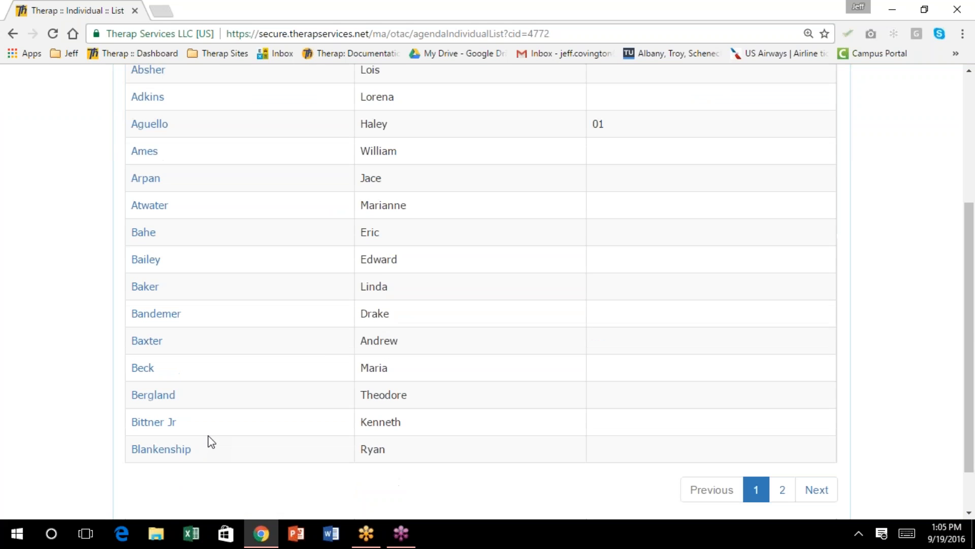
{"action": "left_click", "coordinate": [163, 123]}
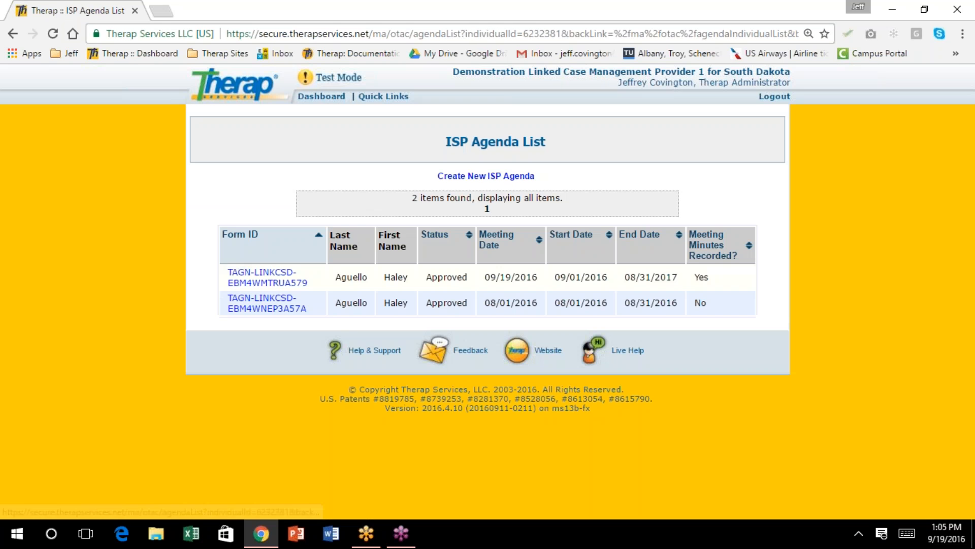
{"action": "left_click", "coordinate": [280, 308]}
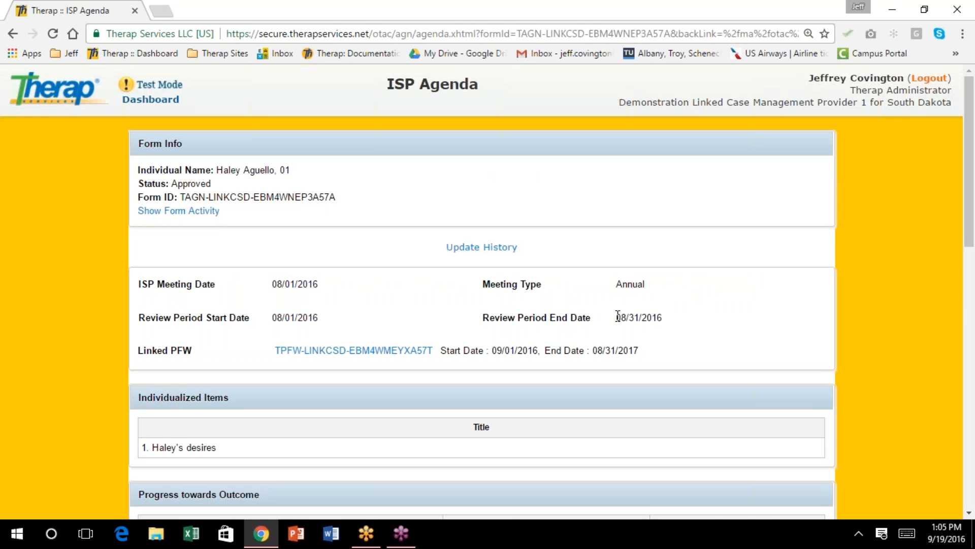
{"action": "scroll", "coordinate": [618, 316], "scroll_direction": "down", "scroll_amount": 4}
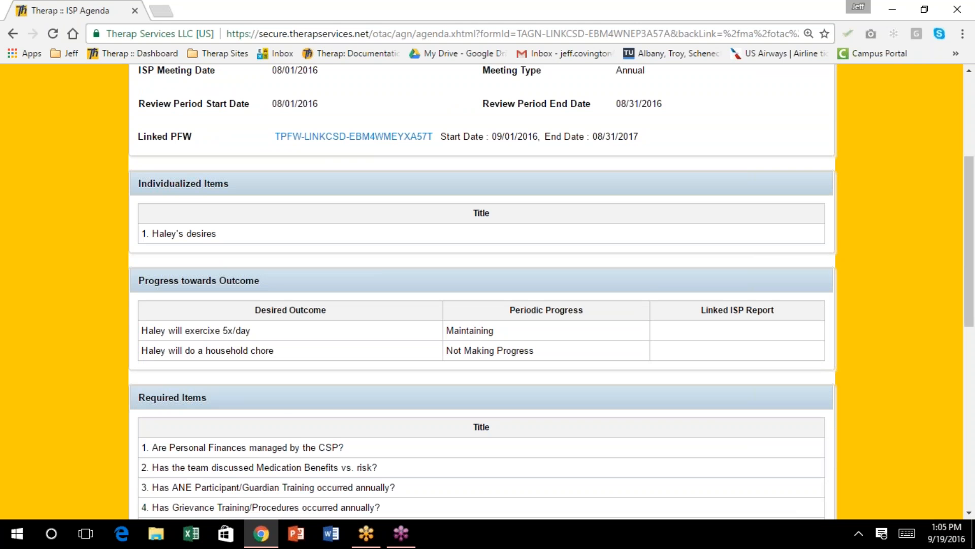
{"action": "scroll", "coordinate": [595, 308], "scroll_direction": "down", "scroll_amount": 5}
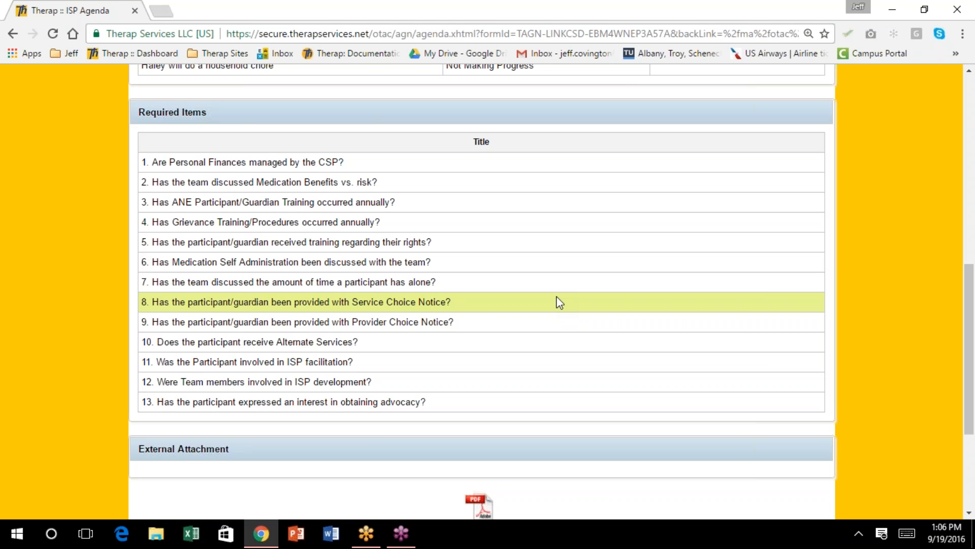
{"action": "scroll", "coordinate": [234, 316], "scroll_direction": "down", "scroll_amount": 4}
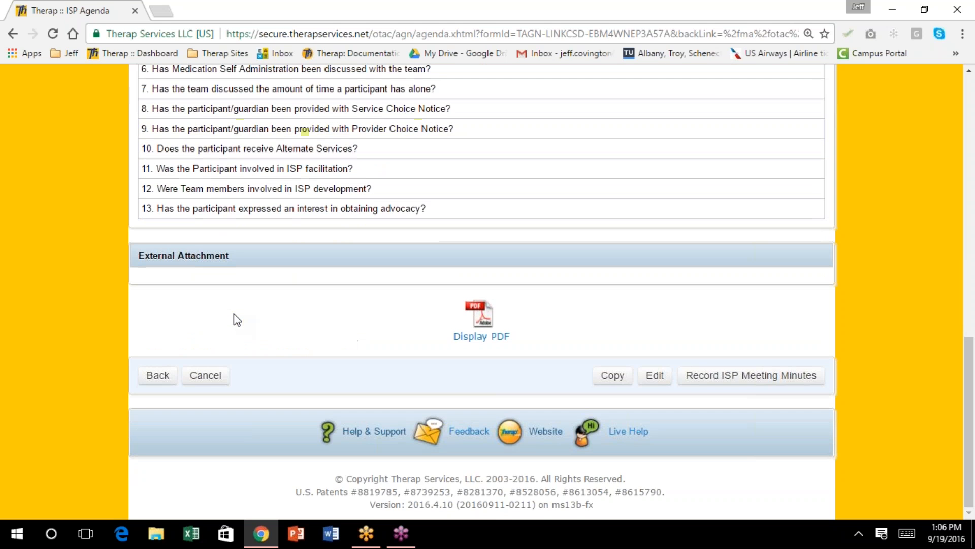
{"action": "left_click", "coordinate": [764, 383]}
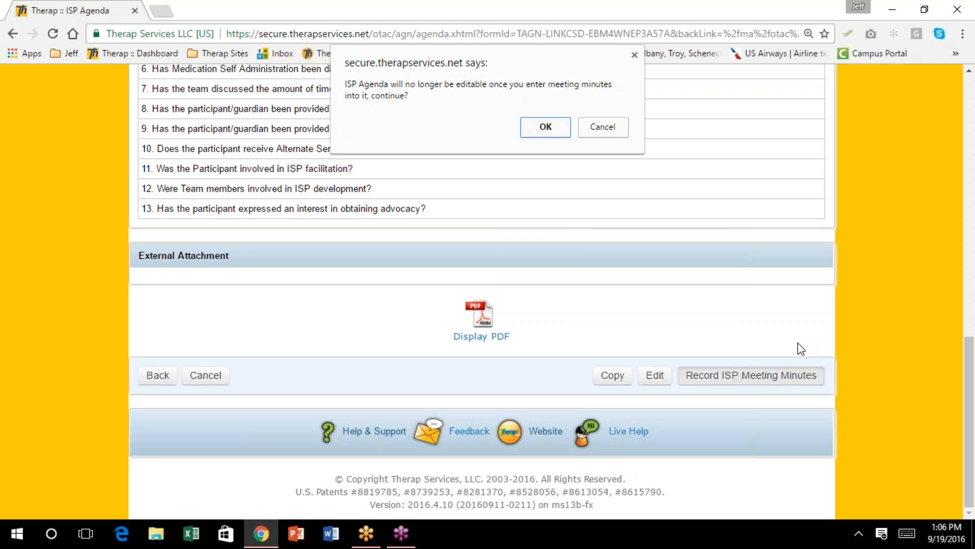
Confirm that the agenda will no longer be editable once meeting minutes are recorded
{"action": "left_click", "coordinate": [546, 128]}
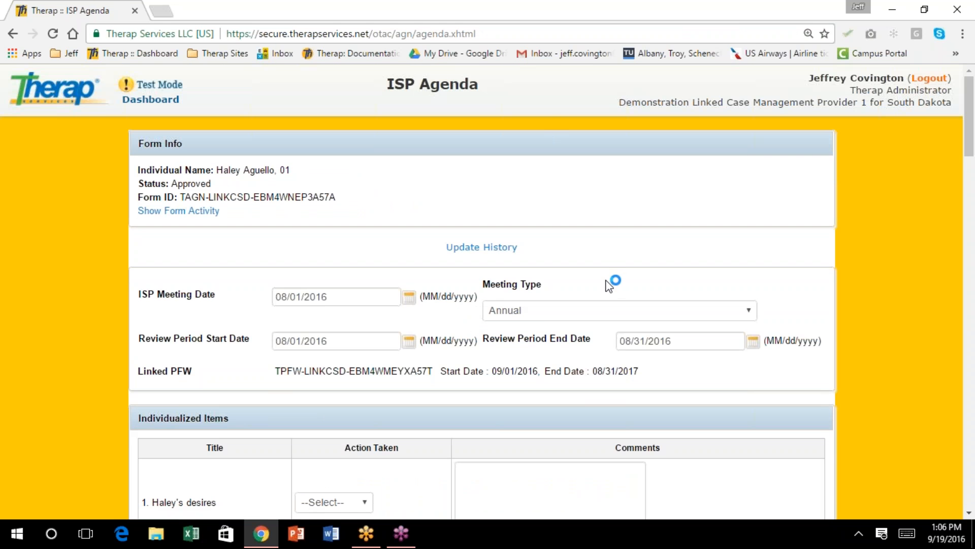
Set the desires item's Action Taken to Discussion Record
{"action": "scroll", "coordinate": [605, 279], "scroll_direction": "down", "scroll_amount": 1}
{"action": "scroll", "coordinate": [605, 279], "scroll_direction": "down", "scroll_amount": 3}
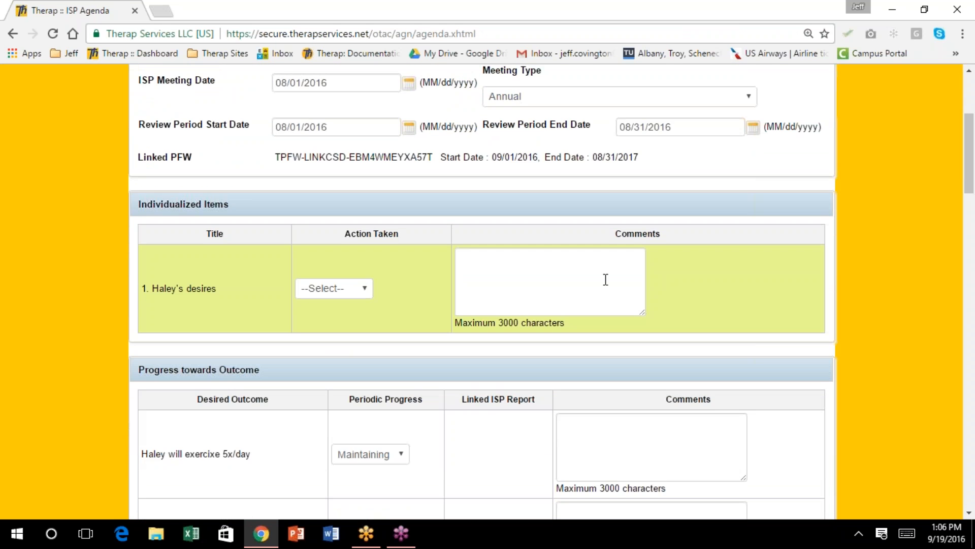
{"action": "scroll", "coordinate": [605, 279], "scroll_direction": "down", "scroll_amount": 3}
{"action": "scroll", "coordinate": [655, 294], "scroll_direction": "down", "scroll_amount": 2}
{"action": "scroll", "coordinate": [654, 294], "scroll_direction": "down", "scroll_amount": 2}
{"action": "scroll", "coordinate": [654, 294], "scroll_direction": "up", "scroll_amount": 3}
{"action": "left_click", "coordinate": [362, 146]}
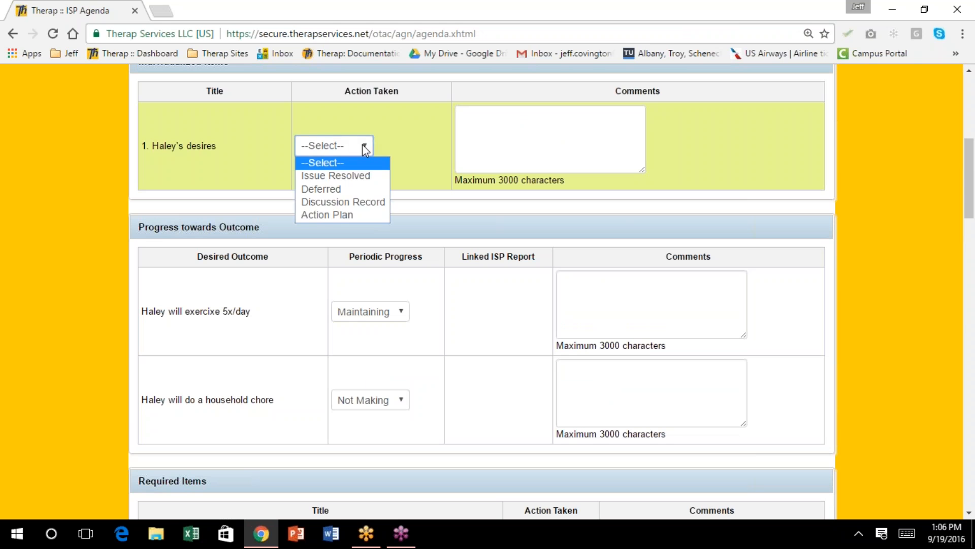
{"action": "left_click", "coordinate": [373, 202]}
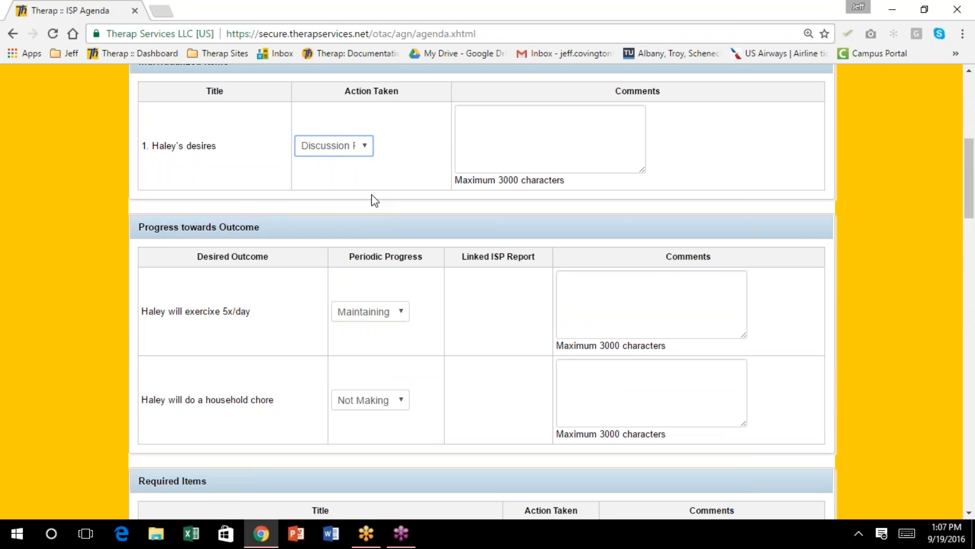
Comment on the exercise outcome that the individual is maintaining exercising to times a day
{"action": "scroll", "coordinate": [512, 127], "scroll_direction": "down", "scroll_amount": 3}
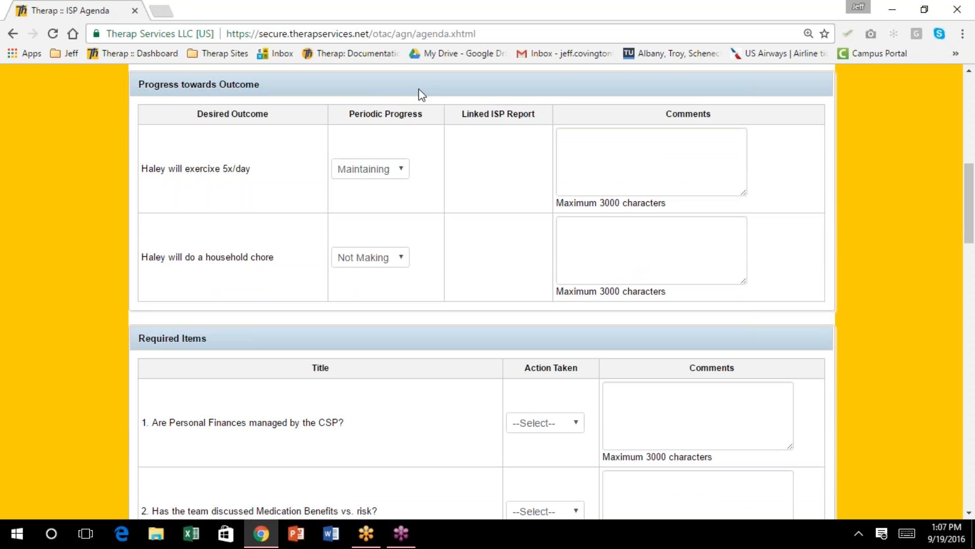
{"action": "left_click", "coordinate": [595, 144]}
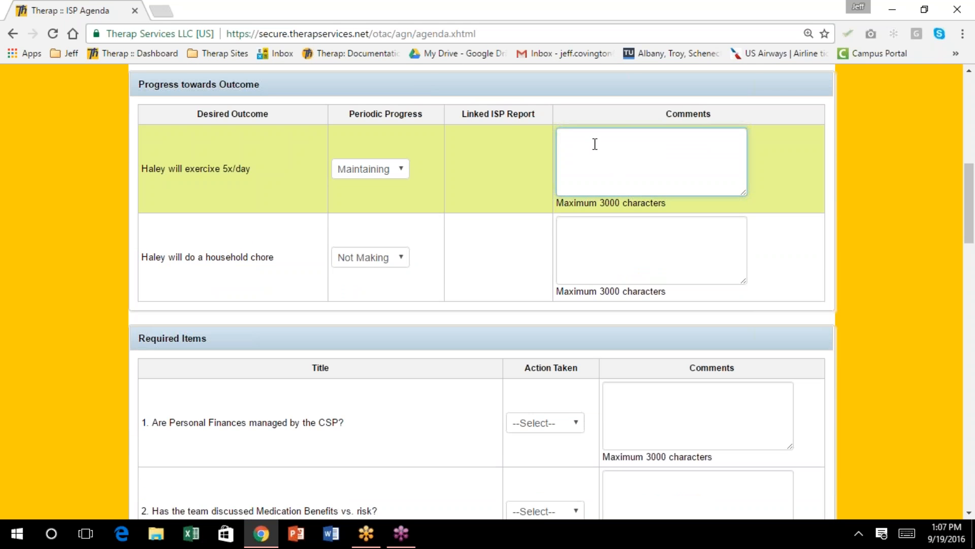
{"action": "type", "text": "Haley is maintaining ex"}
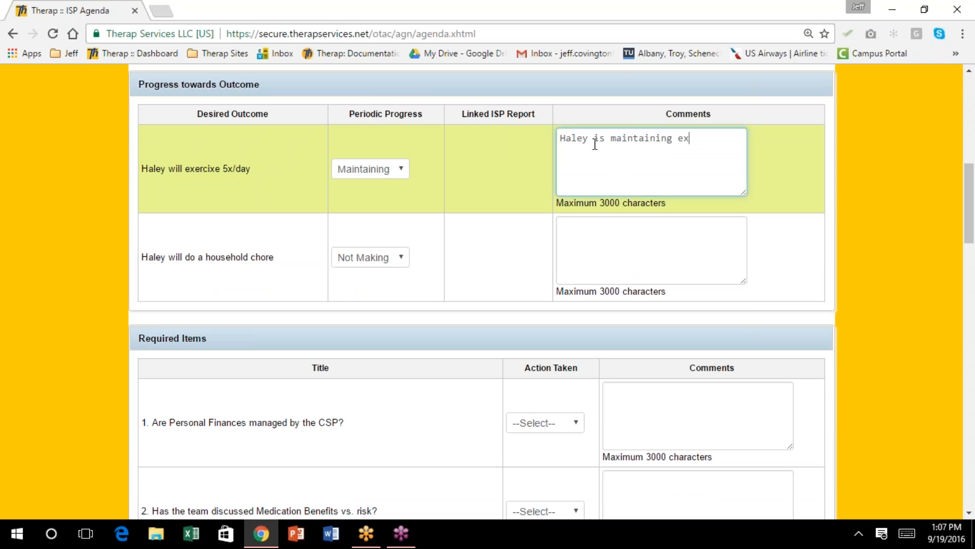
{"action": "type", "text": "ercisng"}
{"action": "key", "text": "BackSpace"}
{"action": "key", "text": "BackSpace"}
{"action": "key", "text": "BackSpace"}
{"action": "type", "text": "ing to times a day"}
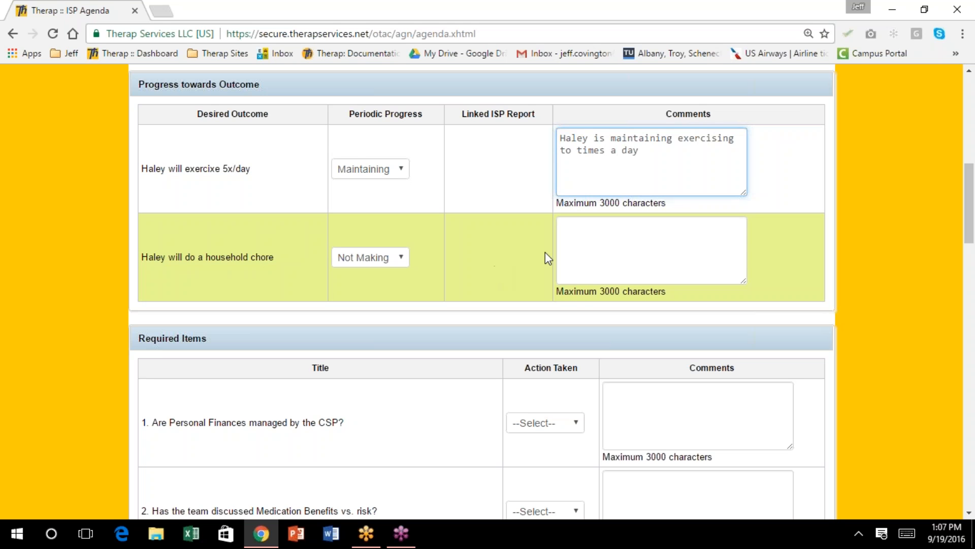
Comment on the household chore outcome that she doesn't like doing chores and thinks staff should
{"action": "left_click", "coordinate": [572, 231]}
{"action": "type", "text": "Haley doens"}
{"action": "type", "text": "'t"}
{"action": "key", "text": "BackSpace"}
{"action": "key", "text": "BackSpace"}
{"action": "key", "text": "BackSpace"}
{"action": "key", "text": "BackSpace"}
{"action": "key", "text": "BackSpace"}
{"action": "key", "text": "BackSpace"}
{"action": "key", "text": "BackSpace"}
{"action": "type", "text": "oesn't like doig"}
{"action": "key", "text": "BackSpace"}
{"action": "key", "text": "BackSpace"}
{"action": "type", "text": "n"}
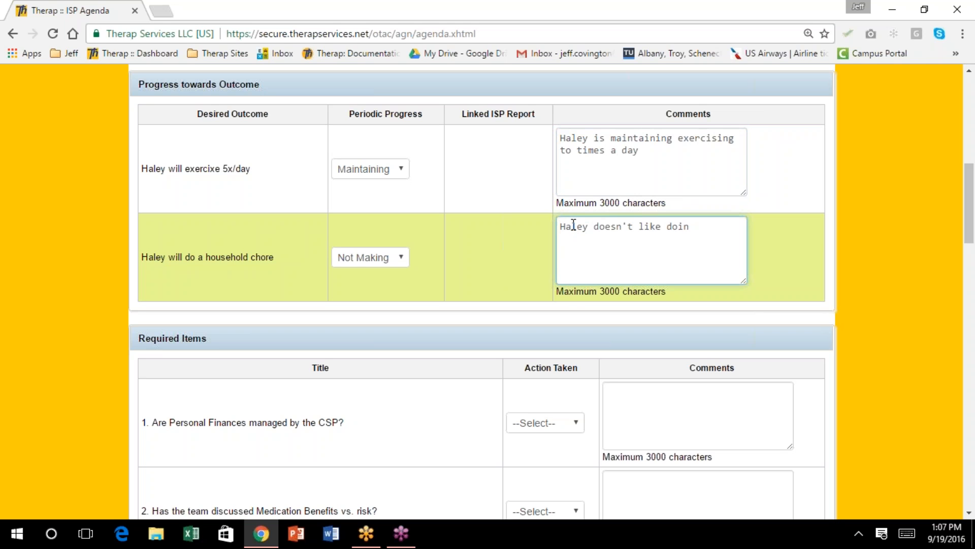
{"action": "type", "text": "g chores. She thinks that sta"}
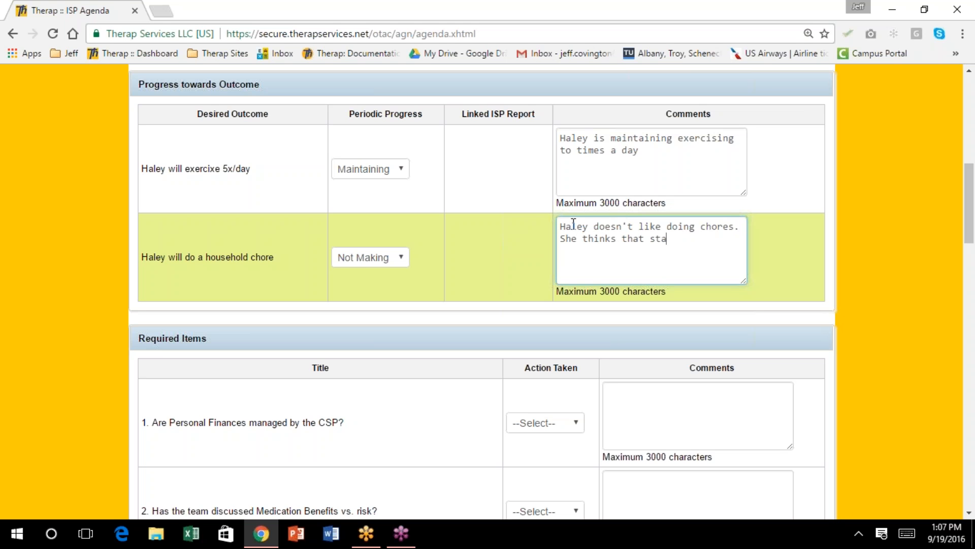
{"action": "type", "text": "ff should do them."}
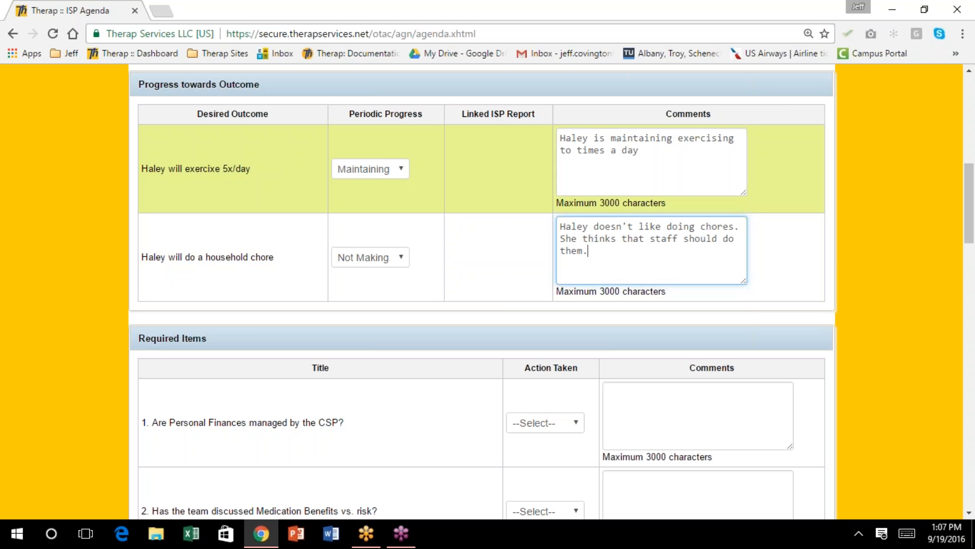
{"action": "scroll", "coordinate": [649, 252], "scroll_direction": "down", "scroll_amount": 3}
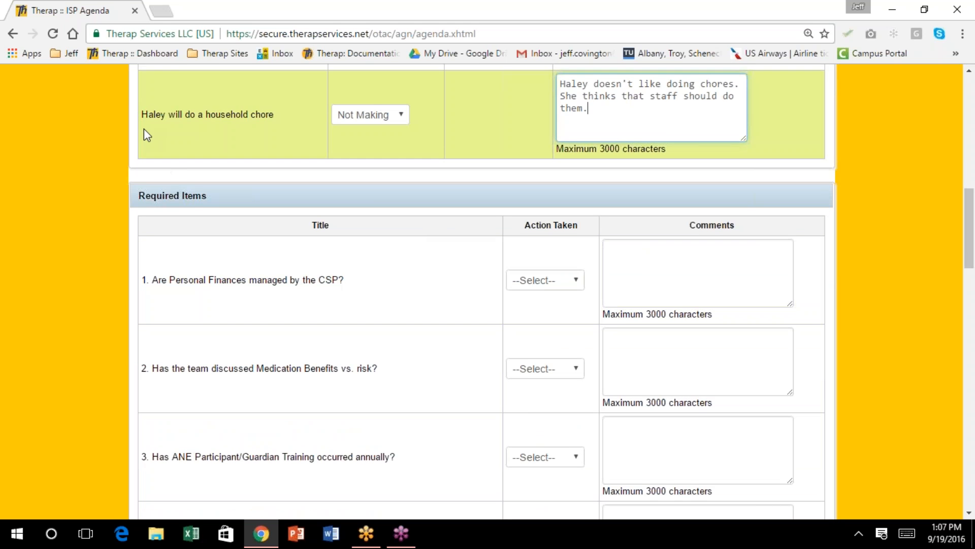
Set the personal finances item's Action Taken to Discussion Record, replacing an initial Issue Resolved choice
{"action": "scroll", "coordinate": [212, 199], "scroll_direction": "down", "scroll_amount": 1}
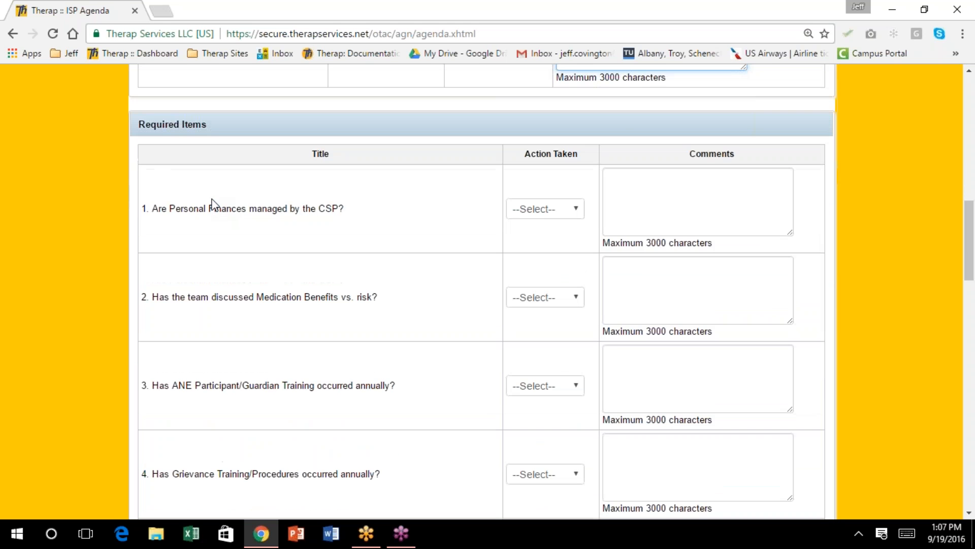
{"action": "scroll", "coordinate": [212, 203], "scroll_direction": "down", "scroll_amount": 1}
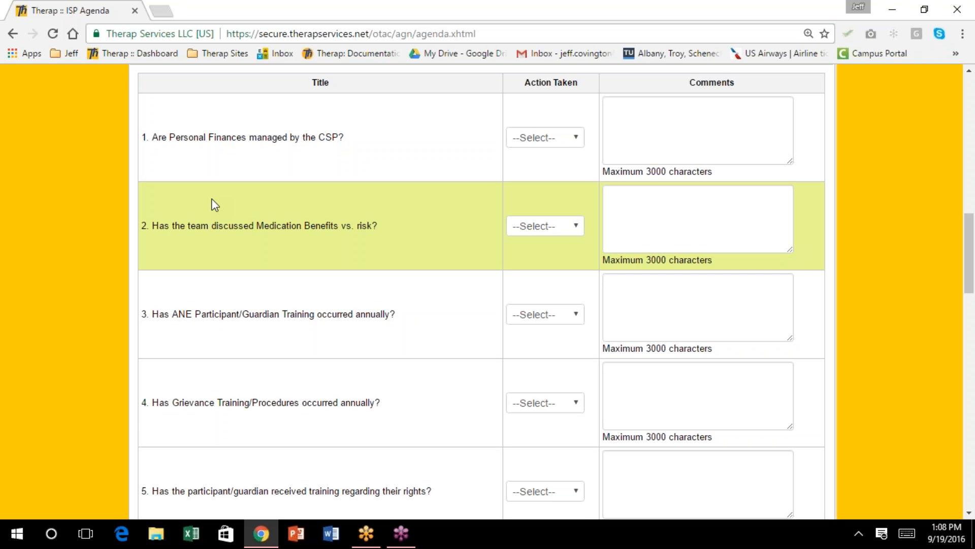
{"action": "scroll", "coordinate": [211, 219], "scroll_direction": "up", "scroll_amount": 2}
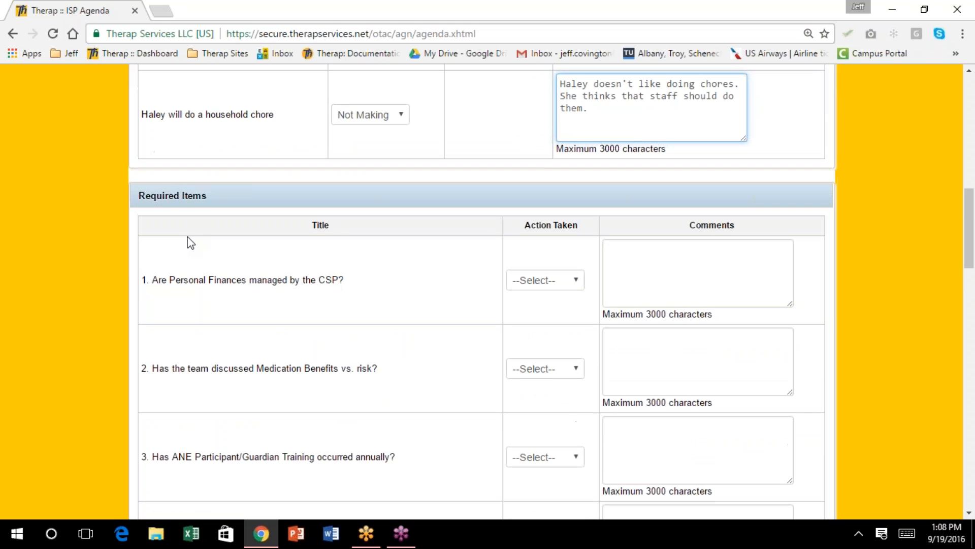
{"action": "scroll", "coordinate": [188, 240], "scroll_direction": "down", "scroll_amount": 1}
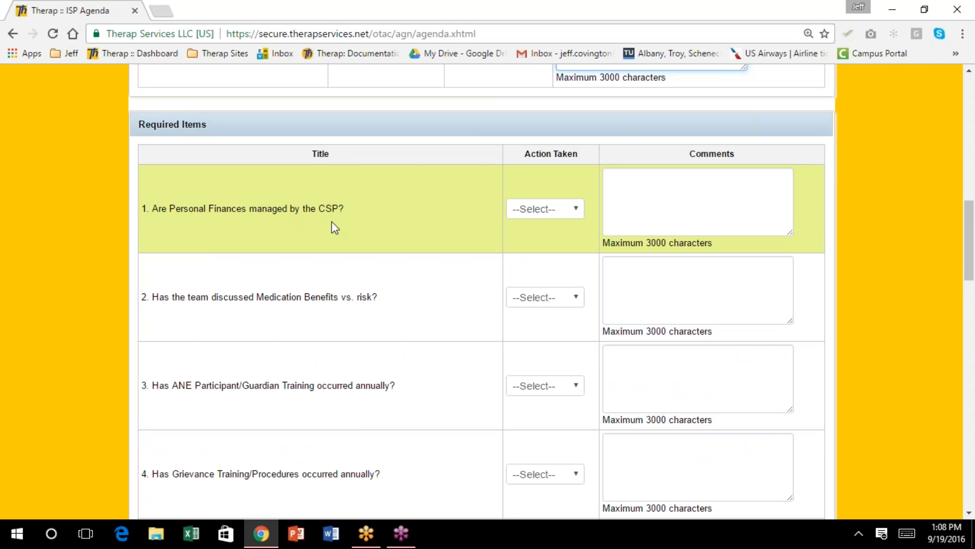
{"action": "left_click", "coordinate": [576, 209]}
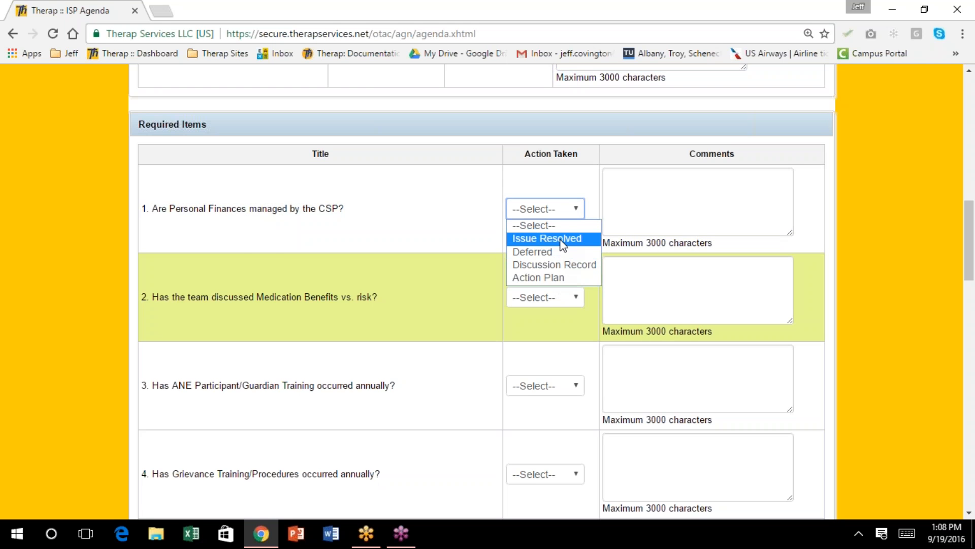
{"action": "left_click", "coordinate": [585, 183]}
{"action": "left_click", "coordinate": [579, 209]}
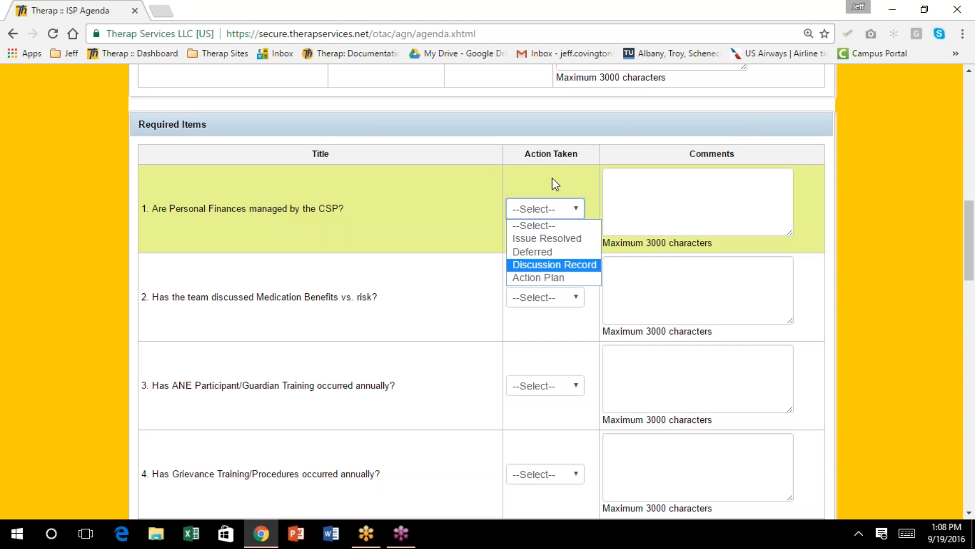
{"action": "left_click", "coordinate": [571, 179]}
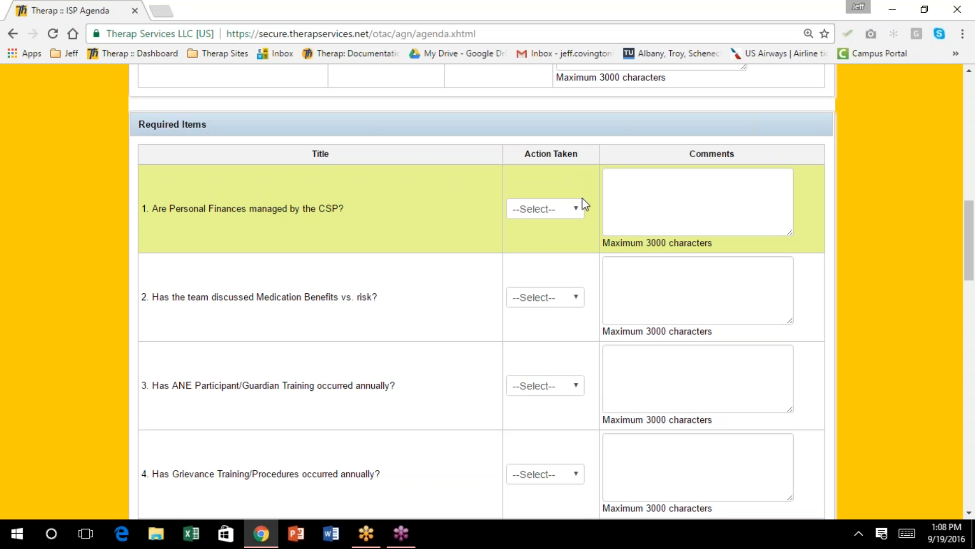
{"action": "left_click", "coordinate": [578, 210]}
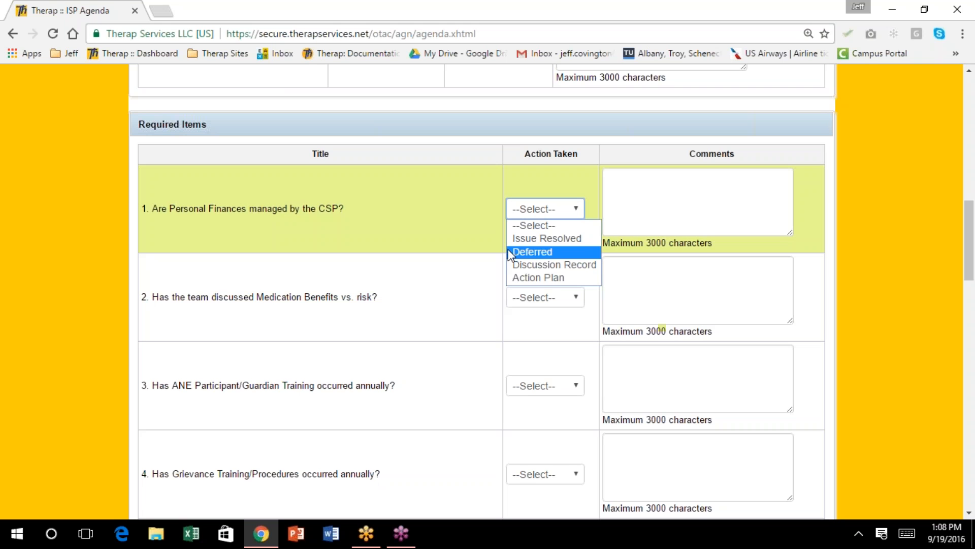
{"action": "left_click", "coordinate": [568, 239]}
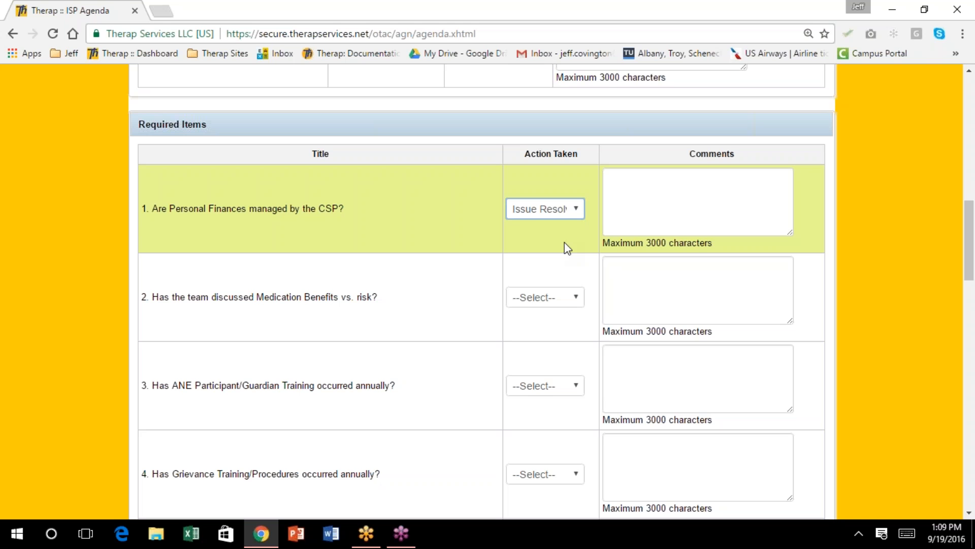
{"action": "left_click", "coordinate": [581, 212]}
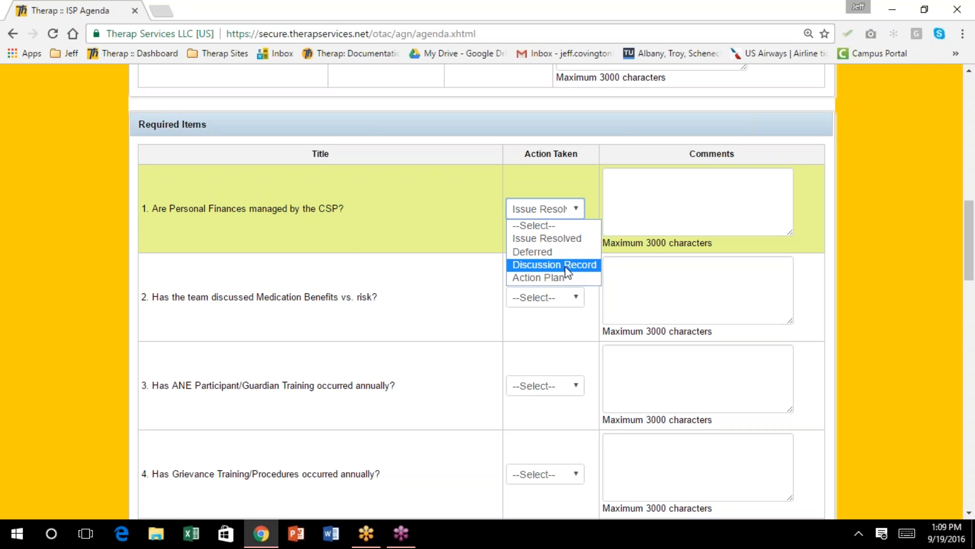
{"action": "left_click", "coordinate": [322, 214]}
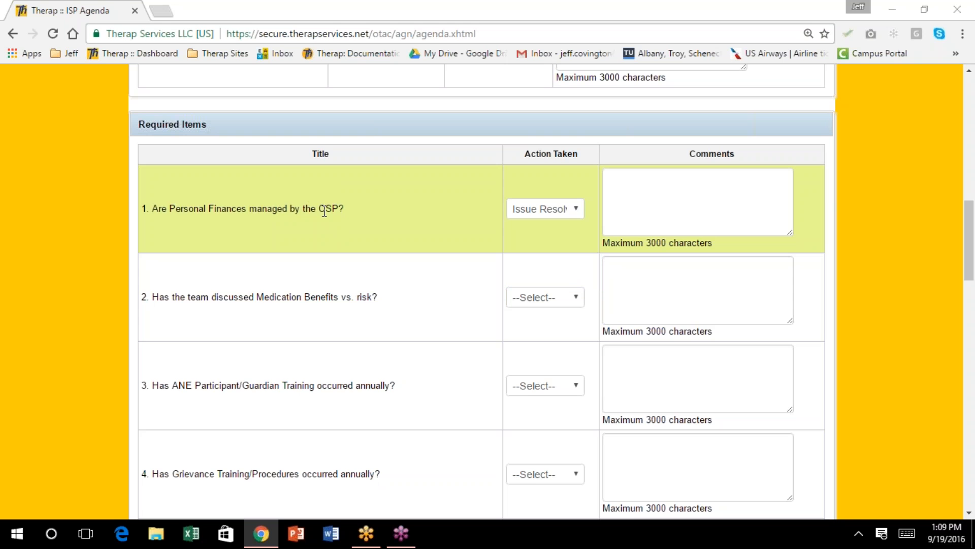
{"action": "left_click", "coordinate": [578, 209]}
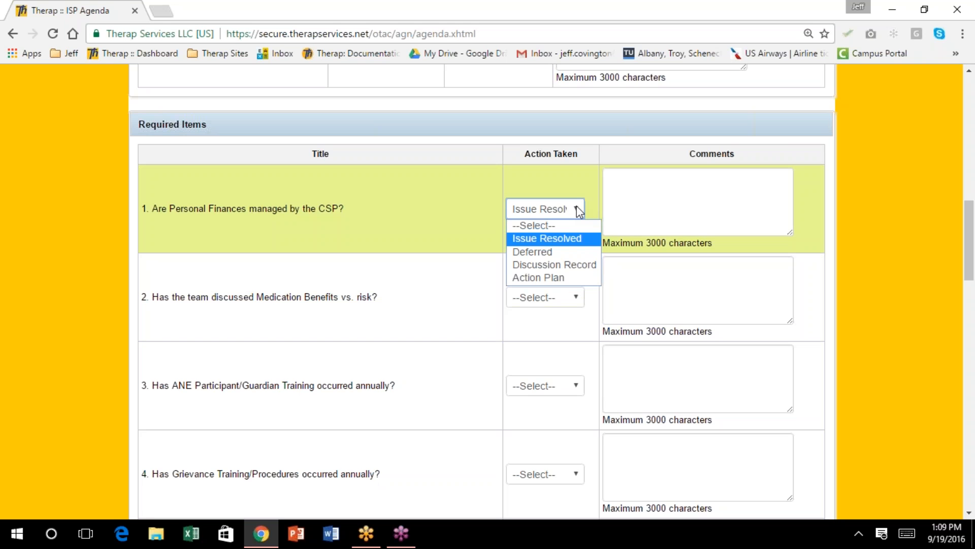
{"action": "left_click", "coordinate": [578, 265]}
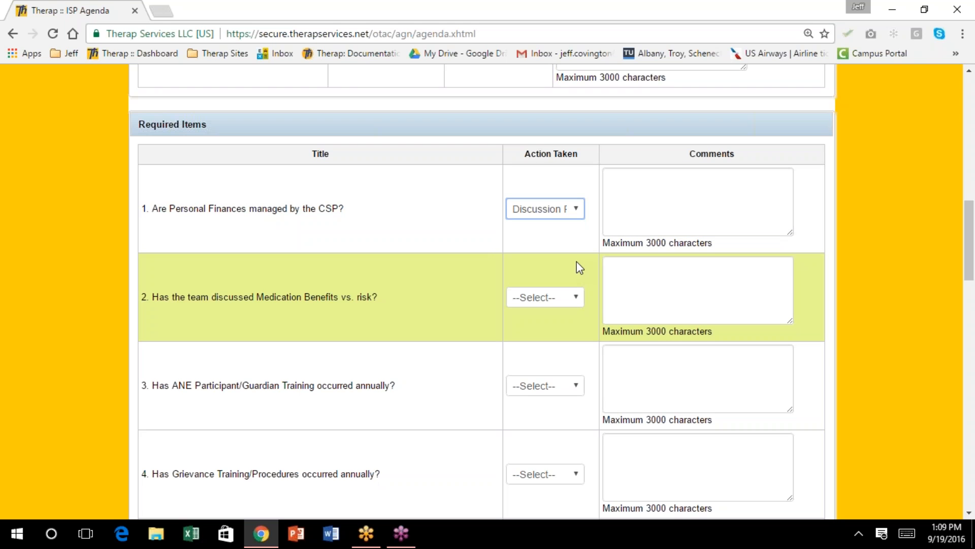
Mark the medication benefits item Issue Resolved, noting an August 15, 2016 home visit by the nurse
{"action": "scroll", "coordinate": [580, 268], "scroll_direction": "down", "scroll_amount": 1}
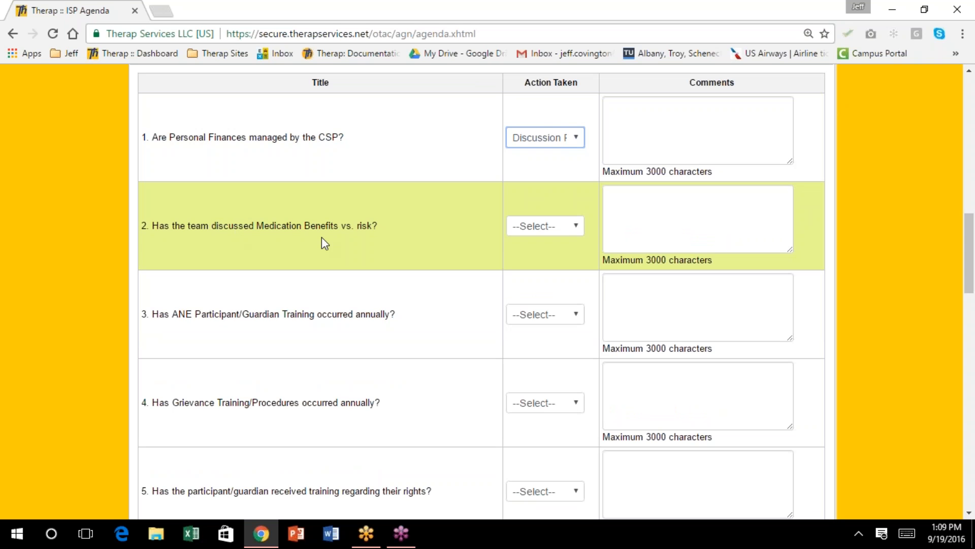
{"action": "left_click", "coordinate": [576, 228]}
{"action": "left_click", "coordinate": [580, 255]}
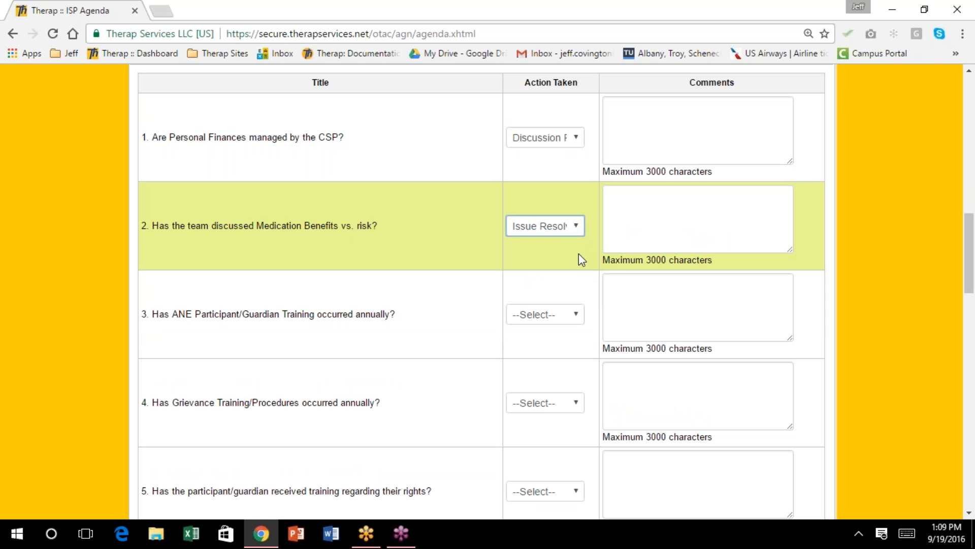
{"action": "left_click", "coordinate": [659, 208]}
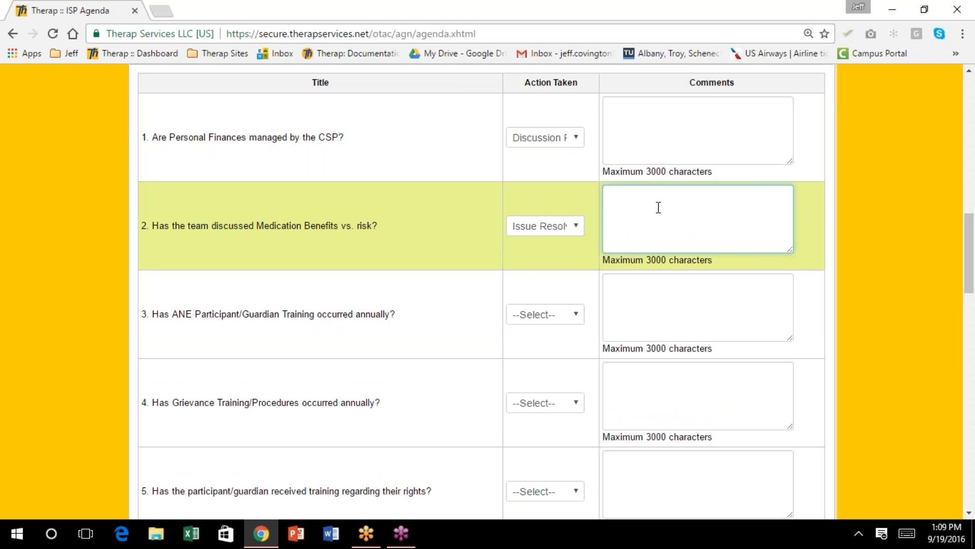
{"action": "type", "text": "This was on August 15, 201"}
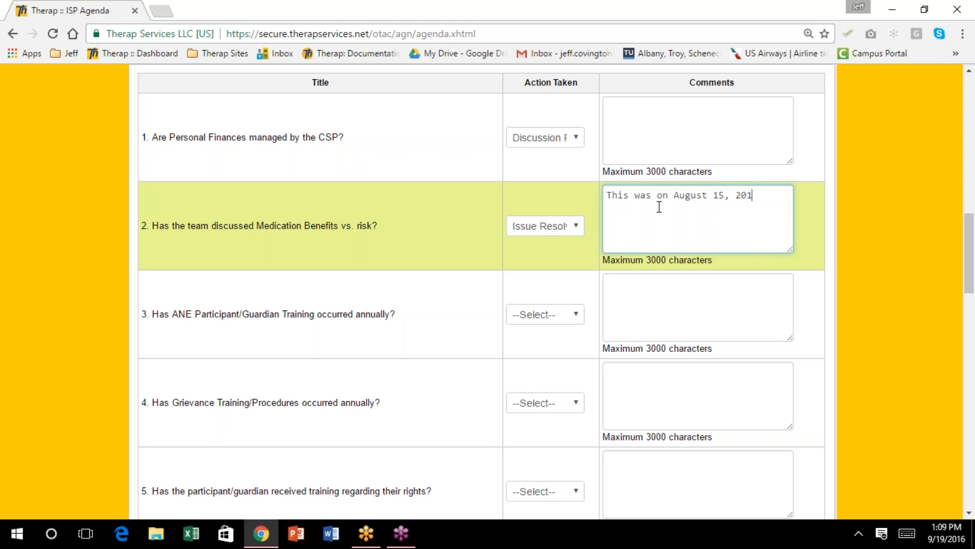
{"action": "type", "text": "6 at Ha"}
{"action": "type", "text": "ley's "}
{"action": "type", "text": "home"}
{"action": "type", "text": " by nor"}
{"action": "key", "text": "BackSpace"}
{"action": "key", "text": "BackSpace"}
{"action": "key", "text": "BackSpace"}
{"action": "type", "text": "Nurse "}
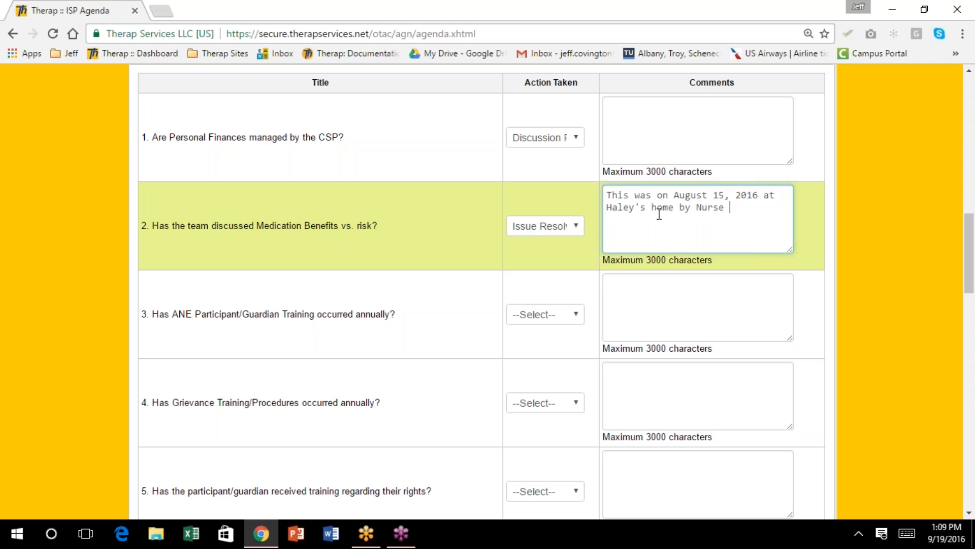
{"action": "type", "text": "Babs."}
Mark the ANE training item Issue Resolved, commenting 'Done on September 1, 2016 by case manager'
{"action": "scroll", "coordinate": [318, 231], "scroll_direction": "down", "scroll_amount": 3}
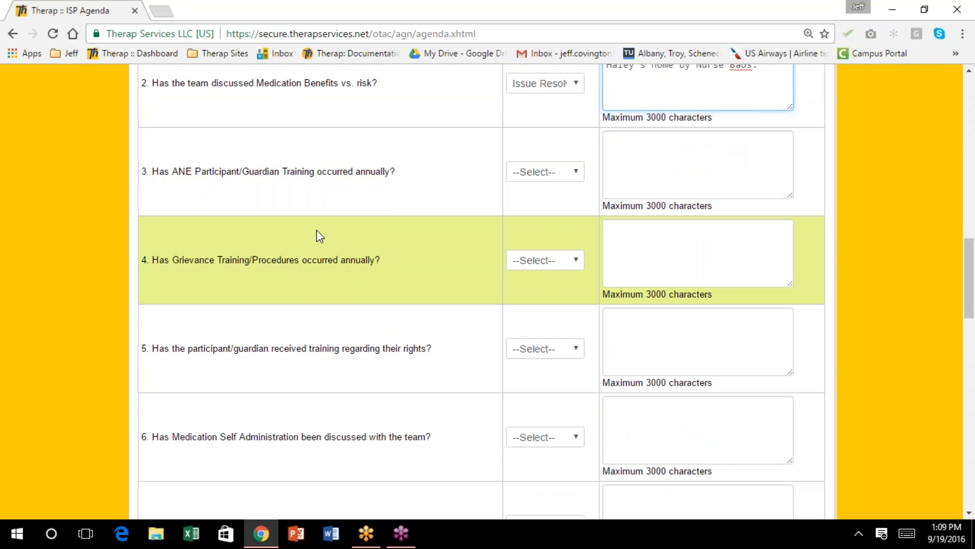
{"action": "left_click", "coordinate": [578, 172]}
{"action": "left_click", "coordinate": [575, 200]}
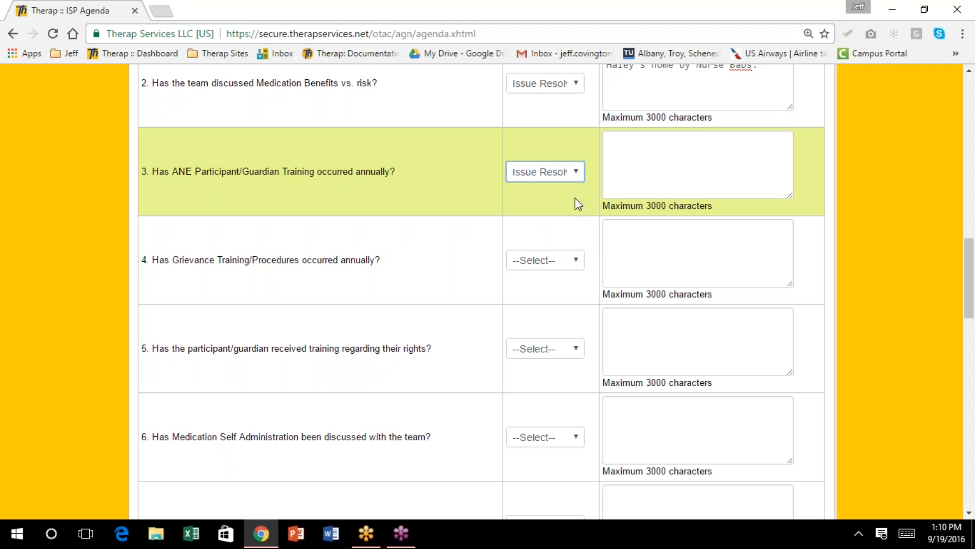
{"action": "left_click", "coordinate": [615, 137]}
{"action": "type", "text": "Done on "}
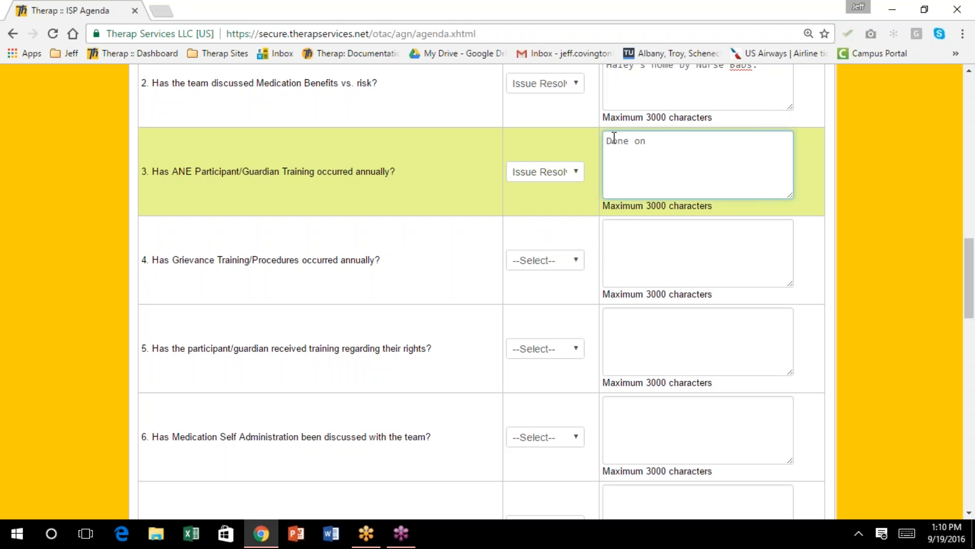
{"action": "type", "text": "September 1, 2015 b"}
{"action": "key", "text": "BackSpace"}
{"action": "key", "text": "BackSpace"}
{"action": "key", "text": "BackSpace"}
{"action": "type", "text": "6 by"}
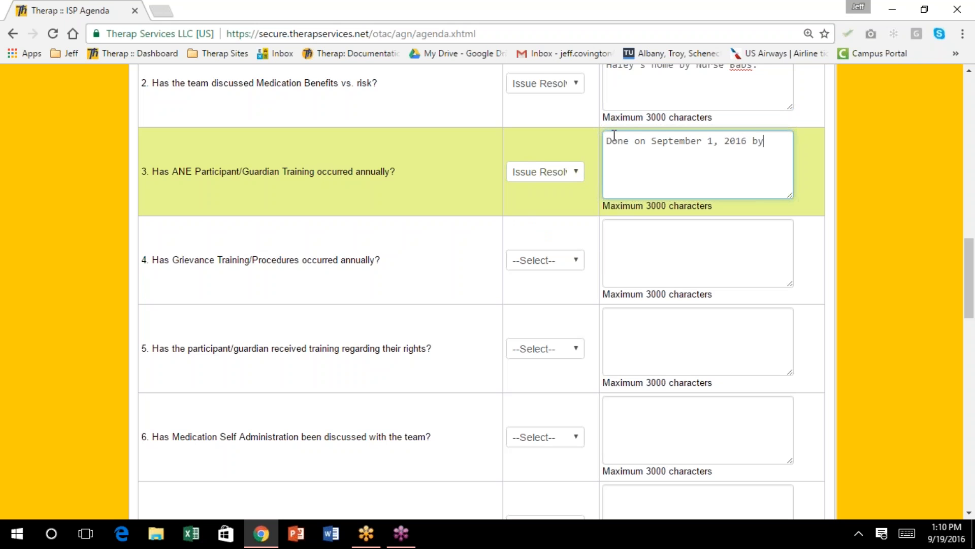
{"action": "type", "text": " case manager"}
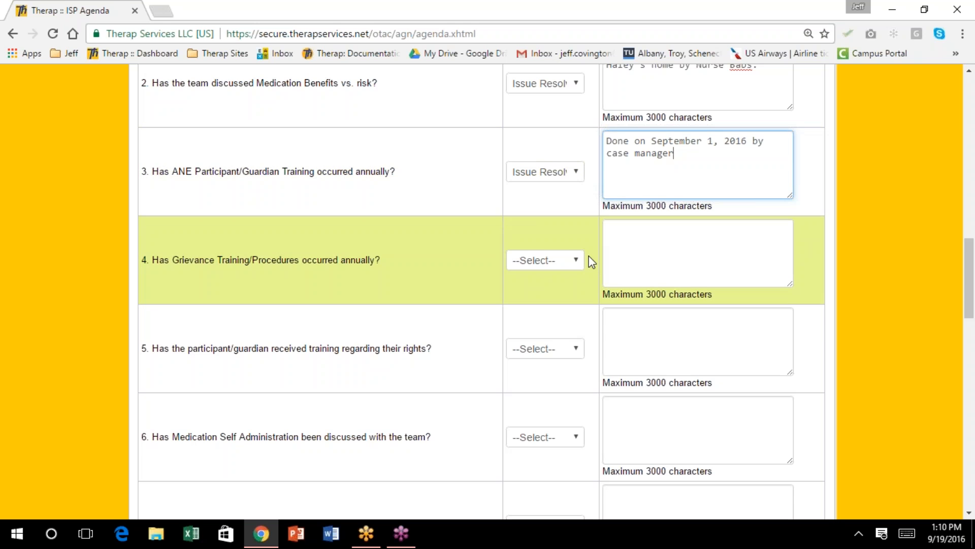
{"action": "scroll", "coordinate": [589, 254], "scroll_direction": "up", "scroll_amount": 7}
{"action": "scroll", "coordinate": [587, 256], "scroll_direction": "up", "scroll_amount": 3}
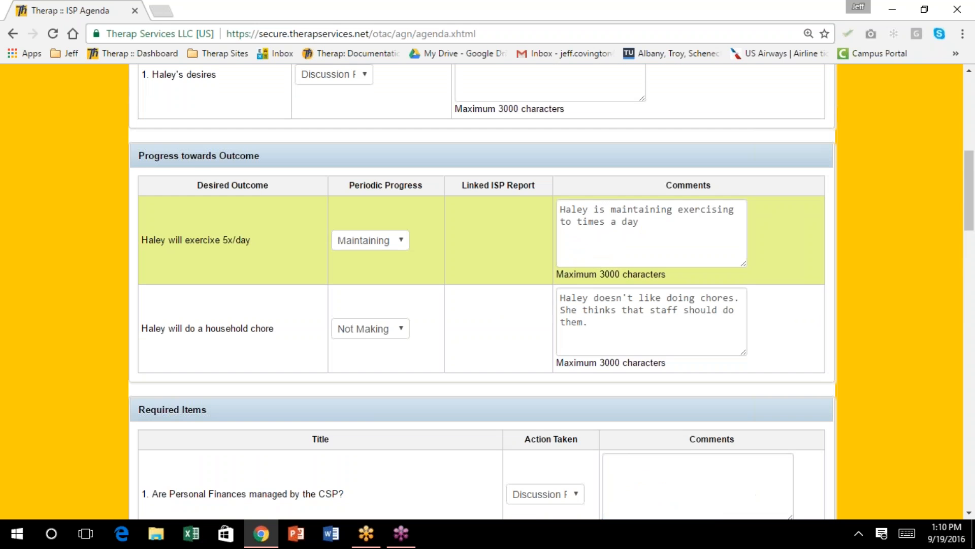
Mark the grievance training item (item 4) as Issue Resolved
{"action": "scroll", "coordinate": [587, 256], "scroll_direction": "down", "scroll_amount": 5}
{"action": "scroll", "coordinate": [588, 259], "scroll_direction": "down", "scroll_amount": 3}
{"action": "scroll", "coordinate": [588, 265], "scroll_direction": "down", "scroll_amount": 3}
{"action": "scroll", "coordinate": [587, 260], "scroll_direction": "down", "scroll_amount": 1}
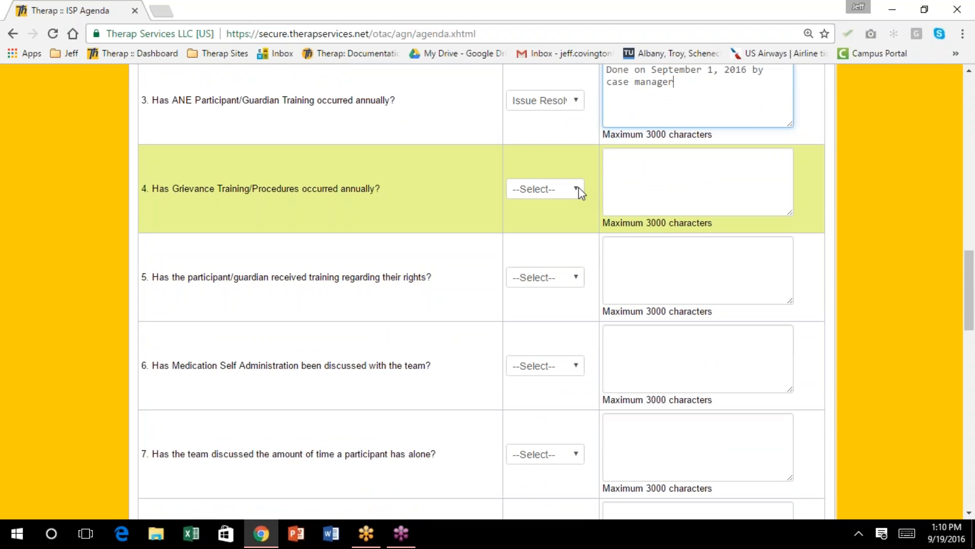
{"action": "left_click", "coordinate": [579, 190]}
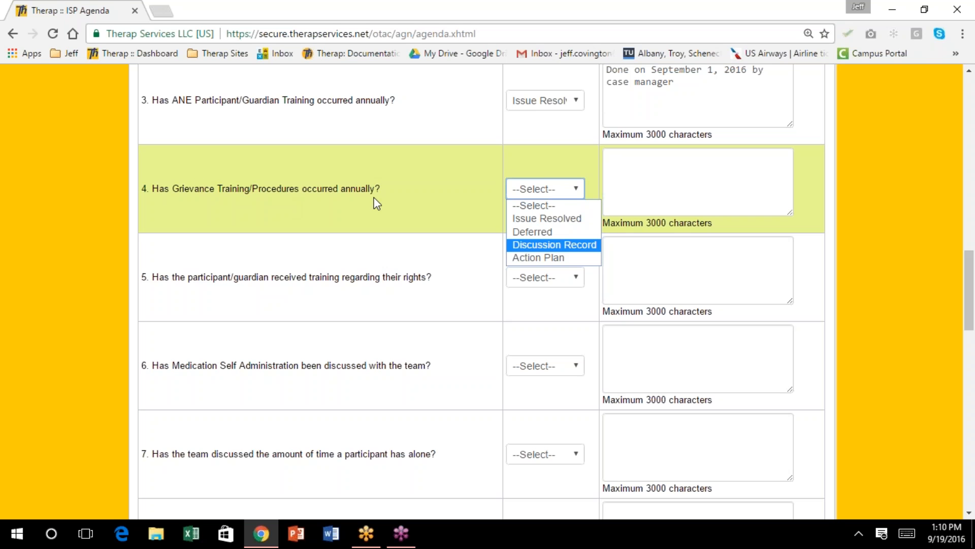
{"action": "left_click", "coordinate": [529, 219]}
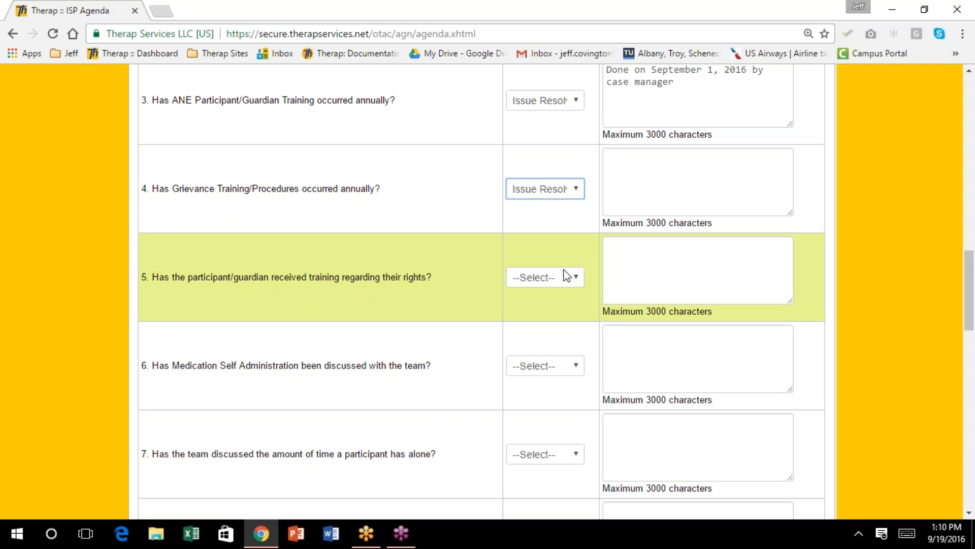
Set the medication self administration item (item 6) to Action Plan instead of Discussion Record
{"action": "scroll", "coordinate": [540, 261], "scroll_direction": "down", "scroll_amount": 1}
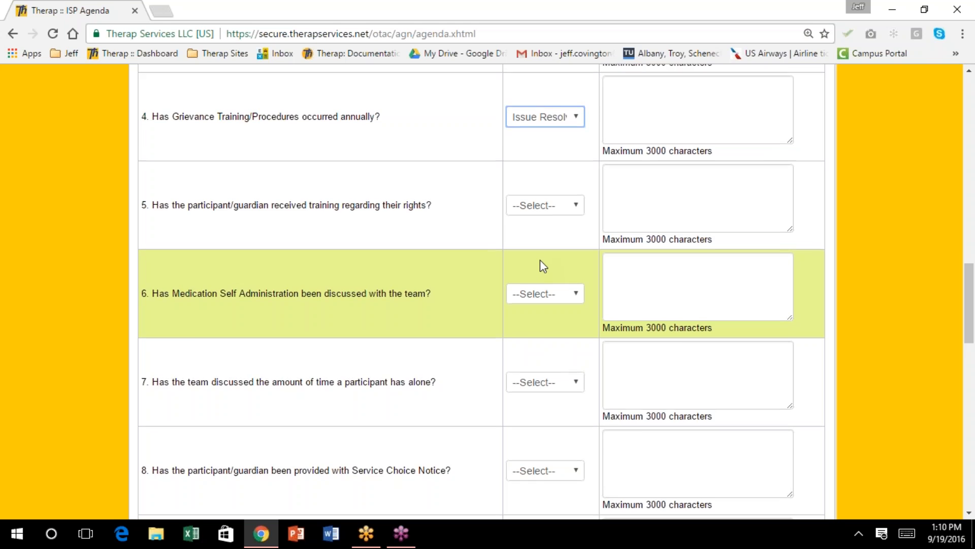
{"action": "scroll", "coordinate": [543, 264], "scroll_direction": "down", "scroll_amount": 1}
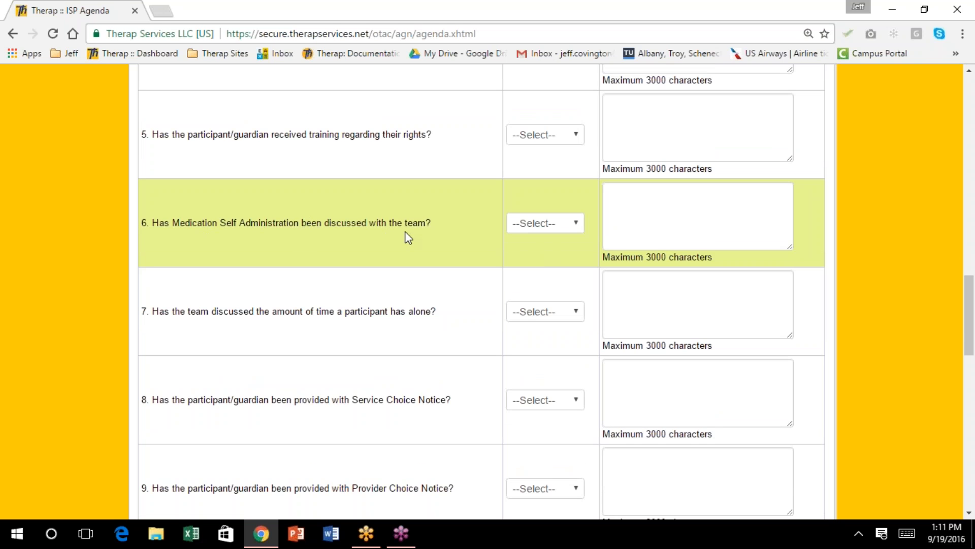
{"action": "left_click", "coordinate": [578, 223]}
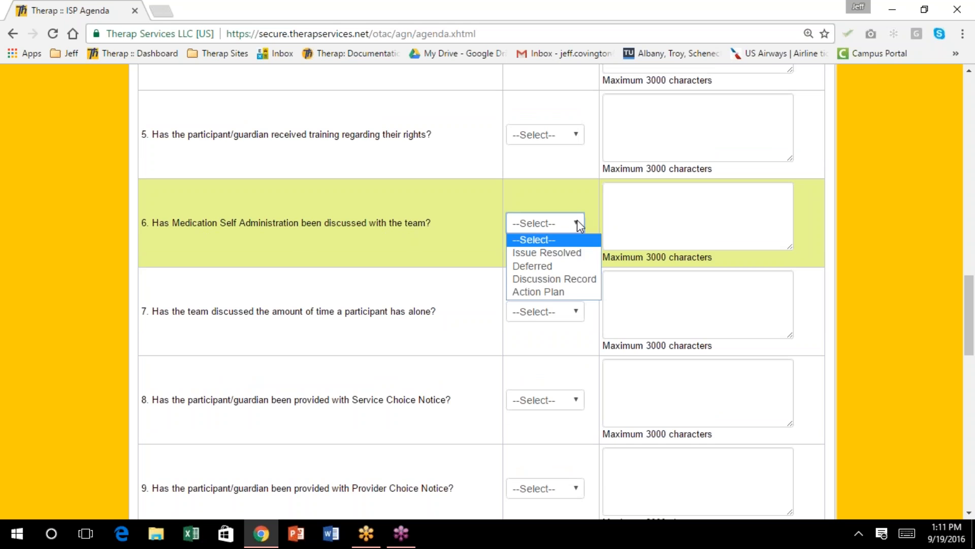
{"action": "left_click", "coordinate": [596, 285]}
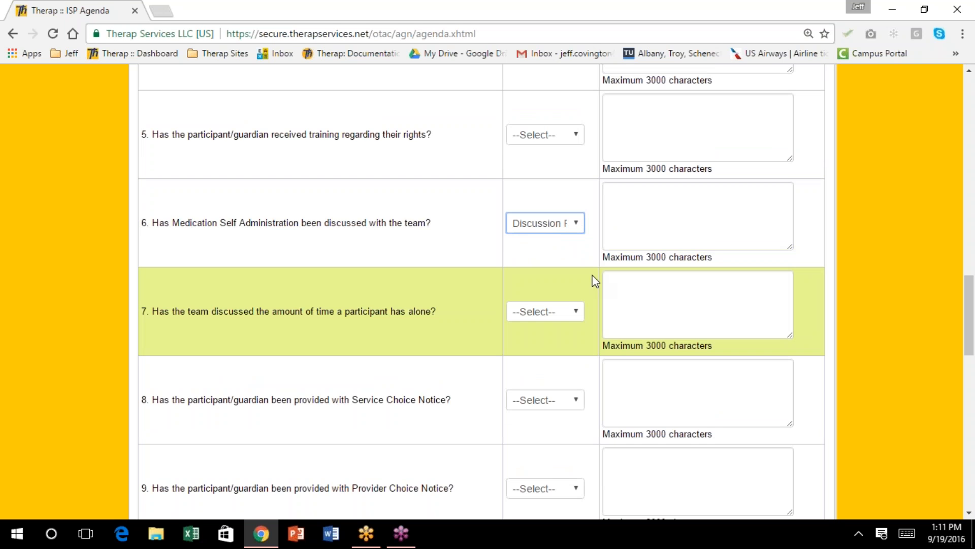
{"action": "left_click", "coordinate": [577, 225]}
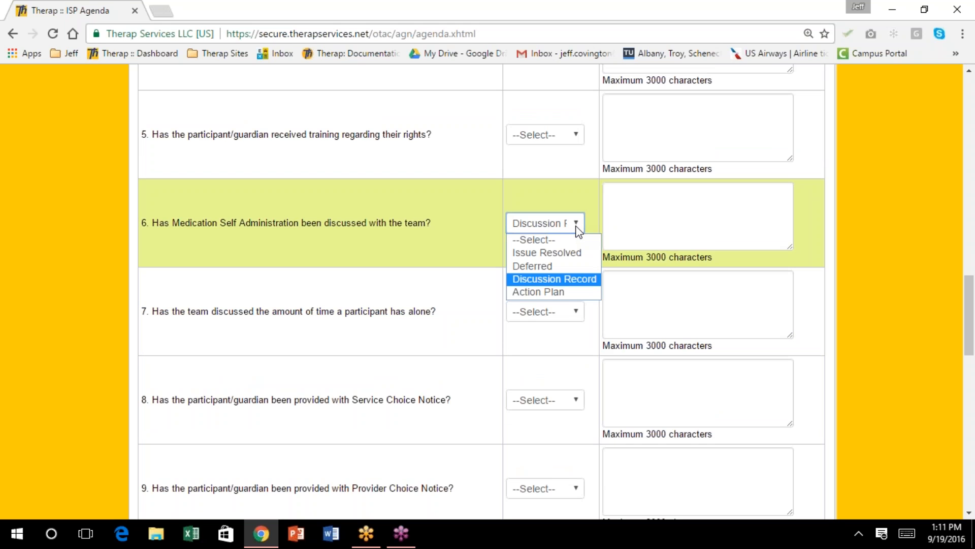
{"action": "left_click", "coordinate": [565, 292]}
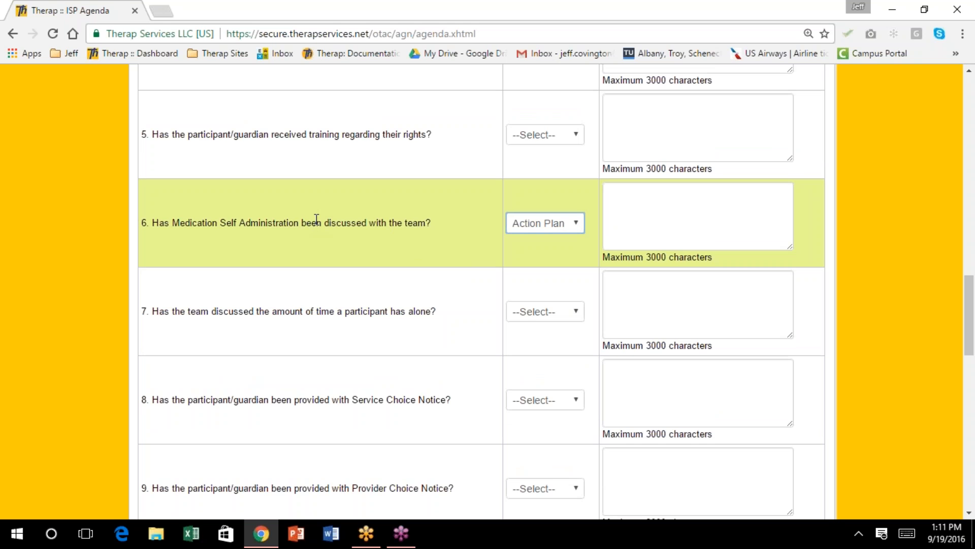
{"action": "scroll", "coordinate": [313, 223], "scroll_direction": "down", "scroll_amount": 1}
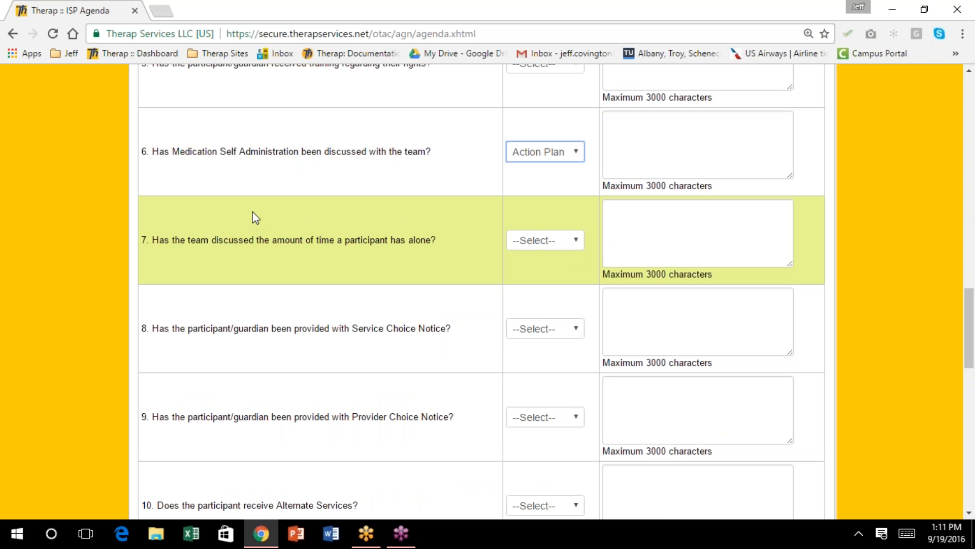
Set the time-alone item (item 7) to Discussion Record
{"action": "scroll", "coordinate": [345, 299], "scroll_direction": "up", "scroll_amount": 3}
{"action": "scroll", "coordinate": [344, 300], "scroll_direction": "down", "scroll_amount": 2}
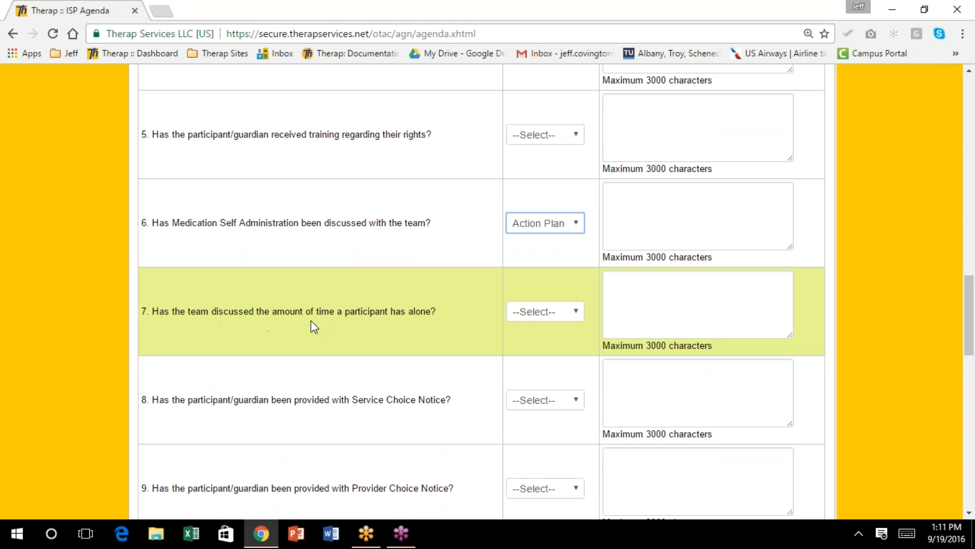
{"action": "left_click", "coordinate": [577, 312]}
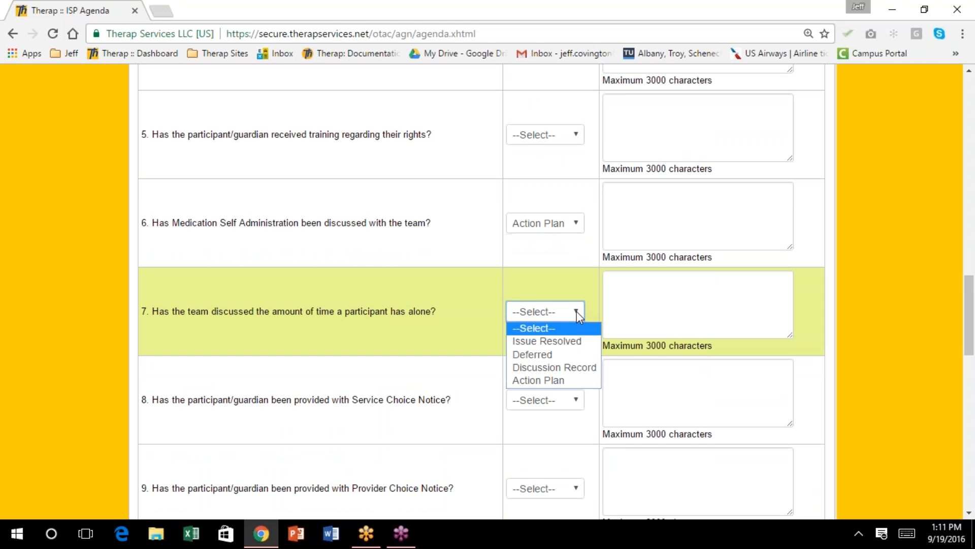
{"action": "left_click", "coordinate": [577, 376]}
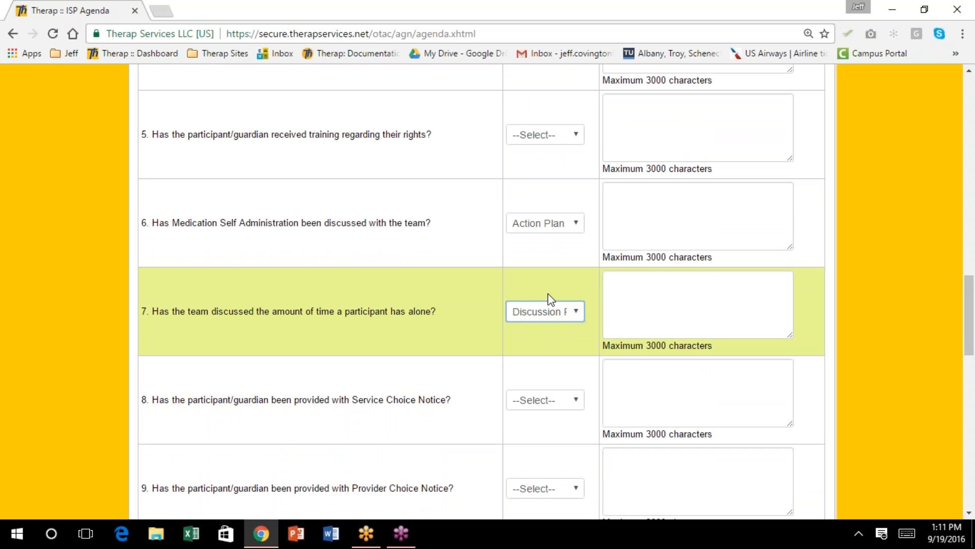
Mark Service Choice Notice, Provider Choice Notice and Alternate Services (items 8–10) Issue Resolved
{"action": "scroll", "coordinate": [555, 300], "scroll_direction": "down", "scroll_amount": 1}
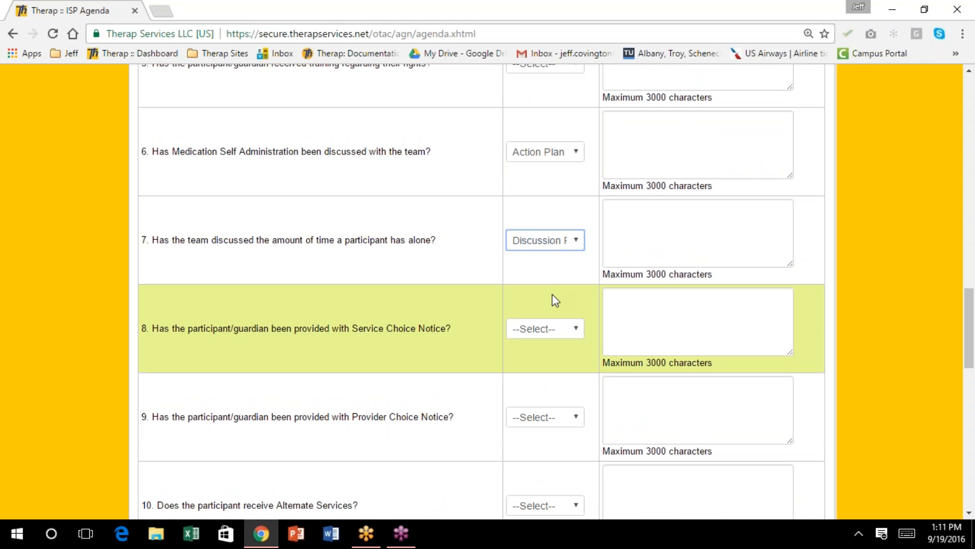
{"action": "scroll", "coordinate": [552, 294], "scroll_direction": "down", "scroll_amount": 3}
{"action": "scroll", "coordinate": [551, 298], "scroll_direction": "down", "scroll_amount": 1}
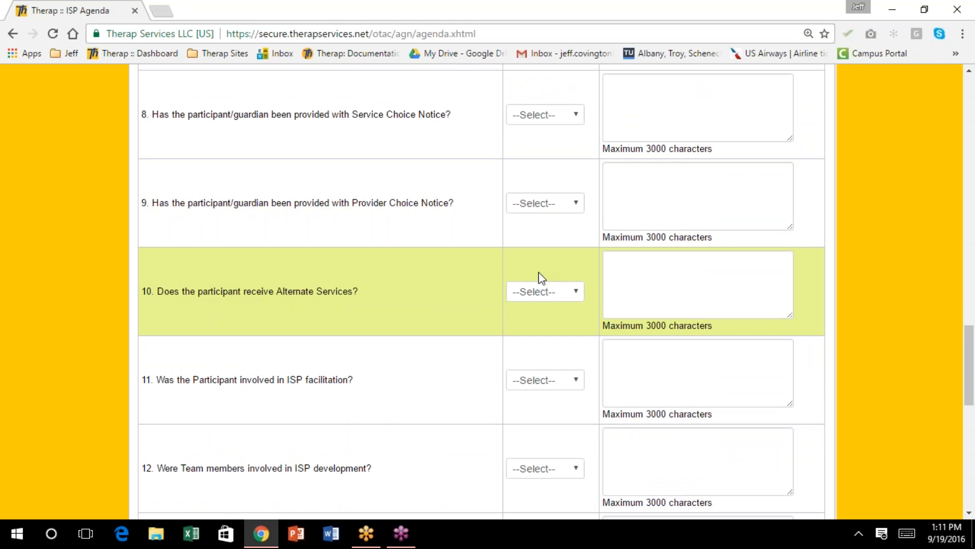
{"action": "left_click", "coordinate": [576, 116]}
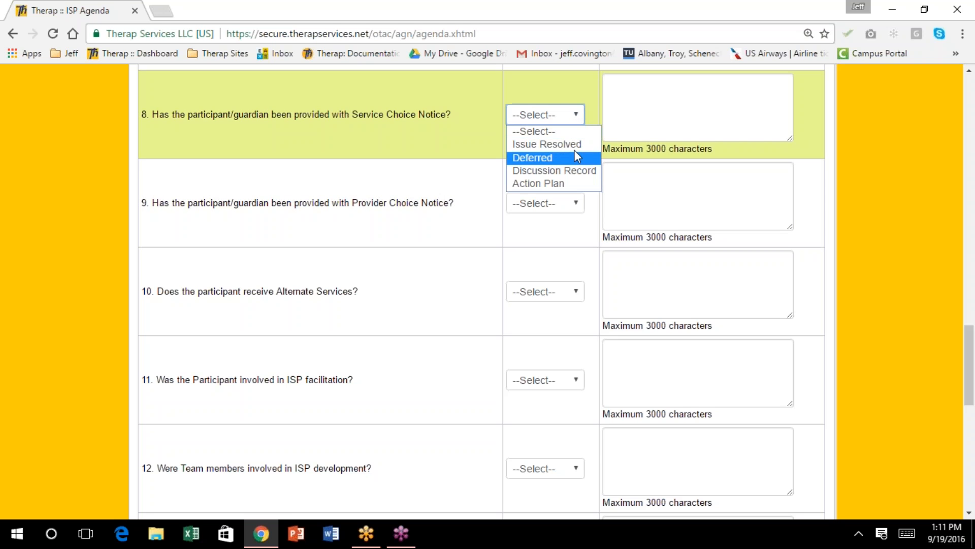
{"action": "left_click", "coordinate": [574, 131]}
{"action": "left_click", "coordinate": [577, 204]}
{"action": "left_click", "coordinate": [574, 233]}
{"action": "scroll", "coordinate": [575, 255], "scroll_direction": "down", "scroll_amount": 1}
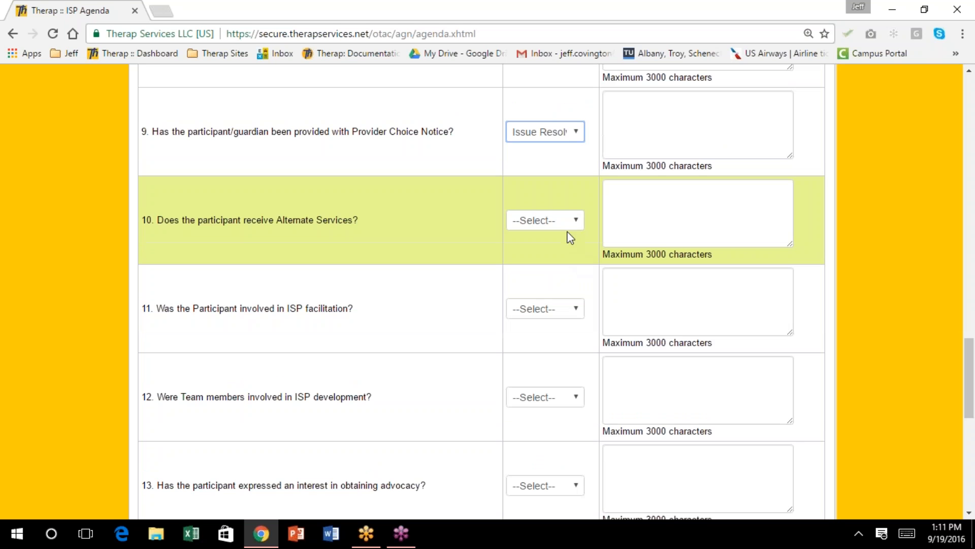
{"action": "left_click", "coordinate": [577, 220]}
{"action": "left_click", "coordinate": [577, 250]}
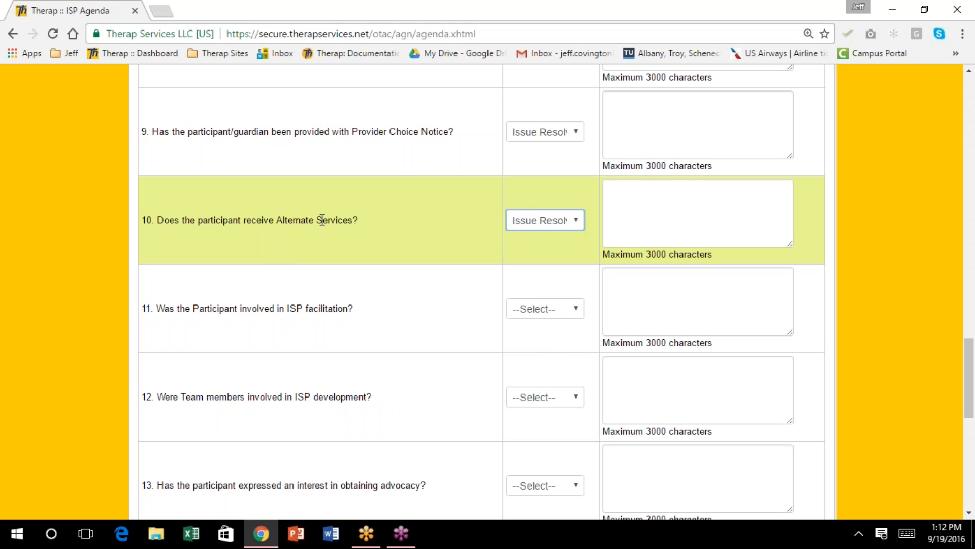
{"action": "left_click", "coordinate": [451, 293]}
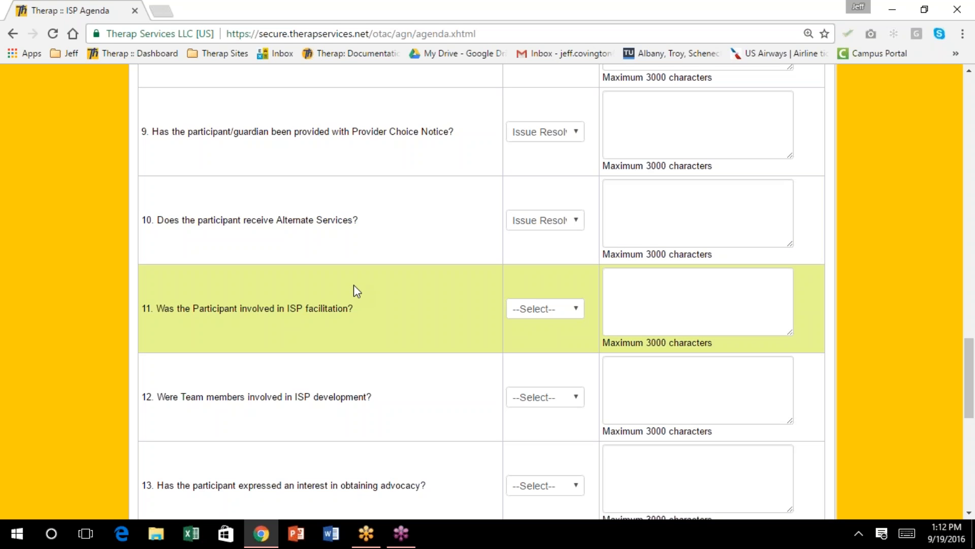
Set Action Taken to Discussion Record for item 11 and Issue Resolved for items 12 and 13
{"action": "scroll", "coordinate": [354, 285], "scroll_direction": "down", "scroll_amount": 1}
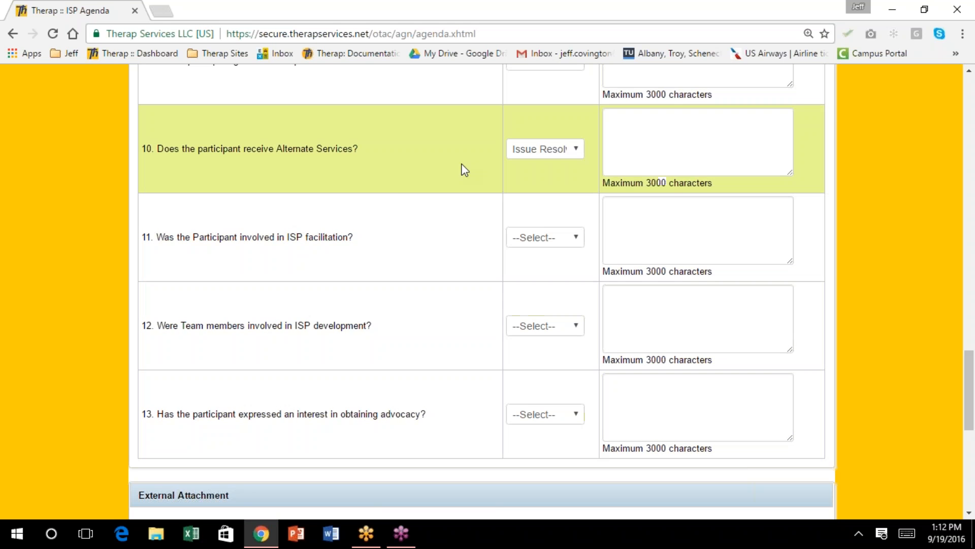
{"action": "left_click", "coordinate": [579, 237]}
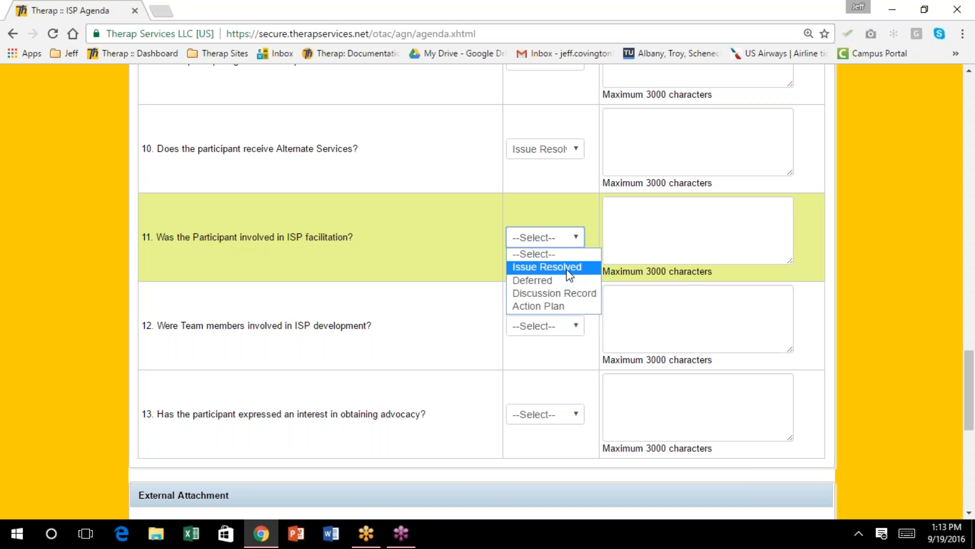
{"action": "left_click", "coordinate": [568, 293]}
{"action": "left_click", "coordinate": [577, 326]}
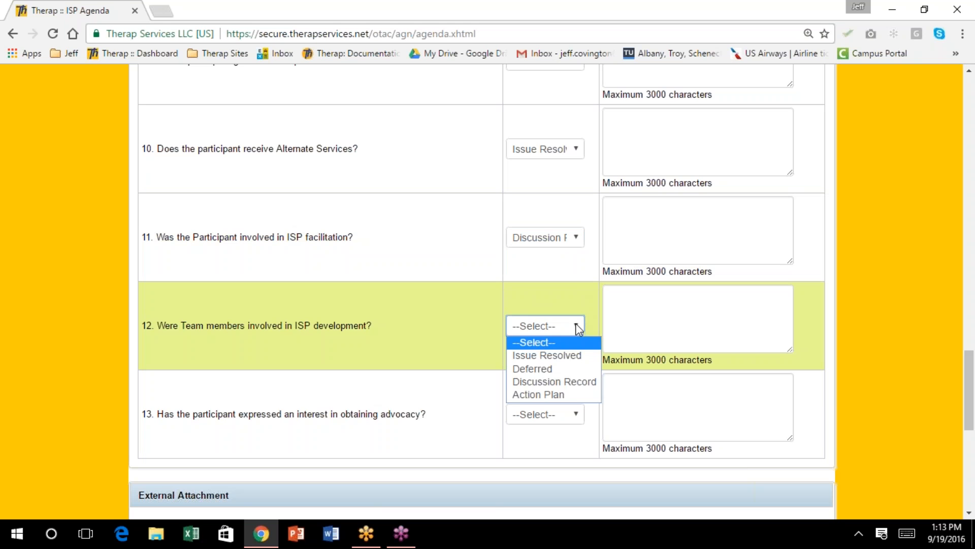
{"action": "left_click", "coordinate": [577, 354]}
{"action": "scroll", "coordinate": [557, 370], "scroll_direction": "down", "scroll_amount": 1}
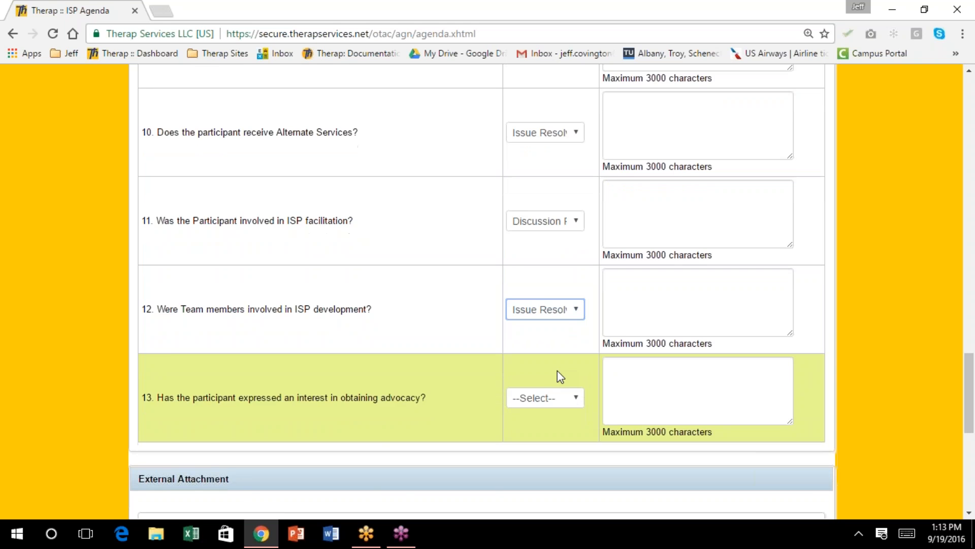
{"action": "left_click", "coordinate": [575, 344]}
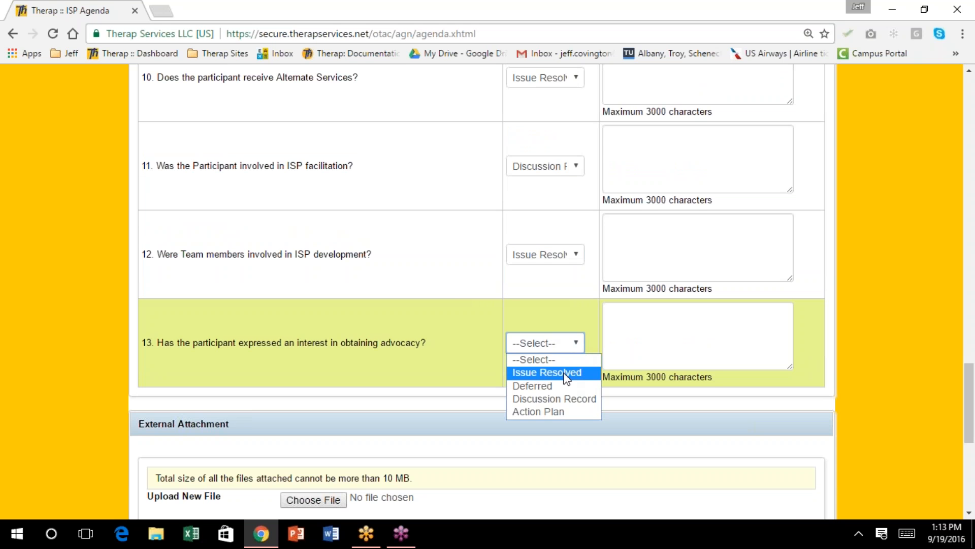
{"action": "left_click", "coordinate": [566, 372]}
{"action": "scroll", "coordinate": [559, 362], "scroll_direction": "down", "scroll_amount": 1}
{"action": "scroll", "coordinate": [553, 358], "scroll_direction": "down", "scroll_amount": 1}
{"action": "scroll", "coordinate": [553, 362], "scroll_direction": "down", "scroll_amount": 1}
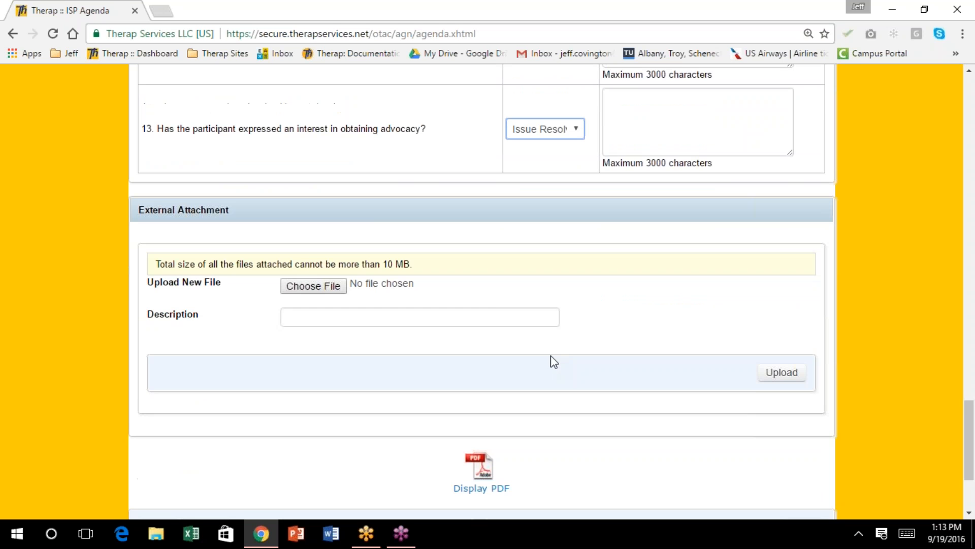
Scroll back through the earlier agenda answers to review them
{"action": "scroll", "coordinate": [501, 300], "scroll_direction": "up", "scroll_amount": 2}
{"action": "scroll", "coordinate": [502, 300], "scroll_direction": "up", "scroll_amount": 5}
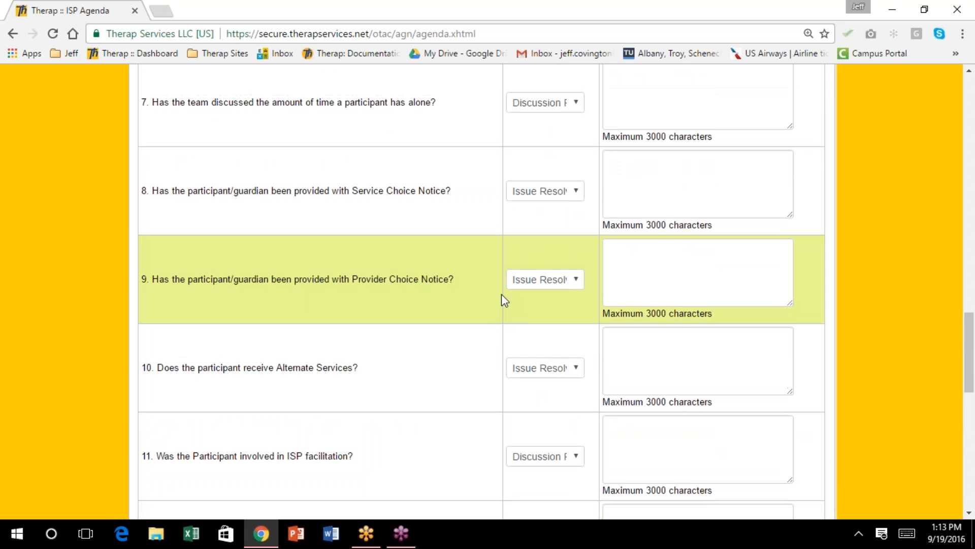
{"action": "scroll", "coordinate": [501, 294], "scroll_direction": "up", "scroll_amount": 10}
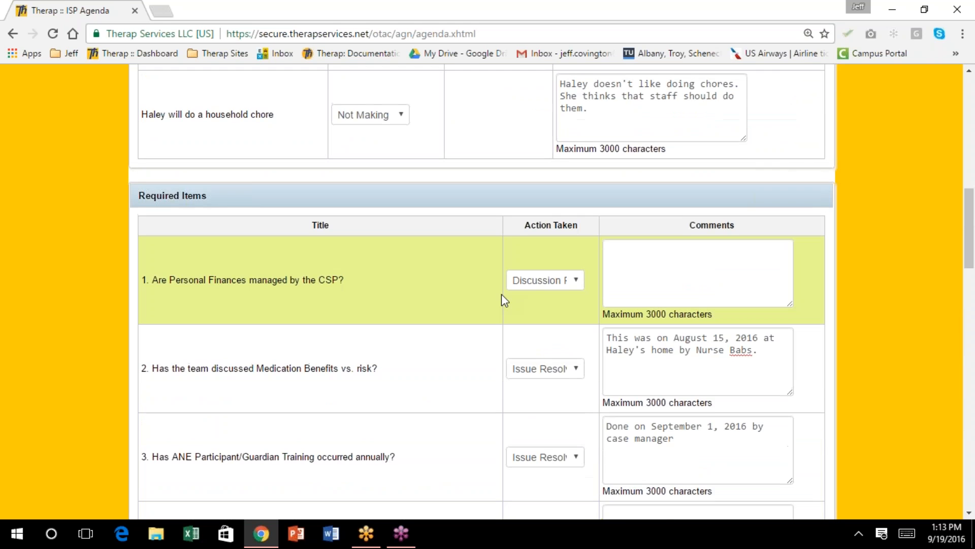
{"action": "scroll", "coordinate": [503, 299], "scroll_direction": "up", "scroll_amount": 4}
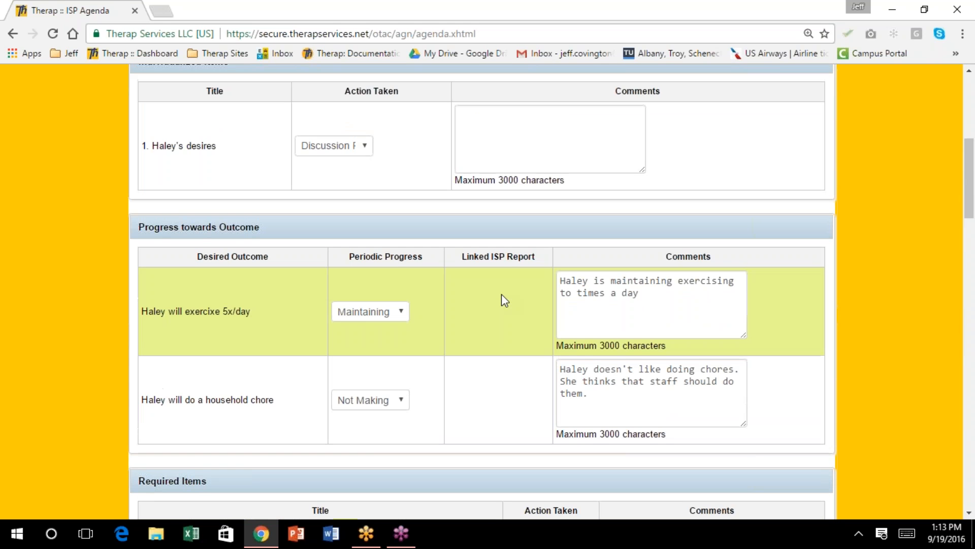
{"action": "scroll", "coordinate": [502, 294], "scroll_direction": "down", "scroll_amount": 2}
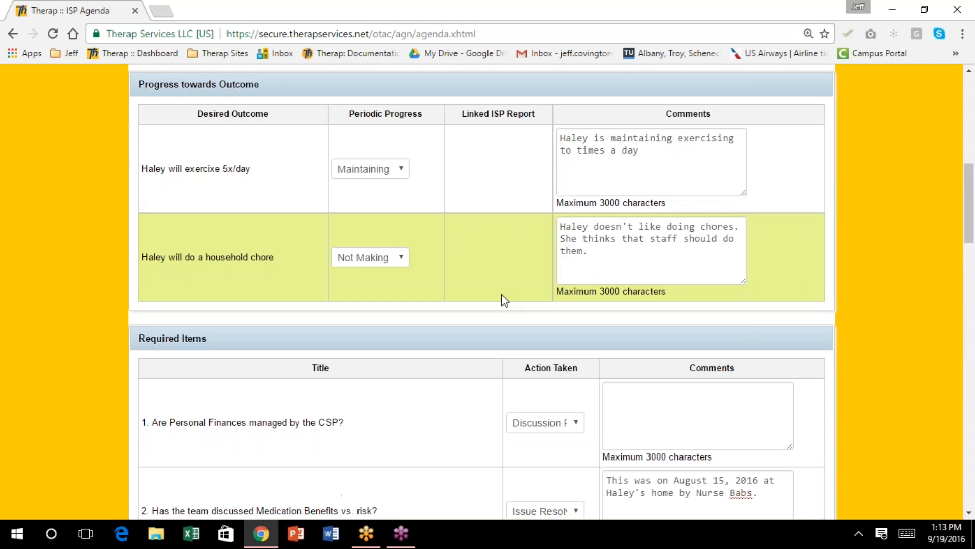
{"action": "scroll", "coordinate": [503, 299], "scroll_direction": "down", "scroll_amount": 1}
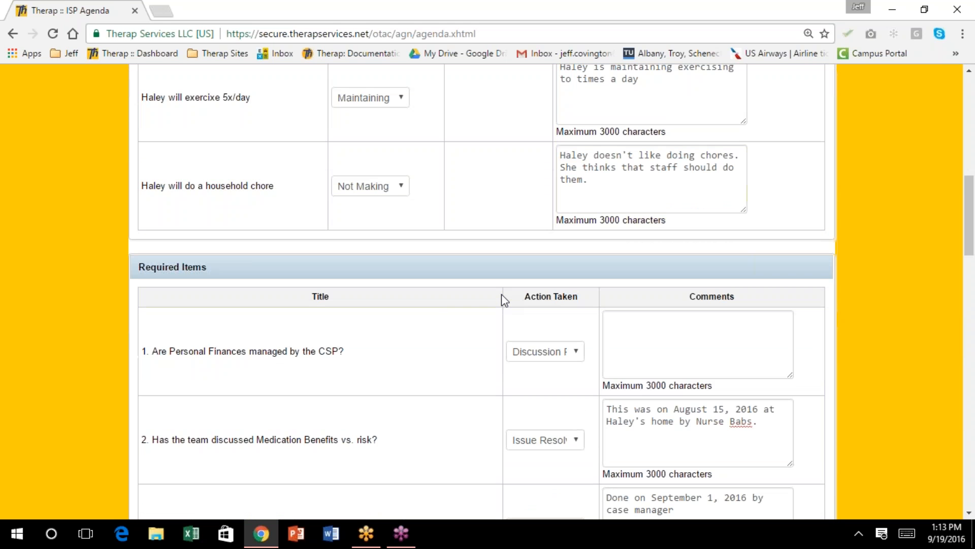
{"action": "scroll", "coordinate": [503, 300], "scroll_direction": "down", "scroll_amount": 2}
{"action": "scroll", "coordinate": [501, 293], "scroll_direction": "down", "scroll_amount": 1}
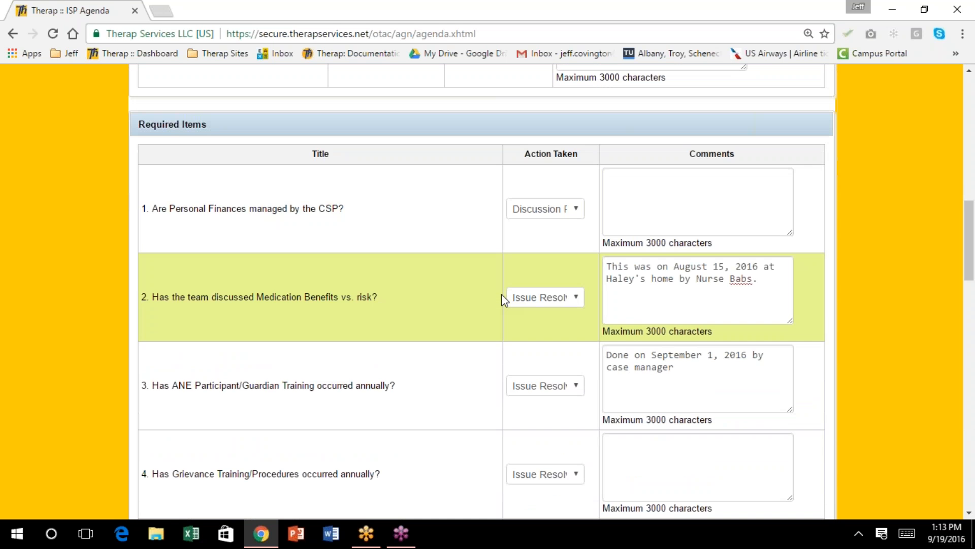
{"action": "scroll", "coordinate": [502, 294], "scroll_direction": "down", "scroll_amount": 1}
{"action": "scroll", "coordinate": [501, 294], "scroll_direction": "down", "scroll_amount": 2}
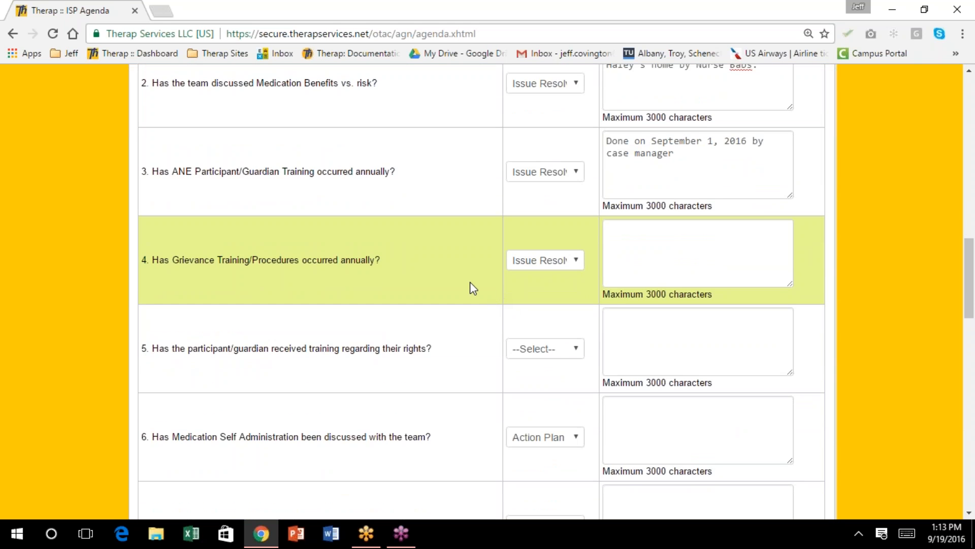
{"action": "scroll", "coordinate": [470, 282], "scroll_direction": "up", "scroll_amount": 1}
{"action": "scroll", "coordinate": [471, 288], "scroll_direction": "up", "scroll_amount": 1}
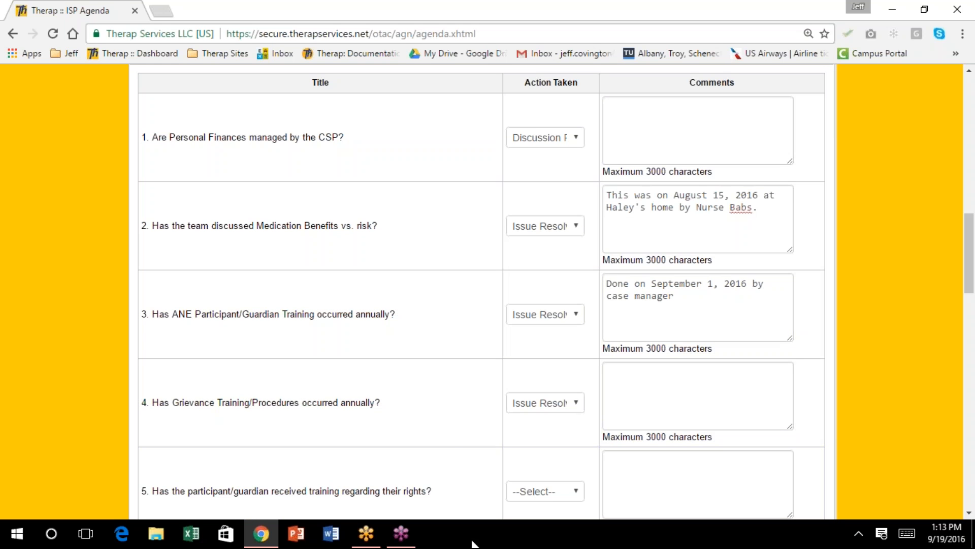
{"action": "scroll", "coordinate": [511, 420], "scroll_direction": "down", "scroll_amount": 1}
Change question 5's Action Taken from Deferred to Issue Resolved
{"action": "left_click", "coordinate": [576, 421]}
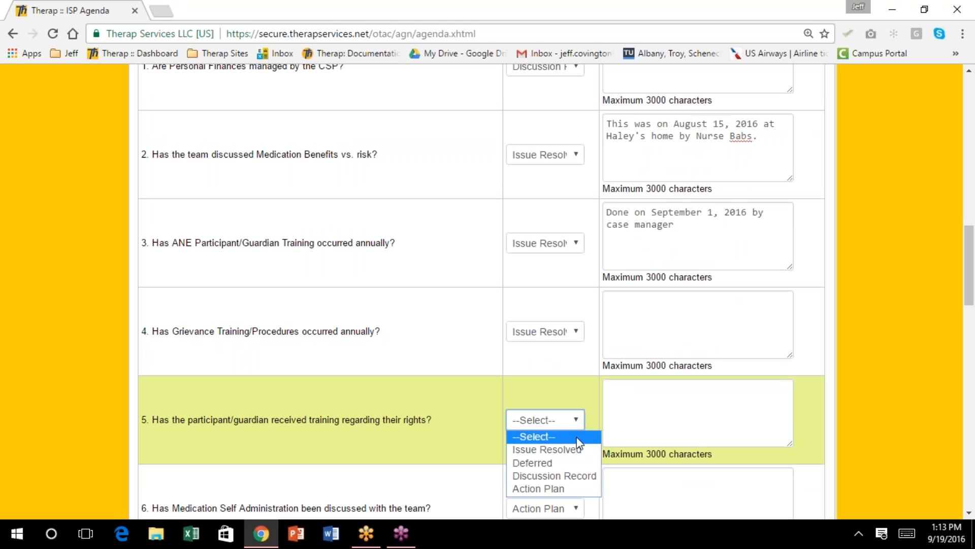
{"action": "left_click", "coordinate": [589, 463]}
{"action": "left_click", "coordinate": [575, 422]}
{"action": "left_click", "coordinate": [571, 449]}
{"action": "scroll", "coordinate": [545, 383], "scroll_direction": "down", "scroll_amount": 3}
{"action": "scroll", "coordinate": [542, 379], "scroll_direction": "down", "scroll_amount": 3}
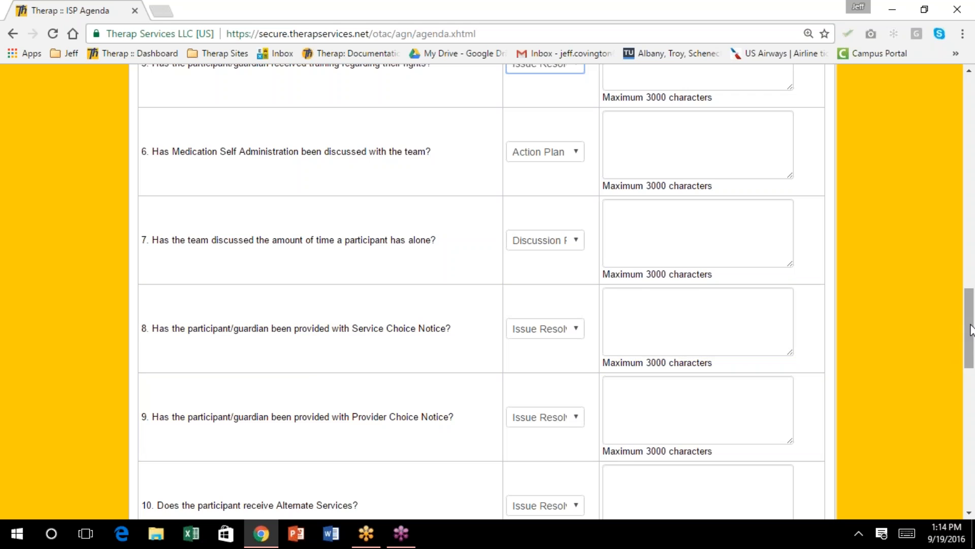
{"action": "left_click_drag", "start_coordinate": [968, 331], "coordinate": [973, 472]}
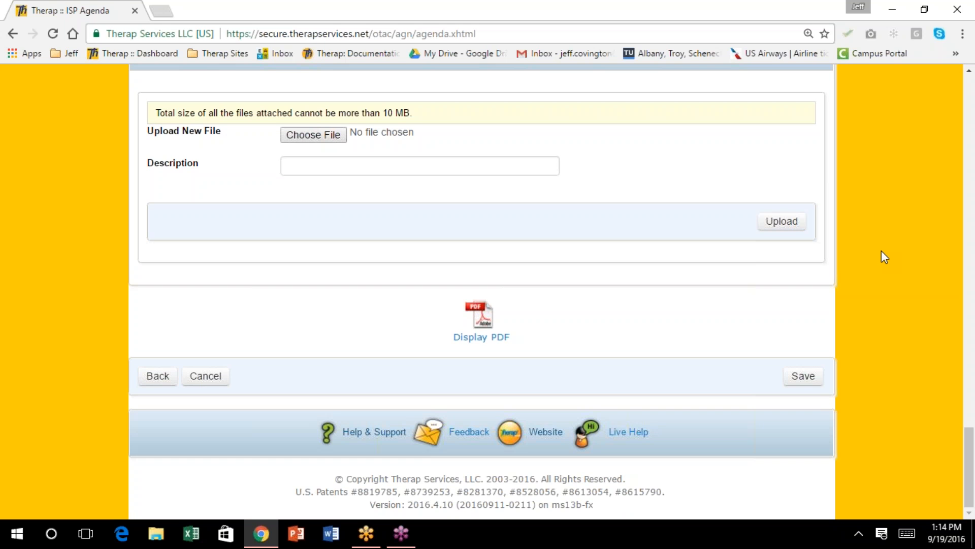
Enter 'Sign in sheet' as the External Attachment description
{"action": "scroll", "coordinate": [845, 320], "scroll_direction": "up", "scroll_amount": 3}
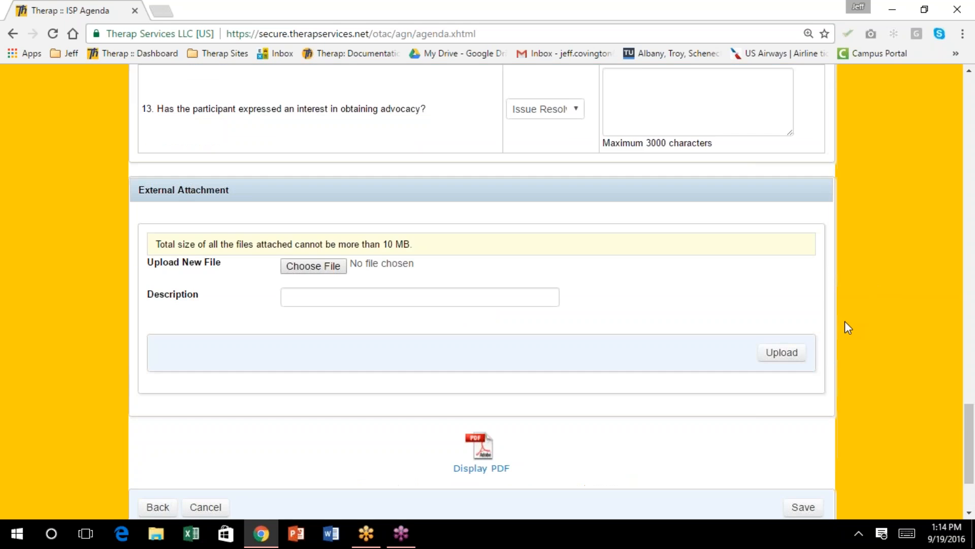
{"action": "scroll", "coordinate": [845, 322], "scroll_direction": "down", "scroll_amount": 1}
{"action": "scroll", "coordinate": [846, 325], "scroll_direction": "up", "scroll_amount": 1}
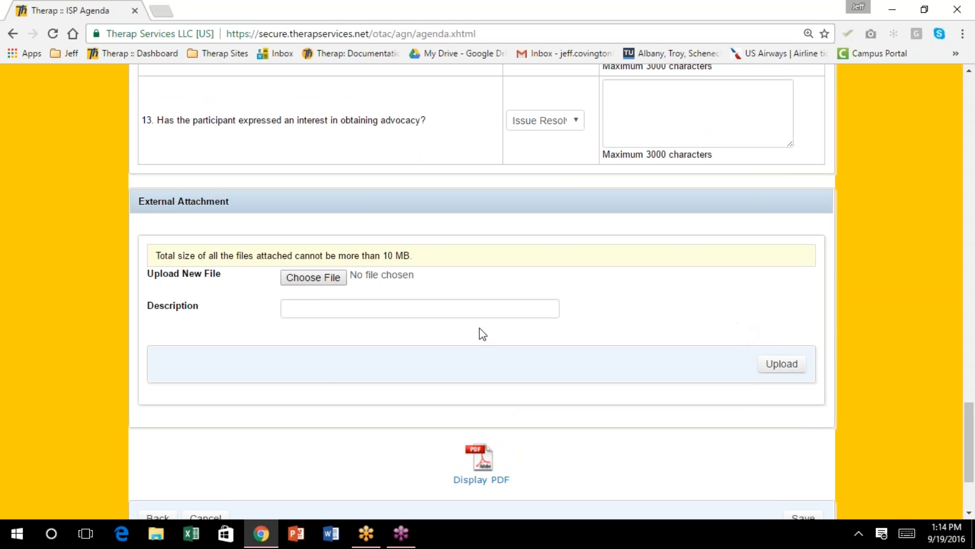
{"action": "left_click", "coordinate": [297, 310]}
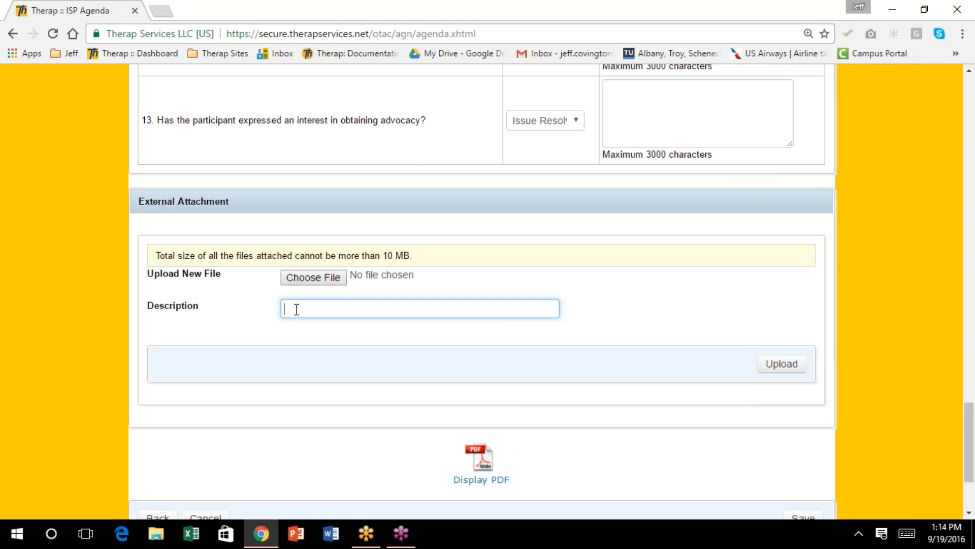
{"action": "type", "text": "Sign in sheet"}
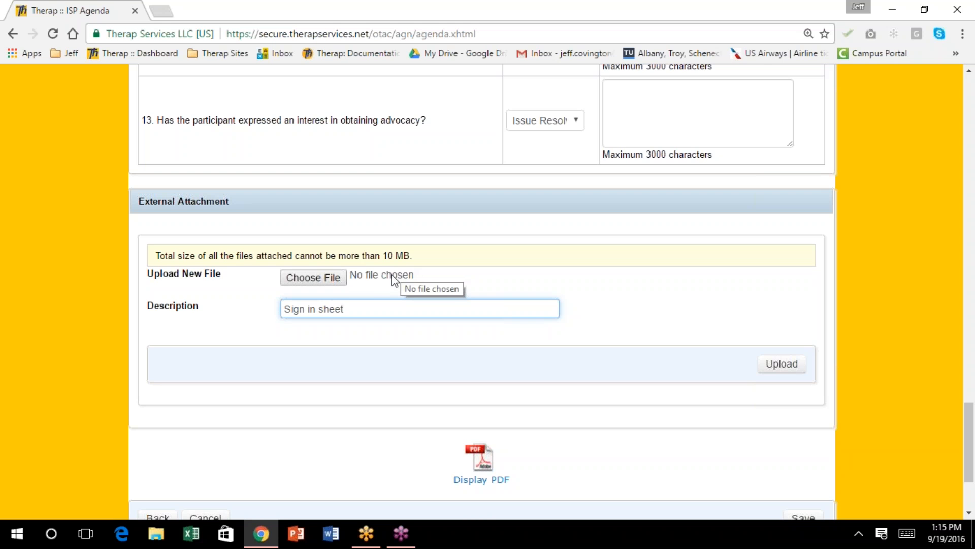
{"action": "scroll", "coordinate": [374, 281], "scroll_direction": "up", "scroll_amount": 2}
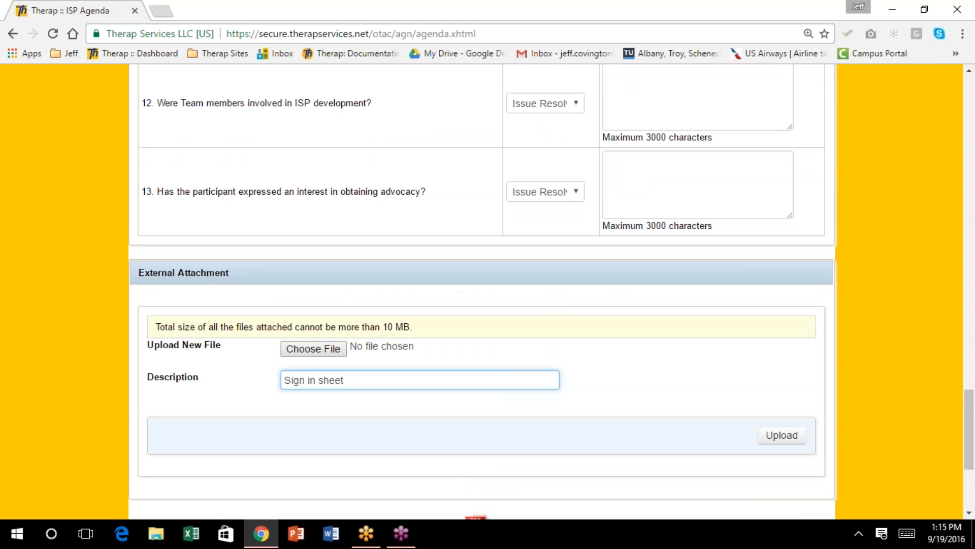
{"action": "scroll", "coordinate": [342, 308], "scroll_direction": "down", "scroll_amount": 2}
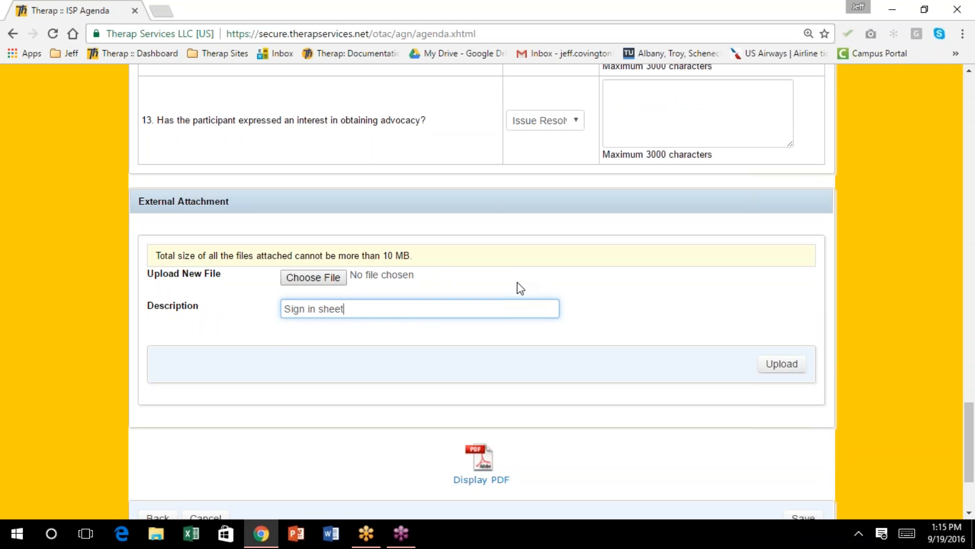
{"action": "scroll", "coordinate": [517, 283], "scroll_direction": "up", "scroll_amount": 6}
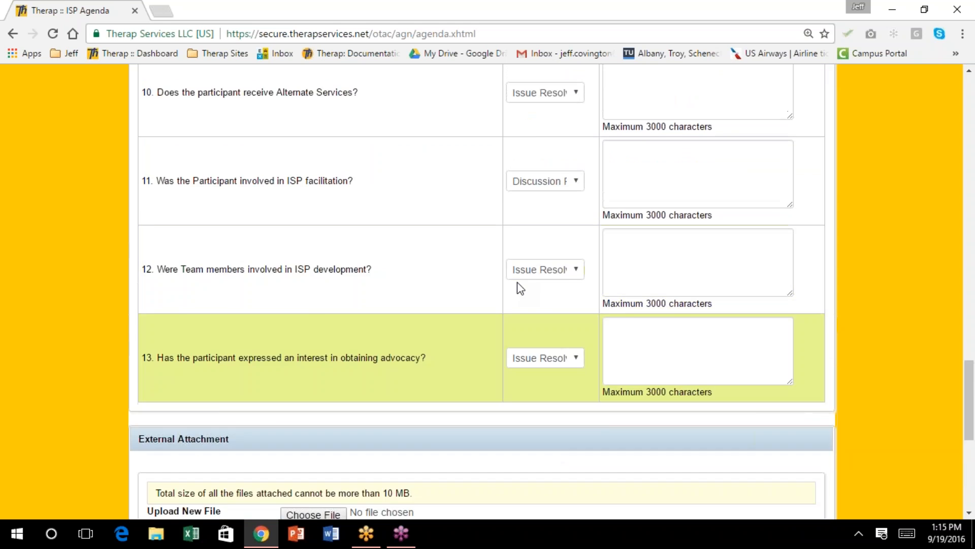
{"action": "scroll", "coordinate": [517, 282], "scroll_direction": "down", "scroll_amount": 4}
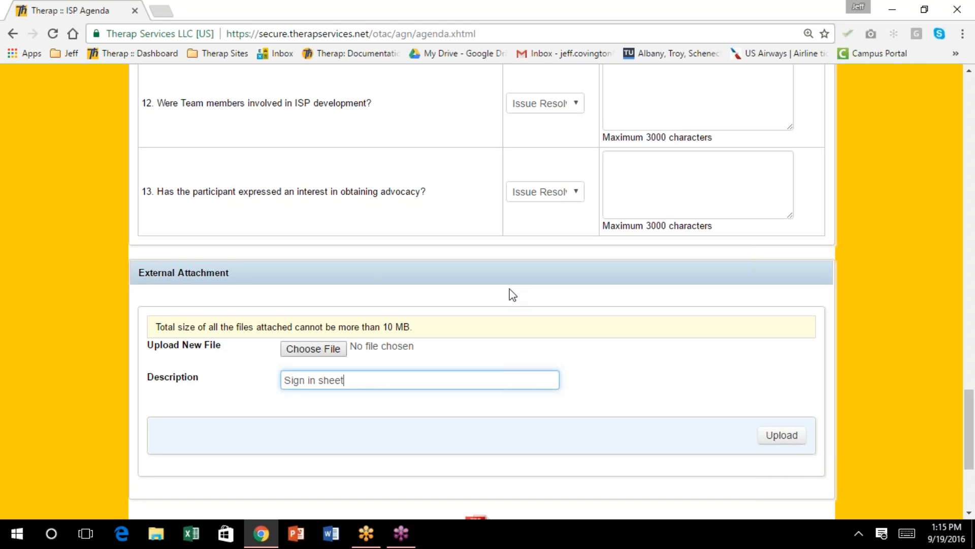
{"action": "scroll", "coordinate": [513, 300], "scroll_direction": "down", "scroll_amount": 4}
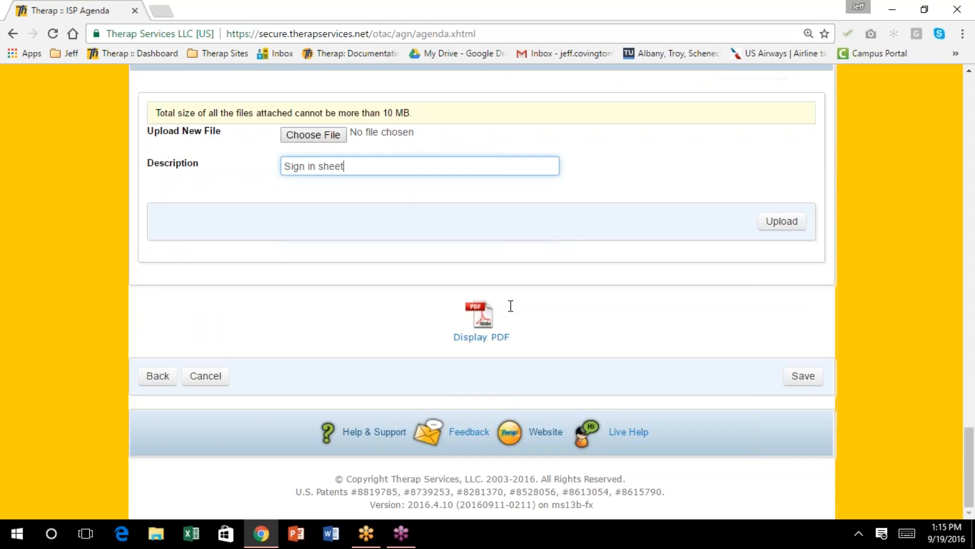
Save the meeting minutes to the ISP Agenda and return to the Individual List
{"action": "left_click", "coordinate": [807, 378]}
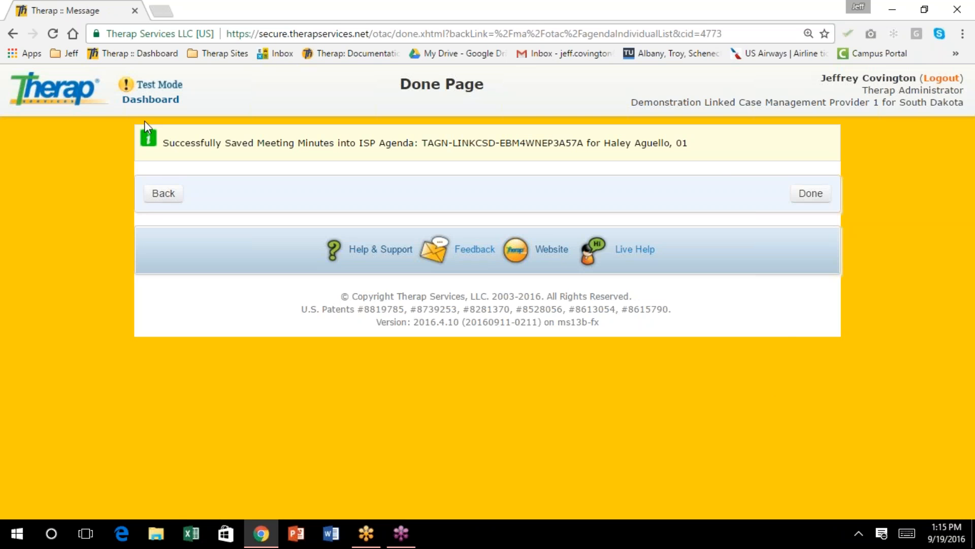
{"action": "left_click", "coordinate": [159, 195]}
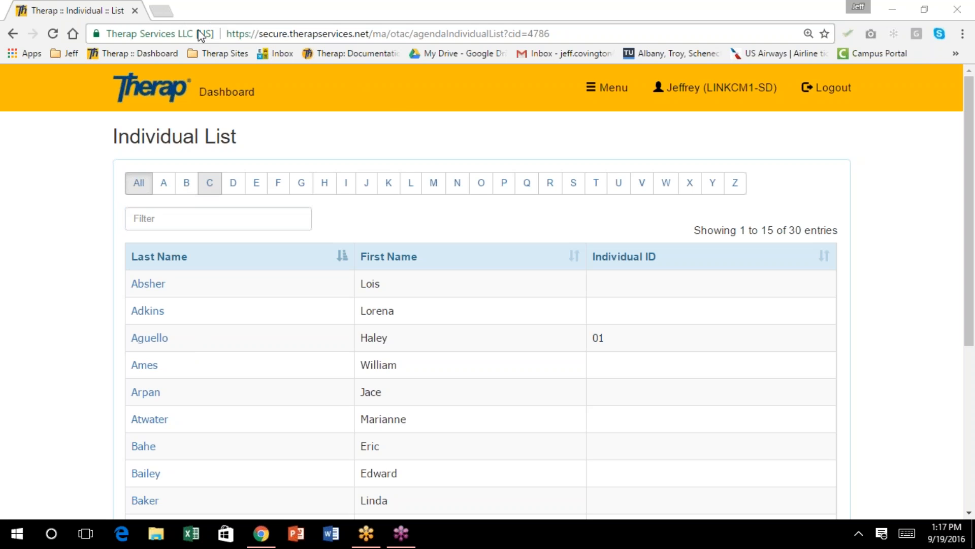
From the Dashboard, start a new Individual Support Plan for the third individual listed
{"action": "left_click", "coordinate": [238, 97]}
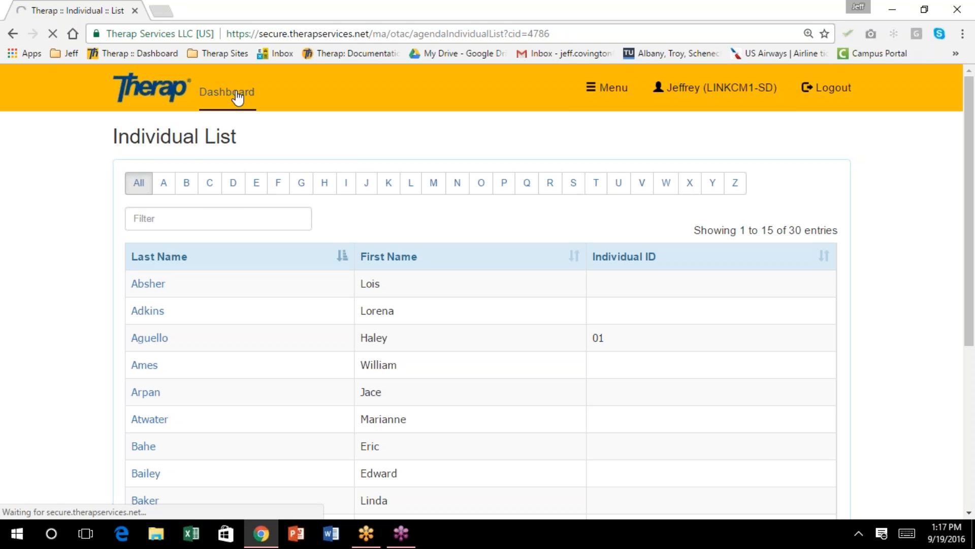
{"action": "scroll", "coordinate": [378, 209], "scroll_direction": "down", "scroll_amount": 5}
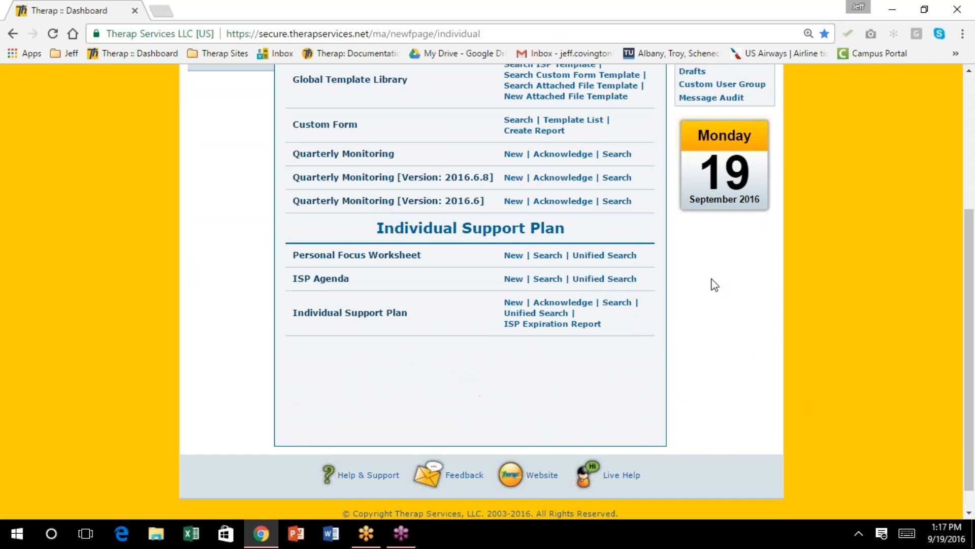
{"action": "left_click", "coordinate": [514, 303]}
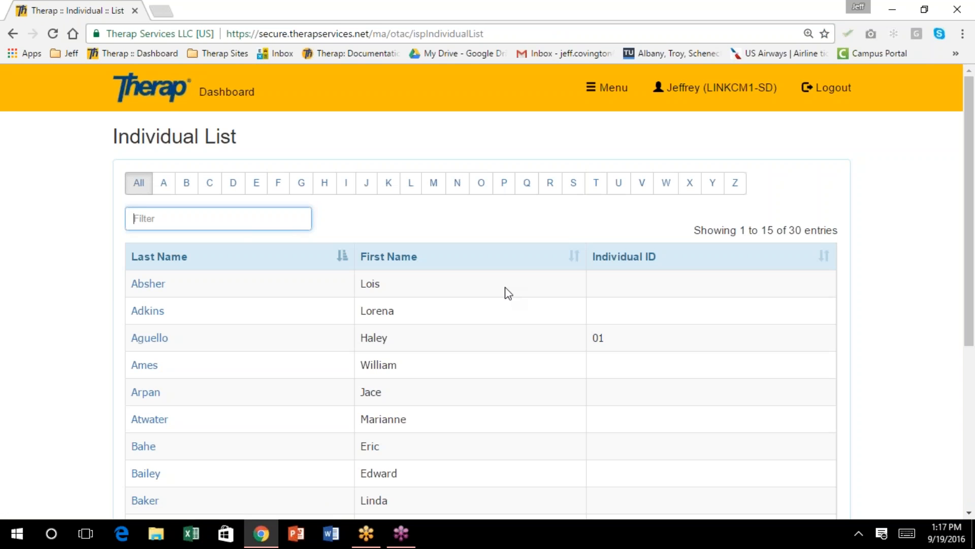
{"action": "scroll", "coordinate": [497, 288], "scroll_direction": "down", "scroll_amount": 1}
{"action": "scroll", "coordinate": [492, 285], "scroll_direction": "down", "scroll_amount": 3}
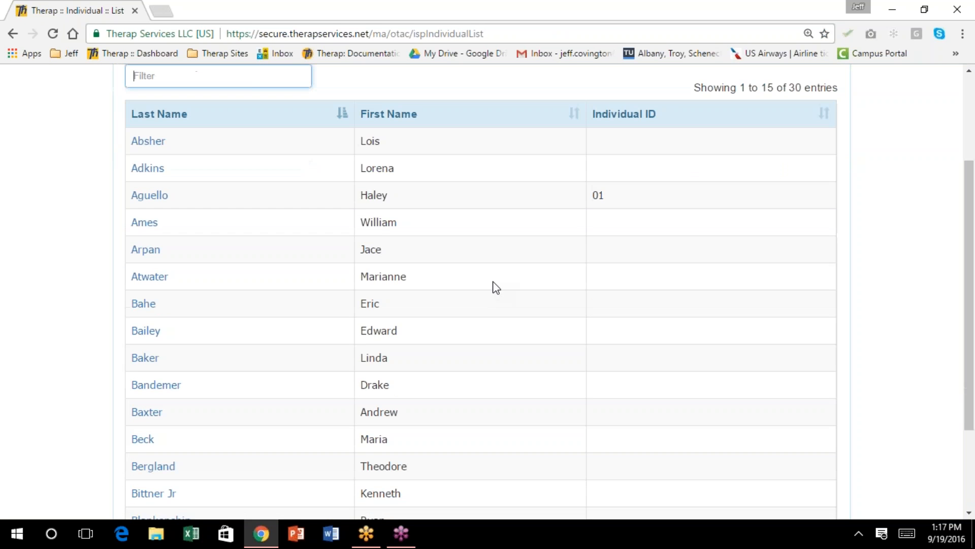
{"action": "left_click", "coordinate": [158, 197]}
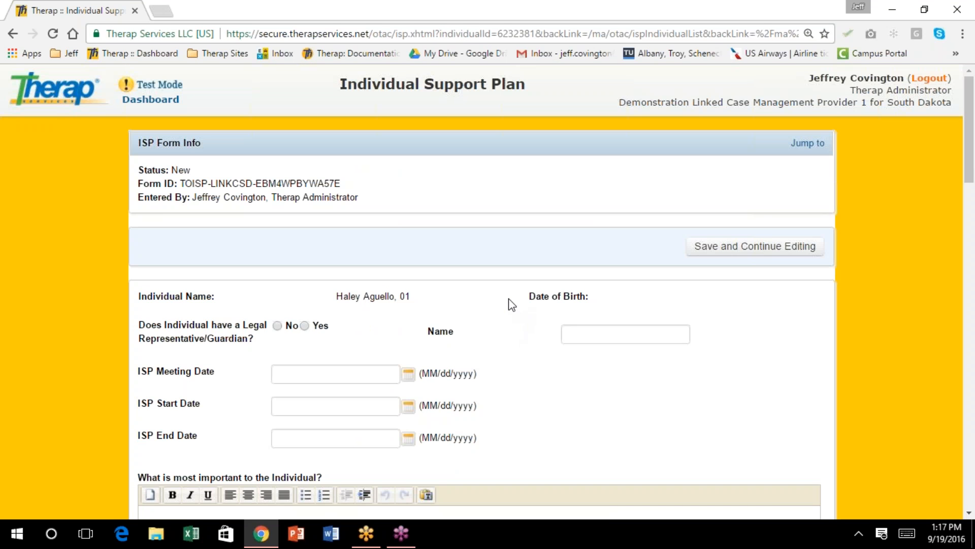
Mark that the individual has a legal guardian and enter the guardian's name
{"action": "scroll", "coordinate": [509, 304], "scroll_direction": "down", "scroll_amount": 1}
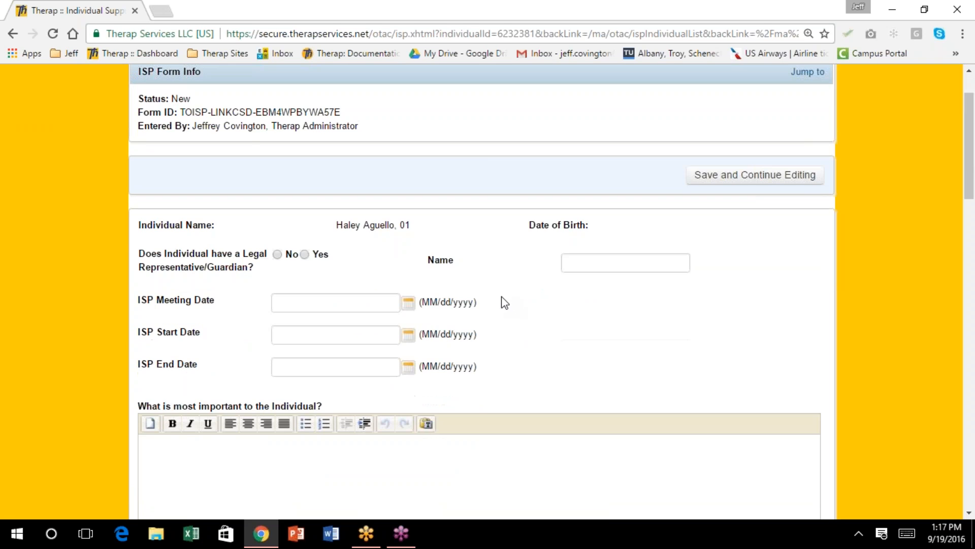
{"action": "scroll", "coordinate": [497, 298], "scroll_direction": "down", "scroll_amount": 3}
{"action": "scroll", "coordinate": [498, 298], "scroll_direction": "up", "scroll_amount": 5}
{"action": "scroll", "coordinate": [498, 298], "scroll_direction": "up", "scroll_amount": 2}
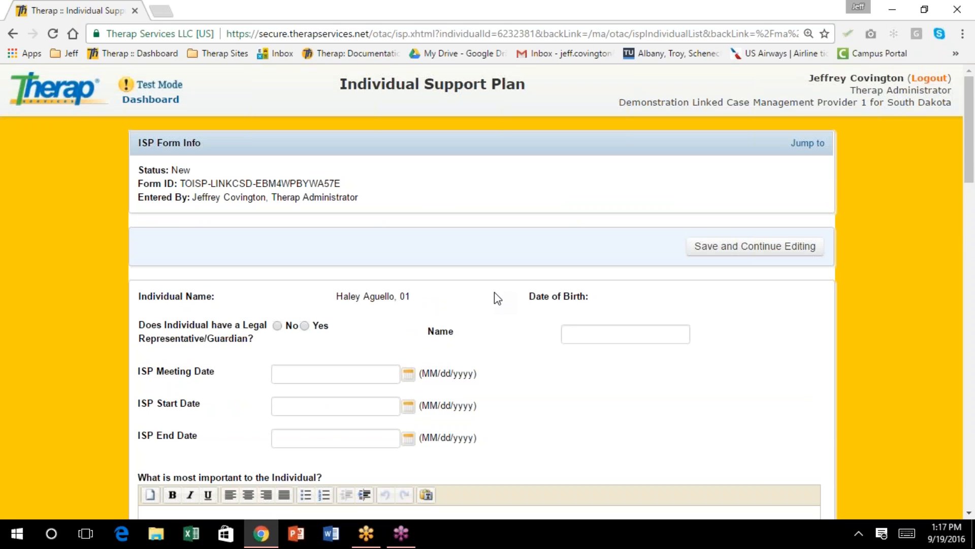
{"action": "scroll", "coordinate": [498, 298], "scroll_direction": "down", "scroll_amount": 2}
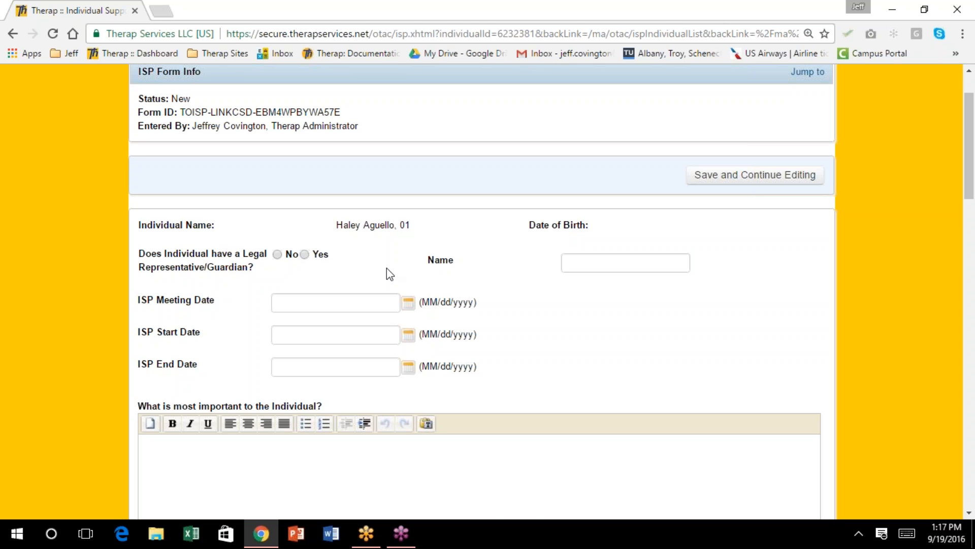
{"action": "scroll", "coordinate": [390, 273], "scroll_direction": "down", "scroll_amount": 3}
{"action": "scroll", "coordinate": [389, 273], "scroll_direction": "down", "scroll_amount": 8}
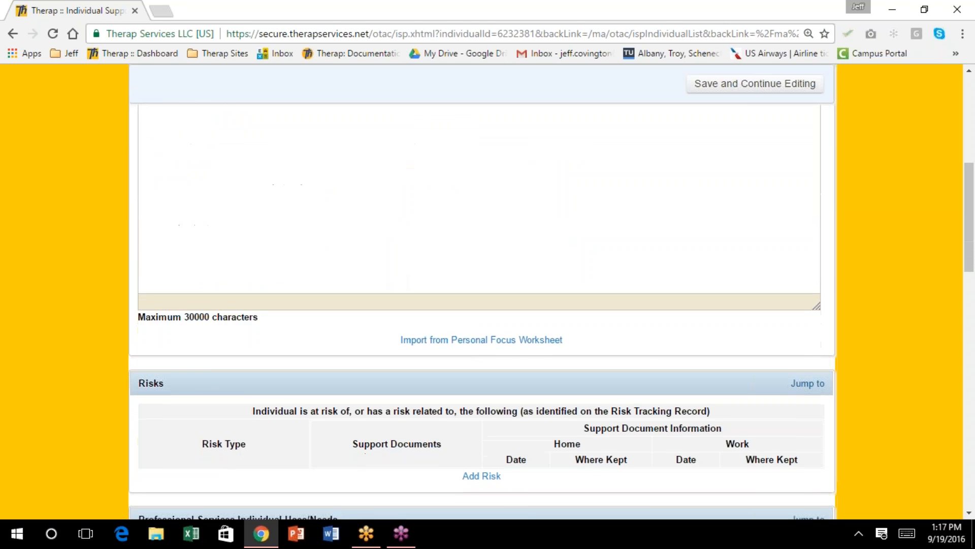
{"action": "scroll", "coordinate": [385, 270], "scroll_direction": "up", "scroll_amount": 12}
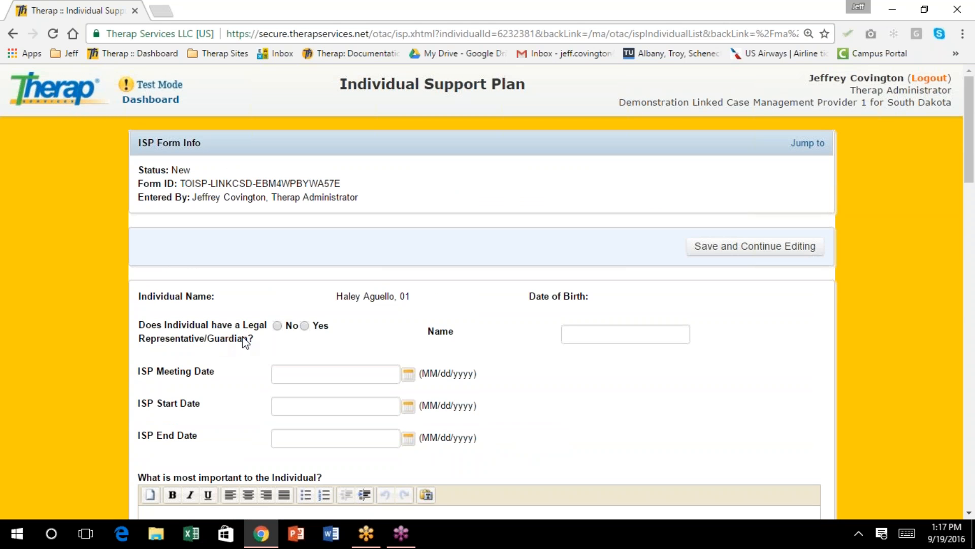
{"action": "left_click", "coordinate": [305, 326]}
{"action": "left_click", "coordinate": [580, 333]}
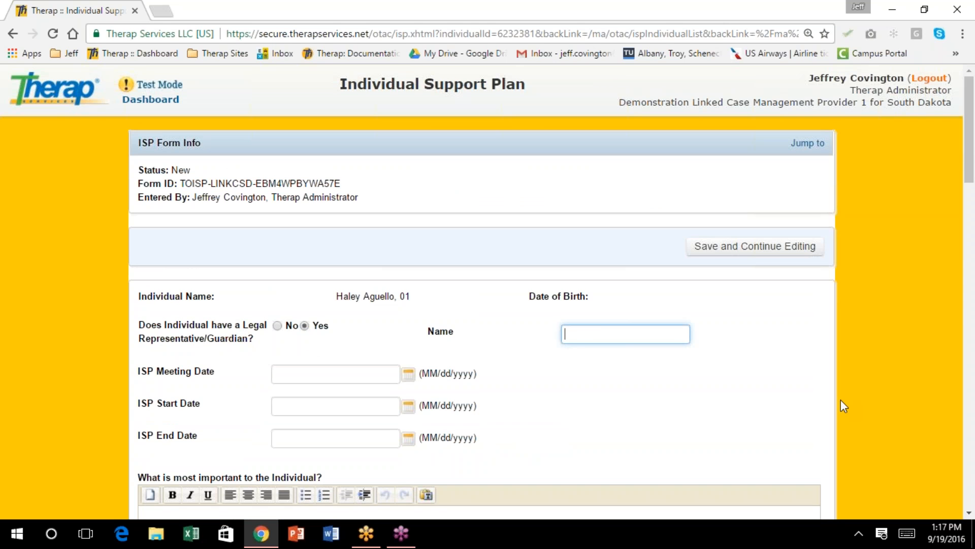
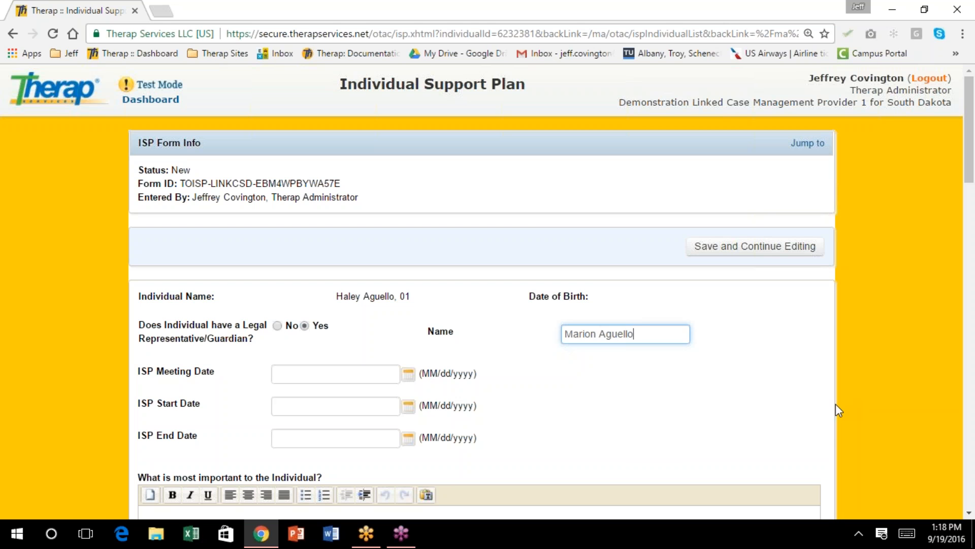
Set meeting date 09/19/2016, start date 09/01/2016 and end date 08/31/2017
{"action": "scroll", "coordinate": [836, 404], "scroll_direction": "down", "scroll_amount": 3}
{"action": "left_click", "coordinate": [407, 232]}
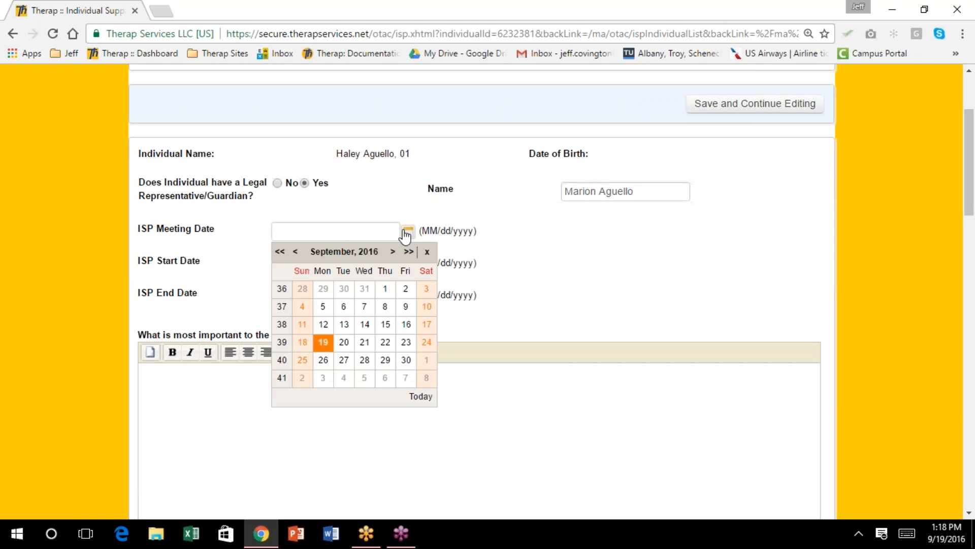
{"action": "left_click", "coordinate": [324, 343]}
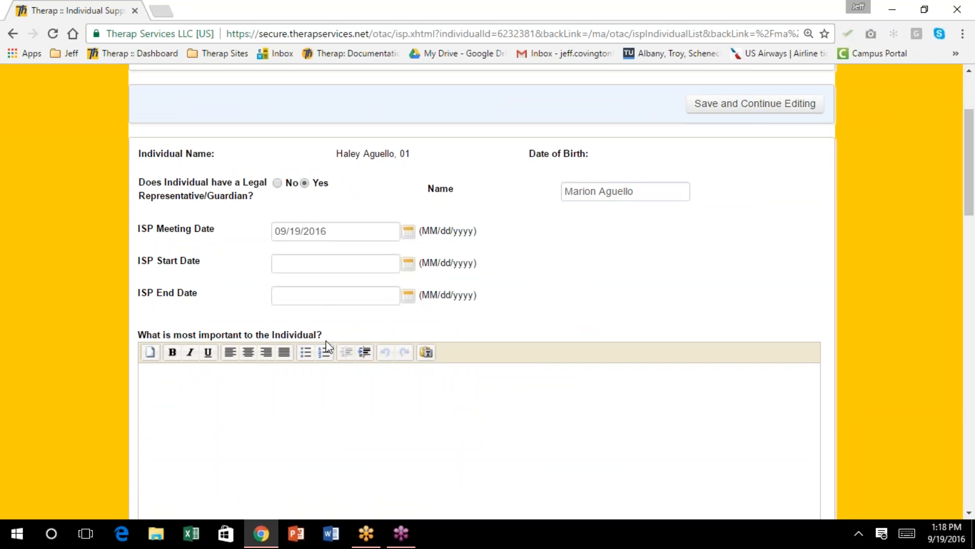
{"action": "left_click", "coordinate": [408, 264]}
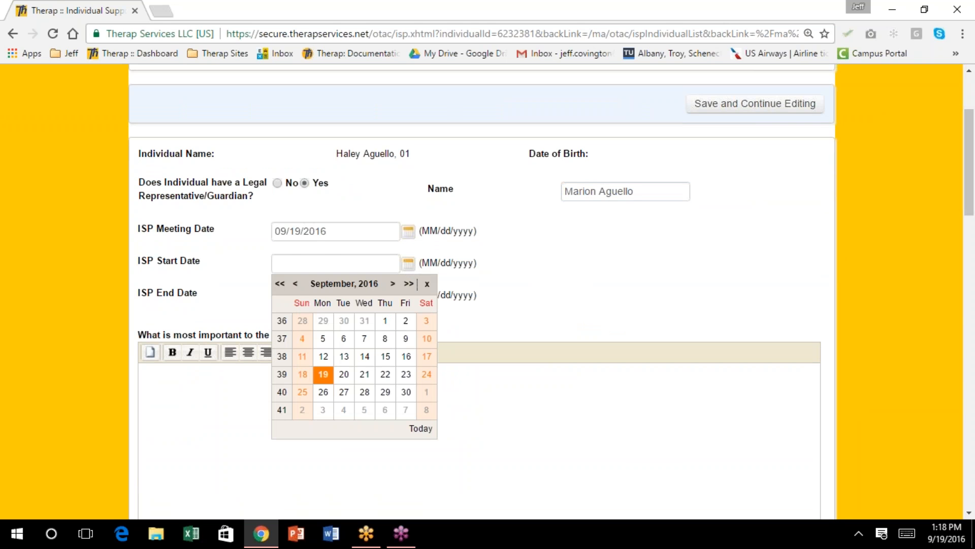
{"action": "left_click", "coordinate": [385, 321]}
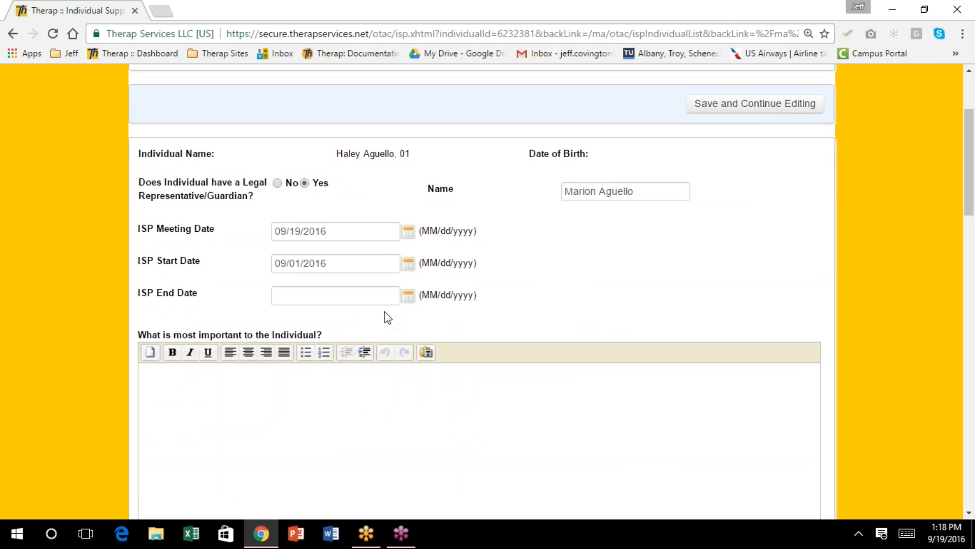
{"action": "left_click", "coordinate": [408, 295]}
{"action": "left_click", "coordinate": [409, 315]}
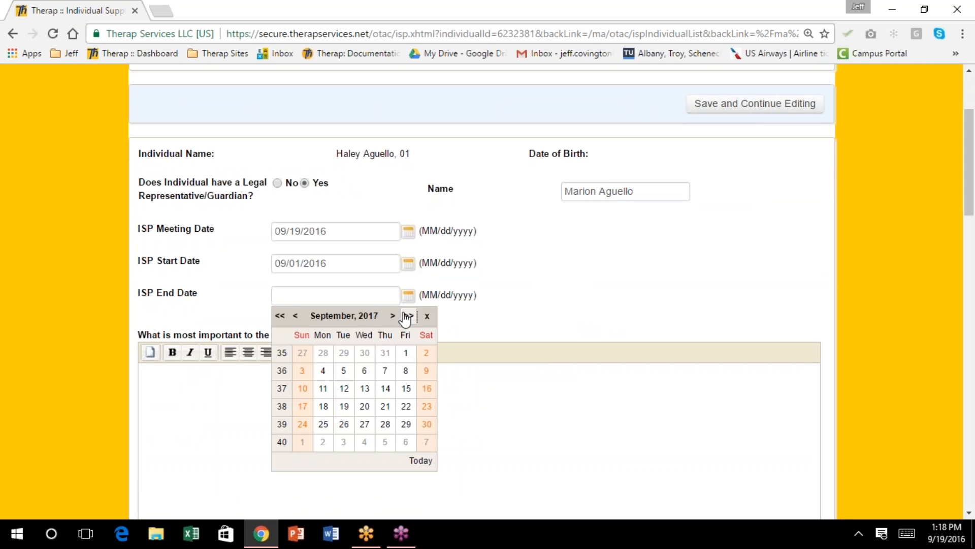
{"action": "left_click", "coordinate": [295, 315]}
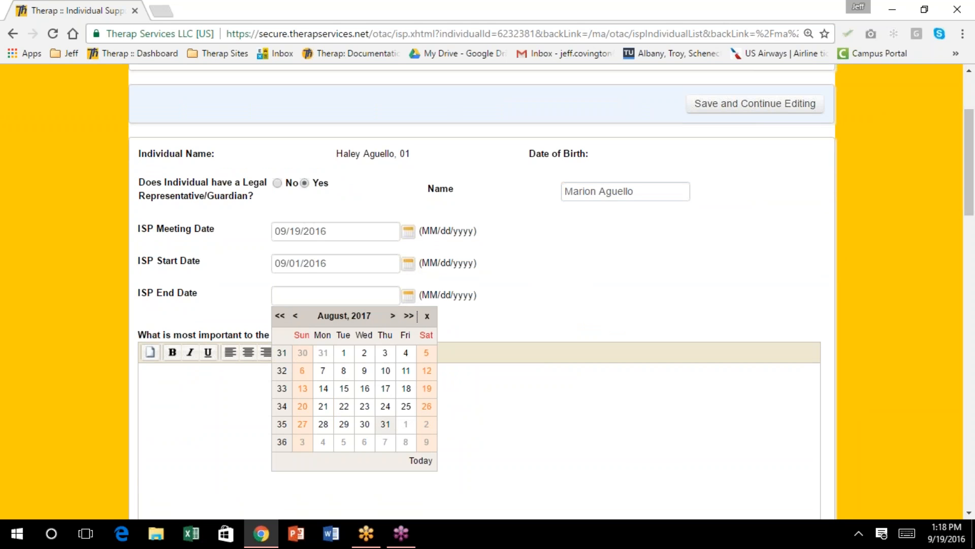
{"action": "left_click", "coordinate": [384, 425]}
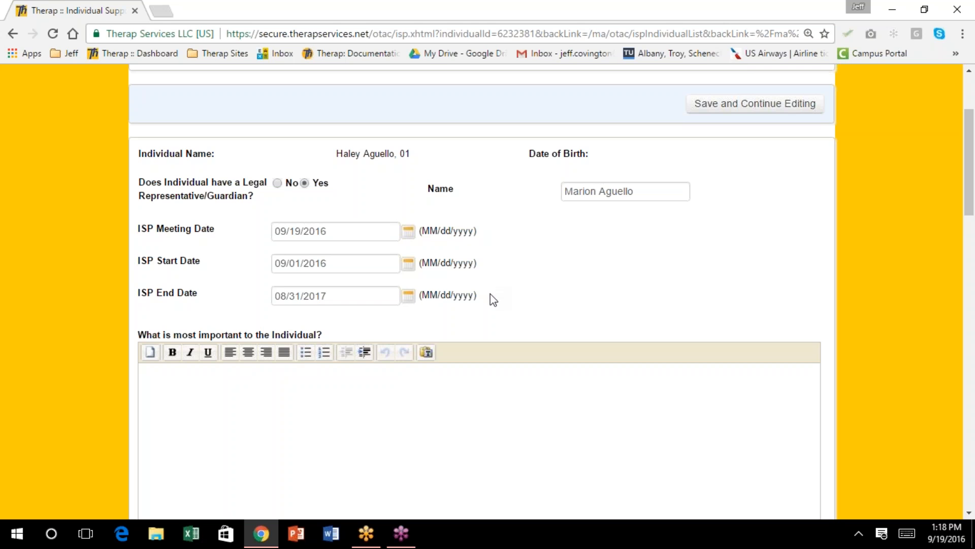
Import the approved Personal Focus Worksheet answer into what's most important
{"action": "scroll", "coordinate": [493, 300], "scroll_direction": "down", "scroll_amount": 2}
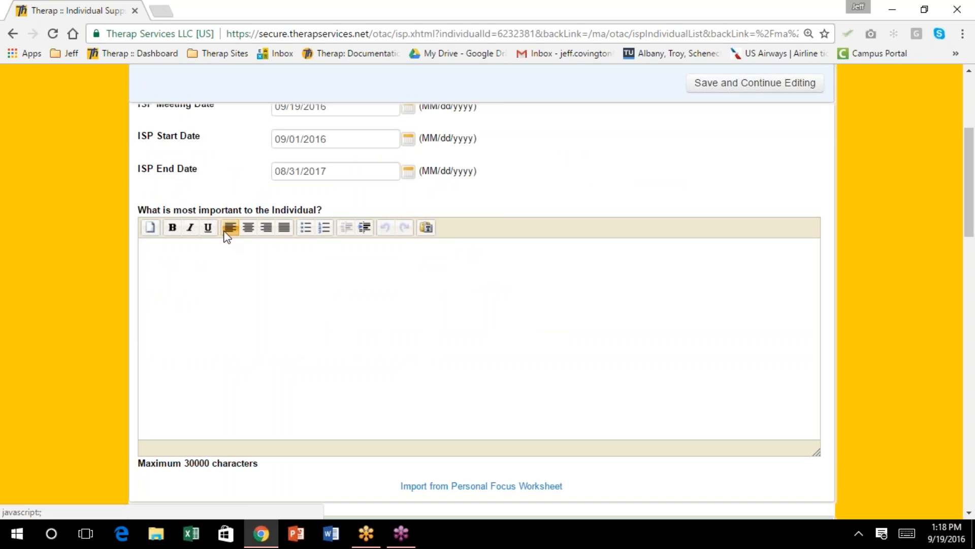
{"action": "scroll", "coordinate": [460, 360], "scroll_direction": "down", "scroll_amount": 2}
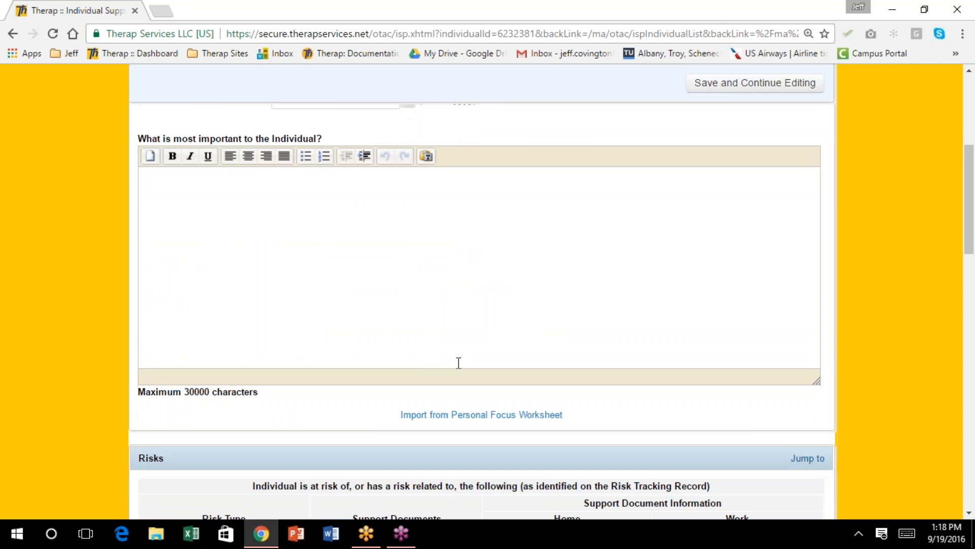
{"action": "left_click", "coordinate": [456, 419]}
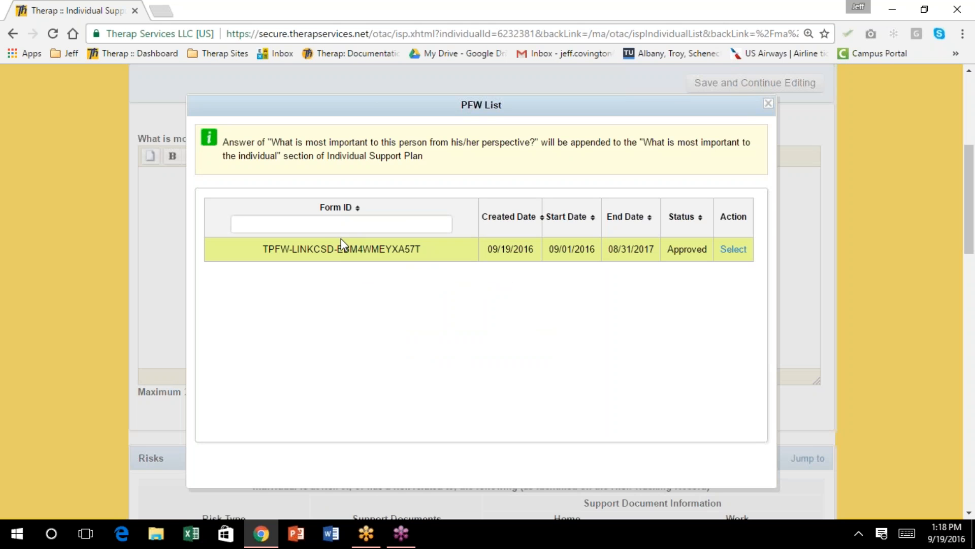
{"action": "left_click", "coordinate": [732, 252]}
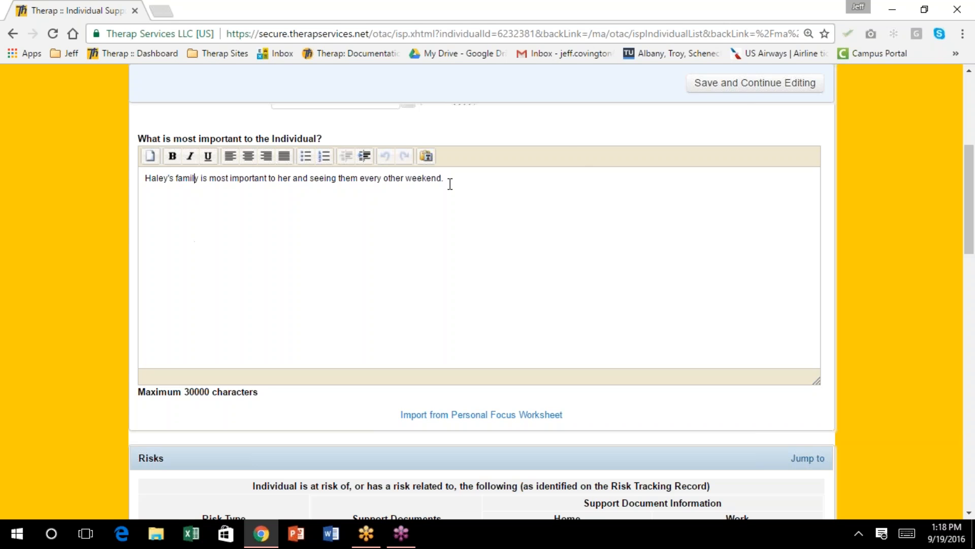
Add a new line saying she really likes Frozen and wants to go to Disneyland for the new ride
{"action": "left_click", "coordinate": [454, 183]}
{"action": "key", "text": "Return"}
{"action": "type", "text": "Haley rea"}
{"action": "key", "text": "BackSpace"}
{"action": "type", "text": "ally likes F"}
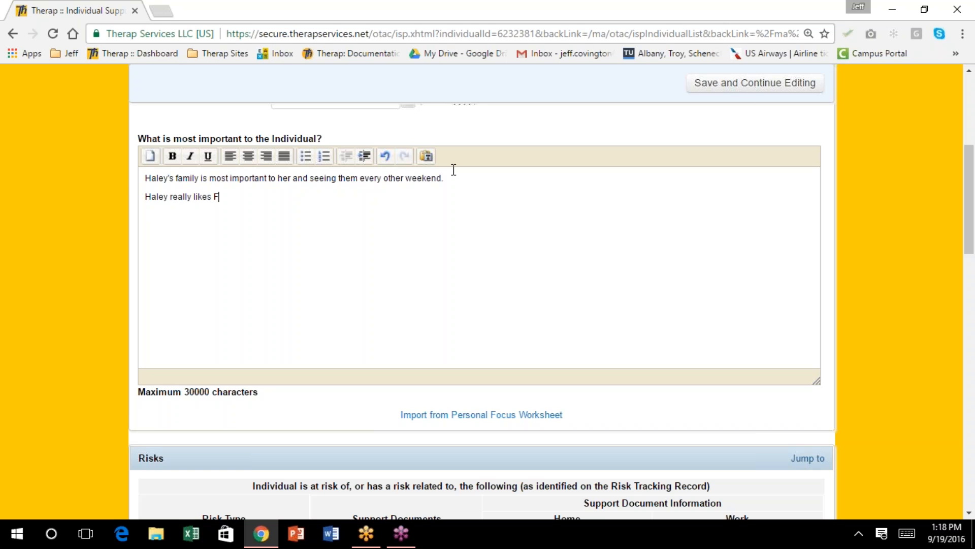
{"action": "type", "text": "Frozen\" she wants to goto"}
{"action": "key", "text": "BackSpace"}
{"action": "key", "text": "BackSpace"}
{"action": "key", "text": "BackSpace"}
{"action": "type", "text": "o to Disneyland to do t"}
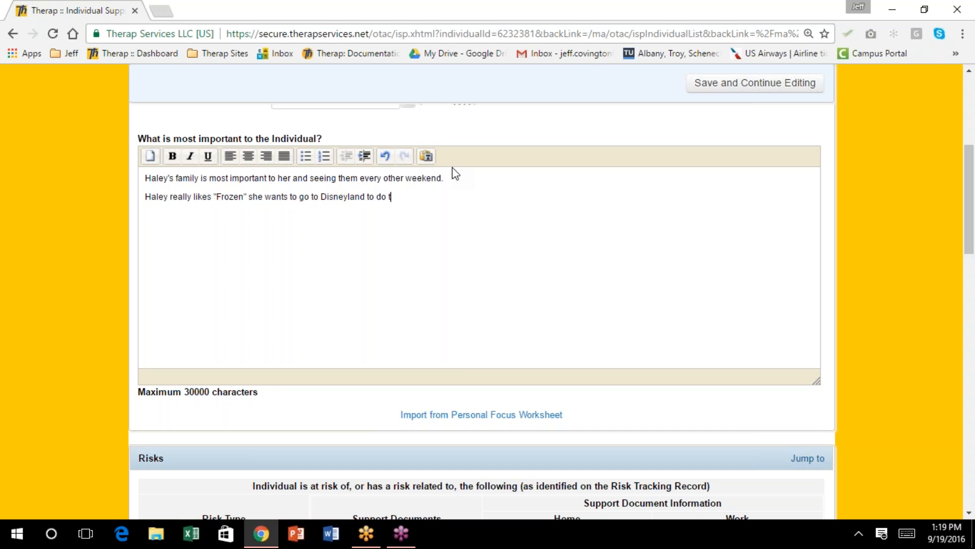
{"action": "type", "text": "he new ride."}
Scroll down the support plan form to the empty Risks section
{"action": "scroll", "coordinate": [481, 184], "scroll_direction": "down", "scroll_amount": 1}
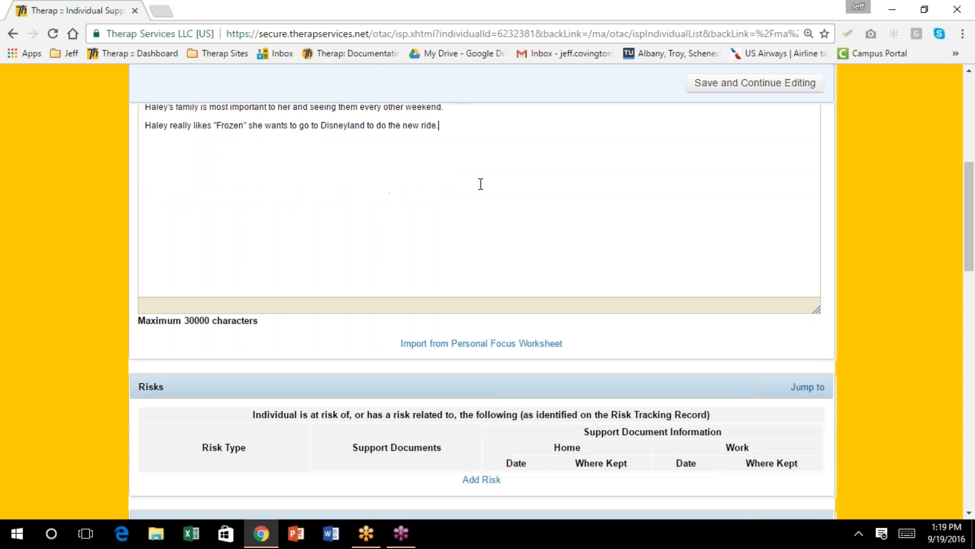
{"action": "scroll", "coordinate": [480, 184], "scroll_direction": "down", "scroll_amount": 1}
{"action": "scroll", "coordinate": [480, 184], "scroll_direction": "down", "scroll_amount": 1}
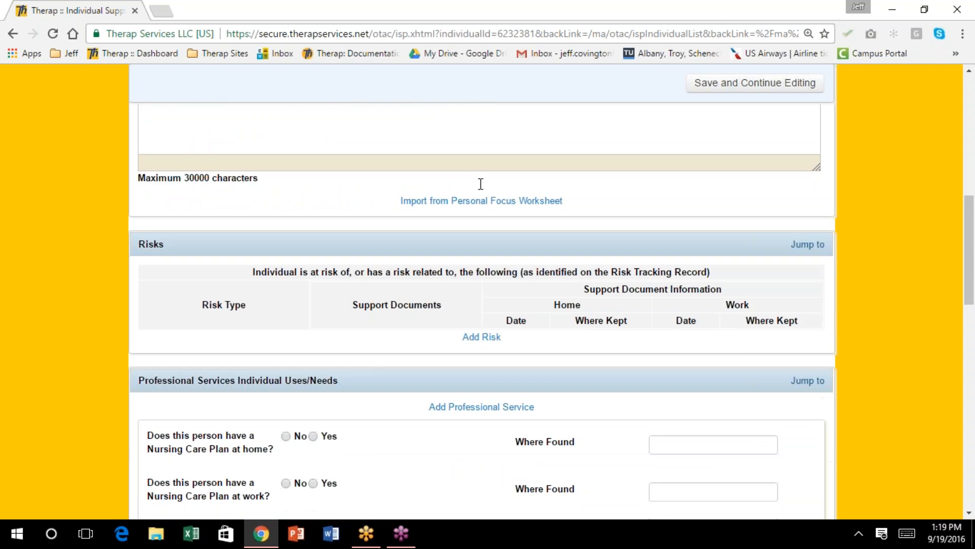
{"action": "scroll", "coordinate": [480, 183], "scroll_direction": "down", "scroll_amount": 1}
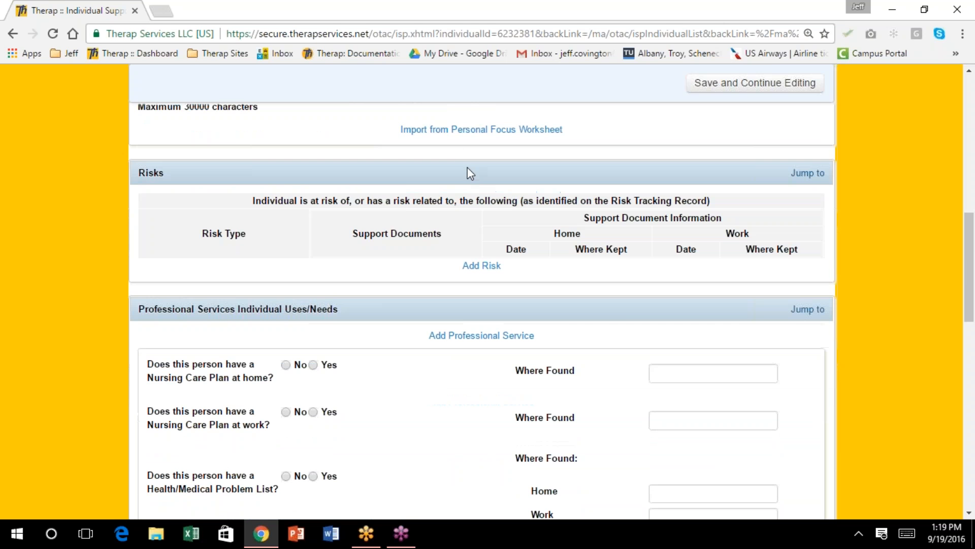
{"action": "scroll", "coordinate": [458, 152], "scroll_direction": "up", "scroll_amount": 1}
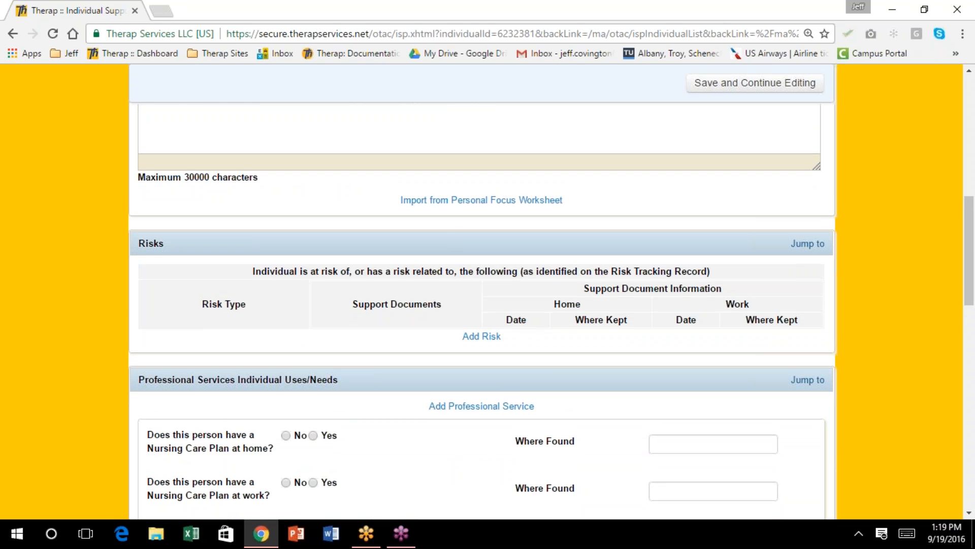
{"action": "scroll", "coordinate": [457, 150], "scroll_direction": "down", "scroll_amount": 1}
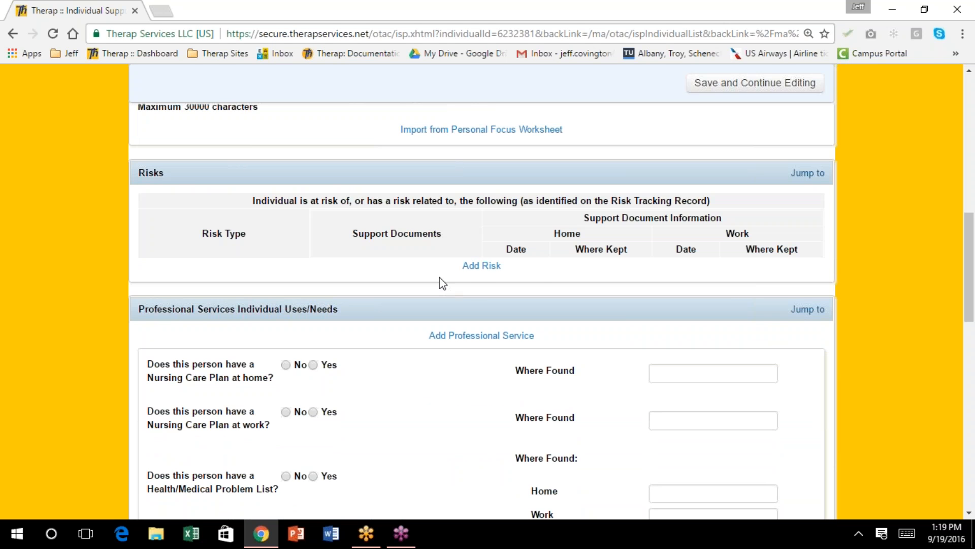
Add a Constipation risk with a new blank support document entry
{"action": "left_click", "coordinate": [474, 267]}
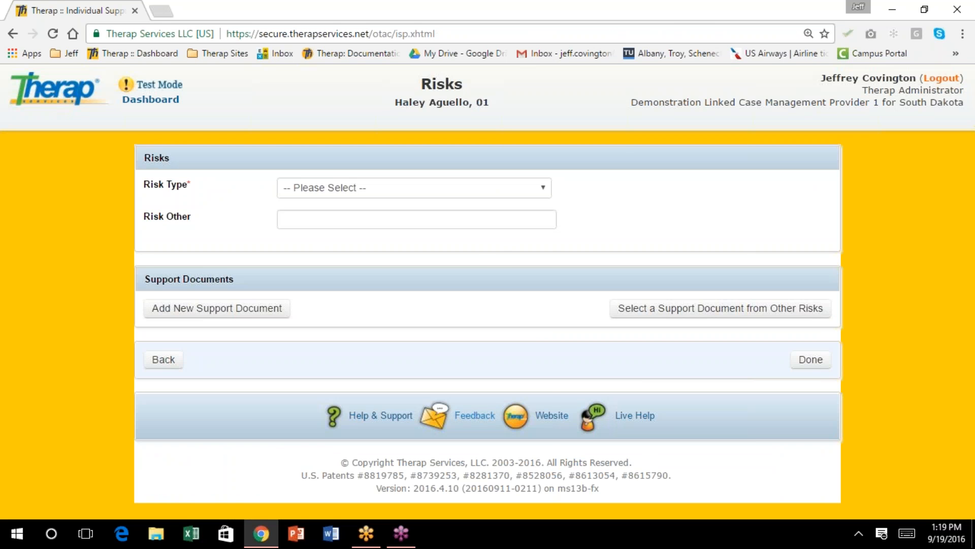
{"action": "left_click", "coordinate": [544, 188]}
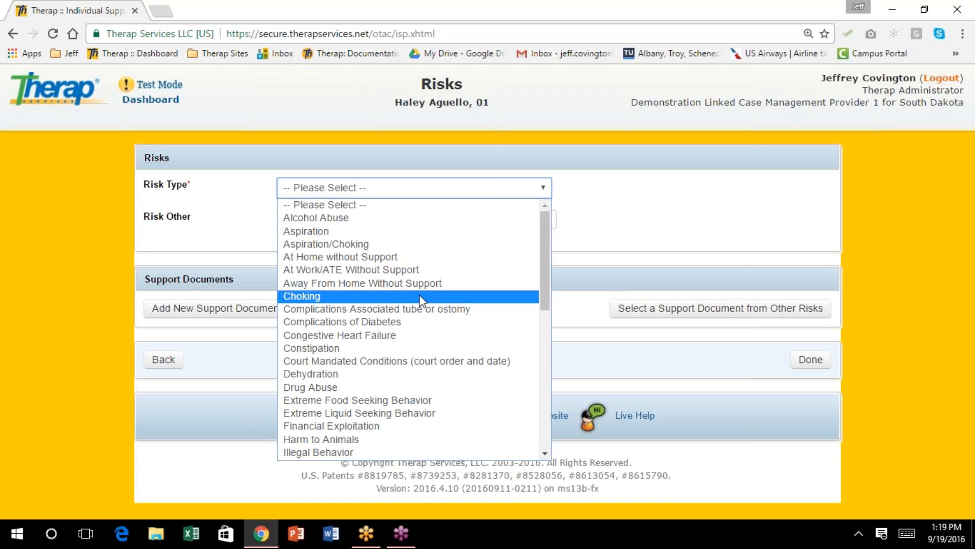
{"action": "left_click", "coordinate": [426, 350]}
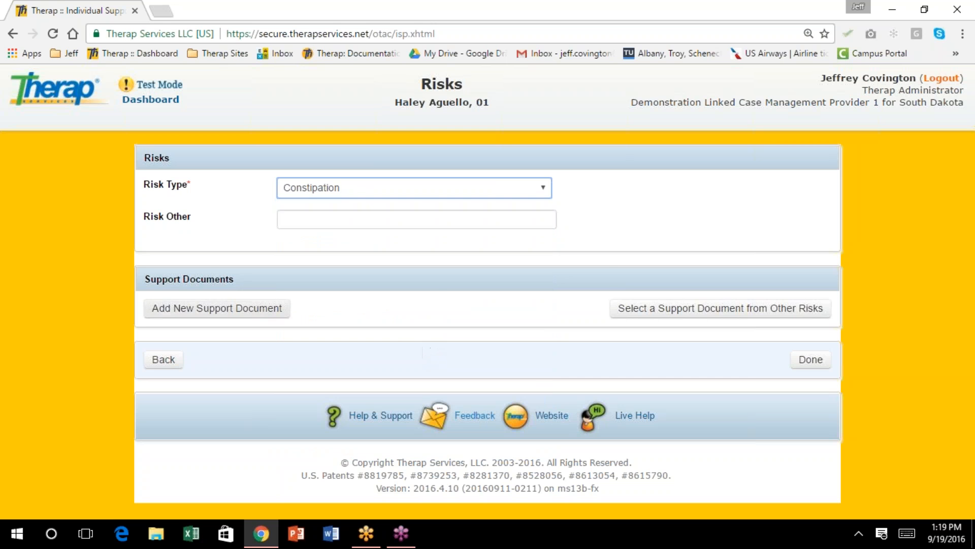
{"action": "left_click", "coordinate": [264, 315]}
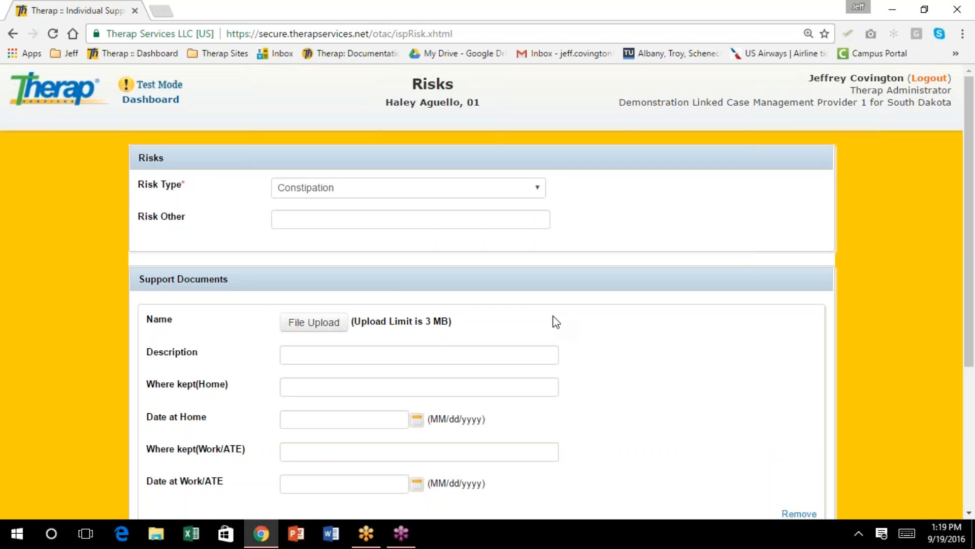
{"action": "scroll", "coordinate": [554, 320], "scroll_direction": "down", "scroll_amount": 3}
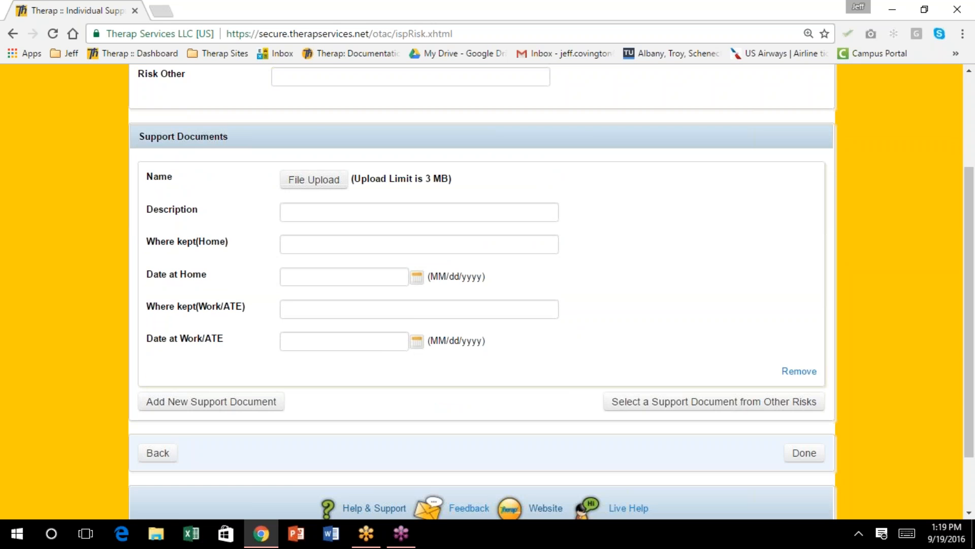
Upload SD ISP Plan Guide with Comments.docx as the support document's file
{"action": "left_click", "coordinate": [300, 186]}
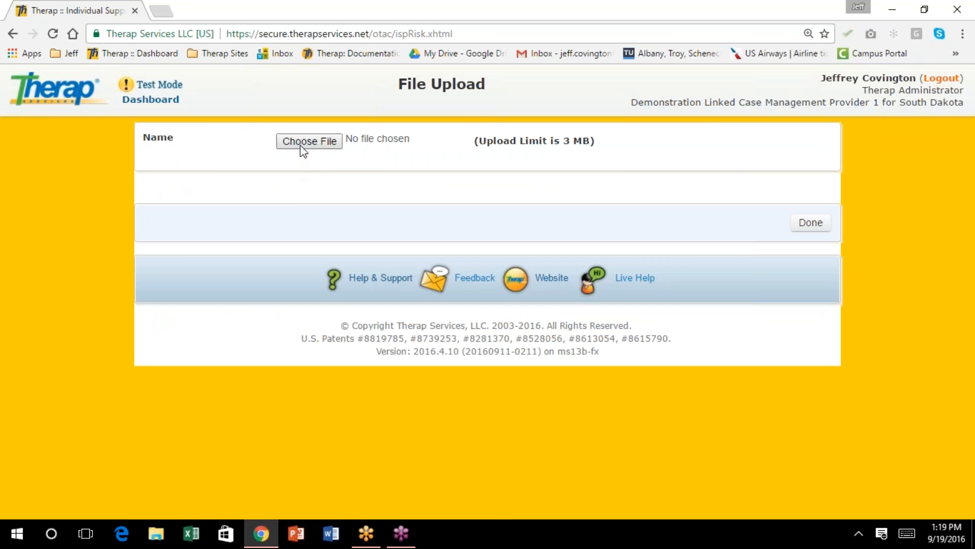
{"action": "left_click", "coordinate": [312, 142]}
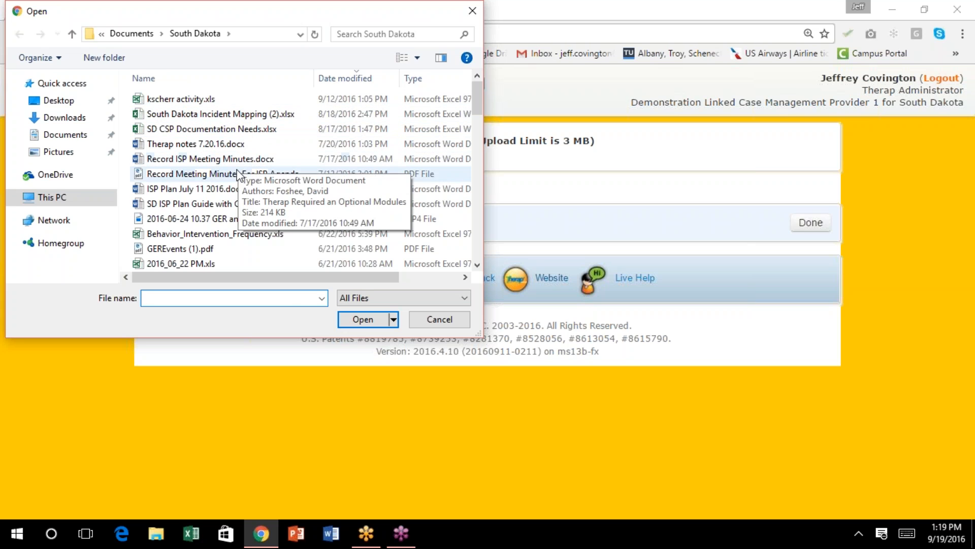
{"action": "left_click", "coordinate": [233, 205]}
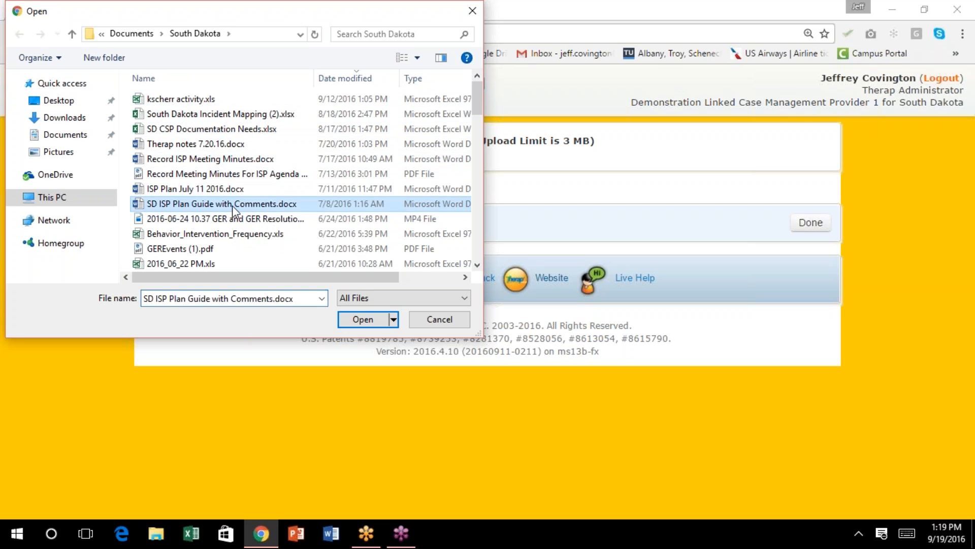
{"action": "left_click", "coordinate": [361, 320]}
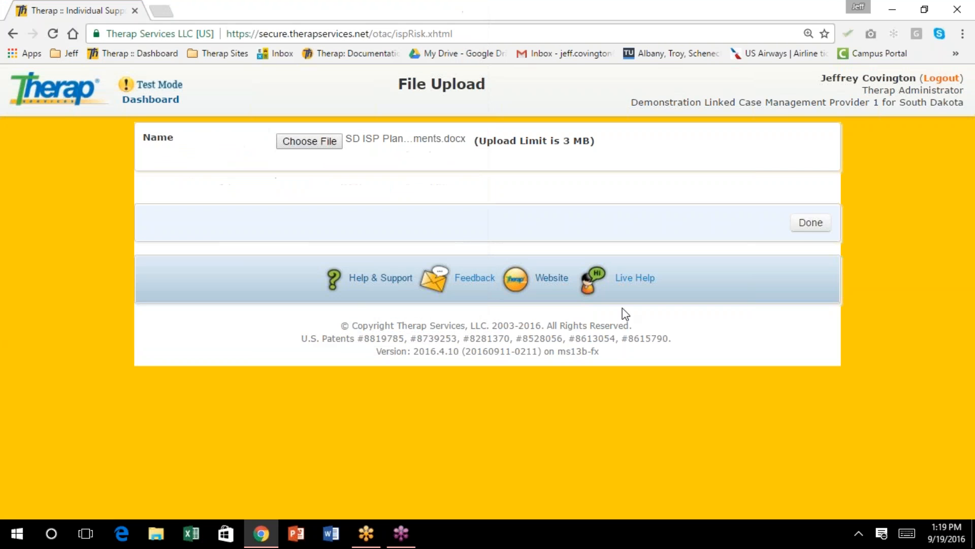
{"action": "left_click", "coordinate": [810, 222]}
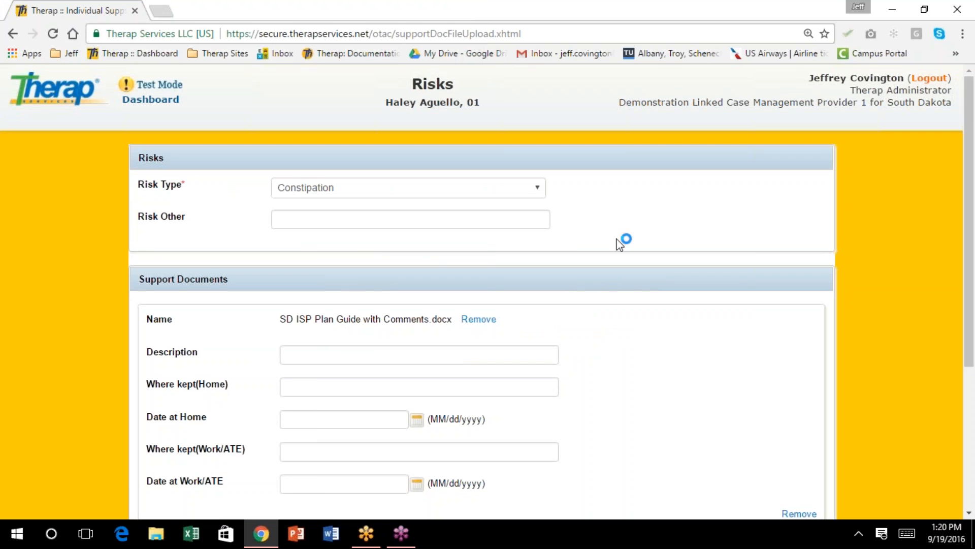
{"action": "scroll", "coordinate": [564, 246], "scroll_direction": "down", "scroll_amount": 1}
Enter 'Bowel Protocol' as the support document's description
{"action": "left_click", "coordinate": [369, 285]}
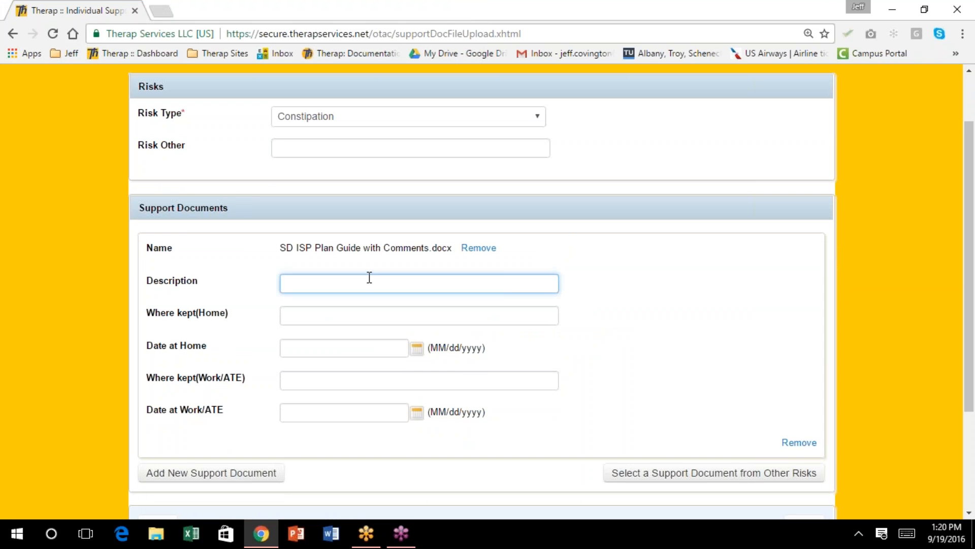
{"action": "type", "text": "Bowel Prootoco"}
Record the home location as 'Nursing Binder', dated 09/06/2016
{"action": "left_click", "coordinate": [324, 315]}
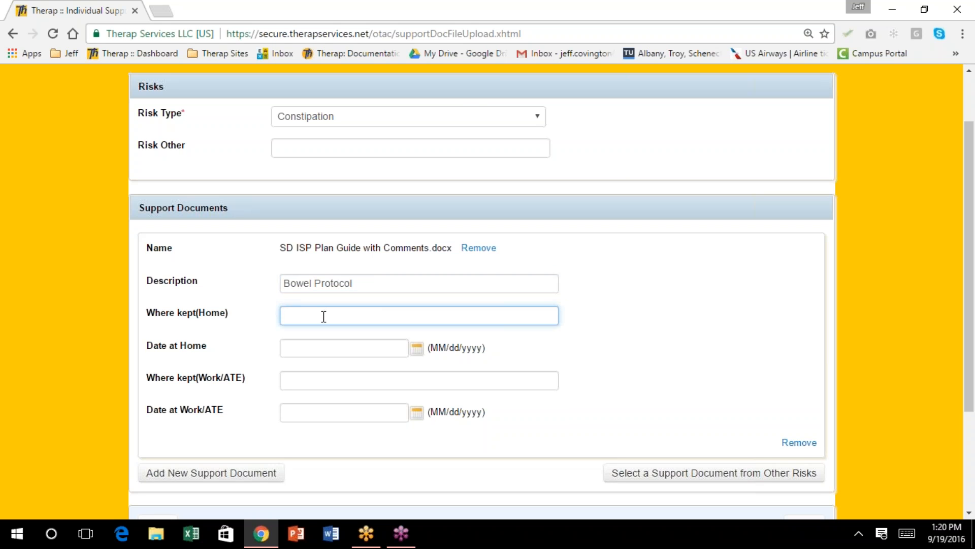
{"action": "type", "text": "Nursing Not"}
{"action": "type", "text": "es"}
{"action": "key", "text": "ctrl+BackSpace"}
{"action": "type", "text": "Binder"}
{"action": "left_click", "coordinate": [416, 348]}
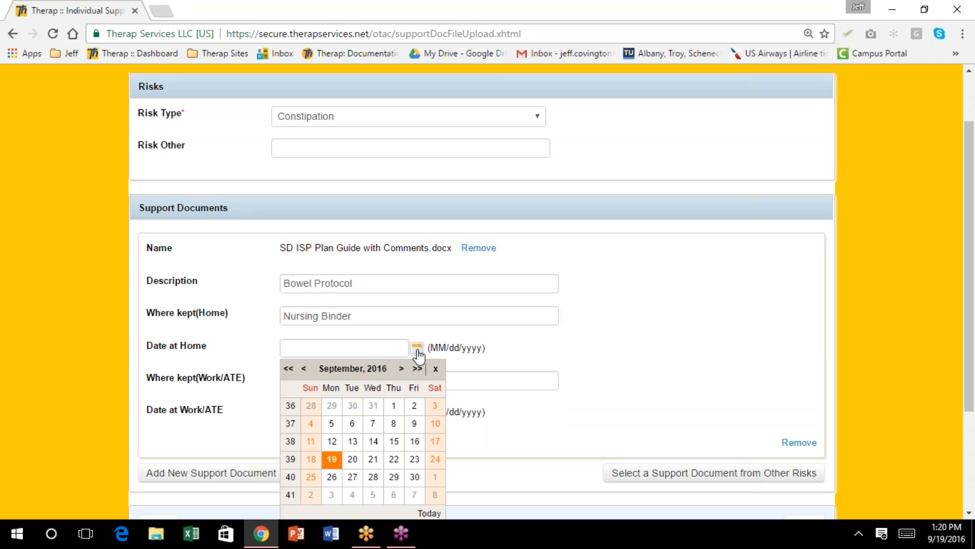
{"action": "left_click", "coordinate": [352, 424]}
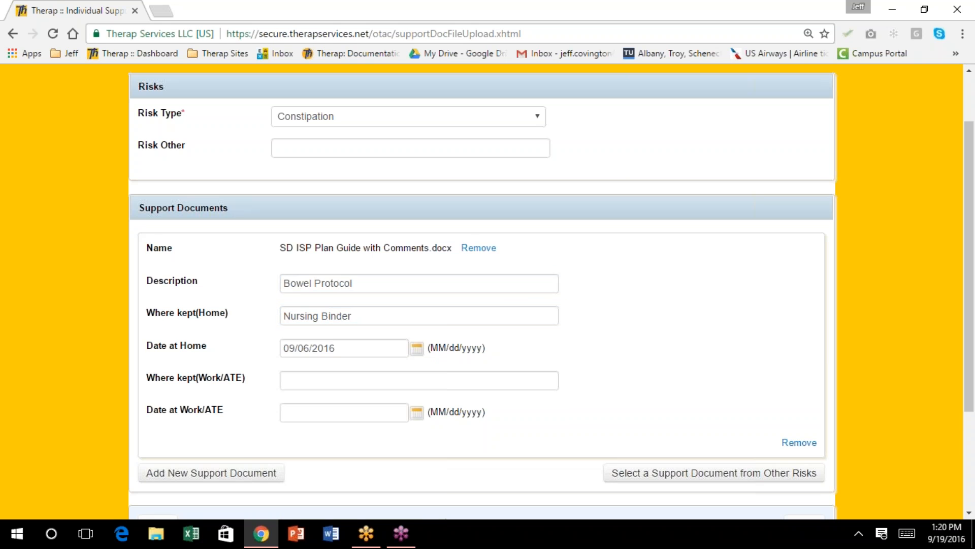
{"action": "scroll", "coordinate": [445, 311], "scroll_direction": "down", "scroll_amount": 2}
Record the work location as 'Therap Nursing Care Plan', dated 09/06/2016
{"action": "left_click", "coordinate": [347, 307]}
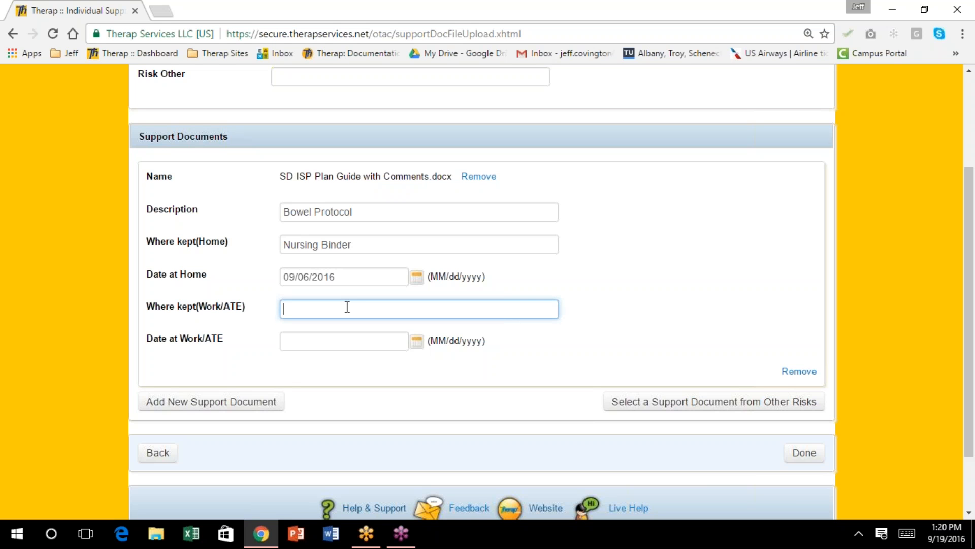
{"action": "type", "text": "Therap Nursing Care Plan"}
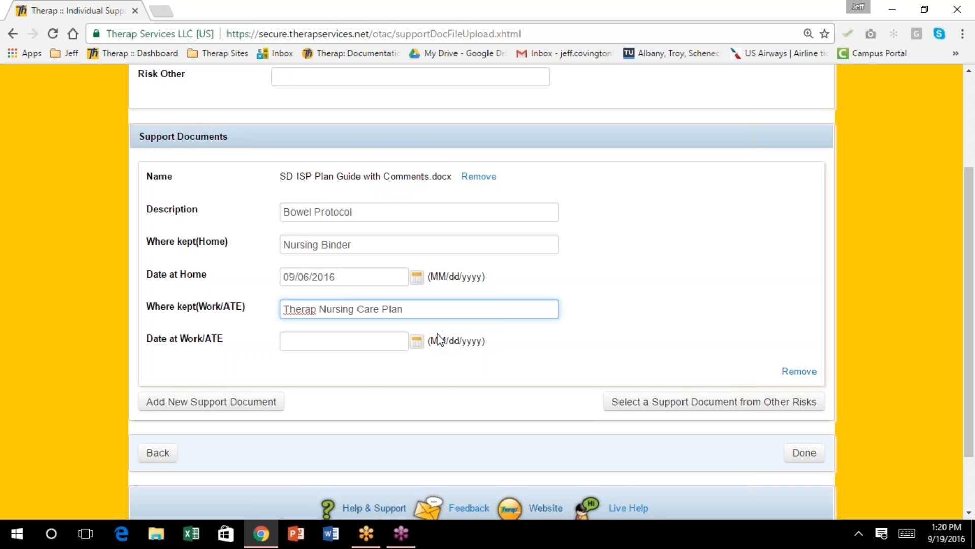
{"action": "left_click", "coordinate": [417, 341]}
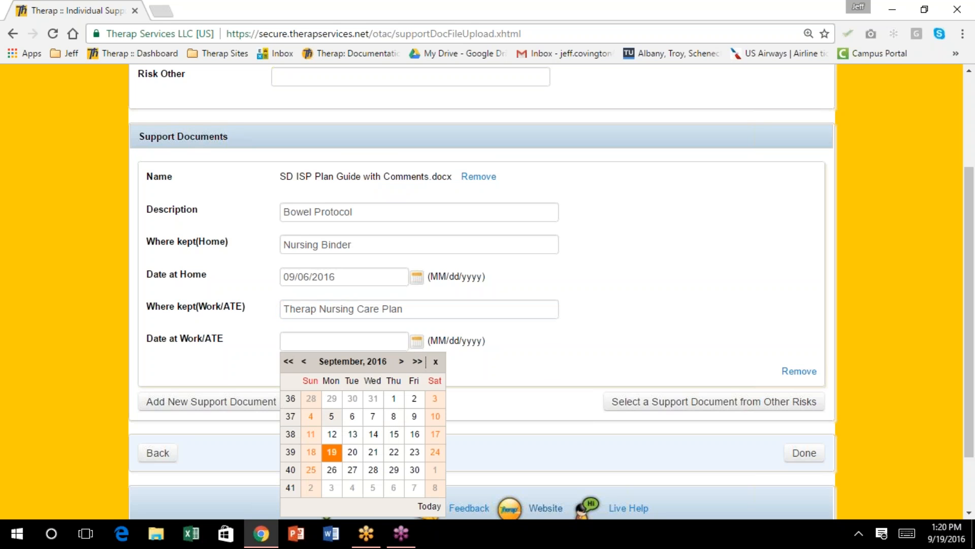
{"action": "left_click", "coordinate": [352, 417]}
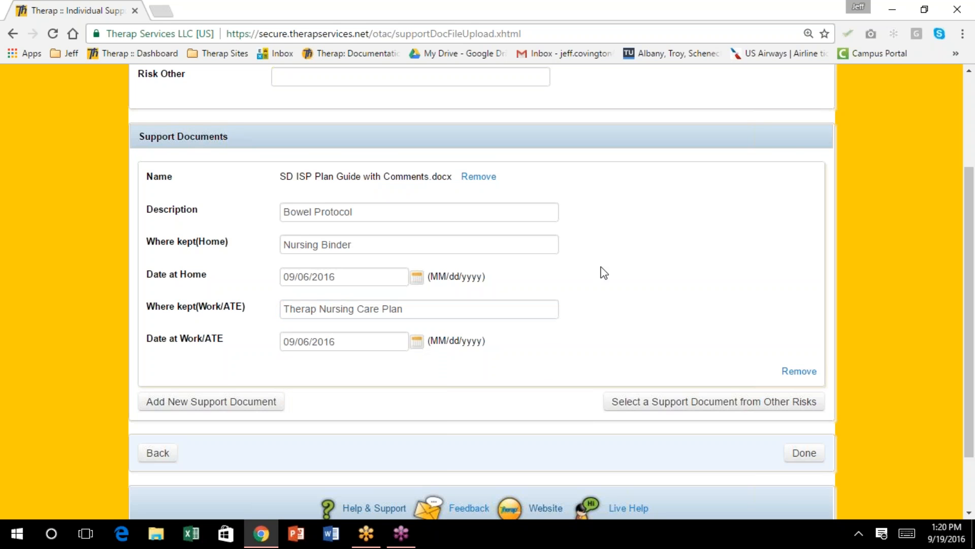
{"action": "scroll", "coordinate": [655, 244], "scroll_direction": "down", "scroll_amount": 2}
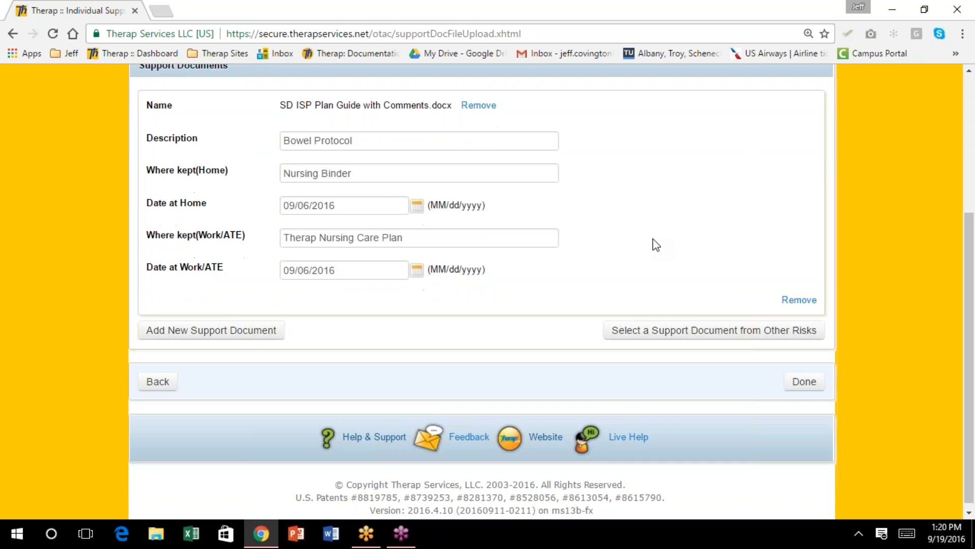
Save the Constipation risk and confirm it appears in the plan's Risks table
{"action": "left_click", "coordinate": [807, 385]}
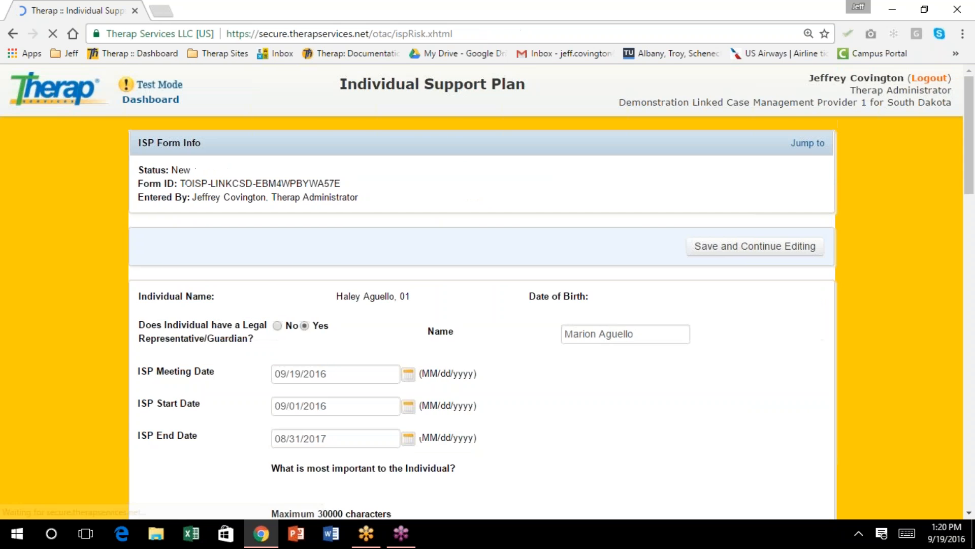
{"action": "scroll", "coordinate": [715, 271], "scroll_direction": "down", "scroll_amount": 3}
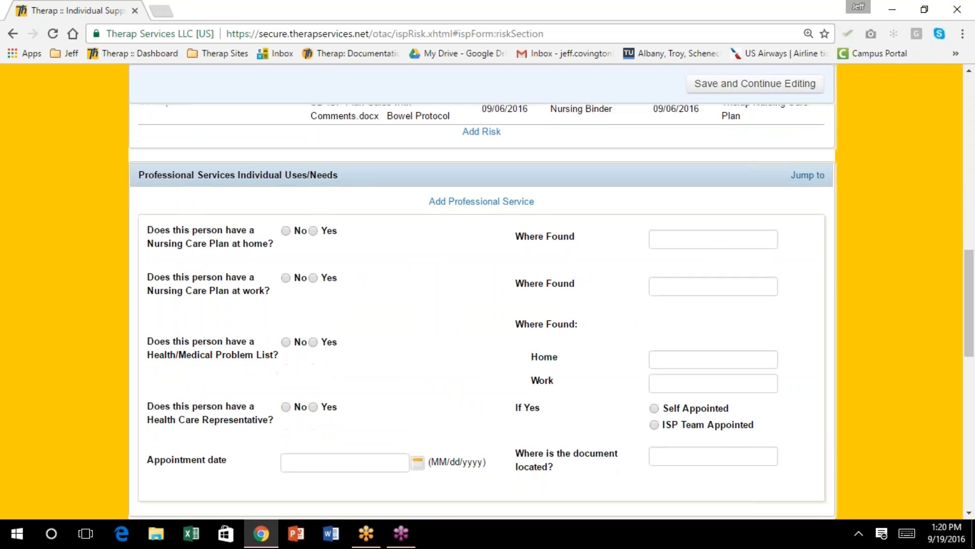
{"action": "scroll", "coordinate": [712, 271], "scroll_direction": "down", "scroll_amount": 4}
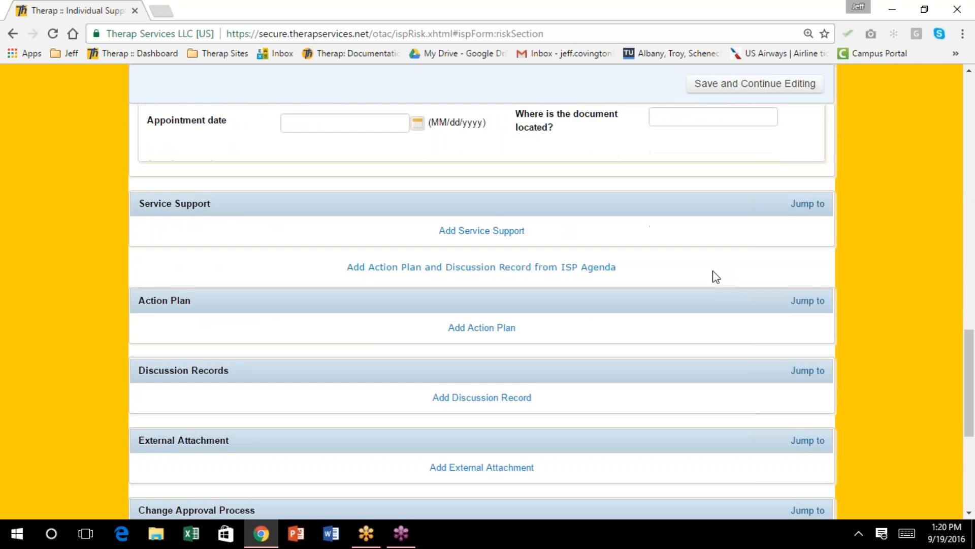
{"action": "scroll", "coordinate": [712, 270], "scroll_direction": "up", "scroll_amount": 4}
{"action": "scroll", "coordinate": [712, 270], "scroll_direction": "up", "scroll_amount": 5}
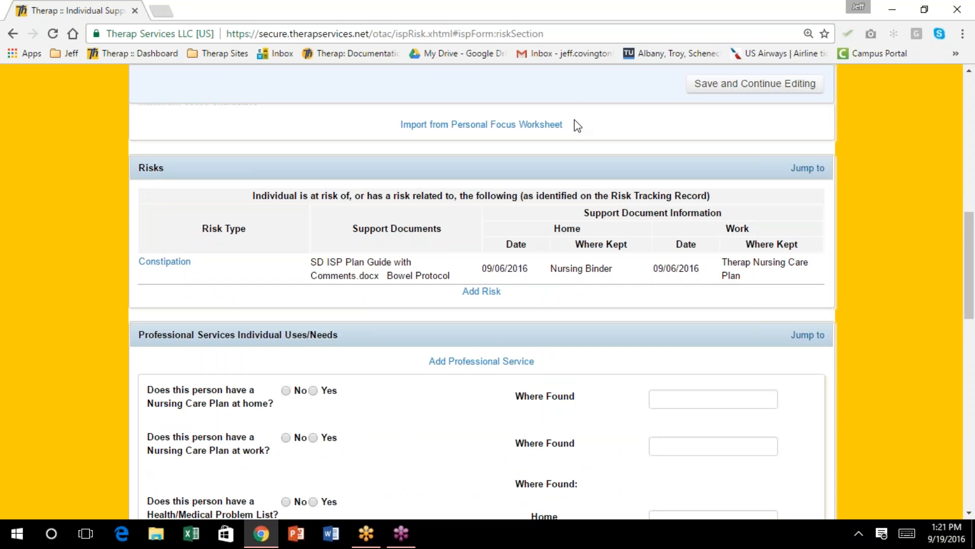
Start a new Professional Service entry and expand the Lookup Shared Contact list
{"action": "left_click", "coordinate": [482, 362]}
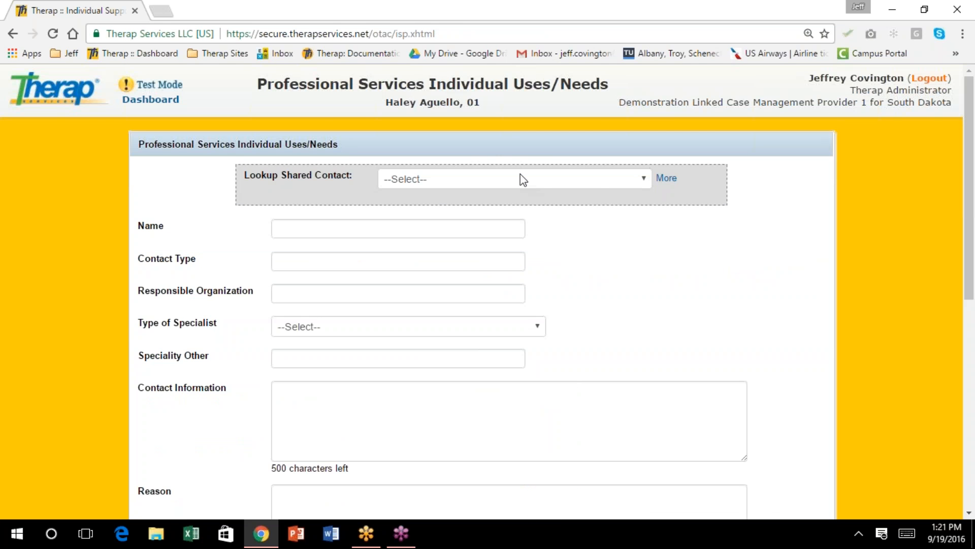
{"action": "left_click", "coordinate": [643, 180]}
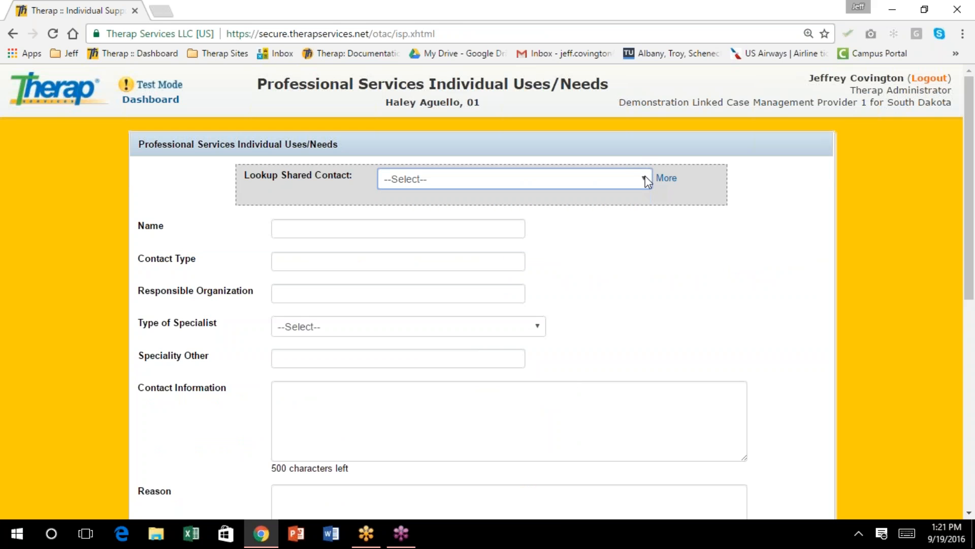
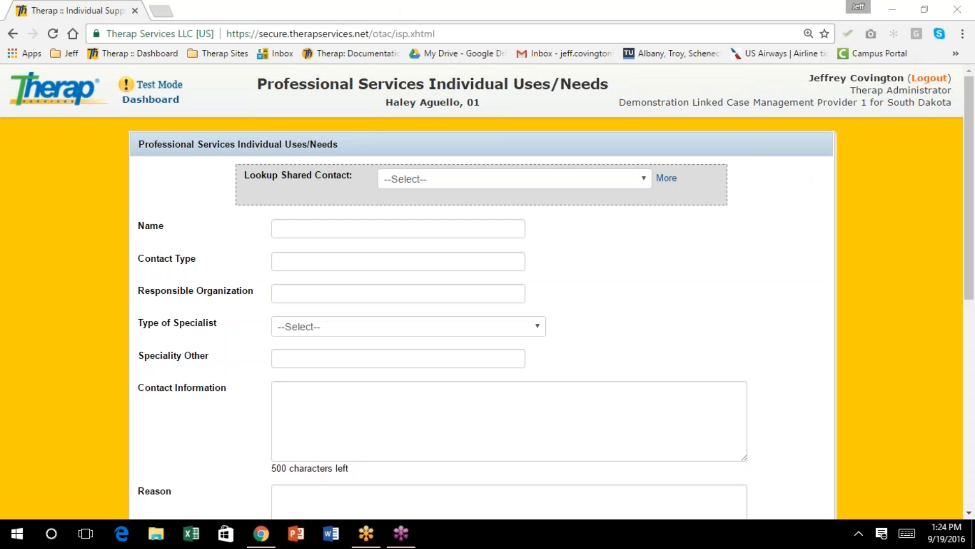
Open the shared contact search, browse the contact types, then close it without choosing anyone
{"action": "left_click", "coordinate": [294, 227]}
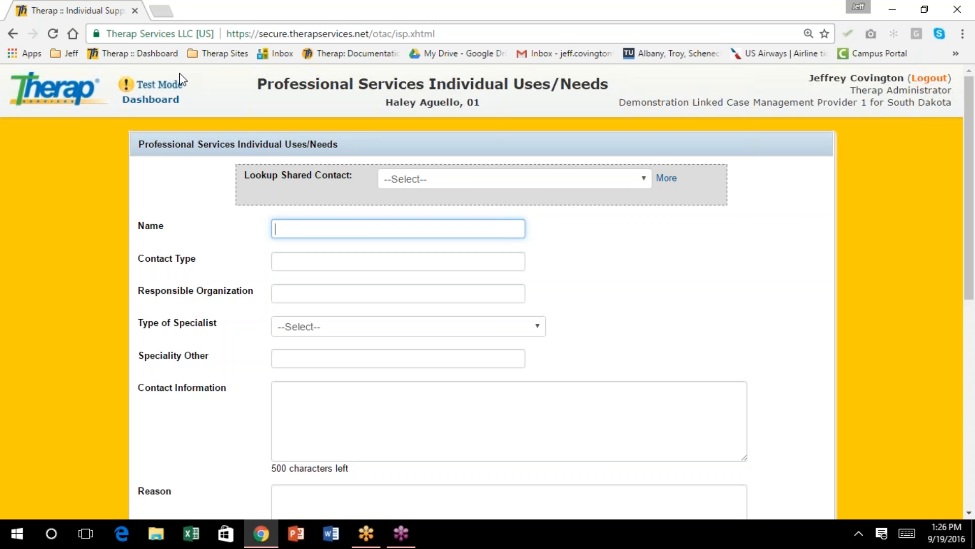
{"action": "scroll", "coordinate": [296, 123], "scroll_direction": "down", "scroll_amount": 7}
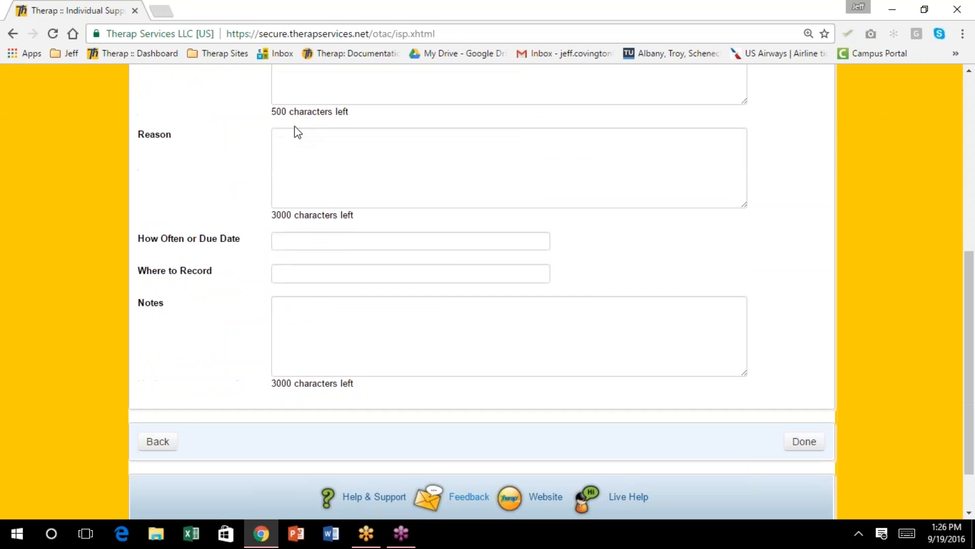
{"action": "scroll", "coordinate": [299, 132], "scroll_direction": "up", "scroll_amount": 4}
{"action": "scroll", "coordinate": [294, 127], "scroll_direction": "up", "scroll_amount": 3}
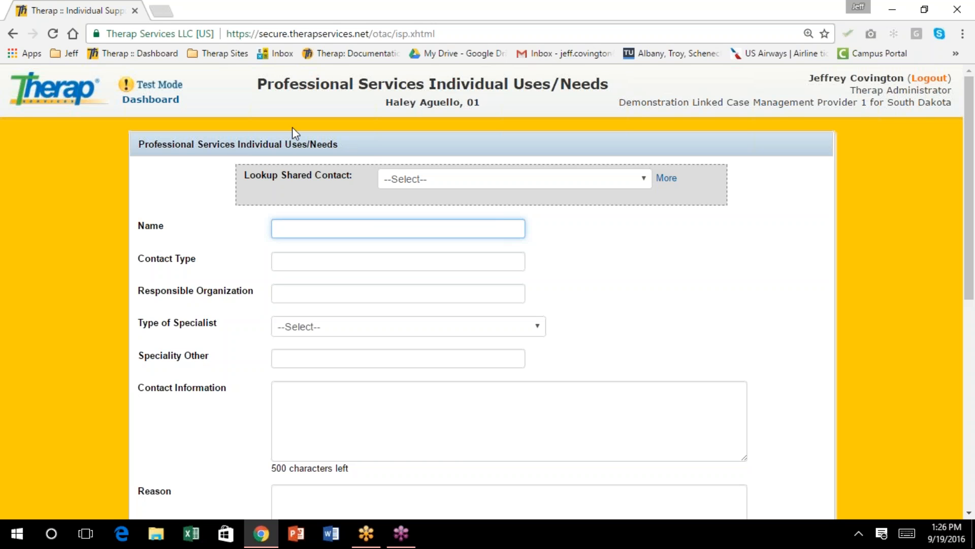
{"action": "left_click_drag", "start_coordinate": [970, 186], "coordinate": [951, 177]}
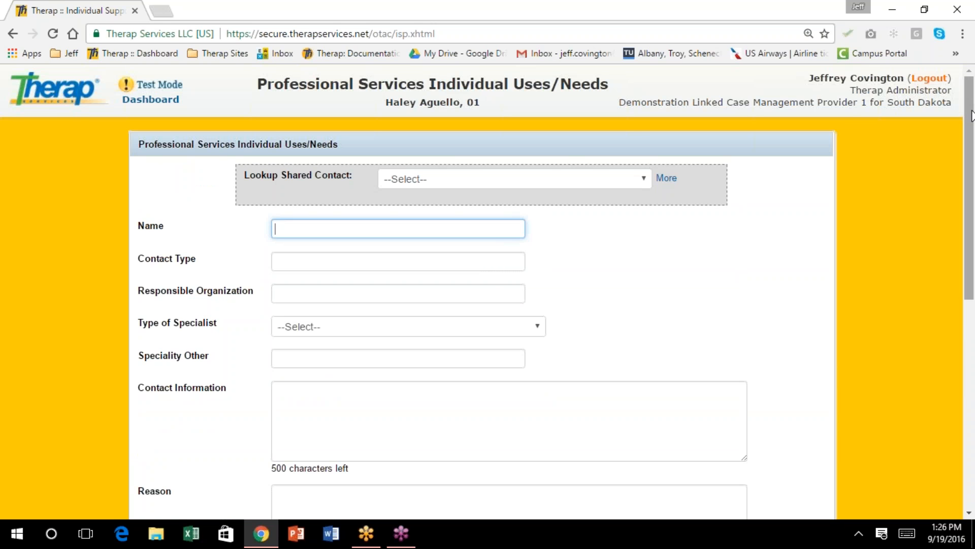
{"action": "mouse_move", "coordinate": [970, 116]}
{"action": "left_mouse_down"}
{"action": "mouse_move", "coordinate": [965, 290]}
{"action": "mouse_move", "coordinate": [958, 119]}
{"action": "left_mouse_up"}
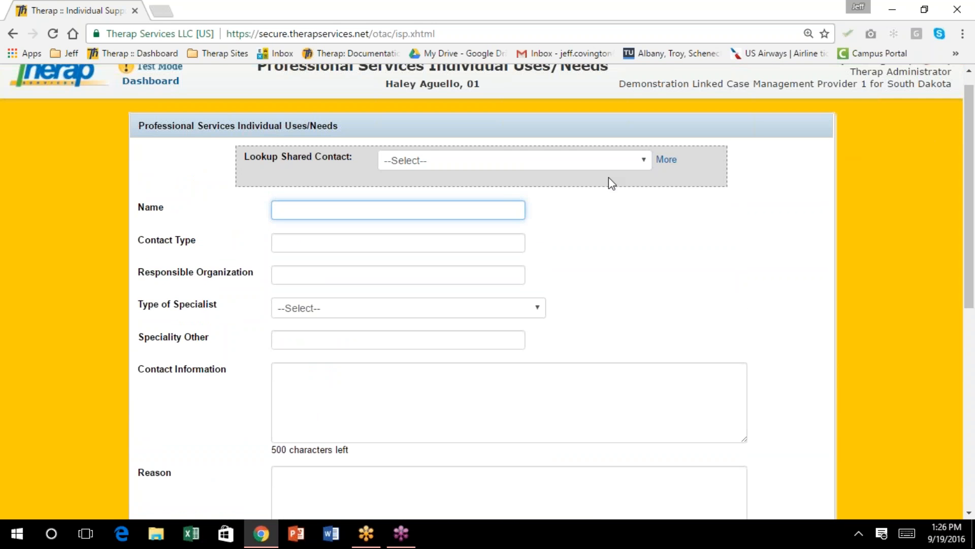
{"action": "left_click", "coordinate": [645, 161]}
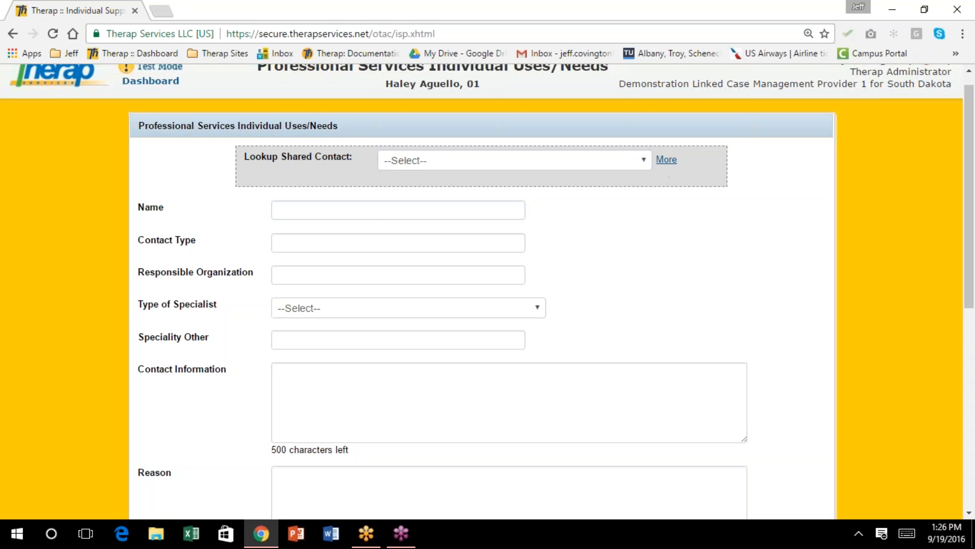
{"action": "left_click", "coordinate": [667, 159]}
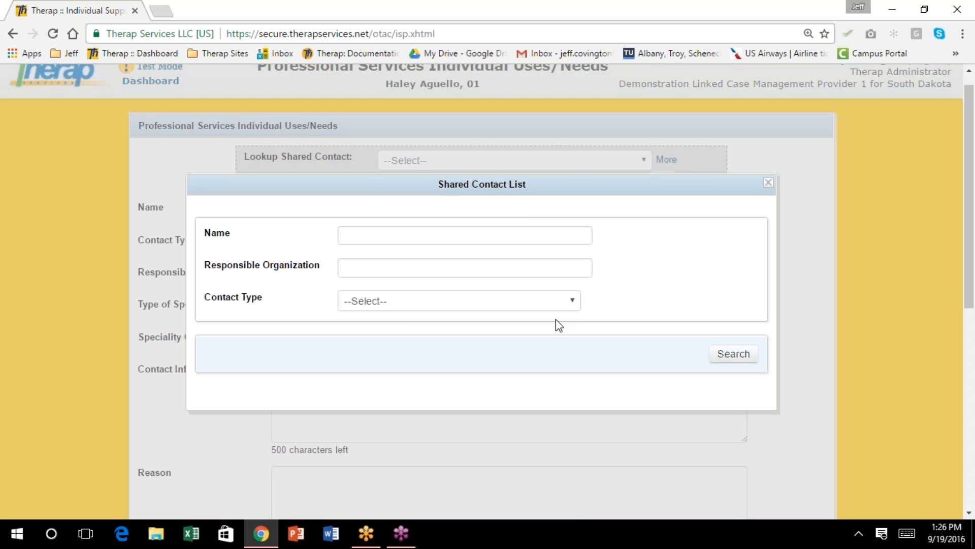
{"action": "left_click", "coordinate": [574, 303]}
{"action": "left_click", "coordinate": [569, 301]}
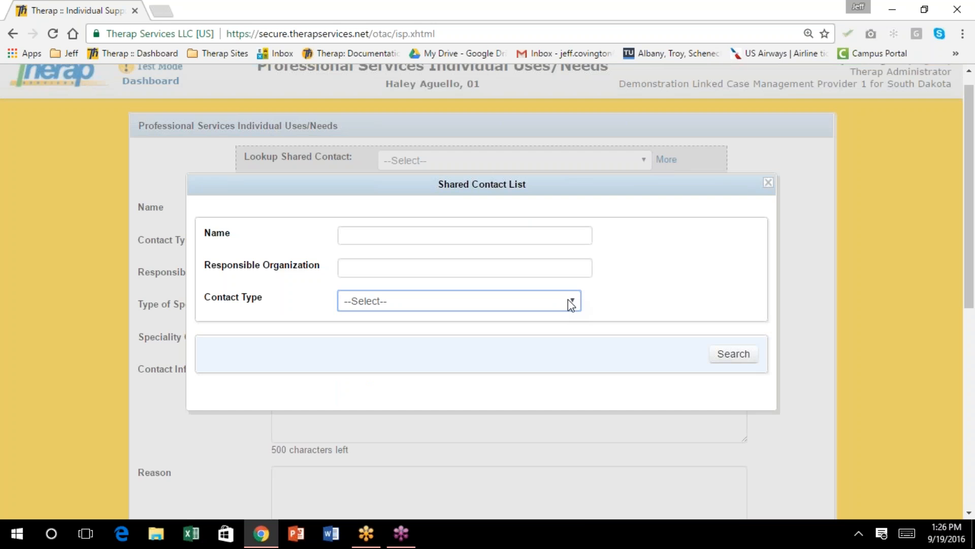
{"action": "left_click", "coordinate": [769, 182]}
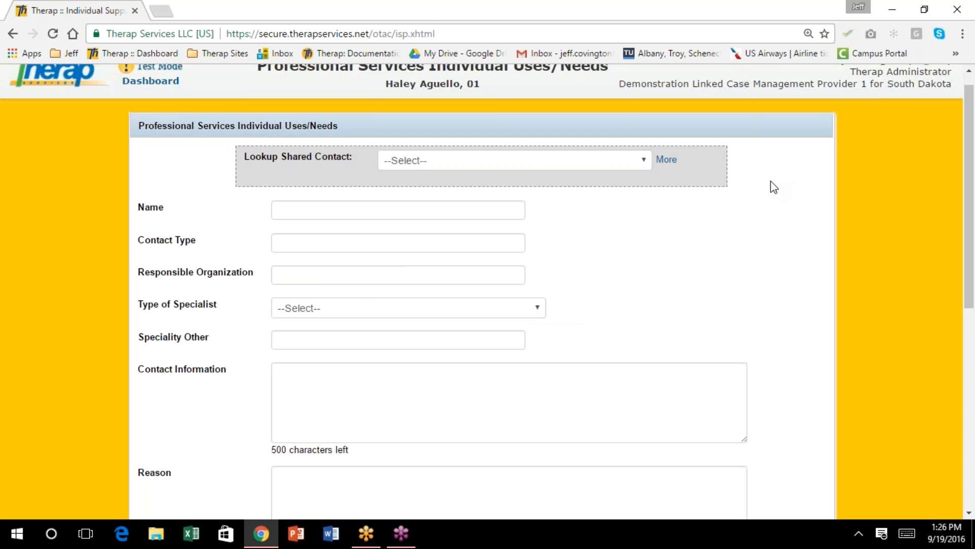
Search shared contacts by the Physician type and add the second listed physician
{"action": "scroll", "coordinate": [723, 198], "scroll_direction": "down", "scroll_amount": 1}
{"action": "left_click", "coordinate": [644, 109]}
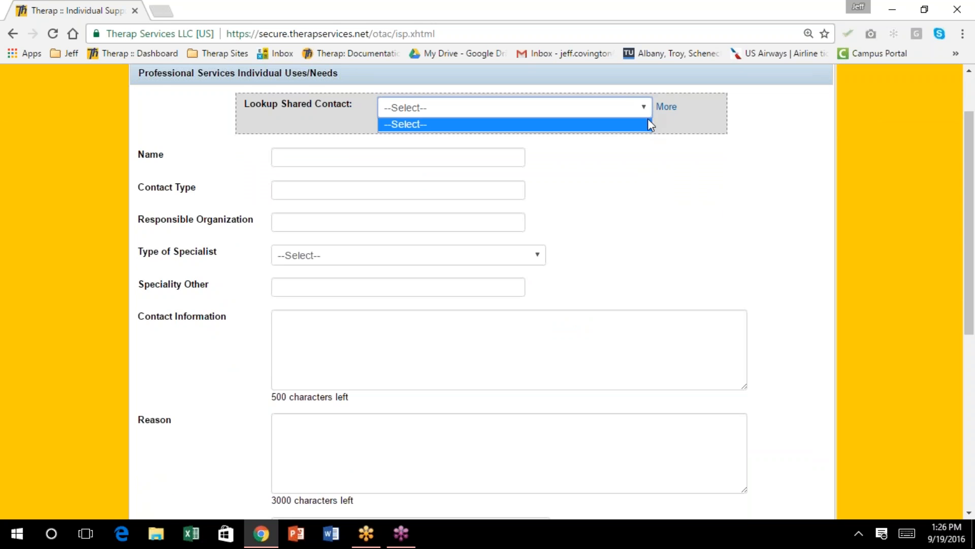
{"action": "left_click", "coordinate": [663, 107]}
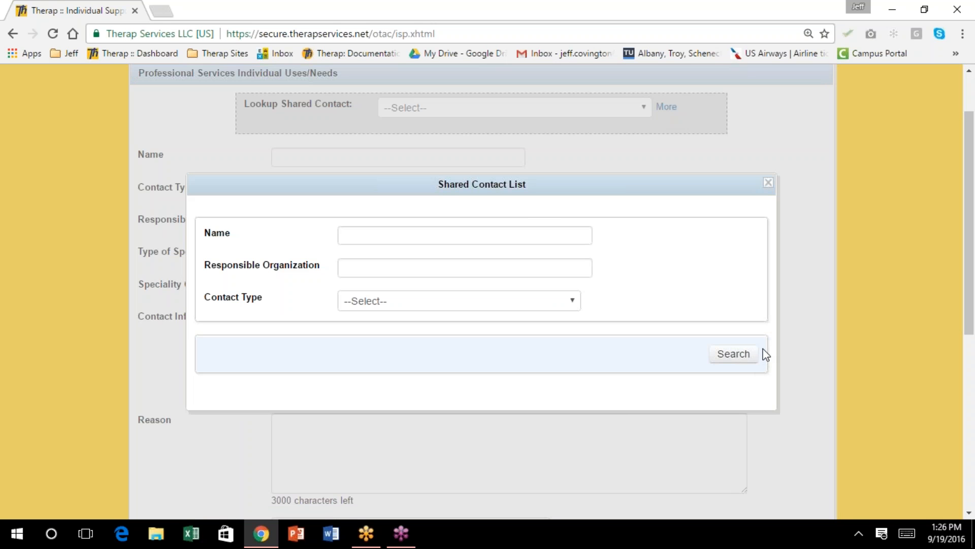
{"action": "left_click", "coordinate": [575, 294]}
{"action": "left_click", "coordinate": [553, 344]}
{"action": "left_click", "coordinate": [727, 355]}
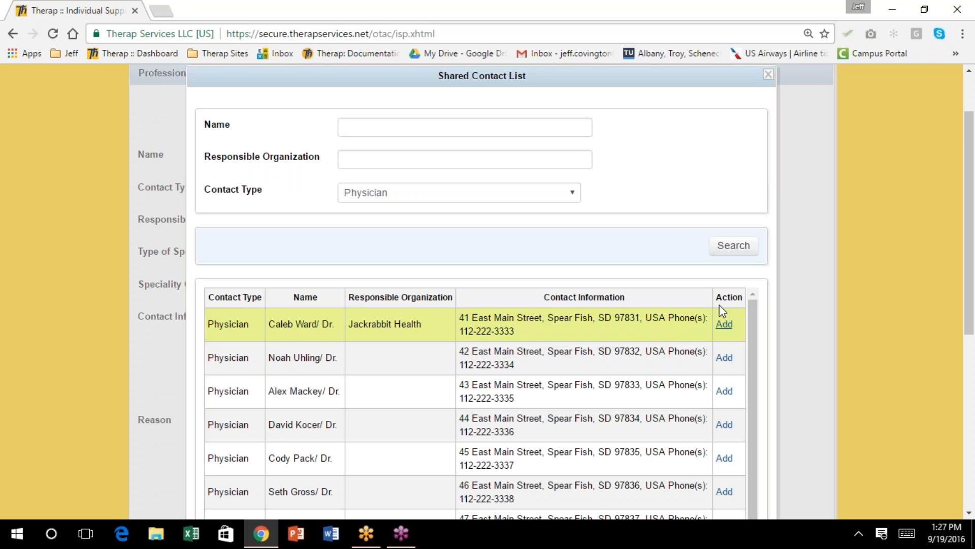
{"action": "scroll", "coordinate": [684, 246], "scroll_direction": "down", "scroll_amount": 2}
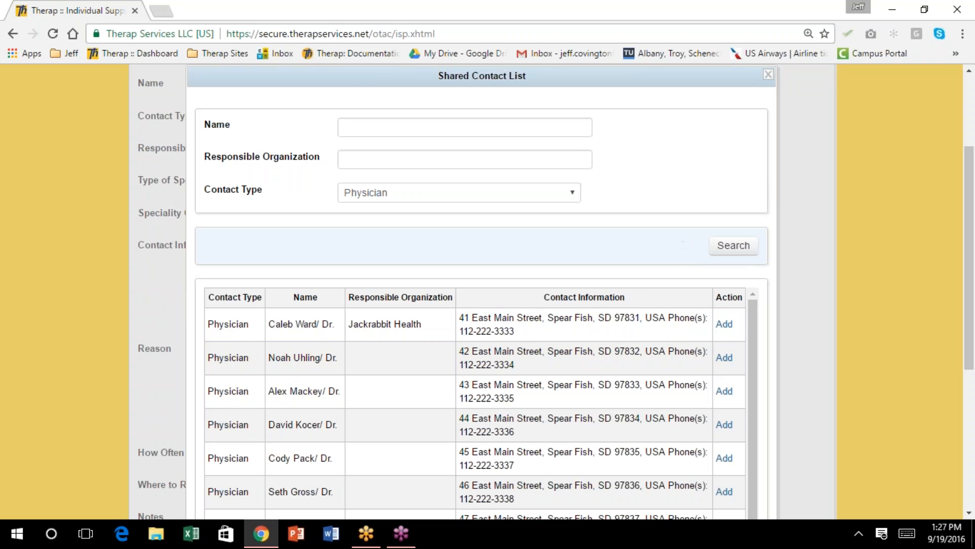
{"action": "left_click_drag", "start_coordinate": [745, 327], "coordinate": [746, 385]}
{"action": "left_click", "coordinate": [724, 309]}
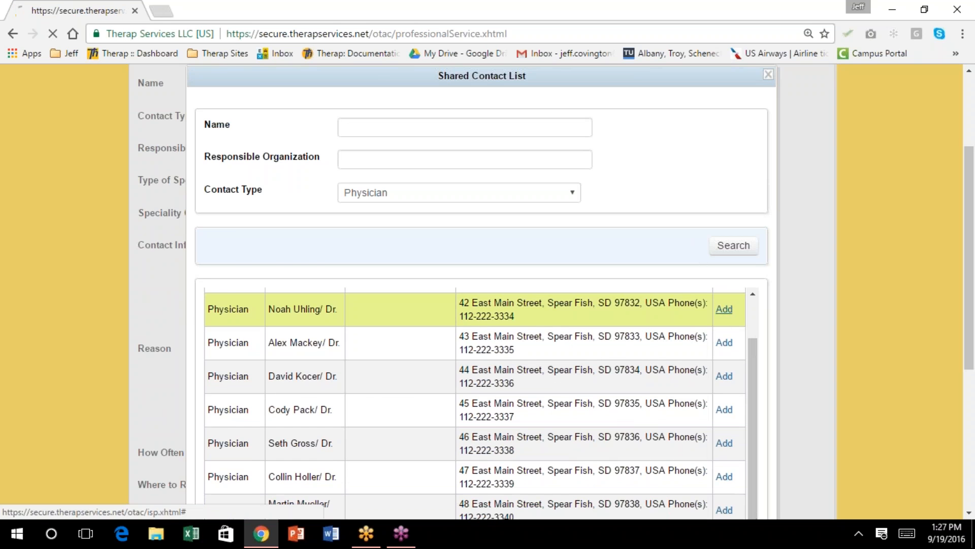
Enter a Reason stating the doctor has been the individual's PCP since 2003
{"action": "scroll", "coordinate": [706, 280], "scroll_direction": "down", "scroll_amount": 2}
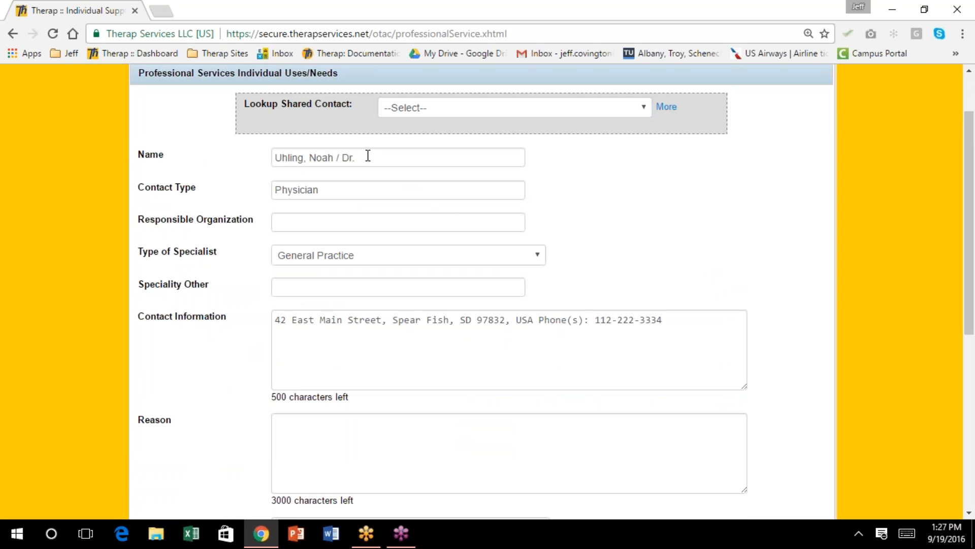
{"action": "left_click", "coordinate": [311, 425]}
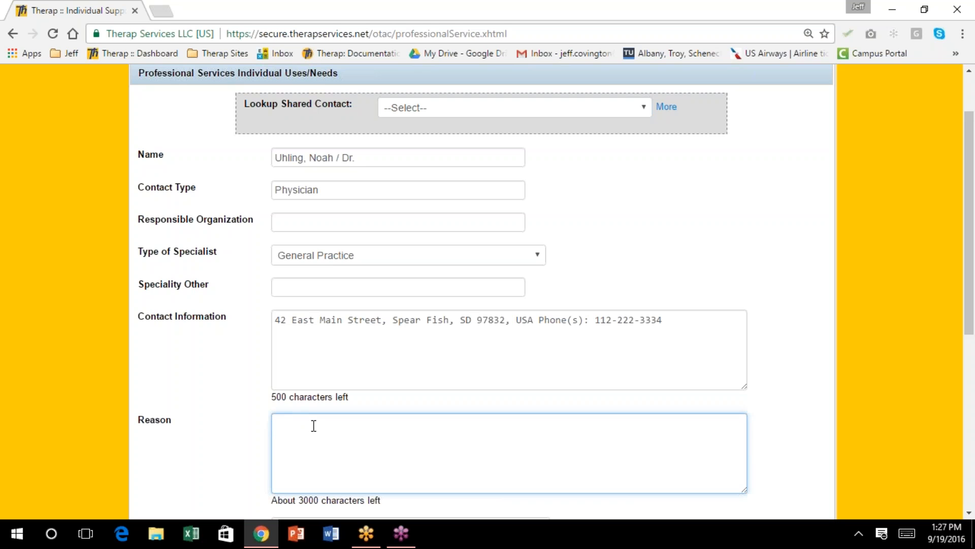
{"action": "type", "text": "Dr. Uhling"}
{"action": "type", "text": "is Haley's PCP and has be"}
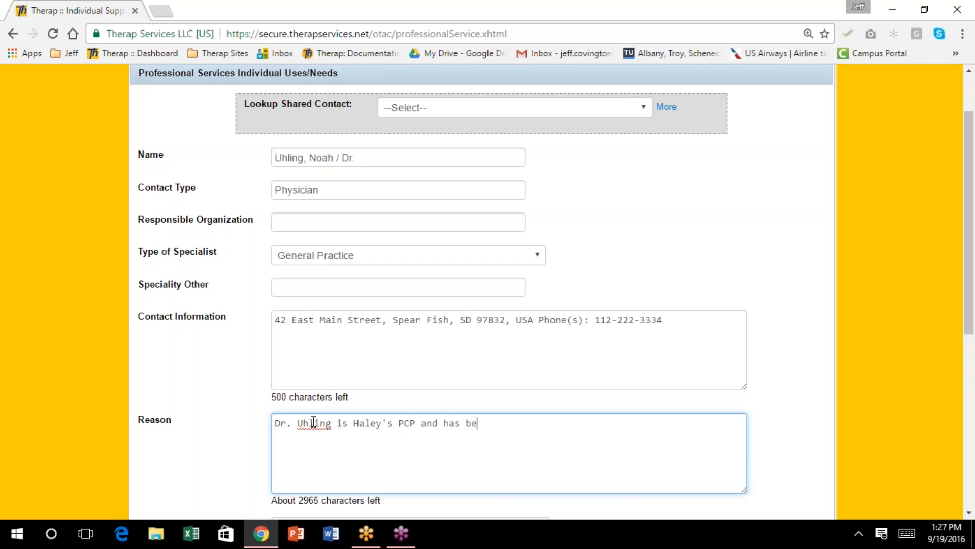
{"action": "type", "text": "en sine 2003"}
{"action": "scroll", "coordinate": [318, 417], "scroll_direction": "down", "scroll_amount": 3}
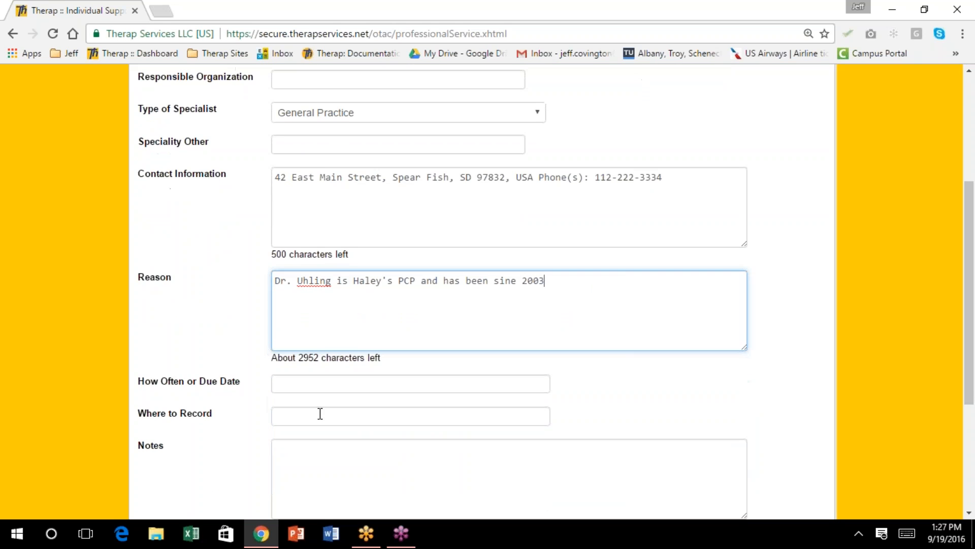
{"action": "scroll", "coordinate": [320, 413], "scroll_direction": "down", "scroll_amount": 2}
{"action": "scroll", "coordinate": [320, 414], "scroll_direction": "down", "scroll_amount": 2}
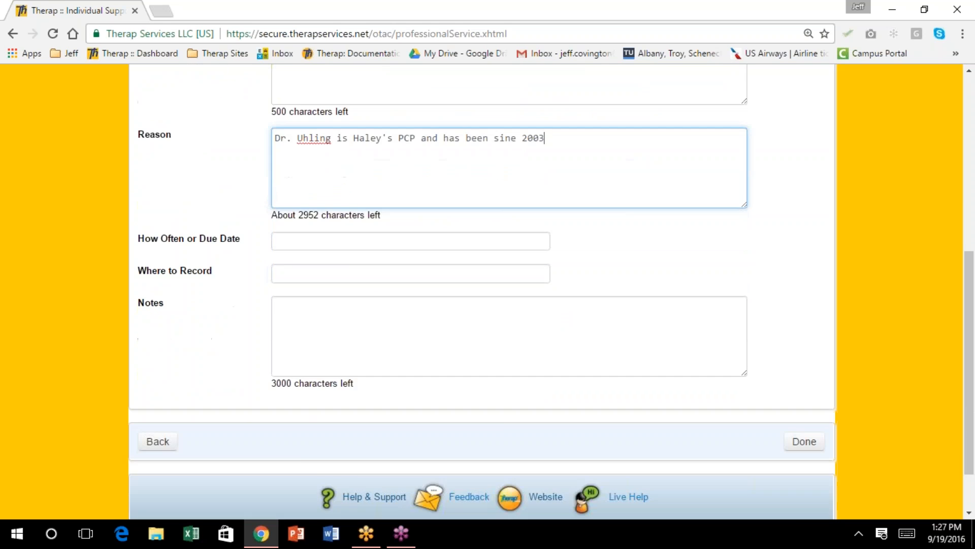
{"action": "scroll", "coordinate": [320, 414], "scroll_direction": "down", "scroll_amount": 2}
{"action": "scroll", "coordinate": [320, 414], "scroll_direction": "up", "scroll_amount": 8}
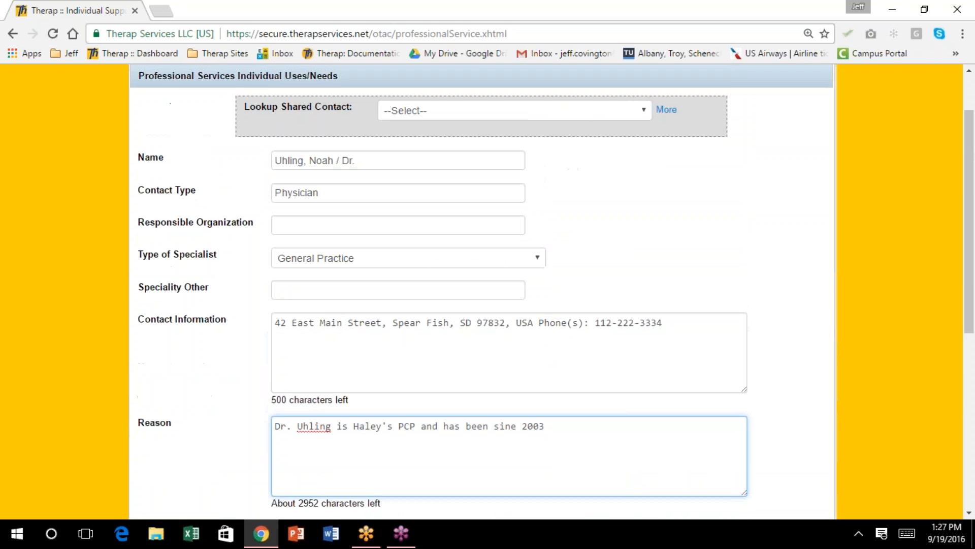
{"action": "scroll", "coordinate": [854, 507], "scroll_direction": "down", "scroll_amount": 1}
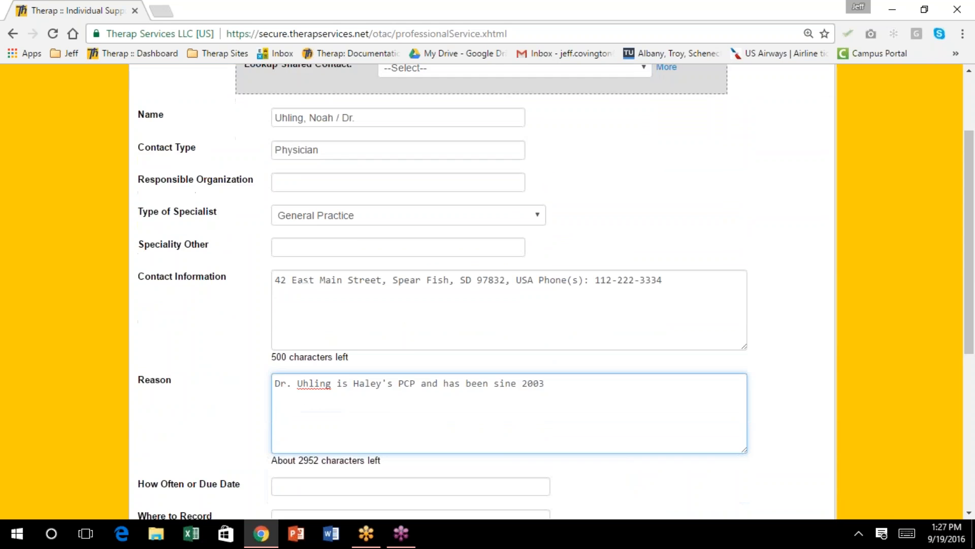
{"action": "scroll", "coordinate": [854, 507], "scroll_direction": "down", "scroll_amount": 4}
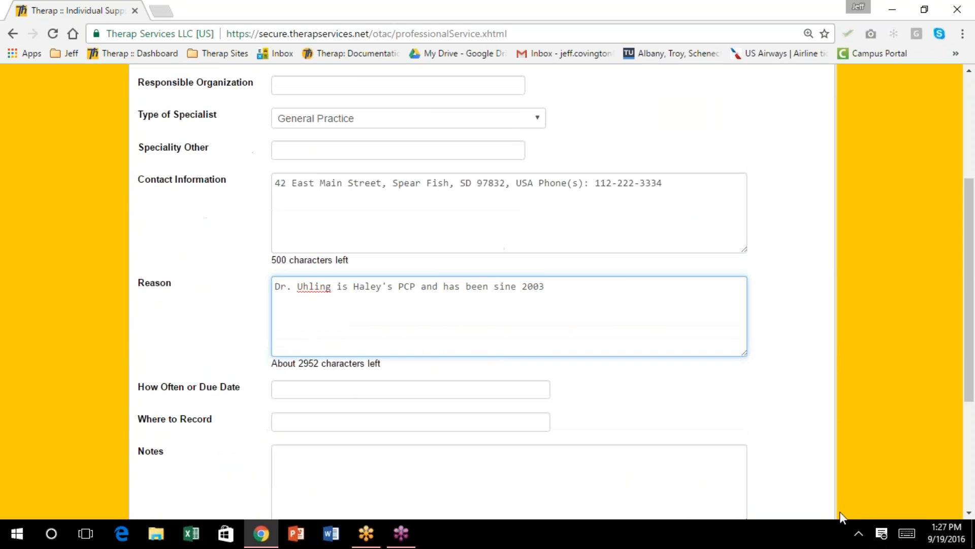
Save the physician's General Practice entry and return to the Professional Services table
{"action": "left_click", "coordinate": [807, 376]}
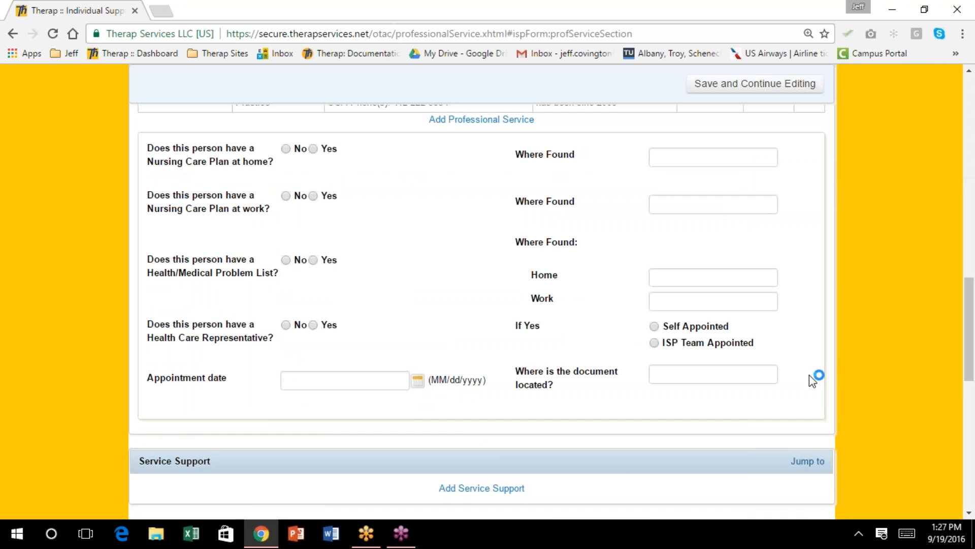
{"action": "scroll", "coordinate": [669, 253], "scroll_direction": "up", "scroll_amount": 3}
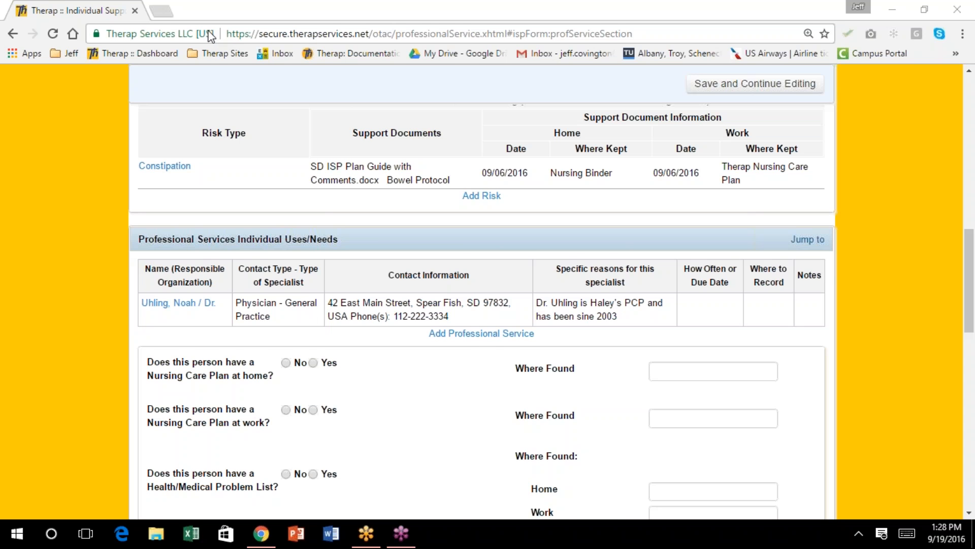
{"action": "scroll", "coordinate": [477, 352], "scroll_direction": "down", "scroll_amount": 1}
{"action": "scroll", "coordinate": [478, 352], "scroll_direction": "up", "scroll_amount": 2}
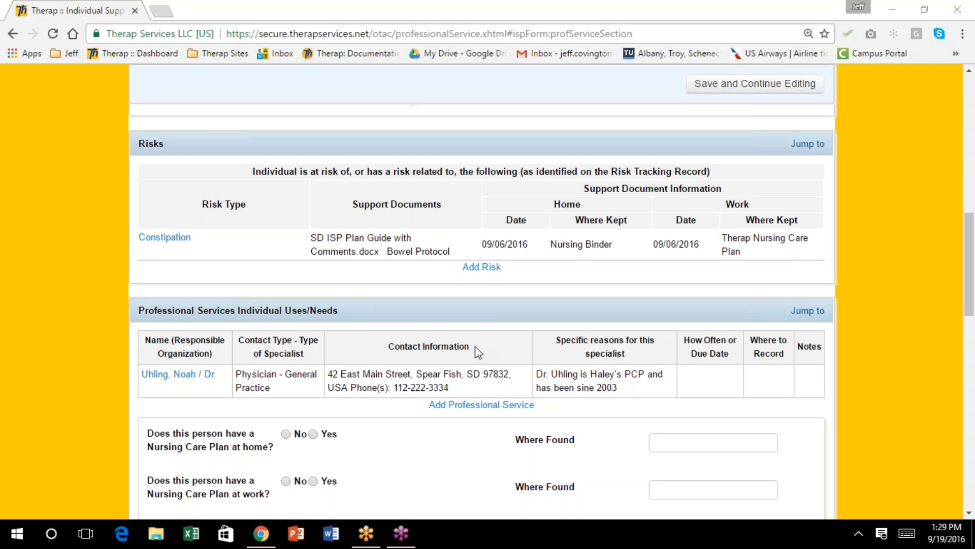
{"action": "scroll", "coordinate": [534, 370], "scroll_direction": "down", "scroll_amount": 2}
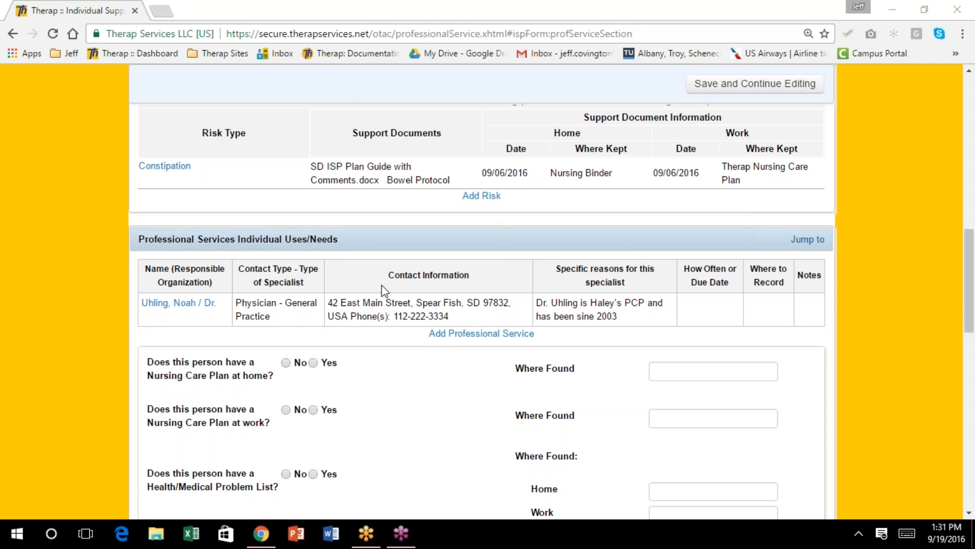
{"action": "scroll", "coordinate": [381, 290], "scroll_direction": "up", "scroll_amount": 3}
{"action": "scroll", "coordinate": [355, 198], "scroll_direction": "down", "scroll_amount": 3}
{"action": "scroll", "coordinate": [354, 204], "scroll_direction": "down", "scroll_amount": 3}
{"action": "scroll", "coordinate": [354, 205], "scroll_direction": "down", "scroll_amount": 1}
{"action": "scroll", "coordinate": [354, 206], "scroll_direction": "down", "scroll_amount": 2}
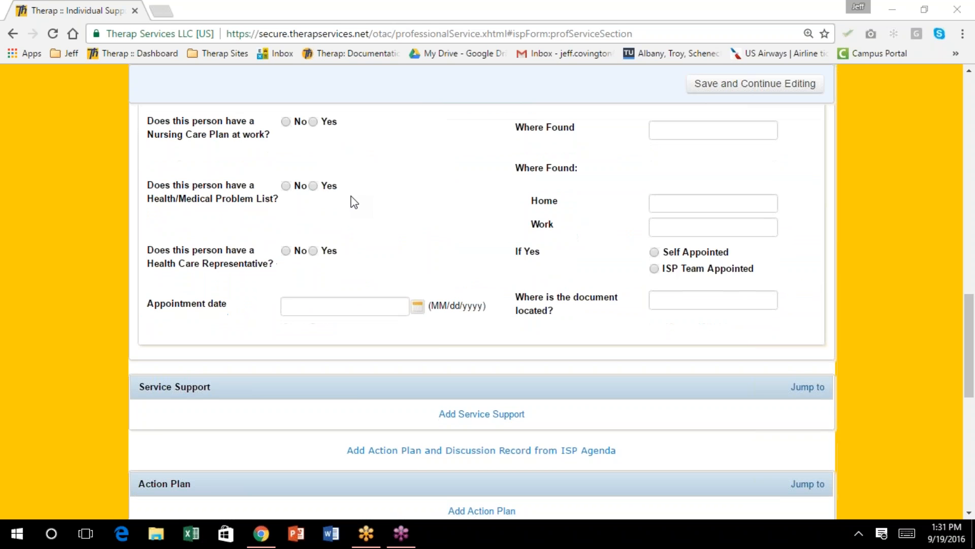
{"action": "scroll", "coordinate": [350, 201], "scroll_direction": "down", "scroll_amount": 1}
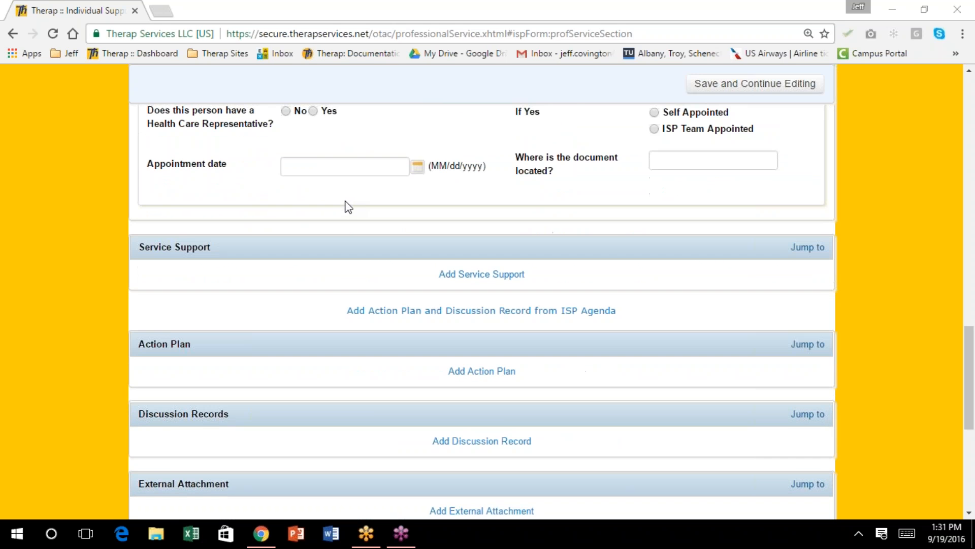
{"action": "scroll", "coordinate": [339, 201], "scroll_direction": "up", "scroll_amount": 1}
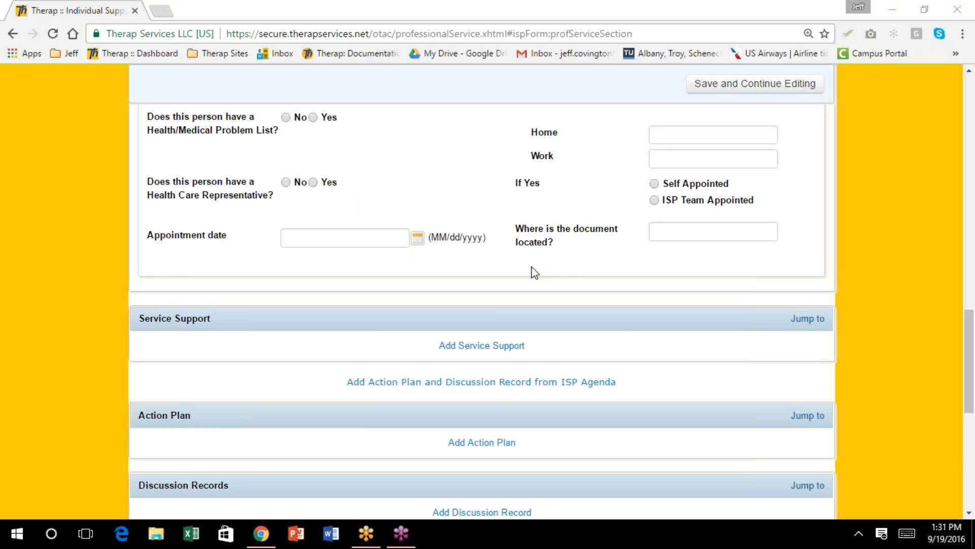
{"action": "scroll", "coordinate": [538, 200], "scroll_direction": "down", "scroll_amount": 1}
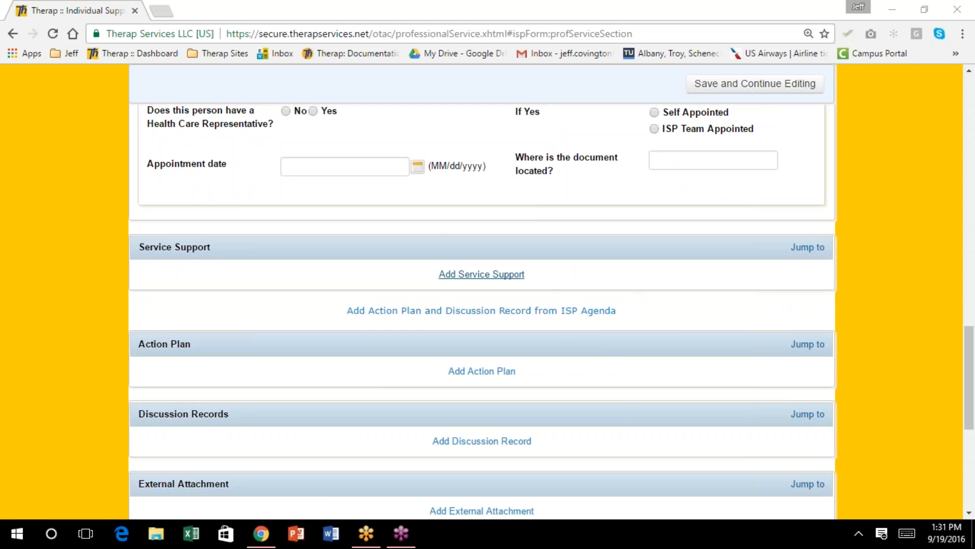
{"action": "left_click", "coordinate": [481, 273]}
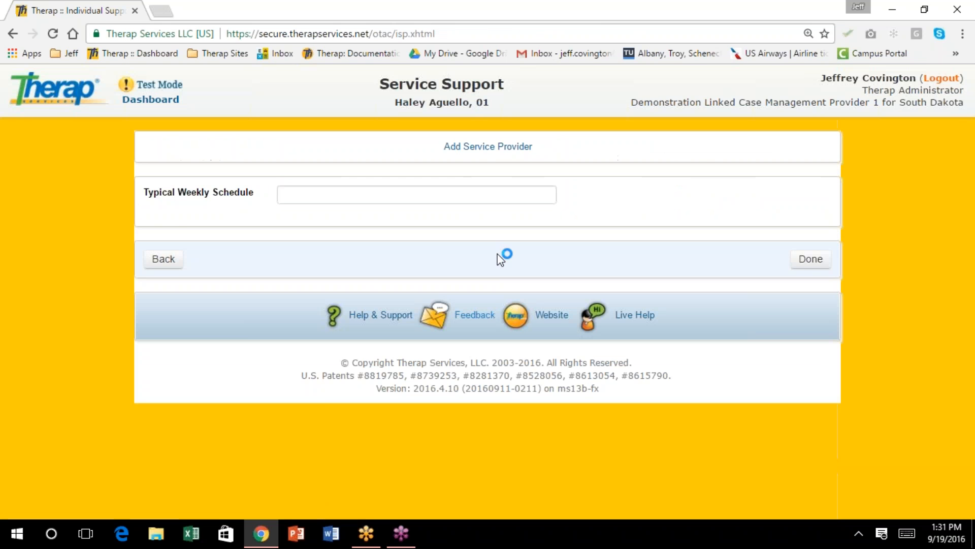
{"action": "left_click", "coordinate": [812, 260]}
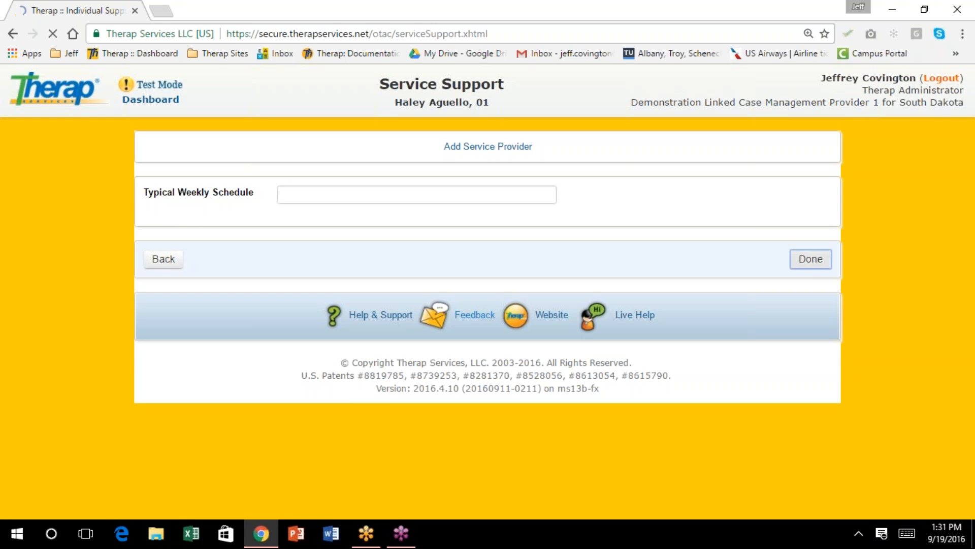
{"action": "left_click", "coordinate": [163, 297]}
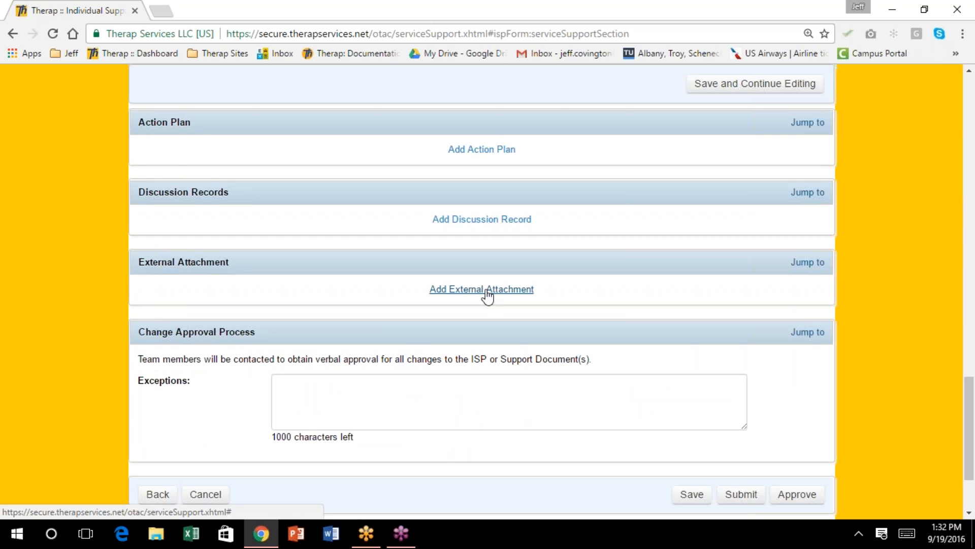
{"action": "scroll", "coordinate": [488, 295], "scroll_direction": "up", "scroll_amount": 3}
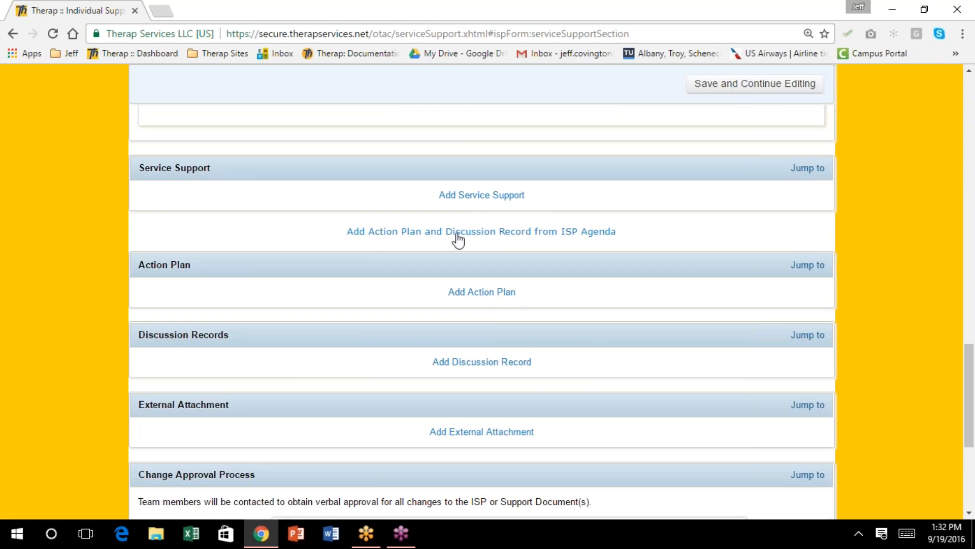
{"action": "left_click", "coordinate": [468, 196]}
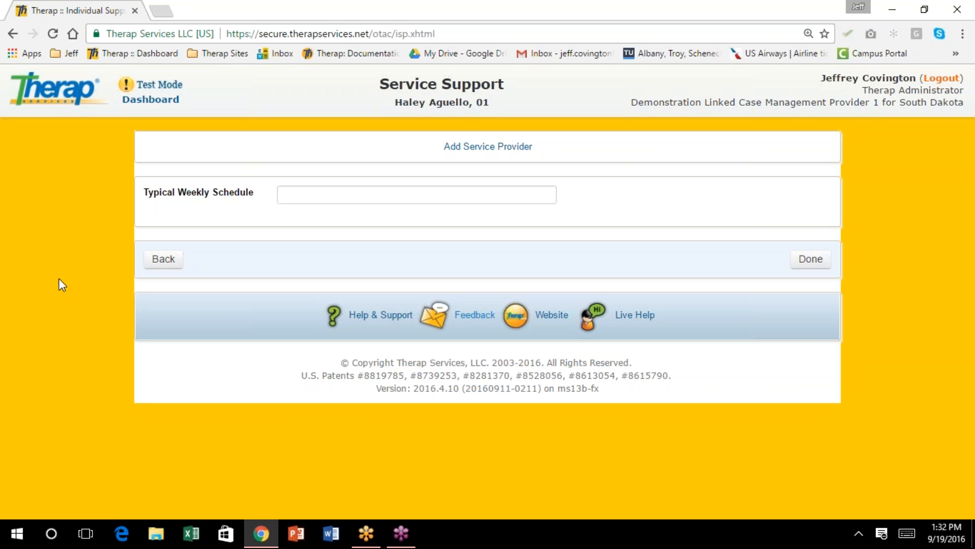
{"action": "left_click", "coordinate": [161, 260]}
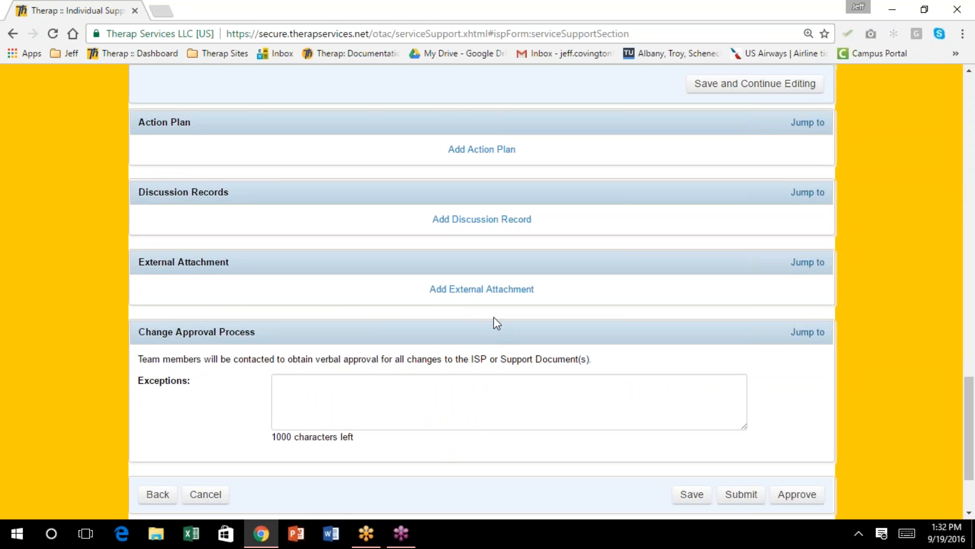
{"action": "scroll", "coordinate": [494, 328], "scroll_direction": "up", "scroll_amount": 1}
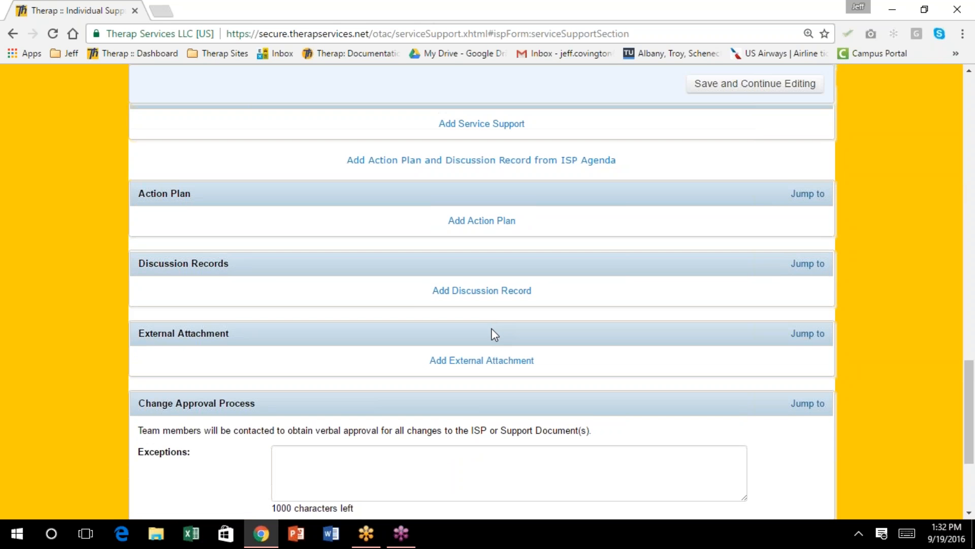
{"action": "scroll", "coordinate": [494, 335], "scroll_direction": "up", "scroll_amount": 1}
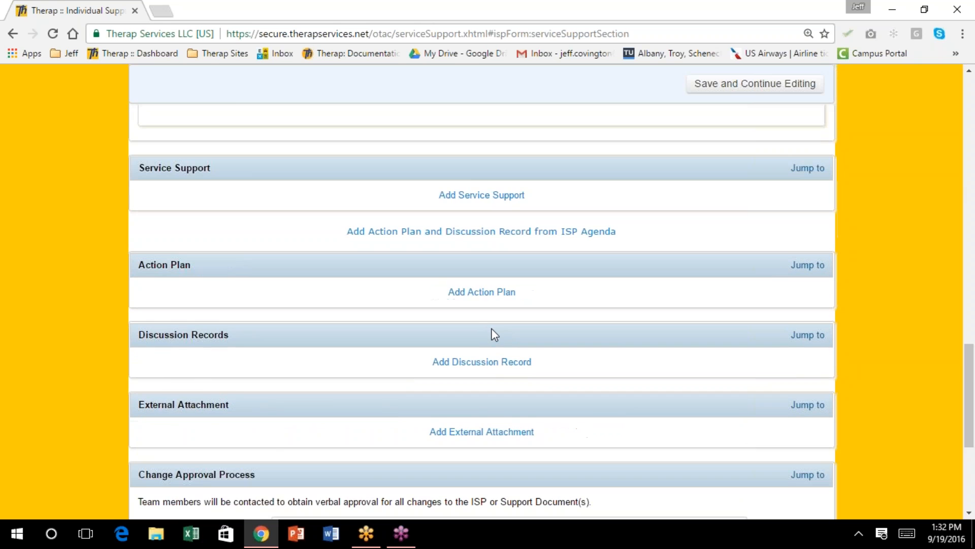
{"action": "scroll", "coordinate": [494, 335], "scroll_direction": "up", "scroll_amount": 1}
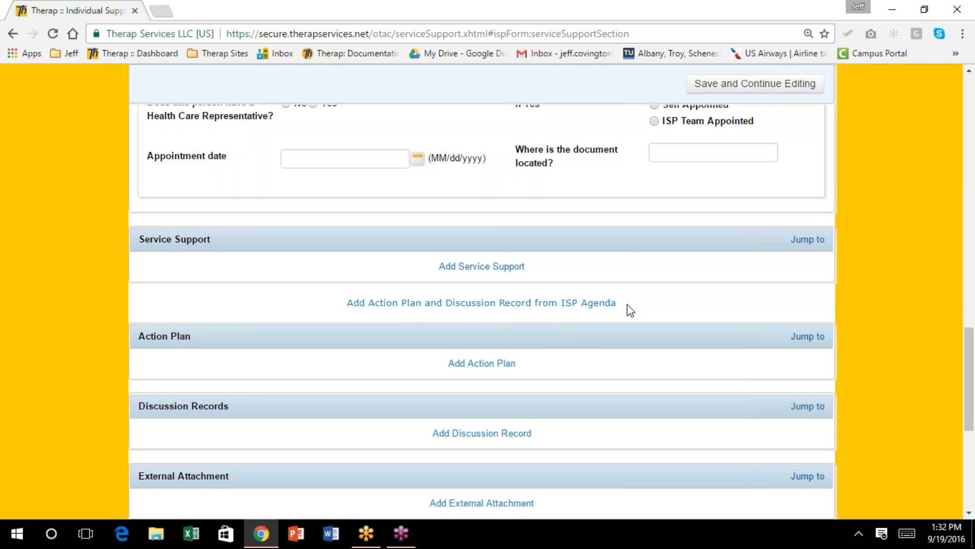
Import the finances, time-alone, ISP facilitation and desires items from the selected ISP agenda
{"action": "left_click", "coordinate": [540, 304]}
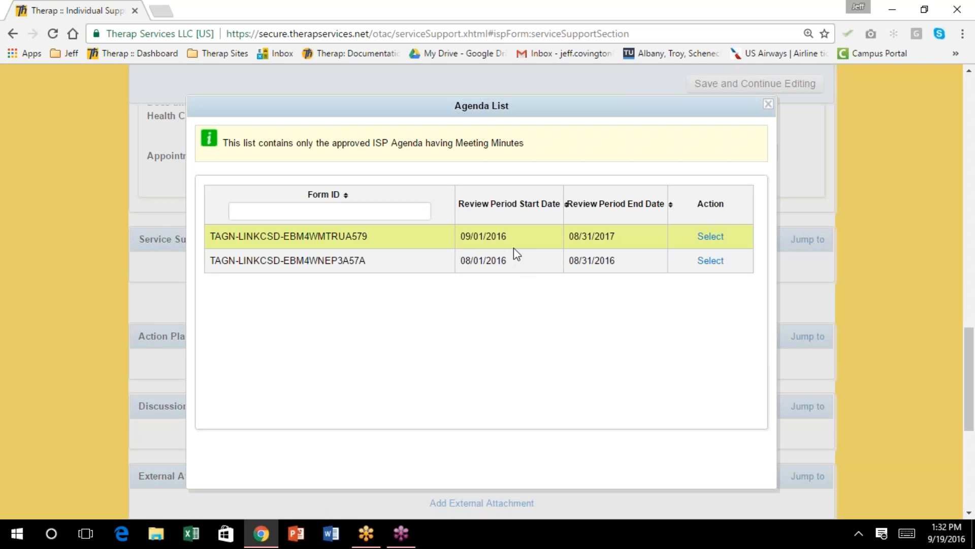
{"action": "left_click", "coordinate": [710, 261]}
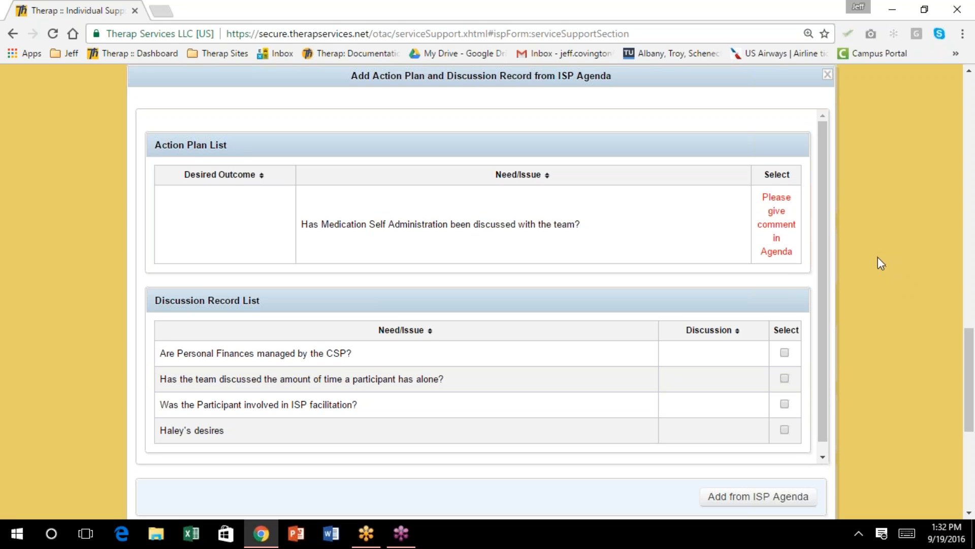
{"action": "scroll", "coordinate": [882, 263], "scroll_direction": "down", "scroll_amount": 2}
{"action": "scroll", "coordinate": [883, 326], "scroll_direction": "down", "scroll_amount": 1}
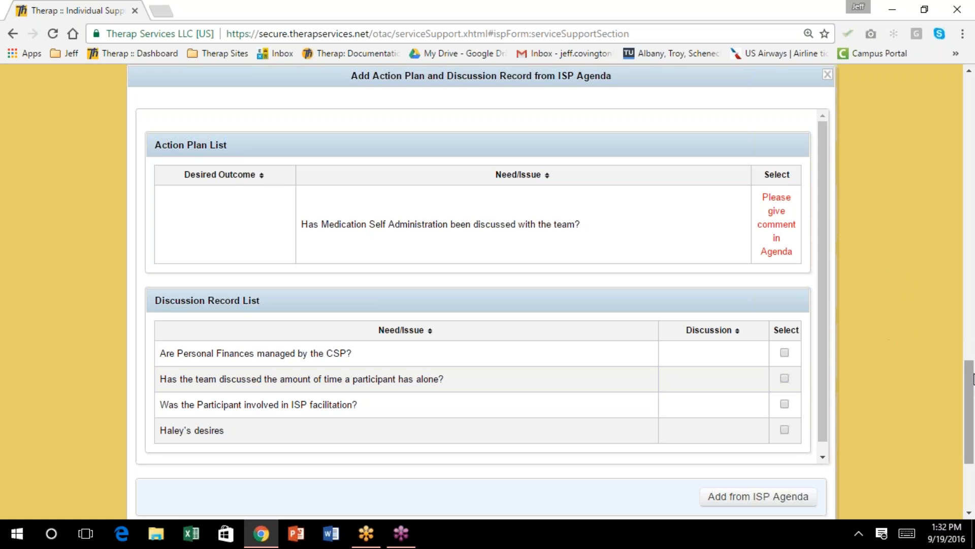
{"action": "left_click_drag", "start_coordinate": [969, 376], "coordinate": [943, 194]}
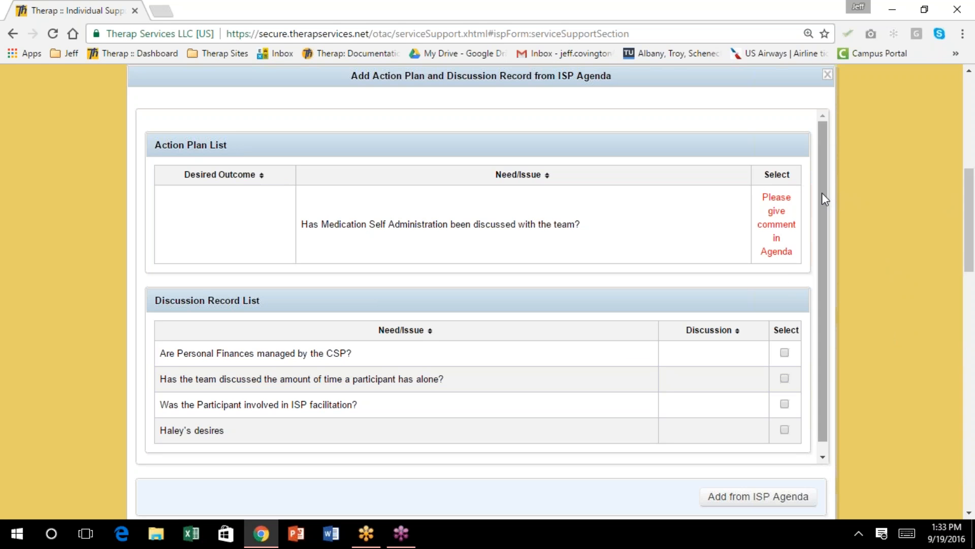
{"action": "scroll", "coordinate": [819, 229], "scroll_direction": "down", "scroll_amount": 1}
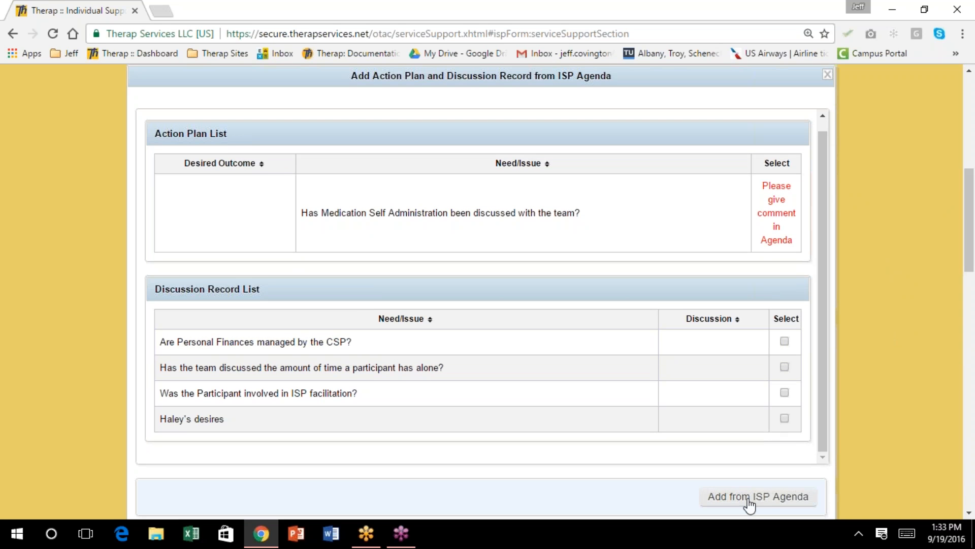
{"action": "left_click", "coordinate": [785, 341]}
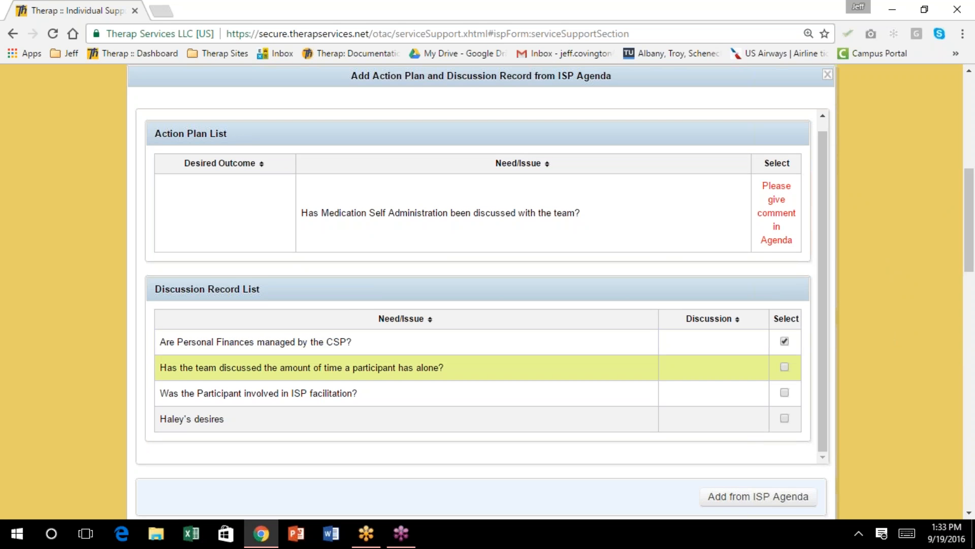
{"action": "left_click", "coordinate": [784, 367]}
{"action": "left_click", "coordinate": [784, 393]}
{"action": "left_click", "coordinate": [785, 418]}
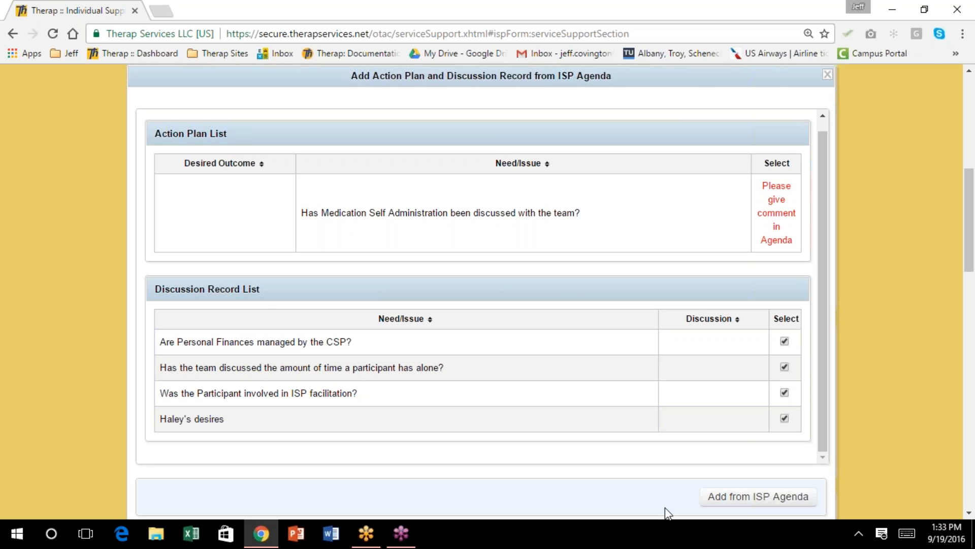
{"action": "left_click", "coordinate": [752, 497]}
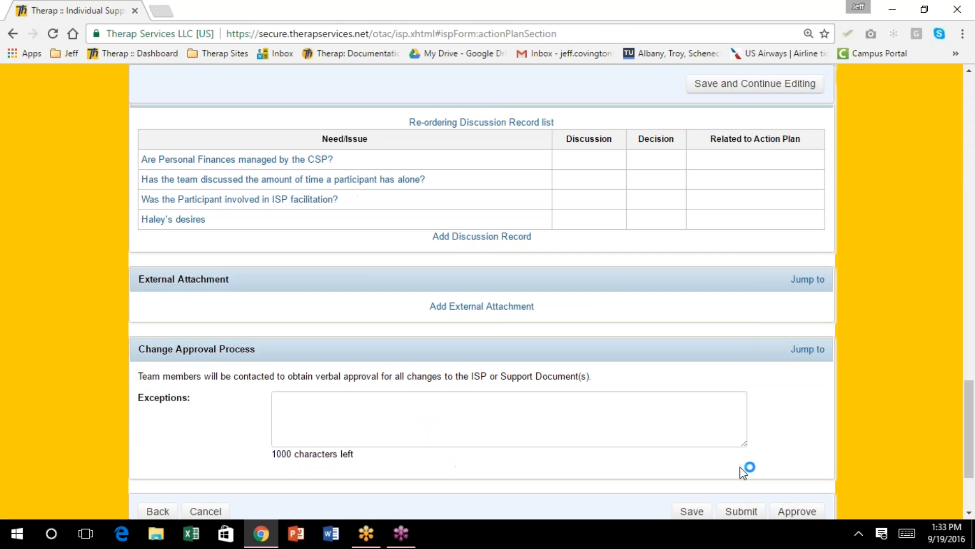
Scroll to the Action Plan section and start a new Action Plan
{"action": "scroll", "coordinate": [711, 414], "scroll_direction": "up", "scroll_amount": 4}
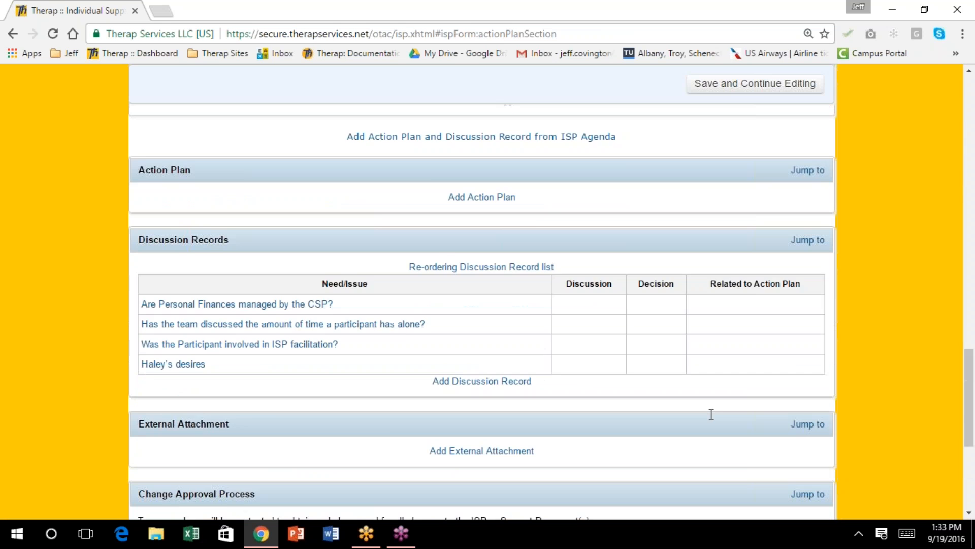
{"action": "scroll", "coordinate": [711, 413], "scroll_direction": "up", "scroll_amount": 1}
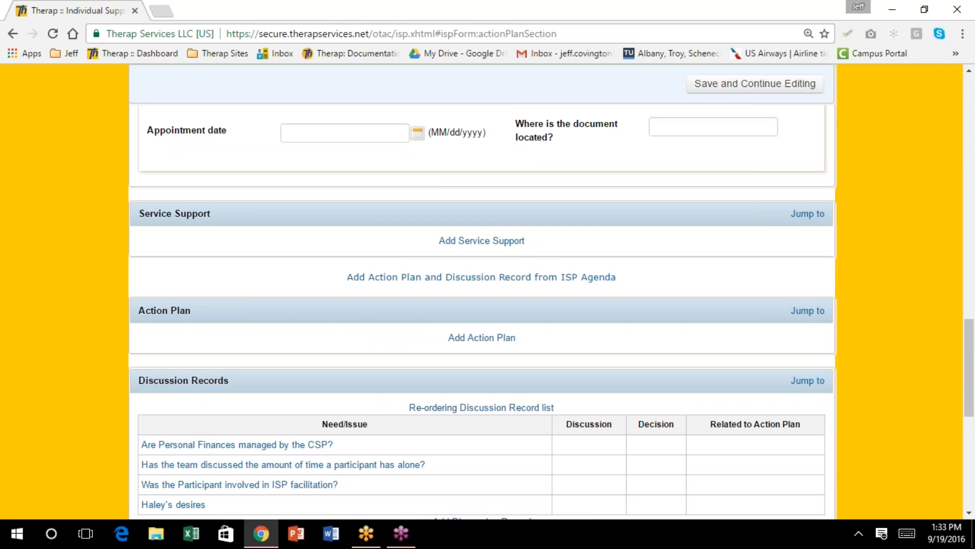
{"action": "scroll", "coordinate": [481, 292], "scroll_direction": "up", "scroll_amount": 1}
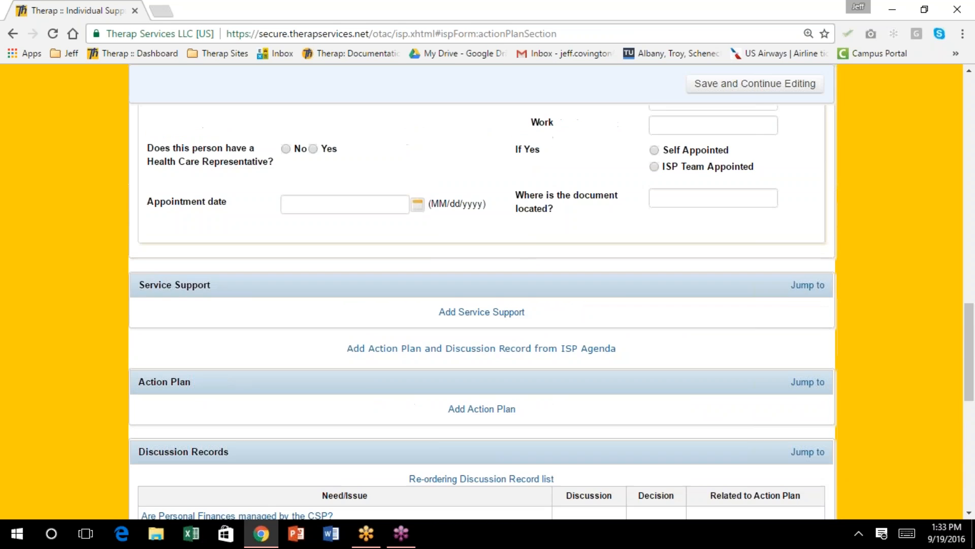
{"action": "scroll", "coordinate": [481, 412], "scroll_direction": "down", "scroll_amount": 2}
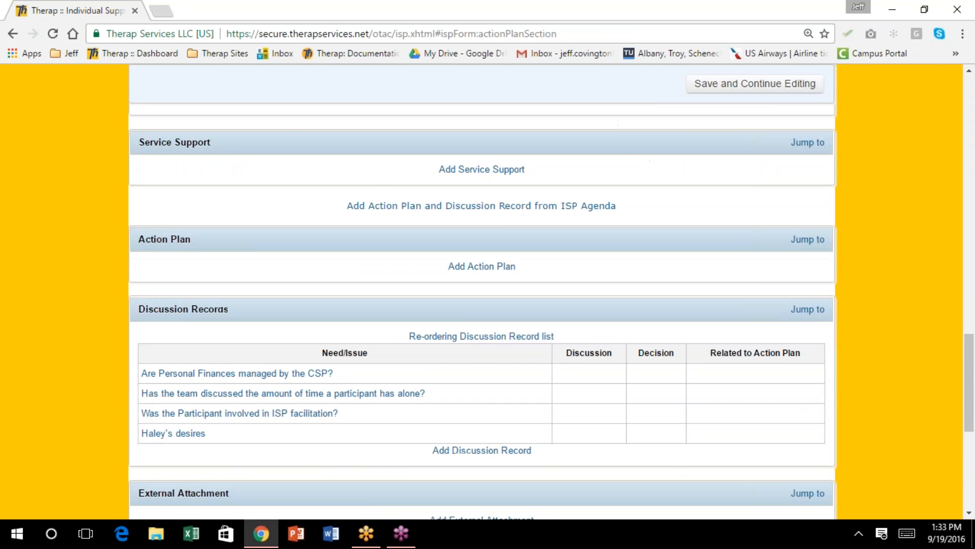
{"action": "scroll", "coordinate": [482, 413], "scroll_direction": "down", "scroll_amount": 1}
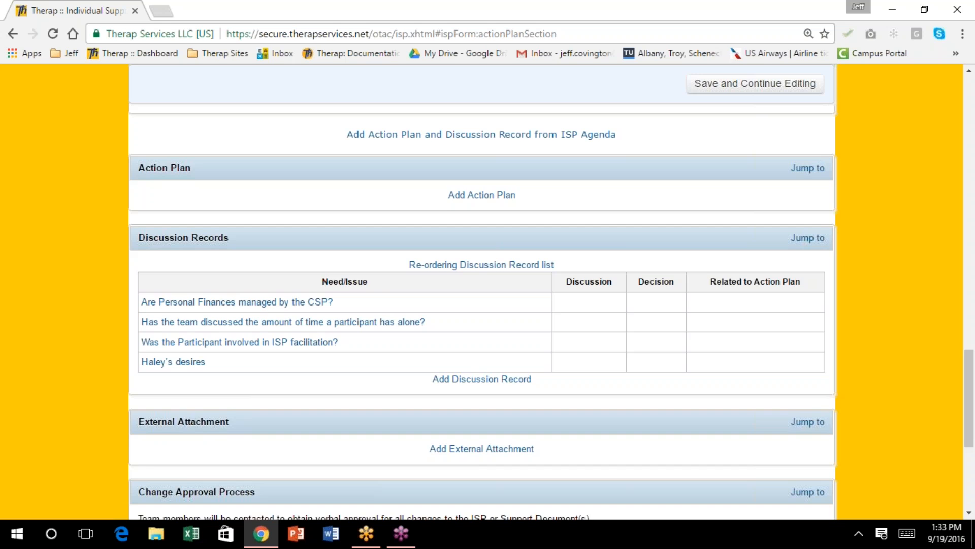
{"action": "scroll", "coordinate": [486, 438], "scroll_direction": "up", "scroll_amount": 2}
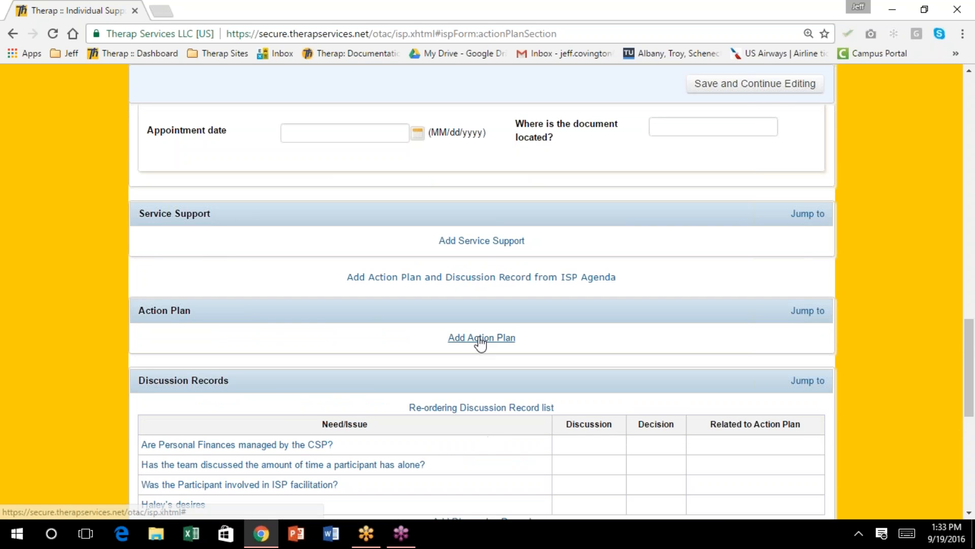
{"action": "left_click", "coordinate": [480, 338]}
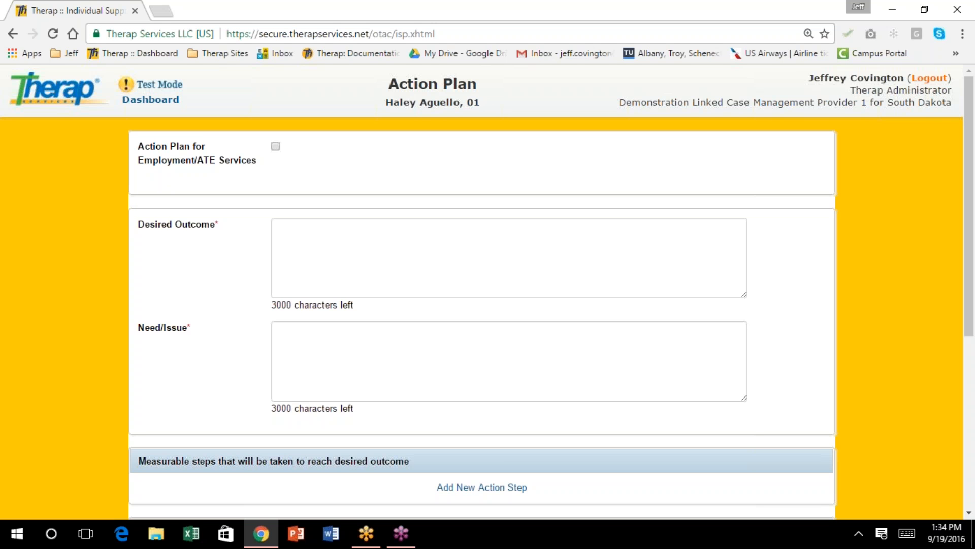
Set the Desired Outcome to the individual wanting to make better decisions
{"action": "left_click", "coordinate": [302, 249]}
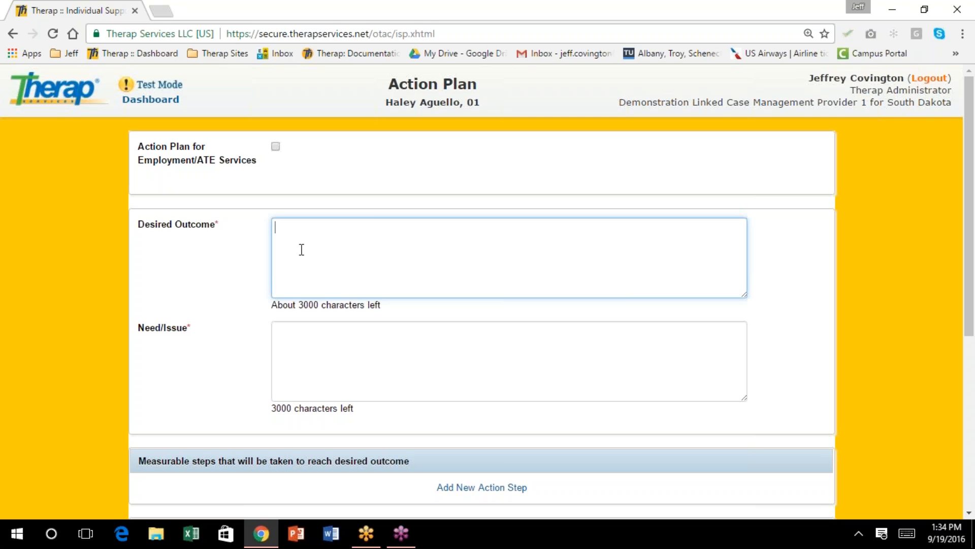
{"action": "type", "text": "Haley wants to make bet"}
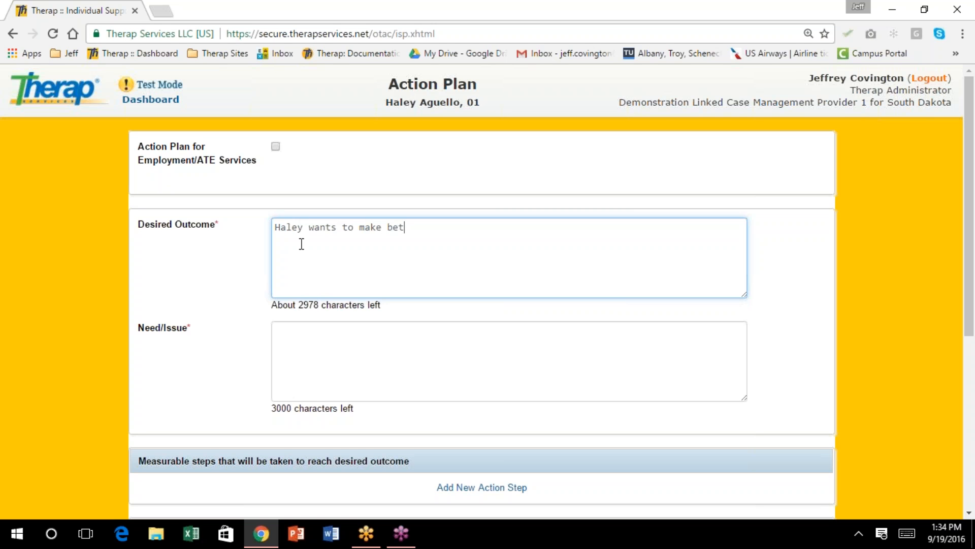
{"action": "type", "text": "ter decisions"}
Enter the Need/Issue stating the individual often makes poor decisions
{"action": "left_click", "coordinate": [335, 327]}
{"action": "type", "text": "Hal"}
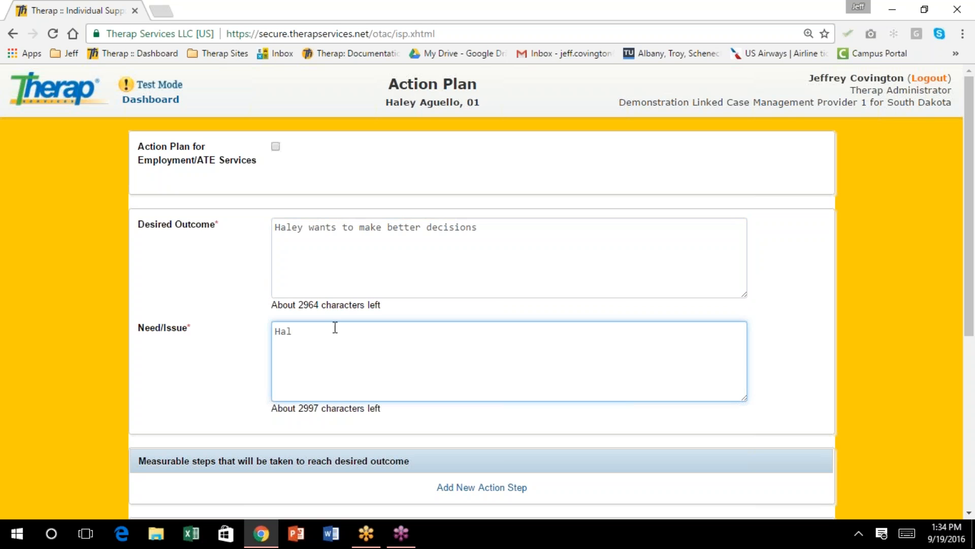
{"action": "type", "text": "ey often makes poor decisions"}
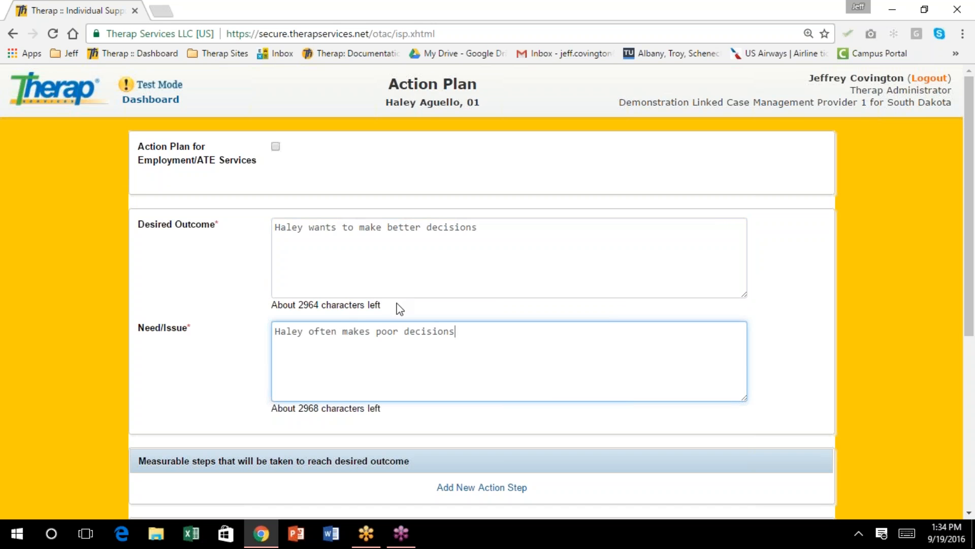
{"action": "scroll", "coordinate": [398, 306], "scroll_direction": "down", "scroll_amount": 3}
{"action": "scroll", "coordinate": [396, 307], "scroll_direction": "down", "scroll_amount": 2}
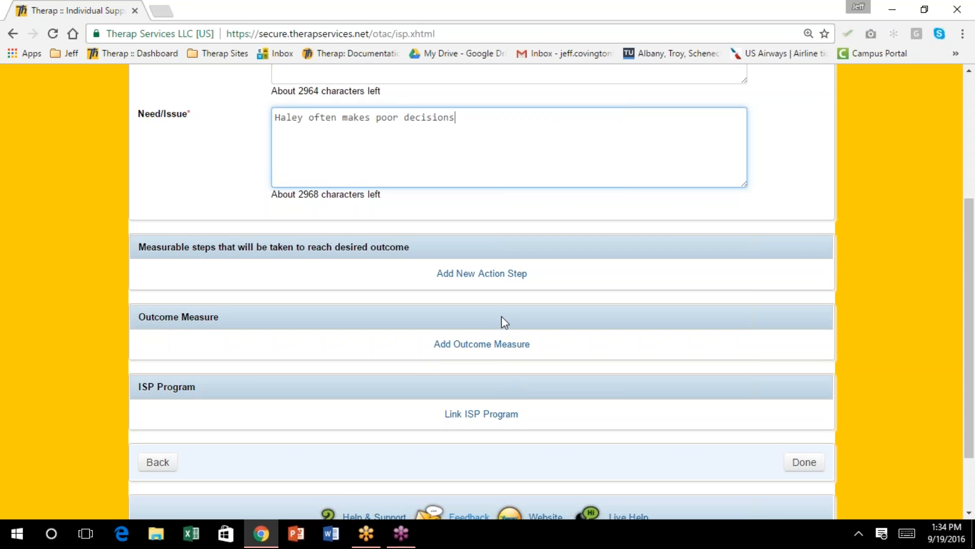
Add Action Step 1: the individual chooses a dessert item under 200 calories
{"action": "left_click", "coordinate": [468, 279]}
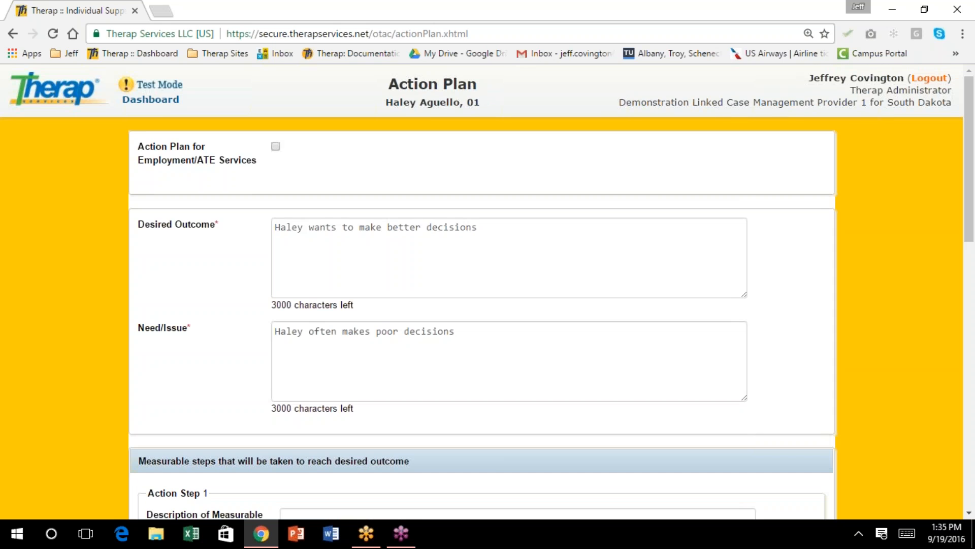
{"action": "scroll", "coordinate": [470, 287], "scroll_direction": "down", "scroll_amount": 5}
{"action": "scroll", "coordinate": [471, 287], "scroll_direction": "down", "scroll_amount": 2}
{"action": "left_click", "coordinate": [336, 158]}
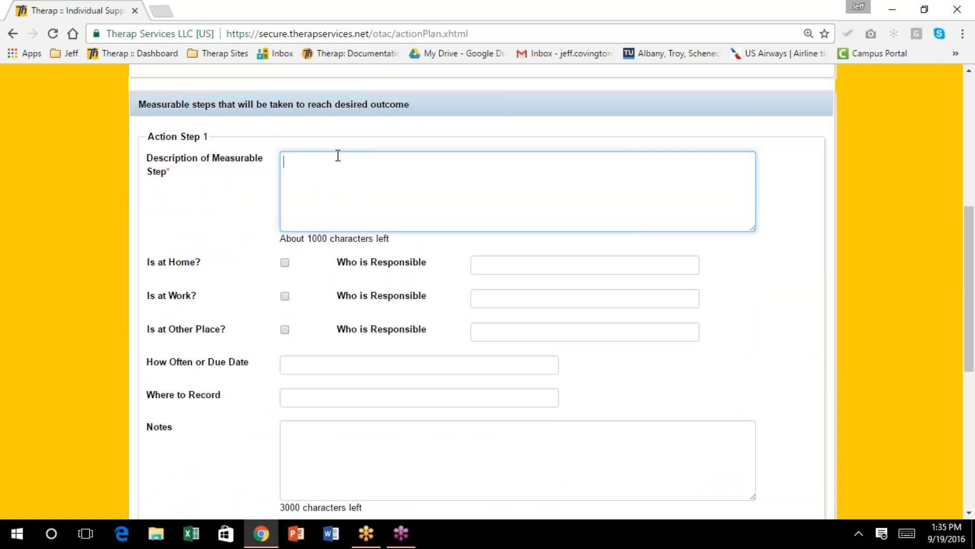
{"action": "type", "text": "Haley"}
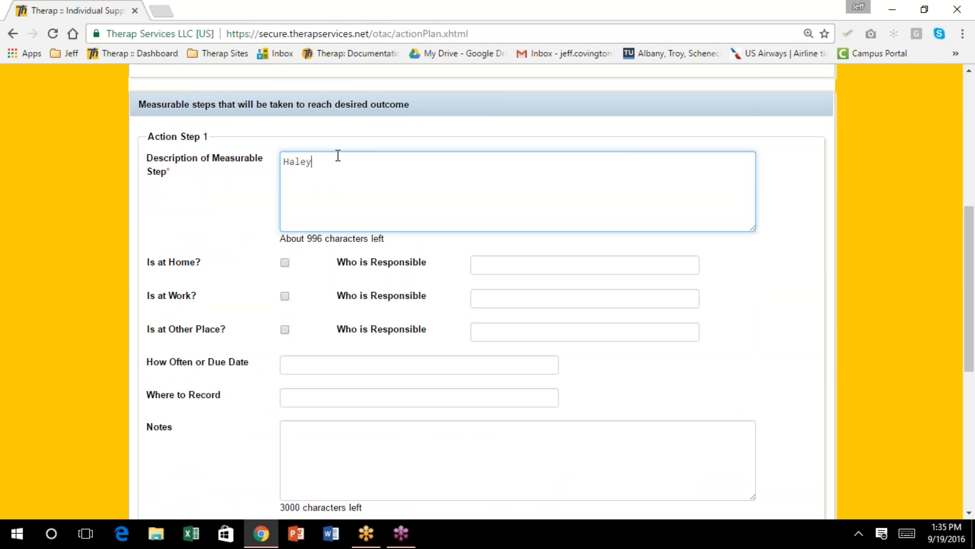
{"action": "type", "text": " will choose an item for desserted"}
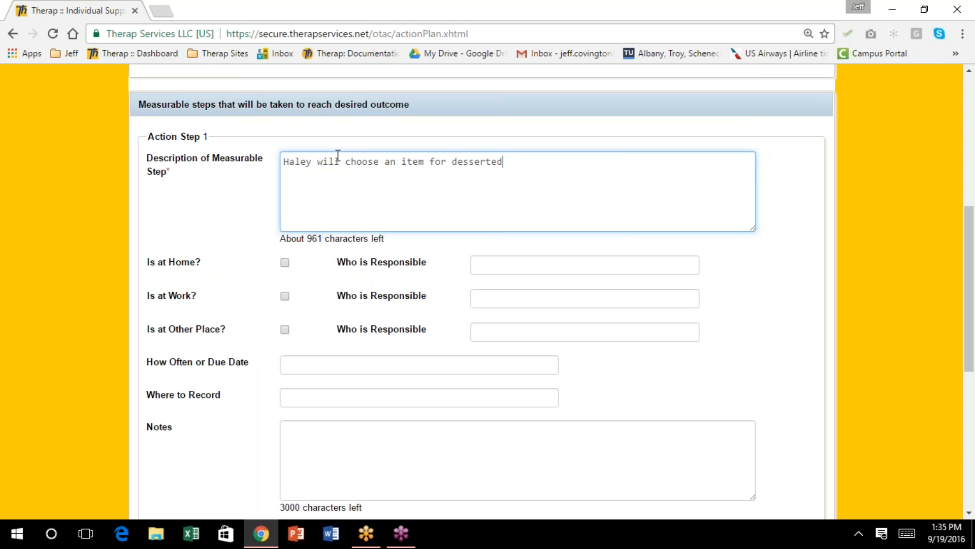
{"action": "key", "text": "BackSpace"}
{"action": "key", "text": "BackSpace"}
{"action": "type", "text": "that is under "}
{"action": "type", "text": "4"}
{"action": "key", "text": "BackSpace"}
{"action": "type", "text": "300"}
{"action": "key", "text": "BackSpace"}
{"action": "key", "text": "BackSpace"}
{"action": "key", "text": "BackSpace"}
{"action": "type", "text": "200"}
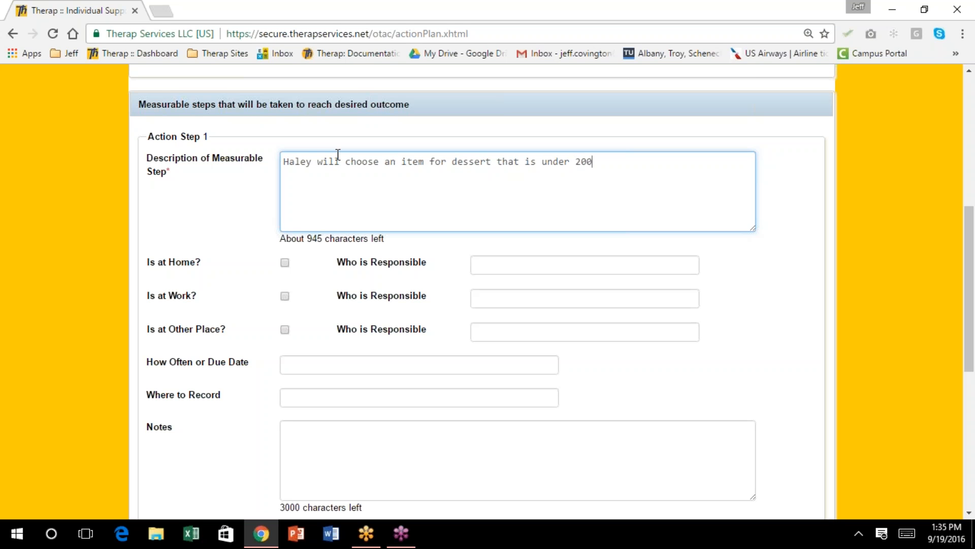
{"action": "type", "text": " calories"}
Mark the step at home, with the Program Manager responsible, 3x/week, recorded in 'ISP Program in Therap'
{"action": "left_click", "coordinate": [285, 262]}
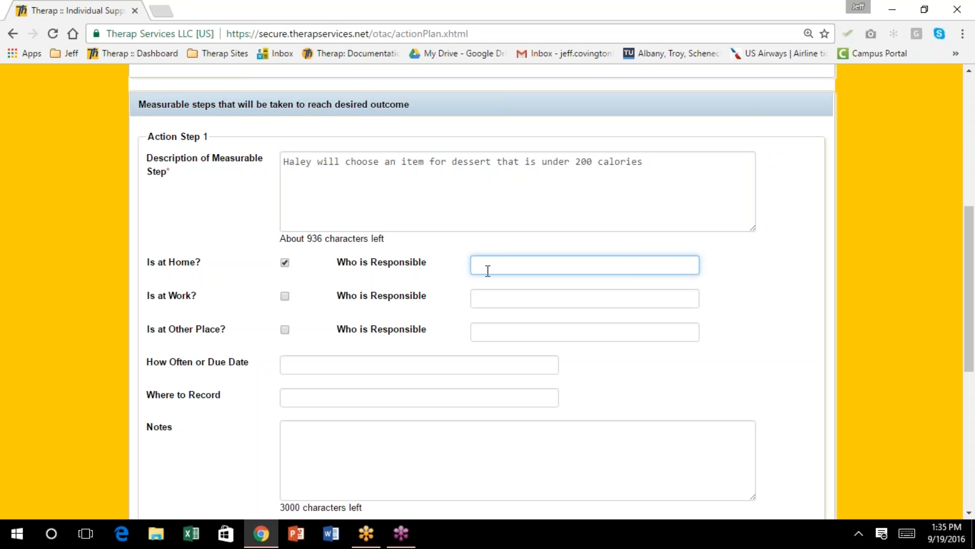
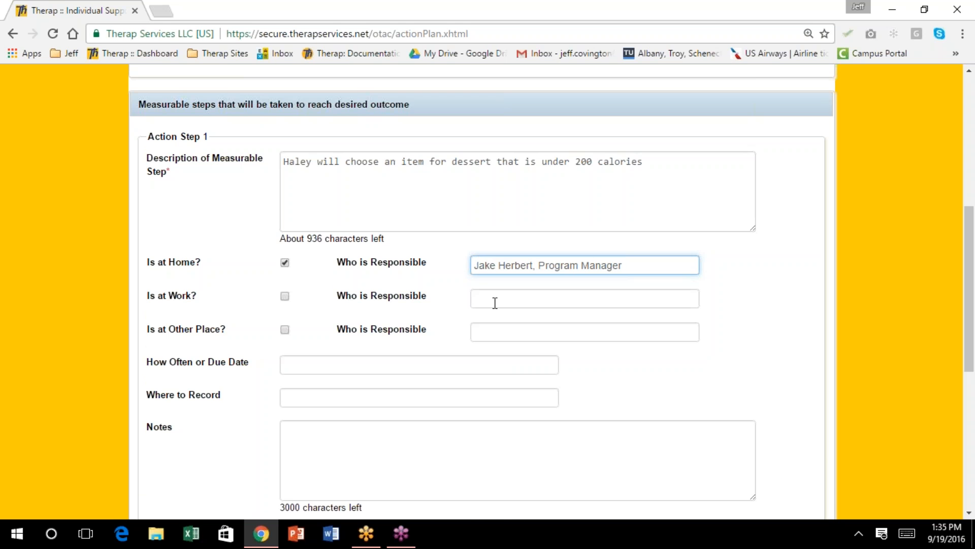
{"action": "scroll", "coordinate": [495, 303], "scroll_direction": "down", "scroll_amount": 1}
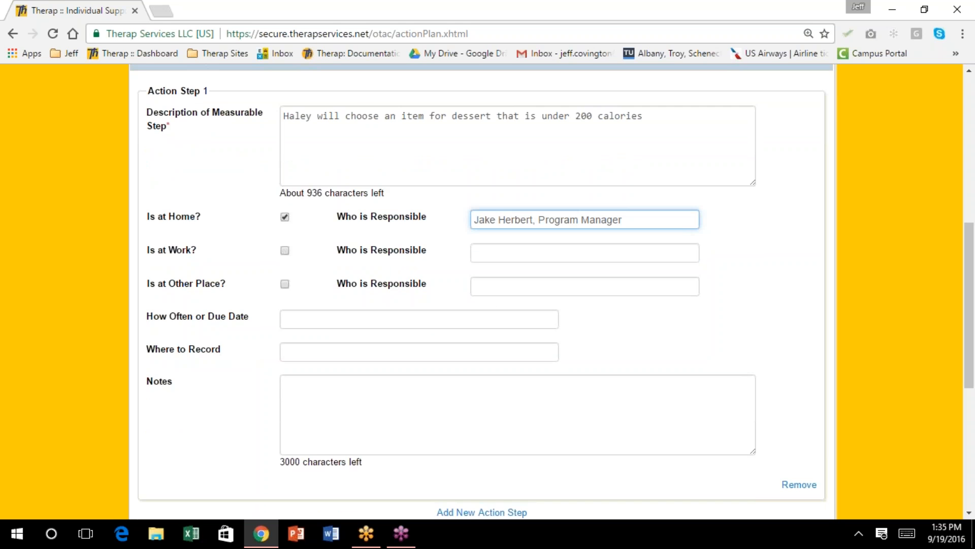
{"action": "scroll", "coordinate": [494, 309], "scroll_direction": "down", "scroll_amount": 1}
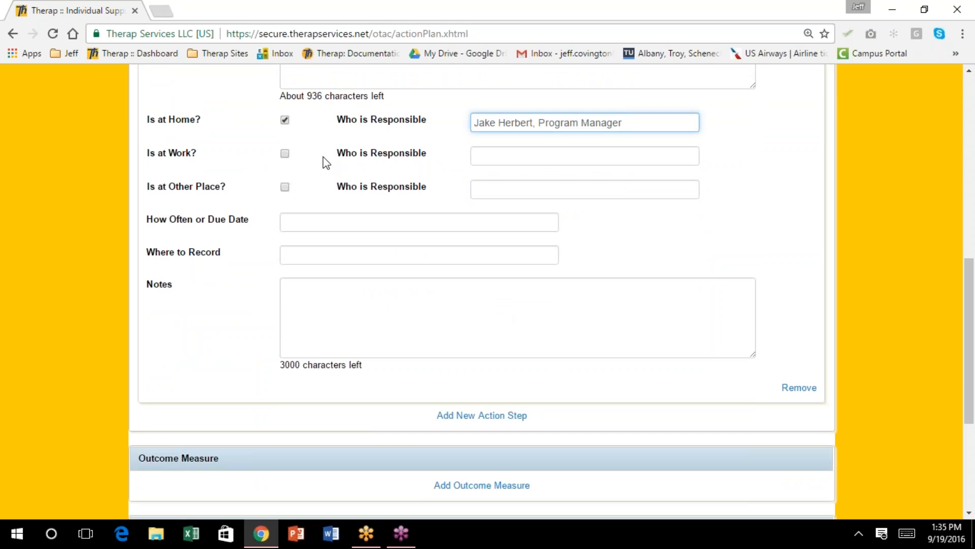
{"action": "left_click", "coordinate": [319, 222]}
{"action": "type", "text": "3x/week"}
{"action": "key", "text": "Tab"}
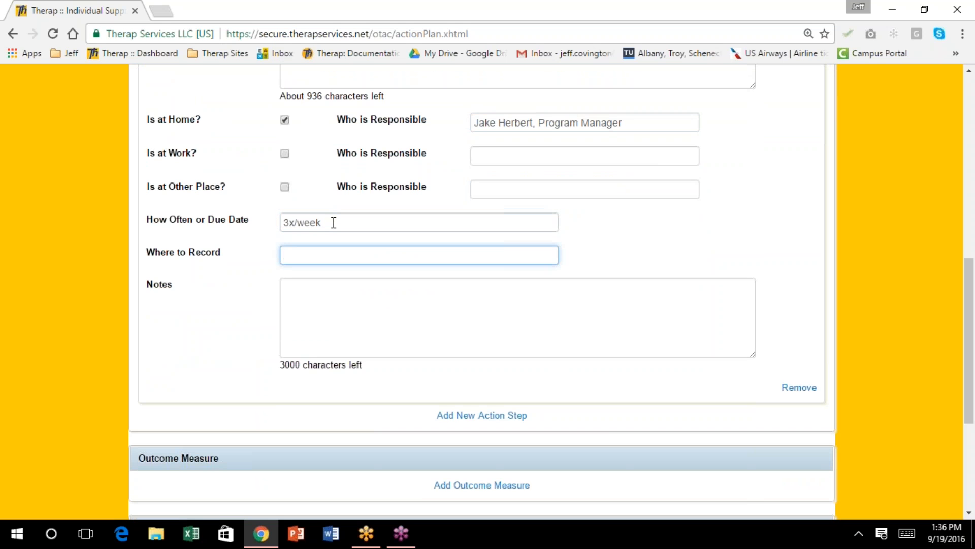
{"action": "type", "text": "IS"}
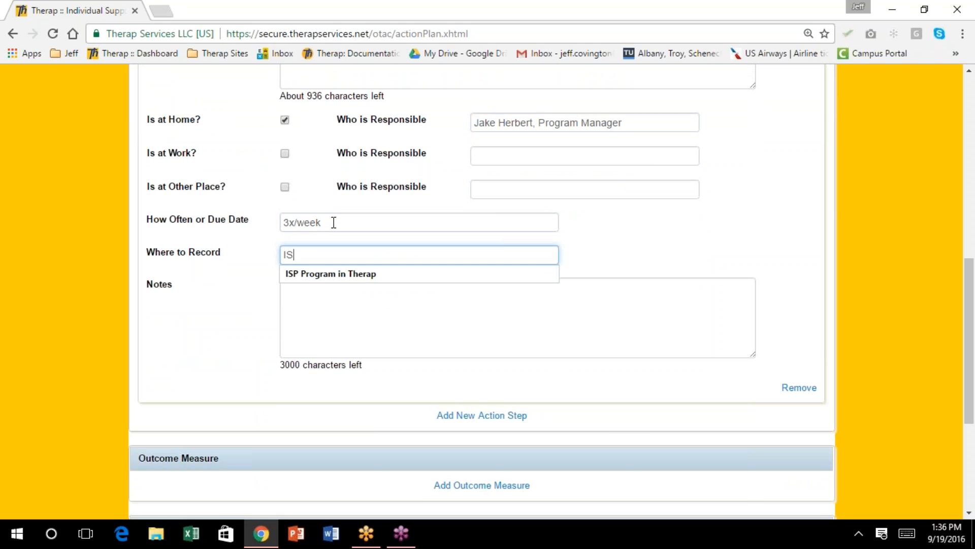
{"action": "type", "text": "P Program in Therap"}
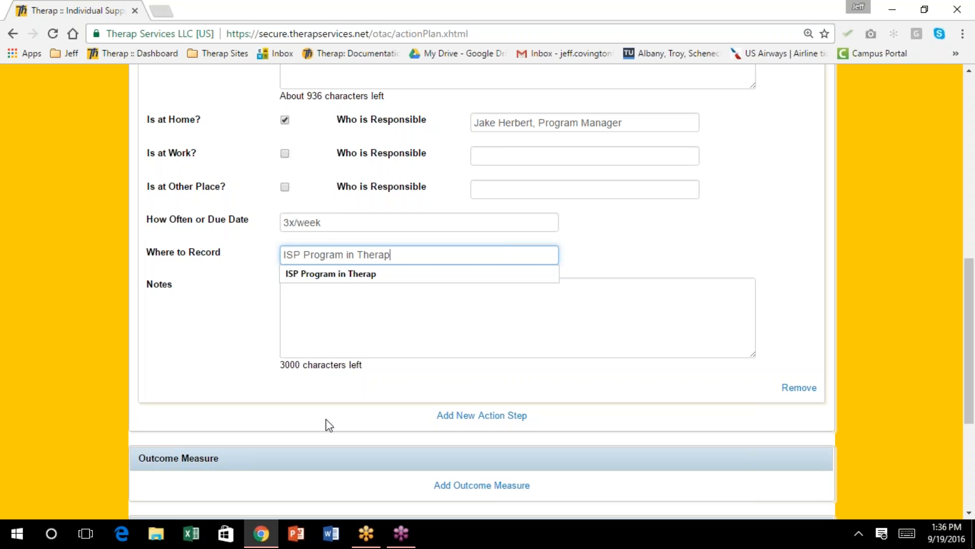
Bring up the Outcome Measure Tags list for the action plan
{"action": "left_click", "coordinate": [331, 302]}
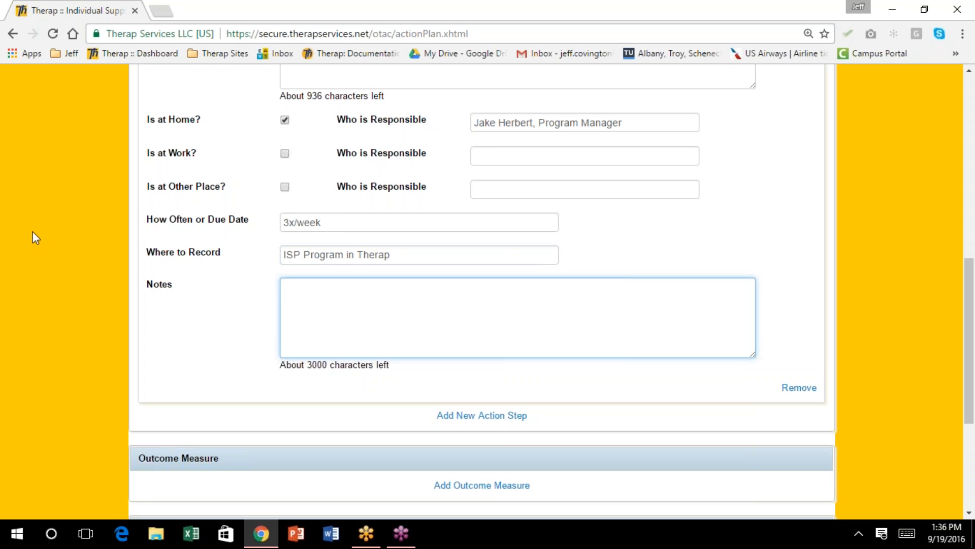
{"action": "left_click", "coordinate": [8, 203]}
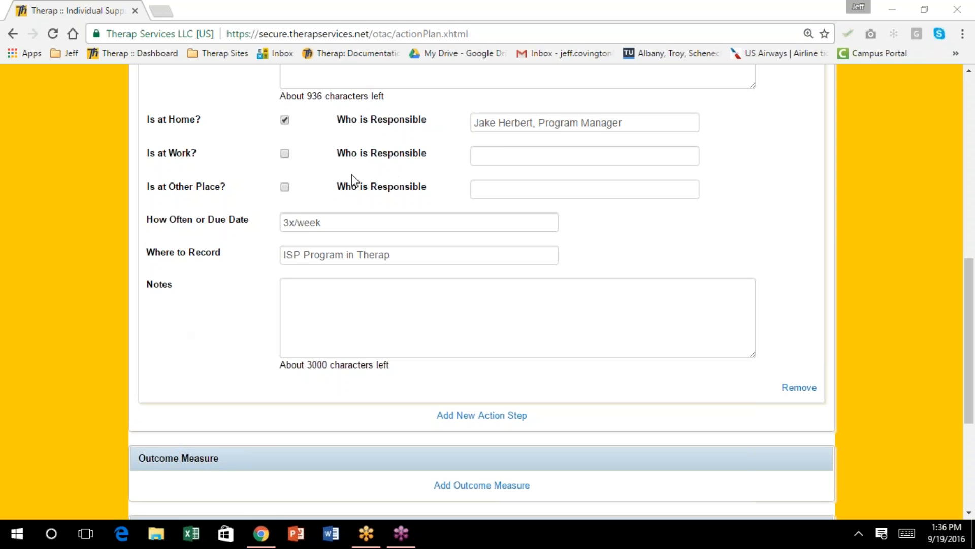
{"action": "left_click", "coordinate": [226, 314]}
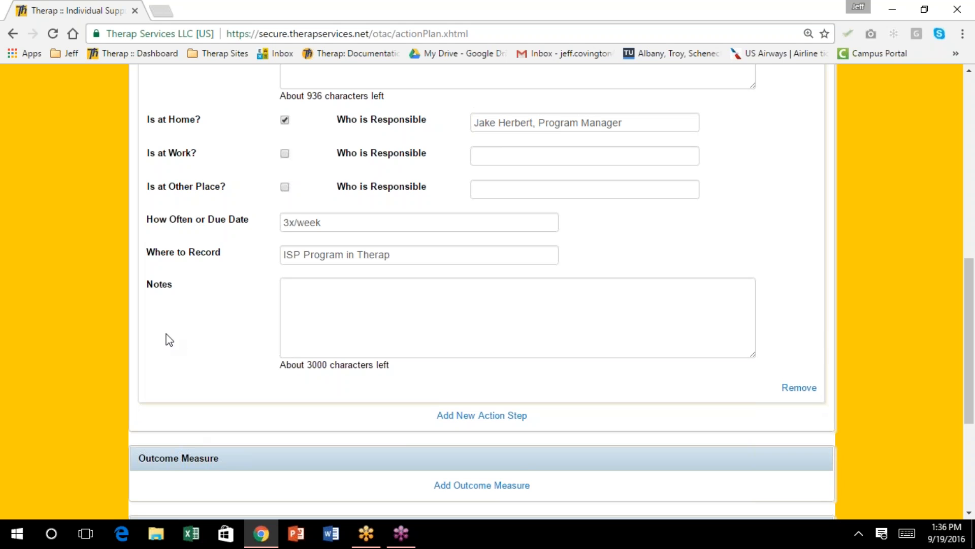
{"action": "left_click", "coordinate": [200, 32]}
{"action": "left_click", "coordinate": [200, 33]}
{"action": "scroll", "coordinate": [305, 386], "scroll_direction": "up", "scroll_amount": 15}
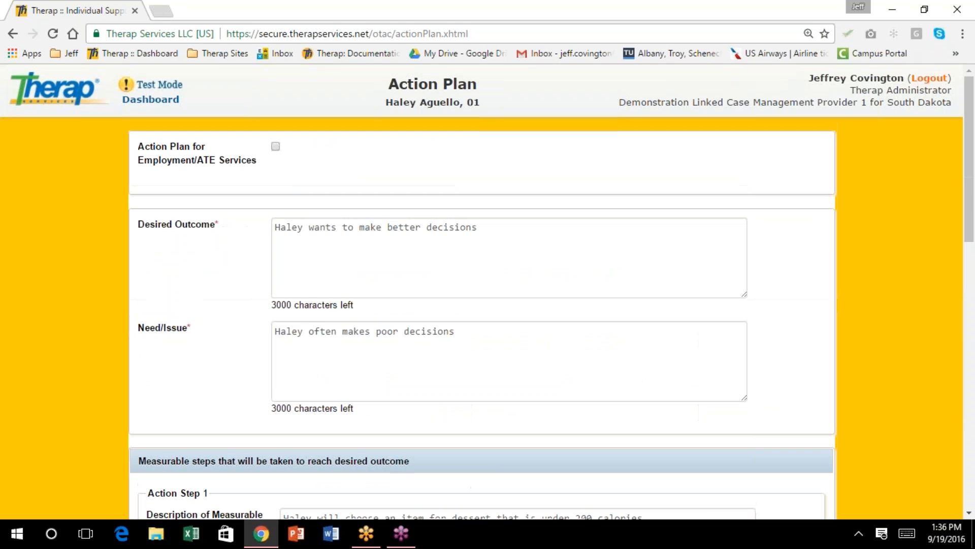
{"action": "scroll", "coordinate": [488, 292], "scroll_direction": "down", "scroll_amount": 7}
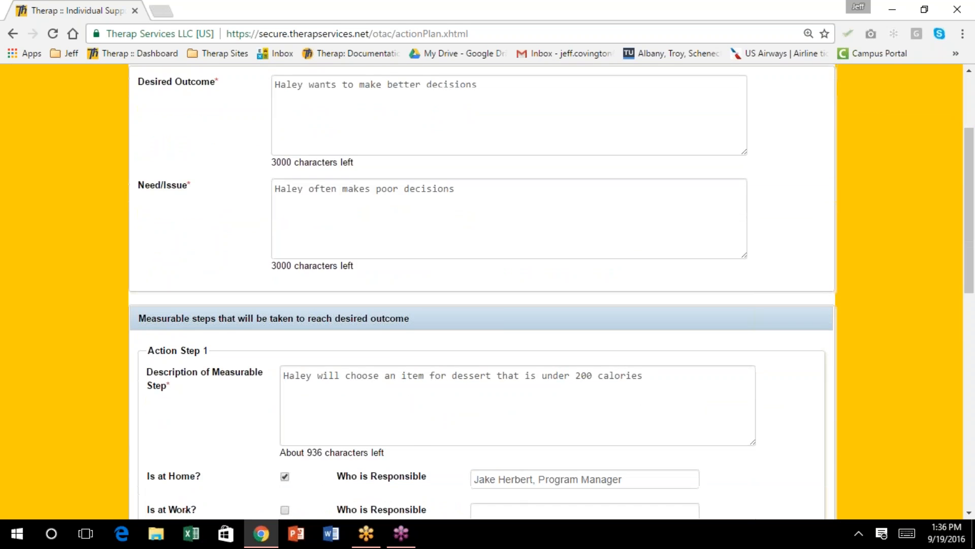
{"action": "scroll", "coordinate": [487, 292], "scroll_direction": "down", "scroll_amount": 4}
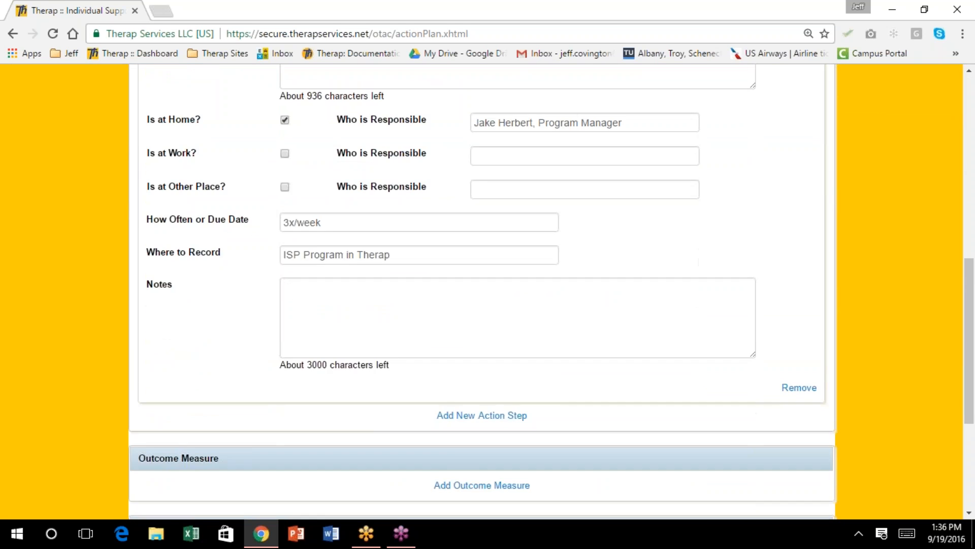
{"action": "scroll", "coordinate": [487, 292], "scroll_direction": "down", "scroll_amount": 3}
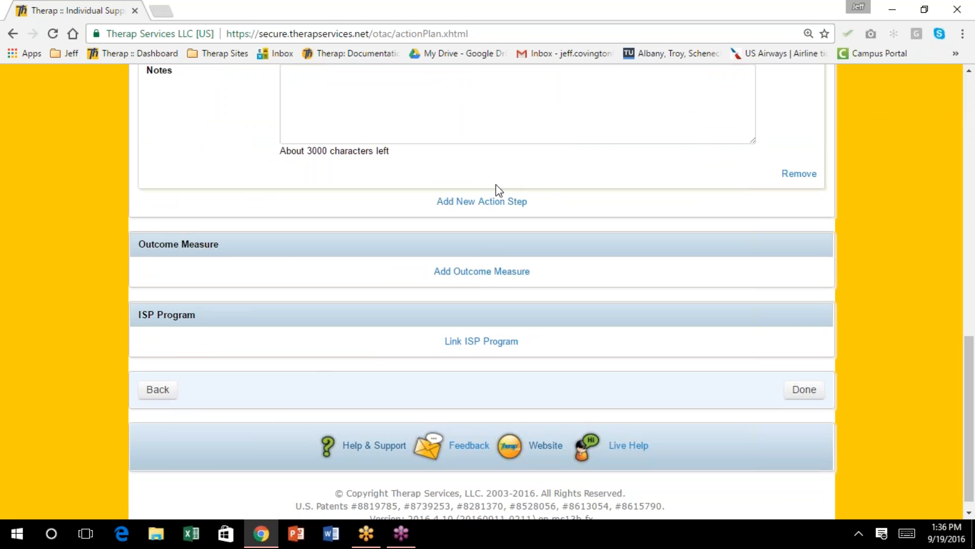
{"action": "left_click", "coordinate": [492, 273]}
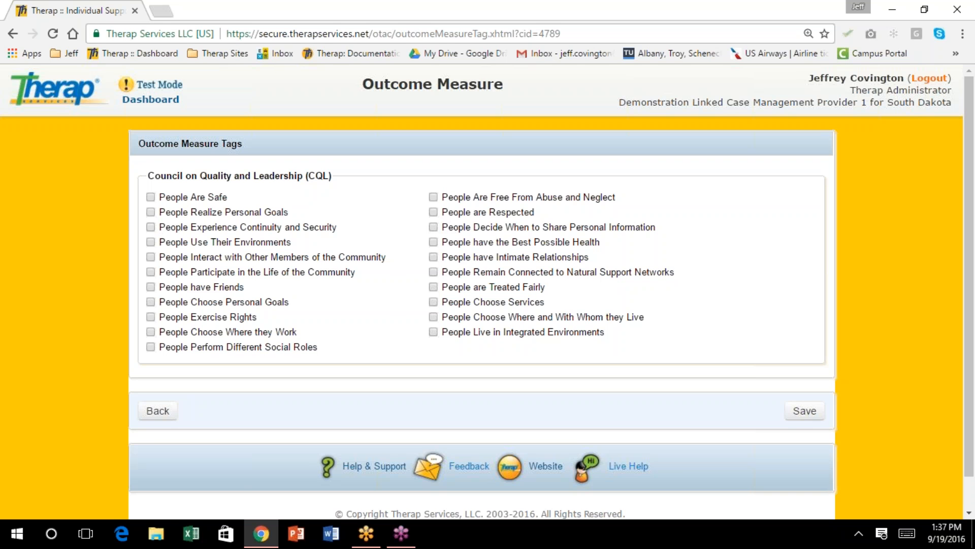
Check the People Realize Personal Goals and People Exercise Rights outcome tags and save them
{"action": "left_click", "coordinate": [150, 212]}
{"action": "left_click", "coordinate": [151, 317]}
{"action": "left_click", "coordinate": [802, 412]}
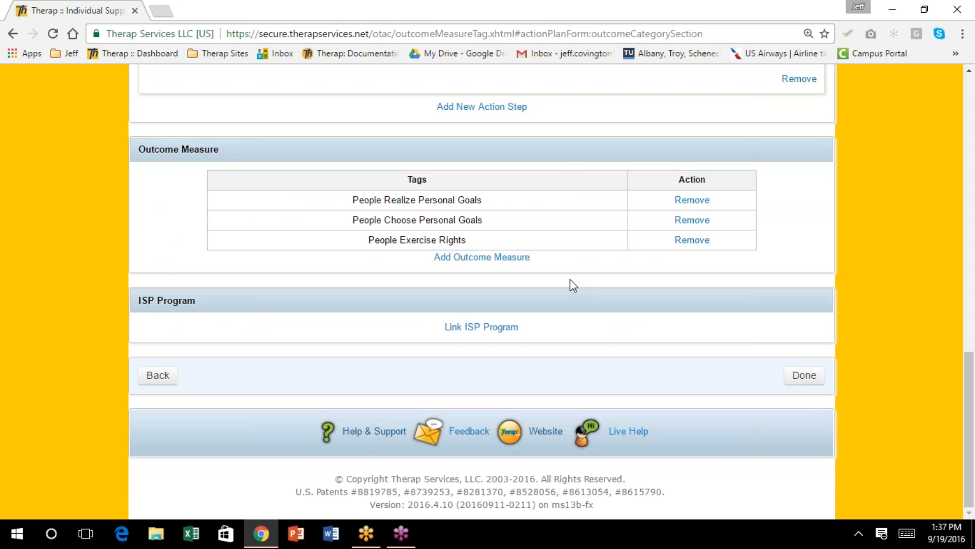
{"action": "left_click", "coordinate": [15, 203]}
{"action": "left_click", "coordinate": [908, 326]}
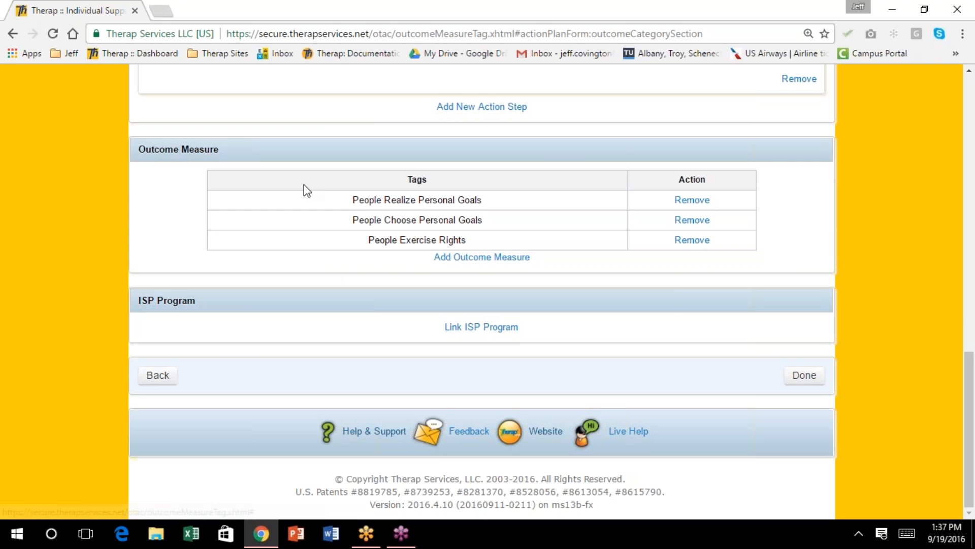
Add an empty Action Step 2, then delete it so only Action Step 1 remains
{"action": "scroll", "coordinate": [305, 189], "scroll_direction": "up", "scroll_amount": 3}
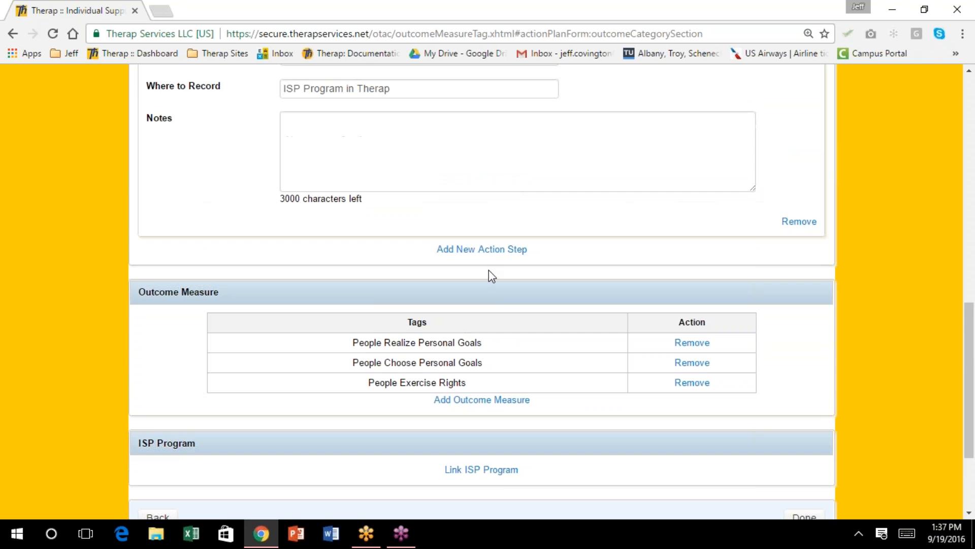
{"action": "scroll", "coordinate": [488, 270], "scroll_direction": "up", "scroll_amount": 3}
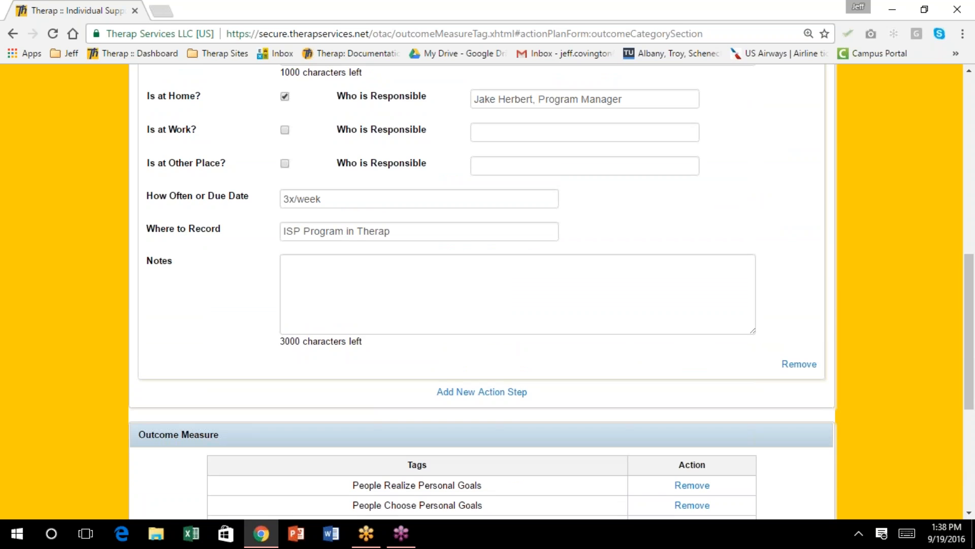
{"action": "scroll", "coordinate": [488, 292], "scroll_direction": "up", "scroll_amount": 3}
{"action": "scroll", "coordinate": [487, 292], "scroll_direction": "down", "scroll_amount": 3}
{"action": "scroll", "coordinate": [487, 292], "scroll_direction": "down", "scroll_amount": 3}
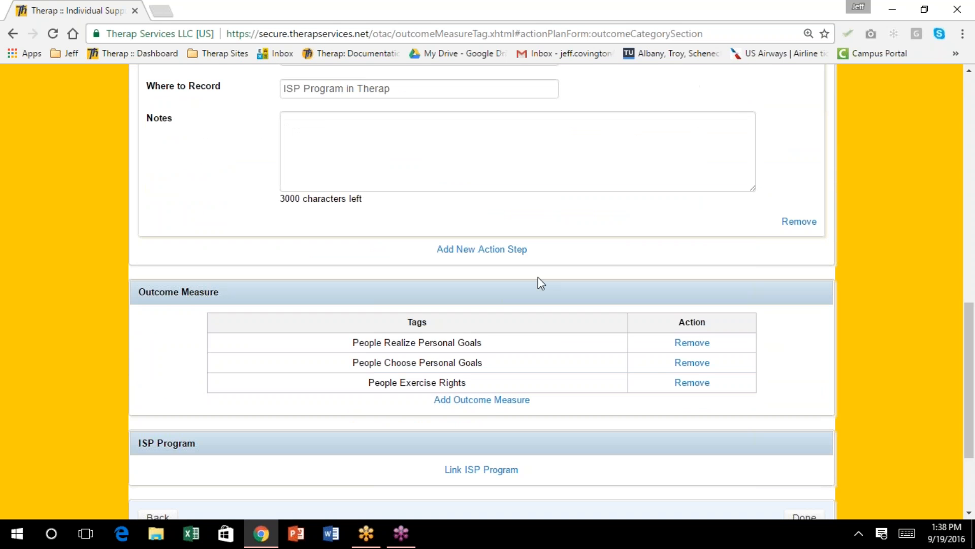
{"action": "left_click", "coordinate": [504, 251]}
{"action": "scroll", "coordinate": [487, 292], "scroll_direction": "down", "scroll_amount": 3}
{"action": "scroll", "coordinate": [488, 292], "scroll_direction": "down", "scroll_amount": 10}
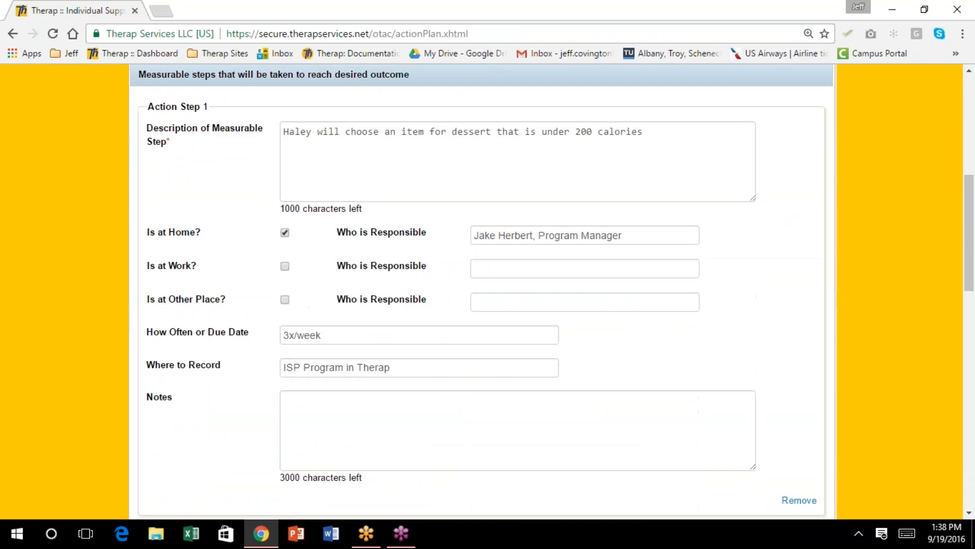
{"action": "scroll", "coordinate": [532, 255], "scroll_direction": "down", "scroll_amount": 3}
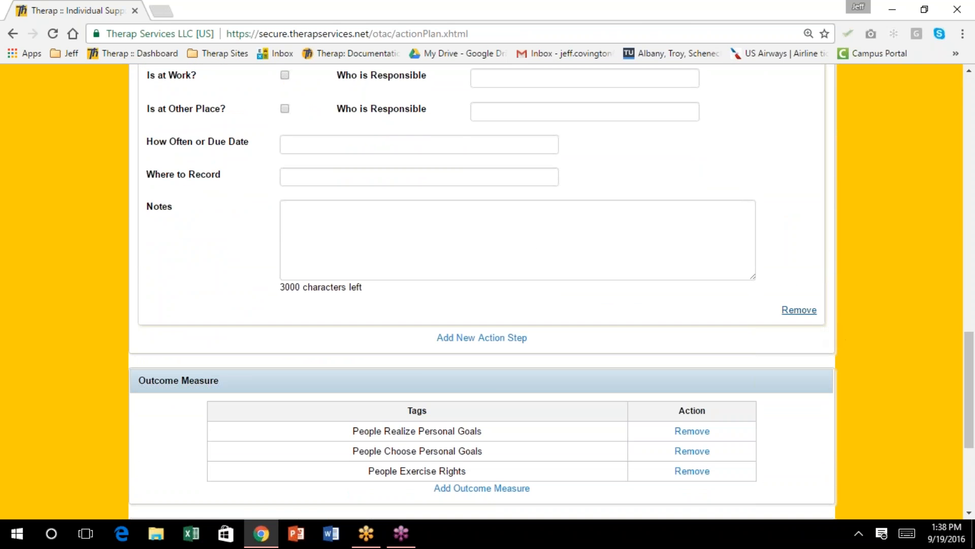
{"action": "left_click", "coordinate": [799, 310]}
{"action": "scroll", "coordinate": [677, 240], "scroll_direction": "down", "scroll_amount": 3}
{"action": "scroll", "coordinate": [677, 240], "scroll_direction": "down", "scroll_amount": 12}
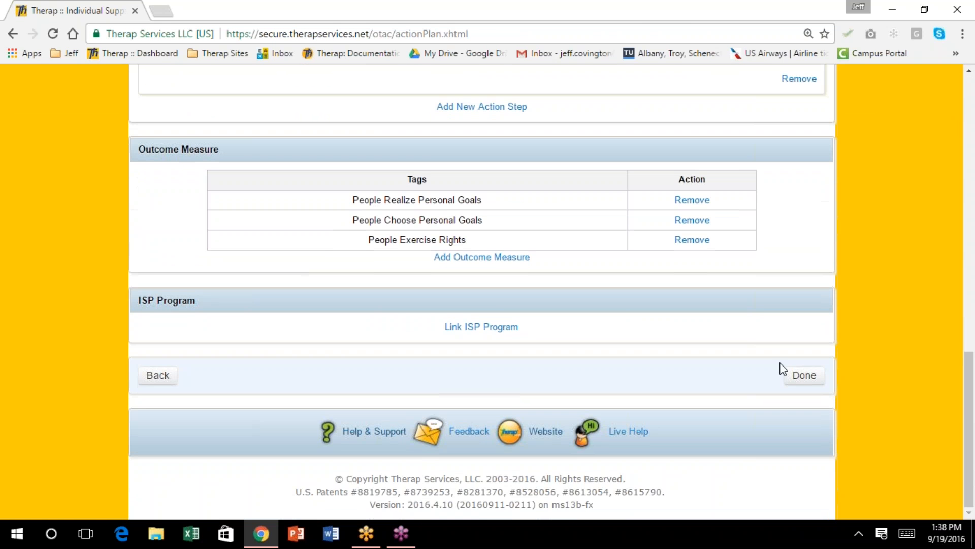
Save the completed Action Plan back into the ISP form above Discussion Records
{"action": "left_click", "coordinate": [808, 376]}
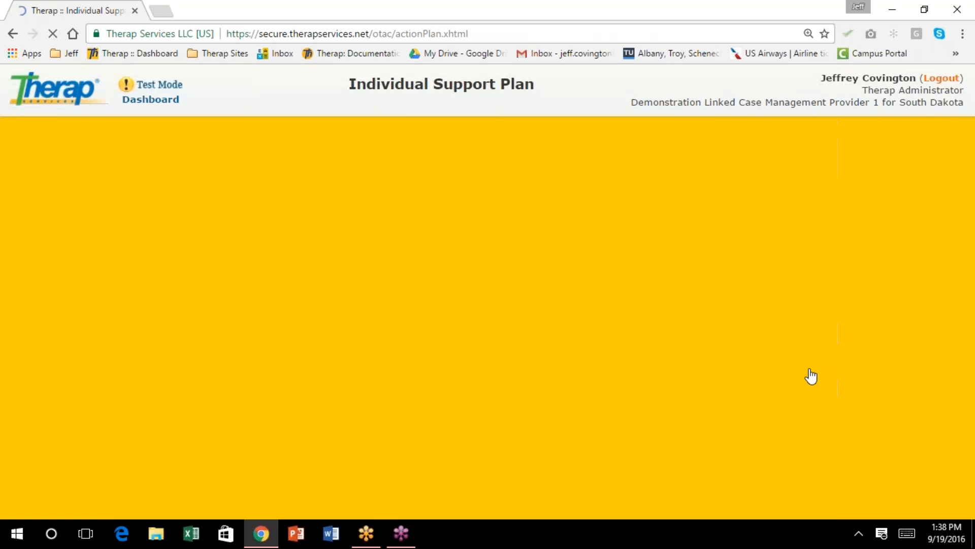
{"action": "scroll", "coordinate": [695, 261], "scroll_direction": "down", "scroll_amount": 1}
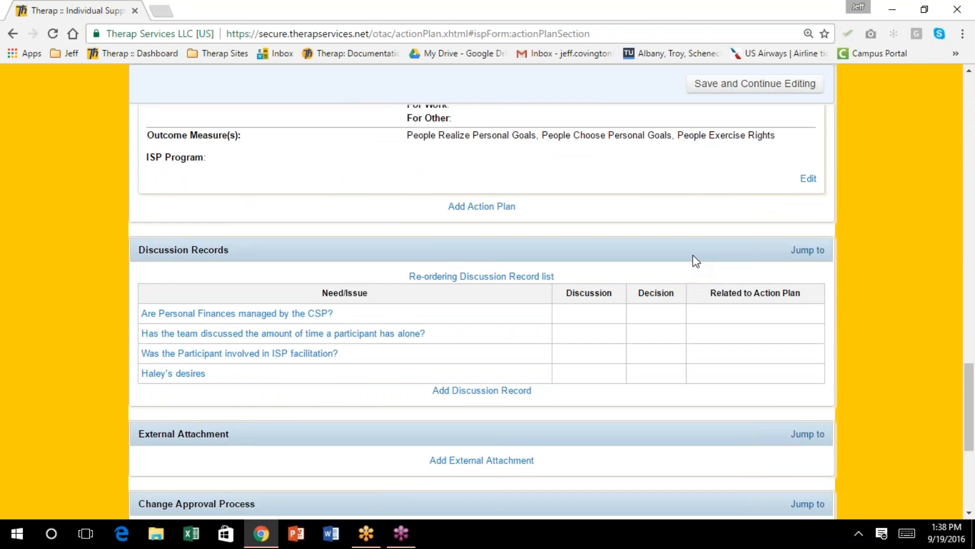
{"action": "scroll", "coordinate": [692, 255], "scroll_direction": "up", "scroll_amount": 3}
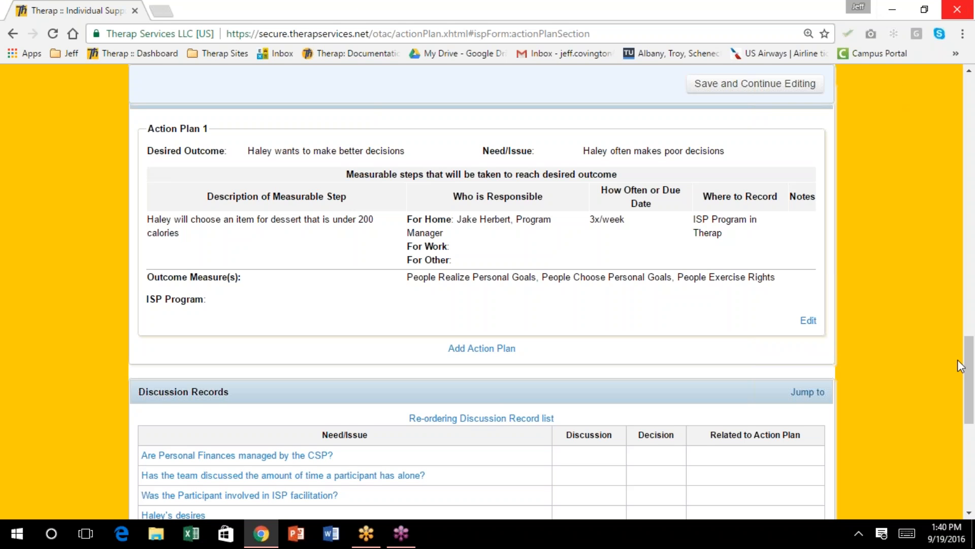
{"action": "mouse_move", "coordinate": [969, 358]}
{"action": "left_mouse_down"}
{"action": "mouse_move", "coordinate": [969, 379]}
{"action": "mouse_move", "coordinate": [969, 356]}
{"action": "left_mouse_up"}
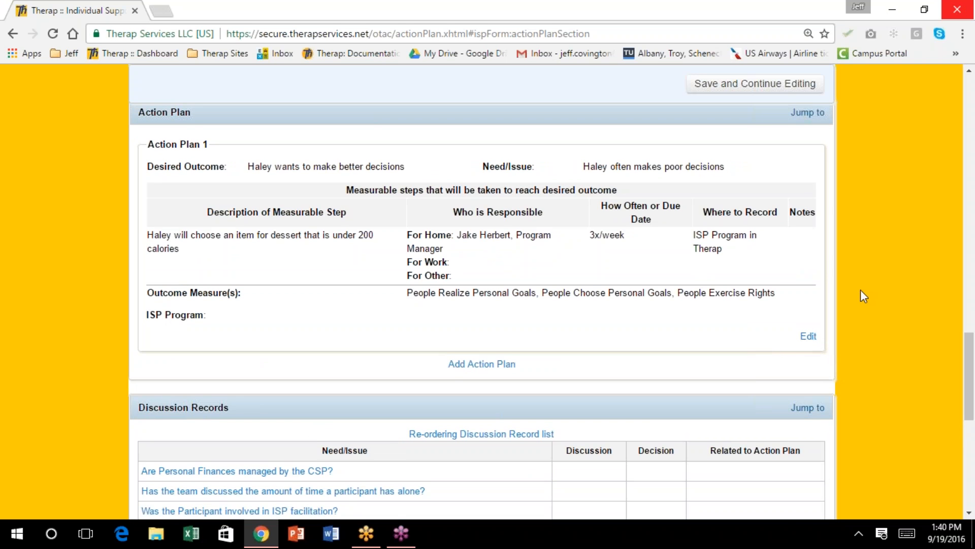
{"action": "scroll", "coordinate": [856, 297], "scroll_direction": "down", "scroll_amount": 1}
{"action": "scroll", "coordinate": [856, 303], "scroll_direction": "down", "scroll_amount": 1}
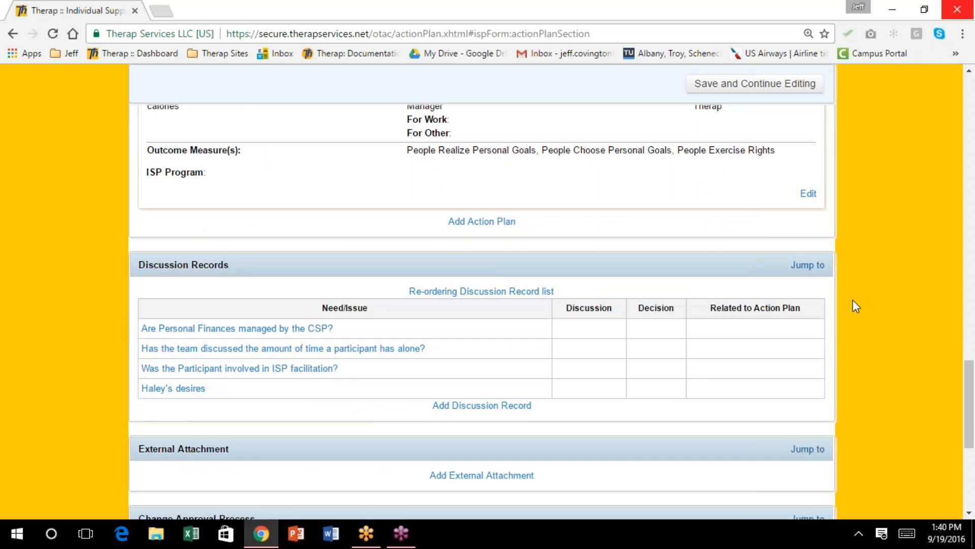
{"action": "scroll", "coordinate": [853, 300], "scroll_direction": "down", "scroll_amount": 1}
{"action": "scroll", "coordinate": [852, 300], "scroll_direction": "up", "scroll_amount": 2}
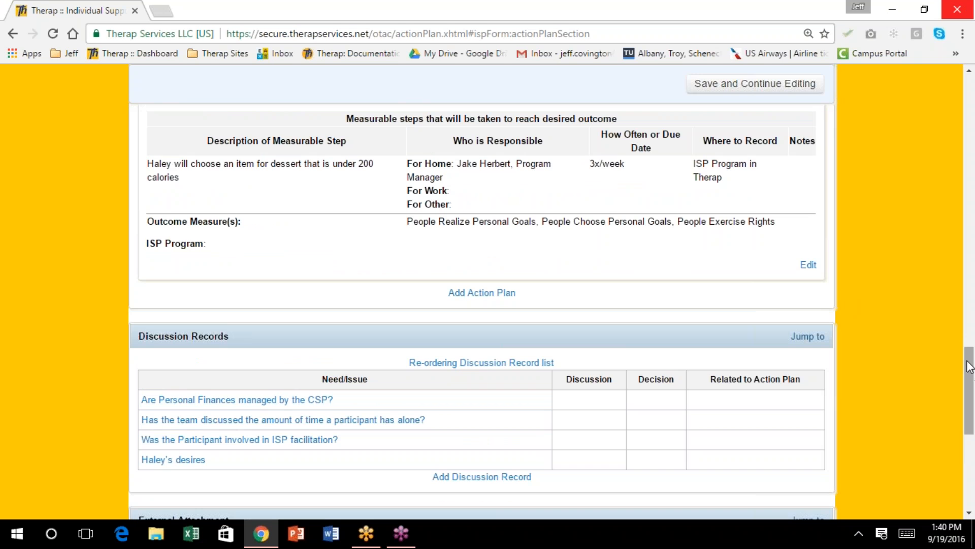
{"action": "left_click_drag", "start_coordinate": [967, 364], "coordinate": [950, 378]}
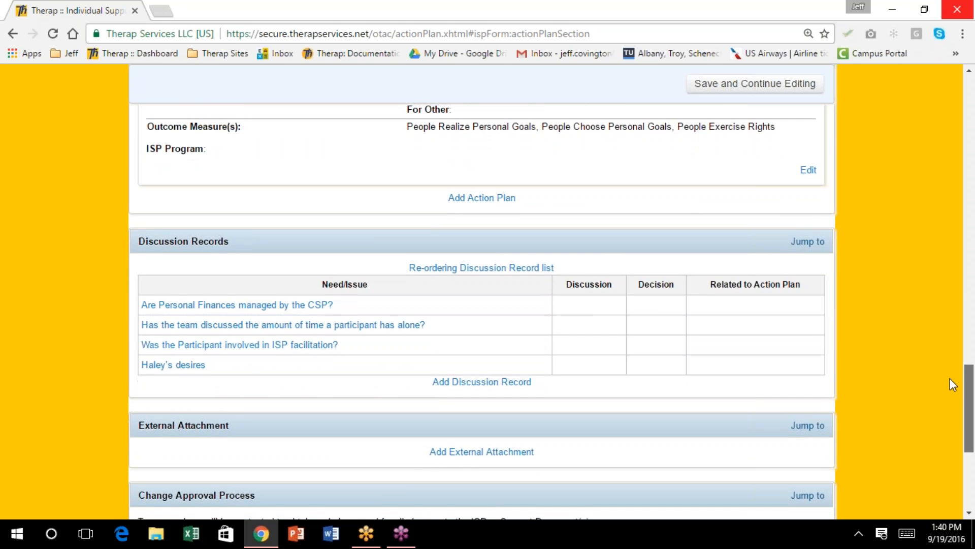
{"action": "scroll", "coordinate": [949, 389], "scroll_direction": "down", "scroll_amount": 2}
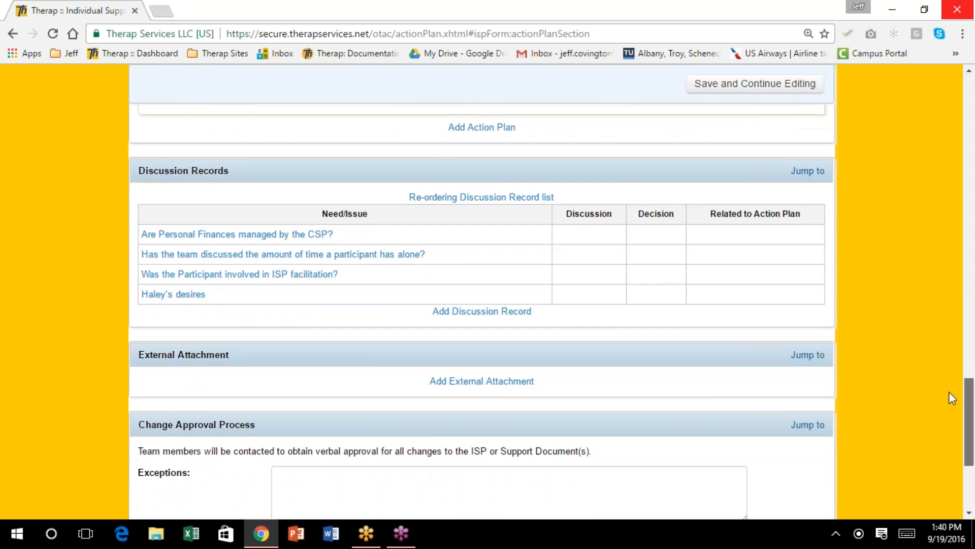
{"action": "scroll", "coordinate": [947, 404], "scroll_direction": "down", "scroll_amount": 1}
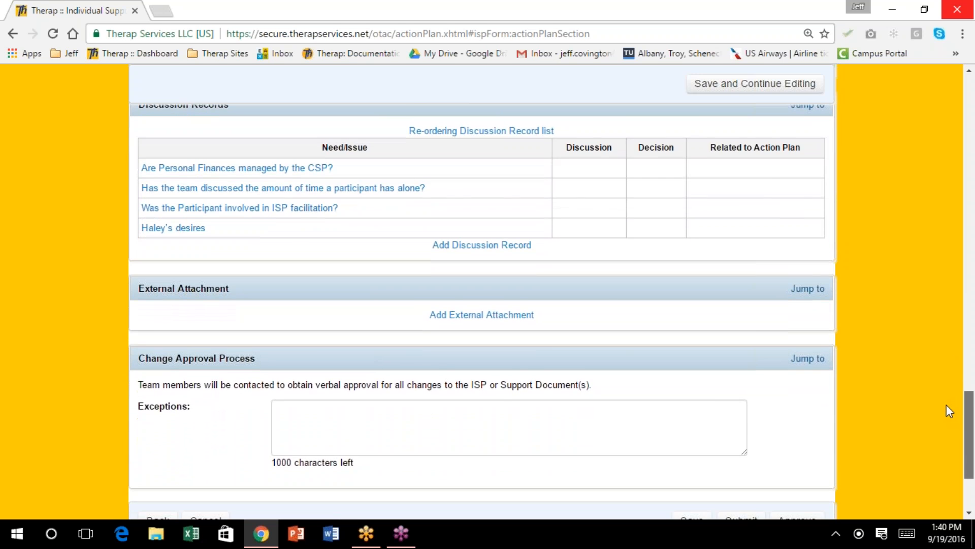
{"action": "scroll", "coordinate": [946, 370], "scroll_direction": "up", "scroll_amount": 4}
{"action": "scroll", "coordinate": [946, 375], "scroll_direction": "down", "scroll_amount": 1}
{"action": "scroll", "coordinate": [945, 375], "scroll_direction": "down", "scroll_amount": 1}
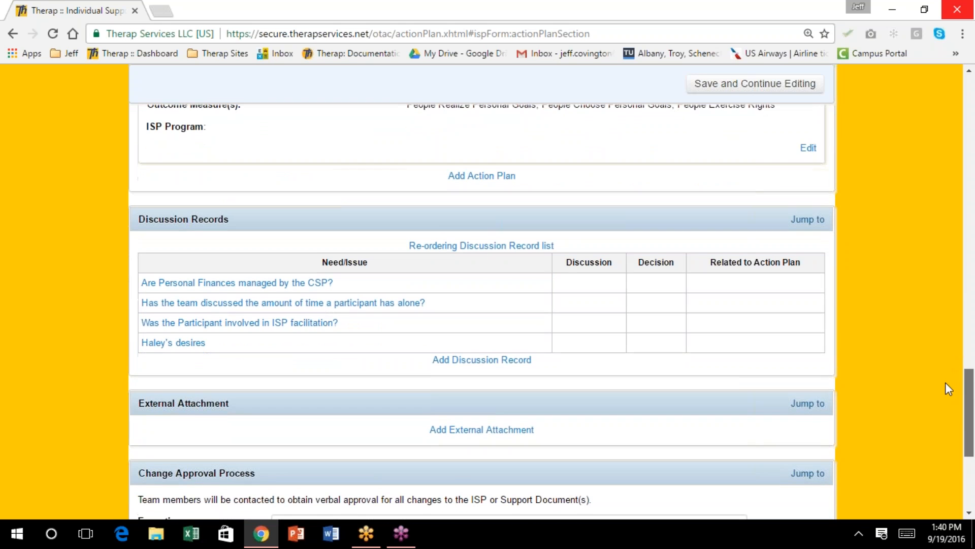
{"action": "scroll", "coordinate": [678, 247], "scroll_direction": "up", "scroll_amount": 4}
{"action": "scroll", "coordinate": [680, 254], "scroll_direction": "up", "scroll_amount": 3}
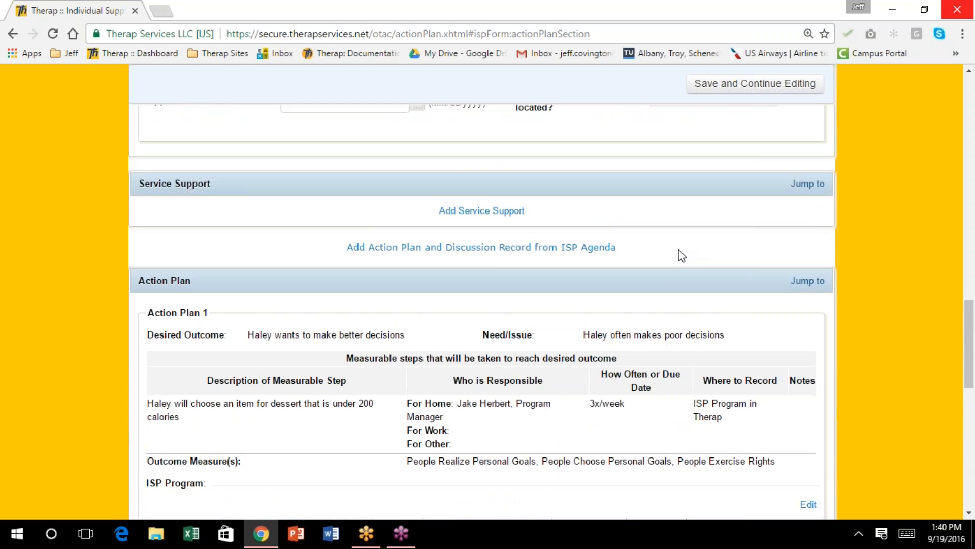
{"action": "scroll", "coordinate": [681, 254], "scroll_direction": "down", "scroll_amount": 1}
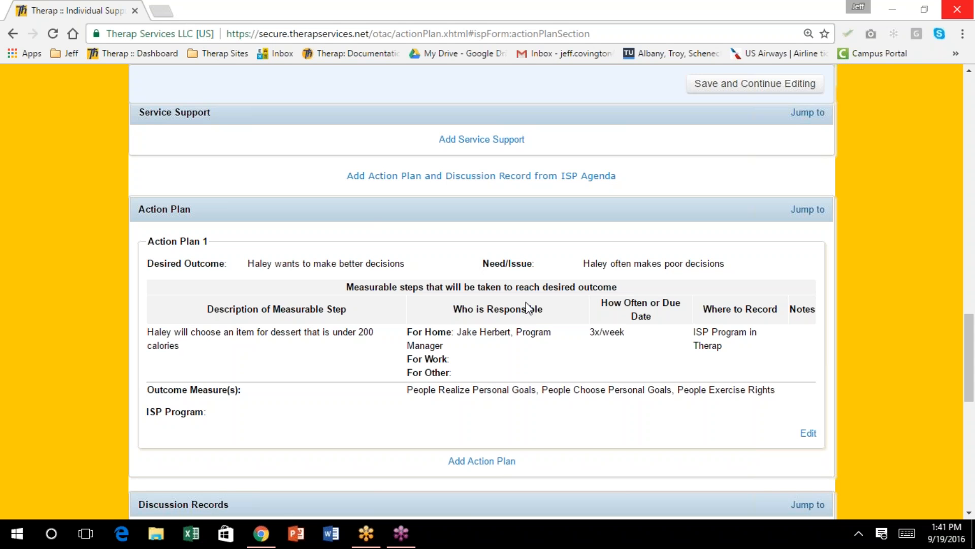
{"action": "scroll", "coordinate": [523, 307], "scroll_direction": "down", "scroll_amount": 3}
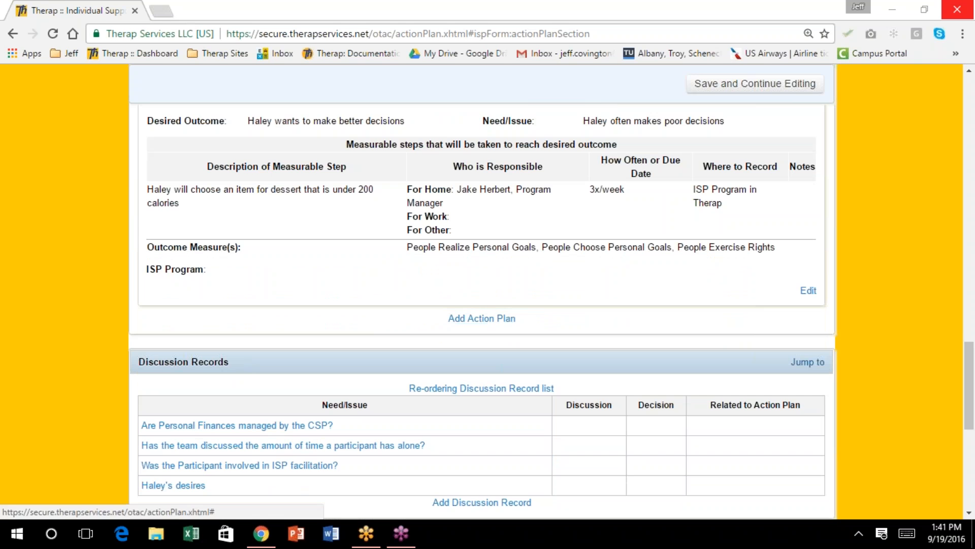
{"action": "scroll", "coordinate": [466, 219], "scroll_direction": "down", "scroll_amount": 1}
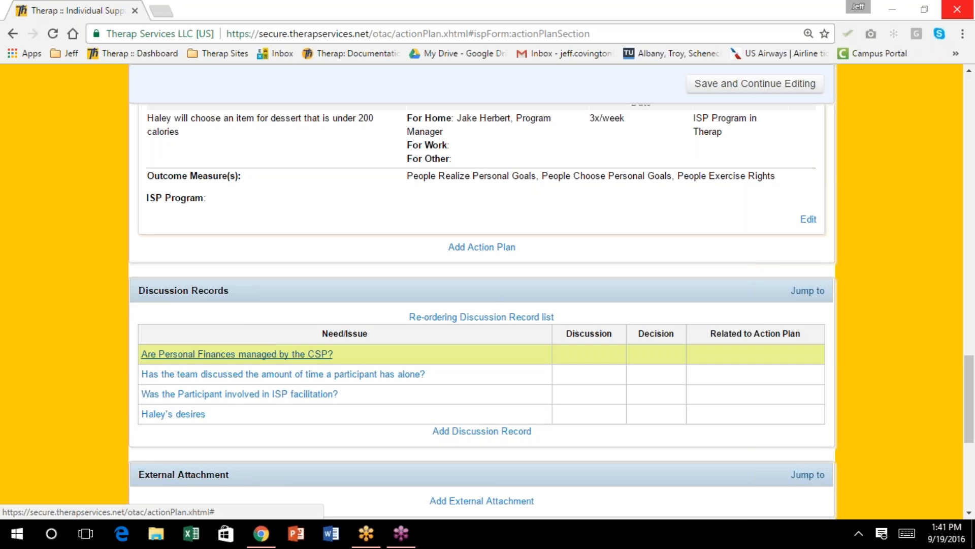
{"action": "scroll", "coordinate": [228, 307], "scroll_direction": "down", "scroll_amount": 3}
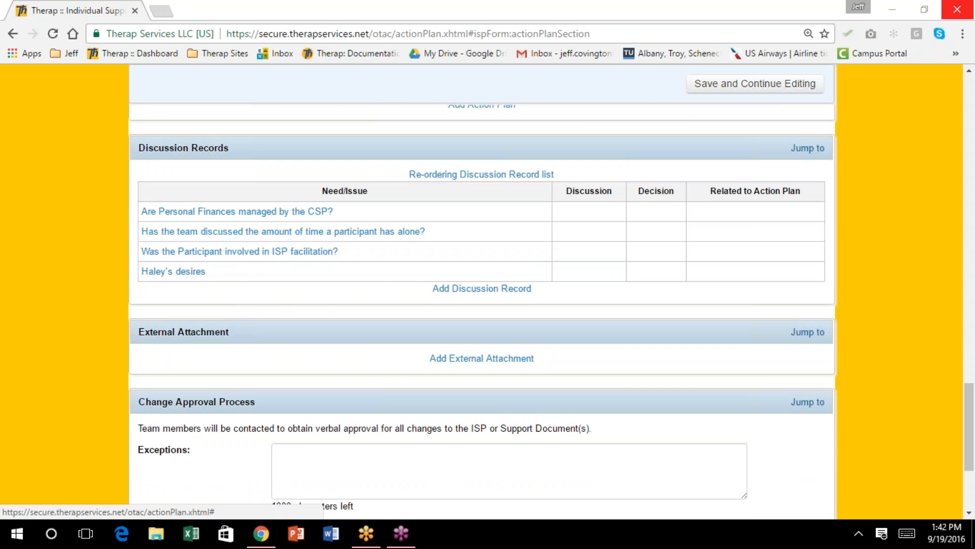
Open the 'Are Personal Finances managed by the CSP?' discussion record
{"action": "left_click", "coordinate": [300, 211]}
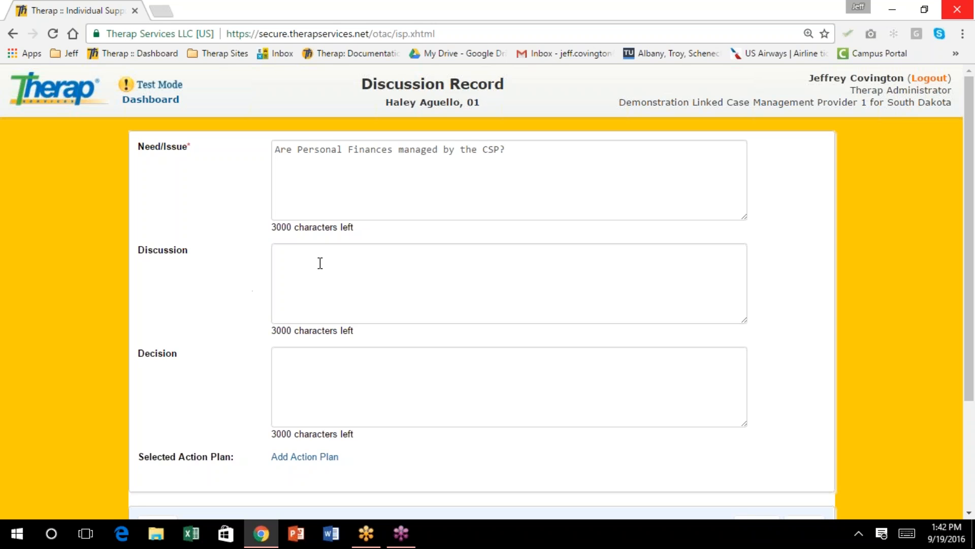
Write the discussion: the CSP manages her finances, and she wants to manage them herself with help from her accountant sister
{"action": "left_click", "coordinate": [290, 250]}
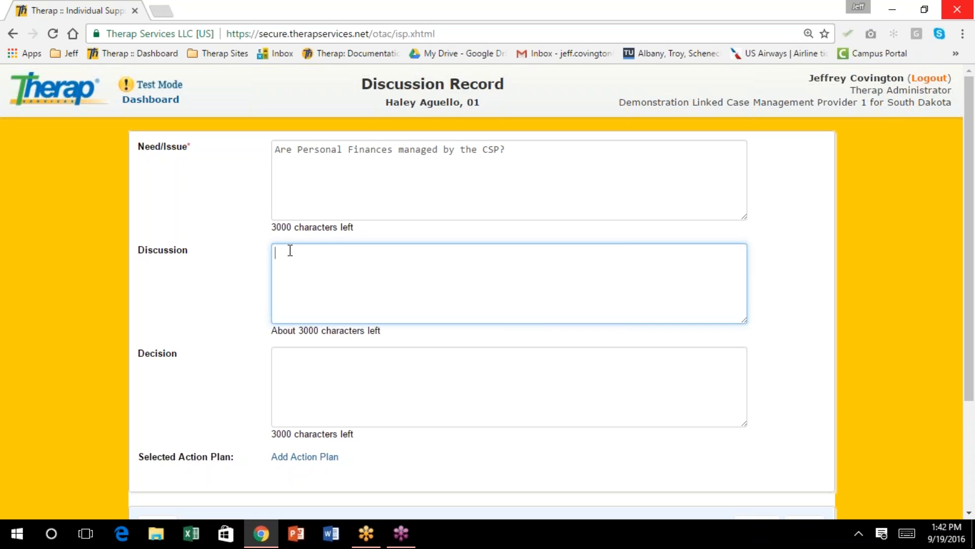
{"action": "type", "text": "Yes, Haley's finances are managed by the CP"}
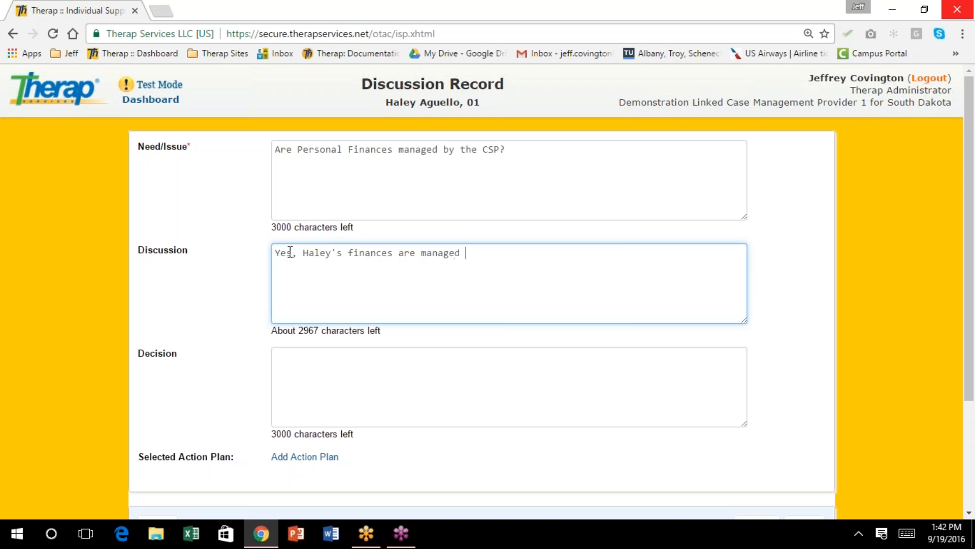
{"action": "key", "text": "BackSpace"}
{"action": "type", "text": "SP and Haley would like to manager"}
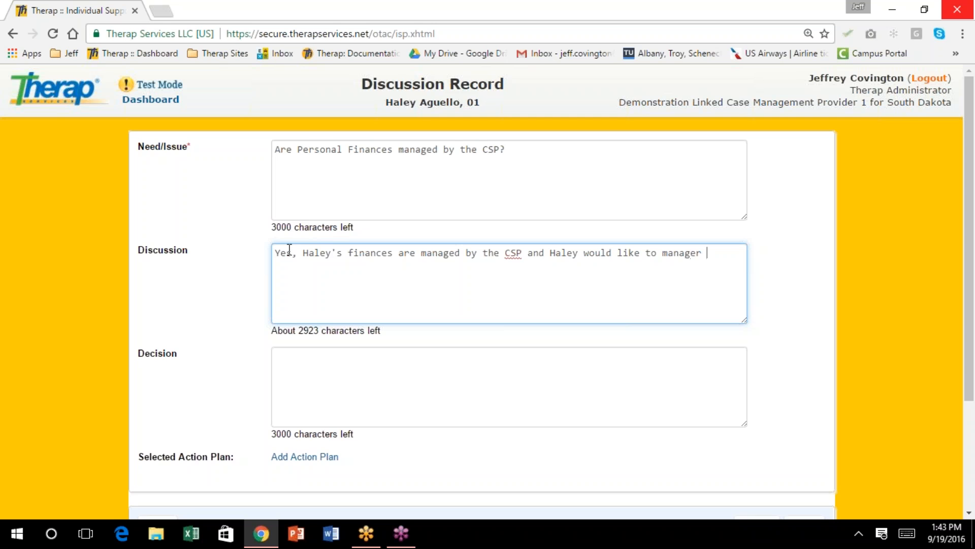
{"action": "key", "text": "BackSpace"}
{"action": "type", "text": "her own with assistance froh h"}
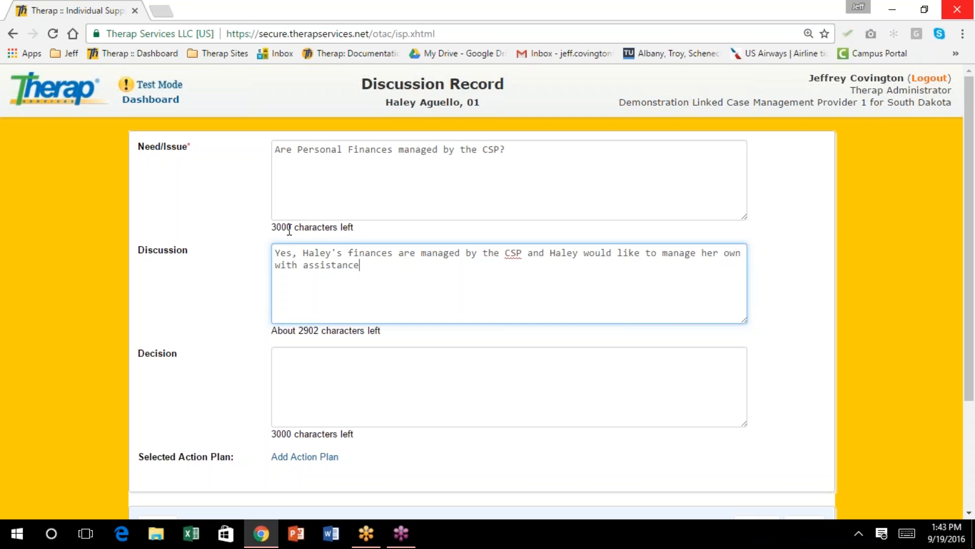
{"action": "key", "text": "BackSpace"}
{"action": "key", "text": "BackSpace"}
{"action": "key", "text": "BackSpace"}
{"action": "type", "text": "m her sister Angie who is an accountant."}
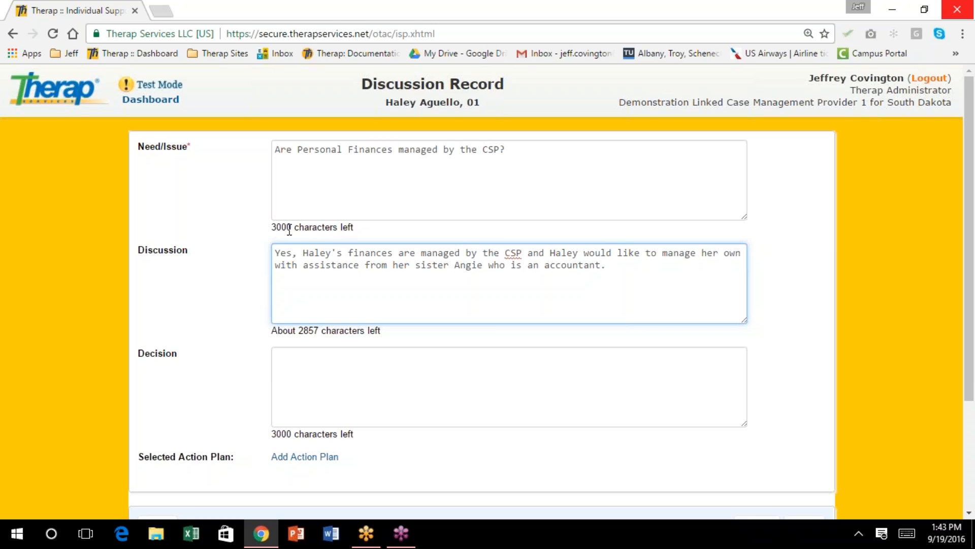
{"action": "scroll", "coordinate": [275, 381], "scroll_direction": "down", "scroll_amount": 3}
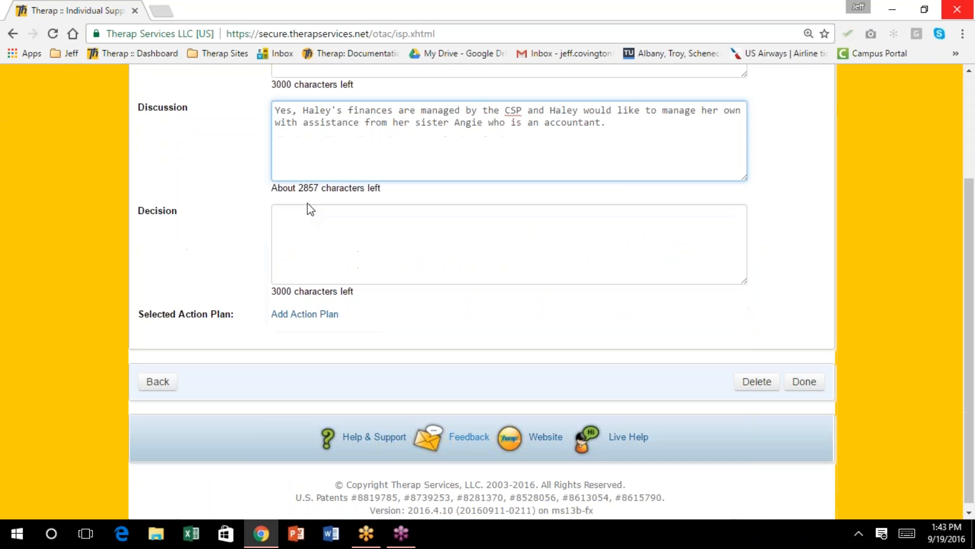
Enter the decision that she will open a savings account of her own
{"action": "left_click", "coordinate": [287, 220]}
{"action": "type", "text": "Hal"}
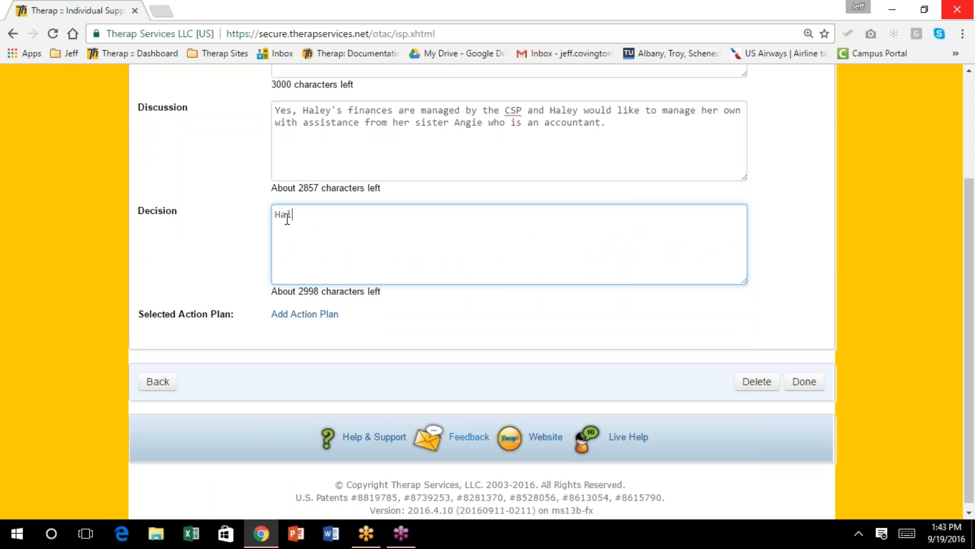
{"action": "type", "text": "ey will open a savin"}
{"action": "key", "text": "BackSpace"}
{"action": "key", "text": "BackSpace"}
{"action": "key", "text": "BackSpace"}
{"action": "type", "text": "vings account"}
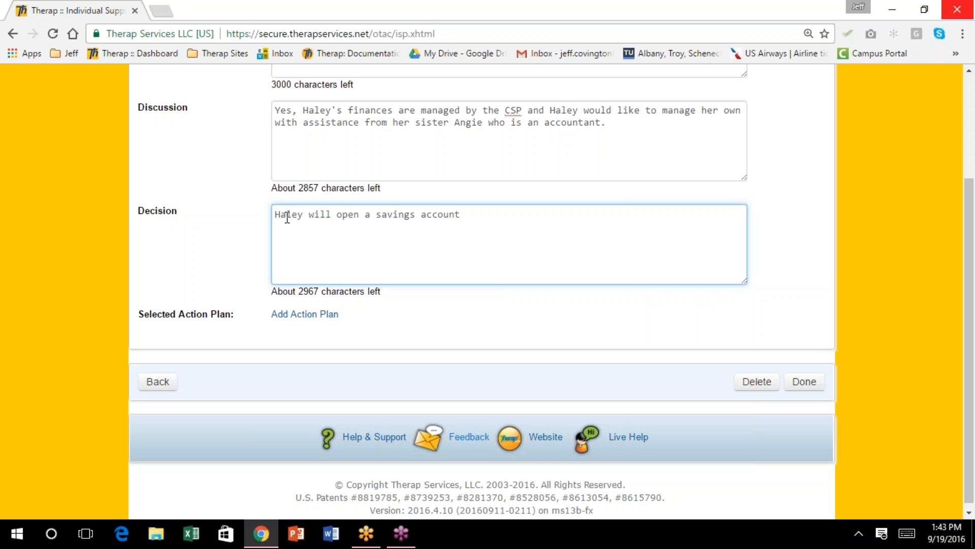
{"action": "type", "text": " of her own"}
Link Action Plan 1 to the record and save it back to the ISP
{"action": "left_click", "coordinate": [297, 314]}
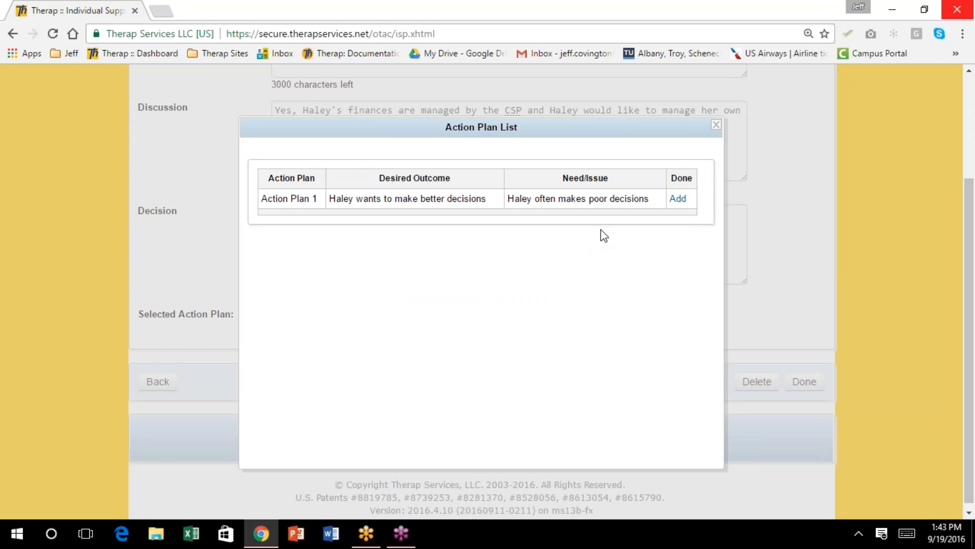
{"action": "left_click", "coordinate": [677, 199]}
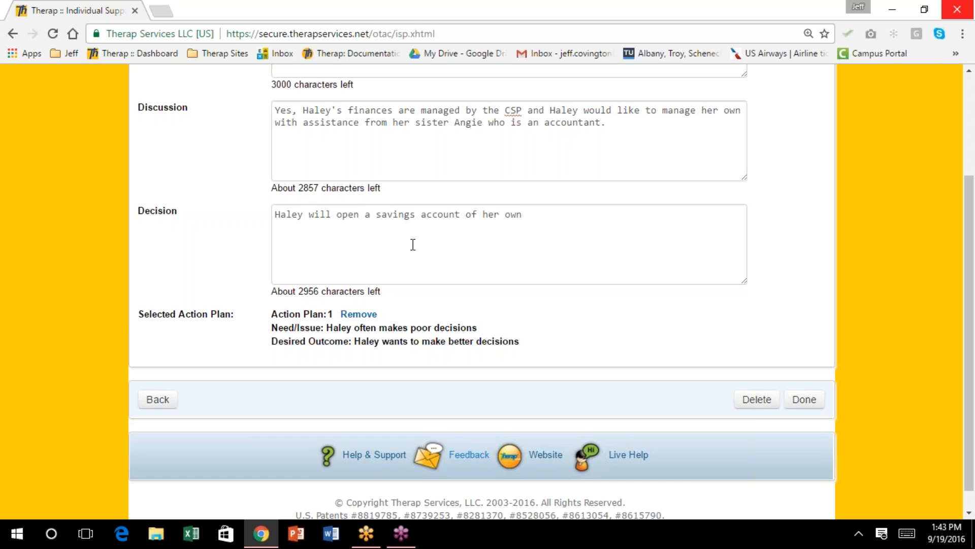
{"action": "scroll", "coordinate": [411, 253], "scroll_direction": "down", "scroll_amount": 1}
{"action": "scroll", "coordinate": [402, 261], "scroll_direction": "up", "scroll_amount": 1}
{"action": "scroll", "coordinate": [400, 283], "scroll_direction": "down", "scroll_amount": 2}
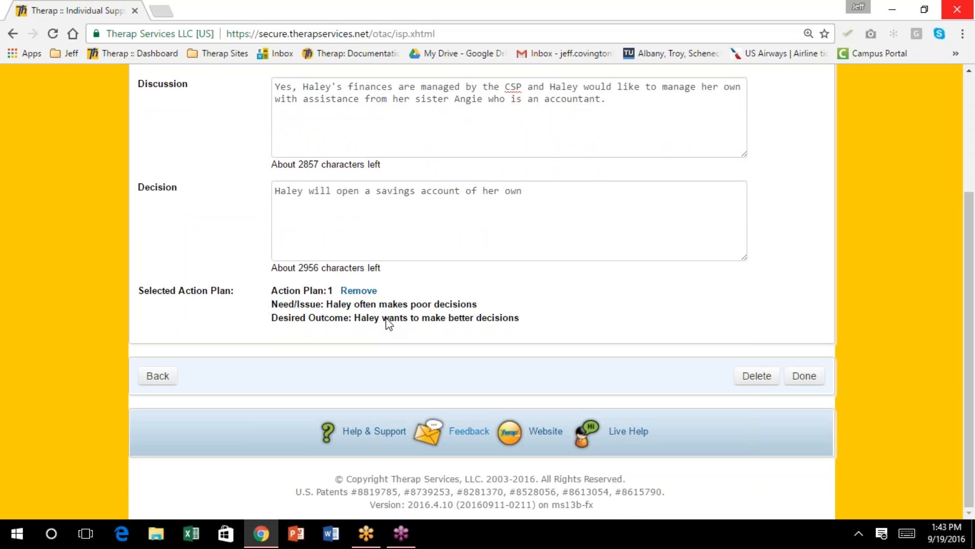
{"action": "scroll", "coordinate": [354, 311], "scroll_direction": "up", "scroll_amount": 3}
{"action": "scroll", "coordinate": [488, 292], "scroll_direction": "down", "scroll_amount": 3}
{"action": "left_click", "coordinate": [796, 384]}
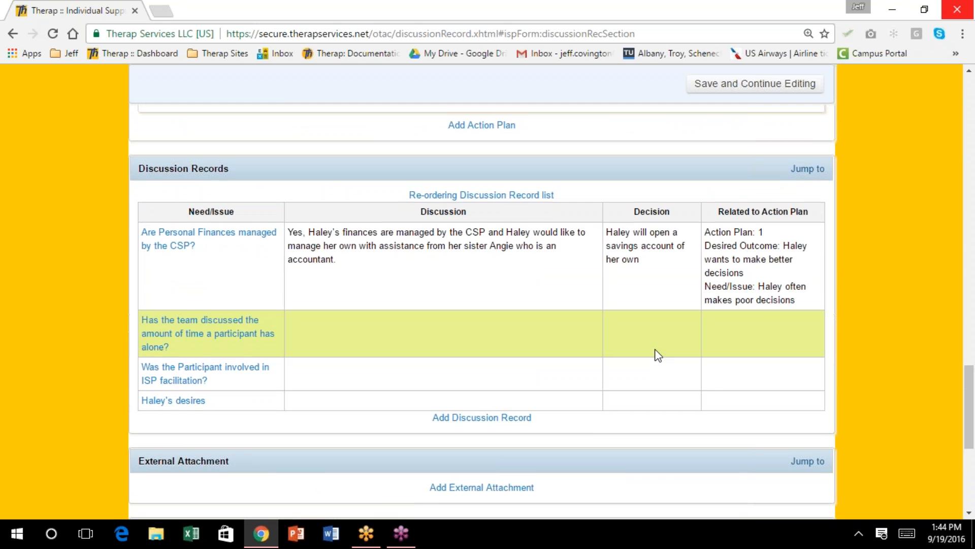
Open the 'Was the Participant involved in ISP facilitation?' discussion record
{"action": "scroll", "coordinate": [654, 354], "scroll_direction": "down", "scroll_amount": 1}
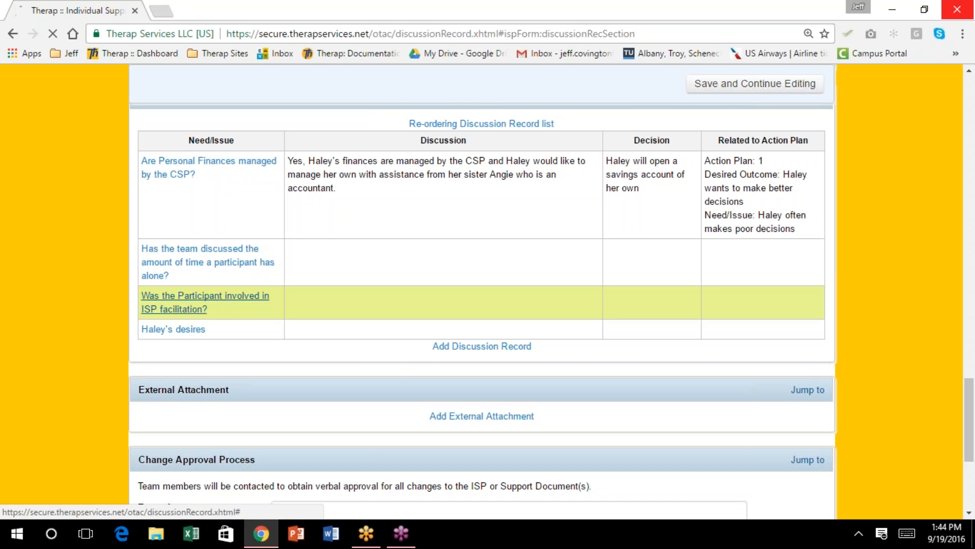
{"action": "left_click", "coordinate": [229, 301]}
Write the discussion that the participant was actively involved and in fact facilitated the agenda
{"action": "left_click", "coordinate": [307, 267]}
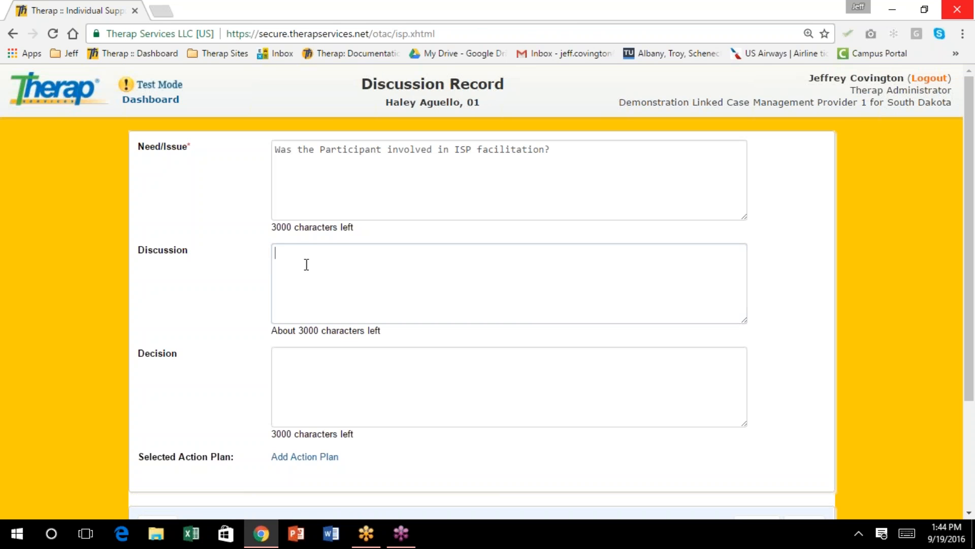
{"action": "type", "text": "Haley"}
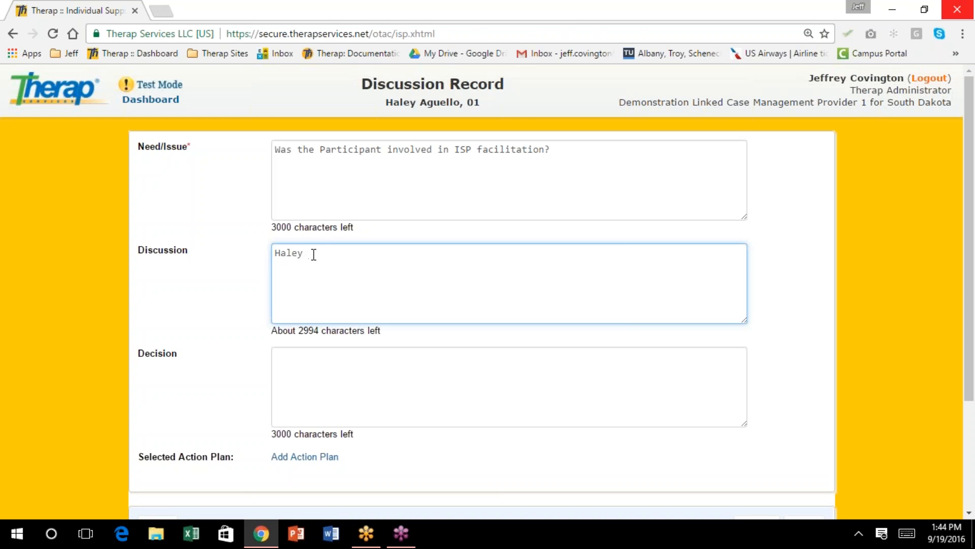
{"action": "type", "text": " was actively involved.  If fact,"}
{"action": "key", "text": "BackSpace"}
{"action": "type", "text": ", she facilitated the agenda."}
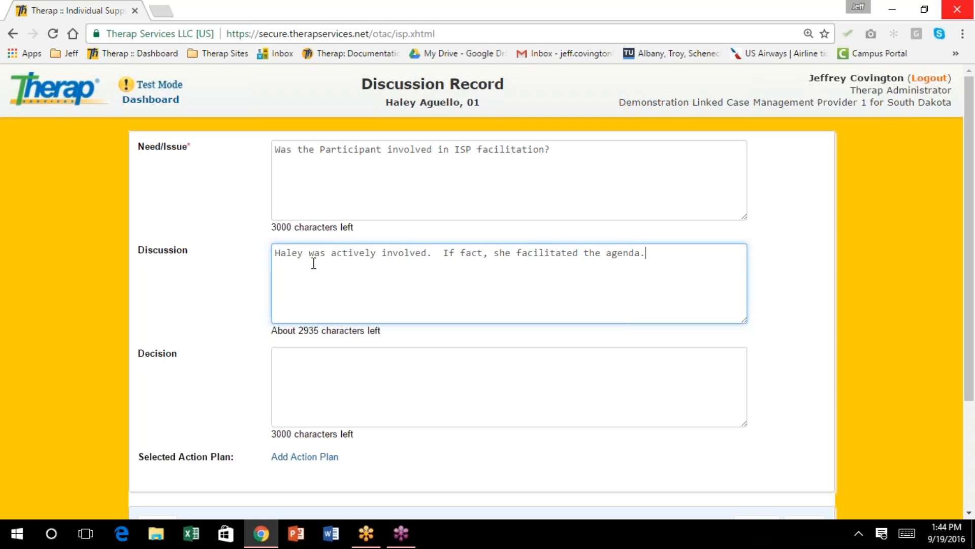
Enter the decision that she should continue to do so, and save the record
{"action": "key", "text": "Tab"}
{"action": "type", "text": "Ha"}
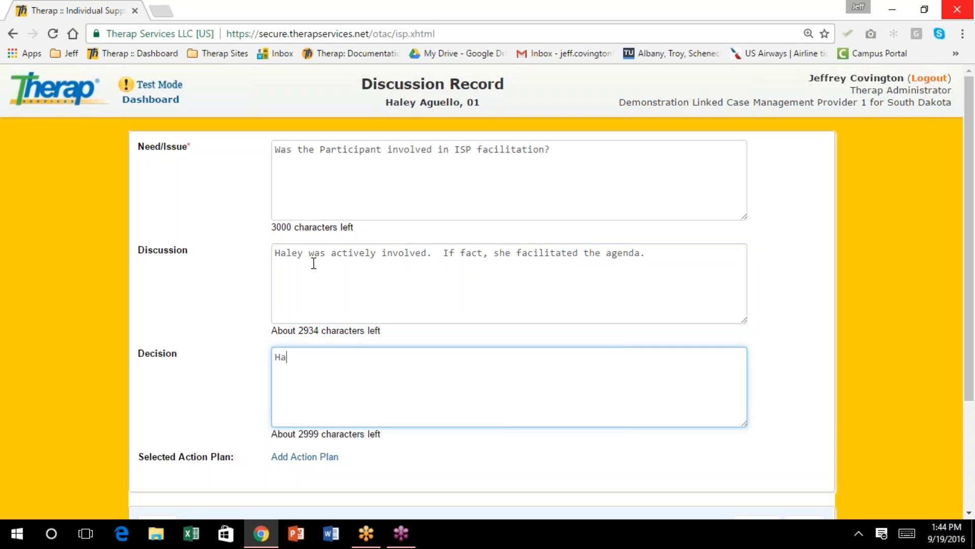
{"action": "type", "text": "ley should continue to do so."}
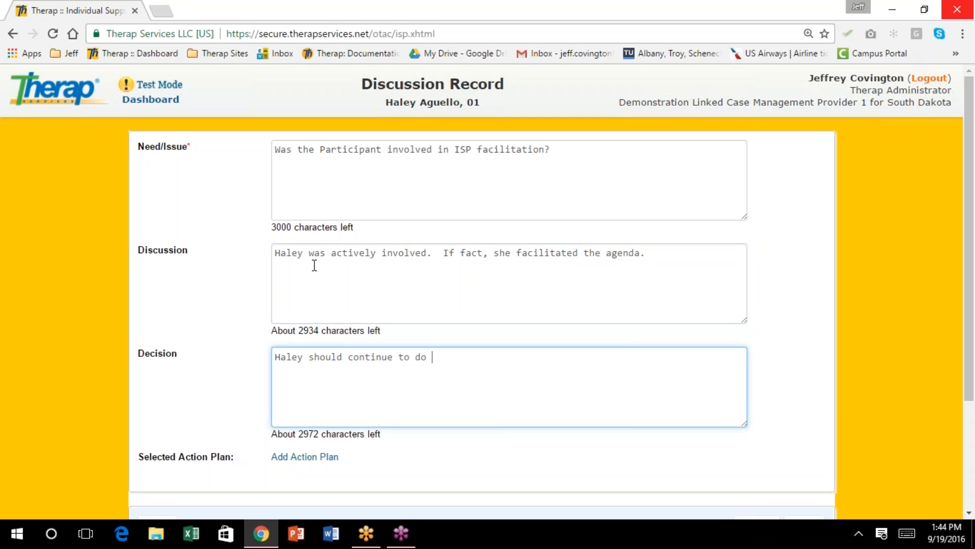
{"action": "scroll", "coordinate": [314, 265], "scroll_direction": "down", "scroll_amount": 3}
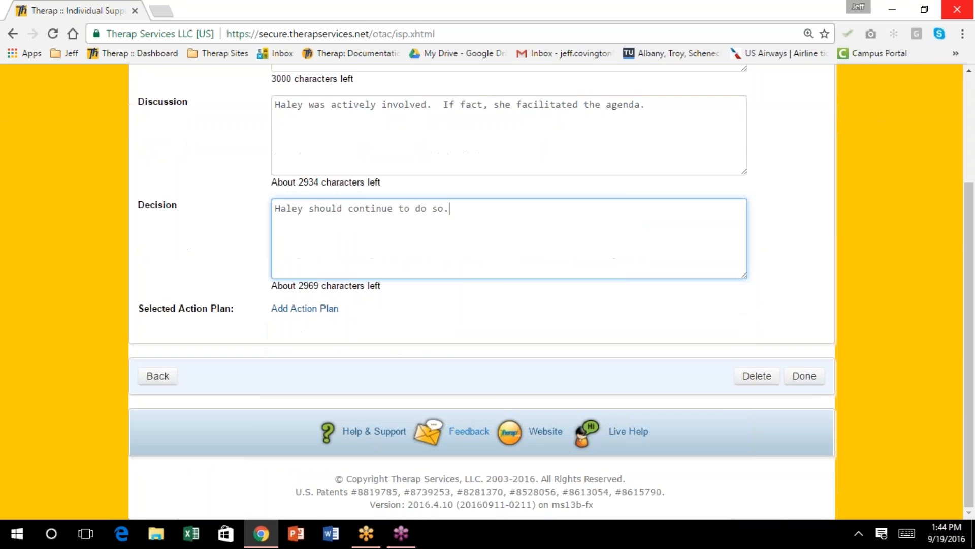
{"action": "left_click", "coordinate": [804, 376]}
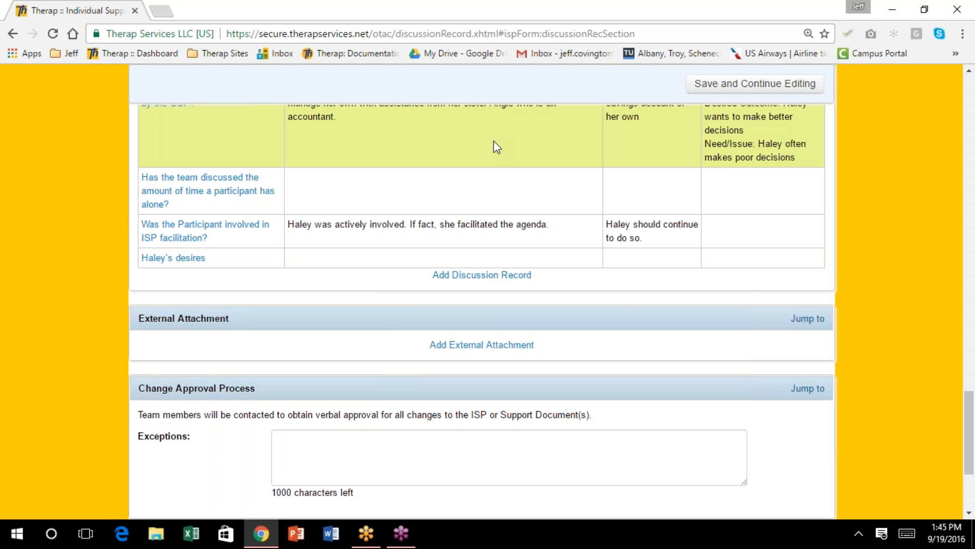
{"action": "scroll", "coordinate": [497, 148], "scroll_direction": "down", "scroll_amount": 1}
{"action": "scroll", "coordinate": [497, 147], "scroll_direction": "up", "scroll_amount": 1}
In the desires record, note the offer to buy the snowmobile for $5,000 plus paying the insurance
{"action": "left_click", "coordinate": [170, 258]}
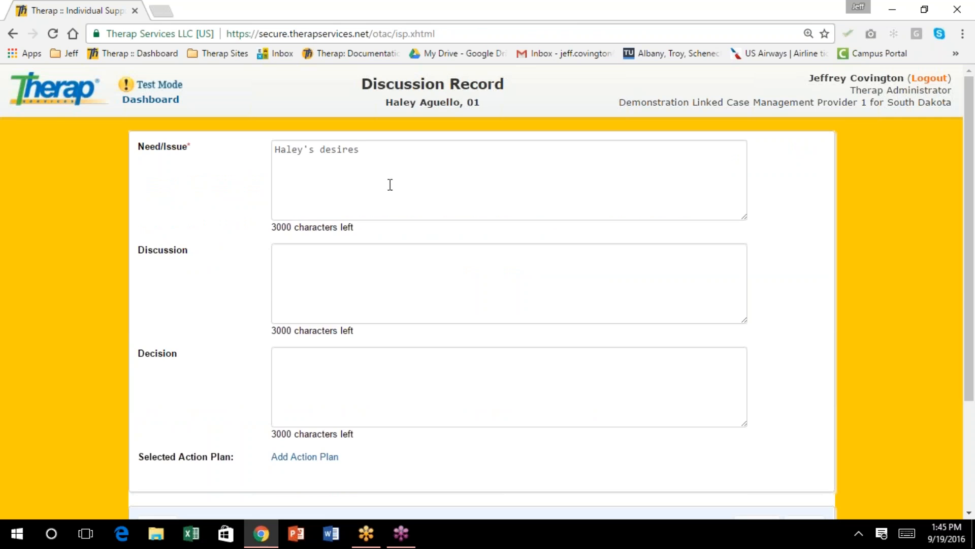
{"action": "scroll", "coordinate": [392, 180], "scroll_direction": "down", "scroll_amount": 1}
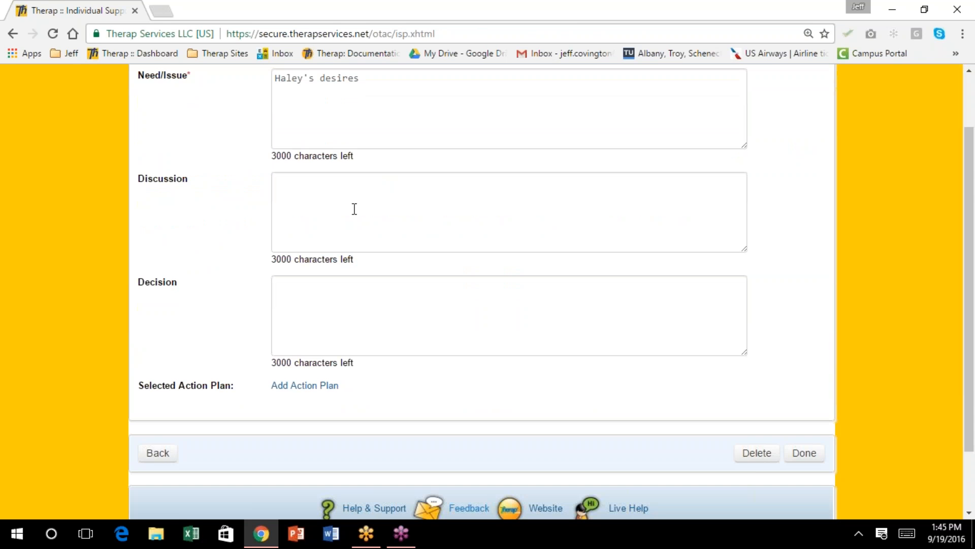
{"action": "left_click", "coordinate": [318, 184]}
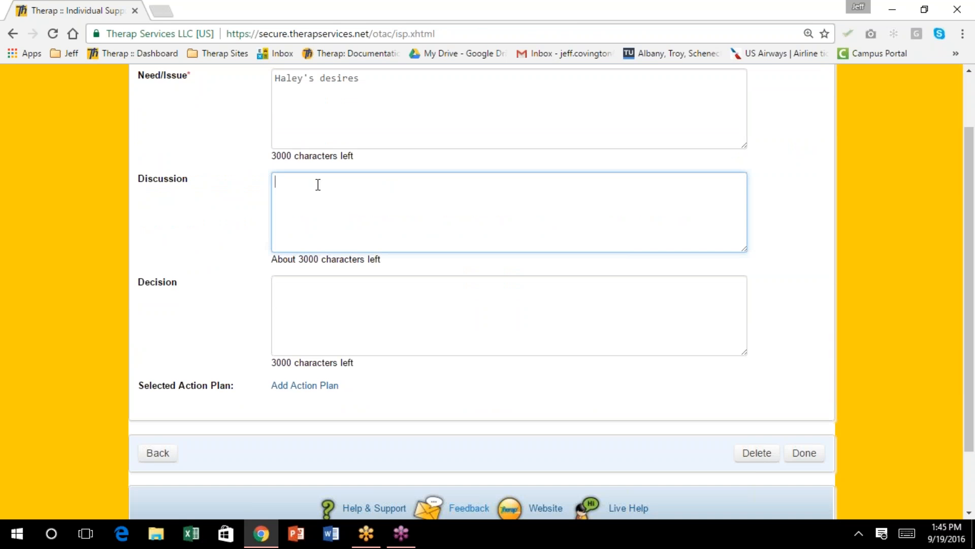
{"action": "type", "text": "Mr."}
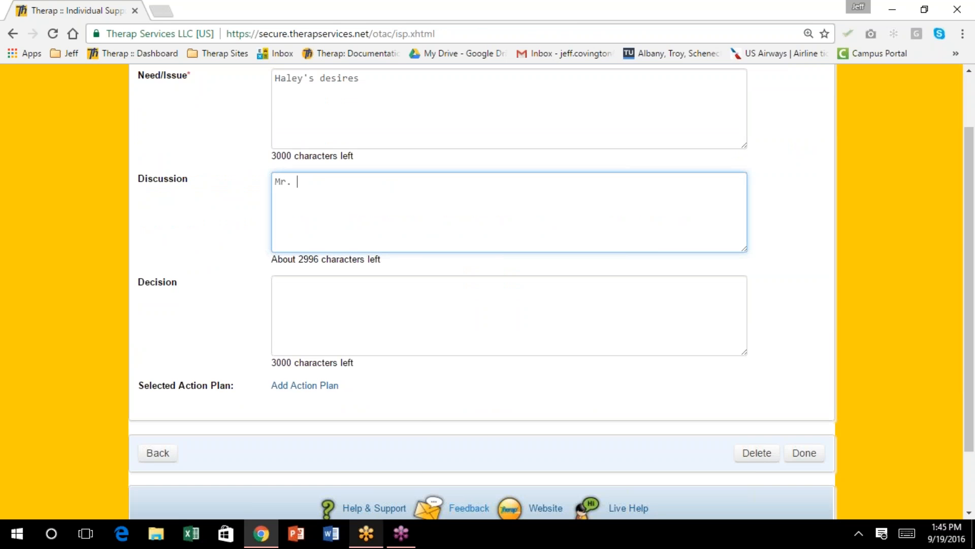
{"action": "mouse_move", "coordinate": [366, 533]}
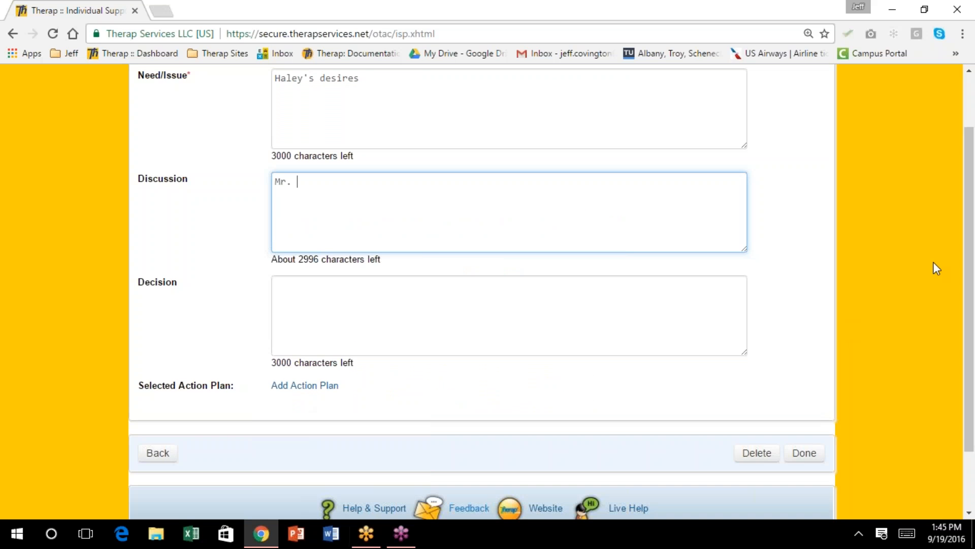
{"action": "left_click_drag", "start_coordinate": [971, 262], "coordinate": [960, 233]}
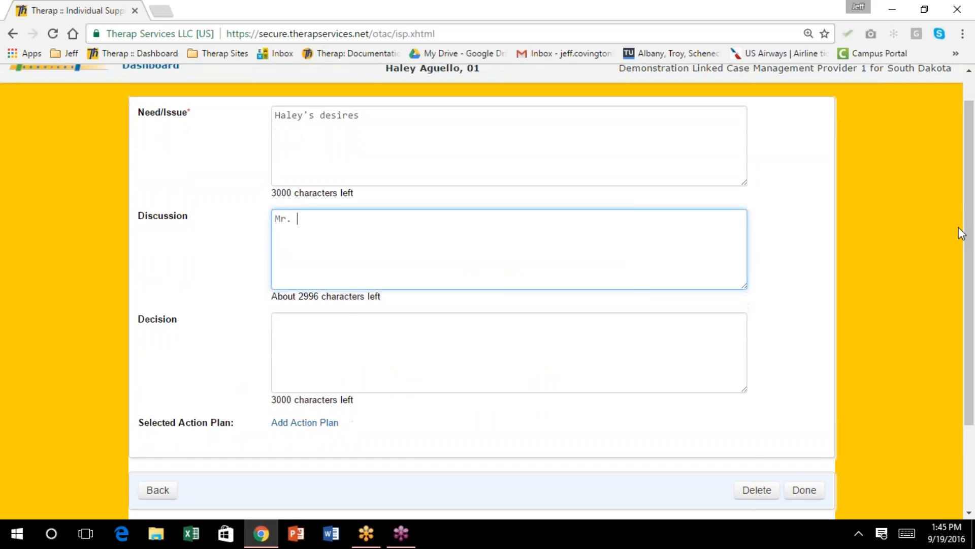
{"action": "type", "text": "Aguello stated that"}
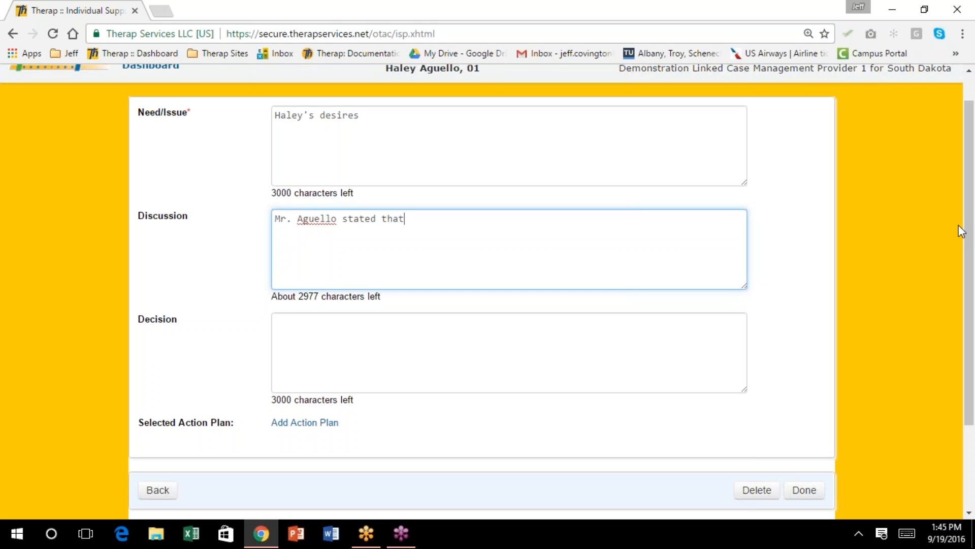
{"action": "type", "text": " if ba"}
{"action": "key", "text": "BackSpace"}
{"action": "key", "text": "BackSpace"}
{"action": "type", "text": "Haley wants to move"}
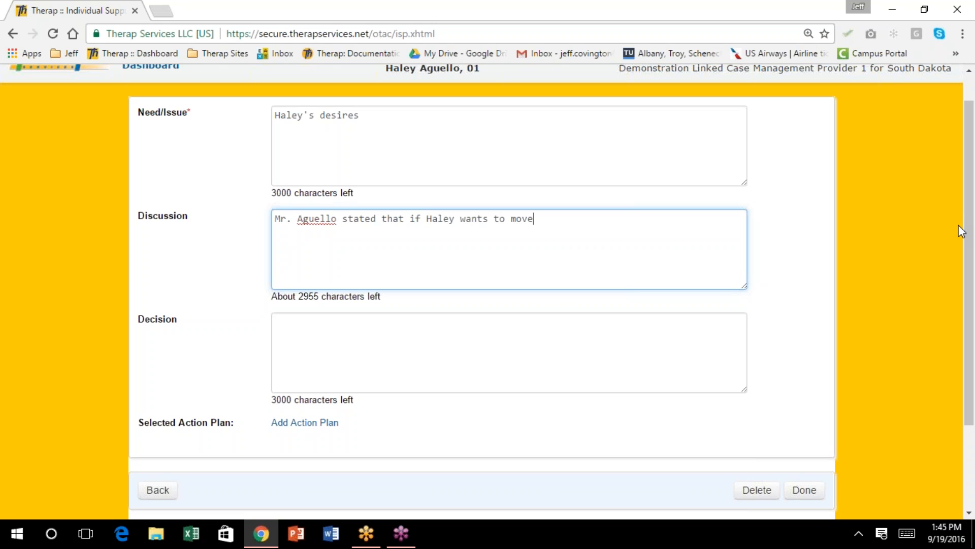
{"action": "type", "text": " her snowmobile she can buy it from him for $5,000."}
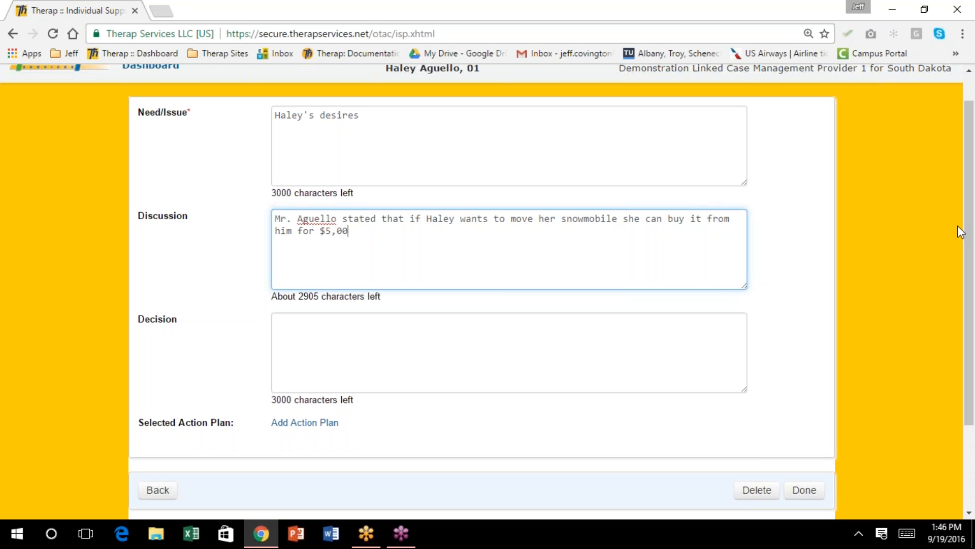
{"action": "key", "text": "BackSpace"}
{"action": "type", "text": "and pay for hte"}
{"action": "key", "text": "BackSpace"}
{"action": "key", "text": "BackSpace"}
{"action": "key", "text": "BackSpace"}
{"action": "type", "text": "the insurance."}
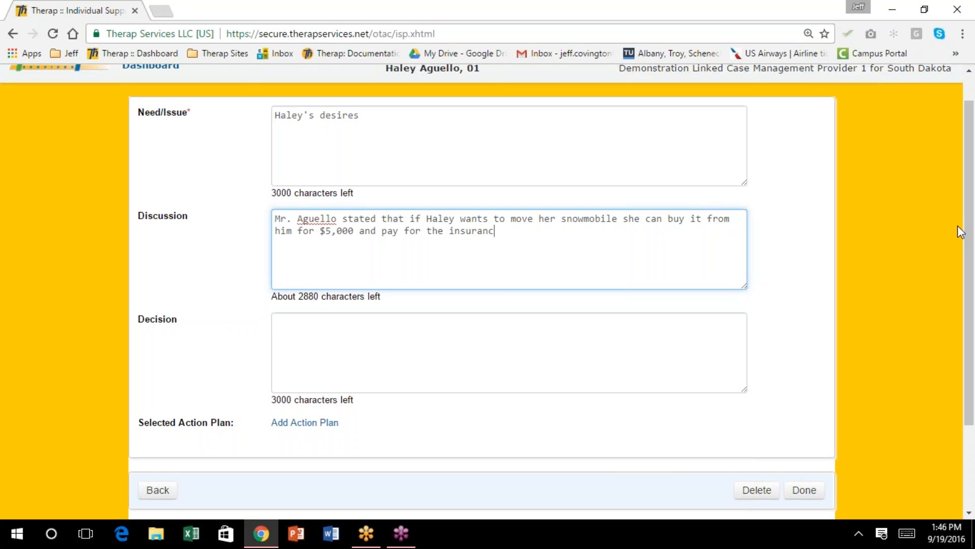
Enter the decision to keep her snowmobile at her parents' and save the record
{"action": "key", "text": "Tab"}
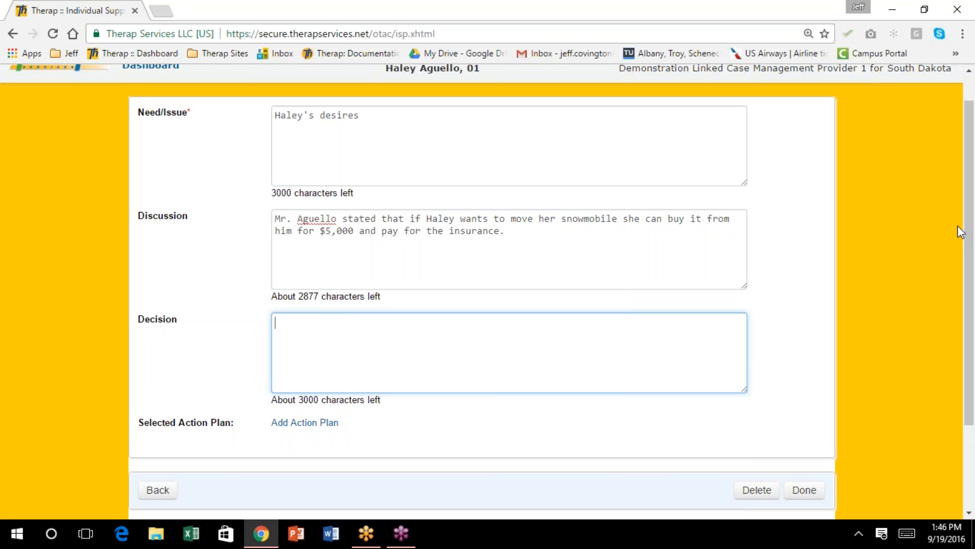
{"action": "type", "text": "Haley has decided to"}
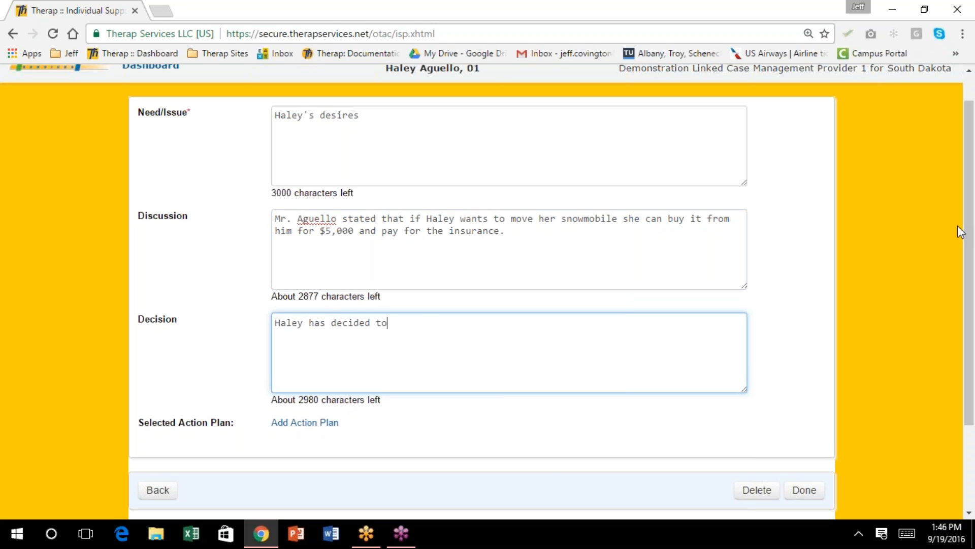
{"action": "type", "text": " keep her snowmobile at "}
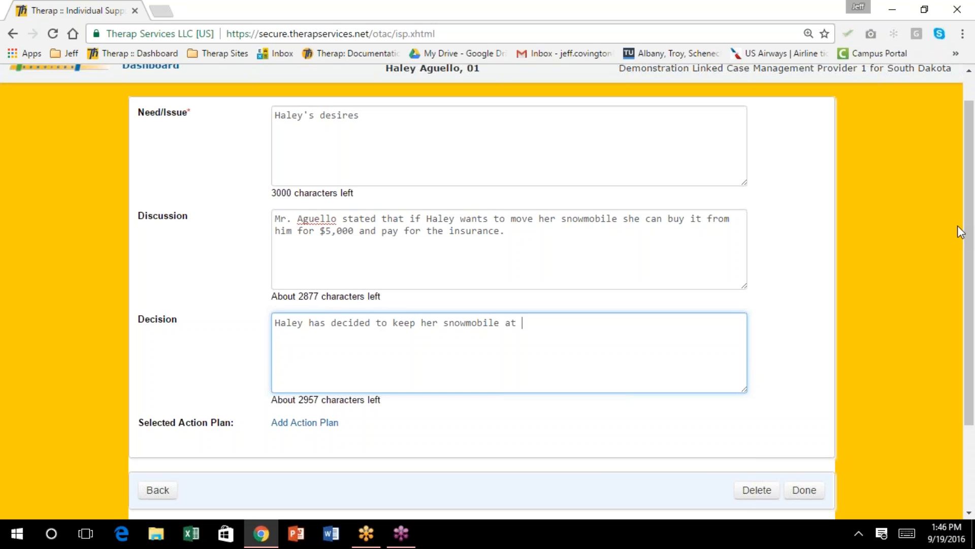
{"action": "type", "text": "her parents."}
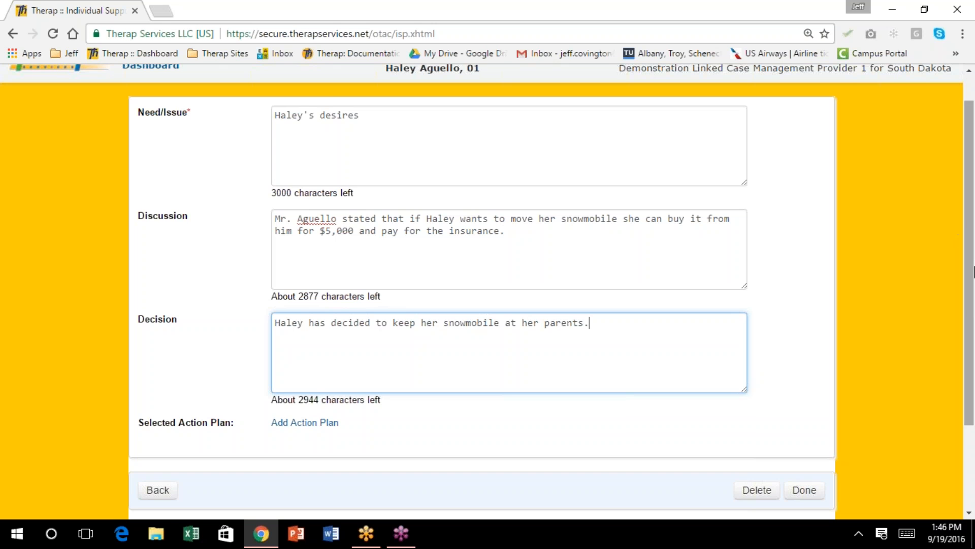
{"action": "left_click", "coordinate": [804, 489]}
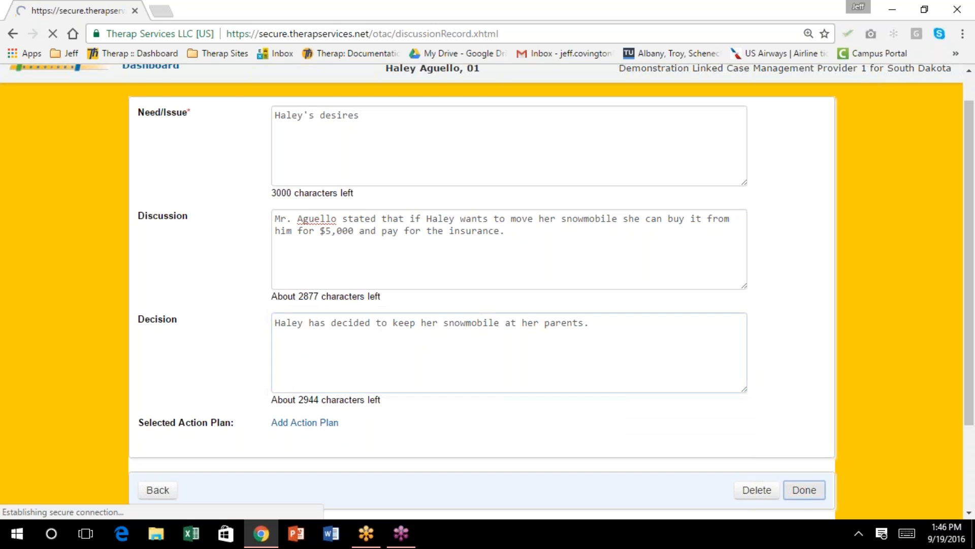
{"action": "scroll", "coordinate": [515, 275], "scroll_direction": "down", "scroll_amount": 3}
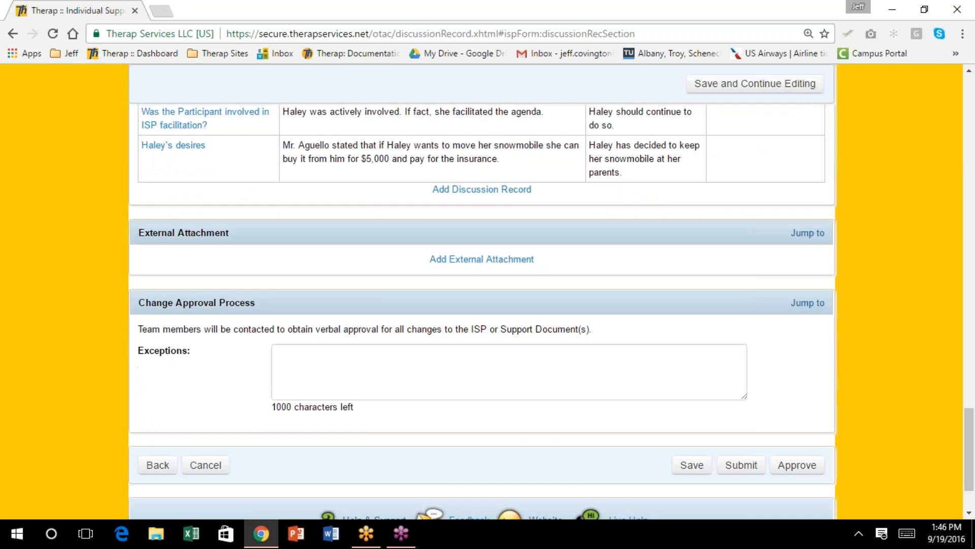
{"action": "scroll", "coordinate": [515, 274], "scroll_direction": "up", "scroll_amount": 3}
{"action": "scroll", "coordinate": [515, 274], "scroll_direction": "up", "scroll_amount": 1}
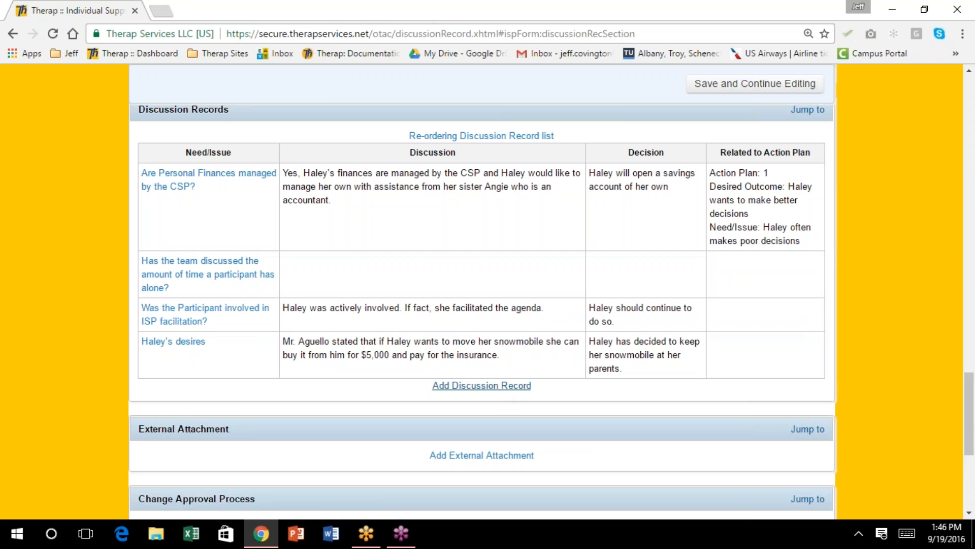
{"action": "left_click", "coordinate": [492, 387]}
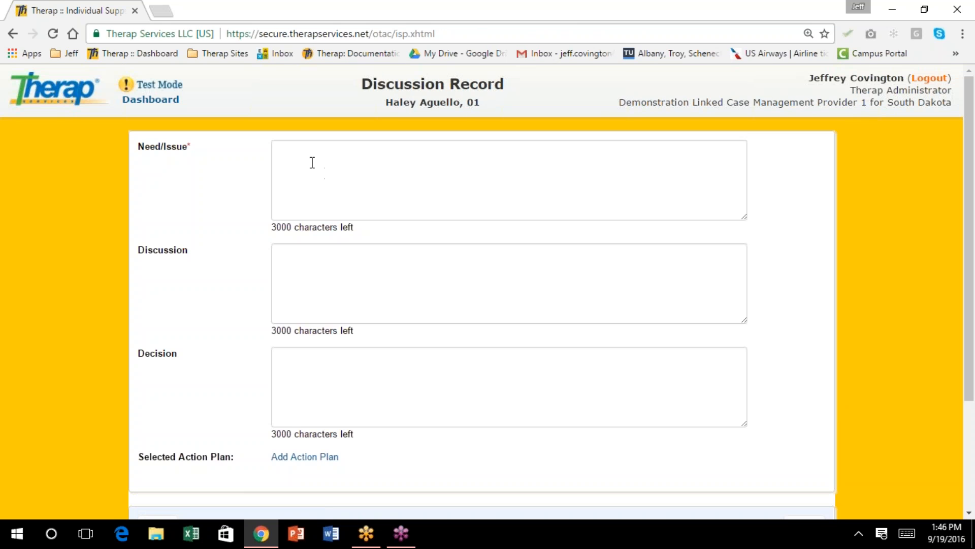
Enter the need/issue that her sister is moving from home to Chicago
{"action": "left_click", "coordinate": [306, 158]}
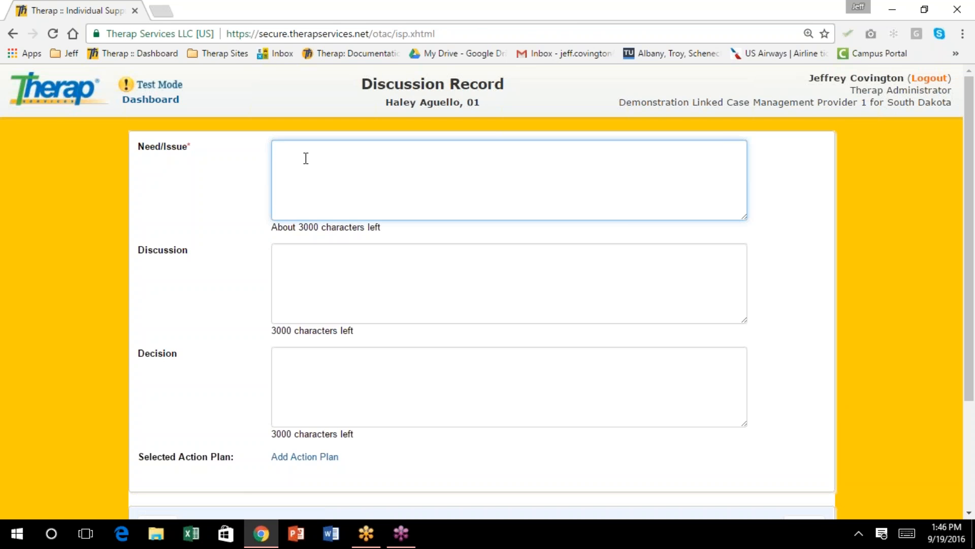
{"action": "type", "text": "Haley's sister is movi"}
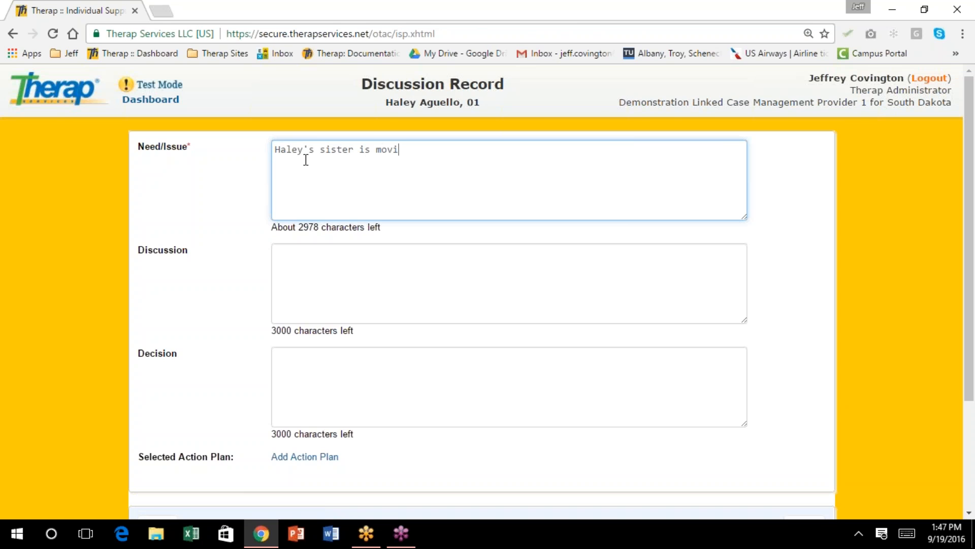
{"action": "type", "text": "ng from home to C"}
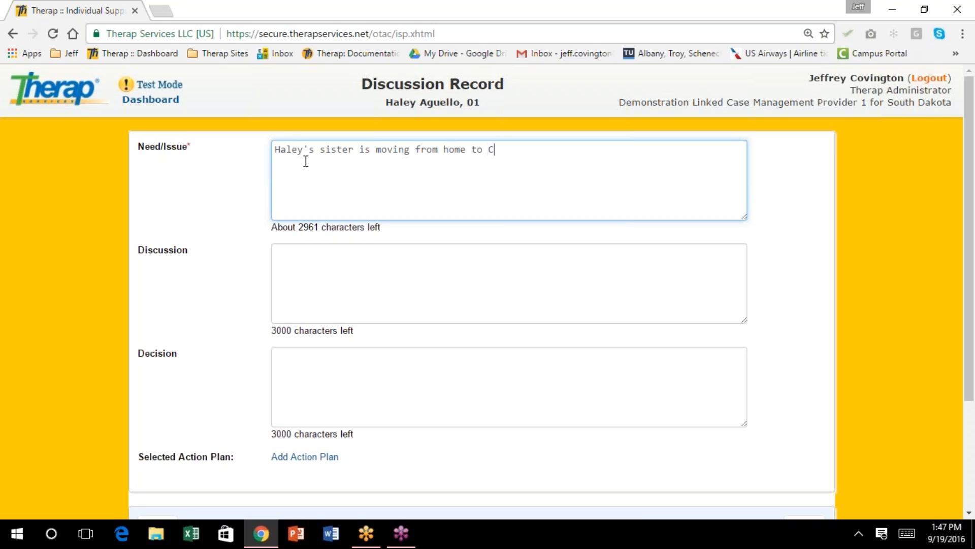
{"action": "type", "text": "hicago."}
Write the discussion that she was upset, worrying she won't see her sister much anymore
{"action": "key", "text": "Tab"}
{"action": "type", "text": "Haley "}
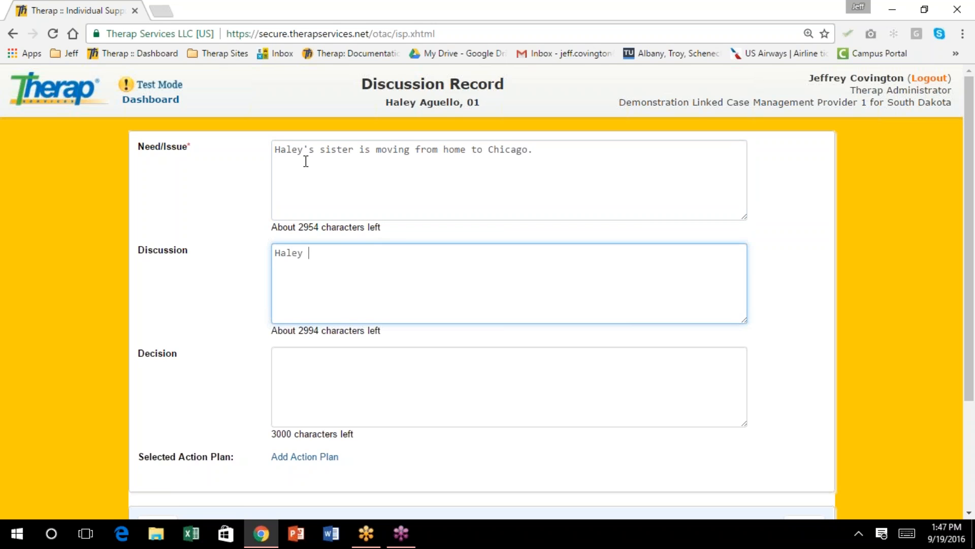
{"action": "type", "text": "was quite upset about this, she w"}
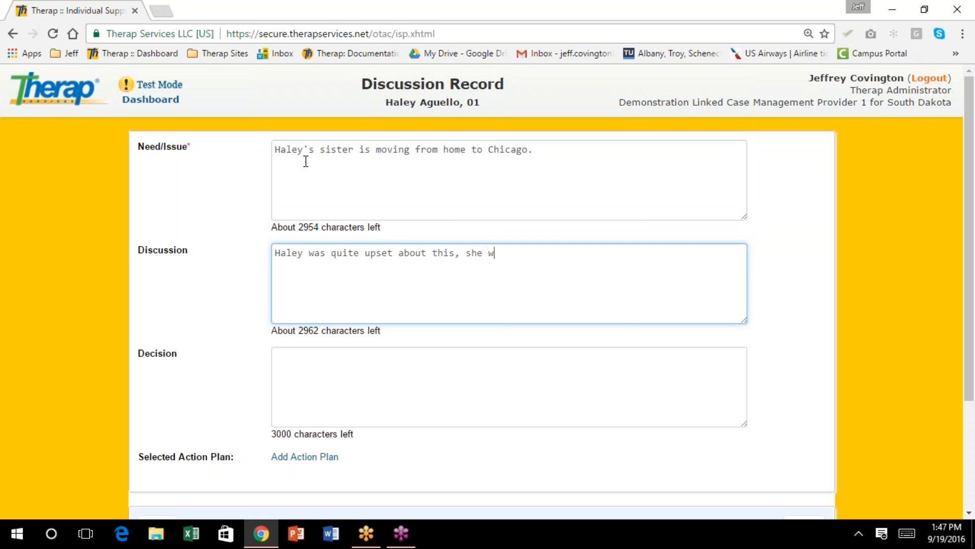
{"action": "type", "text": "orries she won't see her ss"}
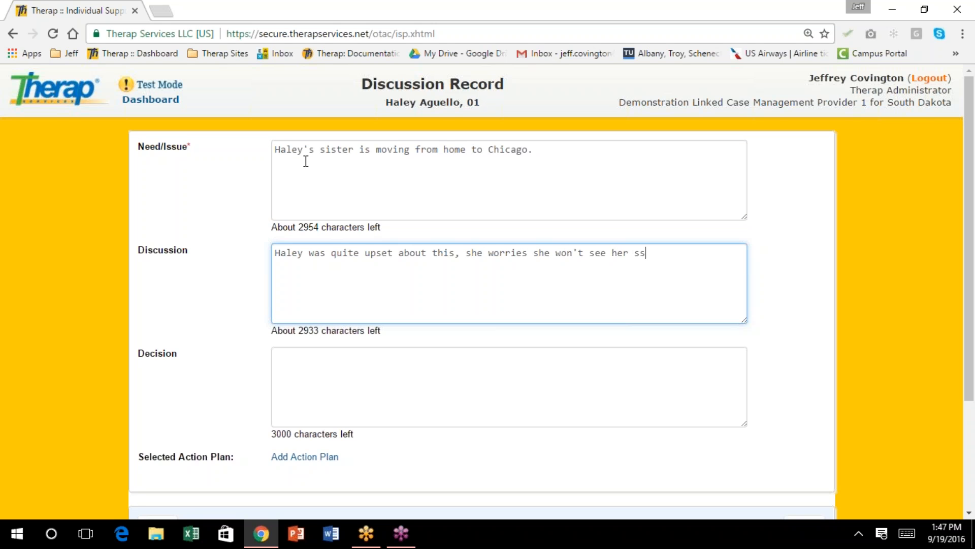
{"action": "key", "text": "BackSpace"}
{"action": "type", "text": "ister very m"}
{"action": "type", "text": "uch an"}
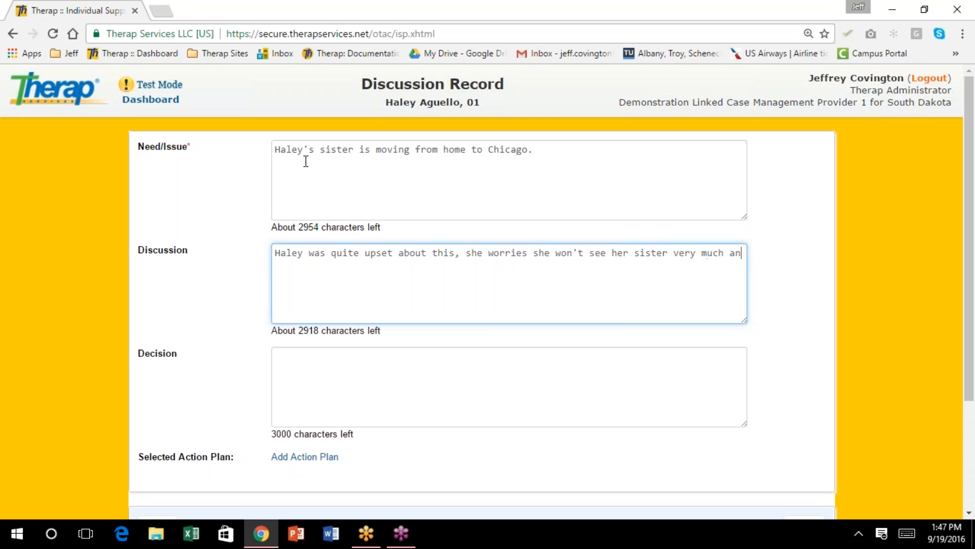
{"action": "type", "text": "ymore."}
Enter the decision that she would visit her sister twice a year
{"action": "key", "text": "Tab"}
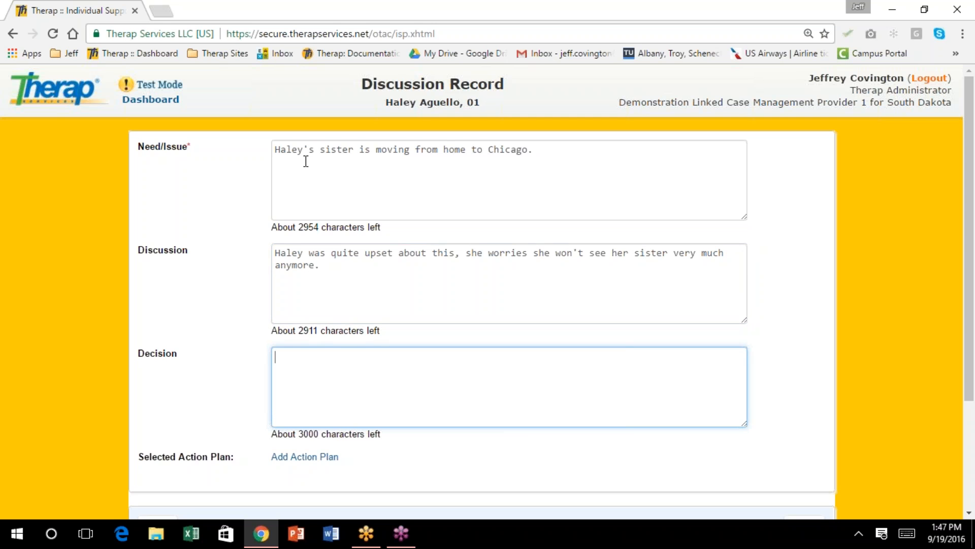
{"action": "type", "text": "Haley woudl"}
{"action": "key", "text": "BackSpace"}
{"action": "key", "text": "BackSpace"}
{"action": "type", "text": "ld visit her is"}
{"action": "key", "text": "BackSpace"}
{"action": "key", "text": "BackSpace"}
{"action": "type", "text": "siste"}
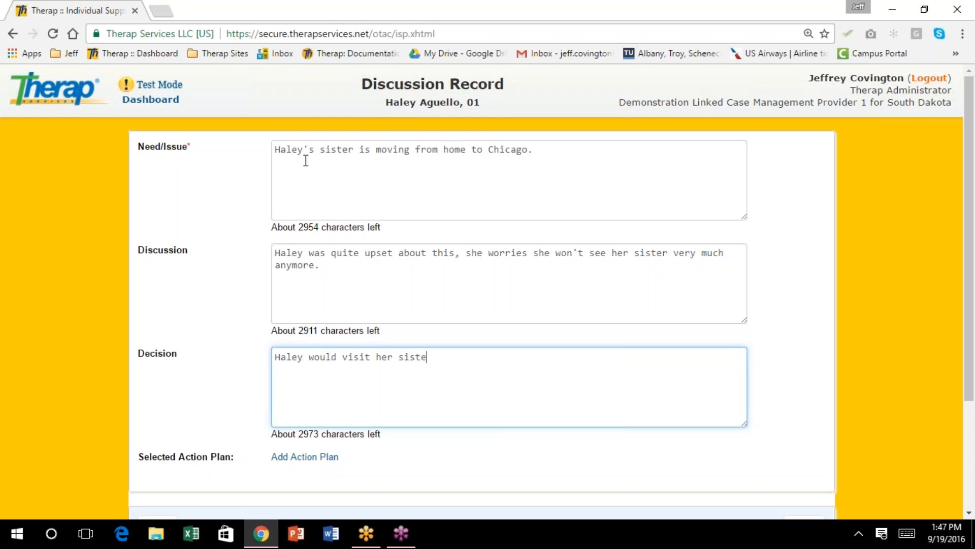
{"action": "type", "text": "r twice a year."}
{"action": "scroll", "coordinate": [627, 194], "scroll_direction": "down", "scroll_amount": 3}
{"action": "scroll", "coordinate": [630, 238], "scroll_direction": "up", "scroll_amount": 3}
{"action": "scroll", "coordinate": [630, 239], "scroll_direction": "down", "scroll_amount": 3}
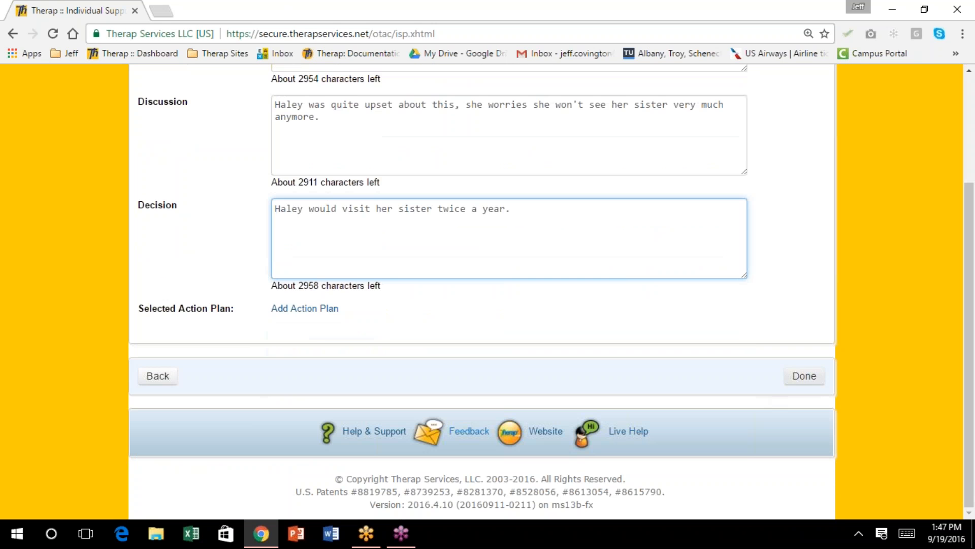
Save the sister-moving-to-Chicago record to the ISP and start an External Attachment
{"action": "left_click", "coordinate": [803, 379]}
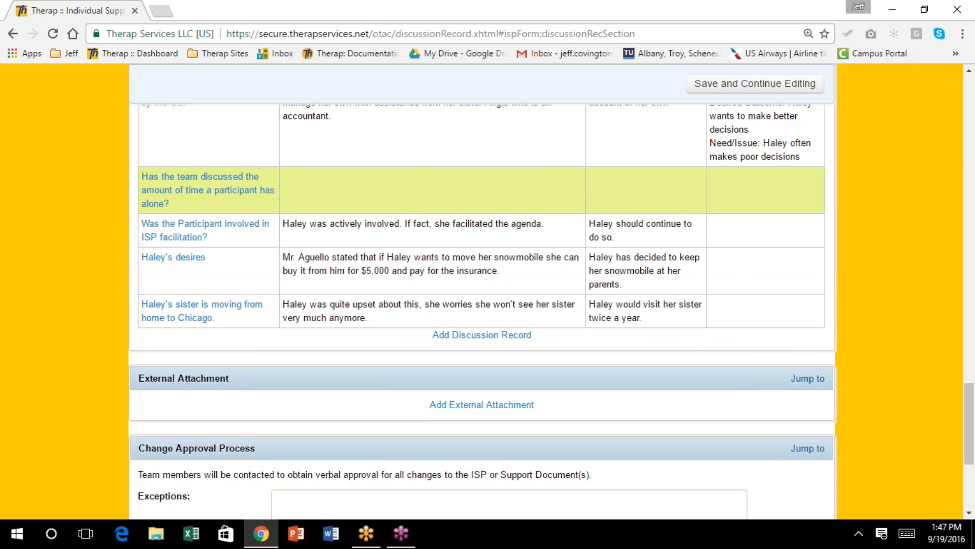
{"action": "scroll", "coordinate": [571, 202], "scroll_direction": "down", "scroll_amount": 3}
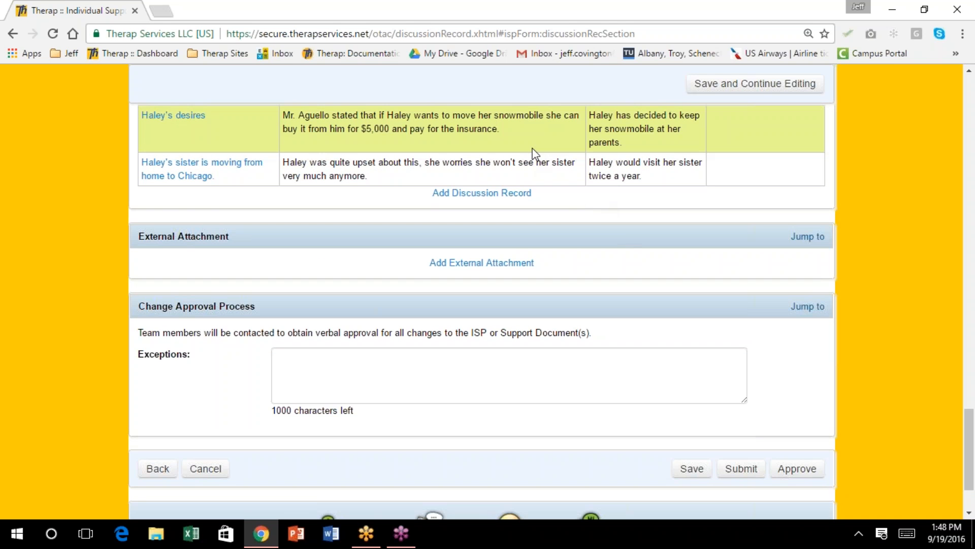
{"action": "scroll", "coordinate": [535, 154], "scroll_direction": "down", "scroll_amount": 2}
{"action": "scroll", "coordinate": [535, 154], "scroll_direction": "up", "scroll_amount": 7}
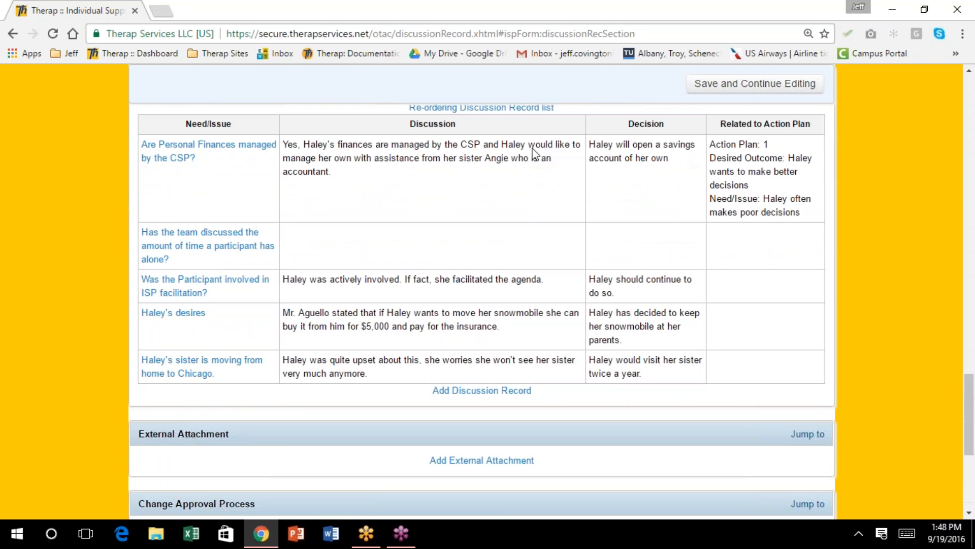
{"action": "scroll", "coordinate": [534, 152], "scroll_direction": "down", "scroll_amount": 4}
{"action": "scroll", "coordinate": [532, 151], "scroll_direction": "down", "scroll_amount": 4}
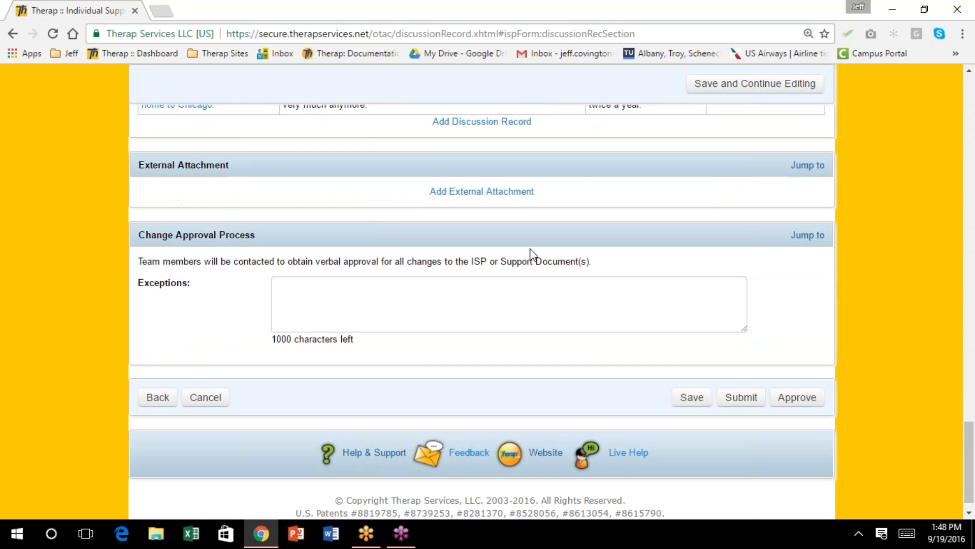
{"action": "left_click", "coordinate": [515, 195]}
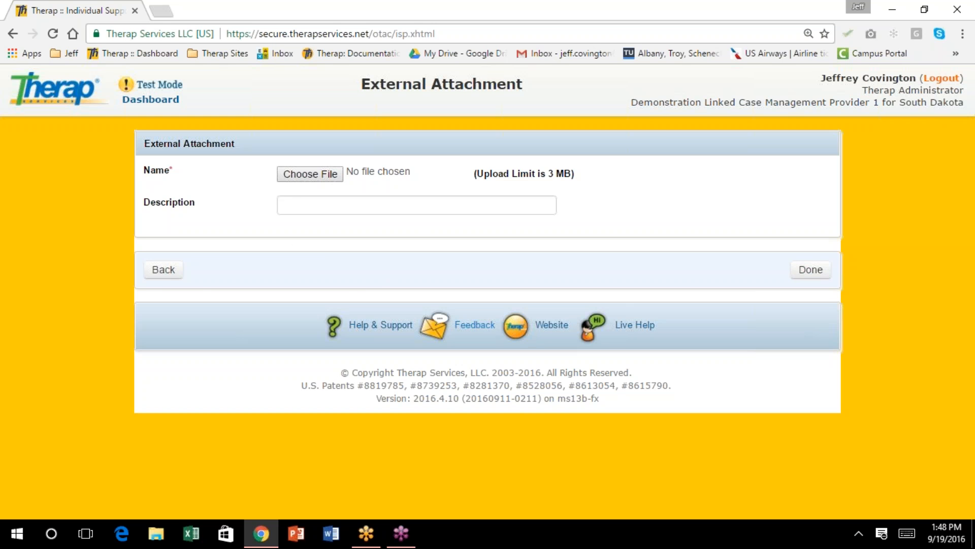
Leave the empty attachment form after the Required! warning and go Back to the ISP
{"action": "left_click", "coordinate": [811, 274]}
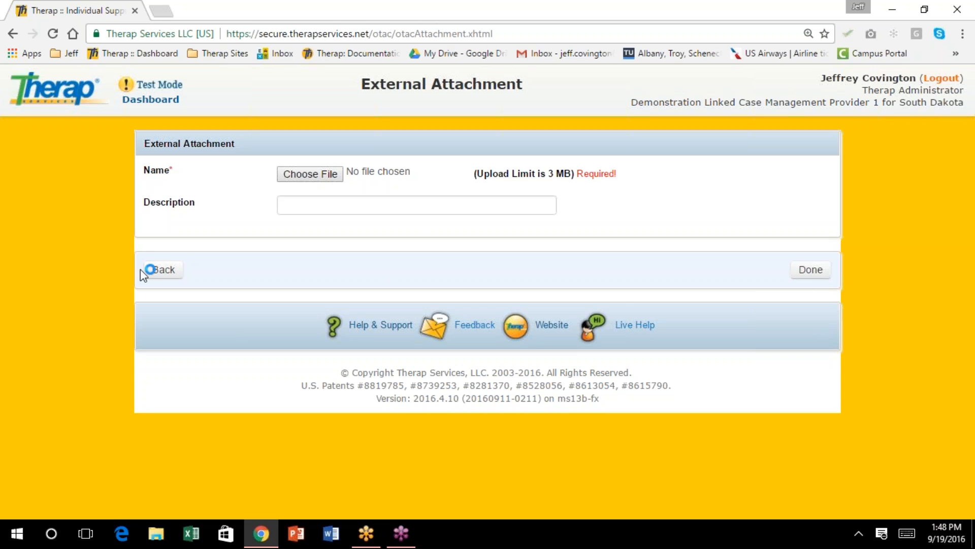
{"action": "left_click", "coordinate": [163, 270]}
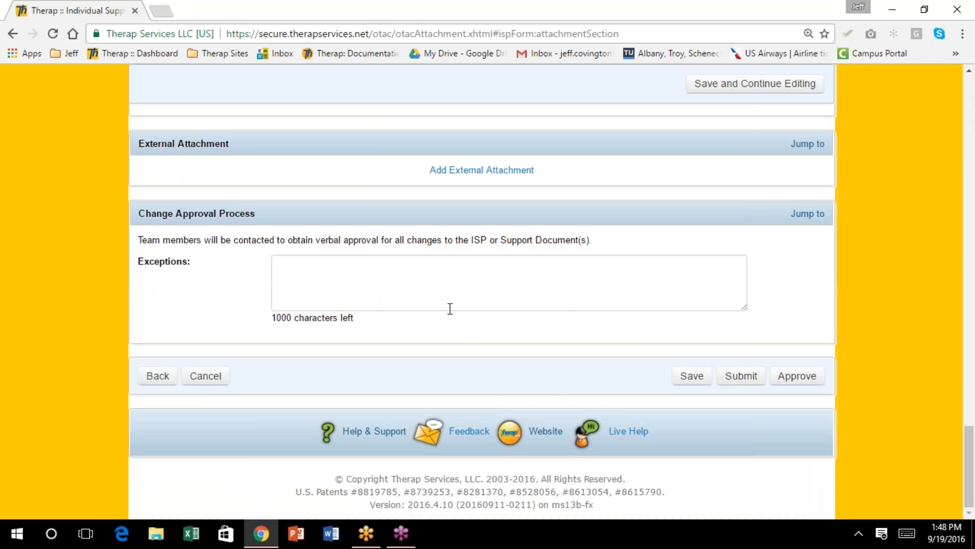
{"action": "scroll", "coordinate": [449, 310], "scroll_direction": "up", "scroll_amount": 2}
{"action": "scroll", "coordinate": [378, 314], "scroll_direction": "down", "scroll_amount": 2}
{"action": "scroll", "coordinate": [363, 315], "scroll_direction": "up", "scroll_amount": 1}
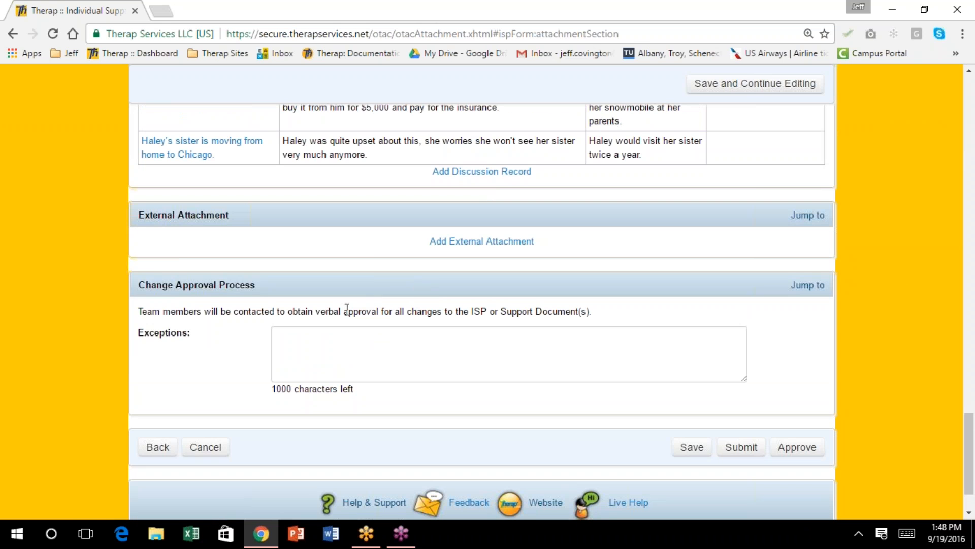
Enter the Change Approval exception 'Exceptions include any risk to immediate health and safety.'
{"action": "left_click", "coordinate": [373, 338]}
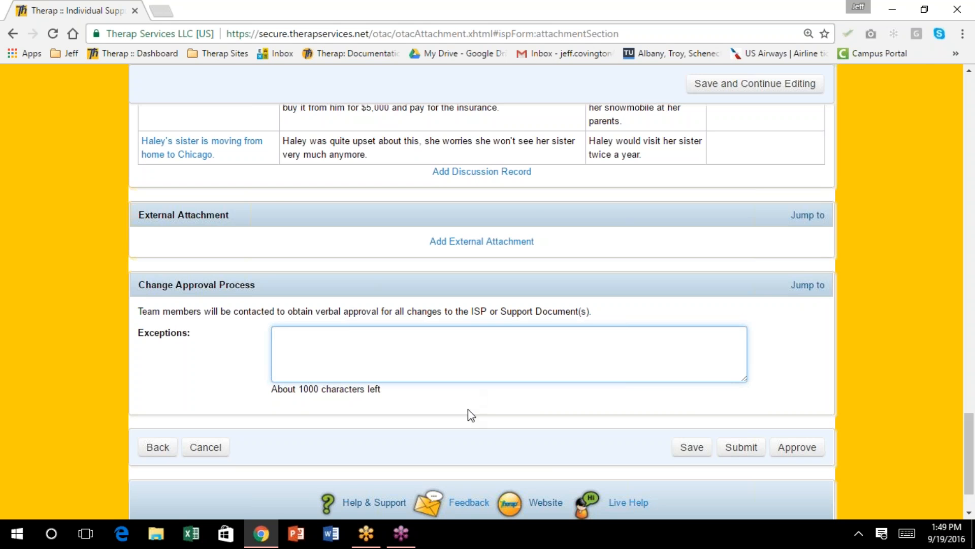
{"action": "type", "text": "Excep"}
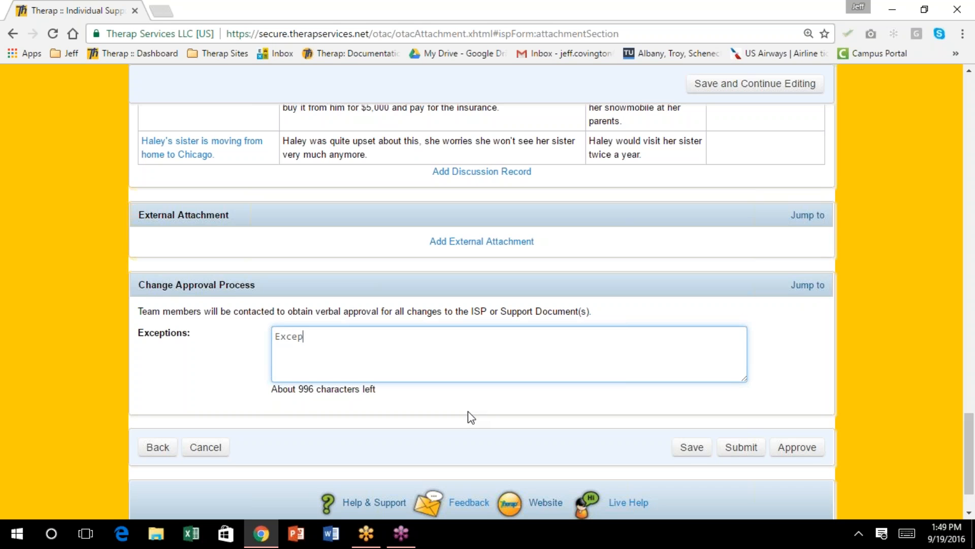
{"action": "type", "text": "tions include any risk t"}
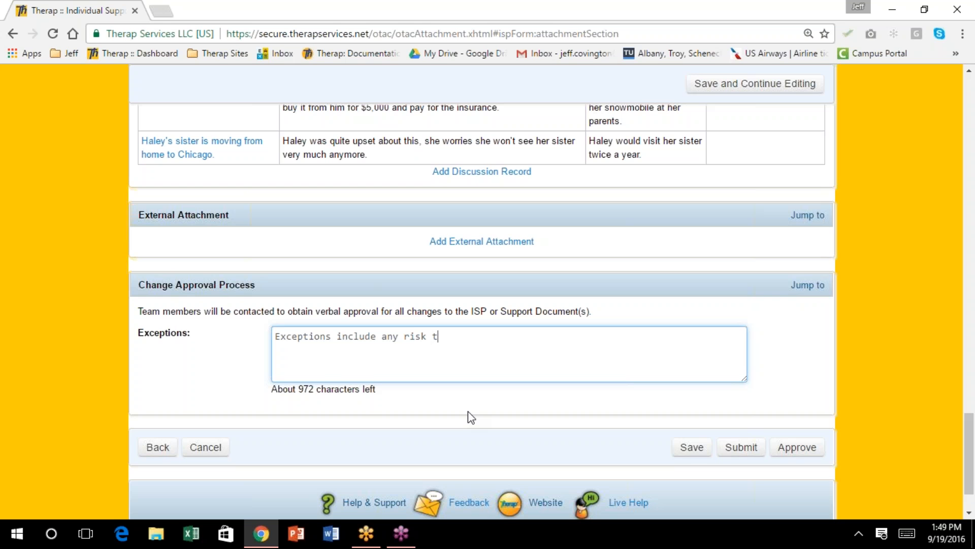
{"action": "type", "text": "o immediate health and "}
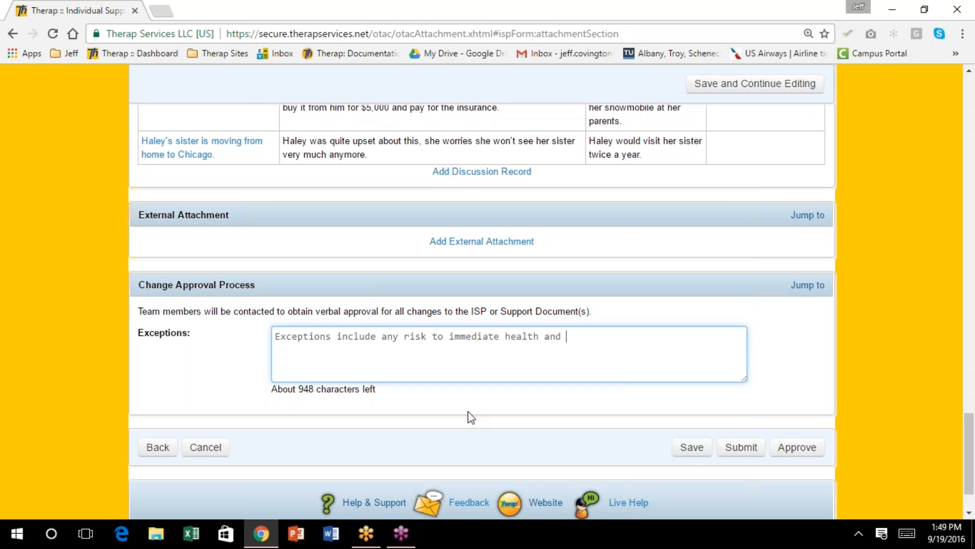
{"action": "type", "text": "safety."}
{"action": "scroll", "coordinate": [569, 211], "scroll_direction": "down", "scroll_amount": 2}
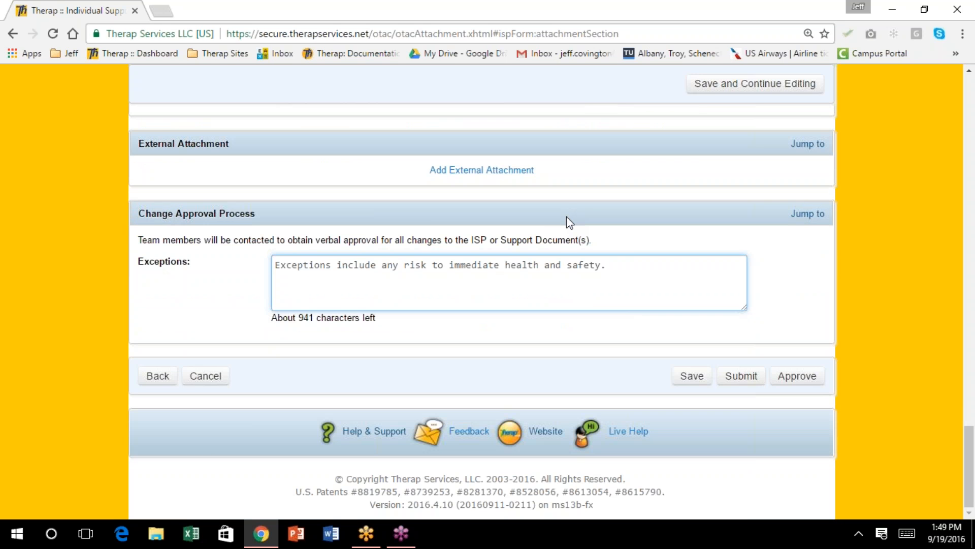
{"action": "scroll", "coordinate": [567, 217], "scroll_direction": "up", "scroll_amount": 10}
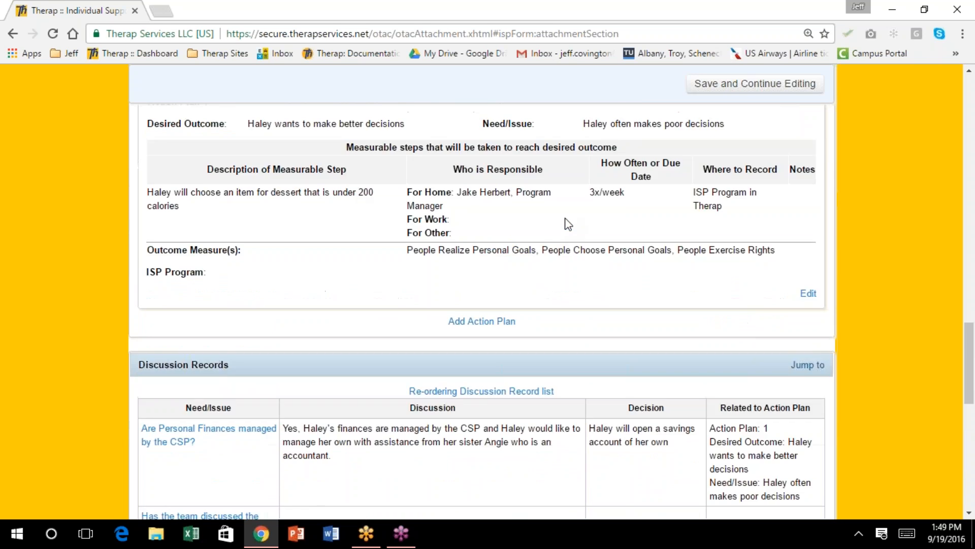
{"action": "scroll", "coordinate": [565, 218], "scroll_direction": "up", "scroll_amount": 6}
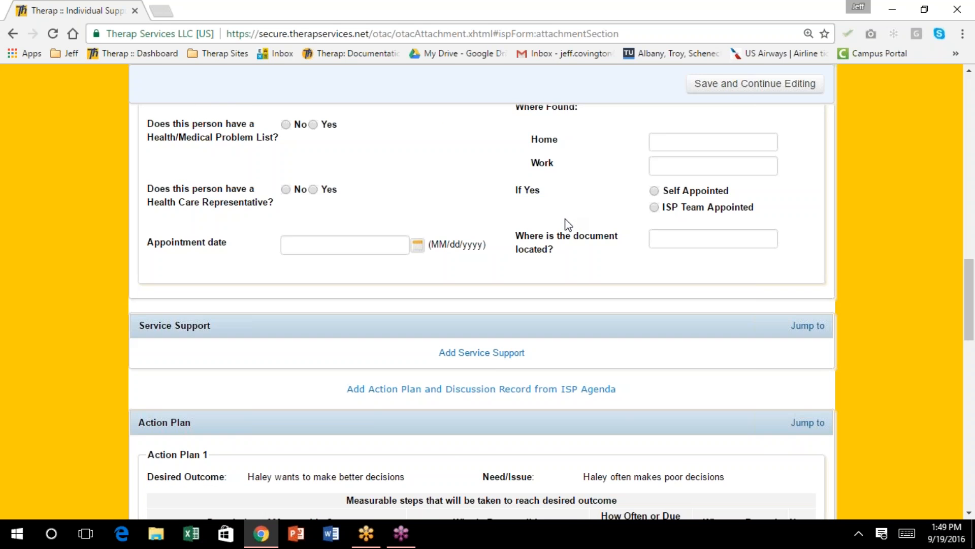
{"action": "scroll", "coordinate": [568, 225], "scroll_direction": "up", "scroll_amount": 3}
{"action": "scroll", "coordinate": [568, 225], "scroll_direction": "up", "scroll_amount": 1}
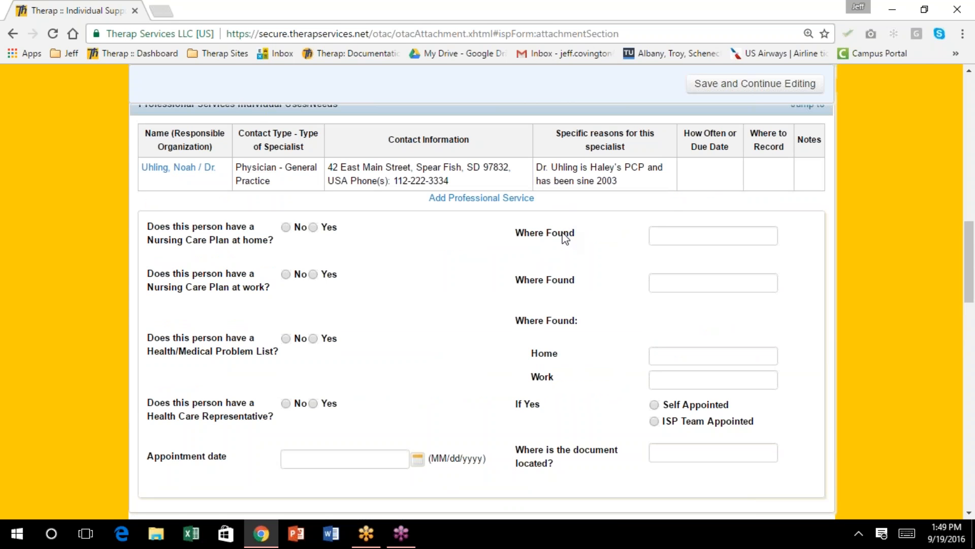
{"action": "scroll", "coordinate": [594, 335], "scroll_direction": "up", "scroll_amount": 2}
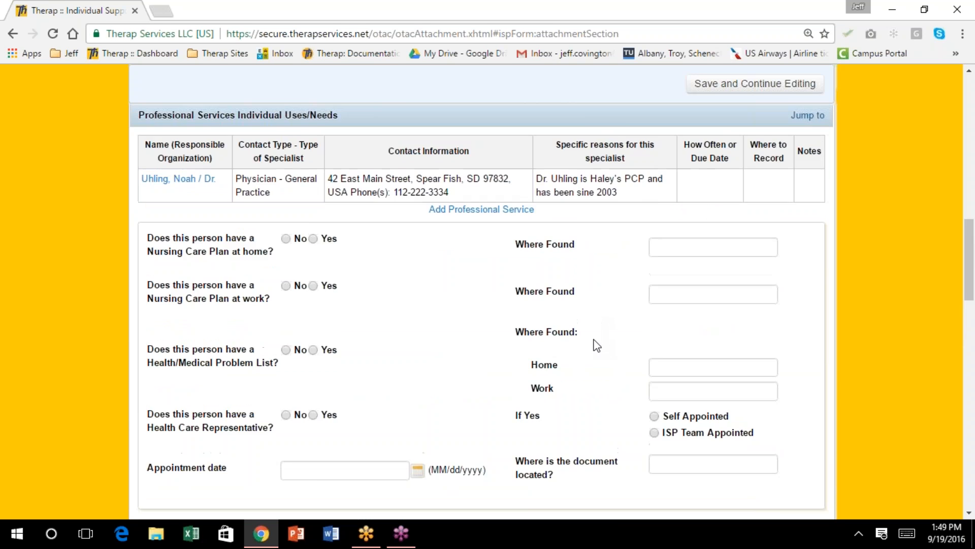
{"action": "scroll", "coordinate": [577, 348], "scroll_direction": "down", "scroll_amount": 1}
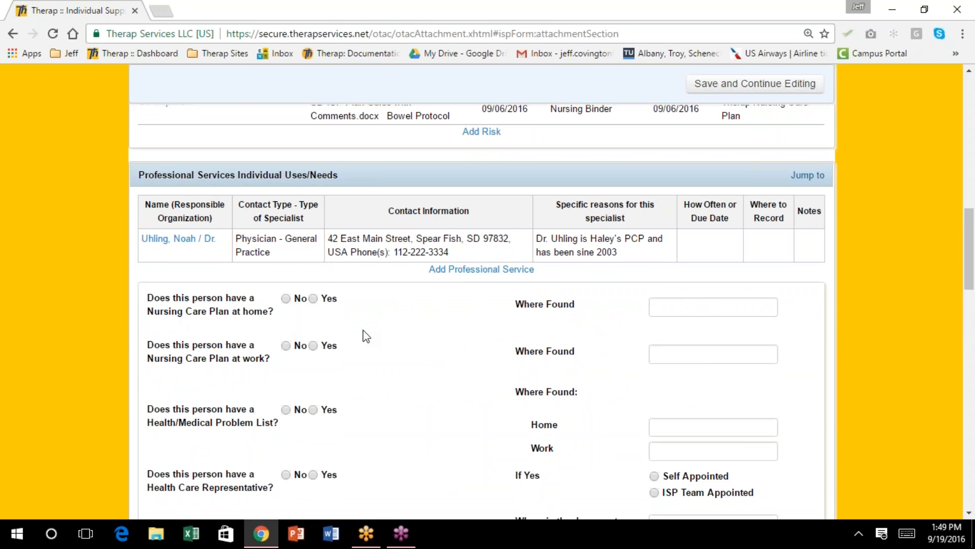
{"action": "scroll", "coordinate": [374, 331], "scroll_direction": "down", "scroll_amount": 1}
{"action": "scroll", "coordinate": [374, 331], "scroll_direction": "down", "scroll_amount": 3}
{"action": "scroll", "coordinate": [374, 330], "scroll_direction": "down", "scroll_amount": 1}
{"action": "scroll", "coordinate": [375, 330], "scroll_direction": "down", "scroll_amount": 2}
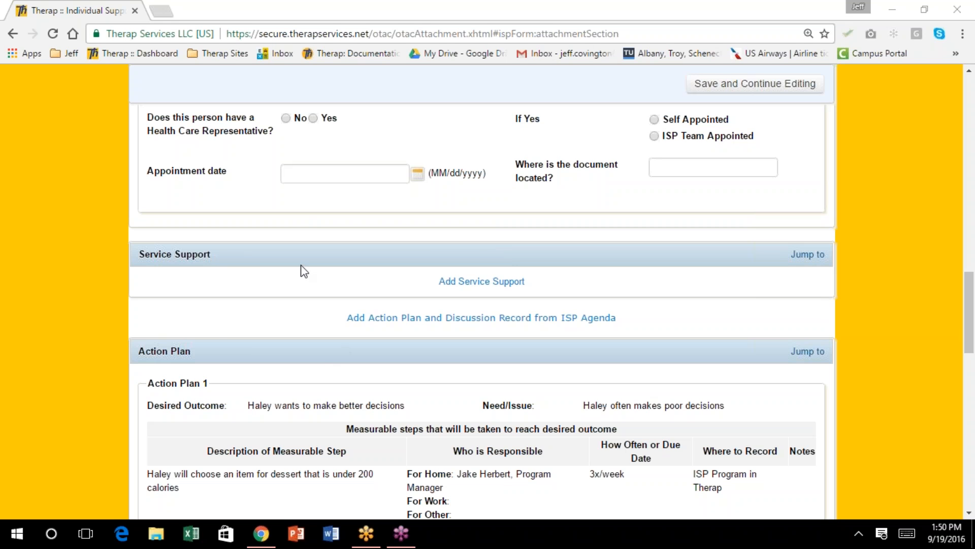
{"action": "scroll", "coordinate": [249, 243], "scroll_direction": "down", "scroll_amount": 2}
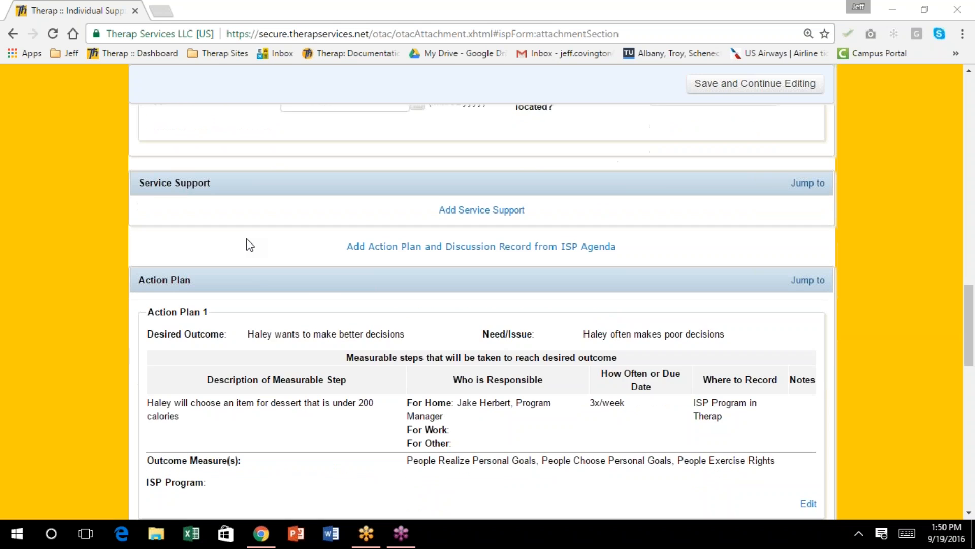
{"action": "scroll", "coordinate": [247, 240], "scroll_direction": "down", "scroll_amount": 4}
{"action": "scroll", "coordinate": [246, 240], "scroll_direction": "down", "scroll_amount": 7}
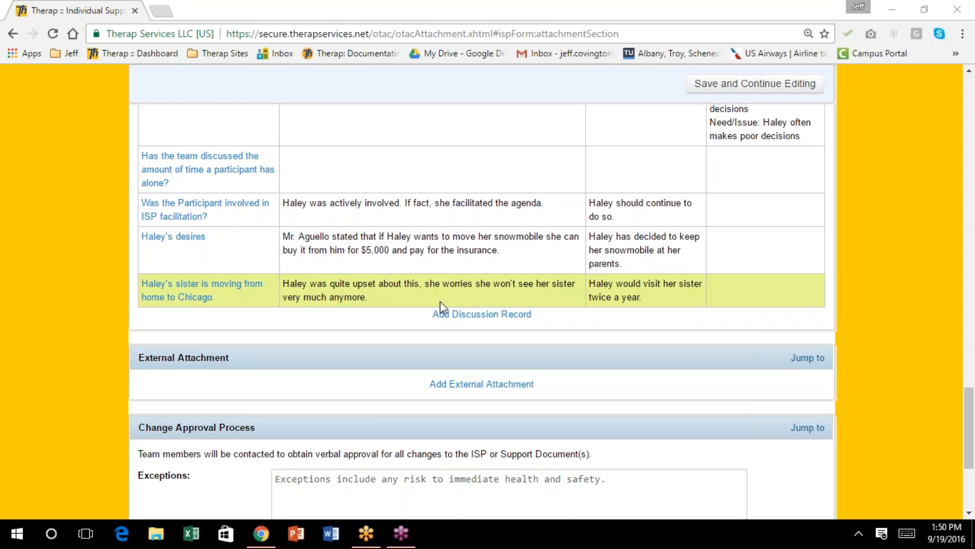
{"action": "left_click", "coordinate": [461, 316]}
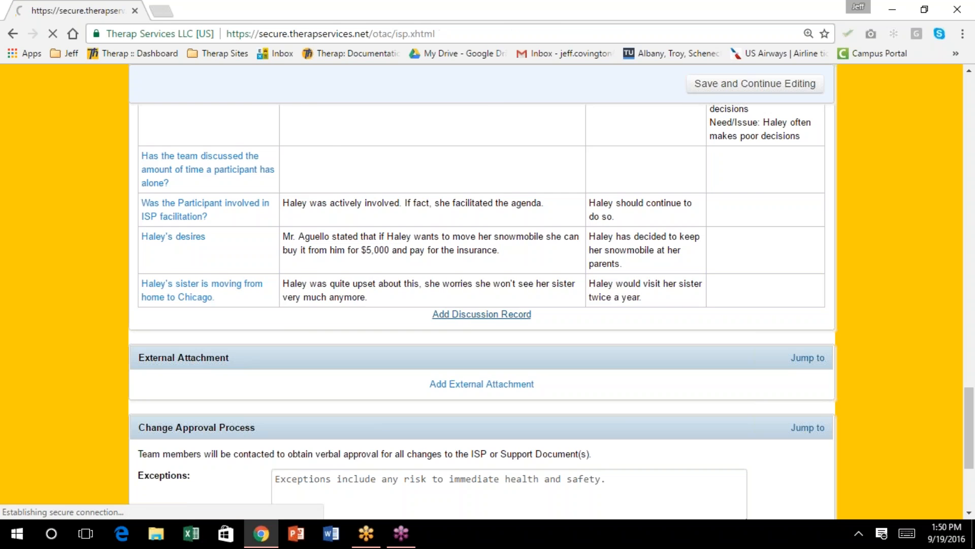
Enter need/issue 'Rights Restrictions' and discussion: no phone use 12 am–6 am due to inappropriate calling
{"action": "left_click", "coordinate": [337, 178]}
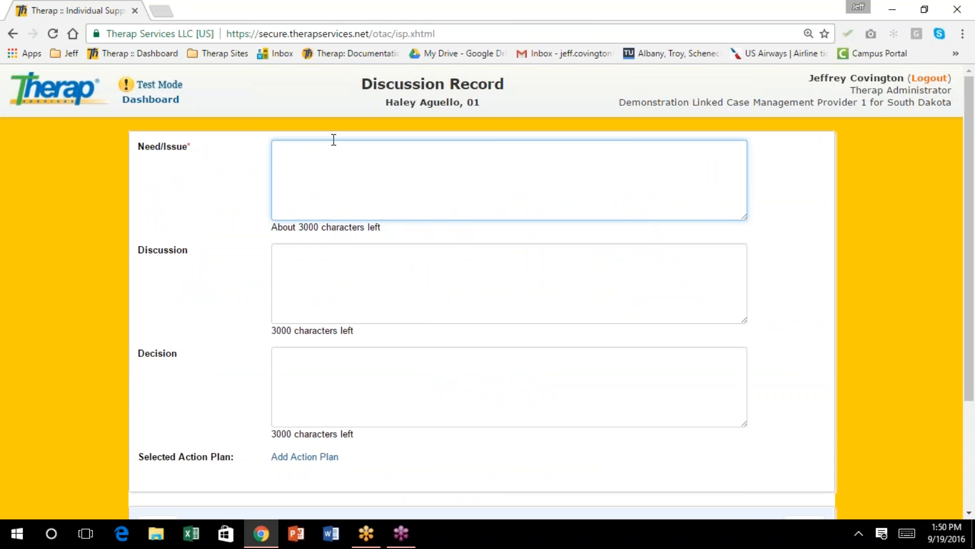
{"action": "type", "text": "Rights Restrictions"}
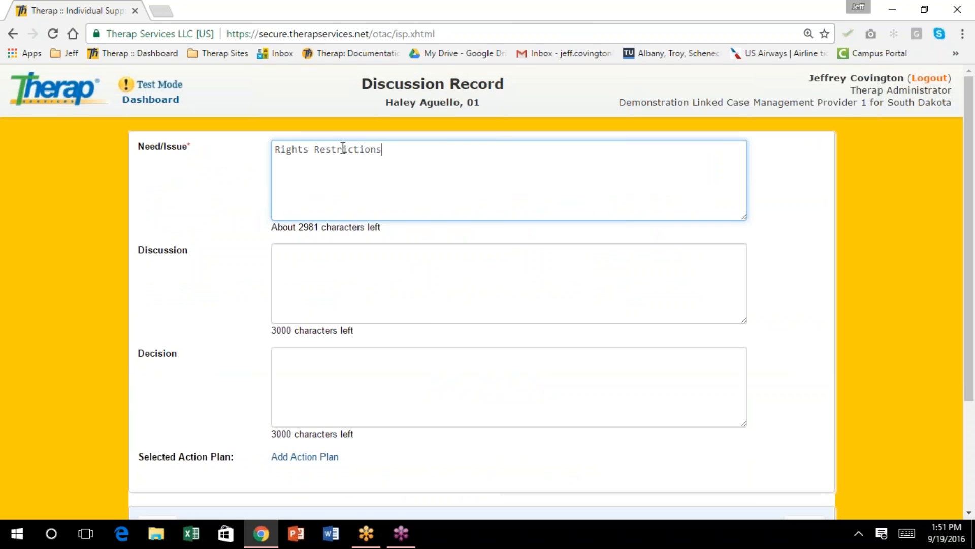
{"action": "key", "text": "Tab"}
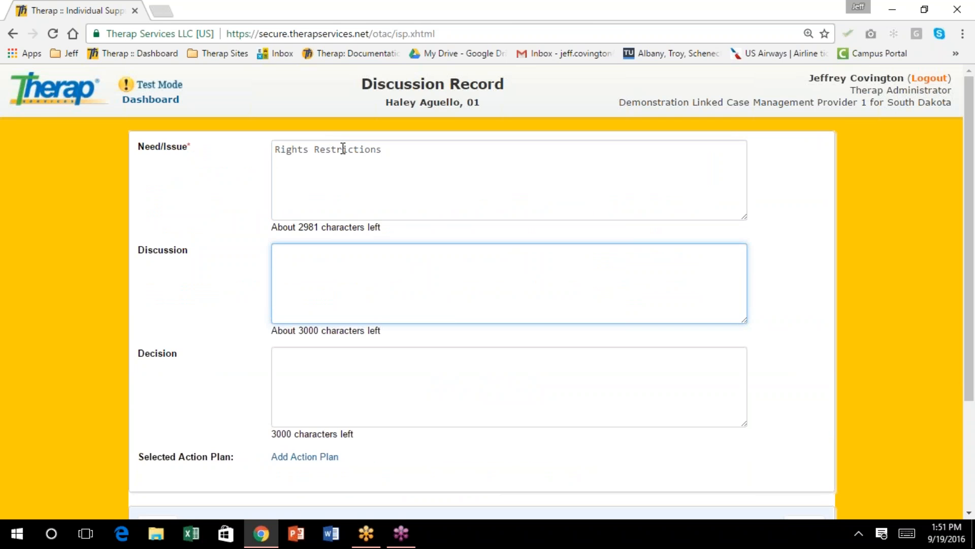
{"action": "type", "text": "Haley isn't allowed to"}
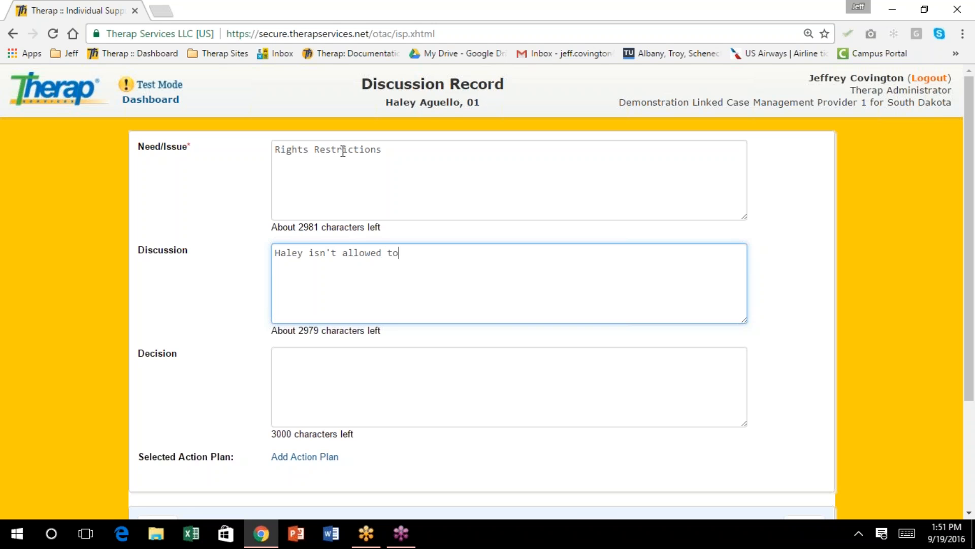
{"action": "type", "text": " use the phone from 12 am to "}
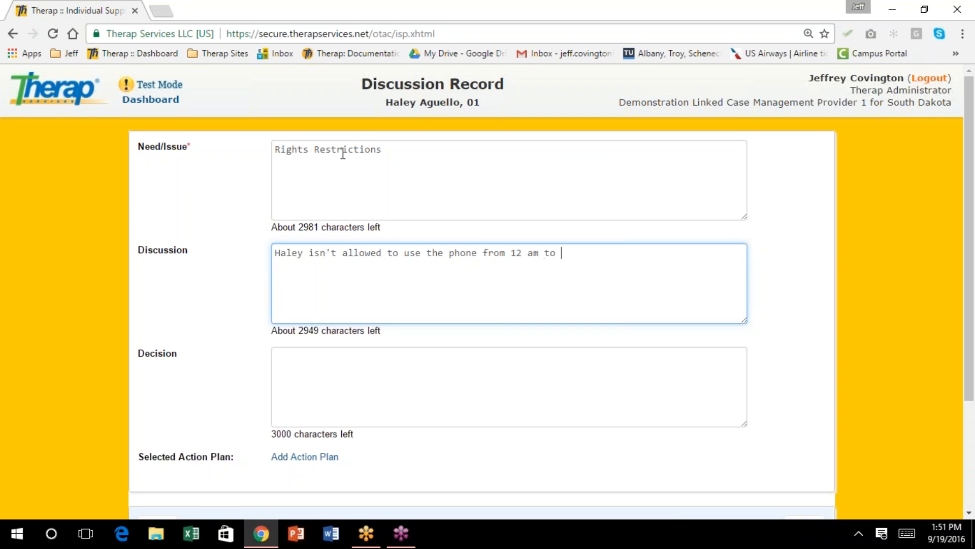
{"action": "type", "text": "6 am"}
{"action": "key", "text": "Tab"}
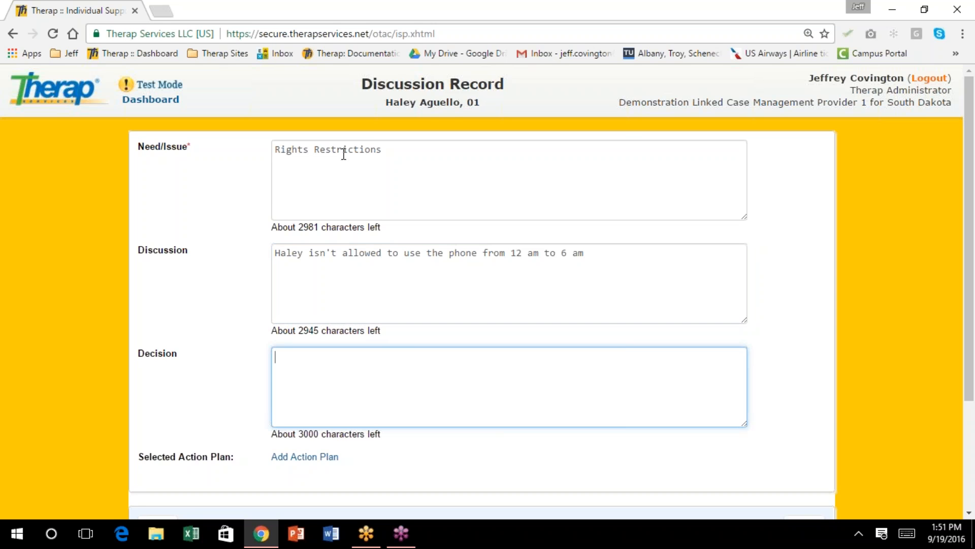
{"action": "left_click", "coordinate": [629, 258]}
{"action": "type", "text": "."}
{"action": "key", "text": "BackSpace"}
{"action": "key", "text": "BackSpace"}
{"action": "key", "text": "BackSpace"}
{"action": "key", "text": "BackSpace"}
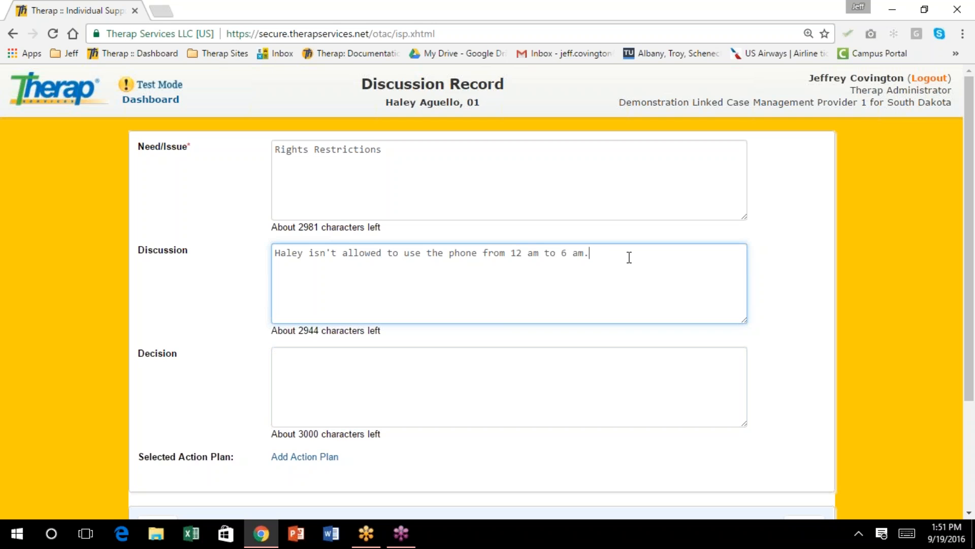
{"action": "type", "text": "m due to a history of call"}
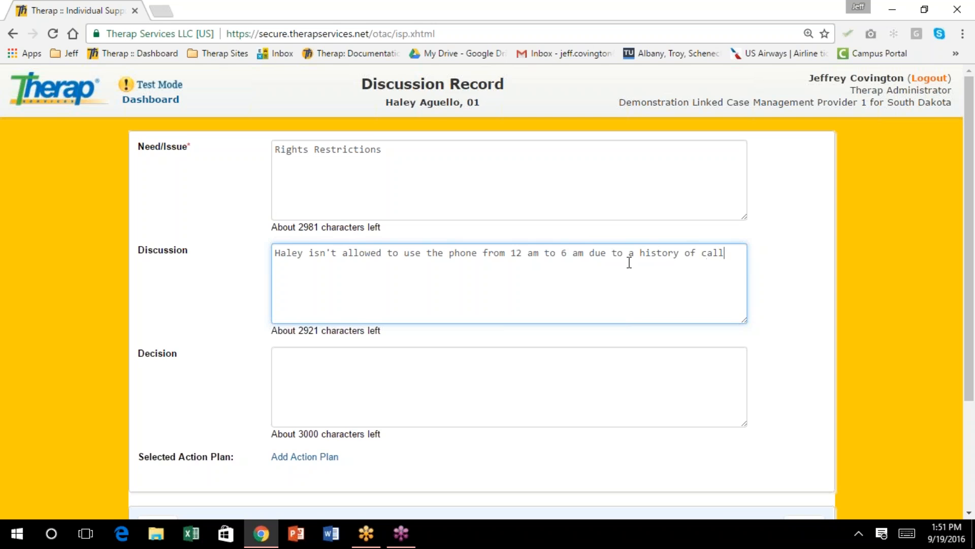
{"action": "type", "text": "ing people inapprop"}
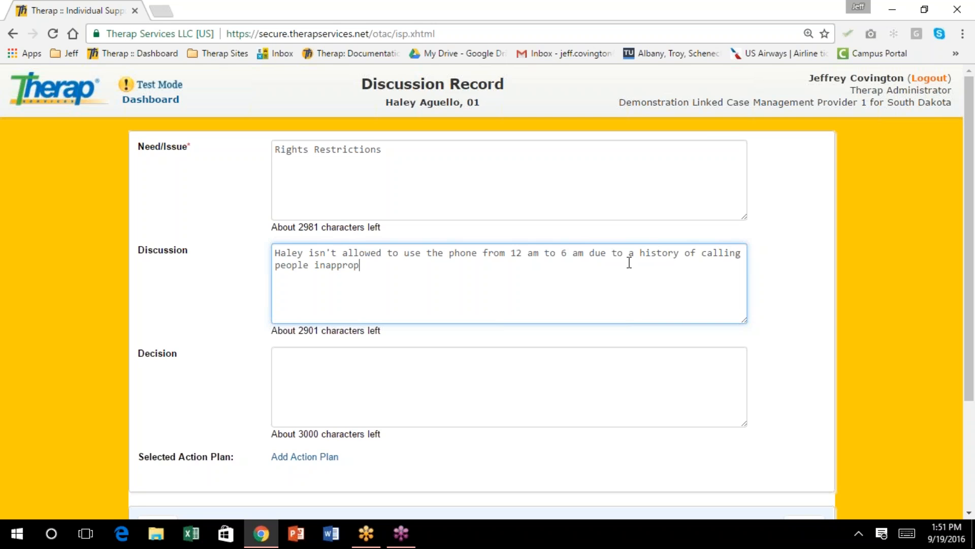
{"action": "type", "text": "riately."}
Enter the decision that the restriction will continue for her safety, and save the record
{"action": "key", "text": "Tab"}
{"action": "type", "text": "This will on"}
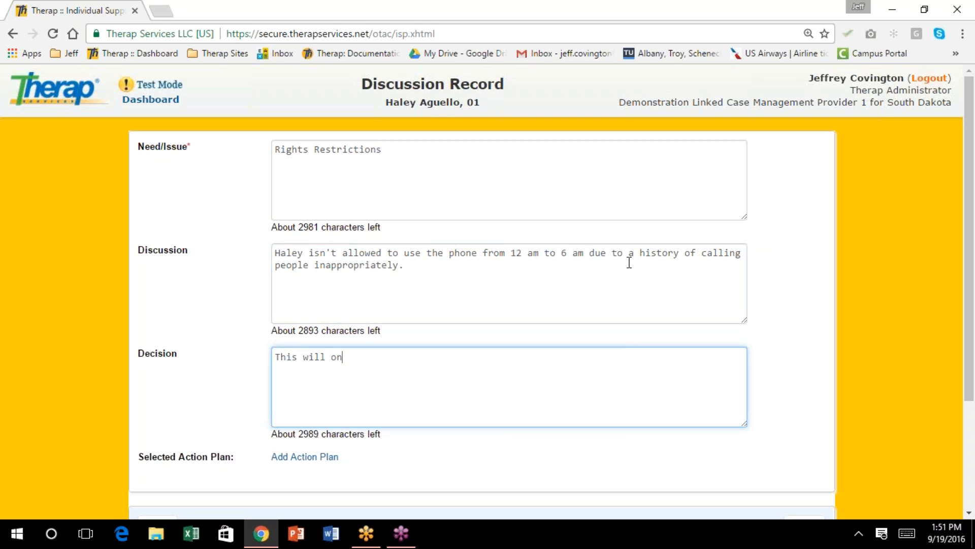
{"action": "key", "text": "BackSpace"}
{"action": "key", "text": "BackSpace"}
{"action": "type", "text": "continue for Haley's safety."}
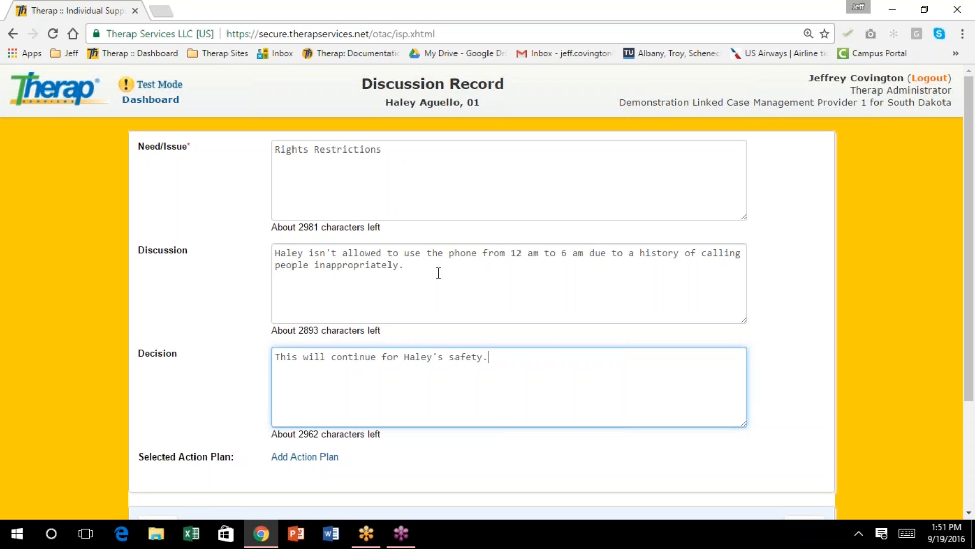
{"action": "scroll", "coordinate": [439, 272], "scroll_direction": "down", "scroll_amount": 2}
{"action": "scroll", "coordinate": [436, 278], "scroll_direction": "down", "scroll_amount": 2}
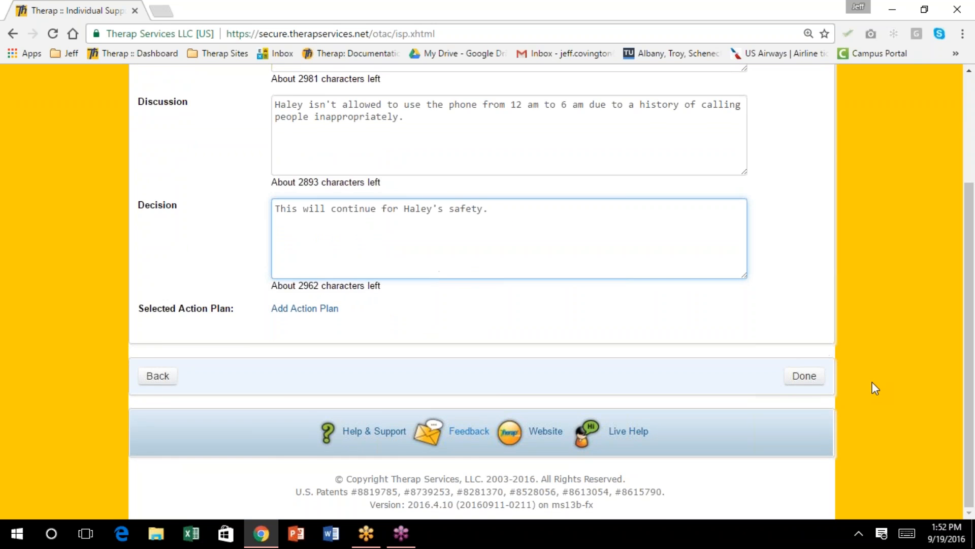
{"action": "left_click", "coordinate": [803, 384]}
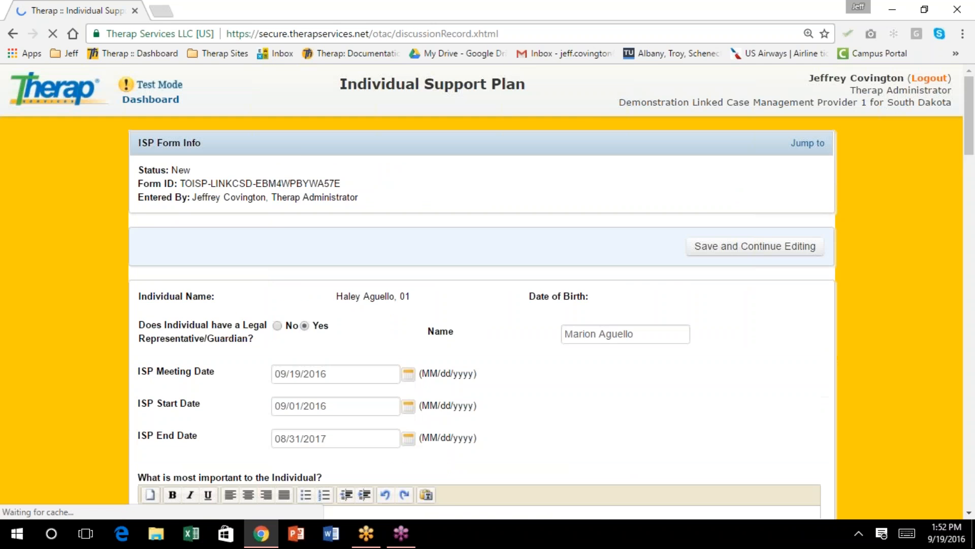
Return to the ISP's Risk table and add a new, blank Risks entry
{"action": "scroll", "coordinate": [542, 291], "scroll_direction": "up", "scroll_amount": 6}
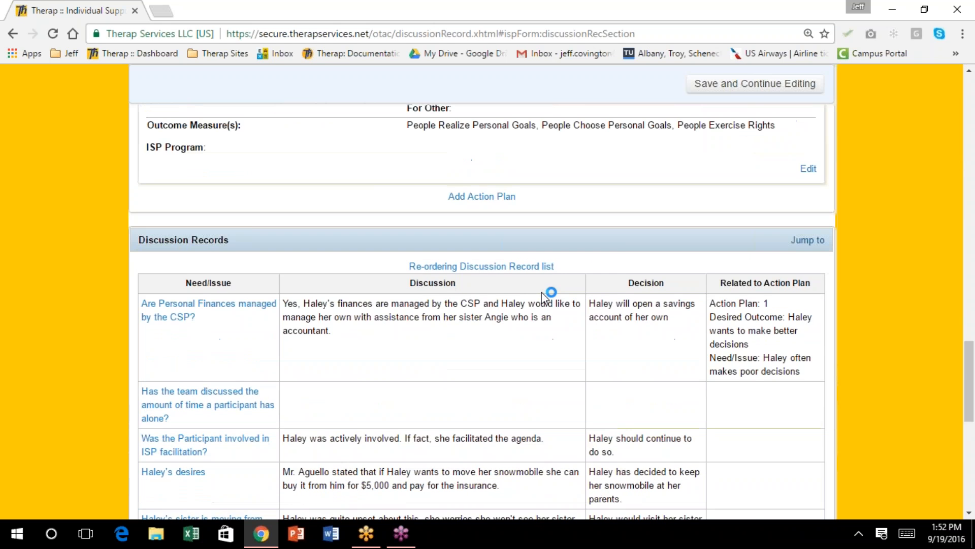
{"action": "scroll", "coordinate": [536, 297], "scroll_direction": "up", "scroll_amount": 4}
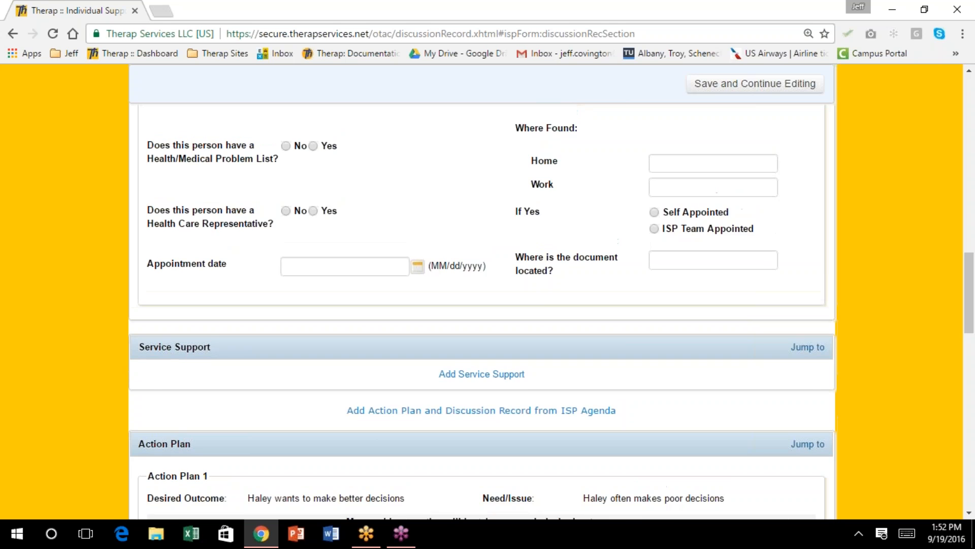
{"action": "scroll", "coordinate": [536, 297], "scroll_direction": "down", "scroll_amount": 1}
{"action": "scroll", "coordinate": [536, 298], "scroll_direction": "down", "scroll_amount": 1}
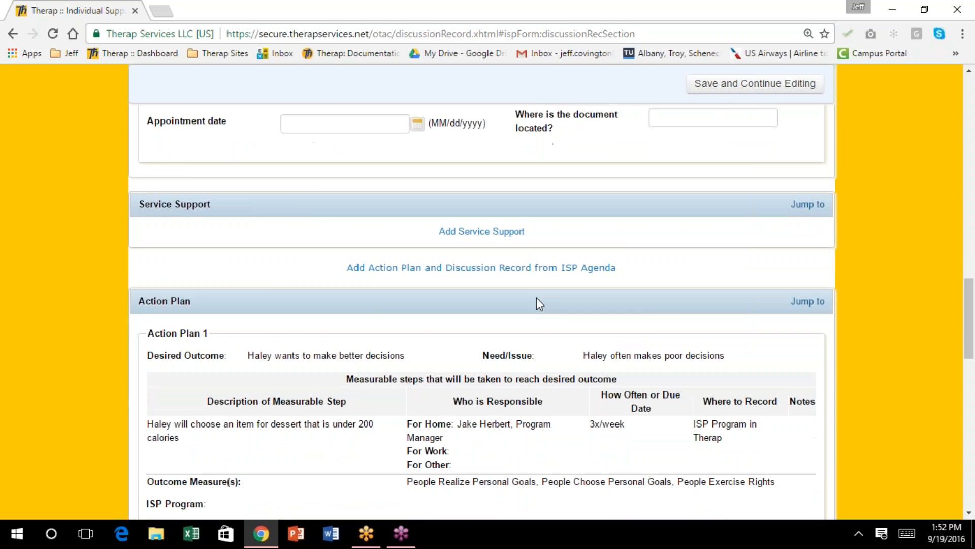
{"action": "scroll", "coordinate": [536, 298], "scroll_direction": "up", "scroll_amount": 3}
{"action": "scroll", "coordinate": [536, 297], "scroll_direction": "up", "scroll_amount": 4}
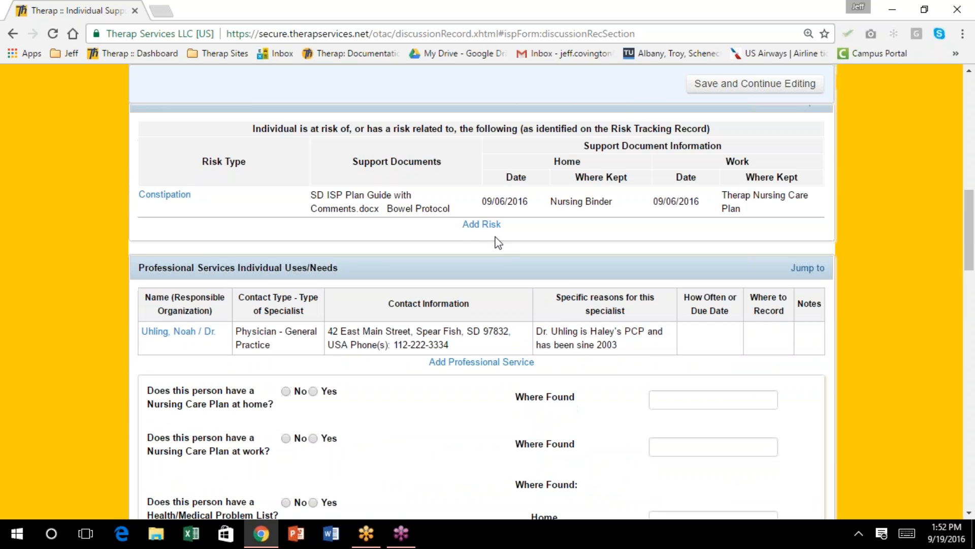
{"action": "left_click", "coordinate": [477, 225]}
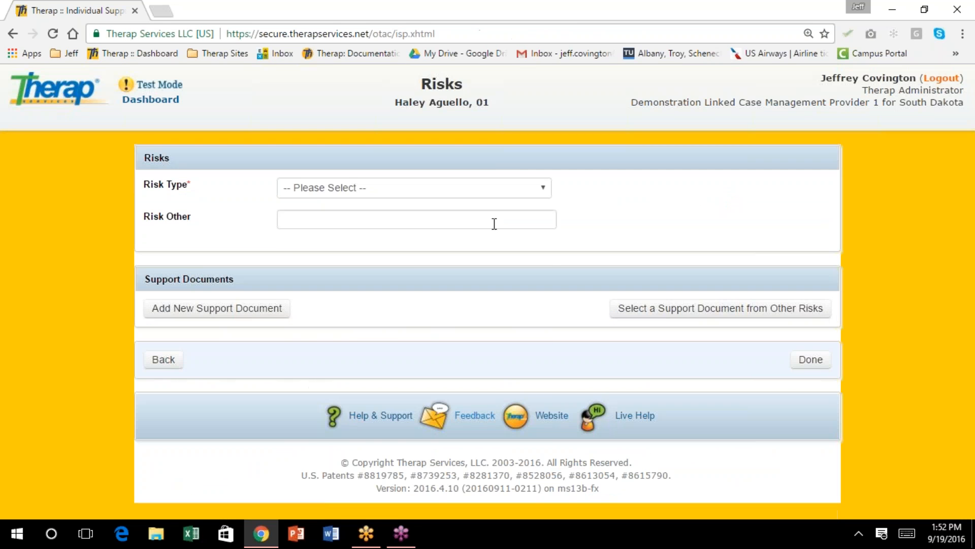
Select Illegal Behavior as the Risk Type, then browse the list and close it unchanged
{"action": "left_click", "coordinate": [542, 189]}
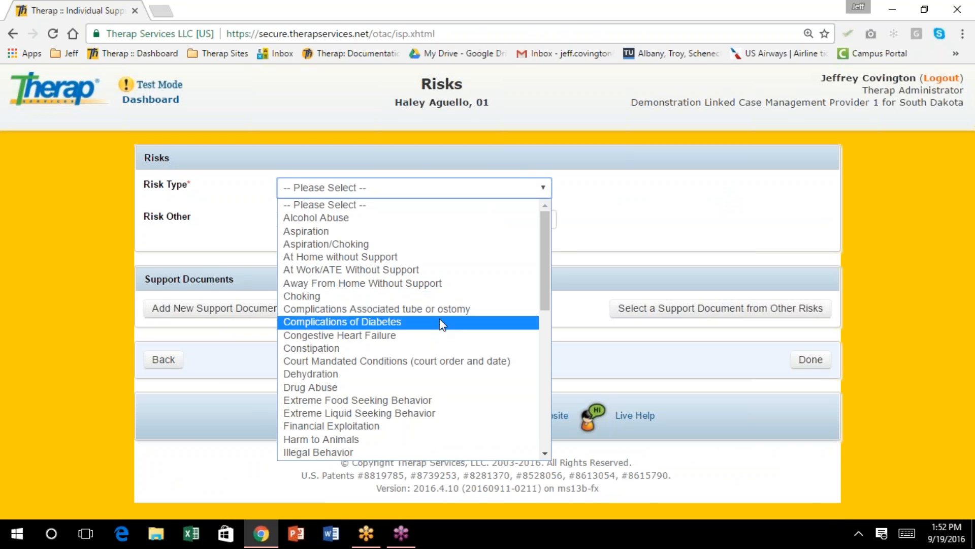
{"action": "scroll", "coordinate": [440, 319], "scroll_direction": "down", "scroll_amount": 3}
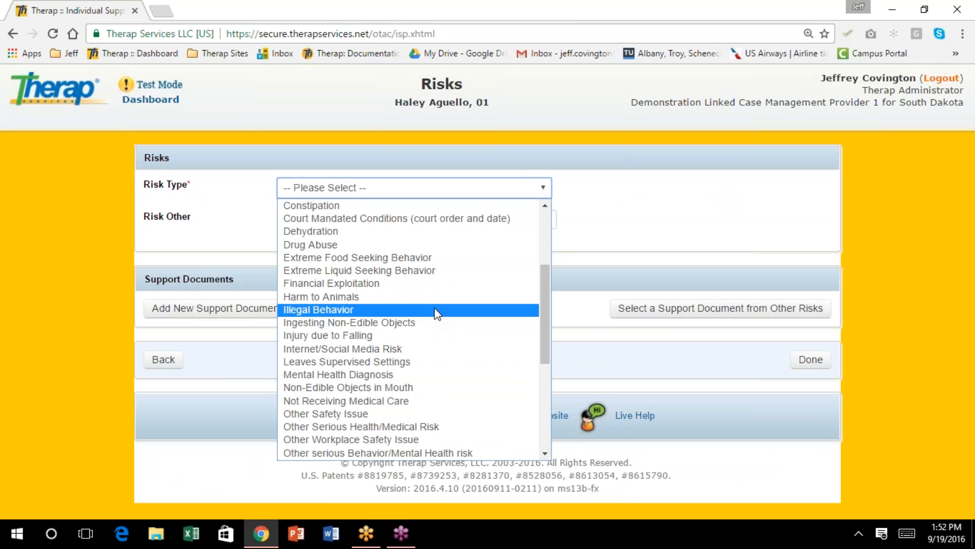
{"action": "left_click", "coordinate": [434, 310]}
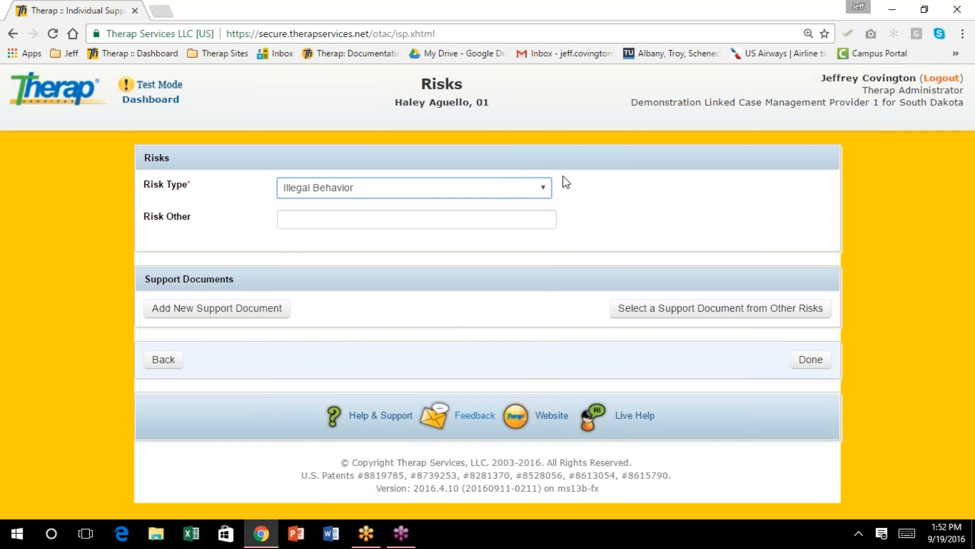
{"action": "left_click", "coordinate": [546, 190]}
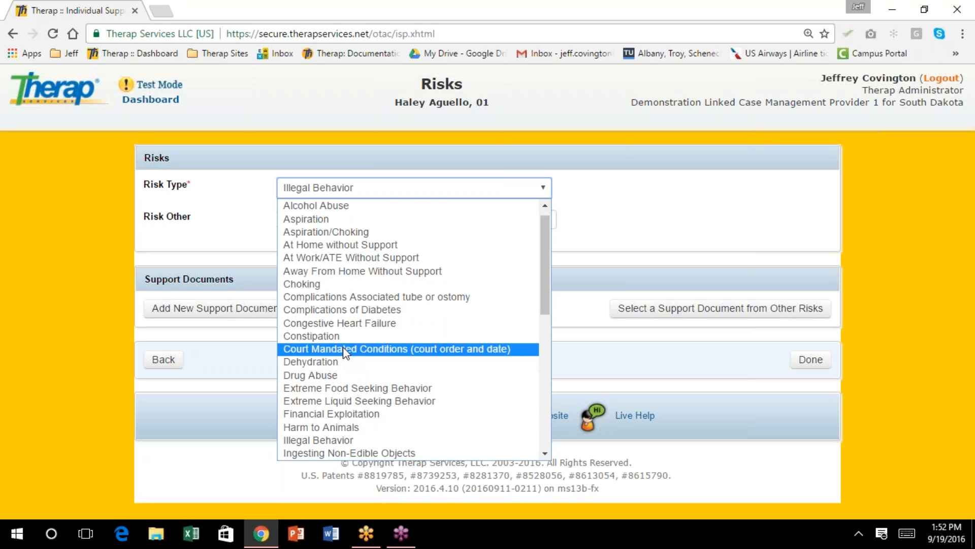
{"action": "scroll", "coordinate": [380, 377], "scroll_direction": "down", "scroll_amount": 4}
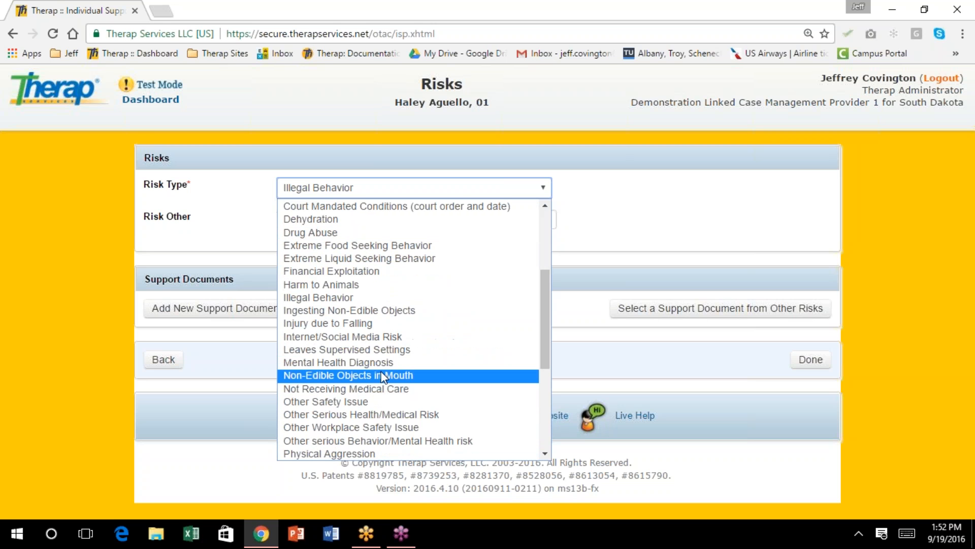
{"action": "scroll", "coordinate": [382, 376], "scroll_direction": "down", "scroll_amount": 4}
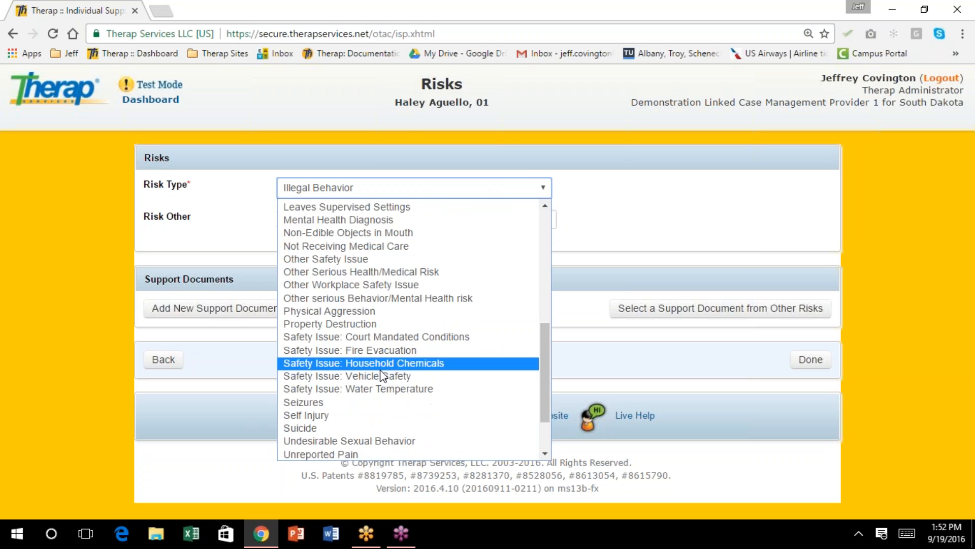
{"action": "scroll", "coordinate": [381, 373], "scroll_direction": "down", "scroll_amount": 2}
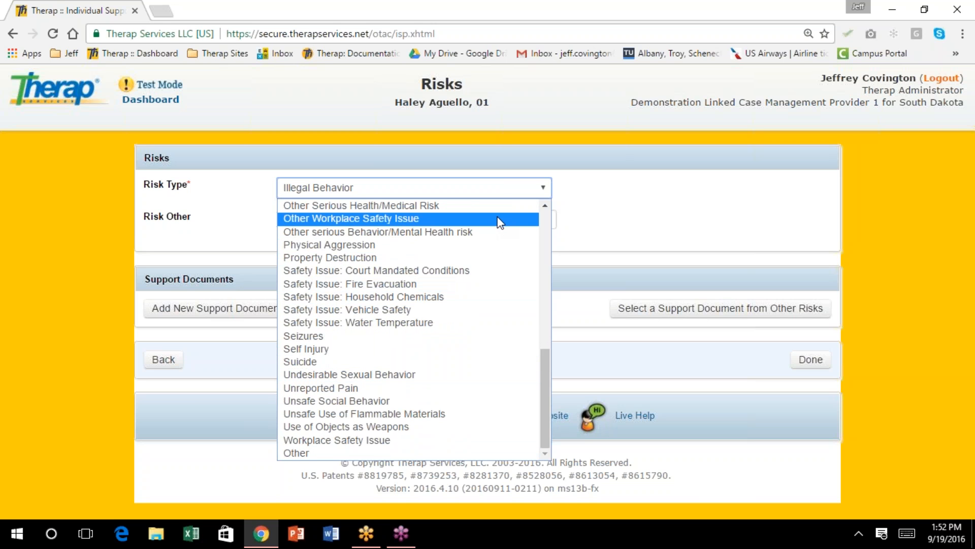
{"action": "left_click", "coordinate": [625, 201]}
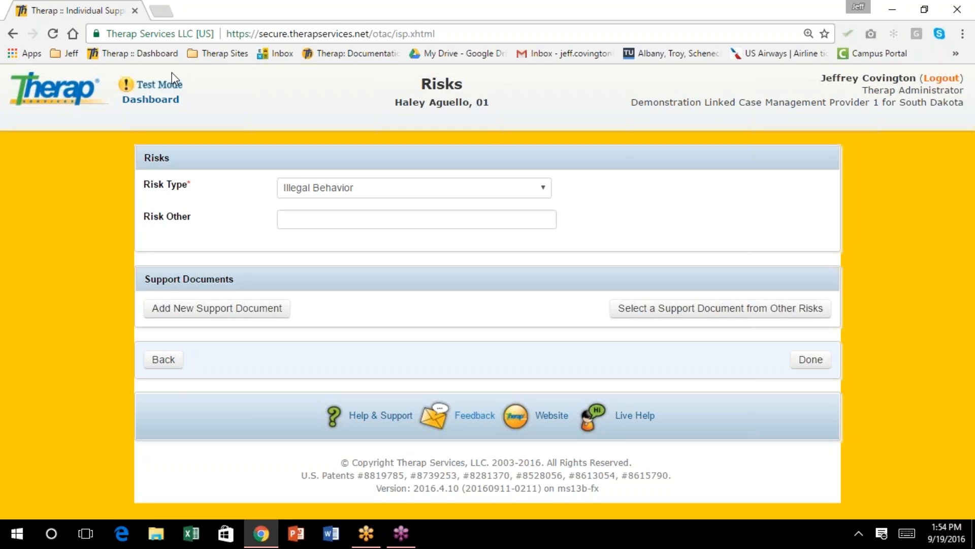
Discard the Illegal Behavior risk and answer No to having a Health/Medical Problem List
{"action": "left_click", "coordinate": [168, 362]}
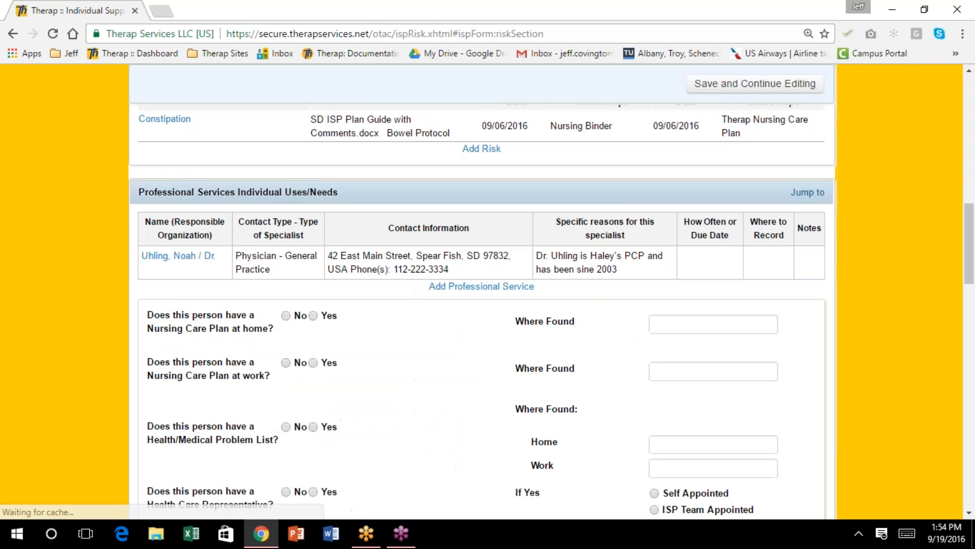
{"action": "scroll", "coordinate": [598, 249], "scroll_direction": "down", "scroll_amount": 1}
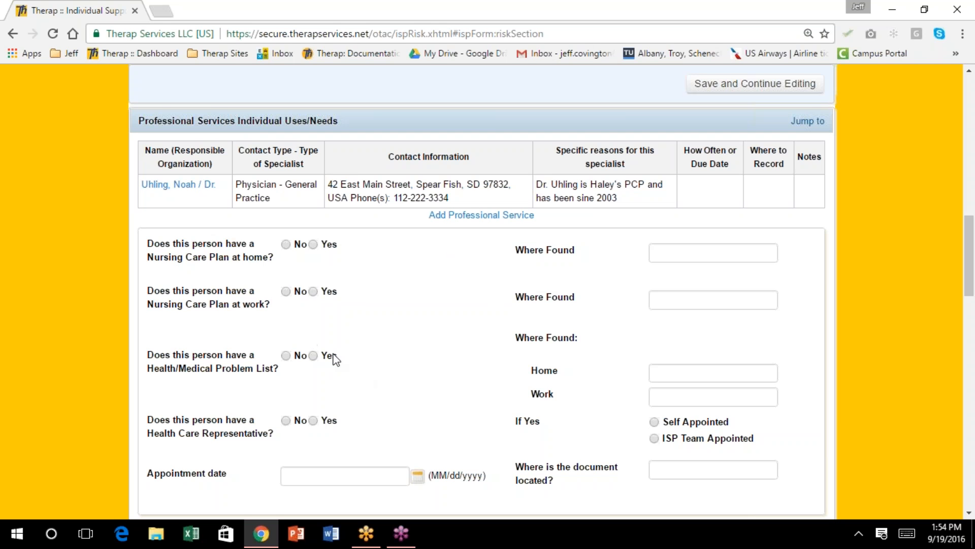
{"action": "left_click", "coordinate": [286, 355]}
Record 'Nurse's Office' as where the home Nursing Care Plan is found
{"action": "left_click", "coordinate": [665, 252]}
{"action": "type", "text": "Nu"}
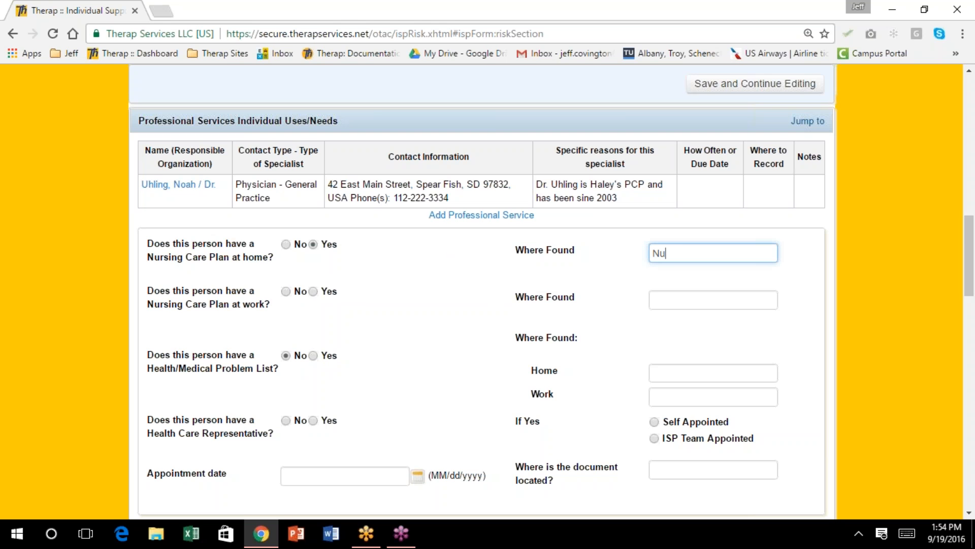
{"action": "type", "text": "rse's Office"}
{"action": "scroll", "coordinate": [370, 406], "scroll_direction": "down", "scroll_amount": 2}
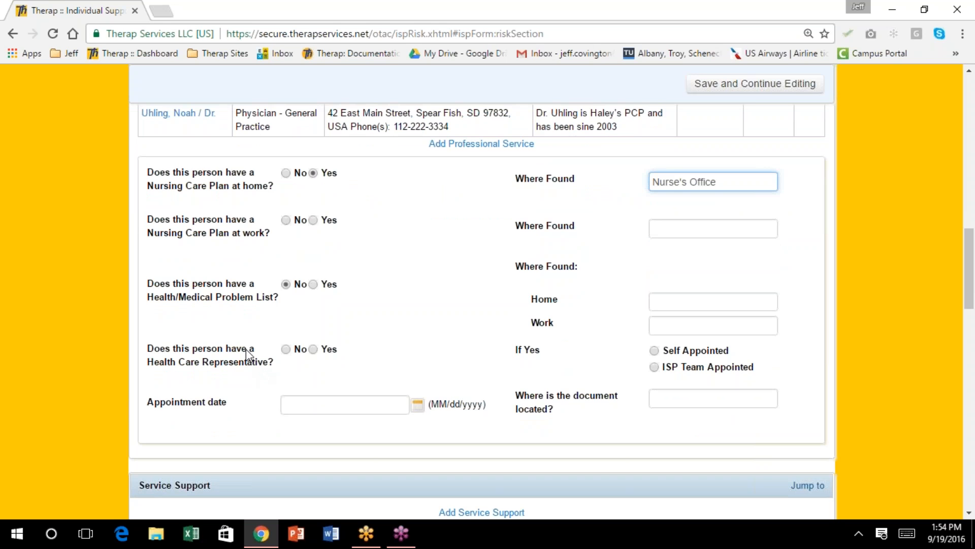
{"action": "mouse_move", "coordinate": [148, 349]}
{"action": "left_mouse_down"}
{"action": "mouse_move", "coordinate": [357, 342]}
{"action": "mouse_move", "coordinate": [411, 371]}
{"action": "mouse_move", "coordinate": [813, 422]}
{"action": "mouse_move", "coordinate": [780, 418]}
{"action": "left_mouse_up"}
{"action": "left_click", "coordinate": [366, 346]}
{"action": "scroll", "coordinate": [381, 348], "scroll_direction": "down", "scroll_amount": 2}
{"action": "scroll", "coordinate": [384, 349], "scroll_direction": "down", "scroll_amount": 3}
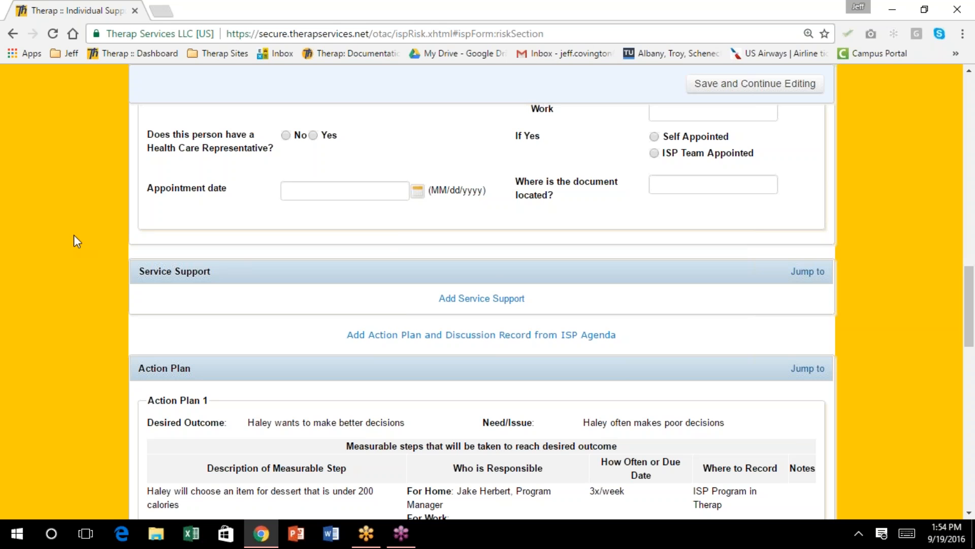
{"action": "left_click", "coordinate": [11, 200]}
{"action": "left_click", "coordinate": [277, 290]}
Go back up to the ISP's Risks section and start a new risk entry
{"action": "scroll", "coordinate": [405, 260], "scroll_direction": "up", "scroll_amount": 2}
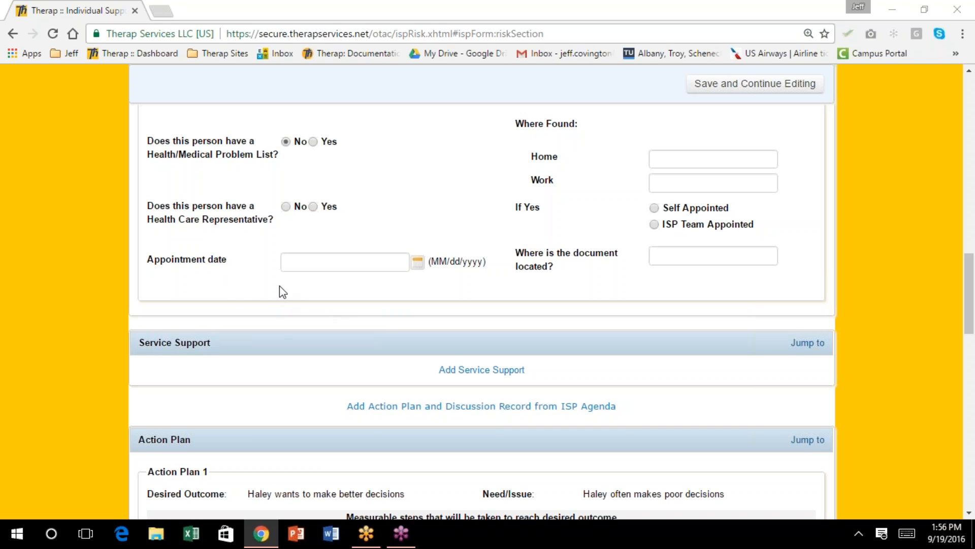
{"action": "left_click", "coordinate": [256, 270]}
{"action": "scroll", "coordinate": [267, 219], "scroll_direction": "up", "scroll_amount": 3}
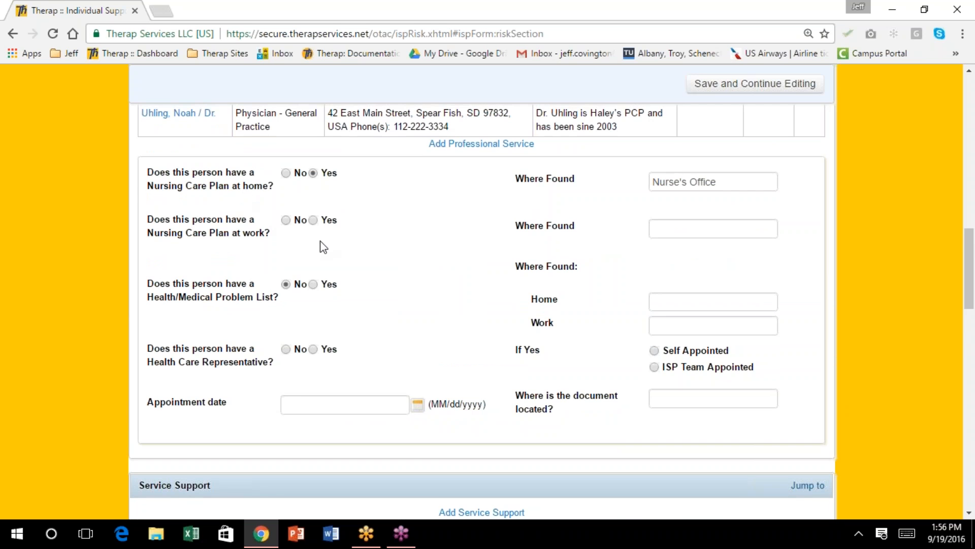
{"action": "scroll", "coordinate": [320, 246], "scroll_direction": "up", "scroll_amount": 7}
{"action": "scroll", "coordinate": [320, 246], "scroll_direction": "up", "scroll_amount": 10}
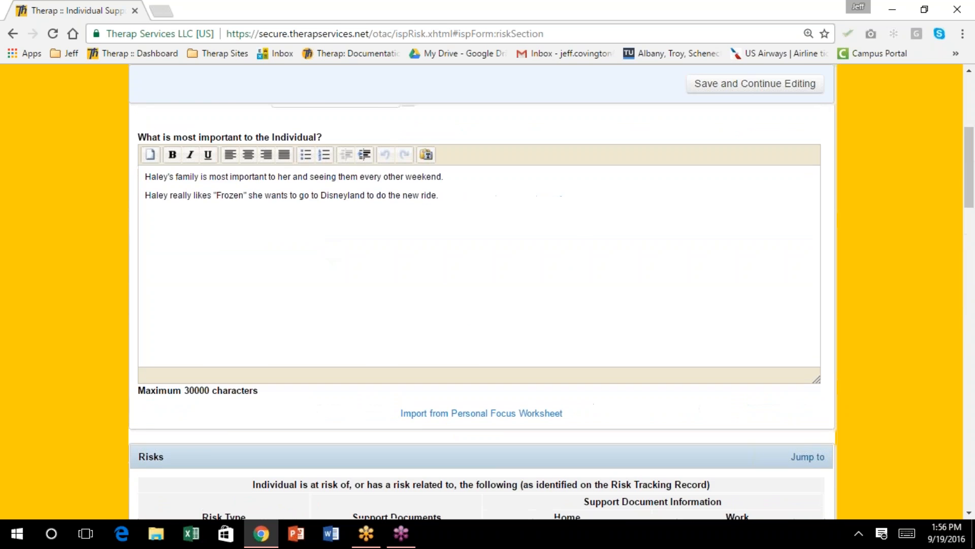
{"action": "scroll", "coordinate": [482, 292], "scroll_direction": "up", "scroll_amount": 2}
{"action": "scroll", "coordinate": [481, 292], "scroll_direction": "down", "scroll_amount": 8}
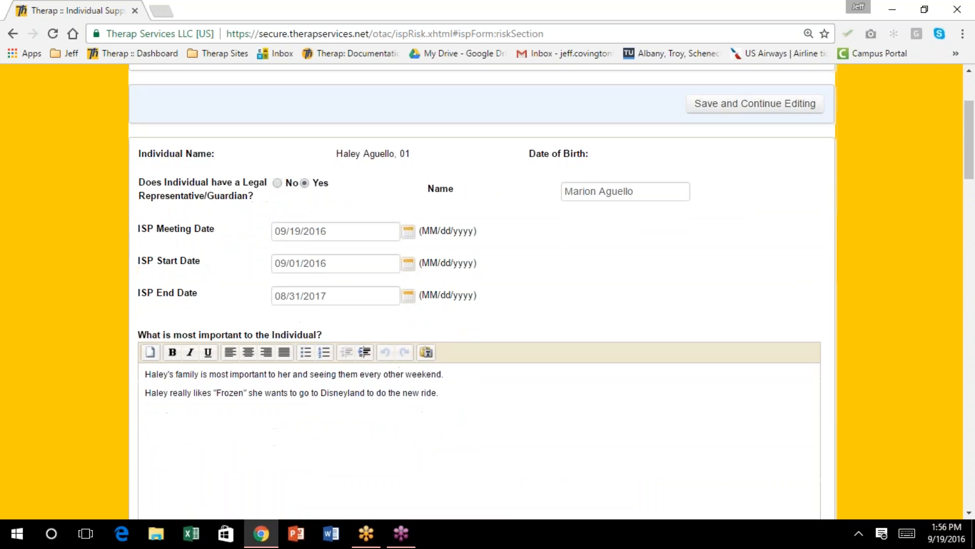
{"action": "scroll", "coordinate": [561, 401], "scroll_direction": "down", "scroll_amount": 3}
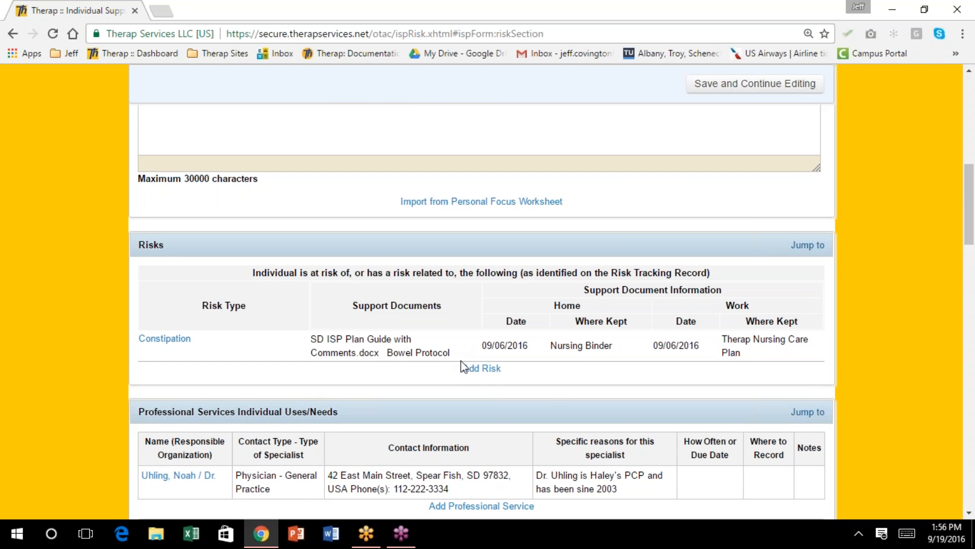
{"action": "left_click", "coordinate": [480, 369]}
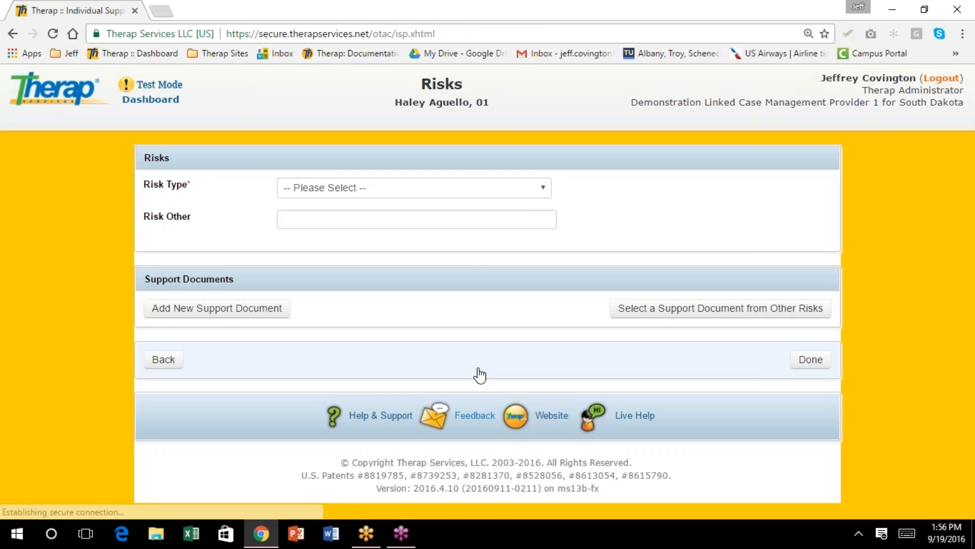
Choose Suicide as the Risk Type and add it to the ISP's Risks list
{"action": "left_click", "coordinate": [543, 188]}
{"action": "scroll", "coordinate": [481, 305], "scroll_direction": "down", "scroll_amount": 10}
{"action": "scroll", "coordinate": [481, 305], "scroll_direction": "down", "scroll_amount": 1}
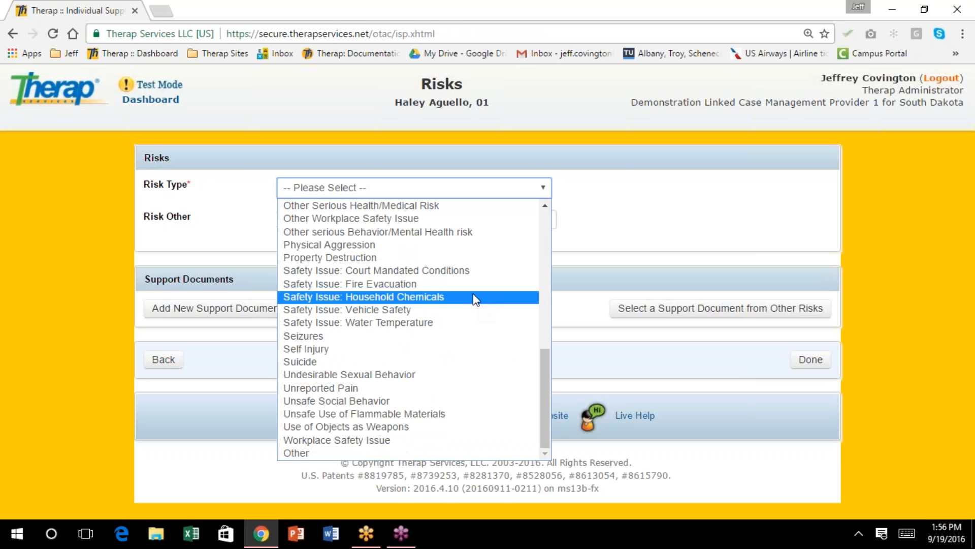
{"action": "left_click", "coordinate": [434, 362]}
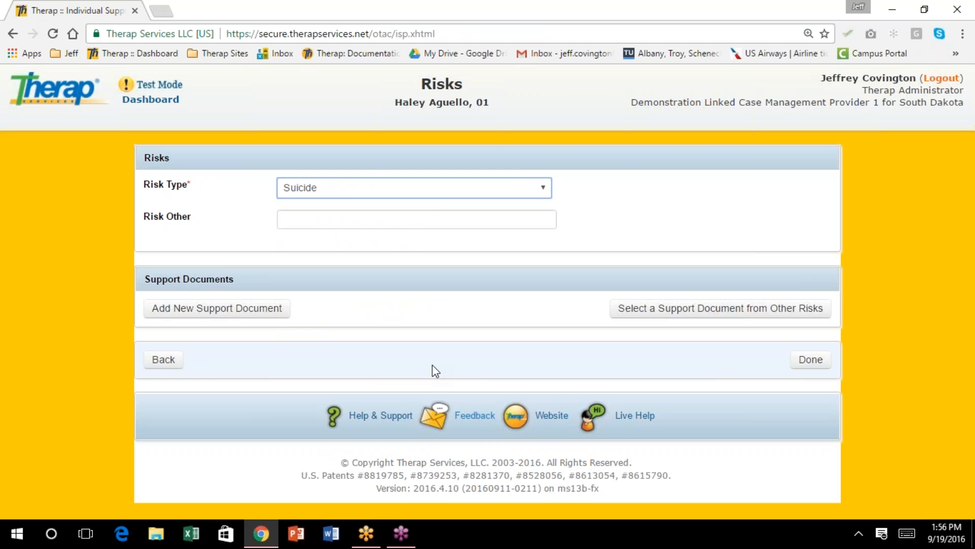
{"action": "left_click", "coordinate": [823, 369]}
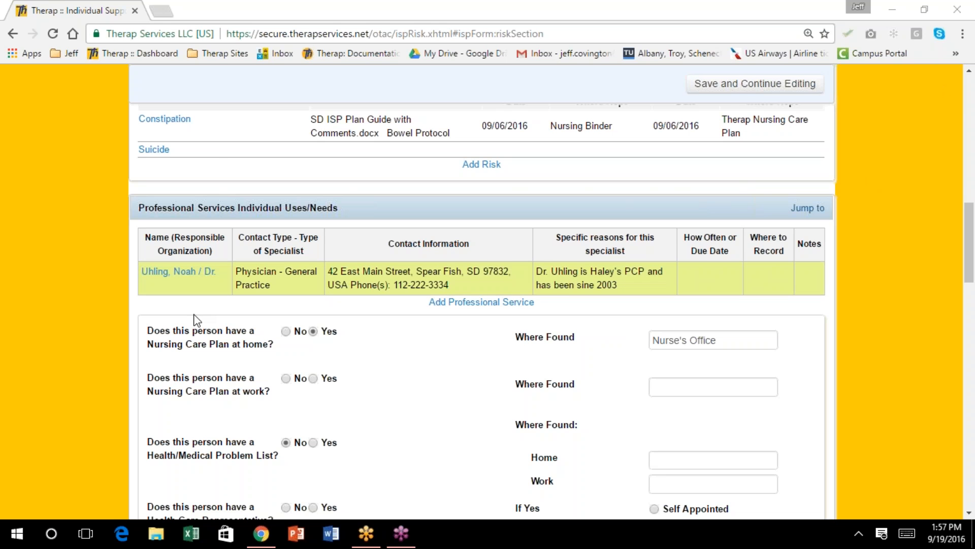
Review the ISP form down to the Change Approval Process section and approve the plan
{"action": "scroll", "coordinate": [361, 245], "scroll_direction": "up", "scroll_amount": 1}
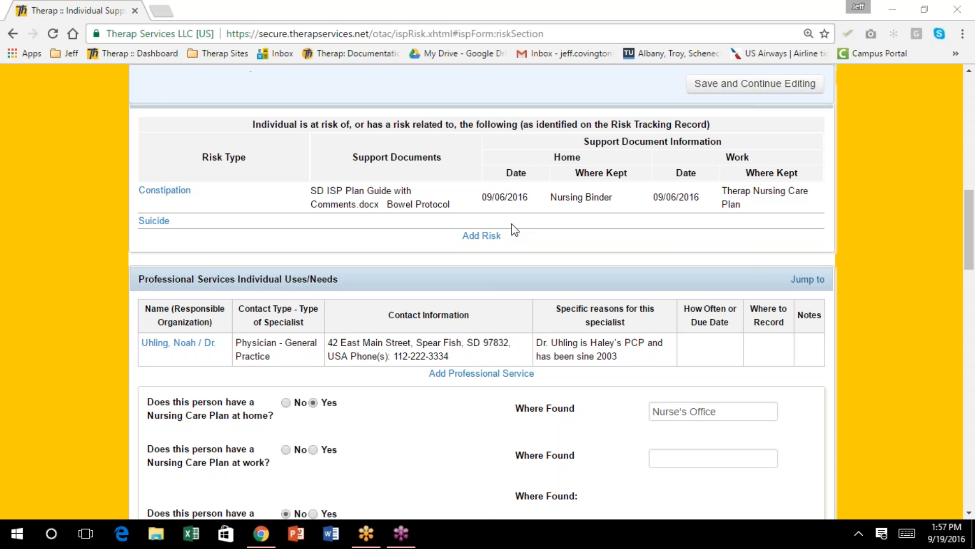
{"action": "scroll", "coordinate": [511, 221], "scroll_direction": "up", "scroll_amount": 10}
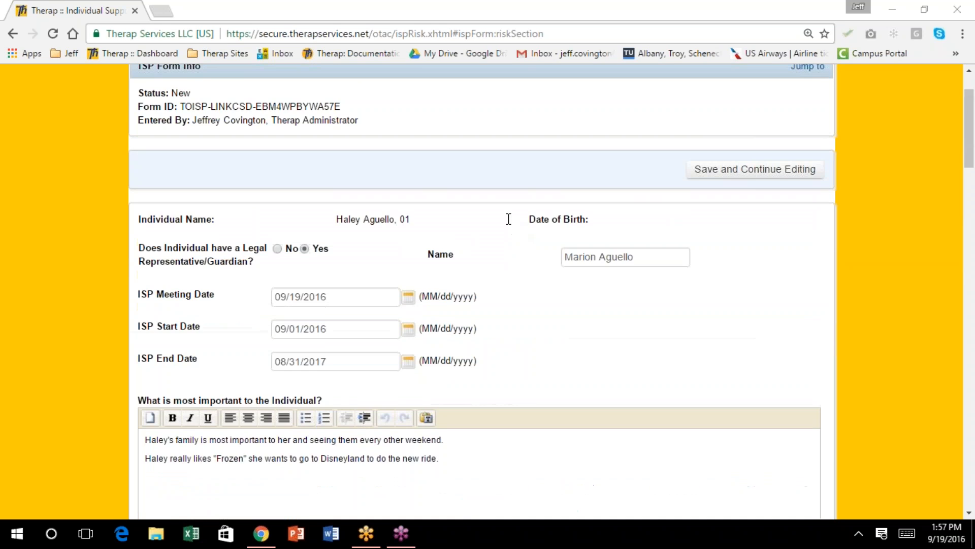
{"action": "scroll", "coordinate": [509, 218], "scroll_direction": "up", "scroll_amount": 2}
{"action": "scroll", "coordinate": [508, 218], "scroll_direction": "down", "scroll_amount": 1}
{"action": "scroll", "coordinate": [509, 218], "scroll_direction": "down", "scroll_amount": 4}
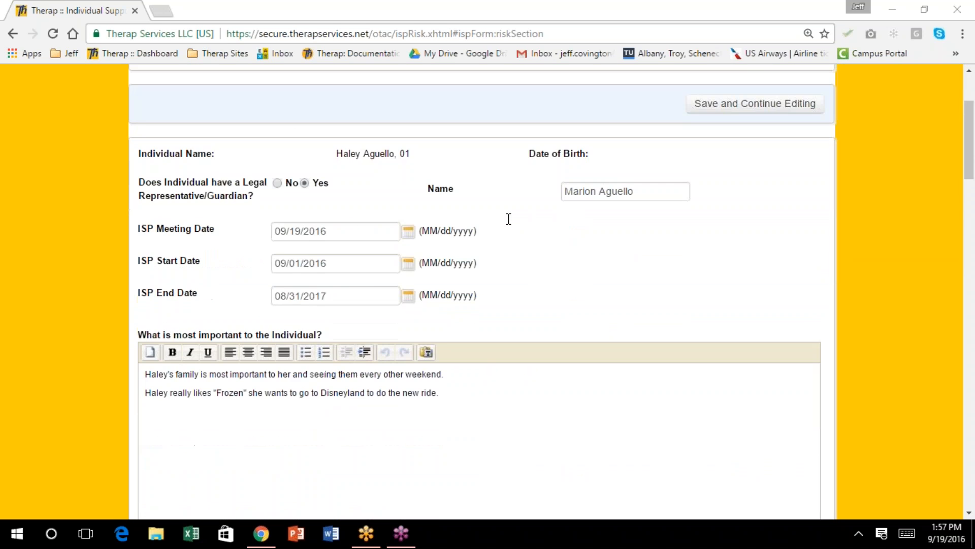
{"action": "scroll", "coordinate": [508, 227], "scroll_direction": "down", "scroll_amount": 4}
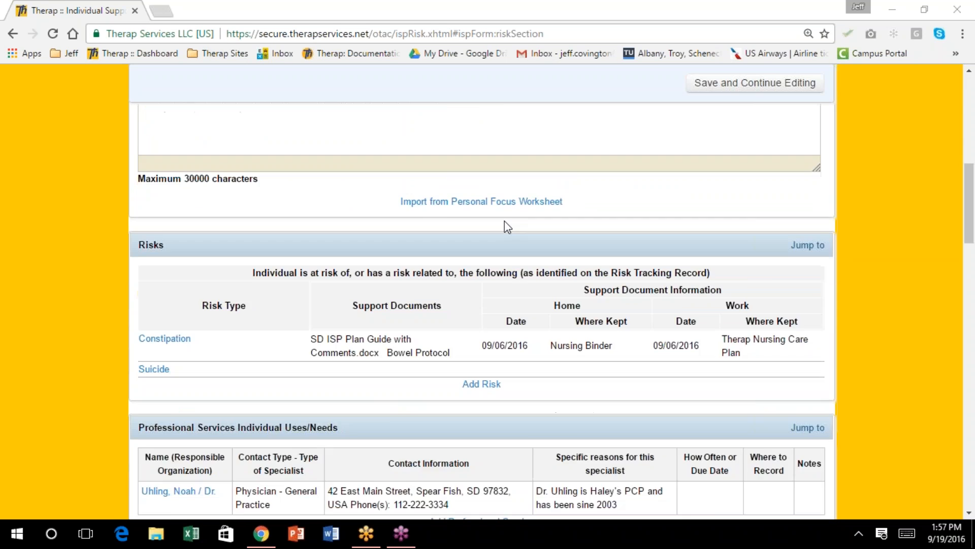
{"action": "scroll", "coordinate": [508, 227], "scroll_direction": "down", "scroll_amount": 3}
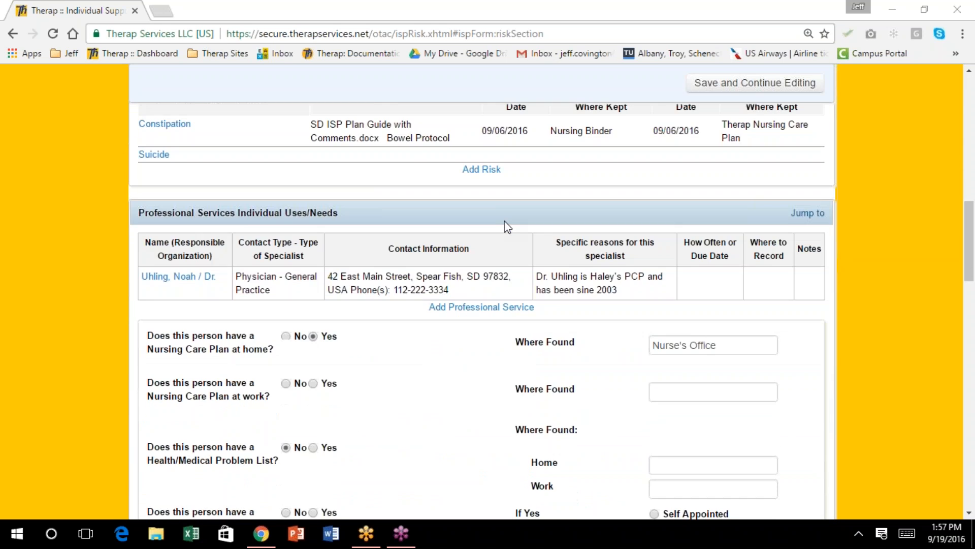
{"action": "scroll", "coordinate": [508, 227], "scroll_direction": "down", "scroll_amount": 4}
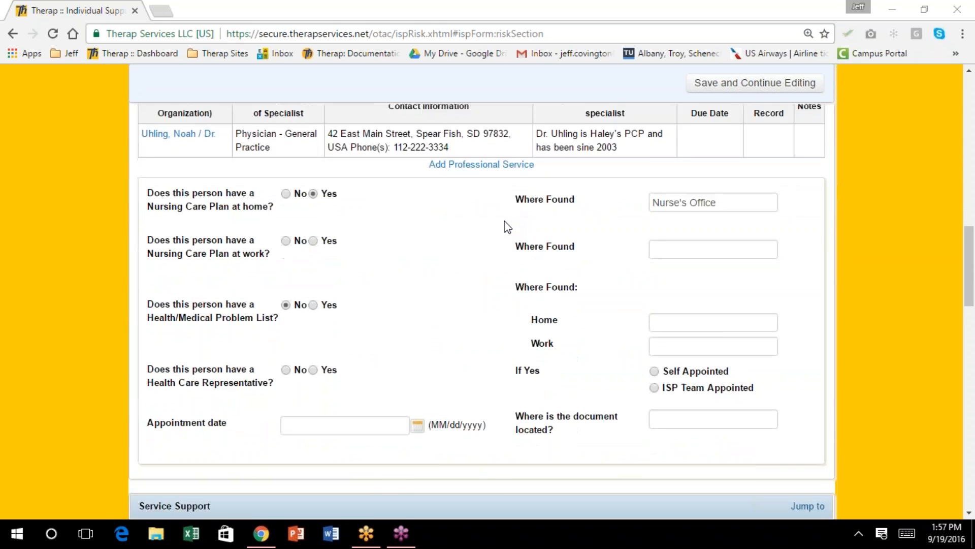
{"action": "scroll", "coordinate": [507, 227], "scroll_direction": "down", "scroll_amount": 4}
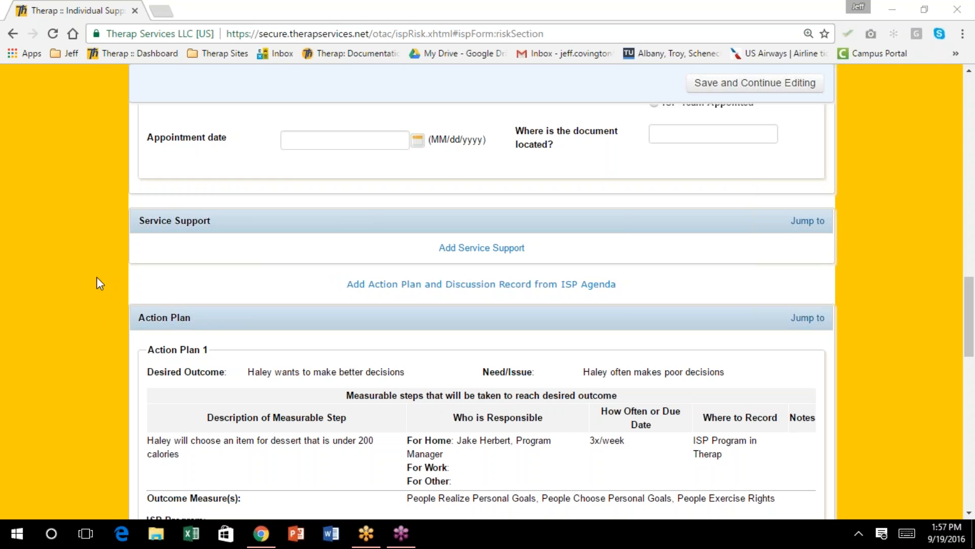
{"action": "scroll", "coordinate": [336, 213], "scroll_direction": "down", "scroll_amount": 4}
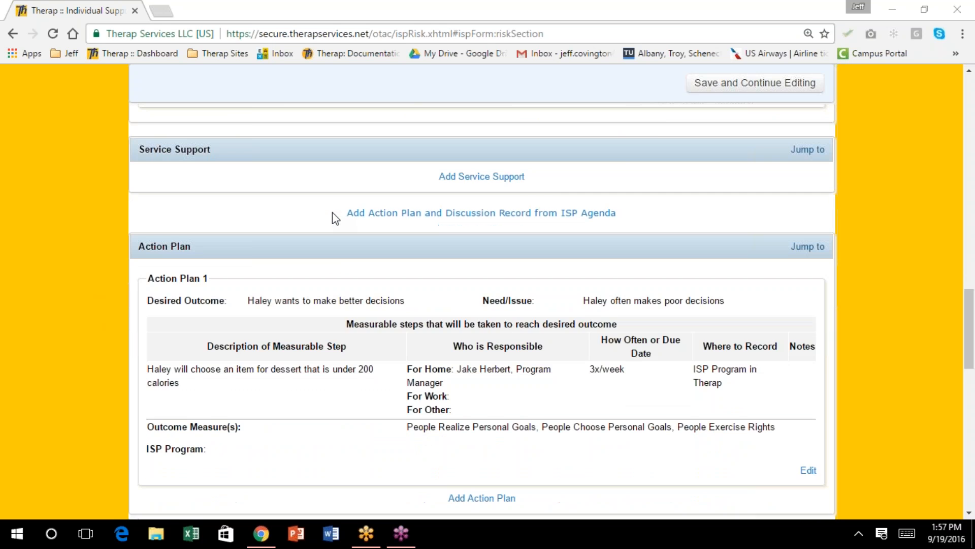
{"action": "scroll", "coordinate": [332, 212], "scroll_direction": "down", "scroll_amount": 7}
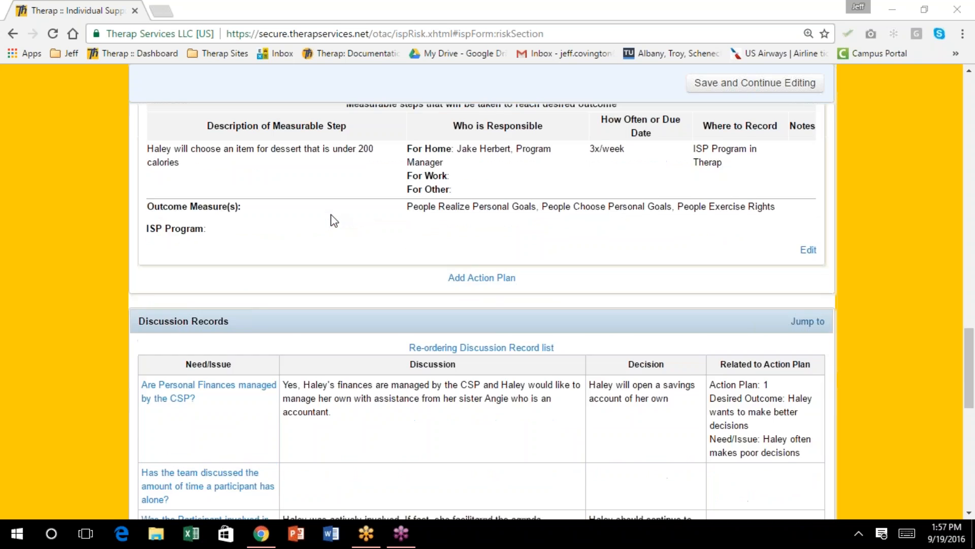
{"action": "scroll", "coordinate": [331, 222], "scroll_direction": "down", "scroll_amount": 6}
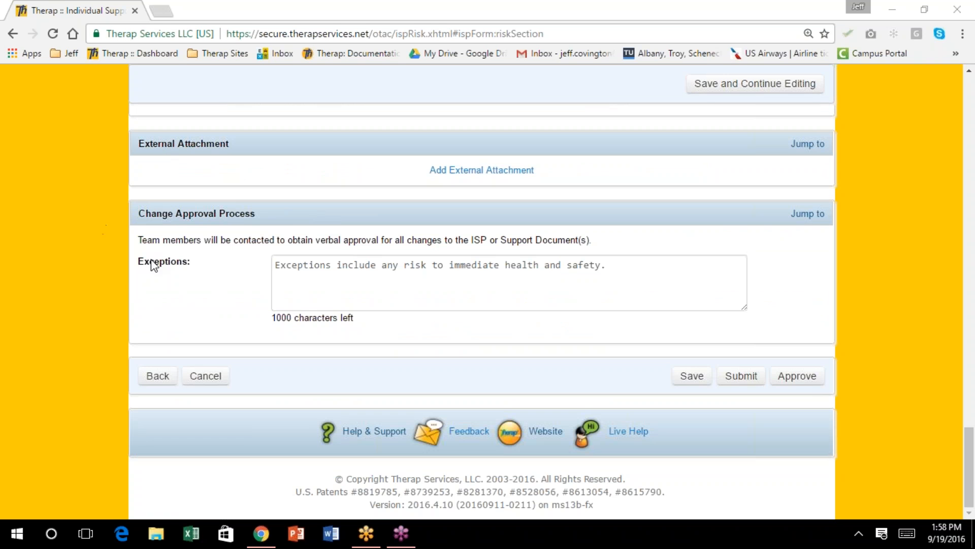
{"action": "left_click", "coordinate": [806, 378]}
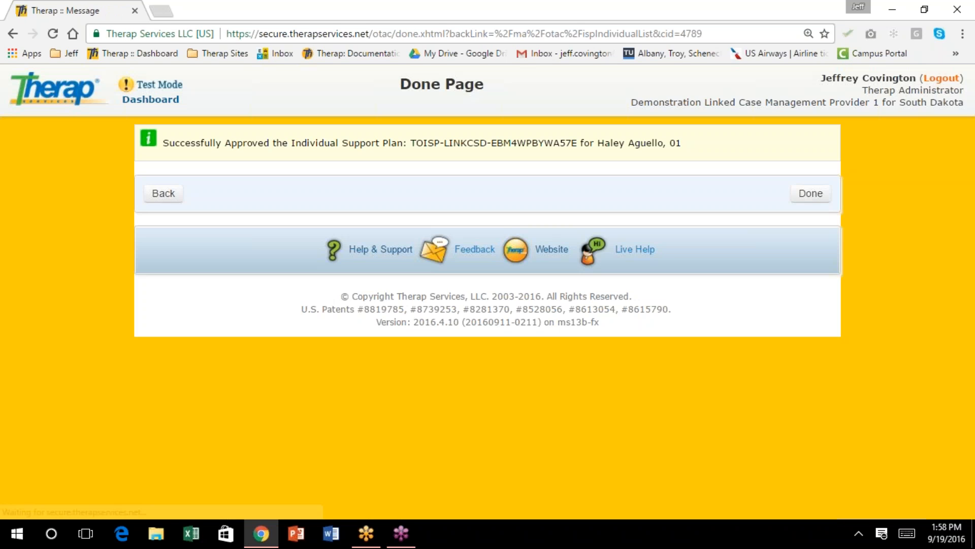
Leave the approval confirmation for the Dashboard and end the session
{"action": "left_click", "coordinate": [811, 196]}
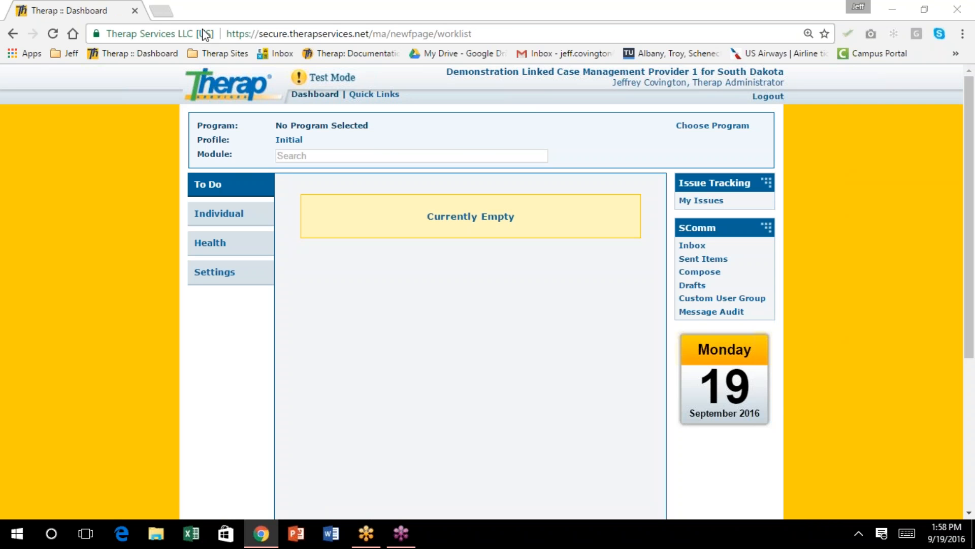
{"action": "left_click", "coordinate": [967, 258]}
Return to the login page and fill in the saved login name and a different provider code
{"action": "left_click", "coordinate": [767, 96]}
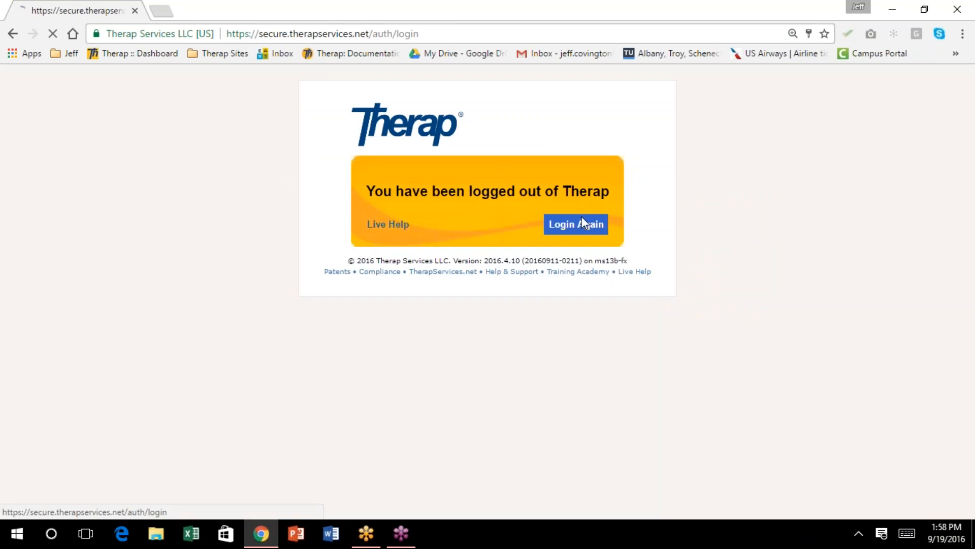
{"action": "left_click", "coordinate": [584, 223]}
{"action": "type", "text": ":t"}
{"action": "key", "text": "Down"}
{"action": "left_click", "coordinate": [856, 294]}
{"action": "left_click_drag", "start_coordinate": [862, 347], "coordinate": [779, 349]}
{"action": "type", "text": "the"}
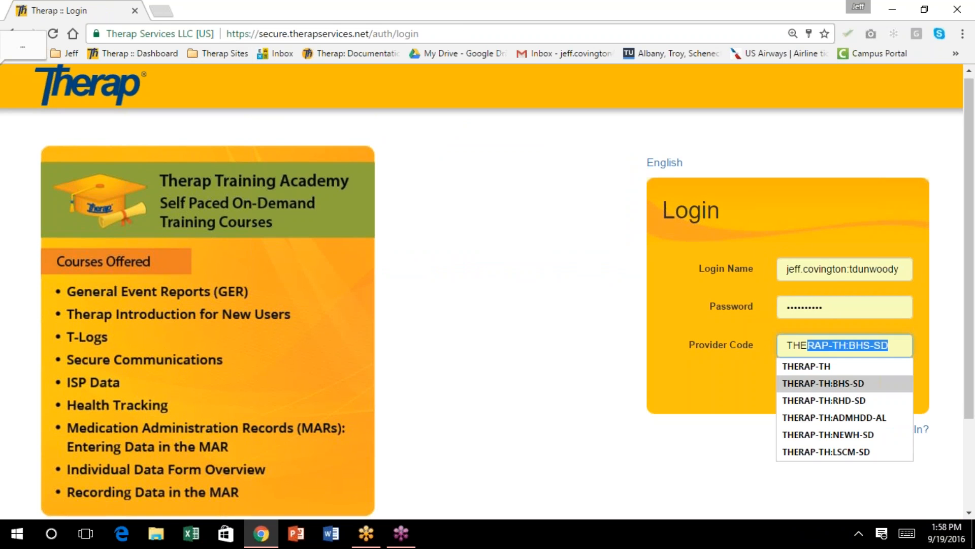
{"action": "left_click", "coordinate": [847, 383]}
Enter the account password, log in, and scroll the Admin tab to the Care section
{"action": "left_click_drag", "start_coordinate": [828, 307], "coordinate": [720, 295]}
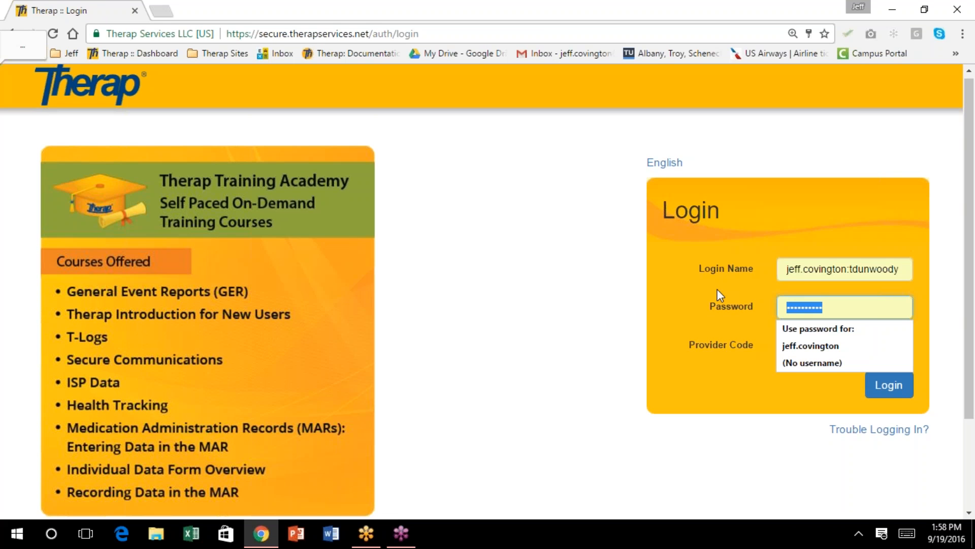
{"action": "type", "text": "••••••••••"}
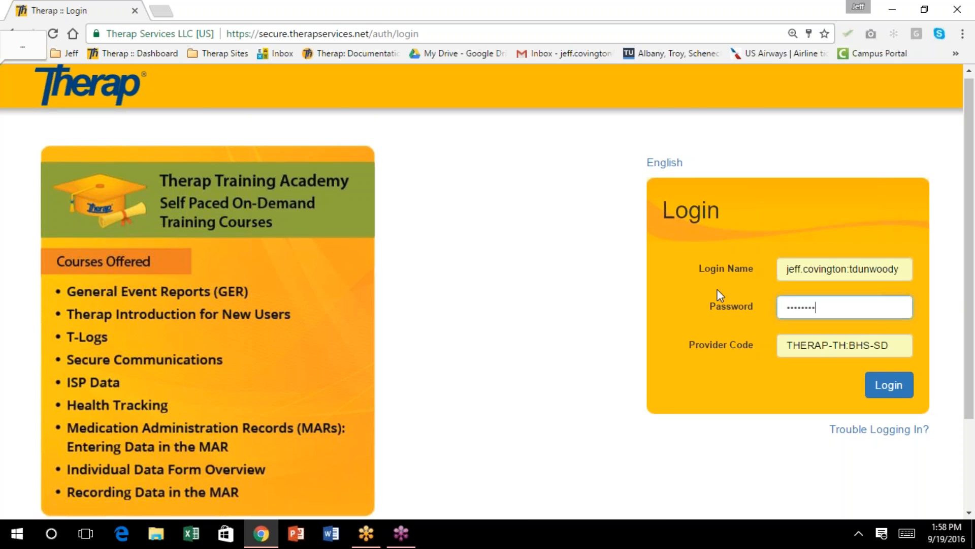
{"action": "key", "text": "Return"}
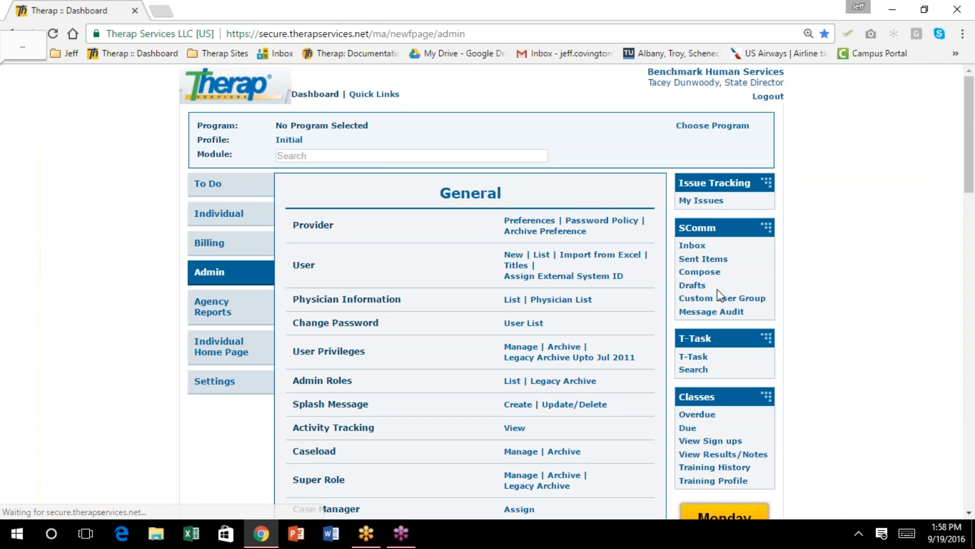
{"action": "scroll", "coordinate": [449, 325], "scroll_direction": "down", "scroll_amount": 3}
{"action": "scroll", "coordinate": [446, 323], "scroll_direction": "down", "scroll_amount": 3}
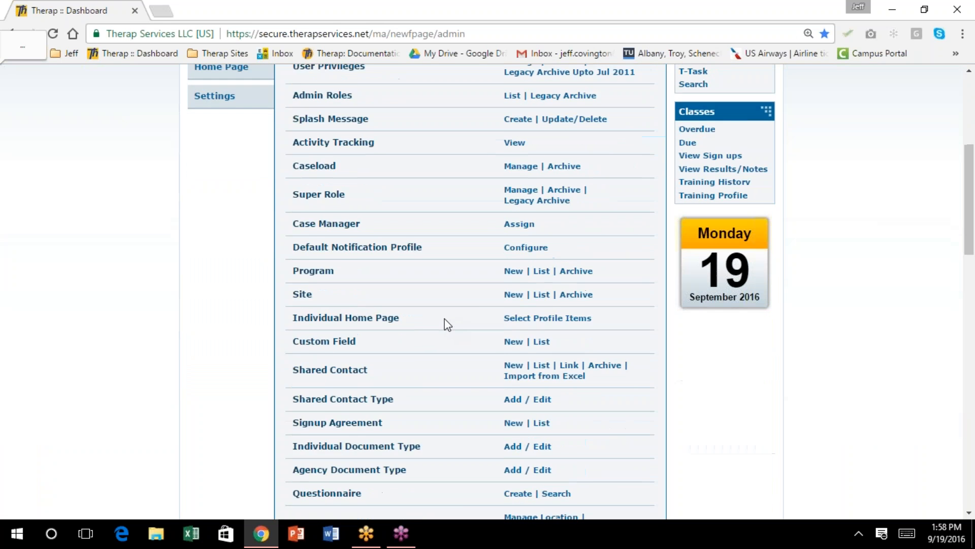
{"action": "scroll", "coordinate": [444, 321], "scroll_direction": "down", "scroll_amount": 4}
{"action": "scroll", "coordinate": [445, 323], "scroll_direction": "down", "scroll_amount": 3}
In the Outcome Measure Types list, assign the CQL type and submit
{"action": "left_click", "coordinate": [512, 373]}
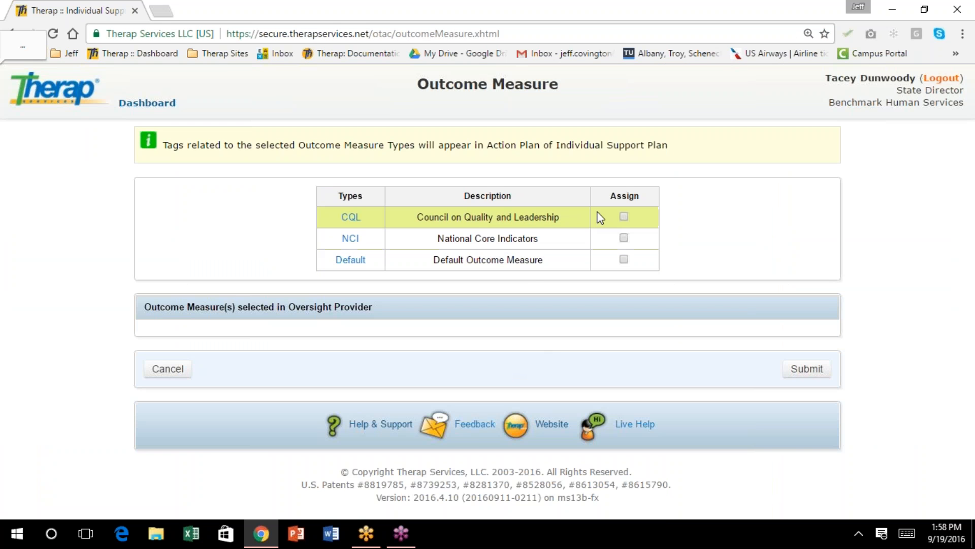
{"action": "left_click", "coordinate": [624, 216]}
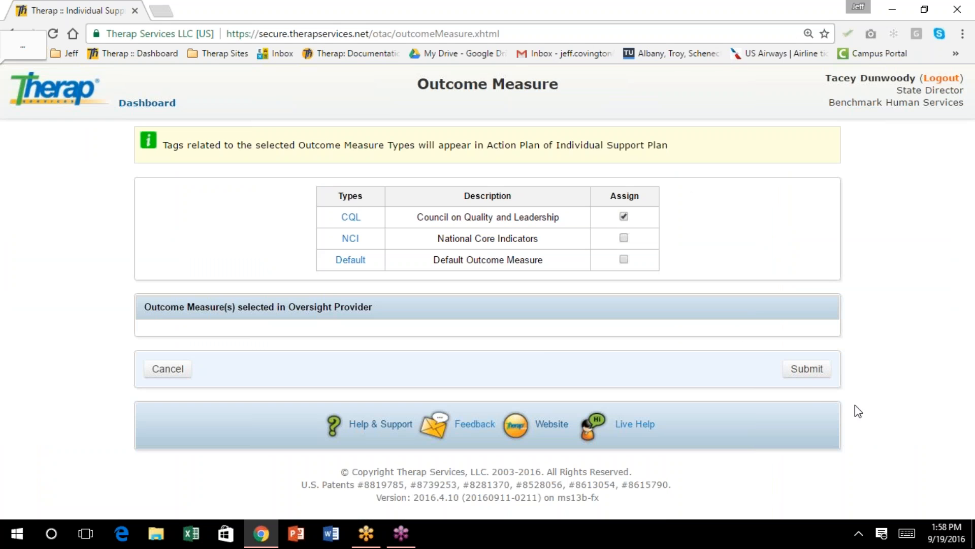
{"action": "left_click", "coordinate": [807, 374]}
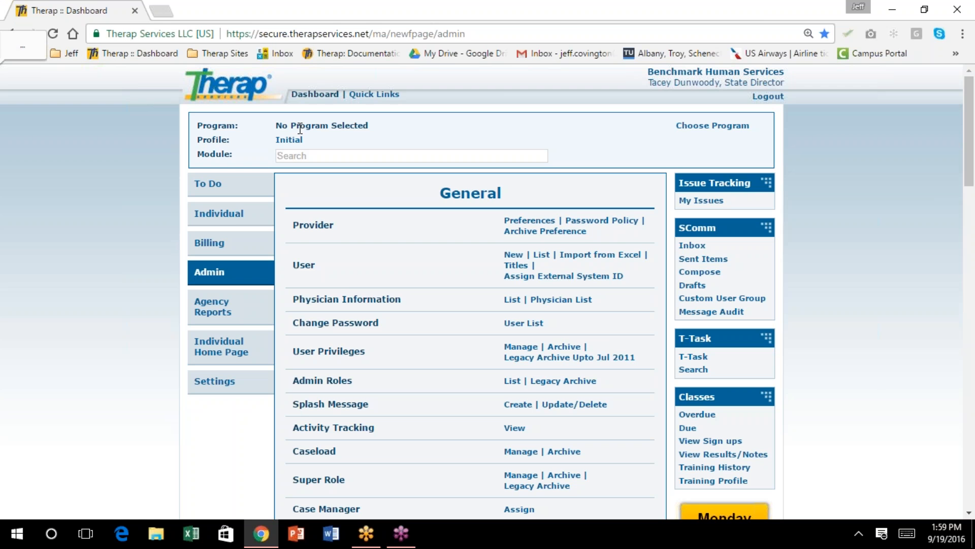
Log out and sign back in under provider code LINKCM1-SD, then open My Settings
{"action": "left_click", "coordinate": [235, 215]}
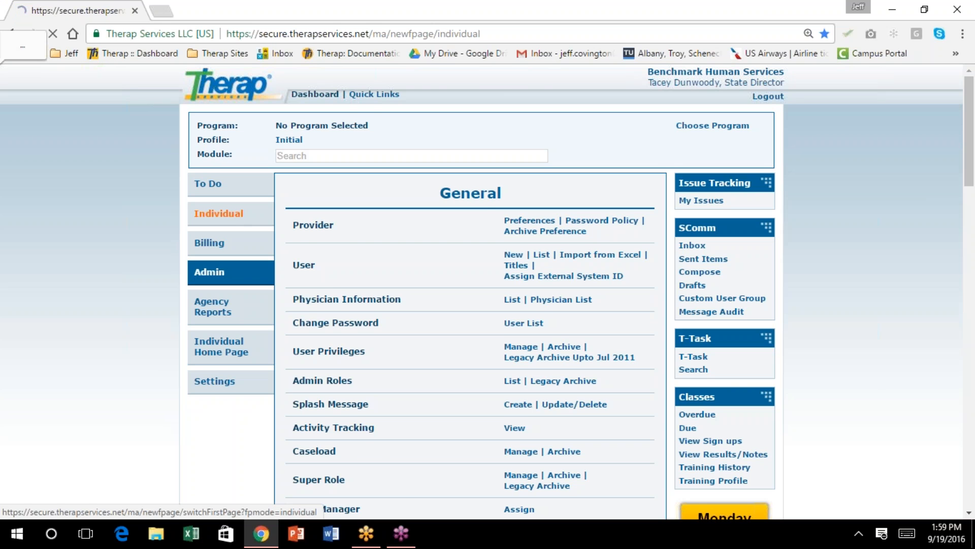
{"action": "left_click", "coordinate": [772, 100]}
{"action": "left_click", "coordinate": [568, 232]}
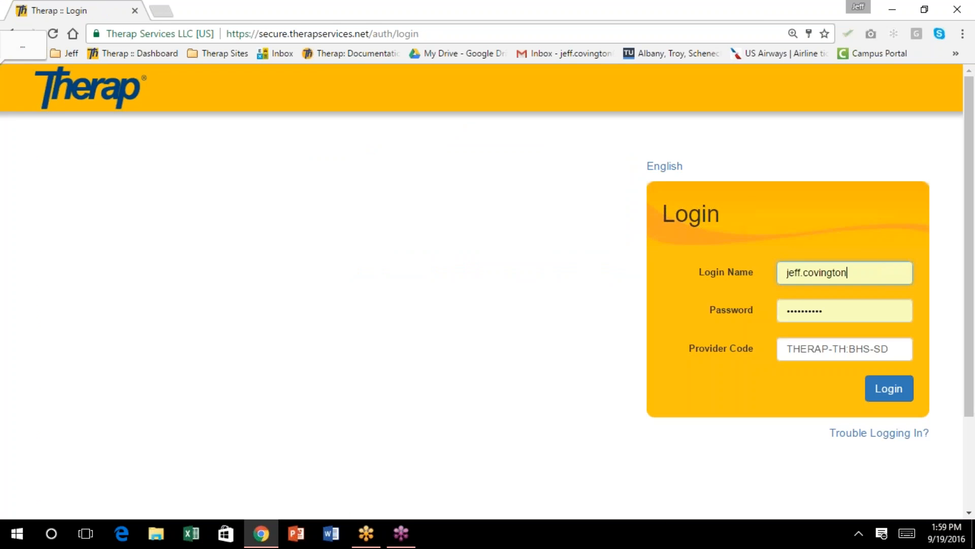
{"action": "left_click_drag", "start_coordinate": [909, 349], "coordinate": [723, 329]}
{"action": "type", "text": "li"}
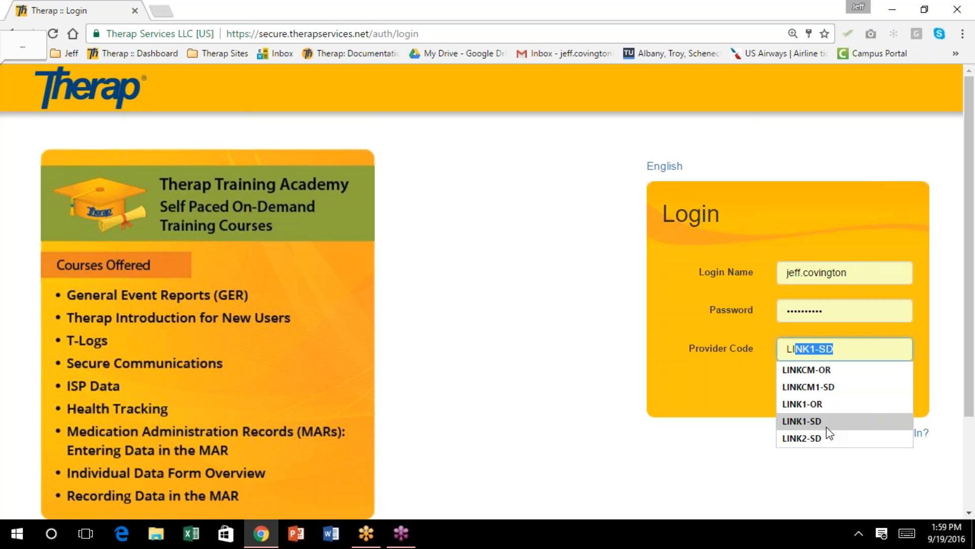
{"action": "left_click", "coordinate": [824, 389]}
{"action": "key", "text": "shift+Tab"}
{"action": "type", "text": "*********"}
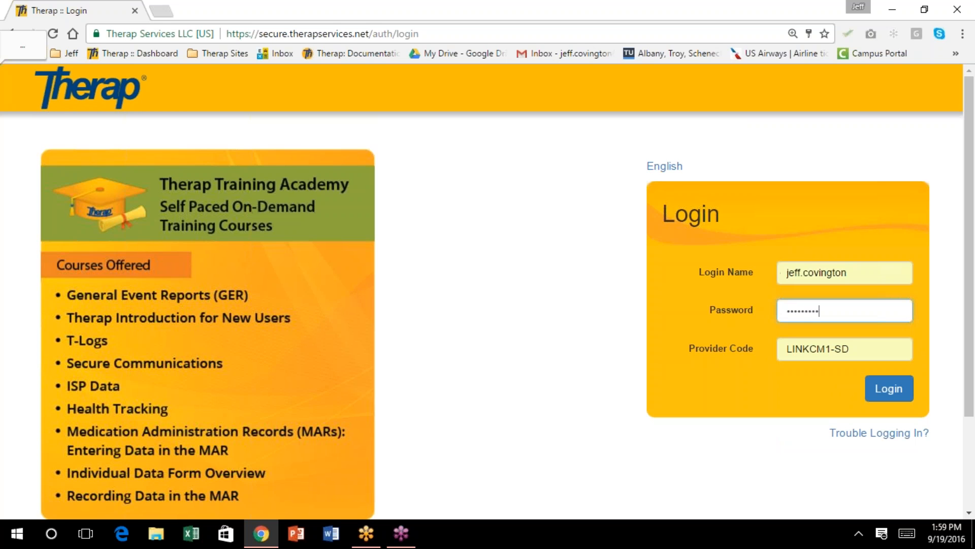
{"action": "left_click", "coordinate": [879, 392]}
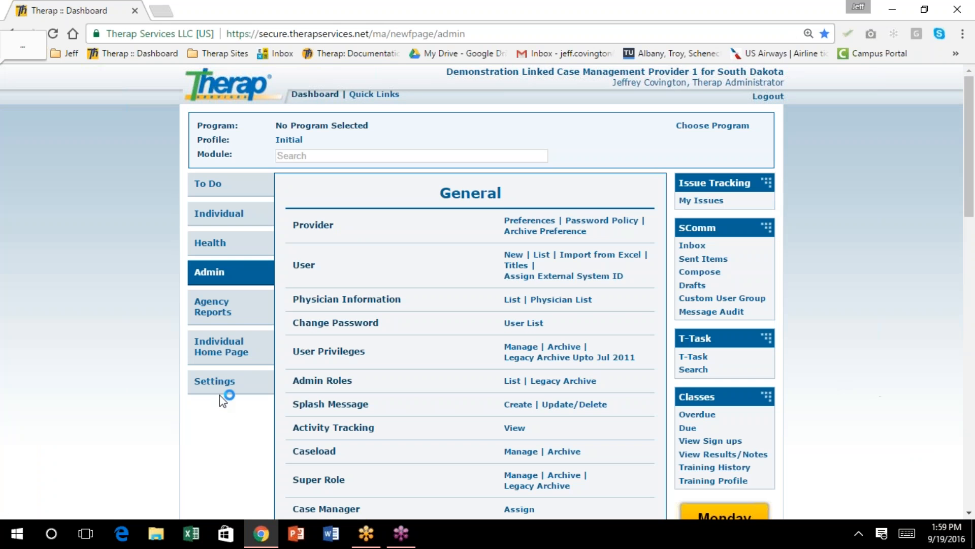
{"action": "left_click", "coordinate": [219, 392]}
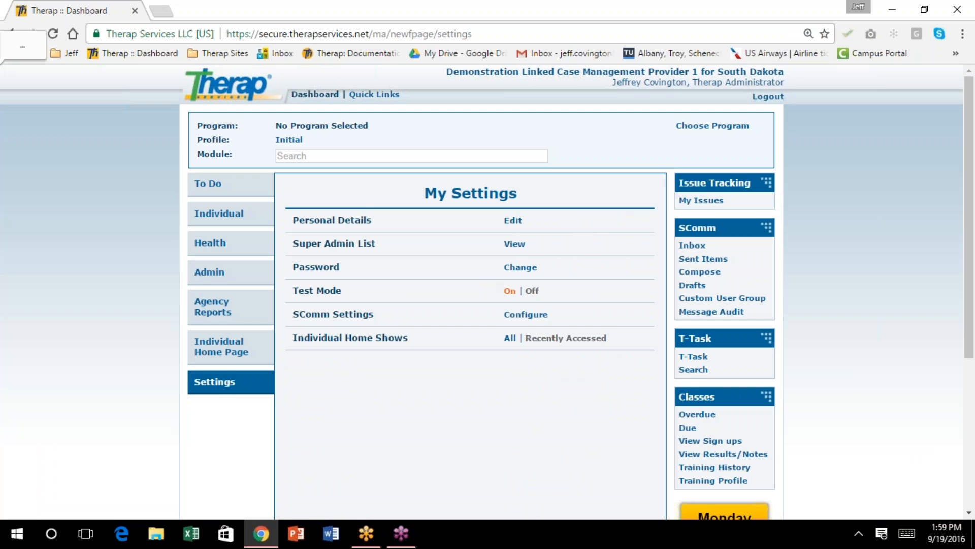
Turn Test Mode on and open the Individual module list to its Individual Support Plan options
{"action": "left_click", "coordinate": [509, 290]}
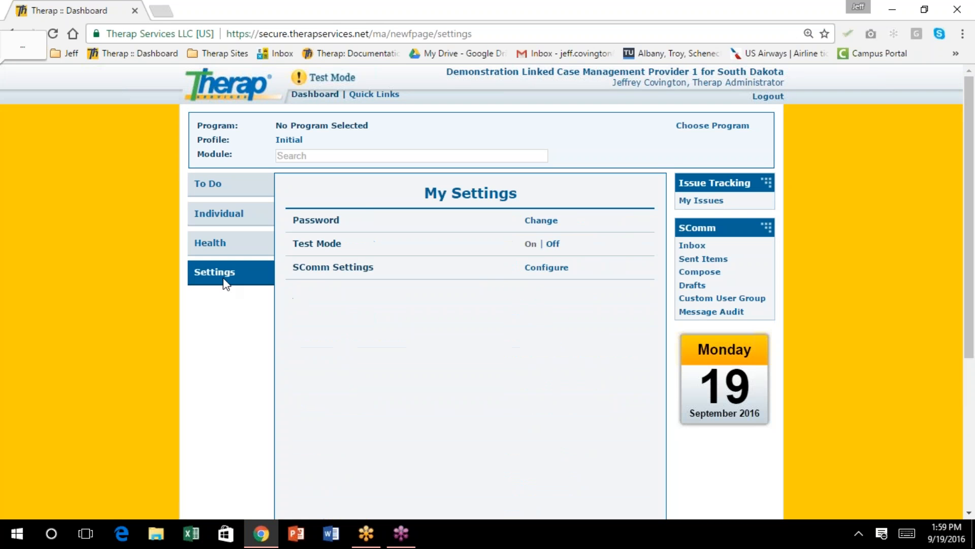
{"action": "left_click", "coordinate": [231, 215]}
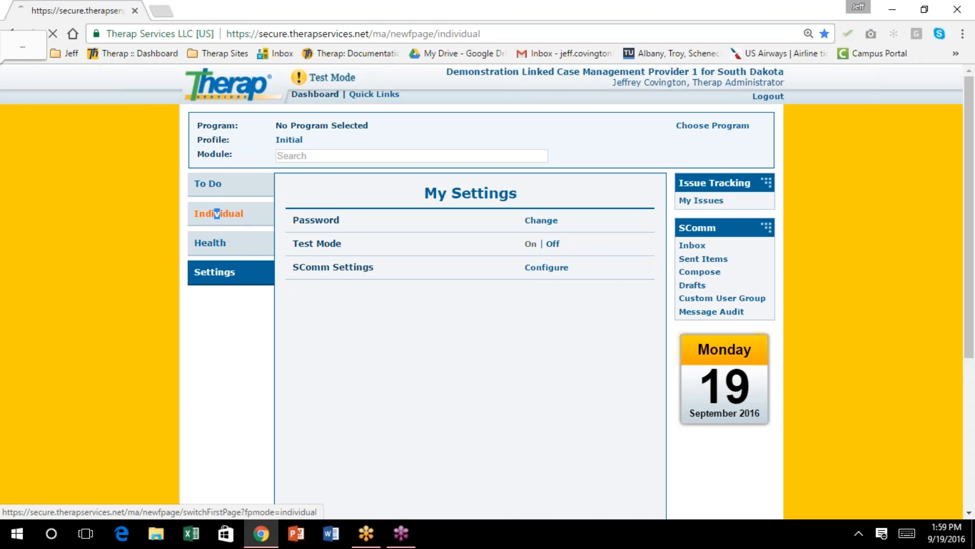
{"action": "scroll", "coordinate": [437, 294], "scroll_direction": "down", "scroll_amount": 4}
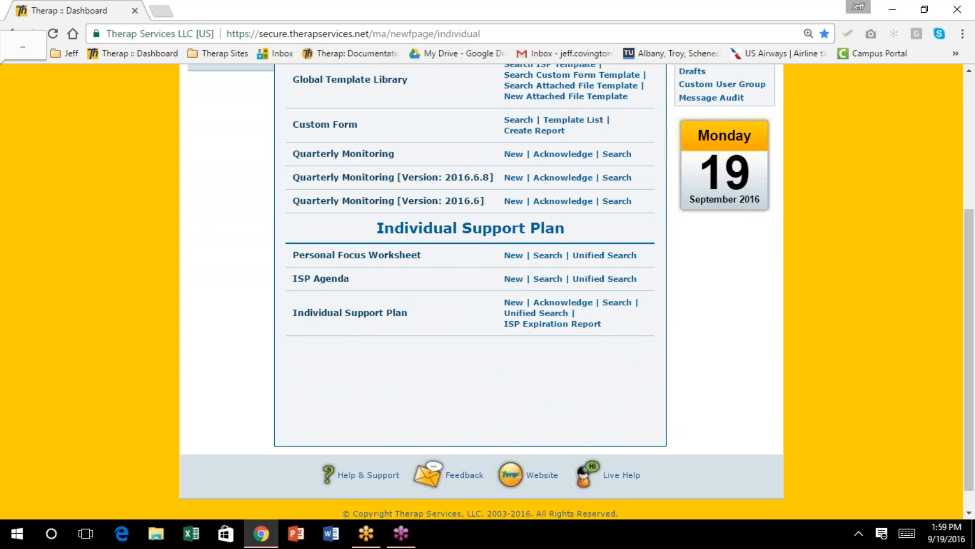
Search for the demo individual's Approved Individual Support Plans
{"action": "left_click", "coordinate": [621, 303]}
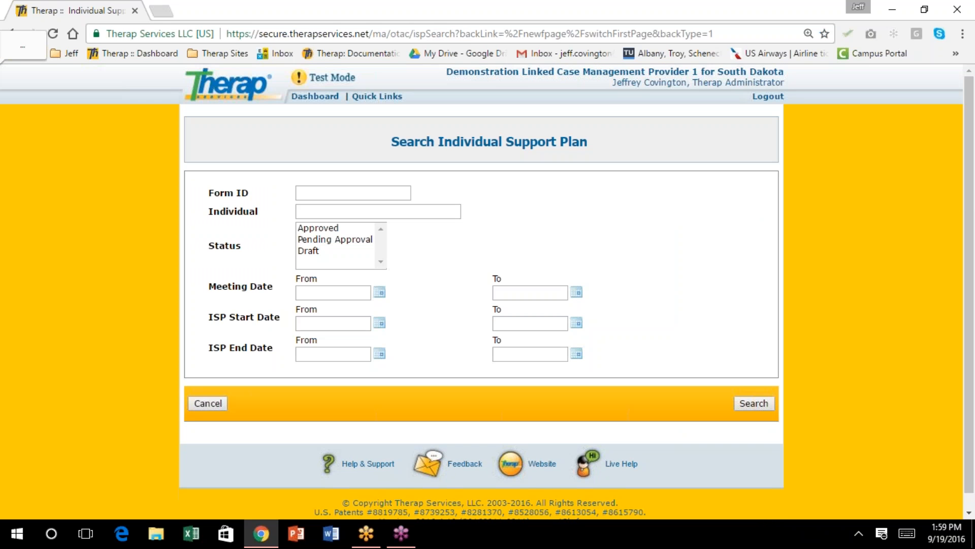
{"action": "left_click", "coordinate": [322, 217]}
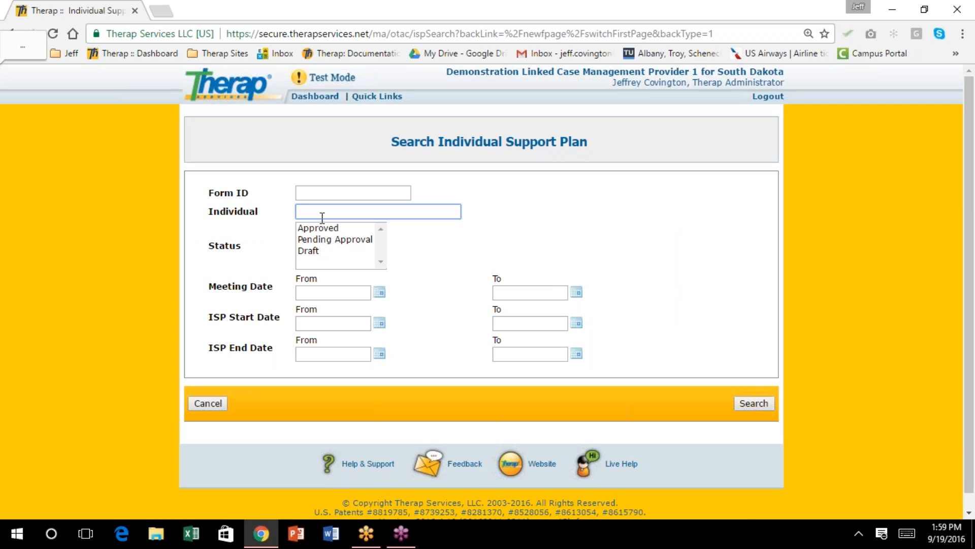
{"action": "type", "text": "hal"}
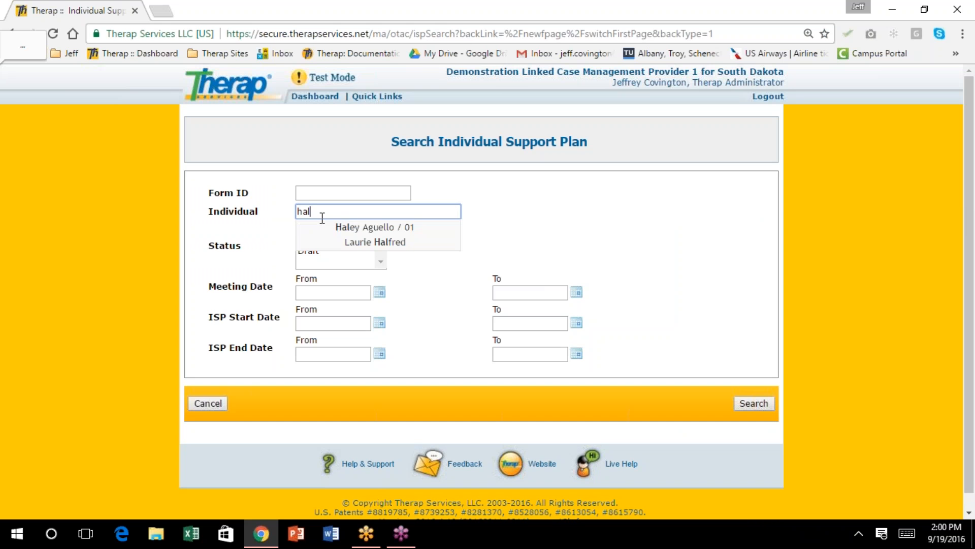
{"action": "left_click", "coordinate": [337, 227]}
{"action": "left_click", "coordinate": [338, 228]}
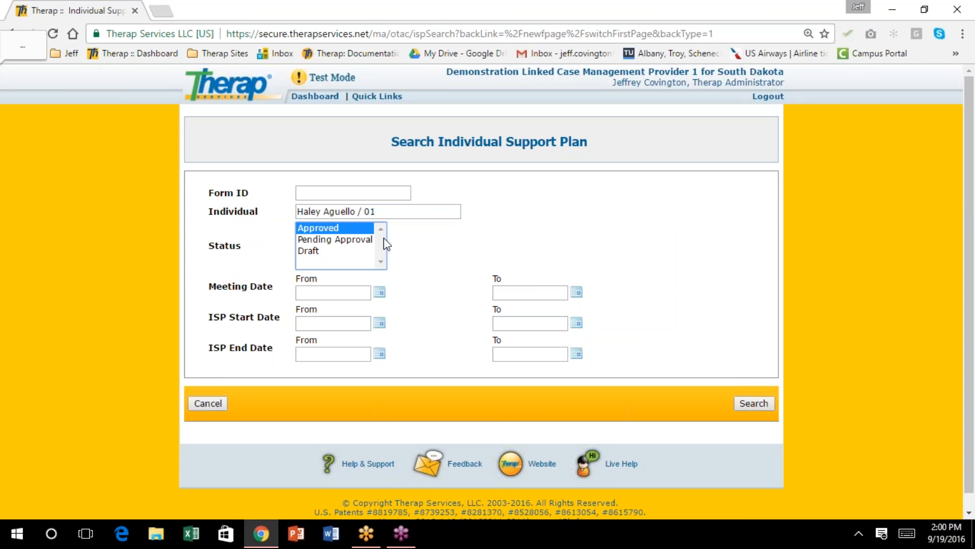
{"action": "left_click", "coordinate": [744, 402]}
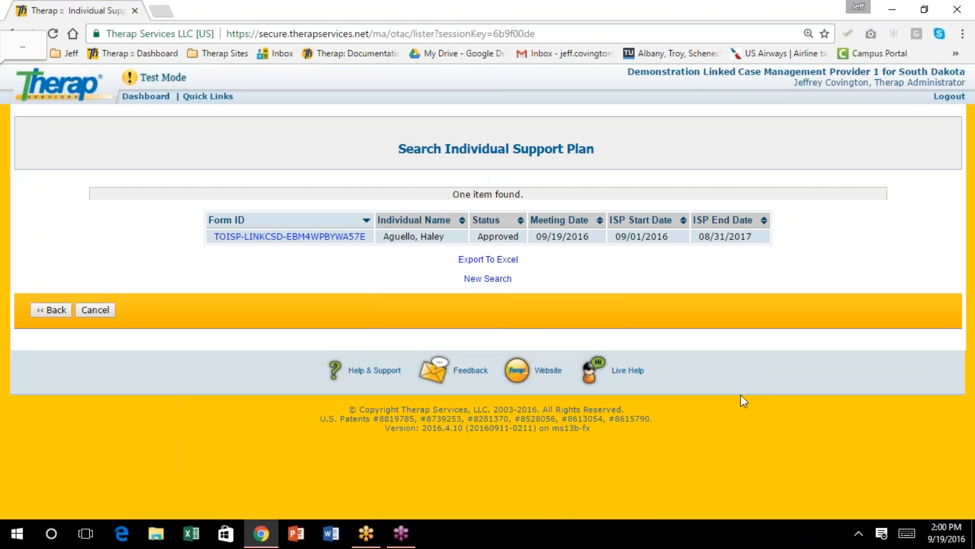
Open the found support plan and start an ISP Change Form for it
{"action": "left_click", "coordinate": [323, 237]}
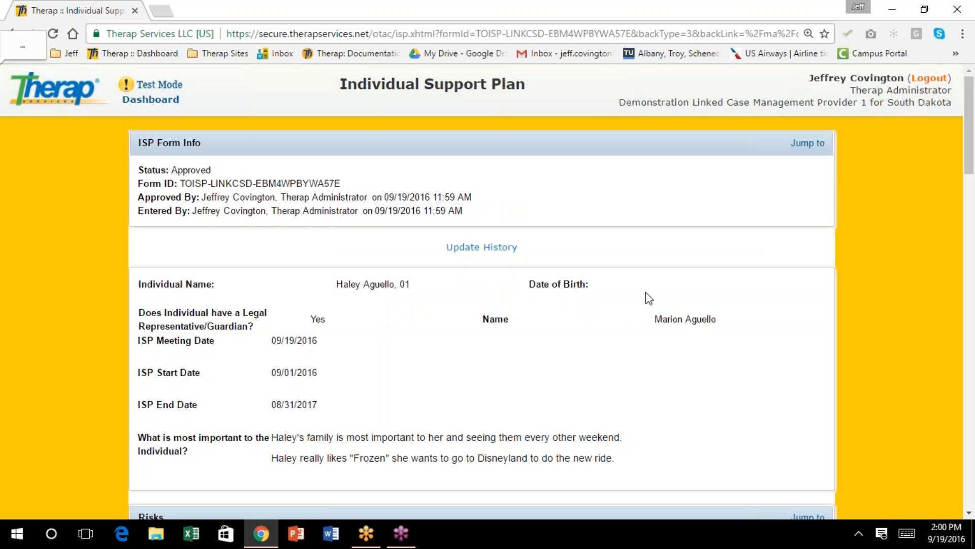
{"action": "scroll", "coordinate": [581, 282], "scroll_direction": "down", "scroll_amount": 7}
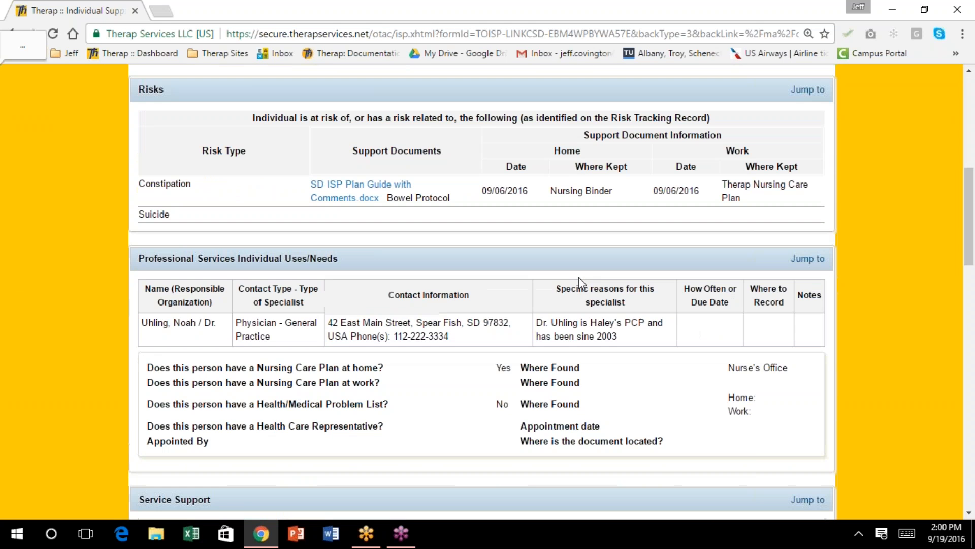
{"action": "left_click_drag", "start_coordinate": [970, 243], "coordinate": [973, 484]}
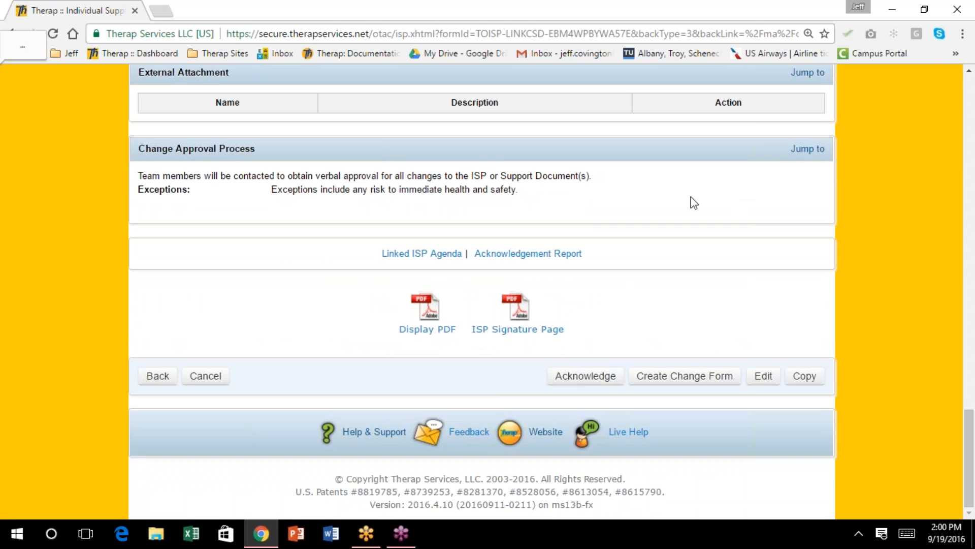
{"action": "left_click", "coordinate": [693, 376]}
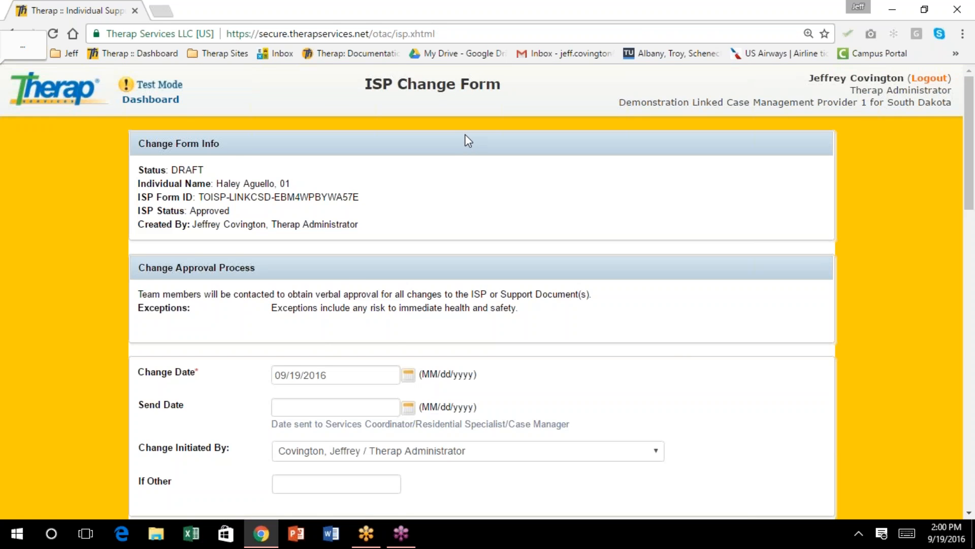
Set the change form's Send Date to 09/19/2016 using the calendar
{"action": "scroll", "coordinate": [465, 139], "scroll_direction": "down", "scroll_amount": 1}
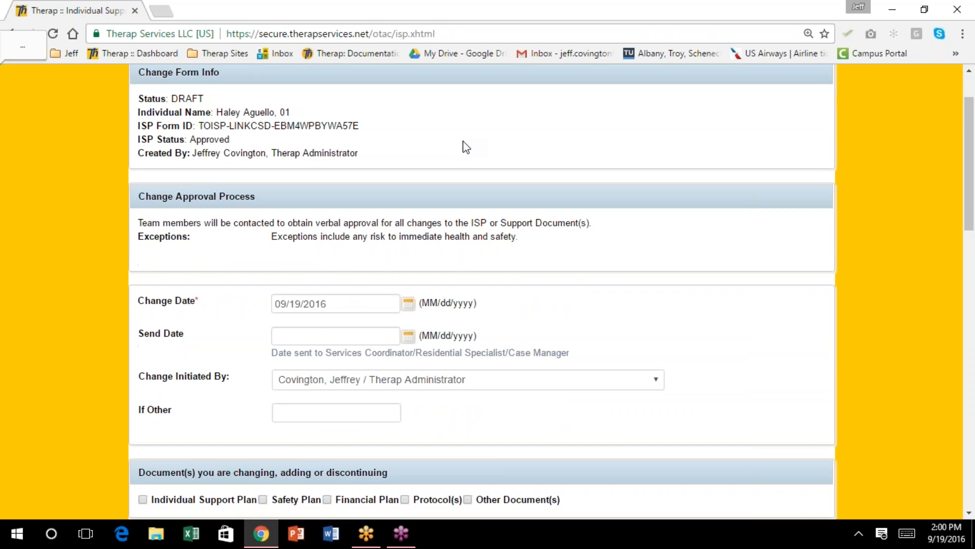
{"action": "scroll", "coordinate": [466, 147], "scroll_direction": "up", "scroll_amount": 1}
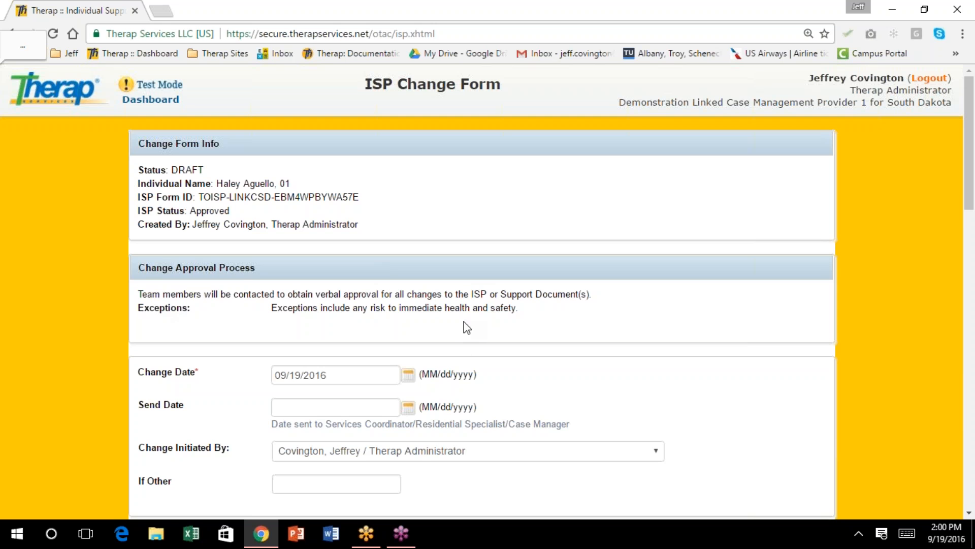
{"action": "scroll", "coordinate": [464, 291], "scroll_direction": "down", "scroll_amount": 2}
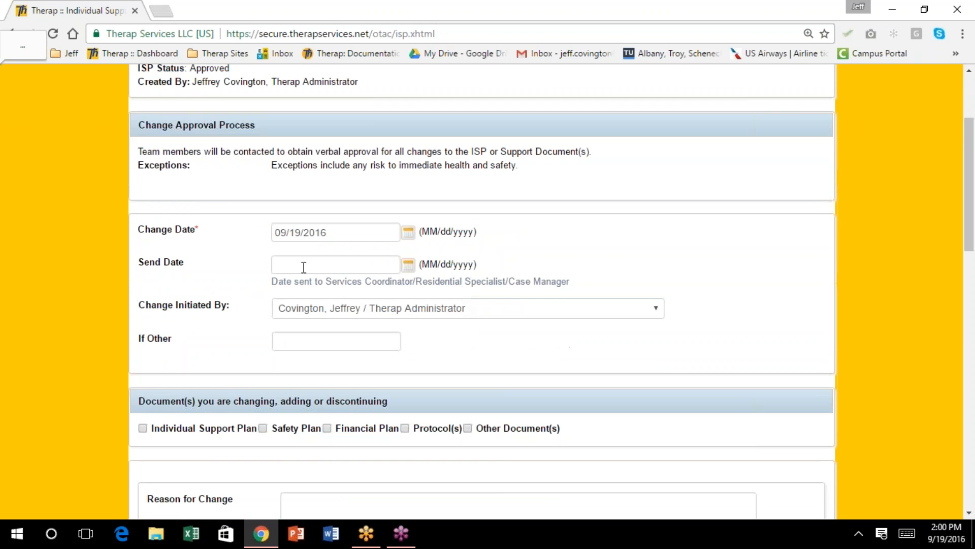
{"action": "left_click", "coordinate": [303, 268]}
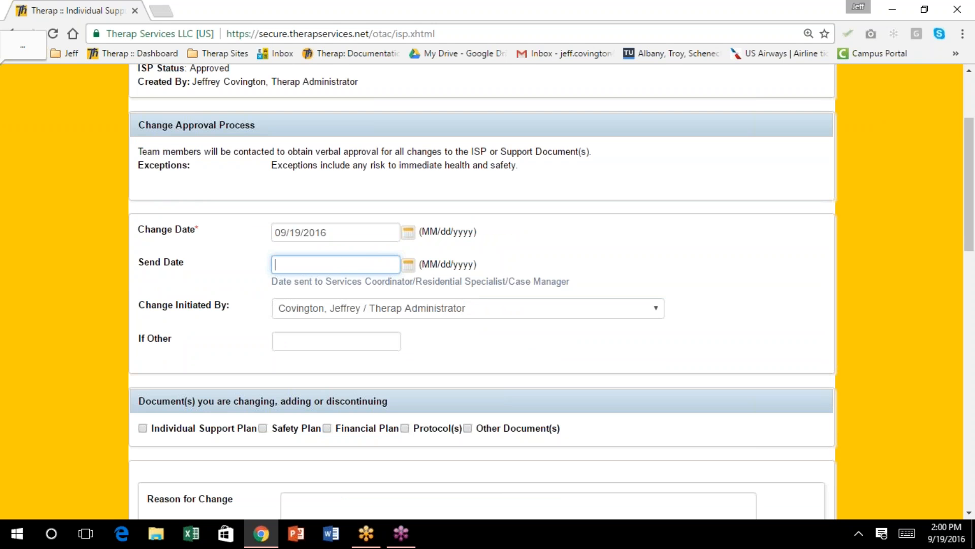
{"action": "left_click", "coordinate": [408, 264]}
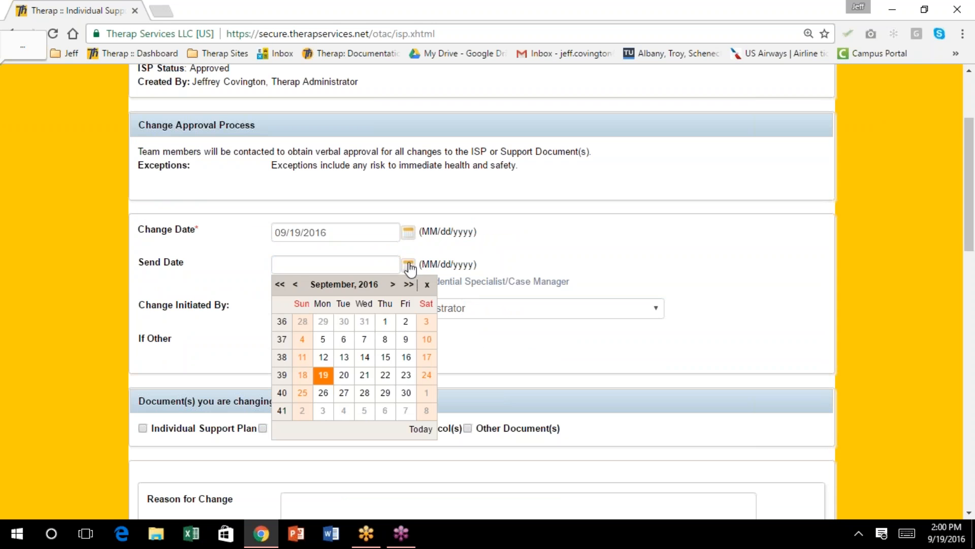
{"action": "left_click", "coordinate": [323, 375]}
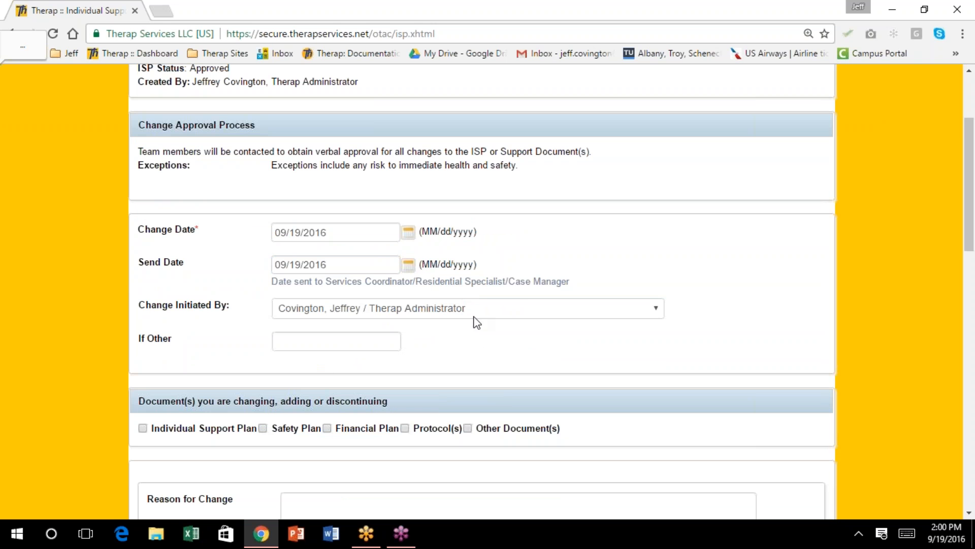
{"action": "scroll", "coordinate": [503, 300], "scroll_direction": "down", "scroll_amount": 1}
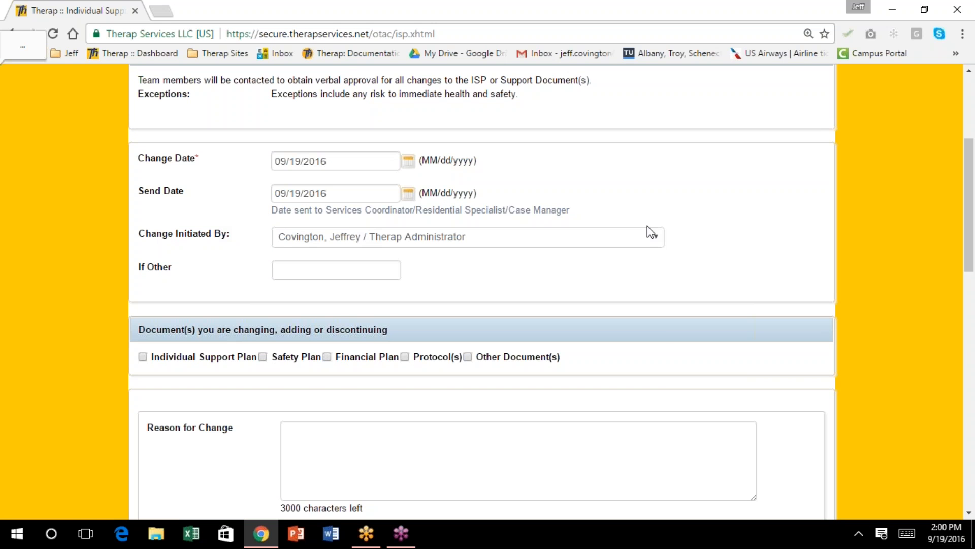
Leave Change Initiated By unchanged and enter another initiator's name, titled Program Manager, in If Other
{"action": "left_click", "coordinate": [657, 235]}
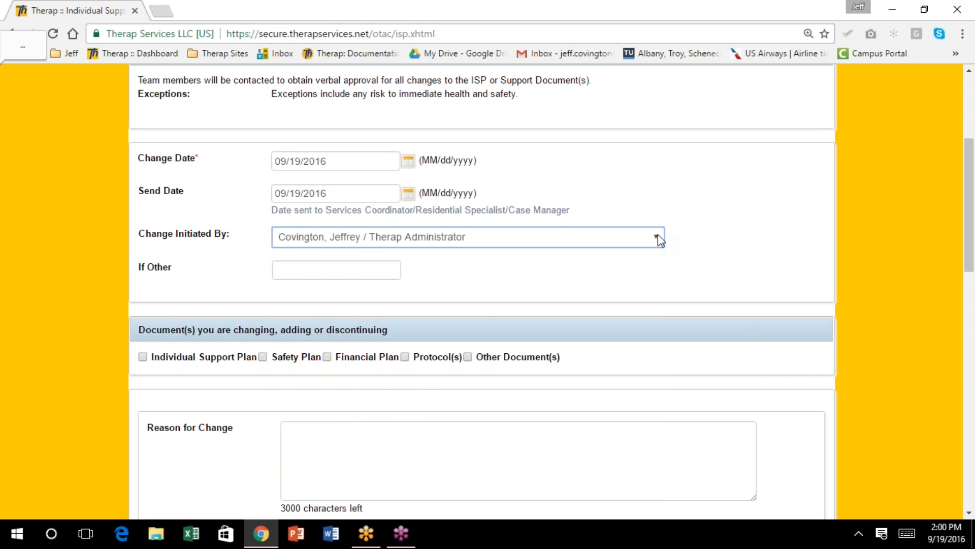
{"action": "left_click", "coordinate": [658, 237]}
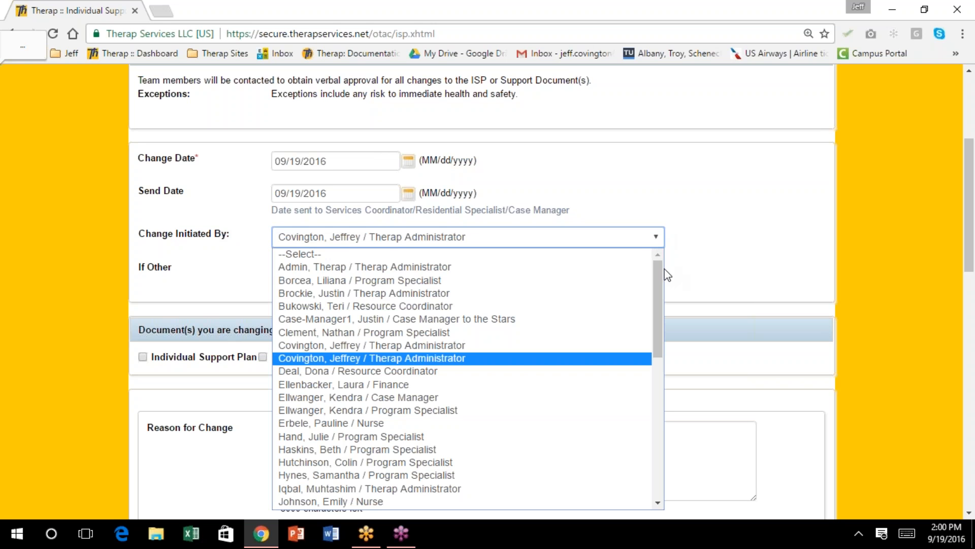
{"action": "mouse_move", "coordinate": [660, 269]}
{"action": "left_mouse_down"}
{"action": "mouse_move", "coordinate": [643, 419]}
{"action": "mouse_move", "coordinate": [652, 264]}
{"action": "left_mouse_up"}
{"action": "left_click", "coordinate": [685, 252]}
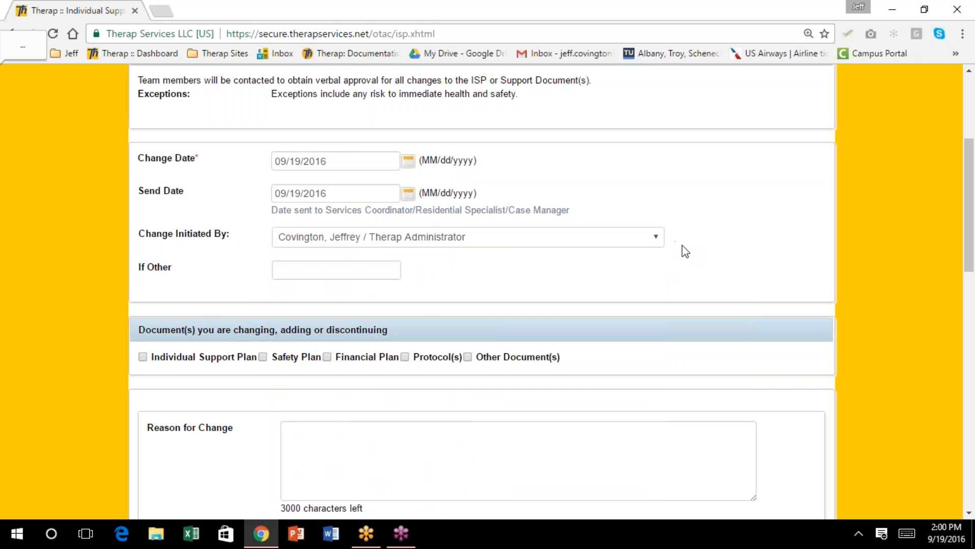
{"action": "left_click", "coordinate": [320, 266]}
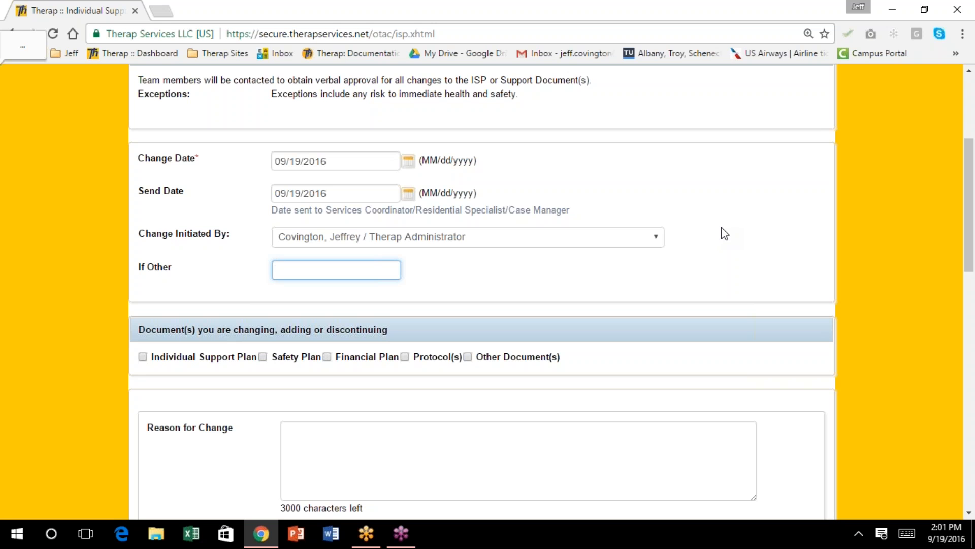
{"action": "scroll", "coordinate": [721, 227], "scroll_direction": "up", "scroll_amount": 1}
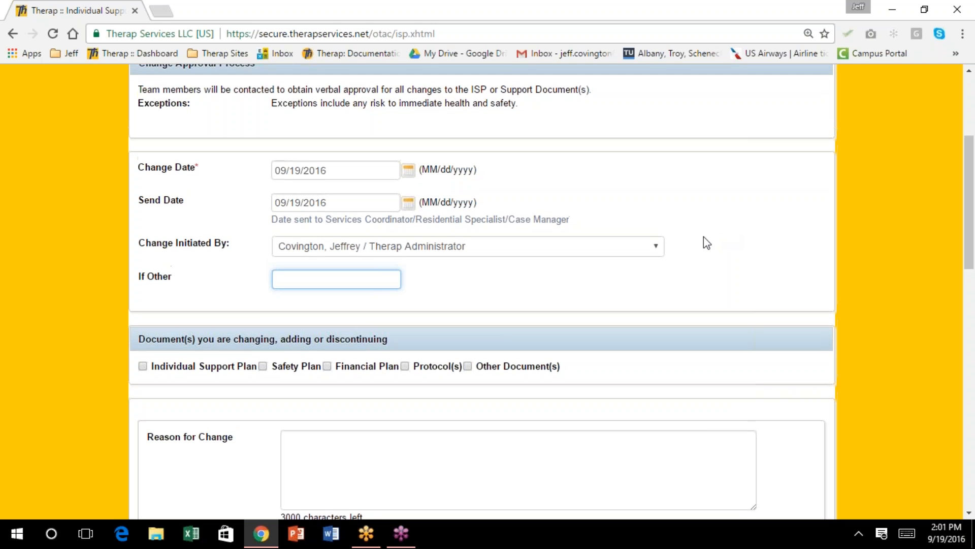
{"action": "scroll", "coordinate": [701, 236], "scroll_direction": "down", "scroll_amount": 2}
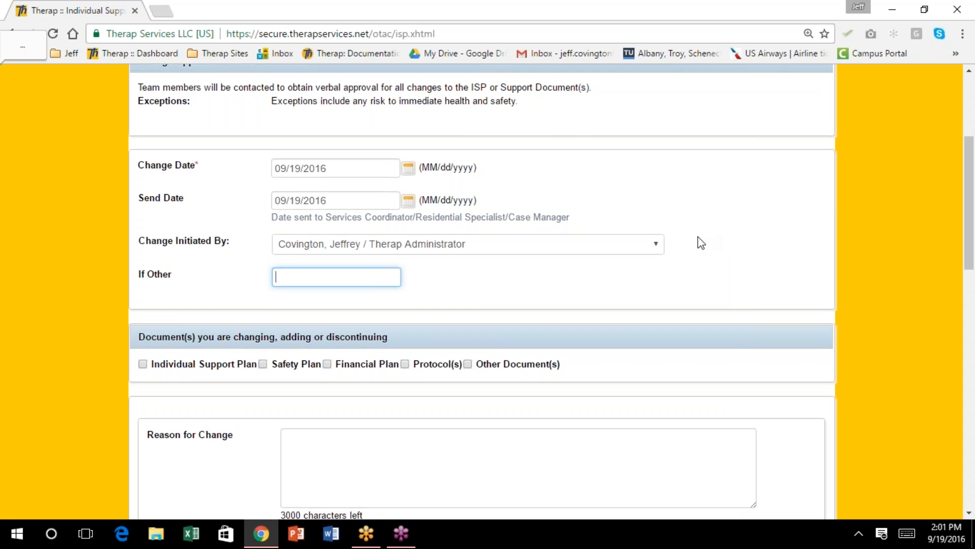
{"action": "type", "text": "KD"}
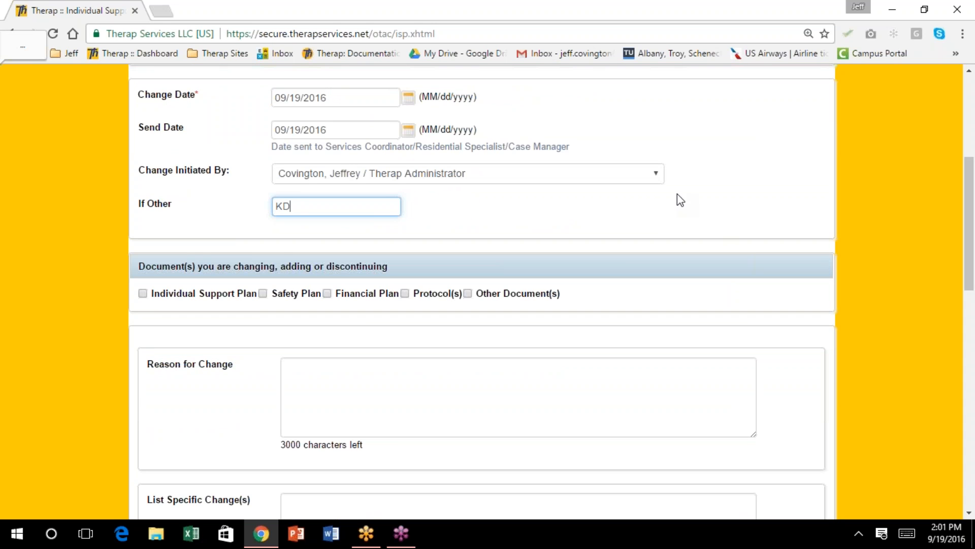
{"action": "key", "text": "BackSpace"}
{"action": "key", "text": "BackSpace"}
{"action": "type", "text": "atie Couric, p"}
{"action": "key", "text": "BackSpace"}
{"action": "type", "text": "Program"}
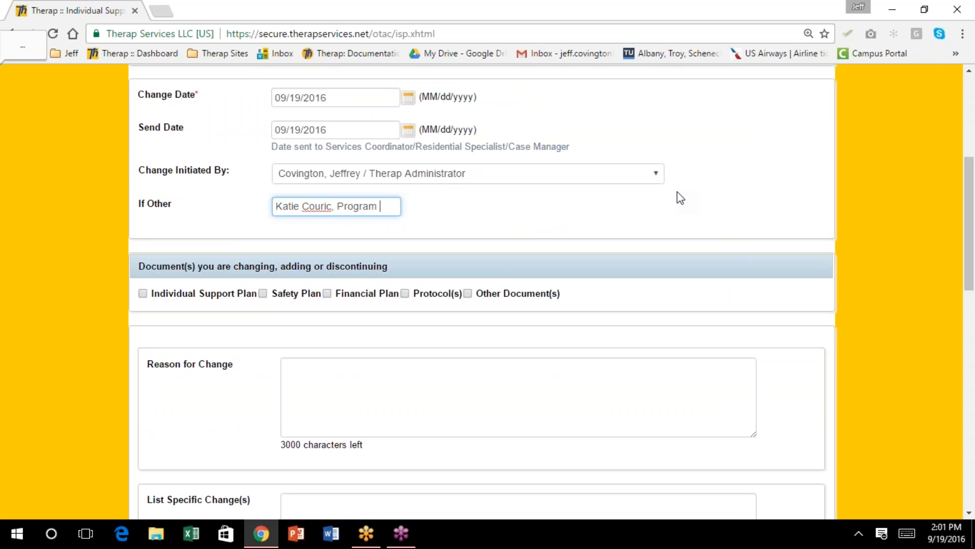
{"action": "type", "text": " m"}
{"action": "key", "text": "BackSpace"}
{"action": "type", "text": "Manager"}
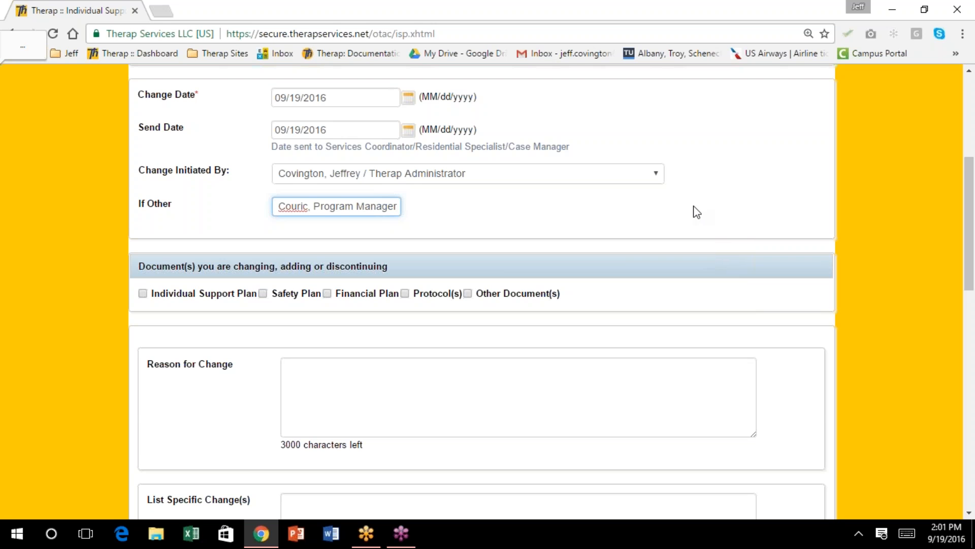
{"action": "scroll", "coordinate": [695, 211], "scroll_direction": "down", "scroll_amount": 1}
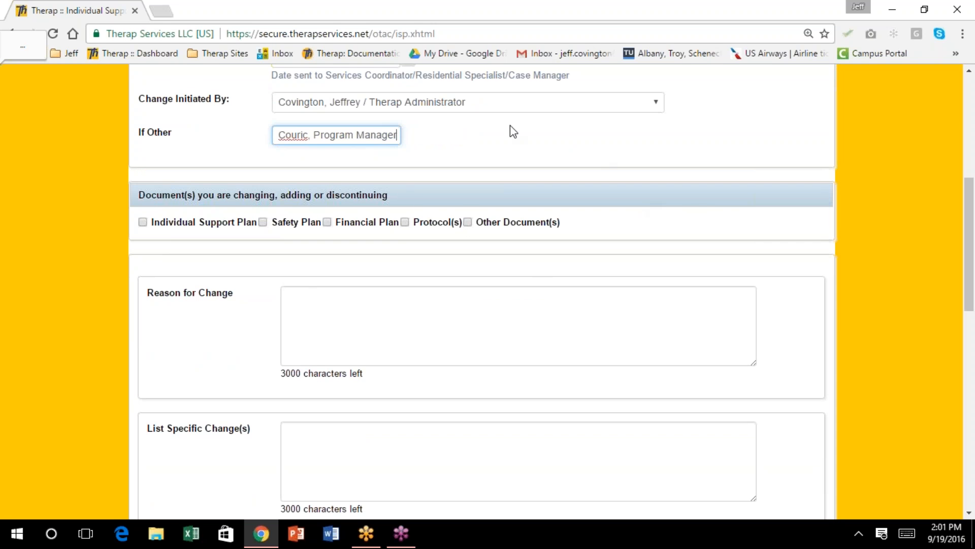
Tick Protocol(s) as changed and give the reason 'Protocol is inefficetive'
{"action": "left_click", "coordinate": [405, 222]}
{"action": "left_click", "coordinate": [405, 222]}
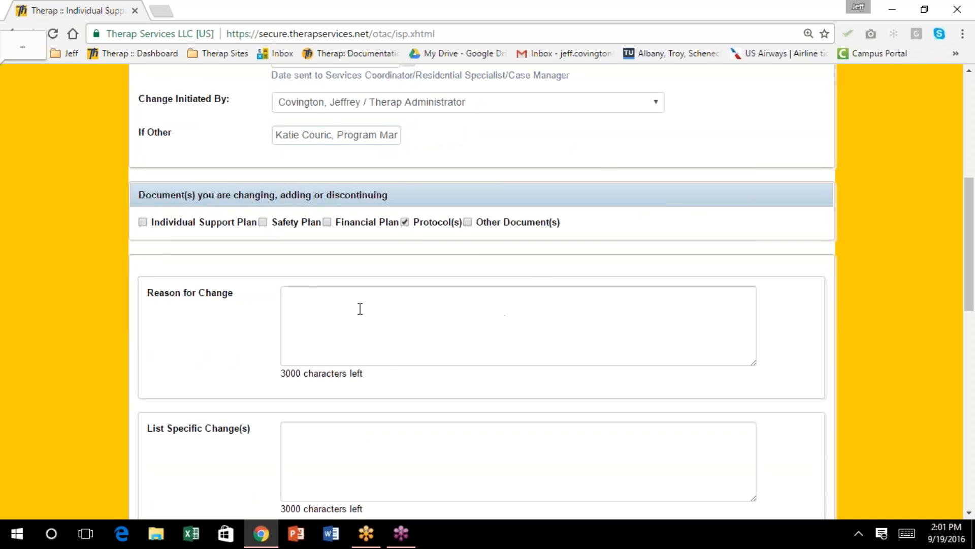
{"action": "left_click", "coordinate": [341, 307]}
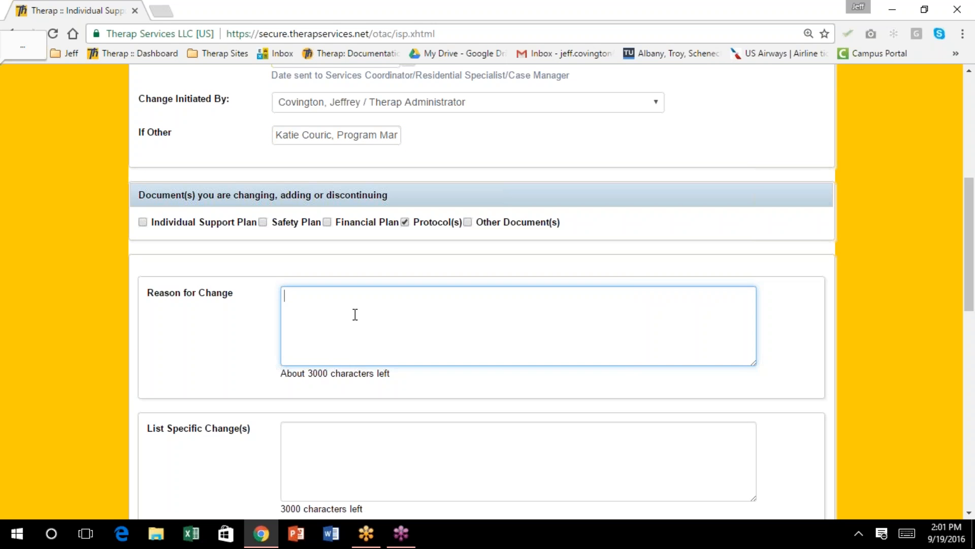
{"action": "type", "text": "Protocol is inefficetive"}
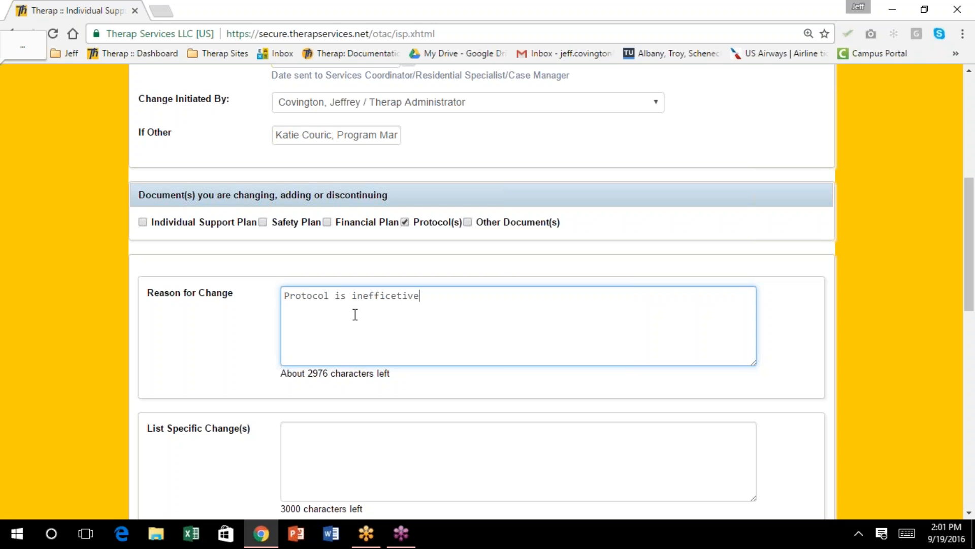
{"action": "key", "text": "Tab"}
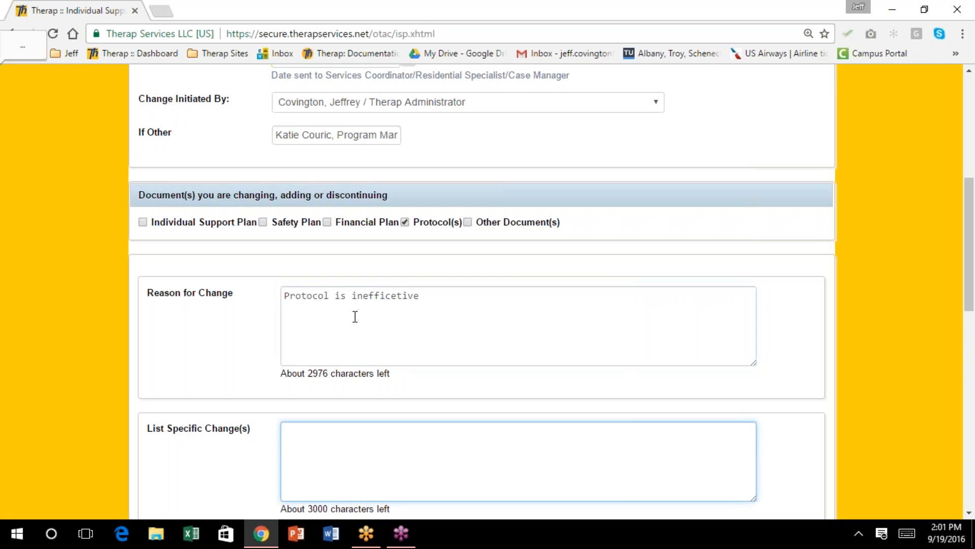
State Milk of Magnesia was ineffective and discontinued, documented in medication administration record and bowel protocol
{"action": "scroll", "coordinate": [355, 317], "scroll_direction": "down", "scroll_amount": 4}
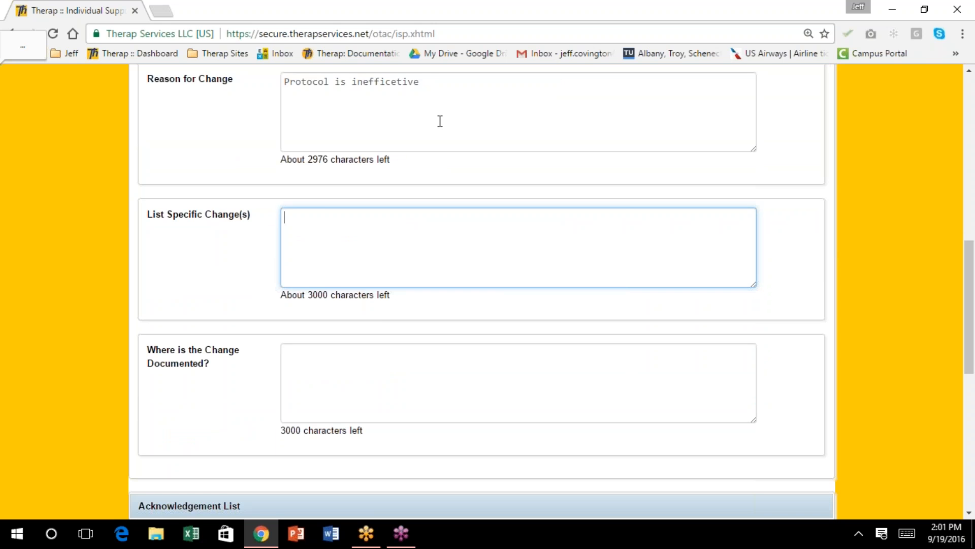
{"action": "type", "text": "Milk of Magnesia w"}
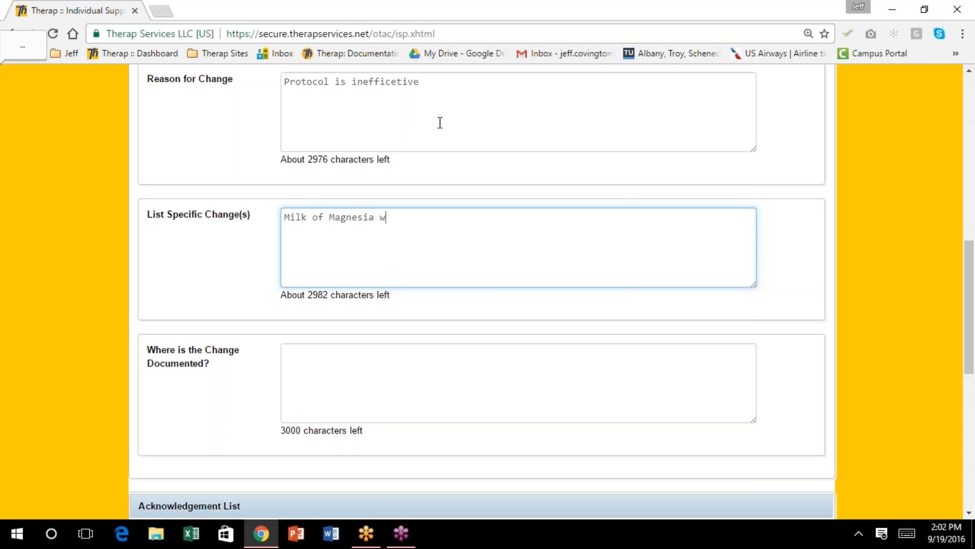
{"action": "type", "text": "as proven to be an inef"}
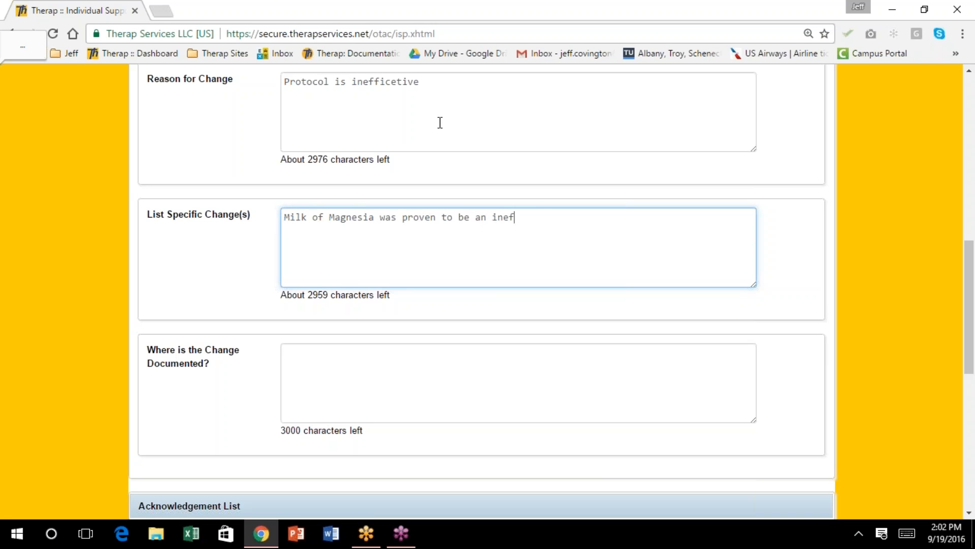
{"action": "type", "text": "fictive"}
{"action": "key", "text": "BackSpace"}
{"action": "key", "text": "BackSpace"}
{"action": "key", "text": "BackSpace"}
{"action": "key", "text": "BackSpace"}
{"action": "key", "text": "BackSpace"}
{"action": "key", "text": "BackSpace"}
{"action": "key", "text": "BackSpace"}
{"action": "key", "text": "BackSpace"}
{"action": "type", "text": "ffective measure on Hal"}
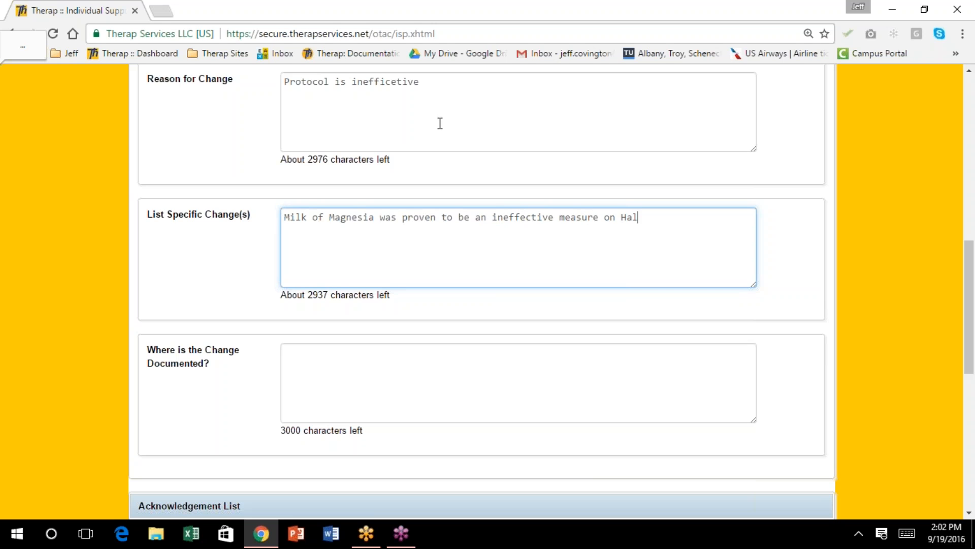
{"action": "type", "text": "ey's bowel protocol, so "}
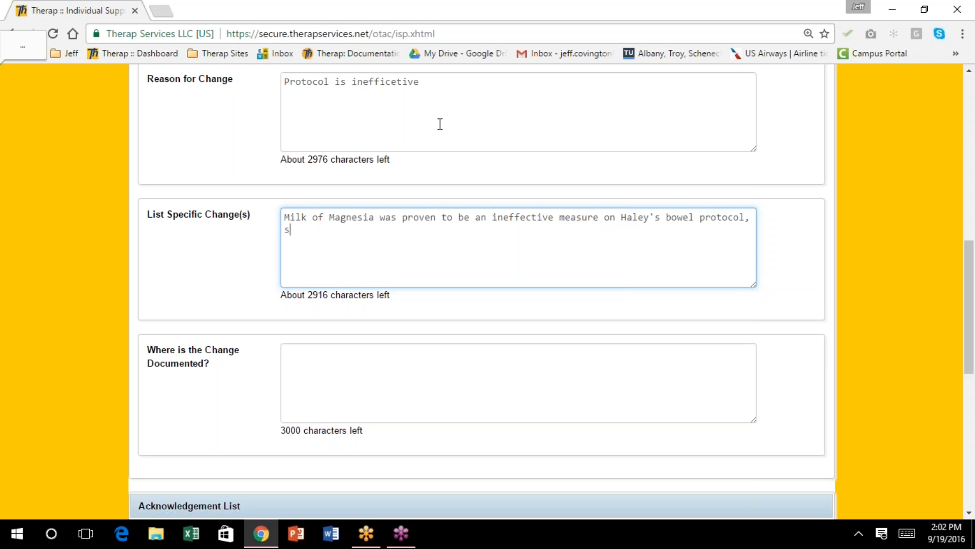
{"action": "type", "text": "it was discontinued."}
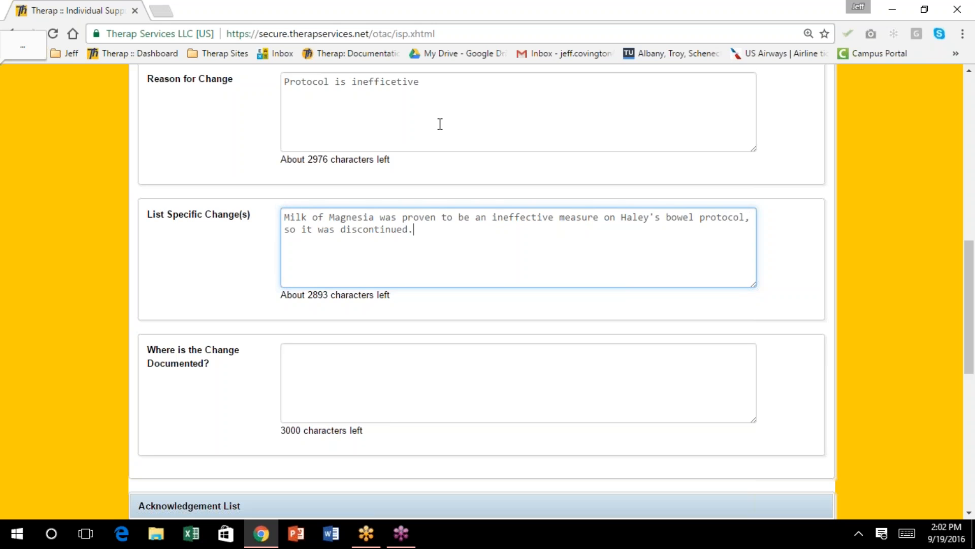
{"action": "key", "text": "Tab"}
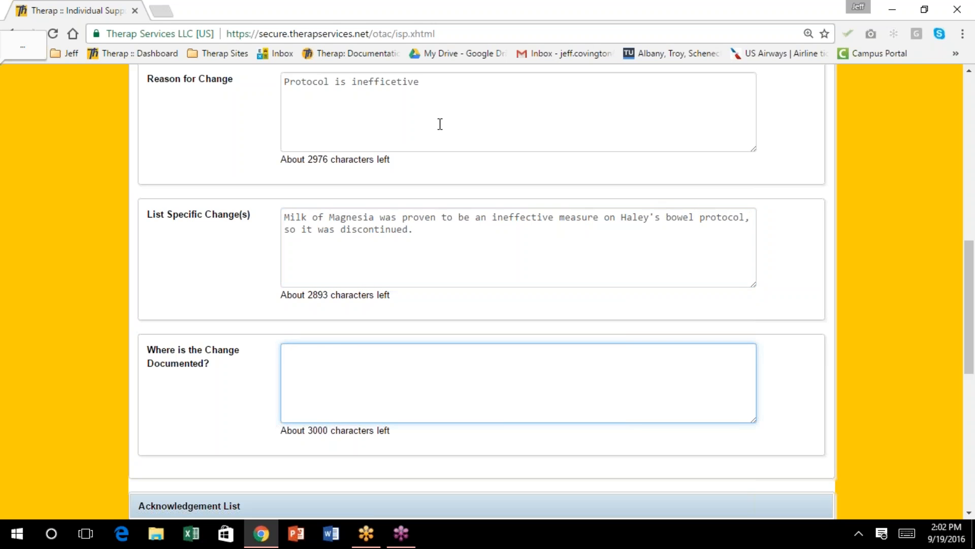
{"action": "type", "text": "Medication adm"}
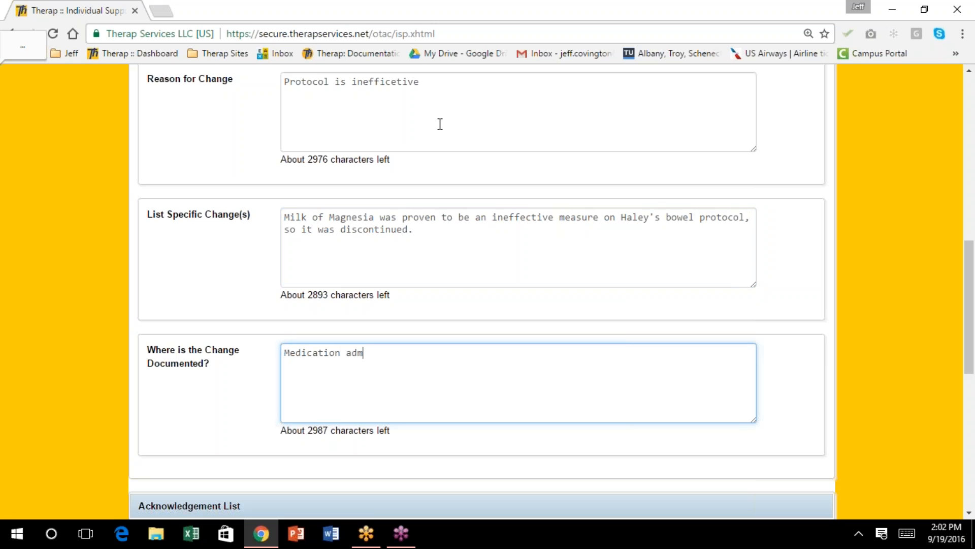
{"action": "type", "text": "inistration record and bowe"}
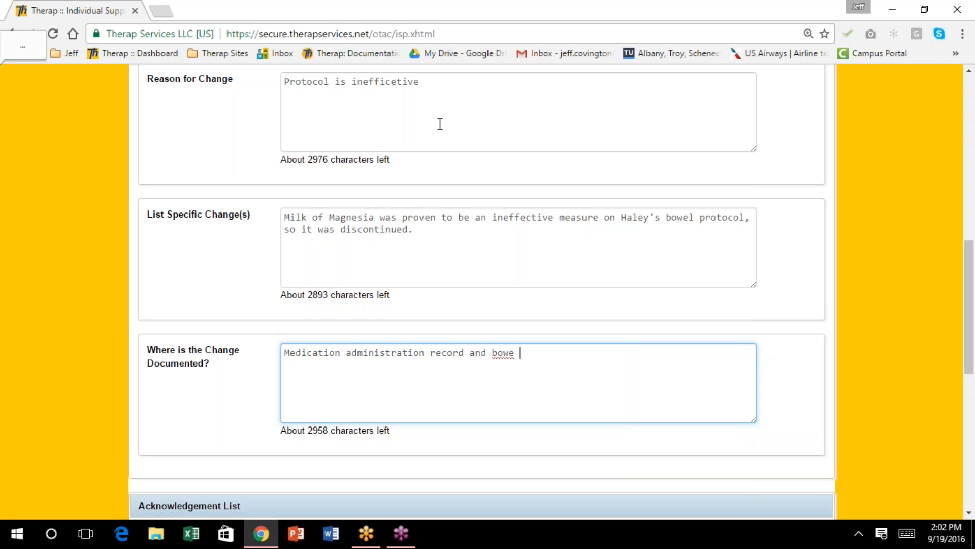
{"action": "key", "text": "BackSpace"}
{"action": "type", "text": "l protocol."}
{"action": "scroll", "coordinate": [381, 152], "scroll_direction": "down", "scroll_amount": 3}
{"action": "scroll", "coordinate": [375, 155], "scroll_direction": "down", "scroll_amount": 2}
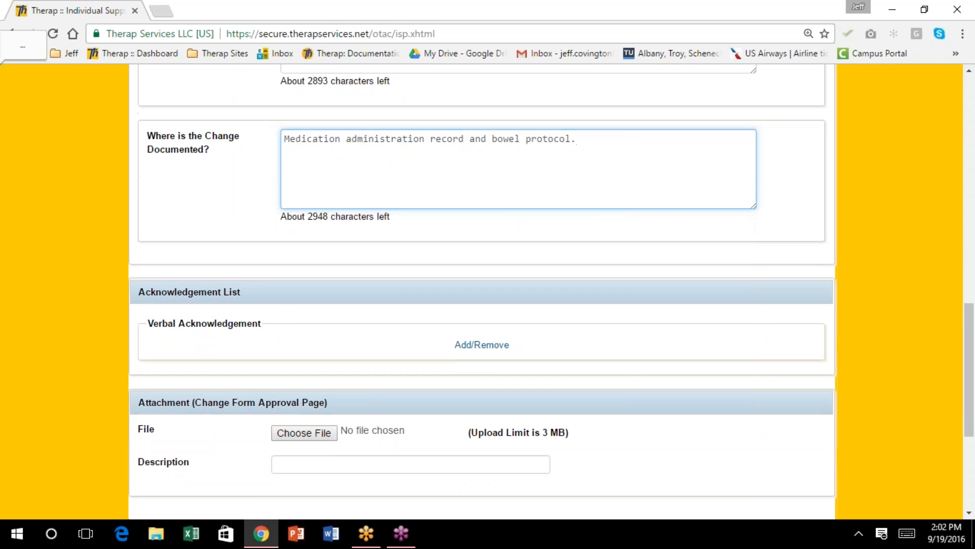
{"action": "scroll", "coordinate": [488, 292], "scroll_direction": "down", "scroll_amount": 2}
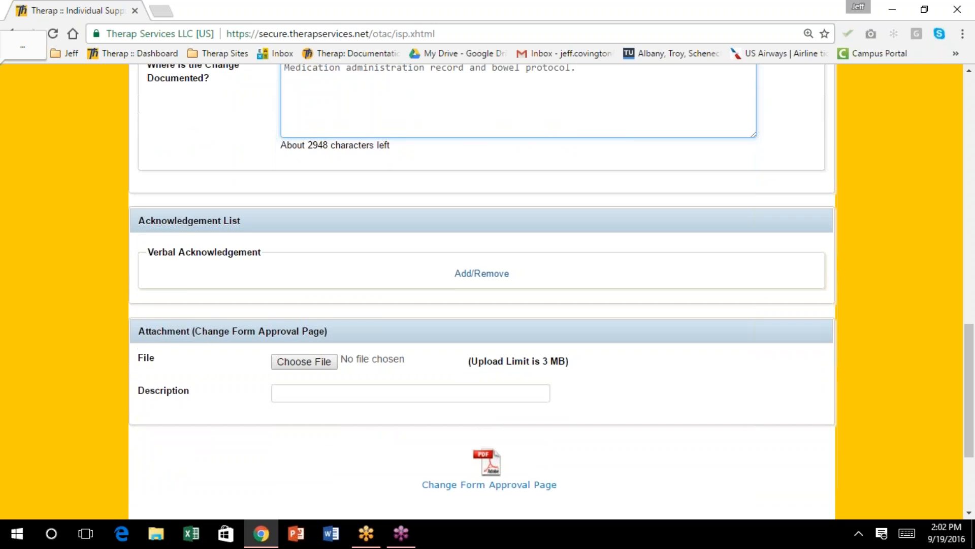
{"action": "scroll", "coordinate": [488, 292], "scroll_direction": "down", "scroll_amount": 1}
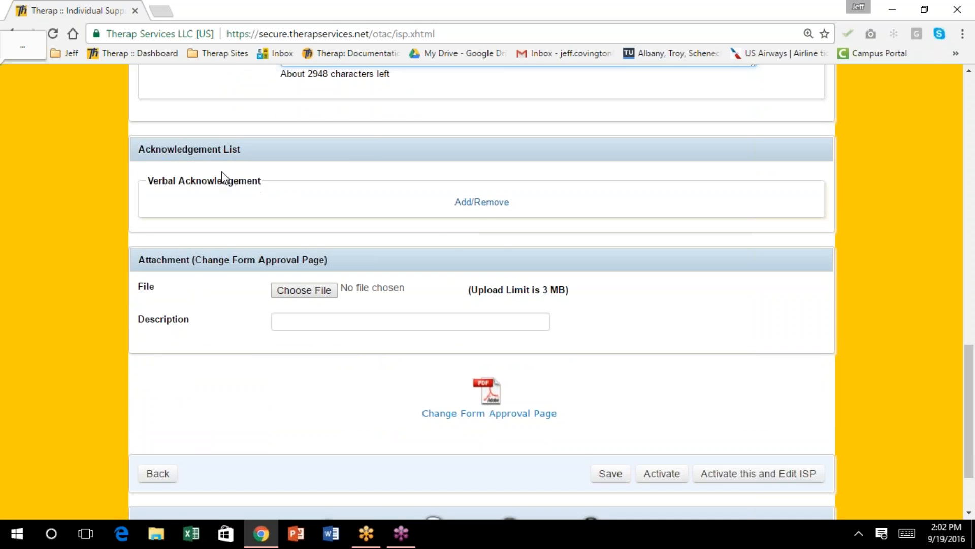
Select all team members for verbal acknowledgement, then try activating the change form
{"action": "left_click", "coordinate": [480, 203]}
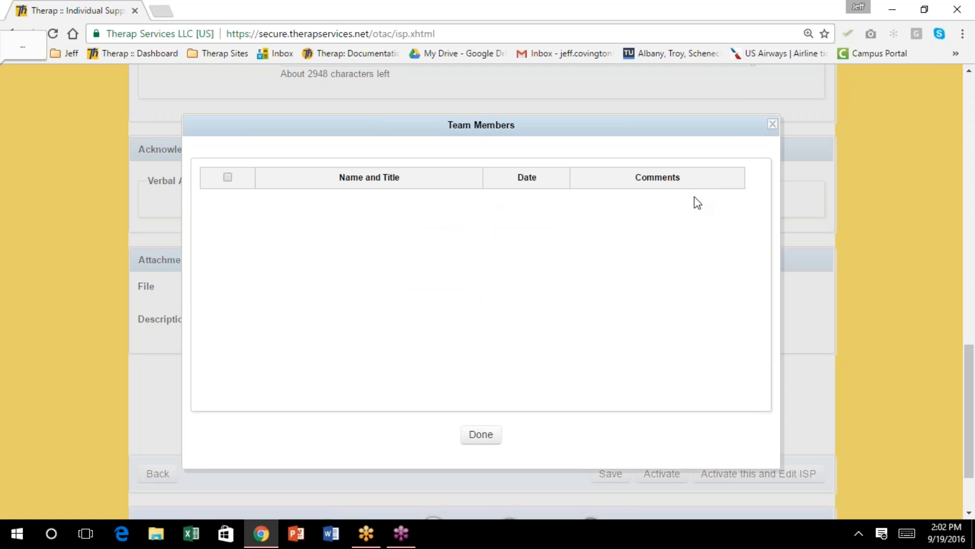
{"action": "left_click", "coordinate": [227, 177]}
{"action": "left_click", "coordinate": [480, 435]}
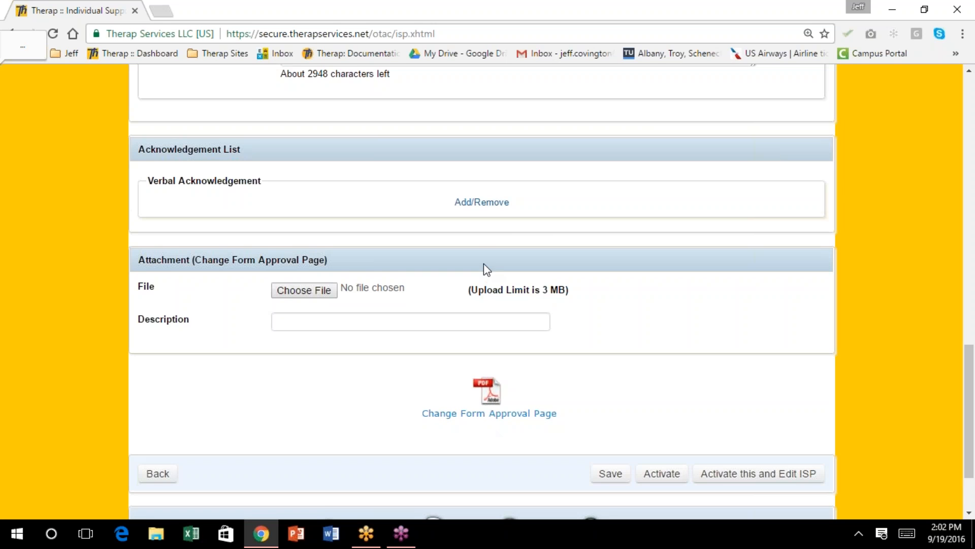
{"action": "left_click", "coordinate": [486, 203]}
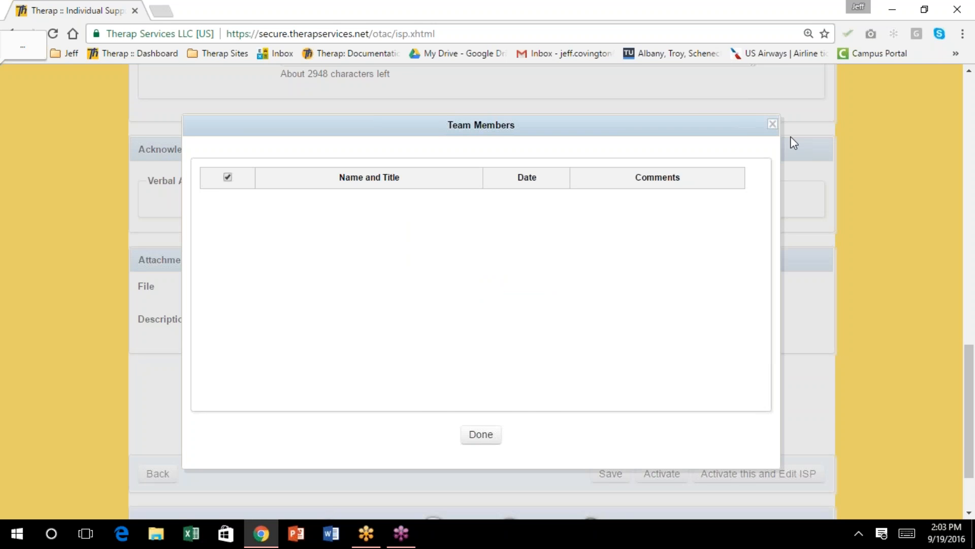
{"action": "left_click", "coordinate": [772, 125]}
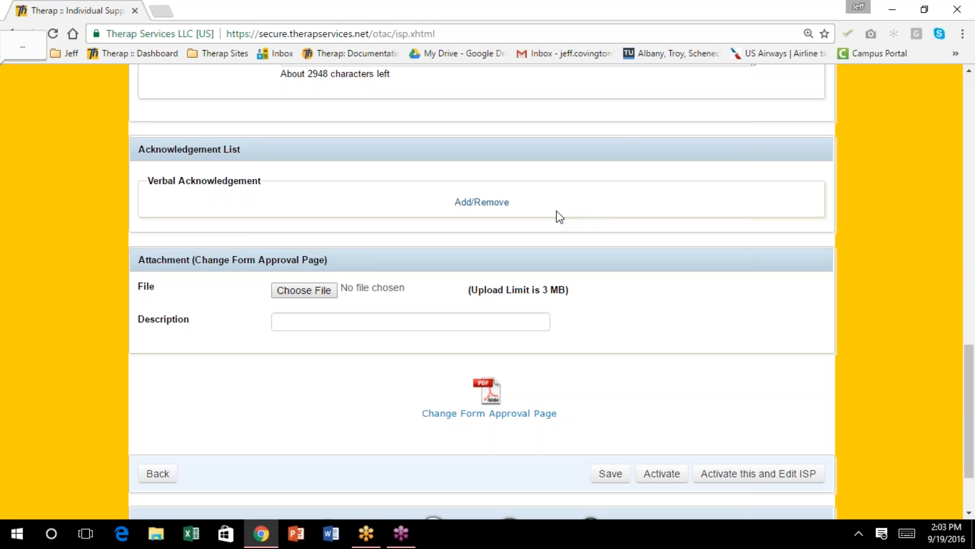
{"action": "scroll", "coordinate": [558, 216], "scroll_direction": "down", "scroll_amount": 1}
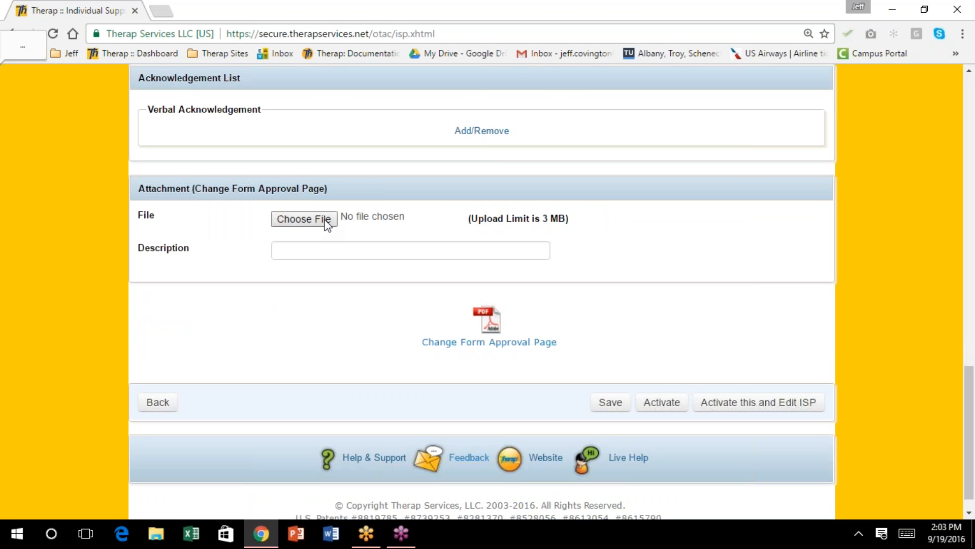
{"action": "left_click", "coordinate": [667, 403]}
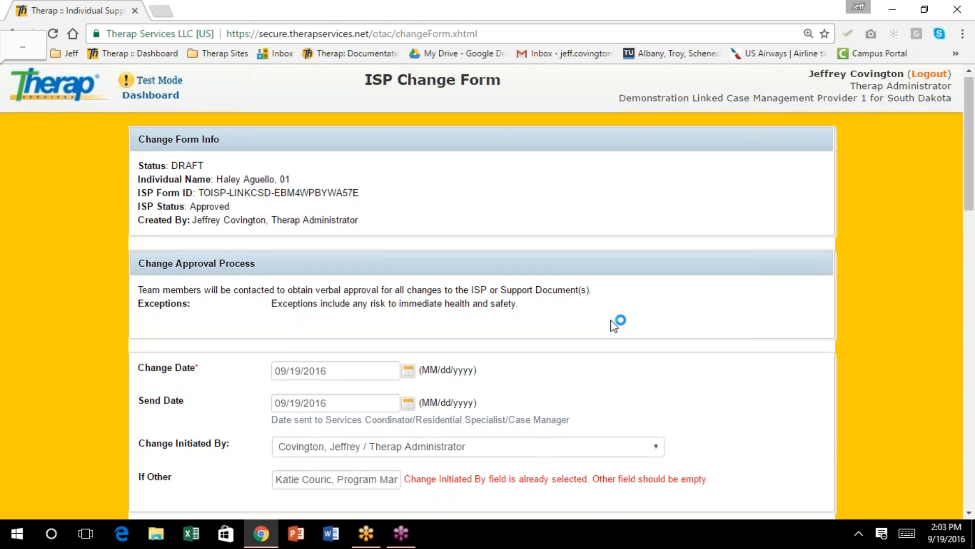
Reset Change Initiated By to --Select-- so only If Other names the initiator
{"action": "scroll", "coordinate": [613, 325], "scroll_direction": "down", "scroll_amount": 2}
{"action": "scroll", "coordinate": [482, 295], "scroll_direction": "down", "scroll_amount": 2}
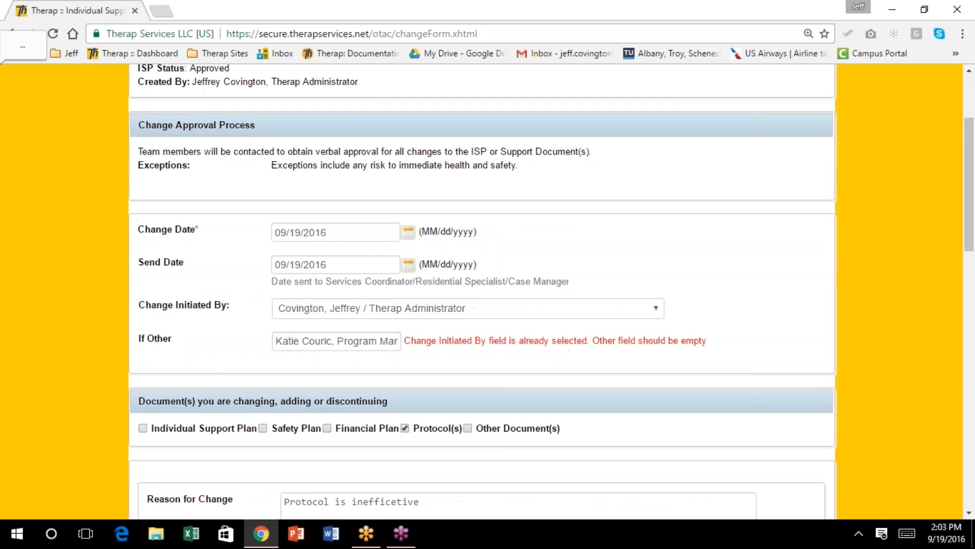
{"action": "scroll", "coordinate": [618, 320], "scroll_direction": "down", "scroll_amount": 2}
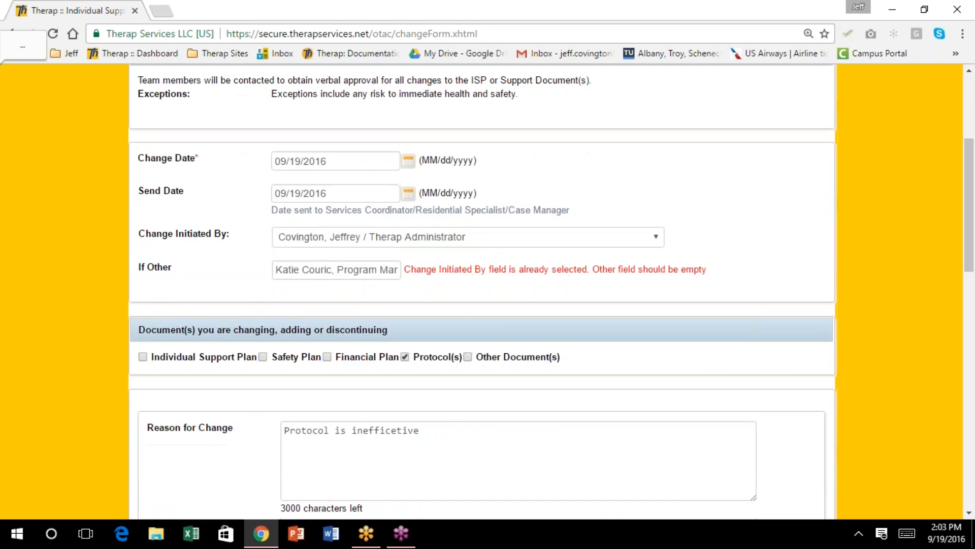
{"action": "left_click", "coordinate": [659, 237]}
{"action": "scroll", "coordinate": [465, 379], "scroll_direction": "down", "scroll_amount": 6}
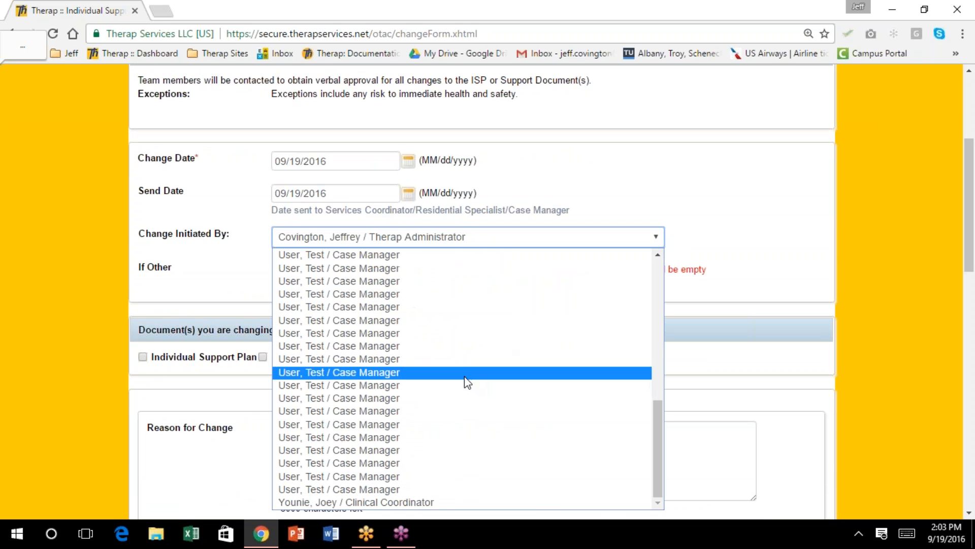
{"action": "scroll", "coordinate": [463, 374], "scroll_direction": "up", "scroll_amount": 6}
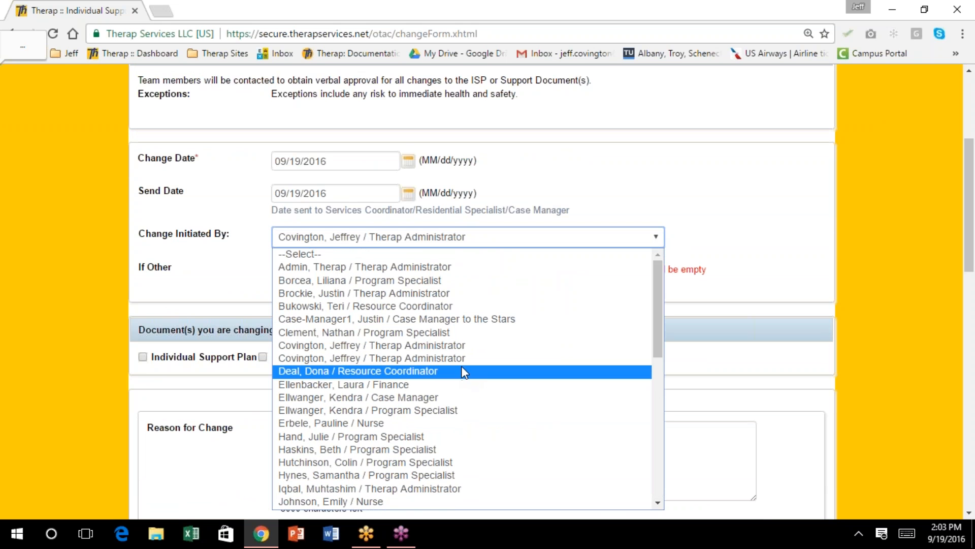
{"action": "scroll", "coordinate": [462, 373], "scroll_direction": "down", "scroll_amount": 10}
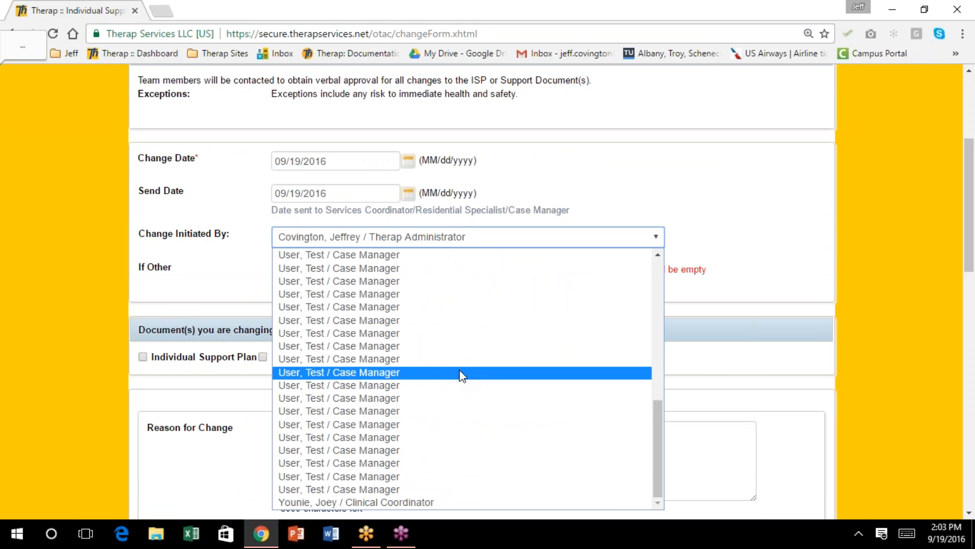
{"action": "scroll", "coordinate": [508, 348], "scroll_direction": "up", "scroll_amount": 10}
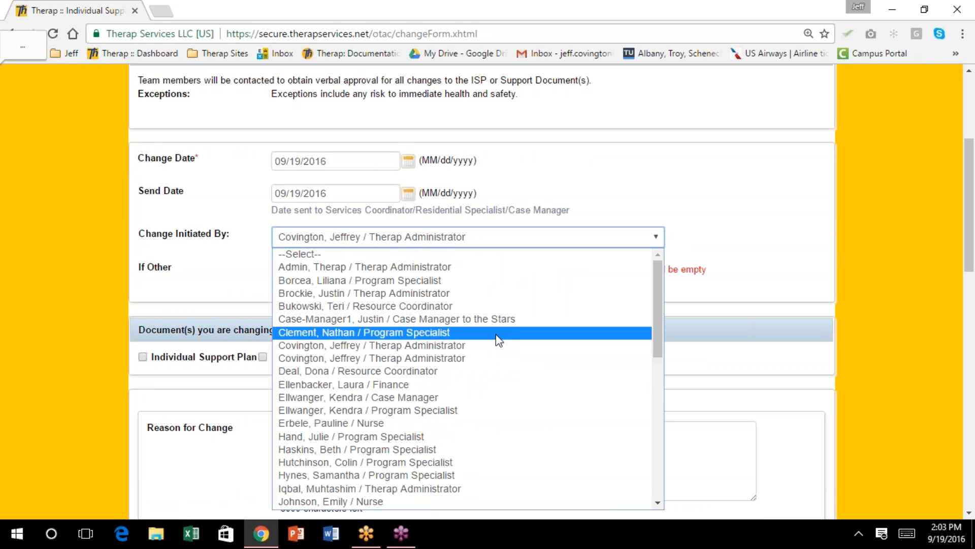
{"action": "left_click", "coordinate": [464, 246]}
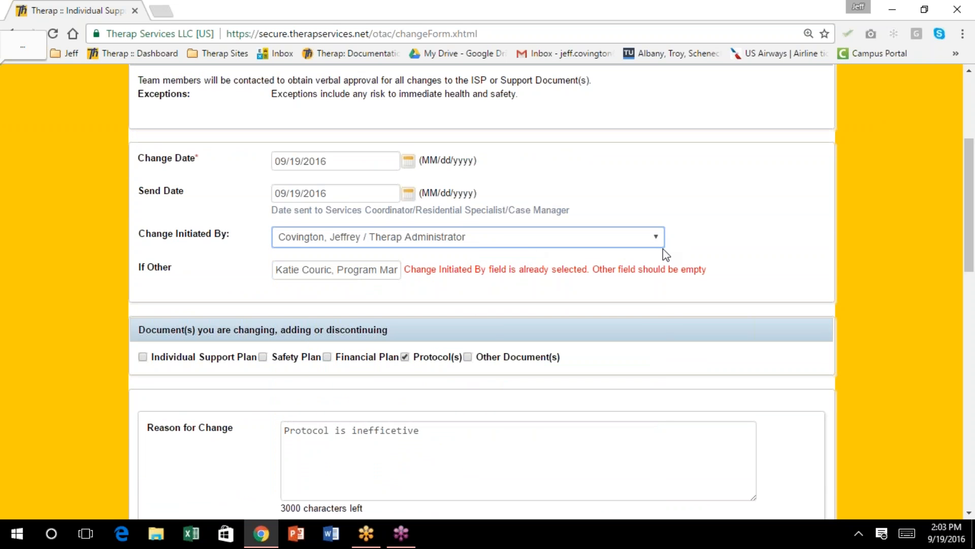
{"action": "left_click", "coordinate": [654, 234]}
{"action": "left_click", "coordinate": [554, 254]}
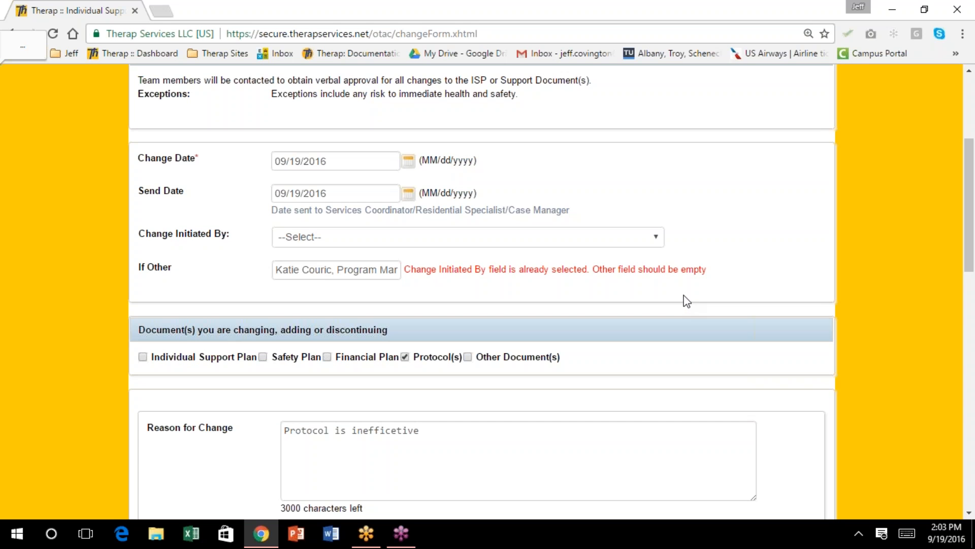
Activate the change form and go back to the ISP showing it ACTIVE
{"action": "scroll", "coordinate": [685, 301], "scroll_direction": "down", "scroll_amount": 15}
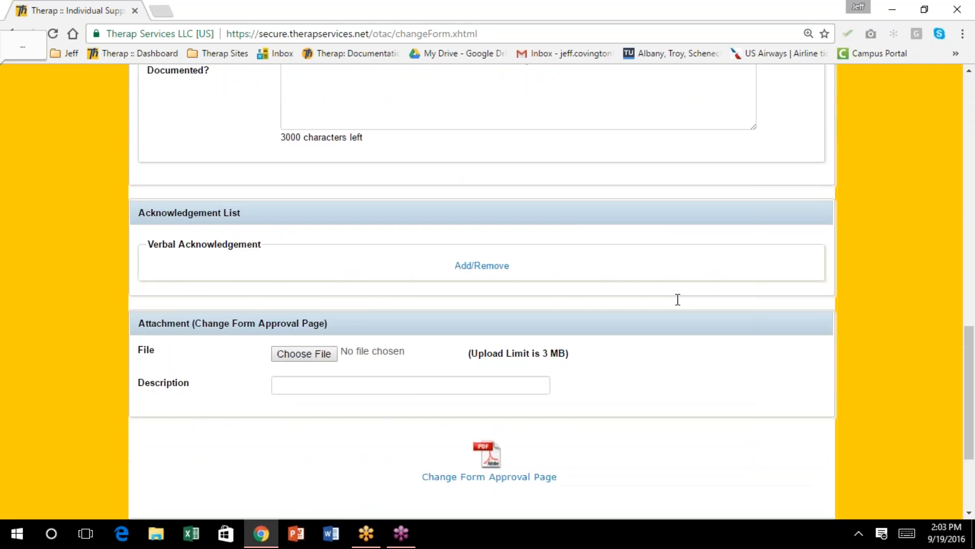
{"action": "left_click", "coordinate": [678, 380]}
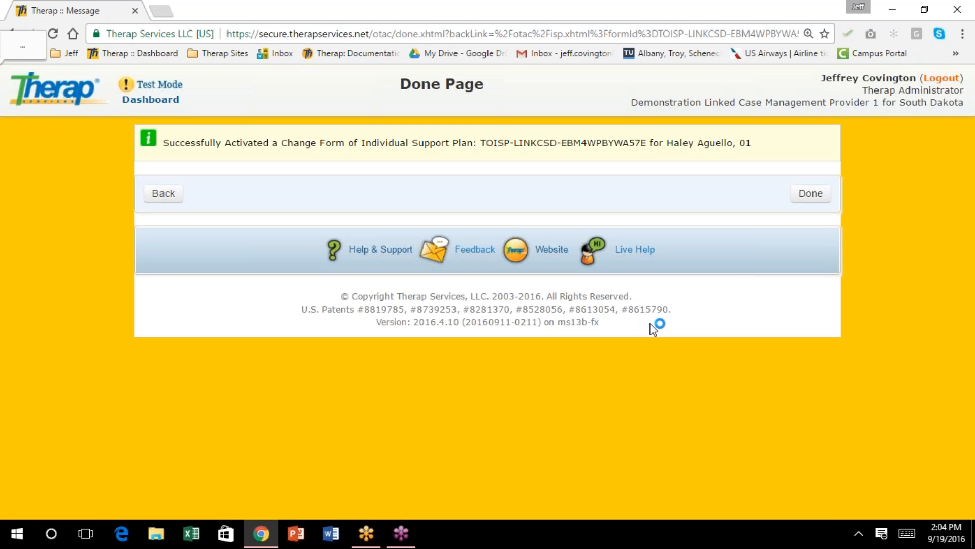
{"action": "left_click", "coordinate": [163, 194]}
{"action": "scroll", "coordinate": [628, 352], "scroll_direction": "down", "scroll_amount": 9}
{"action": "scroll", "coordinate": [626, 349], "scroll_direction": "down", "scroll_amount": 15}
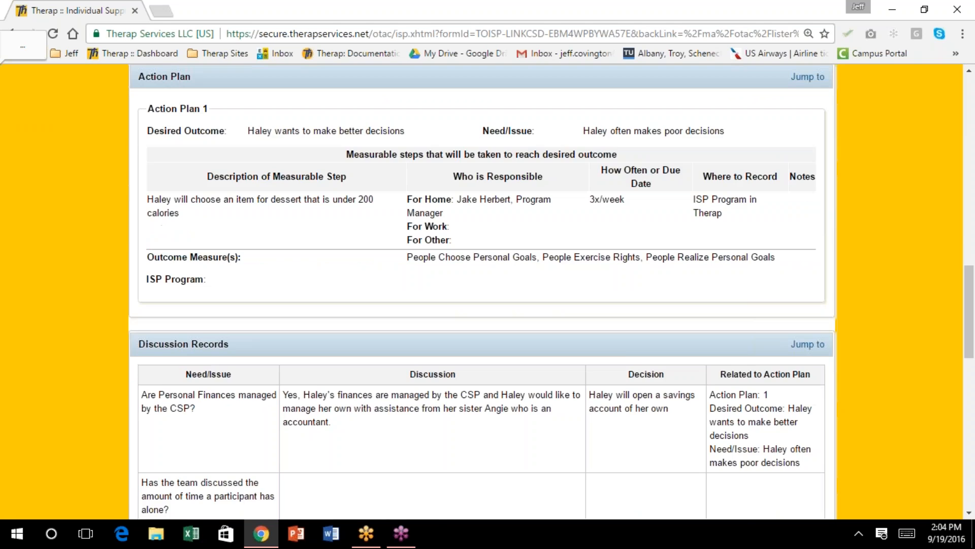
{"action": "scroll", "coordinate": [973, 427], "scroll_direction": "down", "scroll_amount": 3}
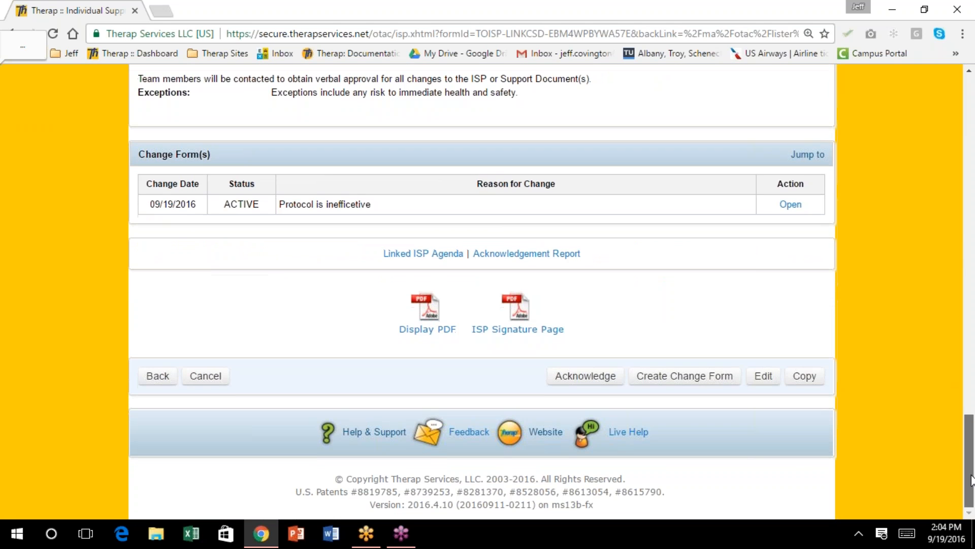
Create a new ISP change form and set its Send Date to September 19, 2016
{"action": "left_click", "coordinate": [691, 379]}
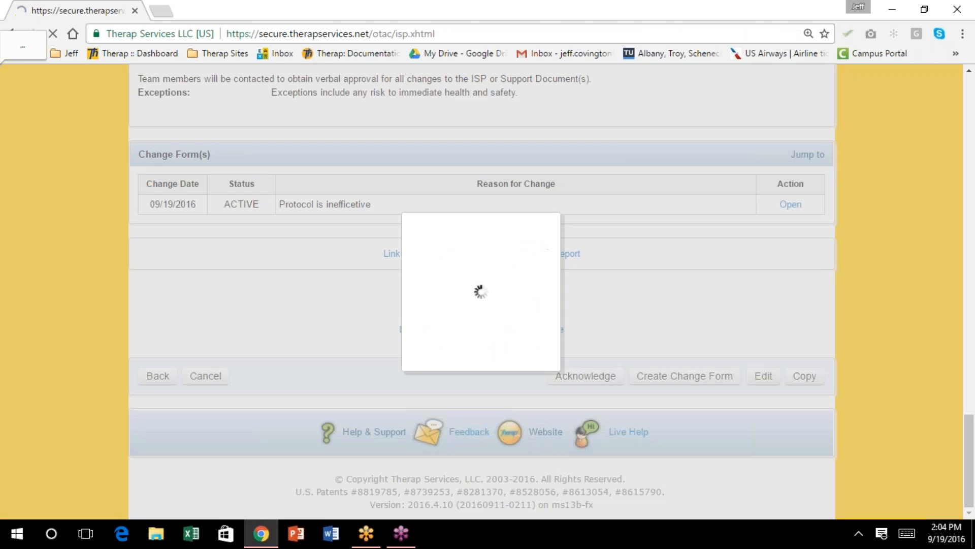
{"action": "scroll", "coordinate": [656, 367], "scroll_direction": "down", "scroll_amount": 4}
{"action": "scroll", "coordinate": [659, 368], "scroll_direction": "down", "scroll_amount": 9}
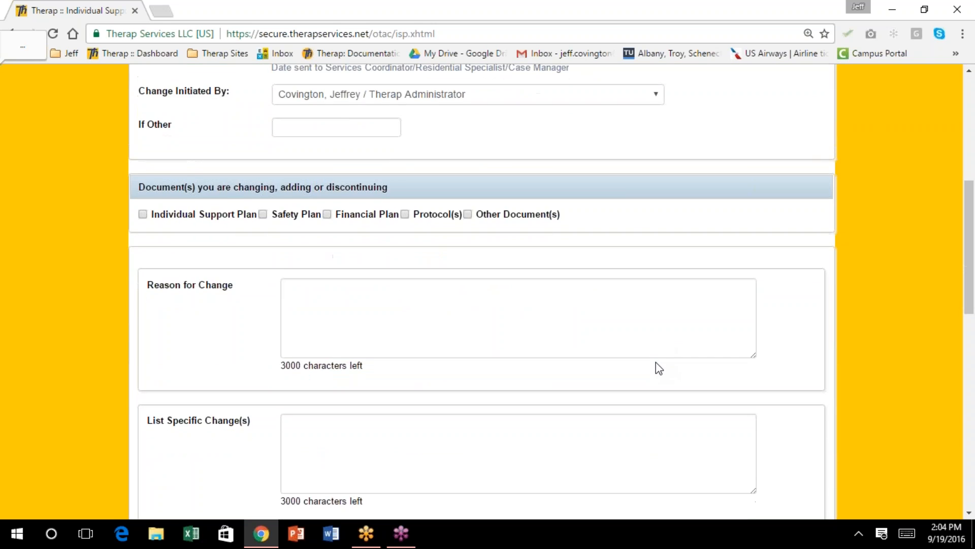
{"action": "scroll", "coordinate": [658, 368], "scroll_direction": "down", "scroll_amount": 1}
{"action": "scroll", "coordinate": [659, 367], "scroll_direction": "down", "scroll_amount": 1}
{"action": "scroll", "coordinate": [660, 368], "scroll_direction": "down", "scroll_amount": 1}
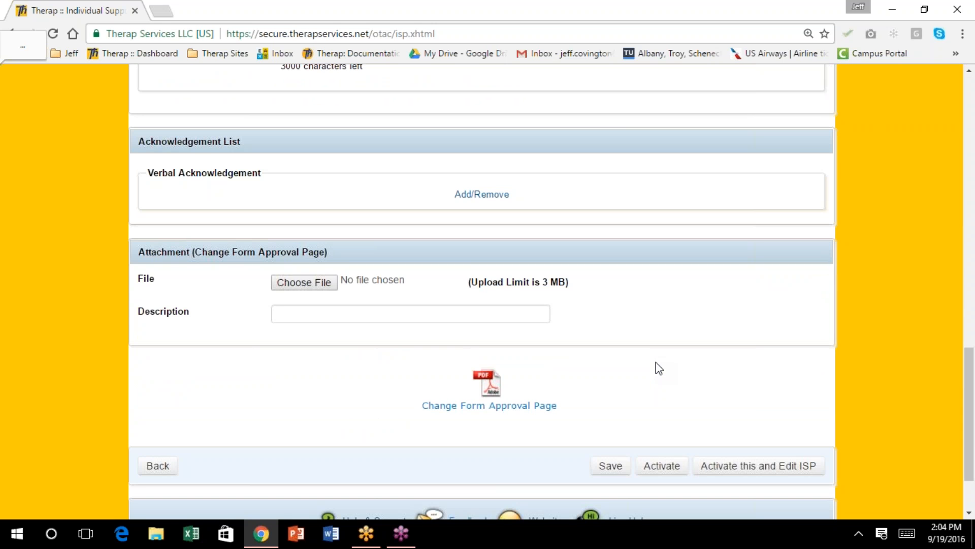
{"action": "scroll", "coordinate": [659, 367], "scroll_direction": "up", "scroll_amount": 7}
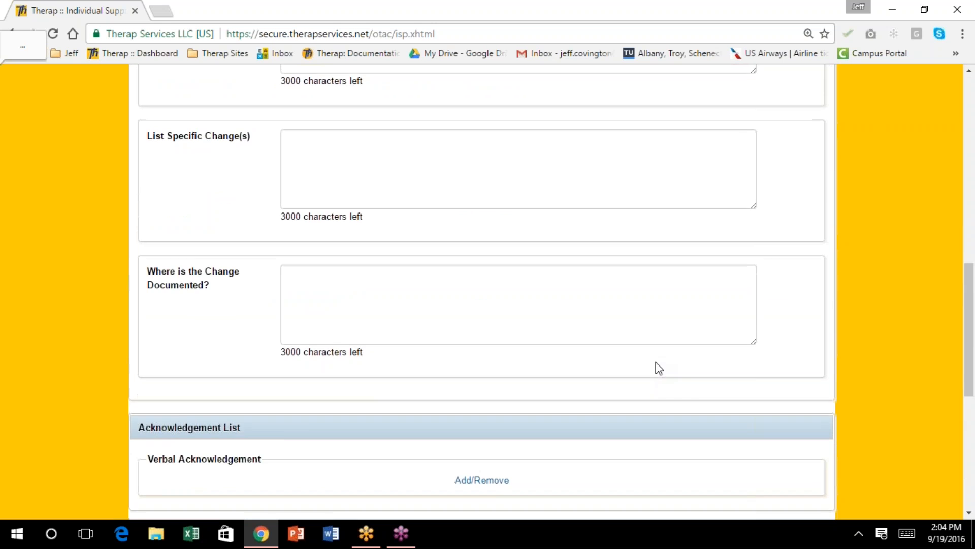
{"action": "scroll", "coordinate": [659, 368], "scroll_direction": "up", "scroll_amount": 5}
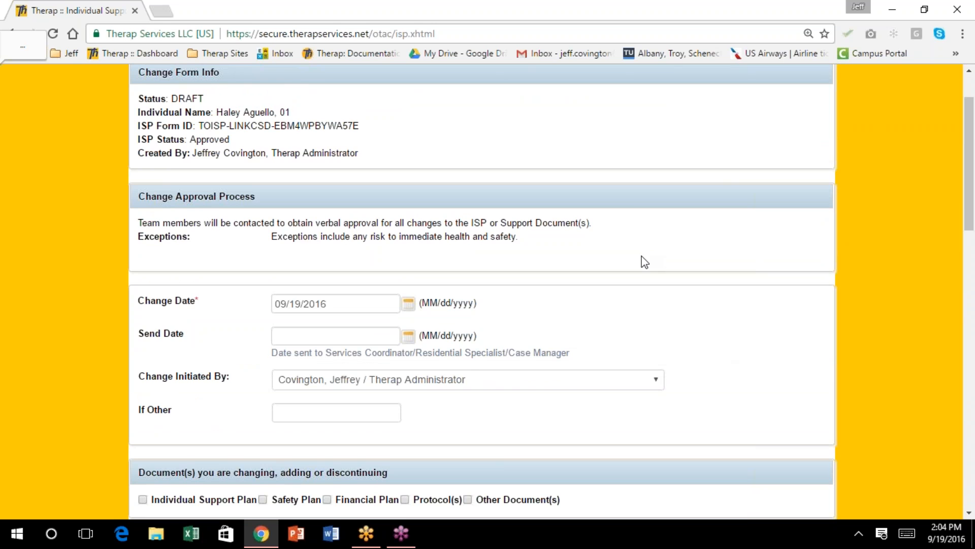
{"action": "scroll", "coordinate": [641, 260], "scroll_direction": "down", "scroll_amount": 1}
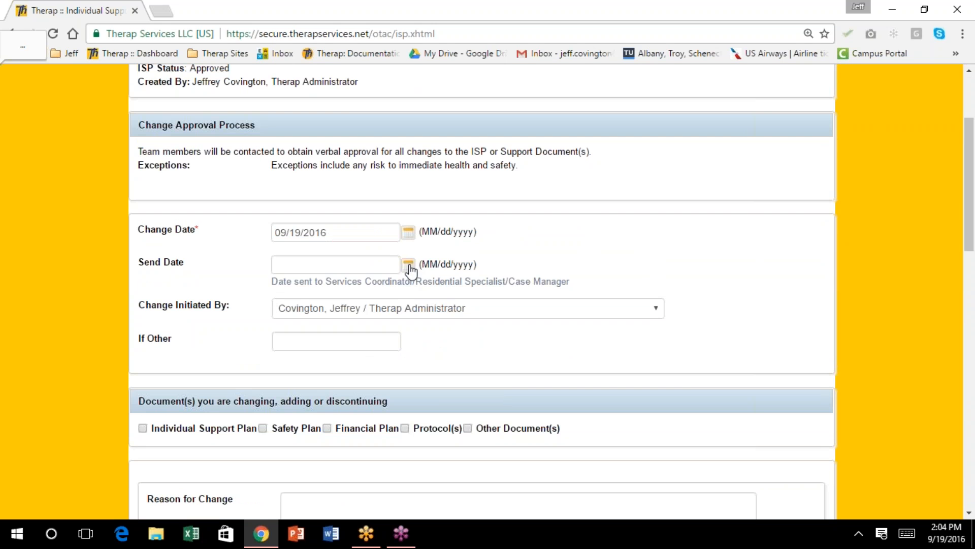
{"action": "left_click", "coordinate": [409, 264]}
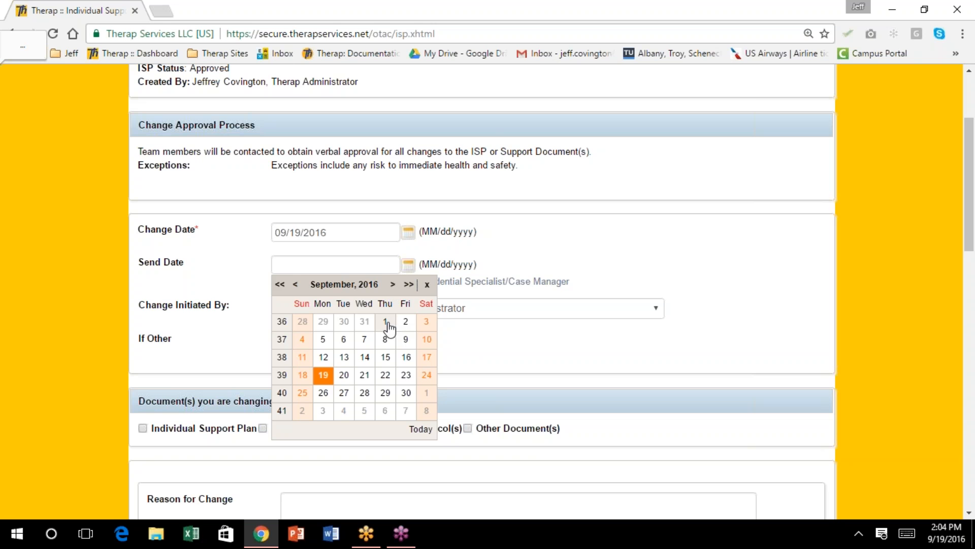
{"action": "left_click", "coordinate": [323, 374]}
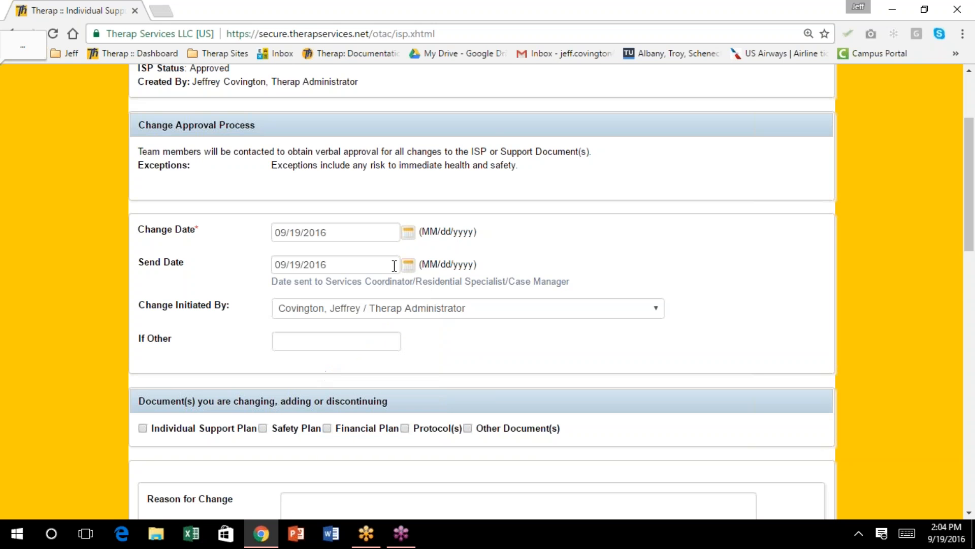
{"action": "scroll", "coordinate": [400, 342], "scroll_direction": "down", "scroll_amount": 2}
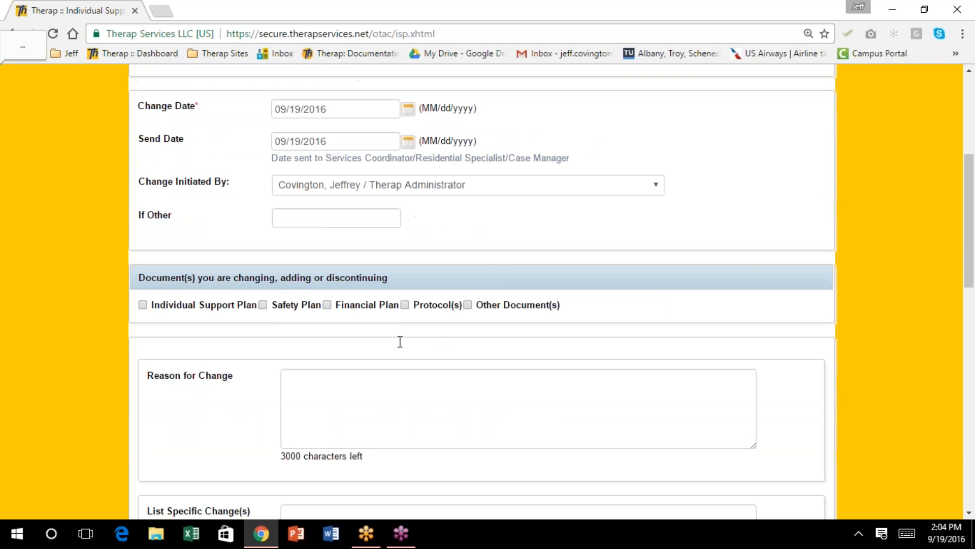
{"action": "scroll", "coordinate": [398, 344], "scroll_direction": "down", "scroll_amount": 1}
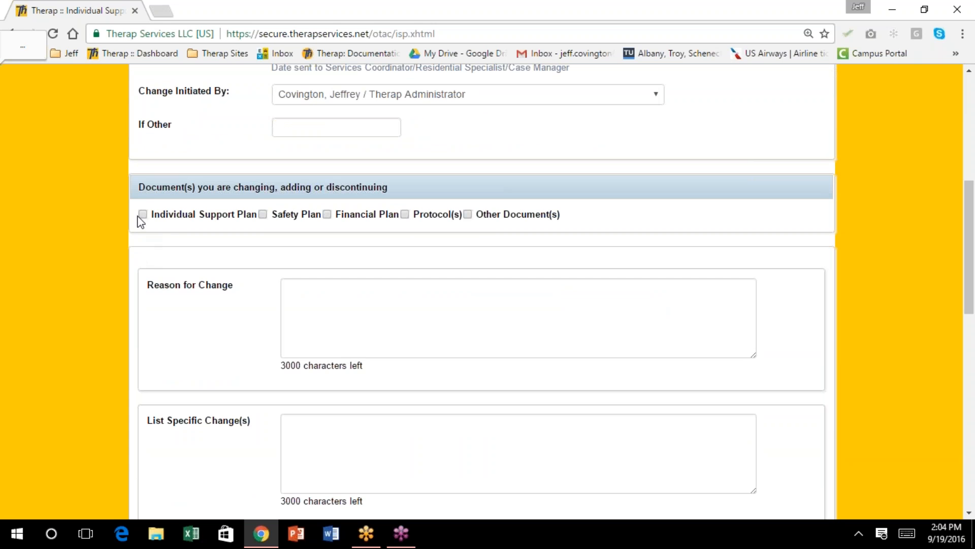
Mark the ISP changed: 'Risk is no longer valid', MD removed Constipation diagnosis, documented in 'ISP, bowel protocol, etc.'
{"action": "left_click", "coordinate": [142, 215]}
{"action": "scroll", "coordinate": [377, 337], "scroll_direction": "down", "scroll_amount": 1}
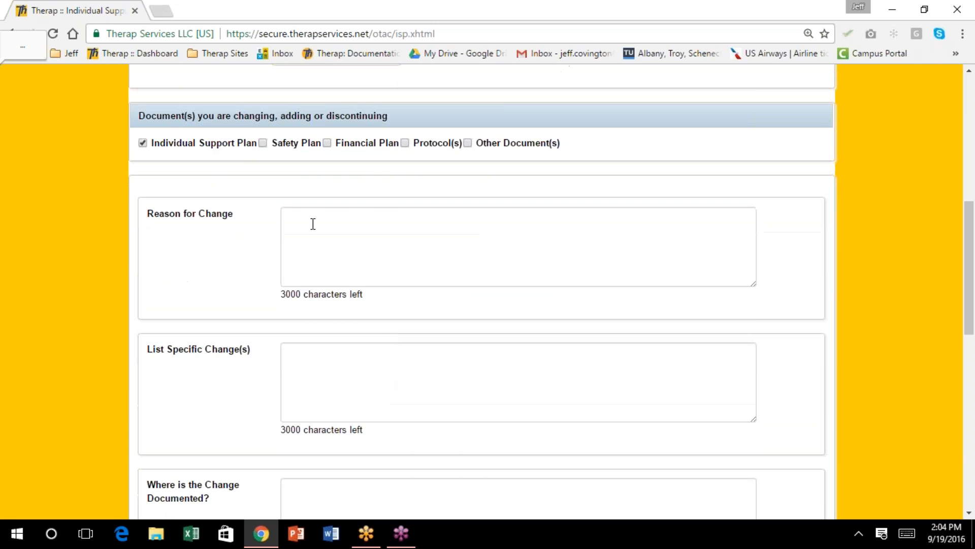
{"action": "left_click", "coordinate": [313, 224]}
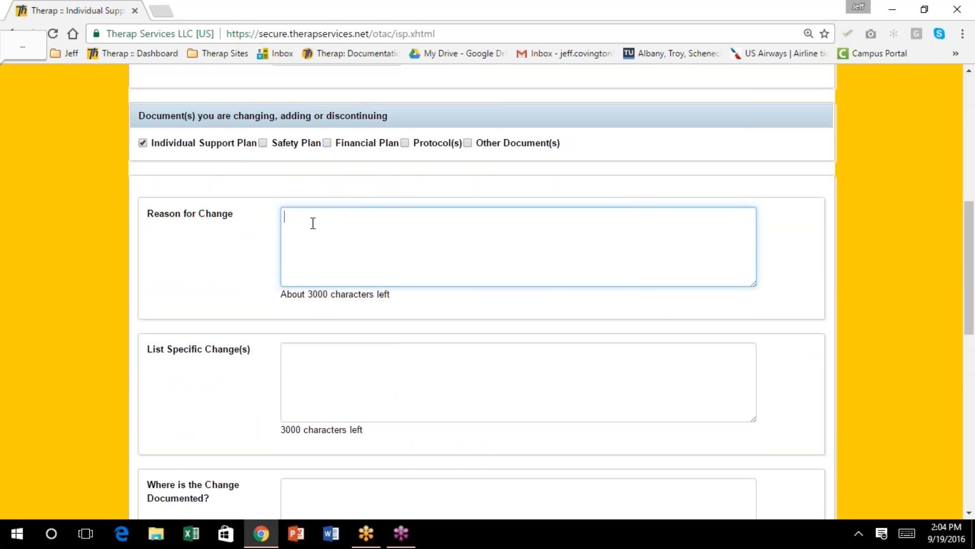
{"action": "type", "text": "Risk is no longer va"}
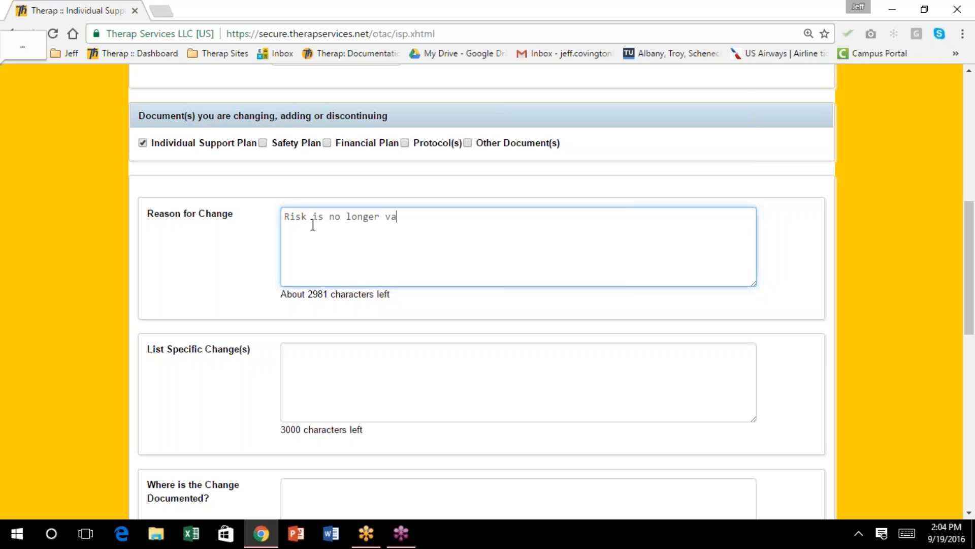
{"action": "type", "text": "lid"}
{"action": "key", "text": "Tab"}
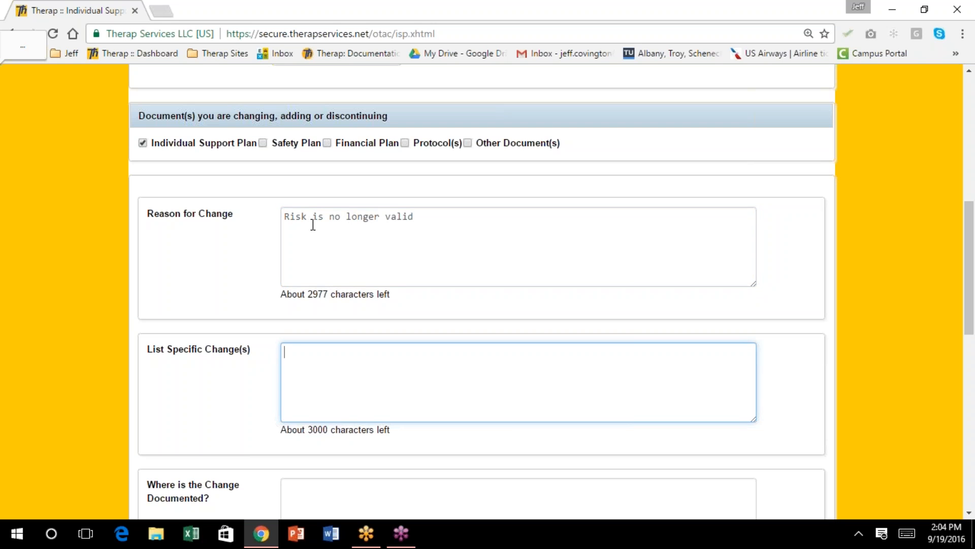
{"action": "type", "text": "MD has removed Cons"}
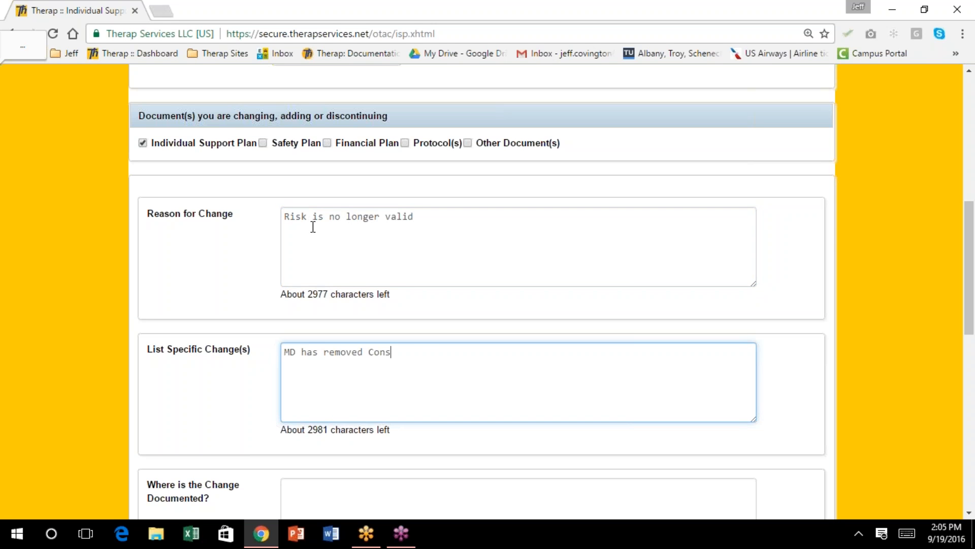
{"action": "type", "text": "tipation diagnosis from "}
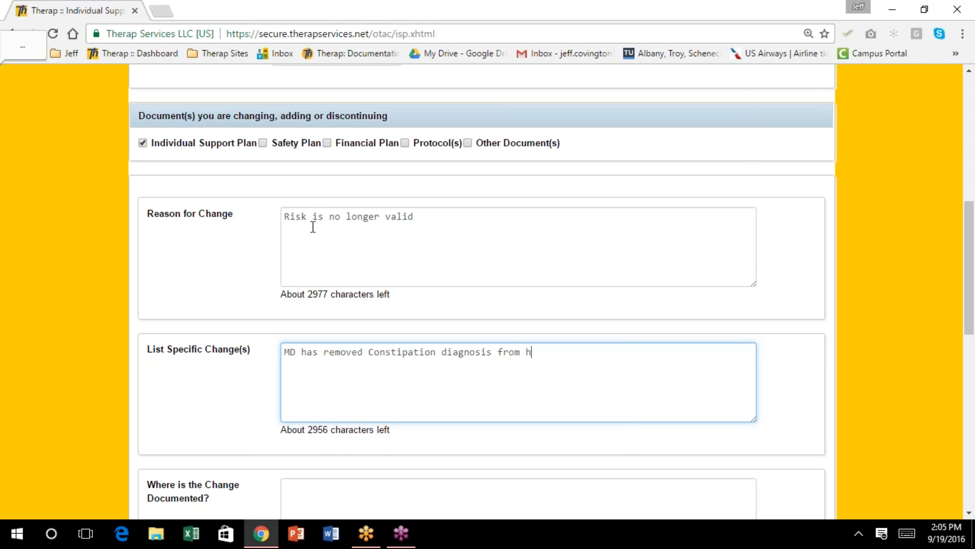
{"action": "type", "text": "Haley's record"}
{"action": "scroll", "coordinate": [231, 223], "scroll_direction": "down", "scroll_amount": 4}
{"action": "left_click", "coordinate": [301, 282]}
{"action": "type", "text": "IS"}
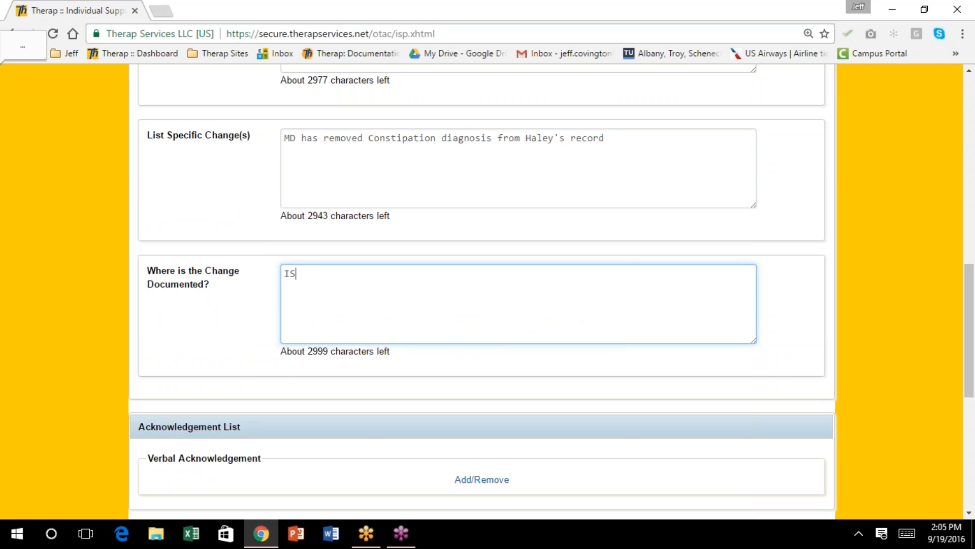
{"action": "type", "text": "P, bowel protocol, etc."}
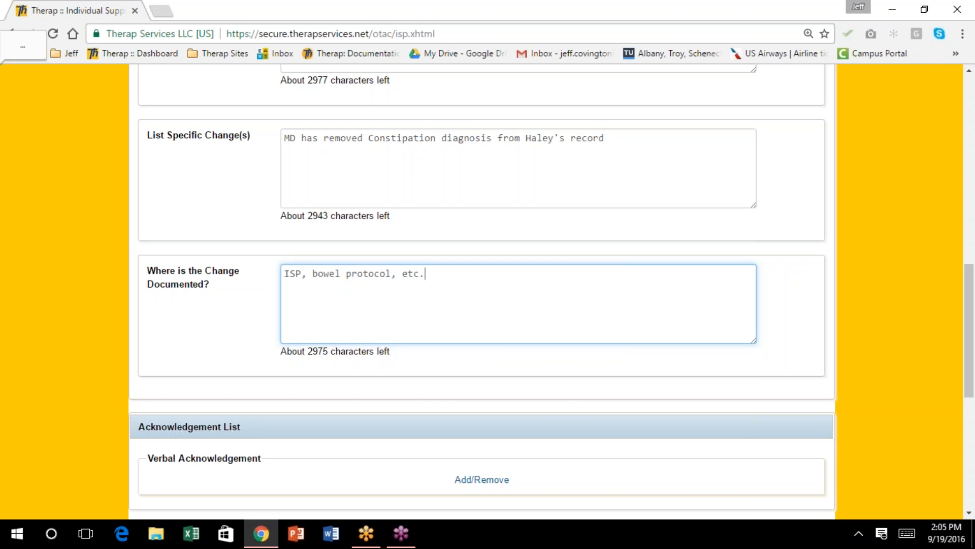
{"action": "scroll", "coordinate": [544, 405], "scroll_direction": "down", "scroll_amount": 4}
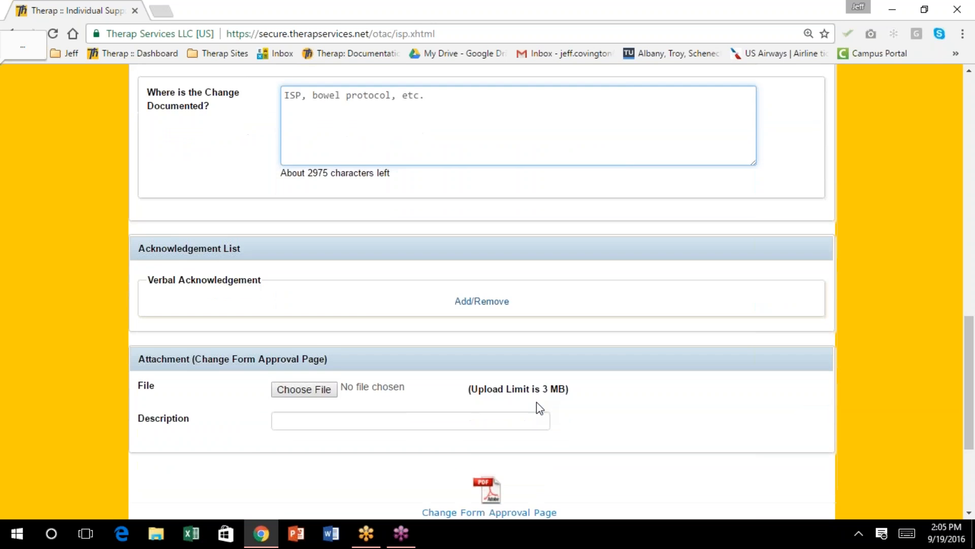
{"action": "scroll", "coordinate": [539, 408], "scroll_direction": "down", "scroll_amount": 3}
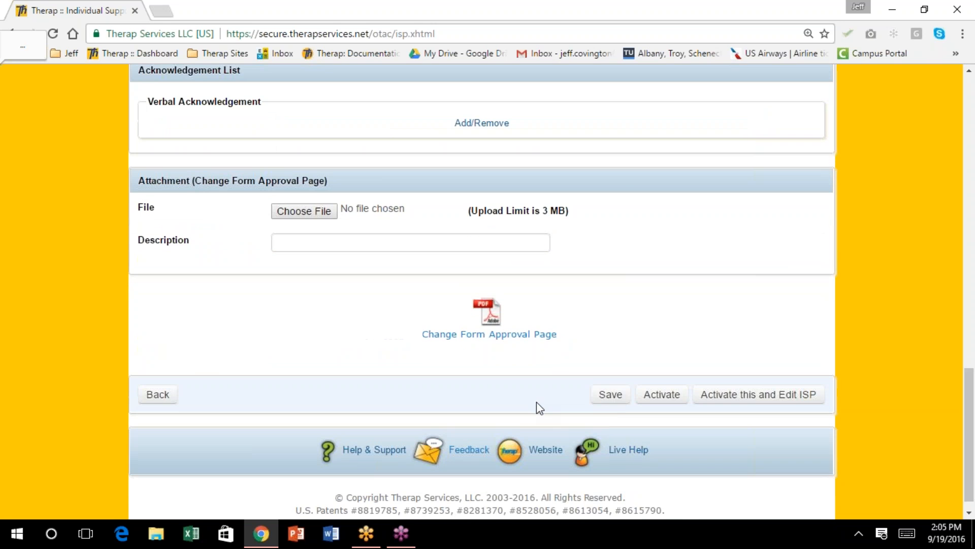
Activate the change form into ISP editing and delete the Constipation risk, leaving only Suicide
{"action": "left_click", "coordinate": [751, 391]}
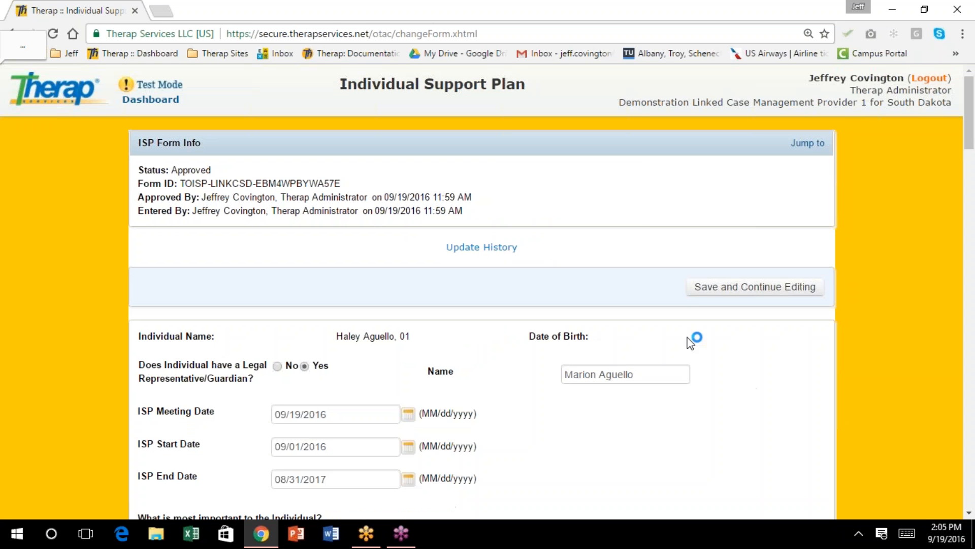
{"action": "scroll", "coordinate": [665, 323], "scroll_direction": "down", "scroll_amount": 10}
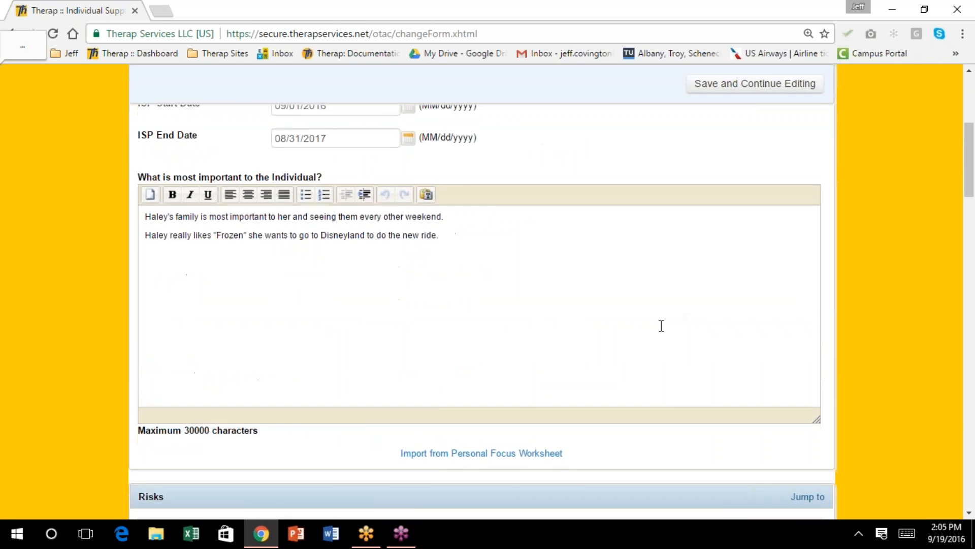
{"action": "scroll", "coordinate": [482, 292], "scroll_direction": "down", "scroll_amount": 3}
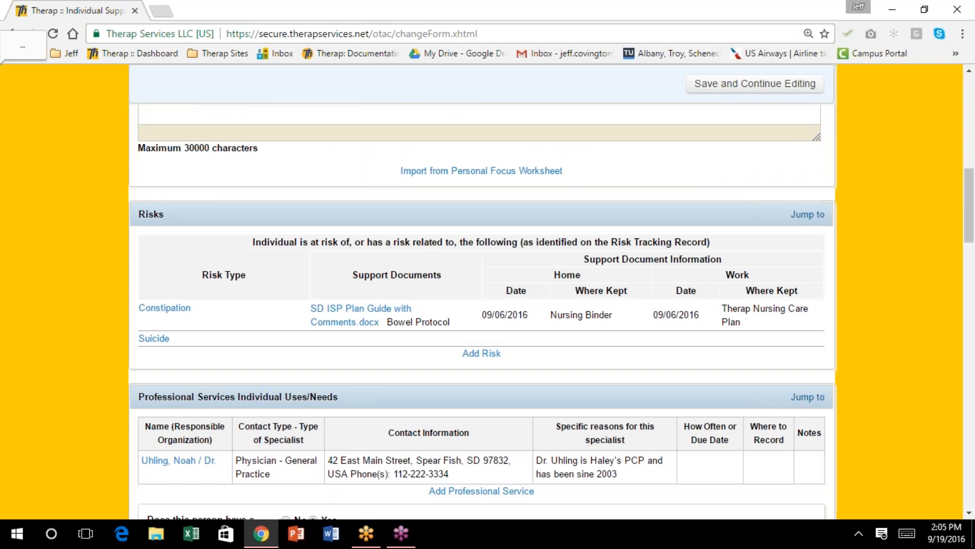
{"action": "scroll", "coordinate": [642, 298], "scroll_direction": "down", "scroll_amount": 1}
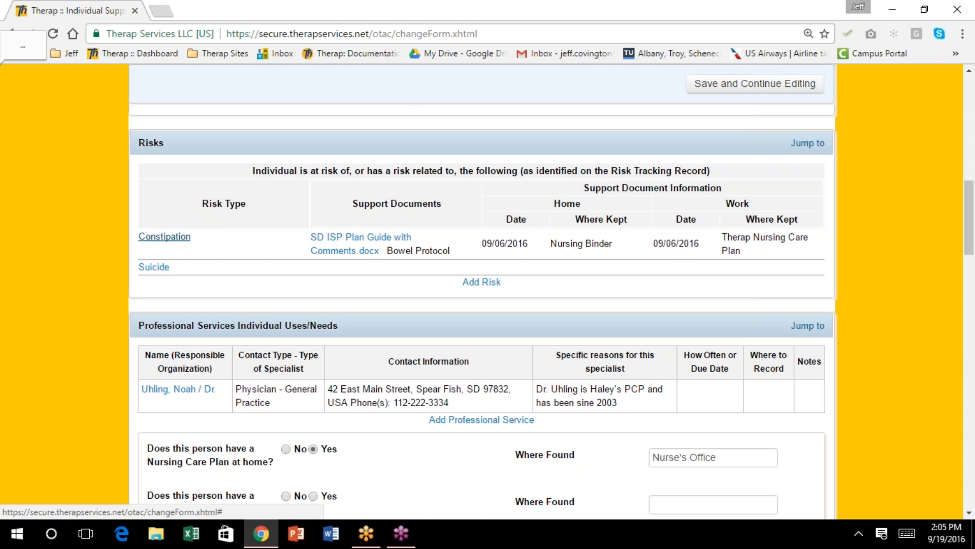
{"action": "left_click", "coordinate": [165, 237]}
{"action": "scroll", "coordinate": [590, 287], "scroll_direction": "down", "scroll_amount": 4}
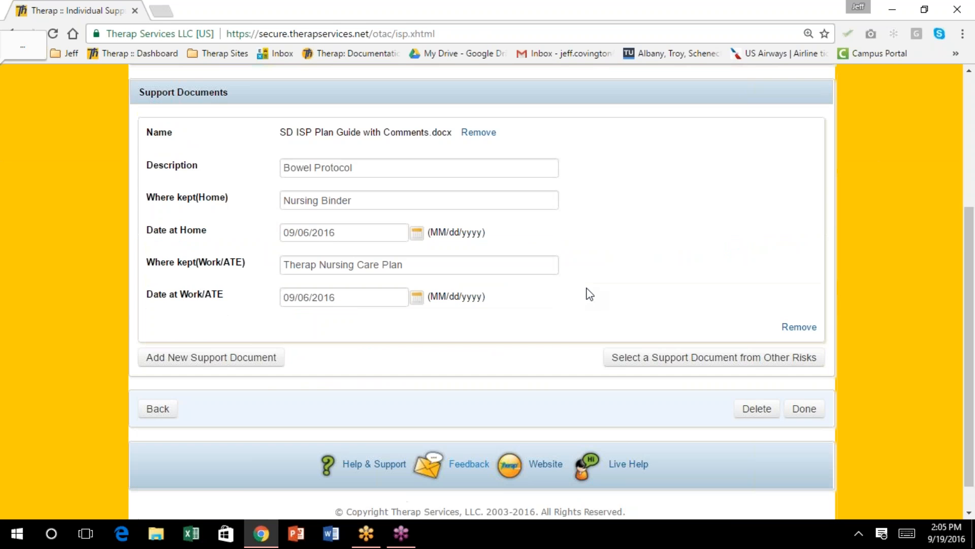
{"action": "left_click", "coordinate": [757, 409]}
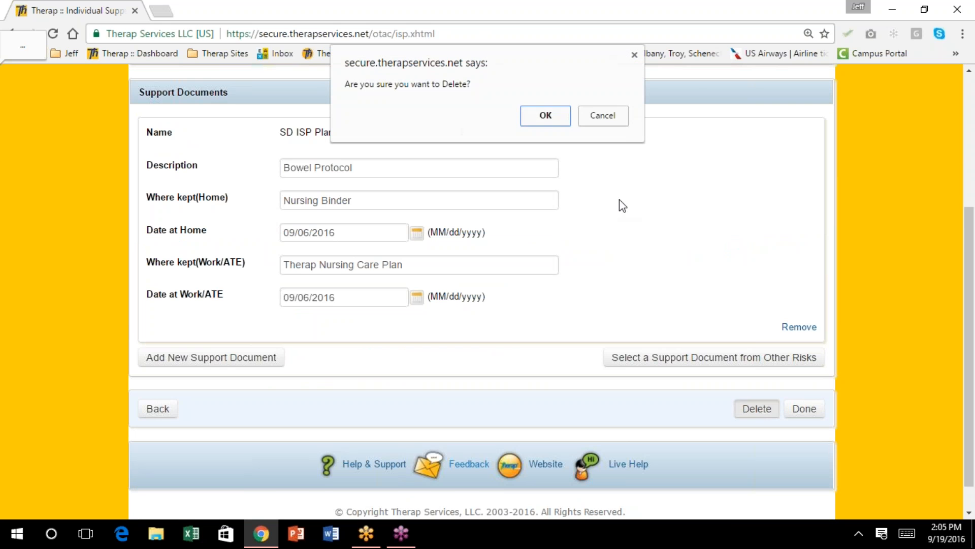
{"action": "left_click", "coordinate": [554, 120]}
{"action": "scroll", "coordinate": [731, 281], "scroll_direction": "down", "scroll_amount": 7}
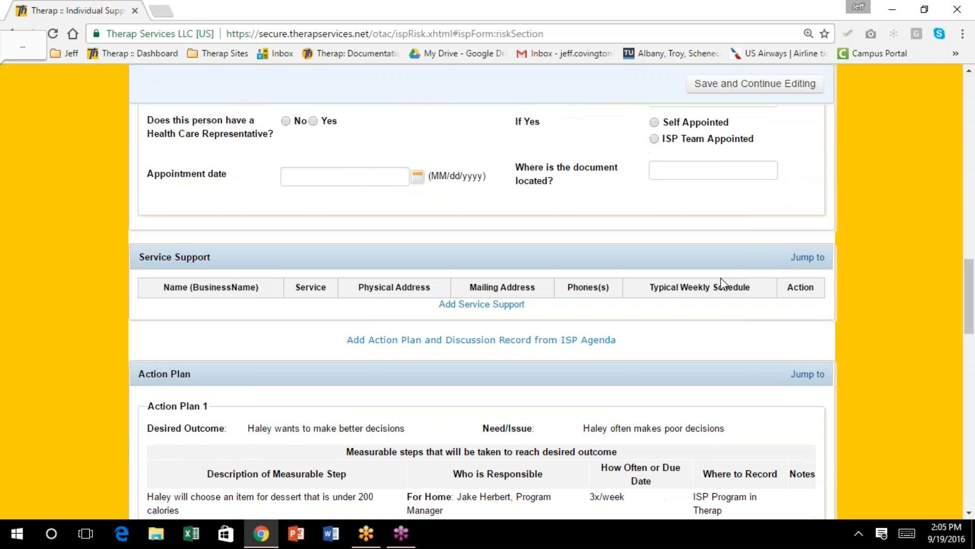
{"action": "scroll", "coordinate": [721, 282], "scroll_direction": "up", "scroll_amount": 8}
{"action": "scroll", "coordinate": [528, 325], "scroll_direction": "up", "scroll_amount": 3}
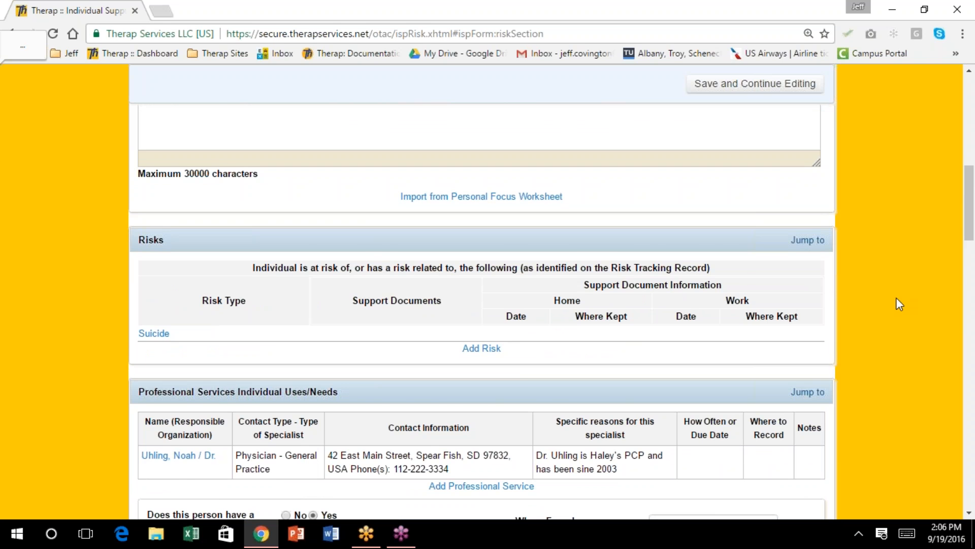
{"action": "scroll", "coordinate": [895, 300], "scroll_direction": "down", "scroll_amount": 10}
{"action": "scroll", "coordinate": [894, 305], "scroll_direction": "down", "scroll_amount": 15}
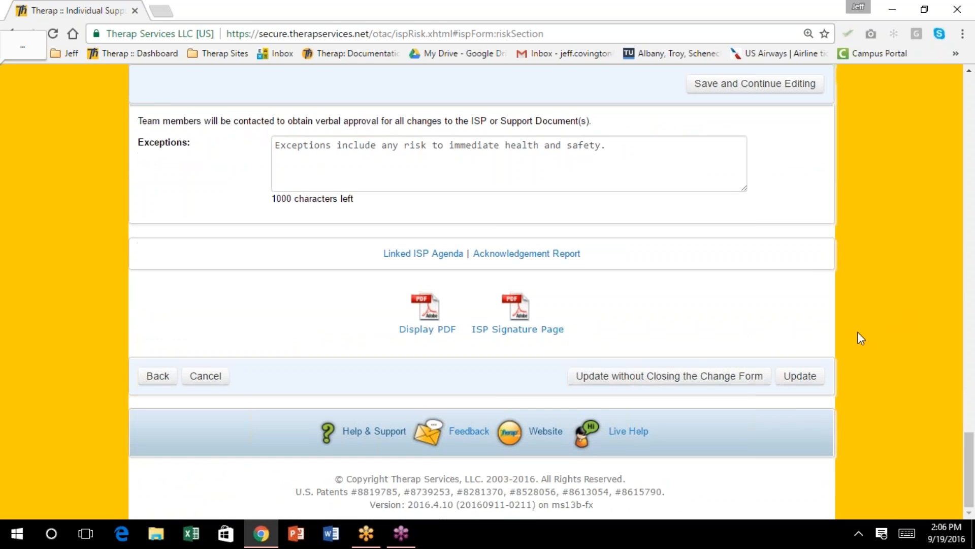
Update the Individual Support Plan and finish on the dashboard's Individual page
{"action": "left_click", "coordinate": [799, 376]}
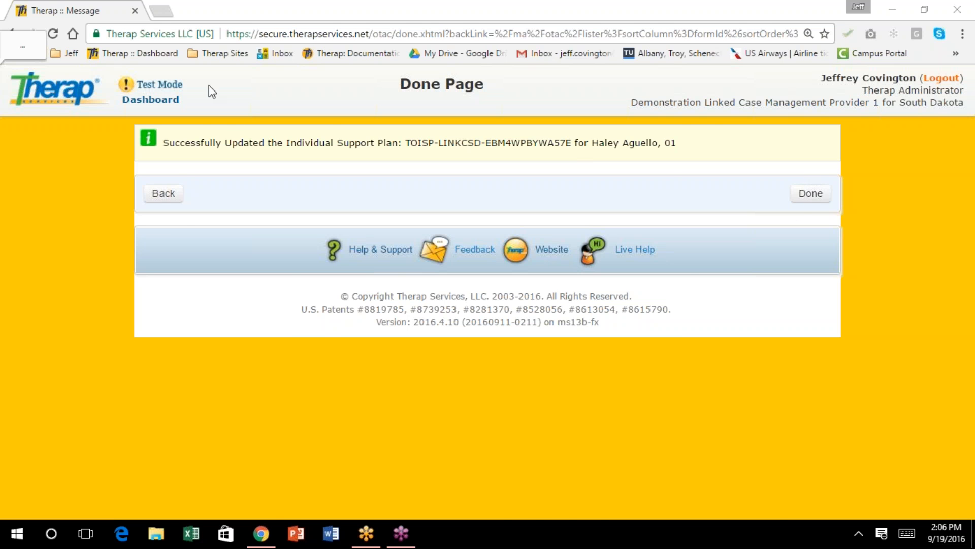
{"action": "left_click", "coordinate": [810, 198]}
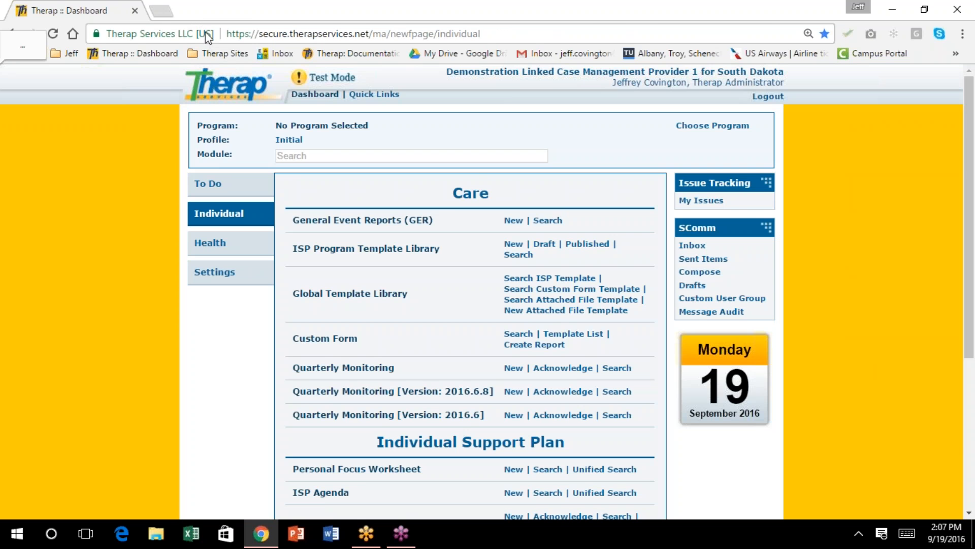
{"action": "scroll", "coordinate": [416, 256], "scroll_direction": "down", "scroll_amount": 3}
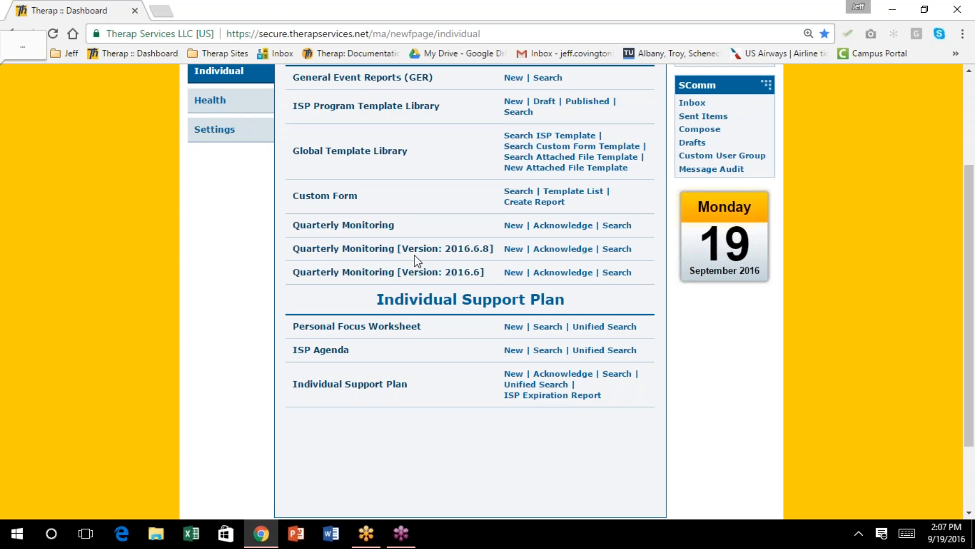
Search for the individual's approved support plan, open it, and start another change form
{"action": "scroll", "coordinate": [415, 259], "scroll_direction": "down", "scroll_amount": 2}
{"action": "left_click", "coordinate": [615, 277]}
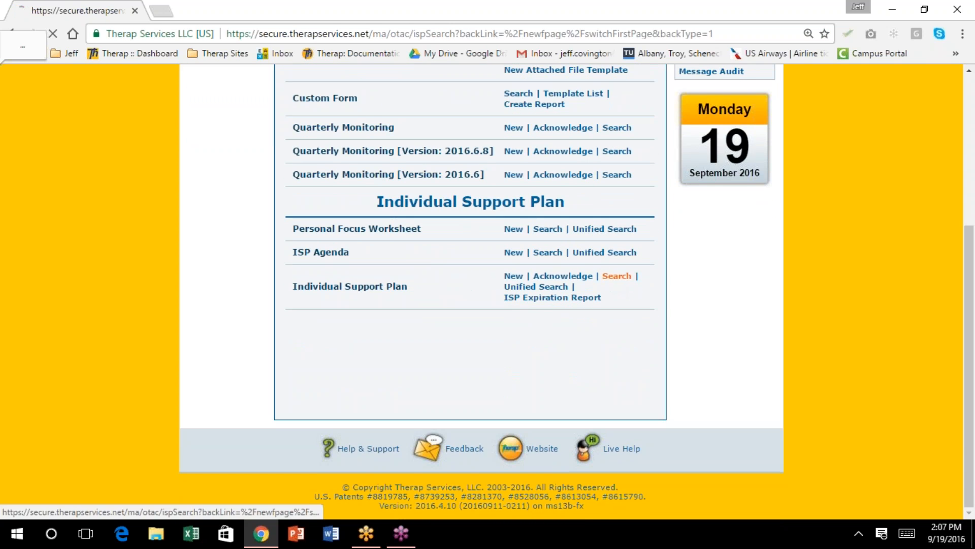
{"action": "left_click", "coordinate": [336, 213]}
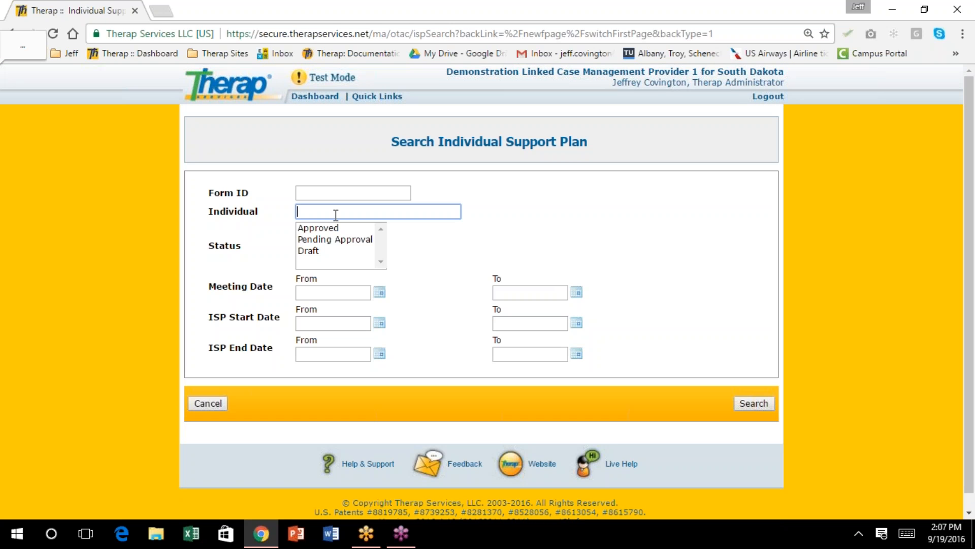
{"action": "type", "text": "haley"}
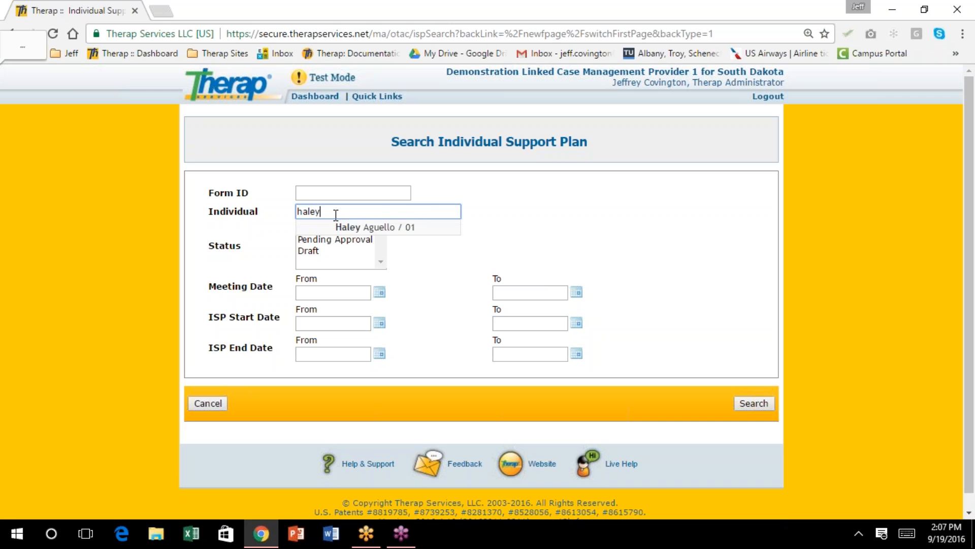
{"action": "left_click", "coordinate": [347, 227]}
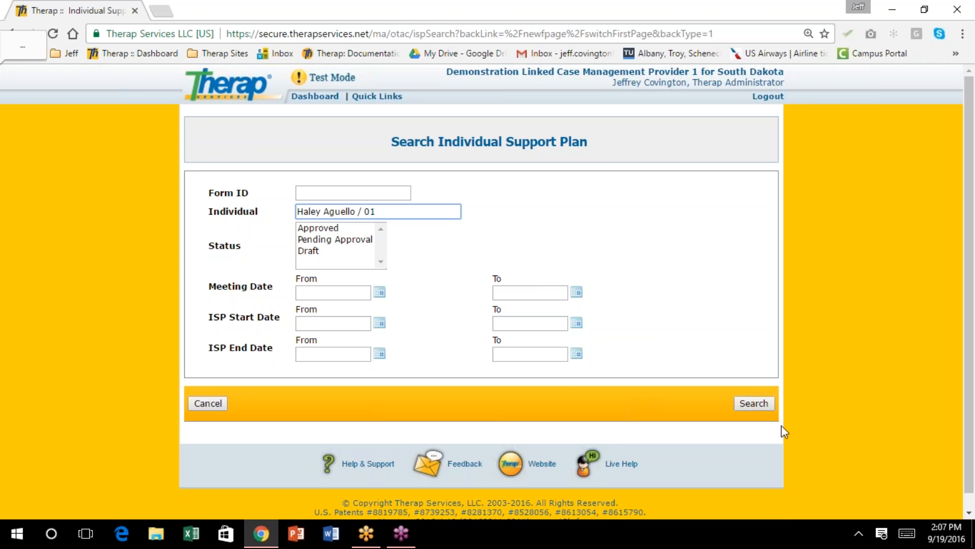
{"action": "left_click", "coordinate": [759, 399]}
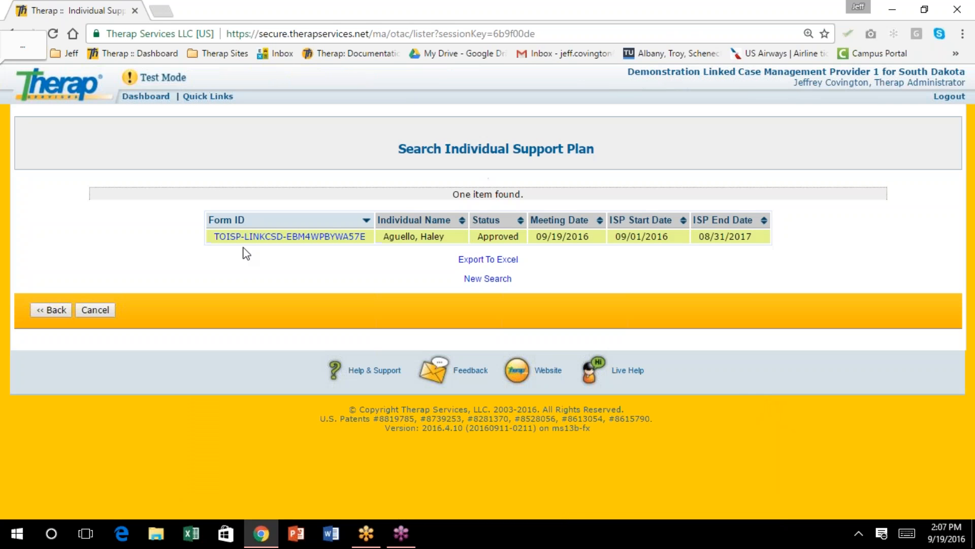
{"action": "left_click", "coordinate": [259, 237]}
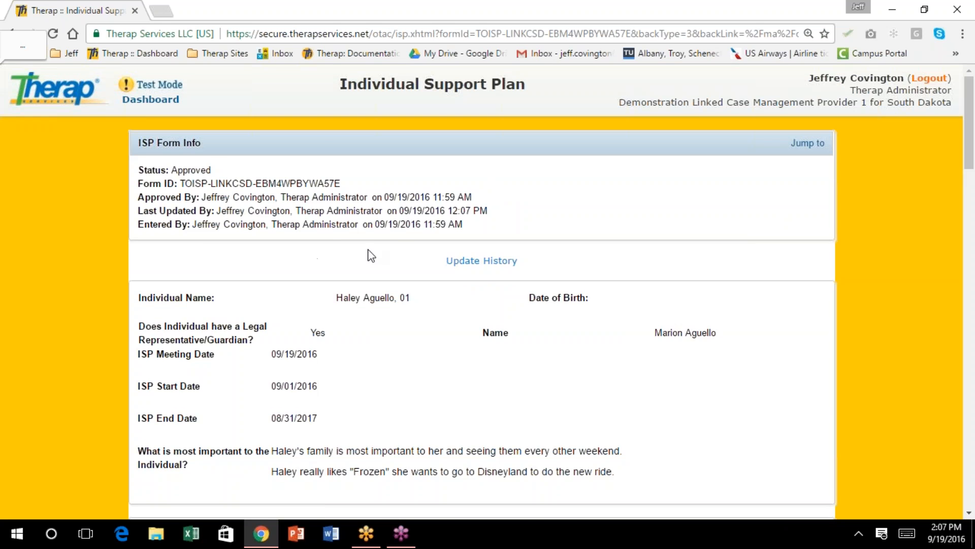
{"action": "scroll", "coordinate": [362, 242], "scroll_direction": "down", "scroll_amount": 5}
{"action": "scroll", "coordinate": [362, 243], "scroll_direction": "down", "scroll_amount": 10}
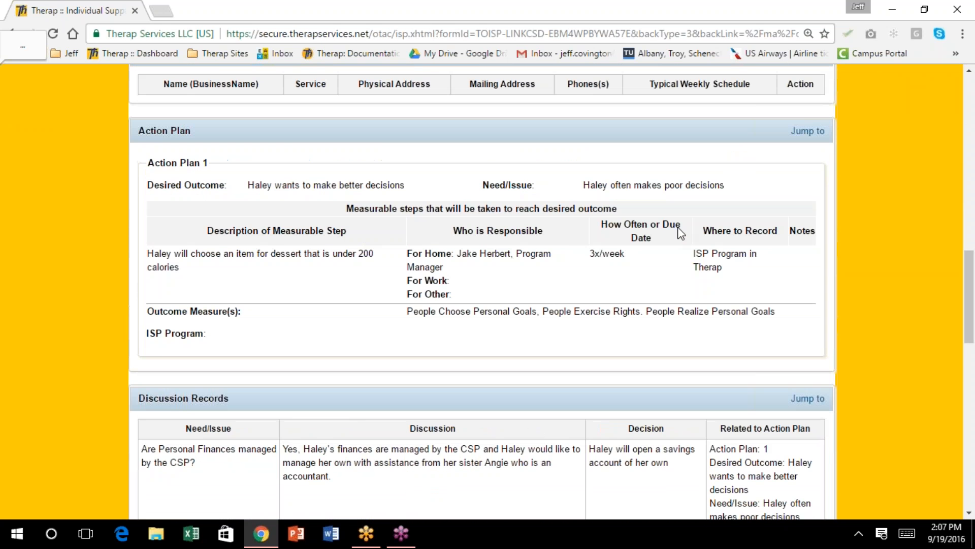
{"action": "left_click_drag", "start_coordinate": [969, 298], "coordinate": [969, 460]}
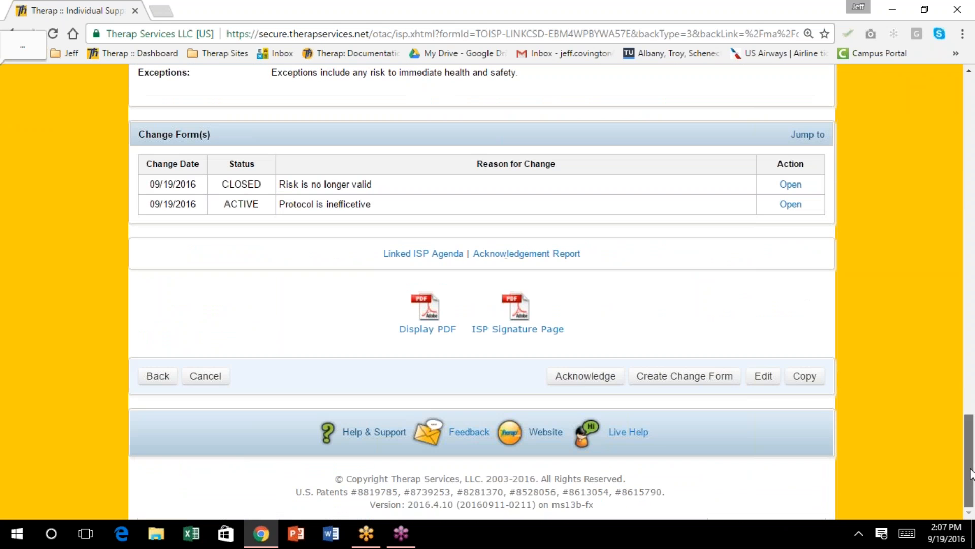
{"action": "left_click", "coordinate": [681, 382]}
Set Send Date to 09/19/2016, tick Individual Support Plan, and enter a reason about activated CQL outcomes
{"action": "scroll", "coordinate": [566, 244], "scroll_direction": "down", "scroll_amount": 5}
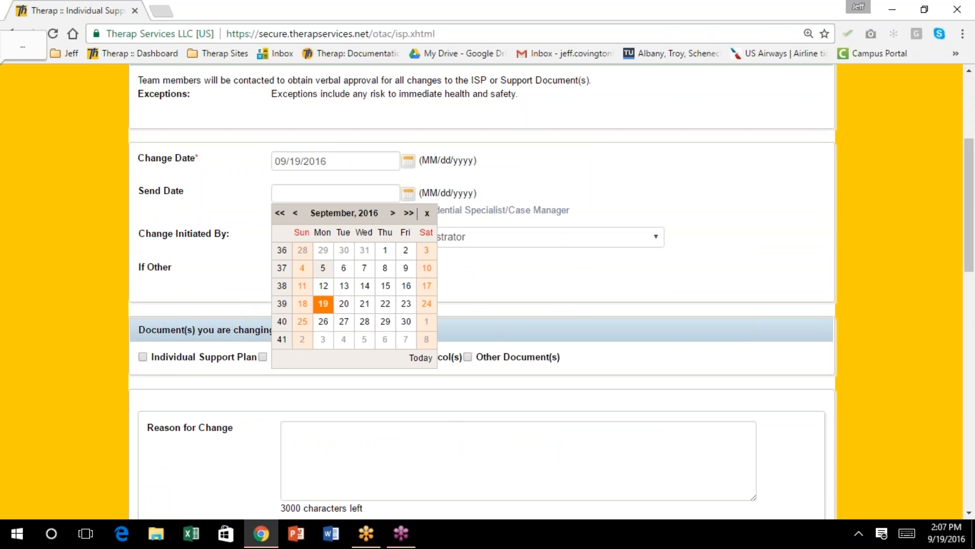
{"action": "left_click", "coordinate": [323, 304]}
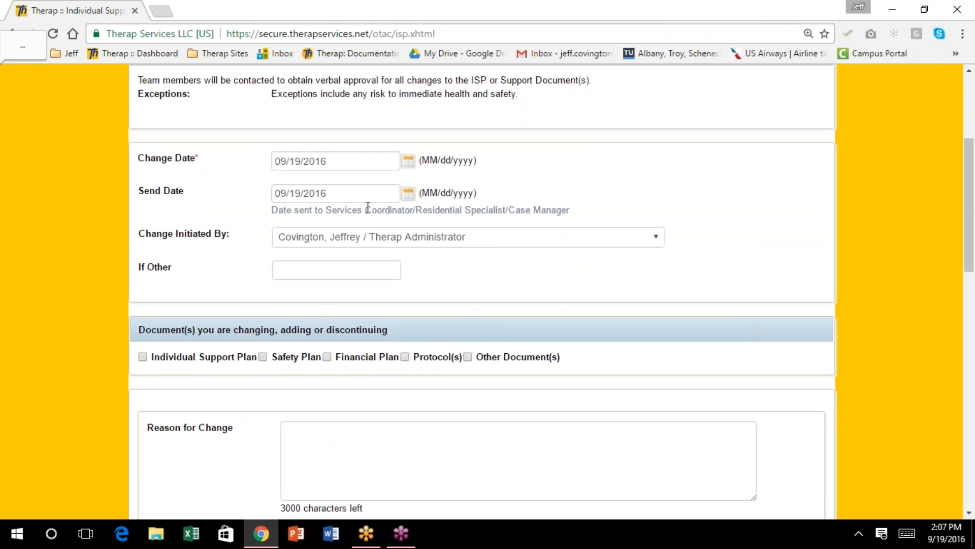
{"action": "scroll", "coordinate": [368, 207], "scroll_direction": "down", "scroll_amount": 3}
{"action": "scroll", "coordinate": [368, 207], "scroll_direction": "down", "scroll_amount": 1}
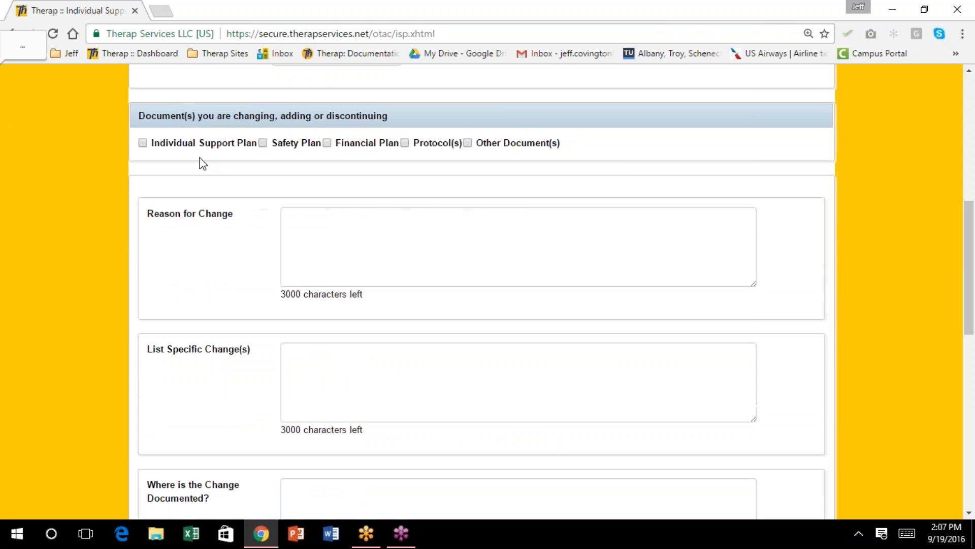
{"action": "left_click", "coordinate": [143, 143]}
{"action": "left_click", "coordinate": [330, 222]}
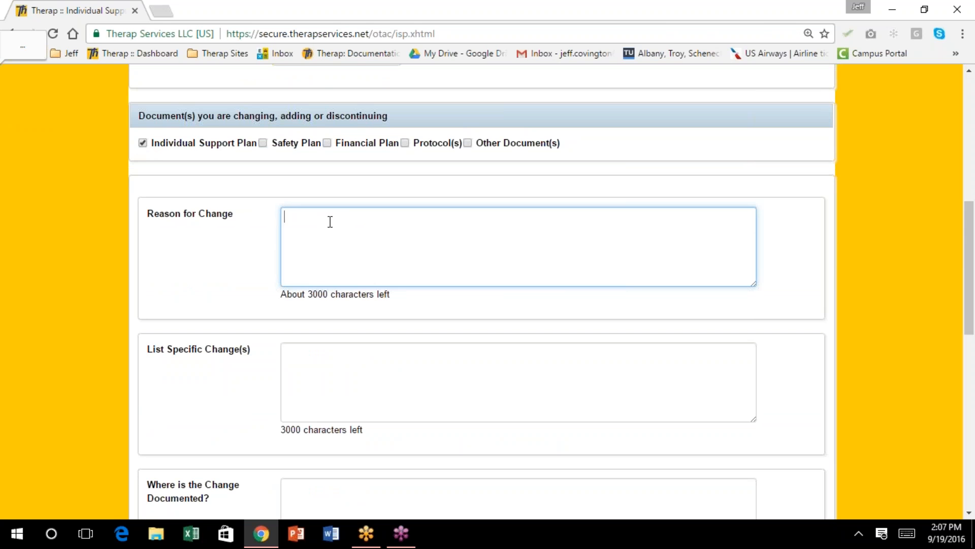
{"action": "type", "text": "Dumb Jeff activated our CQ"}
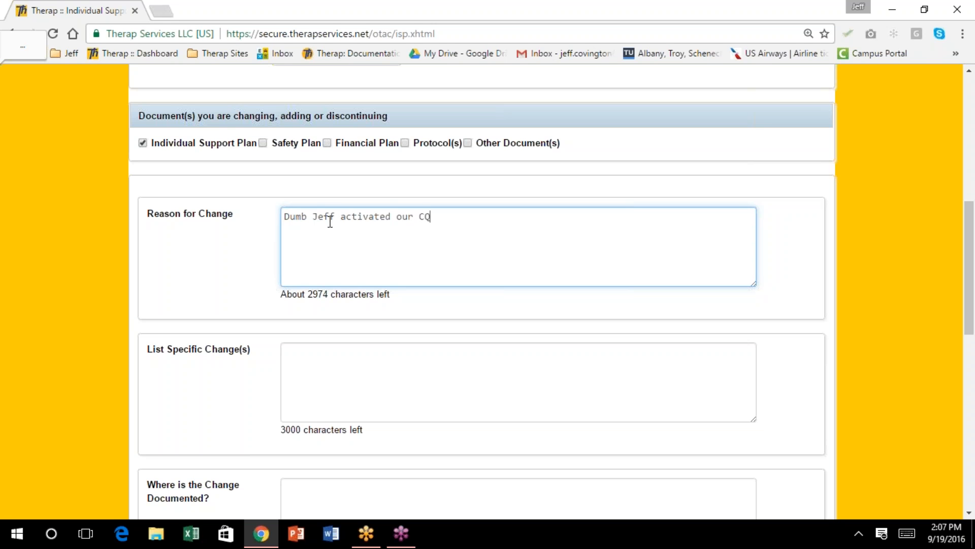
{"action": "type", "text": "L outcomes!"}
List 'CQL outcome measures added to ISP' as the change, documented in 'ISP Plan'
{"action": "key", "text": "Tab"}
{"action": "type", "text": "a"}
{"action": "key", "text": "BackSpace"}
{"action": "type", "text": "Cq"}
{"action": "key", "text": "BackSpace"}
{"action": "type", "text": "QL outcome measu"}
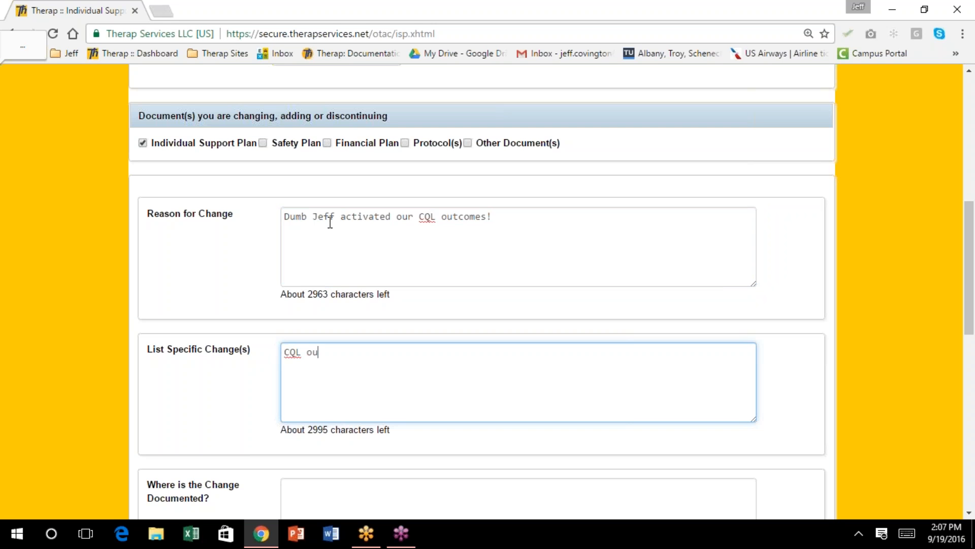
{"action": "type", "text": "res added to ISP"}
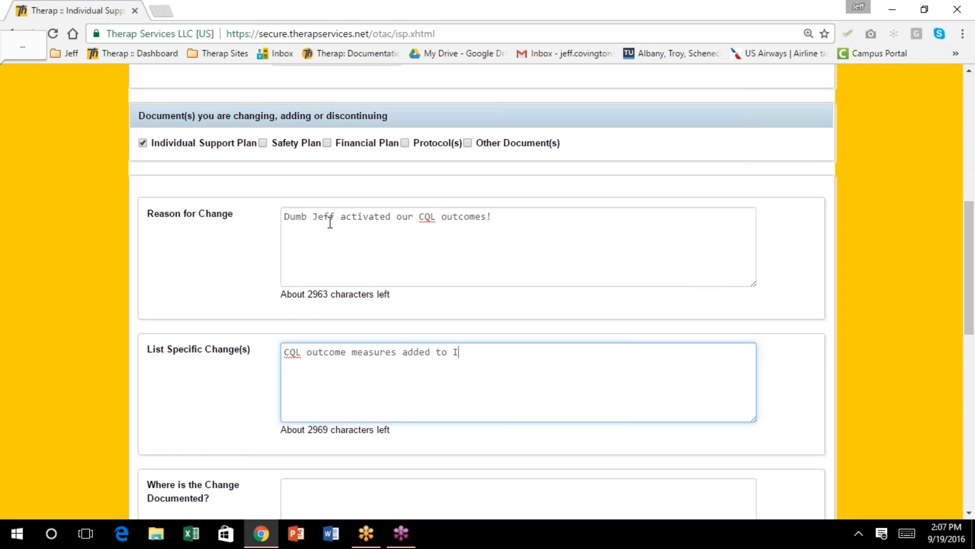
{"action": "key", "text": "Tab"}
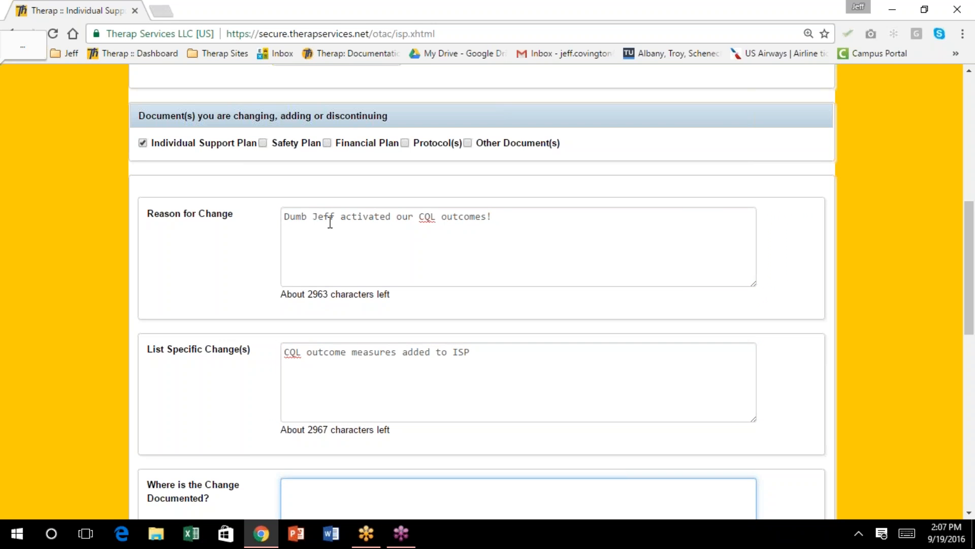
{"action": "scroll", "coordinate": [280, 436], "scroll_direction": "down", "scroll_amount": 4}
{"action": "type", "text": "ISP Plan"}
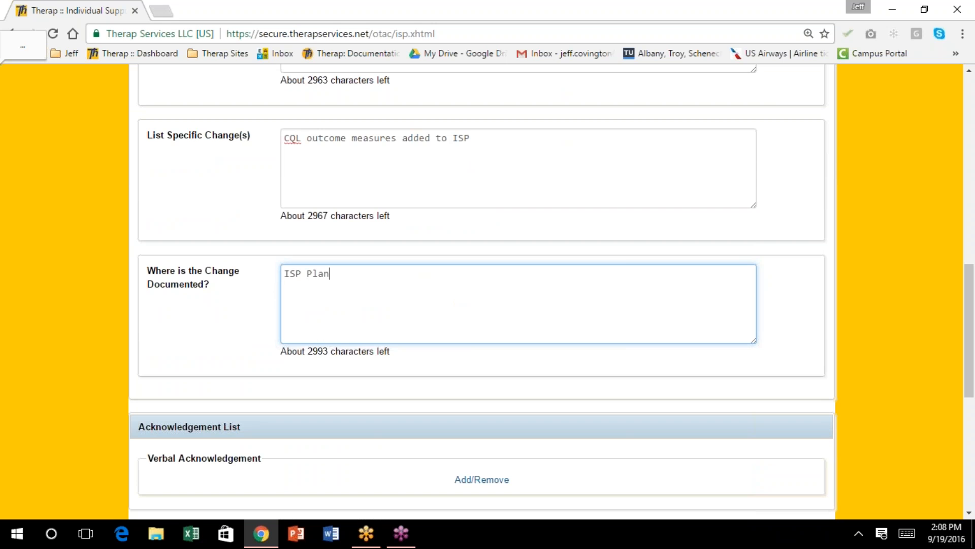
{"action": "scroll", "coordinate": [223, 348], "scroll_direction": "down", "scroll_amount": 6}
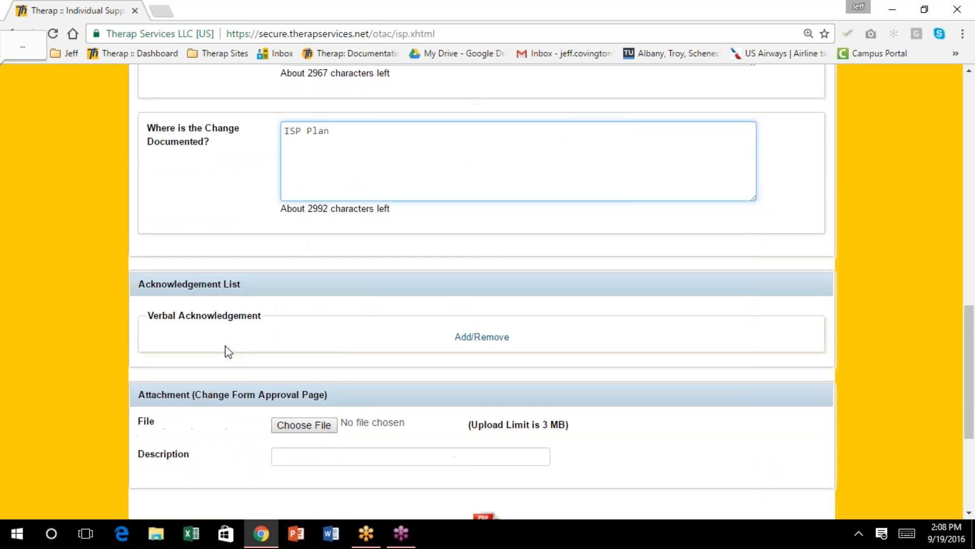
{"action": "scroll", "coordinate": [226, 346], "scroll_direction": "down", "scroll_amount": 1}
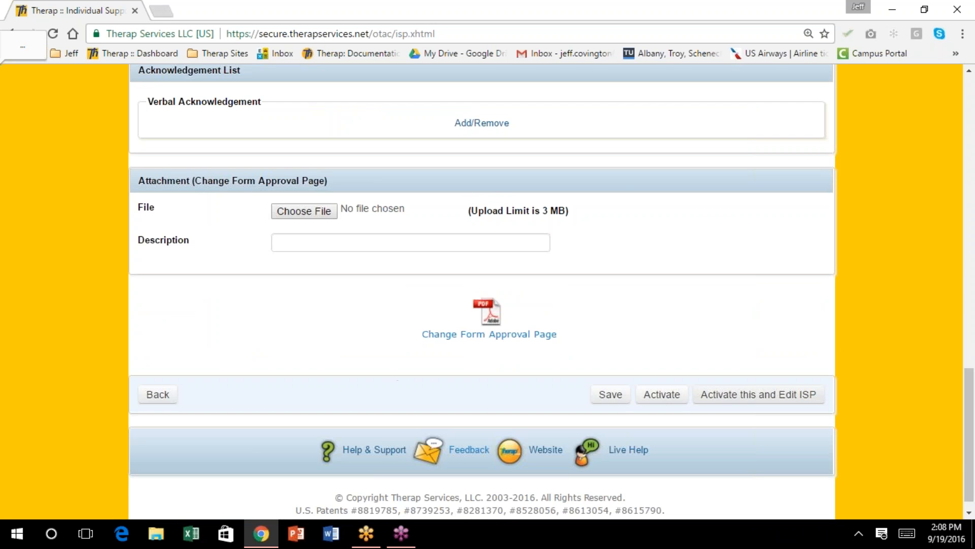
Activate the ISP change so the Individual Support Plan opens for editing
{"action": "left_click", "coordinate": [712, 397]}
{"action": "scroll", "coordinate": [695, 385], "scroll_direction": "down", "scroll_amount": 6}
{"action": "scroll", "coordinate": [621, 351], "scroll_direction": "down", "scroll_amount": 18}
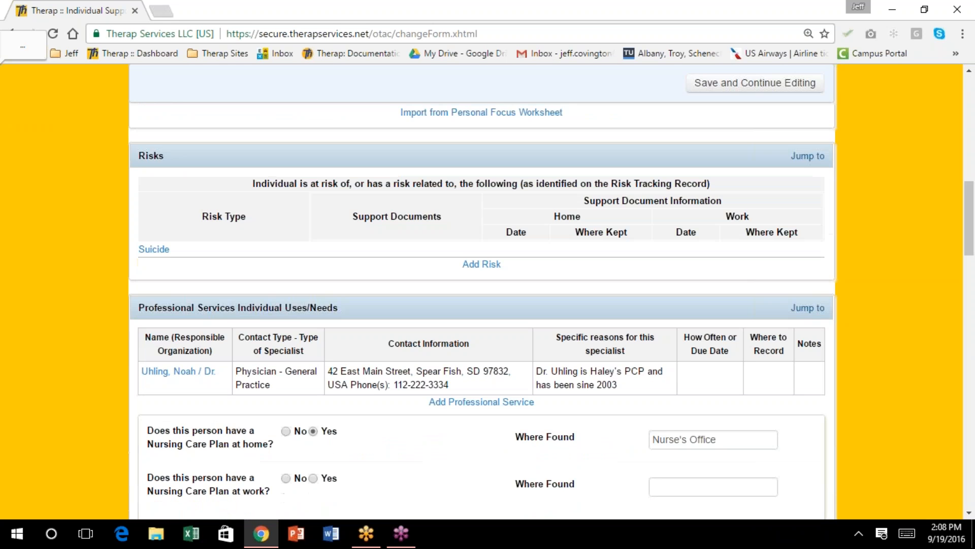
{"action": "scroll", "coordinate": [481, 295], "scroll_direction": "down", "scroll_amount": 7}
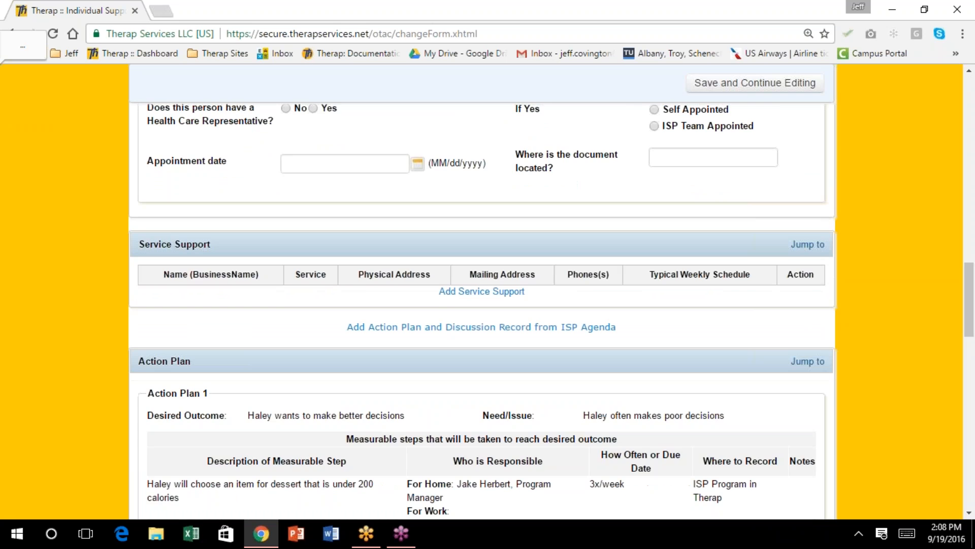
{"action": "scroll", "coordinate": [482, 295], "scroll_direction": "down", "scroll_amount": 9}
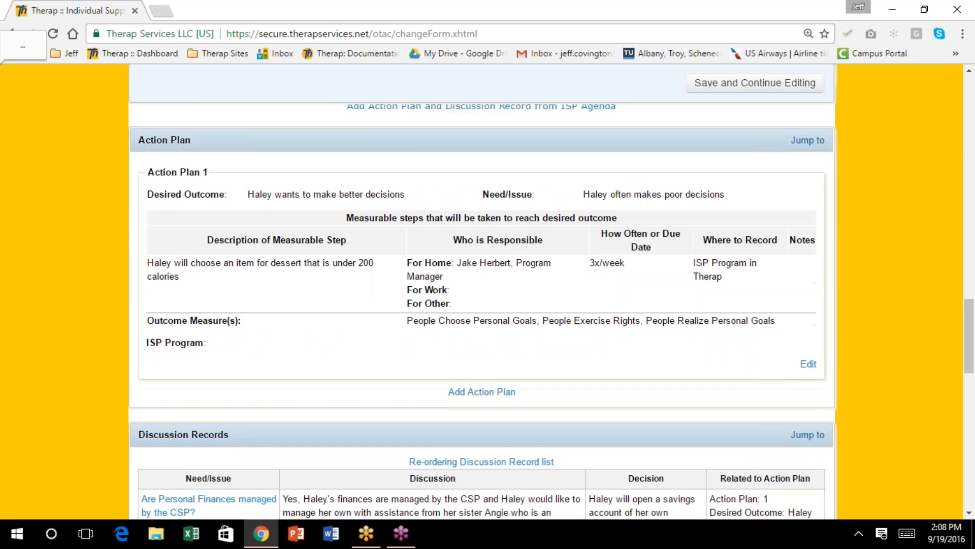
{"action": "scroll", "coordinate": [481, 294], "scroll_direction": "down", "scroll_amount": 4}
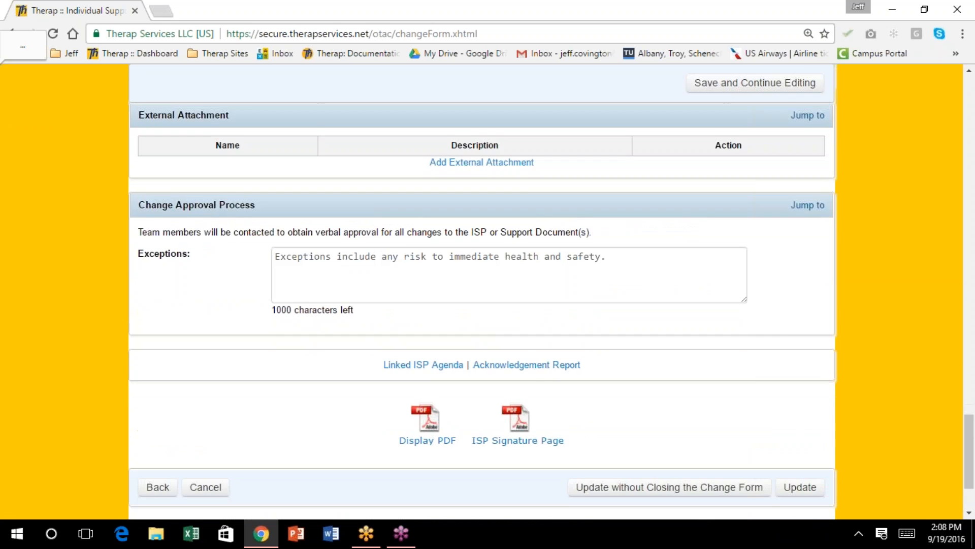
{"action": "scroll", "coordinate": [482, 294], "scroll_direction": "up", "scroll_amount": 11}
{"action": "scroll", "coordinate": [482, 295], "scroll_direction": "up", "scroll_amount": 4}
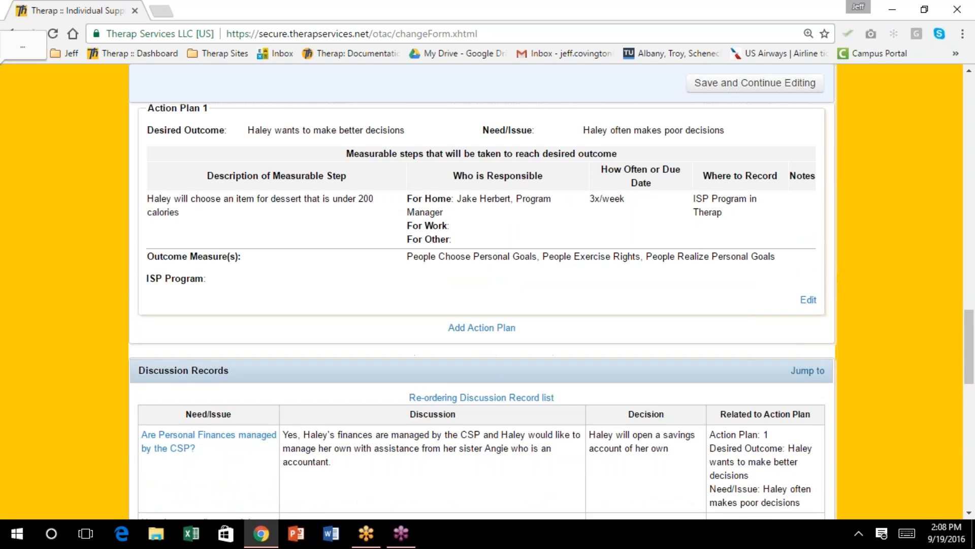
{"action": "scroll", "coordinate": [481, 295], "scroll_direction": "up", "scroll_amount": 15}
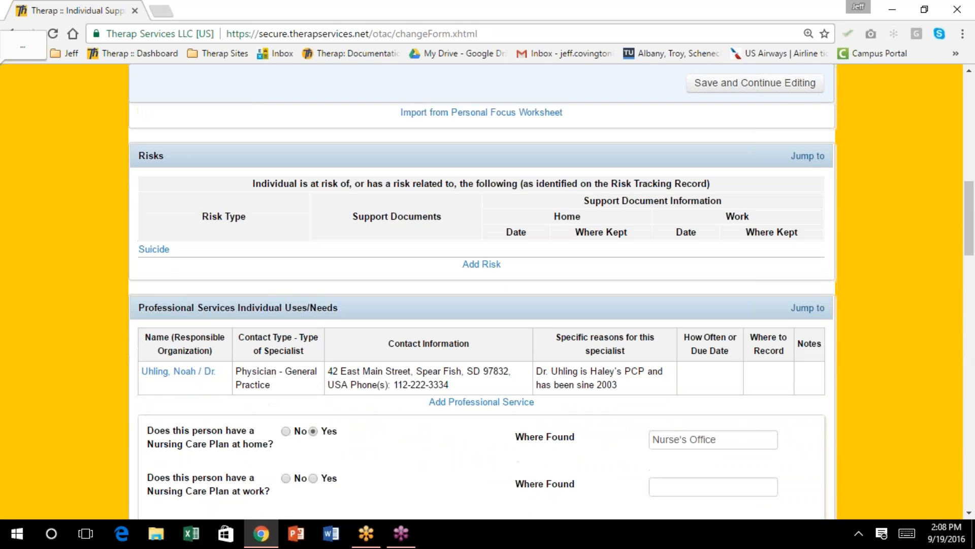
{"action": "scroll", "coordinate": [481, 295], "scroll_direction": "up", "scroll_amount": 12}
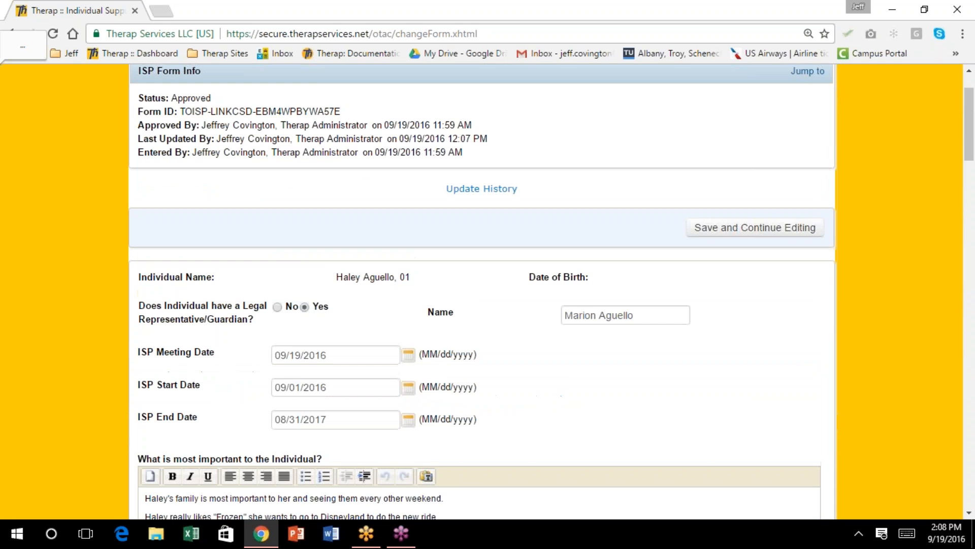
{"action": "scroll", "coordinate": [481, 294], "scroll_direction": "up", "scroll_amount": 2}
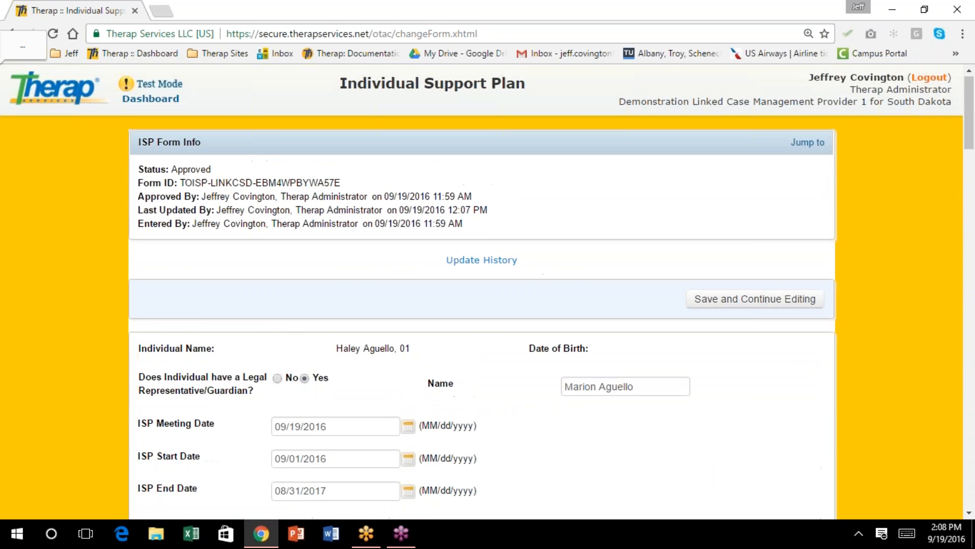
Open Action Plan 1, which lists three CQL outcome measures, for editing
{"action": "scroll", "coordinate": [482, 294], "scroll_direction": "down", "scroll_amount": 5}
{"action": "scroll", "coordinate": [482, 295], "scroll_direction": "down", "scroll_amount": 7}
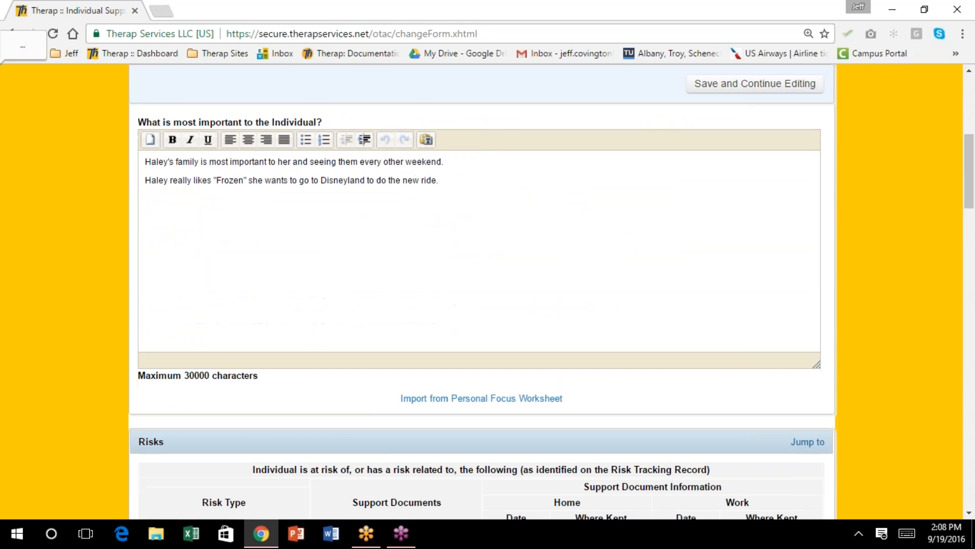
{"action": "scroll", "coordinate": [481, 294], "scroll_direction": "down", "scroll_amount": 9}
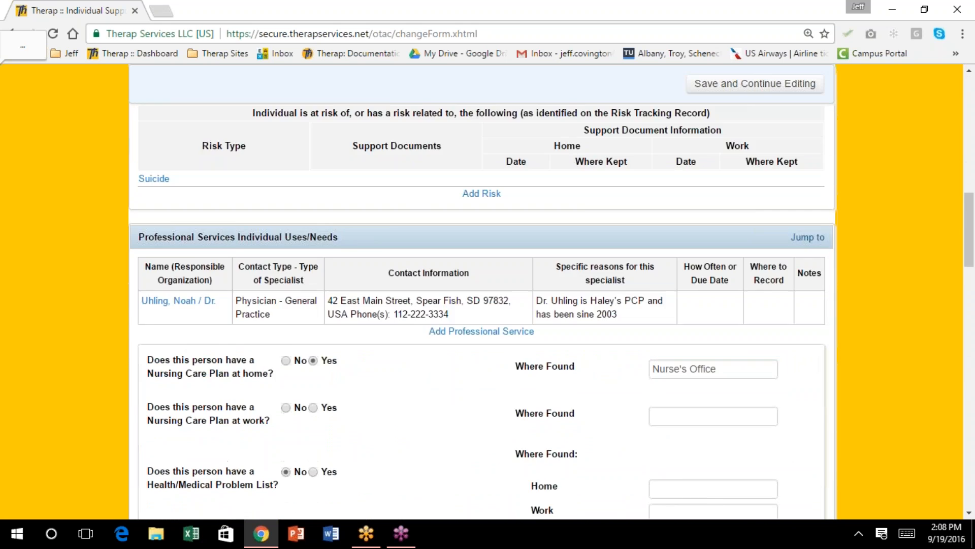
{"action": "scroll", "coordinate": [481, 294], "scroll_direction": "down", "scroll_amount": 3}
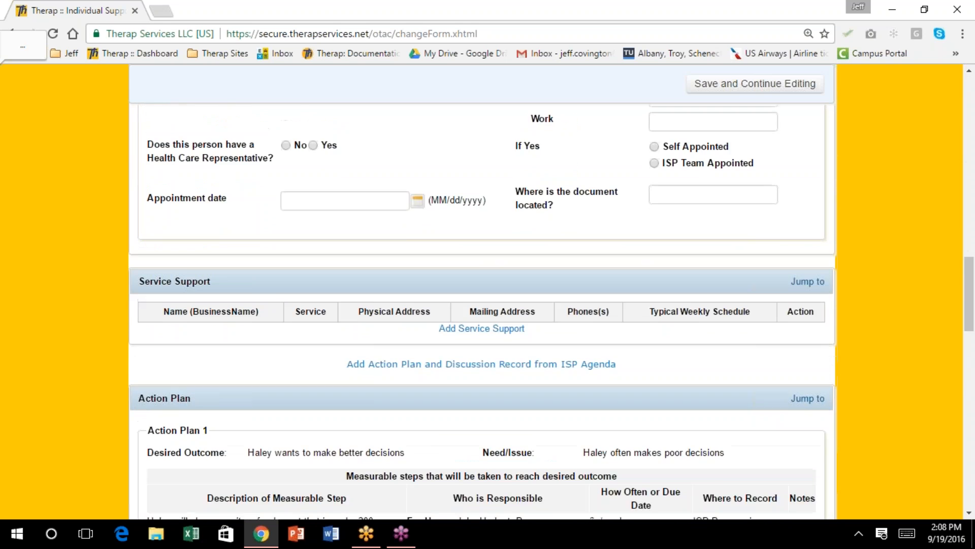
{"action": "scroll", "coordinate": [482, 294], "scroll_direction": "down", "scroll_amount": 3}
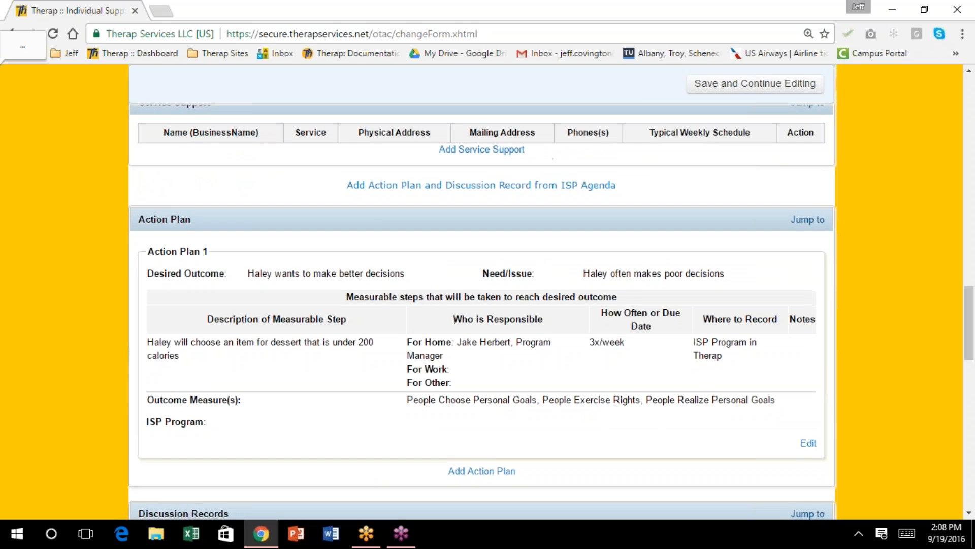
{"action": "scroll", "coordinate": [481, 295], "scroll_direction": "down", "scroll_amount": 2}
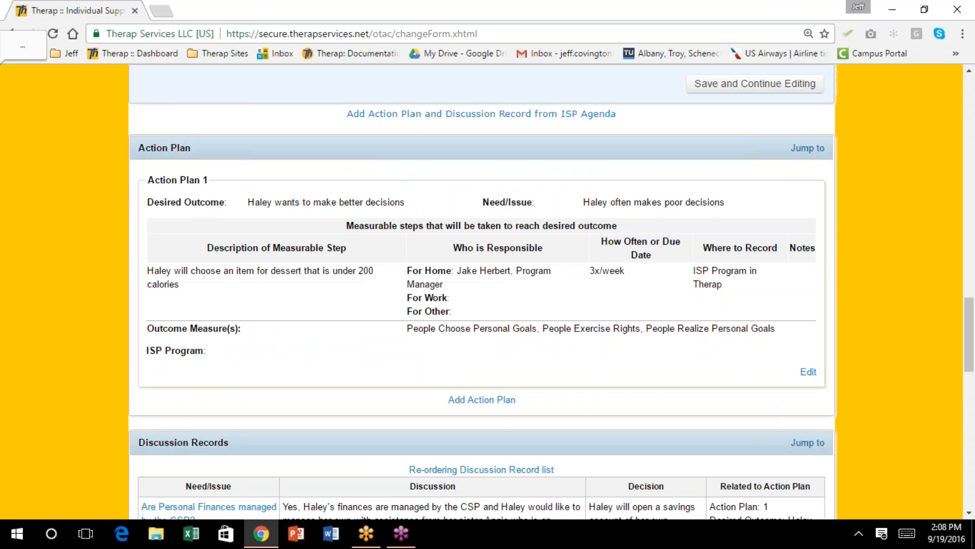
{"action": "scroll", "coordinate": [481, 294], "scroll_direction": "down", "scroll_amount": 2}
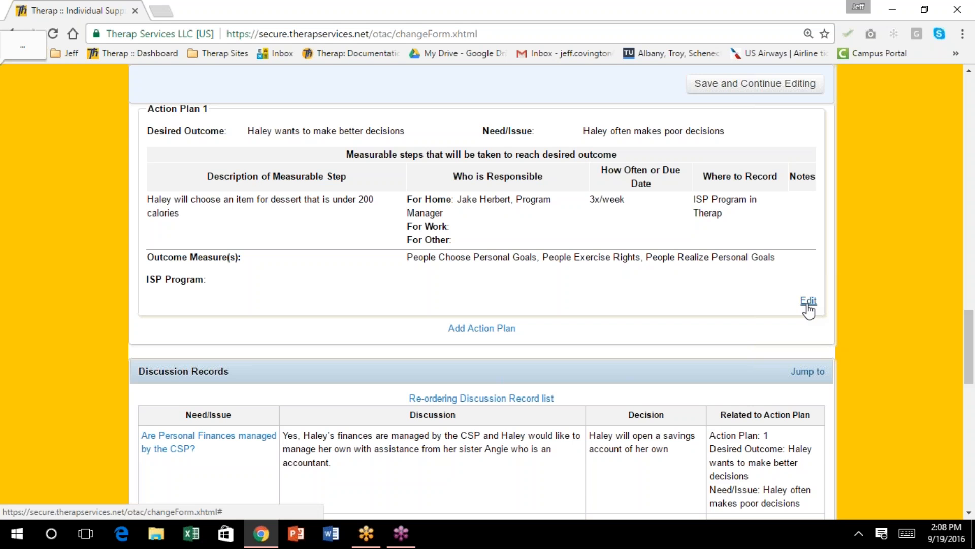
{"action": "left_click", "coordinate": [807, 303]}
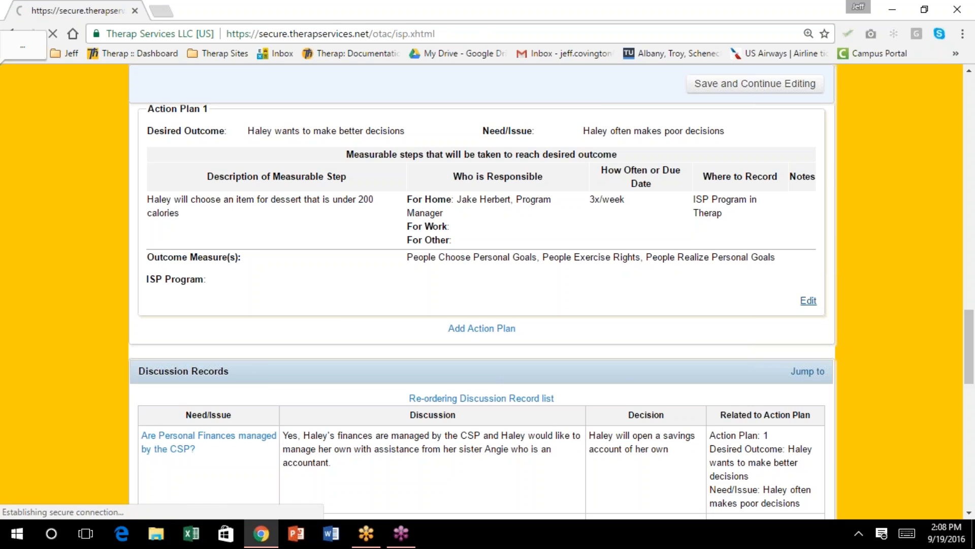
Tag Action Plan 1 with 'People Choose Where and With Whom they Live' and 'People have Intimate Relationships', then finish
{"action": "scroll", "coordinate": [496, 294], "scroll_direction": "down", "scroll_amount": 9}
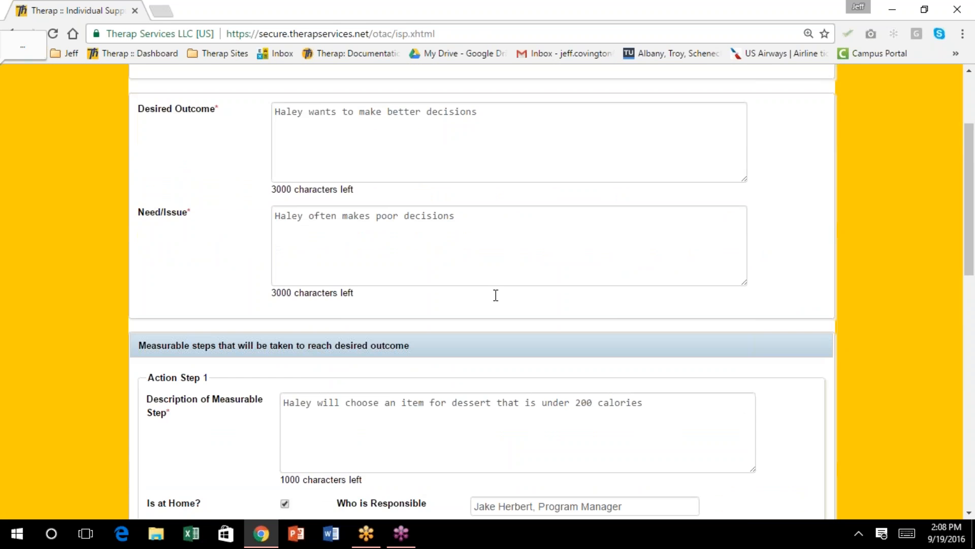
{"action": "scroll", "coordinate": [492, 294], "scroll_direction": "down", "scroll_amount": 5}
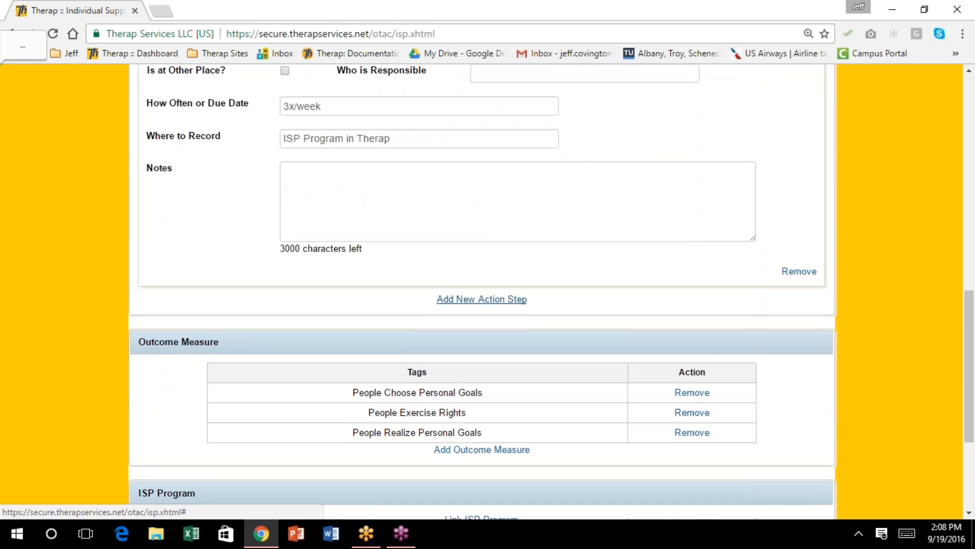
{"action": "left_click", "coordinate": [481, 381]}
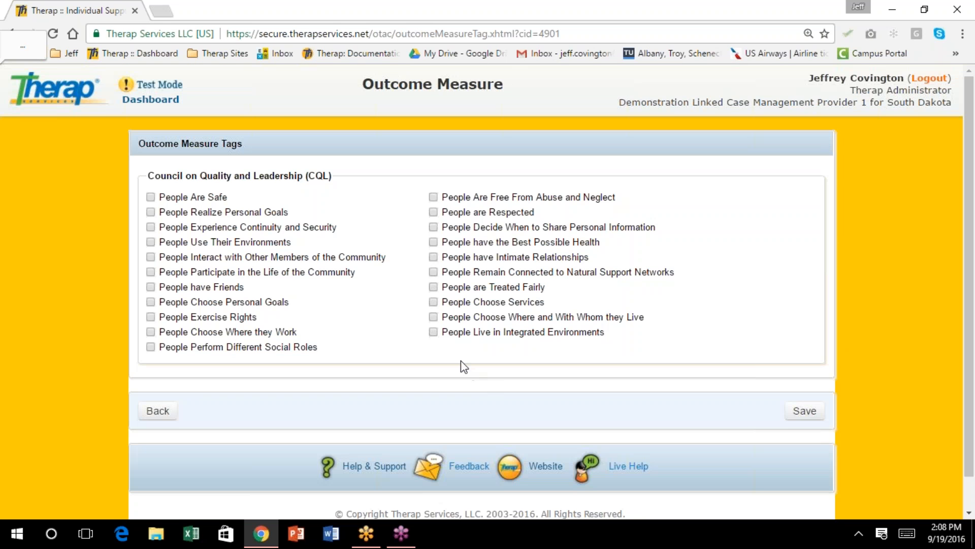
{"action": "left_click", "coordinate": [433, 317]}
{"action": "left_click", "coordinate": [433, 257]}
{"action": "left_click", "coordinate": [804, 411]}
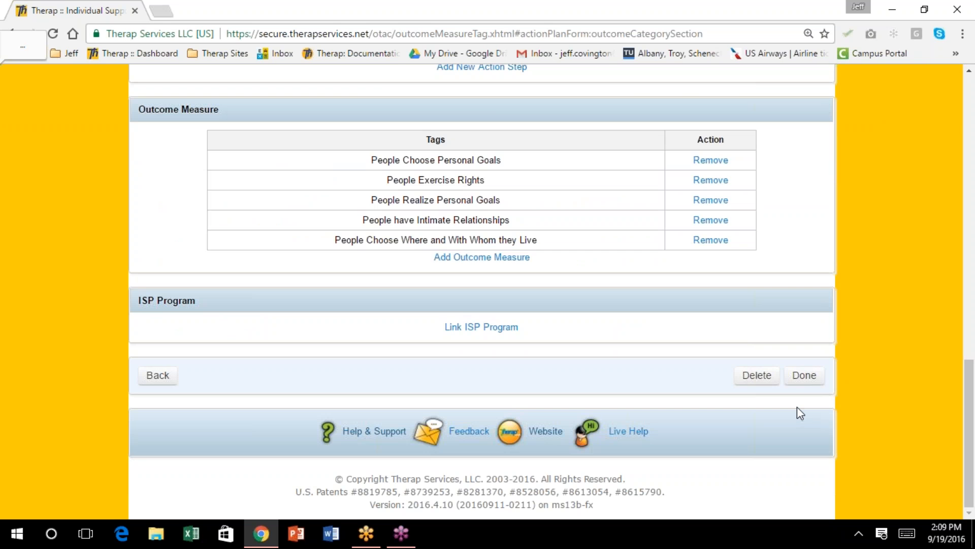
{"action": "left_click", "coordinate": [802, 379]}
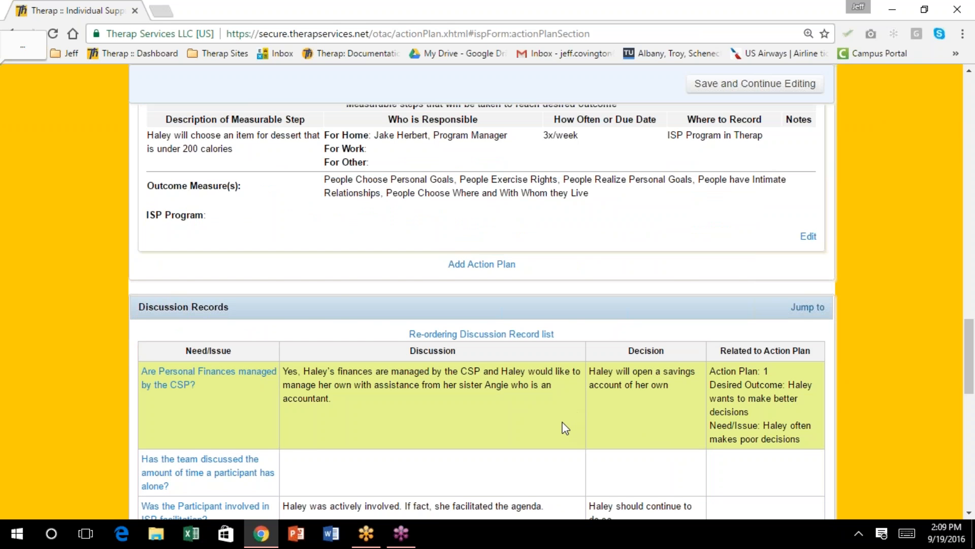
Check that Action Plan 1 lists all five CQL outcome measures, leaving it unchanged
{"action": "scroll", "coordinate": [566, 428], "scroll_direction": "up", "scroll_amount": 4}
{"action": "scroll", "coordinate": [559, 427], "scroll_direction": "down", "scroll_amount": 1}
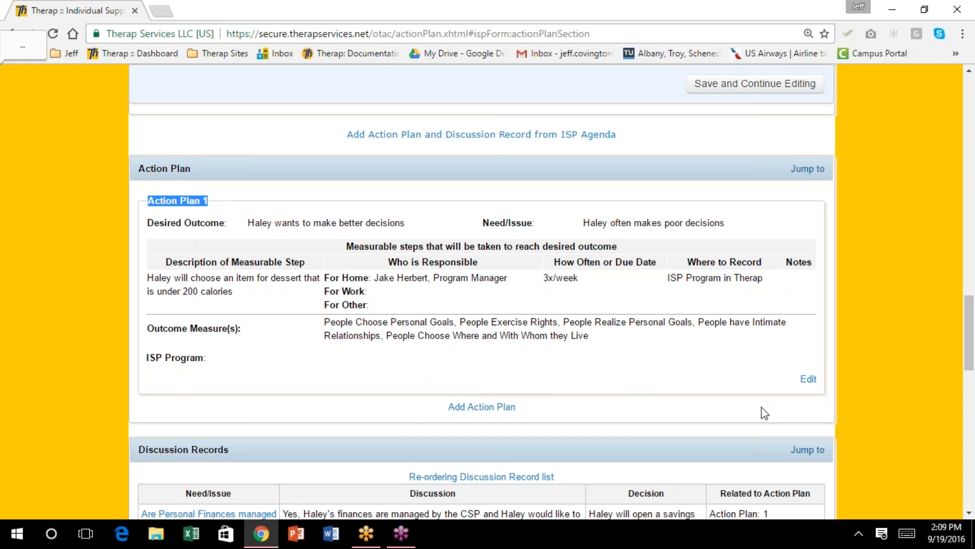
{"action": "left_click", "coordinate": [808, 379]}
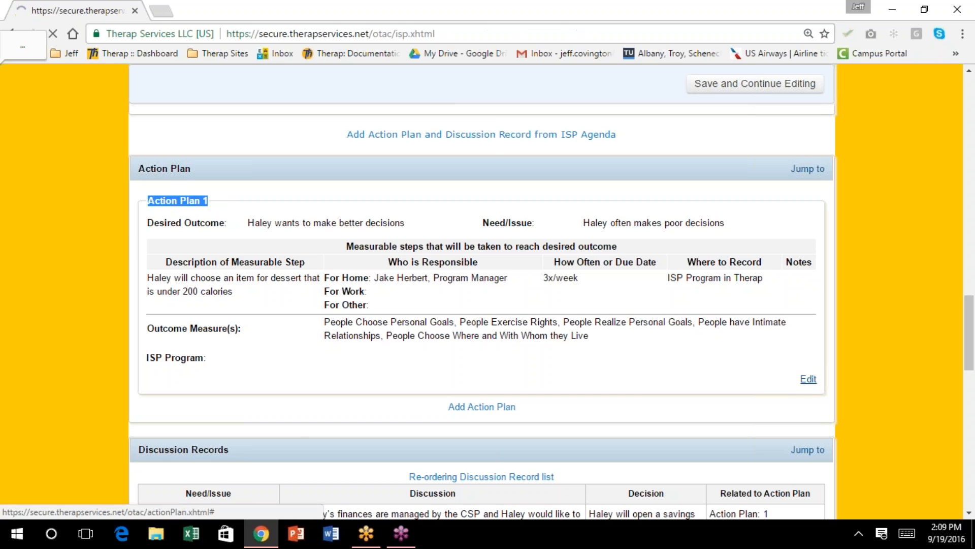
{"action": "scroll", "coordinate": [712, 371], "scroll_direction": "down", "scroll_amount": 5}
{"action": "scroll", "coordinate": [710, 376], "scroll_direction": "down", "scroll_amount": 8}
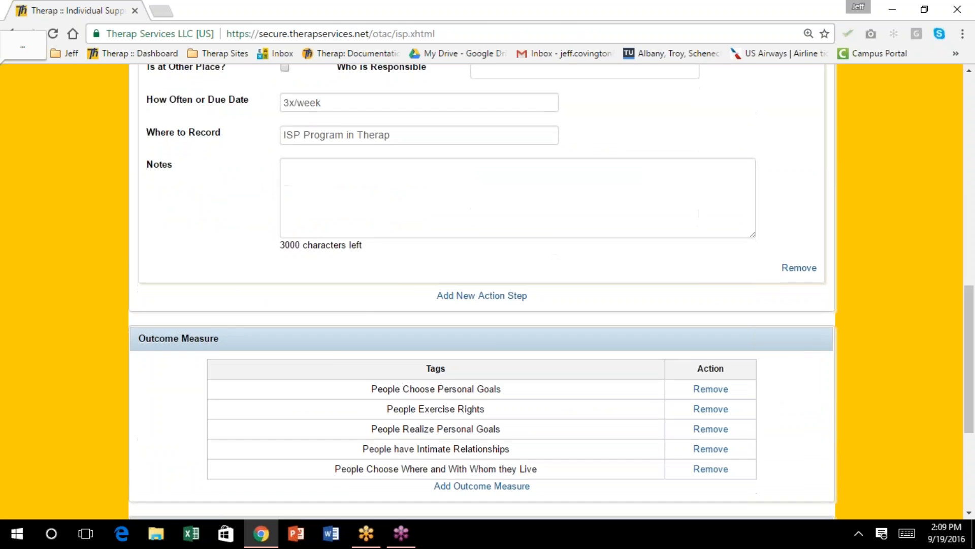
{"action": "scroll", "coordinate": [710, 381], "scroll_direction": "down", "scroll_amount": 4}
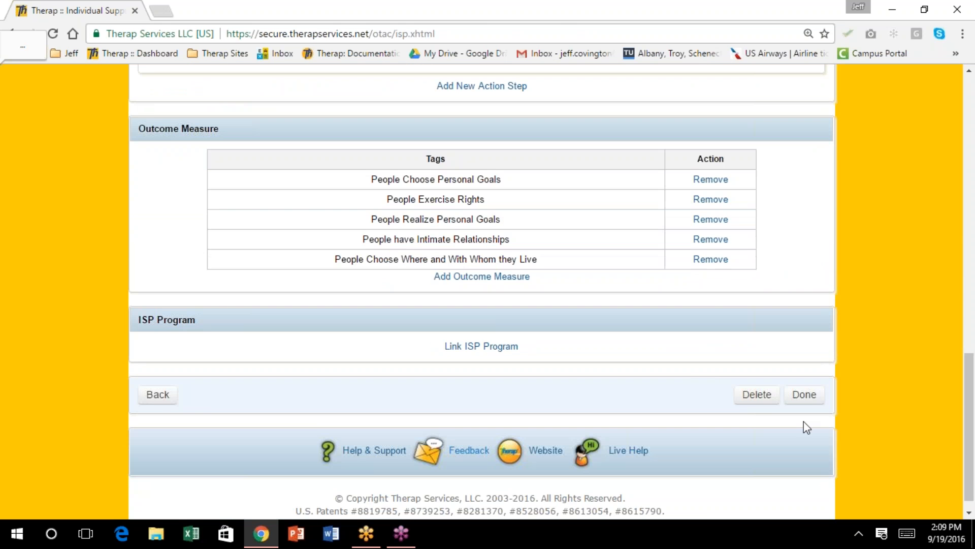
{"action": "left_click", "coordinate": [155, 399]}
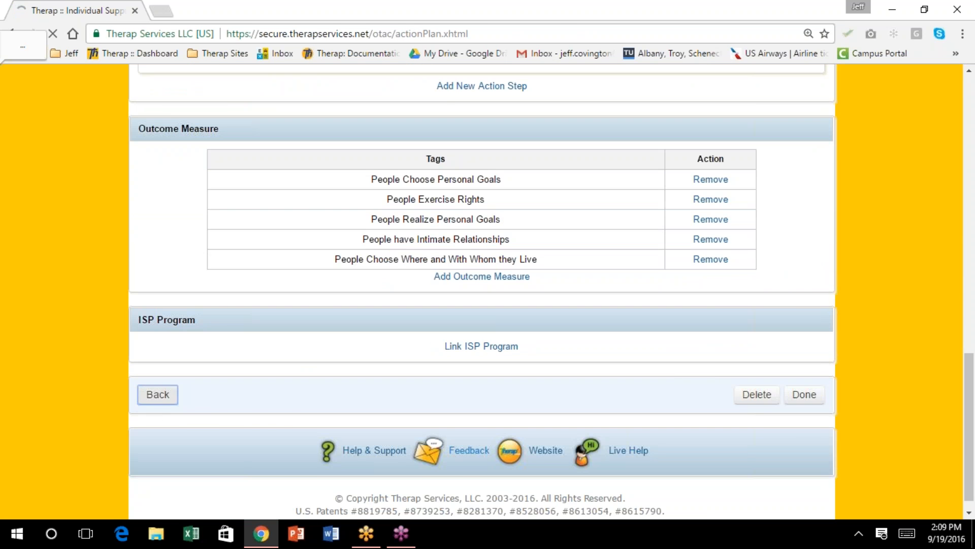
Submit the updated Individual Support Plan
{"action": "scroll", "coordinate": [428, 394], "scroll_direction": "down", "scroll_amount": 10}
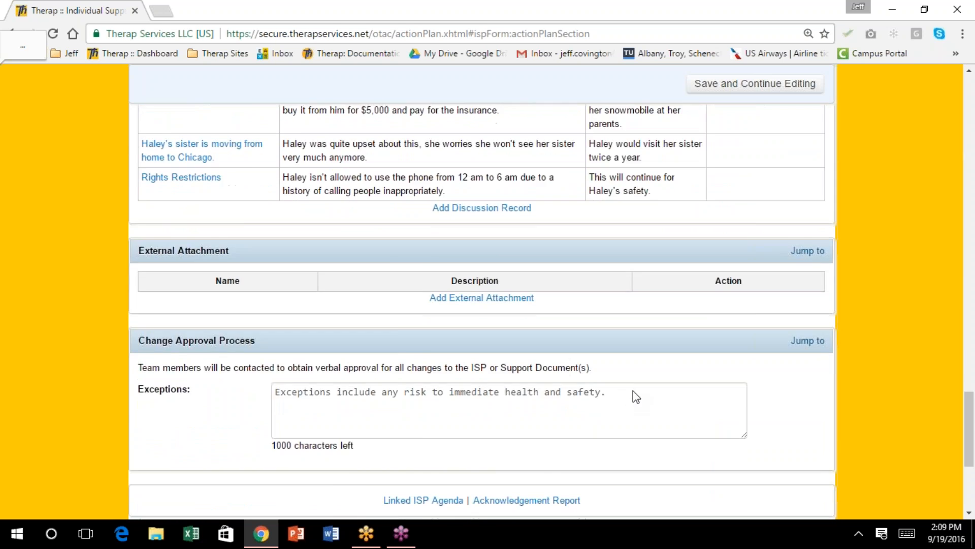
{"action": "scroll", "coordinate": [636, 397], "scroll_direction": "down", "scroll_amount": 5}
{"action": "left_click", "coordinate": [798, 381]}
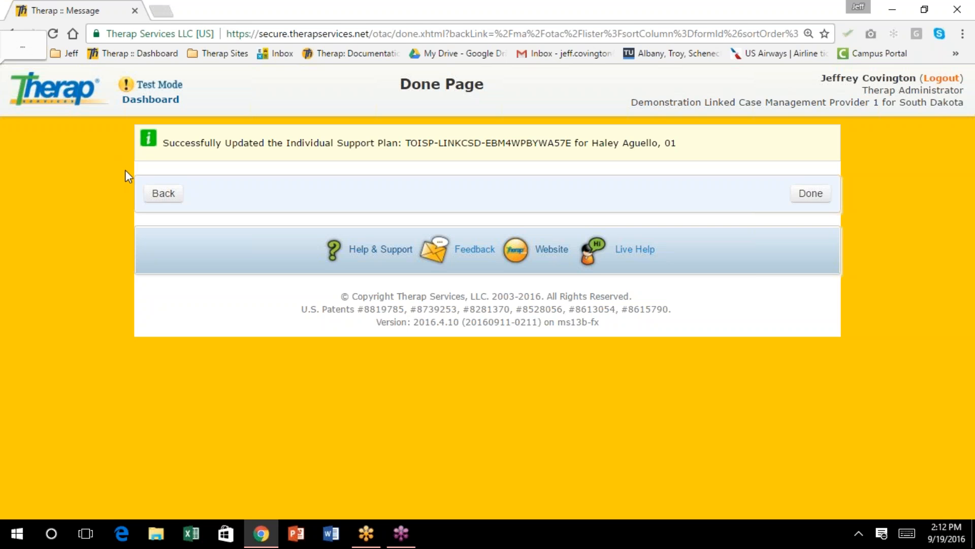
Start a Quarterly Monitoring 2016.6.8 form for the first Central Region individual
{"action": "left_click", "coordinate": [153, 101]}
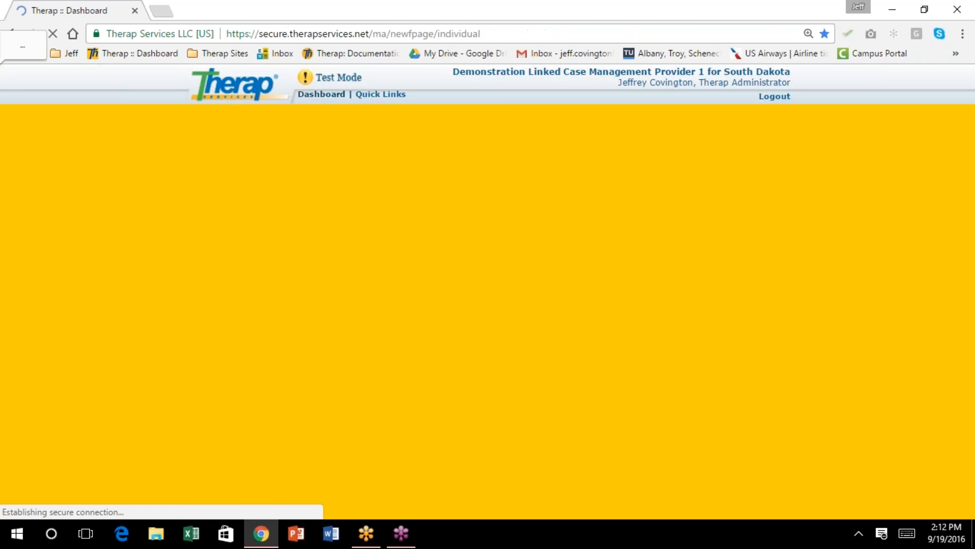
{"action": "scroll", "coordinate": [317, 203], "scroll_direction": "down", "scroll_amount": 2}
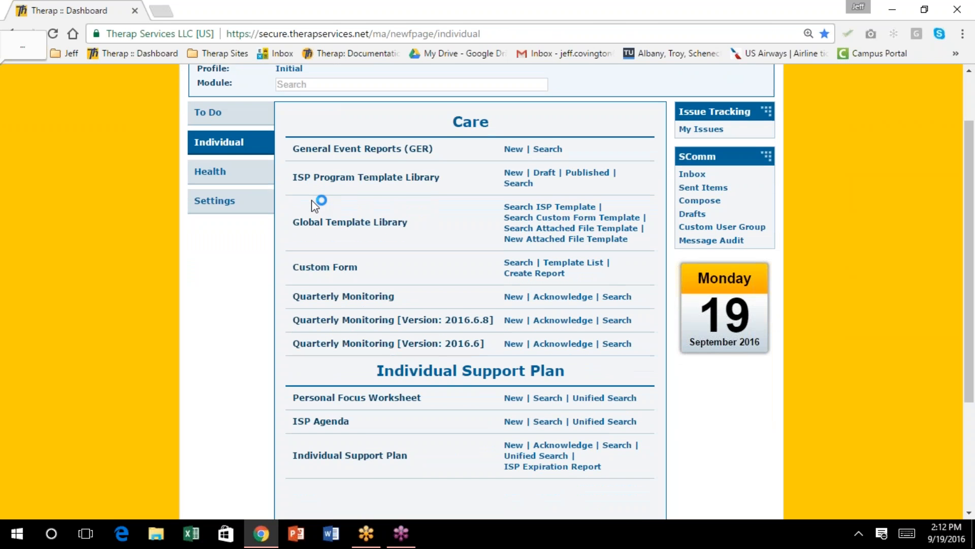
{"action": "scroll", "coordinate": [307, 201], "scroll_direction": "down", "scroll_amount": 2}
{"action": "scroll", "coordinate": [302, 195], "scroll_direction": "up", "scroll_amount": 2}
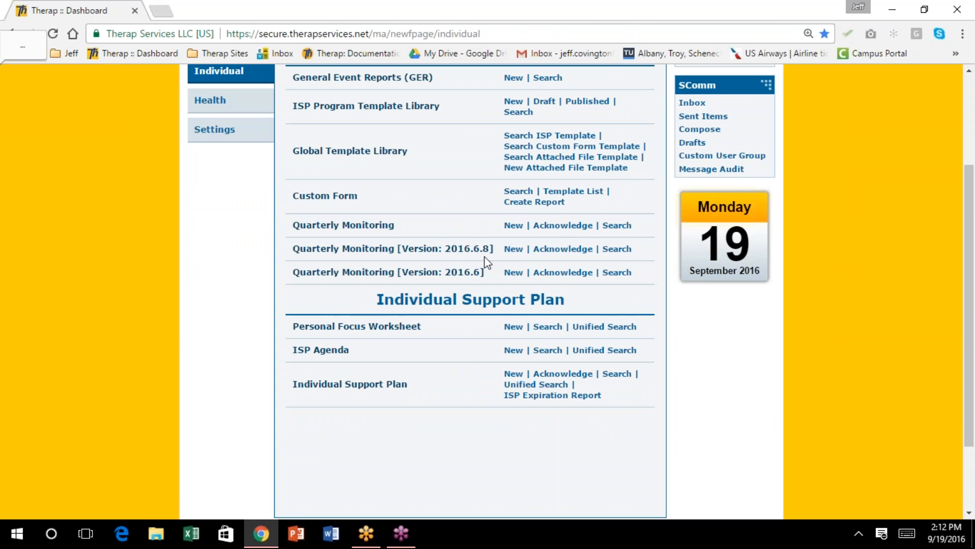
{"action": "left_click", "coordinate": [512, 250]}
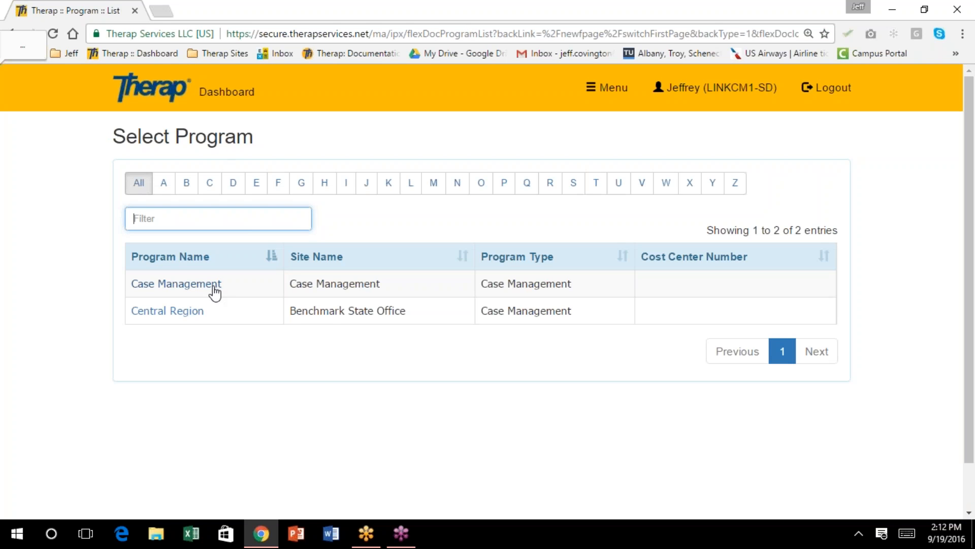
{"action": "left_click", "coordinate": [183, 311]}
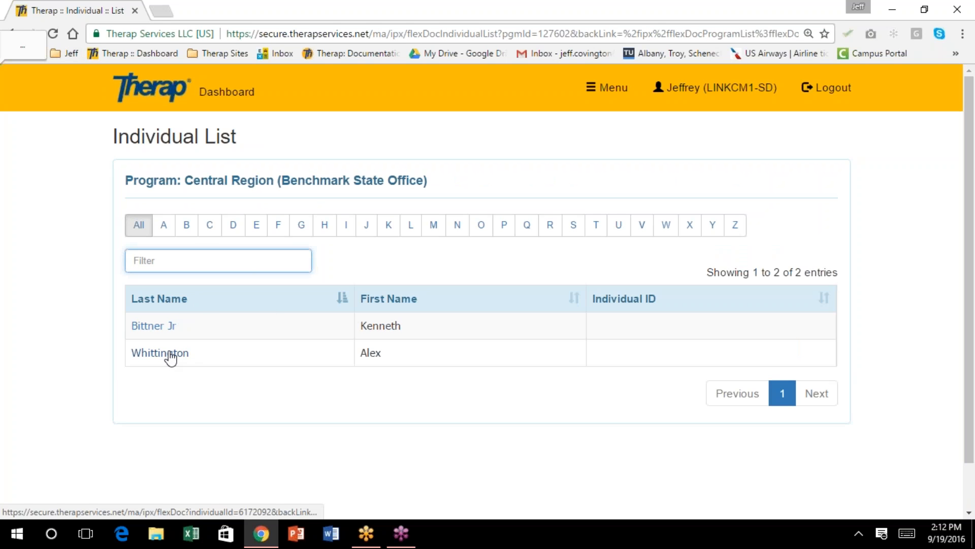
{"action": "left_click", "coordinate": [155, 327]}
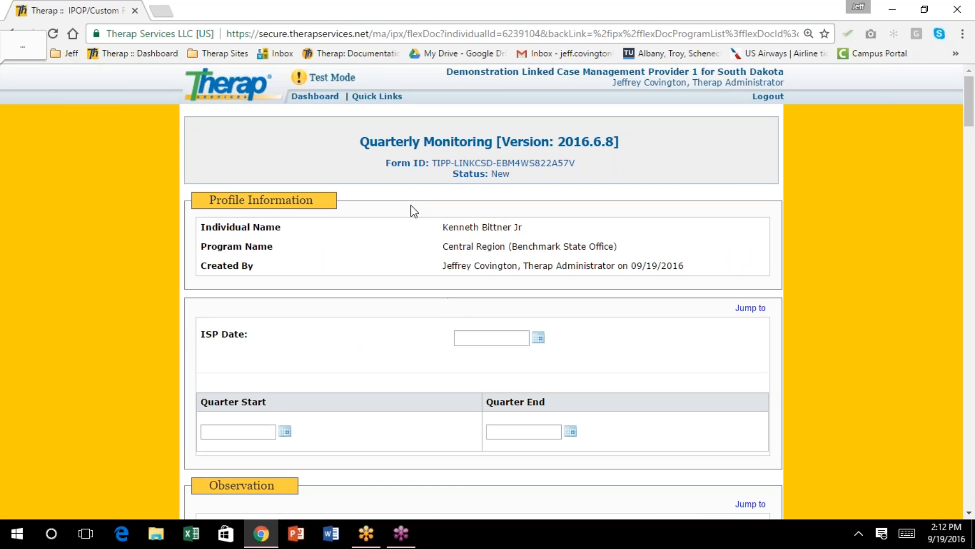
Set the form's ISP Date to 09/01/2016 from the calendar
{"action": "scroll", "coordinate": [389, 224], "scroll_direction": "down", "scroll_amount": 1}
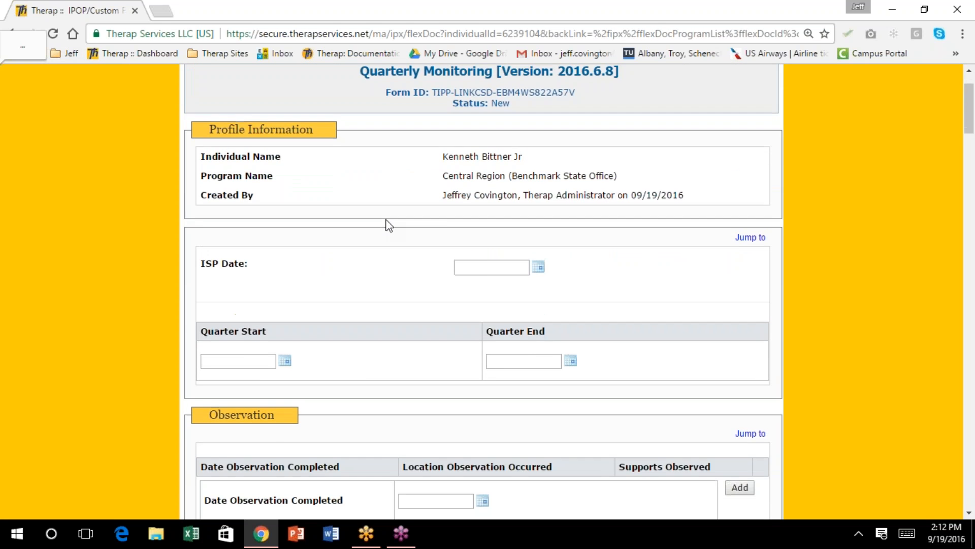
{"action": "scroll", "coordinate": [387, 224], "scroll_direction": "up", "scroll_amount": 1}
{"action": "scroll", "coordinate": [387, 226], "scroll_direction": "down", "scroll_amount": 1}
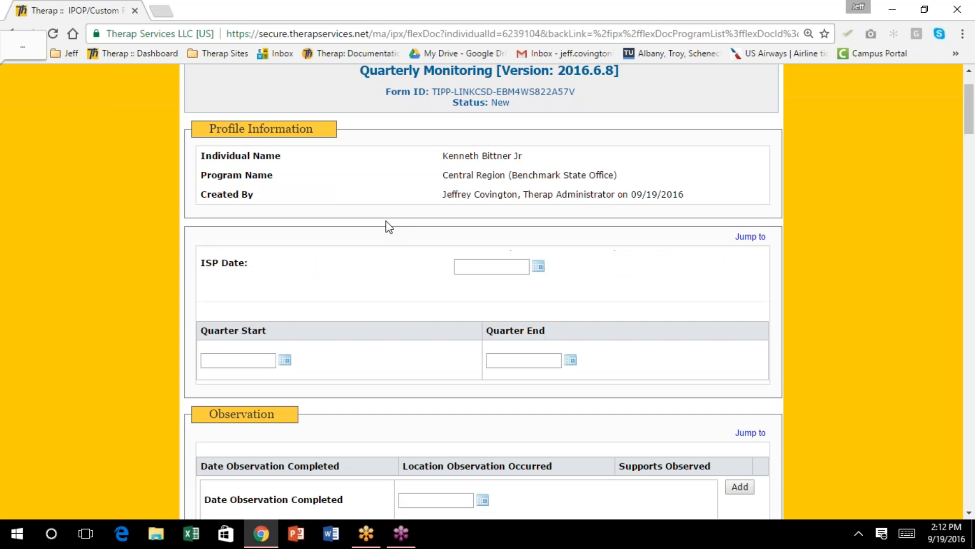
{"action": "left_click", "coordinate": [538, 266]}
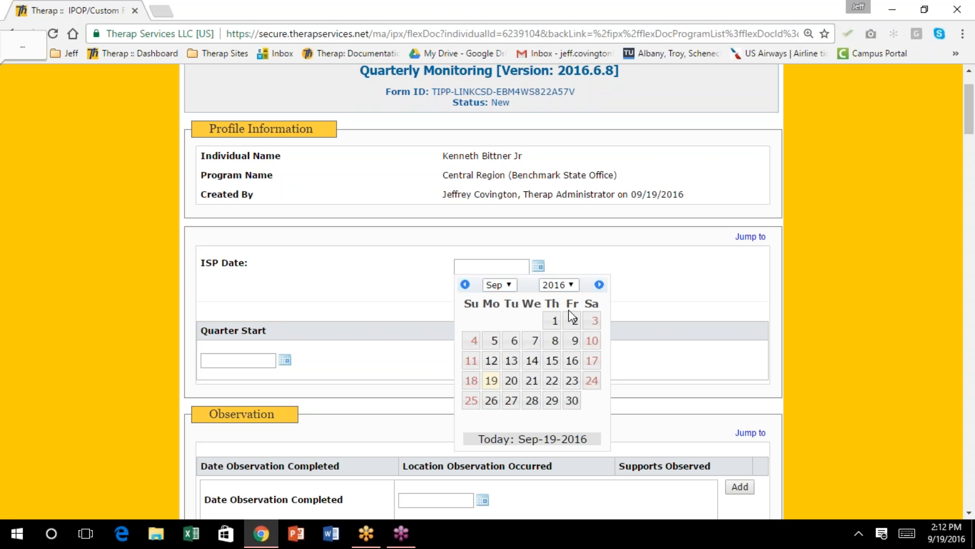
{"action": "left_click", "coordinate": [555, 319]}
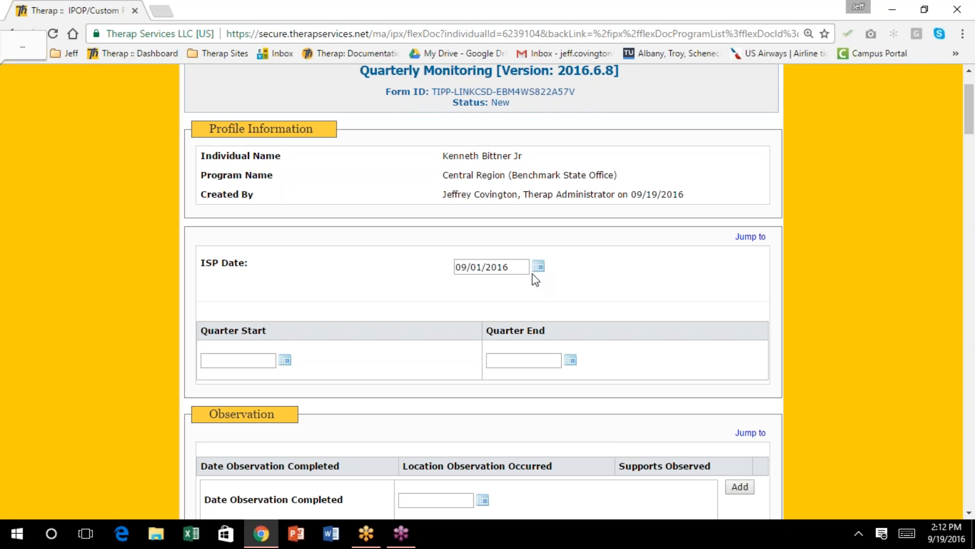
{"action": "scroll", "coordinate": [533, 276], "scroll_direction": "down", "scroll_amount": 1}
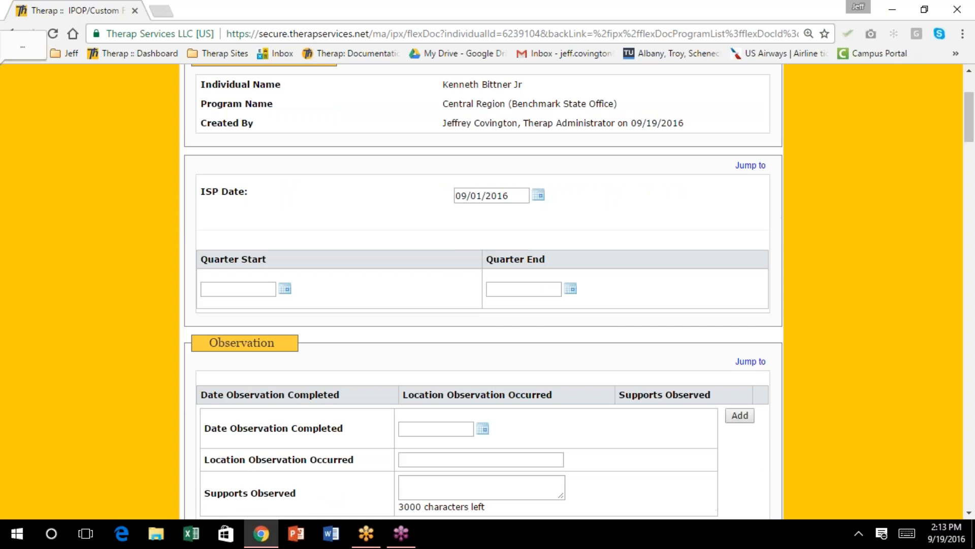
{"action": "scroll", "coordinate": [482, 289], "scroll_direction": "down", "scroll_amount": 1}
{"action": "scroll", "coordinate": [482, 289], "scroll_direction": "up", "scroll_amount": 1}
{"action": "scroll", "coordinate": [529, 278], "scroll_direction": "up", "scroll_amount": 1}
{"action": "scroll", "coordinate": [233, 188], "scroll_direction": "up", "scroll_amount": 1}
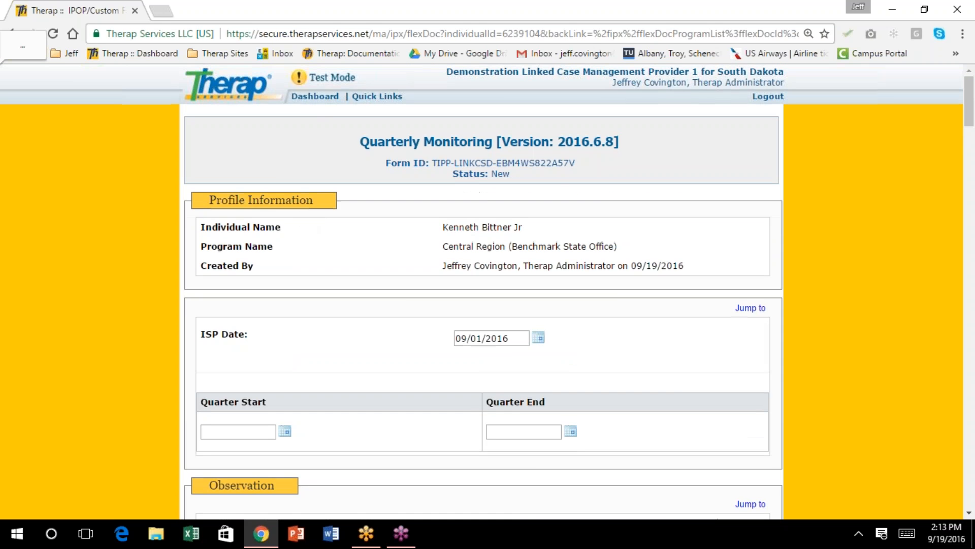
Search custom form templates by the keyword 'quarterly monitoring' to list the three matching versions
{"action": "left_click", "coordinate": [318, 97]}
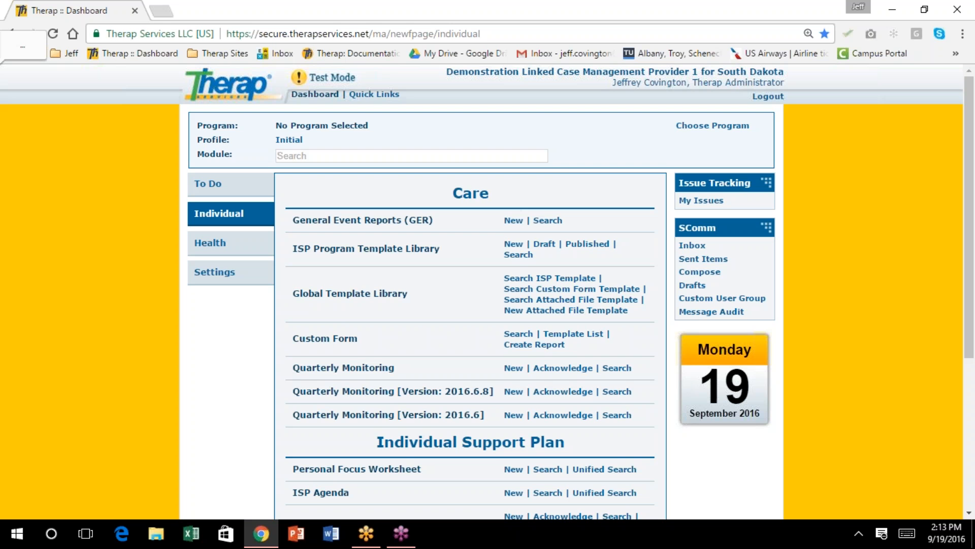
{"action": "scroll", "coordinate": [389, 367], "scroll_direction": "down", "scroll_amount": 3}
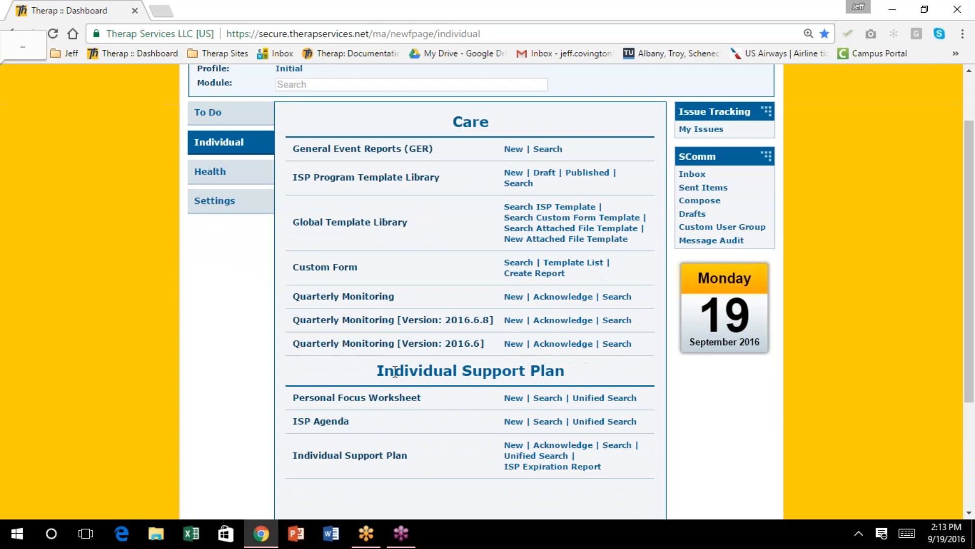
{"action": "scroll", "coordinate": [388, 366], "scroll_direction": "up", "scroll_amount": 1}
{"action": "left_click", "coordinate": [565, 218]}
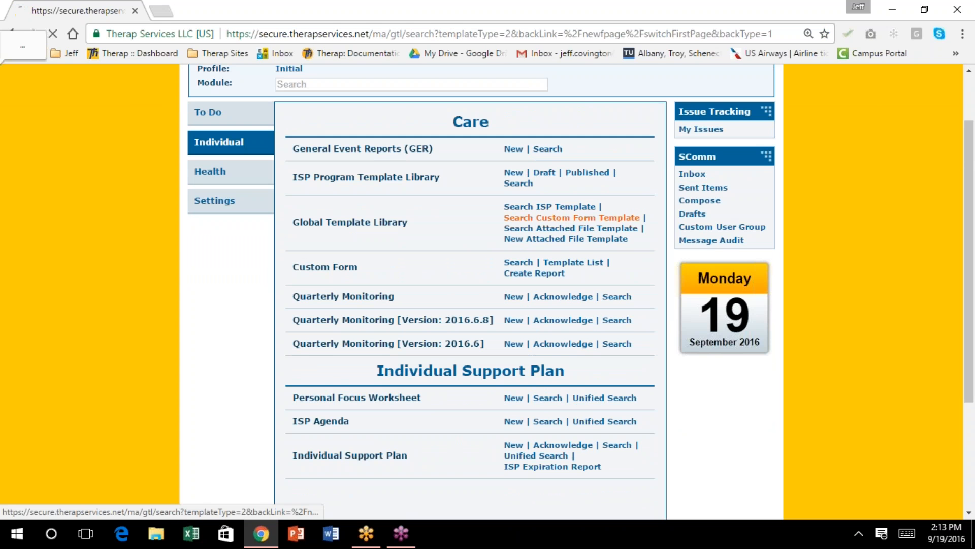
{"action": "left_click", "coordinate": [384, 196]}
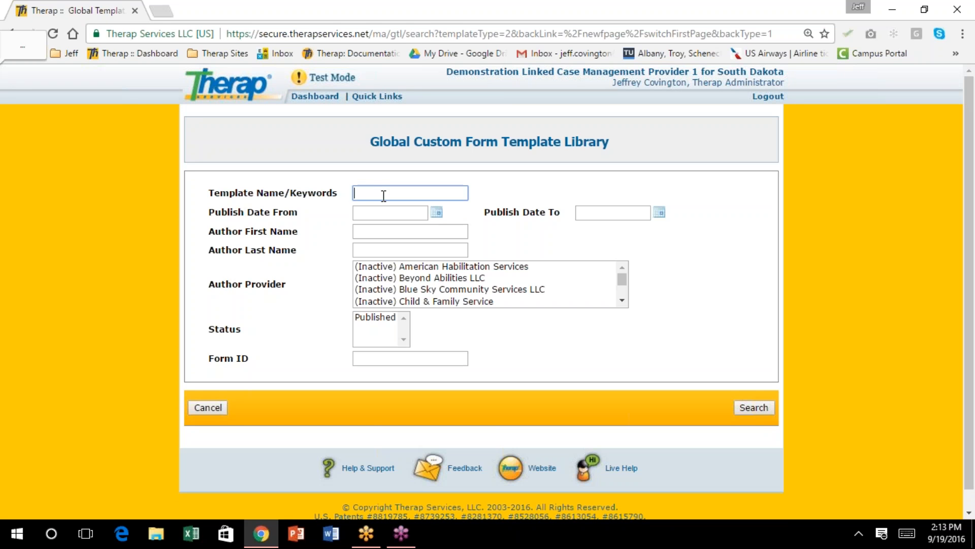
{"action": "type", "text": "qu"}
{"action": "left_click", "coordinate": [432, 210]}
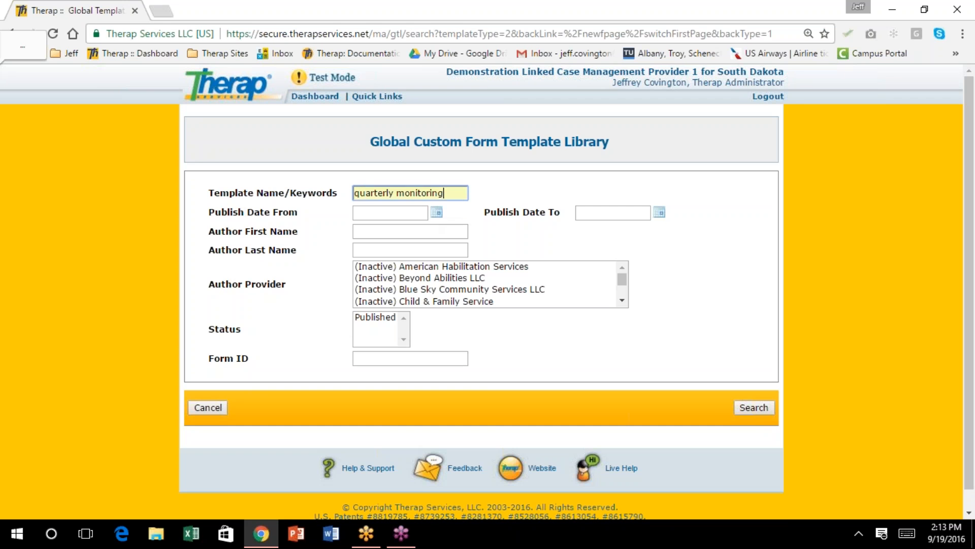
{"action": "left_click", "coordinate": [751, 407]}
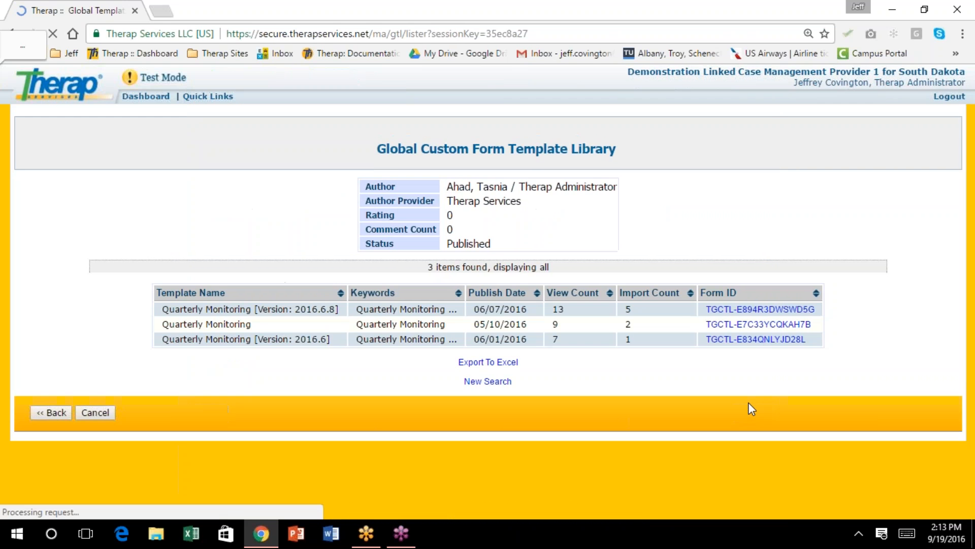
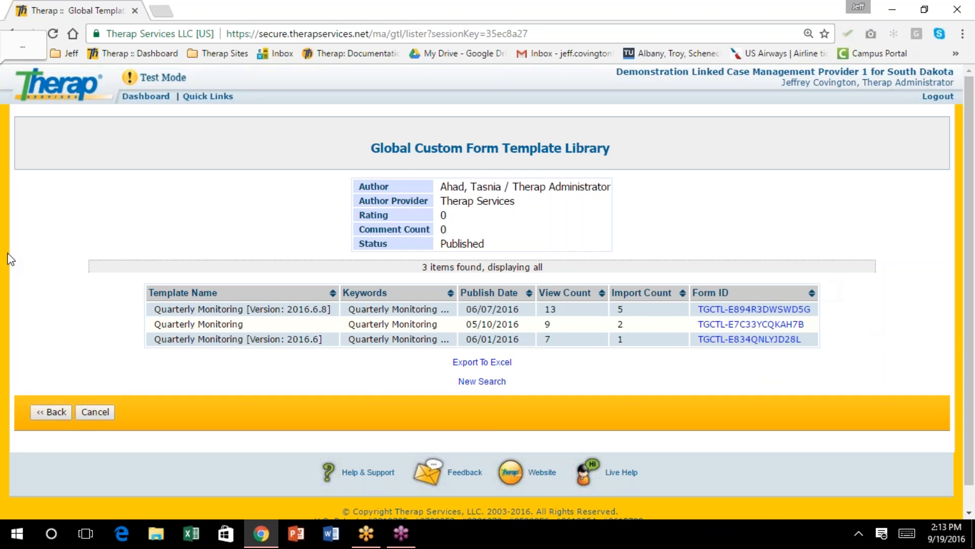
Cancel out of the Global Custom Form Template Library to the Dashboard and log out of Therap
{"action": "left_click", "coordinate": [94, 412]}
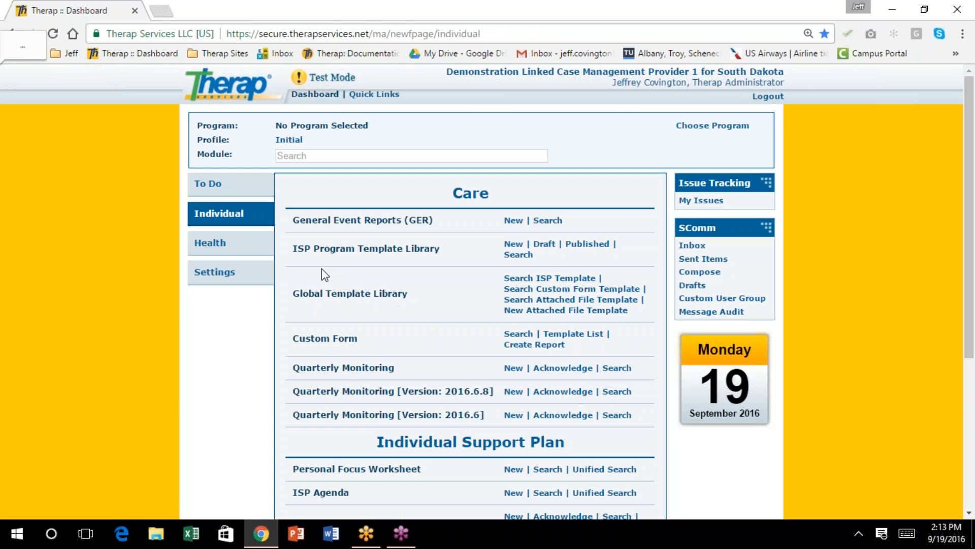
{"action": "left_click", "coordinate": [778, 100]}
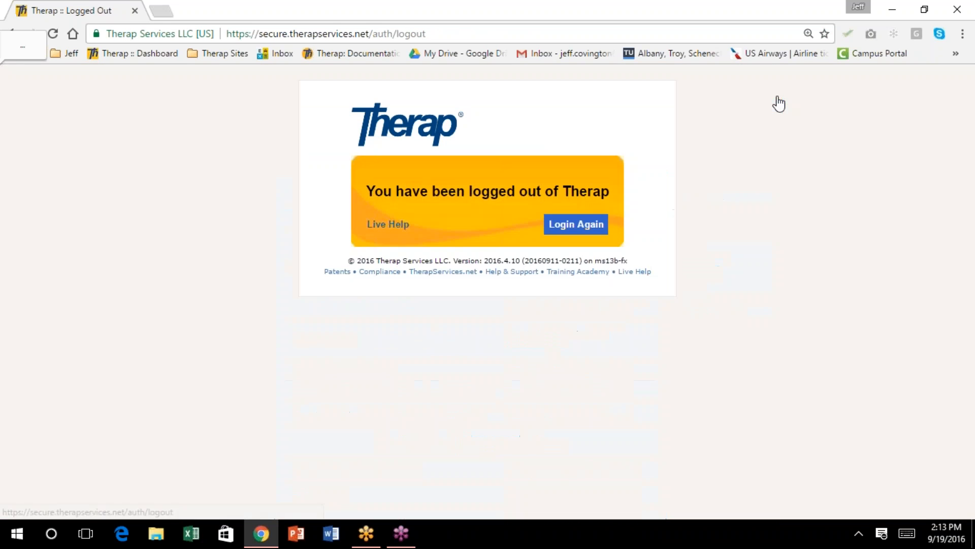
Start a fresh login and replace the provider code with Benchmark Human Services
{"action": "left_click", "coordinate": [579, 226]}
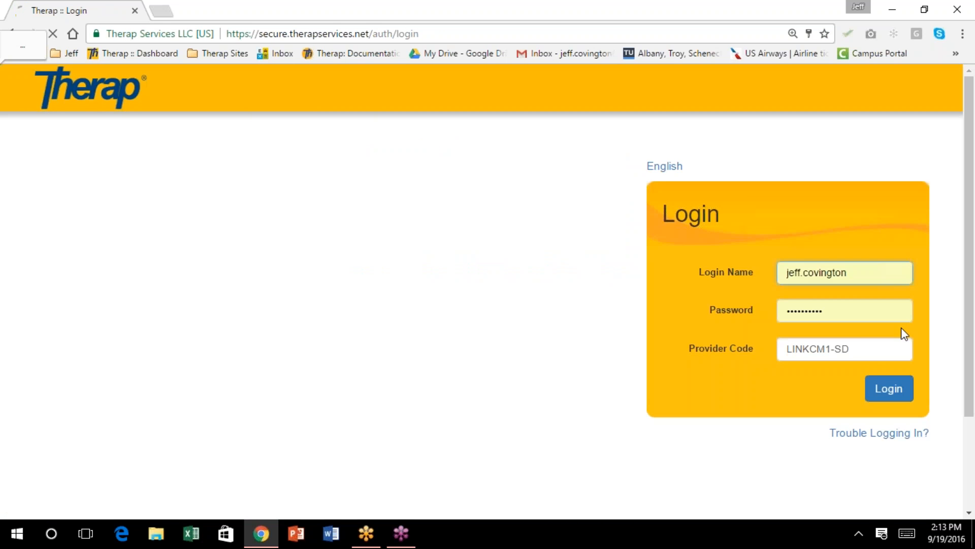
{"action": "left_click_drag", "start_coordinate": [861, 344], "coordinate": [764, 347]}
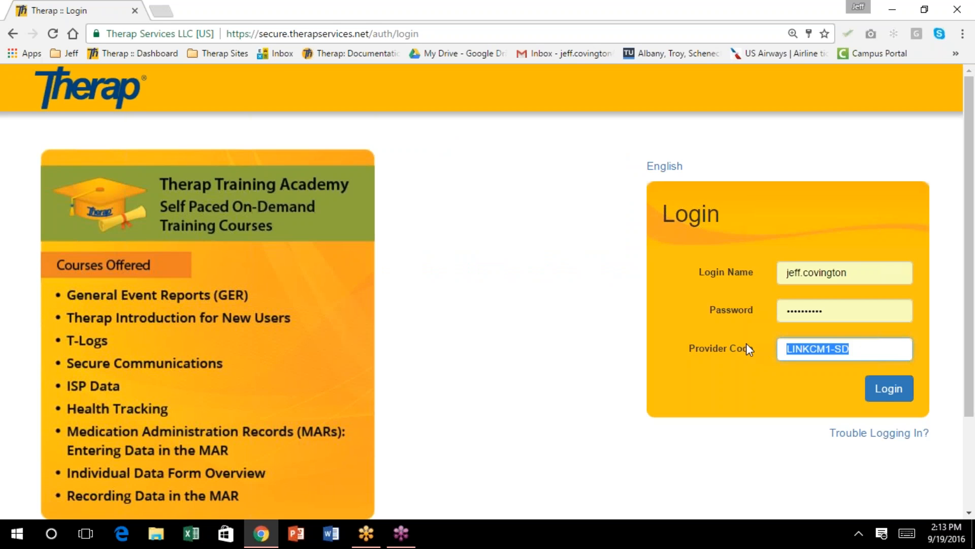
{"action": "type", "text": "T"}
{"action": "right_click", "coordinate": [746, 349]}
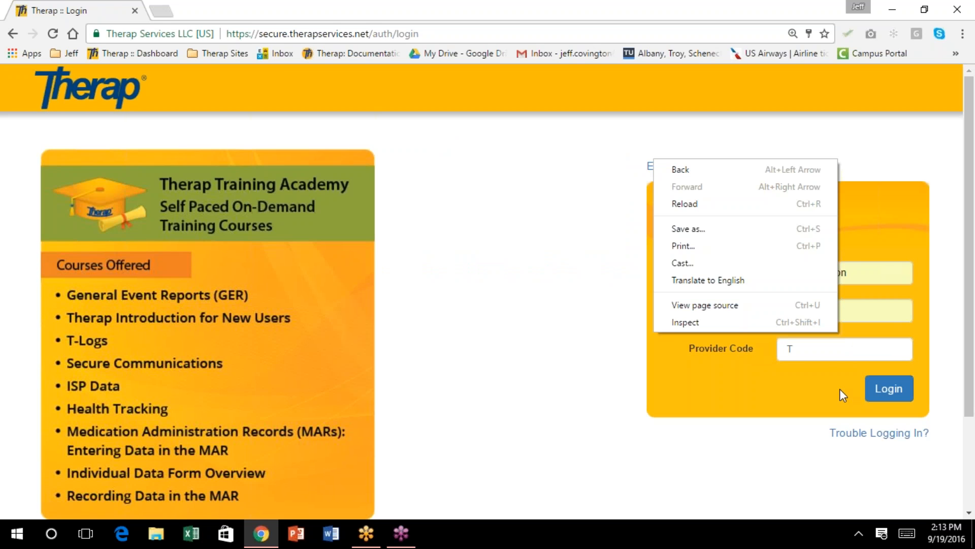
{"action": "left_click", "coordinate": [817, 353]}
{"action": "type", "text": "he"}
{"action": "left_click", "coordinate": [857, 387]}
Choose the other user's saved login name, enter the account password and sign in
{"action": "left_click", "coordinate": [870, 269]}
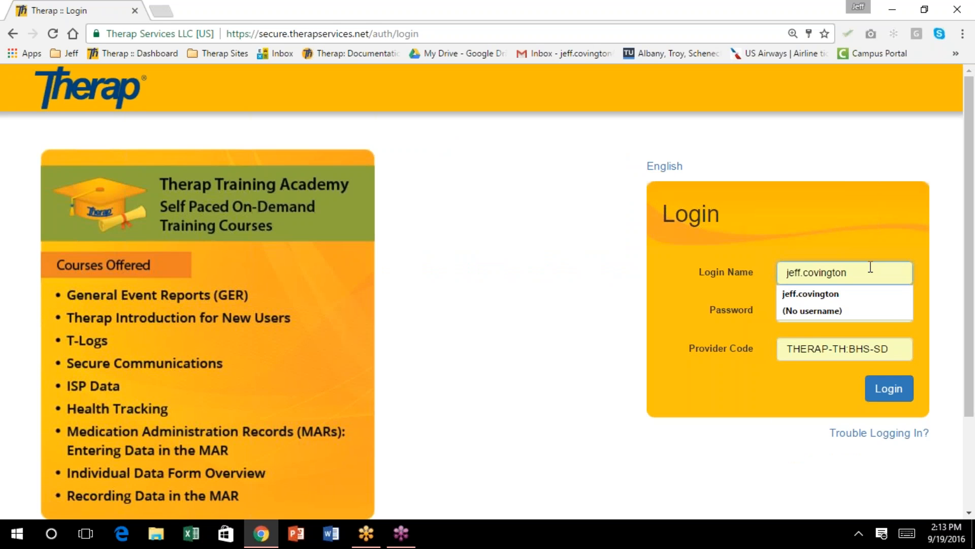
{"action": "type", "text": ":t"}
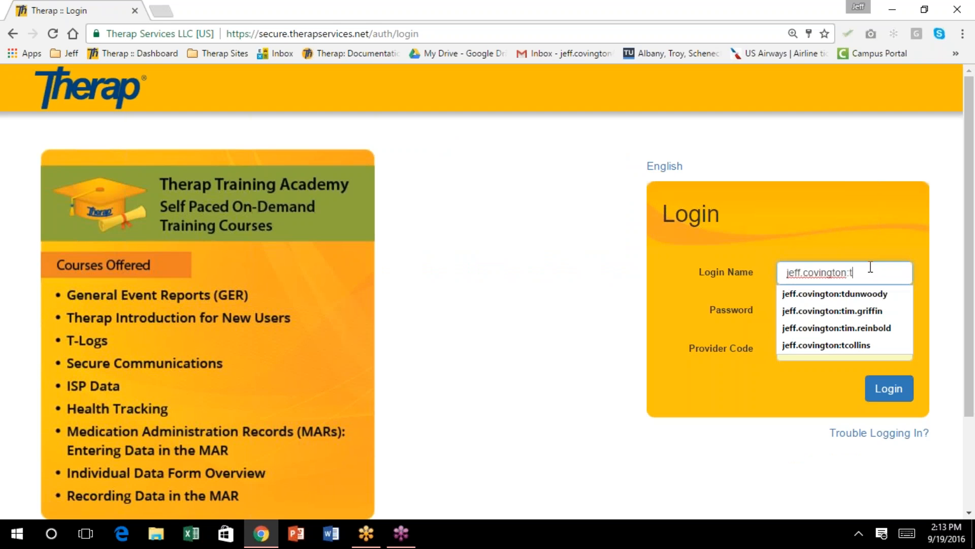
{"action": "left_click", "coordinate": [873, 295]}
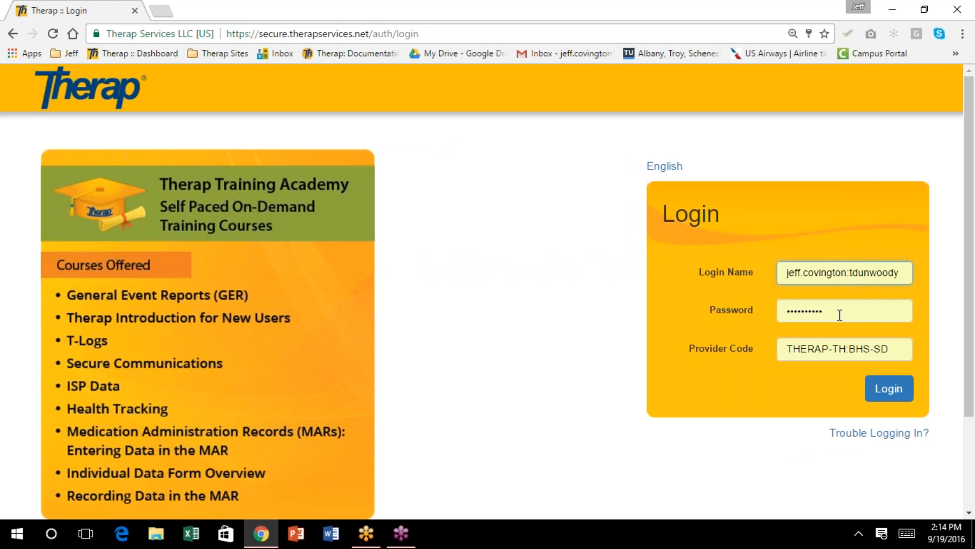
{"action": "double_click", "coordinate": [839, 315]}
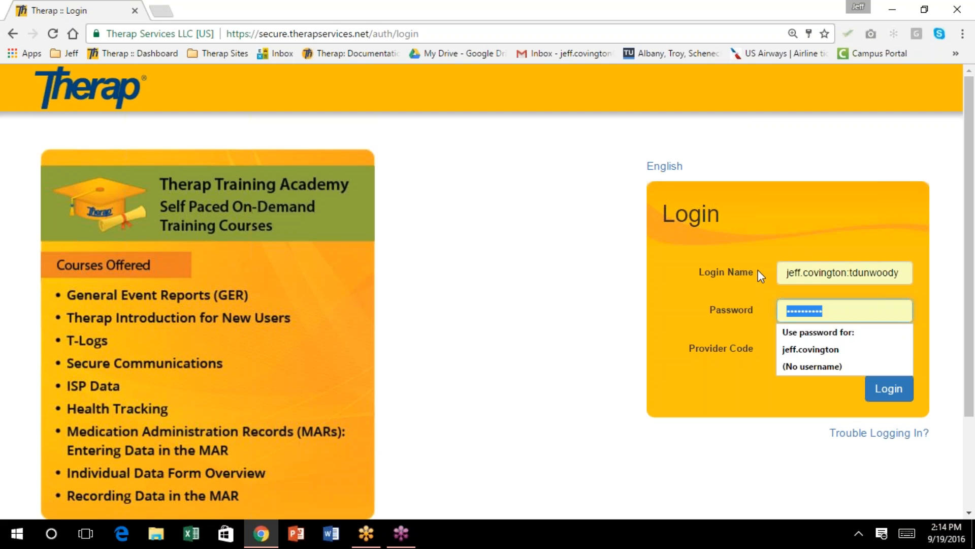
{"action": "type", "text": "••"}
{"action": "type", "text": "**********"}
{"action": "key", "text": "Return"}
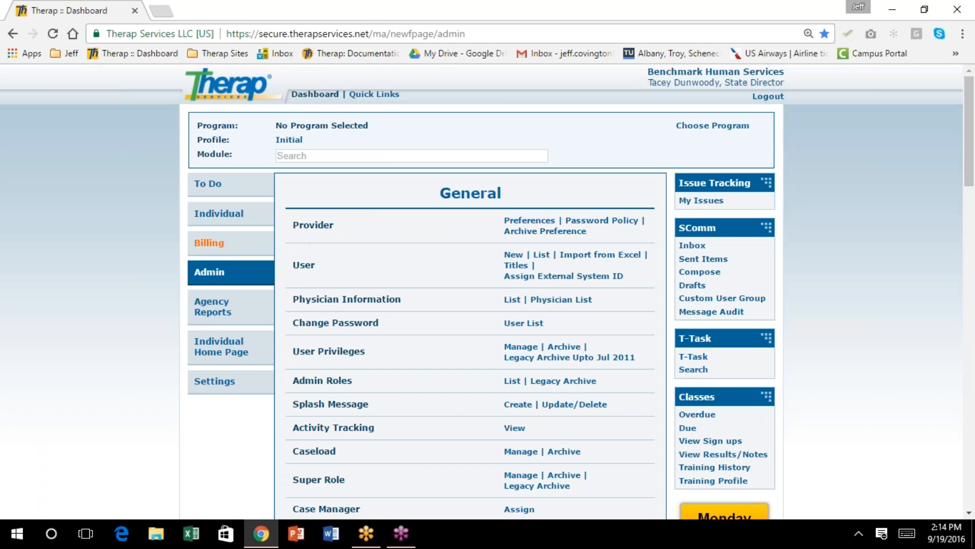
Open the Individual section and go to Global Template Library's Search Custom Form Template
{"action": "left_click", "coordinate": [218, 216]}
{"action": "scroll", "coordinate": [375, 224], "scroll_direction": "down", "scroll_amount": 4}
{"action": "scroll", "coordinate": [374, 226], "scroll_direction": "down", "scroll_amount": 2}
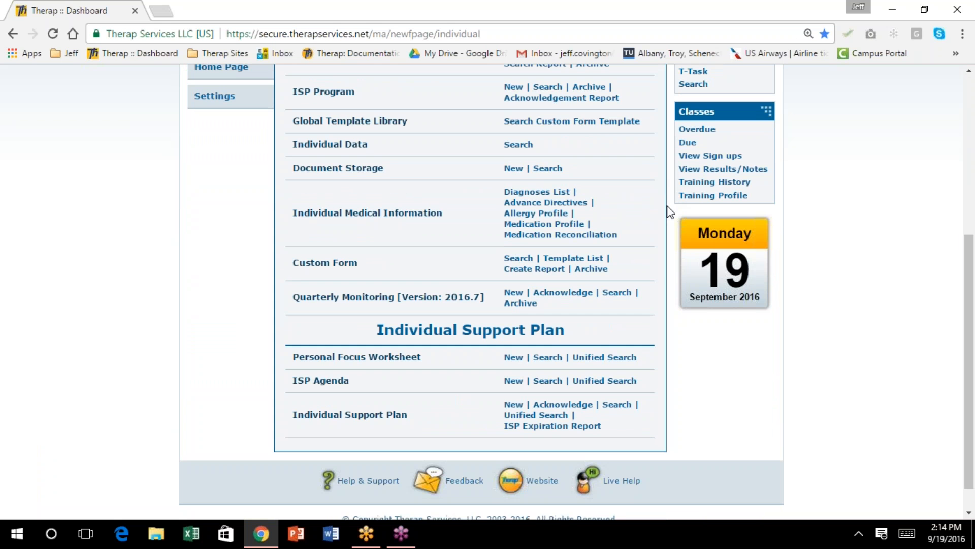
{"action": "scroll", "coordinate": [658, 206], "scroll_direction": "up", "scroll_amount": 2}
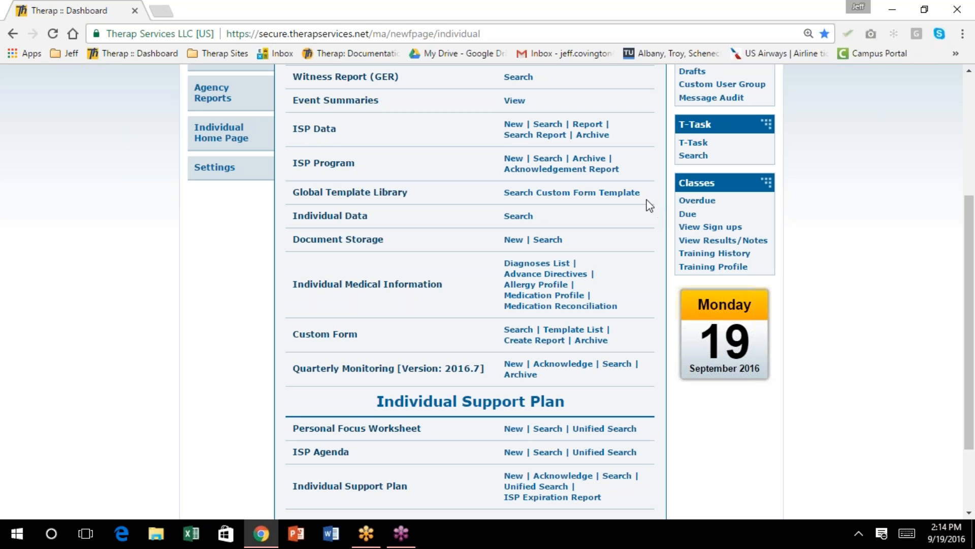
{"action": "scroll", "coordinate": [581, 227], "scroll_direction": "up", "scroll_amount": 2}
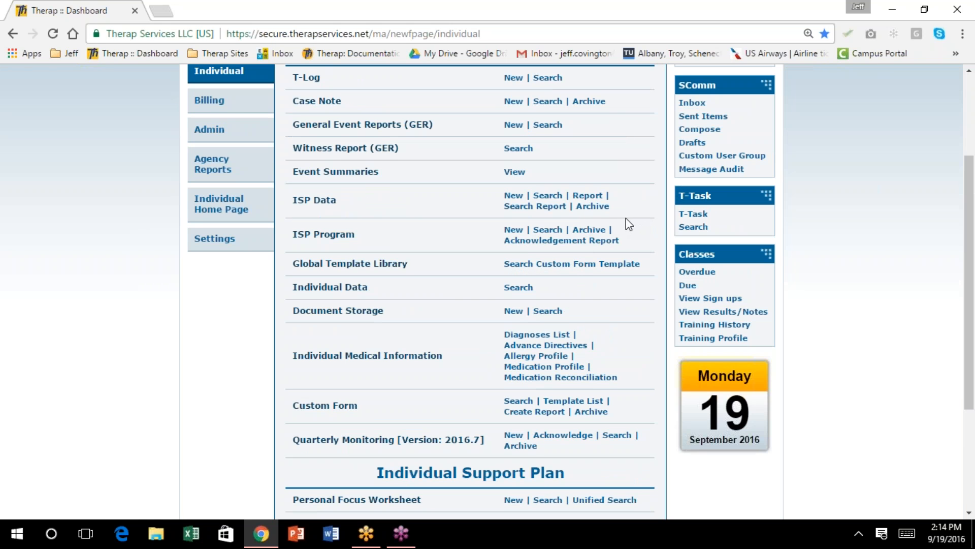
{"action": "scroll", "coordinate": [626, 218], "scroll_direction": "down", "scroll_amount": 2}
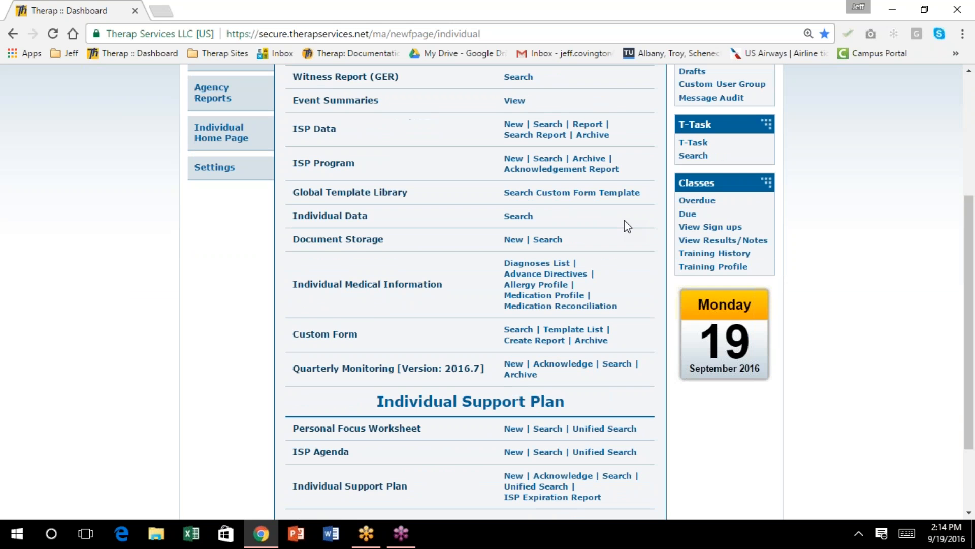
{"action": "scroll", "coordinate": [625, 223], "scroll_direction": "down", "scroll_amount": 2}
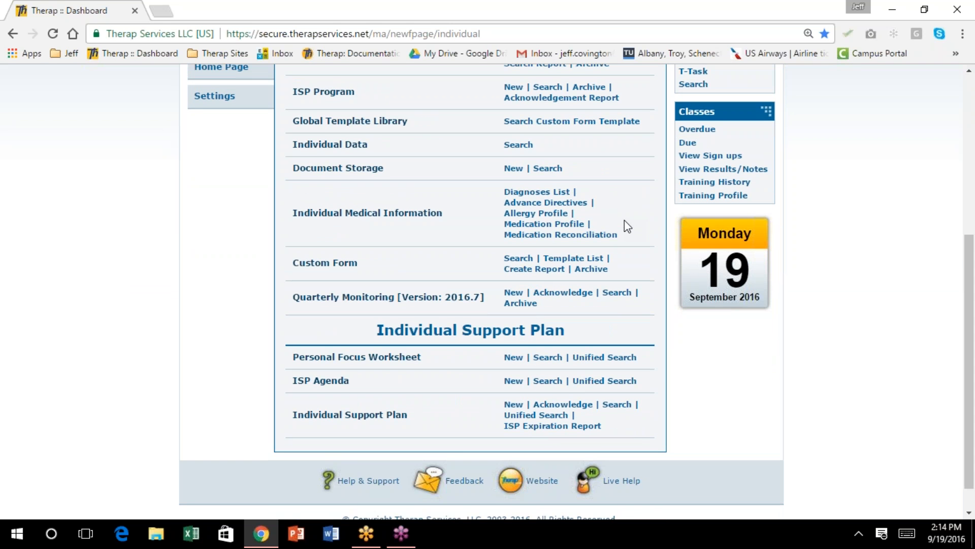
{"action": "scroll", "coordinate": [626, 226], "scroll_direction": "up", "scroll_amount": 2}
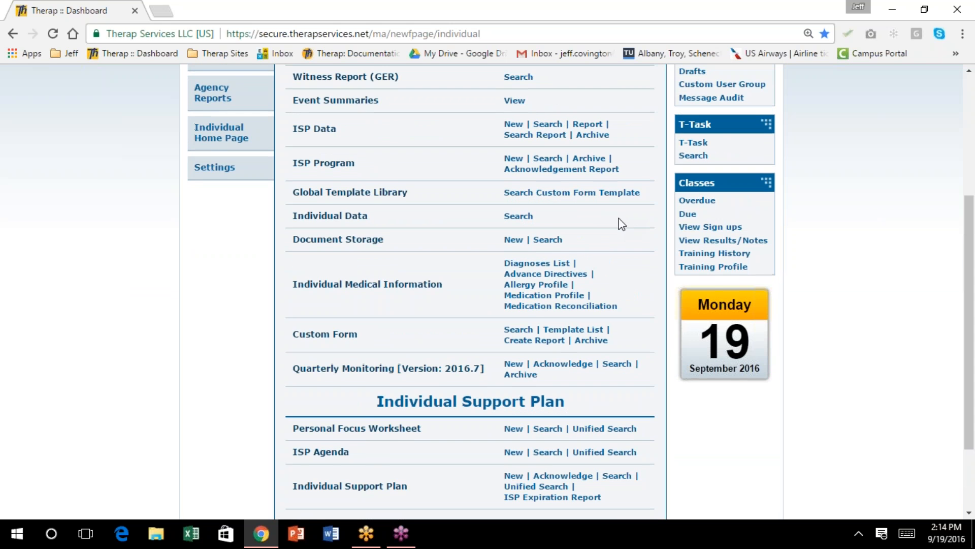
{"action": "left_click", "coordinate": [573, 193]}
Search templates for 'quarterly monitoring', finding Quarterly Monitoring Version 2016.7, then log out
{"action": "left_click", "coordinate": [390, 192]}
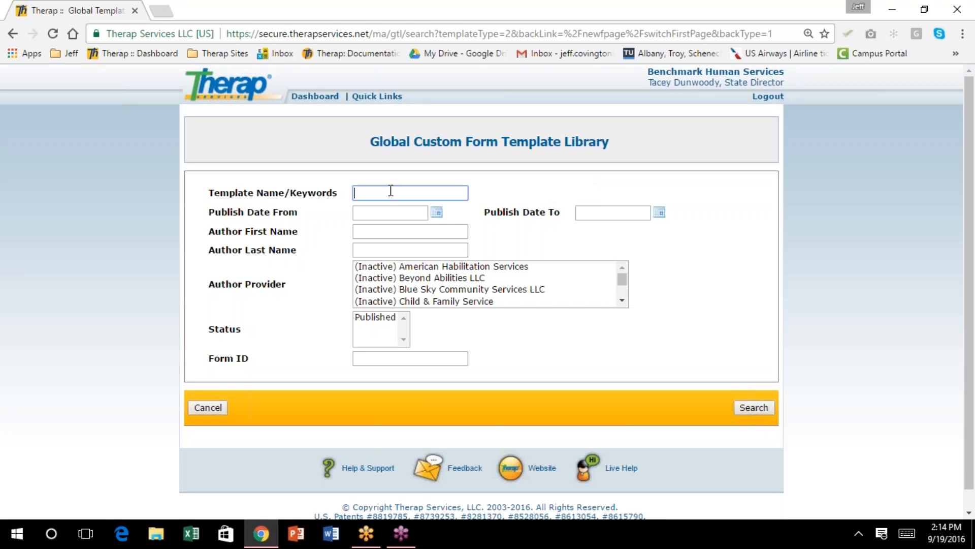
{"action": "type", "text": "2"}
{"action": "type", "text": "qu"}
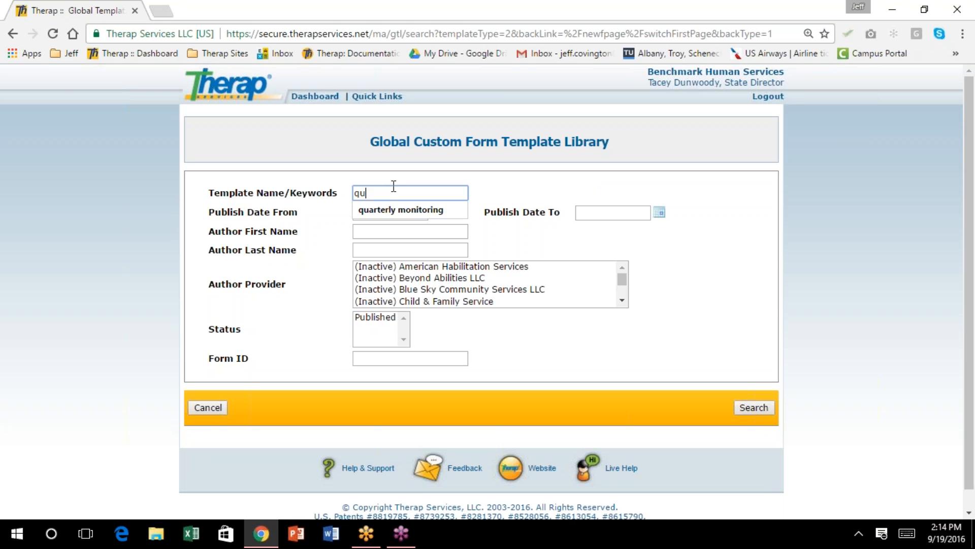
{"action": "left_click", "coordinate": [402, 209]}
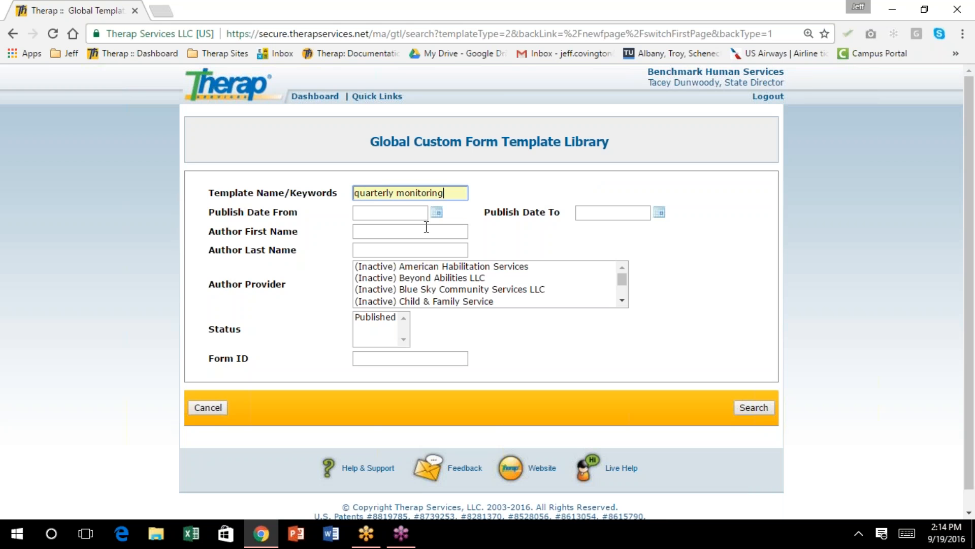
{"action": "left_click", "coordinate": [754, 407]}
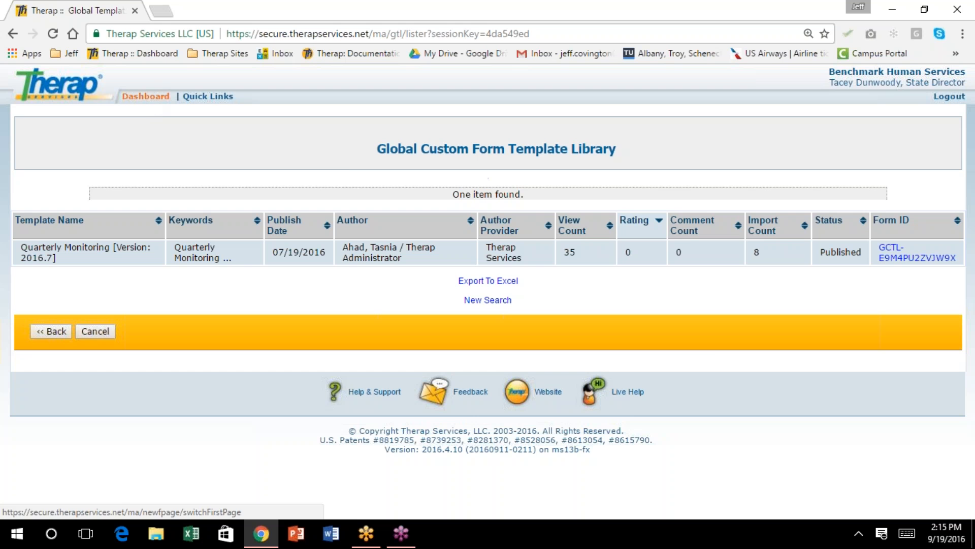
{"action": "left_click", "coordinate": [949, 97]}
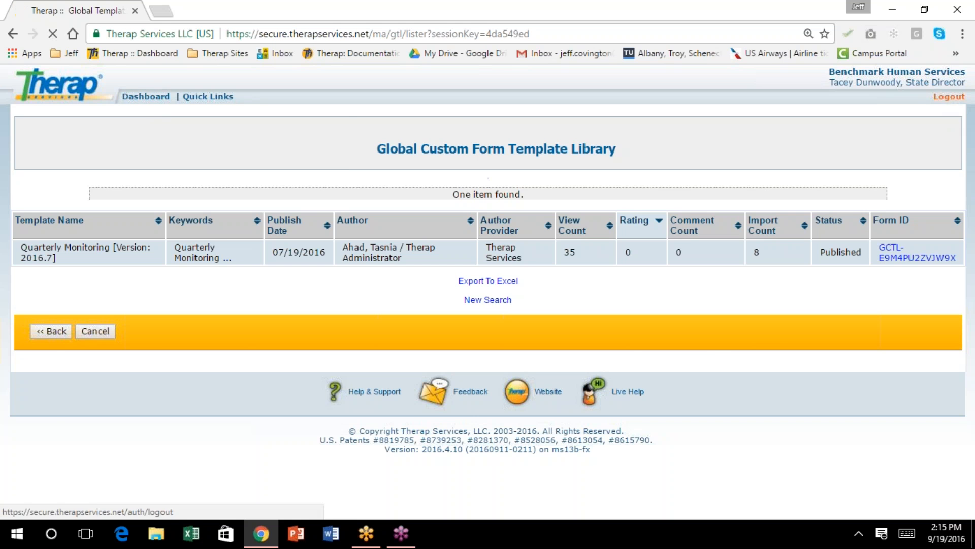
Log back in under the South Dakota demonstration provider code with its password
{"action": "left_click", "coordinate": [581, 225]}
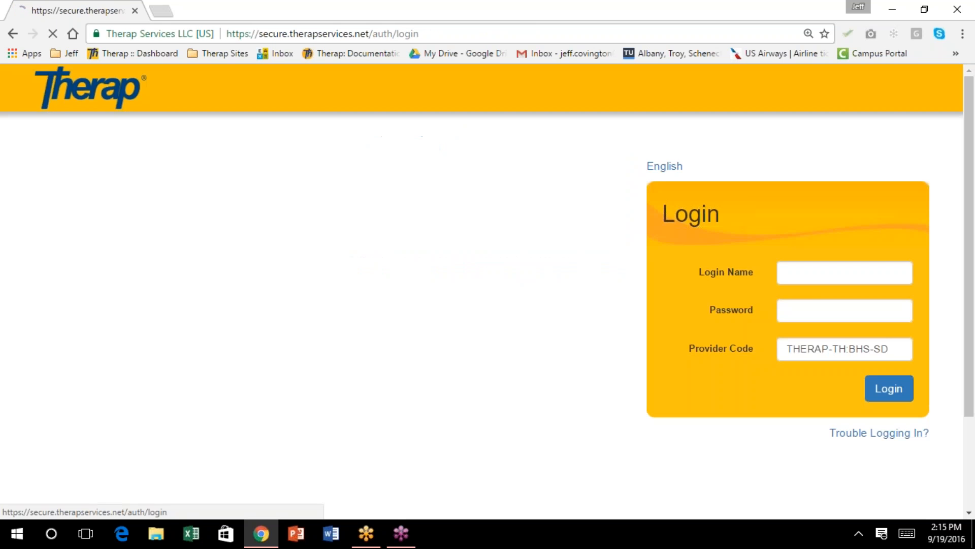
{"action": "left_click_drag", "start_coordinate": [909, 349], "coordinate": [775, 348]}
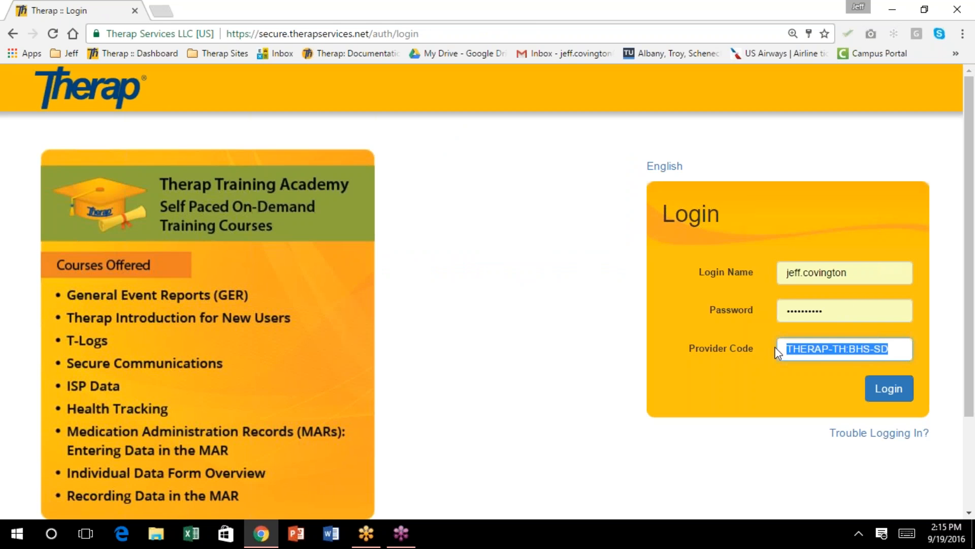
{"action": "type", "text": "L"}
{"action": "key", "text": "Down"}
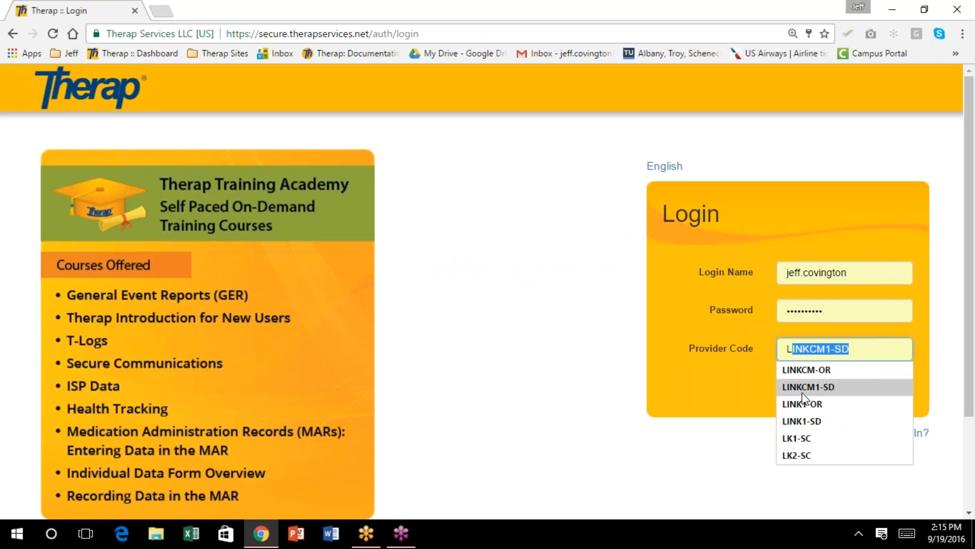
{"action": "left_click", "coordinate": [809, 382]}
{"action": "left_click_drag", "start_coordinate": [853, 315], "coordinate": [767, 308]}
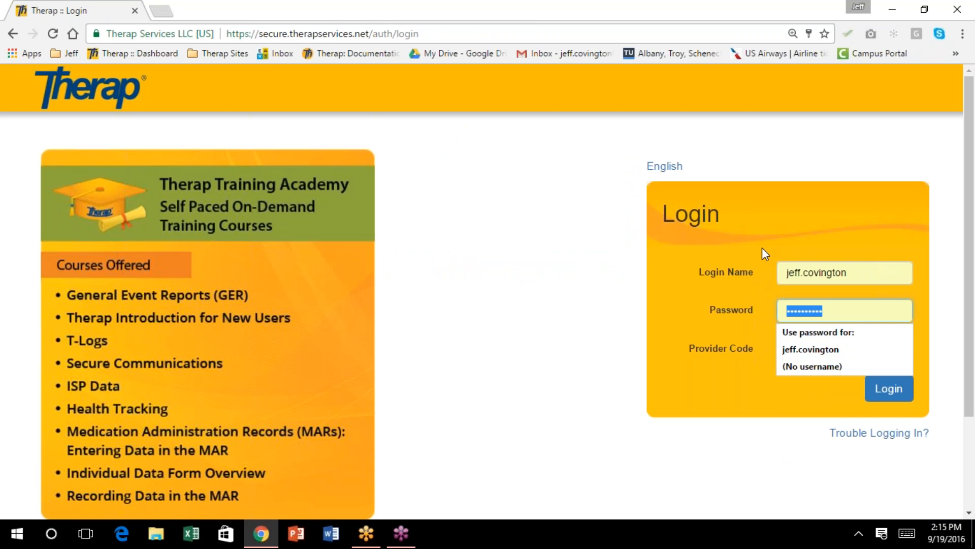
{"action": "type", "text": "•••••••••"}
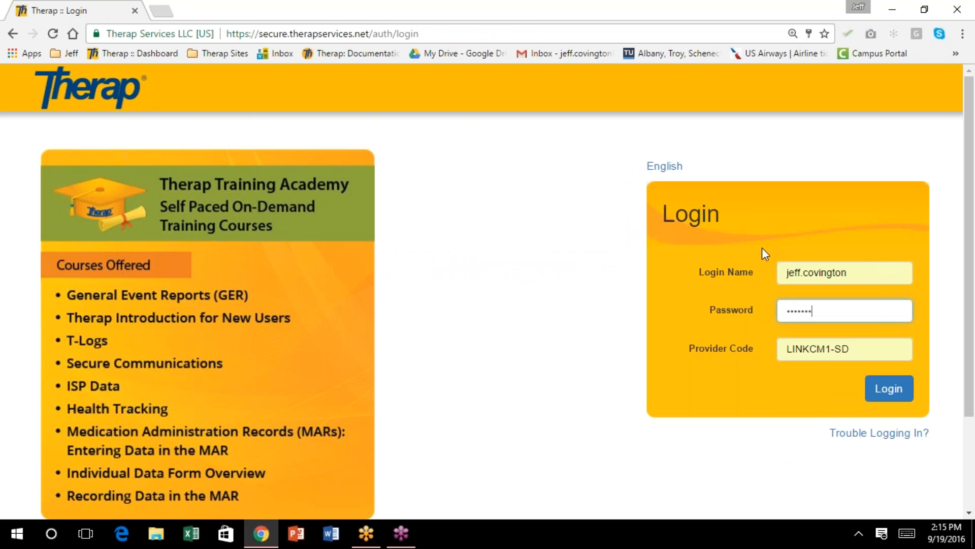
{"action": "key", "text": "Return"}
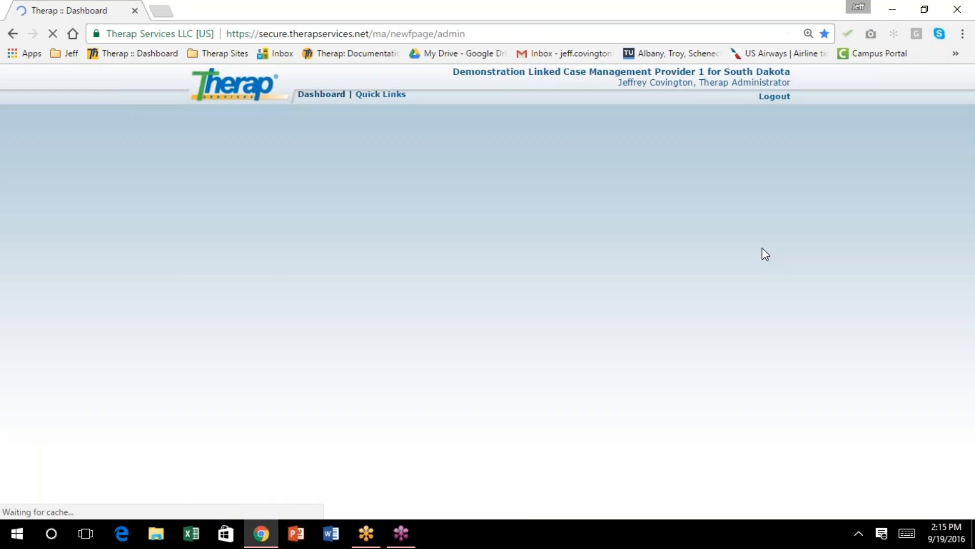
Open the Individual section and go to the Global Custom Form Template search page
{"action": "scroll", "coordinate": [582, 388], "scroll_direction": "down", "scroll_amount": 2}
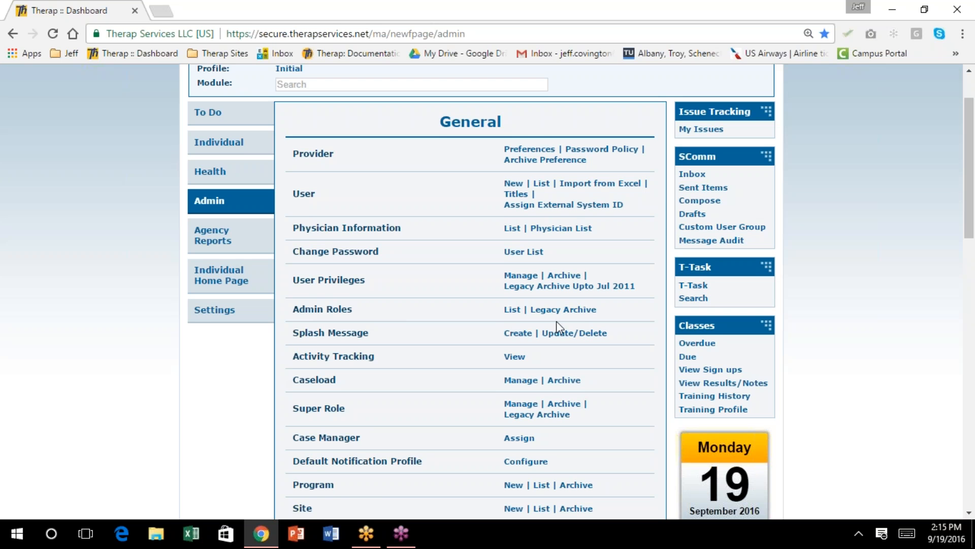
{"action": "scroll", "coordinate": [526, 294], "scroll_direction": "down", "scroll_amount": 2}
{"action": "scroll", "coordinate": [523, 288], "scroll_direction": "down", "scroll_amount": 2}
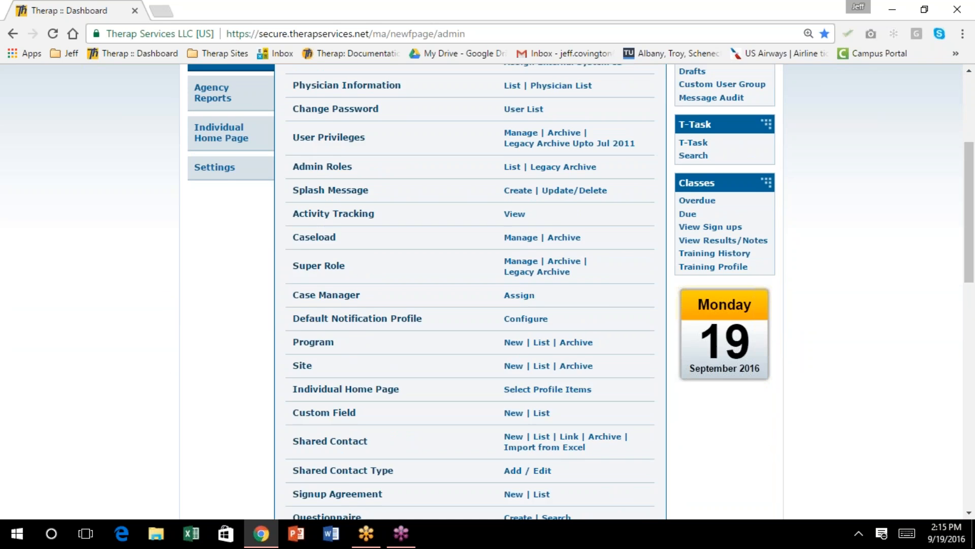
{"action": "scroll", "coordinate": [581, 292], "scroll_direction": "down", "scroll_amount": 2}
{"action": "scroll", "coordinate": [508, 292], "scroll_direction": "down", "scroll_amount": 4}
{"action": "scroll", "coordinate": [508, 292], "scroll_direction": "up", "scroll_amount": 12}
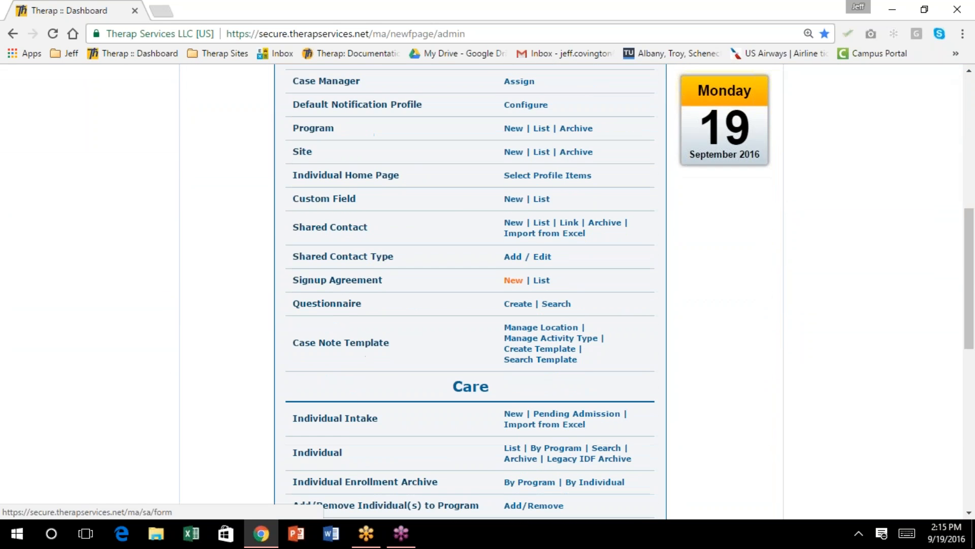
{"action": "left_click", "coordinate": [218, 214]}
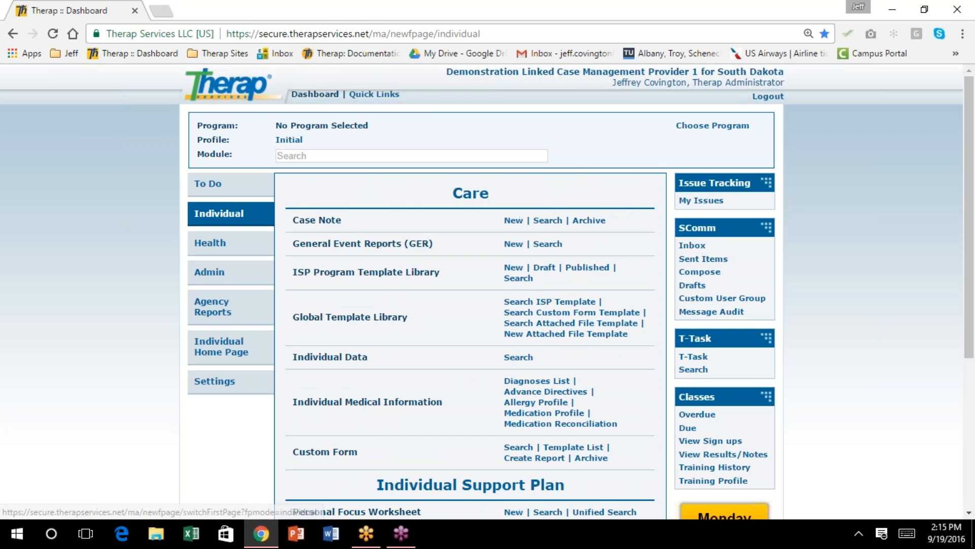
{"action": "scroll", "coordinate": [584, 274], "scroll_direction": "down", "scroll_amount": 1}
{"action": "scroll", "coordinate": [574, 274], "scroll_direction": "down", "scroll_amount": 2}
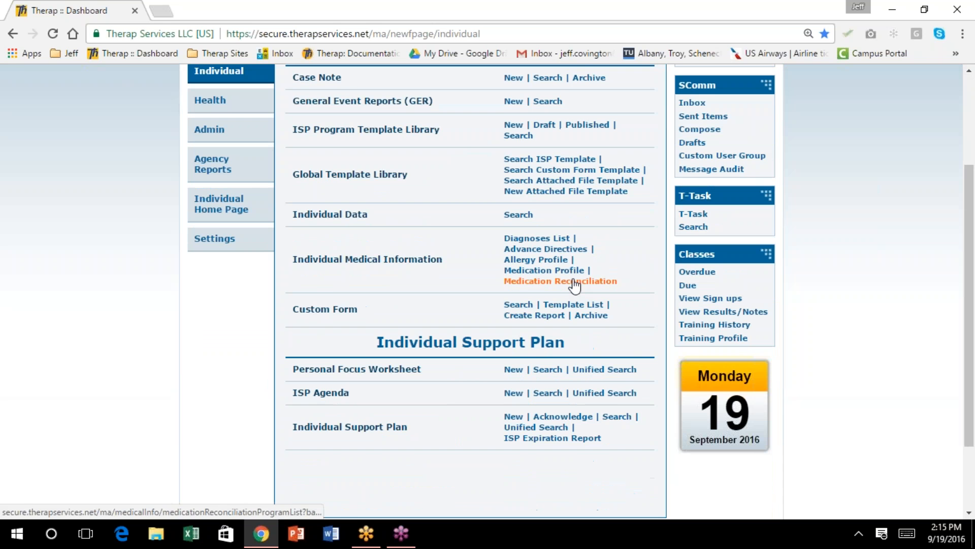
{"action": "scroll", "coordinate": [574, 284], "scroll_direction": "down", "scroll_amount": 1}
{"action": "scroll", "coordinate": [574, 284], "scroll_direction": "up", "scroll_amount": 2}
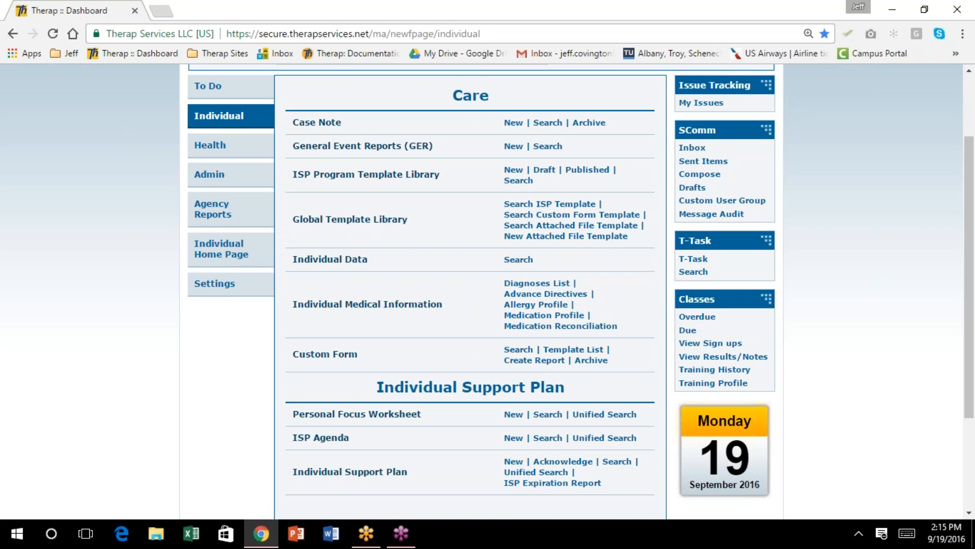
{"action": "left_click", "coordinate": [579, 214]}
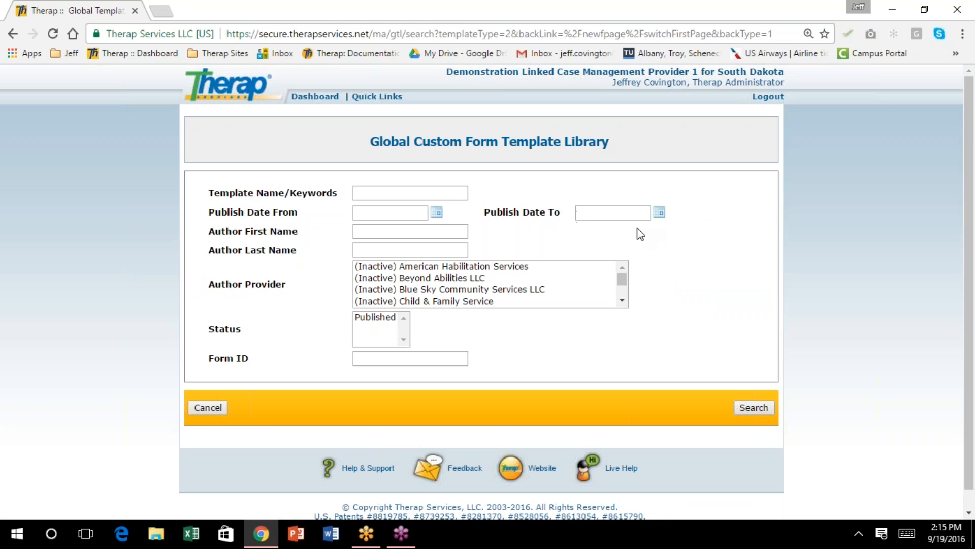
Search 'quarterly monitoring' and import the Quarterly Monitoring template, accepting the user agreement
{"action": "left_click", "coordinate": [421, 192]}
{"action": "type", "text": "qua"}
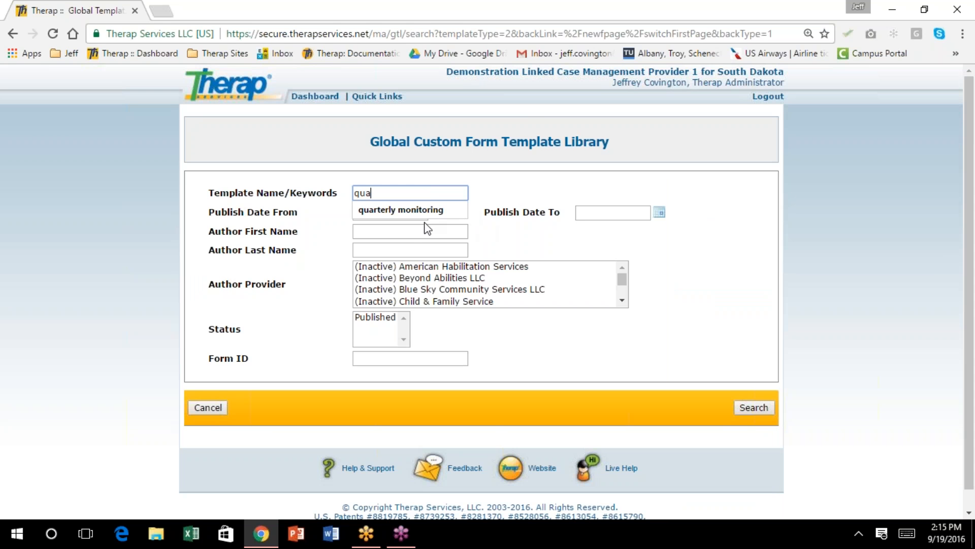
{"action": "left_click", "coordinate": [425, 213]}
{"action": "left_click", "coordinate": [752, 408]}
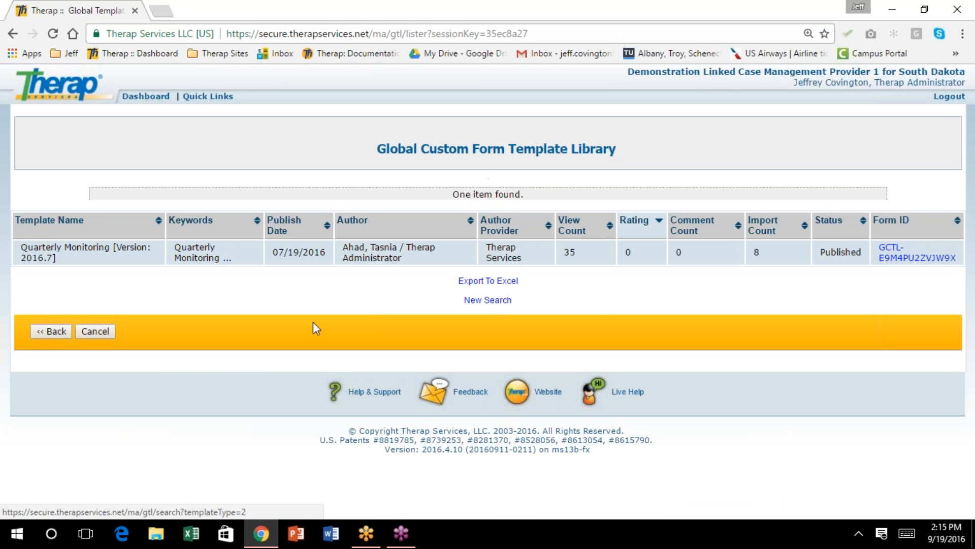
{"action": "left_click", "coordinate": [71, 256]}
{"action": "scroll", "coordinate": [482, 291], "scroll_direction": "down", "scroll_amount": 7}
{"action": "left_click_drag", "start_coordinate": [969, 148], "coordinate": [974, 492]}
{"action": "scroll", "coordinate": [974, 493], "scroll_direction": "down", "scroll_amount": 4}
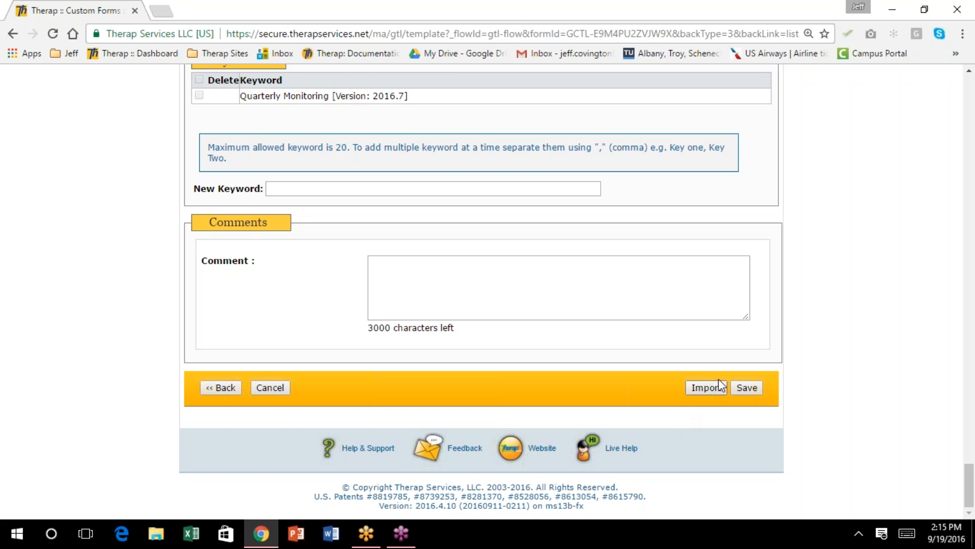
{"action": "left_click", "coordinate": [713, 386]}
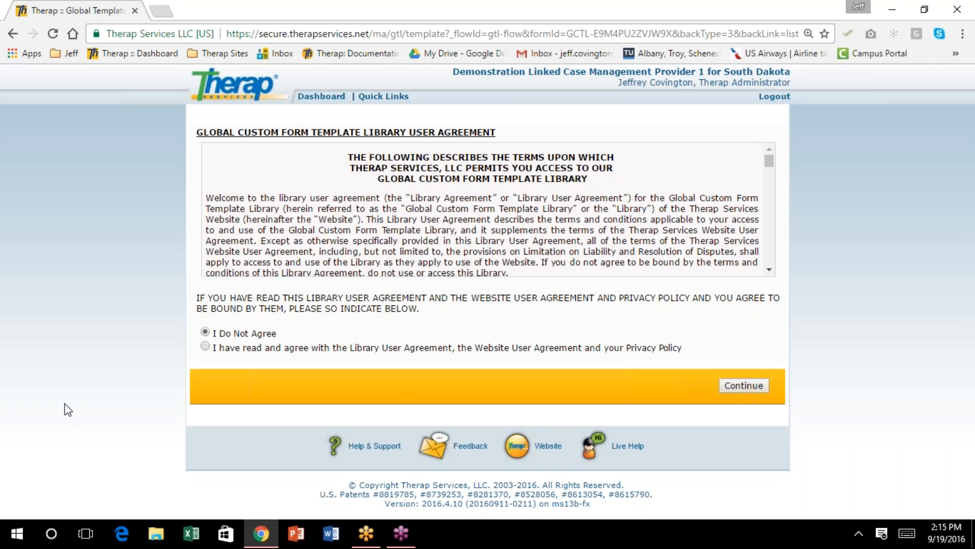
{"action": "left_click", "coordinate": [205, 346]}
{"action": "left_click", "coordinate": [744, 386]}
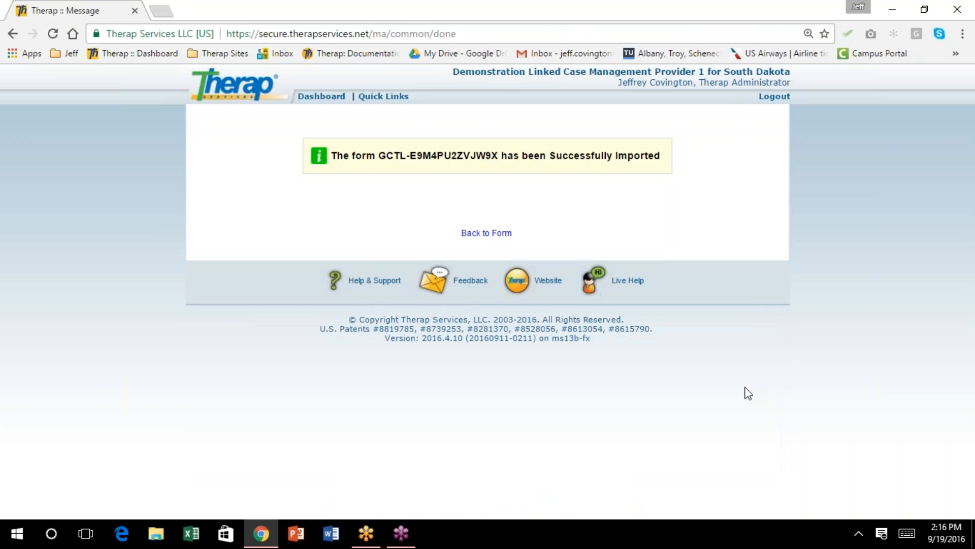
Return to the Dashboard, log out, and begin logging in again
{"action": "left_click", "coordinate": [491, 238]}
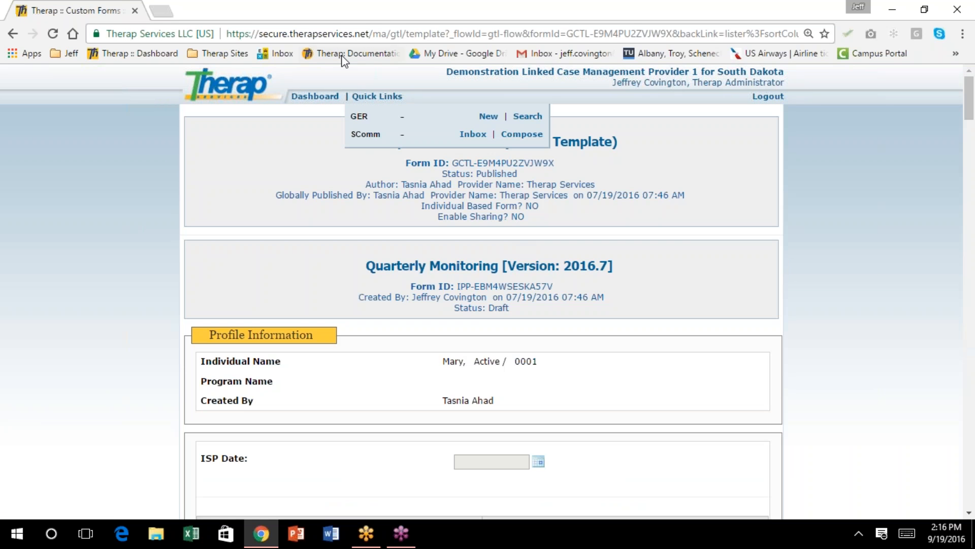
{"action": "left_click", "coordinate": [308, 99]}
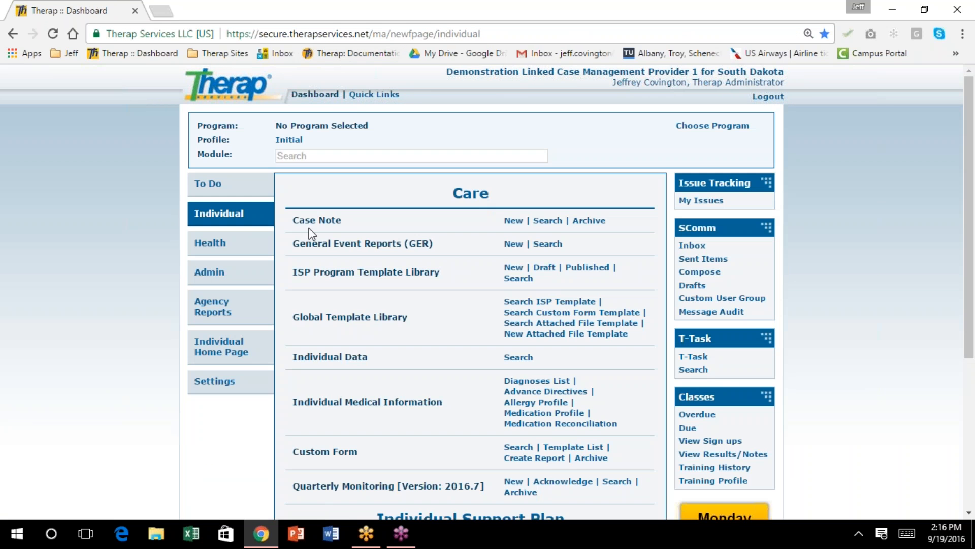
{"action": "left_click", "coordinate": [768, 96]}
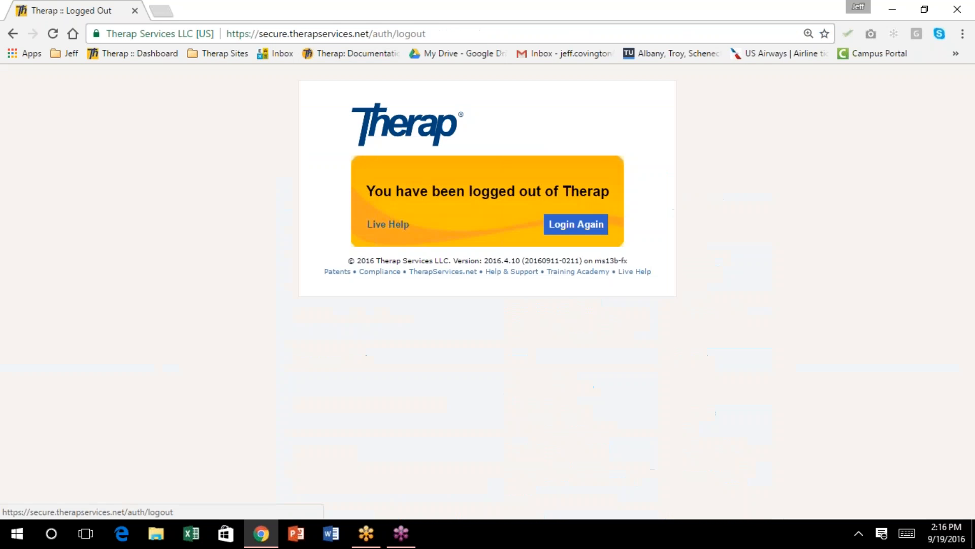
{"action": "left_click", "coordinate": [583, 232]}
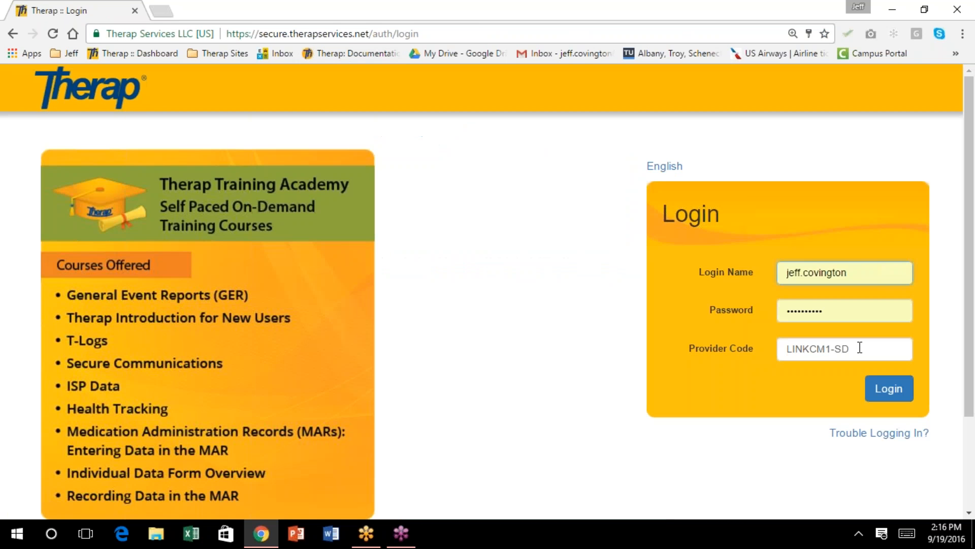
{"action": "left_click_drag", "start_coordinate": [858, 350], "coordinate": [750, 356]}
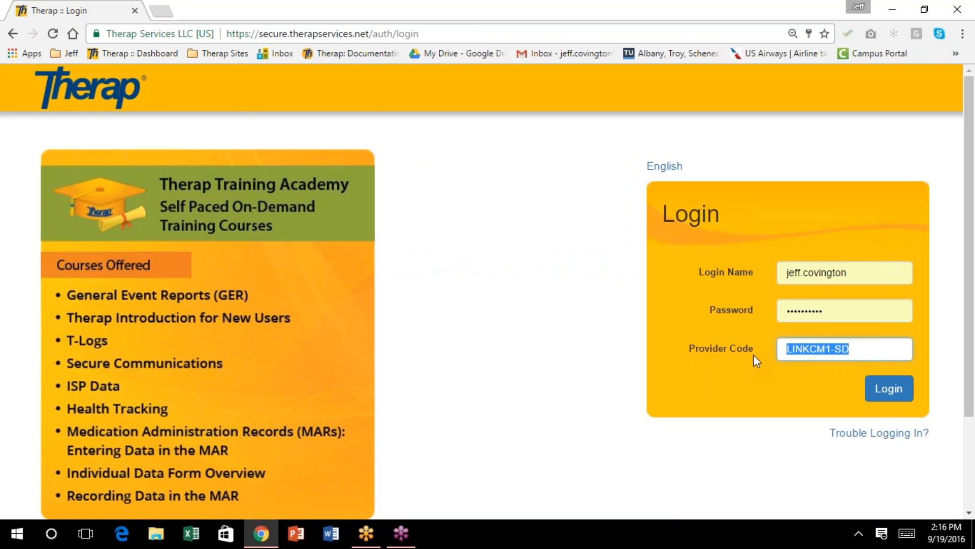
{"action": "left_click", "coordinate": [833, 311]}
{"action": "double_click", "coordinate": [833, 311]}
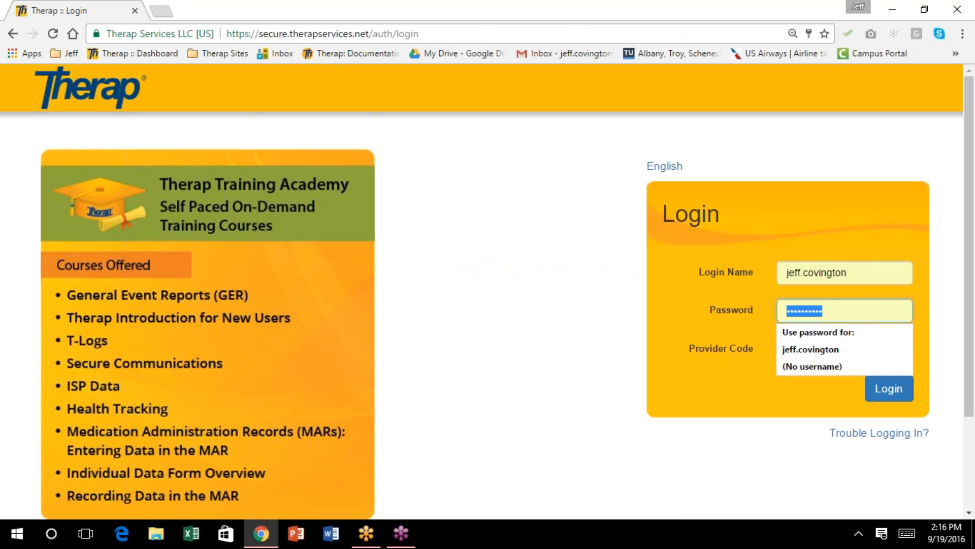
Sign back in and start a new Quarterly Monitoring form from the Individual section
{"action": "type", "text": "******"}
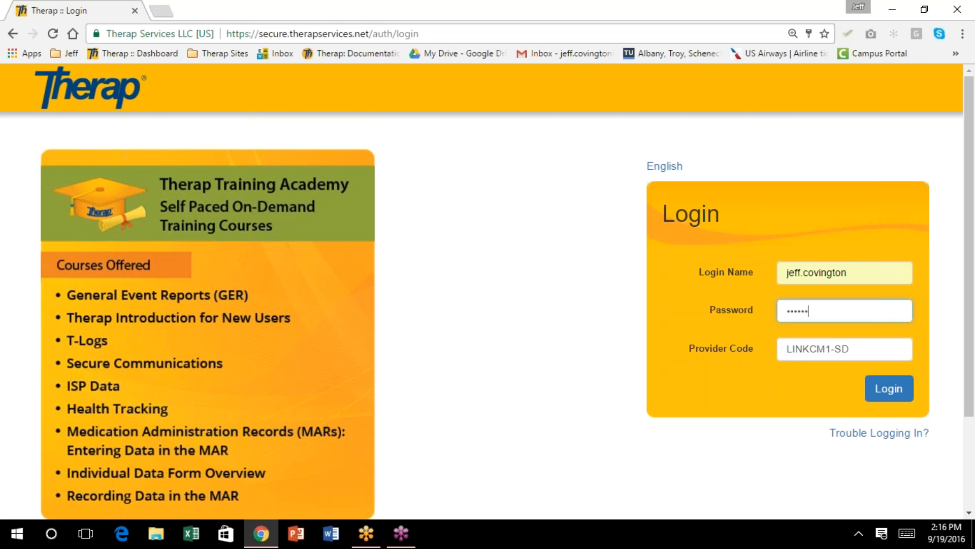
{"action": "key", "text": "Return"}
{"action": "left_click", "coordinate": [233, 214]}
{"action": "scroll", "coordinate": [391, 279], "scroll_direction": "down", "scroll_amount": 3}
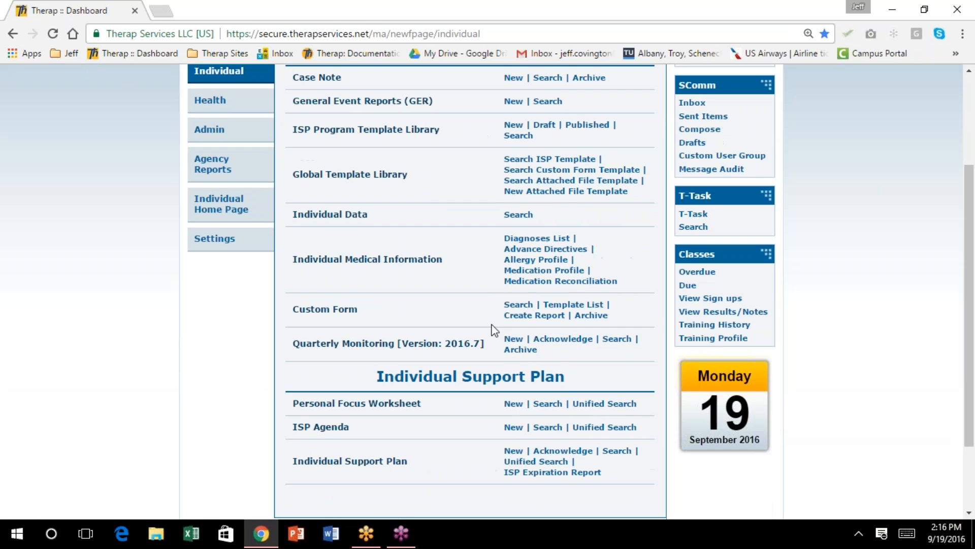
{"action": "left_click", "coordinate": [514, 338]}
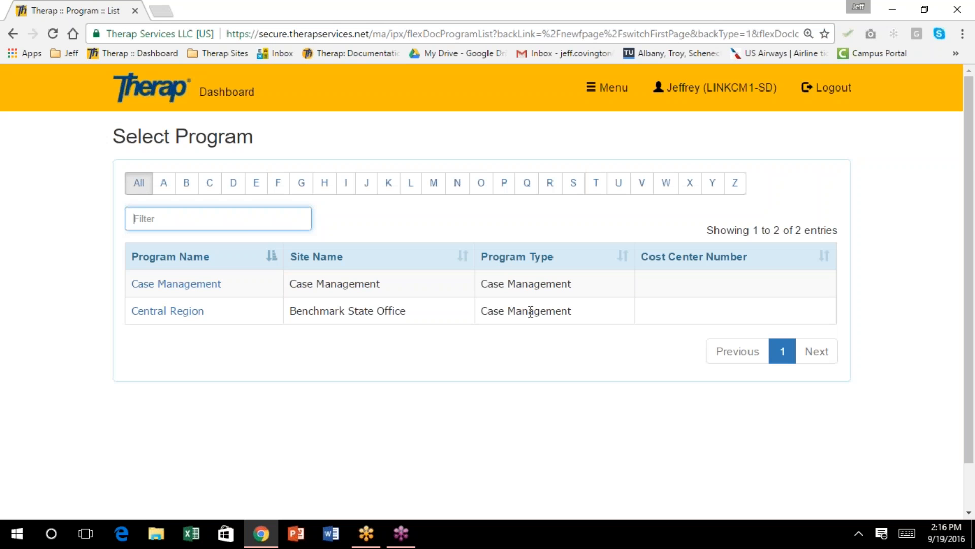
Choose the Case Management program and pick the last listed individual
{"action": "left_click", "coordinate": [208, 289]}
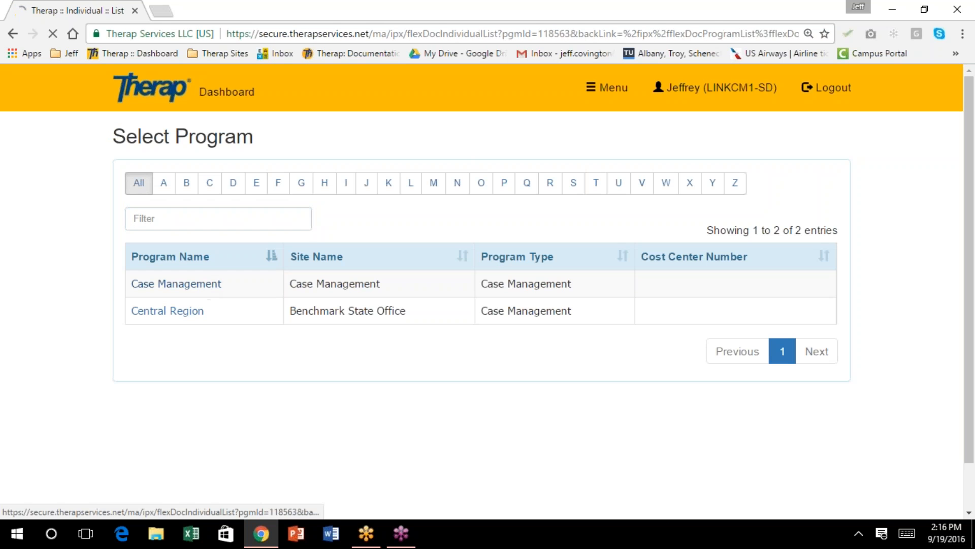
{"action": "scroll", "coordinate": [297, 312], "scroll_direction": "down", "scroll_amount": 1}
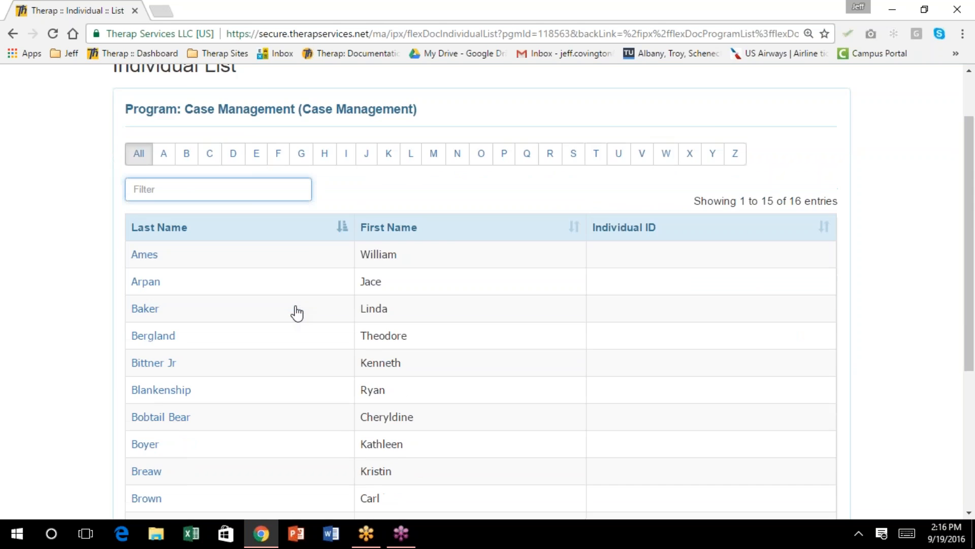
{"action": "scroll", "coordinate": [297, 311], "scroll_direction": "down", "scroll_amount": 1}
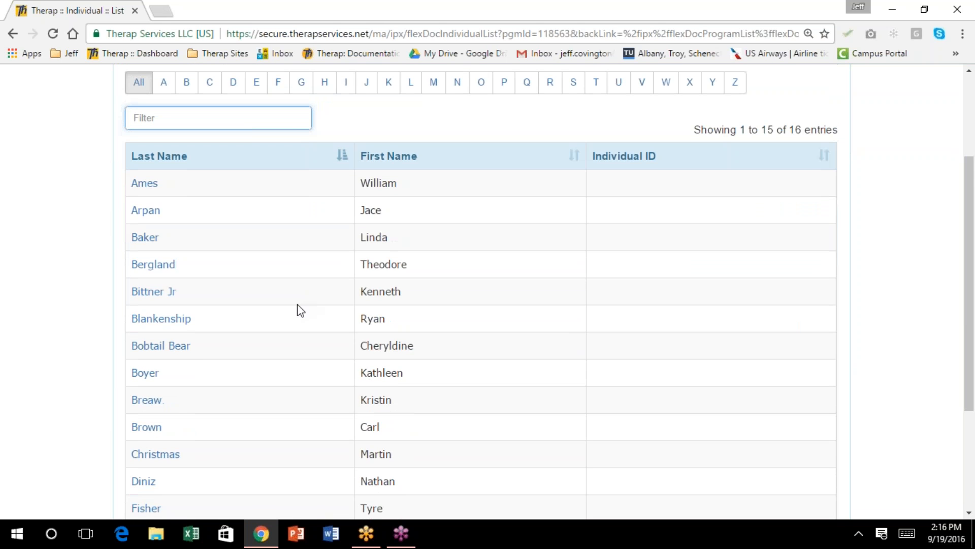
{"action": "scroll", "coordinate": [299, 310], "scroll_direction": "down", "scroll_amount": 1}
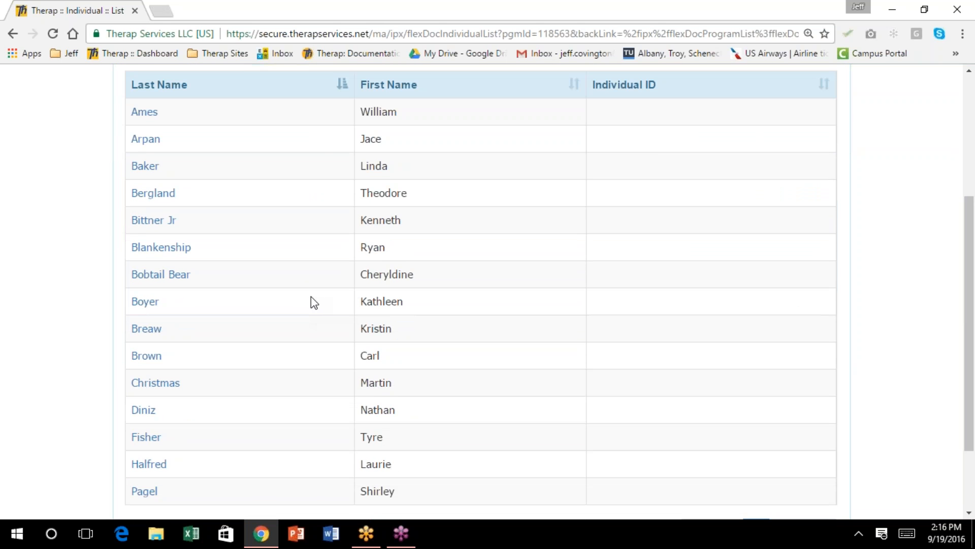
{"action": "scroll", "coordinate": [312, 300], "scroll_direction": "down", "scroll_amount": 1}
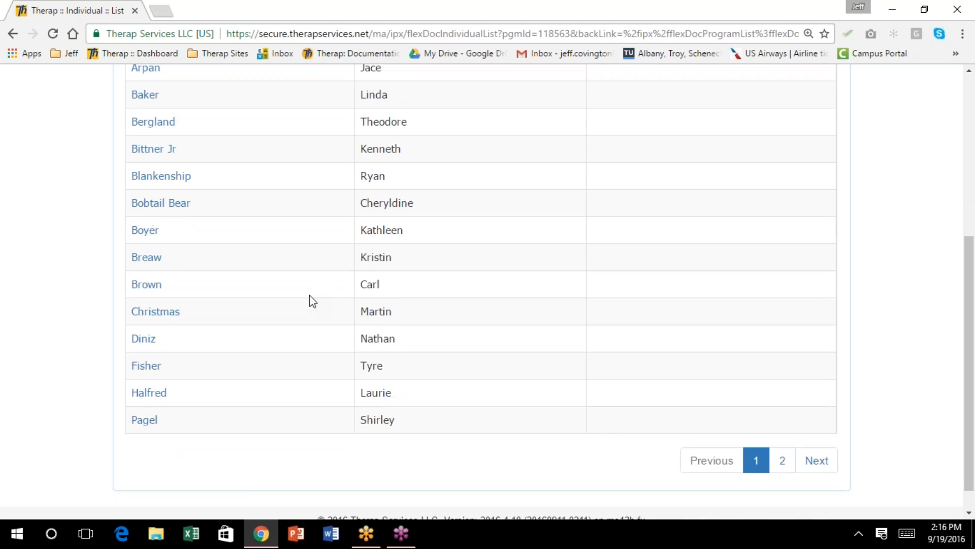
{"action": "scroll", "coordinate": [311, 299], "scroll_direction": "up", "scroll_amount": 4}
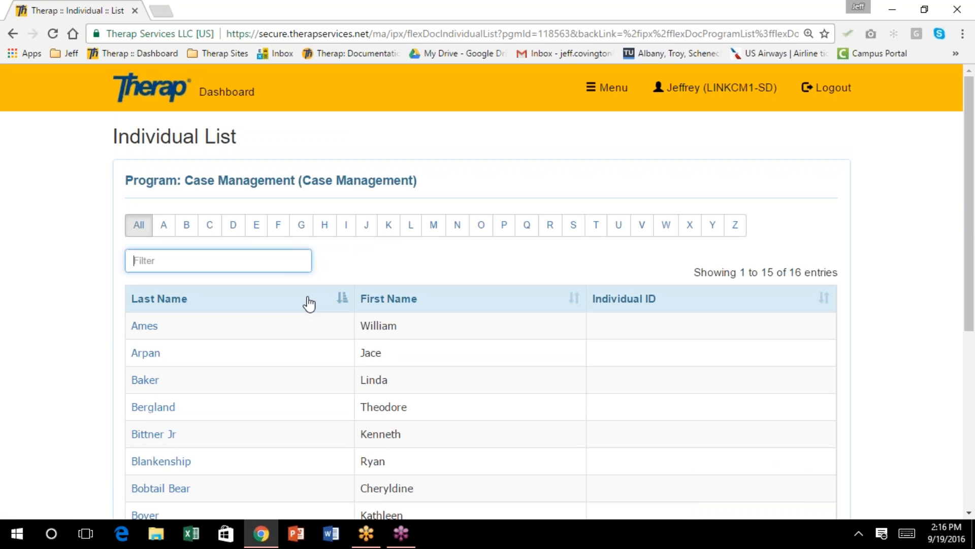
{"action": "scroll", "coordinate": [307, 303], "scroll_direction": "down", "scroll_amount": 2}
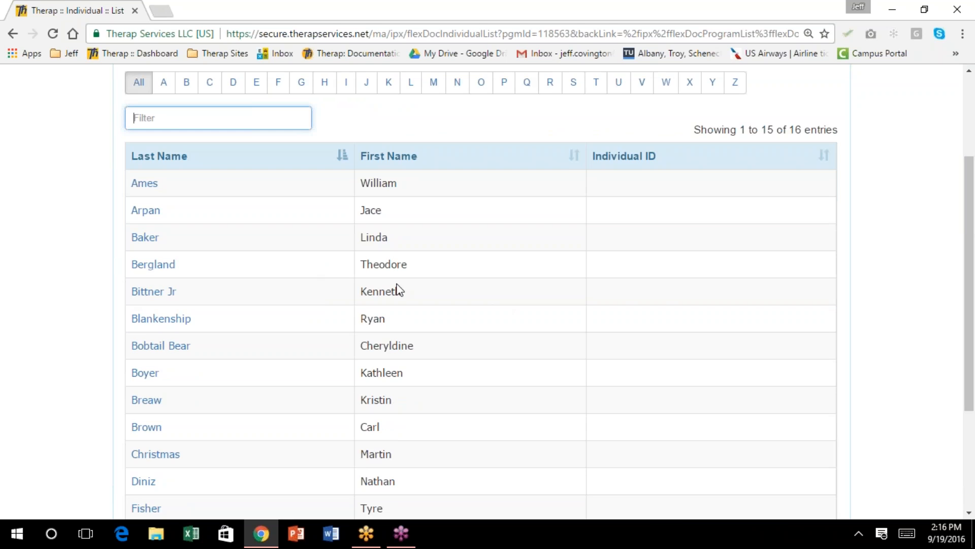
{"action": "scroll", "coordinate": [336, 304], "scroll_direction": "down", "scroll_amount": 2}
{"action": "left_click", "coordinate": [144, 422]}
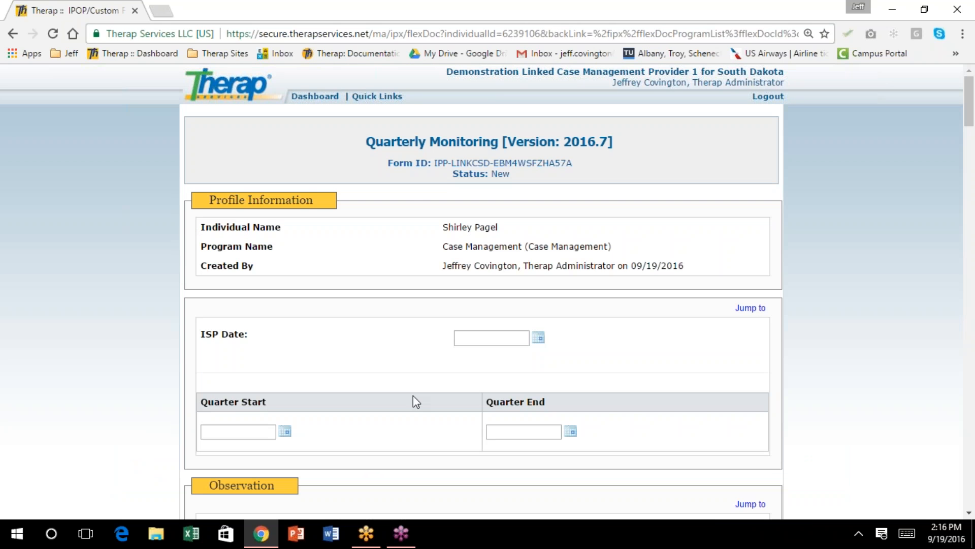
Set the ISP Date to 09/01/2016 from the calendar
{"action": "scroll", "coordinate": [630, 315], "scroll_direction": "down", "scroll_amount": 1}
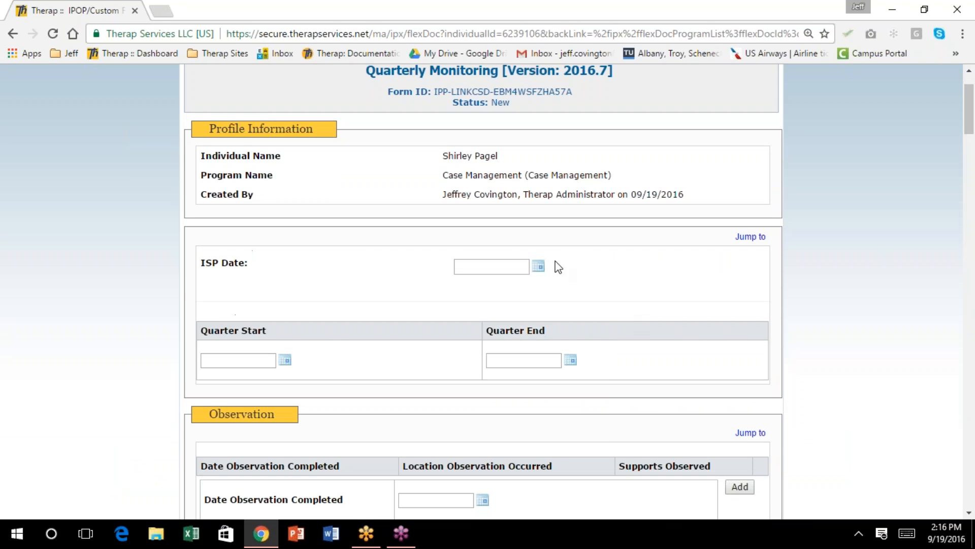
{"action": "left_click", "coordinate": [538, 267]}
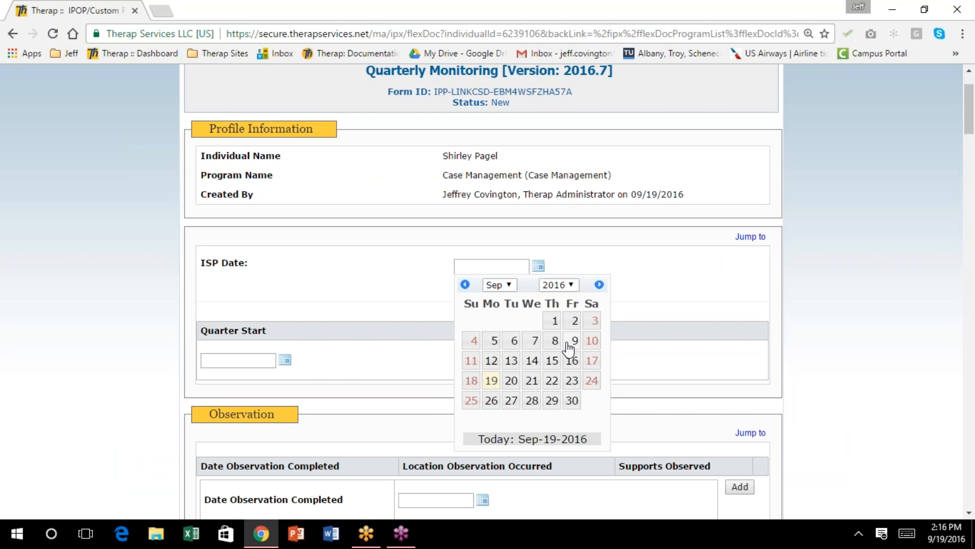
{"action": "left_click", "coordinate": [554, 321]}
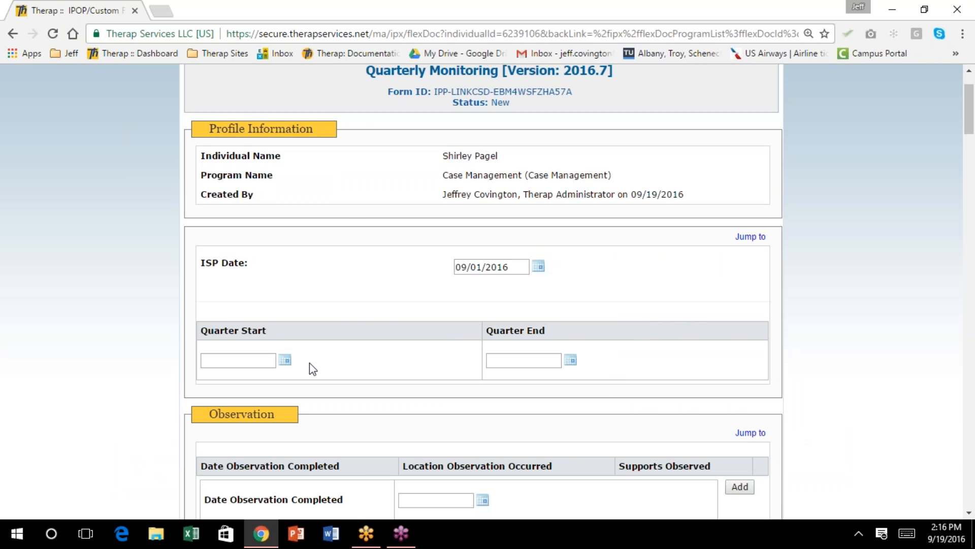
Set Quarter Start to 04/01/2016 and Quarter End to 07/31/2016
{"action": "left_click", "coordinate": [285, 361]}
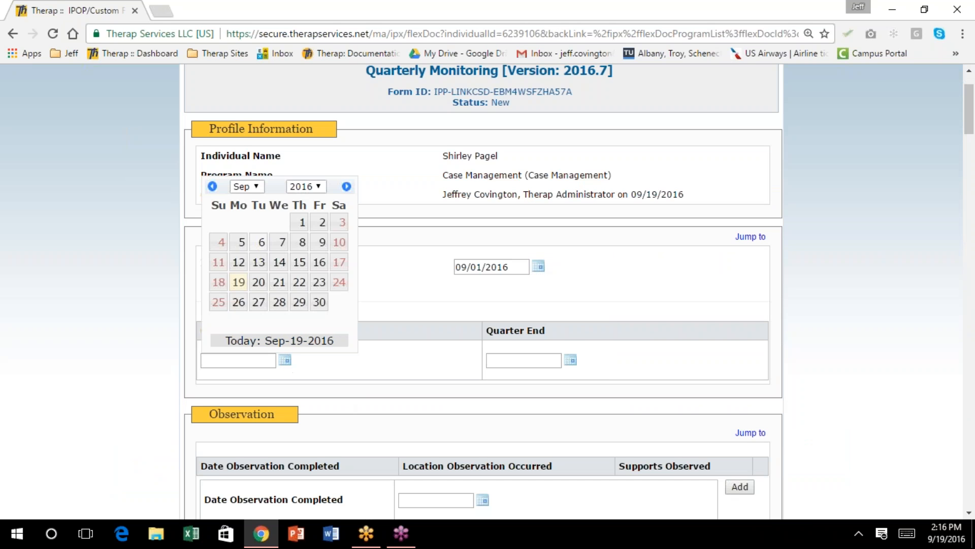
{"action": "left_click", "coordinate": [257, 188]}
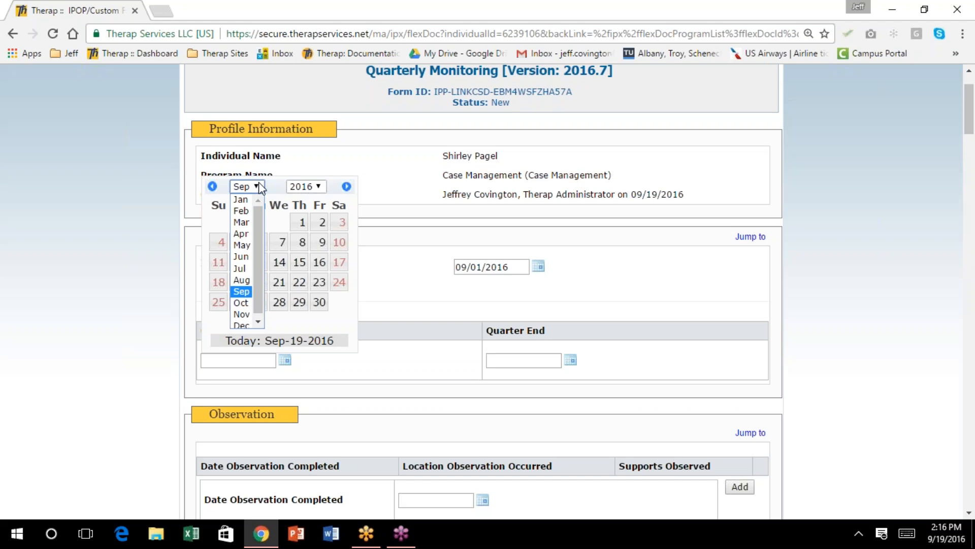
{"action": "left_click", "coordinate": [241, 233]}
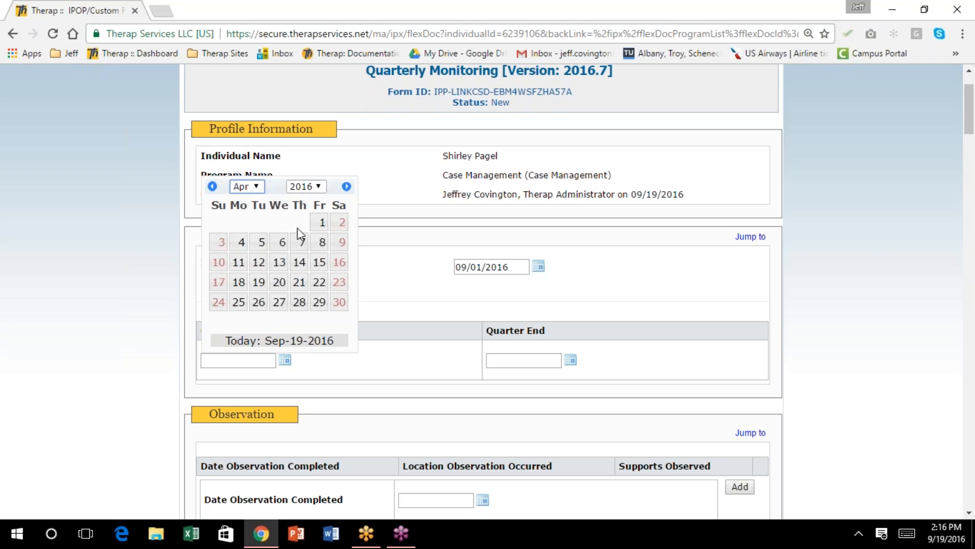
{"action": "left_click", "coordinate": [319, 224]}
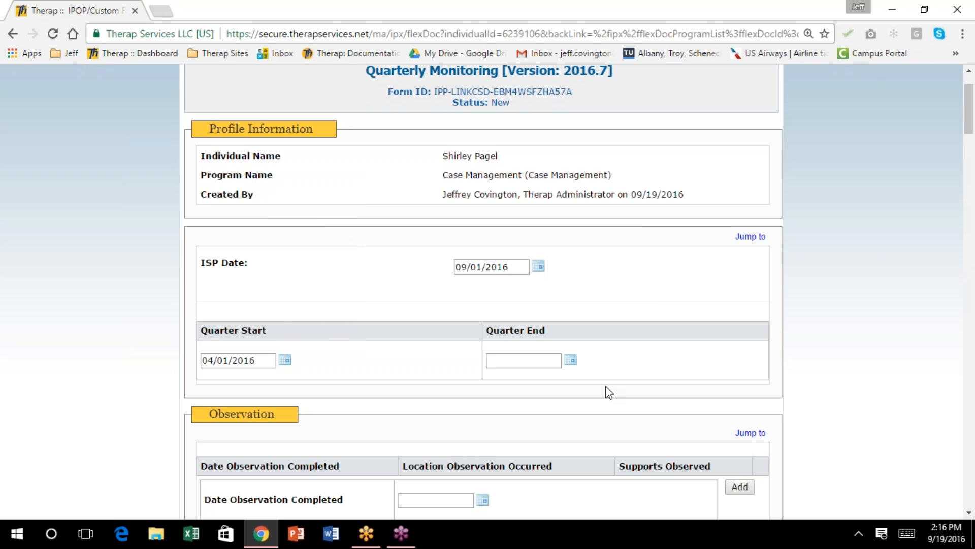
{"action": "left_click", "coordinate": [570, 360]}
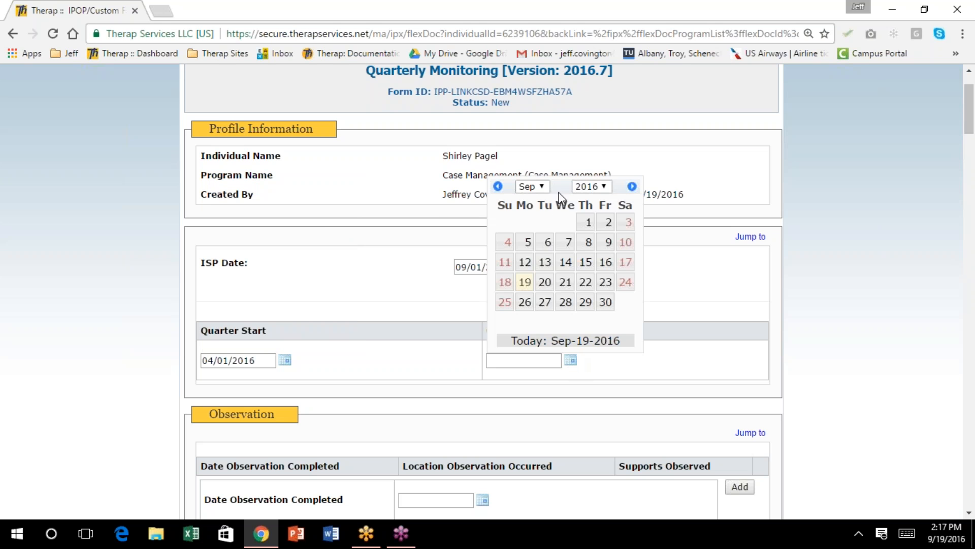
{"action": "left_click", "coordinate": [542, 186]}
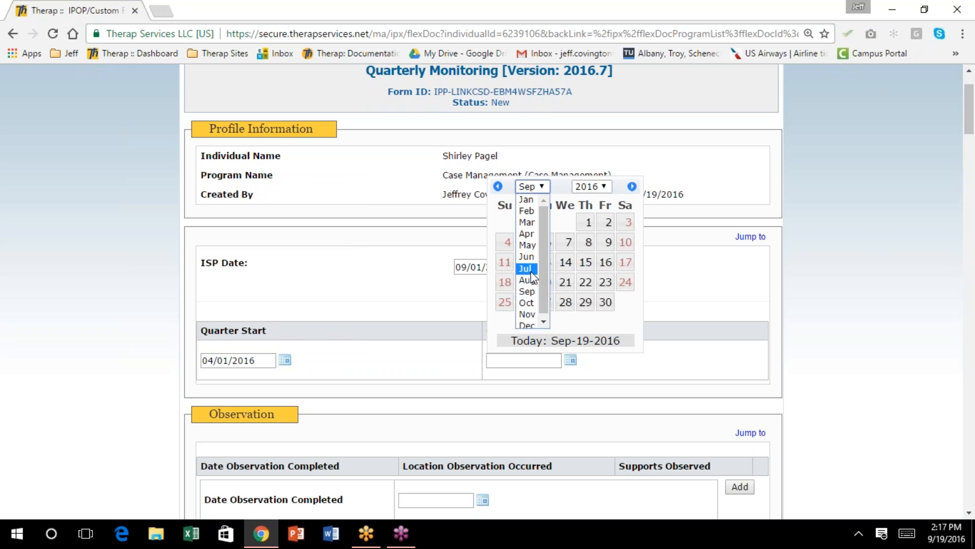
{"action": "left_click", "coordinate": [533, 267]}
{"action": "left_click", "coordinate": [504, 322]}
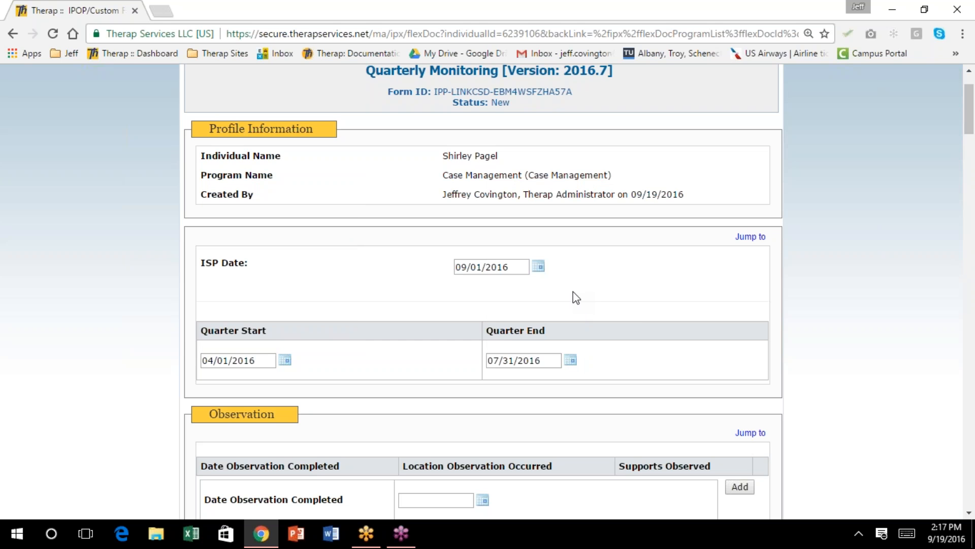
{"action": "scroll", "coordinate": [575, 298], "scroll_direction": "down", "scroll_amount": 1}
{"action": "scroll", "coordinate": [575, 298], "scroll_direction": "down", "scroll_amount": 2}
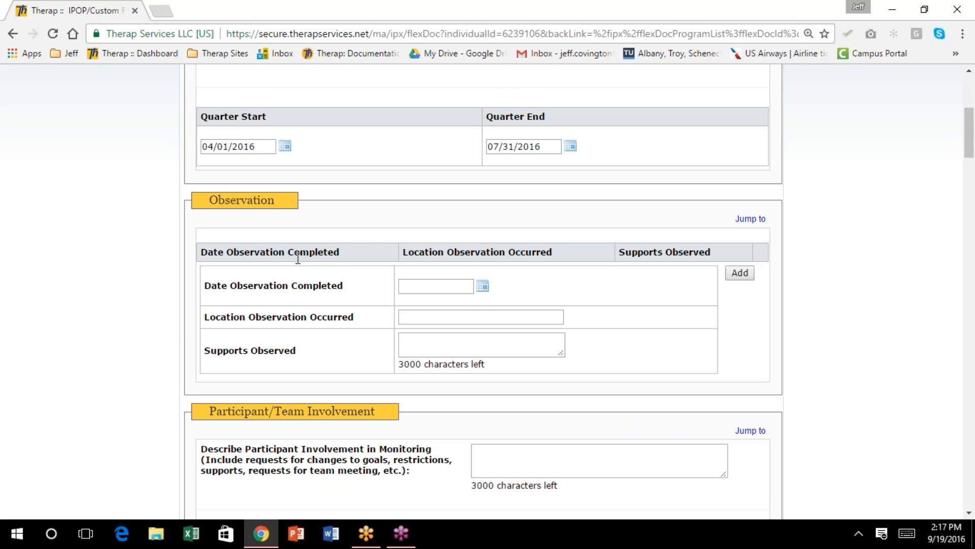
Add a 05/09/2016 observation at the individual's day program with Day Habilitation supports
{"action": "scroll", "coordinate": [536, 254], "scroll_direction": "down", "scroll_amount": 1}
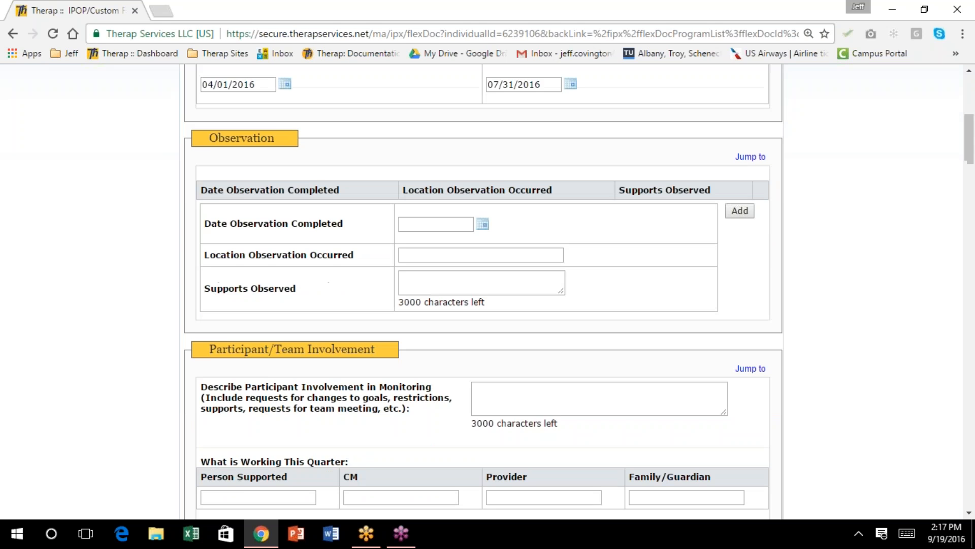
{"action": "left_click", "coordinate": [482, 217]}
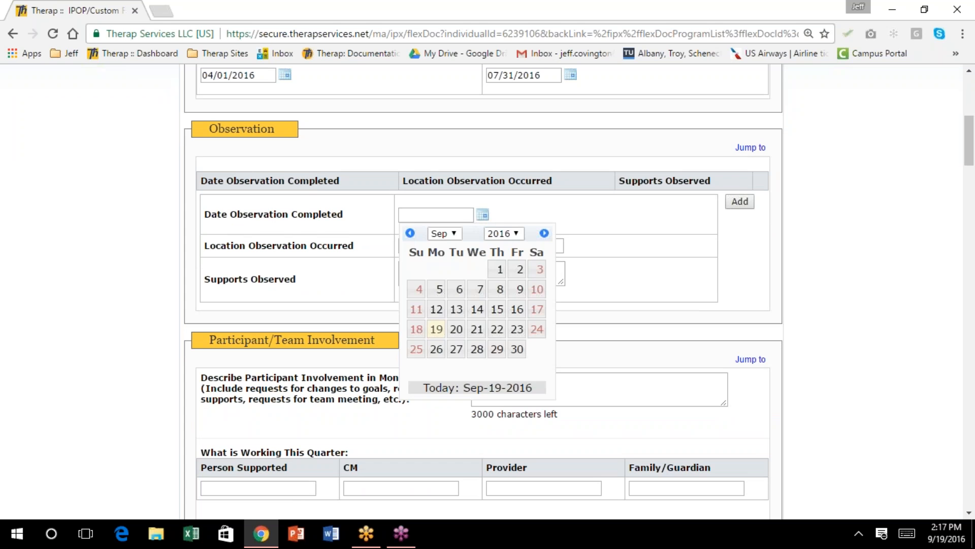
{"action": "left_click", "coordinate": [454, 235]}
{"action": "left_click", "coordinate": [440, 292]}
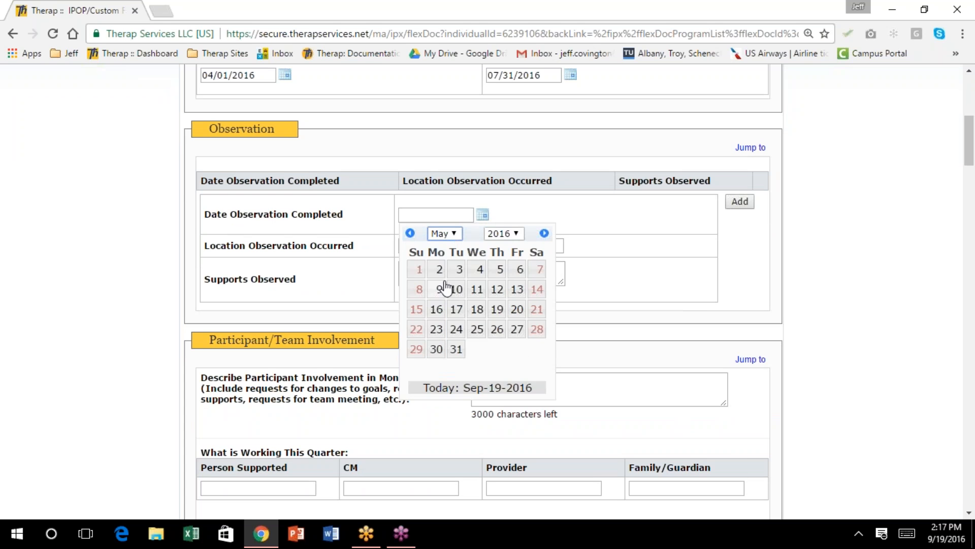
{"action": "left_click", "coordinate": [436, 289]}
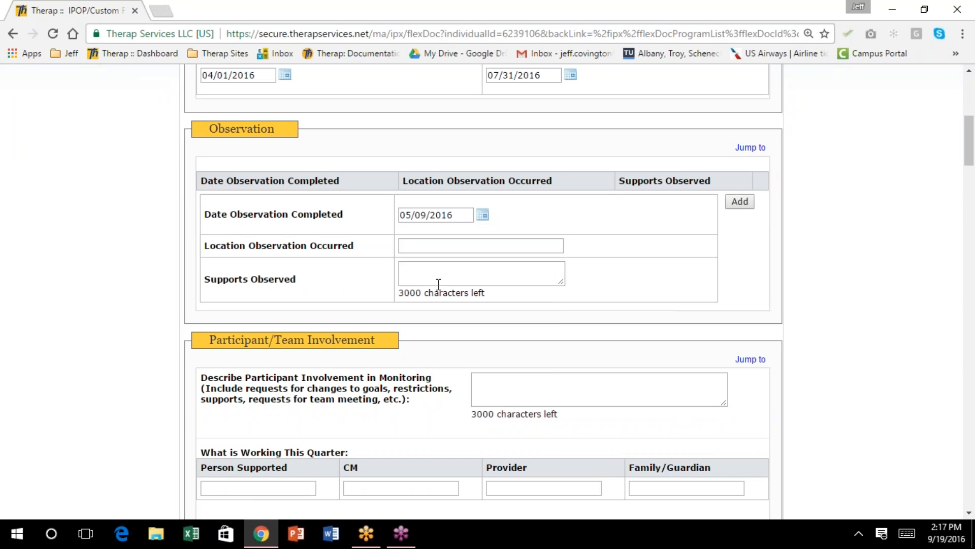
{"action": "left_click", "coordinate": [417, 244]}
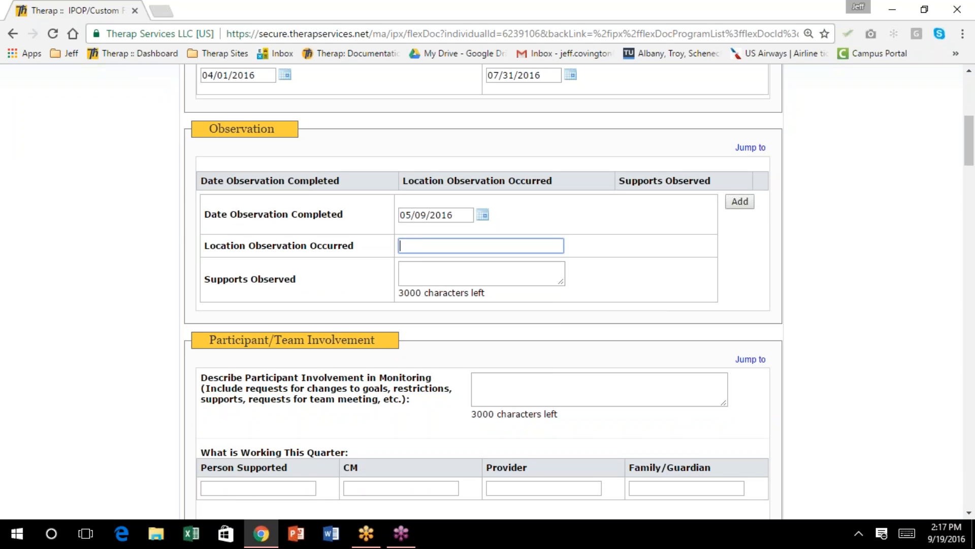
{"action": "type", "text": "Haley's Day Pro"}
{"action": "type", "text": "r"}
{"action": "key", "text": "BackSpace"}
{"action": "type", "text": "gram"}
{"action": "key", "text": "Tab"}
{"action": "type", "text": "Day Habi"}
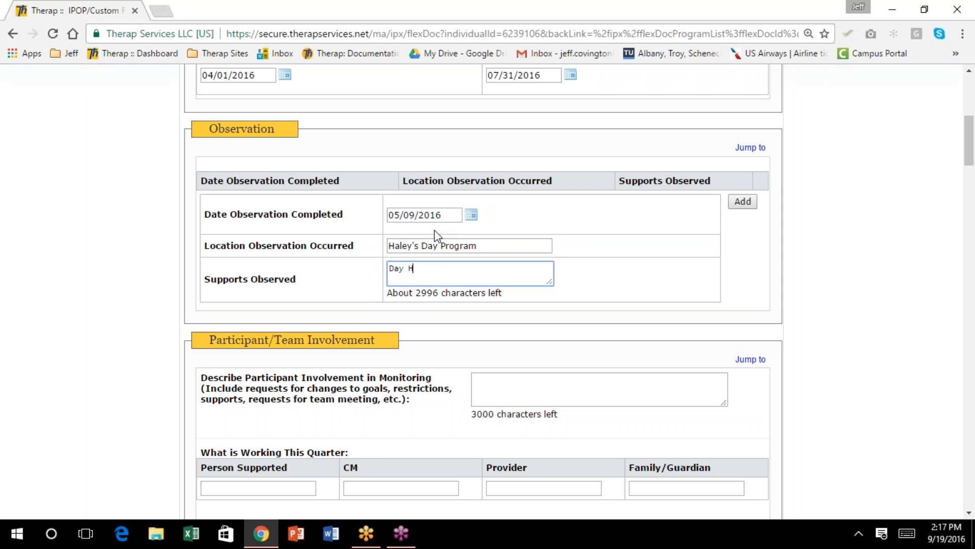
{"action": "type", "text": "litation"}
{"action": "left_click", "coordinate": [742, 203]}
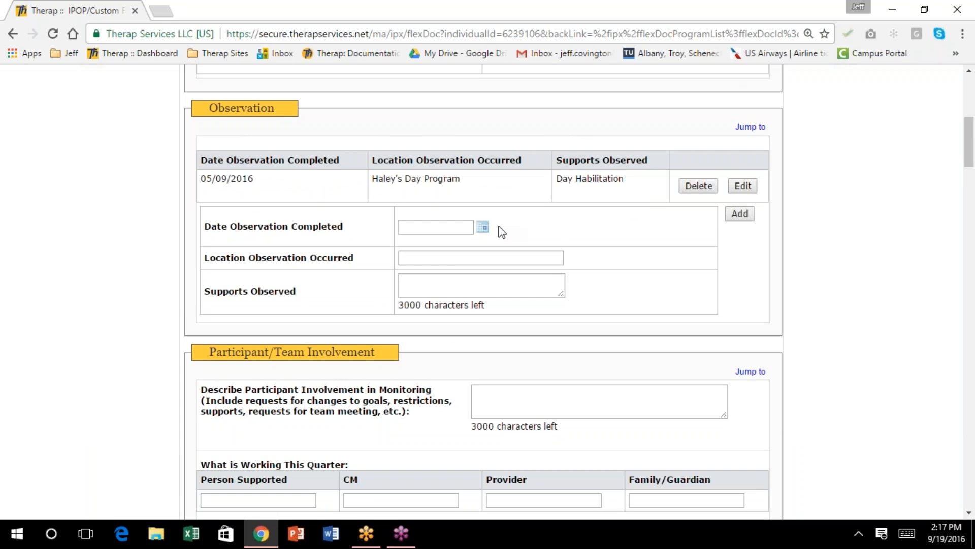
Add a 07/13/2016 observation at the individual's residence with HCBS Waiver Residential supports
{"action": "left_click", "coordinate": [483, 229]}
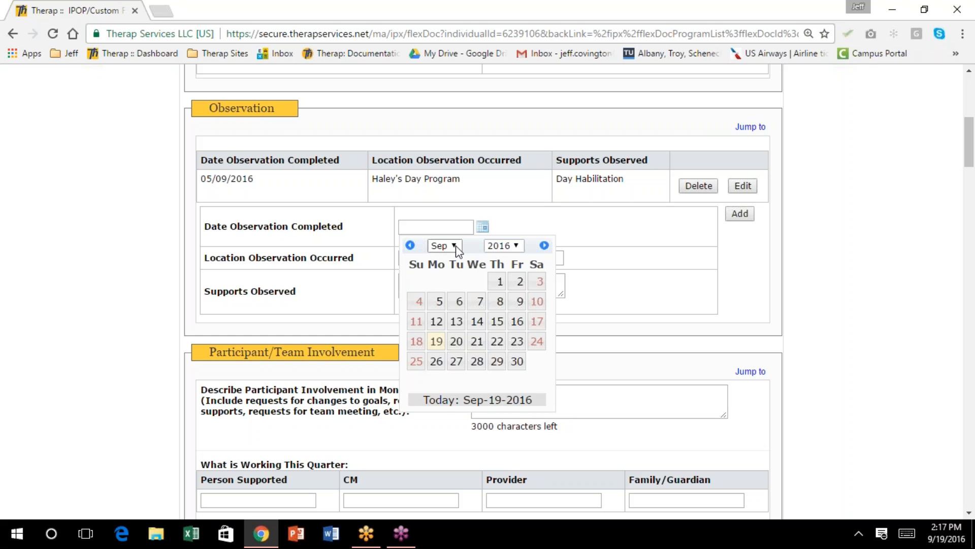
{"action": "left_click", "coordinate": [454, 245]}
{"action": "left_click", "coordinate": [437, 327]}
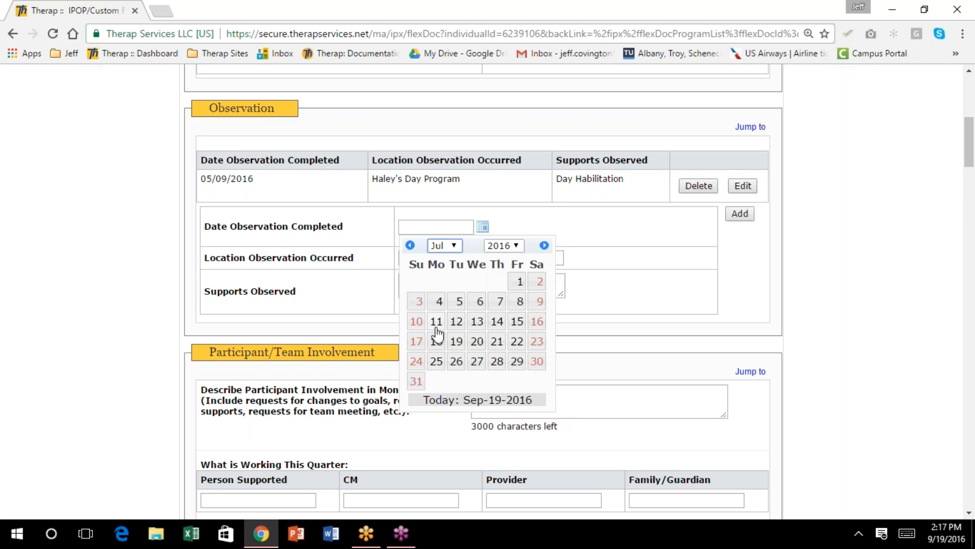
{"action": "left_click", "coordinate": [477, 323]}
{"action": "left_click", "coordinate": [457, 258]}
{"action": "type", "text": "H"}
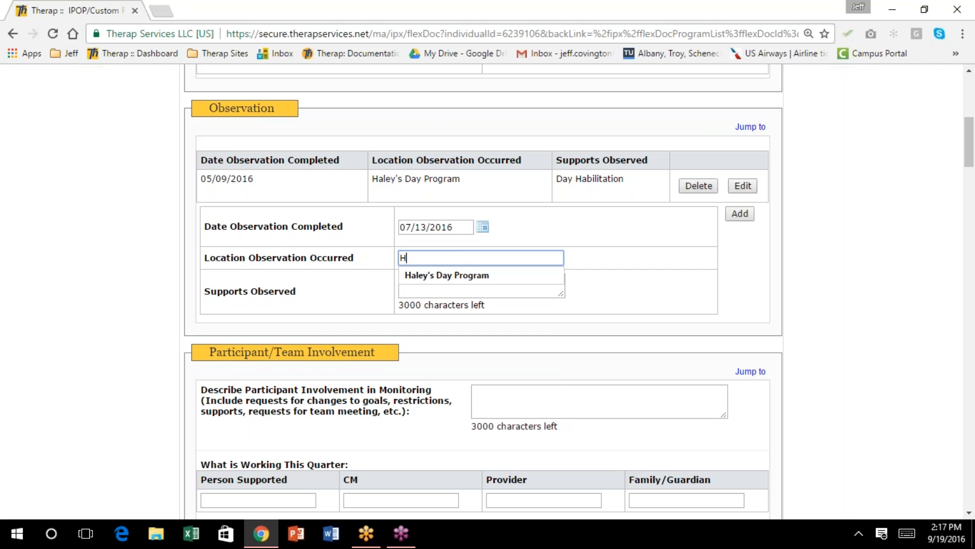
{"action": "type", "text": "aley's residence"}
{"action": "key", "text": "Tab"}
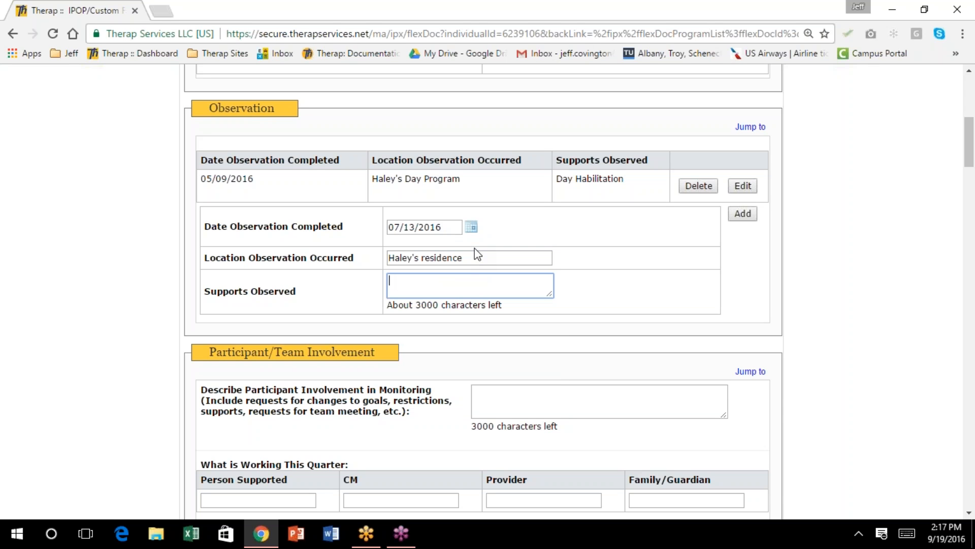
{"action": "type", "text": "HCBS Waiver Residential"}
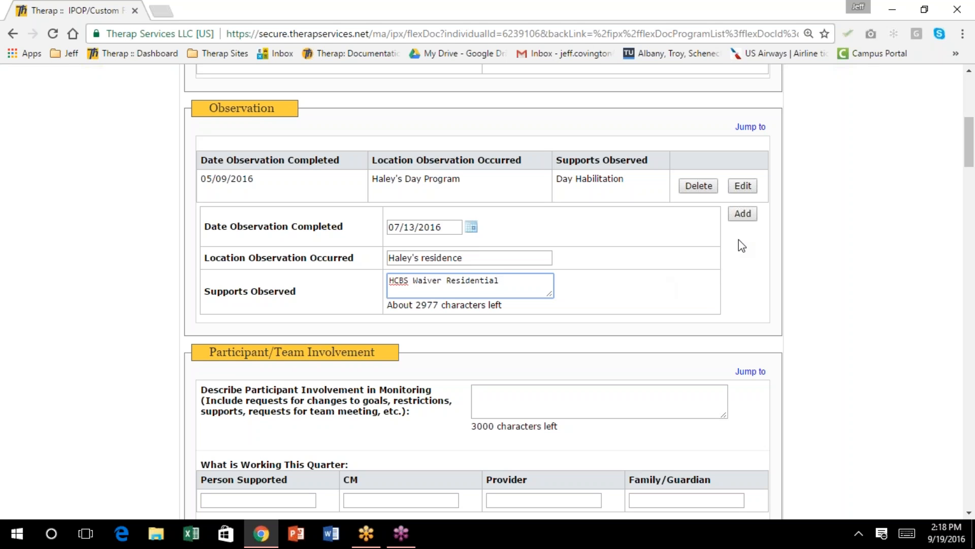
{"action": "left_click", "coordinate": [743, 214]}
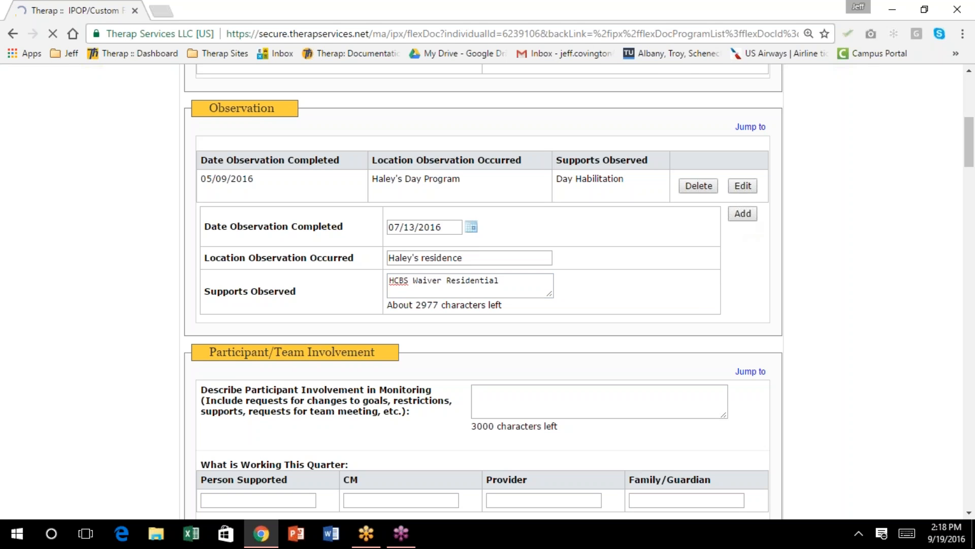
Note under Participant/Team Involvement that she showed her MAR and goal books
{"action": "scroll", "coordinate": [712, 207], "scroll_direction": "up", "scroll_amount": 3}
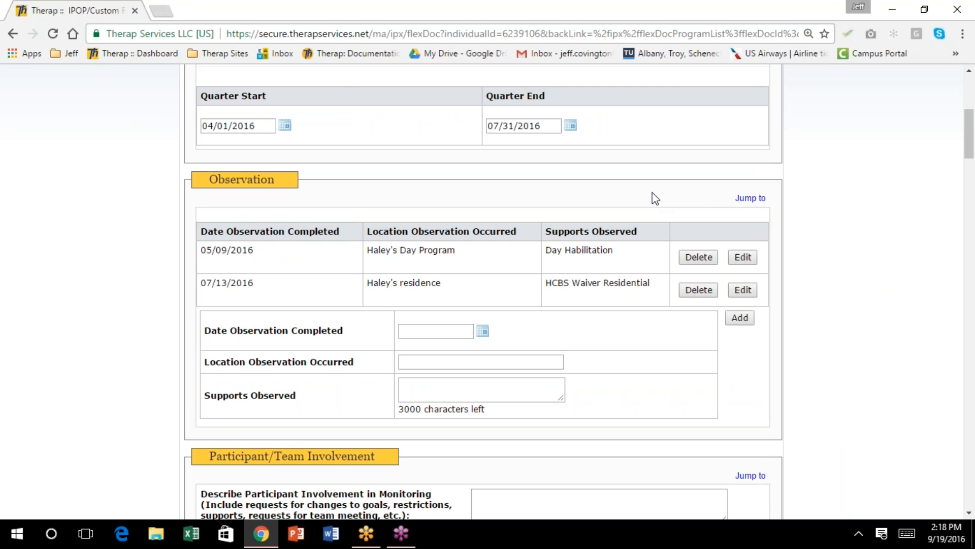
{"action": "scroll", "coordinate": [656, 198], "scroll_direction": "down", "scroll_amount": 1}
{"action": "scroll", "coordinate": [655, 199], "scroll_direction": "down", "scroll_amount": 1}
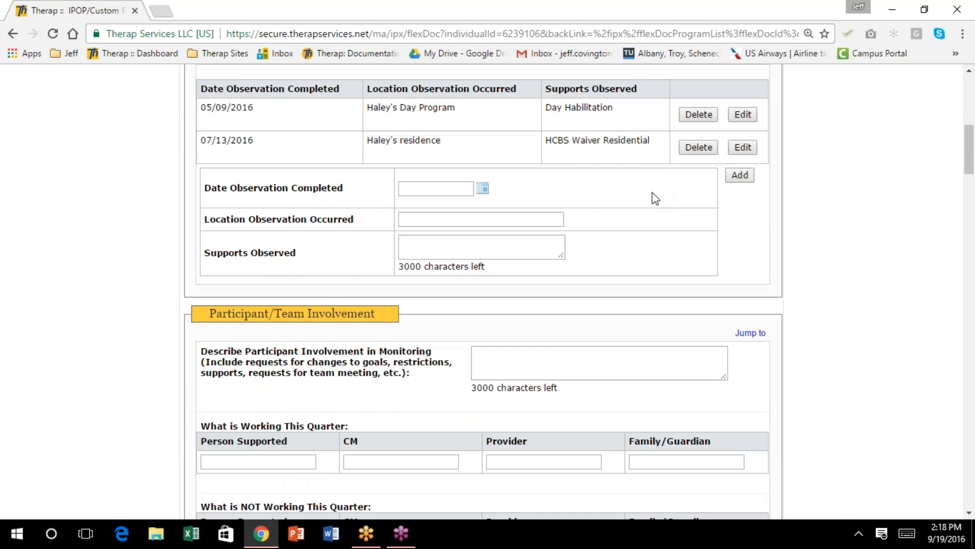
{"action": "scroll", "coordinate": [655, 199], "scroll_direction": "down", "scroll_amount": 1}
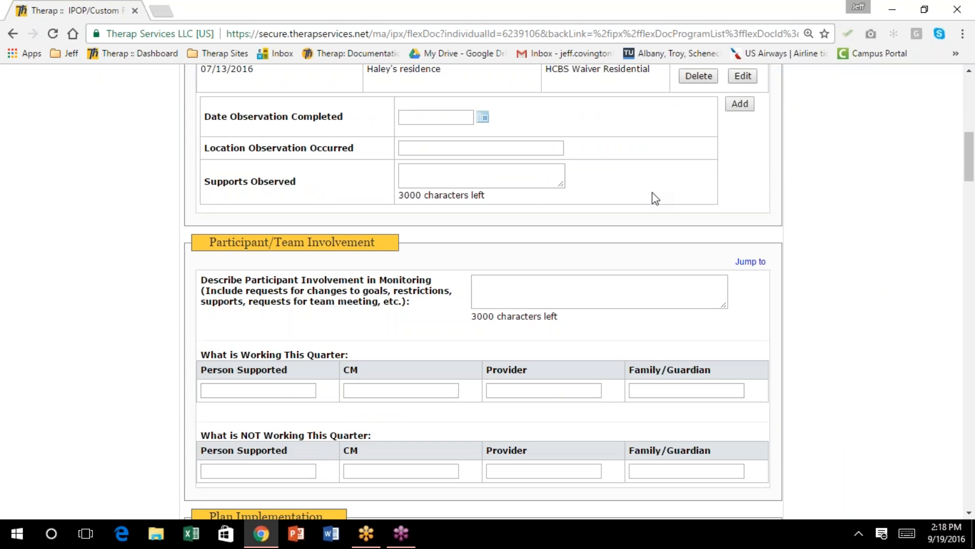
{"action": "scroll", "coordinate": [656, 198], "scroll_direction": "down", "scroll_amount": 1}
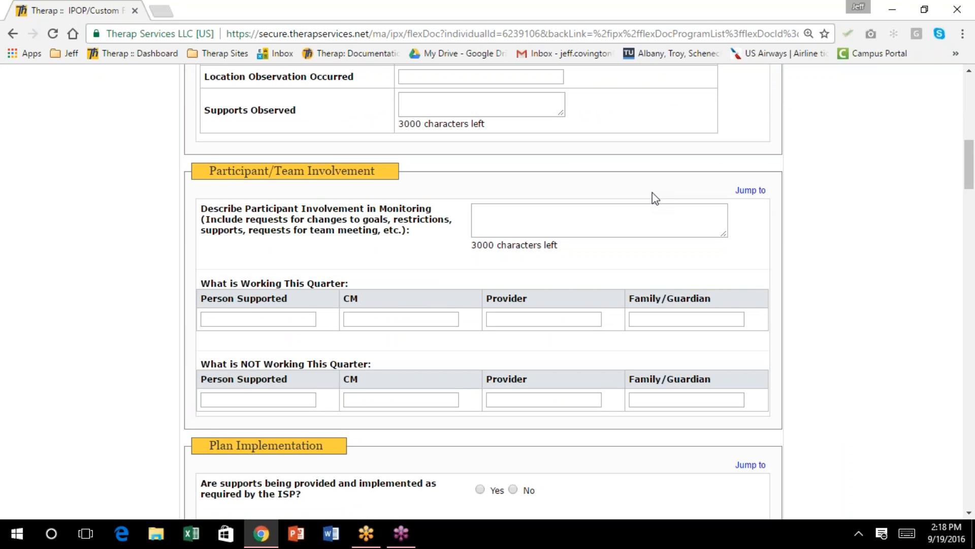
{"action": "left_click", "coordinate": [528, 220]}
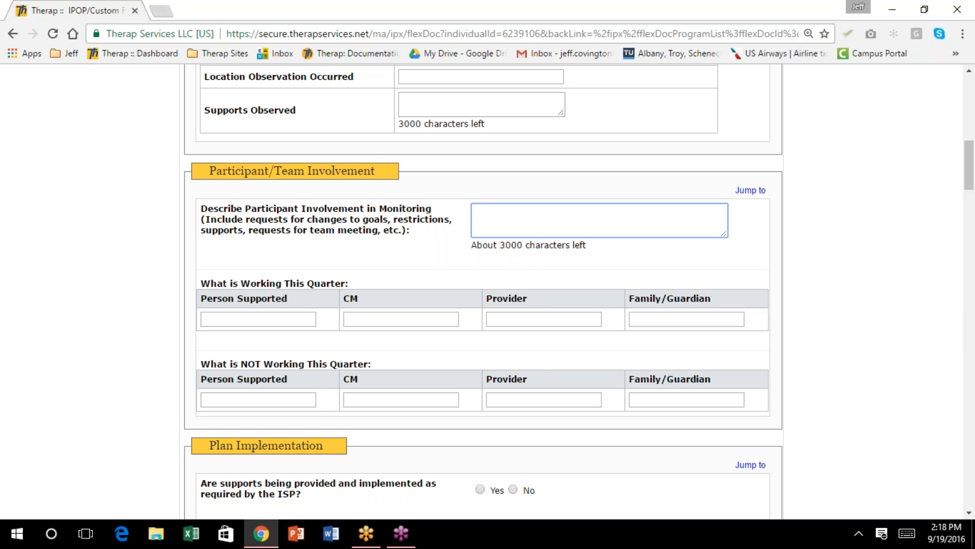
{"action": "type", "text": "Haley showed me her MAR and go"}
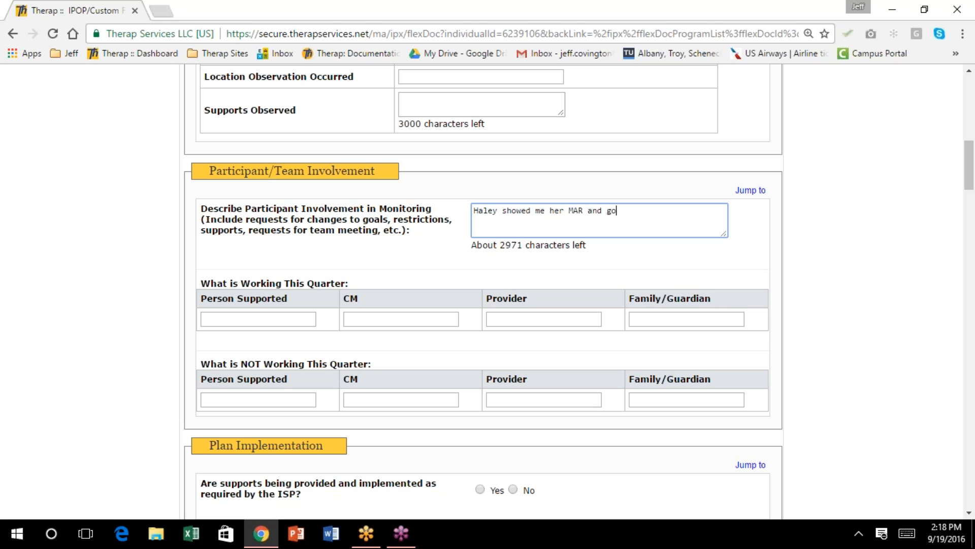
{"action": "type", "text": "al books"}
{"action": "key", "text": "Return"}
Enter 'Likes roomates' as what is working for the person supported
{"action": "scroll", "coordinate": [549, 204], "scroll_direction": "down", "scroll_amount": 1}
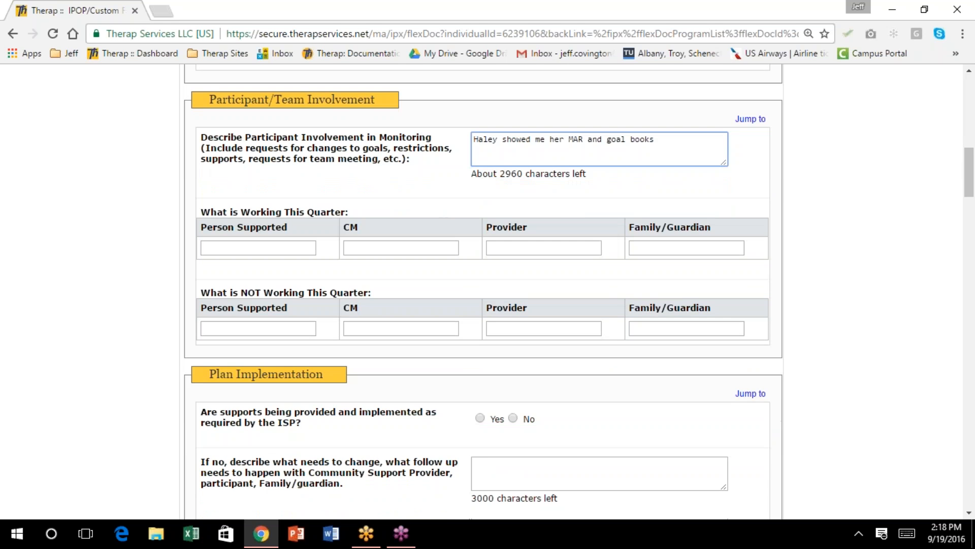
{"action": "scroll", "coordinate": [535, 206], "scroll_direction": "down", "scroll_amount": 1}
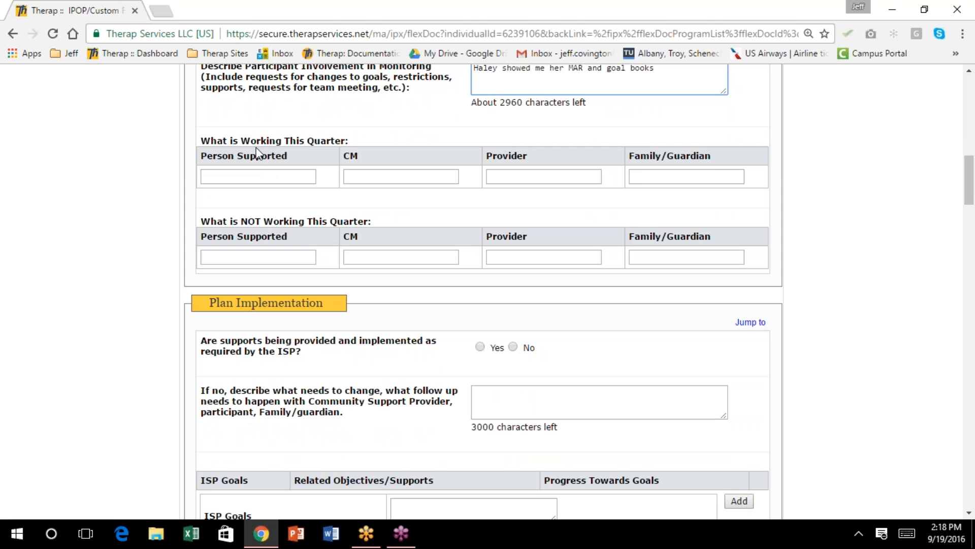
{"action": "left_click", "coordinate": [237, 173]}
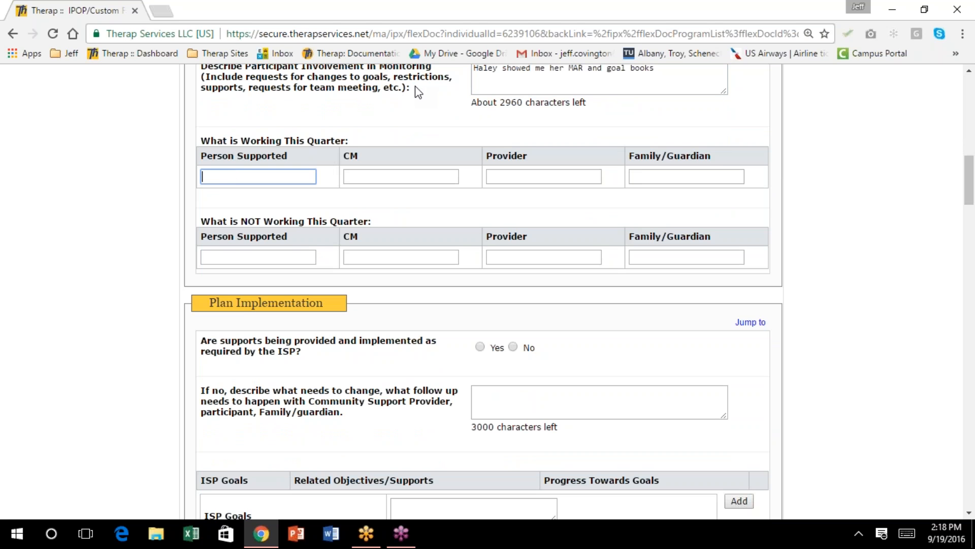
{"action": "type", "text": "Likes roomates"}
Enter 'Day program community includes' in the CM column of What is Working This Quarter
{"action": "key", "text": "Tab"}
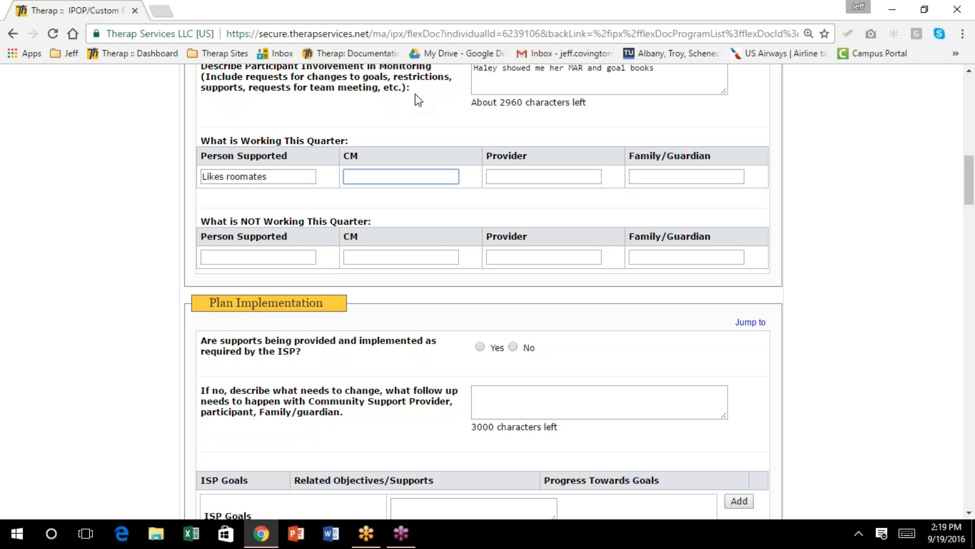
{"action": "type", "text": "Day program community includes"}
Enter 'Communication with Mom' for Provider and 'Communication with day program' for Family/Guardian
{"action": "key", "text": "Tab"}
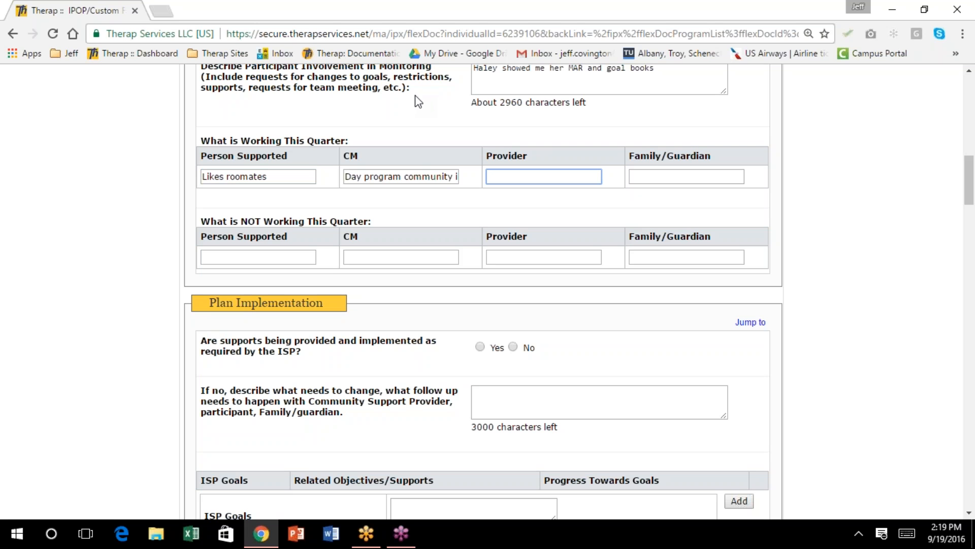
{"action": "type", "text": "Communicait"}
{"action": "type", "text": "on with"}
{"action": "key", "text": "BackSpace"}
{"action": "key", "text": "BackSpace"}
{"action": "key", "text": "BackSpace"}
{"action": "key", "text": "BackSpace"}
{"action": "key", "text": "BackSpace"}
{"action": "key", "text": "BackSpace"}
{"action": "key", "text": "BackSpace"}
{"action": "key", "text": "BackSpace"}
{"action": "key", "text": "BackSpace"}
{"action": "type", "text": "tion with Mom"}
{"action": "key", "text": "Tab"}
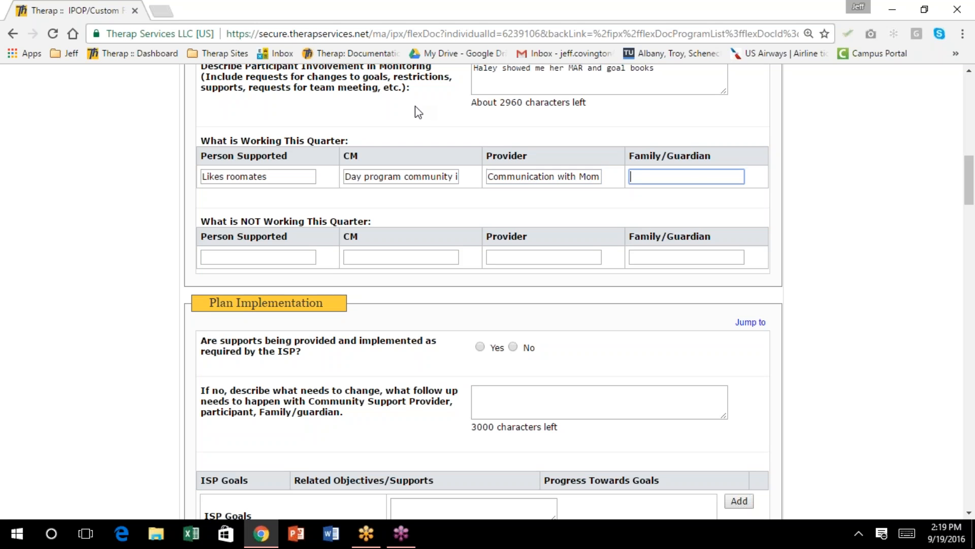
{"action": "type", "text": "Comm"}
{"action": "type", "text": "unication with d"}
{"action": "type", "text": "ay program"}
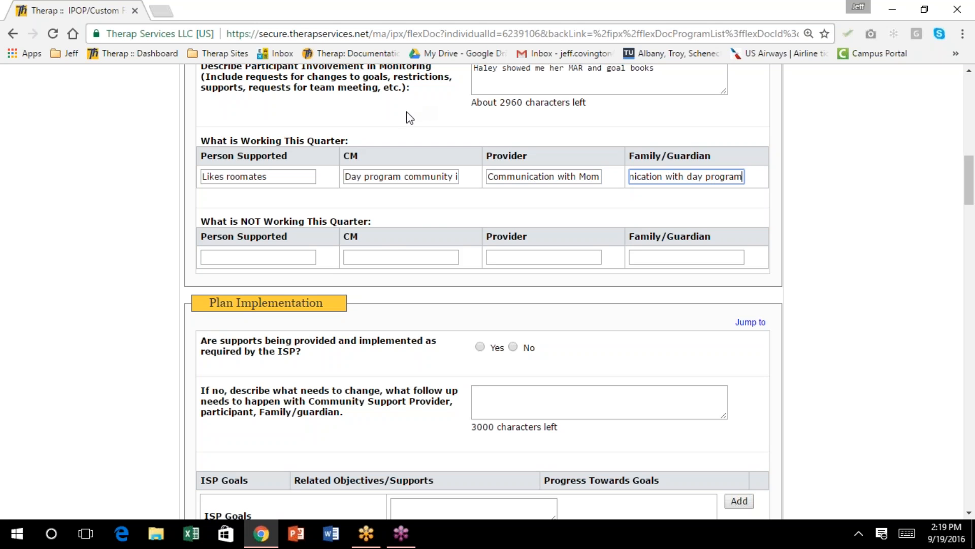
{"action": "left_click", "coordinate": [422, 213]}
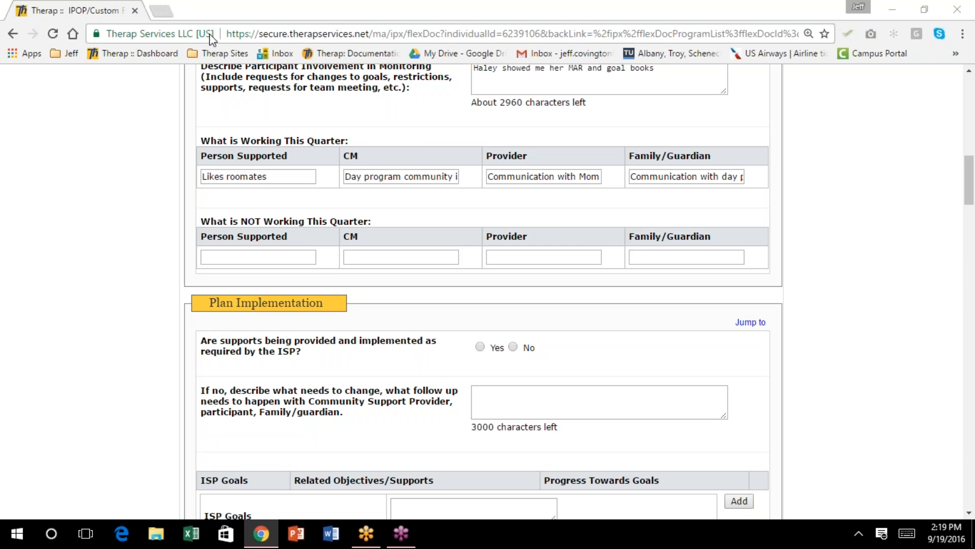
{"action": "scroll", "coordinate": [476, 105], "scroll_direction": "down", "scroll_amount": 1}
{"action": "scroll", "coordinate": [477, 105], "scroll_direction": "up", "scroll_amount": 2}
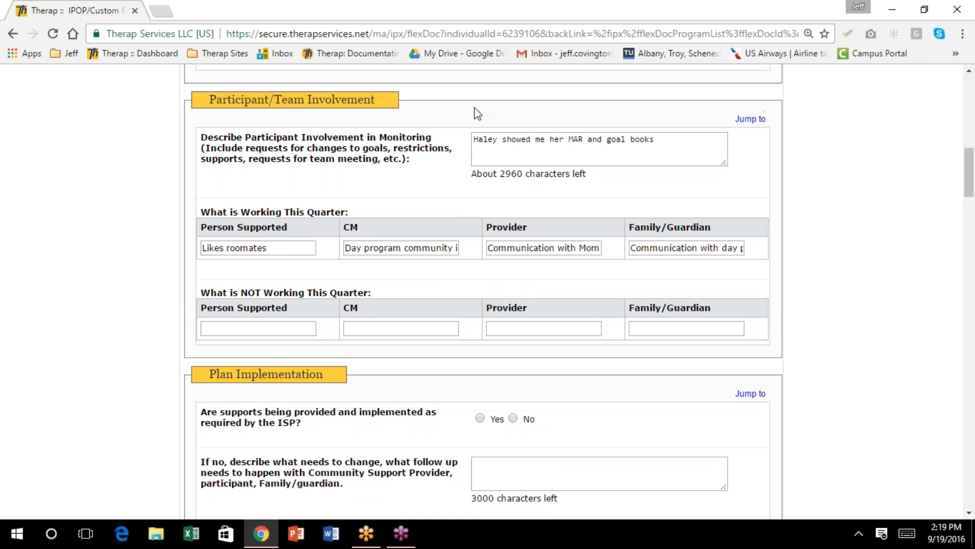
{"action": "scroll", "coordinate": [475, 115], "scroll_direction": "down", "scroll_amount": 1}
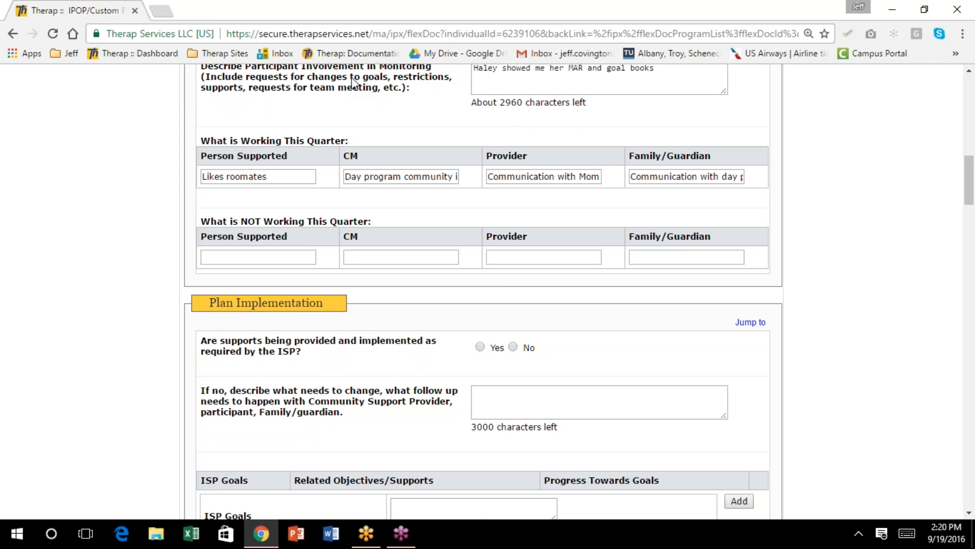
{"action": "scroll", "coordinate": [401, 144], "scroll_direction": "down", "scroll_amount": 1}
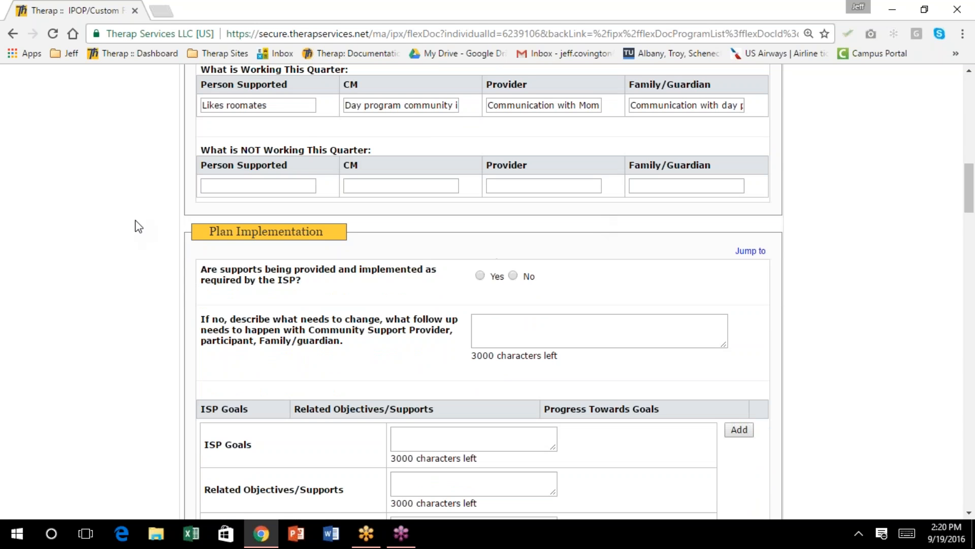
Fill Person Supported, CM, Provider and Family/Guardian with staff turnover, Rights restrictions, day program communication, Home visits
{"action": "left_click", "coordinate": [277, 187]}
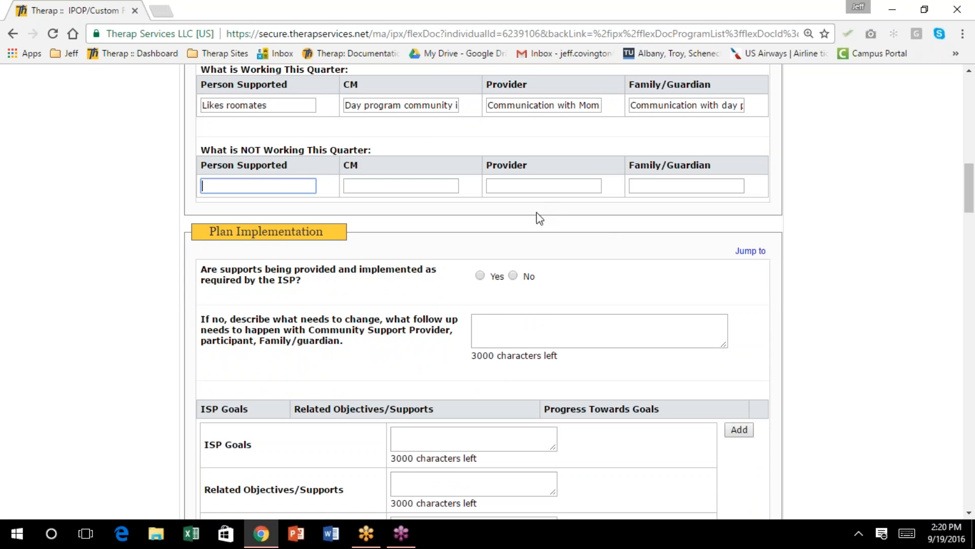
{"action": "type", "text": "Day program staff turnover"}
{"action": "key", "text": "Tab"}
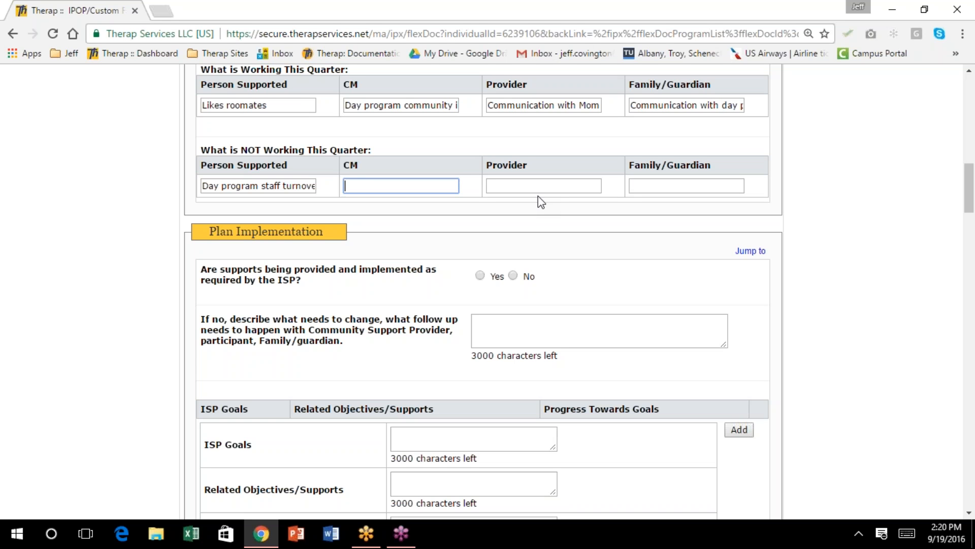
{"action": "type", "text": "Rights restrictions"}
{"action": "key", "text": "Tab"}
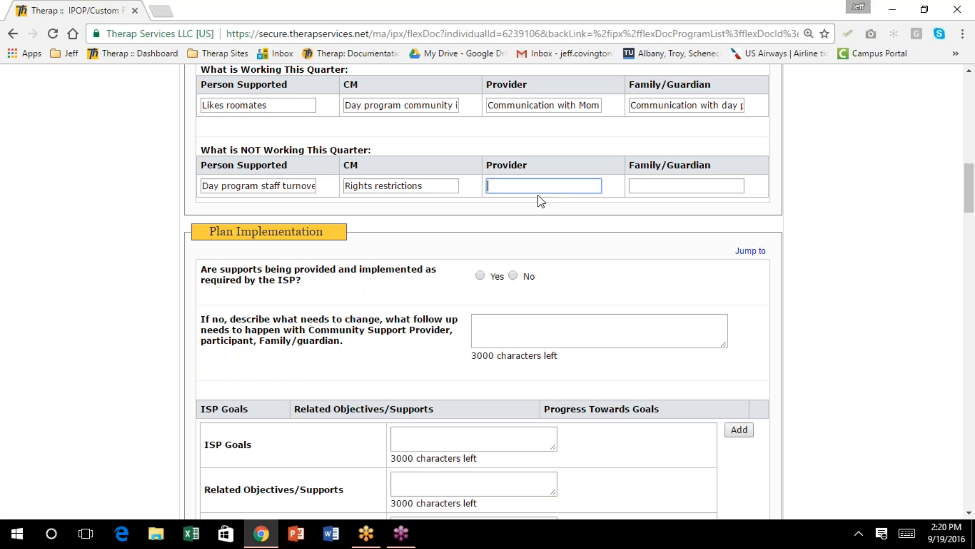
{"action": "type", "text": "Communication with day program"}
{"action": "key", "text": "Tab"}
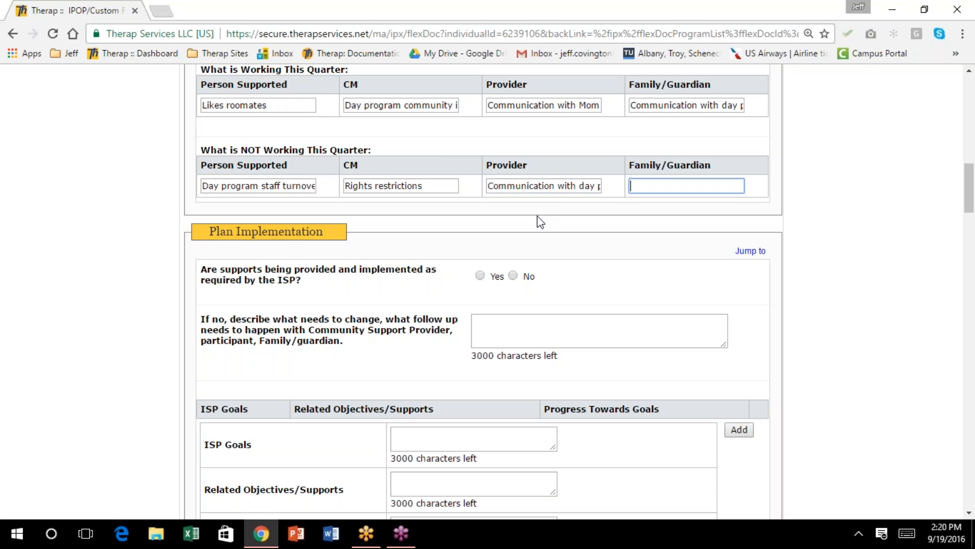
{"action": "type", "text": "Home visits"}
{"action": "left_click", "coordinate": [586, 277]}
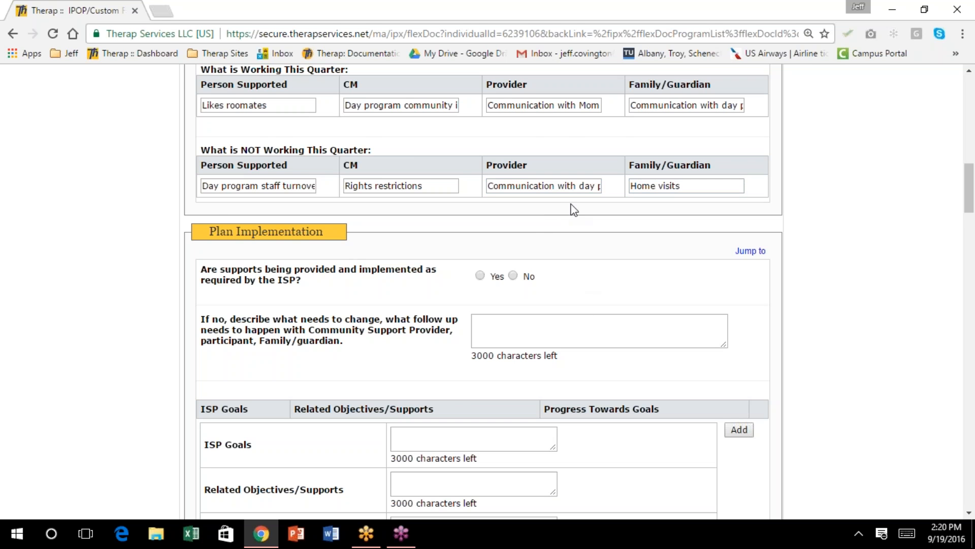
{"action": "scroll", "coordinate": [574, 210], "scroll_direction": "down", "scroll_amount": 1}
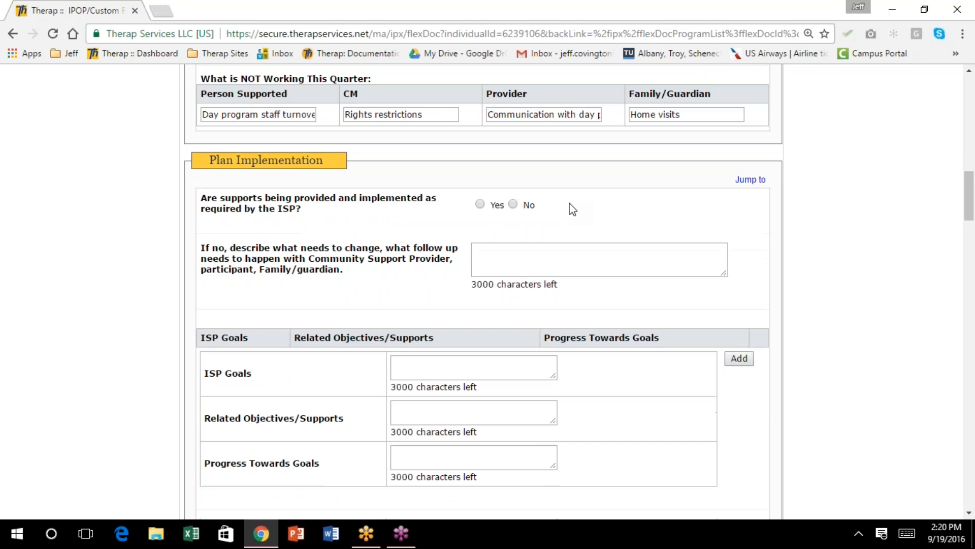
Answer Yes that supports follow the ISP
{"action": "left_click", "coordinate": [480, 205]}
{"action": "scroll", "coordinate": [501, 241], "scroll_direction": "down", "scroll_amount": 1}
{"action": "scroll", "coordinate": [501, 241], "scroll_direction": "down", "scroll_amount": 1}
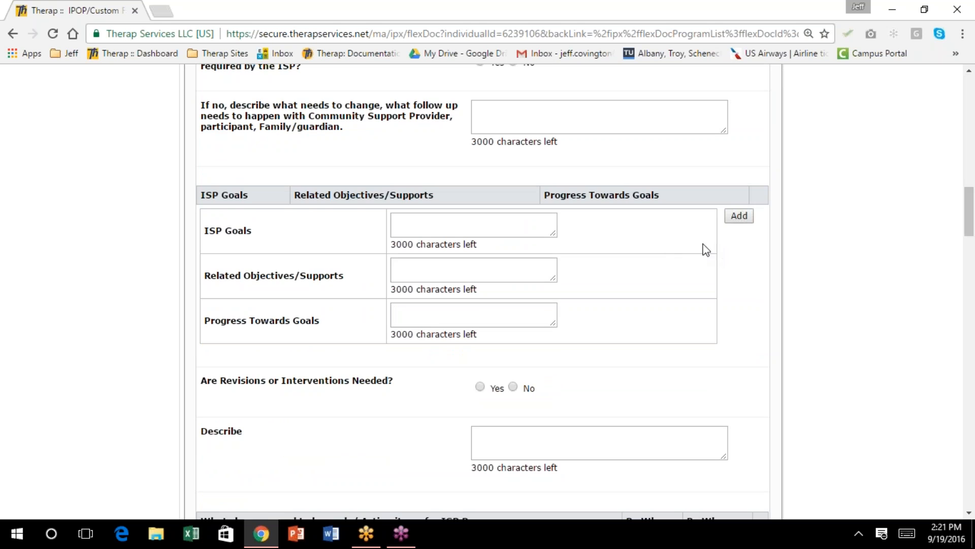
{"action": "scroll", "coordinate": [659, 245], "scroll_direction": "down", "scroll_amount": 1}
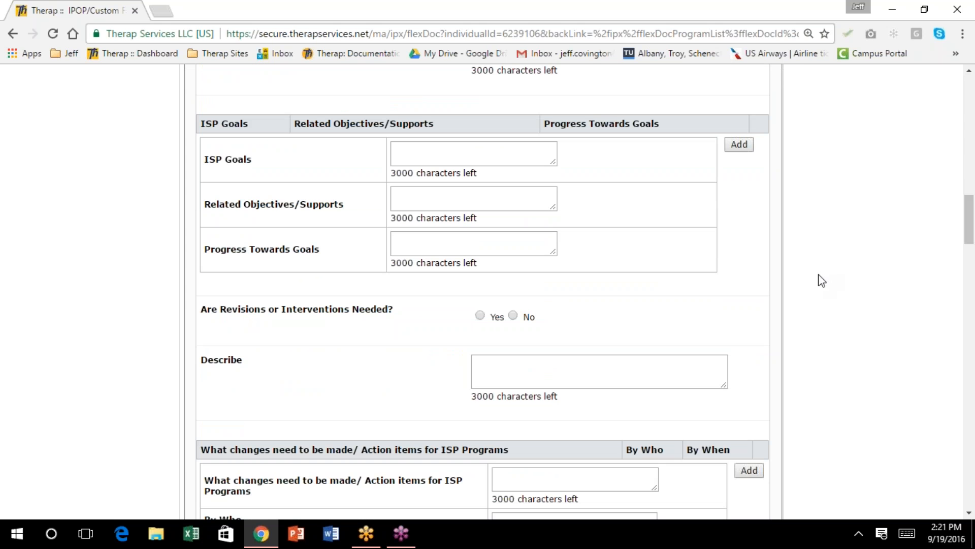
Add an Exercise ISP goal done at residence and day program, inconsistent at day program, maintained at residence
{"action": "left_click", "coordinate": [422, 150]}
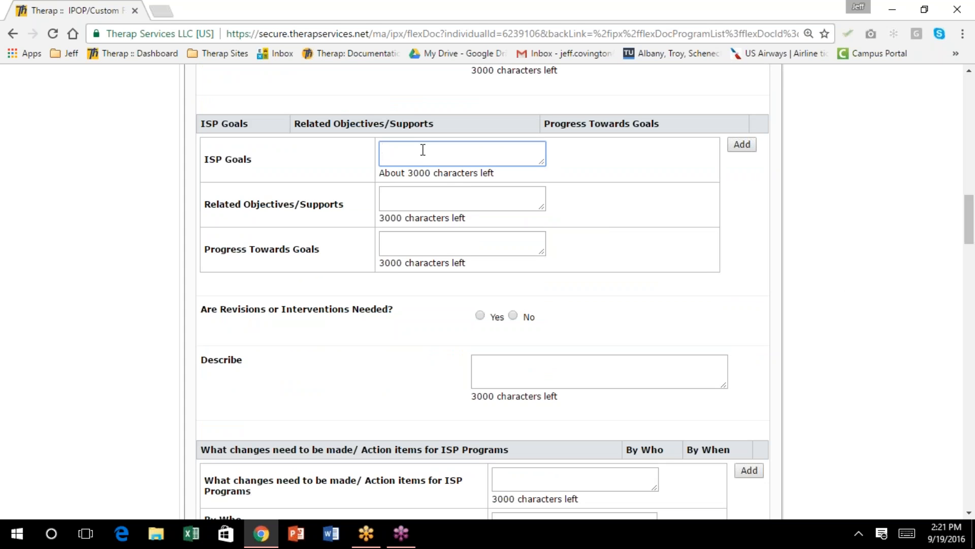
{"action": "type", "text": "Exercis"}
{"action": "key", "text": "Tab"}
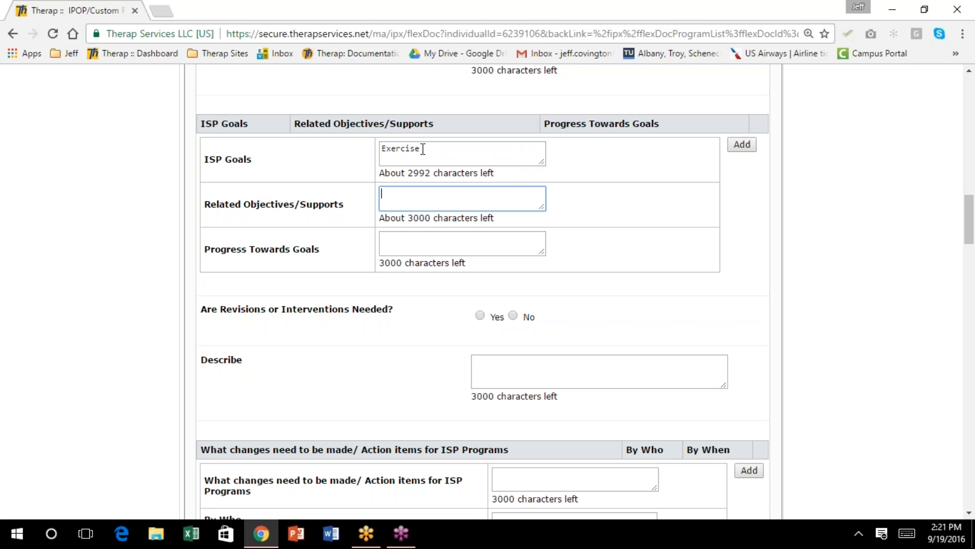
{"action": "type", "text": "Done at residence and day proga"}
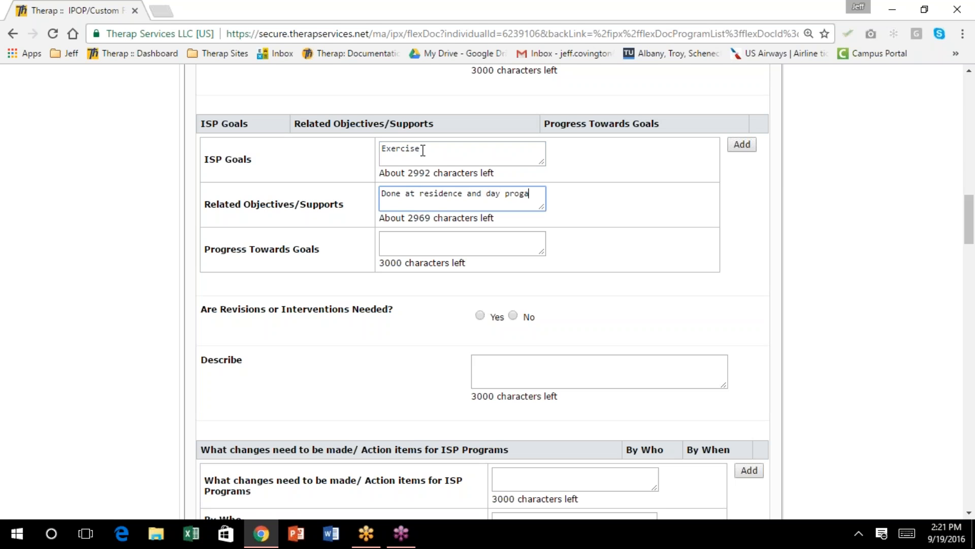
{"action": "type", "text": "m"}
{"action": "key", "text": "Tab"}
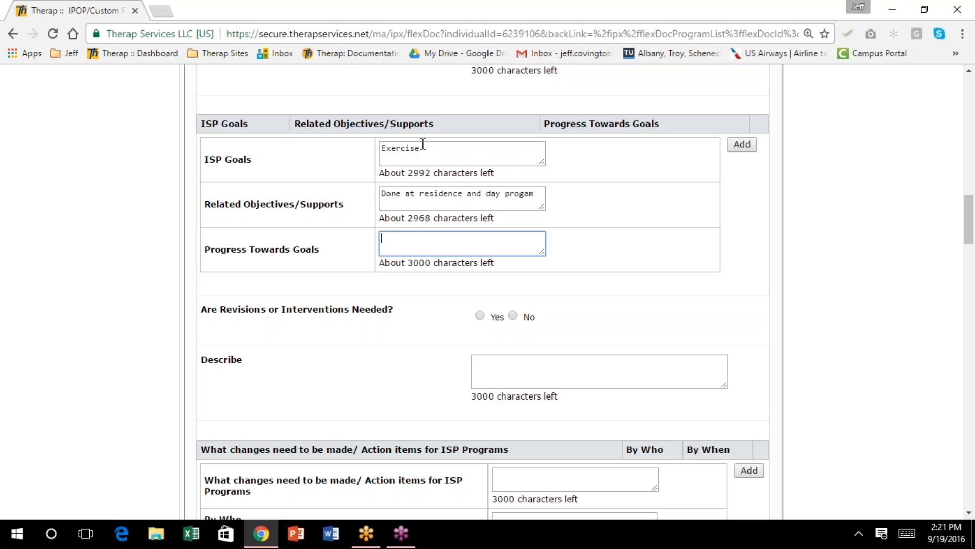
{"action": "type", "text": "Progress in inconsi"}
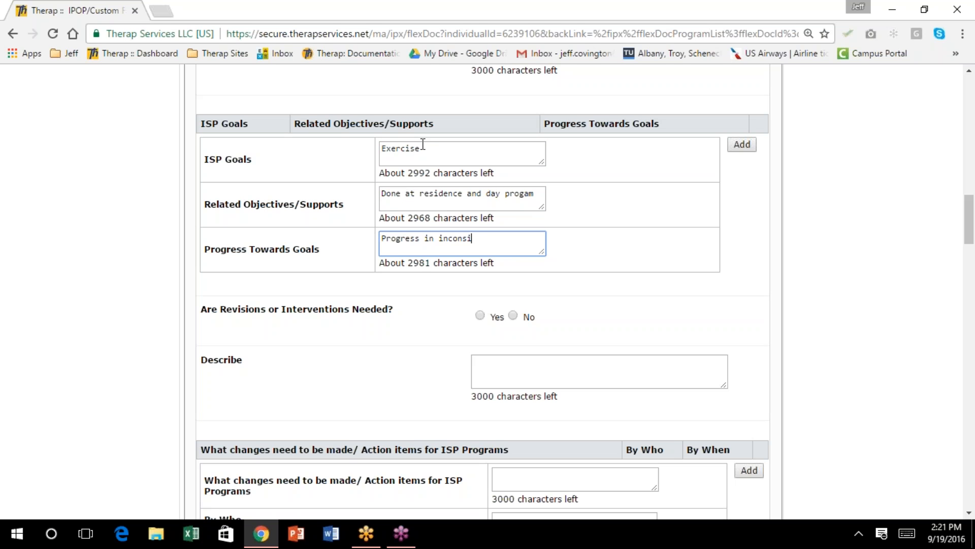
{"action": "type", "text": "sten a"}
{"action": "key", "text": "BackSpace"}
{"action": "key", "text": "BackSpace"}
{"action": "type", "text": "t at day program."}
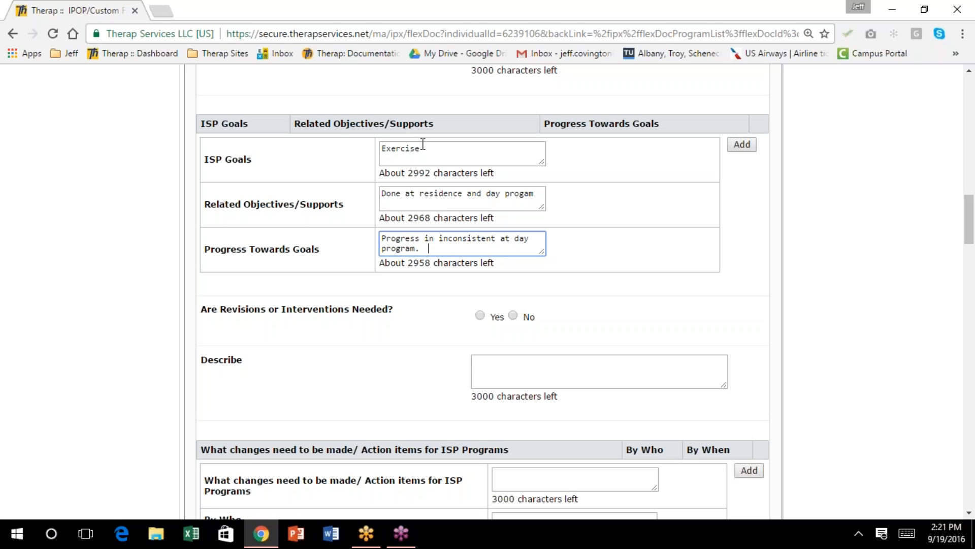
{"action": "type", "text": "  Maintaining at resid"}
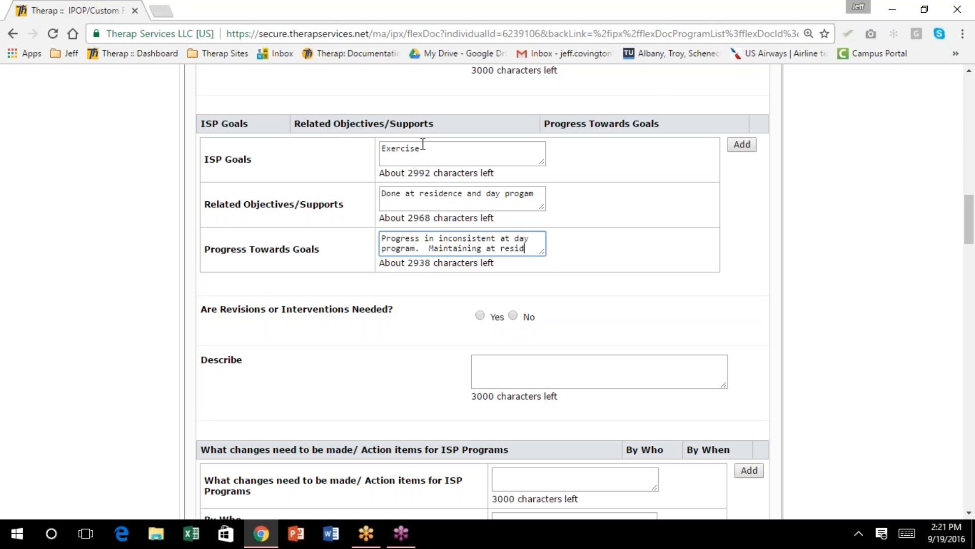
{"action": "type", "text": "ence"}
{"action": "left_click", "coordinate": [740, 146]}
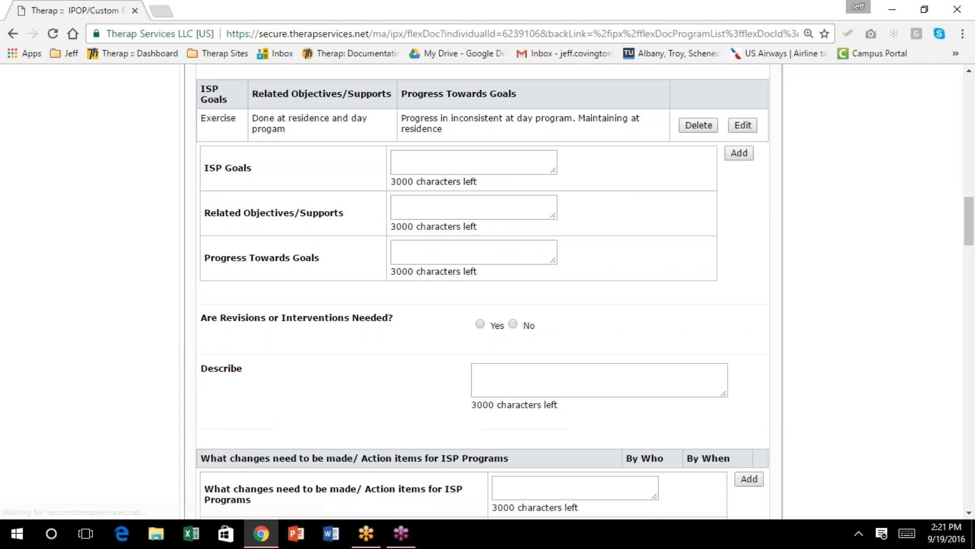
{"action": "scroll", "coordinate": [625, 201], "scroll_direction": "up", "scroll_amount": 3}
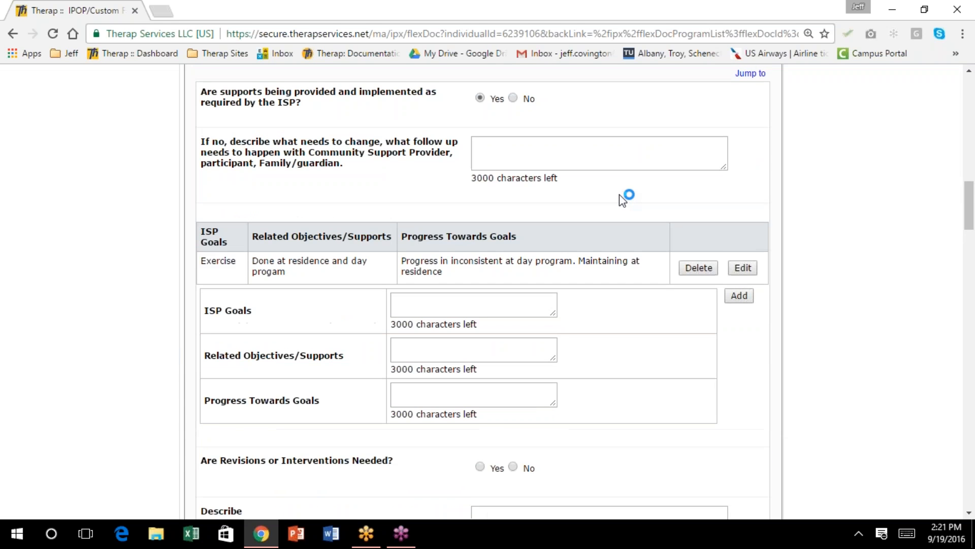
{"action": "scroll", "coordinate": [623, 199], "scroll_direction": "down", "scroll_amount": 2}
{"action": "scroll", "coordinate": [620, 195], "scroll_direction": "down", "scroll_amount": 2}
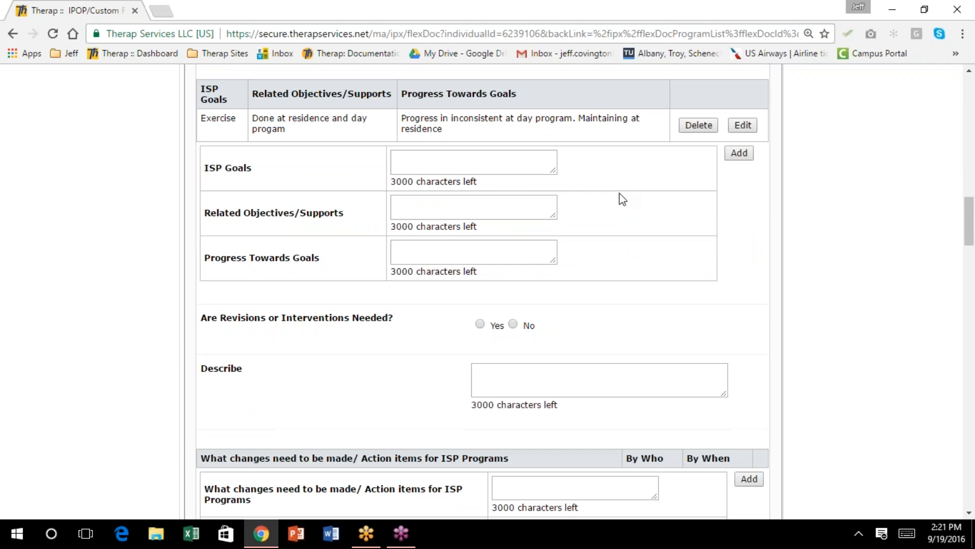
{"action": "scroll", "coordinate": [623, 199], "scroll_direction": "down", "scroll_amount": 4}
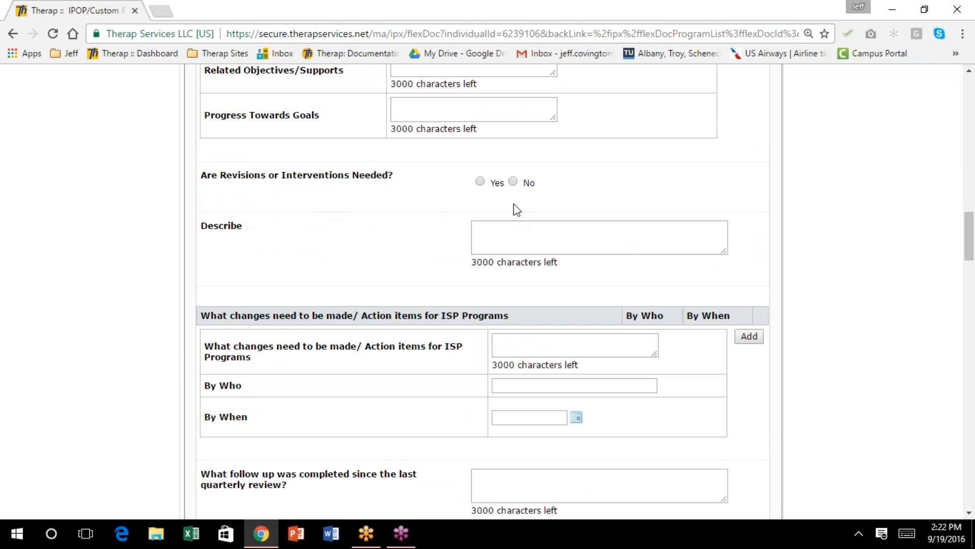
Mark revisions needed as Yes, described as 'Residential exercise time should be increased'
{"action": "left_click", "coordinate": [480, 182]}
{"action": "left_click", "coordinate": [488, 228]}
{"action": "type", "text": "Residential e"}
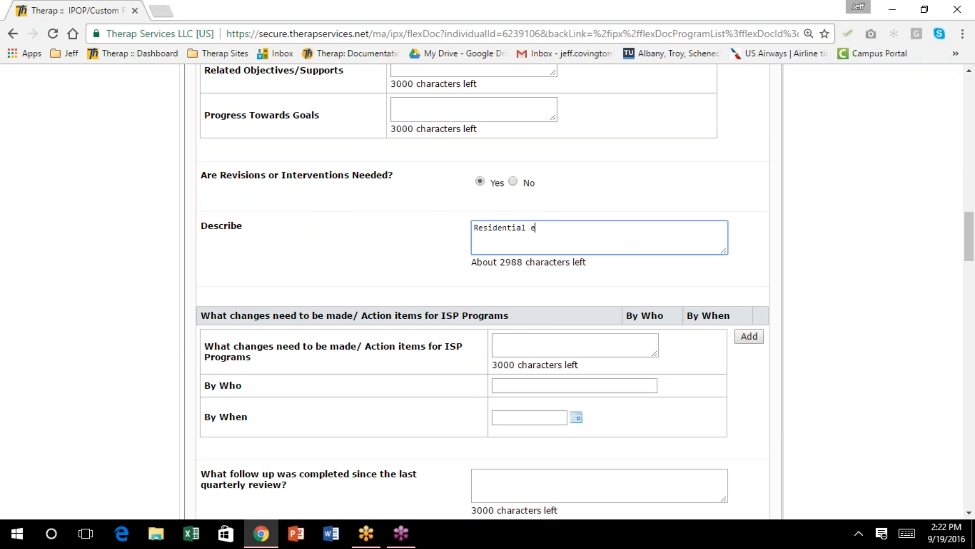
{"action": "type", "text": "xec"}
{"action": "type", "text": "rcise ti"}
{"action": "type", "text": "me should be"}
{"action": "type", "text": " increased"}
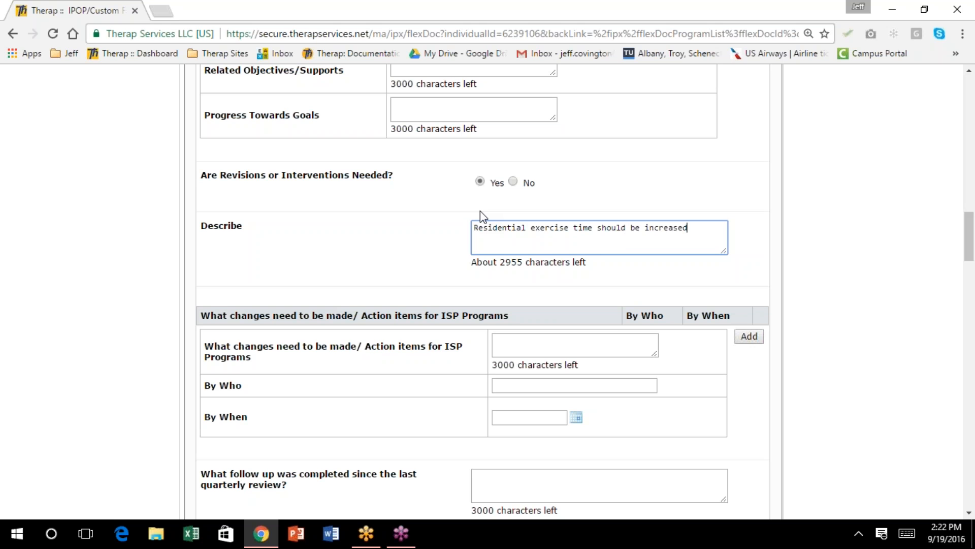
{"action": "scroll", "coordinate": [466, 206], "scroll_direction": "down", "scroll_amount": 3}
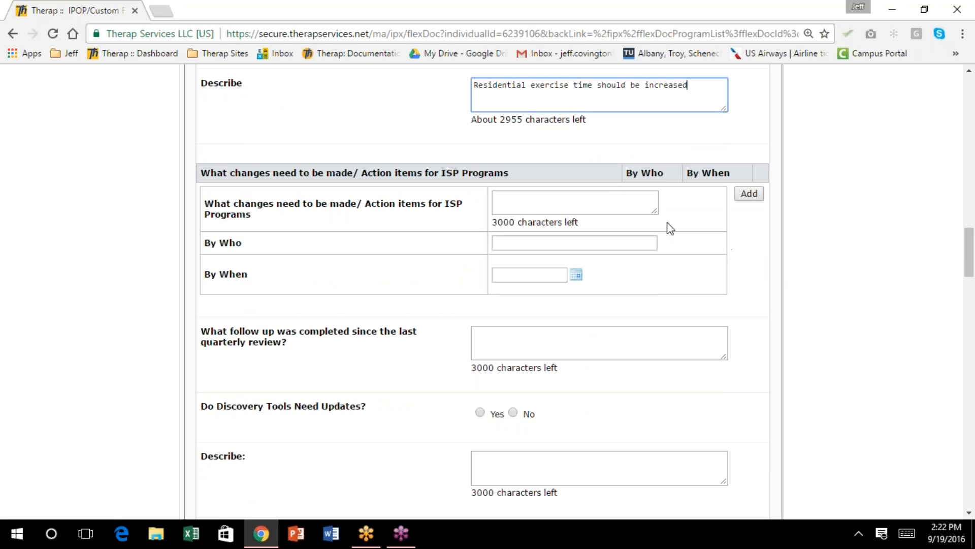
Add the action item 'Exercise time should be increased', assigned to the supervisor, due 10/03/2016
{"action": "left_click", "coordinate": [520, 200]}
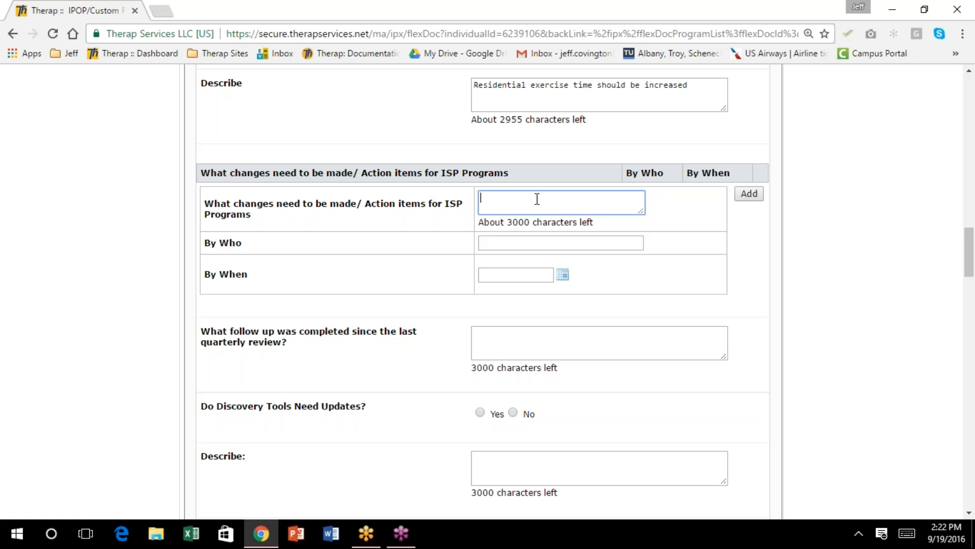
{"action": "type", "text": "Exercise time should be increased"}
{"action": "key", "text": "Tab"}
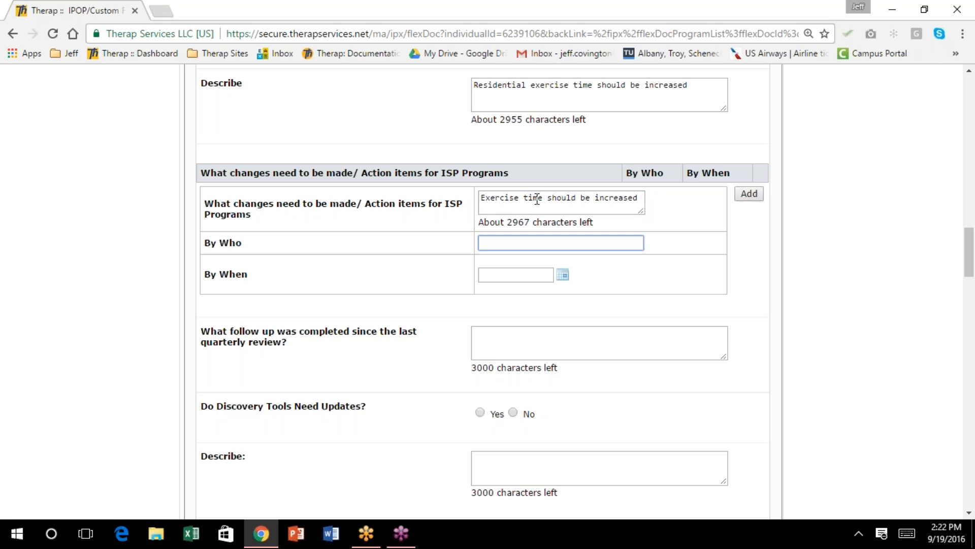
{"action": "type", "text": "upervisor"}
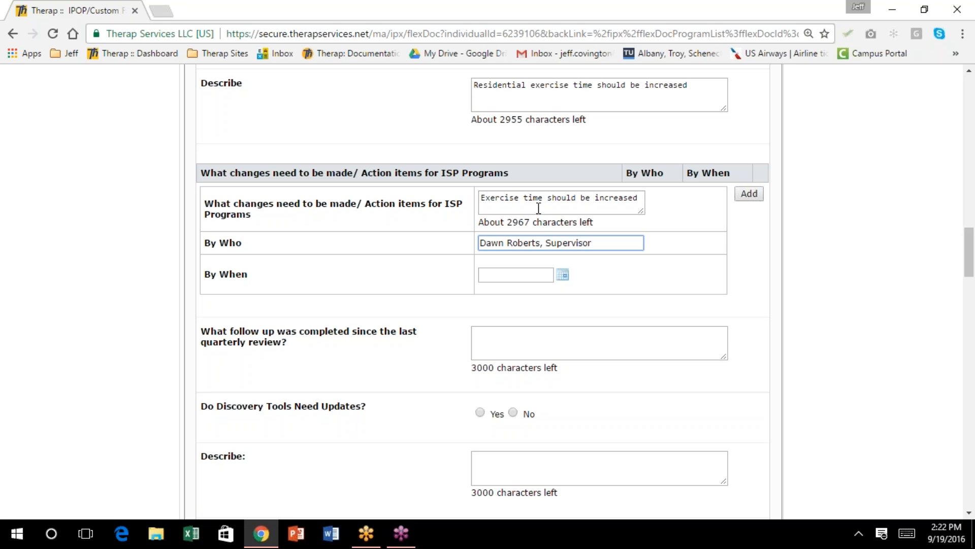
{"action": "left_click", "coordinate": [563, 277]}
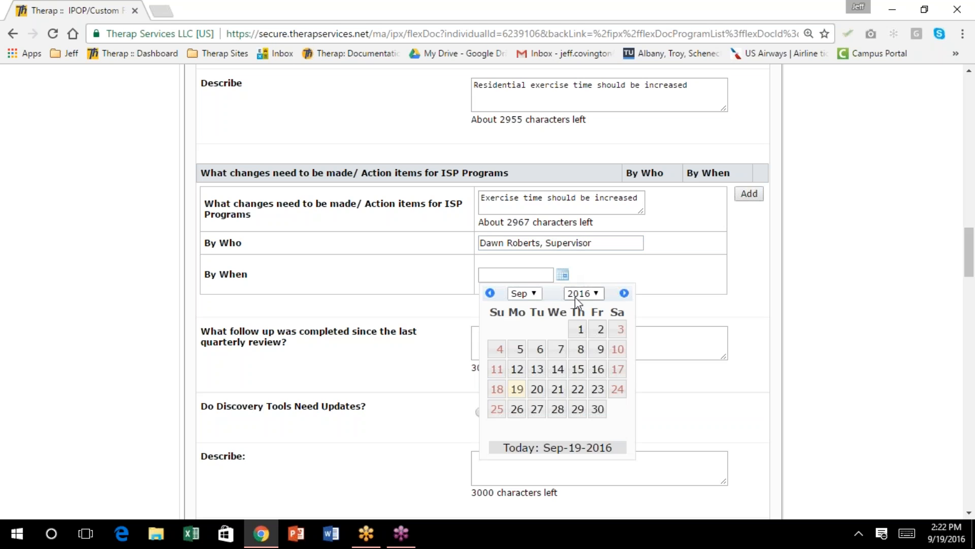
{"action": "left_click", "coordinate": [537, 295]}
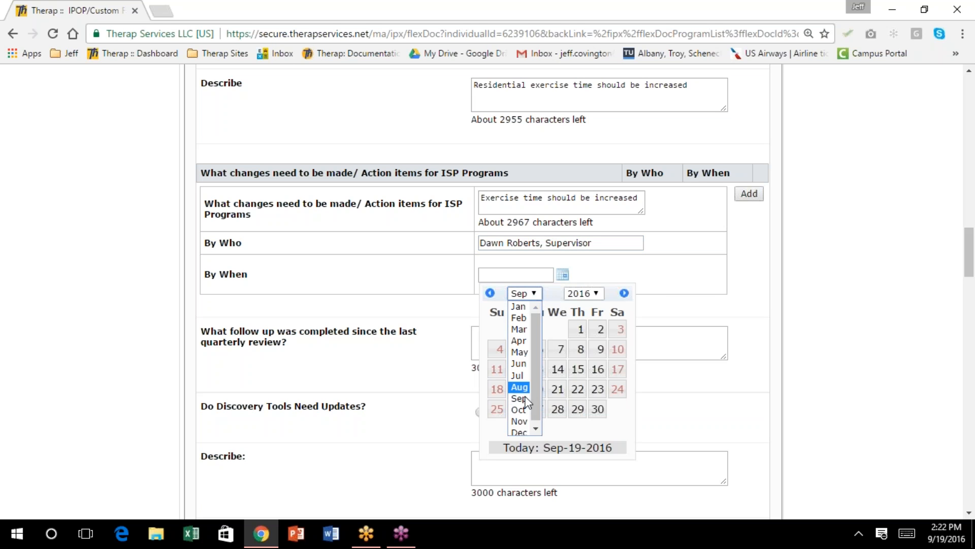
{"action": "left_click", "coordinate": [519, 410]}
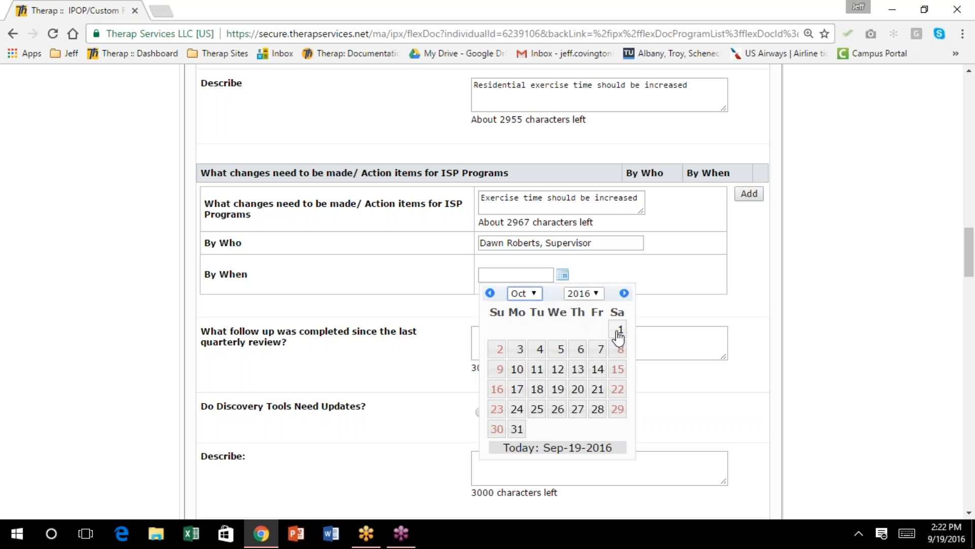
{"action": "left_click", "coordinate": [517, 355]}
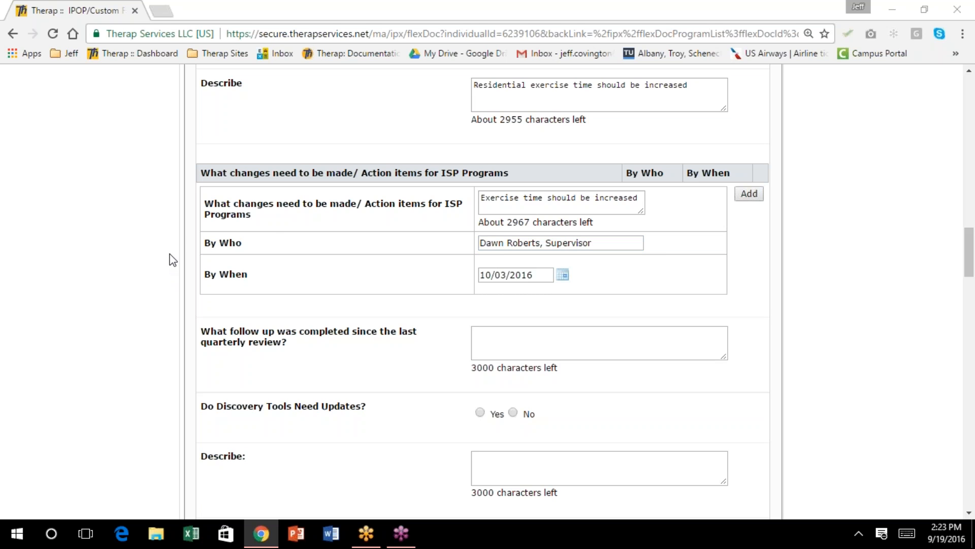
Scroll down the form to the completed follow-up question and click its answer field
{"action": "scroll", "coordinate": [396, 245], "scroll_direction": "up", "scroll_amount": 8}
{"action": "left_click", "coordinate": [842, 205]}
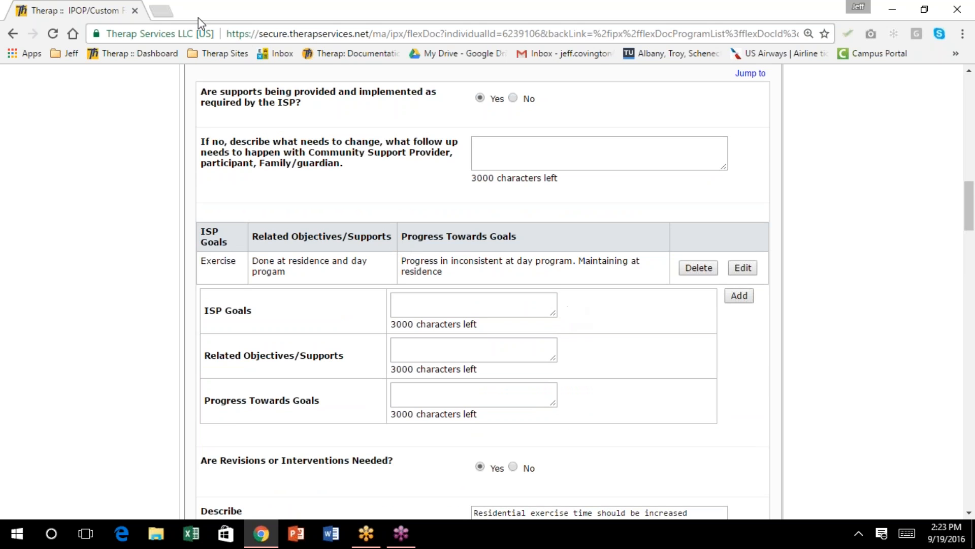
{"action": "scroll", "coordinate": [650, 243], "scroll_direction": "up", "scroll_amount": 1}
{"action": "scroll", "coordinate": [651, 244], "scroll_direction": "up", "scroll_amount": 8}
{"action": "scroll", "coordinate": [650, 243], "scroll_direction": "down", "scroll_amount": 4}
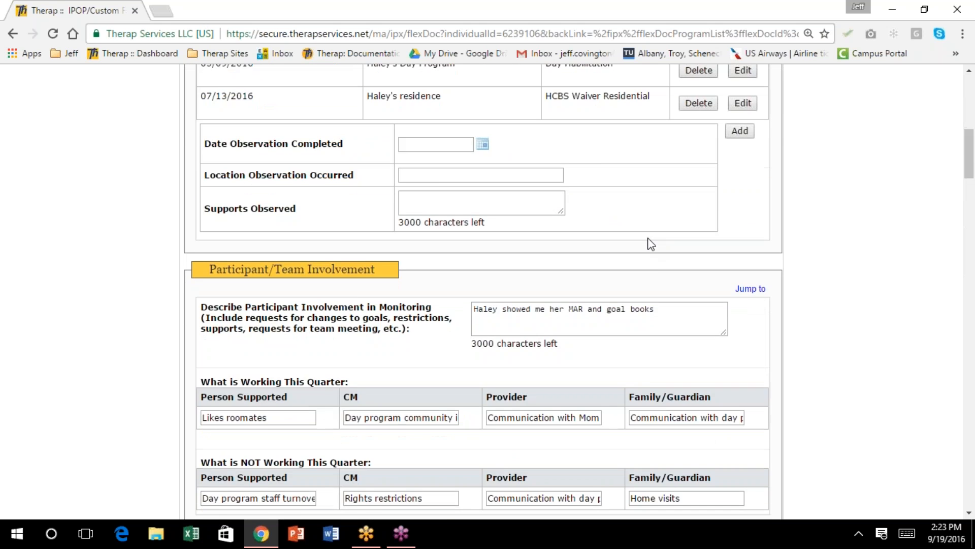
{"action": "scroll", "coordinate": [651, 244], "scroll_direction": "down", "scroll_amount": 5}
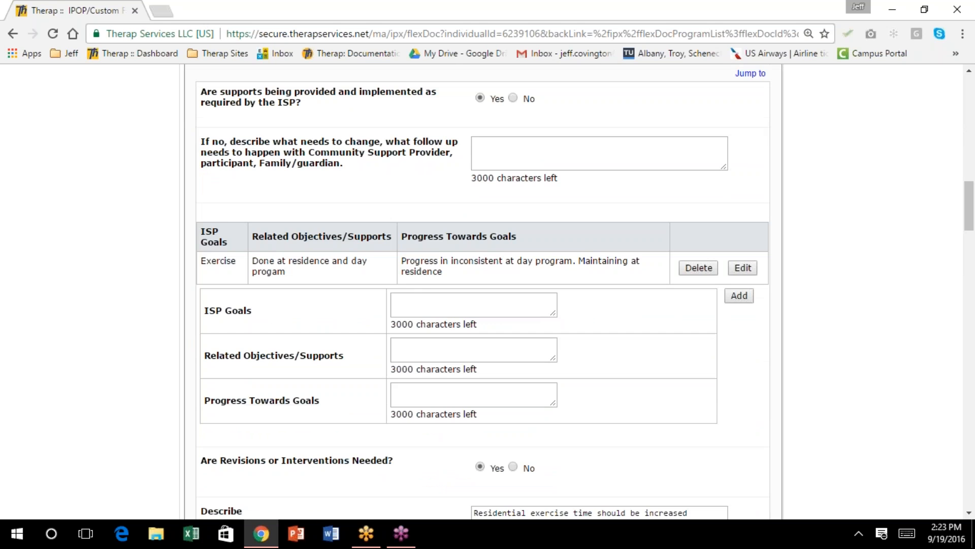
{"action": "scroll", "coordinate": [651, 244], "scroll_direction": "down", "scroll_amount": 7}
{"action": "scroll", "coordinate": [651, 244], "scroll_direction": "down", "scroll_amount": 1}
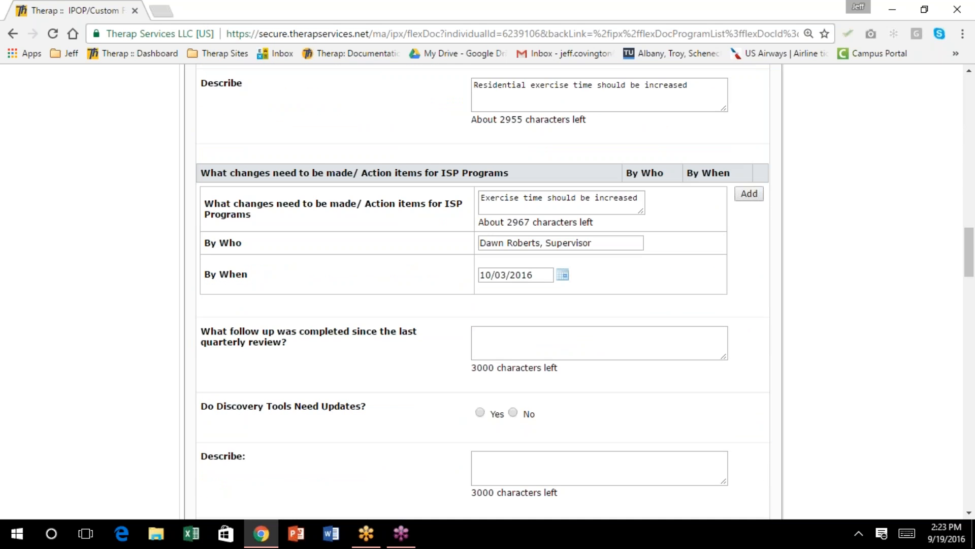
{"action": "scroll", "coordinate": [482, 294], "scroll_direction": "down", "scroll_amount": 1}
{"action": "scroll", "coordinate": [482, 294], "scroll_direction": "down", "scroll_amount": 1}
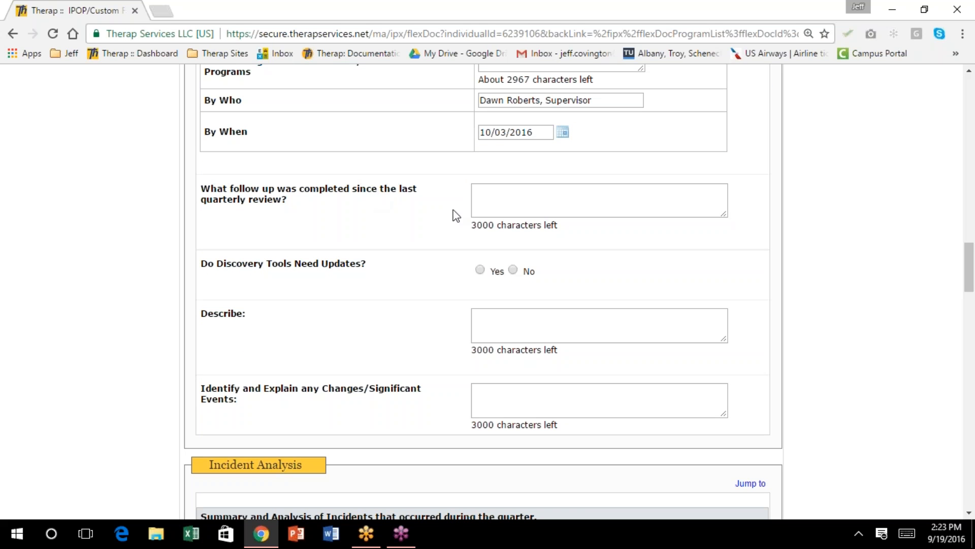
{"action": "left_click", "coordinate": [486, 201]}
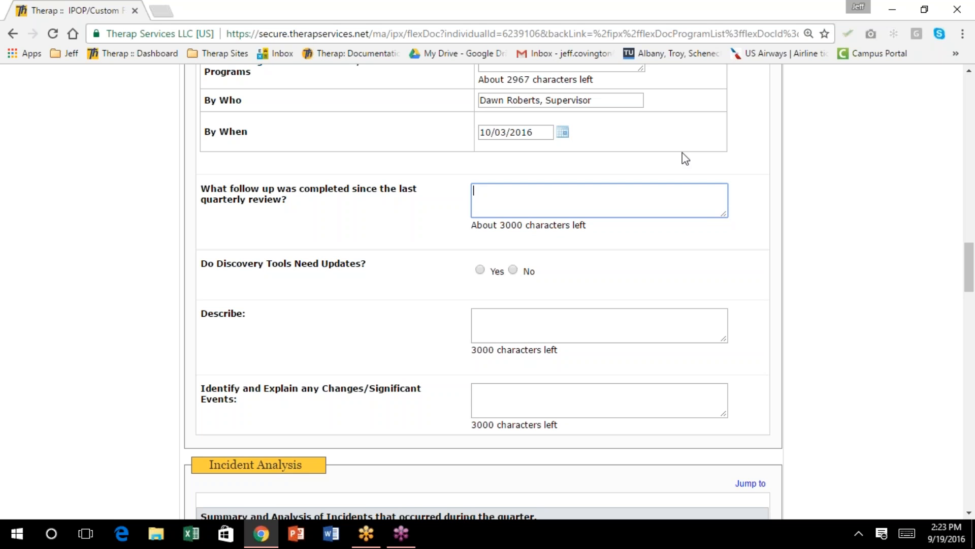
Set 'Do Discovery Tools Need Updates?' to No, correcting an initial Yes
{"action": "scroll", "coordinate": [639, 160], "scroll_direction": "down", "scroll_amount": 1}
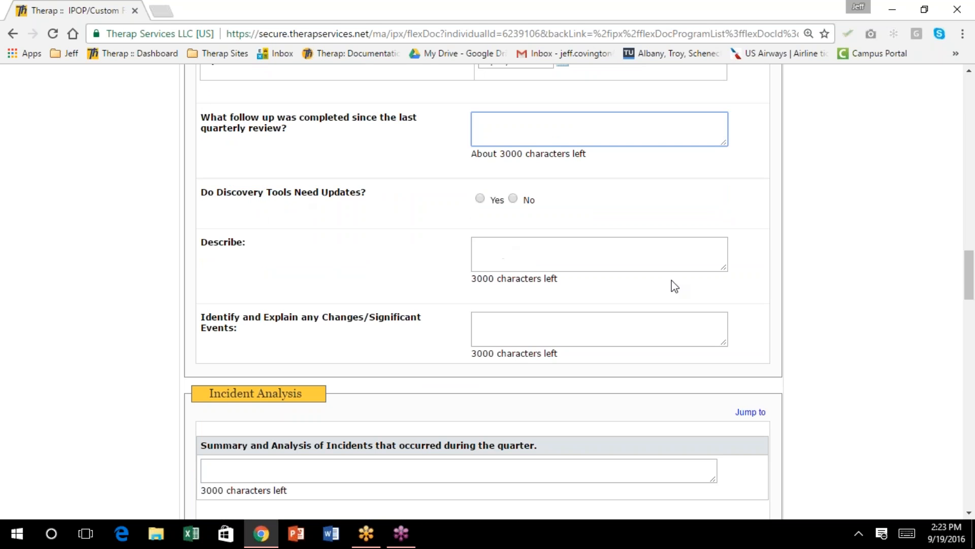
{"action": "left_click", "coordinate": [481, 198]}
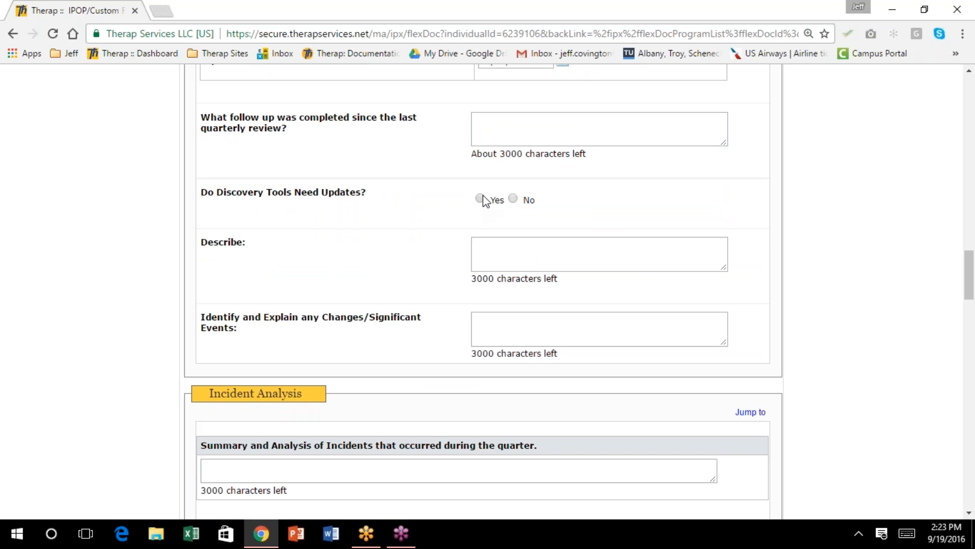
{"action": "left_click", "coordinate": [513, 198]}
Note in Changes/Significant Events that the individual's grandmother recently passed away and she grieved and was sad
{"action": "scroll", "coordinate": [620, 207], "scroll_direction": "down", "scroll_amount": 1}
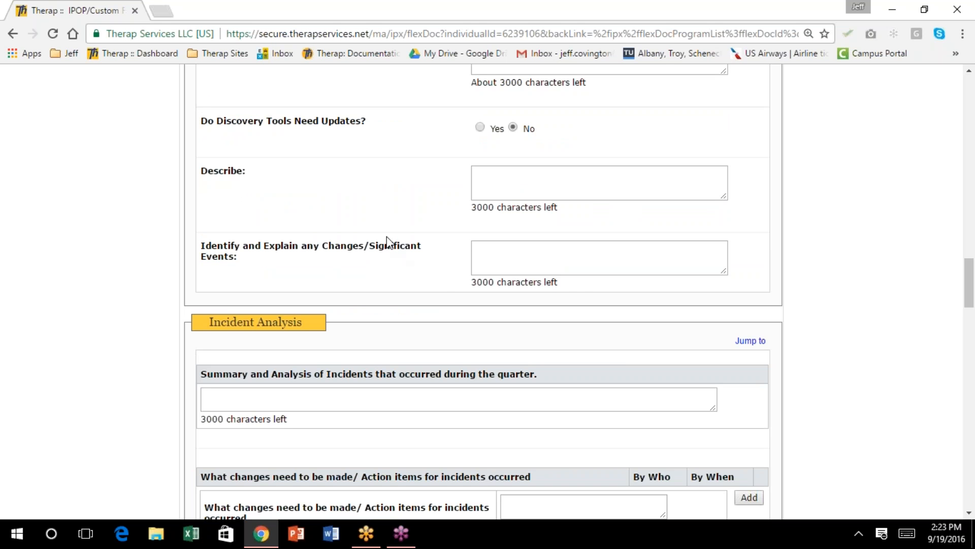
{"action": "left_click", "coordinate": [489, 255]}
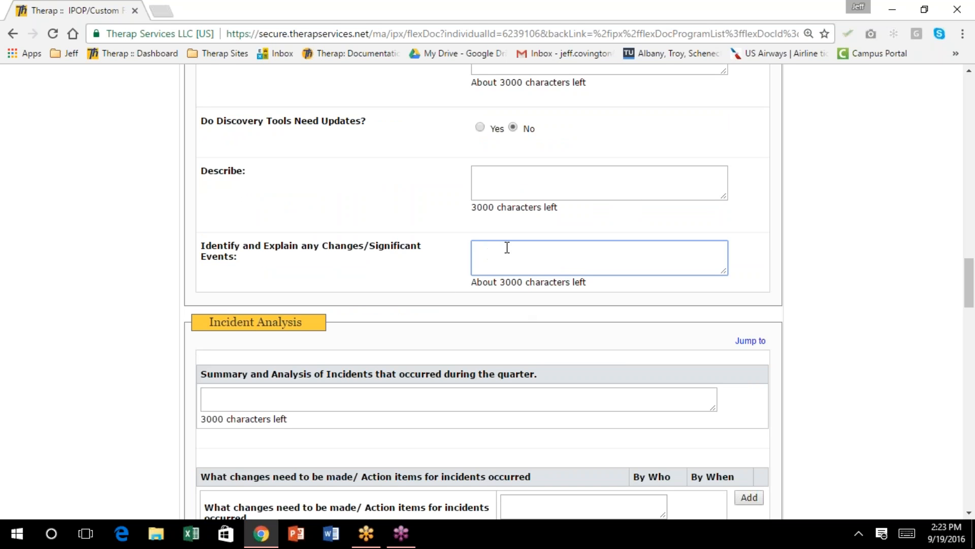
{"action": "scroll", "coordinate": [506, 247], "scroll_direction": "up", "scroll_amount": 20}
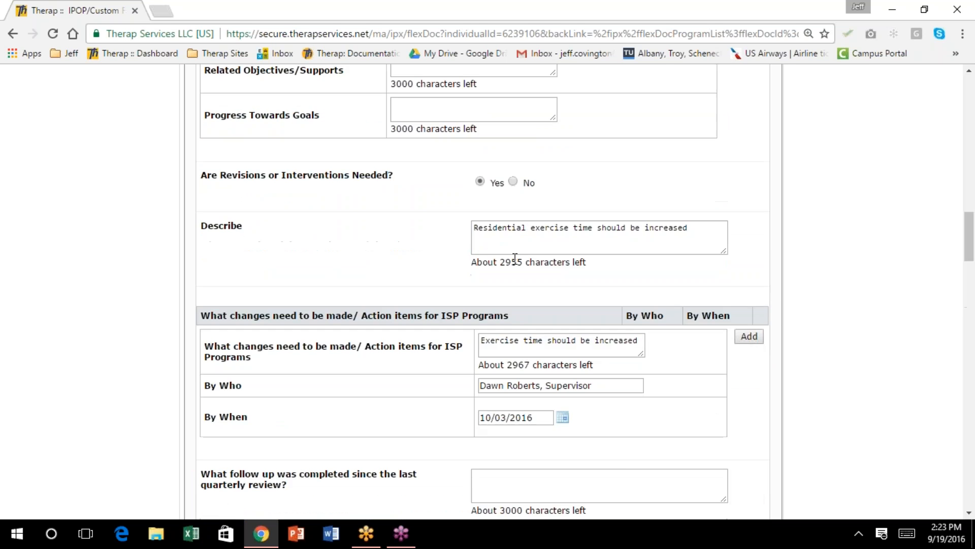
{"action": "scroll", "coordinate": [528, 290], "scroll_direction": "down", "scroll_amount": 20}
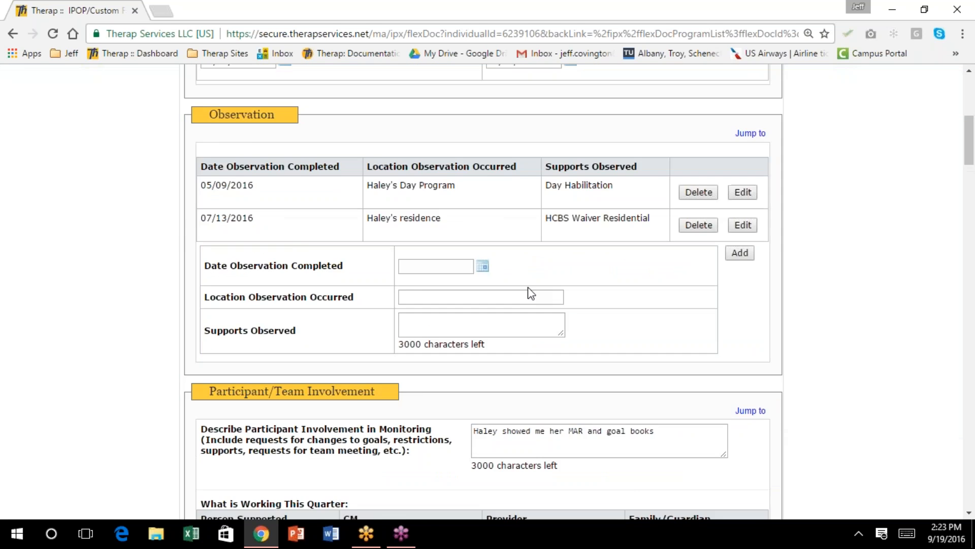
{"action": "scroll", "coordinate": [535, 295], "scroll_direction": "down", "scroll_amount": 4}
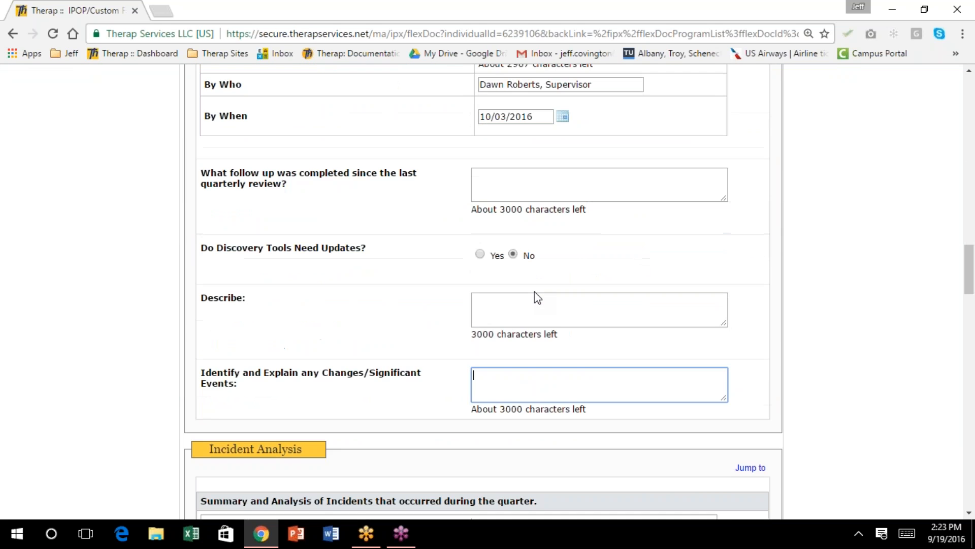
{"action": "scroll", "coordinate": [537, 297], "scroll_direction": "down", "scroll_amount": 3}
{"action": "scroll", "coordinate": [535, 293], "scroll_direction": "down", "scroll_amount": 1}
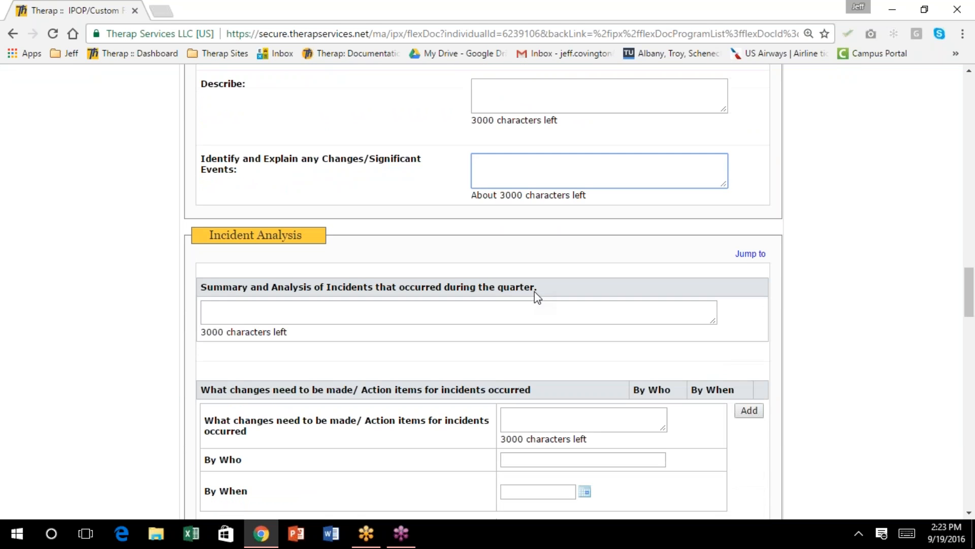
{"action": "type", "text": "shirley's grandmother recenty pa"}
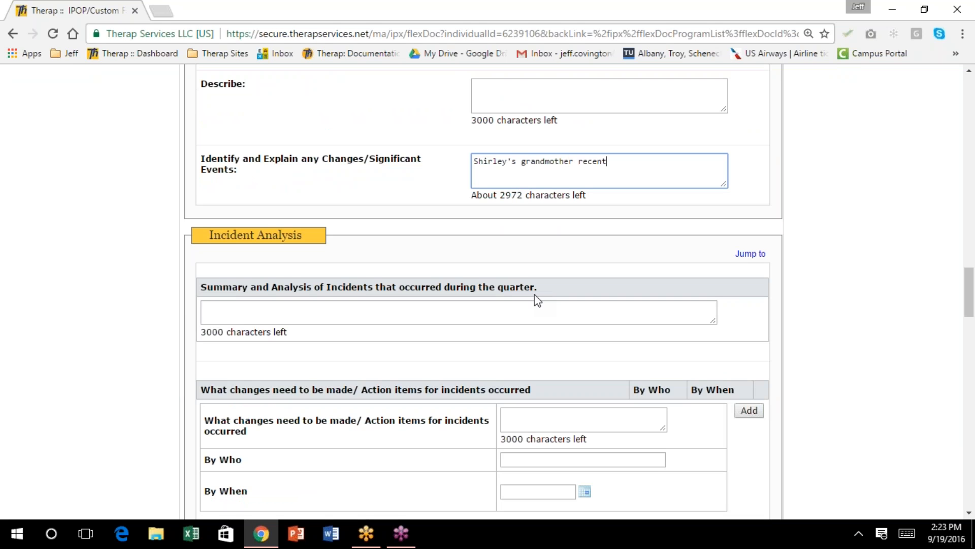
{"action": "key", "text": "BackSpace"}
{"action": "key", "text": "BackSpace"}
{"action": "key", "text": "BackSpace"}
{"action": "key", "text": "BackSpace"}
{"action": "key", "text": "BackSpace"}
{"action": "key", "text": "BackSpace"}
{"action": "type", "text": "ntly passedd away. She and Shirley"}
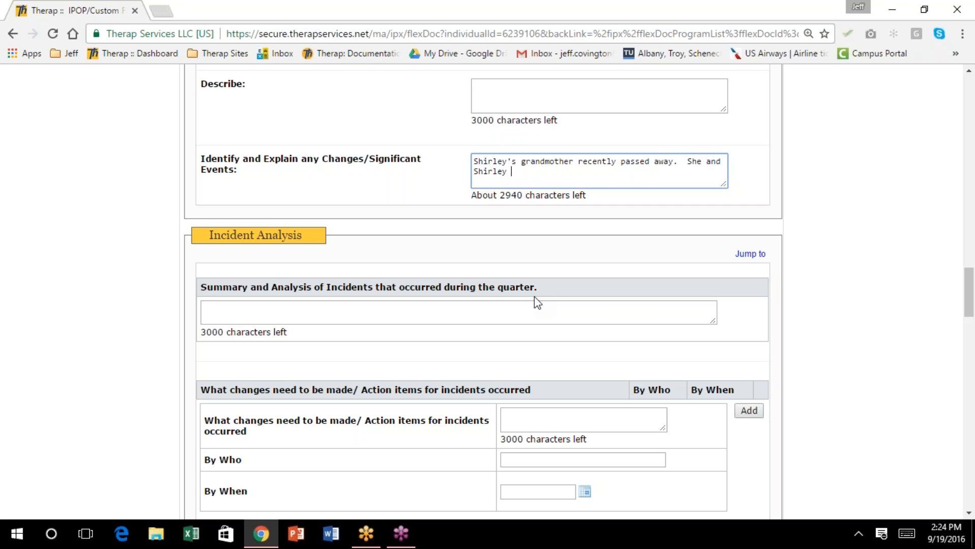
{"action": "type", "text": "were close.  Shirley experienced"}
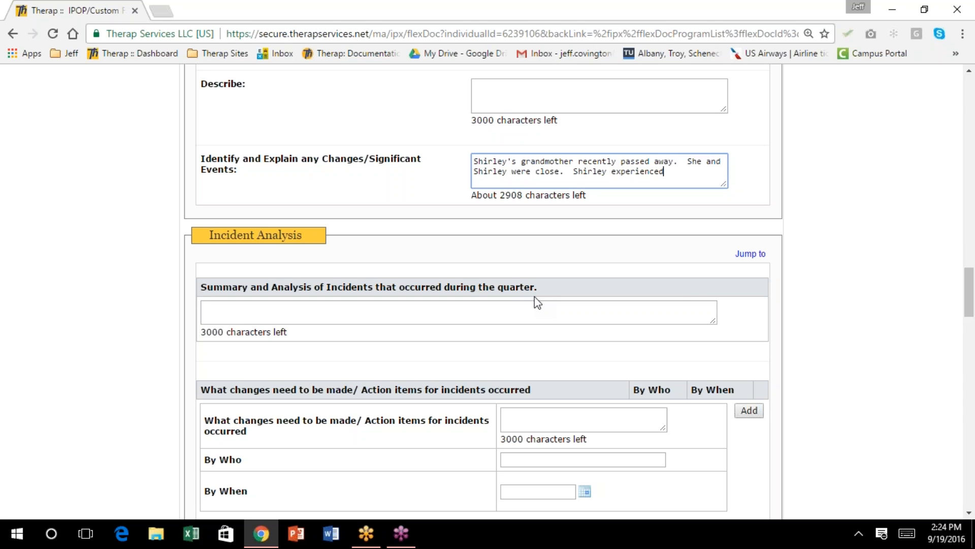
{"action": "type", "text": " arieving over this and "}
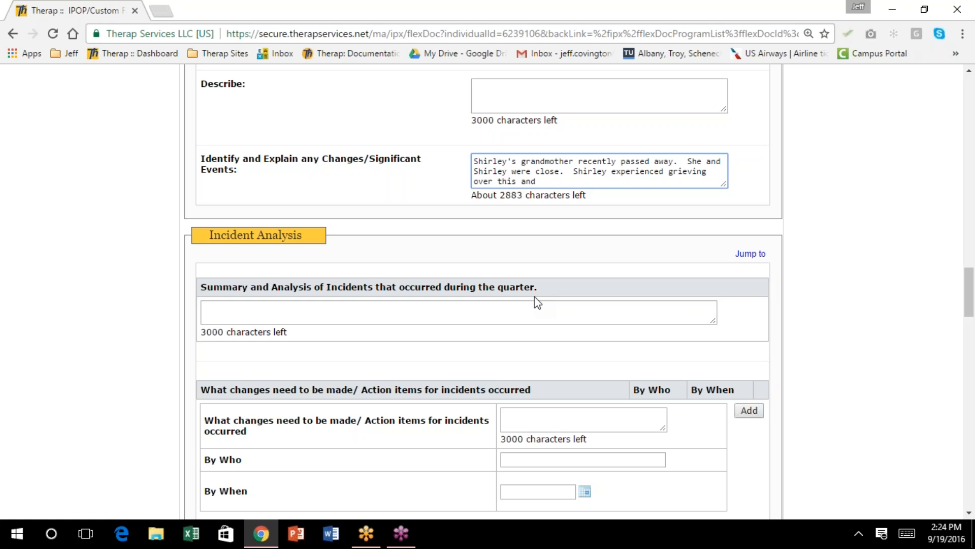
{"action": "type", "text": "was sad."}
{"action": "scroll", "coordinate": [536, 288], "scroll_direction": "down", "scroll_amount": 1}
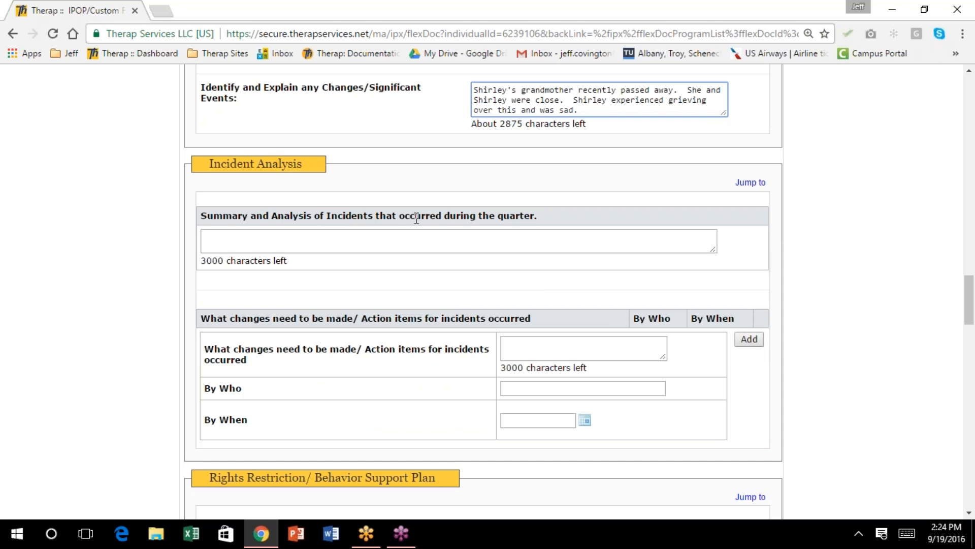
Summarize incidents as two missed medications because the residence didn't send them to day program on time
{"action": "left_click", "coordinate": [237, 238]}
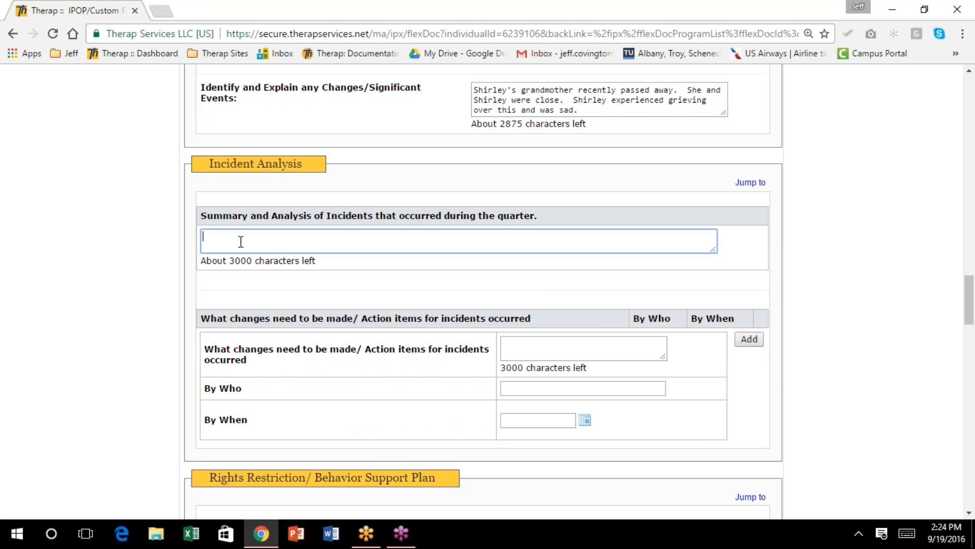
{"action": "type", "text": "Shirley had two incidents of missed "}
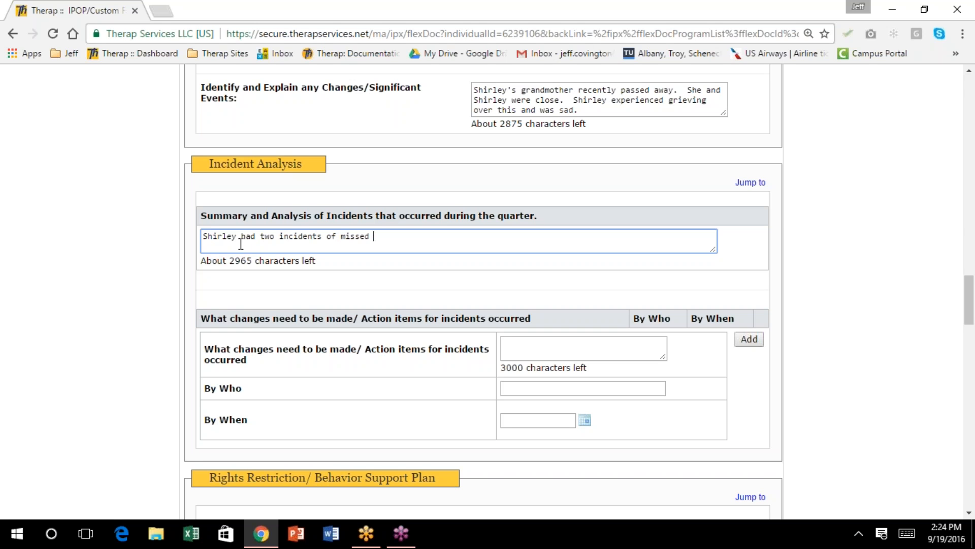
{"action": "type", "text": "medications due to the resid"}
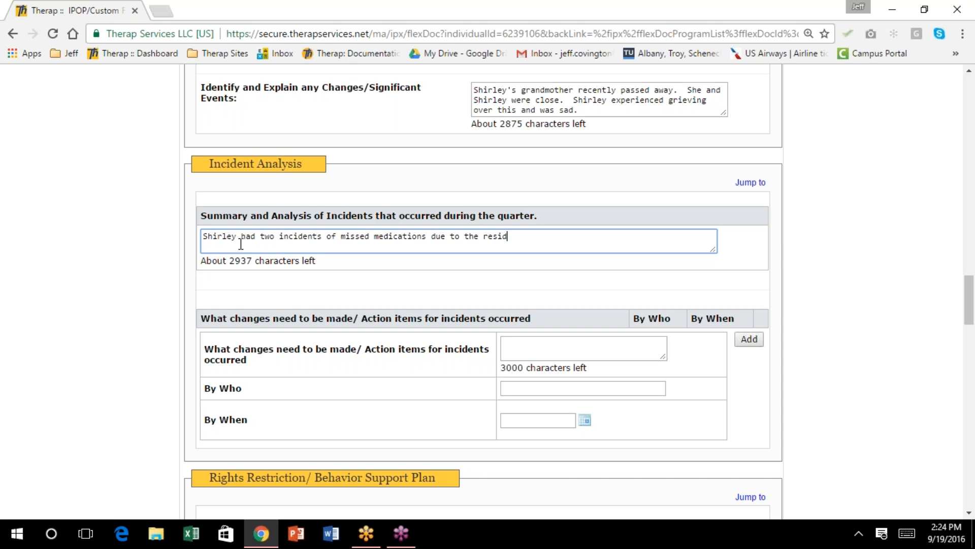
{"action": "type", "text": "ence not sending them to day program on time."}
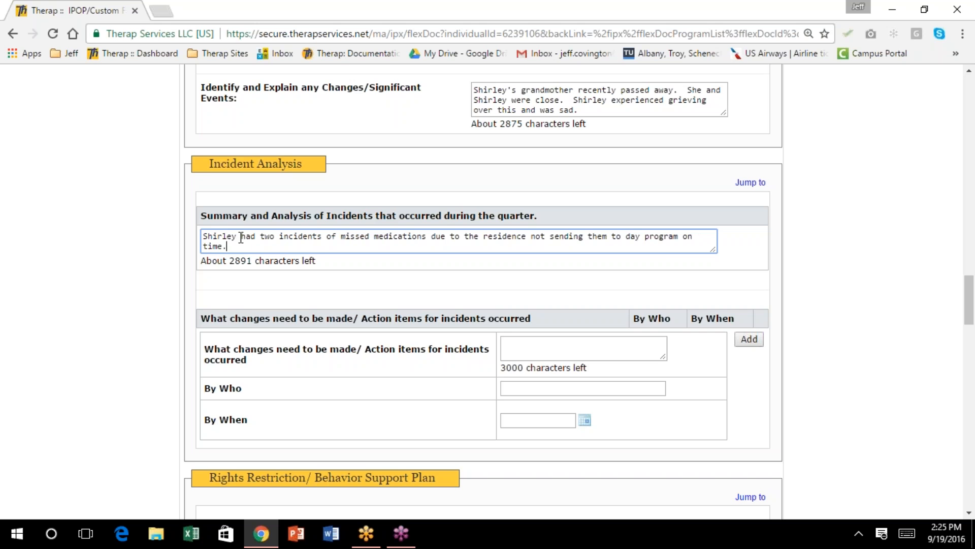
{"action": "scroll", "coordinate": [327, 247], "scroll_direction": "down", "scroll_amount": 2}
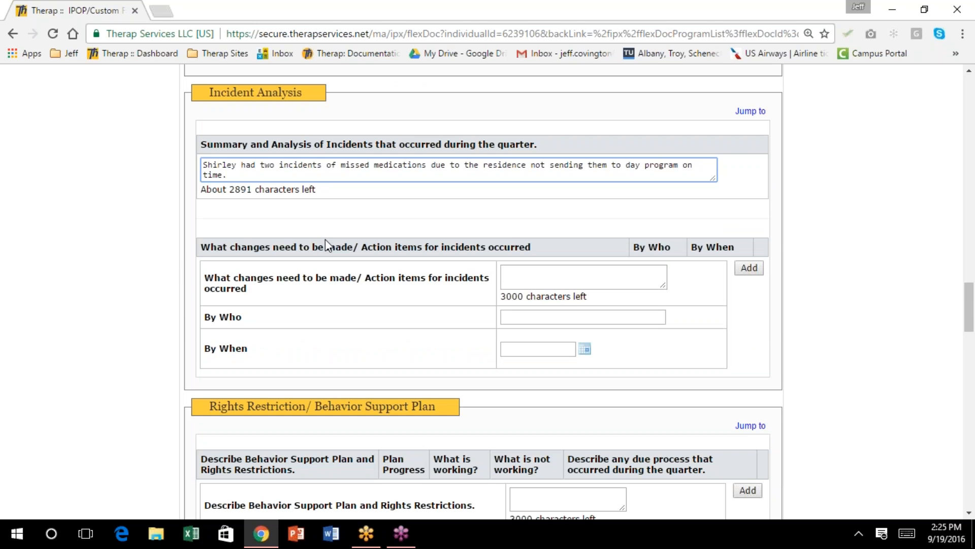
{"action": "scroll", "coordinate": [325, 244], "scroll_direction": "down", "scroll_amount": 2}
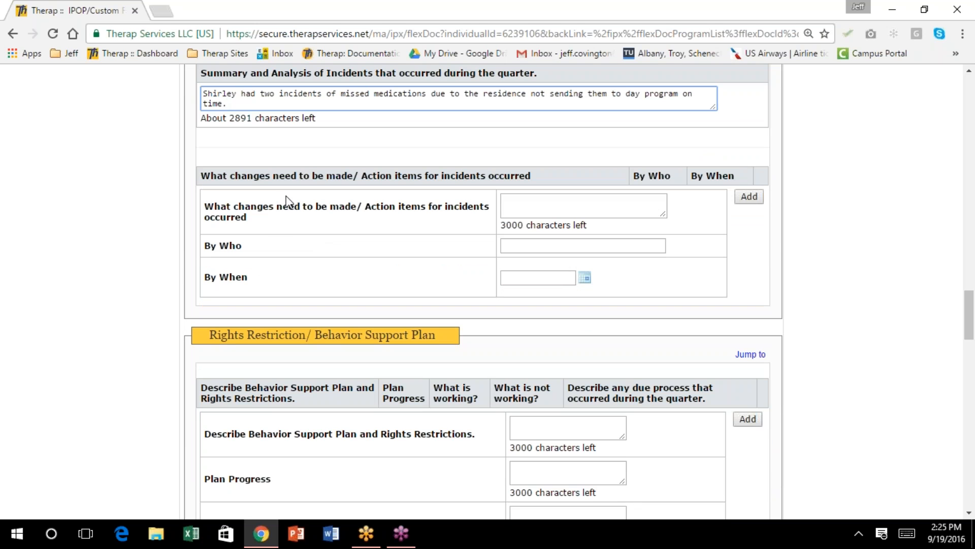
Add action item 'Nurse at day program will alert residence earlier when medications are low', by the nurse, due 09/19/2016
{"action": "left_click", "coordinate": [521, 205]}
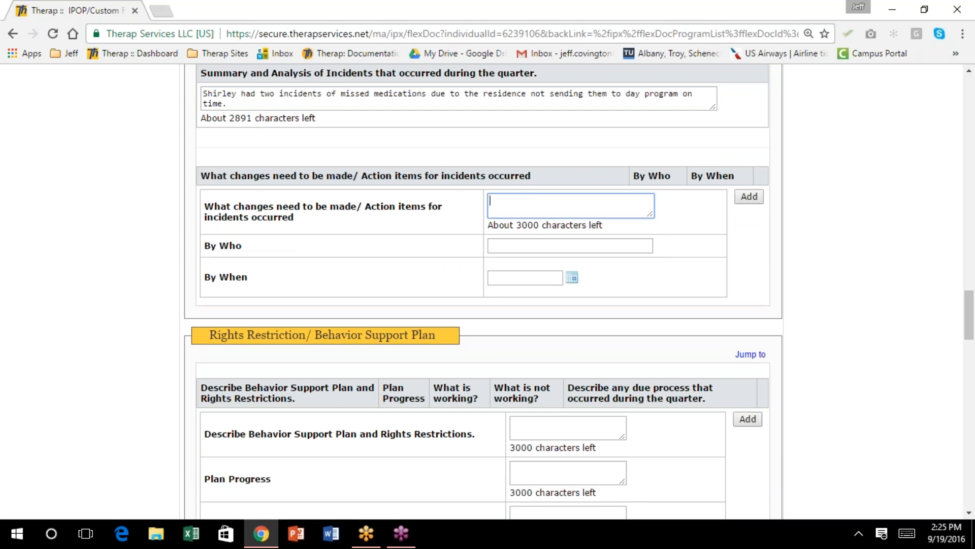
{"action": "type", "text": "Nurse at day program will a"}
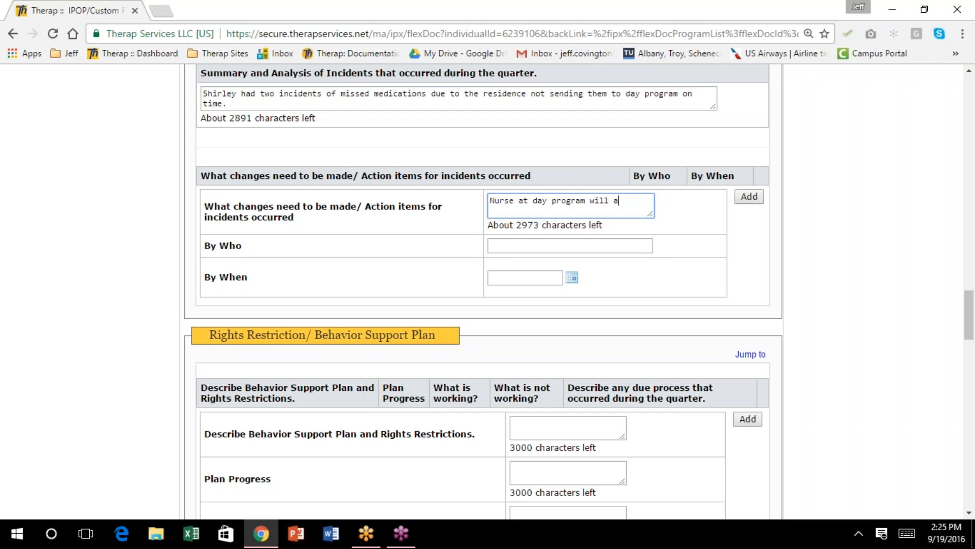
{"action": "type", "text": "lert residence earlier when medicatio"}
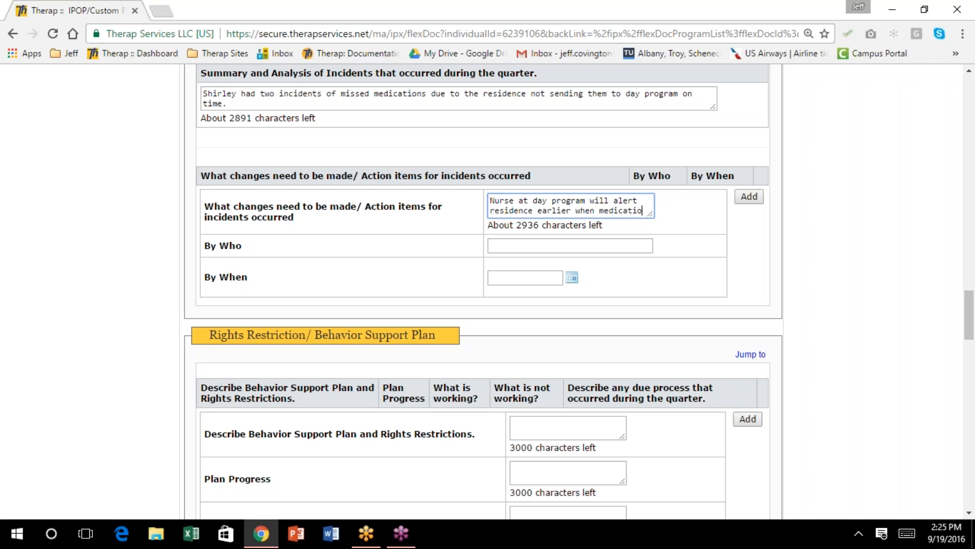
{"action": "type", "text": "ns are low."}
{"action": "key", "text": "Tab"}
{"action": "type", "text": "N"}
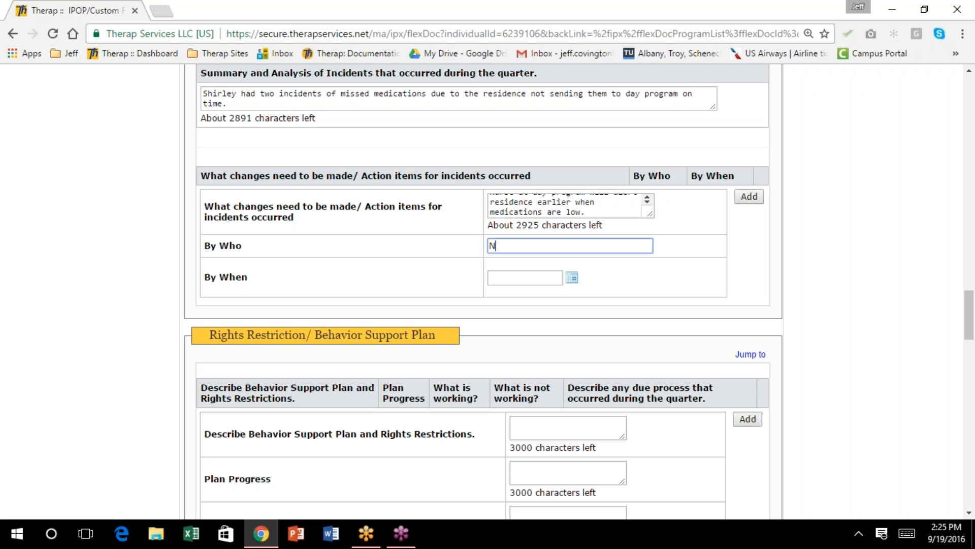
{"action": "type", "text": "urse Babs"}
{"action": "left_click", "coordinate": [570, 281]}
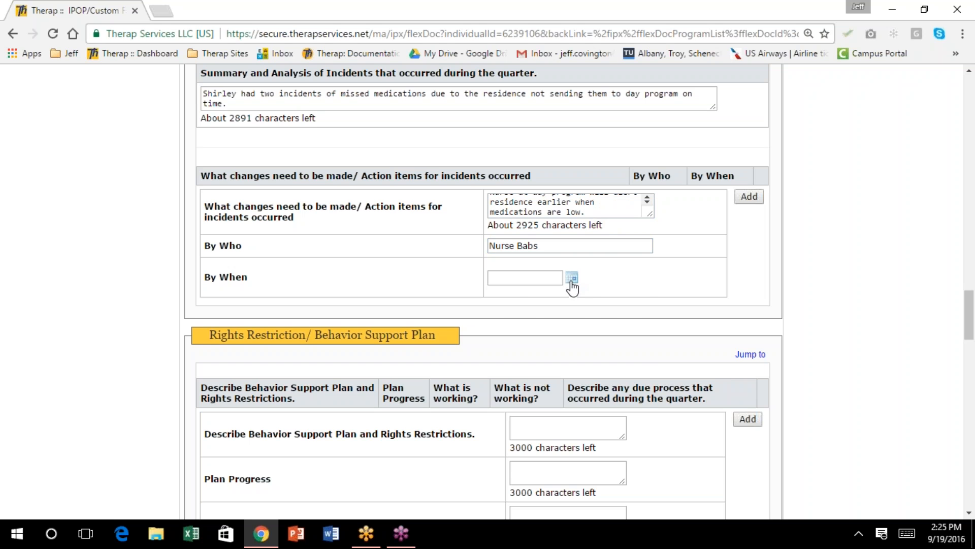
{"action": "left_click", "coordinate": [529, 392]}
{"action": "scroll", "coordinate": [646, 258], "scroll_direction": "down", "scroll_amount": 3}
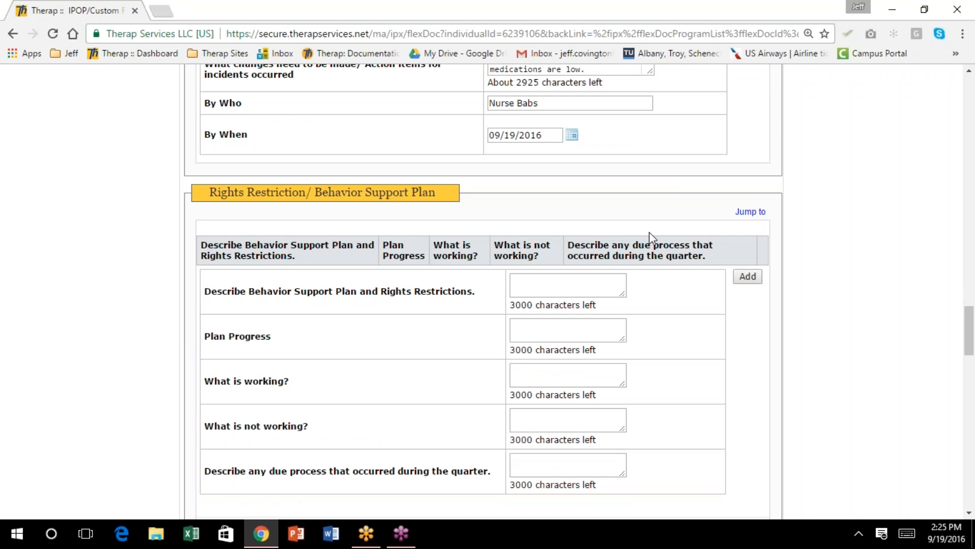
{"action": "scroll", "coordinate": [650, 233], "scroll_direction": "down", "scroll_amount": 1}
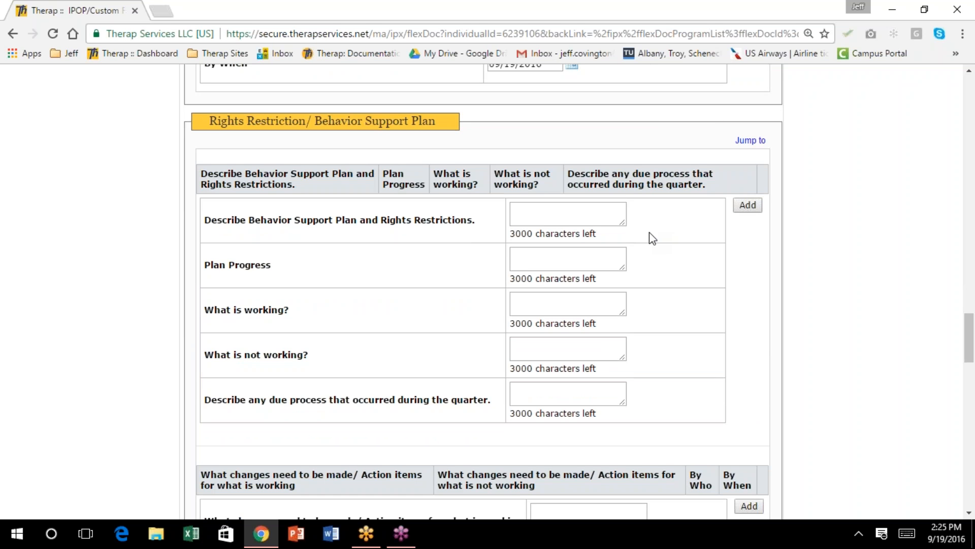
Add a plan row: 'Sharp objects must be locked', 'Continue as written', and no self-cutting in two months
{"action": "scroll", "coordinate": [650, 236], "scroll_direction": "down", "scroll_amount": 1}
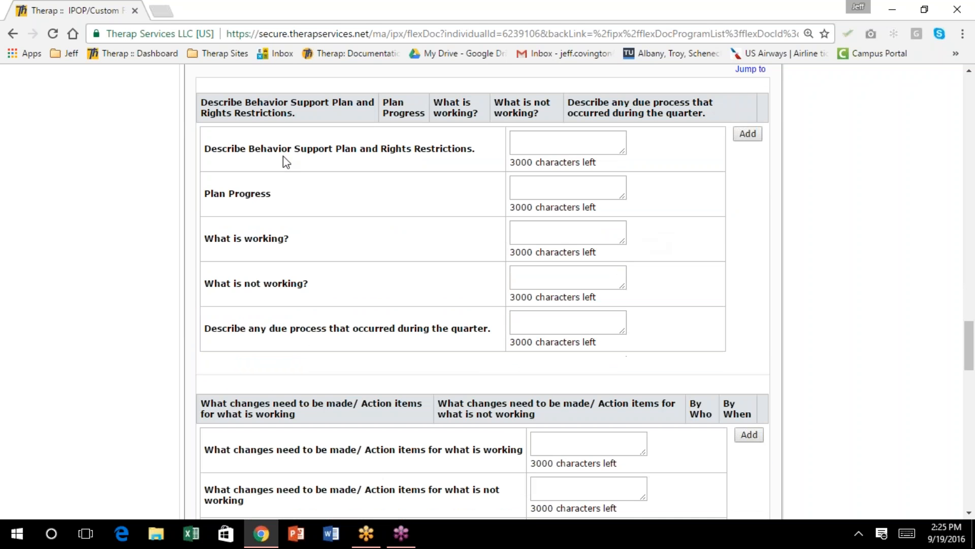
{"action": "left_click", "coordinate": [539, 142]}
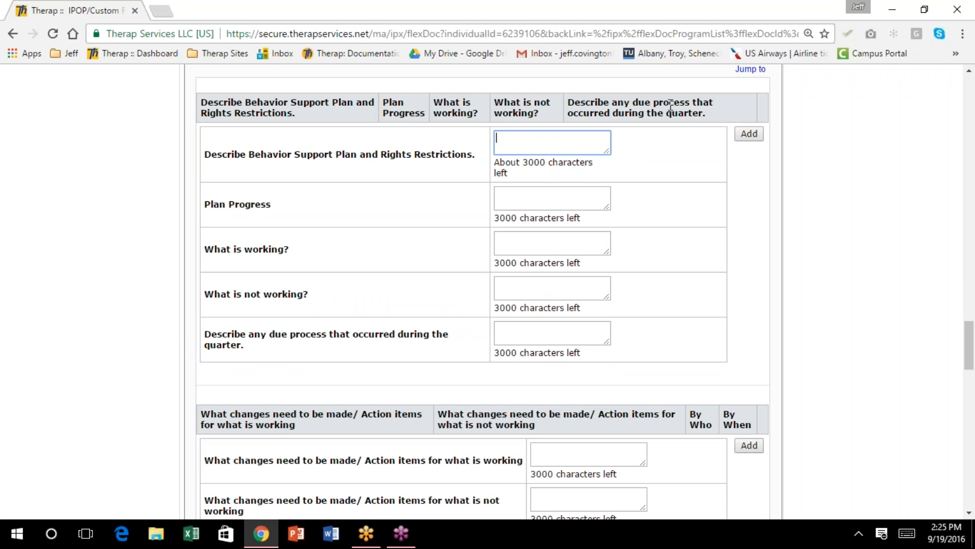
{"action": "type", "text": "Sharp objects "}
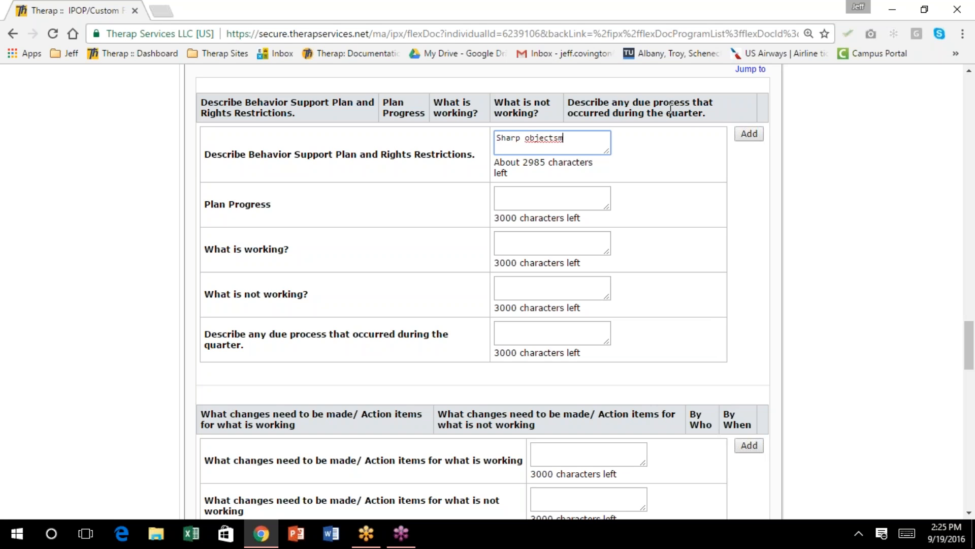
{"action": "type", "text": "must be locked"}
{"action": "key", "text": "Tab"}
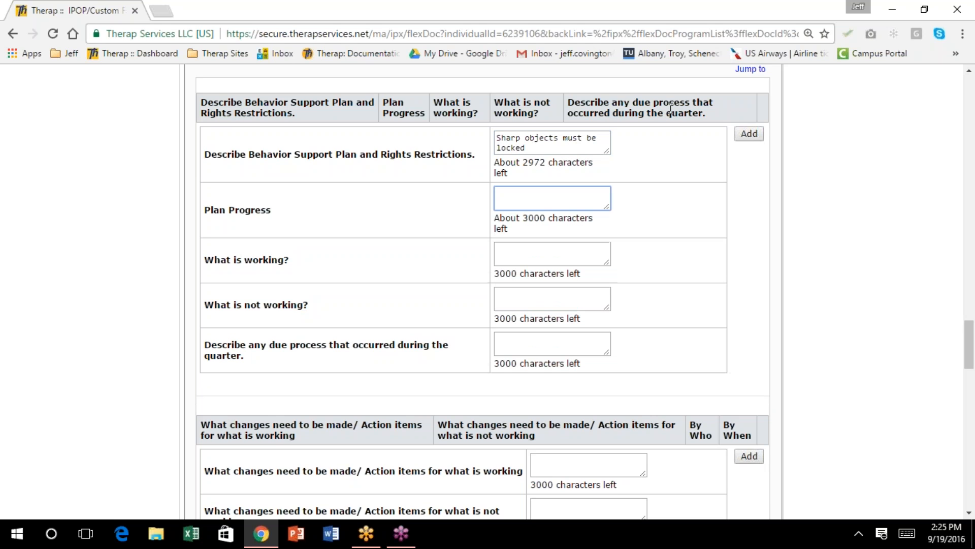
{"action": "type", "text": "Continue as written"}
{"action": "key", "text": "Tab"}
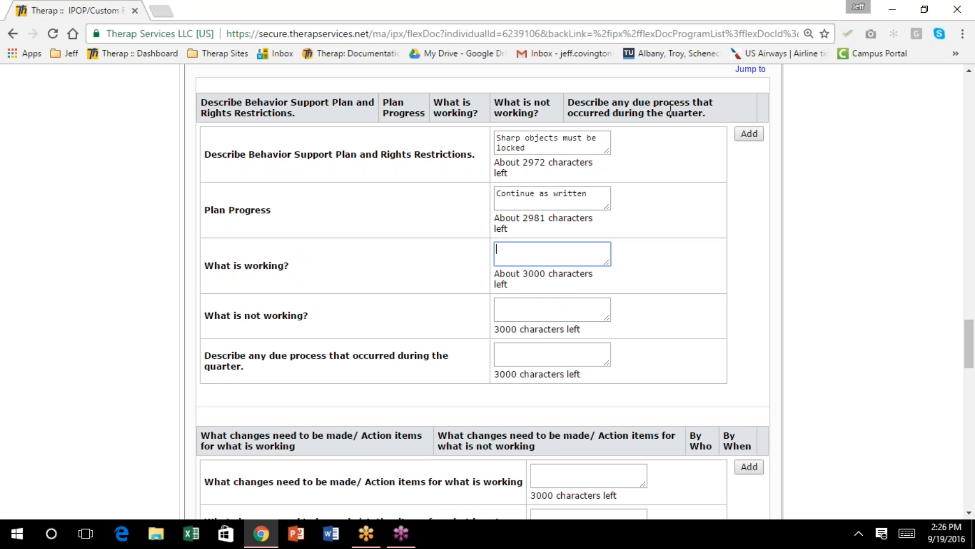
{"action": "type", "text": "Shir"}
{"action": "type", "text": "ley has r"}
{"action": "type", "text": "ot c"}
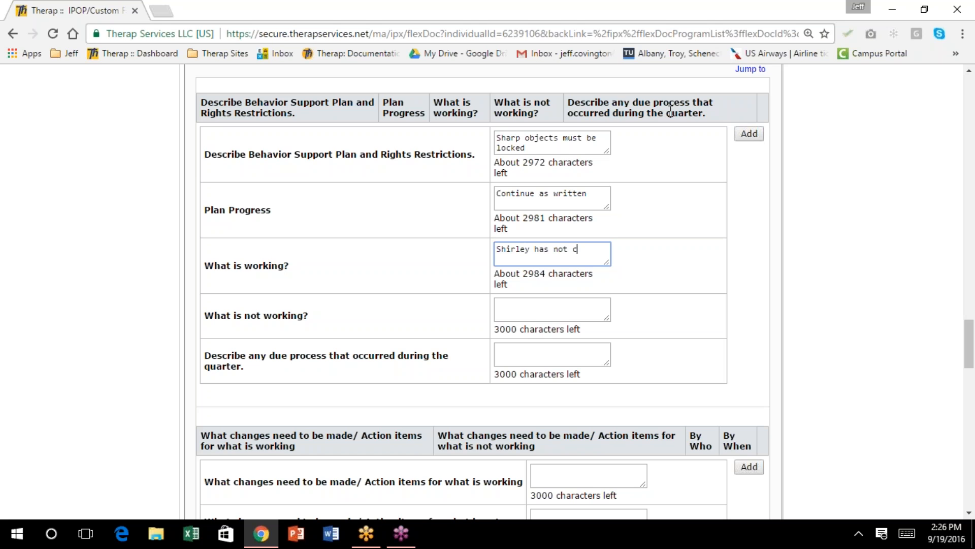
{"action": "type", "text": "ut herself in two months"}
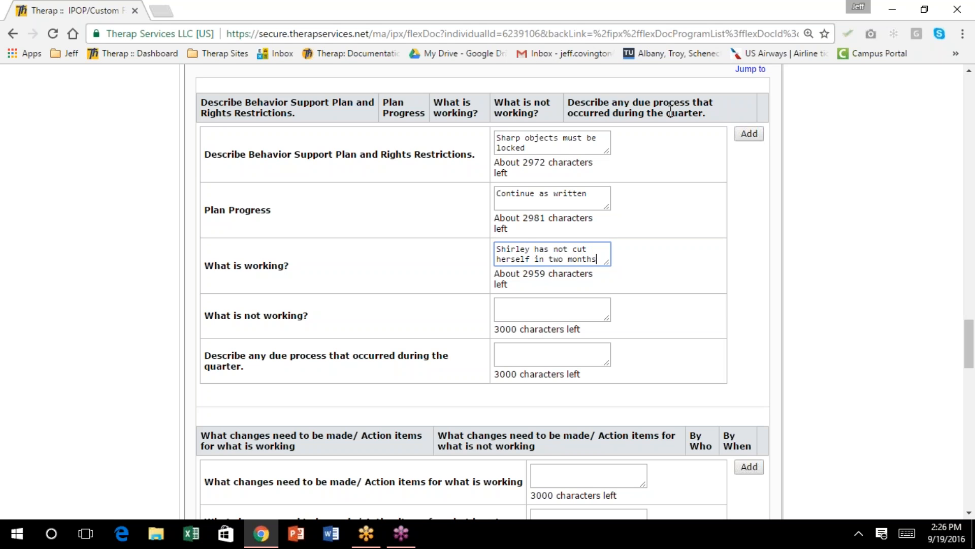
{"action": "key", "text": "Tab"}
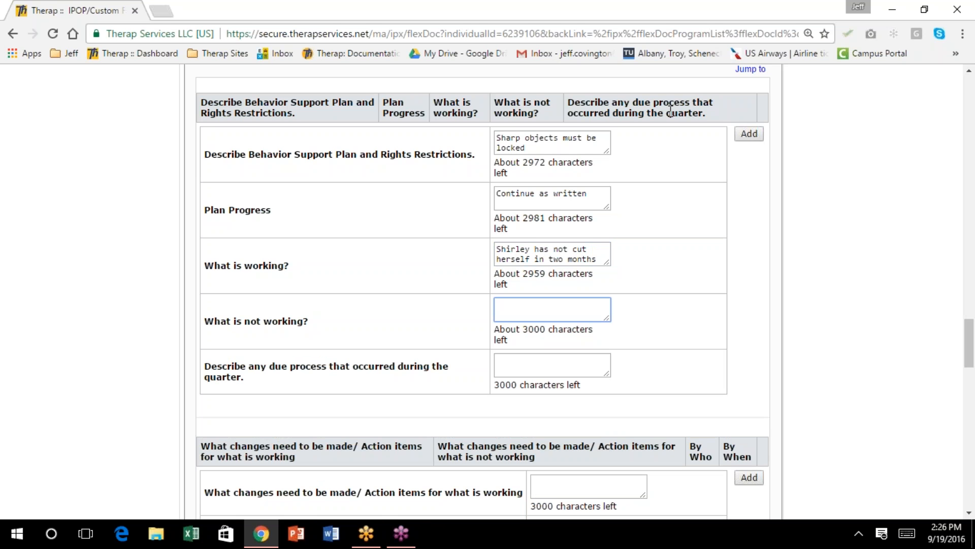
{"action": "scroll", "coordinate": [624, 148], "scroll_direction": "down", "scroll_amount": 1}
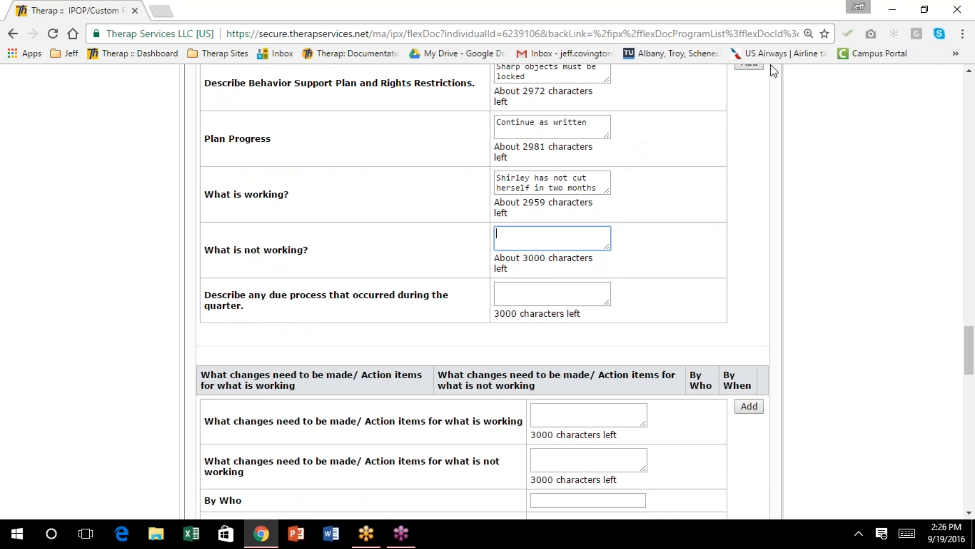
{"action": "scroll", "coordinate": [750, 92], "scroll_direction": "up", "scroll_amount": 1}
{"action": "left_click", "coordinate": [749, 134]}
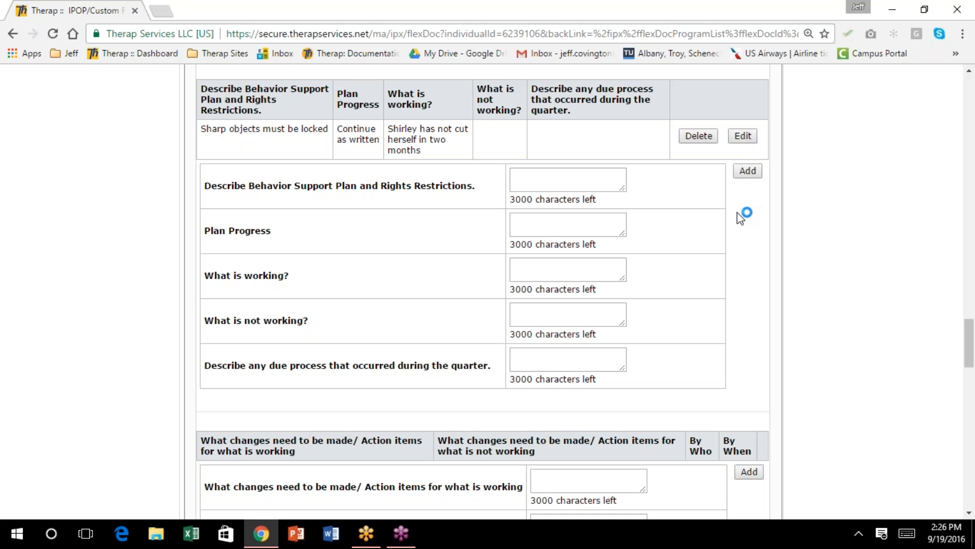
{"action": "scroll", "coordinate": [736, 218], "scroll_direction": "down", "scroll_amount": 1}
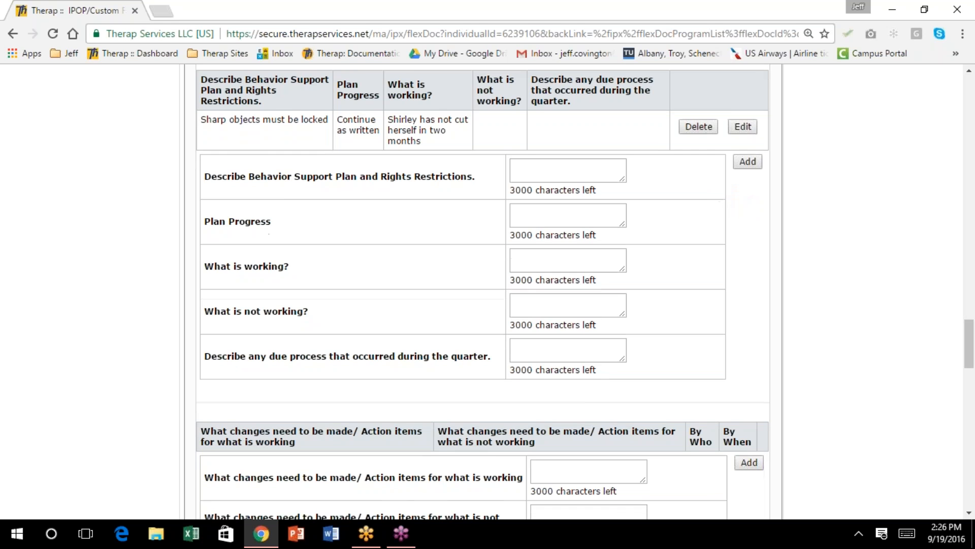
{"action": "scroll", "coordinate": [482, 292], "scroll_direction": "down", "scroll_amount": 1}
{"action": "scroll", "coordinate": [482, 292], "scroll_direction": "down", "scroll_amount": 1}
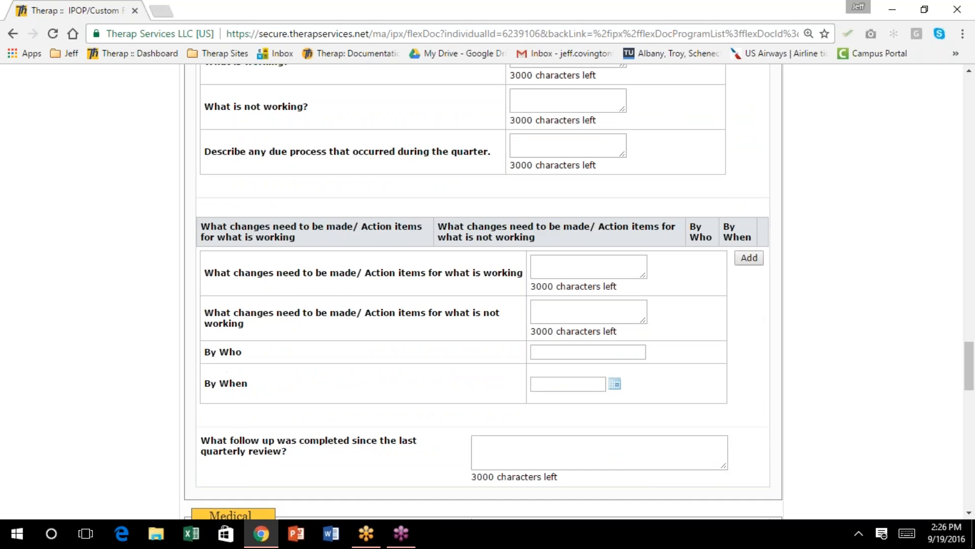
{"action": "scroll", "coordinate": [483, 292], "scroll_direction": "down", "scroll_amount": 1}
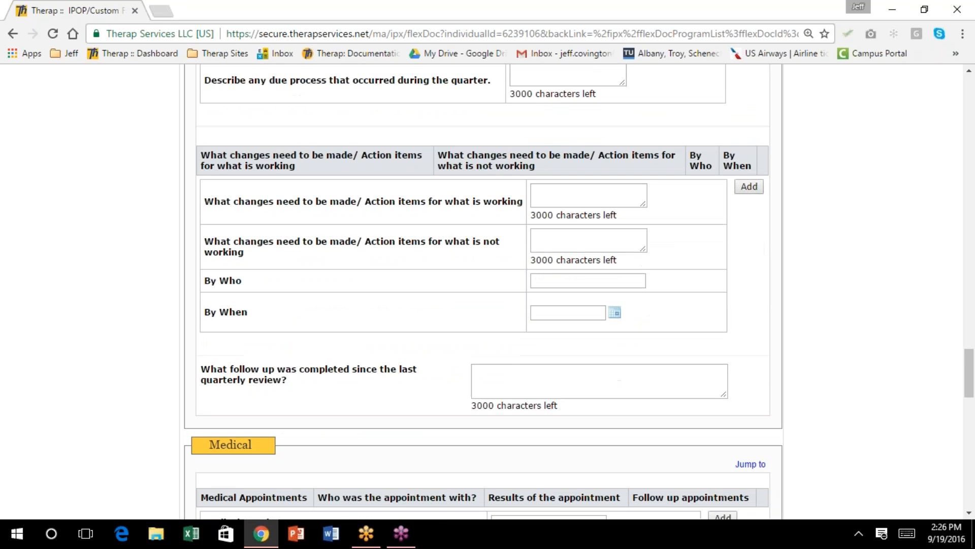
{"action": "scroll", "coordinate": [482, 293], "scroll_direction": "down", "scroll_amount": 1}
{"action": "scroll", "coordinate": [482, 292], "scroll_direction": "down", "scroll_amount": 1}
{"action": "scroll", "coordinate": [483, 292], "scroll_direction": "up", "scroll_amount": 4}
{"action": "scroll", "coordinate": [483, 292], "scroll_direction": "down", "scroll_amount": 2}
{"action": "scroll", "coordinate": [716, 202], "scroll_direction": "down", "scroll_amount": 2}
{"action": "scroll", "coordinate": [716, 202], "scroll_direction": "down", "scroll_amount": 1}
{"action": "scroll", "coordinate": [716, 202], "scroll_direction": "down", "scroll_amount": 2}
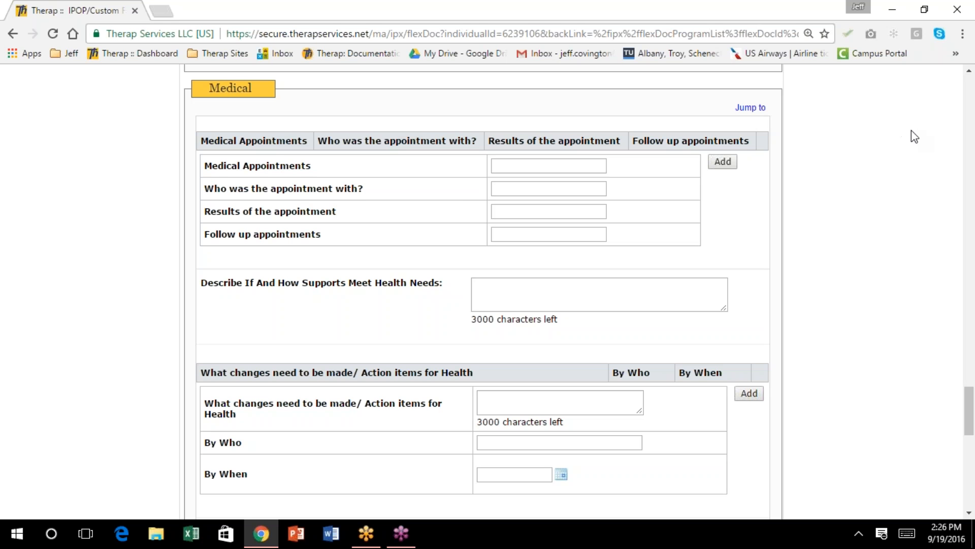
{"action": "scroll", "coordinate": [866, 144], "scroll_direction": "down", "scroll_amount": 1}
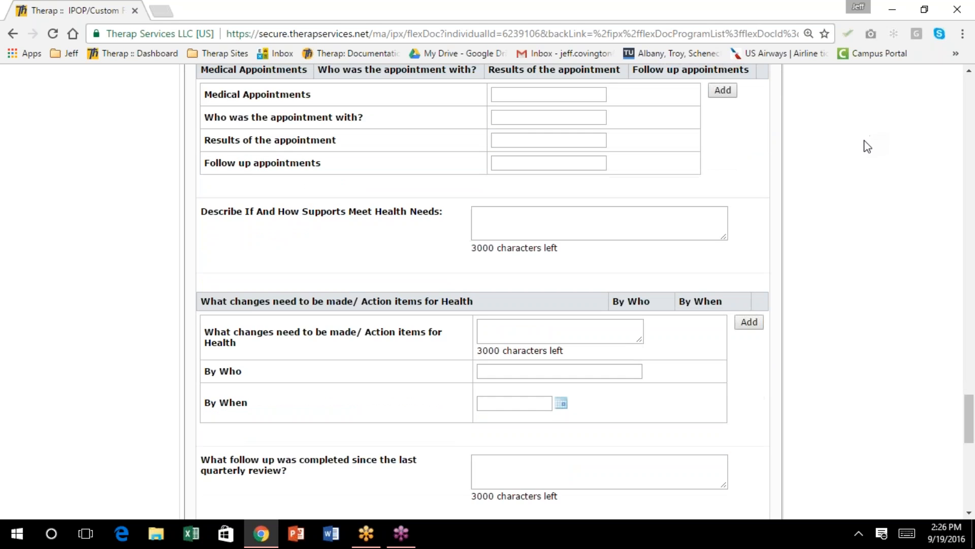
{"action": "scroll", "coordinate": [866, 147], "scroll_direction": "down", "scroll_amount": 5}
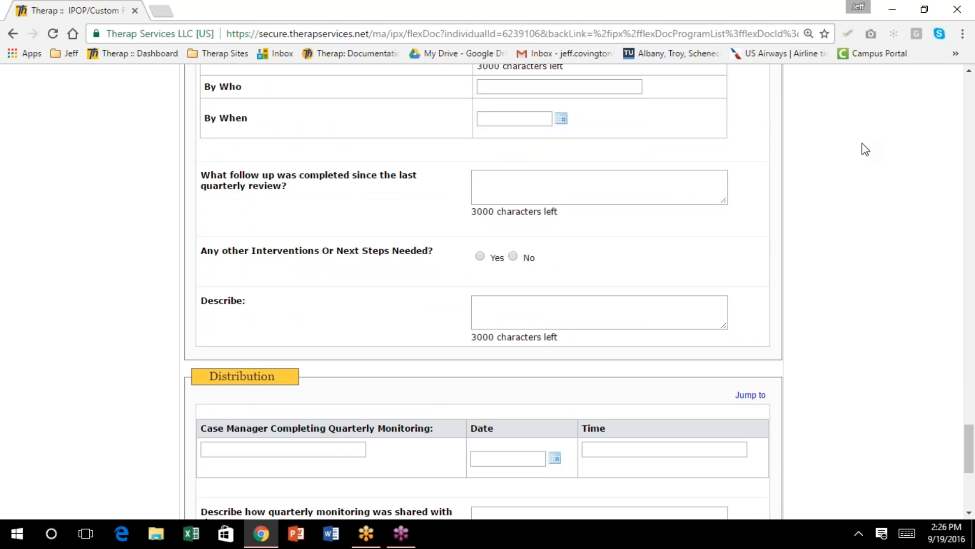
{"action": "scroll", "coordinate": [866, 148], "scroll_direction": "down", "scroll_amount": 5}
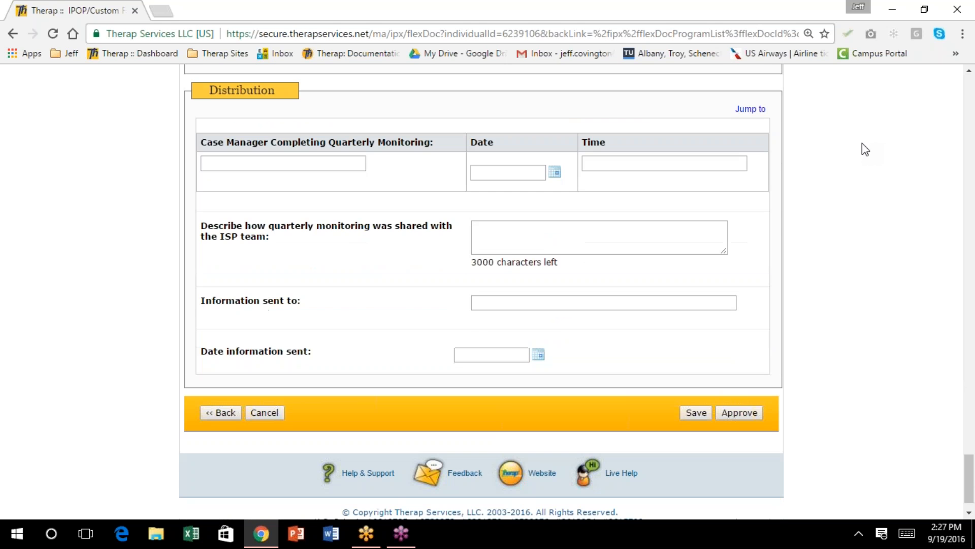
{"action": "scroll", "coordinate": [865, 150], "scroll_direction": "up", "scroll_amount": 4}
{"action": "scroll", "coordinate": [865, 149], "scroll_direction": "up", "scroll_amount": 3}
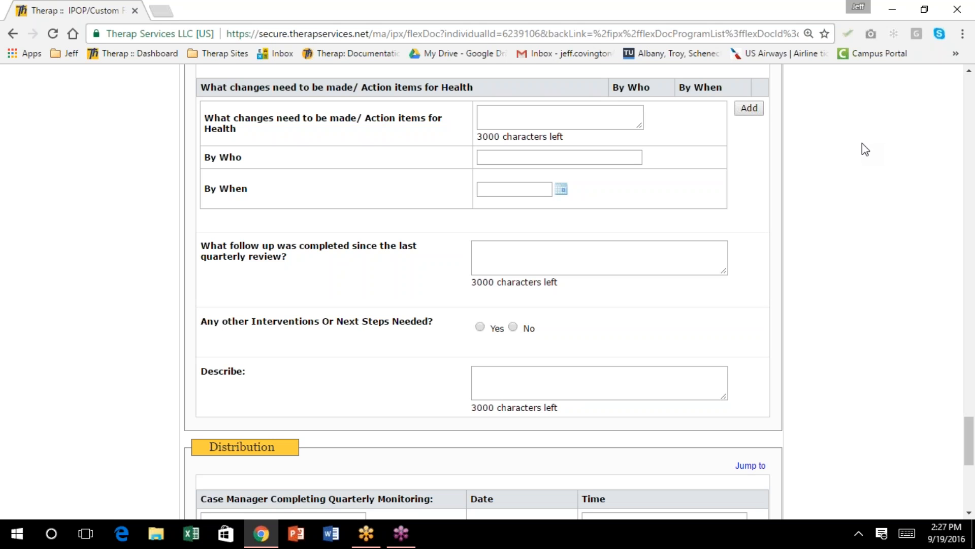
Scroll through the Health and follow-up sections down to the Distribution section and Save/Approve bar
{"action": "scroll", "coordinate": [833, 147], "scroll_direction": "up", "scroll_amount": 3}
{"action": "scroll", "coordinate": [599, 244], "scroll_direction": "down", "scroll_amount": 3}
{"action": "scroll", "coordinate": [600, 246], "scroll_direction": "down", "scroll_amount": 3}
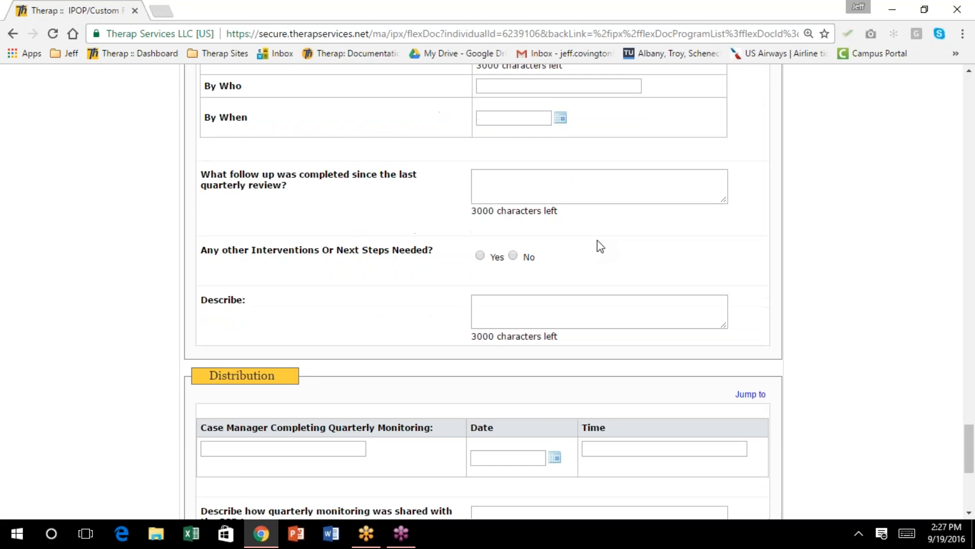
{"action": "scroll", "coordinate": [599, 245], "scroll_direction": "up", "scroll_amount": 11}
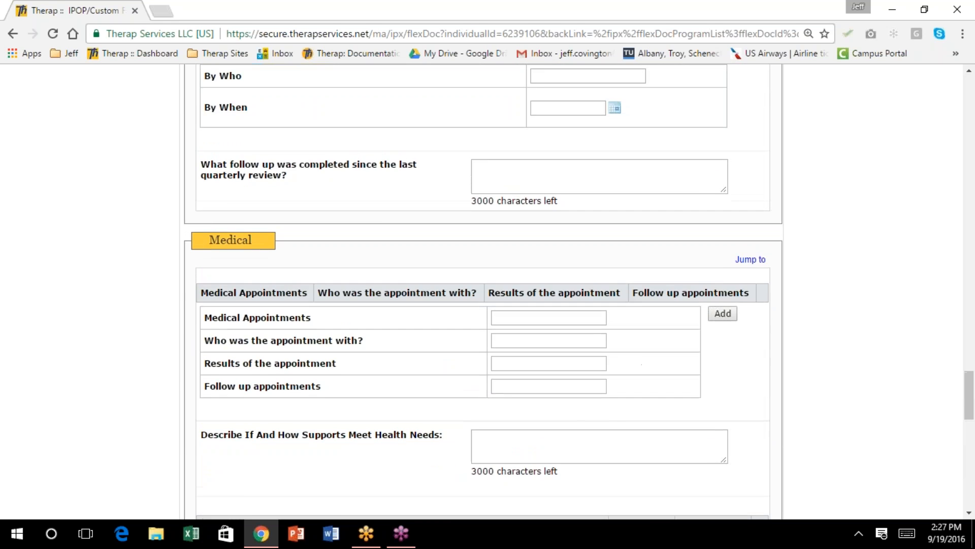
{"action": "scroll", "coordinate": [627, 298], "scroll_direction": "up", "scroll_amount": 1}
{"action": "scroll", "coordinate": [627, 298], "scroll_direction": "down", "scroll_amount": 1}
{"action": "scroll", "coordinate": [625, 292], "scroll_direction": "down", "scroll_amount": 3}
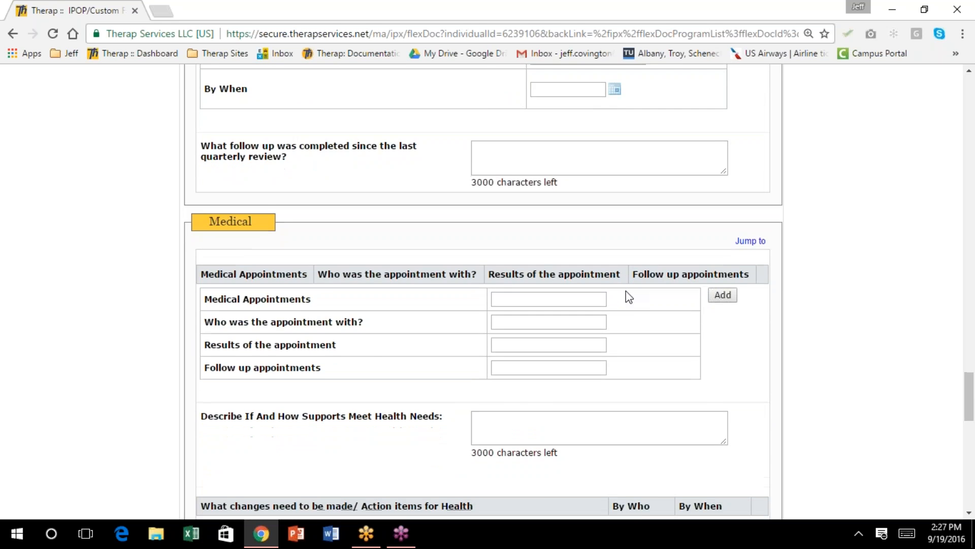
{"action": "scroll", "coordinate": [629, 292], "scroll_direction": "down", "scroll_amount": 2}
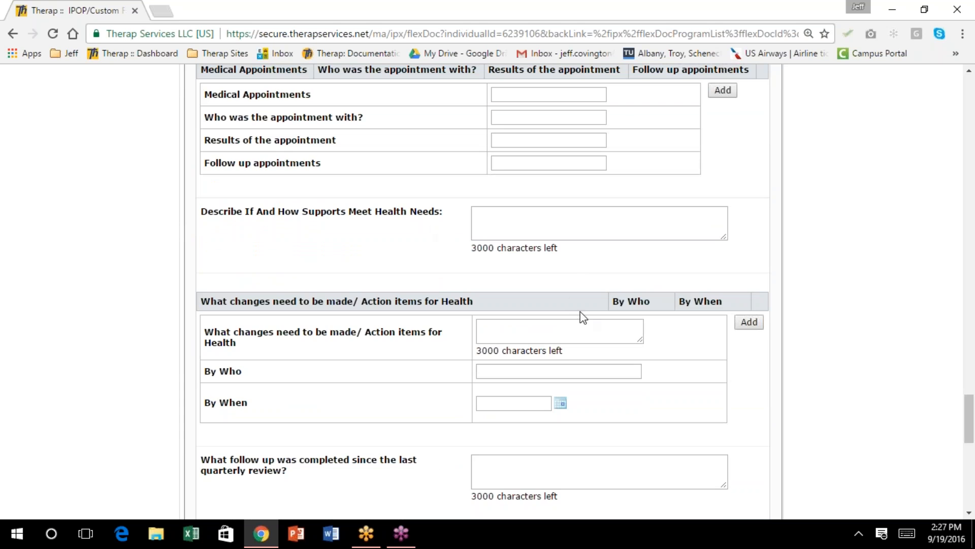
{"action": "scroll", "coordinate": [599, 323], "scroll_direction": "down", "scroll_amount": 2}
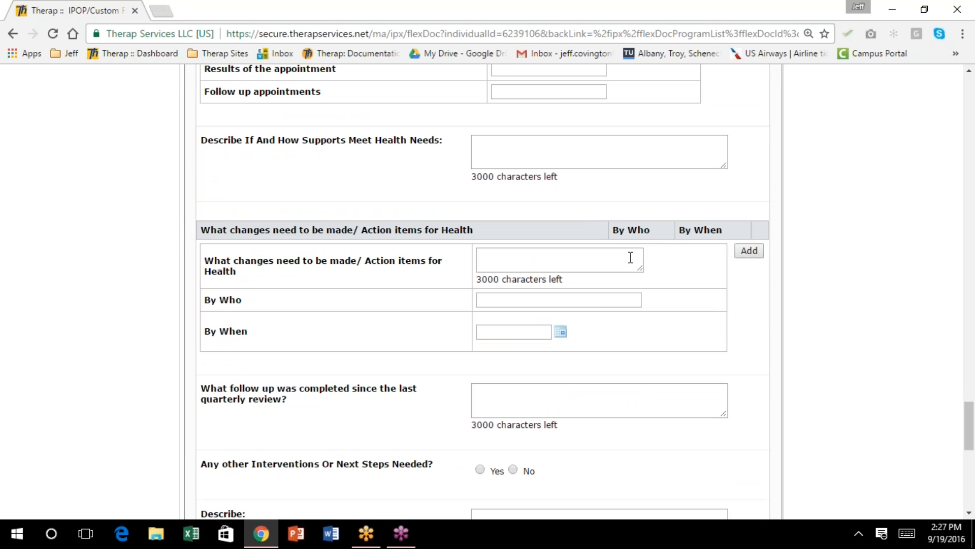
{"action": "scroll", "coordinate": [506, 414], "scroll_direction": "down", "scroll_amount": 4}
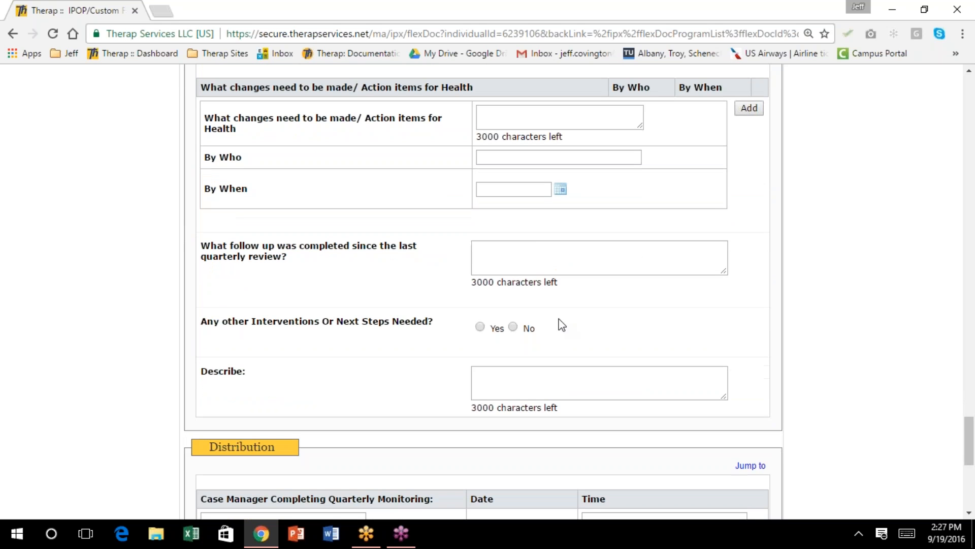
{"action": "scroll", "coordinate": [553, 226], "scroll_direction": "down", "scroll_amount": 2}
{"action": "scroll", "coordinate": [553, 226], "scroll_direction": "down", "scroll_amount": 2}
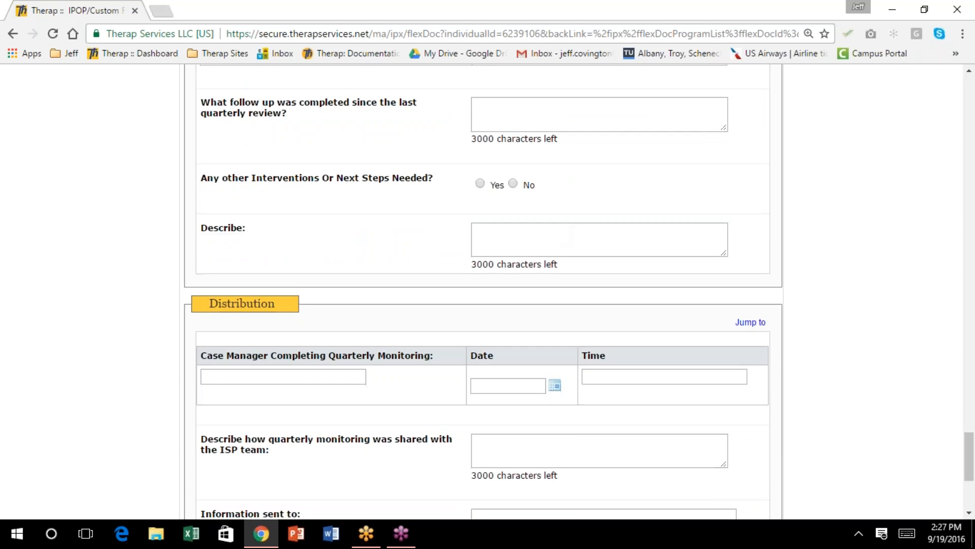
{"action": "scroll", "coordinate": [552, 226], "scroll_direction": "down", "scroll_amount": 4}
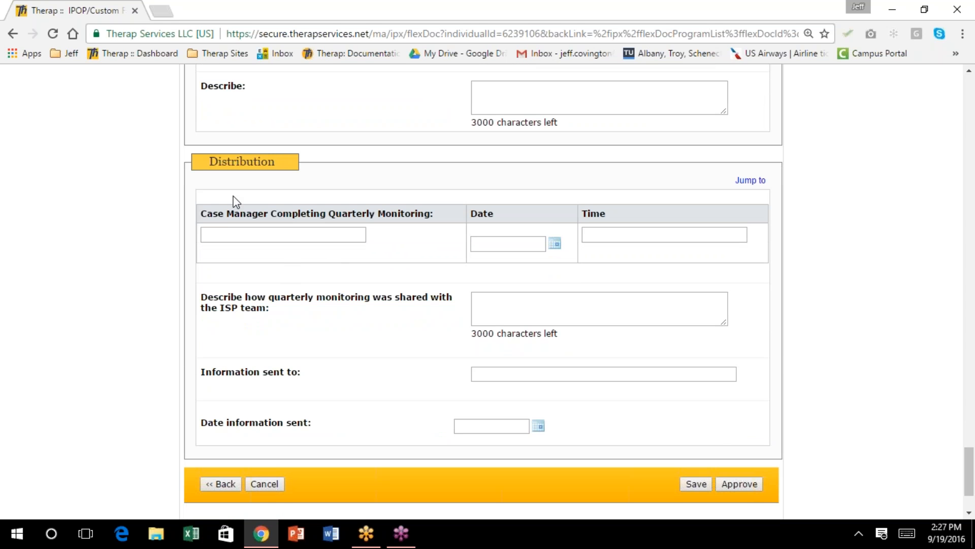
Enter the case manager's name, monitoring date 09/19/2016 and time 1:30 pm
{"action": "left_click", "coordinate": [230, 234]}
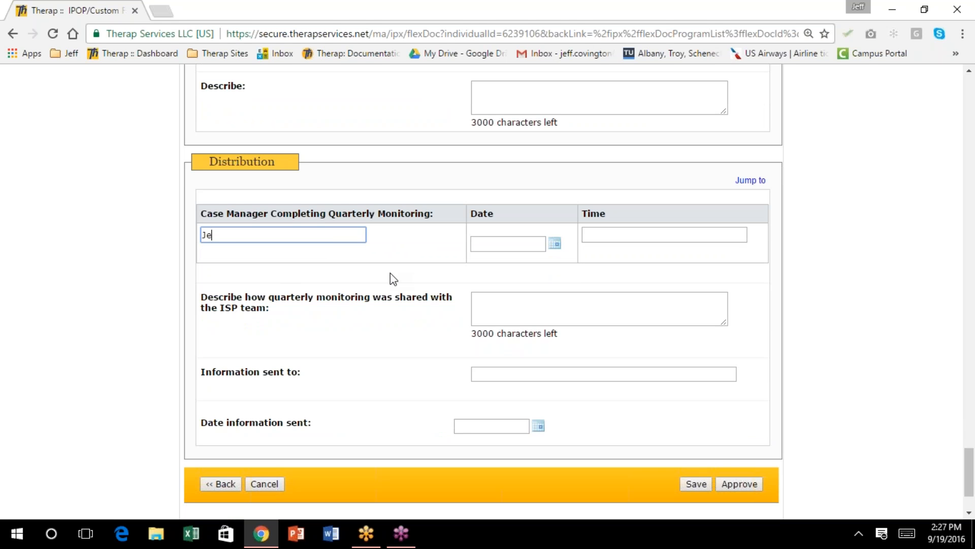
{"action": "left_click", "coordinate": [555, 244]}
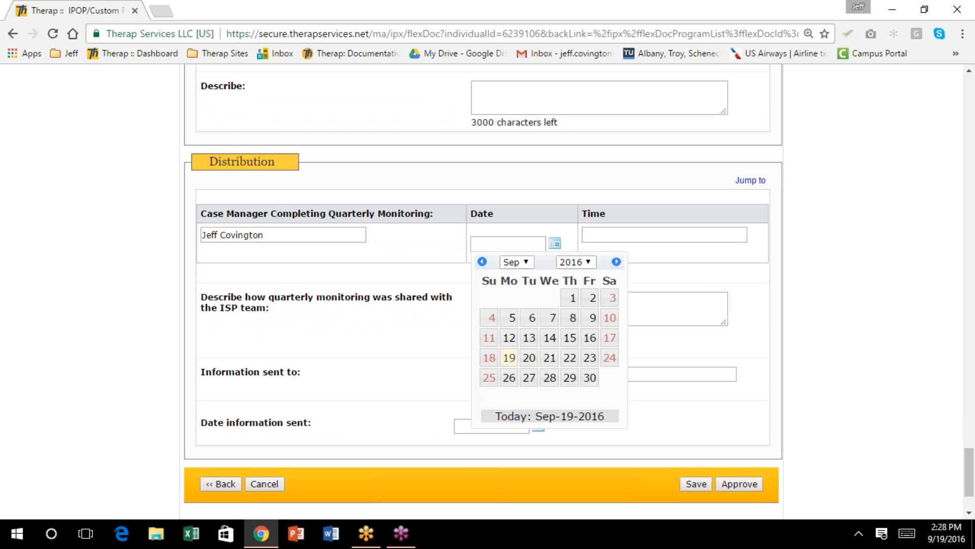
{"action": "left_click", "coordinate": [510, 358]}
{"action": "left_click", "coordinate": [611, 235]}
{"action": "type", "text": "1"}
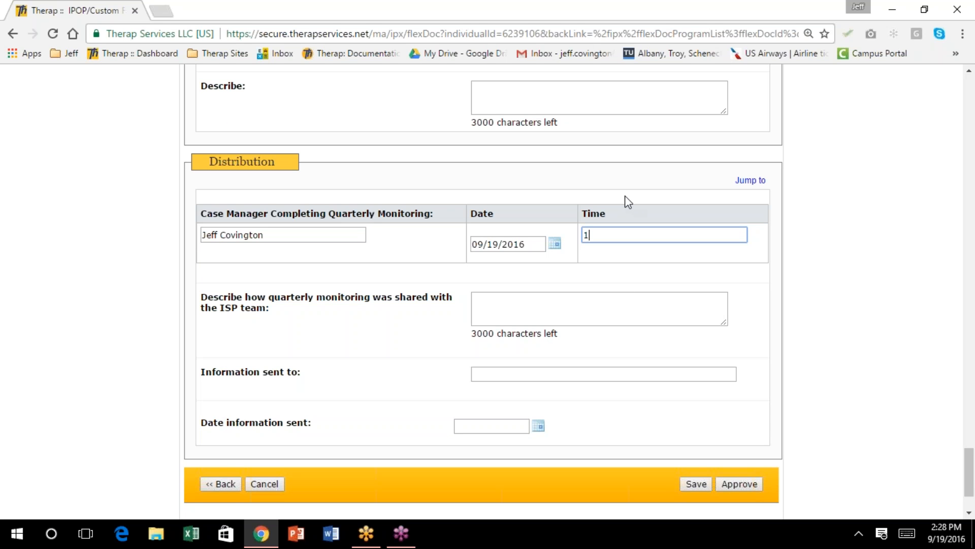
{"action": "type", "text": ":30 pm"}
Note that monitoring was shared as 'I downloaded it and sent as S-comm'
{"action": "left_click", "coordinate": [504, 305]}
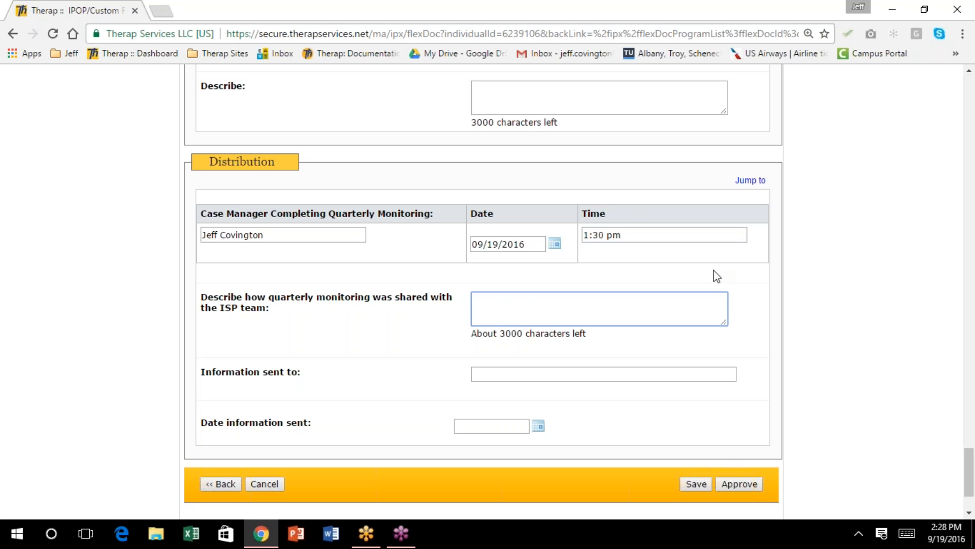
{"action": "type", "text": "I downloaded it and sent as "}
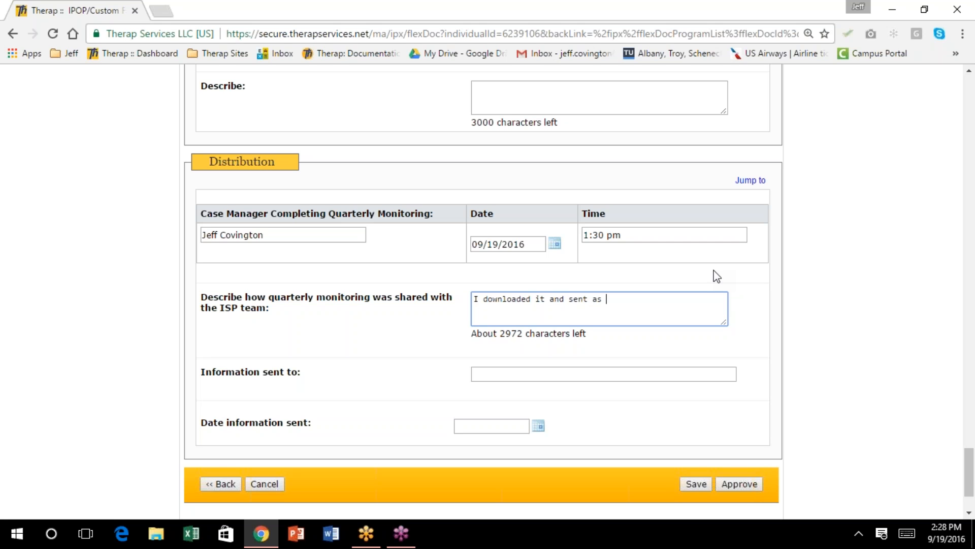
{"action": "type", "text": "S-comm"}
{"action": "key", "text": "Tab"}
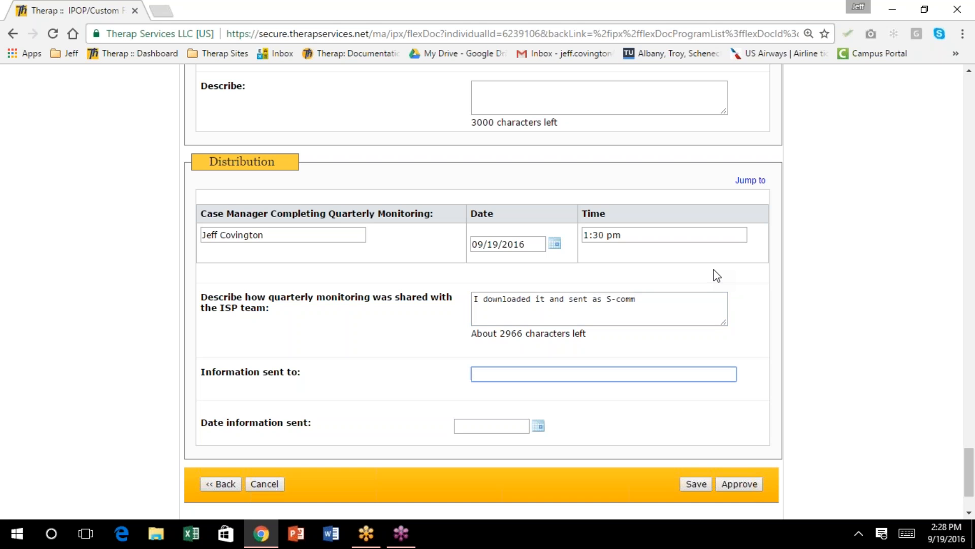
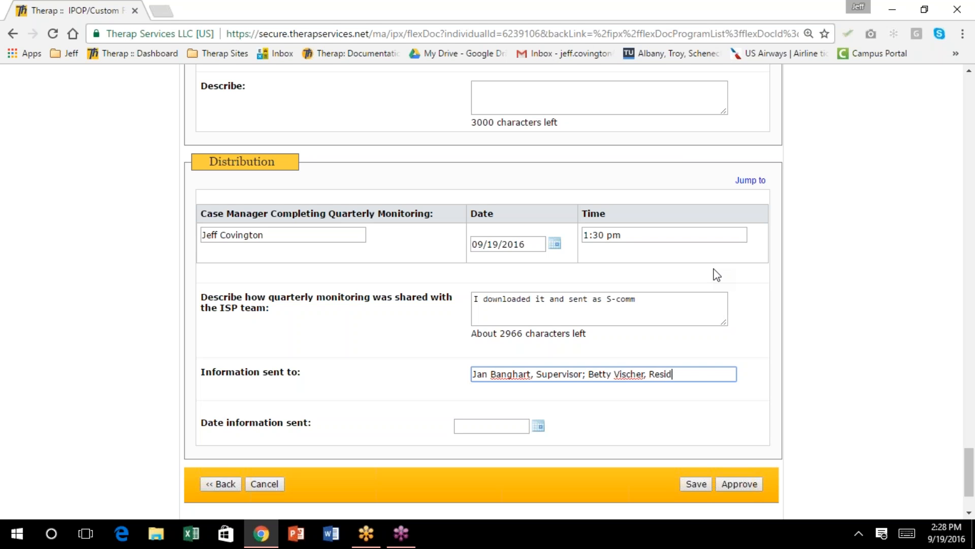
List the supervisor, residential manager and day program supervisor as information recipients
{"action": "type", "text": "ential M"}
{"action": "right_click", "coordinate": [731, 268]}
{"action": "key", "text": "a"}
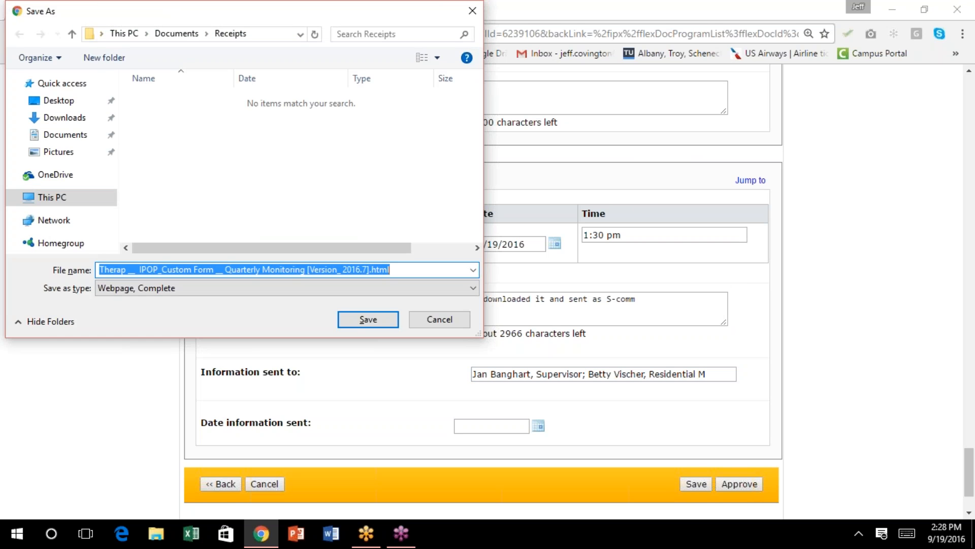
{"action": "key", "text": "Escape"}
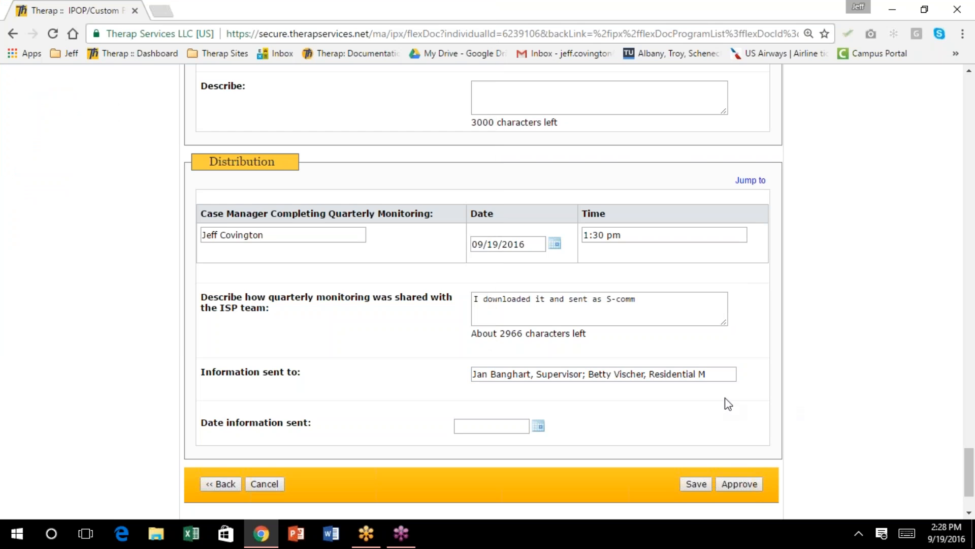
{"action": "left_click", "coordinate": [718, 375]}
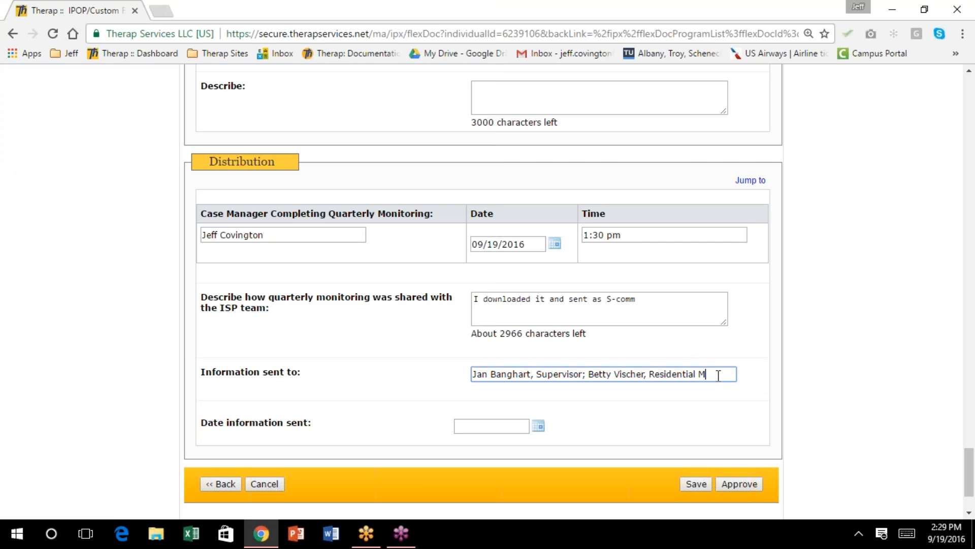
{"action": "type", "text": "anager;"}
{"action": "scroll", "coordinate": [717, 376], "scroll_direction": "down", "scroll_amount": 1}
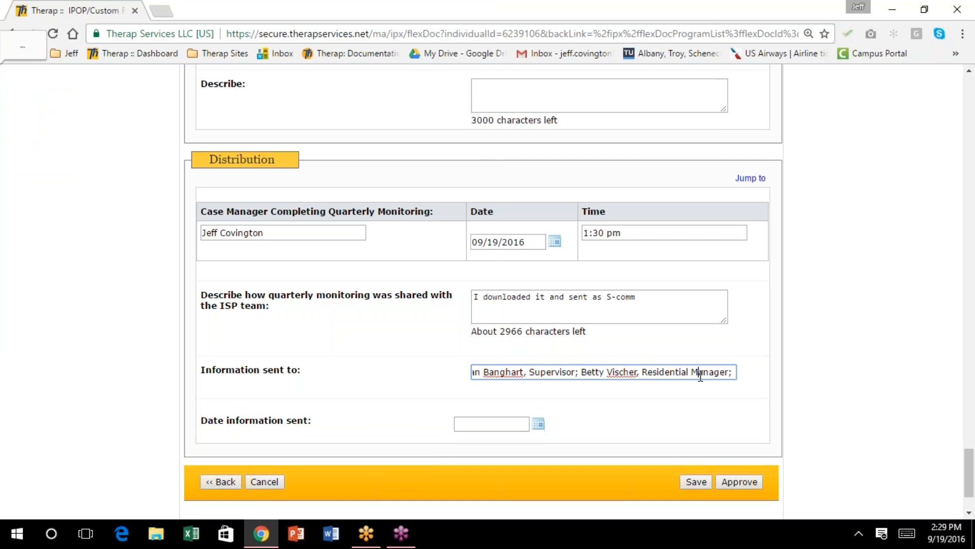
{"action": "scroll", "coordinate": [691, 384], "scroll_direction": "up", "scroll_amount": 1}
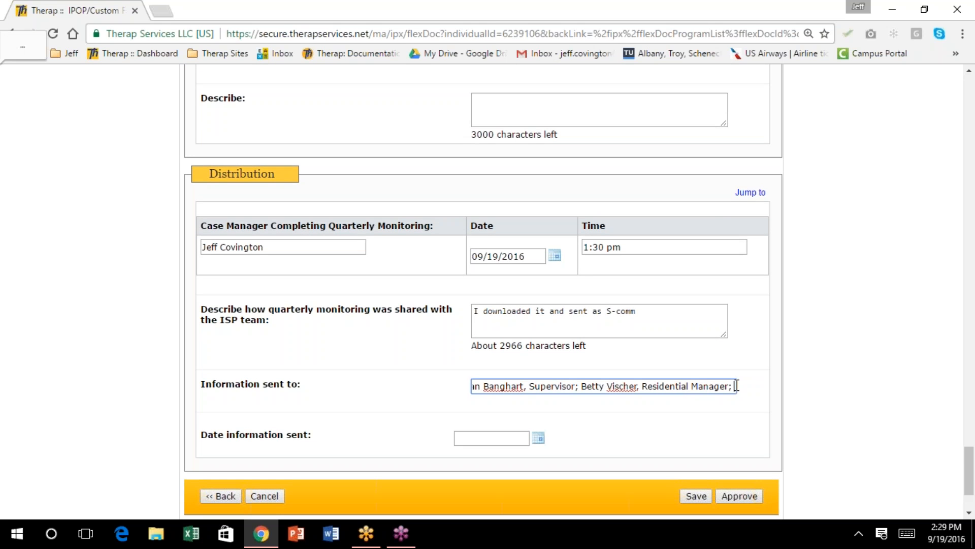
{"action": "scroll", "coordinate": [665, 388], "scroll_direction": "up", "scroll_amount": 1}
{"action": "type", "text": "N"}
{"action": "key", "text": "ctrl+a"}
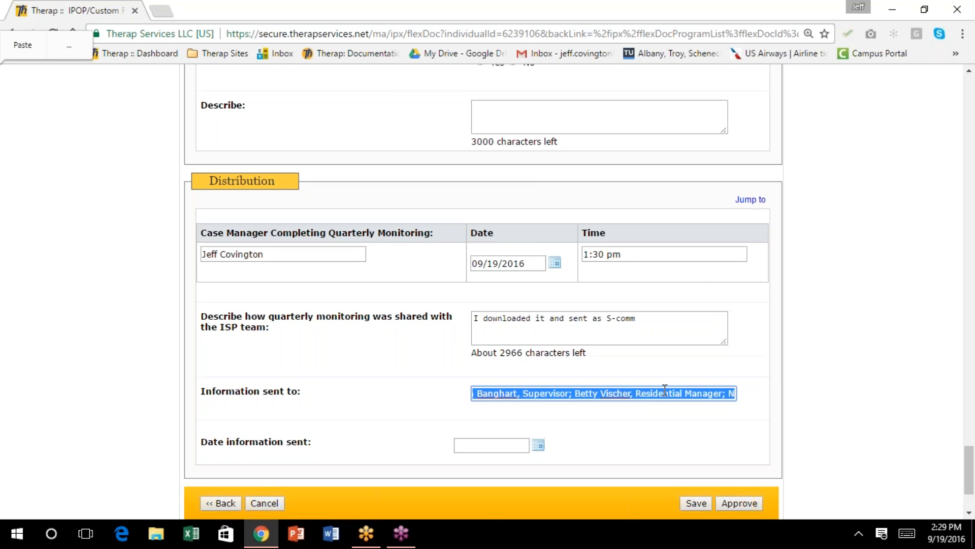
{"action": "left_click", "coordinate": [691, 403]}
{"action": "left_click", "coordinate": [737, 391]}
{"action": "type", "text": ","}
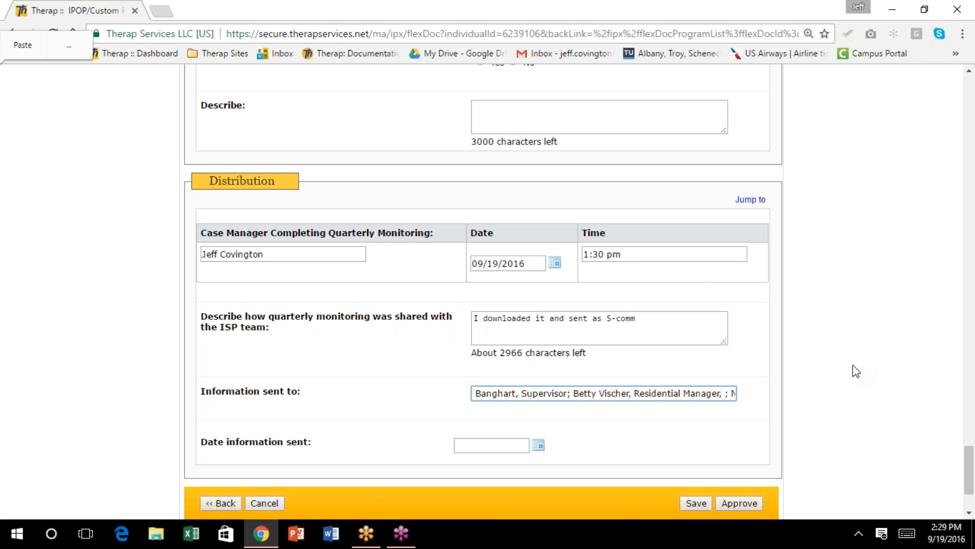
{"action": "key", "text": "End"}
{"action": "type", "text": "ate"}
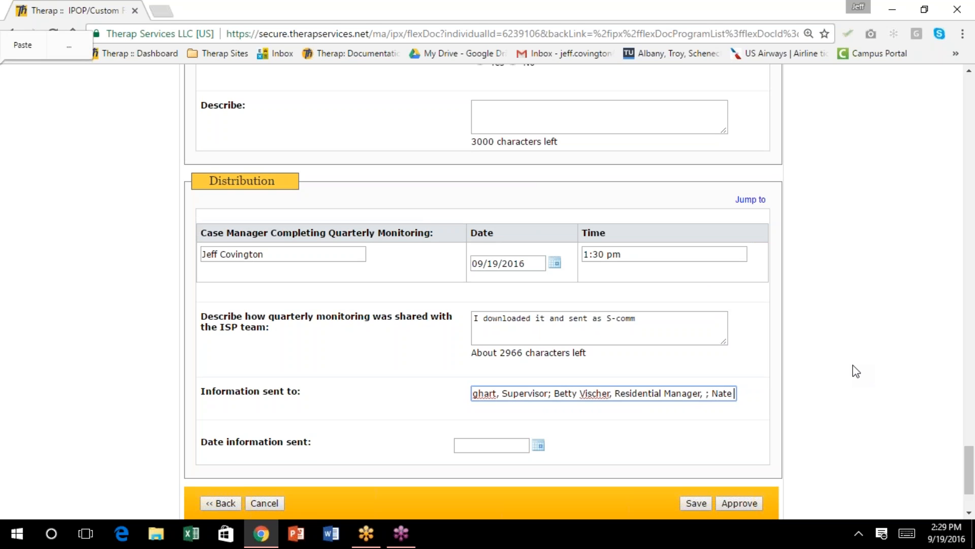
{"action": "type", "text": " Hate, Da"}
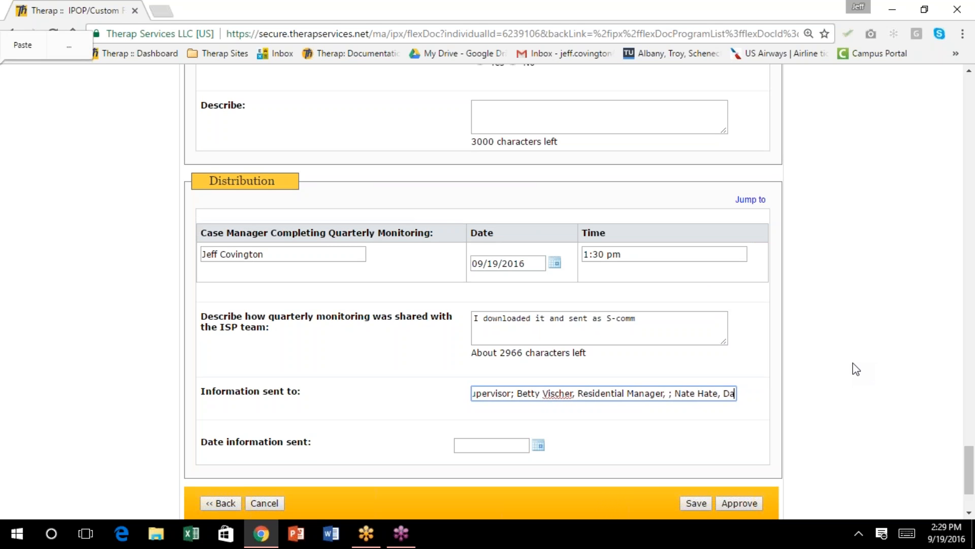
{"action": "type", "text": "y Program Supervisor"}
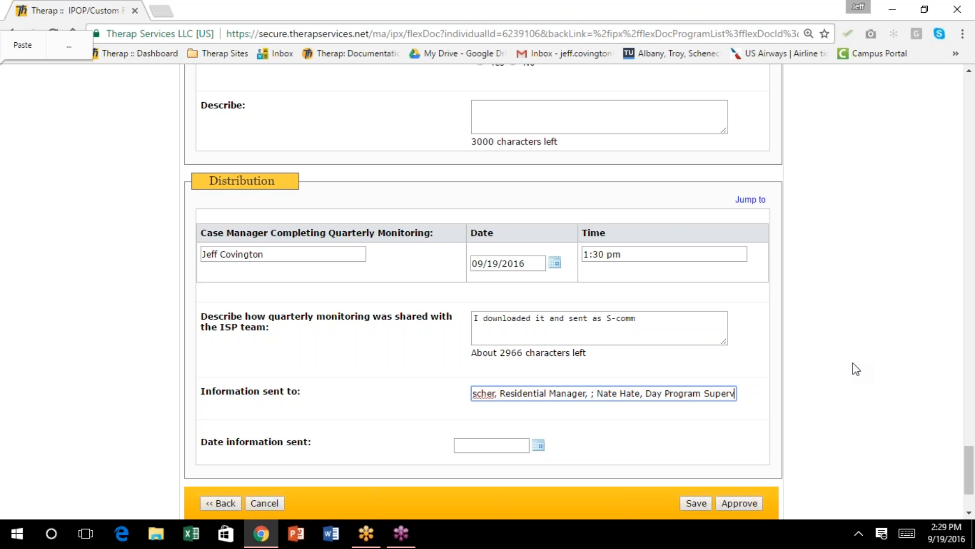
Set the date information was sent to 09/19/2016
{"action": "scroll", "coordinate": [848, 373], "scroll_direction": "down", "scroll_amount": 3}
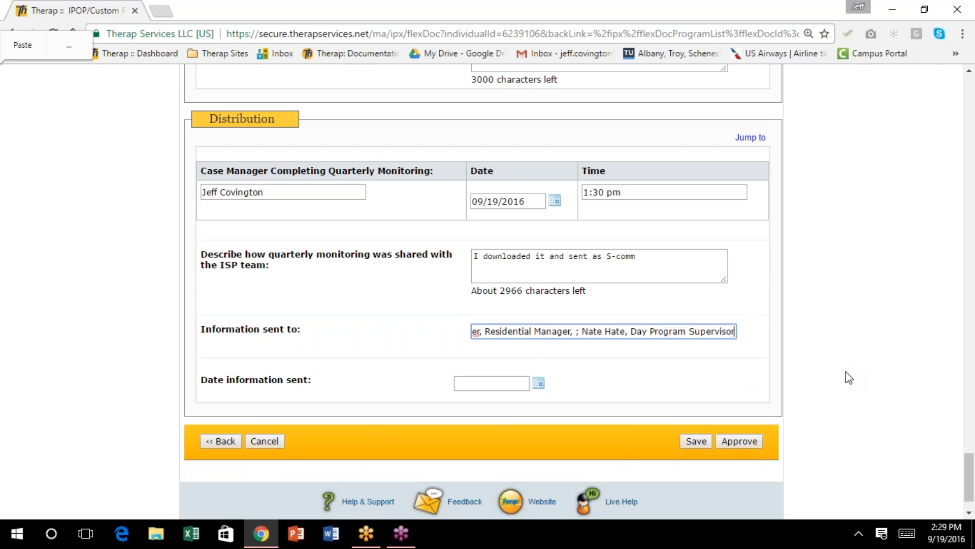
{"action": "left_click", "coordinate": [538, 330]}
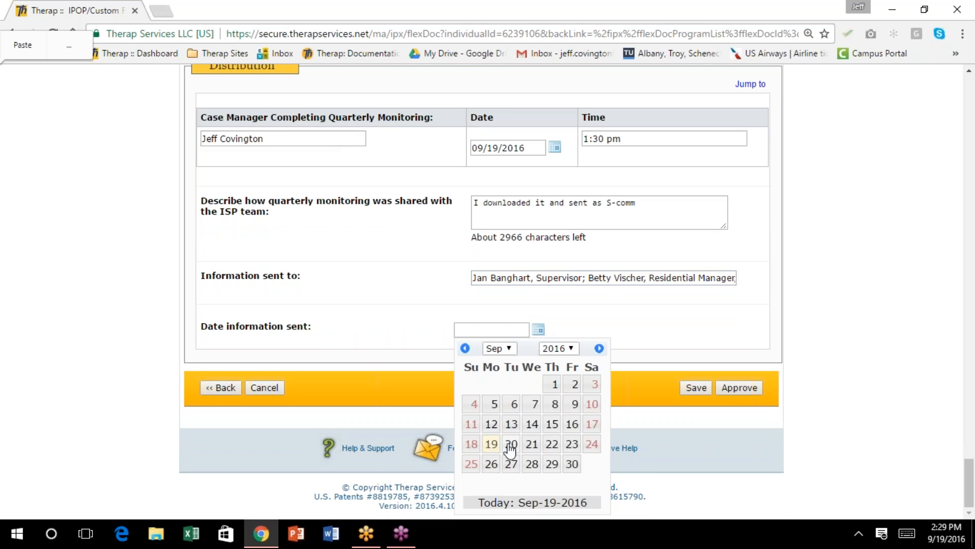
{"action": "left_click", "coordinate": [489, 443]}
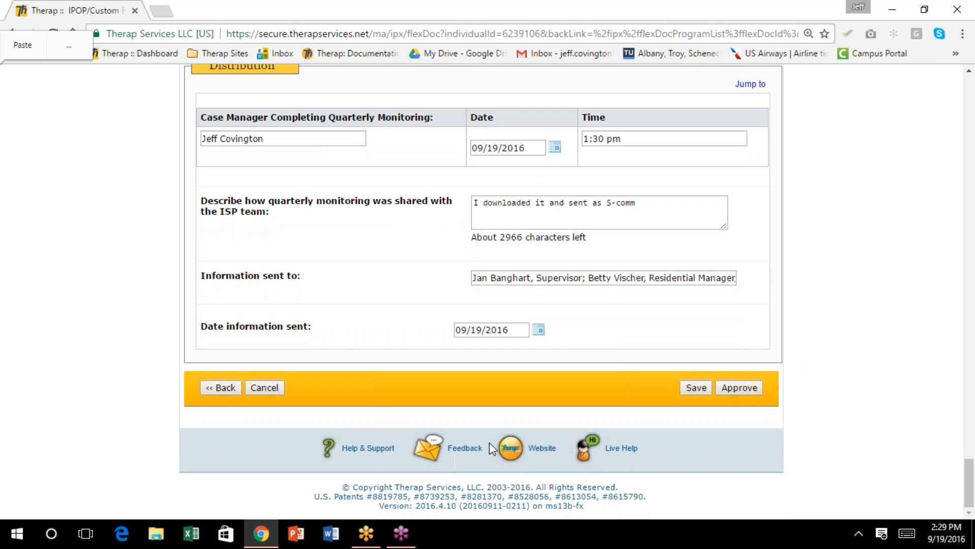
{"action": "scroll", "coordinate": [551, 340], "scroll_direction": "up", "scroll_amount": 6}
{"action": "scroll", "coordinate": [482, 290], "scroll_direction": "up", "scroll_amount": 4}
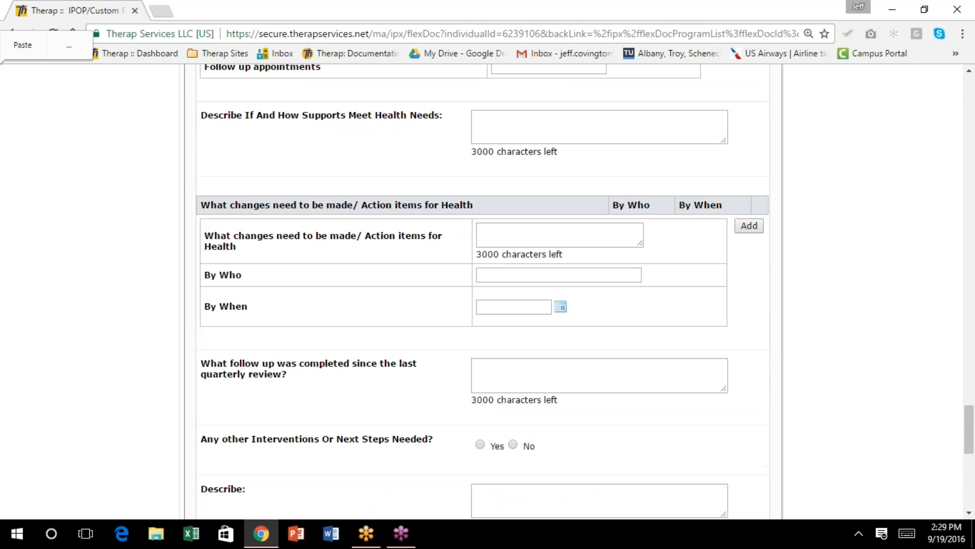
{"action": "scroll", "coordinate": [638, 365], "scroll_direction": "down", "scroll_amount": 10}
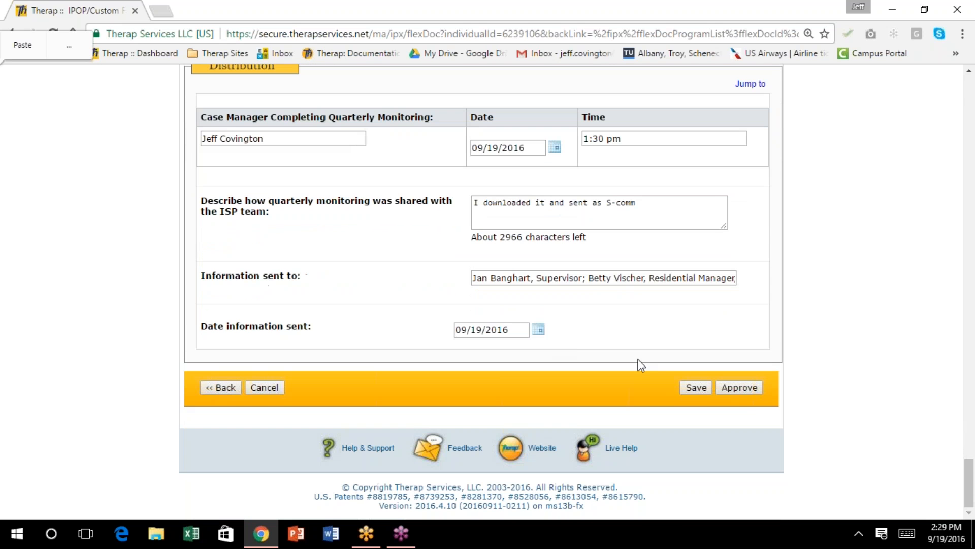
Approve the quarterly monitoring form, then log out from the dashboard
{"action": "left_click", "coordinate": [740, 388]}
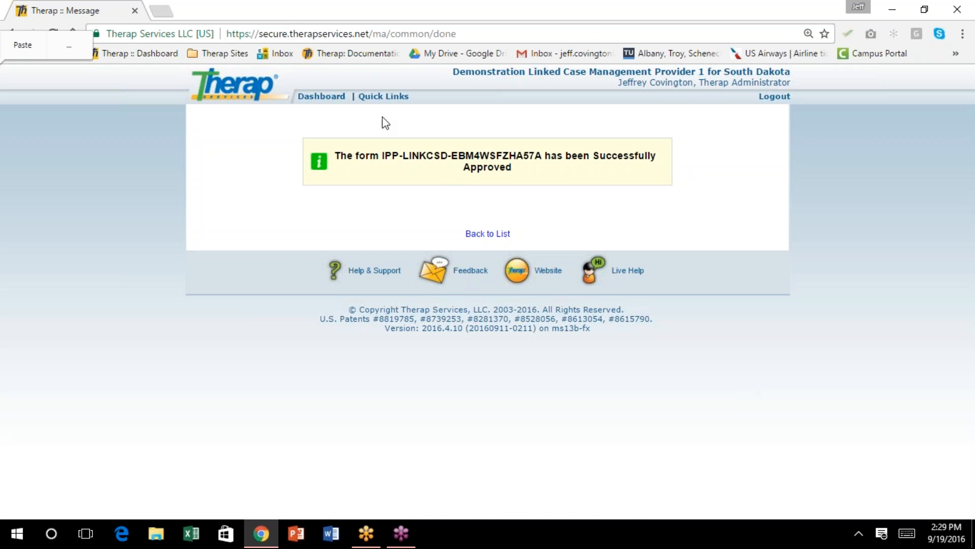
{"action": "left_click", "coordinate": [312, 98]}
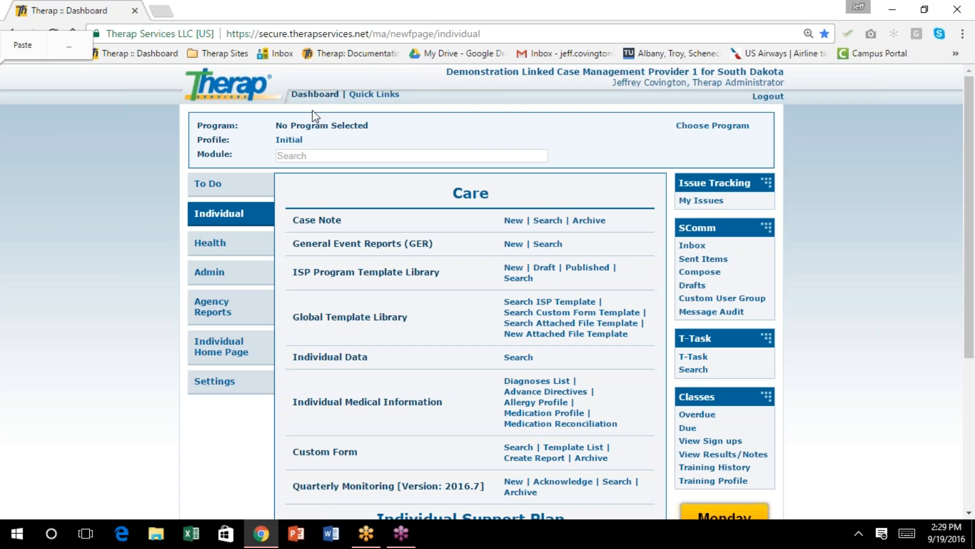
{"action": "left_click", "coordinate": [769, 101]}
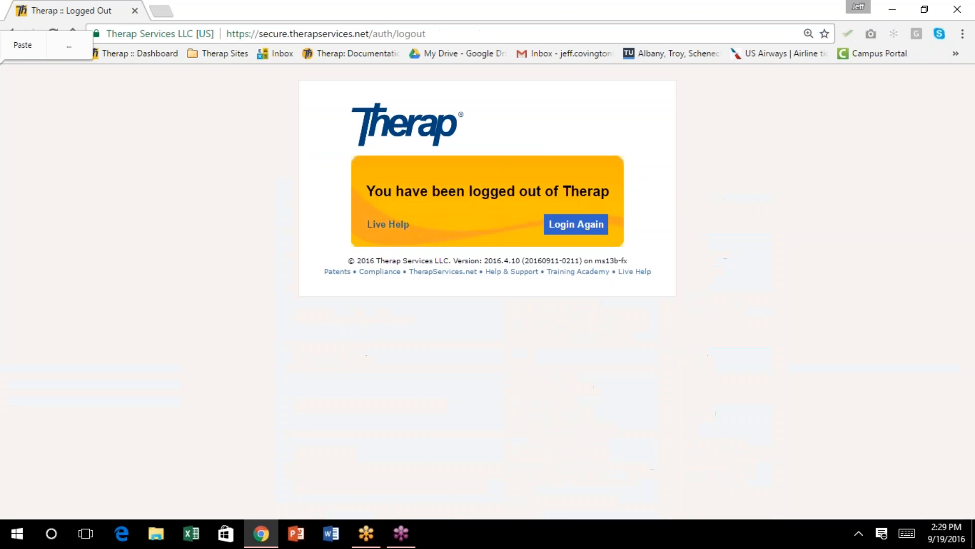
{"action": "left_click", "coordinate": [581, 227]}
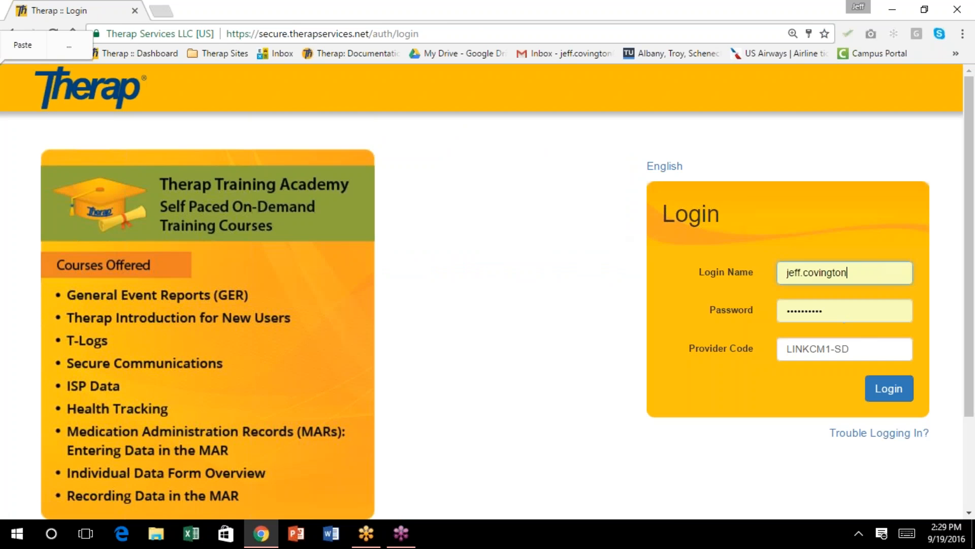
Replace the provider code from the suggestions and re-enter the account password
{"action": "left_click_drag", "start_coordinate": [862, 346], "coordinate": [761, 332]}
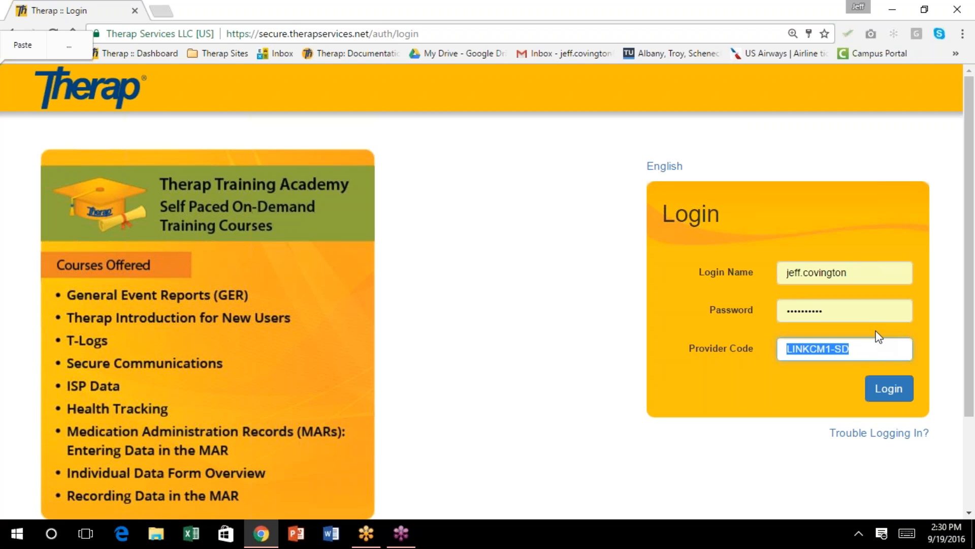
{"action": "type", "text": "L"}
{"action": "left_click", "coordinate": [810, 422]}
{"action": "left_click", "coordinate": [830, 309]}
{"action": "left_click", "coordinate": [722, 309]}
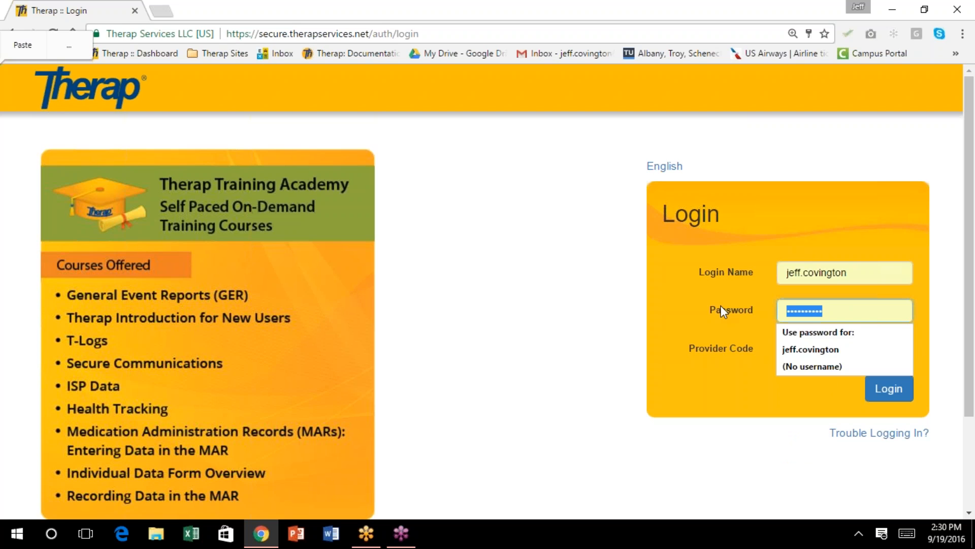
{"action": "type", "text": "••••••••"}
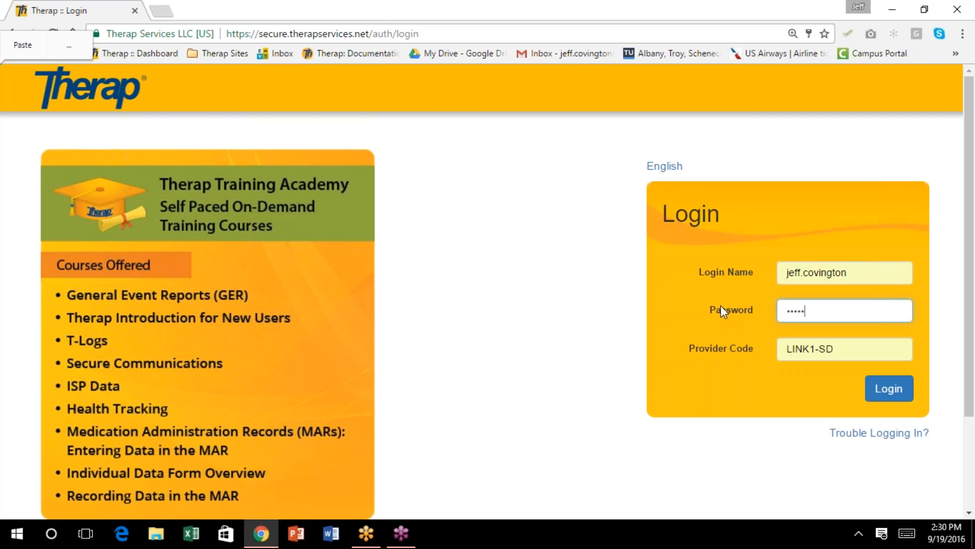
{"action": "type", "text": "•"}
{"action": "key", "text": "ctrl+a"}
{"action": "key", "text": "BackSpace"}
{"action": "type", "text": "•••••••"}
{"action": "key", "text": "BackSpace"}
{"action": "key", "text": "BackSpace"}
{"action": "key", "text": "BackSpace"}
{"action": "key", "text": "BackSpace"}
{"action": "key", "text": "BackSpace"}
{"action": "key", "text": "BackSpace"}
{"action": "key", "text": "BackSpace"}
{"action": "type", "text": "•••••"}
{"action": "key", "text": "BackSpace"}
{"action": "key", "text": "BackSpace"}
{"action": "key", "text": "BackSpace"}
{"action": "key", "text": "BackSpace"}
{"action": "key", "text": "BackSpace"}
{"action": "type", "text": "•••••••••"}
Choose the South Carolina provider code and log in
{"action": "key", "text": "Tab"}
{"action": "type", "text": "L"}
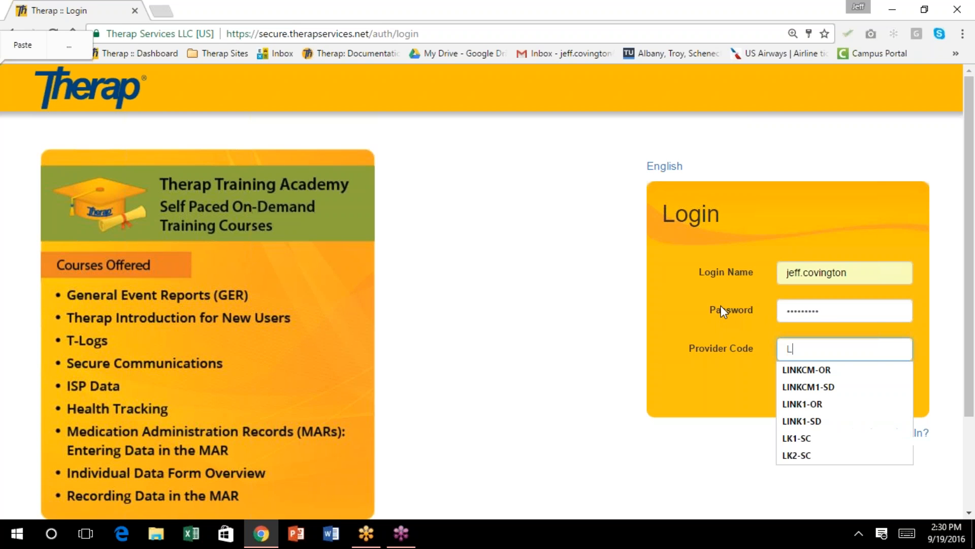
{"action": "type", "text": "K1-SC"}
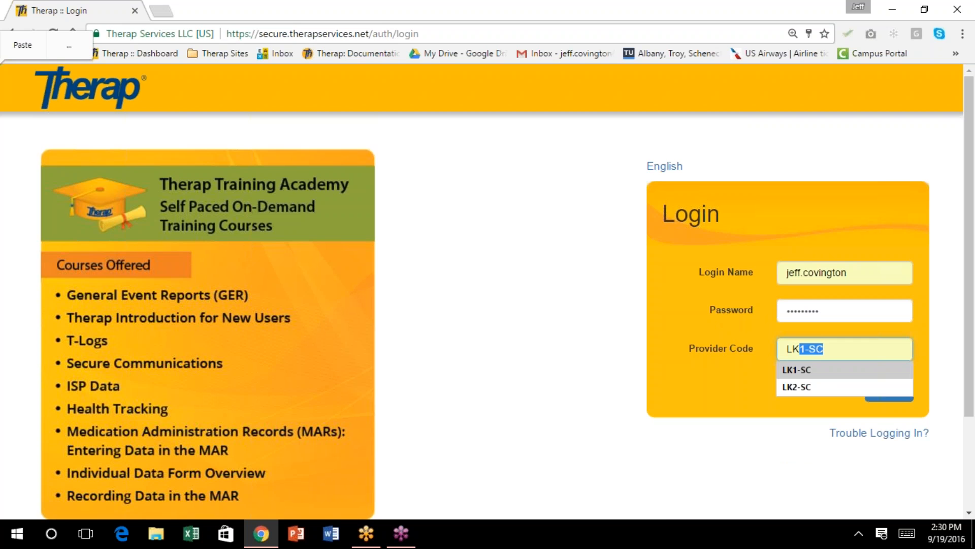
{"action": "left_click", "coordinate": [798, 371]}
{"action": "left_click", "coordinate": [895, 389]}
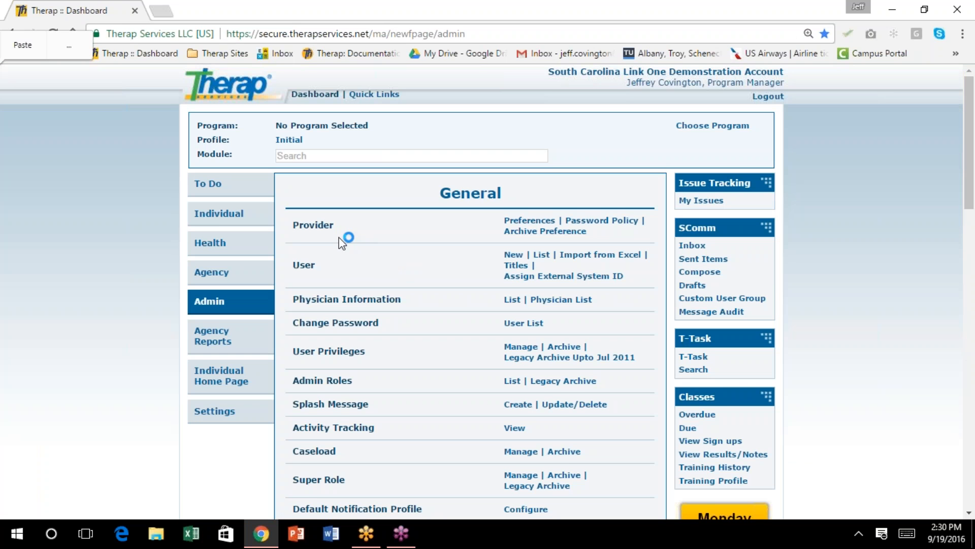
Start a new Health Care Report from the dashboard's Health section
{"action": "left_click", "coordinate": [211, 246]}
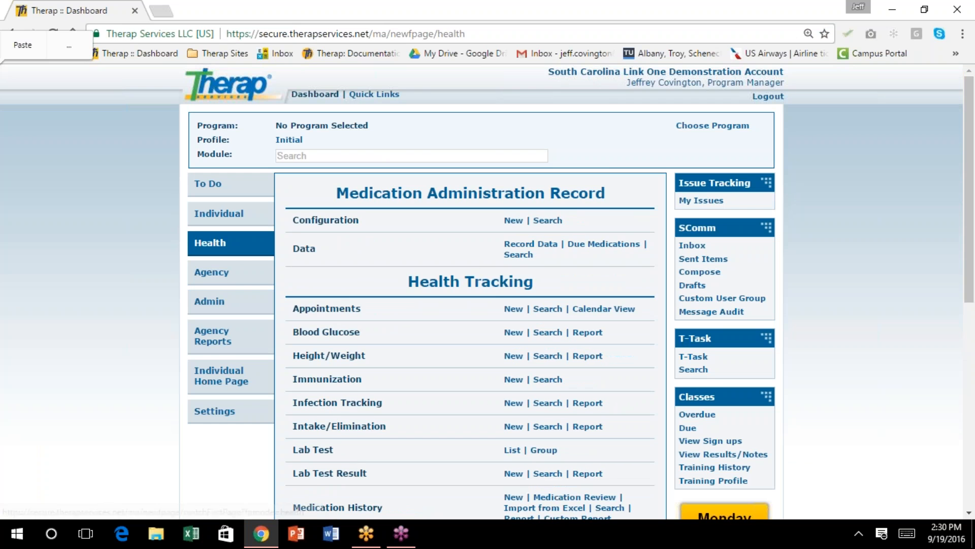
{"action": "scroll", "coordinate": [474, 266], "scroll_direction": "down", "scroll_amount": 2}
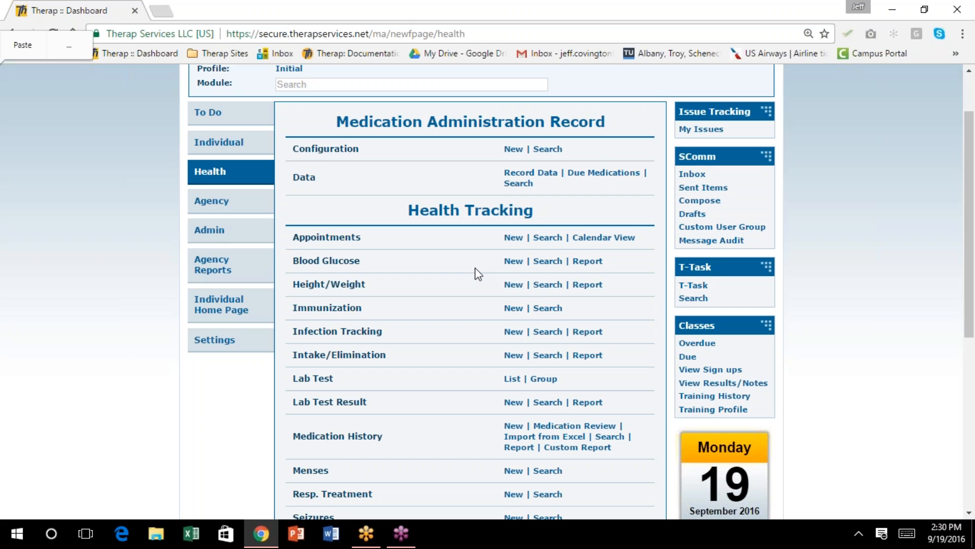
{"action": "scroll", "coordinate": [459, 327], "scroll_direction": "down", "scroll_amount": 3}
{"action": "scroll", "coordinate": [458, 328], "scroll_direction": "down", "scroll_amount": 1}
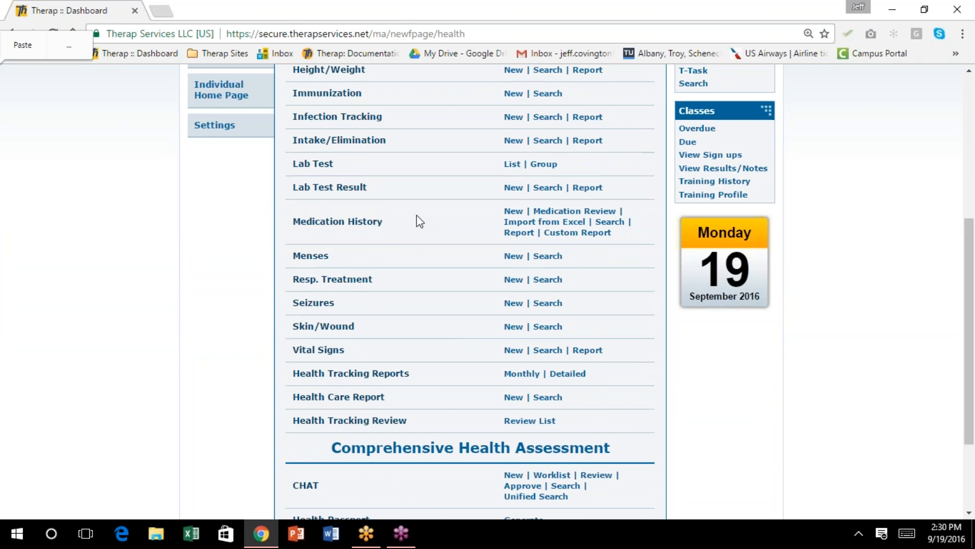
{"action": "scroll", "coordinate": [416, 221], "scroll_direction": "down", "scroll_amount": 2}
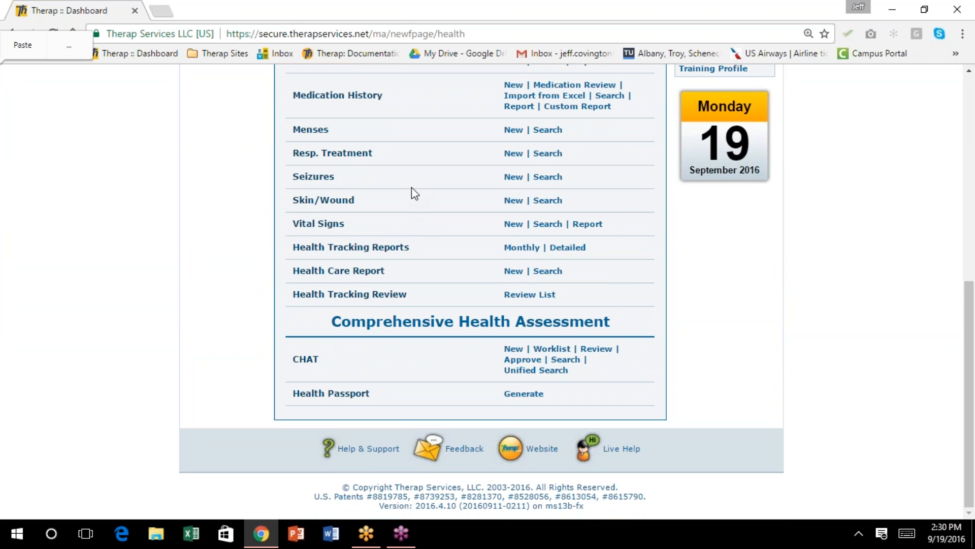
{"action": "left_click", "coordinate": [514, 271]}
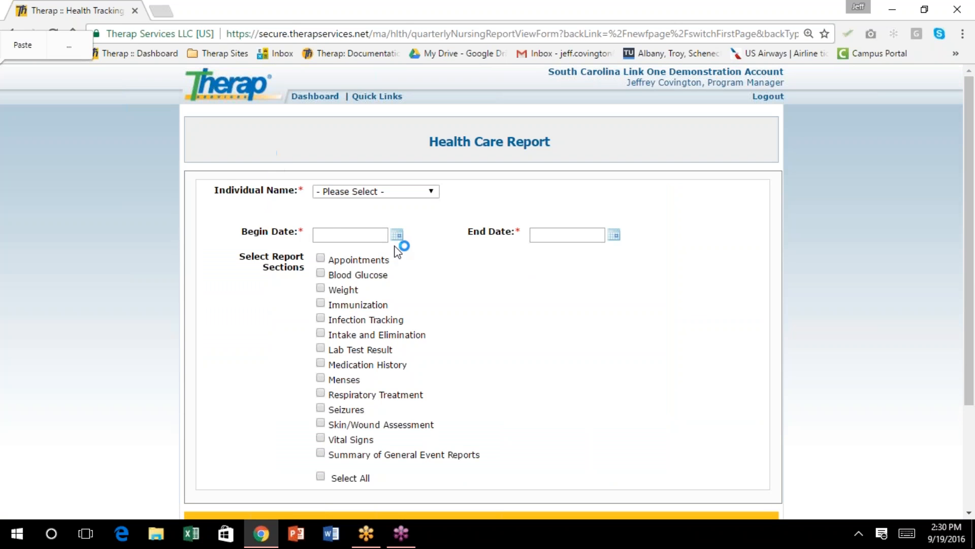
Choose the individual and set the report period from 01/01/2016 to 09/19/2016
{"action": "left_click", "coordinate": [431, 192]}
{"action": "left_click", "coordinate": [404, 227]}
{"action": "left_click", "coordinate": [396, 235]}
{"action": "left_click", "coordinate": [358, 252]}
{"action": "left_click", "coordinate": [358, 263]}
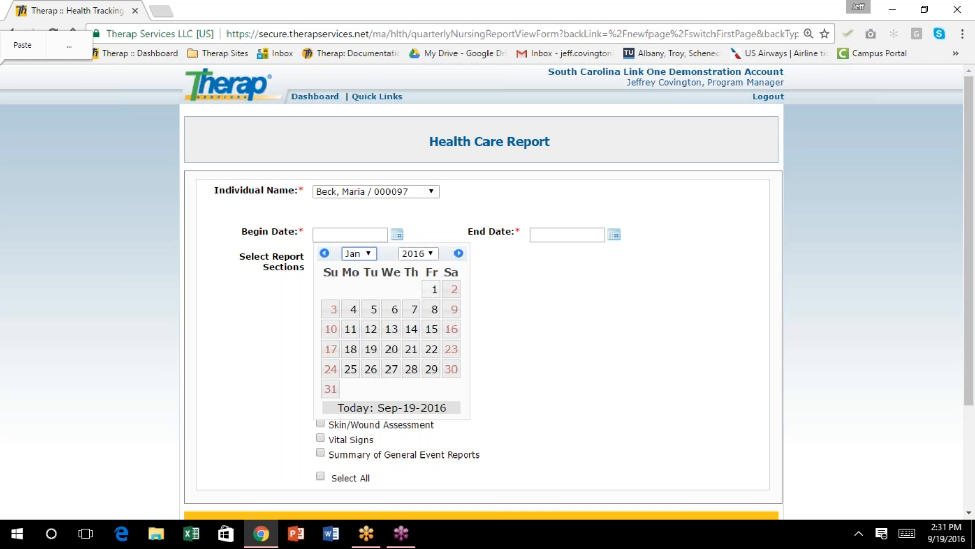
{"action": "left_click", "coordinate": [433, 289]}
{"action": "left_click", "coordinate": [614, 234]}
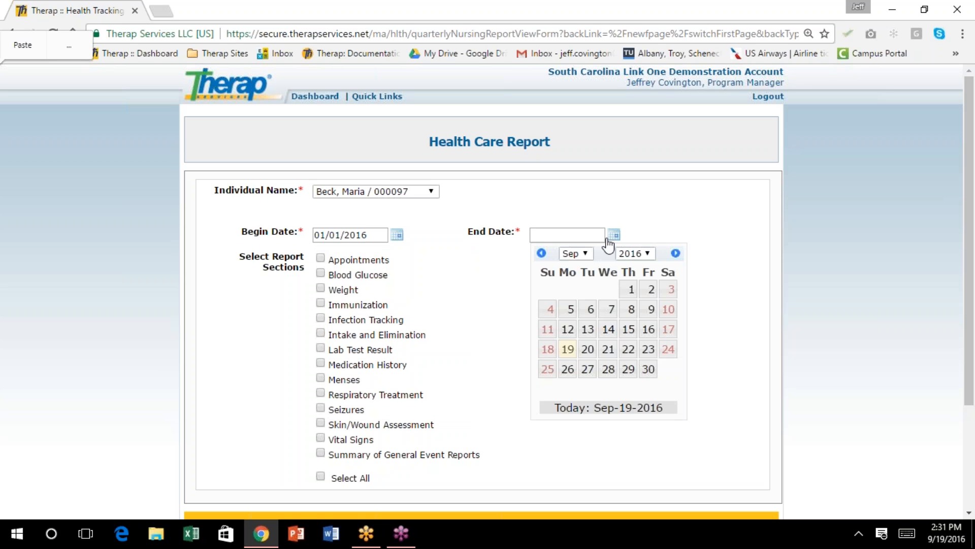
{"action": "left_click", "coordinate": [569, 348]}
Include all report sections and create the Health Care Report
{"action": "scroll", "coordinate": [475, 340], "scroll_direction": "down", "scroll_amount": 1}
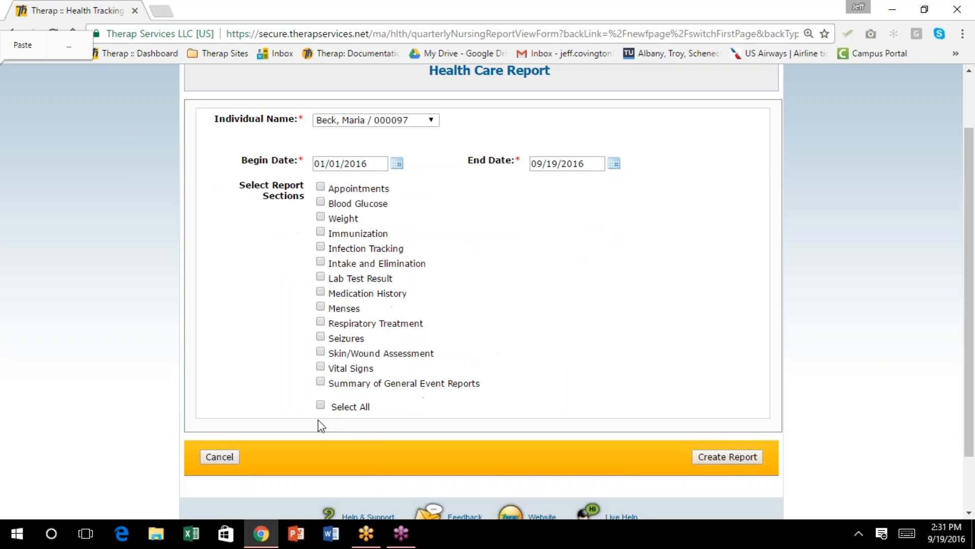
{"action": "left_click", "coordinate": [321, 405]}
{"action": "left_click", "coordinate": [727, 456]}
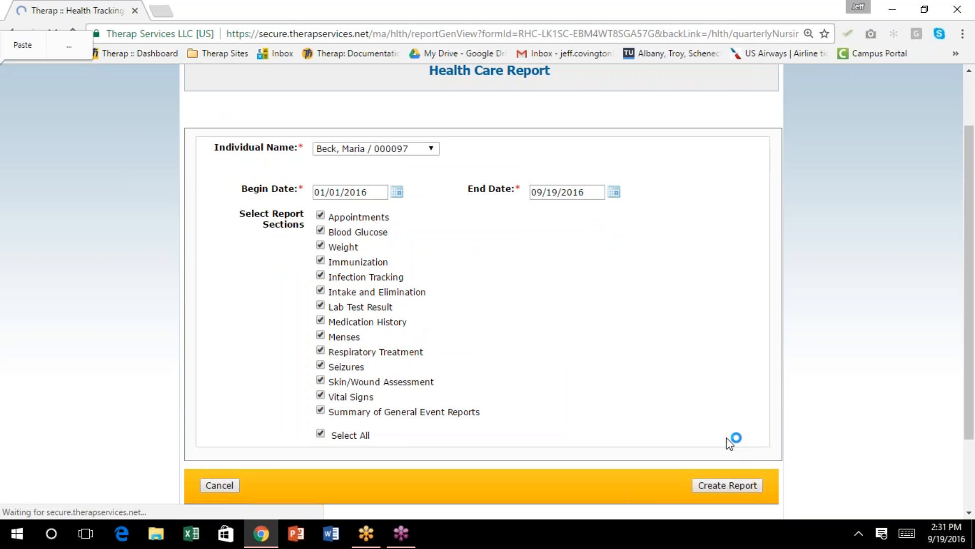
{"action": "scroll", "coordinate": [648, 282], "scroll_direction": "down", "scroll_amount": 3}
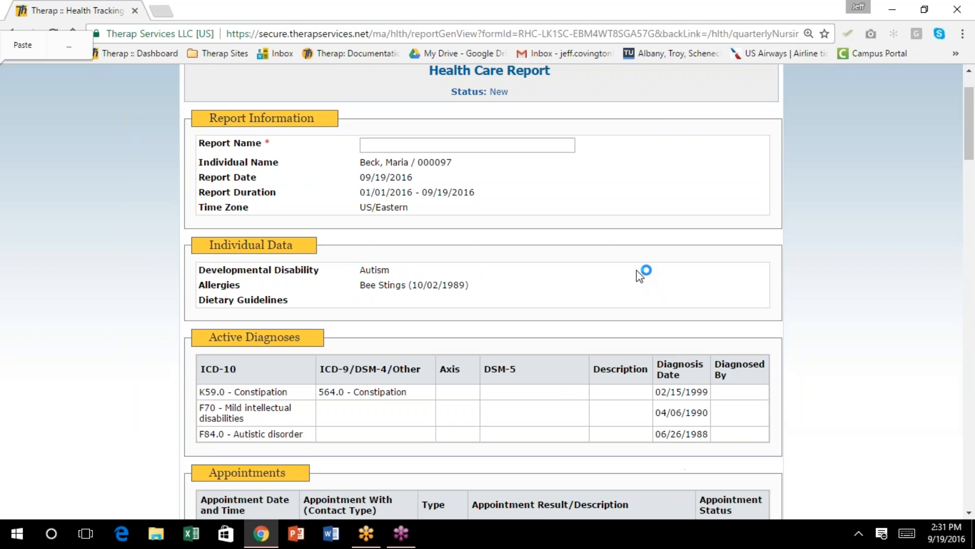
{"action": "scroll", "coordinate": [483, 289], "scroll_direction": "up", "scroll_amount": 3}
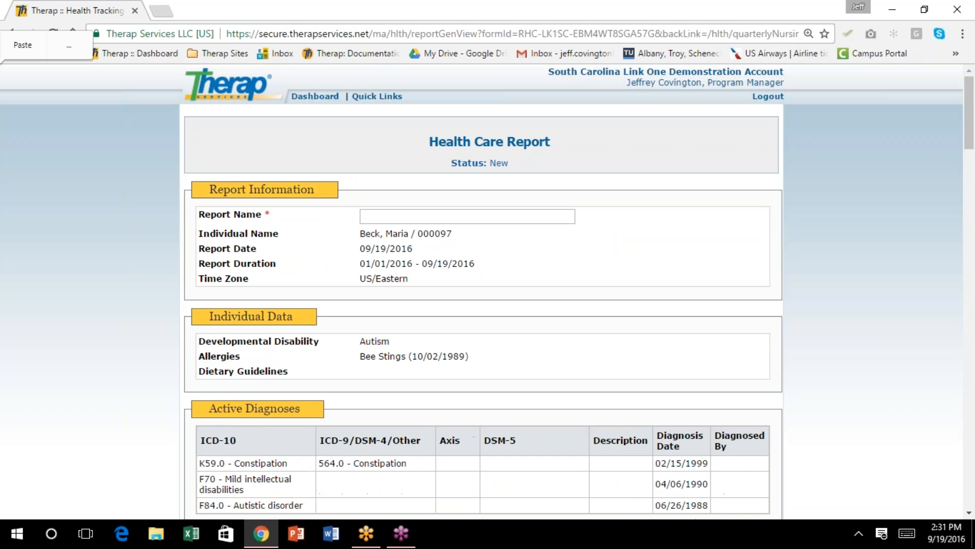
Name the report as the individual's report for Benchmark, review every section, then return to the dashboard
{"action": "left_click", "coordinate": [373, 217]}
{"action": "type", "text": "Maria's "}
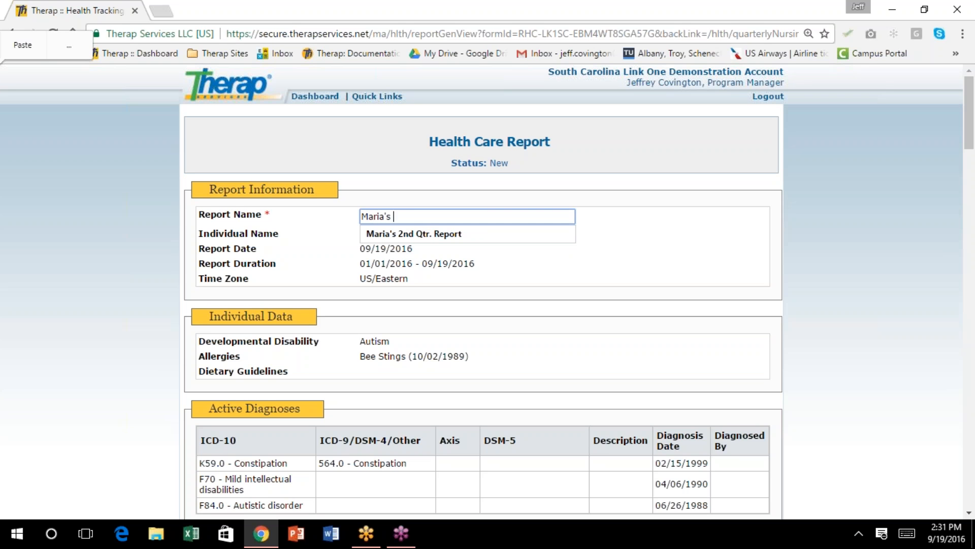
{"action": "type", "text": "repor"}
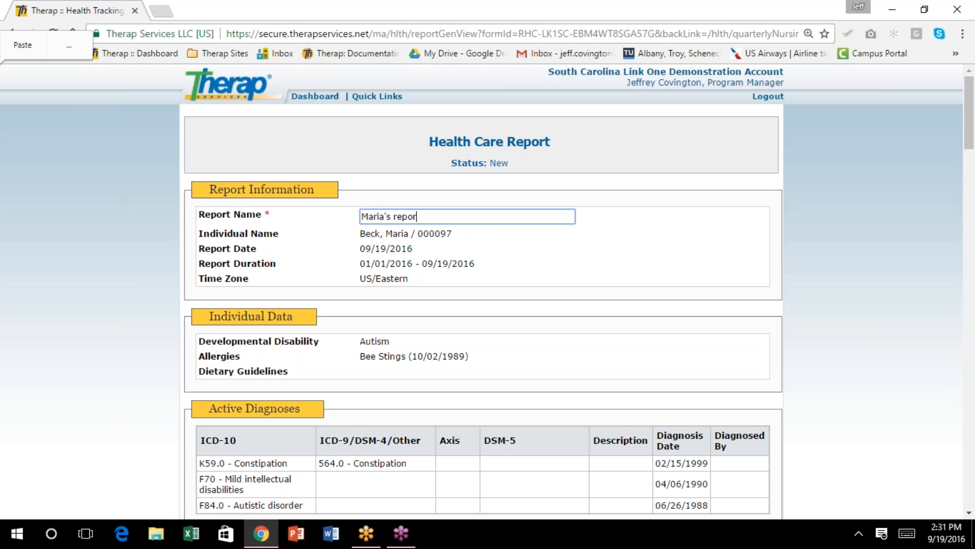
{"action": "type", "text": "t for Benchmark"}
{"action": "scroll", "coordinate": [366, 208], "scroll_direction": "down", "scroll_amount": 1}
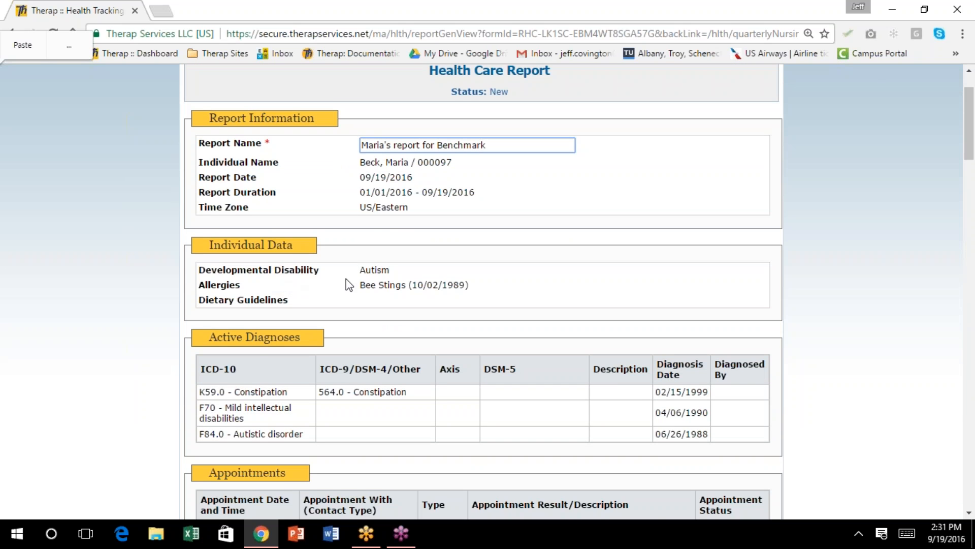
{"action": "scroll", "coordinate": [365, 282], "scroll_direction": "down", "scroll_amount": 3}
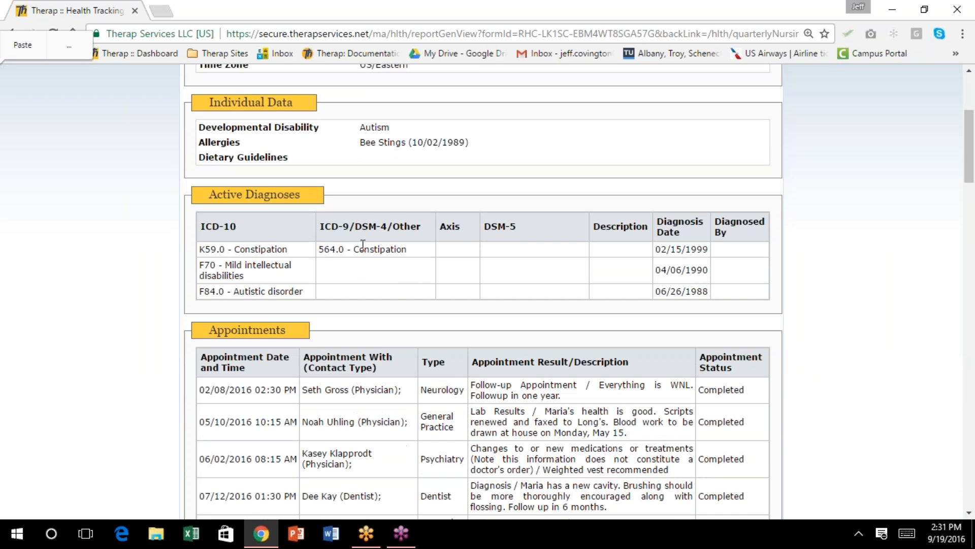
{"action": "scroll", "coordinate": [382, 275], "scroll_direction": "down", "scroll_amount": 3}
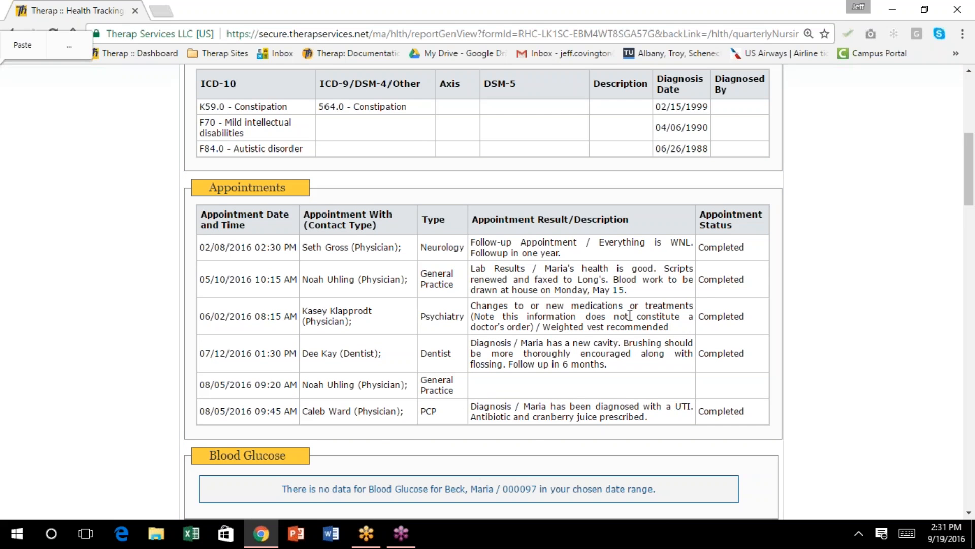
{"action": "scroll", "coordinate": [516, 389], "scroll_direction": "down", "scroll_amount": 3}
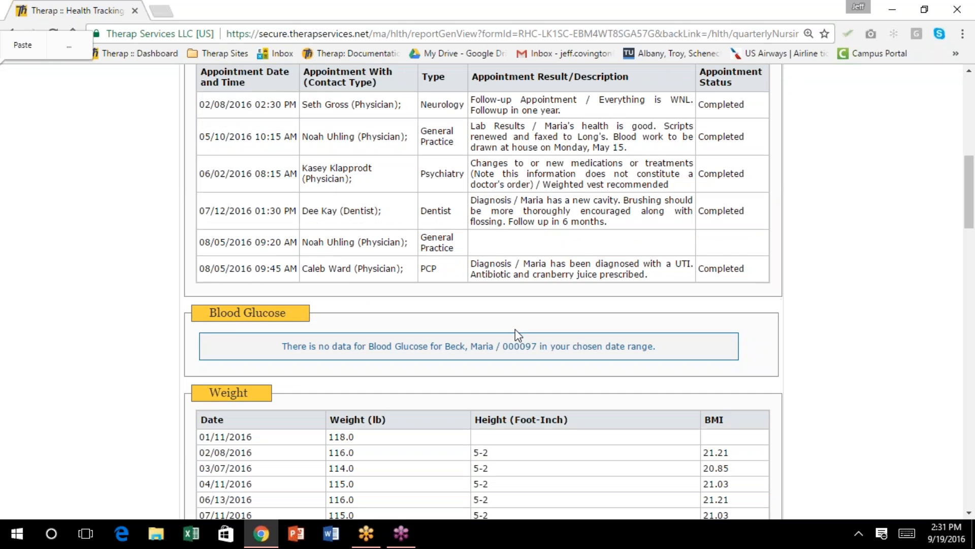
{"action": "scroll", "coordinate": [361, 304], "scroll_direction": "down", "scroll_amount": 1}
{"action": "scroll", "coordinate": [360, 305], "scroll_direction": "down", "scroll_amount": 7}
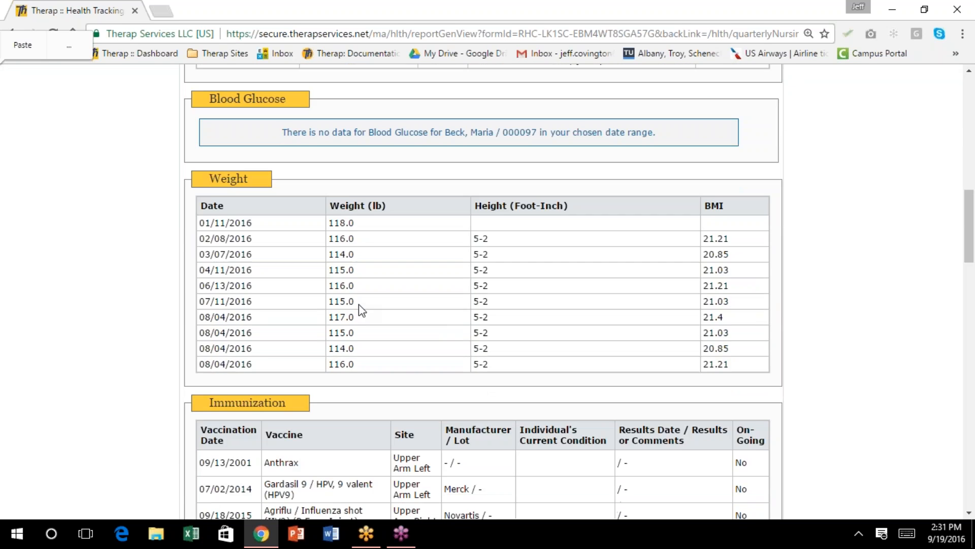
{"action": "scroll", "coordinate": [361, 310], "scroll_direction": "down", "scroll_amount": 4}
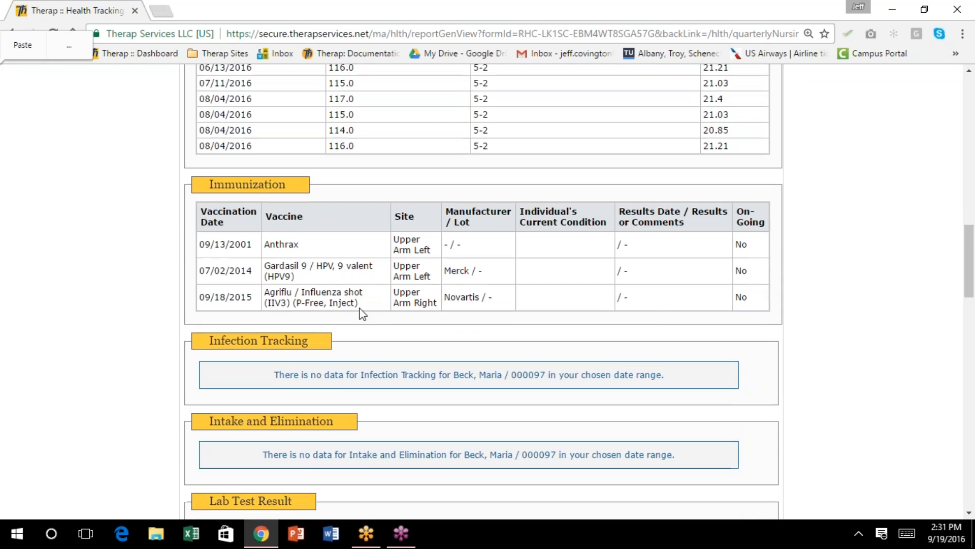
{"action": "scroll", "coordinate": [488, 292], "scroll_direction": "down", "scroll_amount": 3}
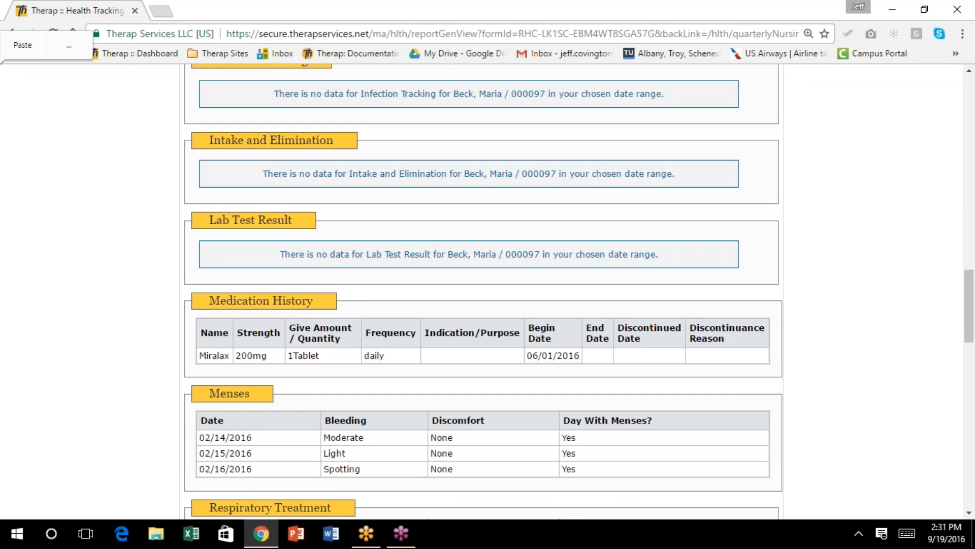
{"action": "scroll", "coordinate": [367, 309], "scroll_direction": "down", "scroll_amount": 2}
{"action": "scroll", "coordinate": [377, 310], "scroll_direction": "down", "scroll_amount": 3}
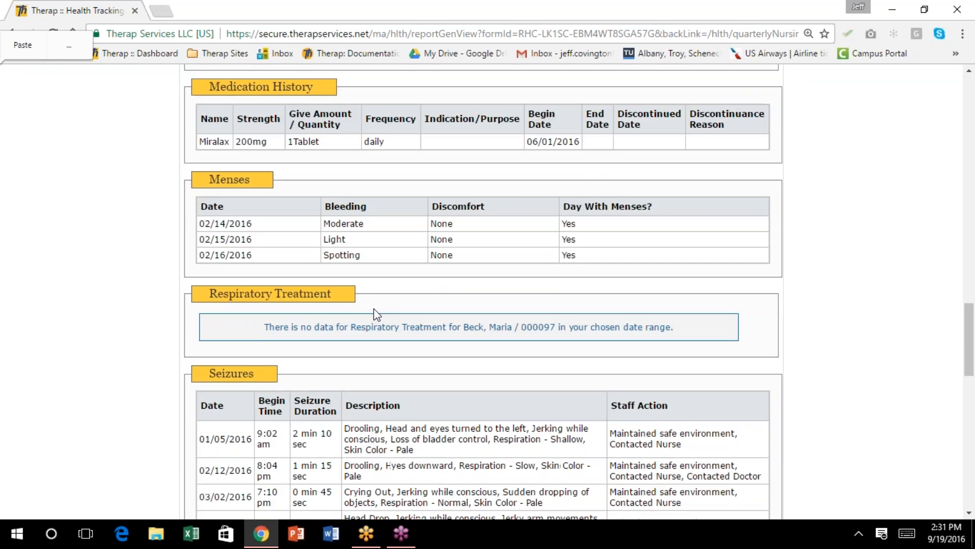
{"action": "scroll", "coordinate": [367, 299], "scroll_direction": "down", "scroll_amount": 3}
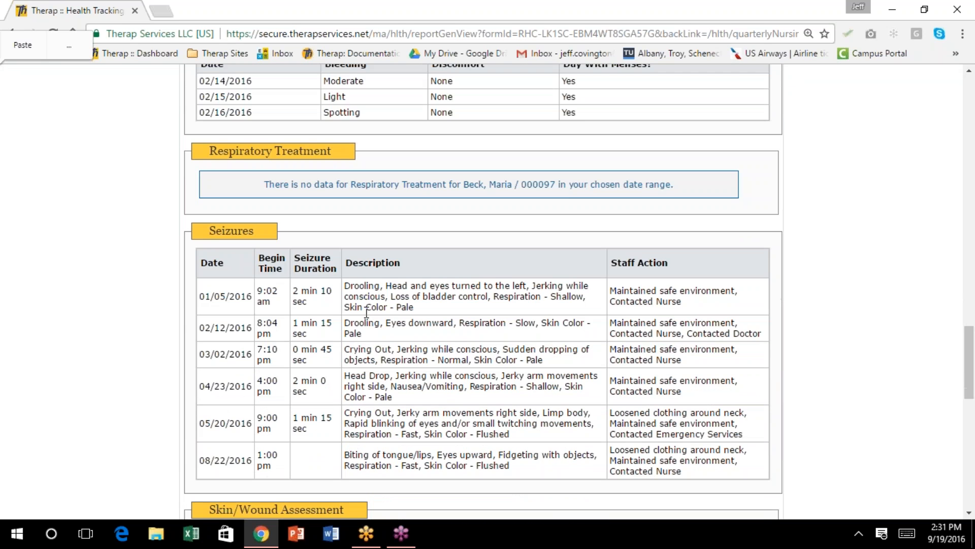
{"action": "scroll", "coordinate": [368, 300], "scroll_direction": "down", "scroll_amount": 3}
{"action": "scroll", "coordinate": [371, 301], "scroll_direction": "down", "scroll_amount": 5}
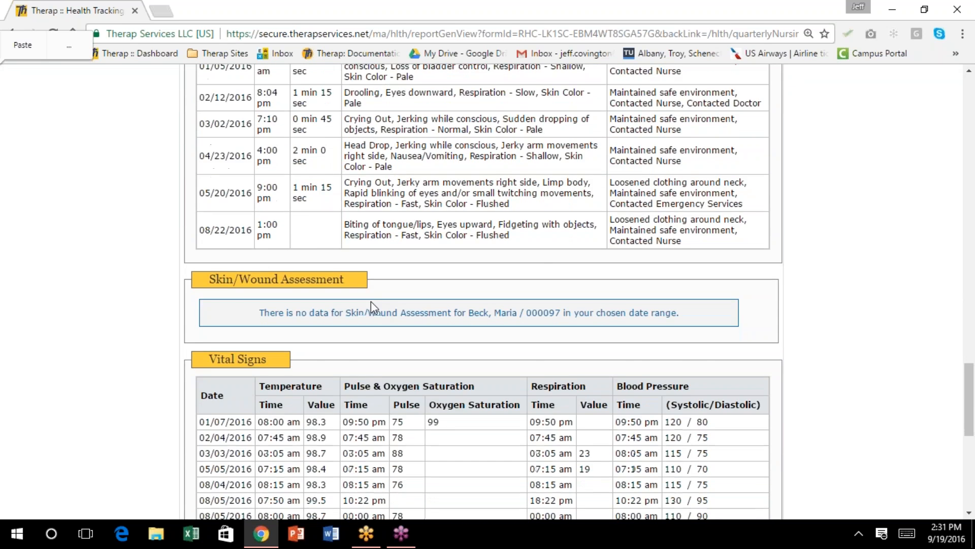
{"action": "scroll", "coordinate": [363, 300], "scroll_direction": "down", "scroll_amount": 4}
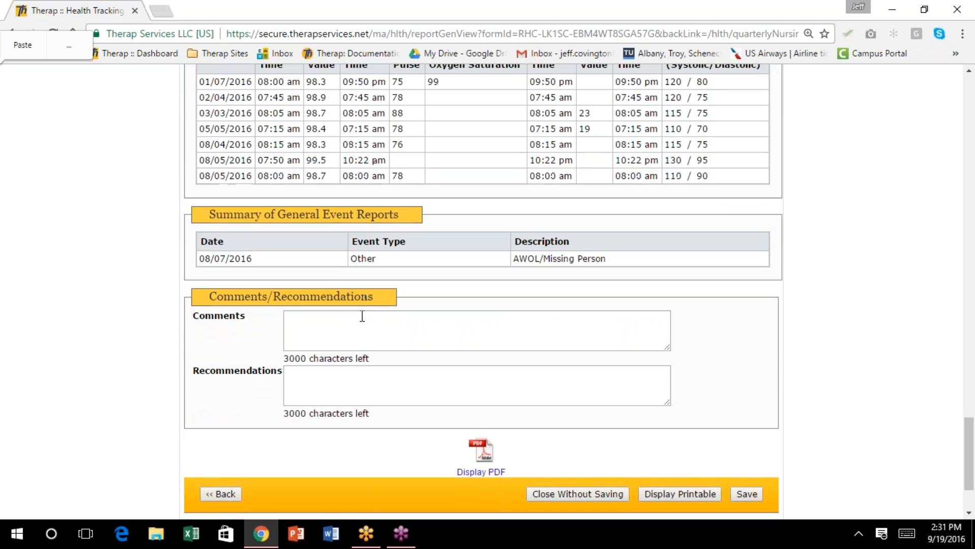
{"action": "scroll", "coordinate": [603, 295], "scroll_direction": "up", "scroll_amount": 1}
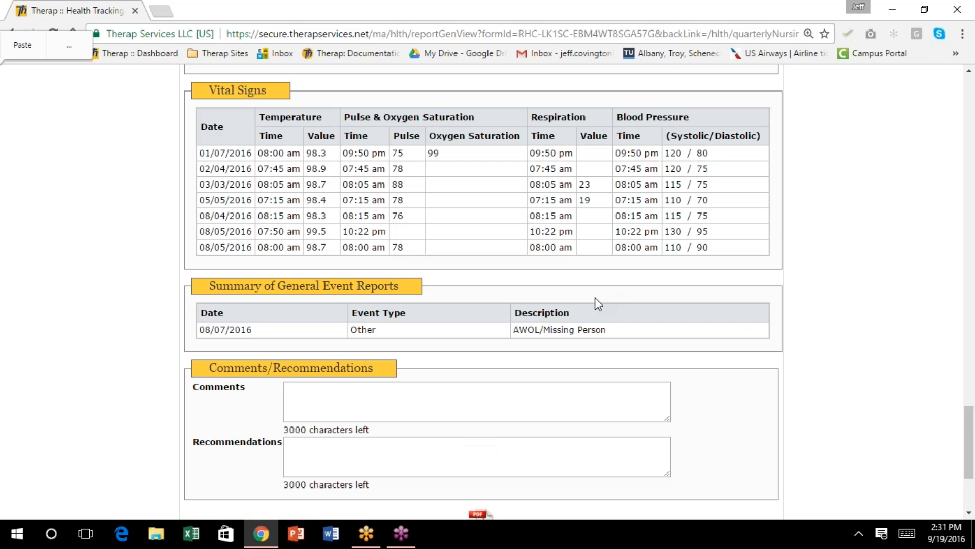
{"action": "scroll", "coordinate": [614, 278], "scroll_direction": "up", "scroll_amount": 20}
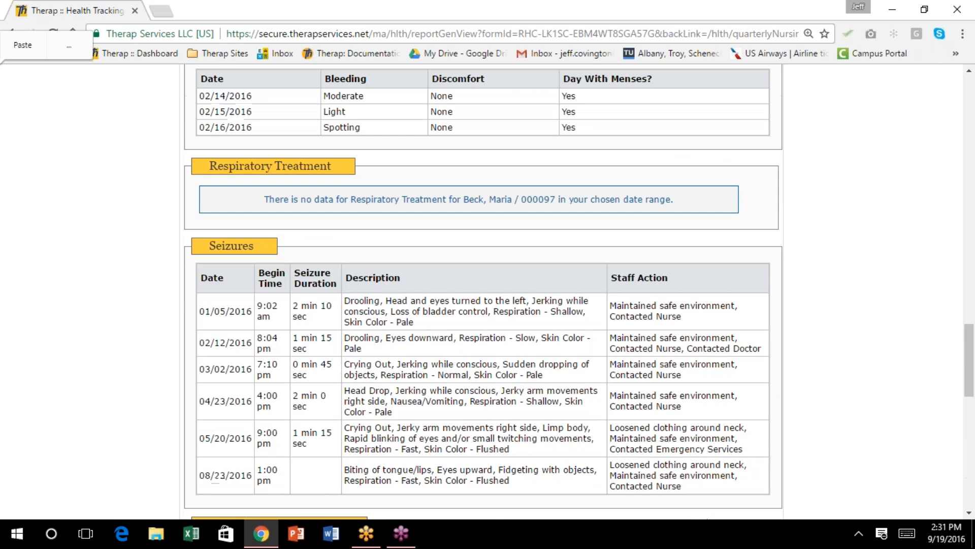
{"action": "scroll", "coordinate": [612, 301], "scroll_direction": "up", "scroll_amount": 20}
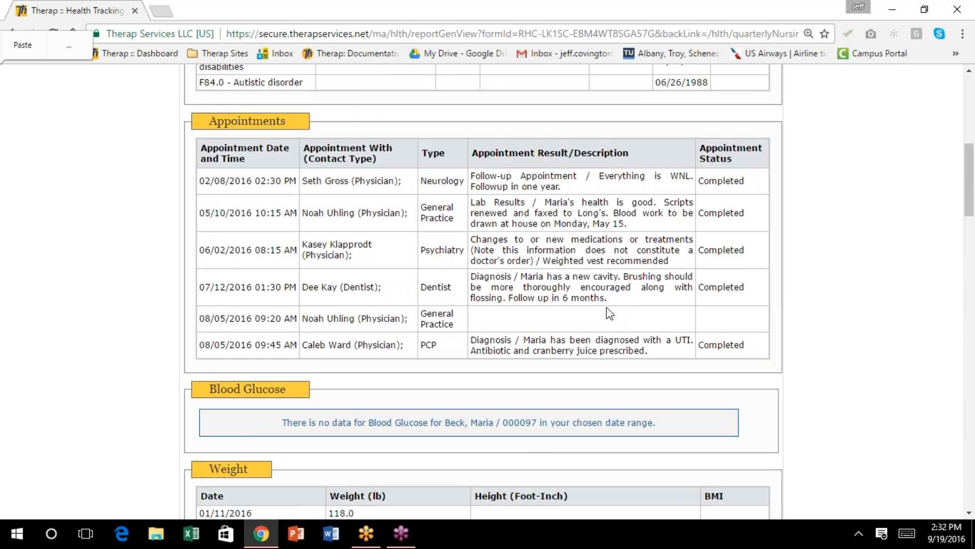
{"action": "scroll", "coordinate": [608, 316], "scroll_direction": "up", "scroll_amount": 3}
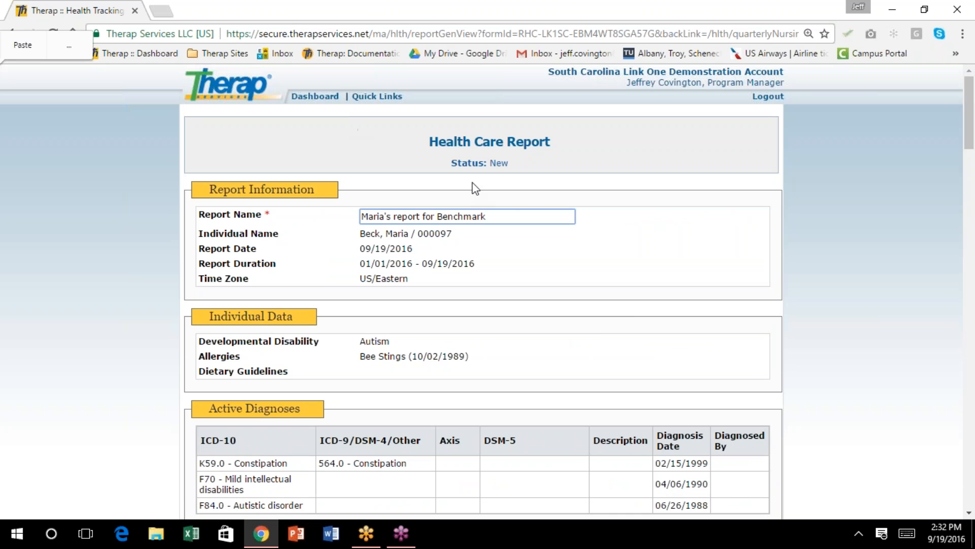
{"action": "left_click", "coordinate": [300, 96]}
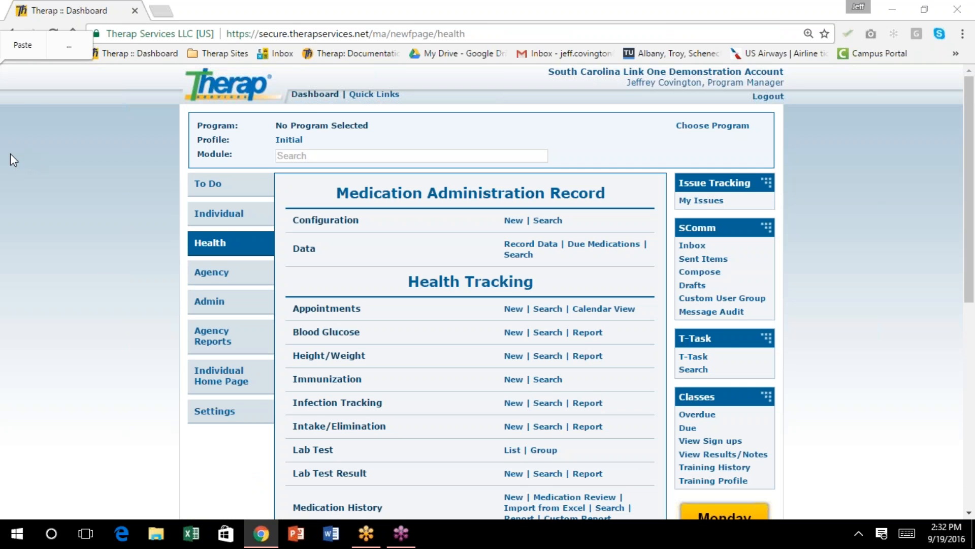
Return to the dashboard's Health page listing Medication History, Menses and Resp. Treatment
{"action": "left_click", "coordinate": [153, 147]}
{"action": "left_click", "coordinate": [607, 199]}
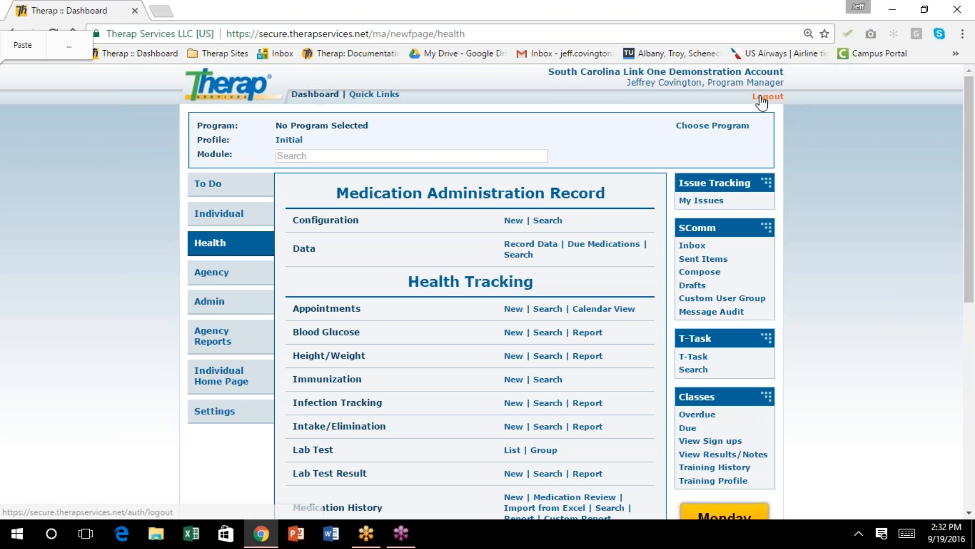
{"action": "left_click", "coordinate": [11, 28]}
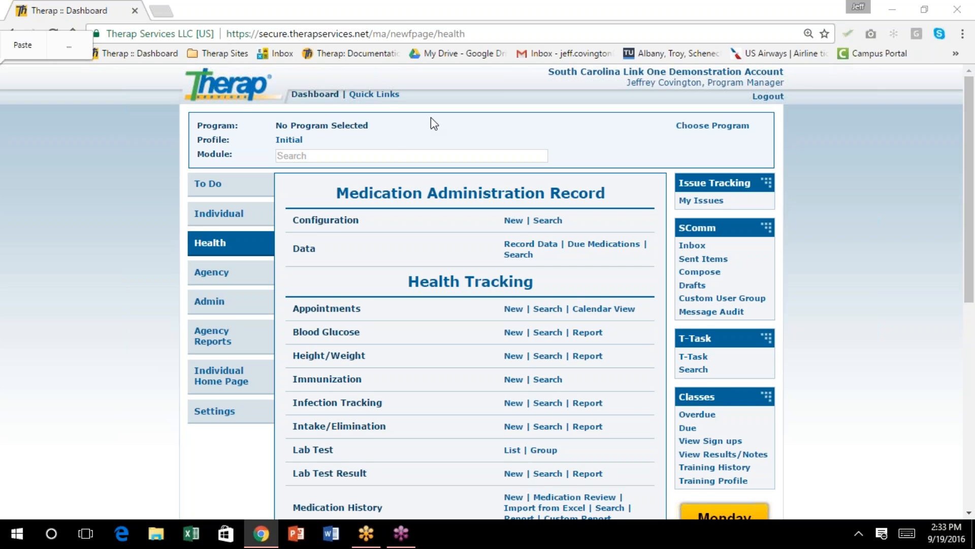
{"action": "scroll", "coordinate": [390, 110], "scroll_direction": "down", "scroll_amount": 2}
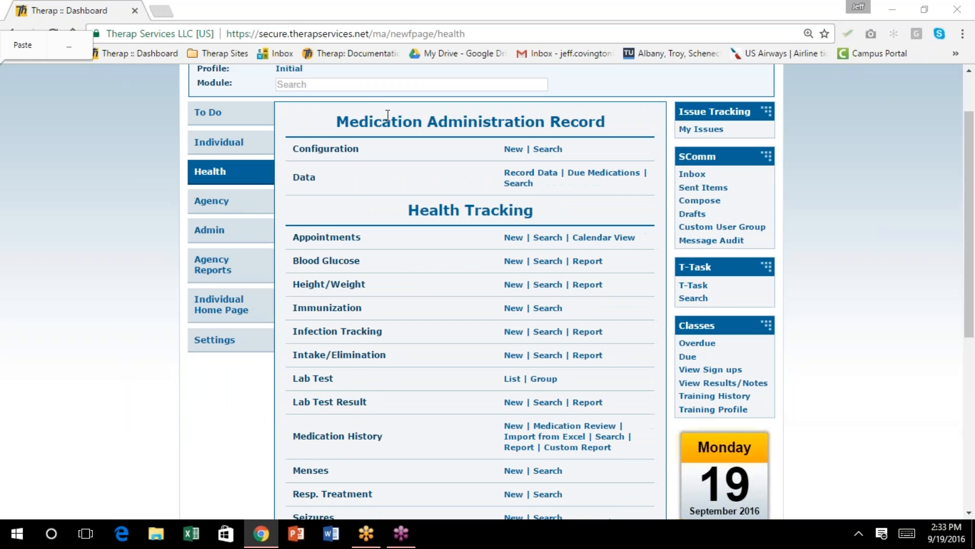
{"action": "scroll", "coordinate": [383, 122], "scroll_direction": "down", "scroll_amount": 2}
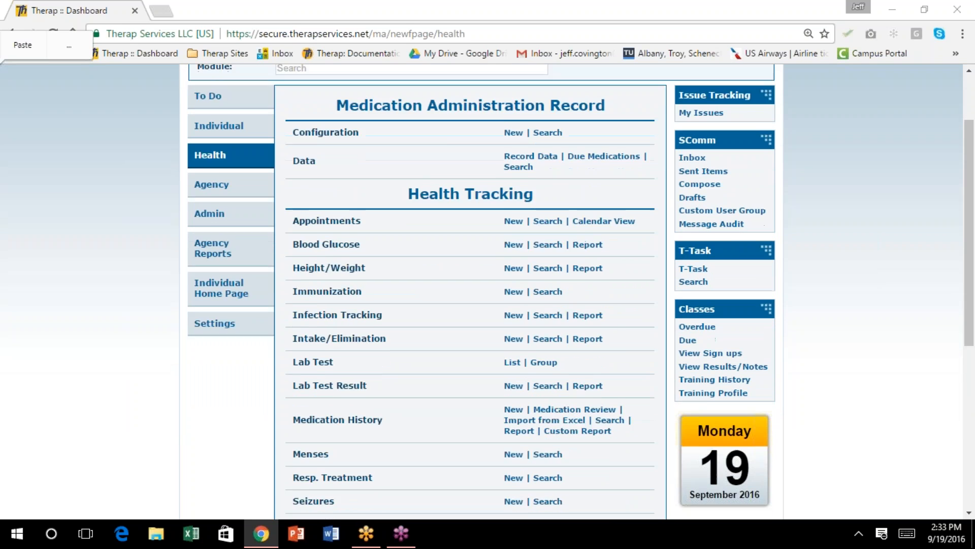
{"action": "scroll", "coordinate": [382, 130], "scroll_direction": "down", "scroll_amount": 2}
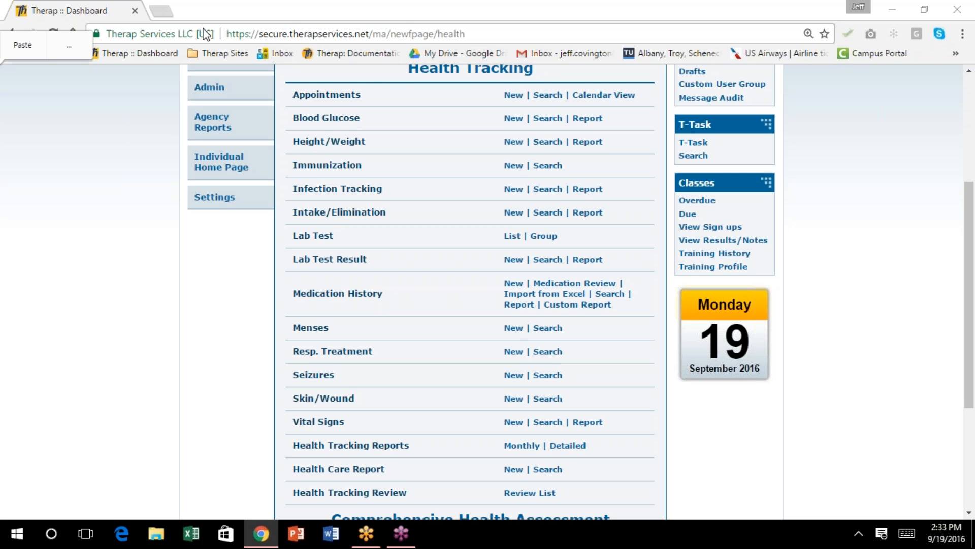
{"action": "scroll", "coordinate": [665, 259], "scroll_direction": "up", "scroll_amount": 3}
{"action": "scroll", "coordinate": [608, 231], "scroll_direction": "up", "scroll_amount": 2}
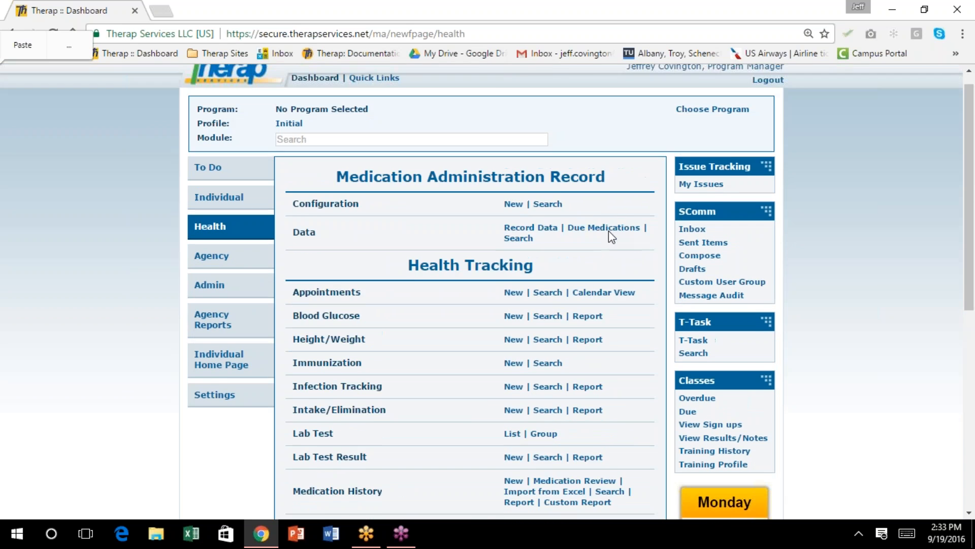
{"action": "scroll", "coordinate": [592, 191], "scroll_direction": "down", "scroll_amount": 4}
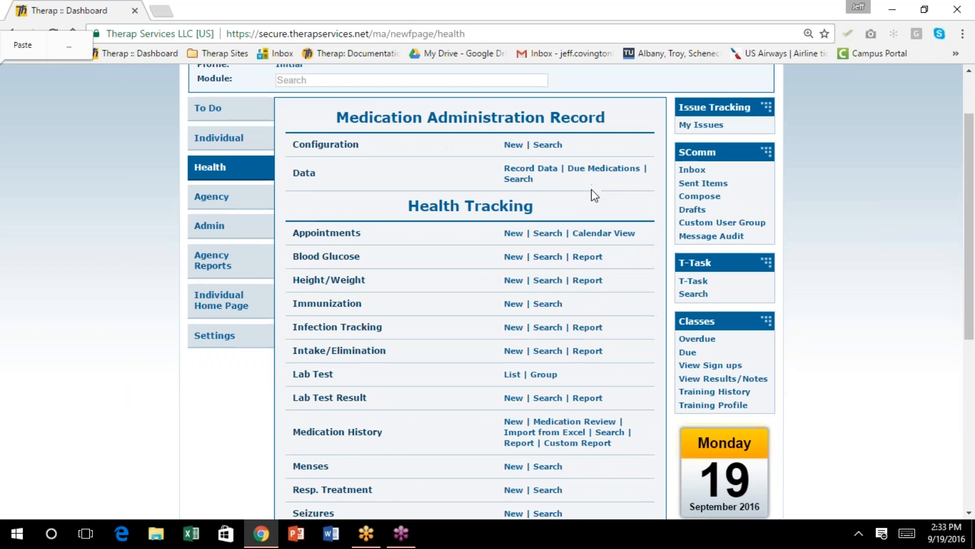
{"action": "scroll", "coordinate": [589, 188], "scroll_direction": "down", "scroll_amount": 4}
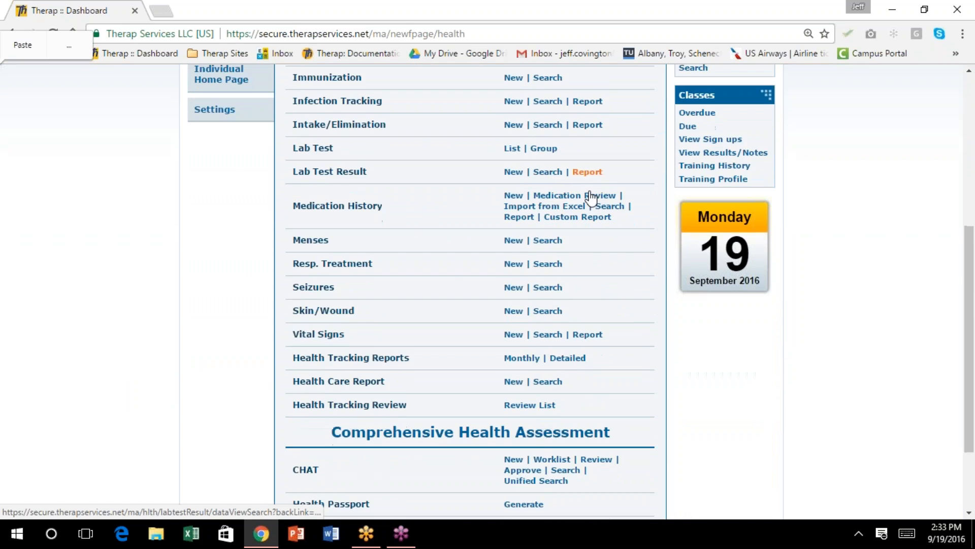
{"action": "scroll", "coordinate": [590, 191], "scroll_direction": "down", "scroll_amount": 1}
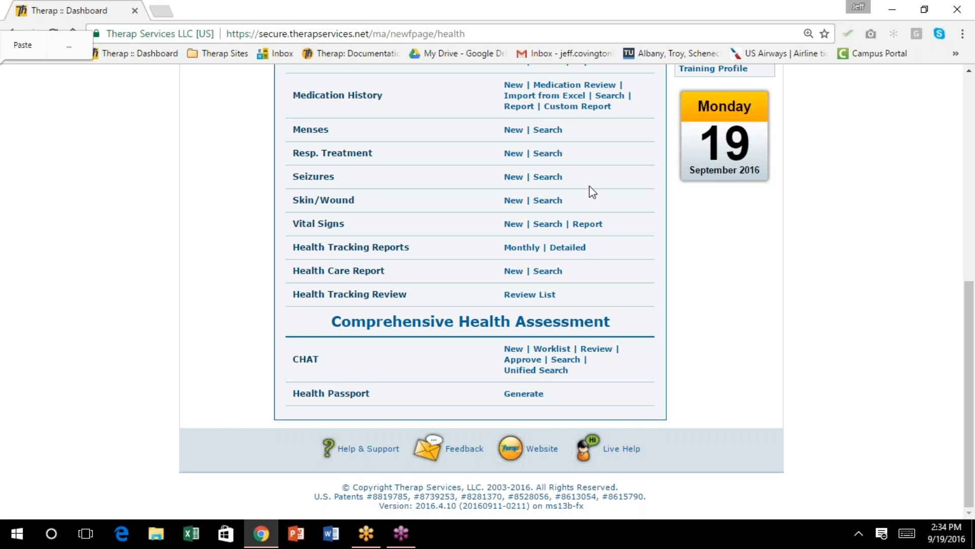
{"action": "scroll", "coordinate": [490, 251], "scroll_direction": "up", "scroll_amount": 8}
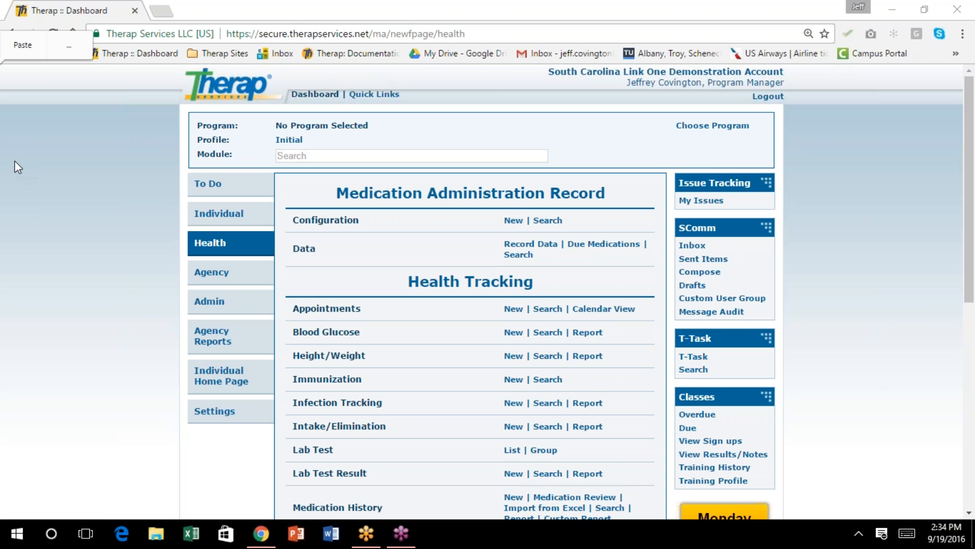
Show the Individual area's Care modules, such as T-Log and ISP Data, via the Agency tab
{"action": "left_click", "coordinate": [579, 285]}
{"action": "left_click", "coordinate": [217, 275]}
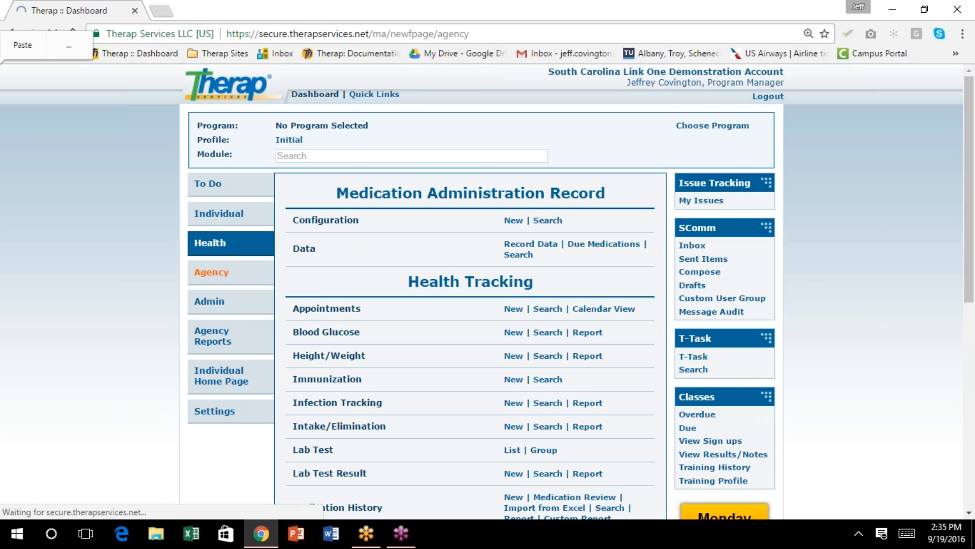
{"action": "left_click", "coordinate": [218, 219]}
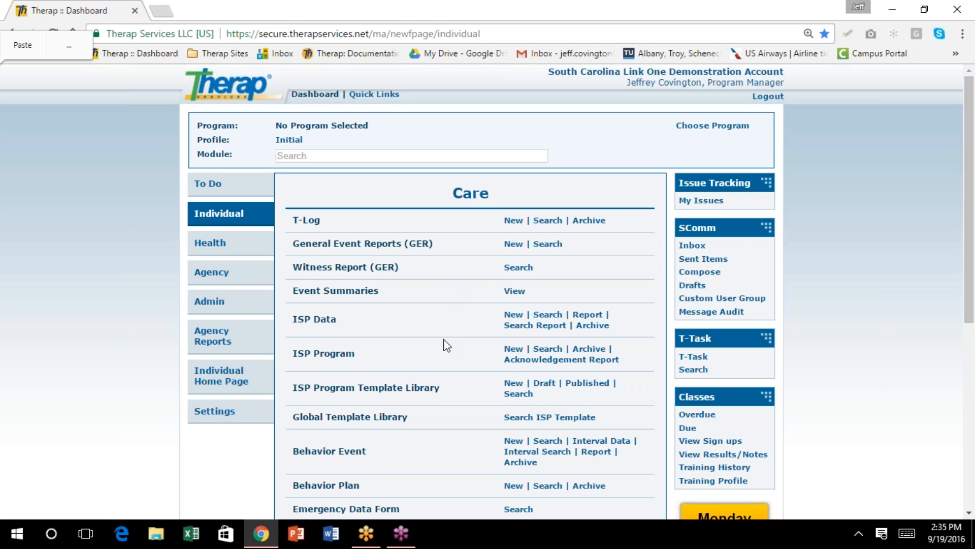
{"action": "scroll", "coordinate": [475, 290], "scroll_direction": "down", "scroll_amount": 4}
{"action": "scroll", "coordinate": [476, 290], "scroll_direction": "down", "scroll_amount": 2}
{"action": "scroll", "coordinate": [475, 291], "scroll_direction": "up", "scroll_amount": 5}
{"action": "scroll", "coordinate": [473, 287], "scroll_direction": "up", "scroll_amount": 1}
Log out, return to the login page, and change the provider code to LINK1-SD
{"action": "left_click", "coordinate": [767, 96]}
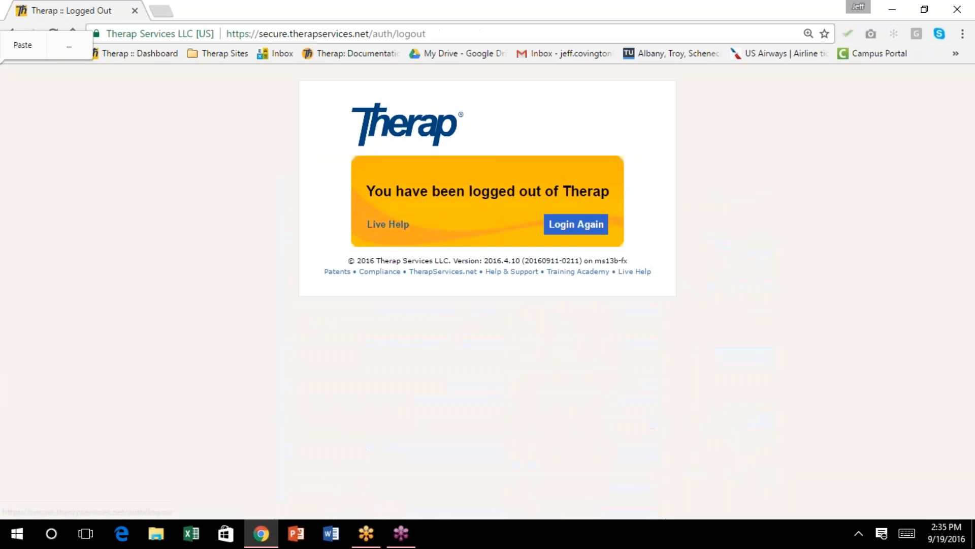
{"action": "left_click", "coordinate": [597, 218]}
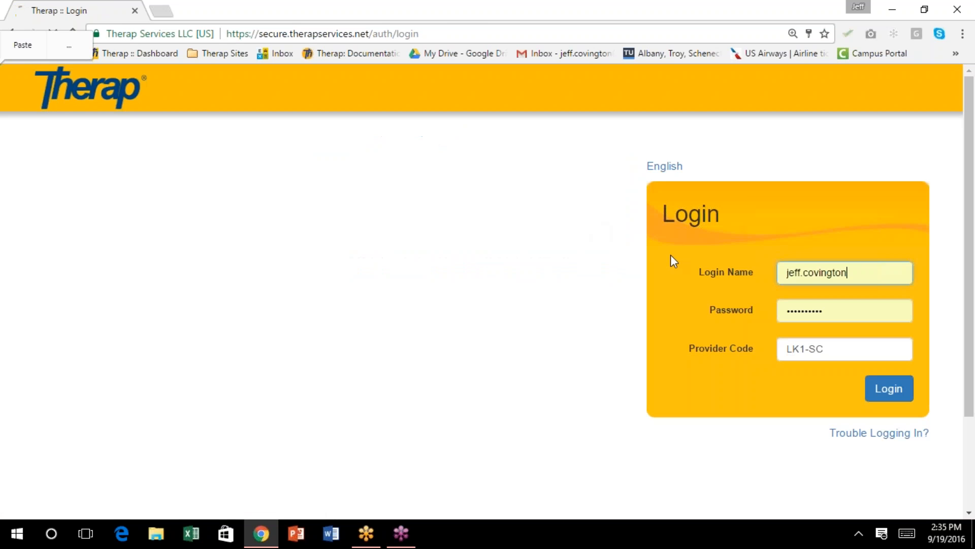
{"action": "left_click_drag", "start_coordinate": [836, 344], "coordinate": [766, 339]}
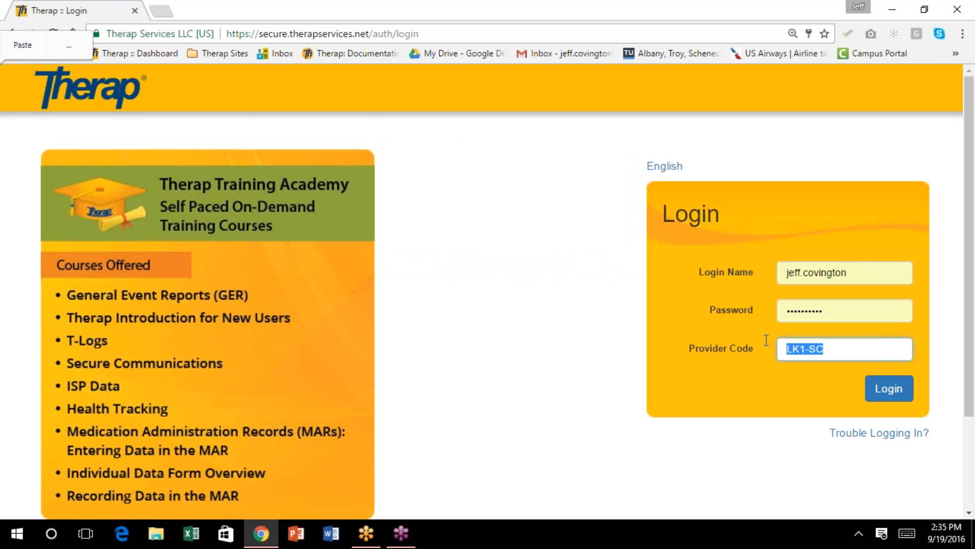
{"action": "left_click", "coordinate": [776, 331]}
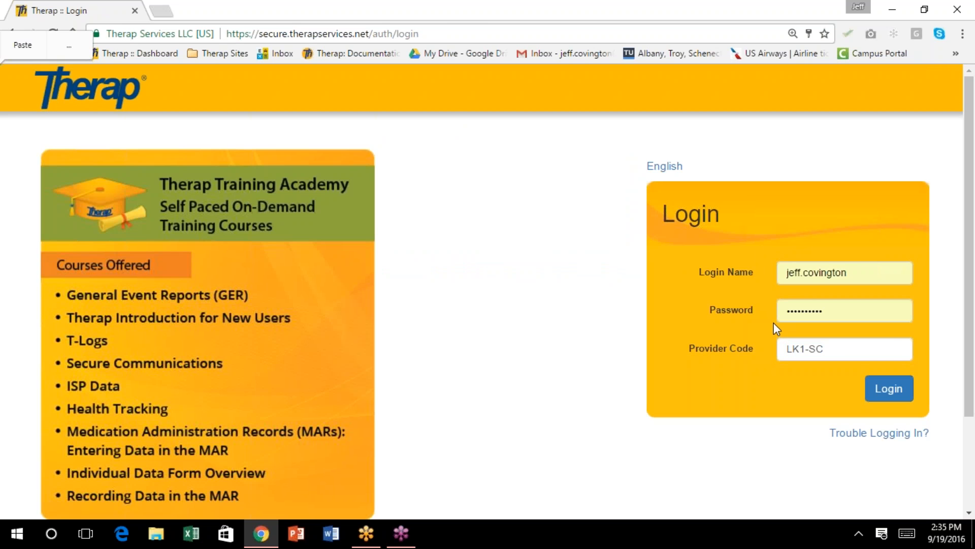
{"action": "left_click_drag", "start_coordinate": [853, 342], "coordinate": [764, 355]}
{"action": "type", "text": "L"}
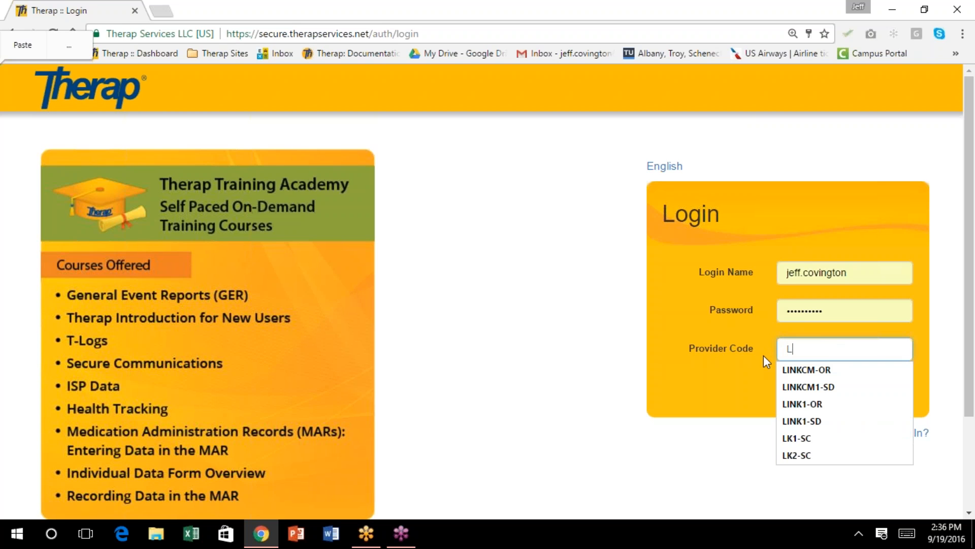
{"action": "left_click", "coordinate": [824, 387]}
{"action": "left_click_drag", "start_coordinate": [869, 359], "coordinate": [777, 355]}
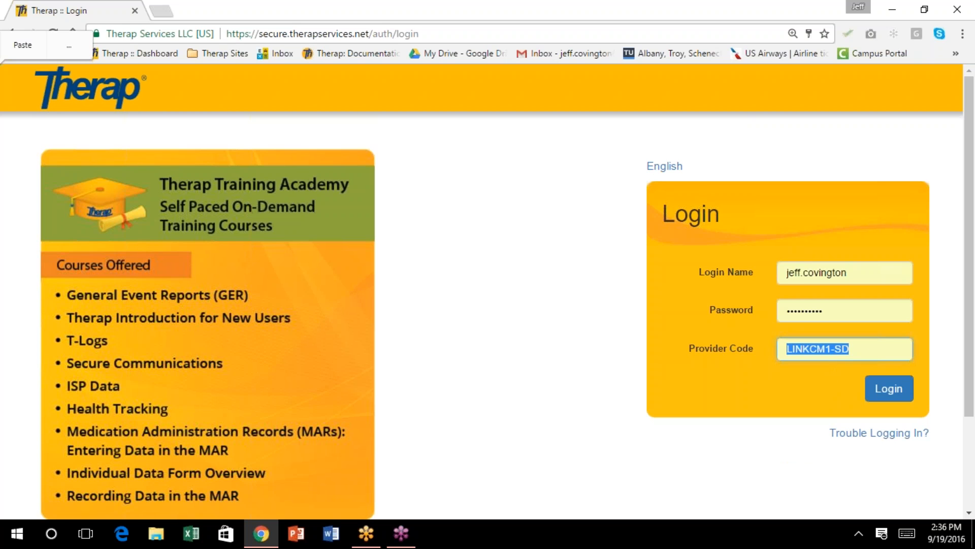
{"action": "type", "text": "llin"}
{"action": "key", "text": "BackSpace"}
{"action": "key", "text": "BackSpace"}
{"action": "key", "text": "BackSpace"}
{"action": "key", "text": "BackSpace"}
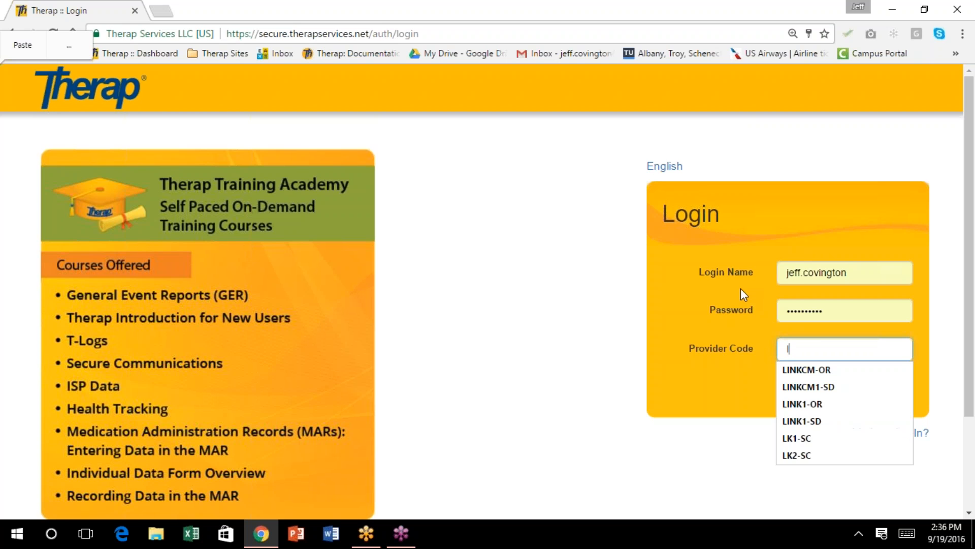
{"action": "type", "text": "l"}
{"action": "left_click", "coordinate": [801, 421]}
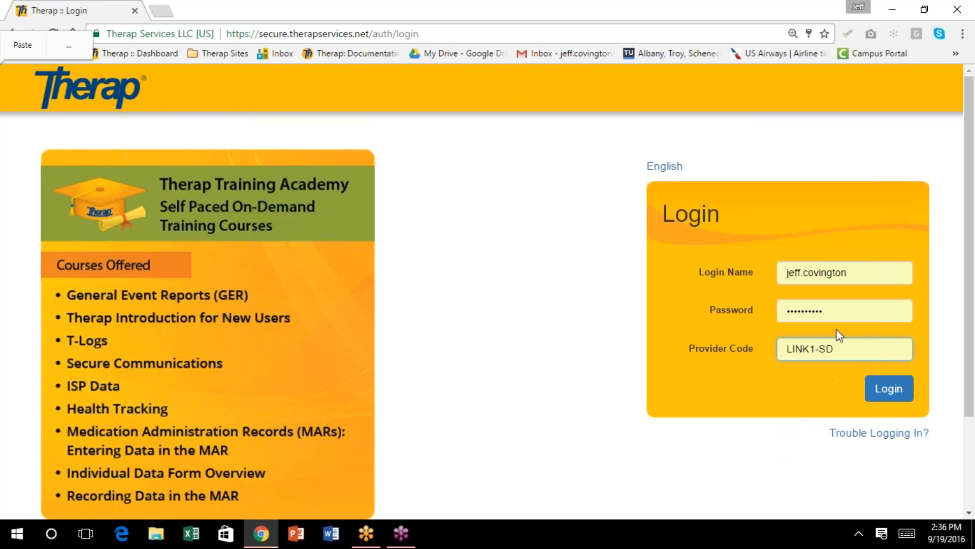
Re-enter the account password in the login form
{"action": "double_click", "coordinate": [836, 312]}
{"action": "type", "text": "***"}
{"action": "key", "text": "BackSpace"}
{"action": "key", "text": "BackSpace"}
{"action": "key", "text": "BackSpace"}
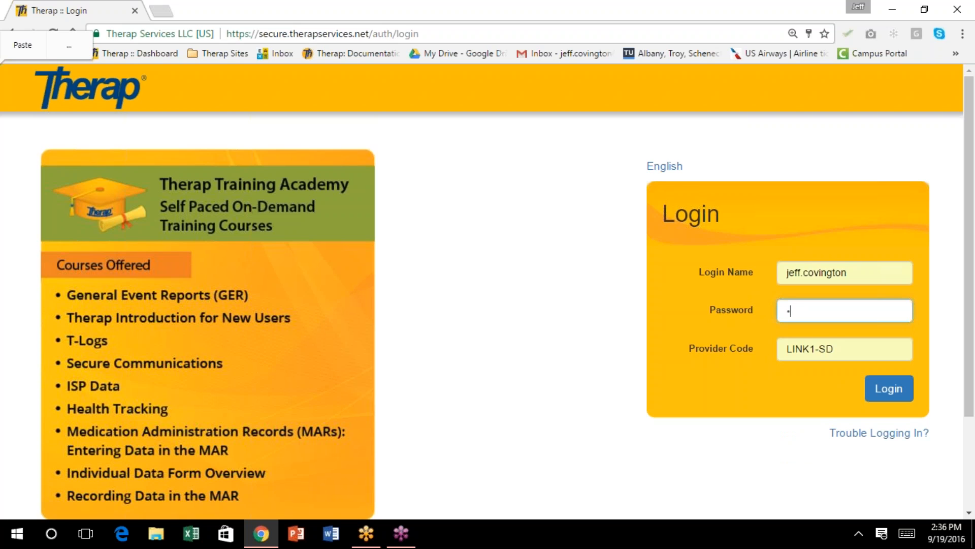
{"action": "type", "text": "*********"}
Sign in to the LINK1-SD South Dakota provider dashboard
{"action": "key", "text": "Return"}
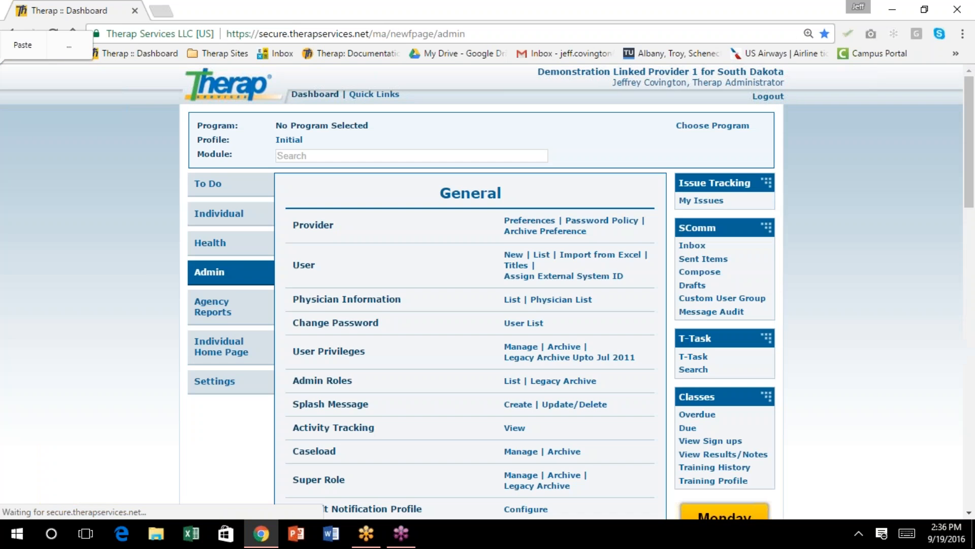
{"action": "scroll", "coordinate": [747, 281], "scroll_direction": "down", "scroll_amount": 1}
{"action": "scroll", "coordinate": [743, 276], "scroll_direction": "down", "scroll_amount": 1}
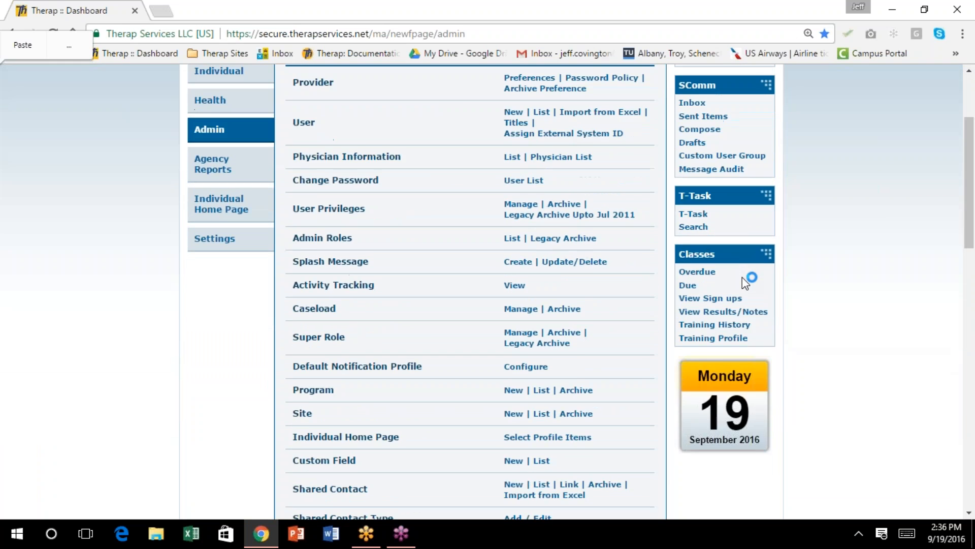
{"action": "scroll", "coordinate": [343, 195], "scroll_direction": "up", "scroll_amount": 3}
Switch to the Individual care modules and start a new Document Storage record
{"action": "left_click", "coordinate": [206, 216]}
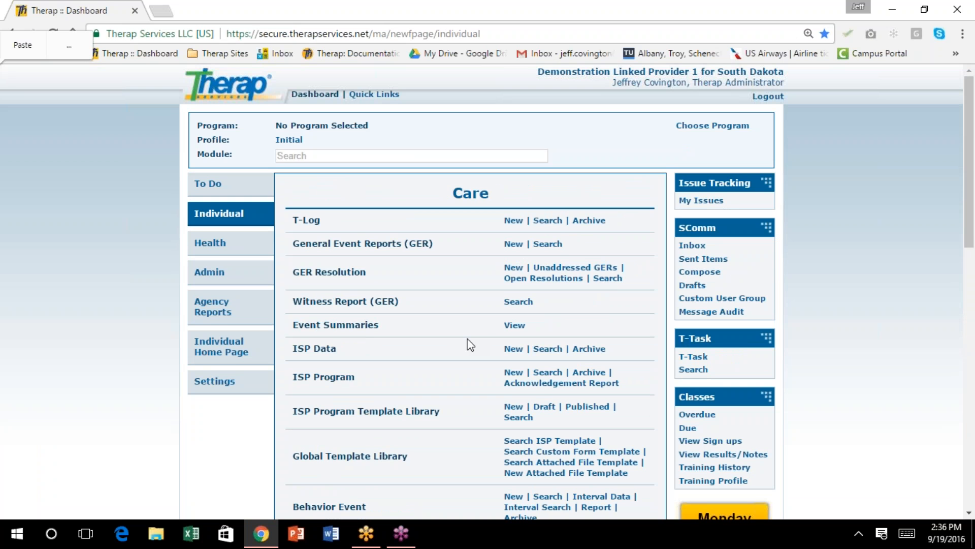
{"action": "scroll", "coordinate": [324, 349], "scroll_direction": "down", "scroll_amount": 5}
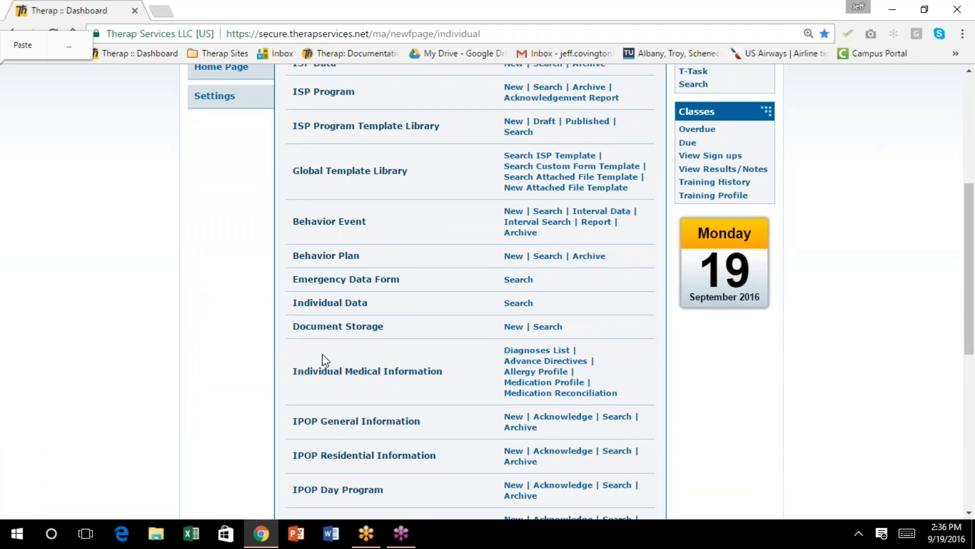
{"action": "scroll", "coordinate": [322, 358], "scroll_direction": "down", "scroll_amount": 1}
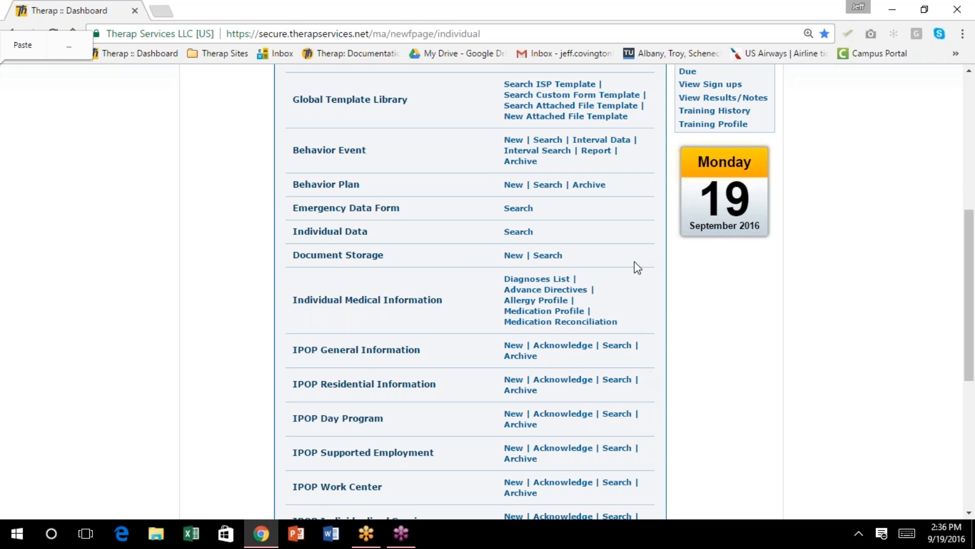
{"action": "left_click", "coordinate": [513, 258]}
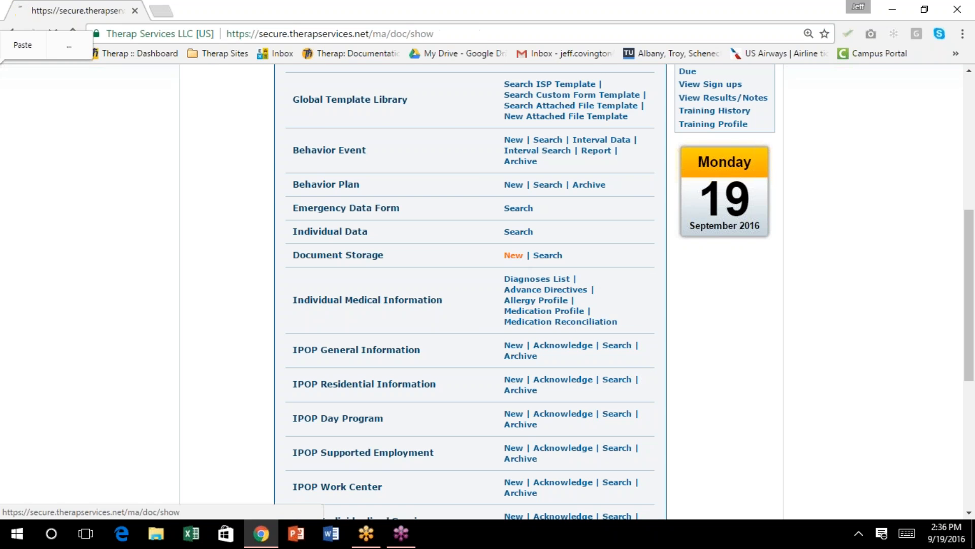
Pick the individual from the Individual Name suggestions after typing 'ryan'
{"action": "left_click", "coordinate": [376, 226]}
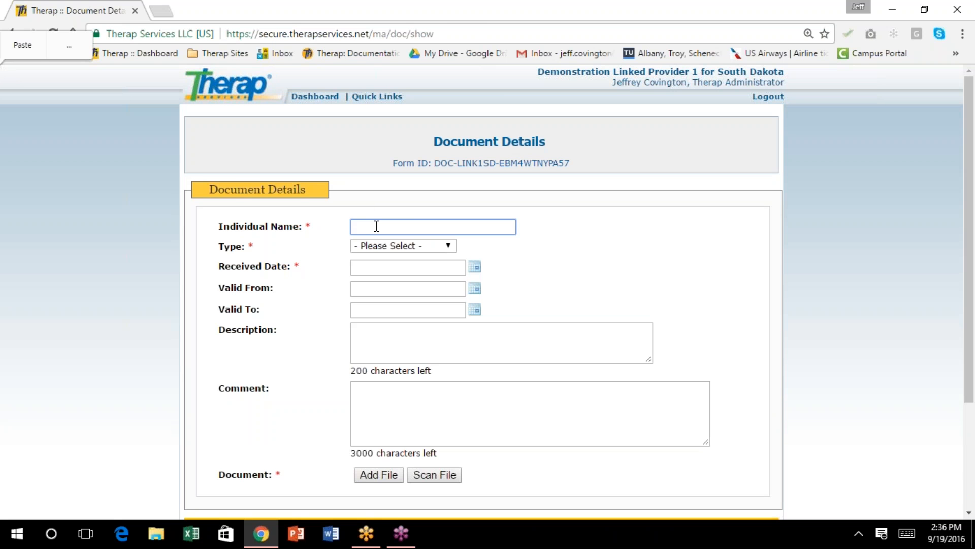
{"action": "type", "text": "ryan"}
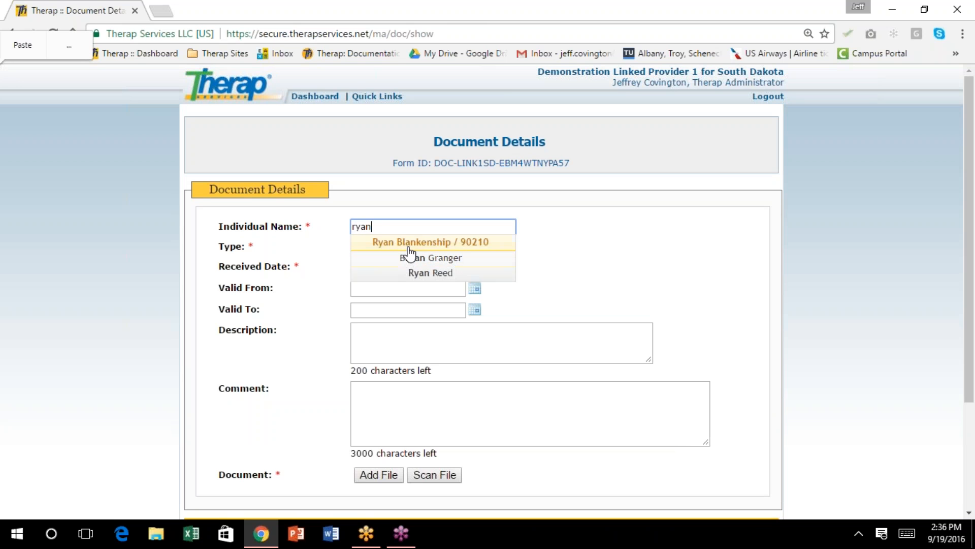
{"action": "left_click", "coordinate": [412, 242]}
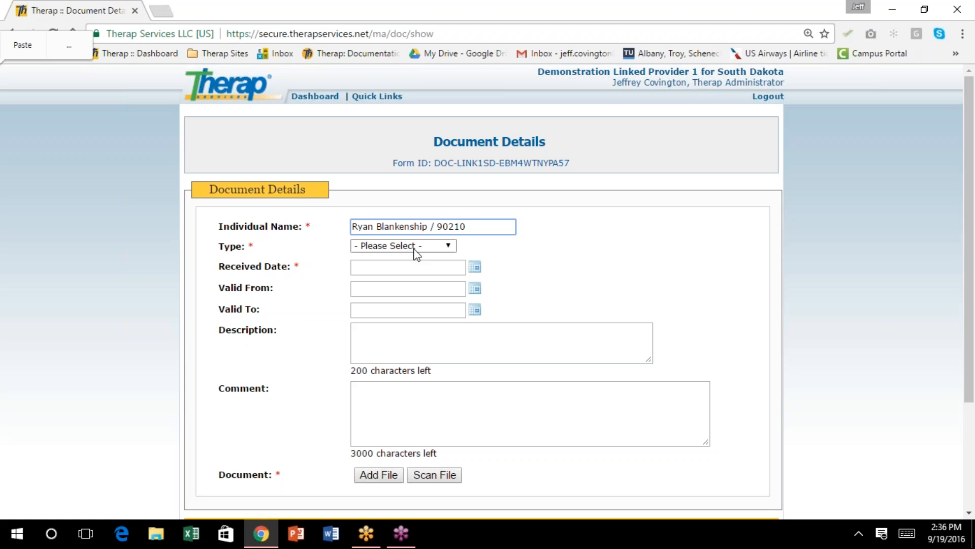
Set the document Type to Consultant Report
{"action": "left_click", "coordinate": [448, 250]}
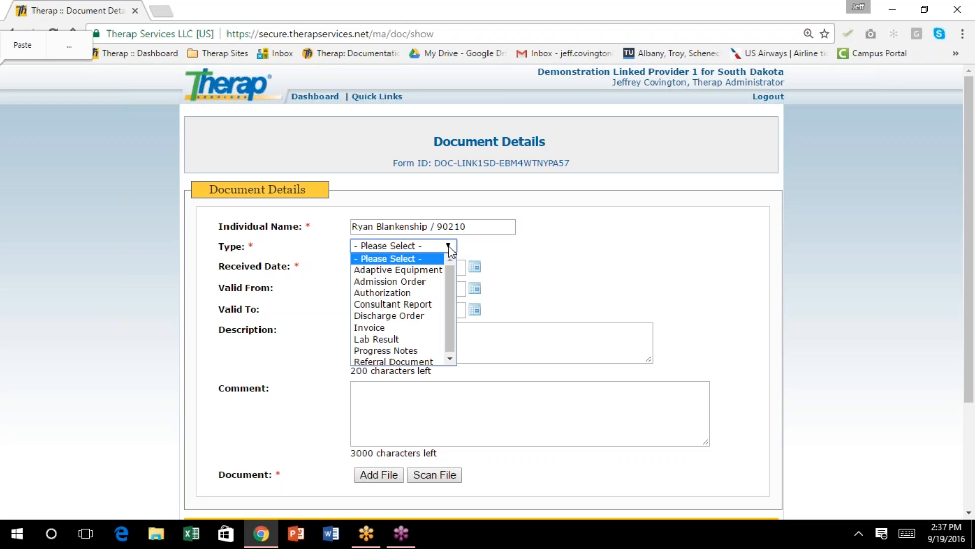
{"action": "scroll", "coordinate": [445, 299], "scroll_direction": "down", "scroll_amount": 1}
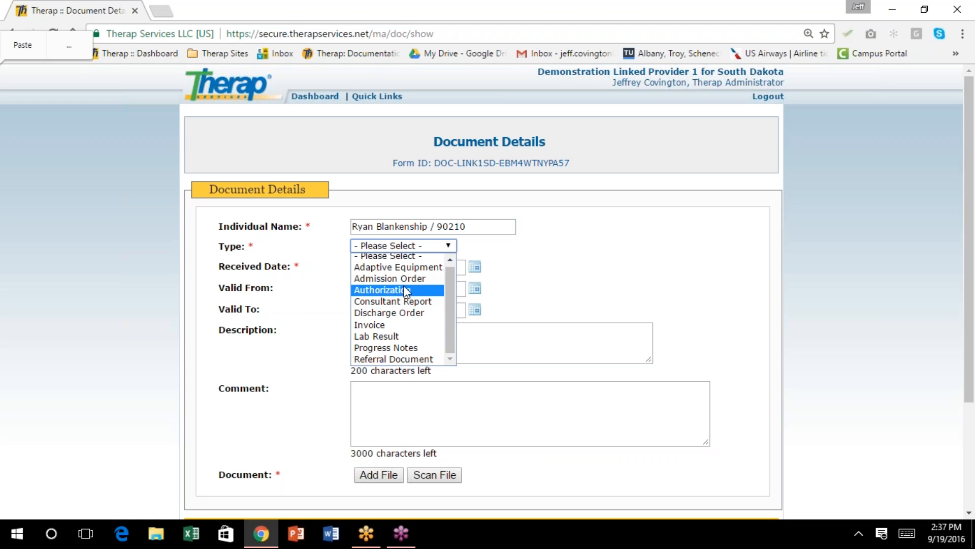
{"action": "left_click_drag", "start_coordinate": [450, 334], "coordinate": [447, 312]}
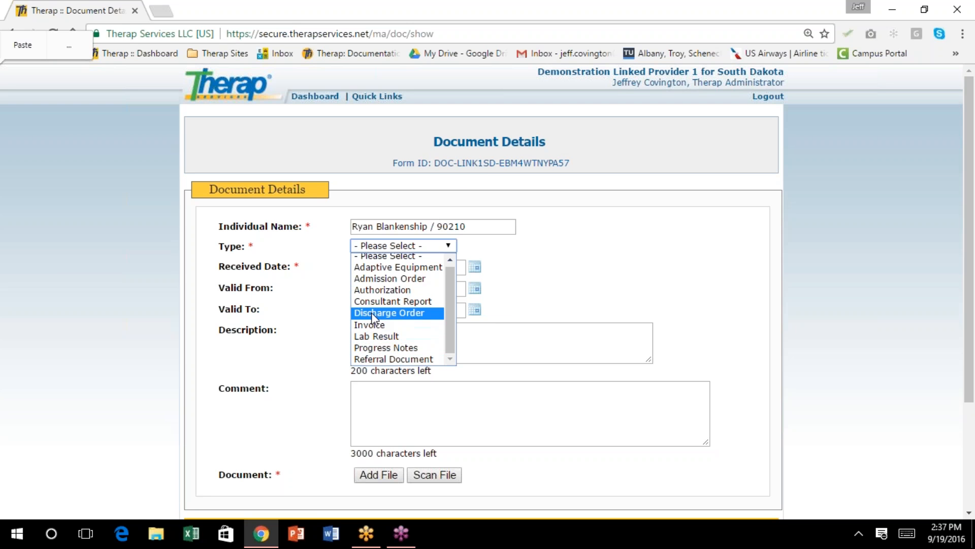
{"action": "left_click", "coordinate": [422, 305]}
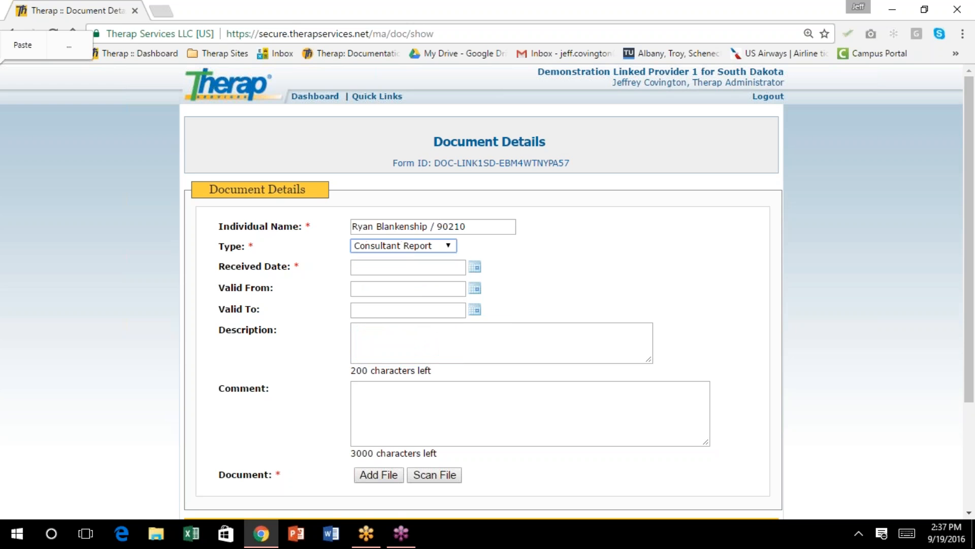
{"action": "left_click", "coordinate": [477, 272]}
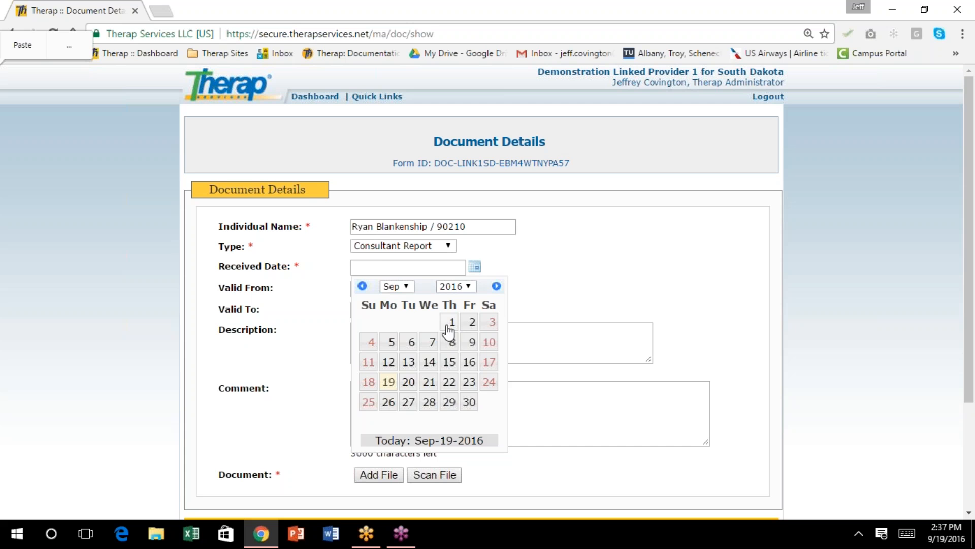
Set both Received Date and Valid From to 09/01/2016
{"action": "left_click", "coordinate": [452, 325]}
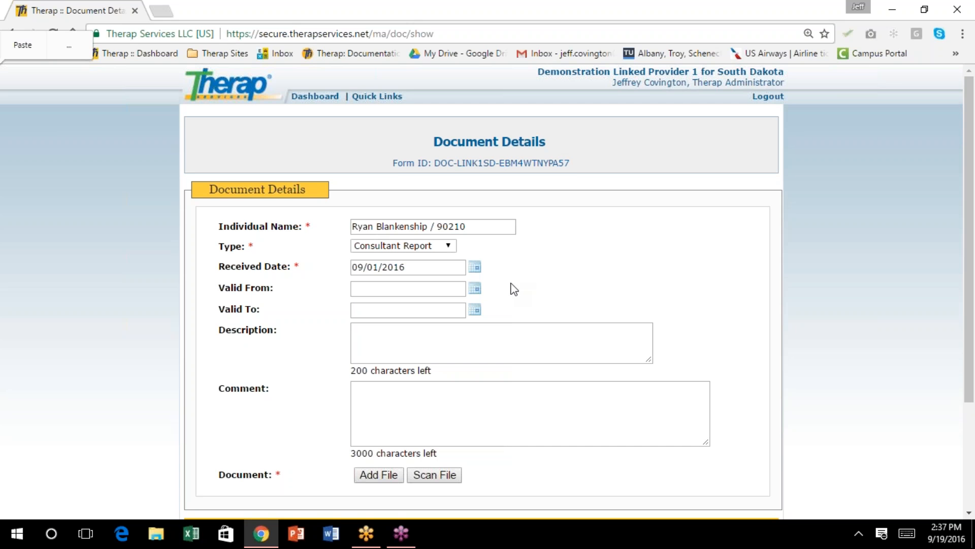
{"action": "scroll", "coordinate": [514, 285], "scroll_direction": "down", "scroll_amount": 2}
{"action": "left_click", "coordinate": [475, 218]}
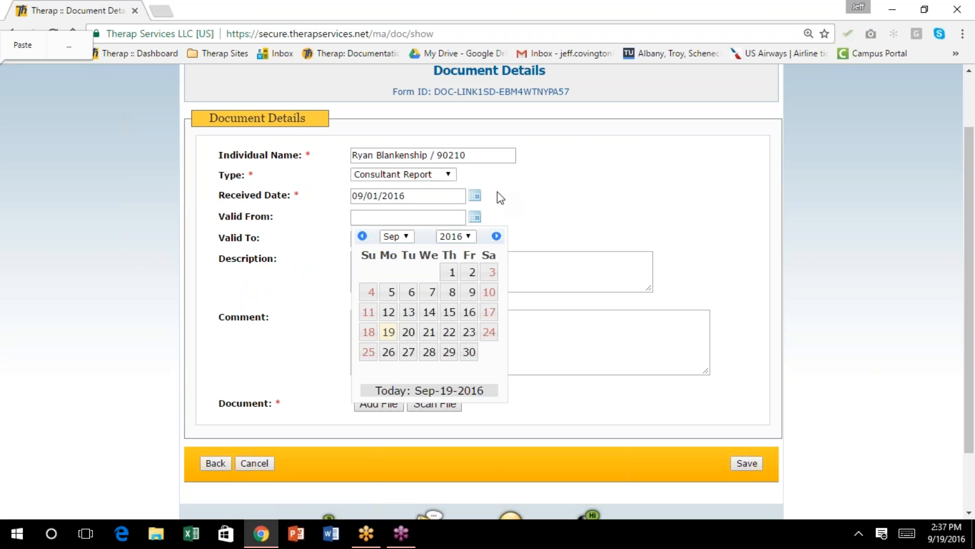
{"action": "left_click", "coordinate": [265, 225]}
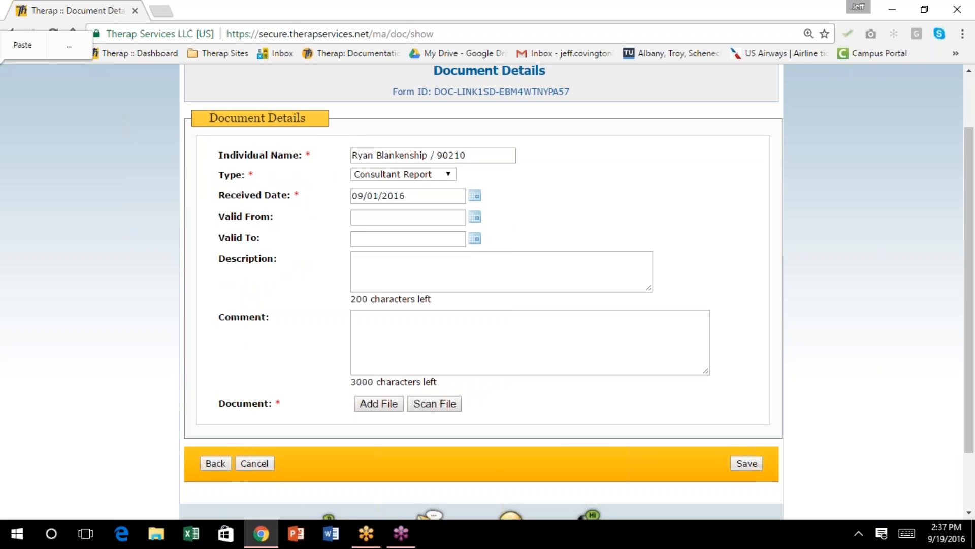
{"action": "left_click", "coordinate": [474, 217]}
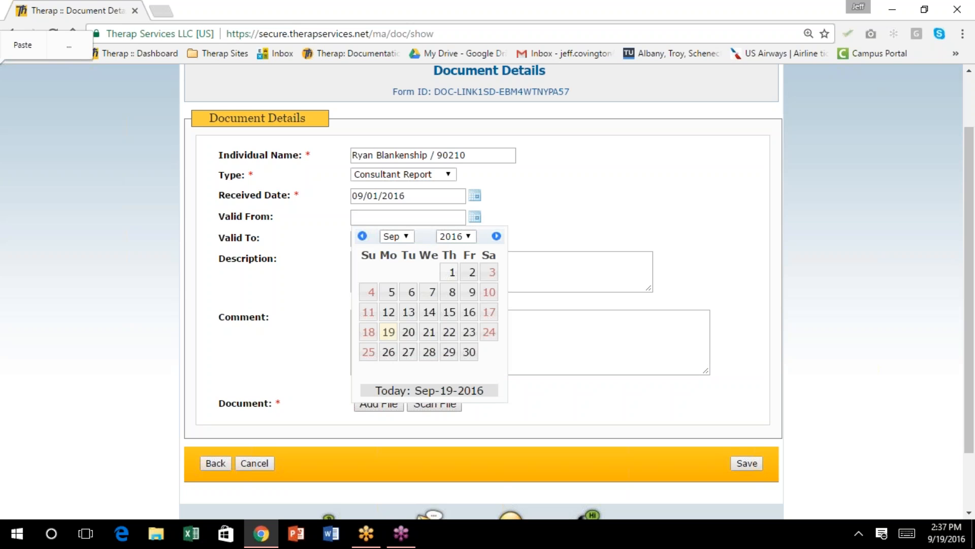
{"action": "left_click", "coordinate": [451, 273]}
Set Valid To to 09/01/2017 using the calendar's year list
{"action": "left_click", "coordinate": [476, 240]}
{"action": "left_click", "coordinate": [471, 257]}
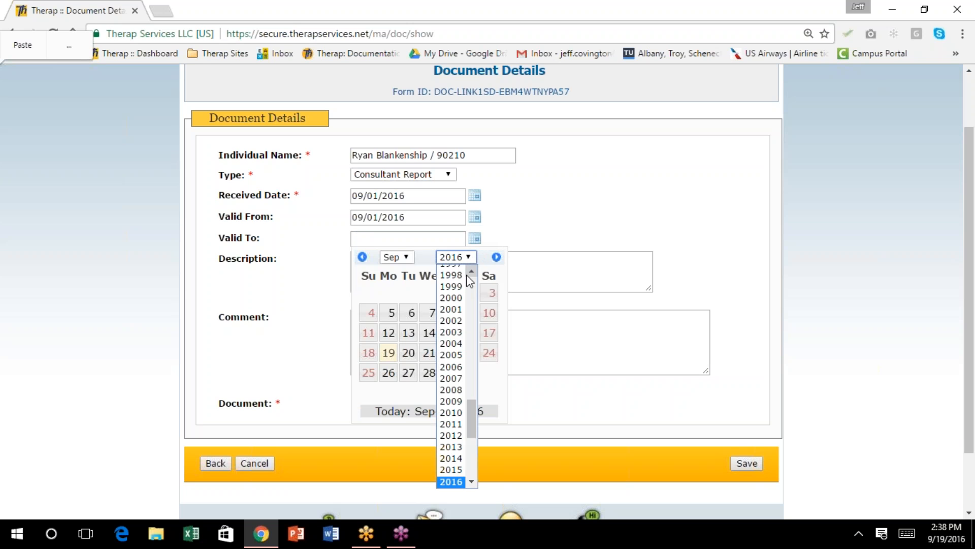
{"action": "left_click", "coordinate": [473, 483]}
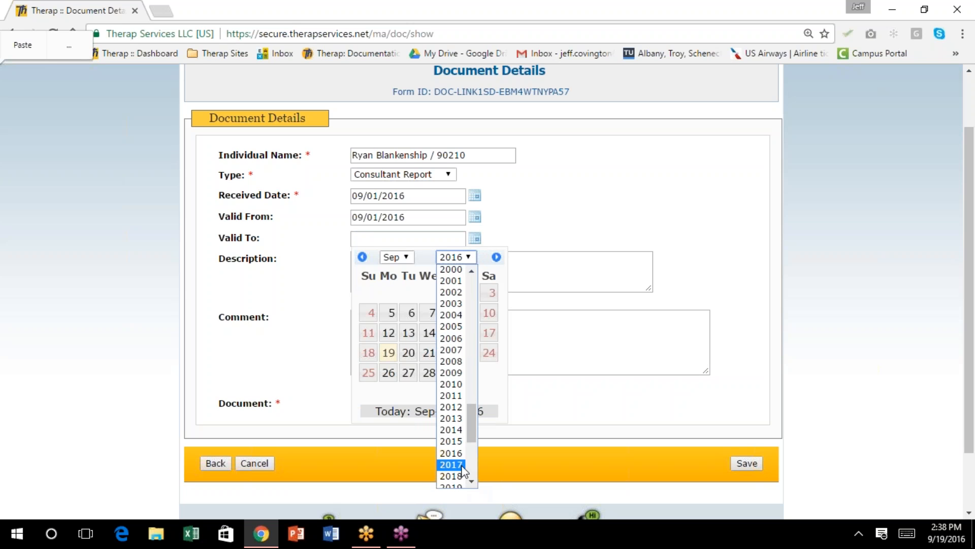
{"action": "left_click", "coordinate": [457, 481]}
{"action": "left_click", "coordinate": [472, 293]}
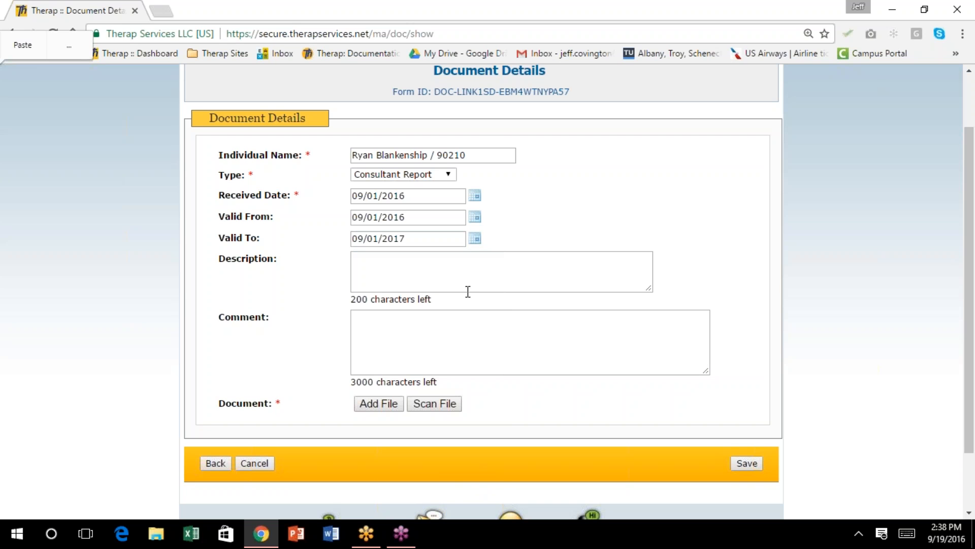
{"action": "left_click", "coordinate": [374, 264]}
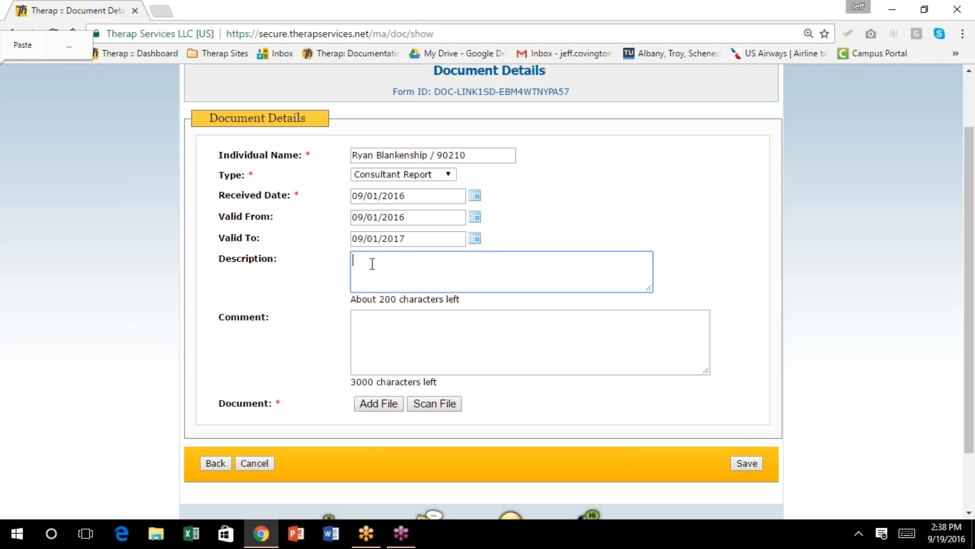
Enter description 'Assessment on ability to consent to hernia surgery' and comment '**DO NOT REMOVE UNDER PENALTY OF DEATH'
{"action": "type", "text": "Assessment on ability to c"}
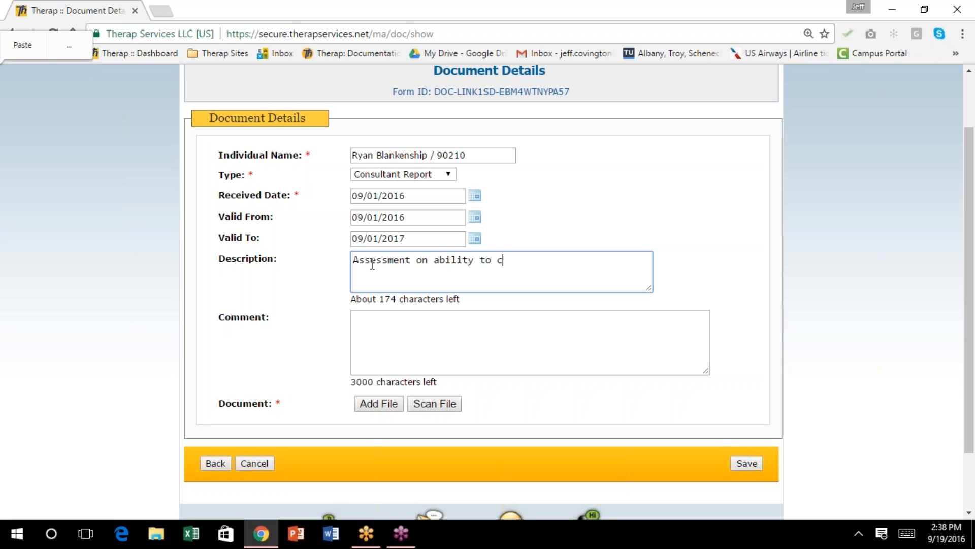
{"action": "type", "text": "onsent to hernia surgery"}
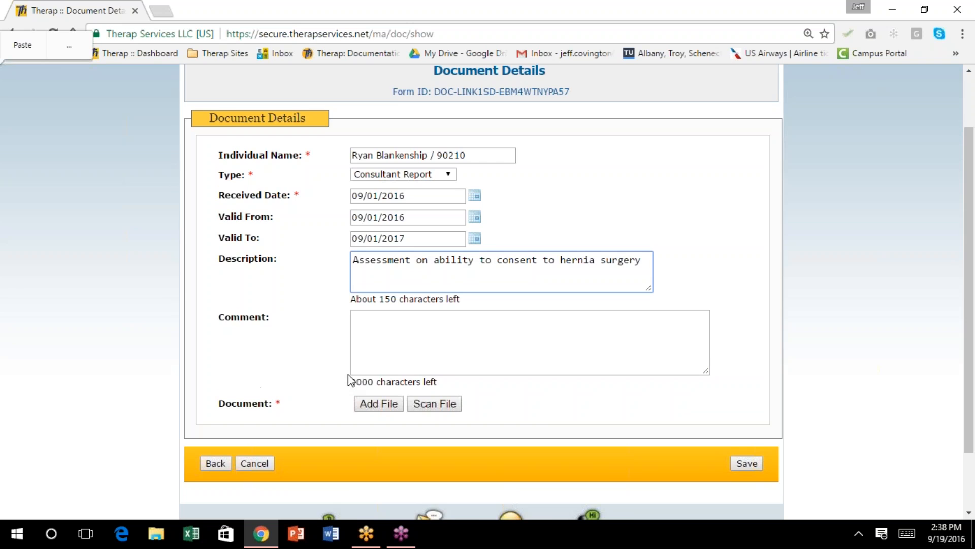
{"action": "scroll", "coordinate": [347, 374], "scroll_direction": "down", "scroll_amount": 1}
{"action": "left_click", "coordinate": [363, 251]}
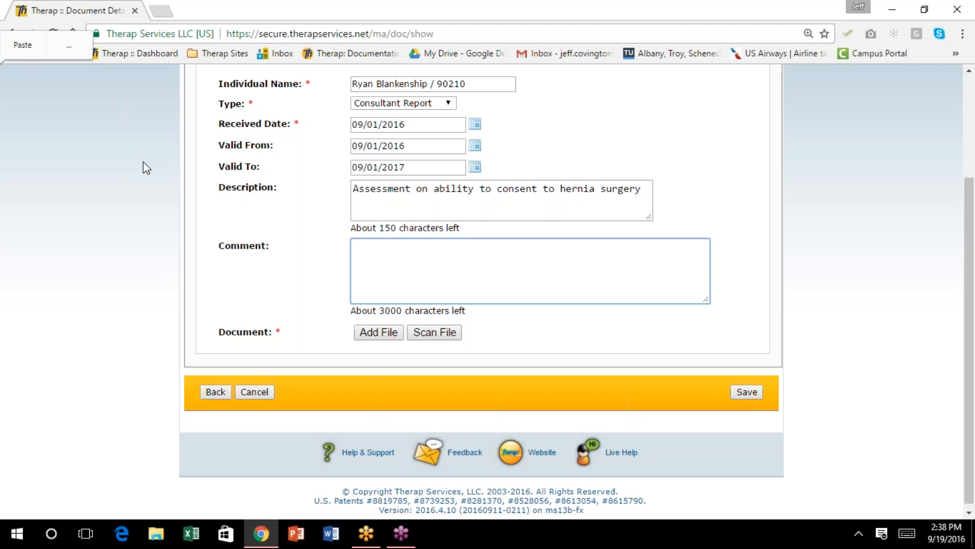
{"action": "type", "text": "**DO NOT REMOVE UNDER PENALTY OF DEATH"}
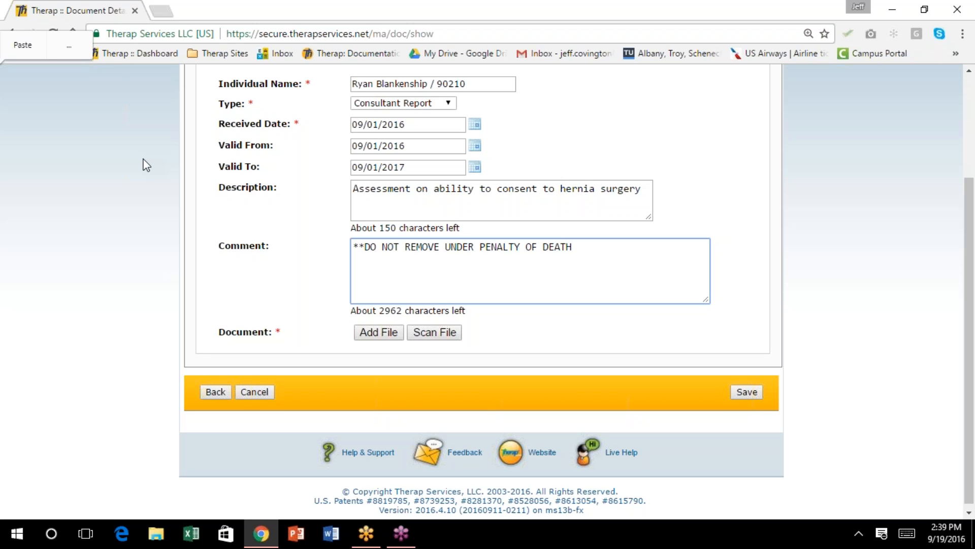
{"action": "type", "text": "***"}
Upload SD ISP Plan Guide with Comments.docx as the attachment and save the Consultant Report
{"action": "left_click", "coordinate": [379, 332]}
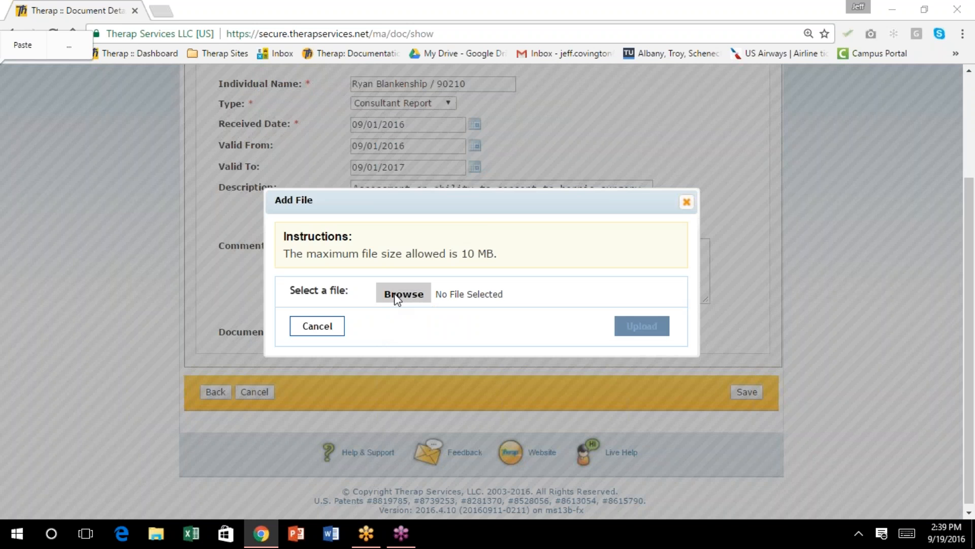
{"action": "left_click", "coordinate": [398, 299]}
{"action": "left_click", "coordinate": [202, 205]}
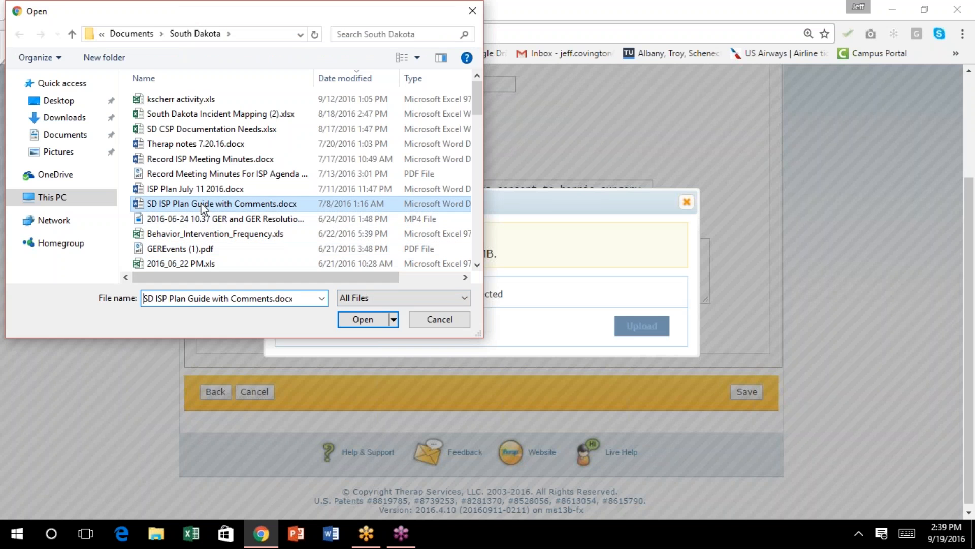
{"action": "left_click", "coordinate": [373, 317]}
{"action": "left_click", "coordinate": [647, 328]}
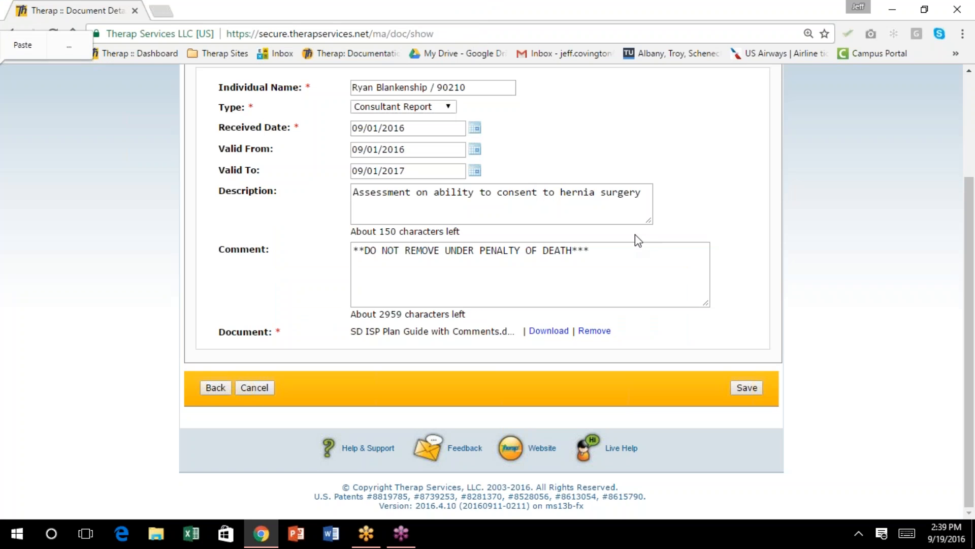
{"action": "left_click", "coordinate": [746, 387]}
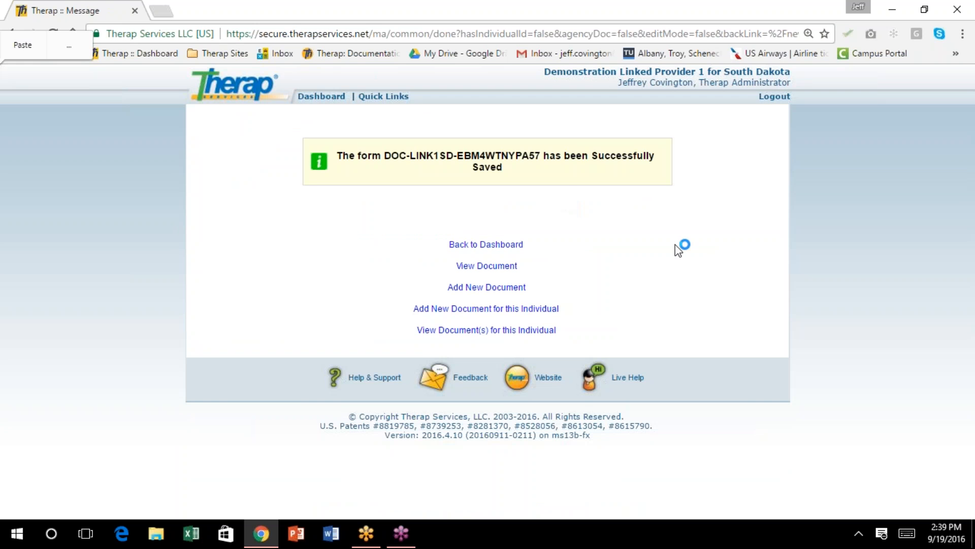
Search Document Storage for the individual's stored documents from the dashboard
{"action": "left_click", "coordinate": [322, 96]}
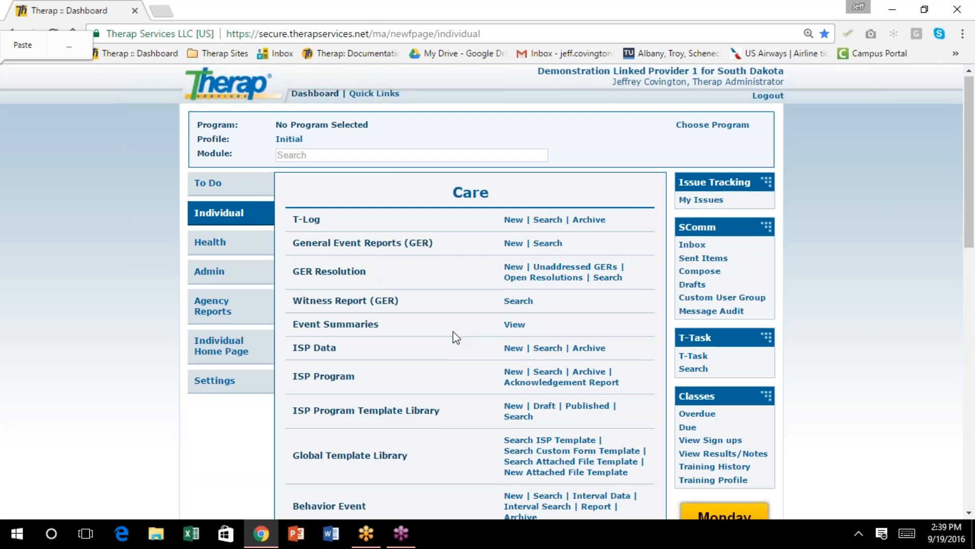
{"action": "scroll", "coordinate": [447, 330], "scroll_direction": "down", "scroll_amount": 1}
{"action": "scroll", "coordinate": [441, 325], "scroll_direction": "down", "scroll_amount": 8}
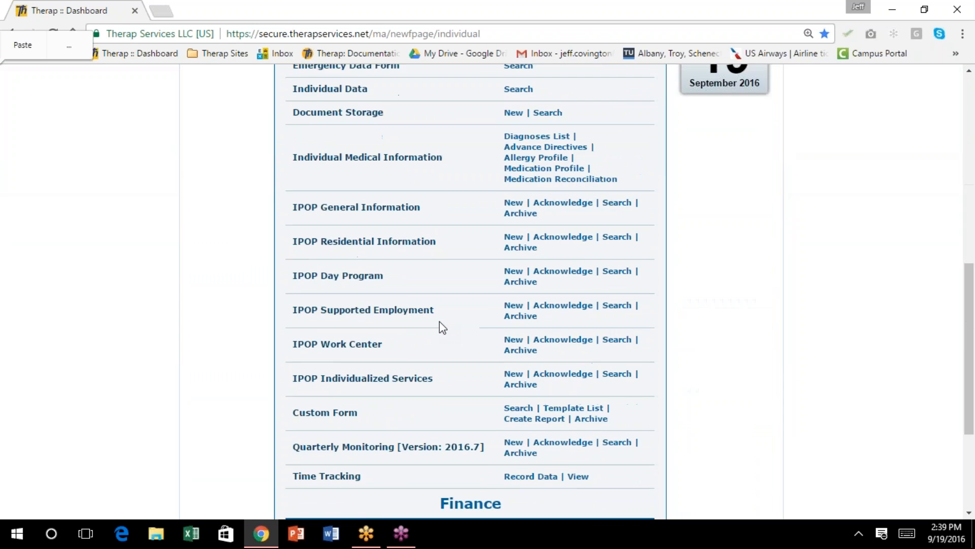
{"action": "scroll", "coordinate": [438, 326], "scroll_direction": "down", "scroll_amount": 2}
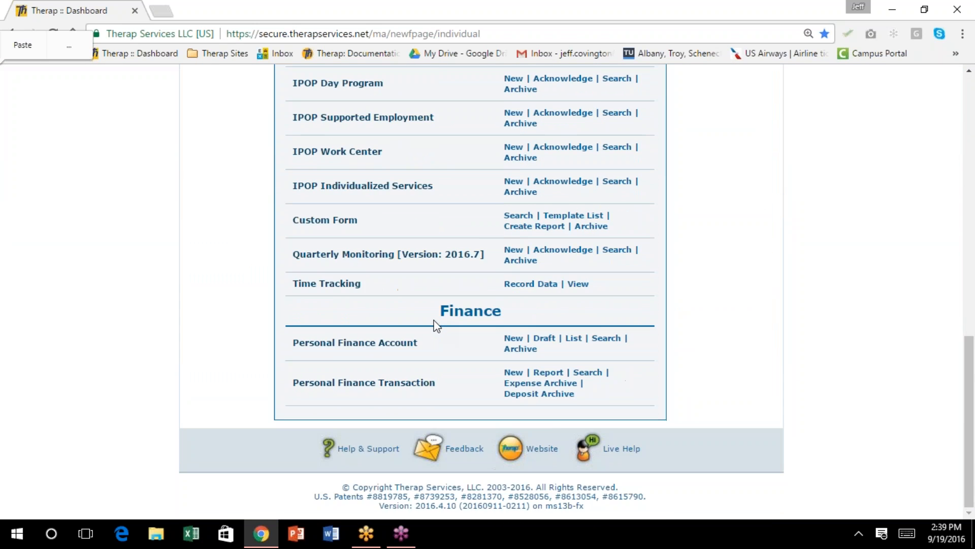
{"action": "scroll", "coordinate": [437, 325], "scroll_direction": "up", "scroll_amount": 2}
{"action": "scroll", "coordinate": [435, 325], "scroll_direction": "up", "scroll_amount": 3}
{"action": "scroll", "coordinate": [435, 322], "scroll_direction": "down", "scroll_amount": 1}
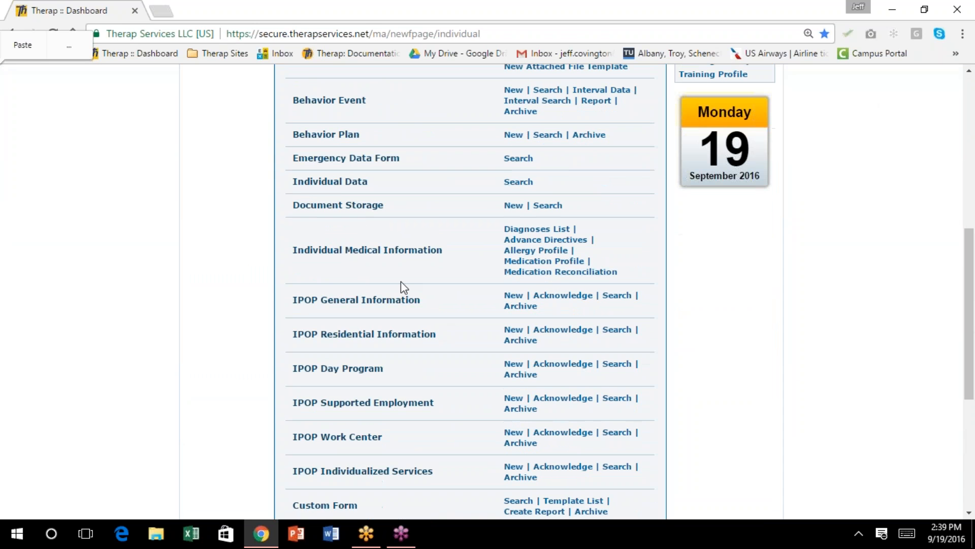
{"action": "left_click", "coordinate": [553, 206]}
{"action": "left_click", "coordinate": [379, 193]}
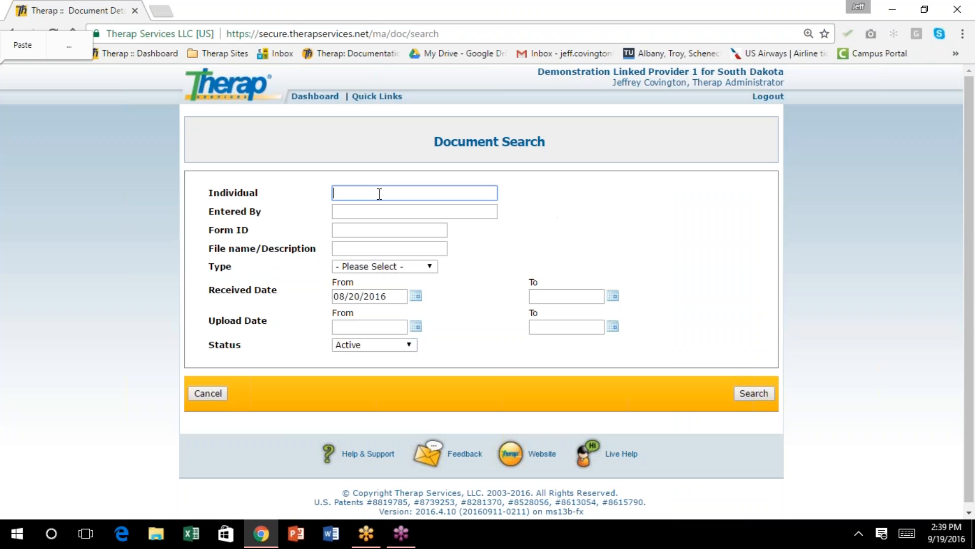
{"action": "type", "text": "RYAN"}
{"action": "left_click", "coordinate": [389, 207]}
{"action": "left_click", "coordinate": [753, 393]}
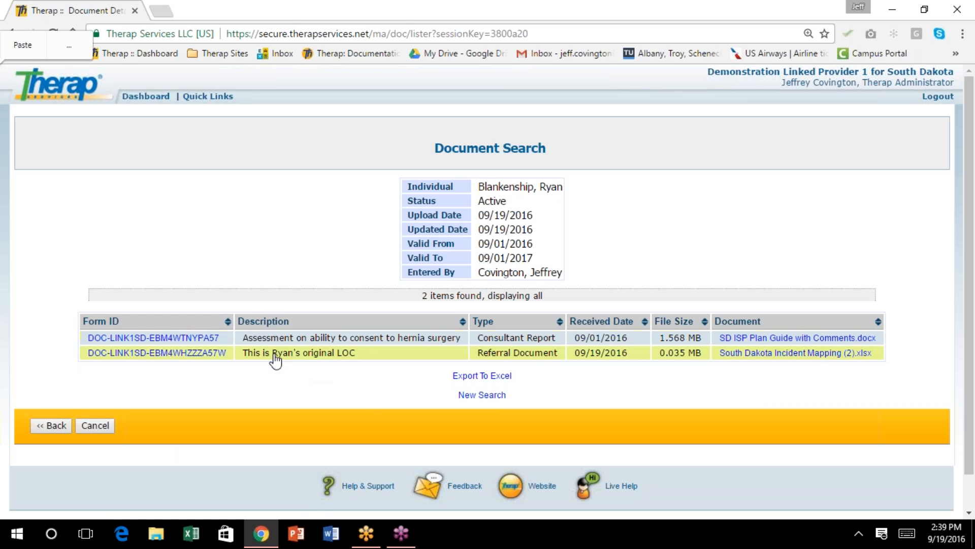
Open the Referral Document and open its South Dakota Incident Mapping spreadsheet attachment
{"action": "left_click", "coordinate": [189, 351]}
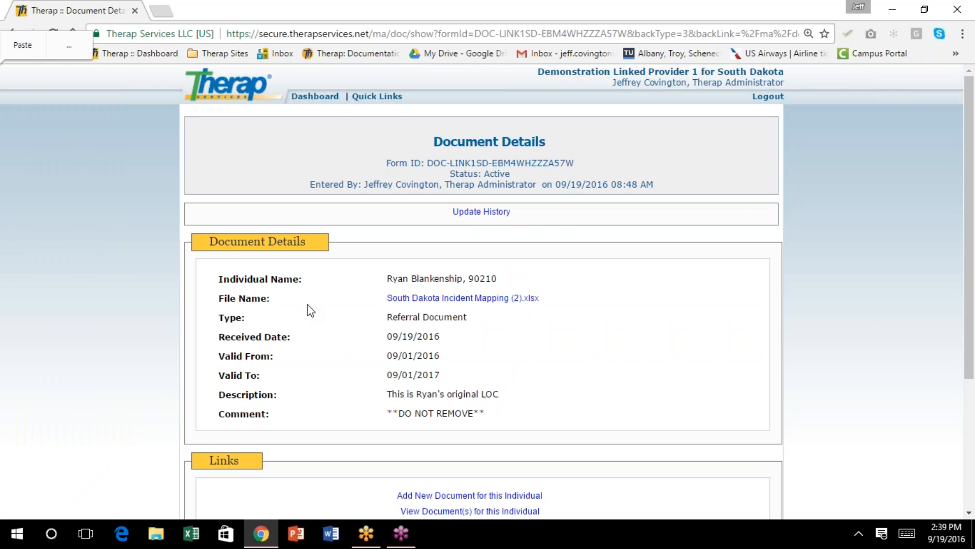
{"action": "left_click", "coordinate": [458, 298]}
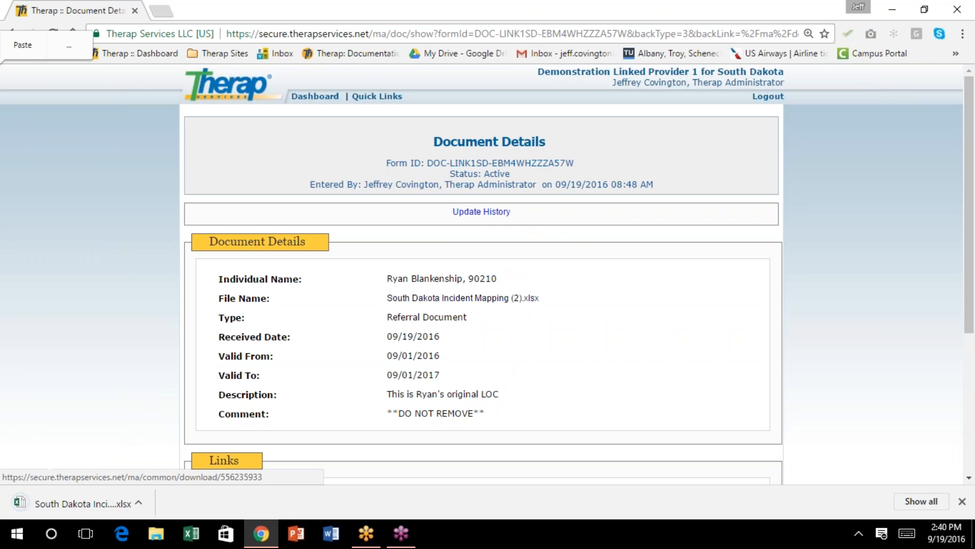
{"action": "left_click", "coordinate": [147, 493]}
{"action": "left_click", "coordinate": [106, 495]}
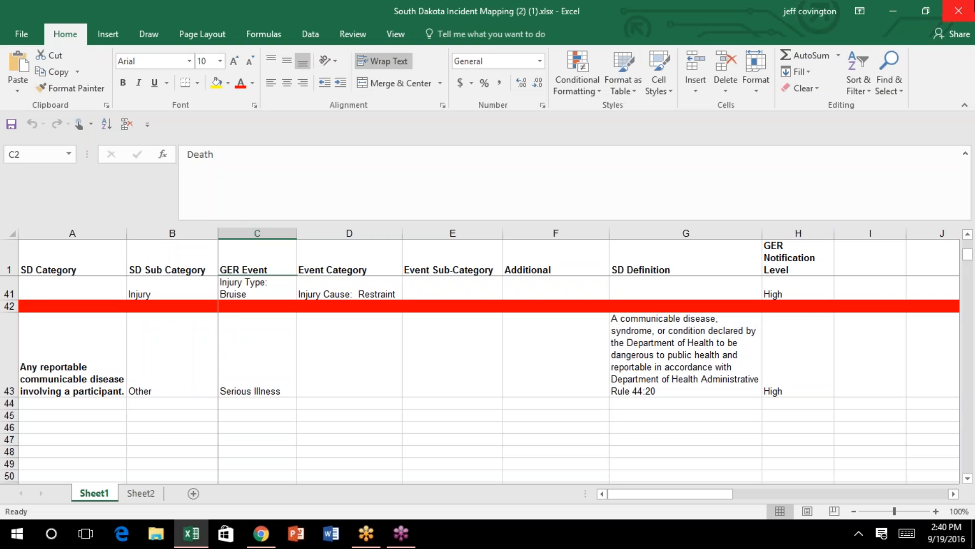
Close the South Dakota Incident Mapping workbook in Excel and return to Therap's dashboard
{"action": "left_click", "coordinate": [959, 10]}
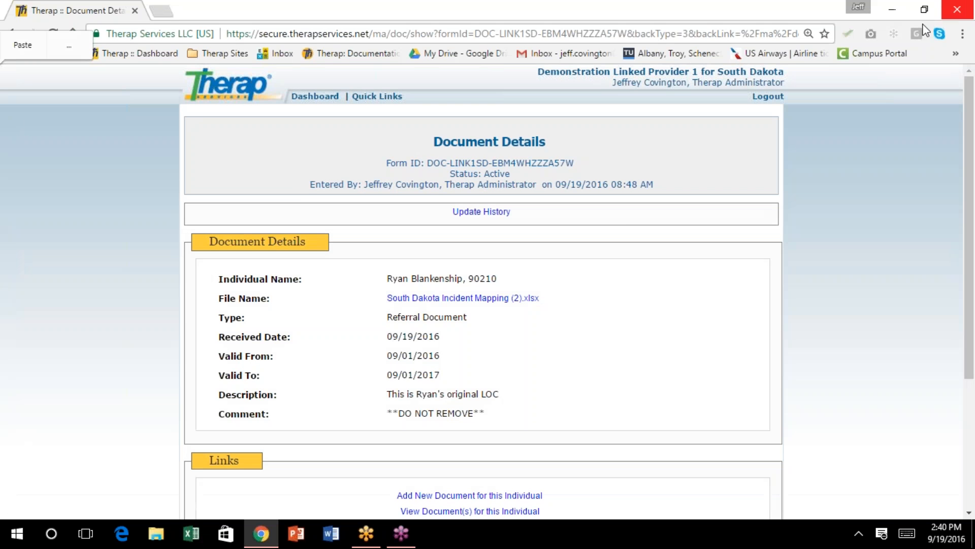
{"action": "left_click", "coordinate": [314, 97]}
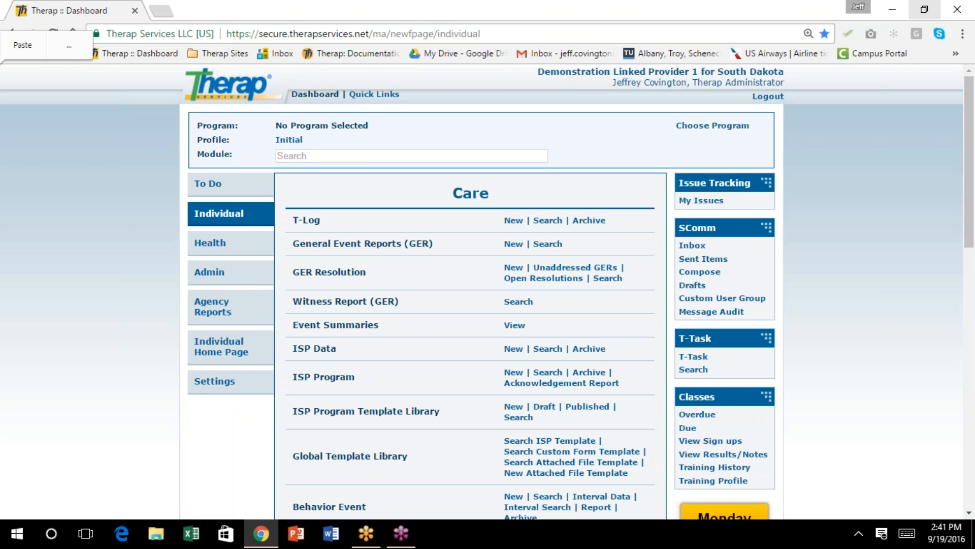
{"action": "scroll", "coordinate": [154, 190], "scroll_direction": "down", "scroll_amount": 4}
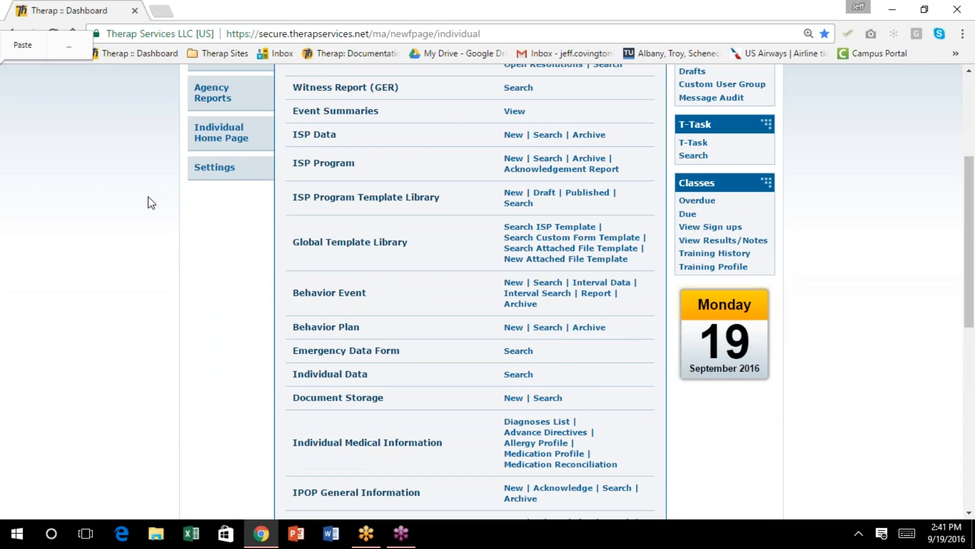
{"action": "scroll", "coordinate": [114, 205], "scroll_direction": "up", "scroll_amount": 4}
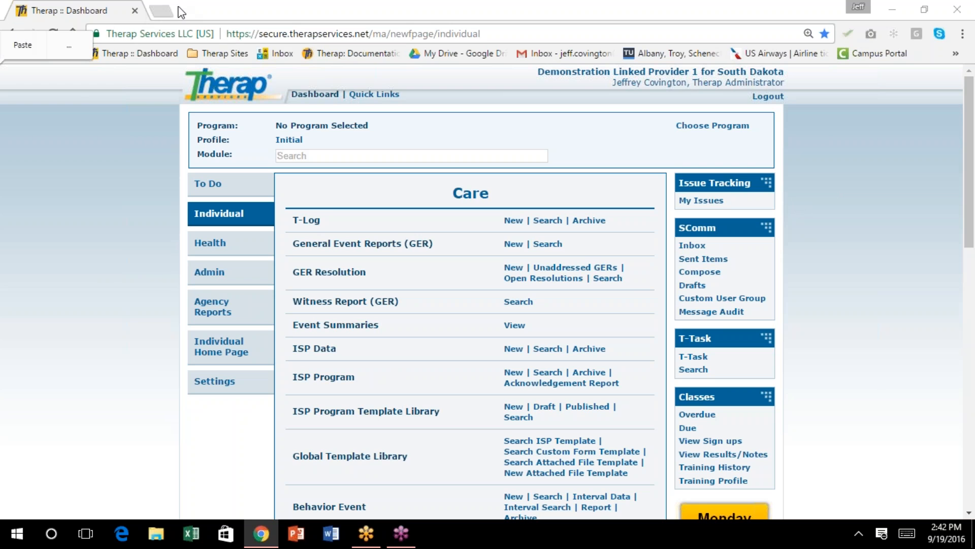
{"action": "left_click", "coordinate": [537, 265]}
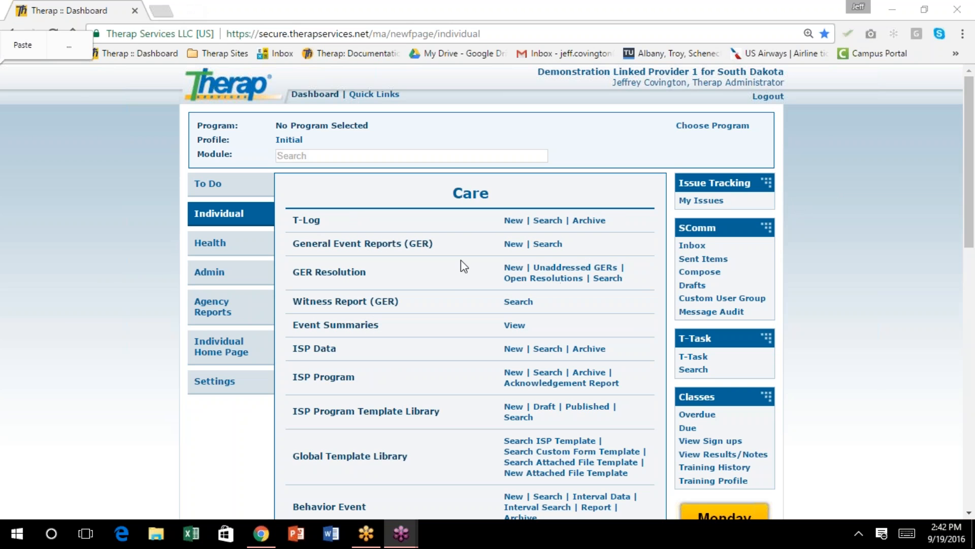